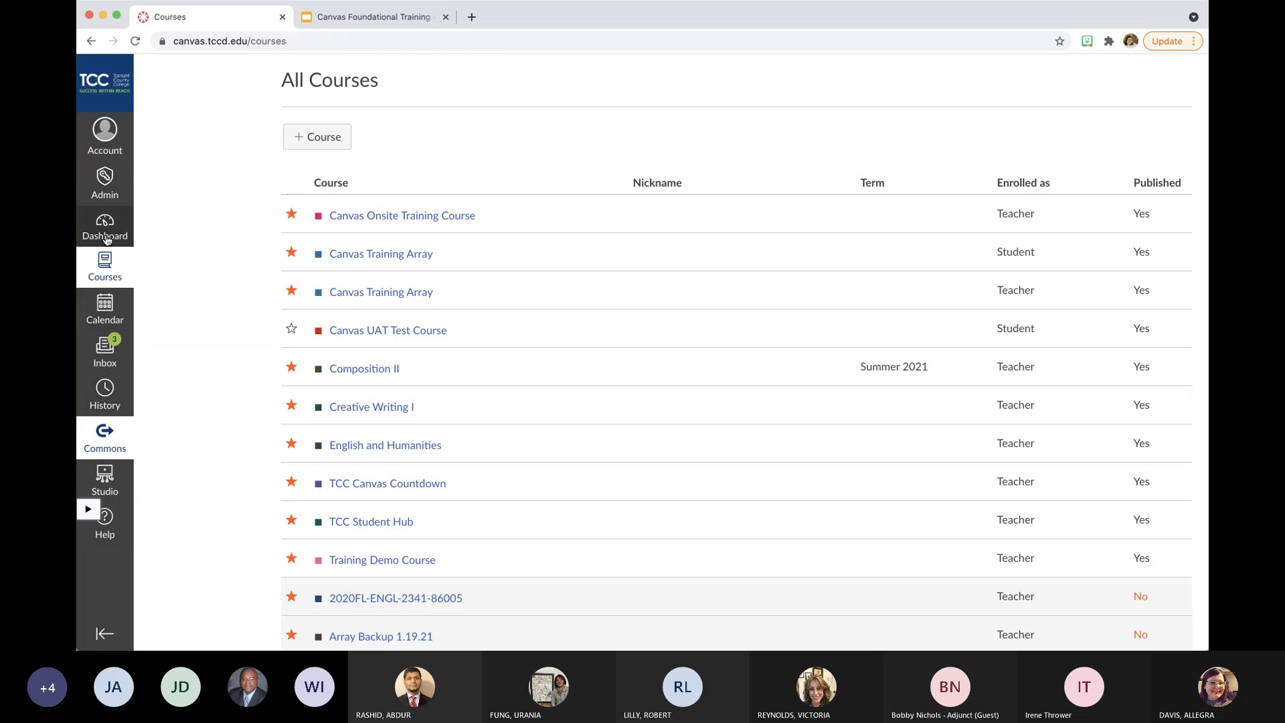
# Open the Account tray showing Notifications, Profile, Files and Settings, briefly checking the training slides first
pyautogui.click(106, 149)
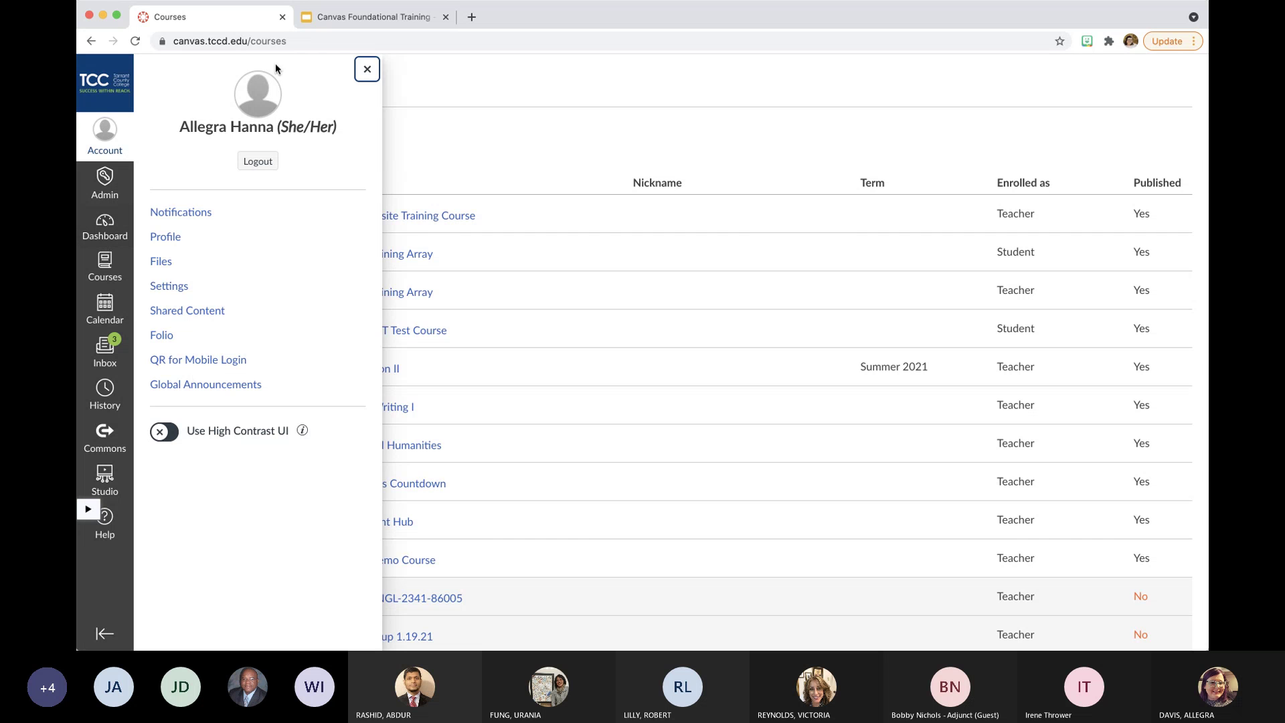
pyautogui.click(332, 27)
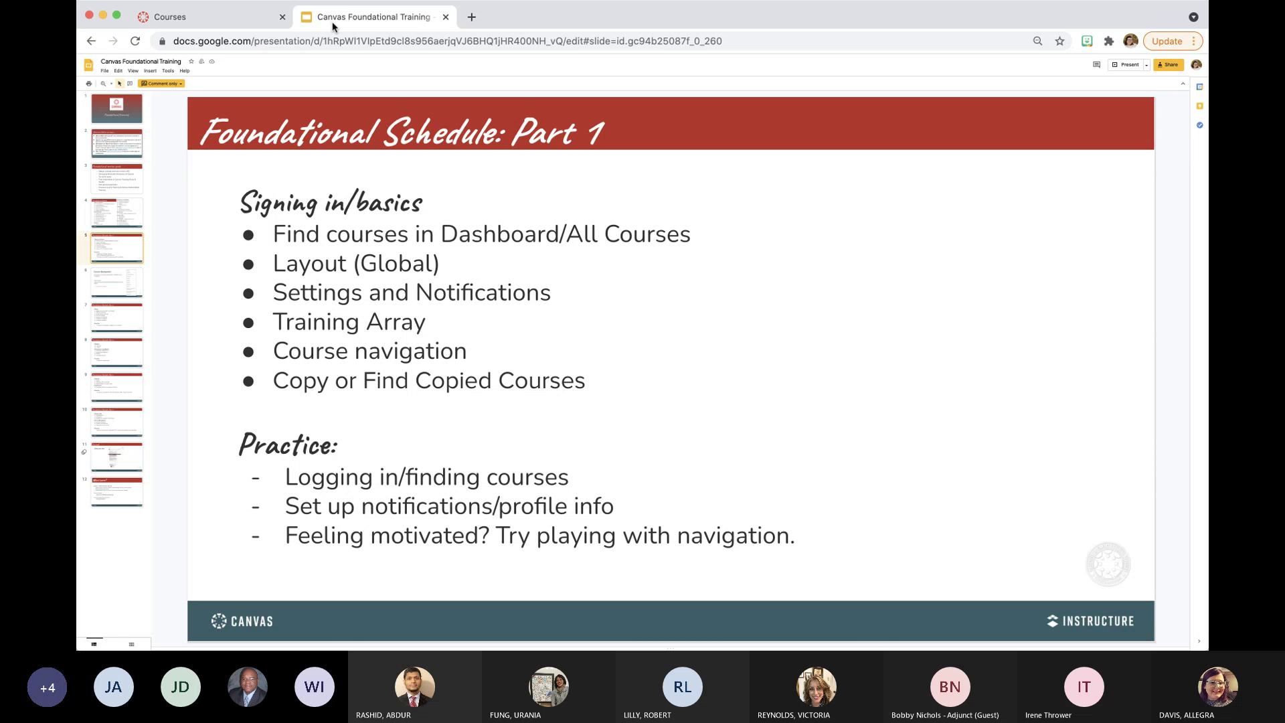
pyautogui.click(227, 22)
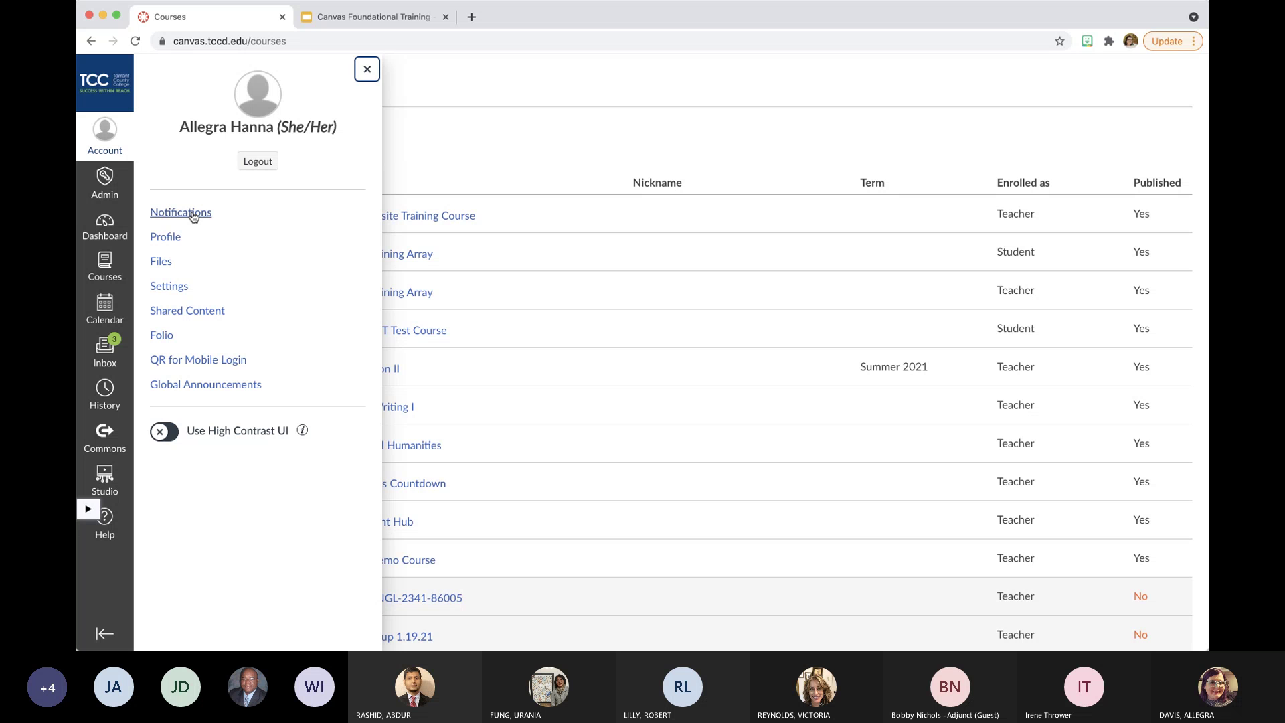
# Go to Account Notification Settings and bring up the Course Content email frequency options
pyautogui.click(194, 213)
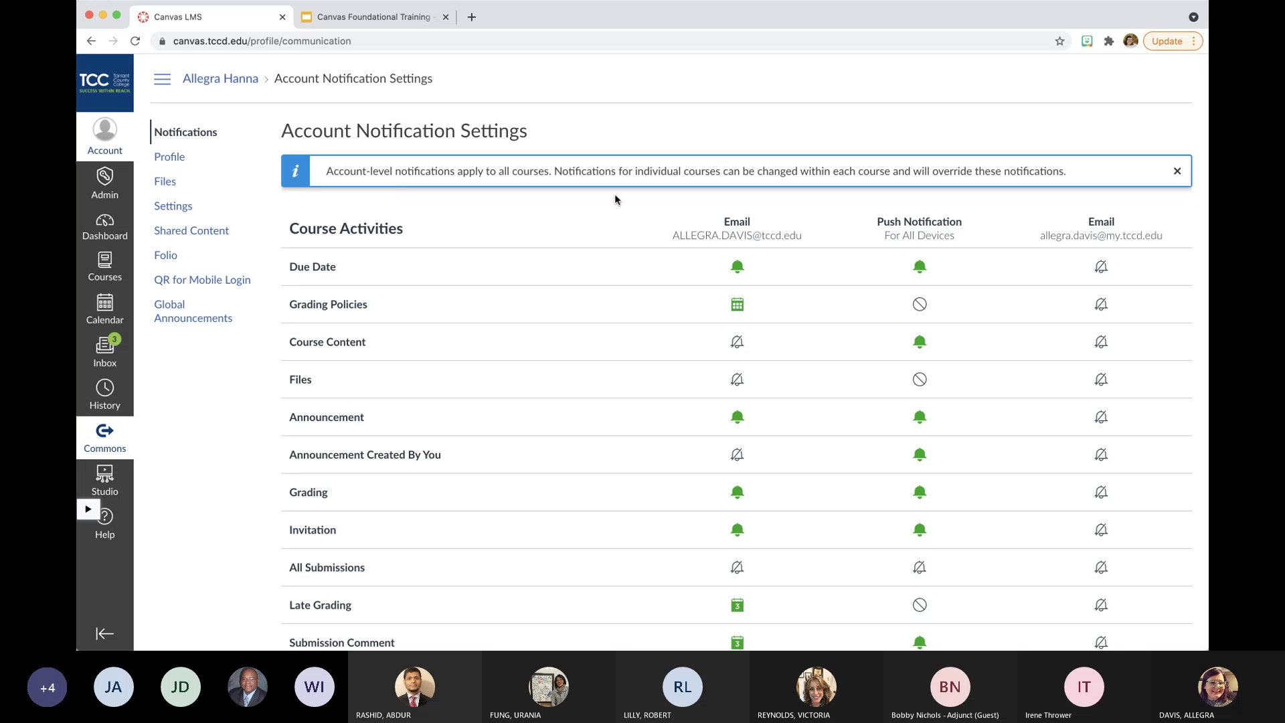
pyautogui.scroll(-2, 614, 199)
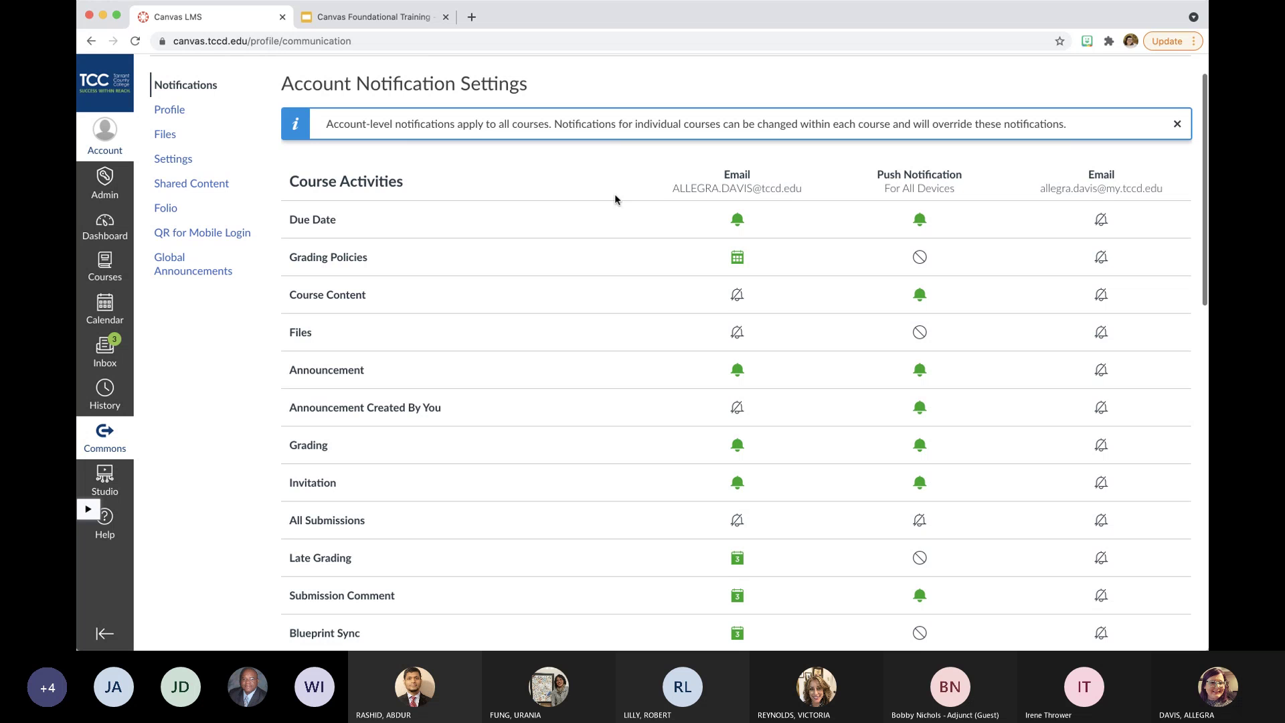
pyautogui.scroll(1, 615, 199)
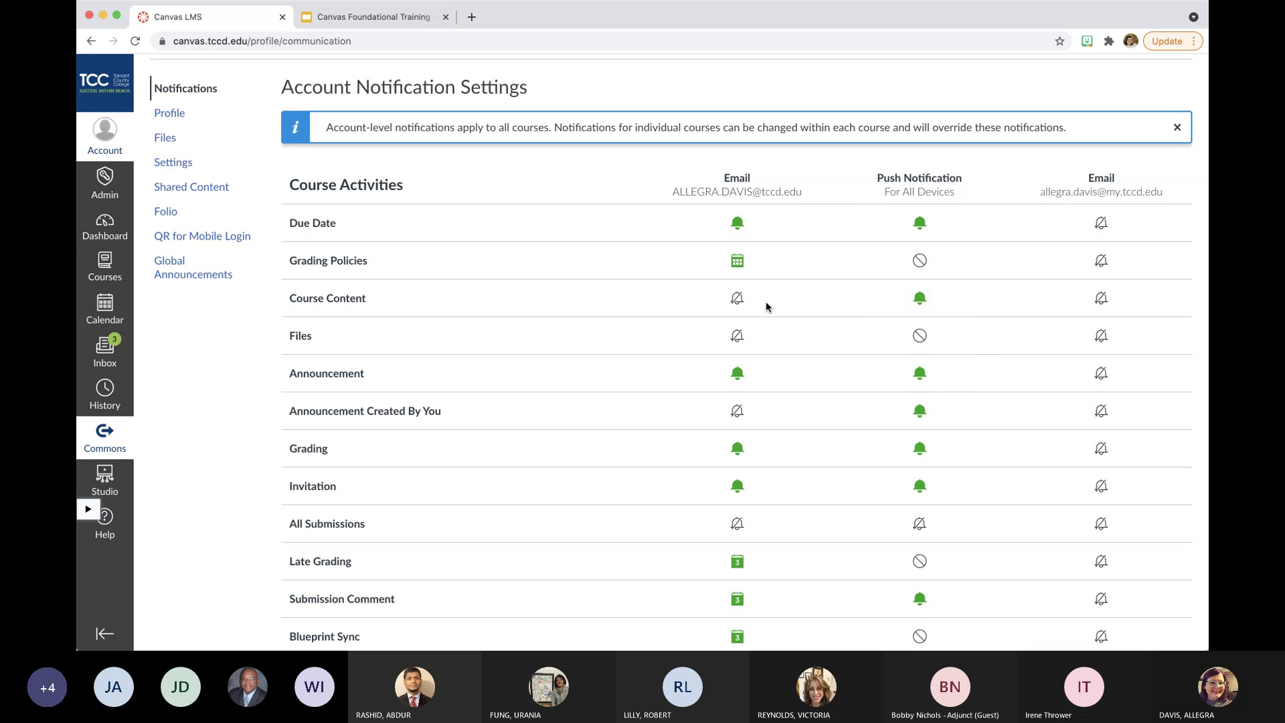
pyautogui.click(737, 301)
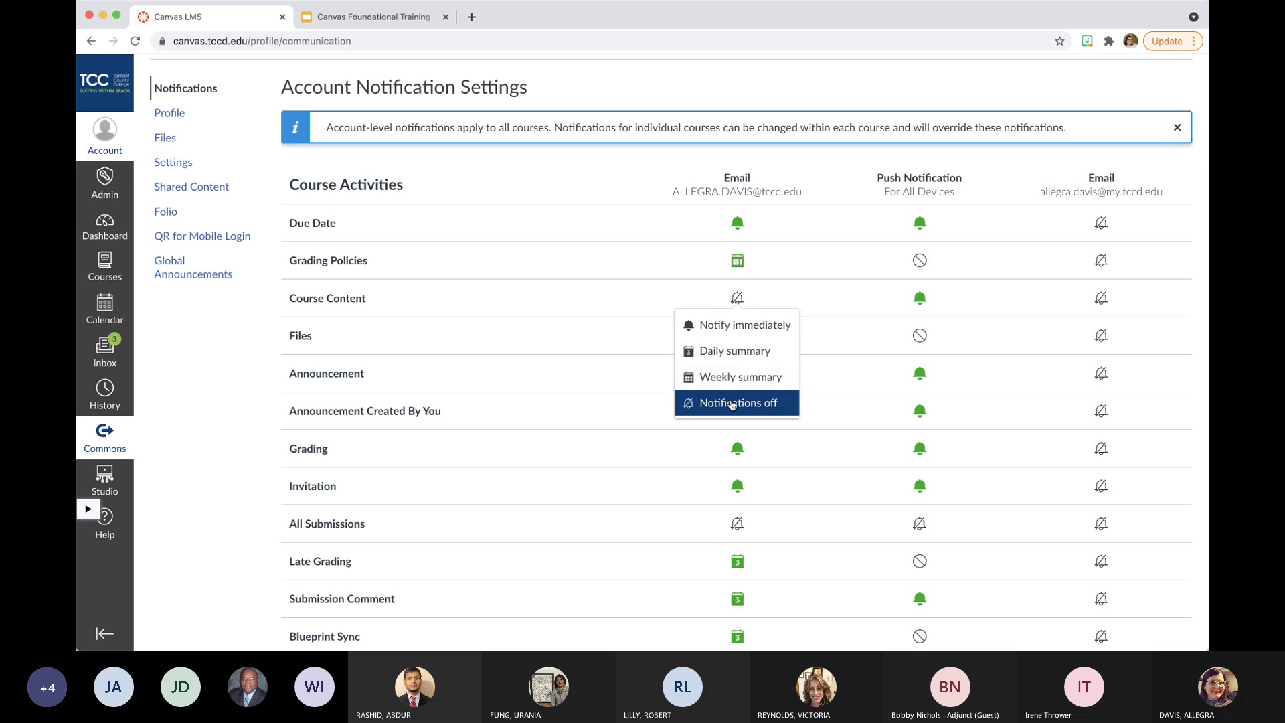
# Keep Course Content email at Notifications off, then scroll further down the notification list
pyautogui.click(237, 493)
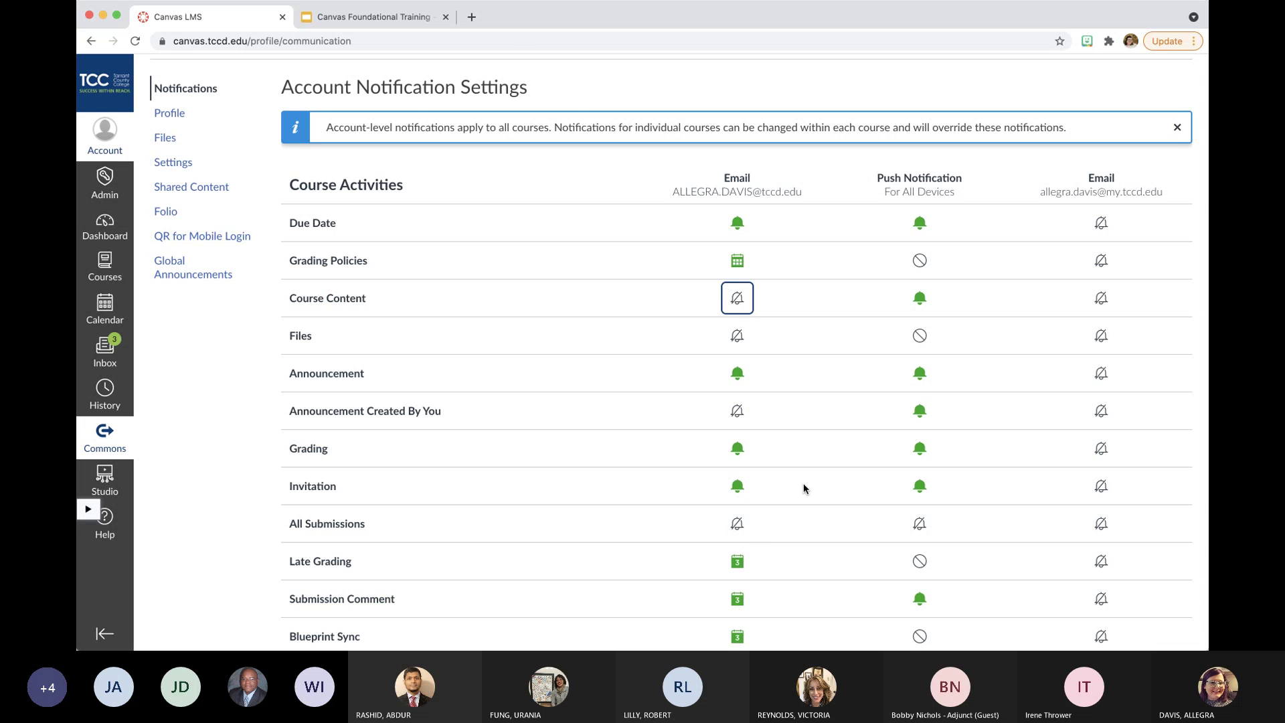
pyautogui.scroll(-3, 804, 488)
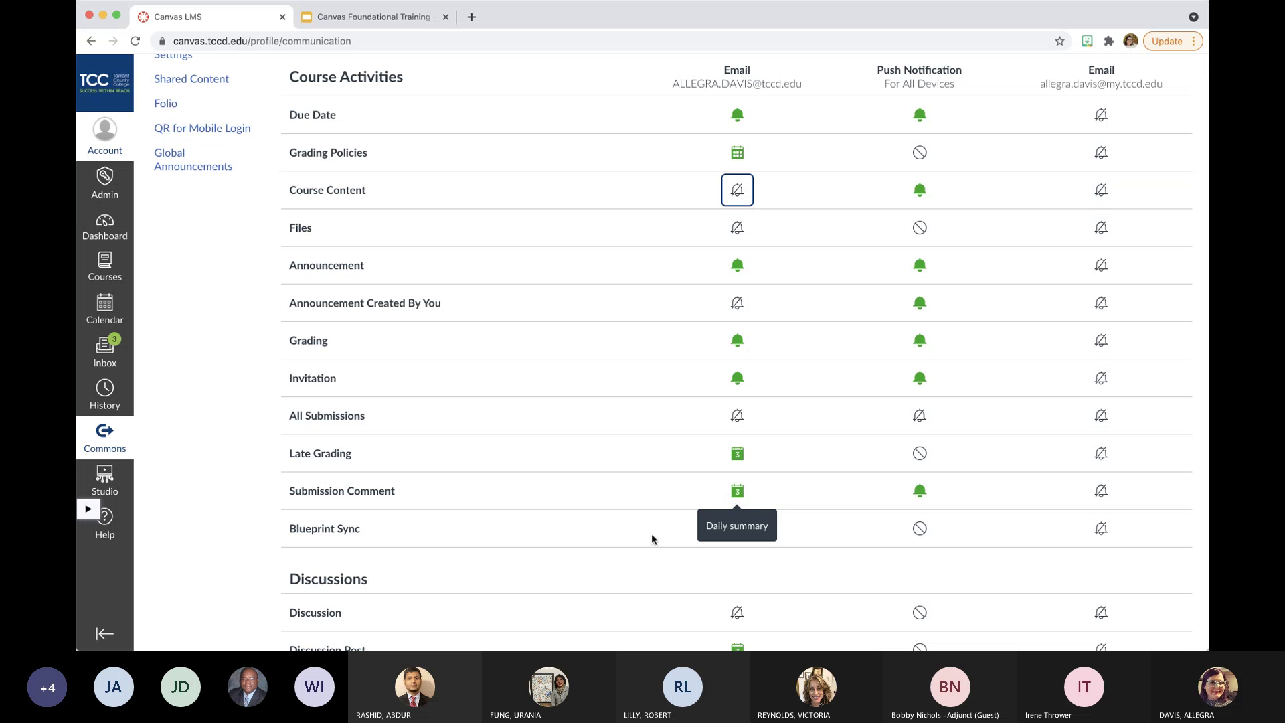
pyautogui.scroll(1, 577, 570)
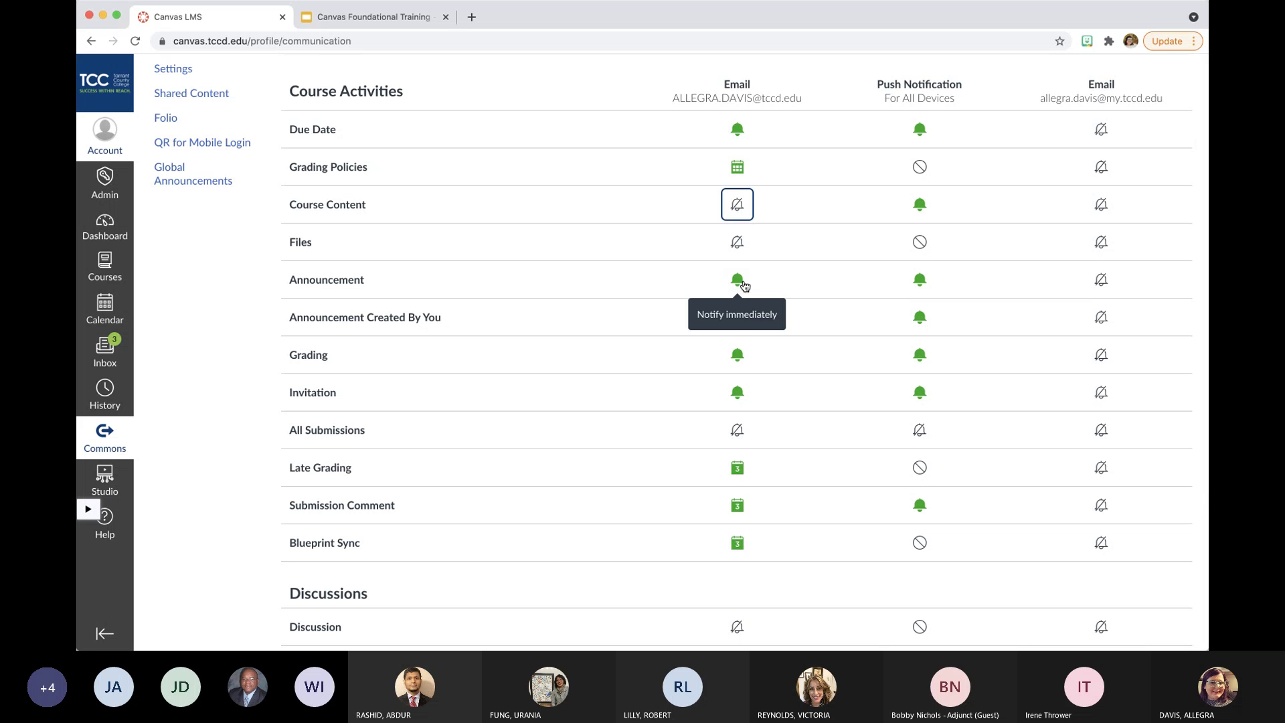
pyautogui.scroll(-1, 764, 120)
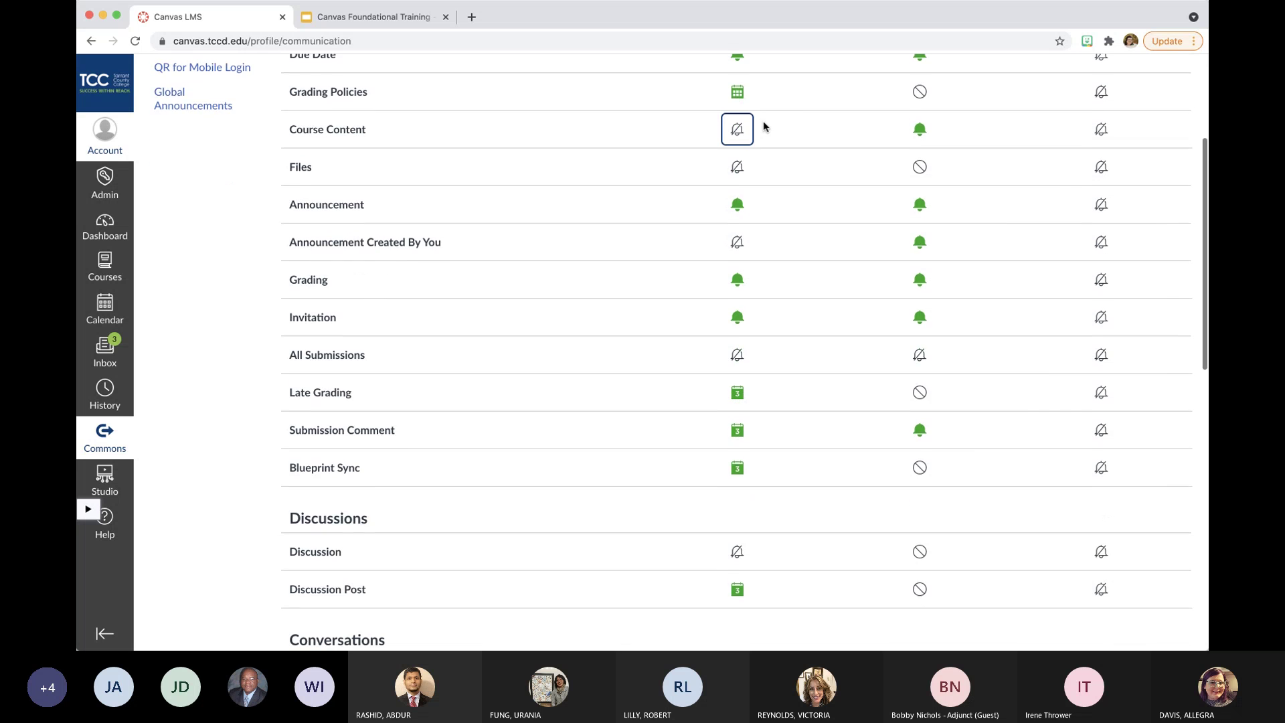
pyautogui.scroll(-1, 764, 123)
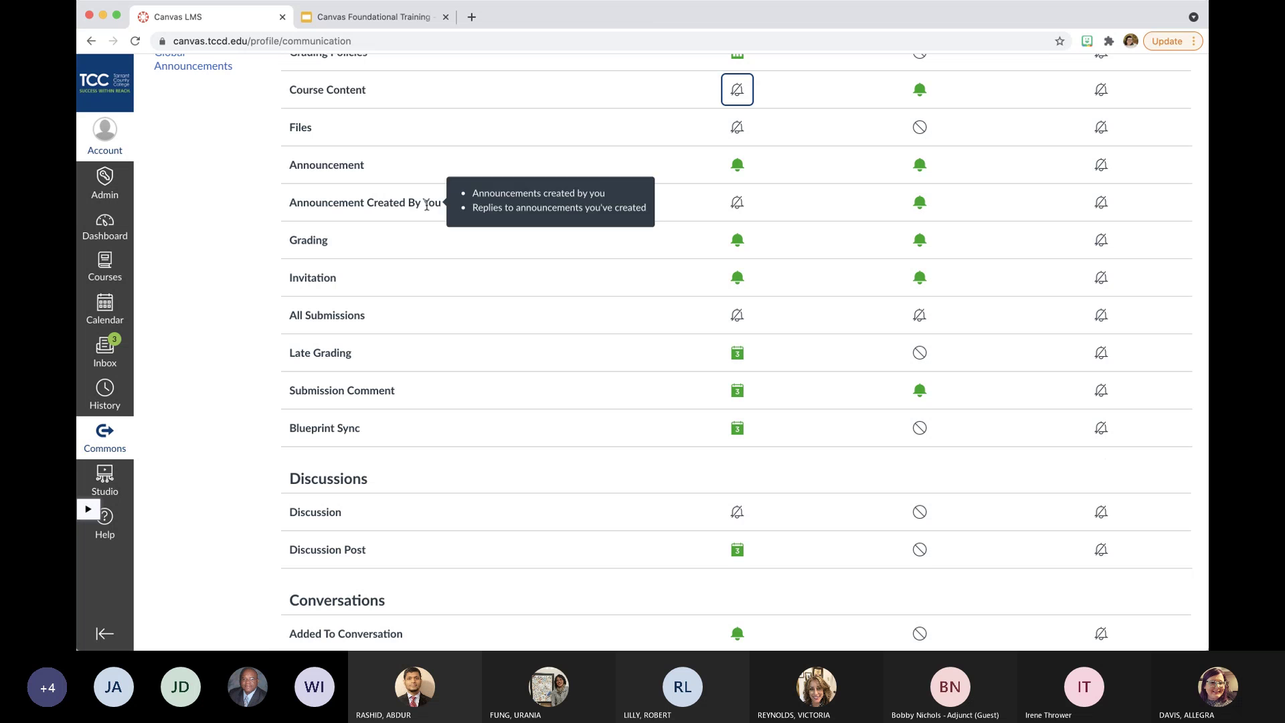
pyautogui.moveTo(427, 203)
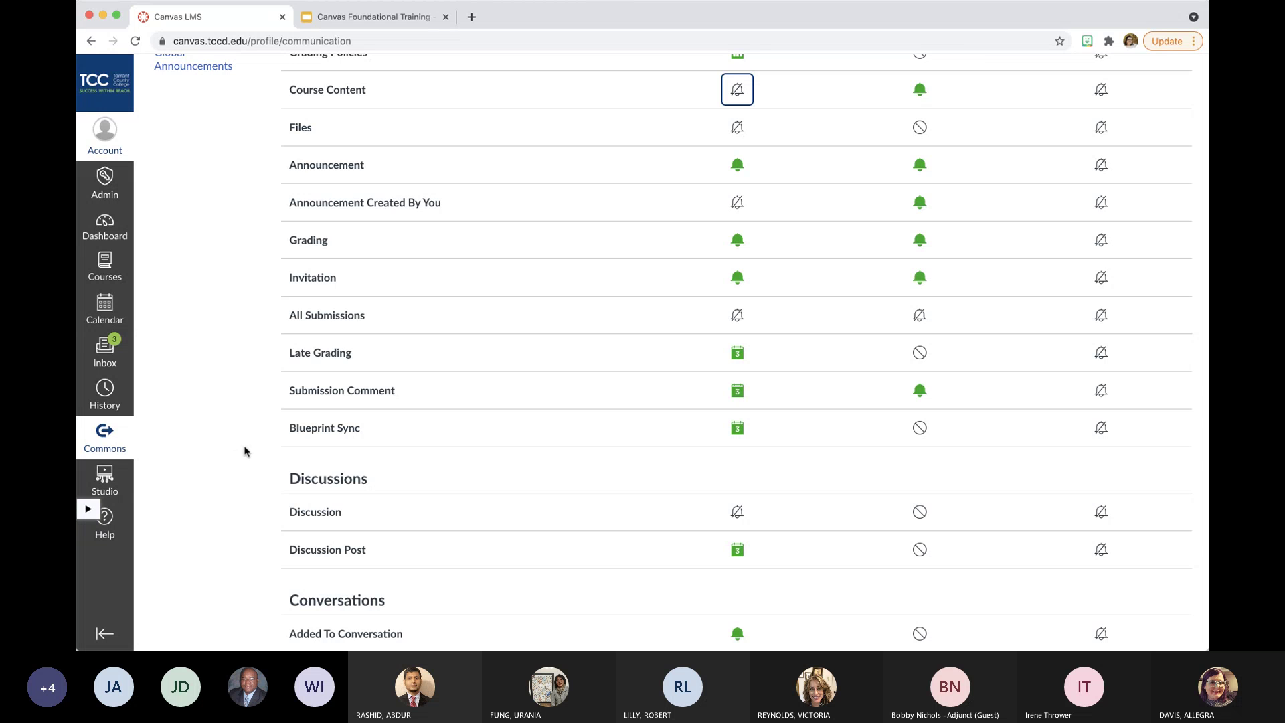
pyautogui.scroll(-5, 246, 452)
pyautogui.scroll(-8, 246, 452)
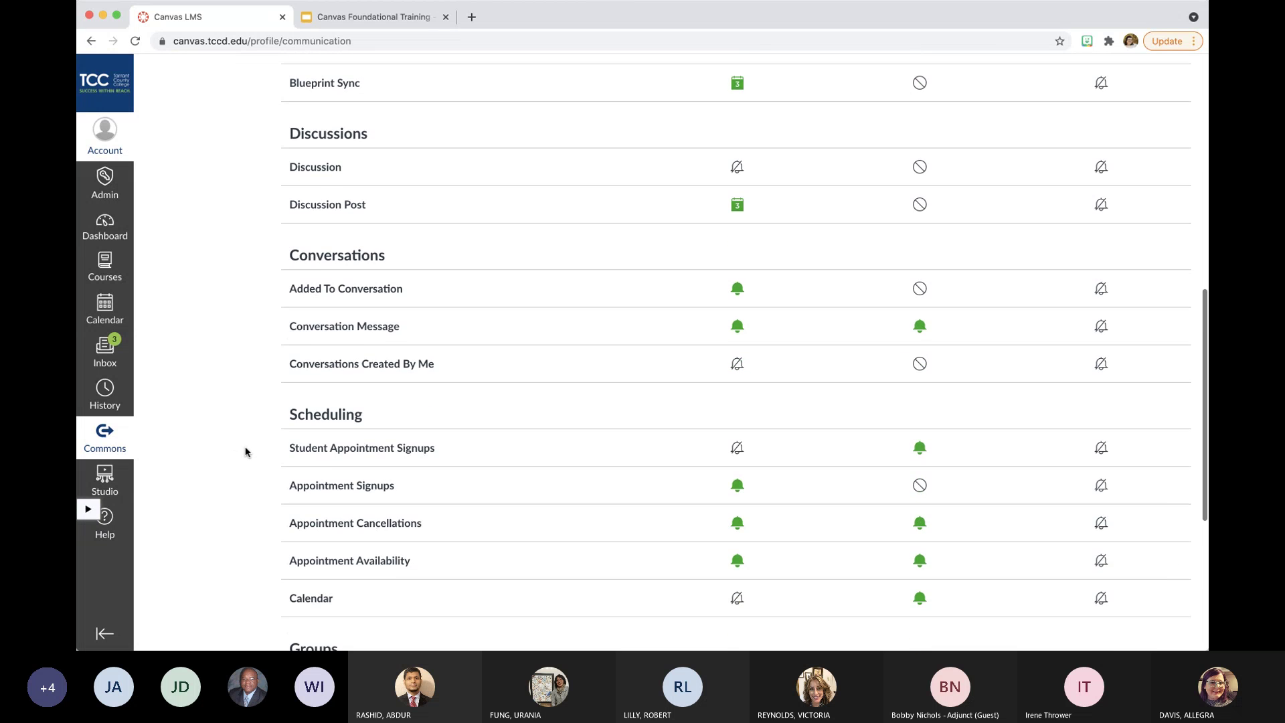
pyautogui.scroll(-5, 246, 452)
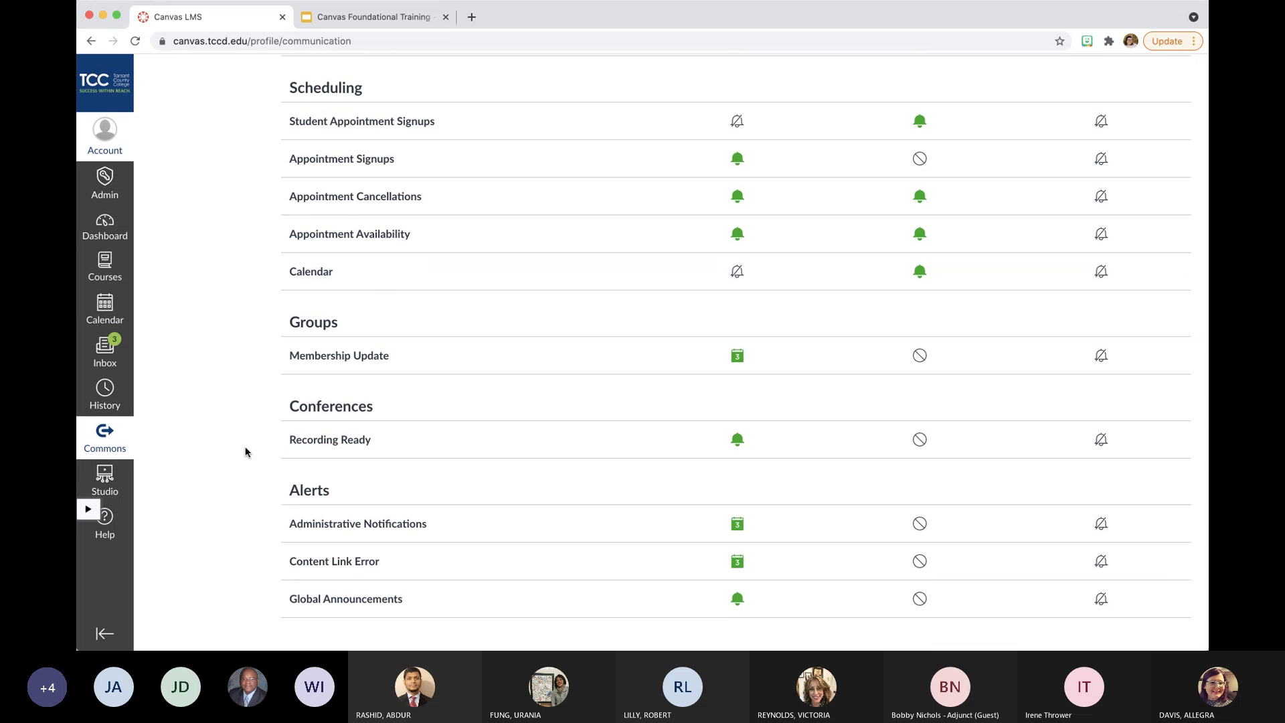
pyautogui.scroll(20, 245, 452)
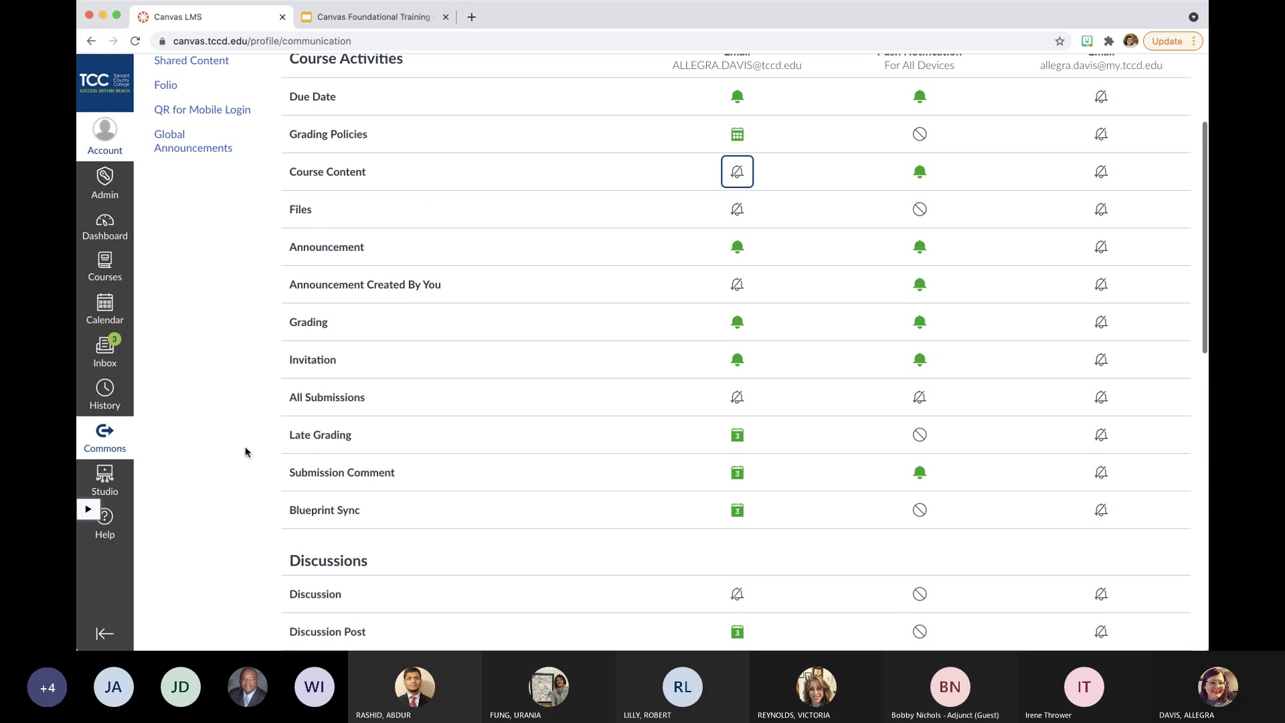
pyautogui.scroll(5, 246, 452)
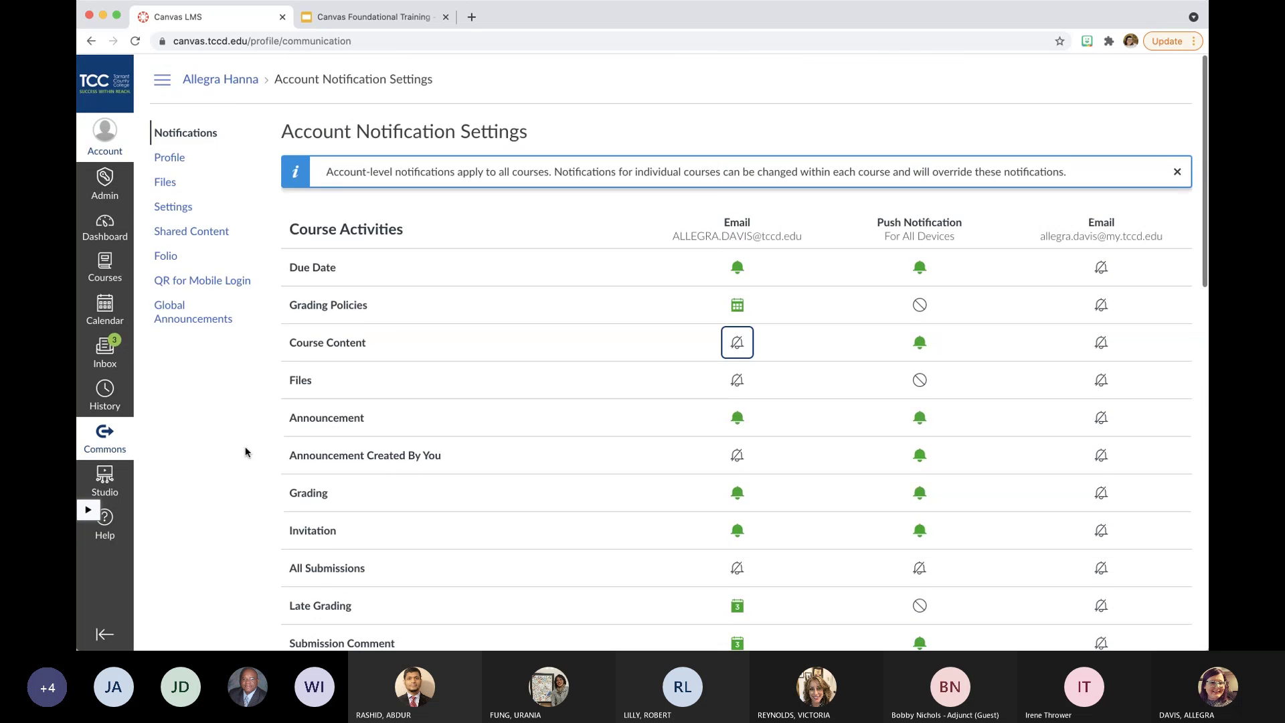
# From the Dashboard course cards, open the Canvas Training Array course home page
pyautogui.click(397, 18)
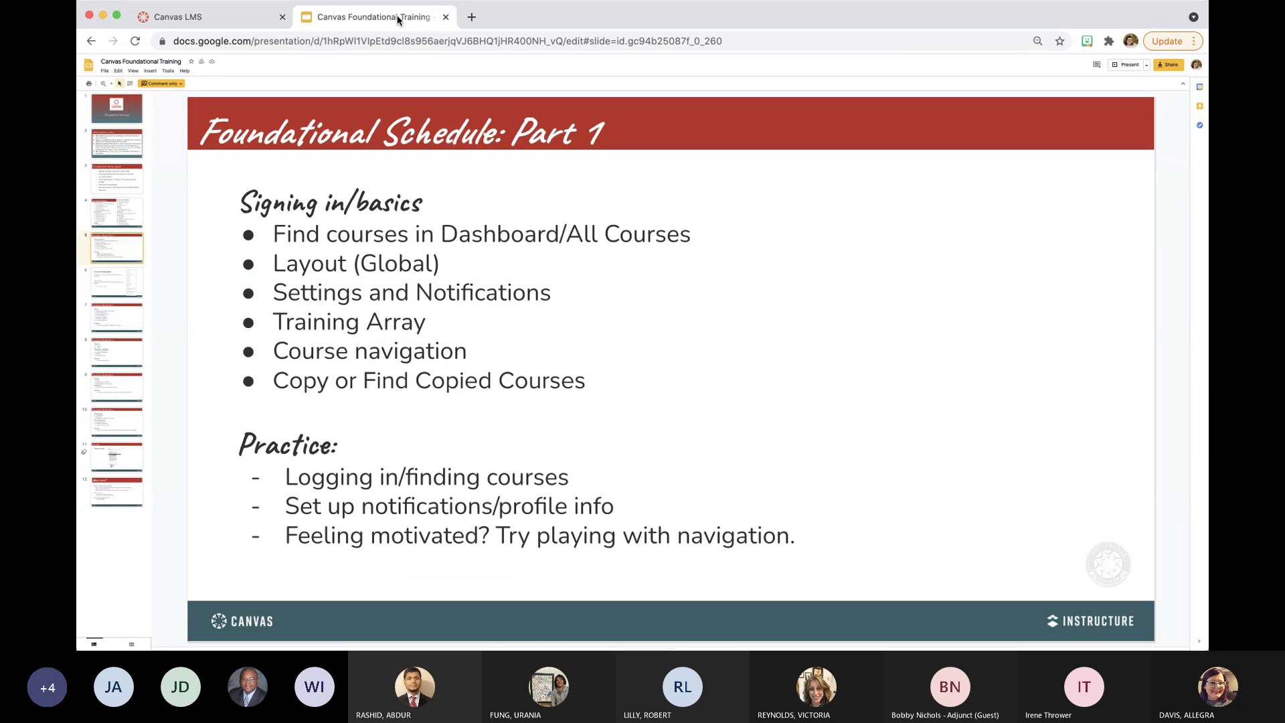
pyautogui.click(204, 16)
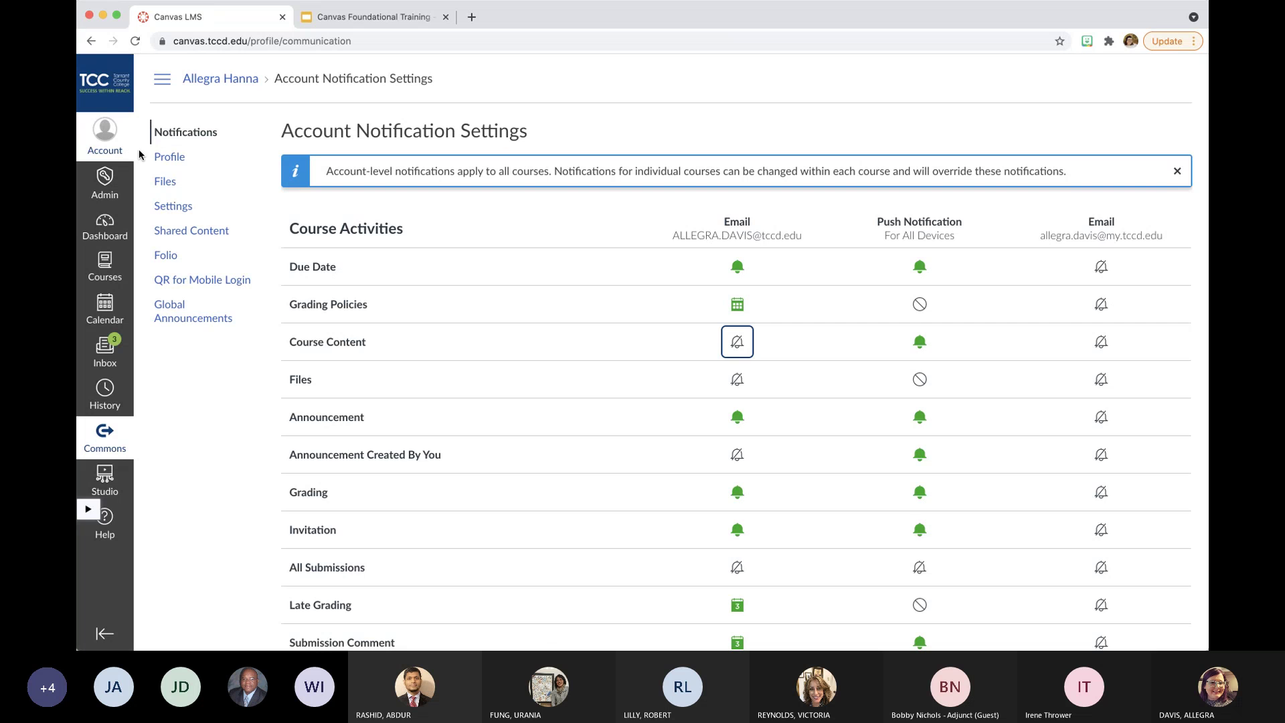
pyautogui.click(102, 243)
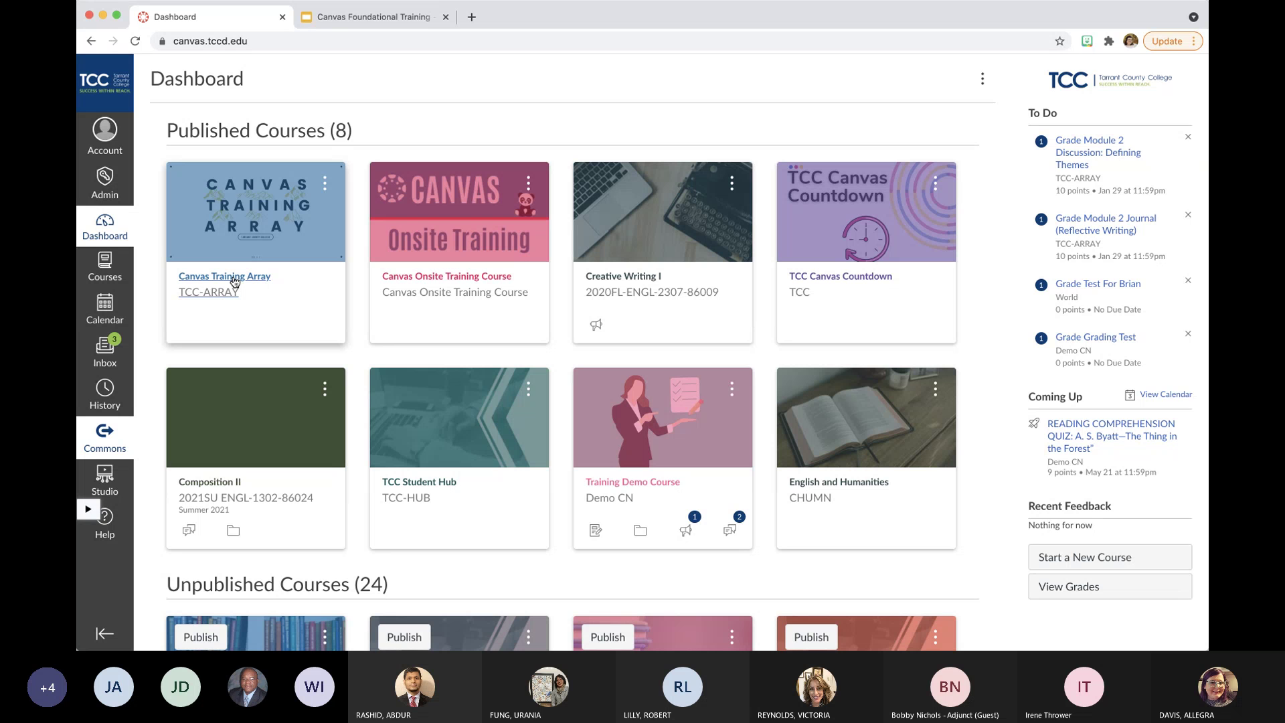
pyautogui.click(235, 281)
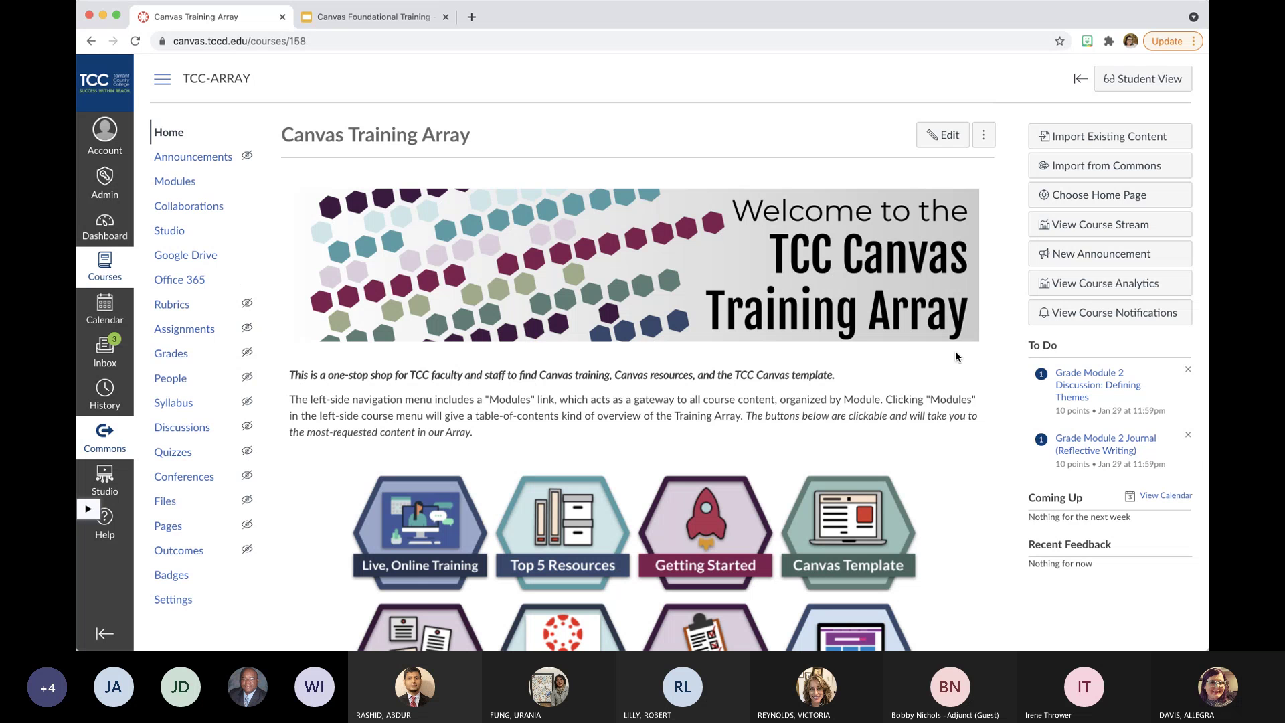
pyautogui.scroll(-1, 911, 373)
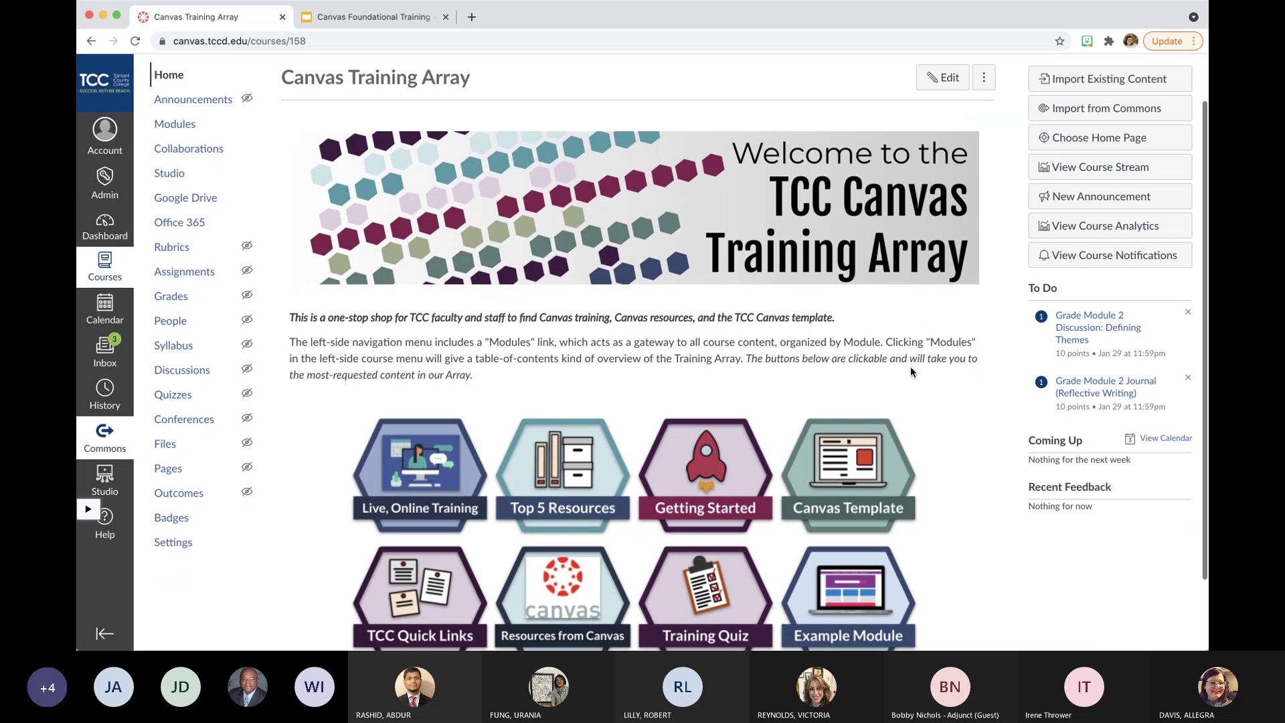
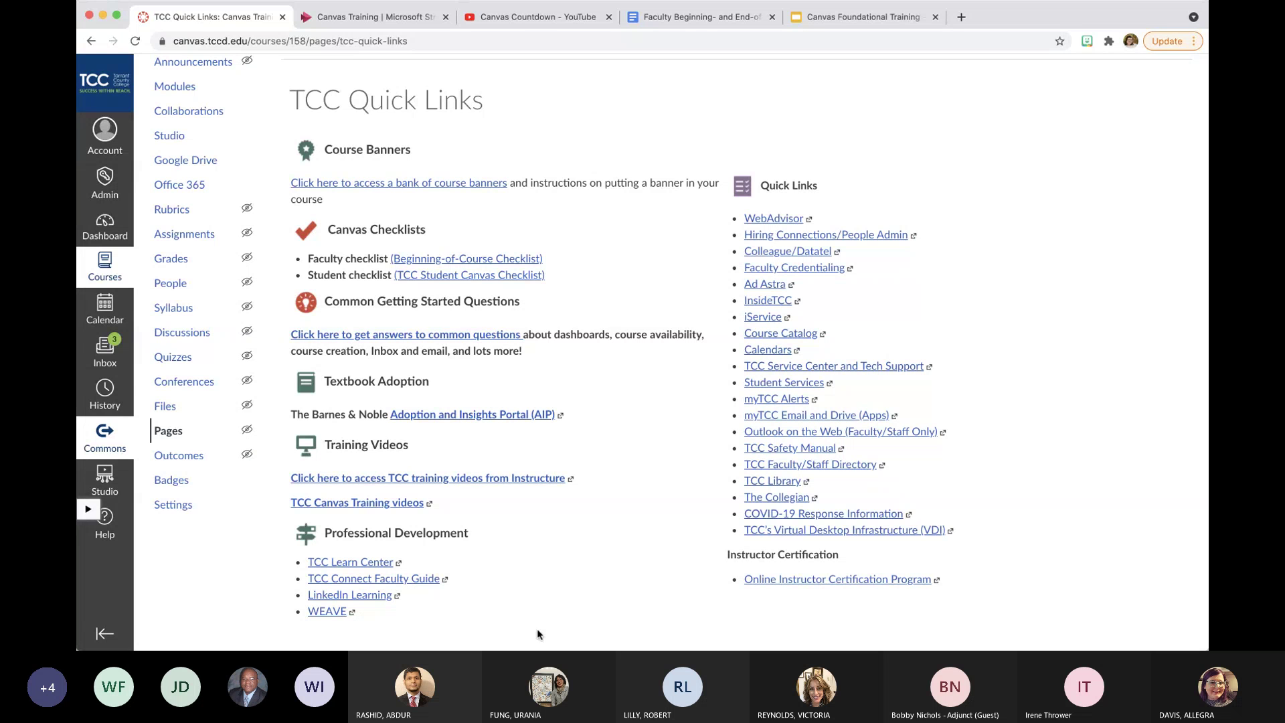
# Open Canvas Help to list Canvas Guides search and the other support resources
pyautogui.click(106, 525)
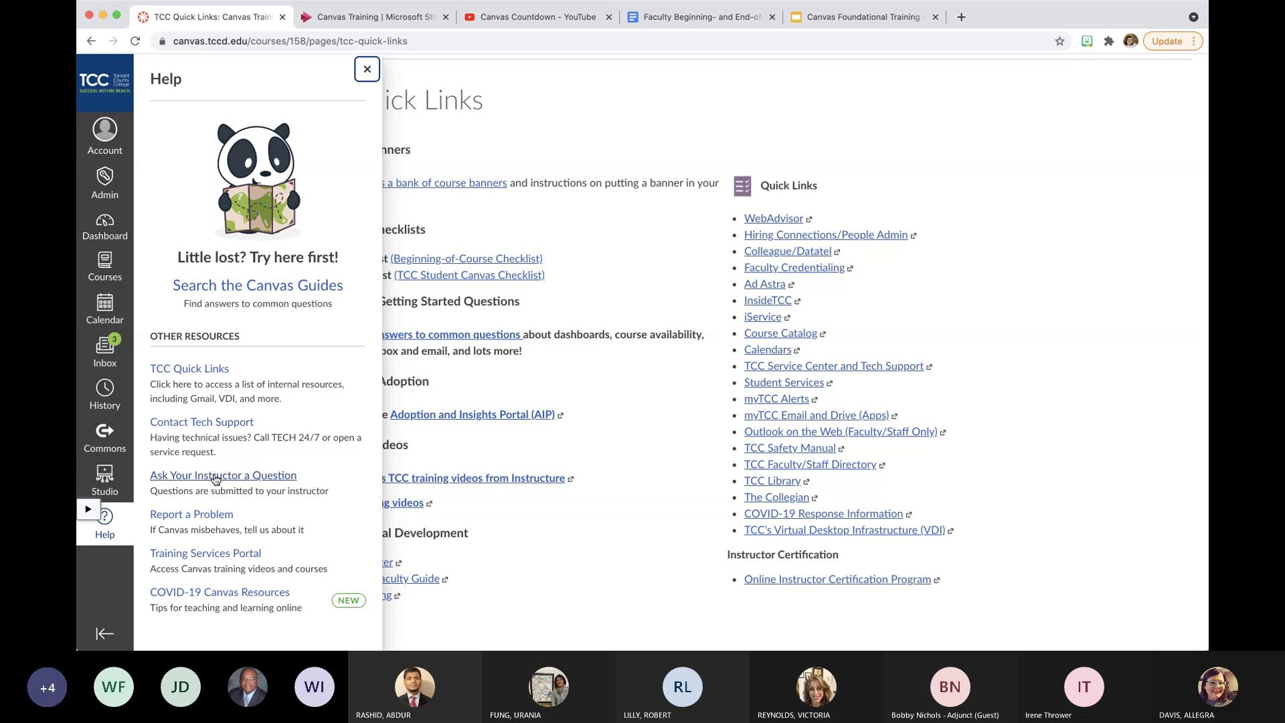
# Look at the Ask Your Instructor a Question form, then dismiss Help and return to Quick Links
pyautogui.click(214, 476)
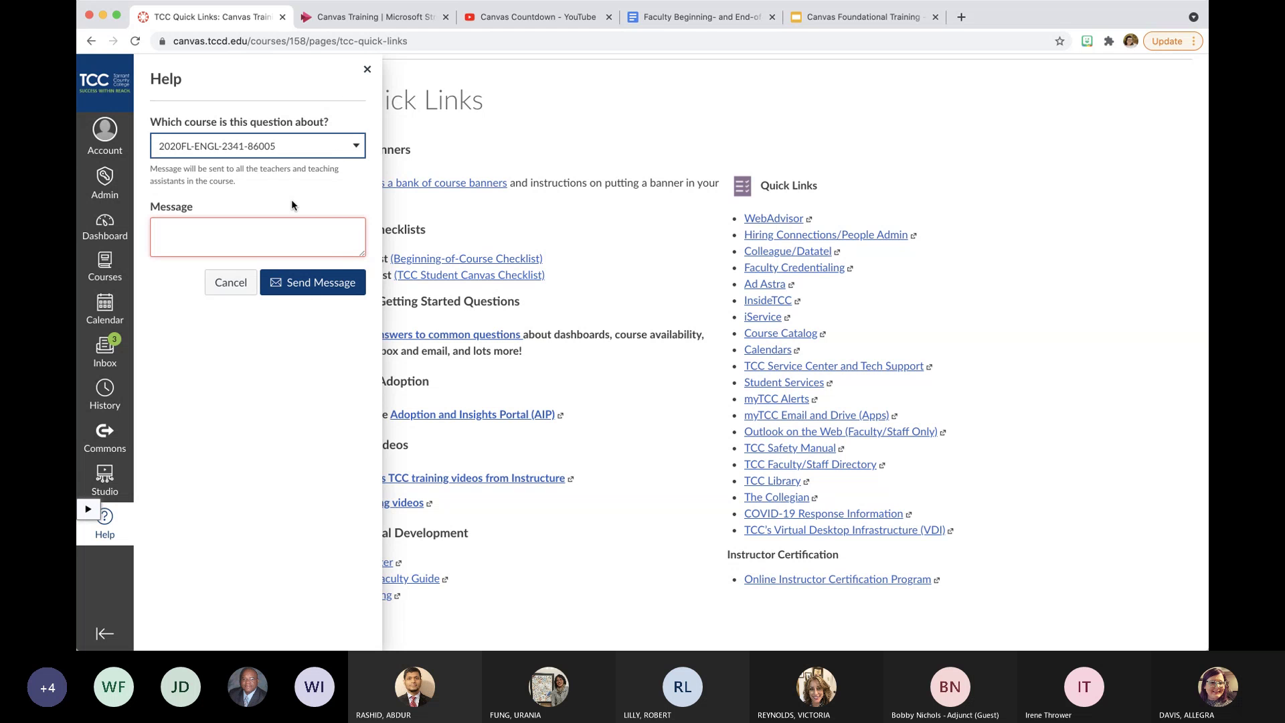
pyautogui.click(256, 241)
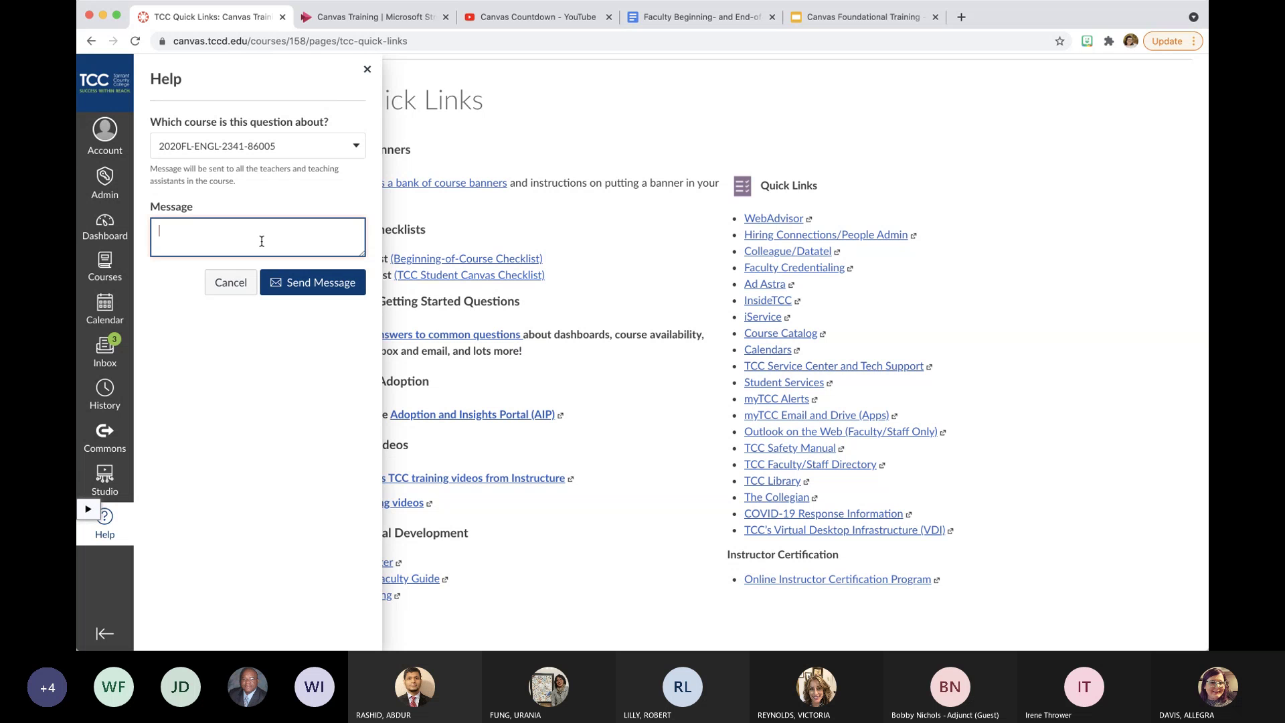
pyautogui.click(367, 71)
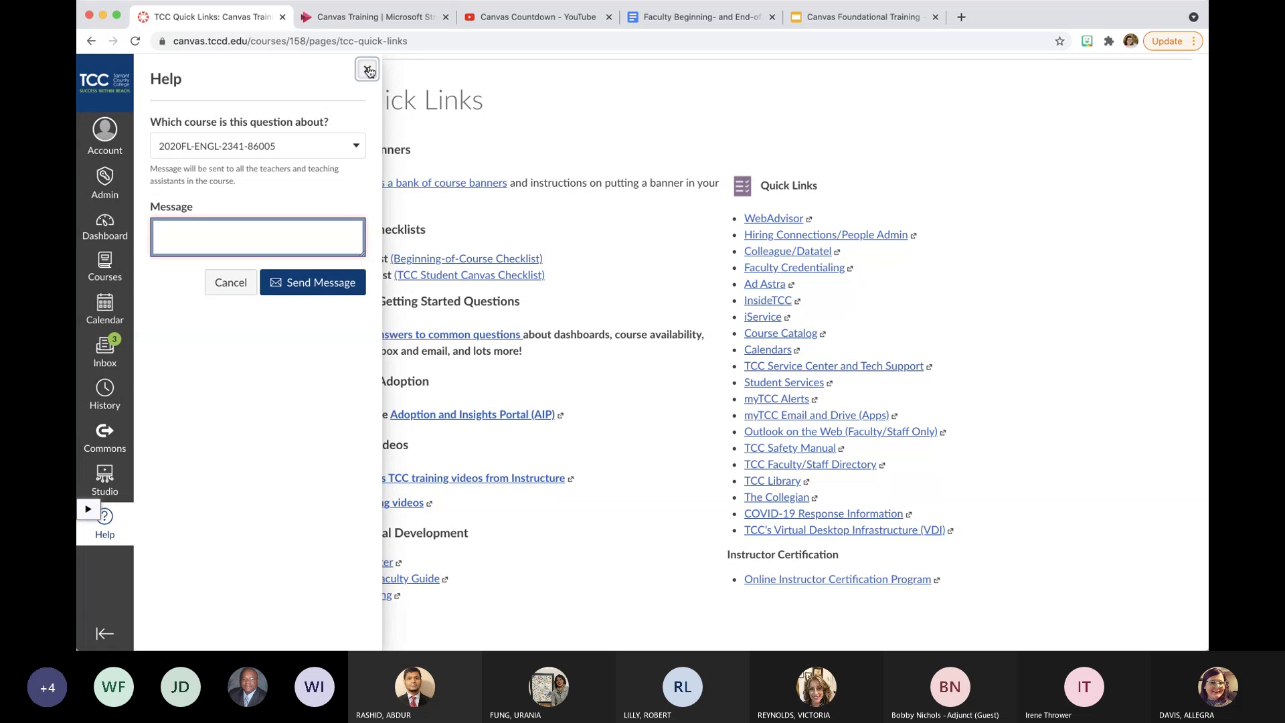
pyautogui.click(105, 519)
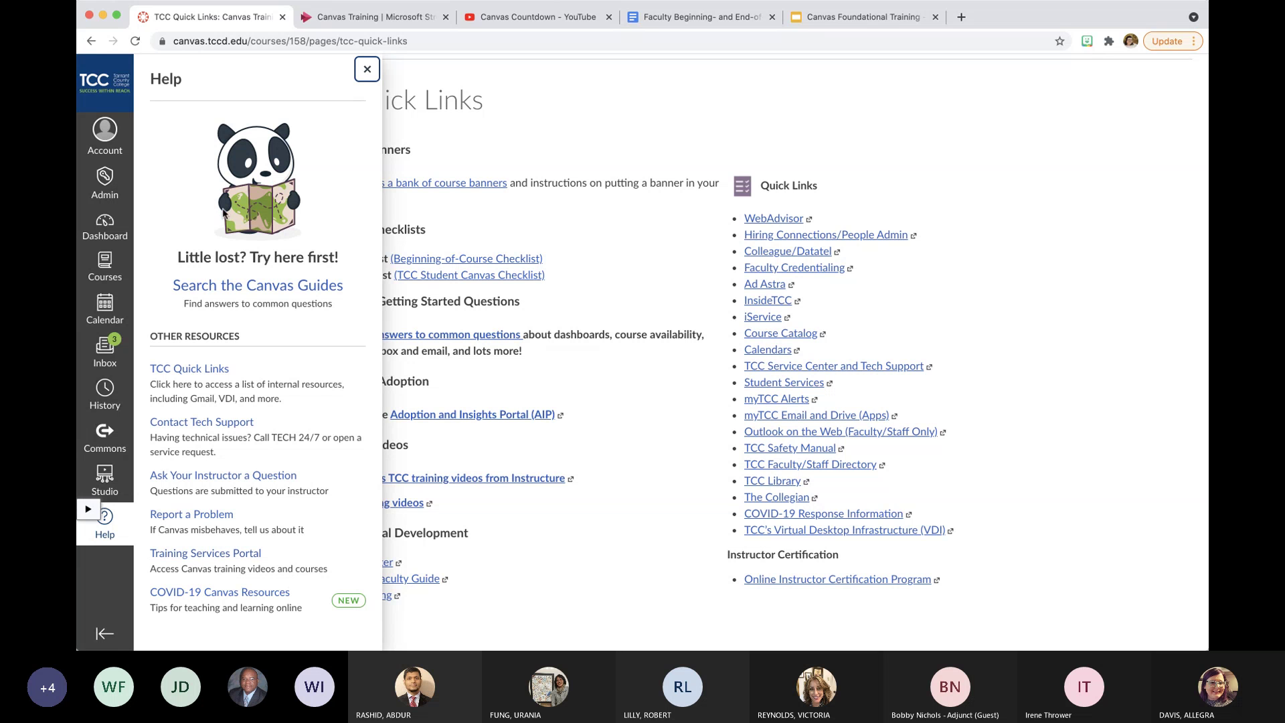
pyautogui.click(364, 74)
pyautogui.click(832, 16)
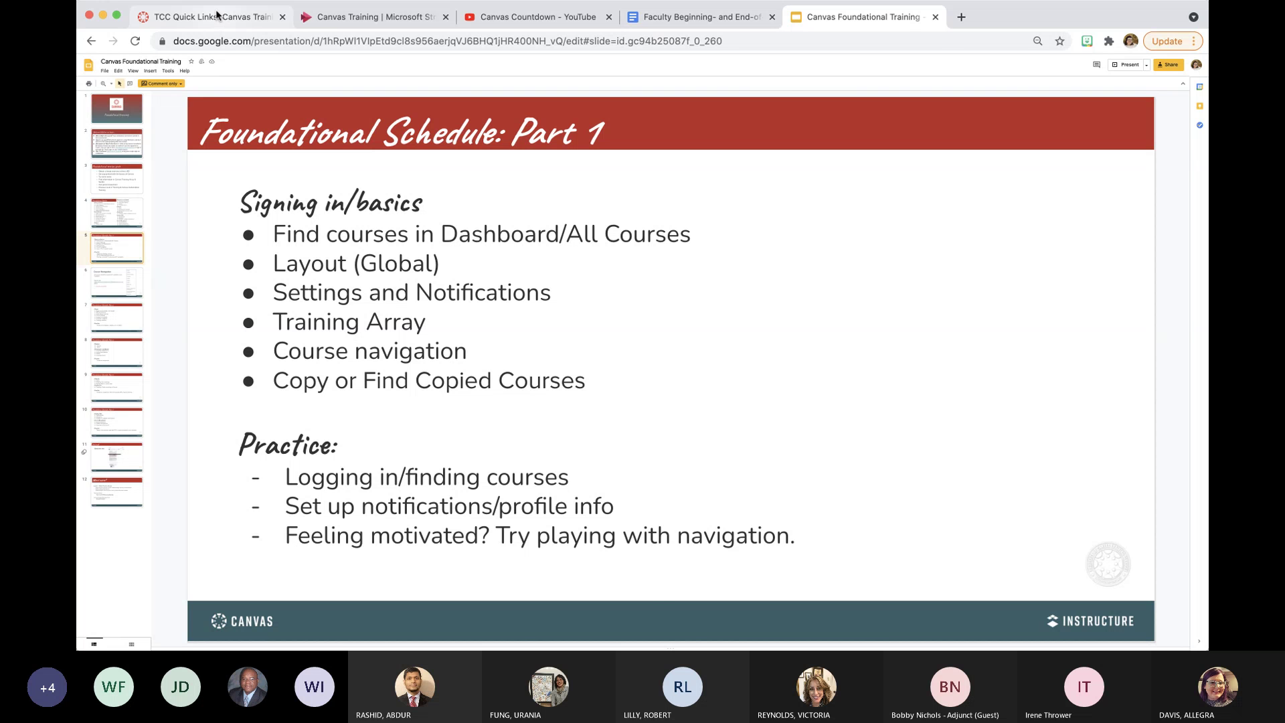
pyautogui.click(216, 14)
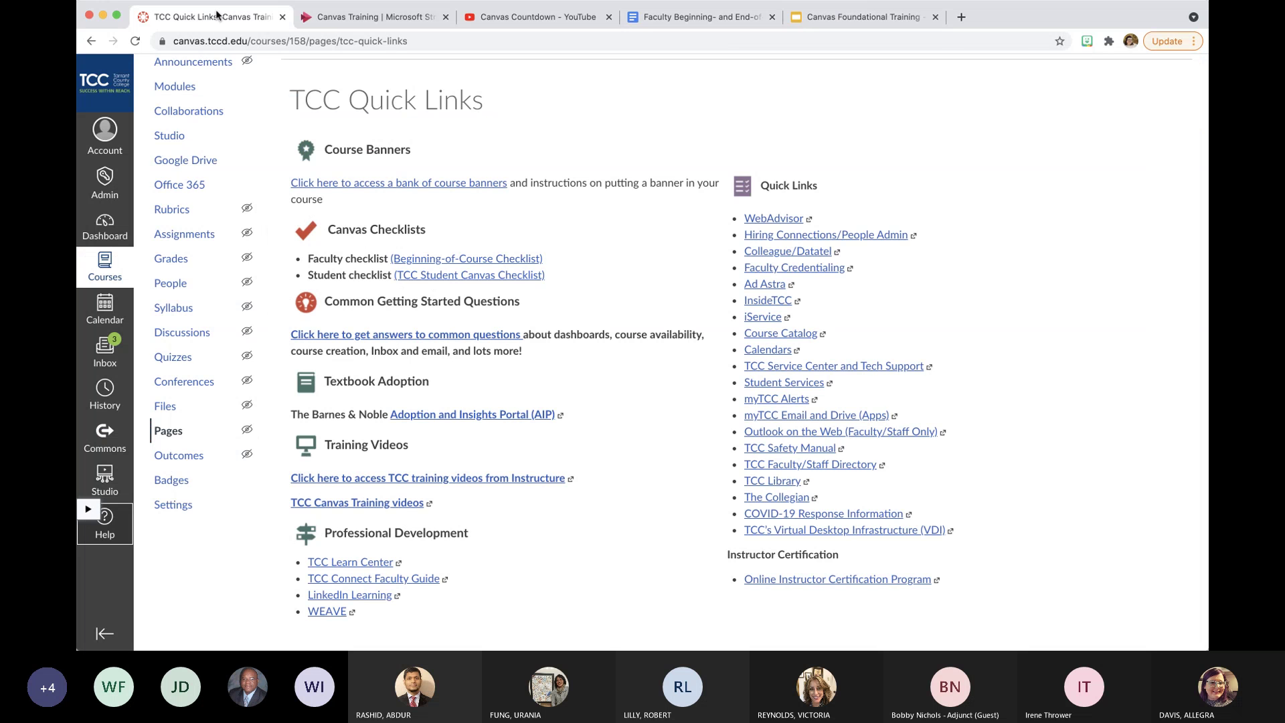
# Go to the Creative Writing I course from the Courses list
pyautogui.click(112, 271)
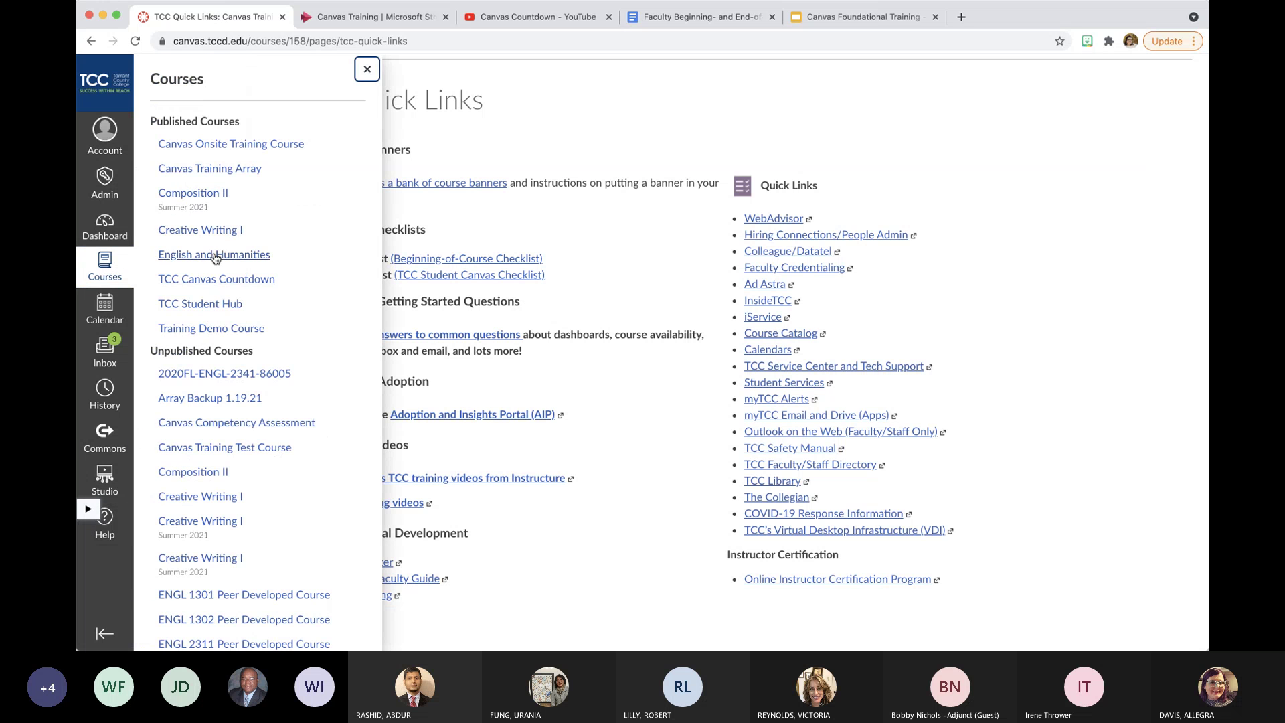
pyautogui.click(213, 234)
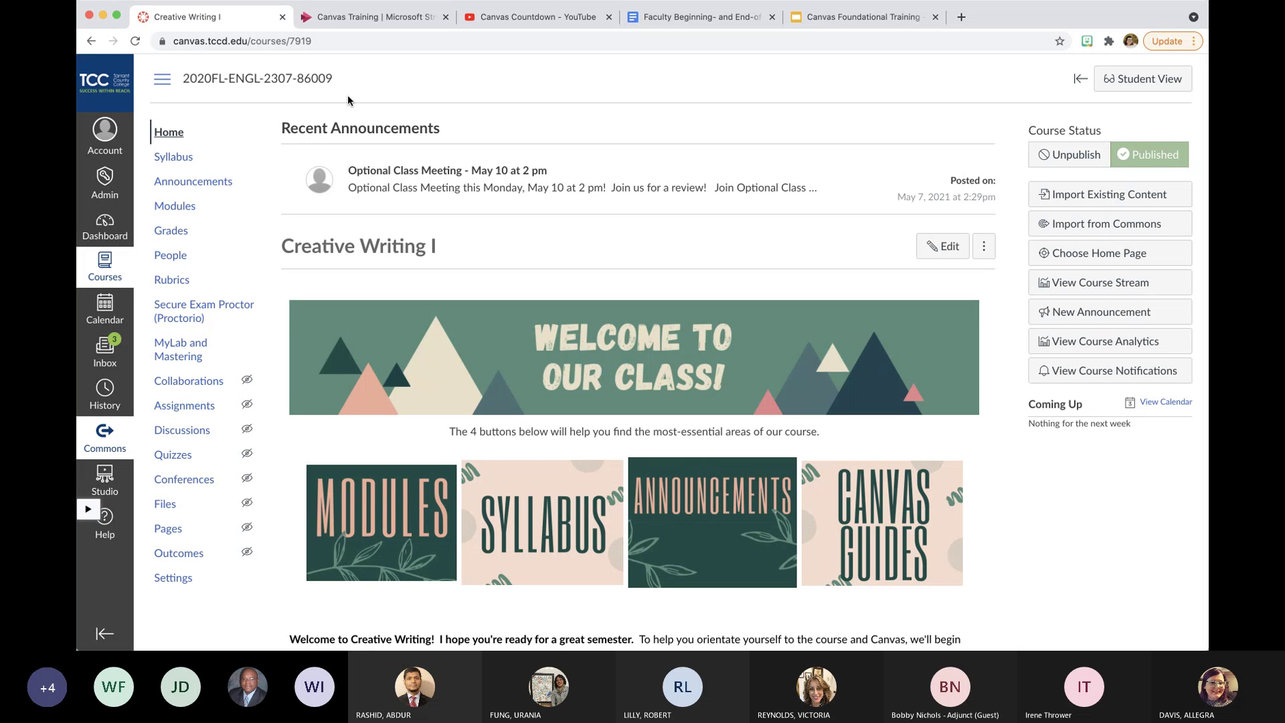
# Preview Creative Writing I as the test student, checking the home page and Modules
pyautogui.click(1116, 82)
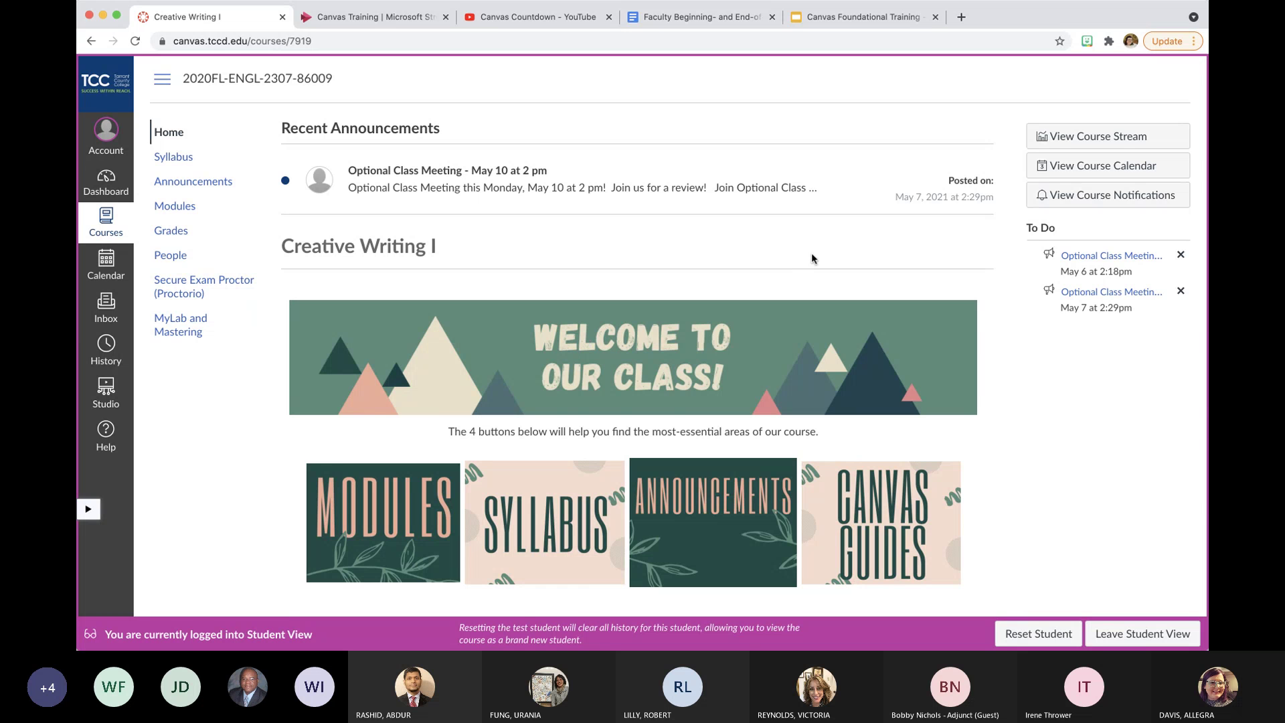
pyautogui.scroll(-5, 811, 251)
pyautogui.scroll(-7, 812, 255)
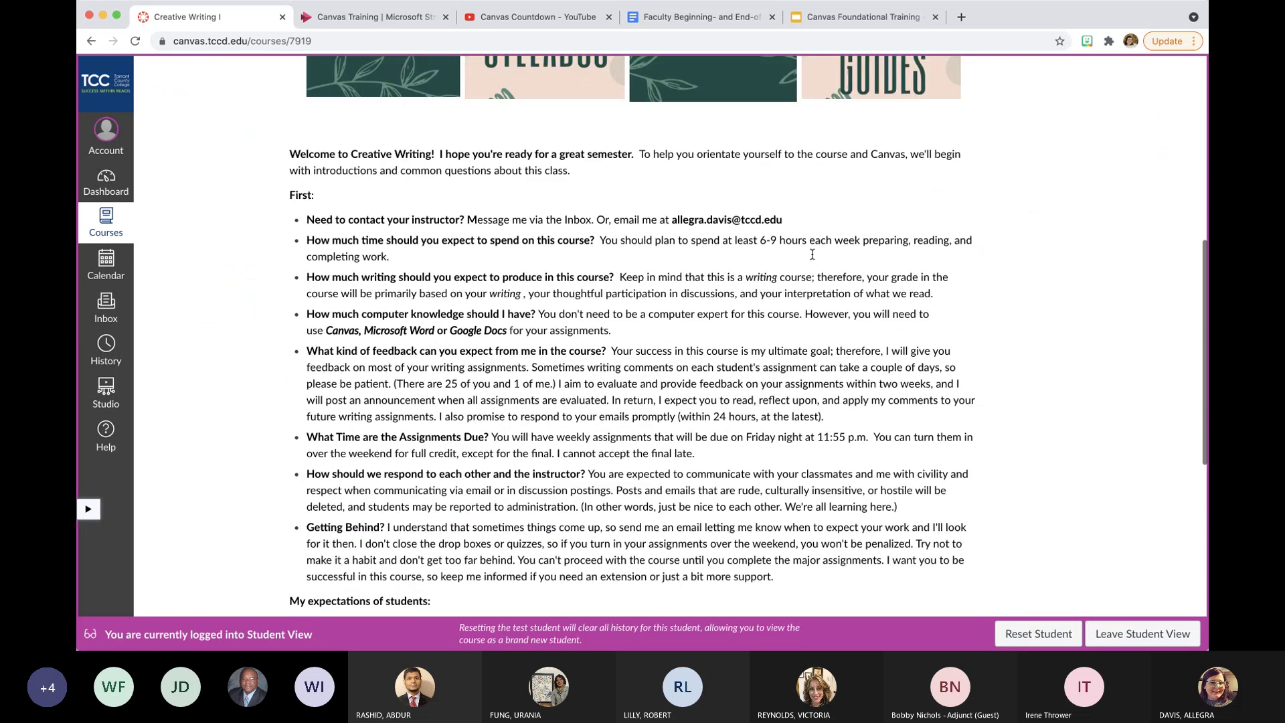
pyautogui.scroll(11, 813, 257)
pyautogui.click(187, 213)
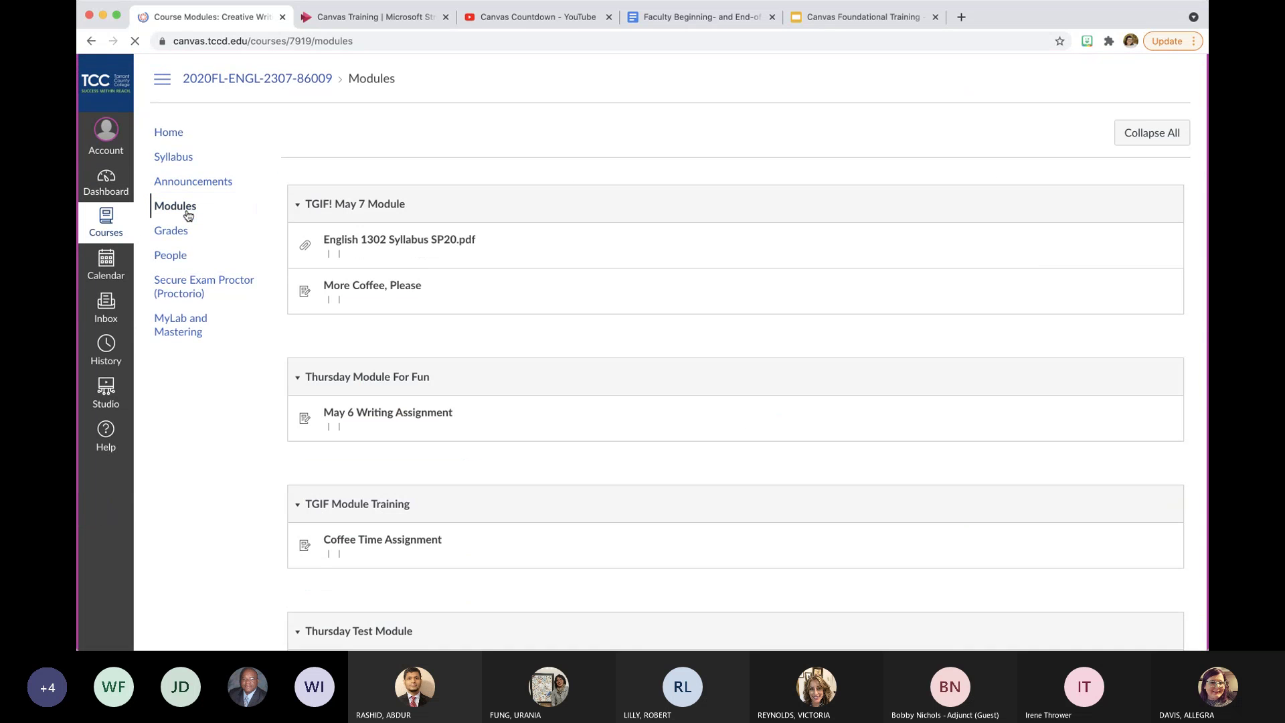
pyautogui.click(185, 139)
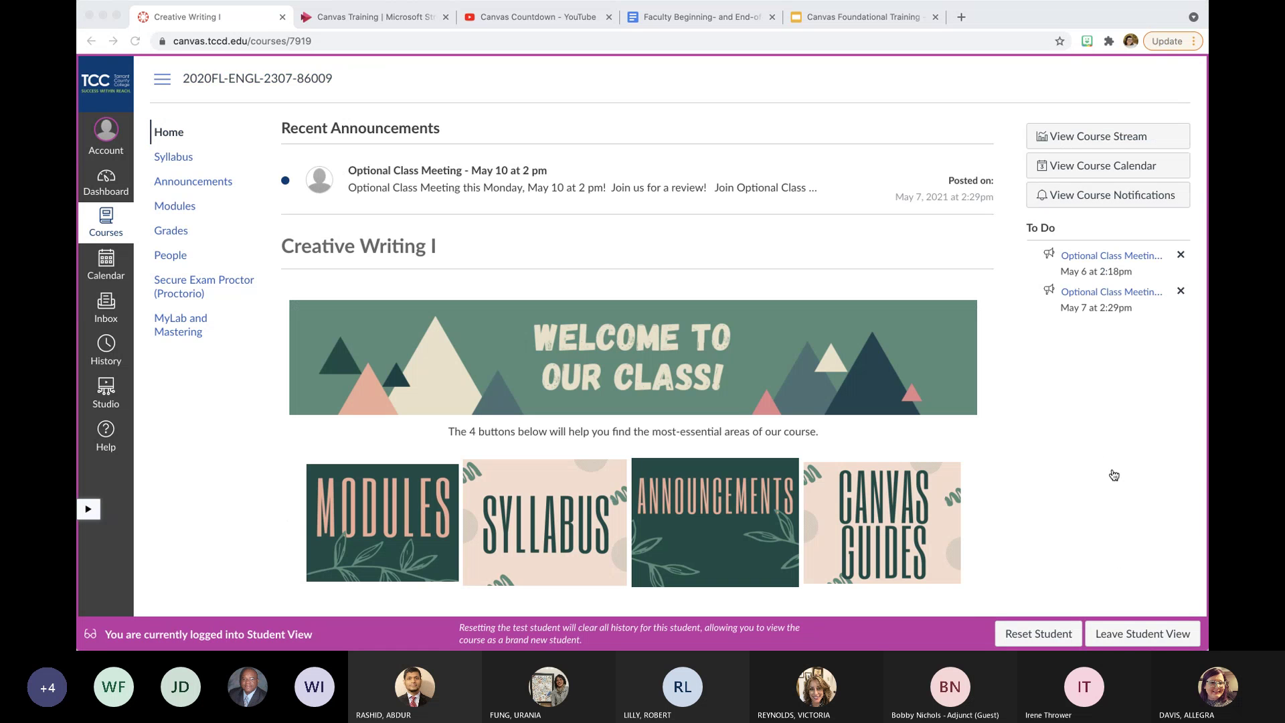
pyautogui.click(1131, 633)
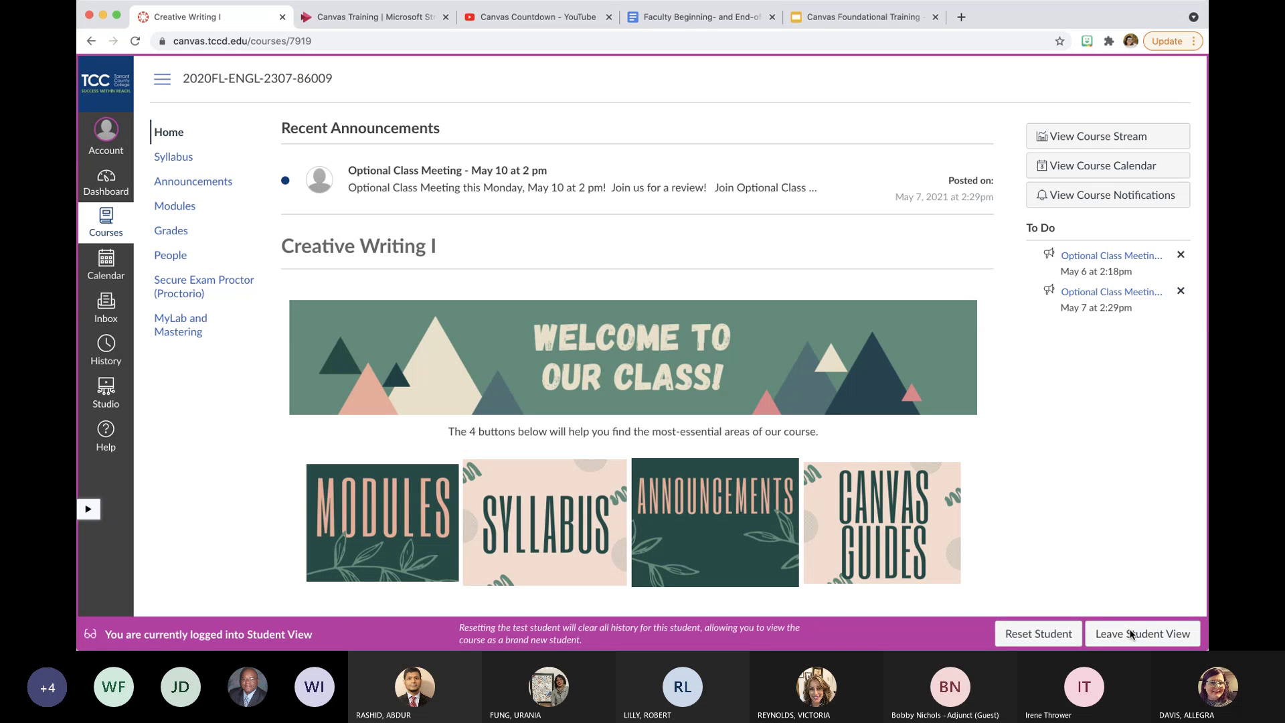
# Leave Student View to return to the instructor view of the Creative Writing I home page
pyautogui.click(1131, 633)
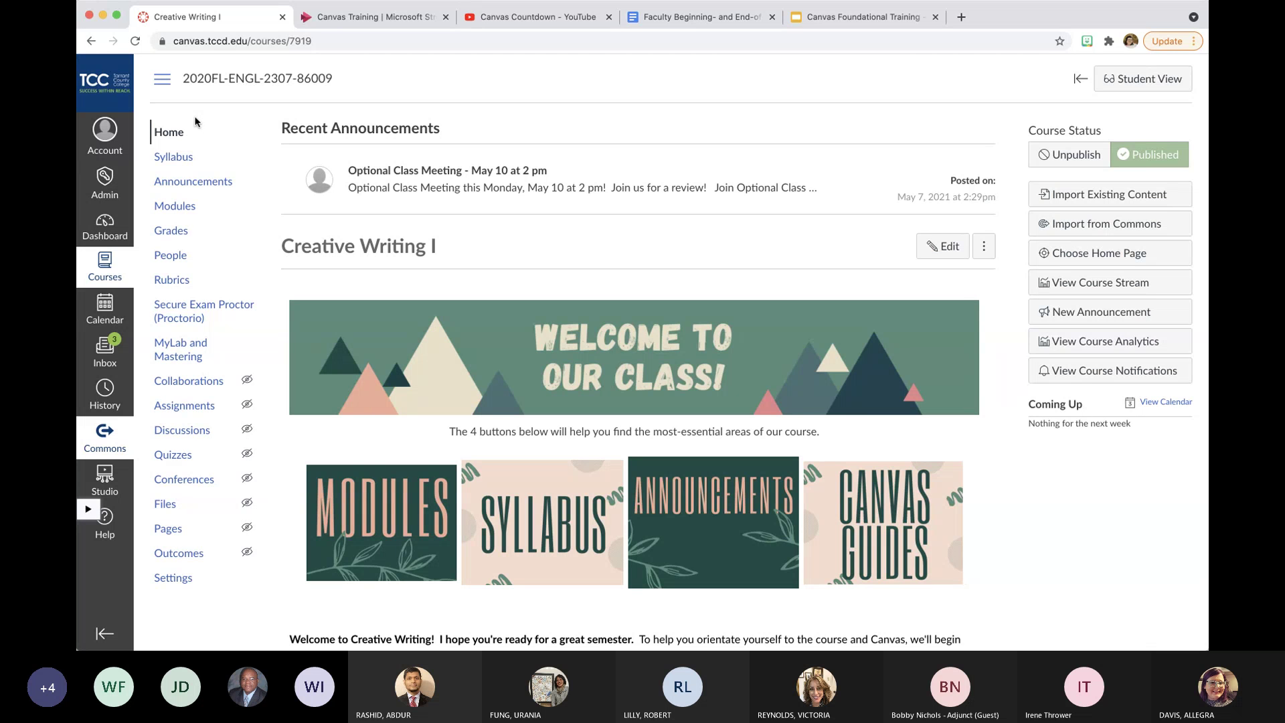
# In course Settings > Navigation, drag MyLab and Mastering into the hidden items
pyautogui.click(173, 580)
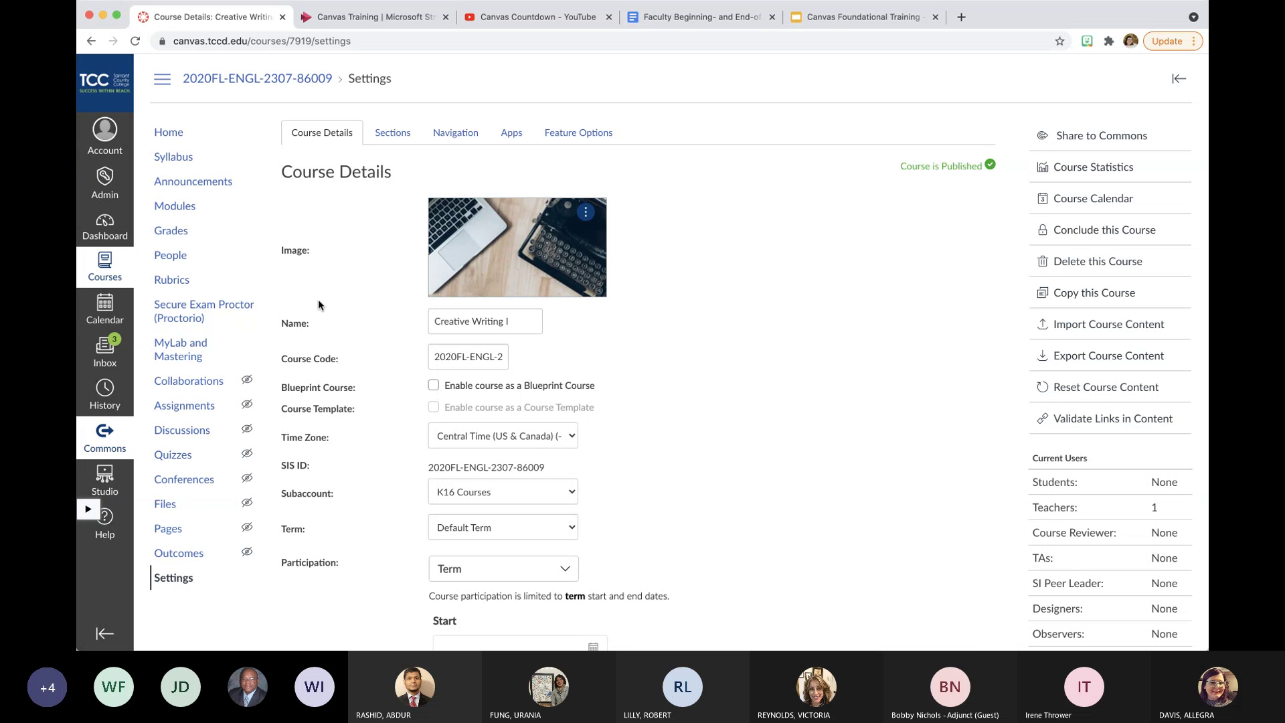
pyautogui.click(449, 130)
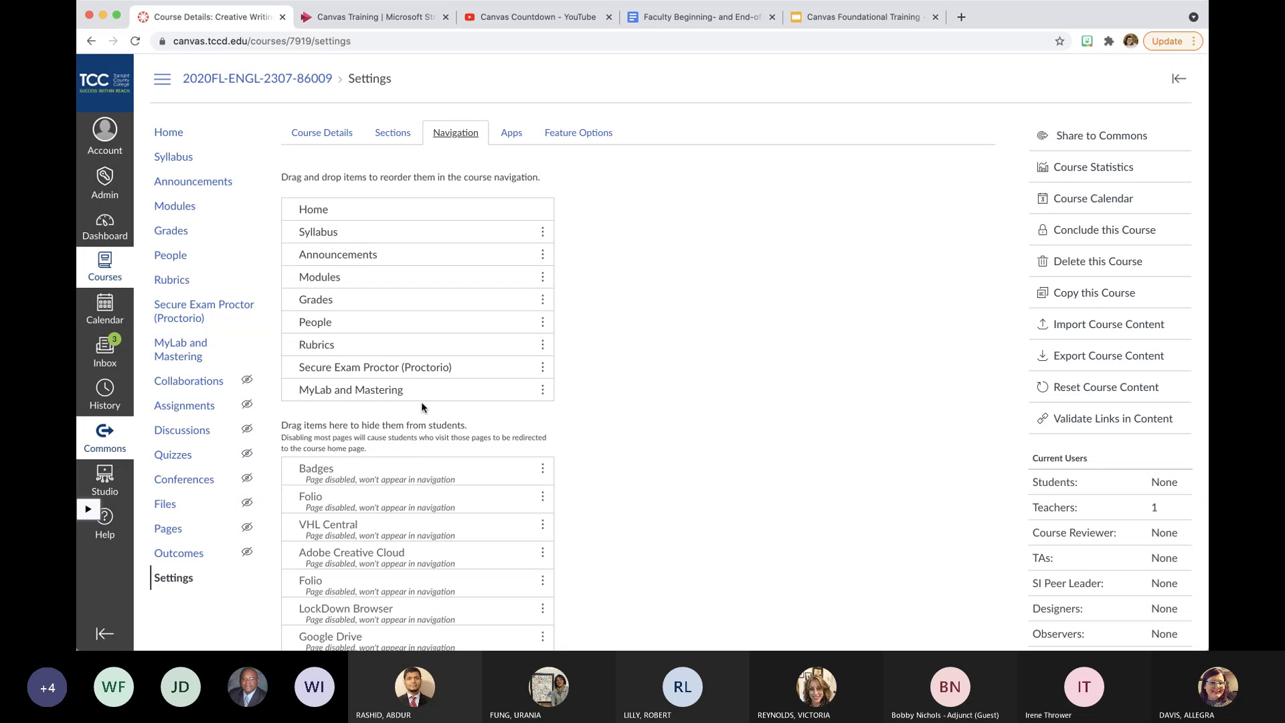
pyautogui.moveTo(427, 391); pyautogui.dragTo(428, 391)
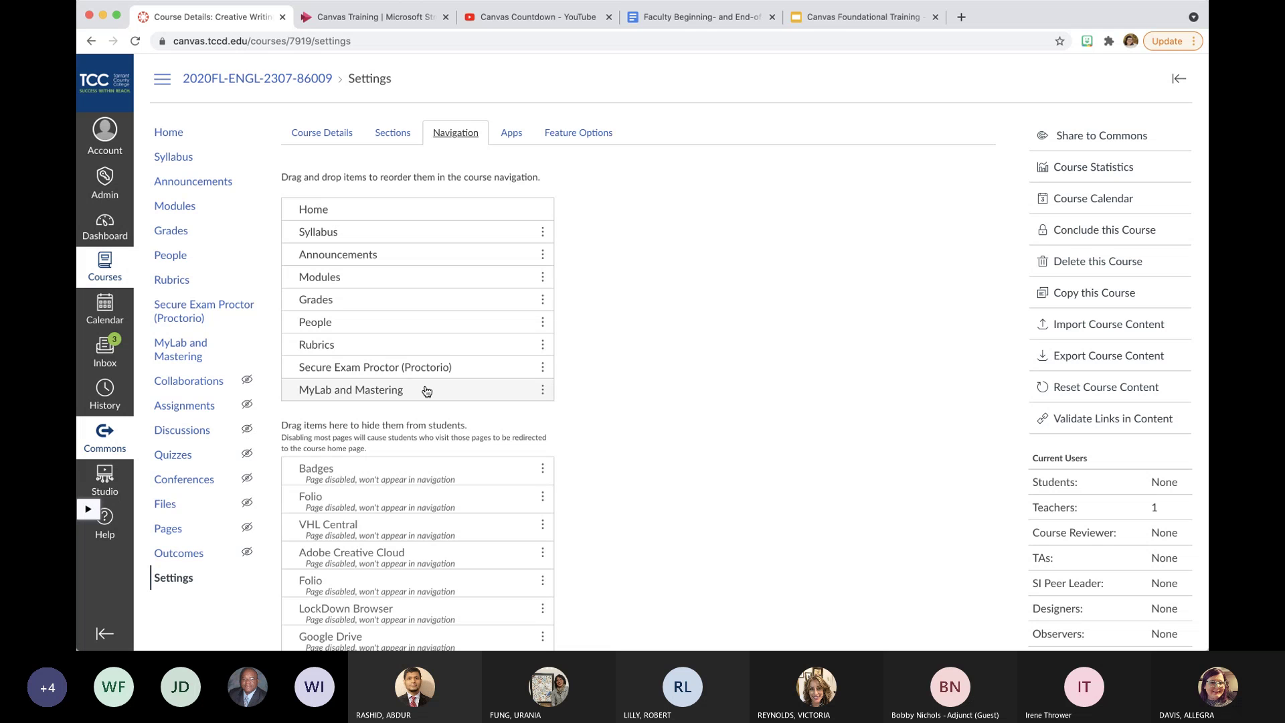
pyautogui.moveTo(427, 391); pyautogui.dragTo(418, 449)
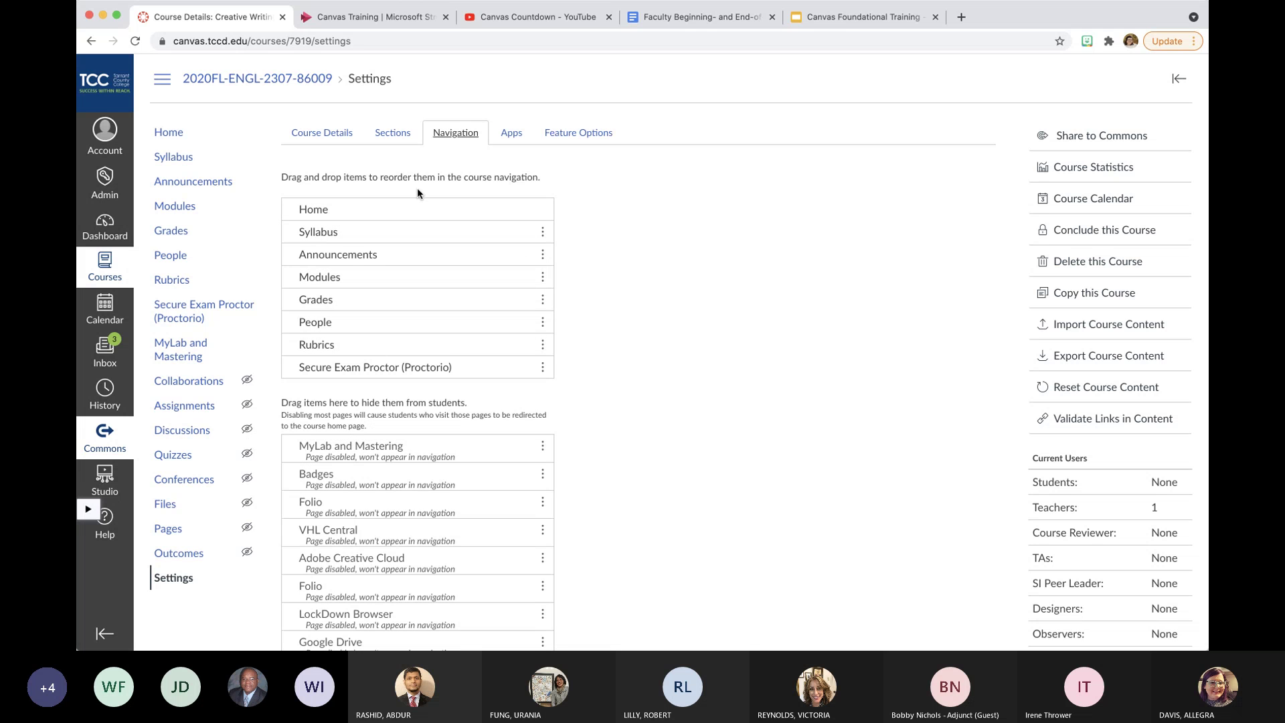
# Disable Secure Exam Proctor, and check the Announcements and Syllabus menus without changing them
pyautogui.click(543, 368)
pyautogui.click(546, 405)
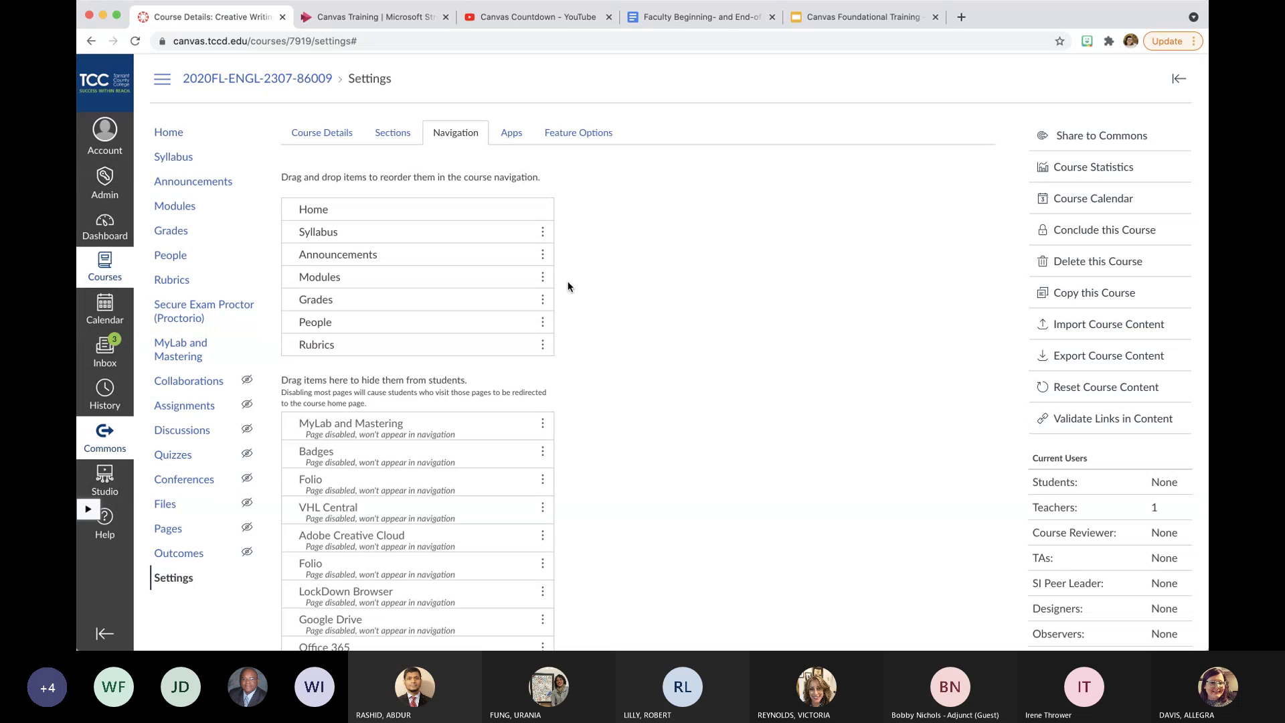
pyautogui.click(545, 255)
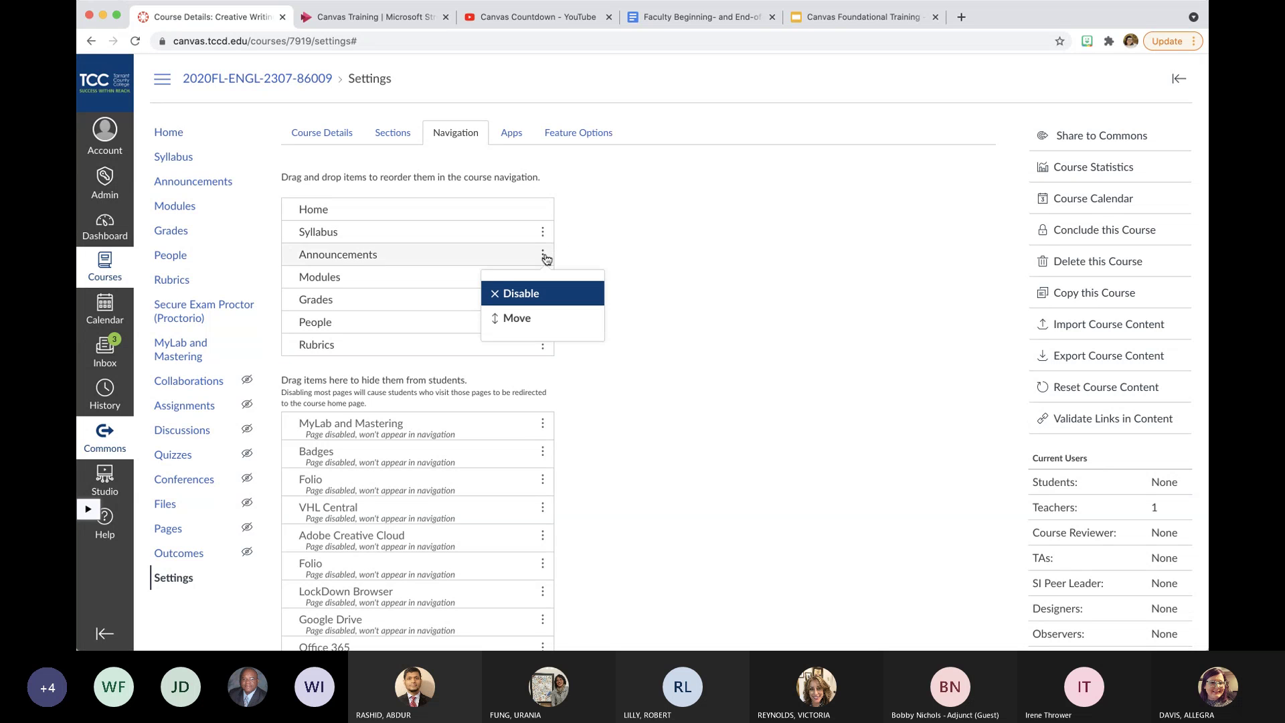
pyautogui.click(543, 235)
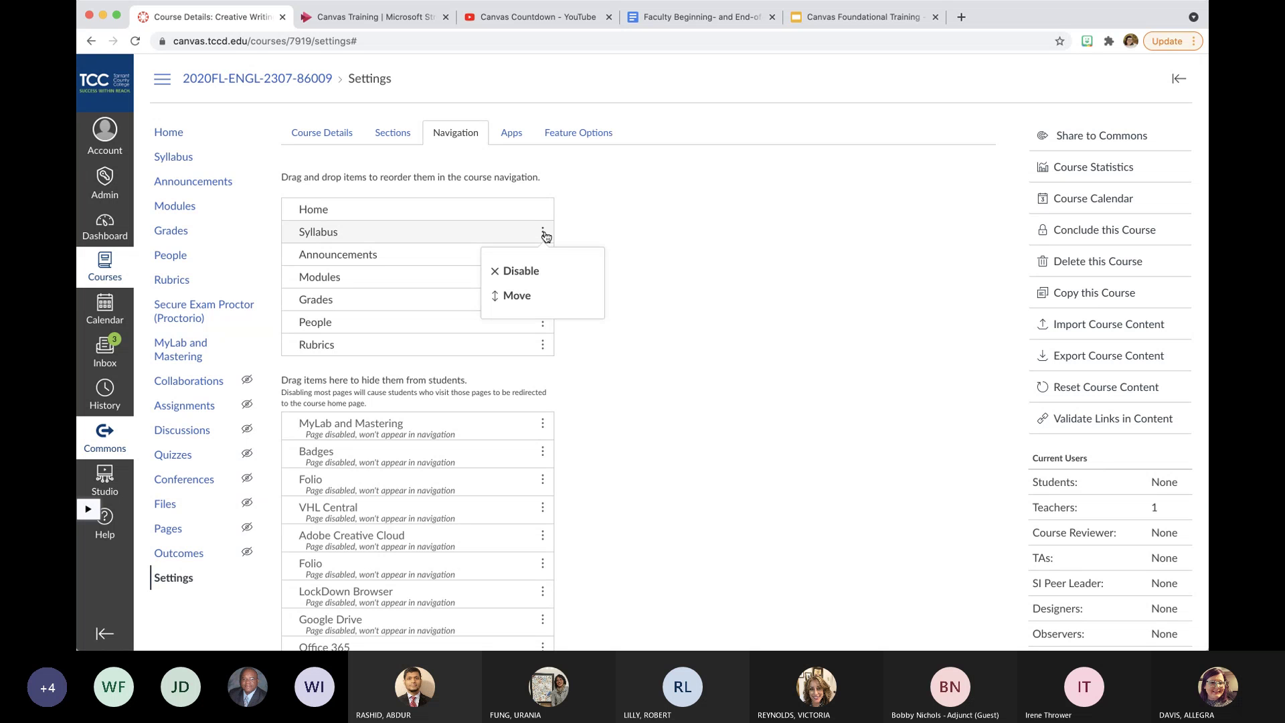
pyautogui.click(622, 249)
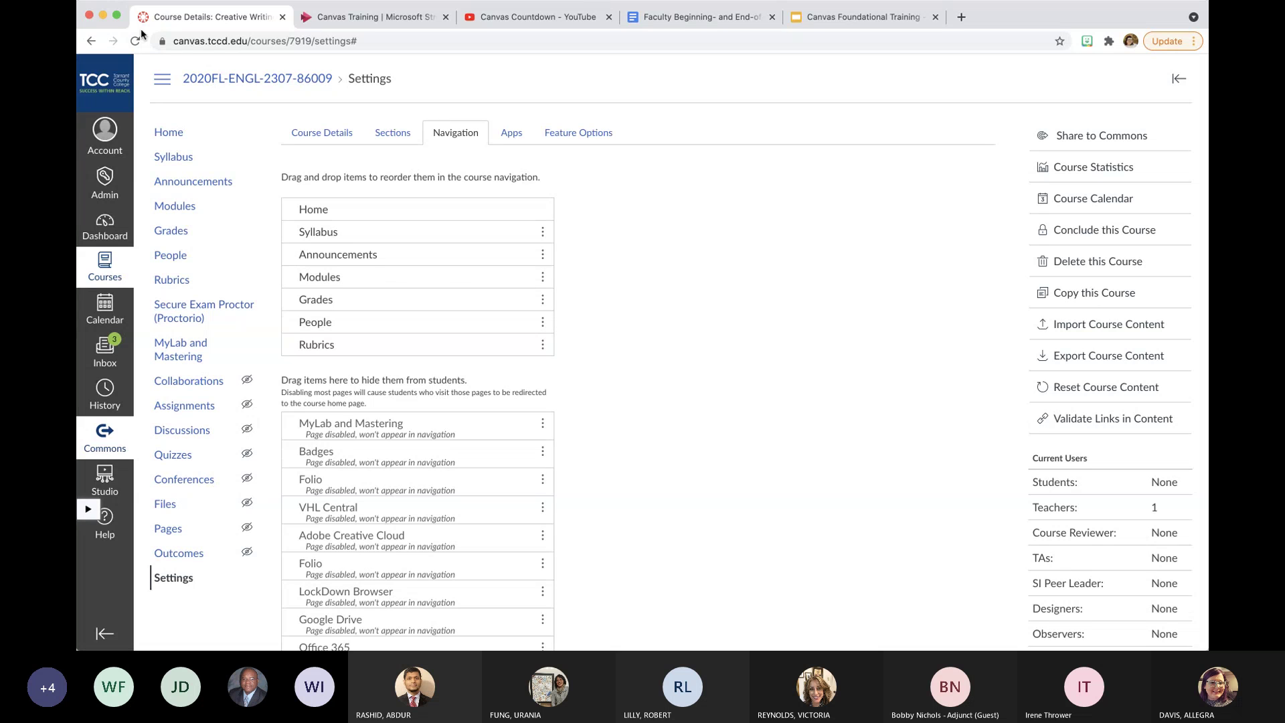
# Glance at the Google Slides deck and Canvas, then view the Canvas Countdown YouTube playlist
pyautogui.click(837, 22)
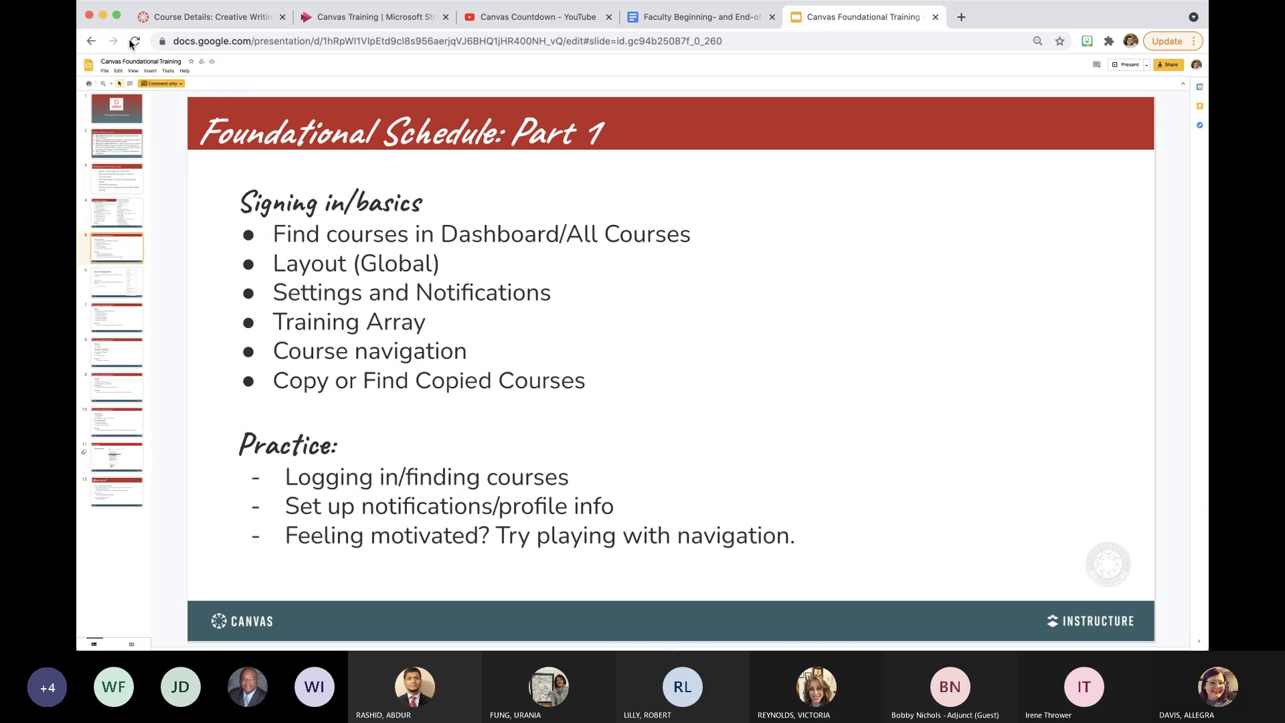
pyautogui.click(207, 17)
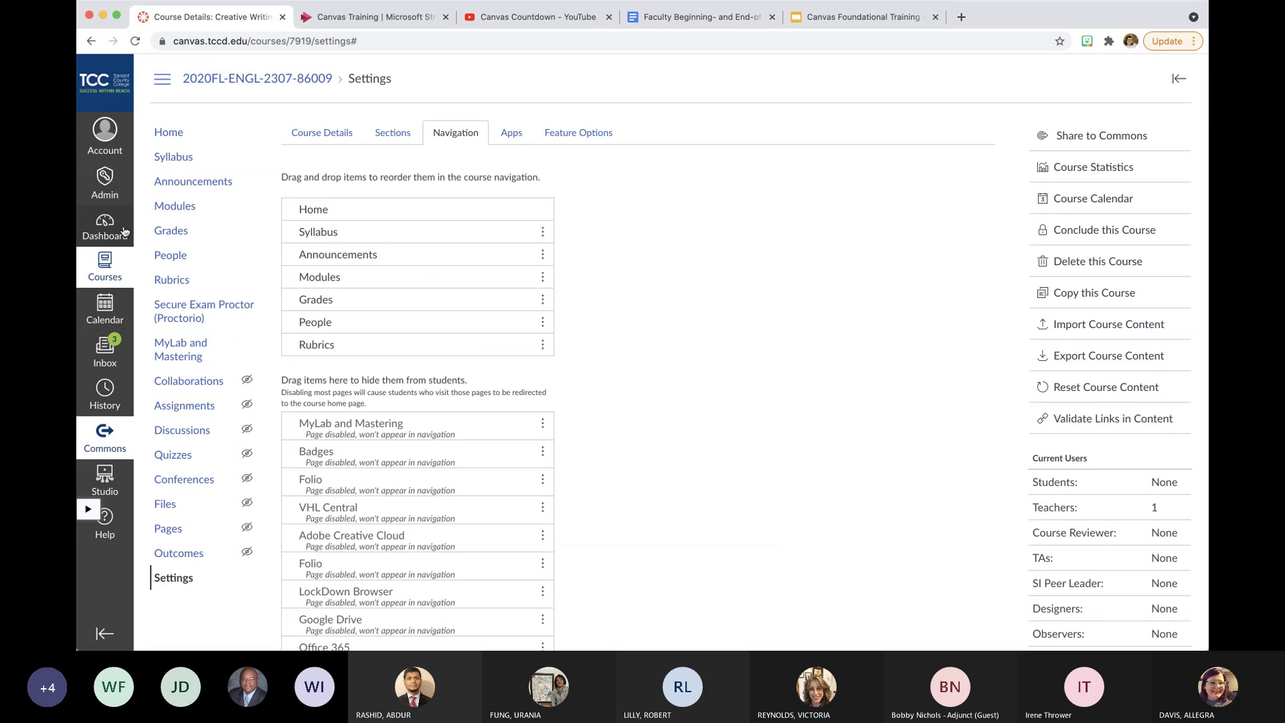
pyautogui.click(514, 18)
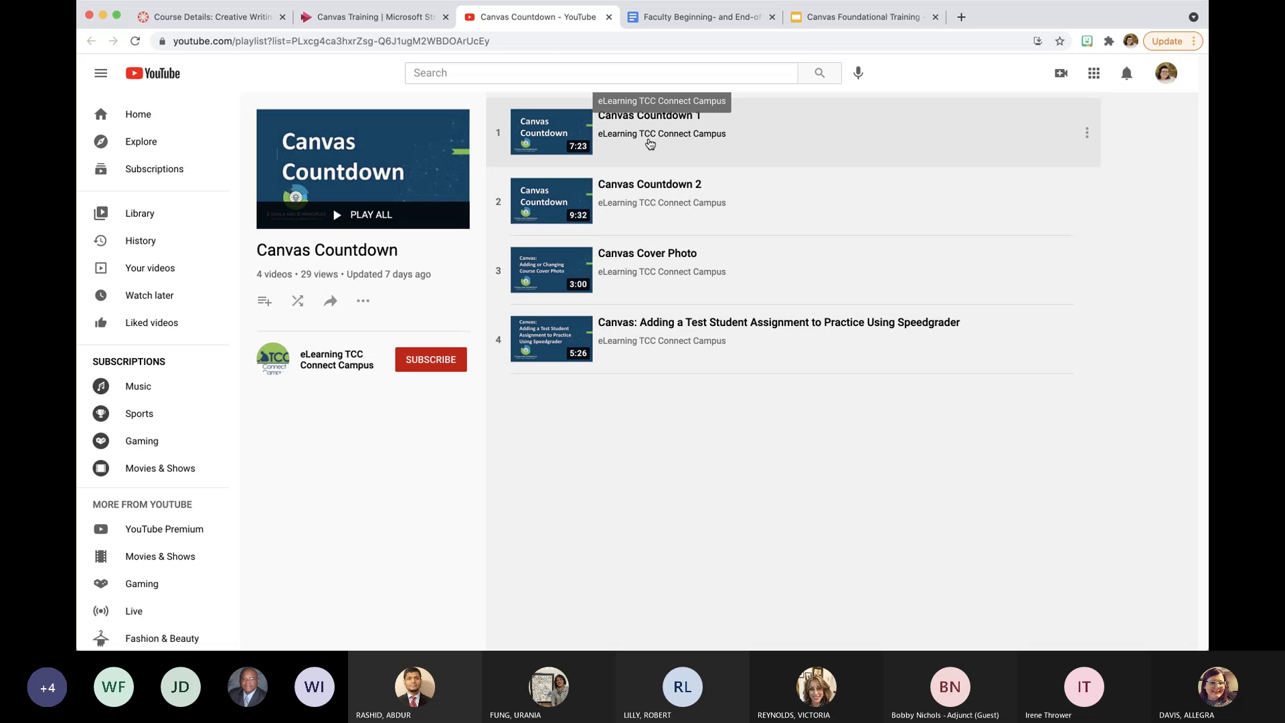
# Select the playlist's web address, then go back to the Canvas course Settings tab
pyautogui.click(392, 40)
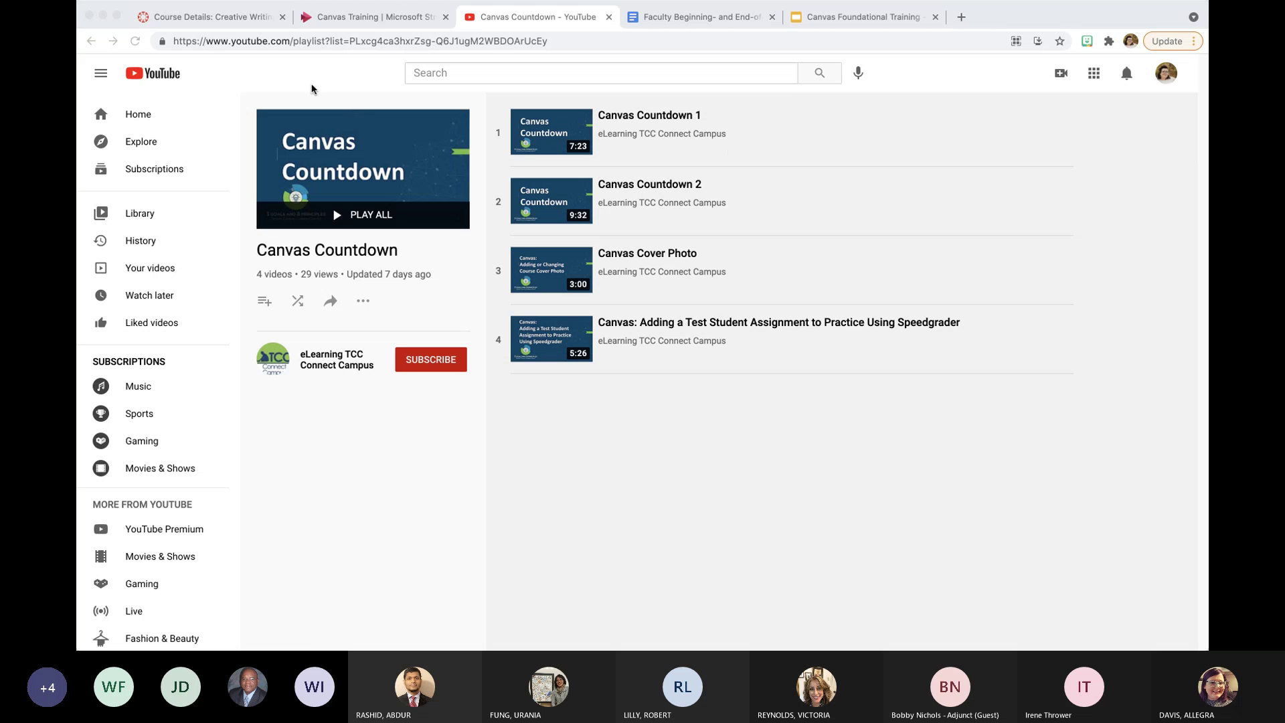
pyautogui.click(196, 16)
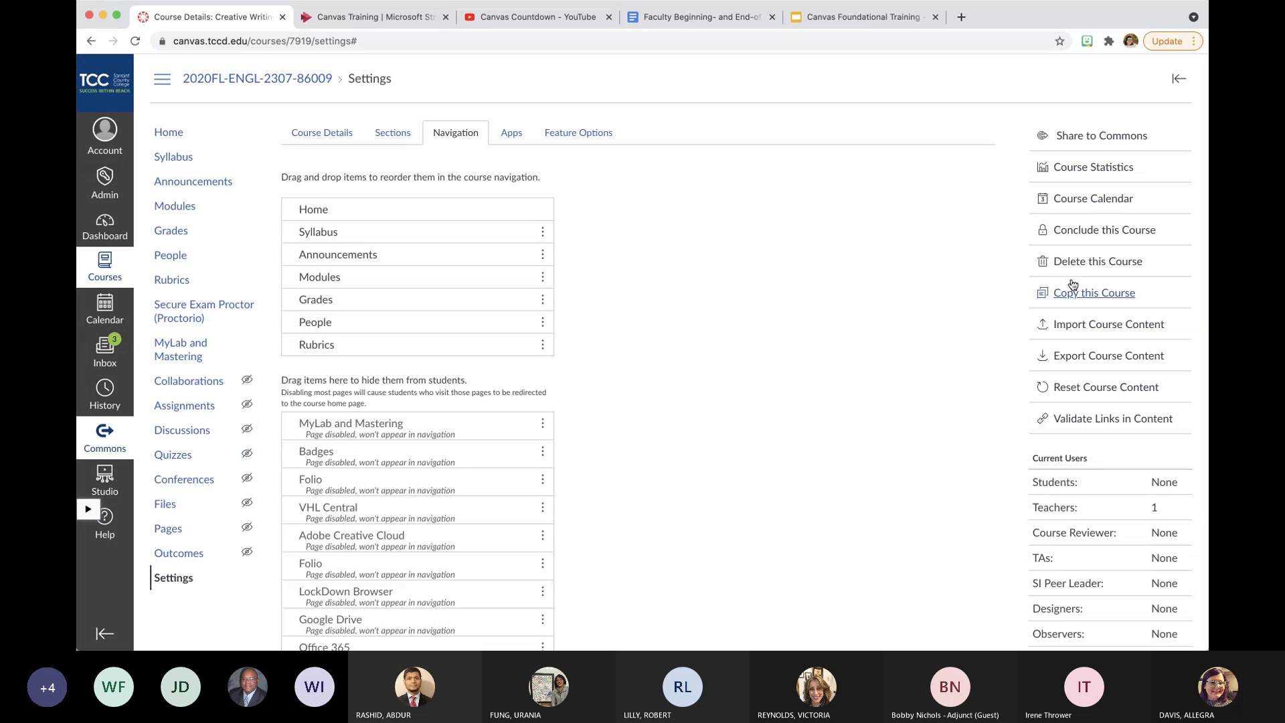
pyautogui.click(1091, 324)
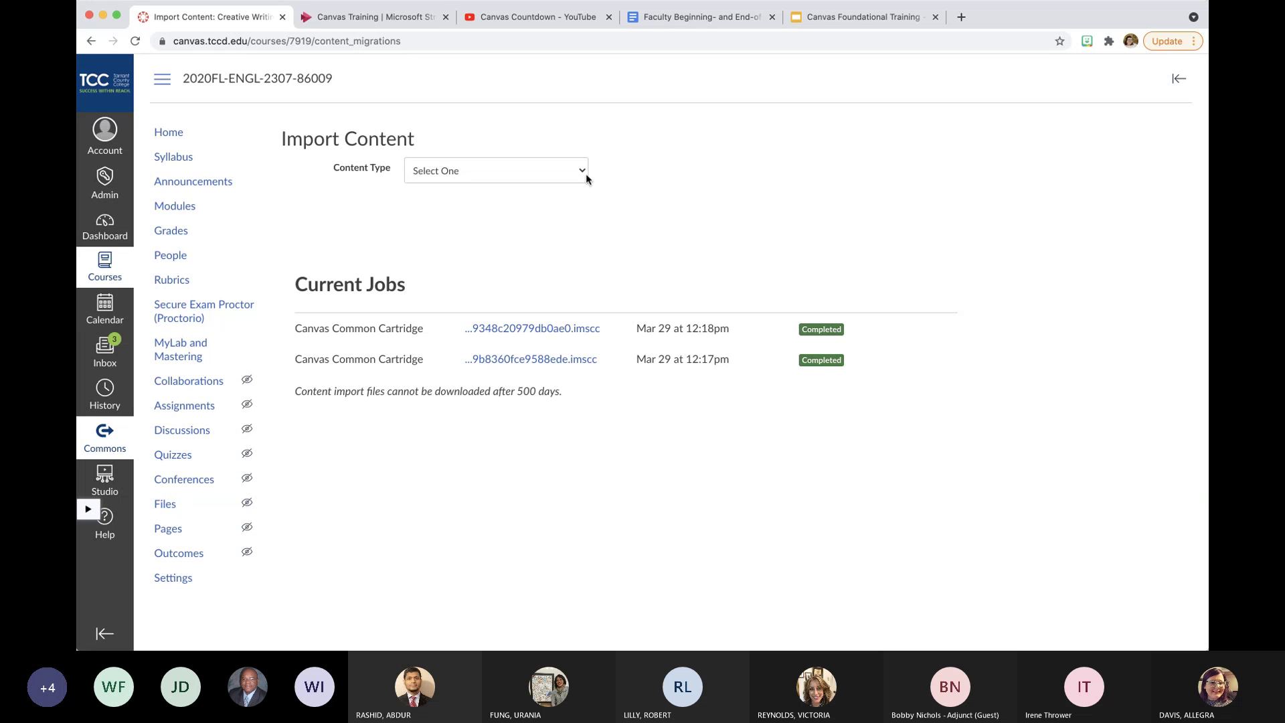
pyautogui.click(579, 185)
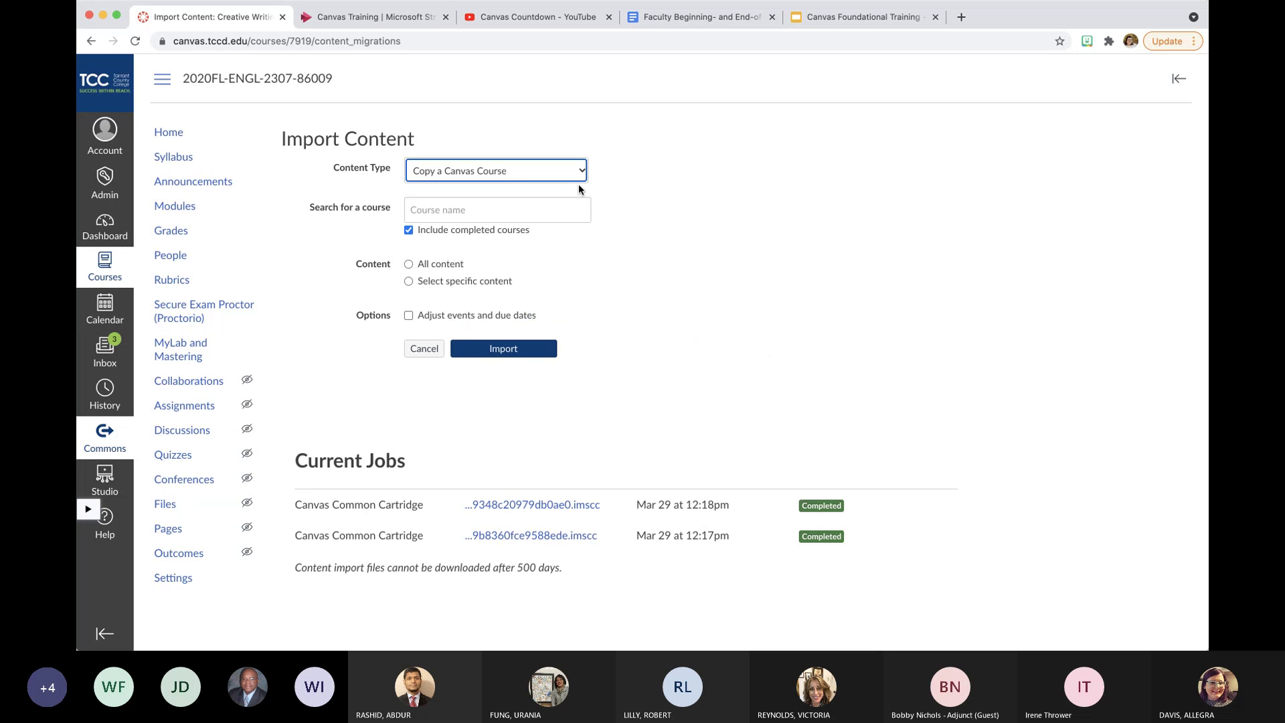
pyautogui.click(559, 210)
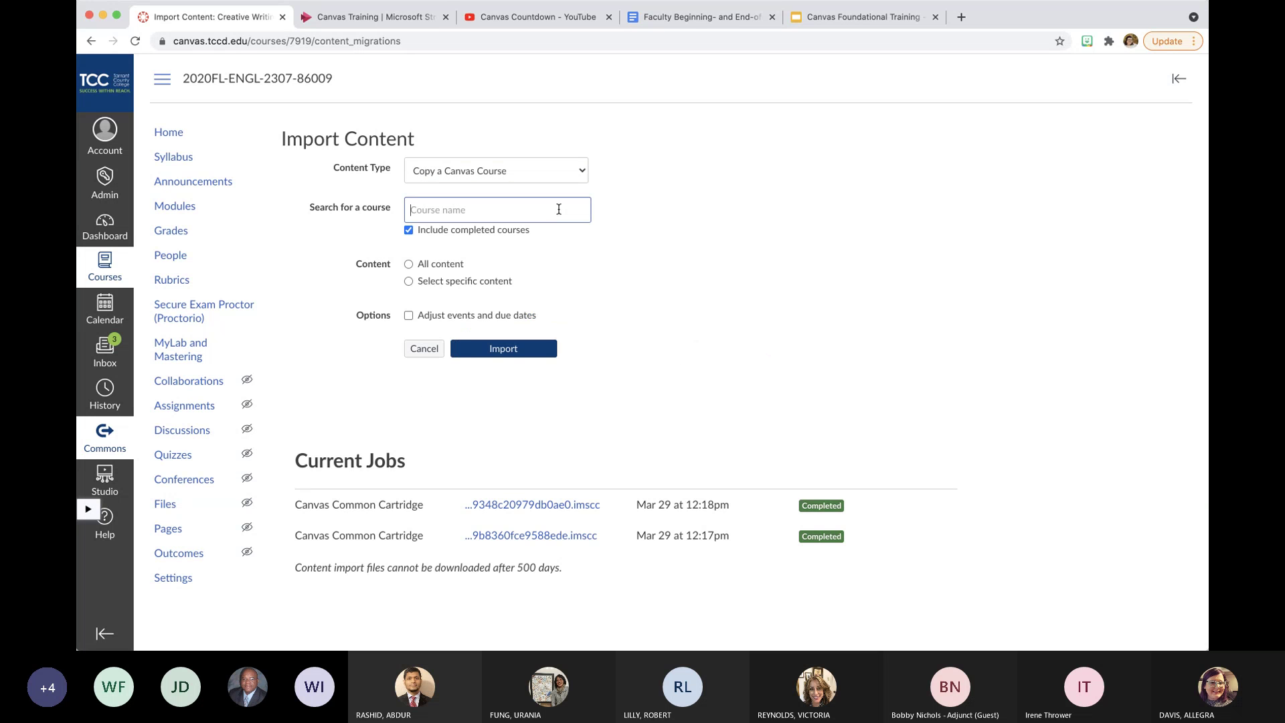
pyautogui.write('Sandbo')
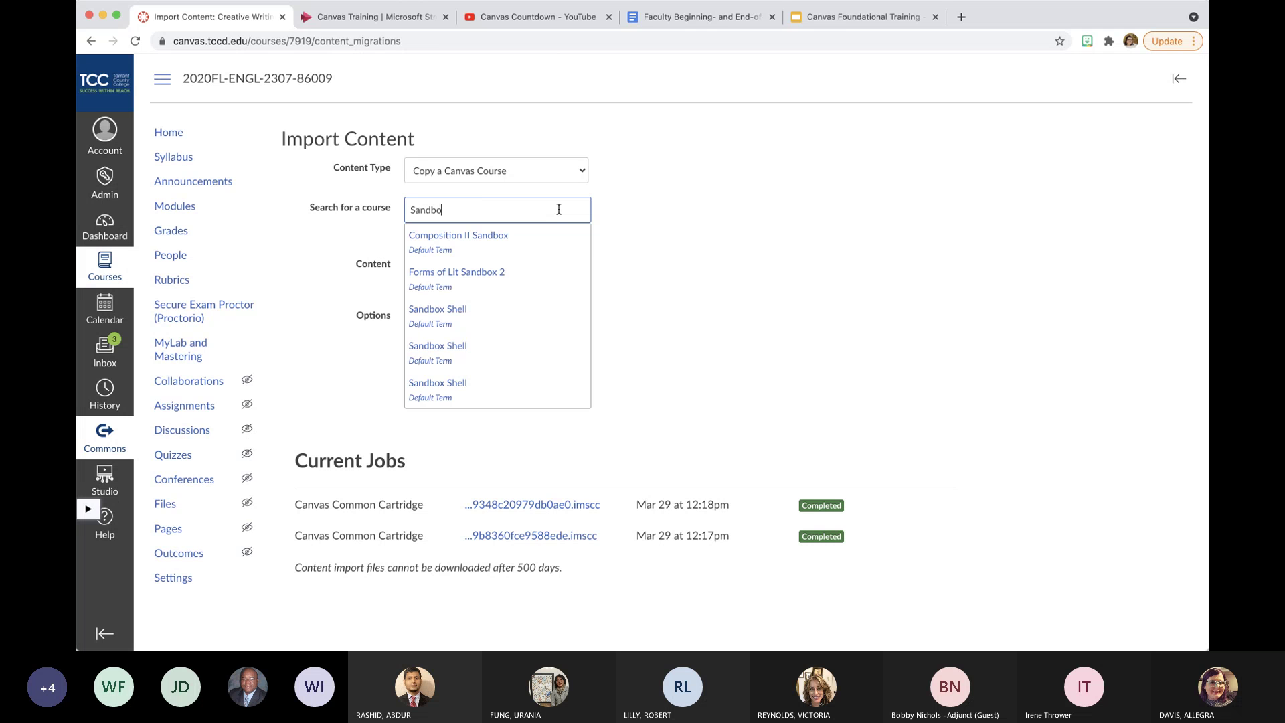
pyautogui.click(561, 243)
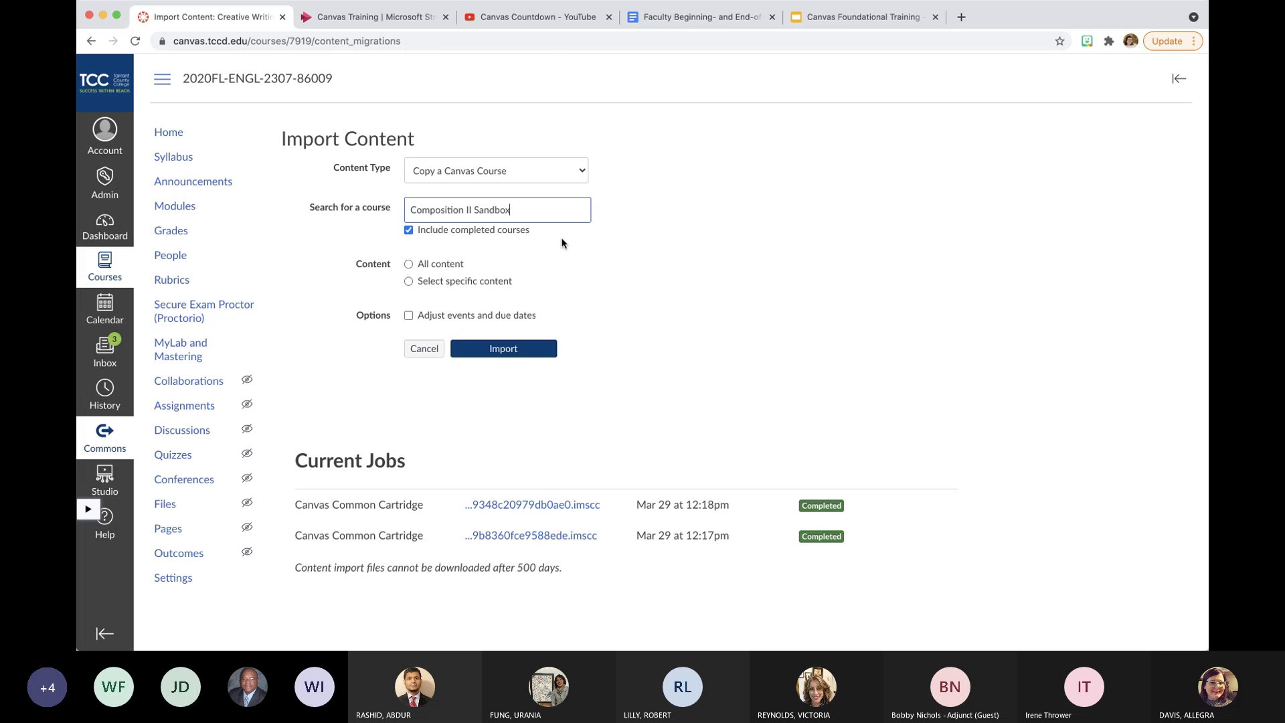
pyautogui.click(434, 269)
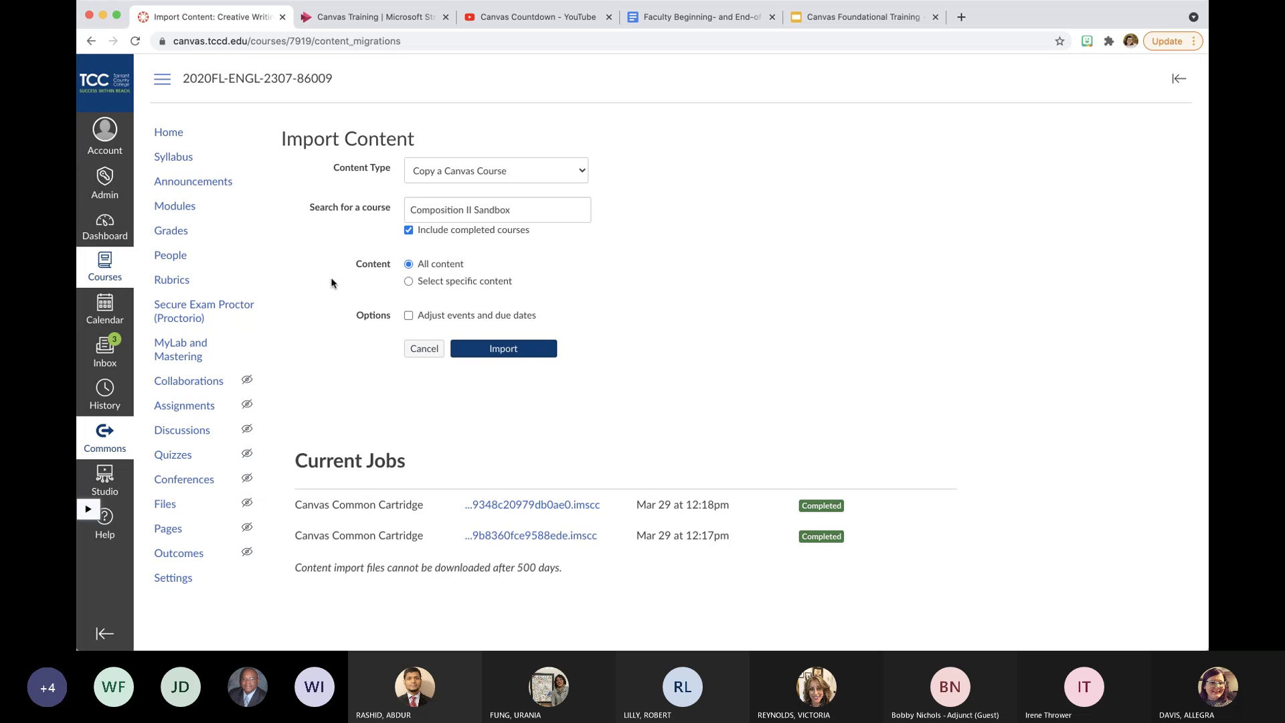
pyautogui.click(94, 42)
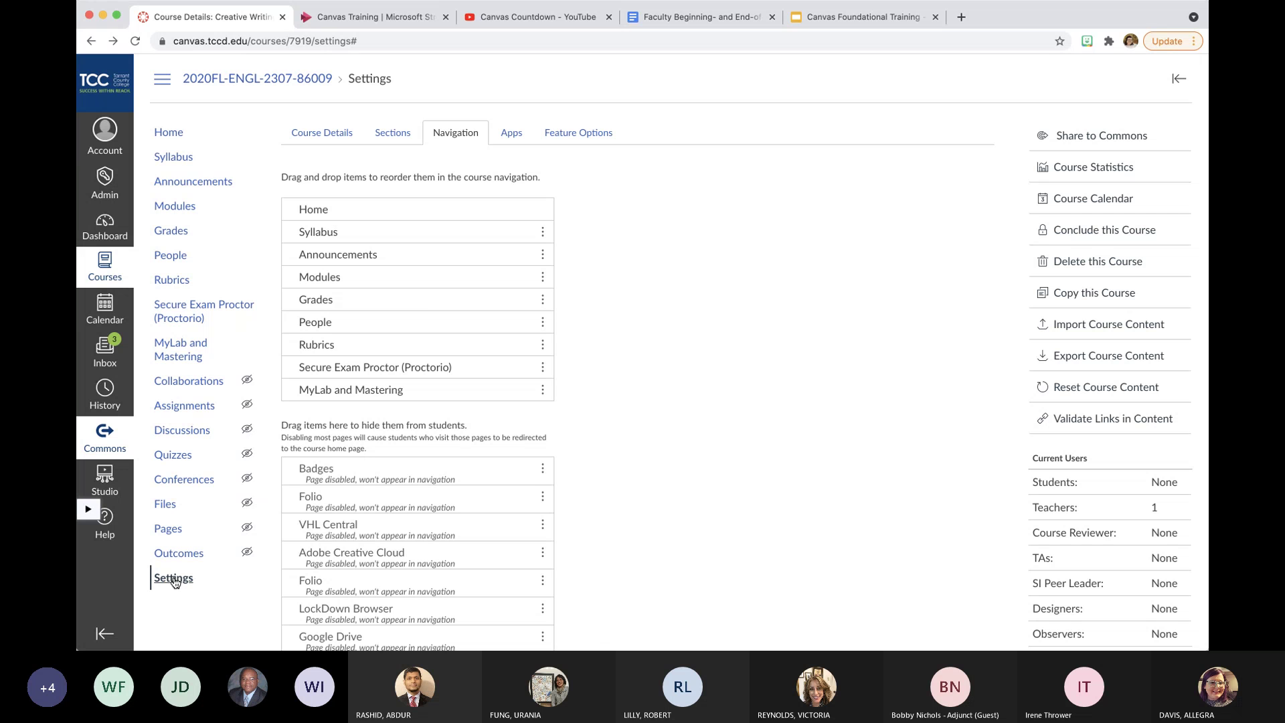
# Review the settings on the Course Details tab
pyautogui.click(317, 134)
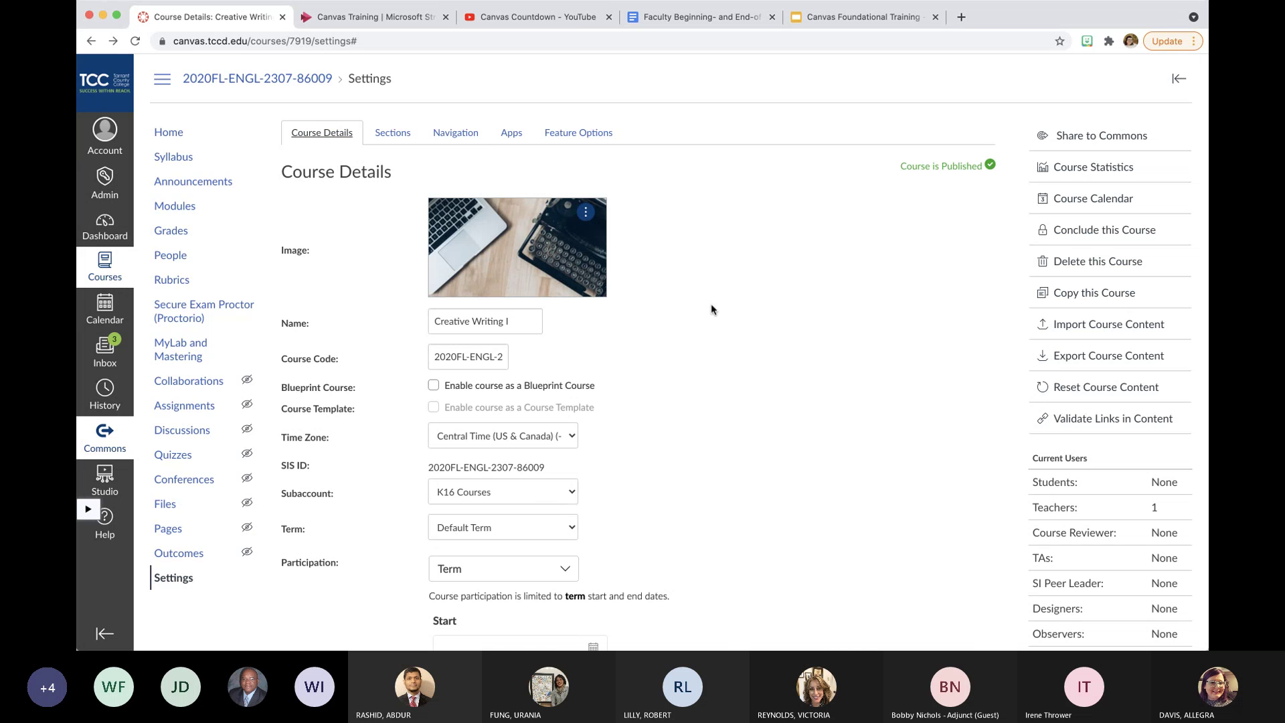
pyautogui.scroll(-5, 711, 309)
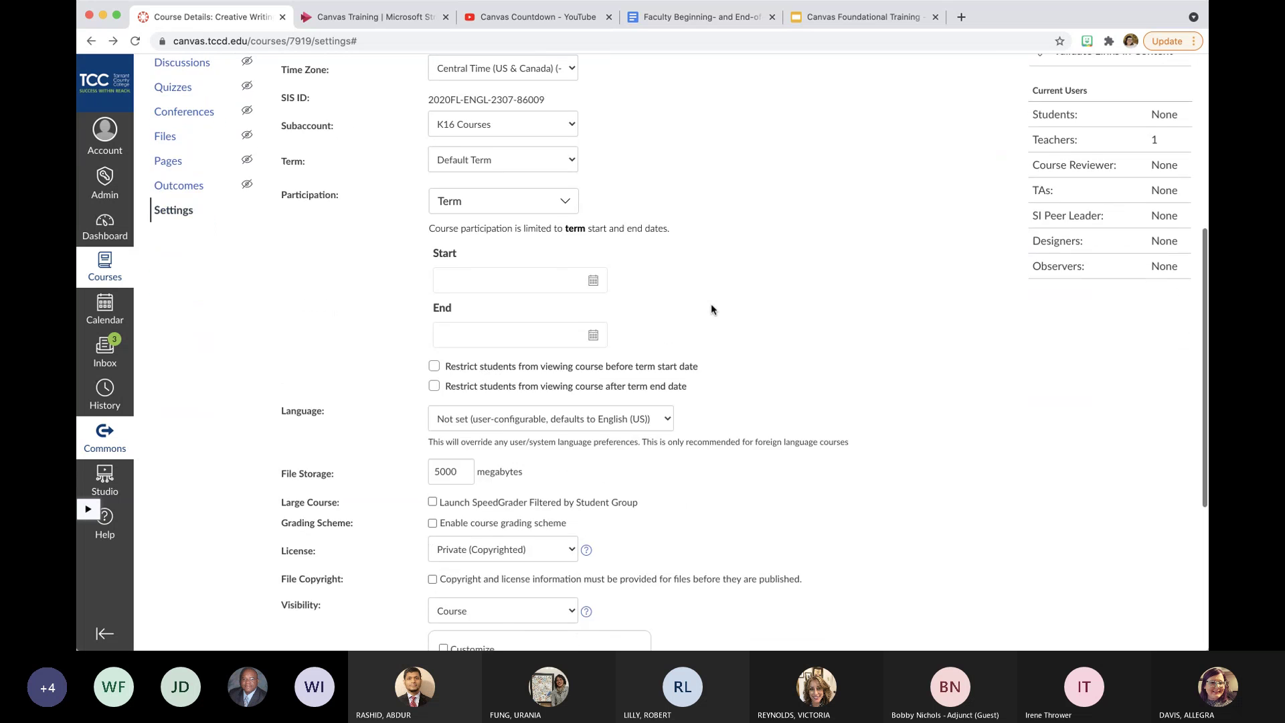
pyautogui.scroll(-2, 711, 309)
pyautogui.scroll(-3, 711, 309)
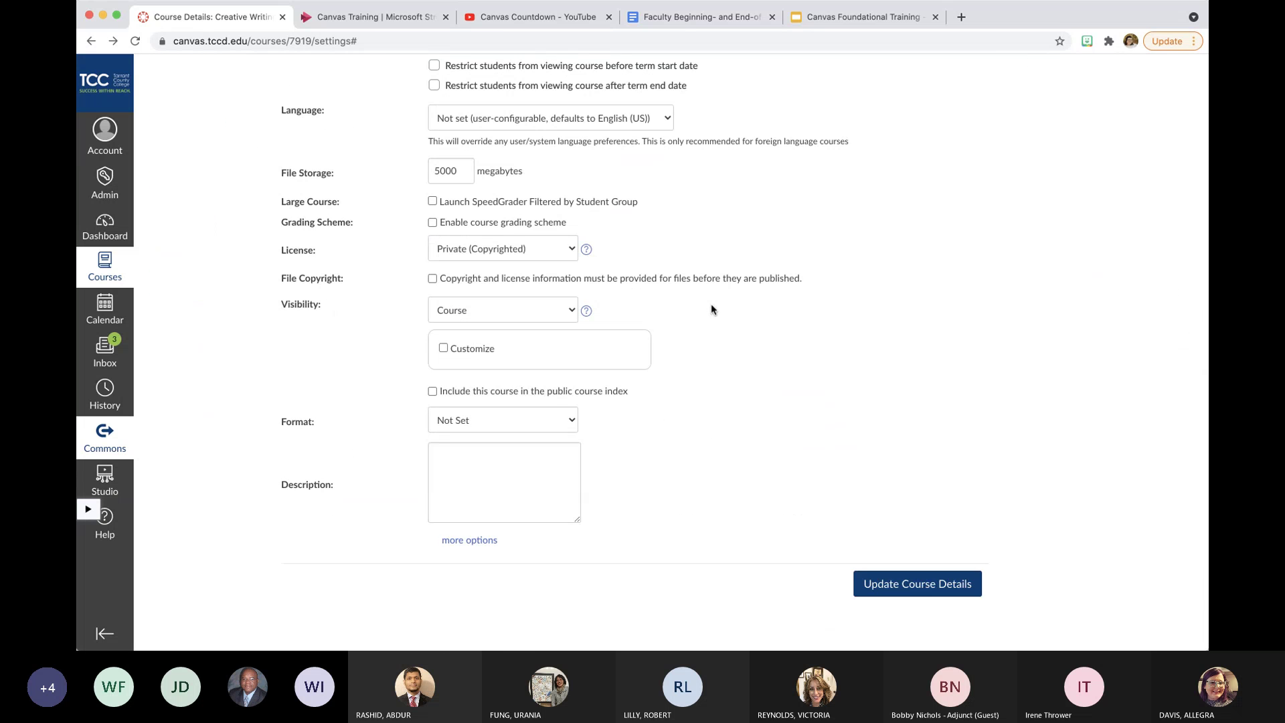
pyautogui.scroll(10, 713, 309)
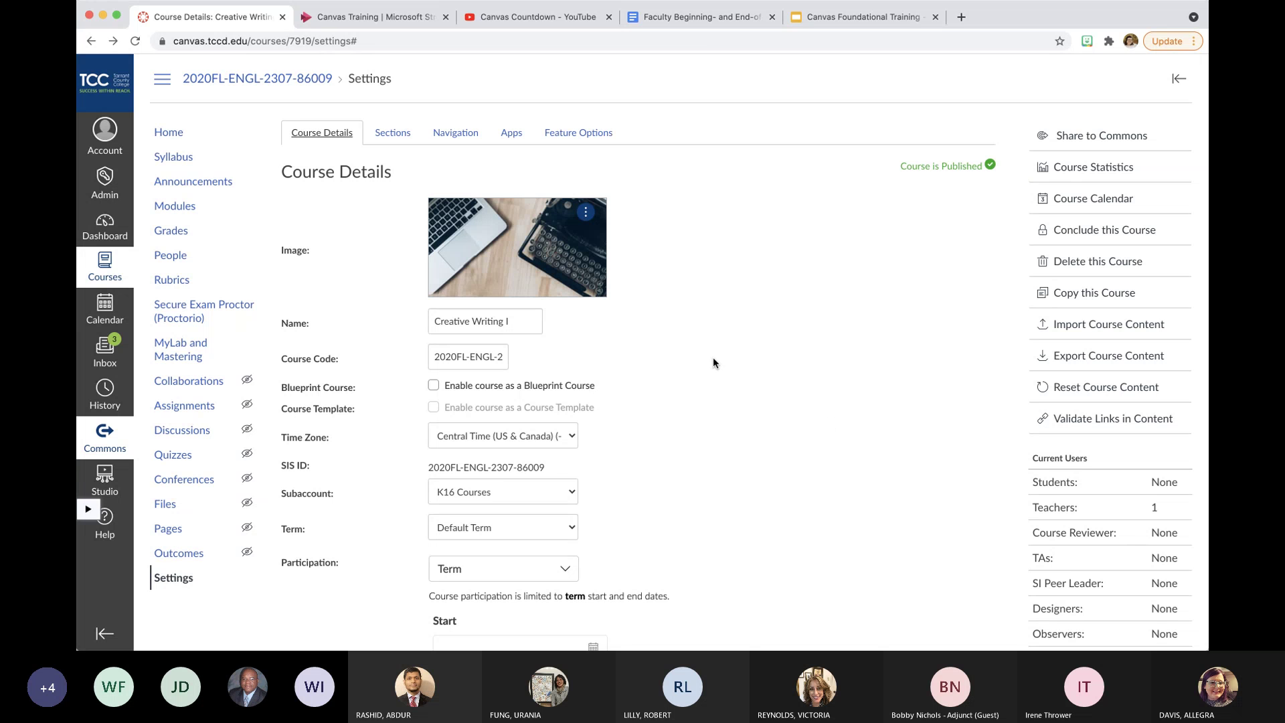
pyautogui.scroll(-3, 713, 363)
pyautogui.scroll(-5, 713, 363)
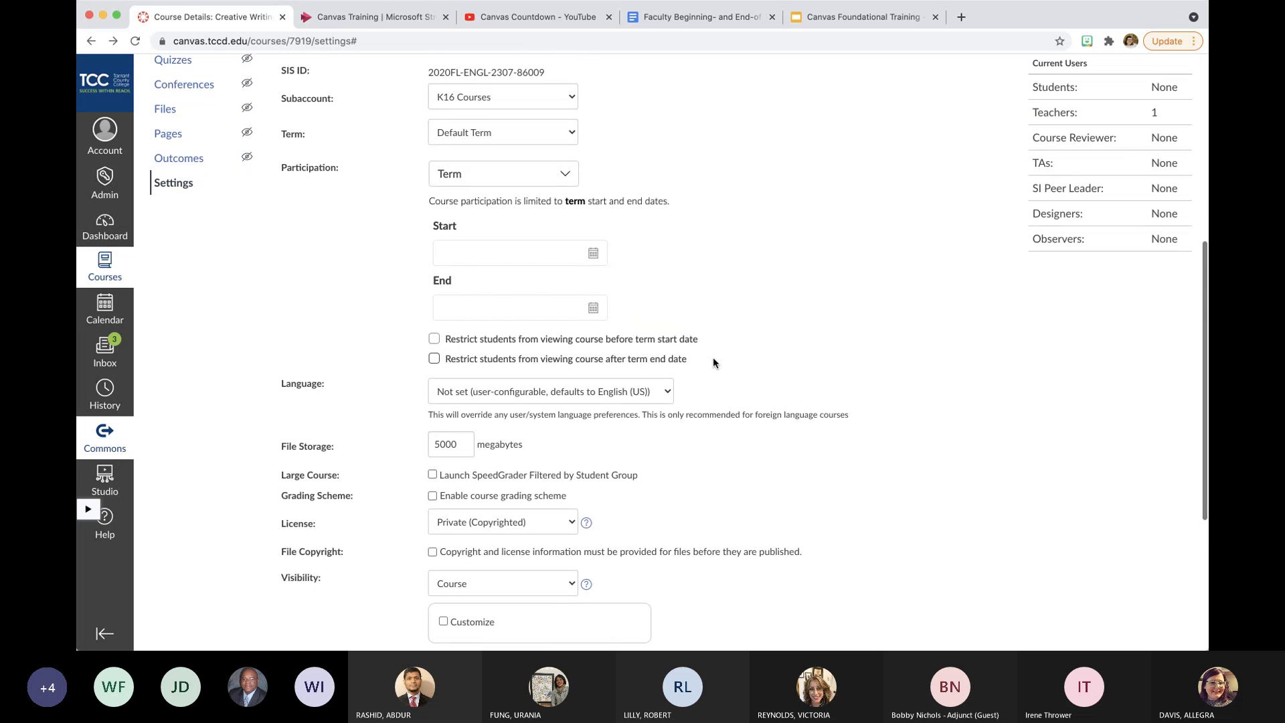
pyautogui.scroll(-4, 713, 362)
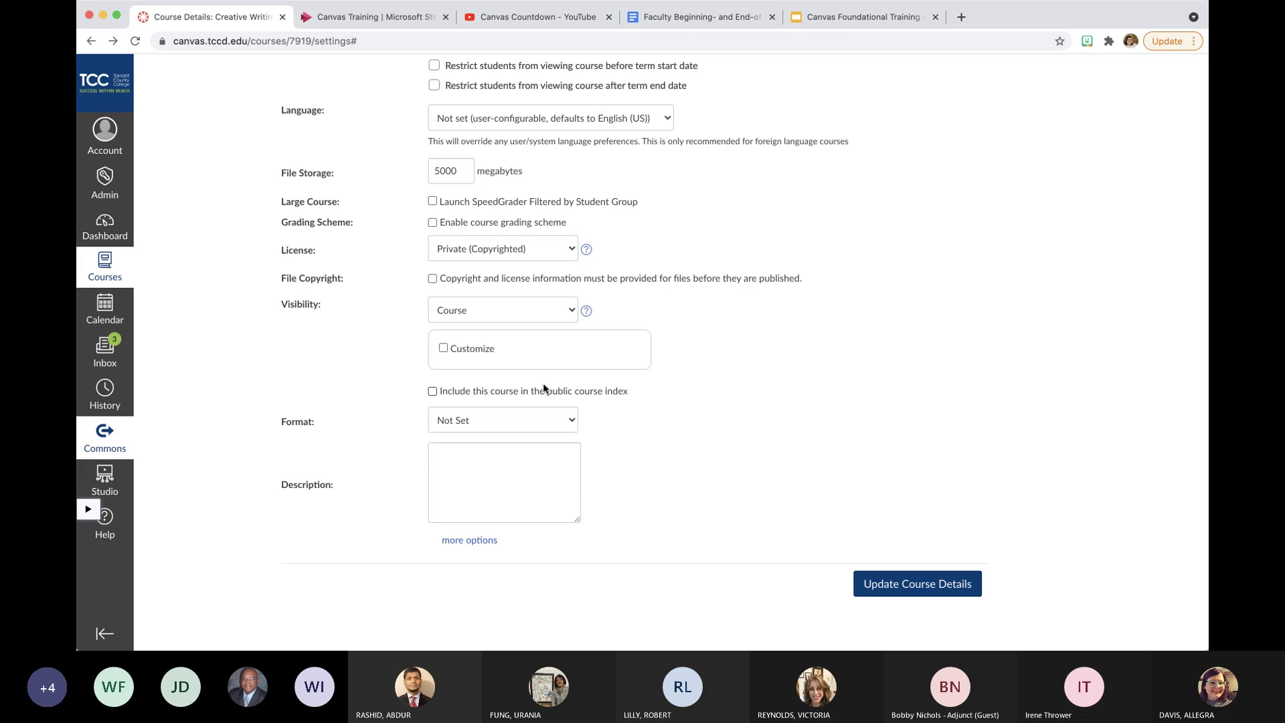
# Set 2 home-page announcements under more options, save course details, and show the Course Navigation slide
pyautogui.click(471, 541)
pyautogui.scroll(-3, 666, 491)
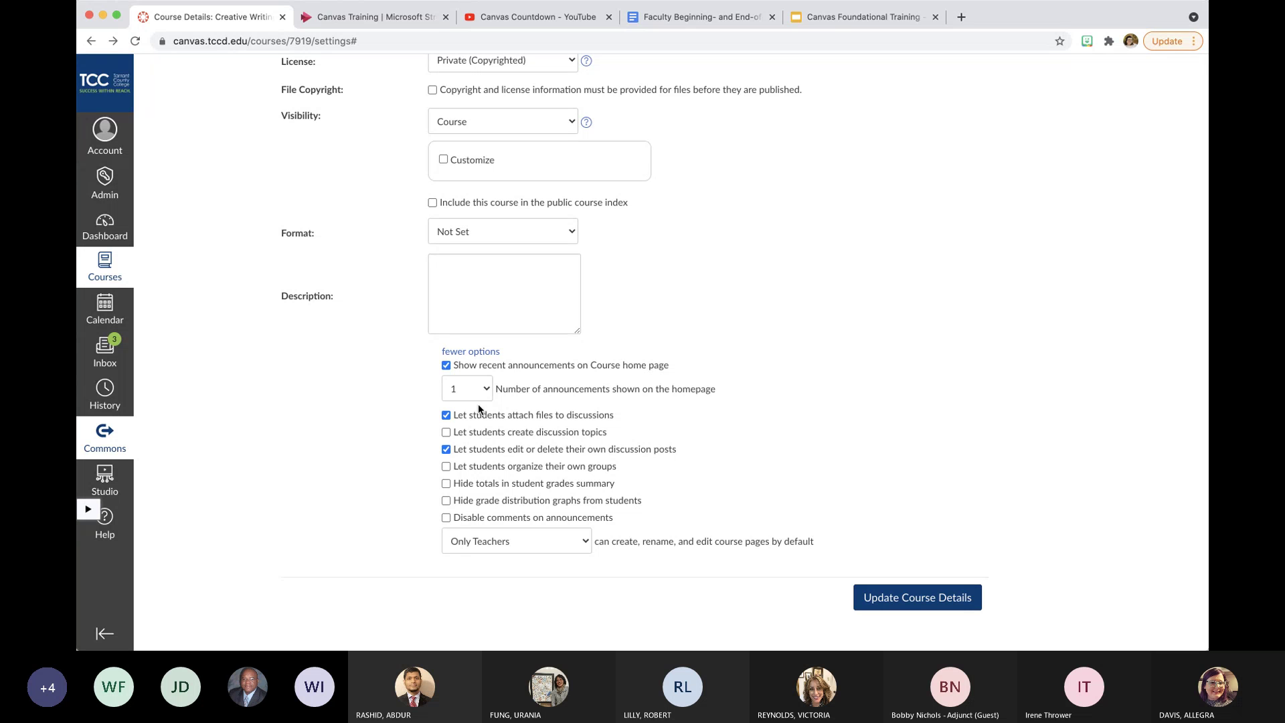
pyautogui.click(478, 409)
pyautogui.click(894, 606)
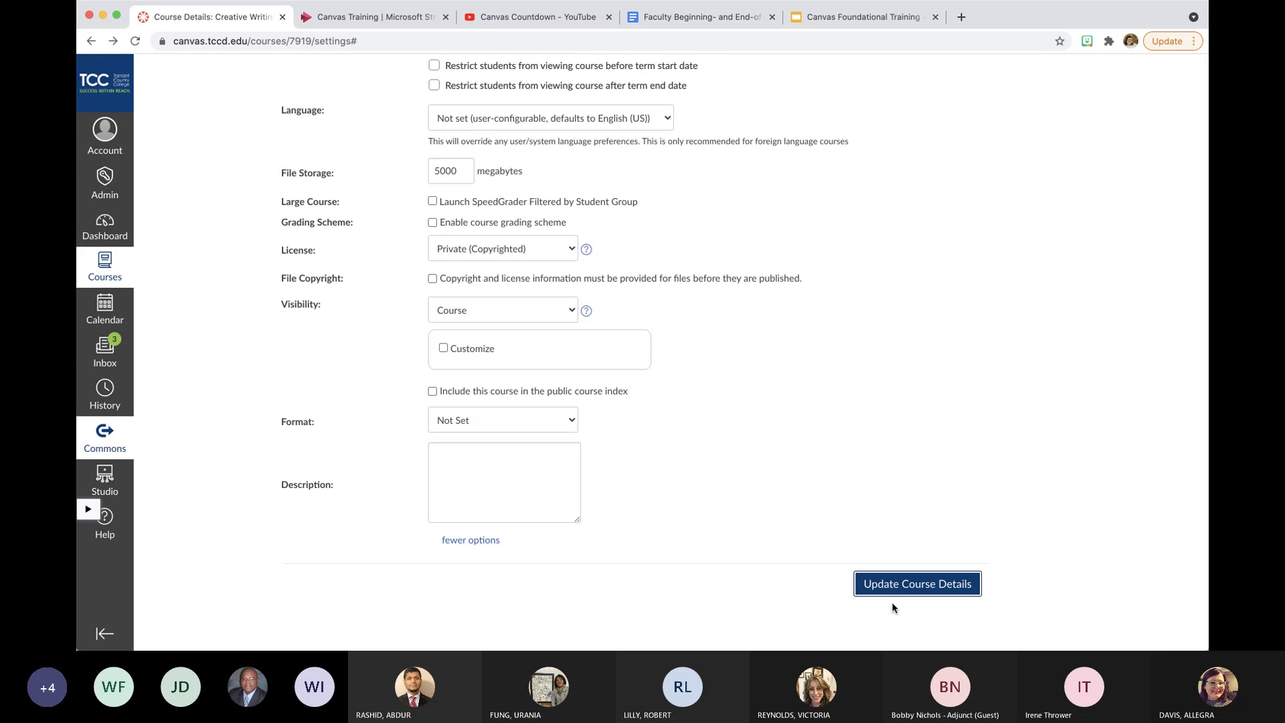
pyautogui.press('super+5')
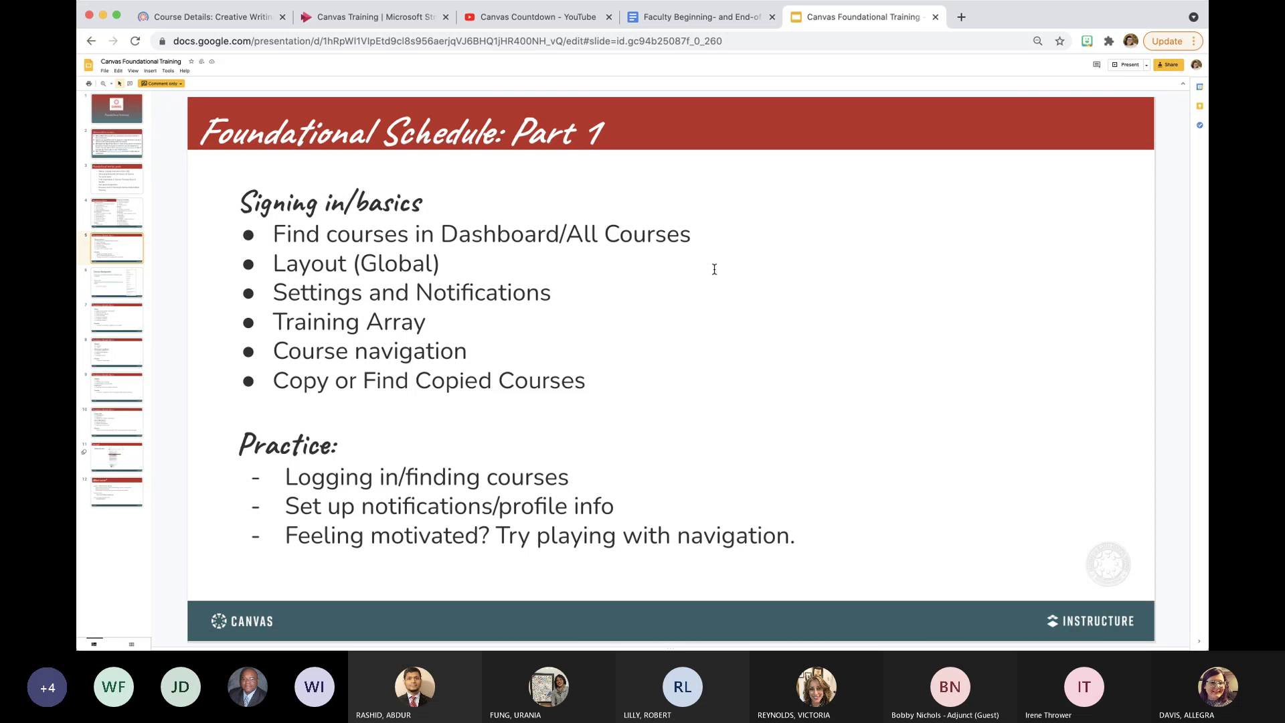
pyautogui.click(121, 282)
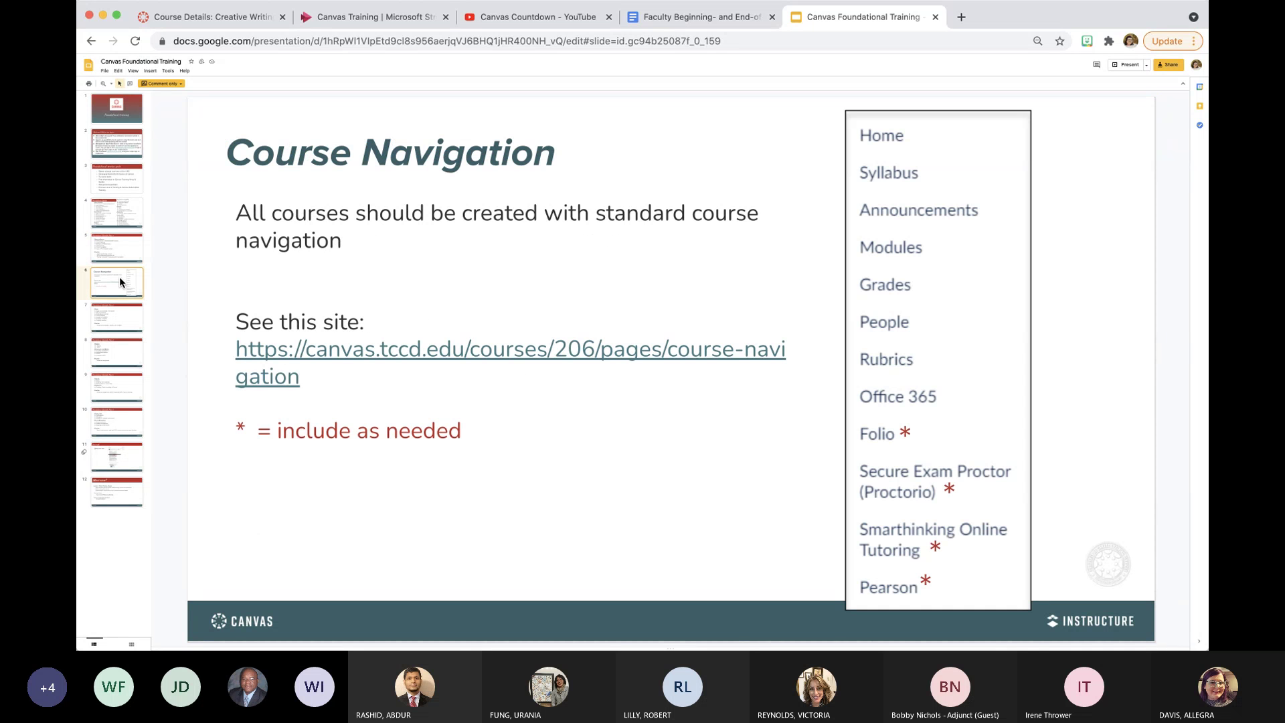
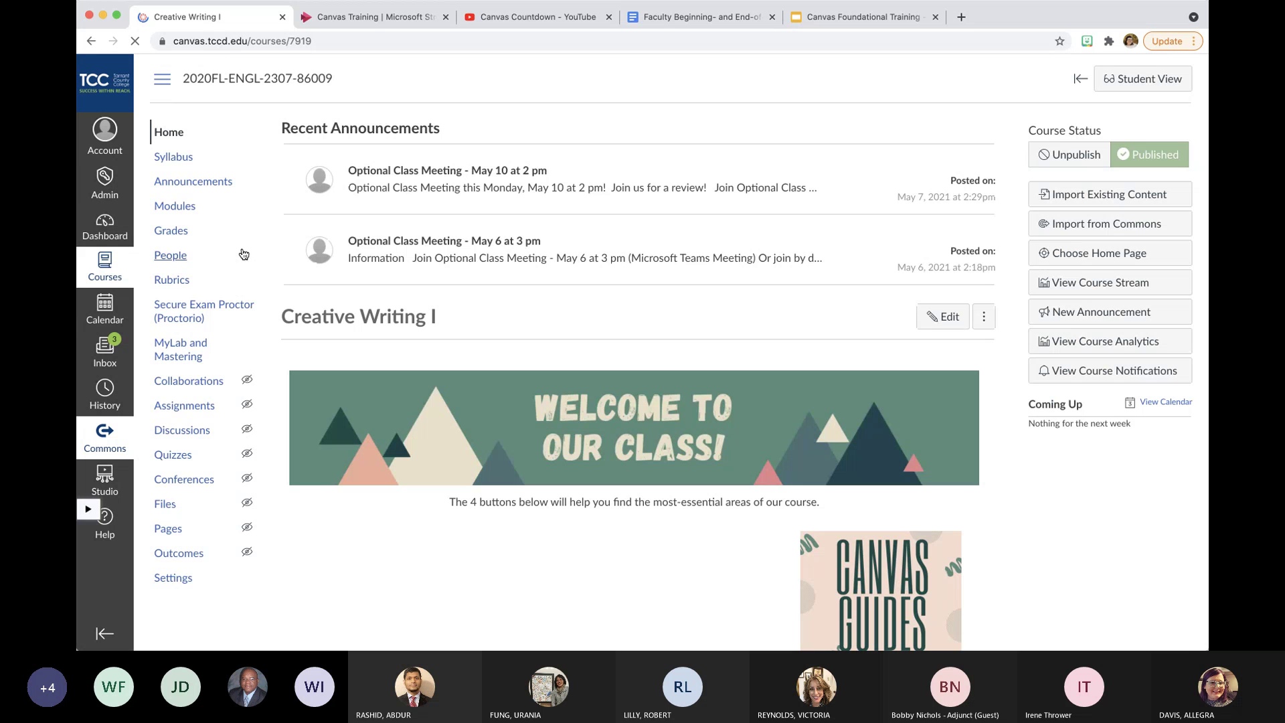
# Browse the Creative Writing I modules list
pyautogui.click(175, 205)
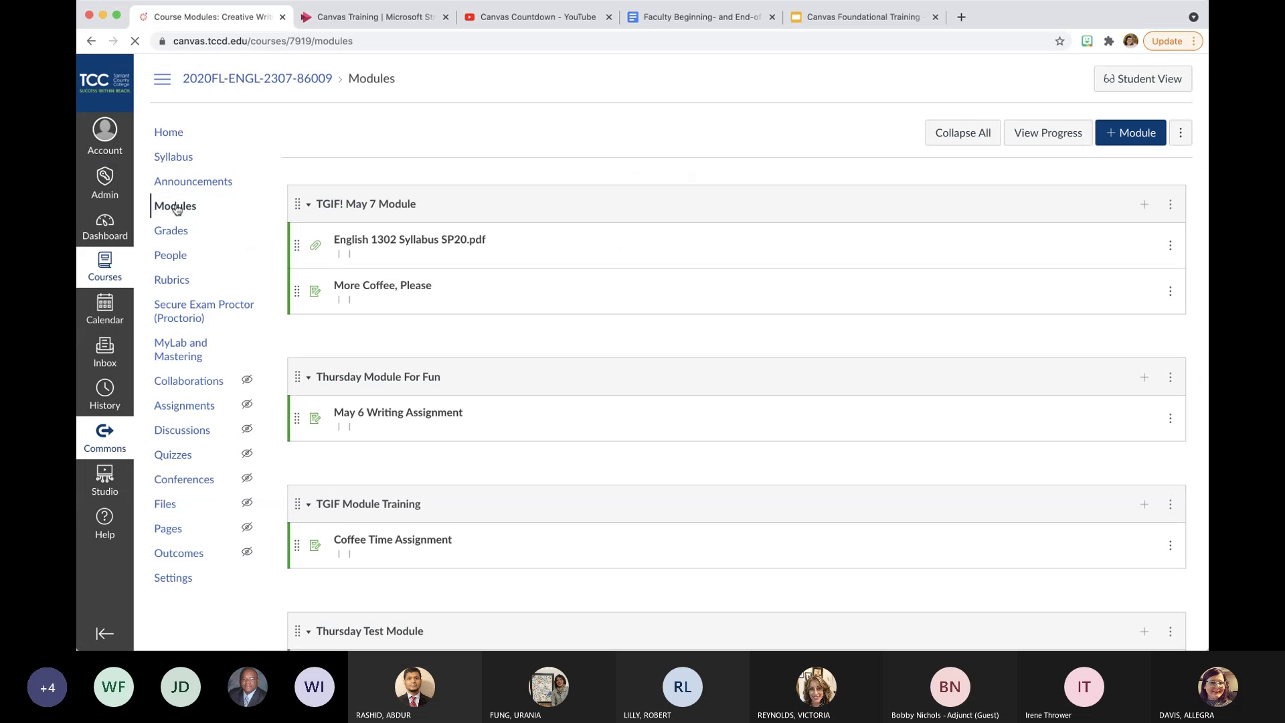
pyautogui.scroll(-8, 593, 261)
pyautogui.scroll(-20, 593, 262)
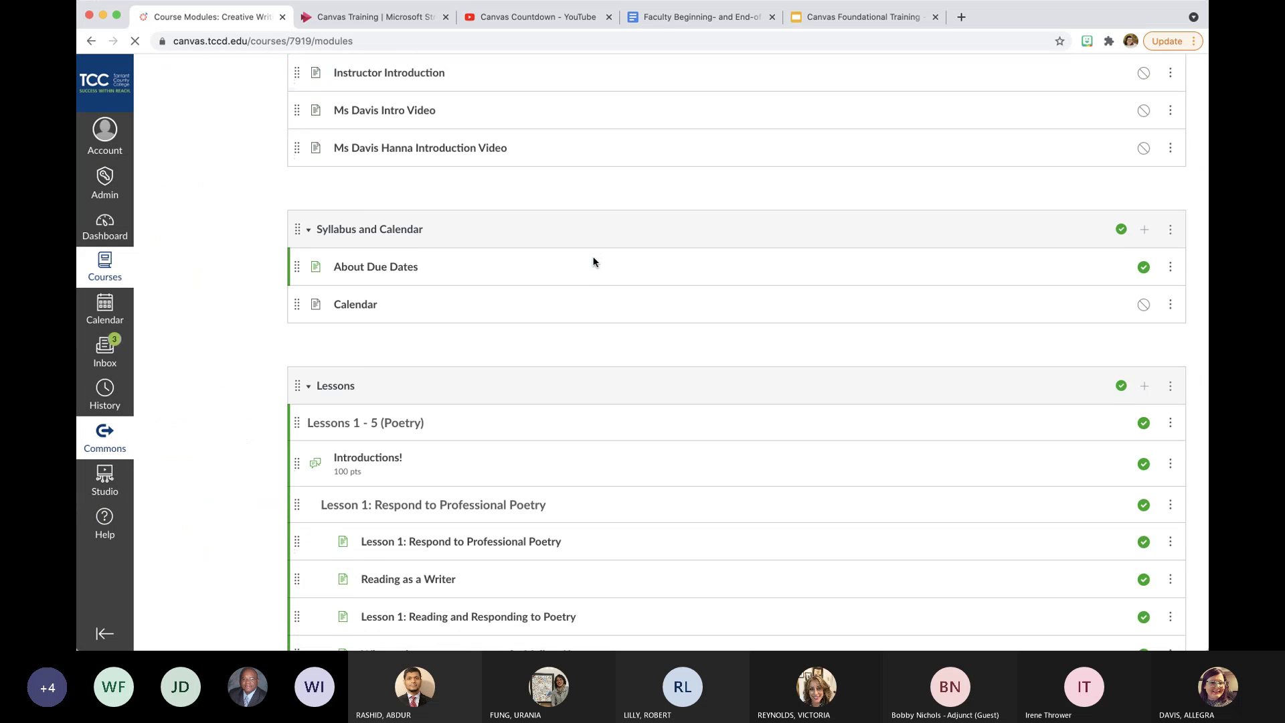
pyautogui.scroll(2, 593, 261)
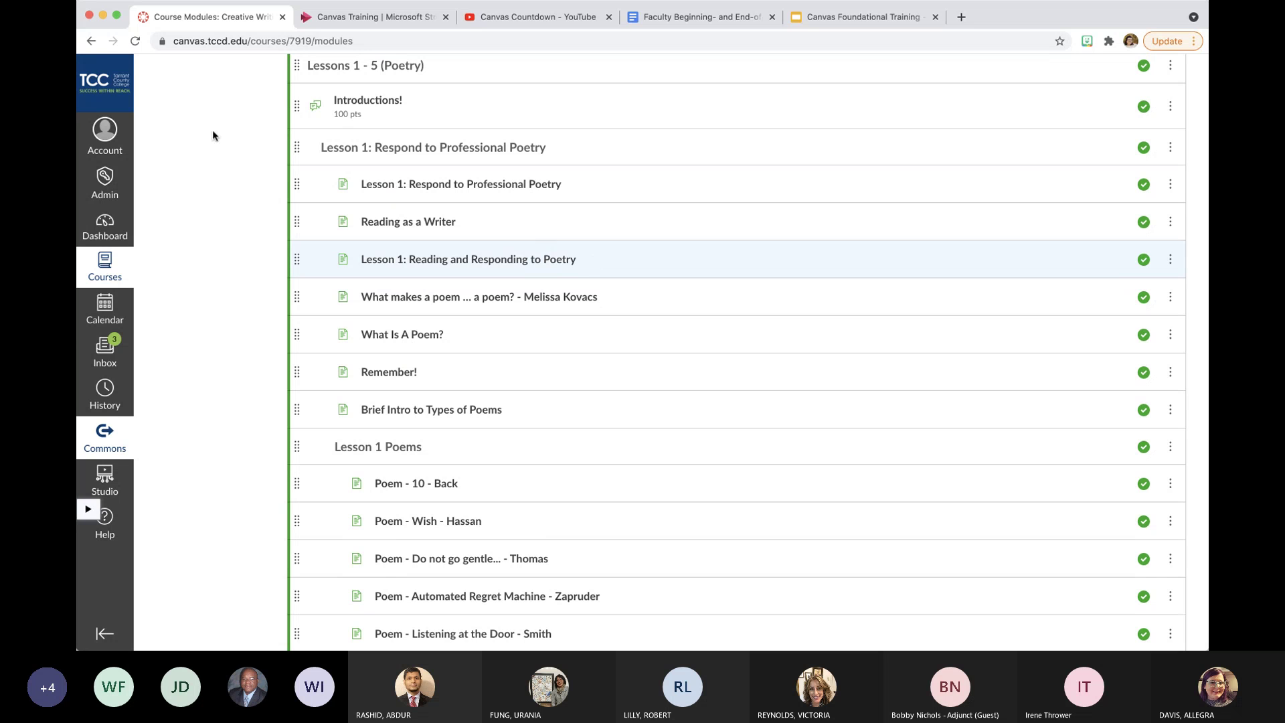
# Go back to the Dashboard through the list of all courses
pyautogui.click(107, 266)
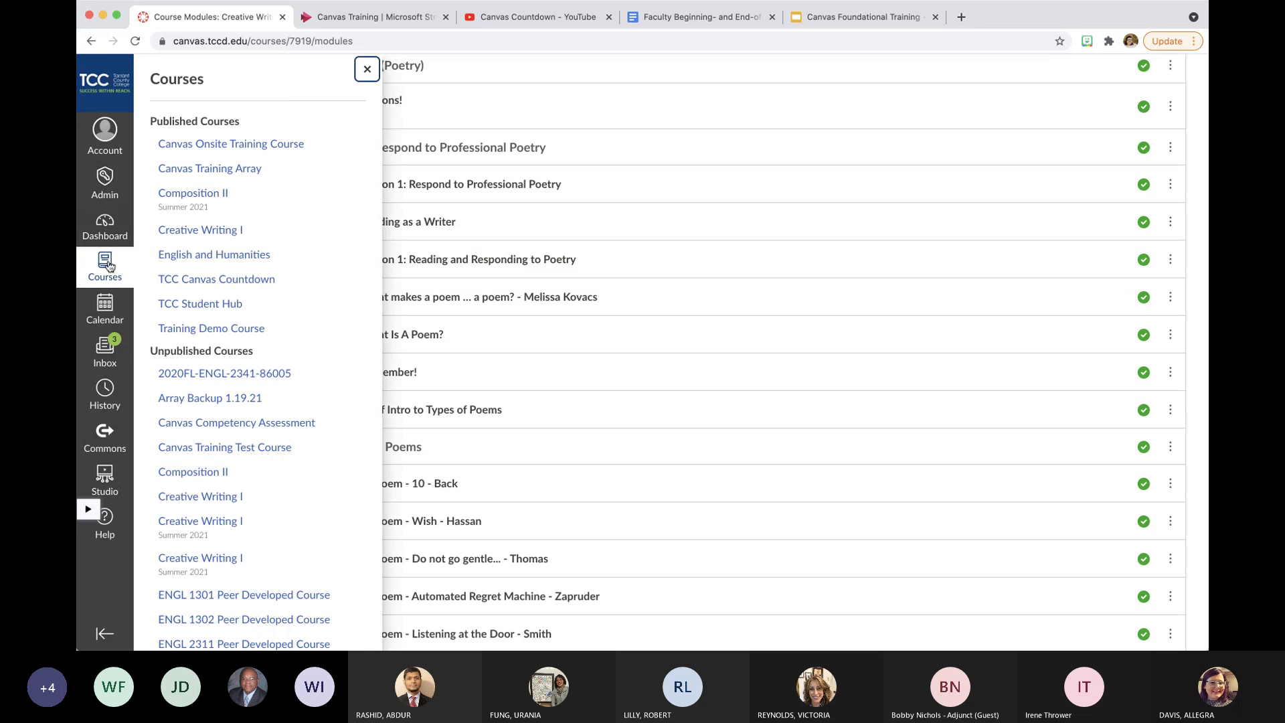
pyautogui.scroll(-3, 295, 348)
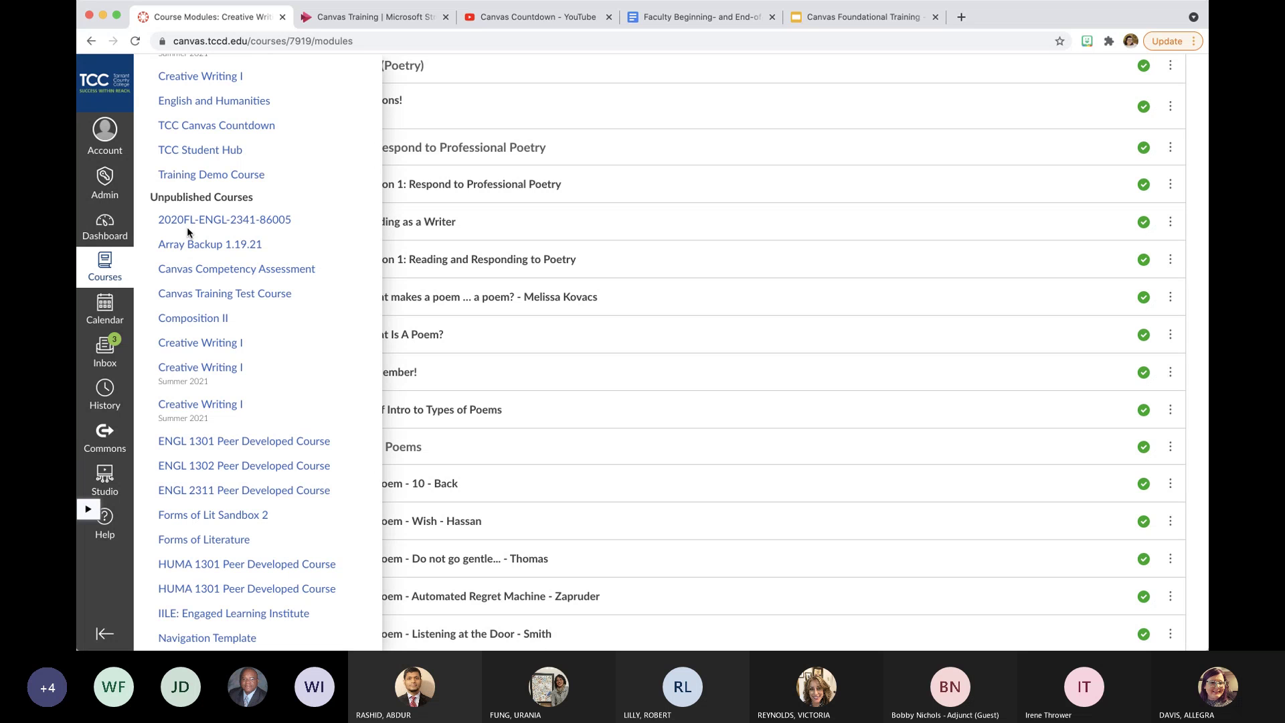
pyautogui.click(105, 227)
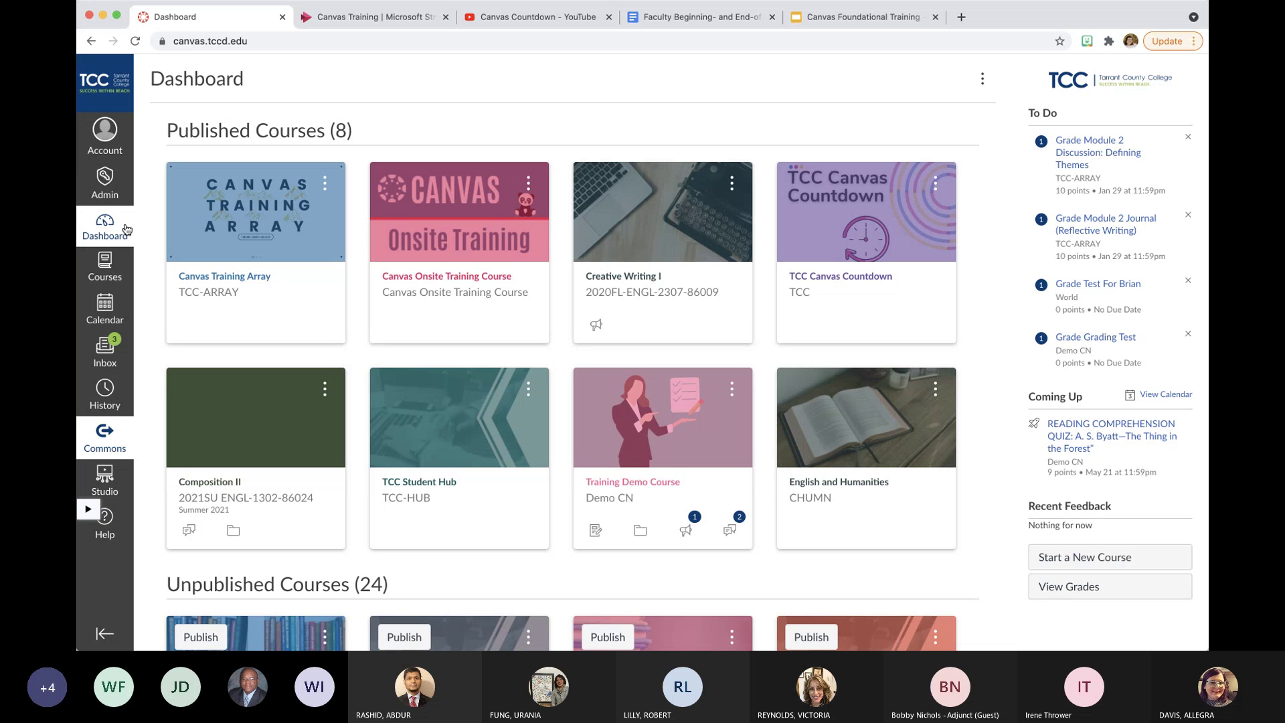
# Open the Training Demo Course settings at the Navigation arrangement
pyautogui.click(637, 489)
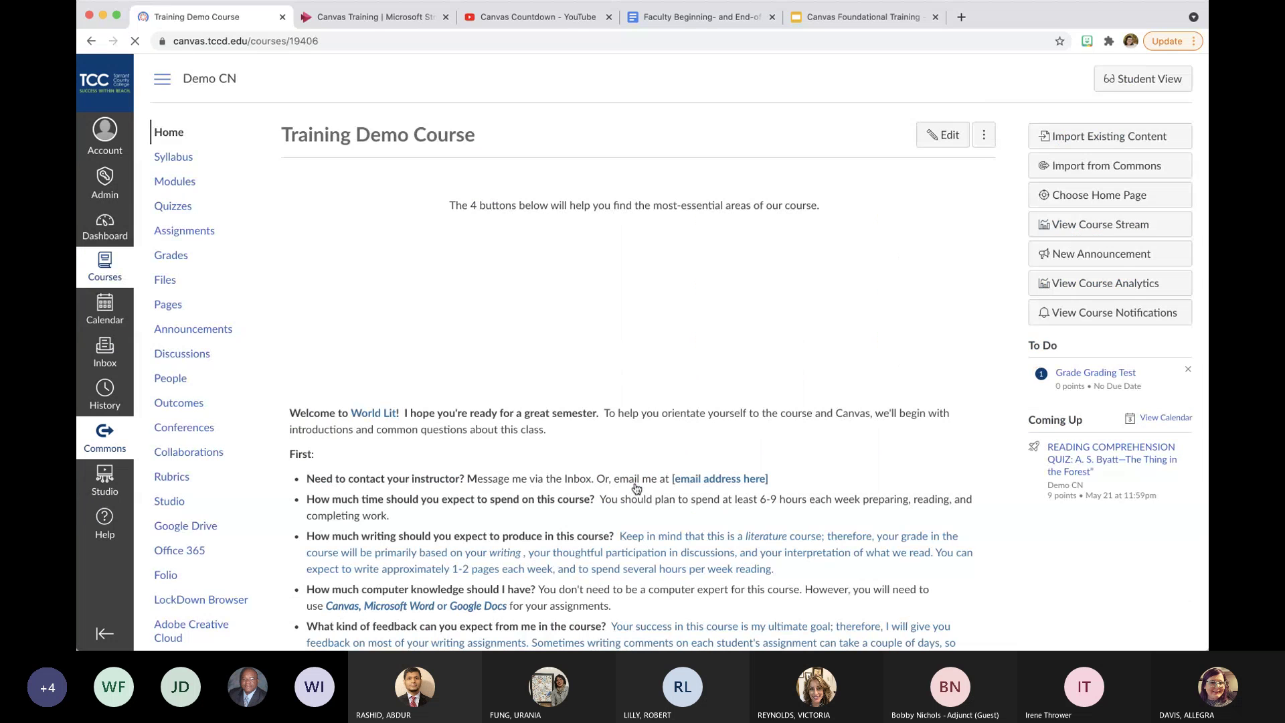
pyautogui.scroll(-2, 226, 534)
pyautogui.click(190, 552)
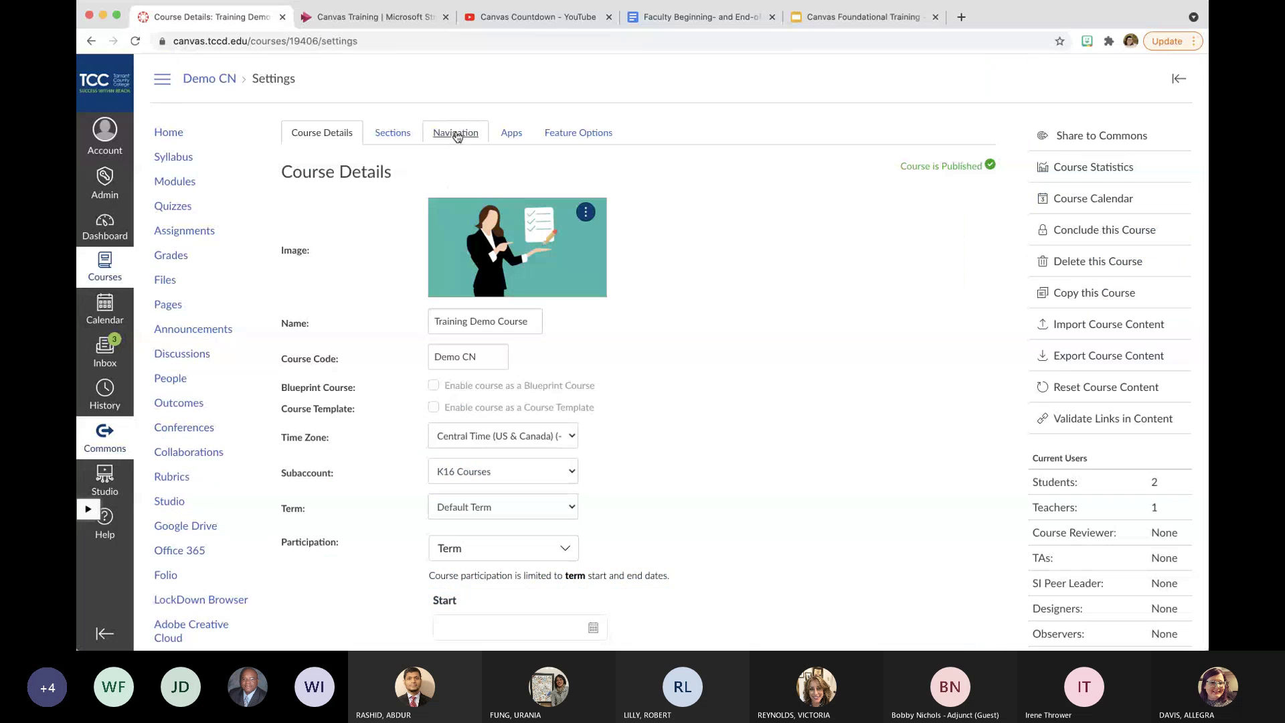
pyautogui.click(456, 134)
pyautogui.scroll(-7, 563, 421)
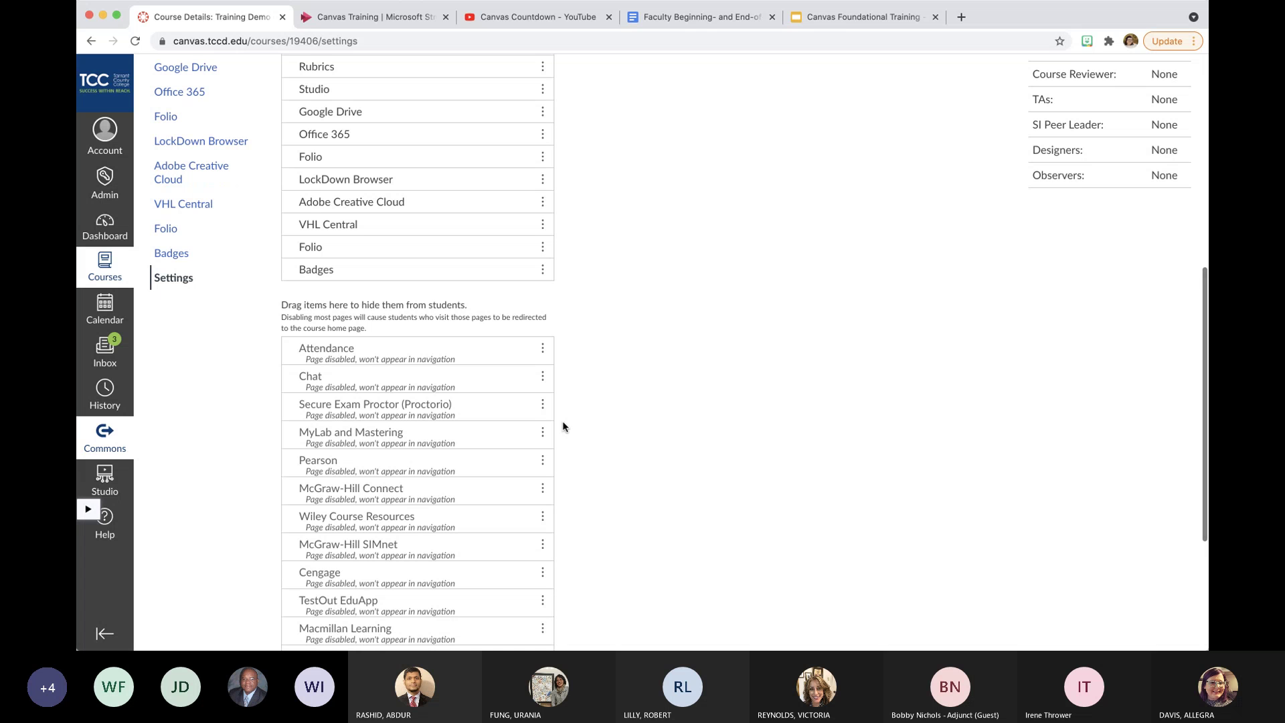
pyautogui.scroll(-3, 562, 421)
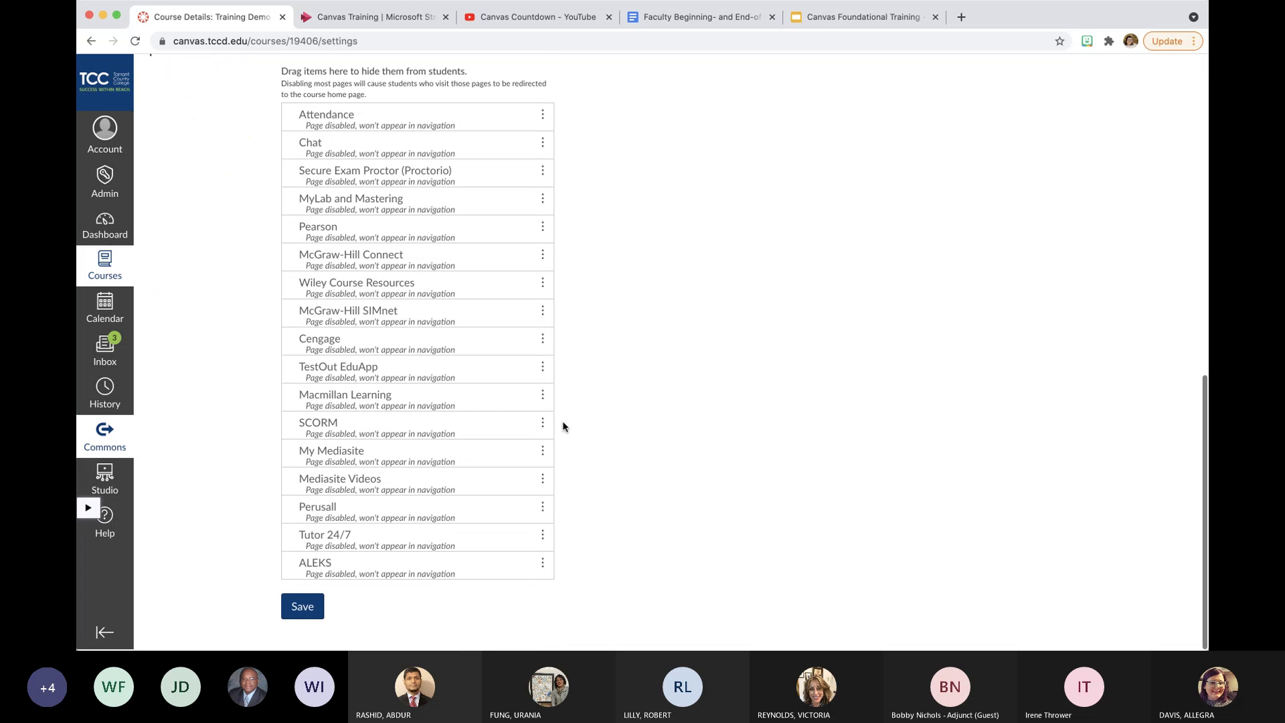
# Move Tutor 24/7 into the visible navigation and hide Badges from students
pyautogui.moveTo(488, 566); pyautogui.dragTo(509, 78)
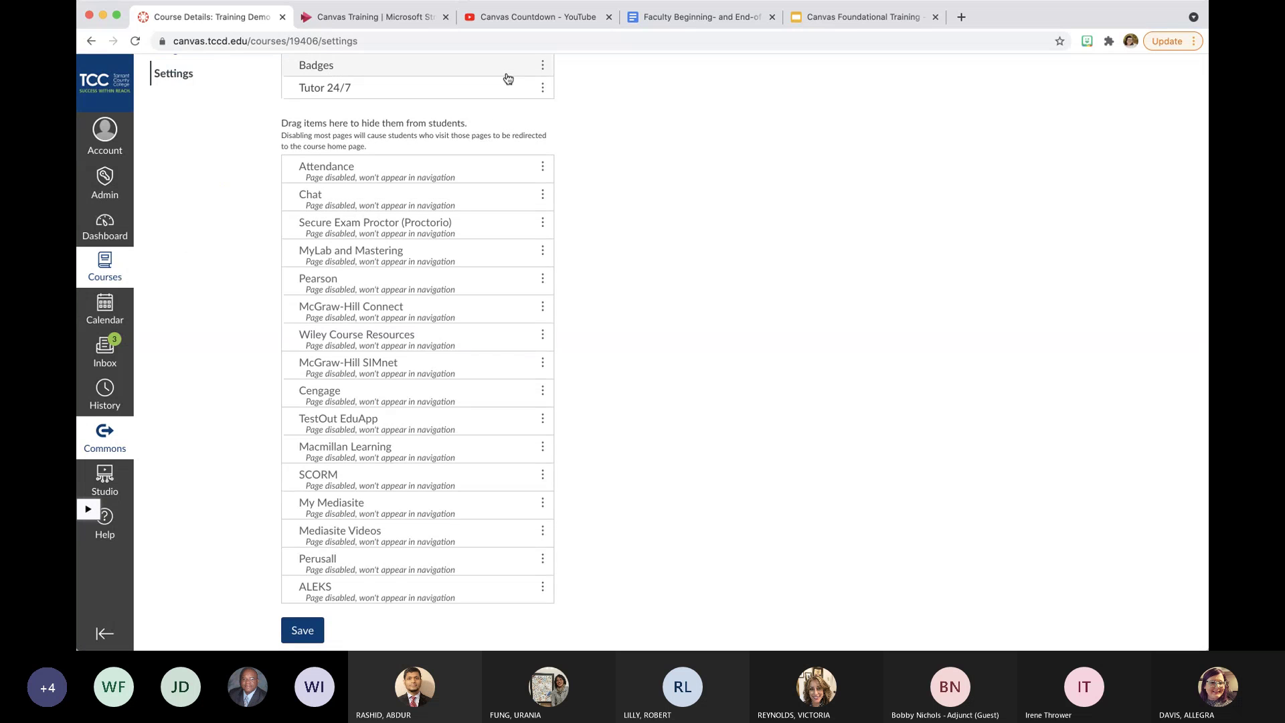
pyautogui.click(546, 168)
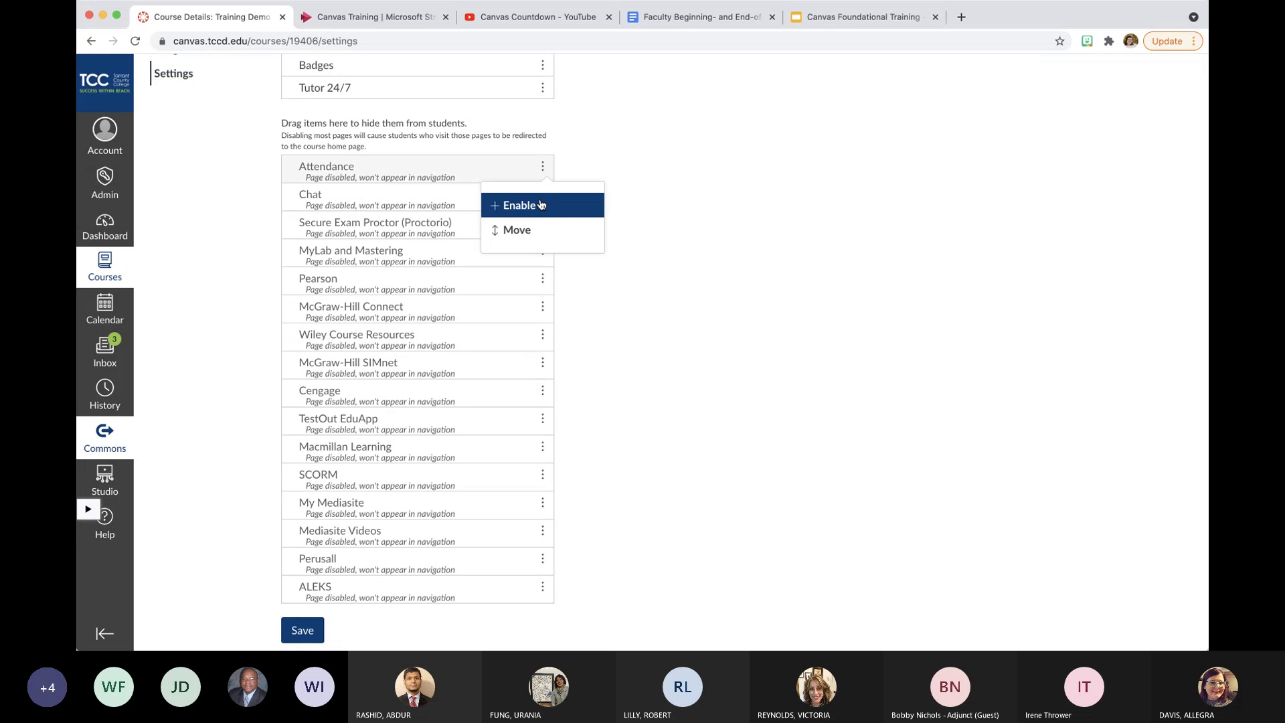
pyautogui.click(581, 120)
pyautogui.scroll(2, 581, 120)
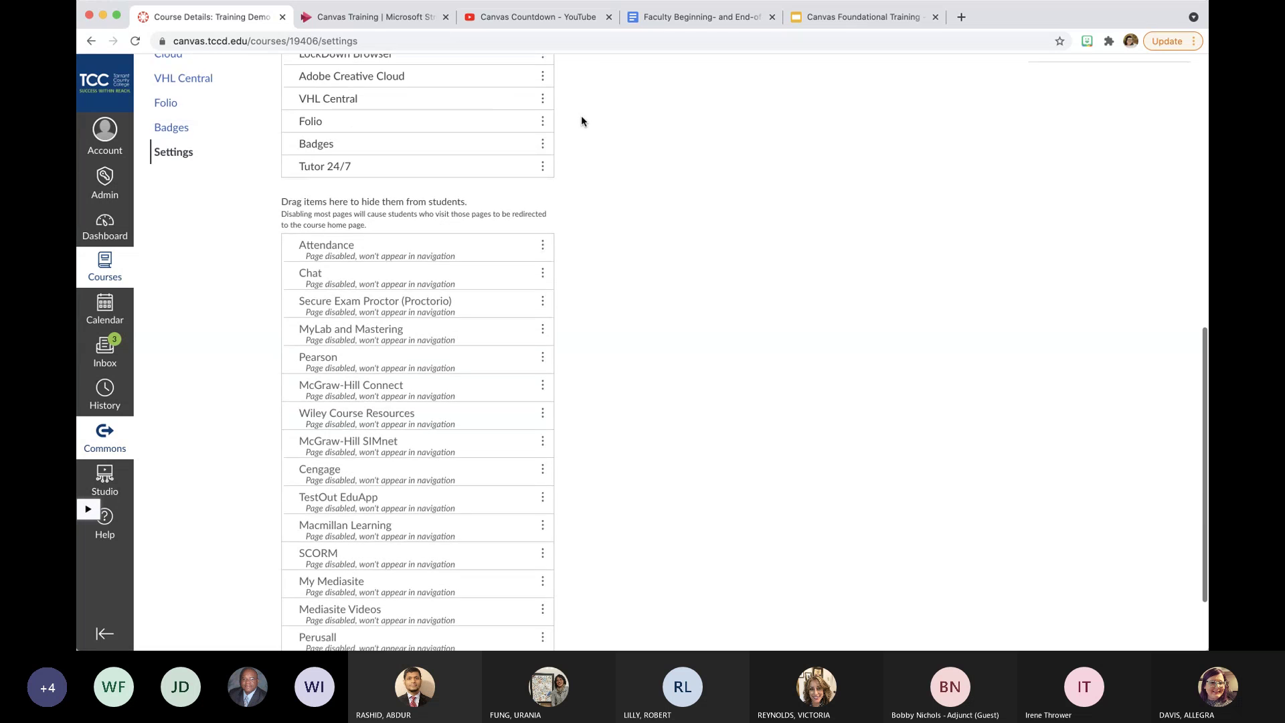
pyautogui.click(543, 144)
pyautogui.click(521, 187)
pyautogui.click(517, 248)
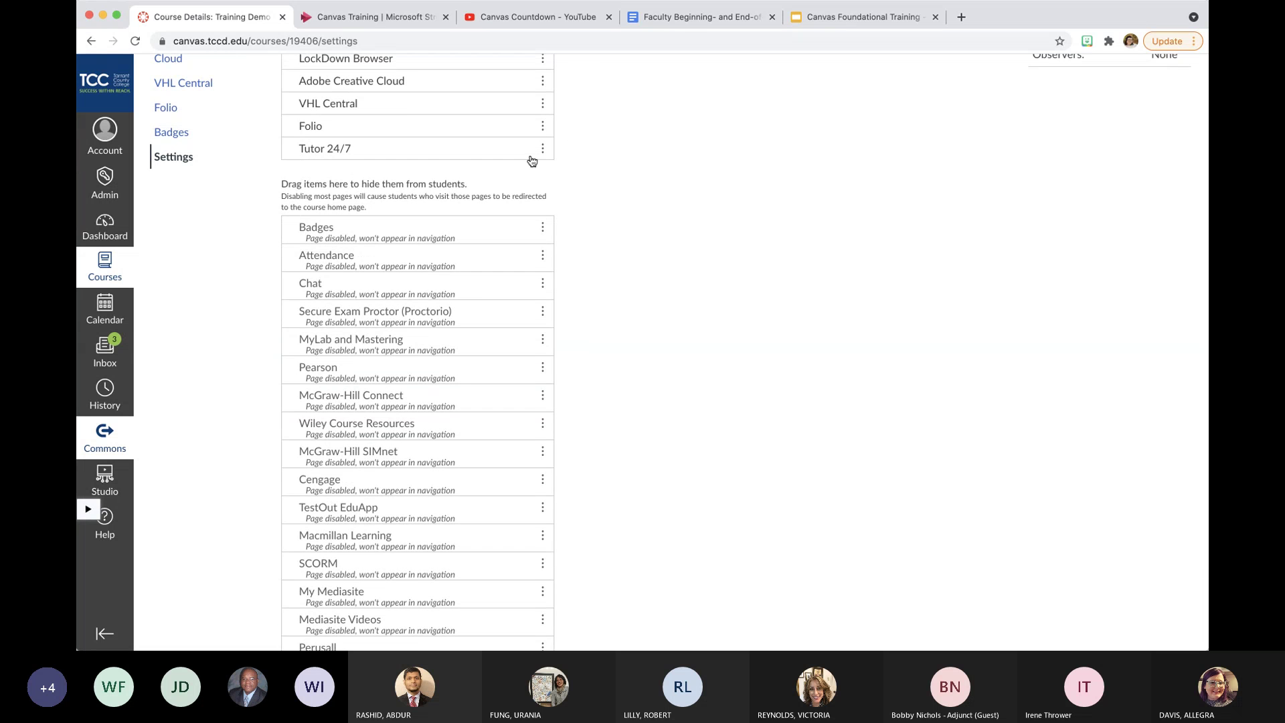
# Hide Folio, VHL Central and Adobe Creative Cloud, then save the navigation
pyautogui.moveTo(528, 129); pyautogui.dragTo(518, 227)
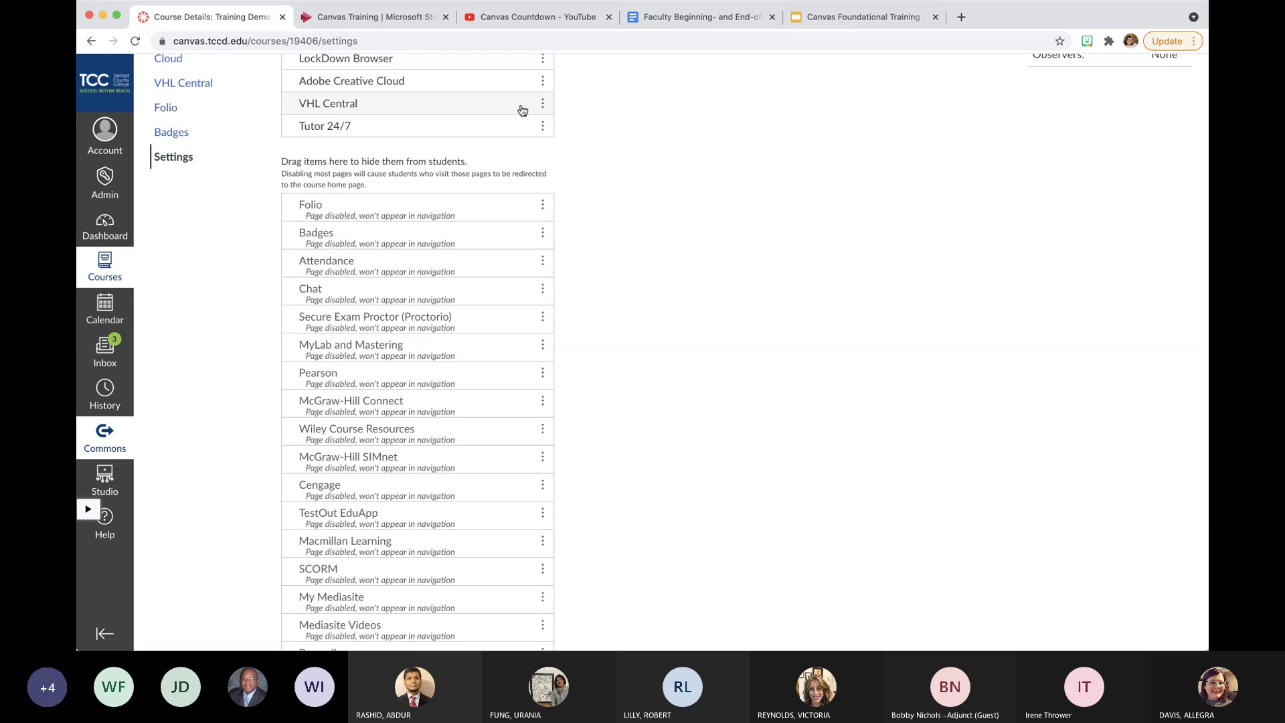
pyautogui.moveTo(520, 106); pyautogui.dragTo(516, 181)
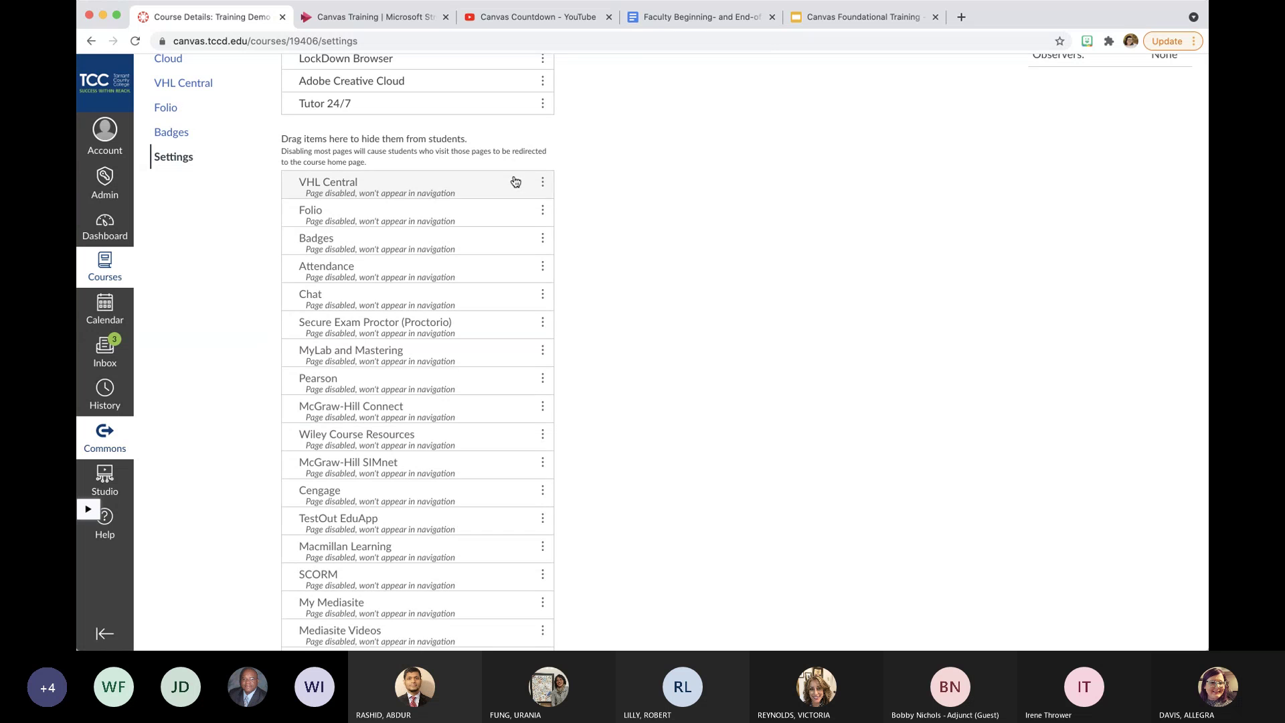
pyautogui.moveTo(511, 83); pyautogui.dragTo(489, 164)
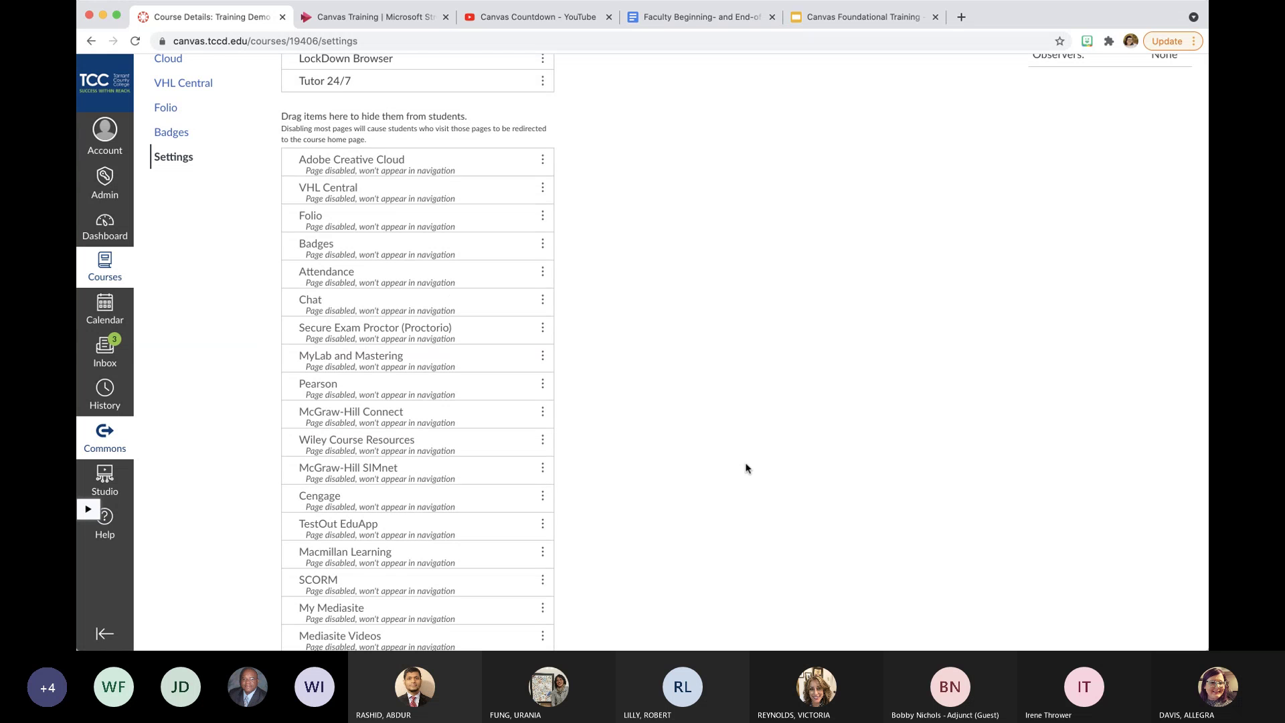
pyautogui.scroll(-4, 748, 468)
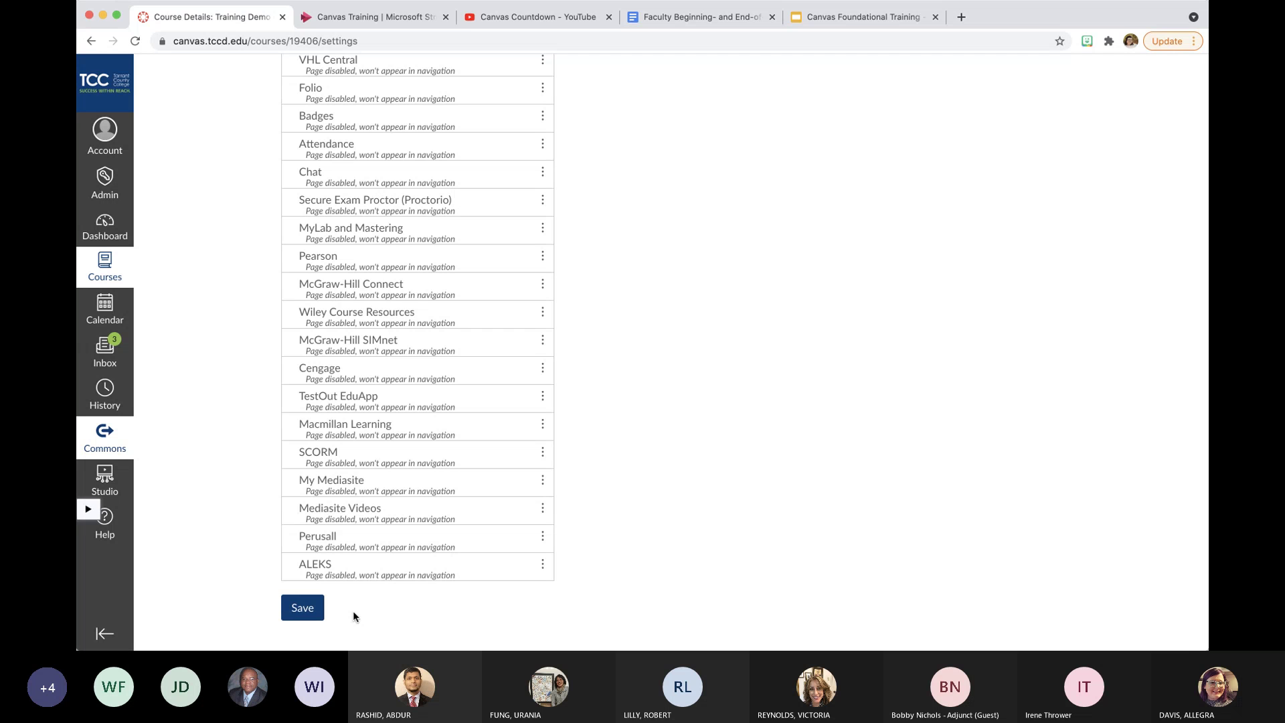
pyautogui.click(303, 607)
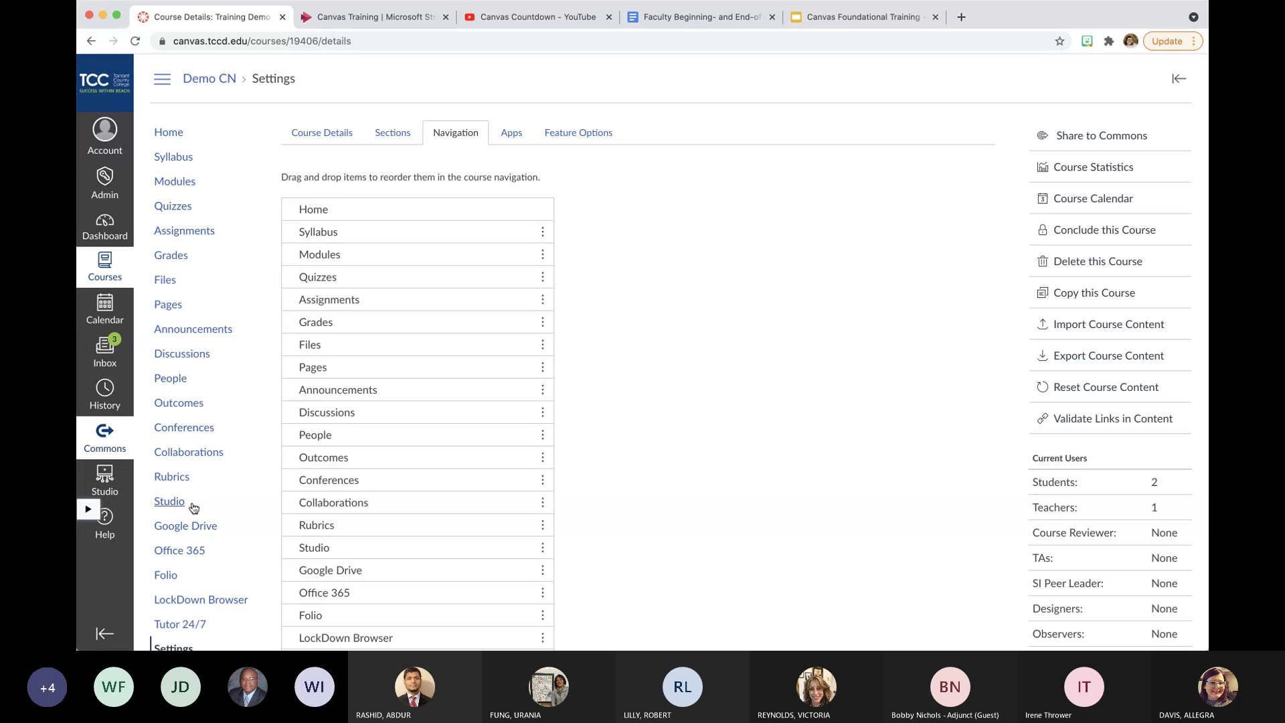
pyautogui.click(121, 227)
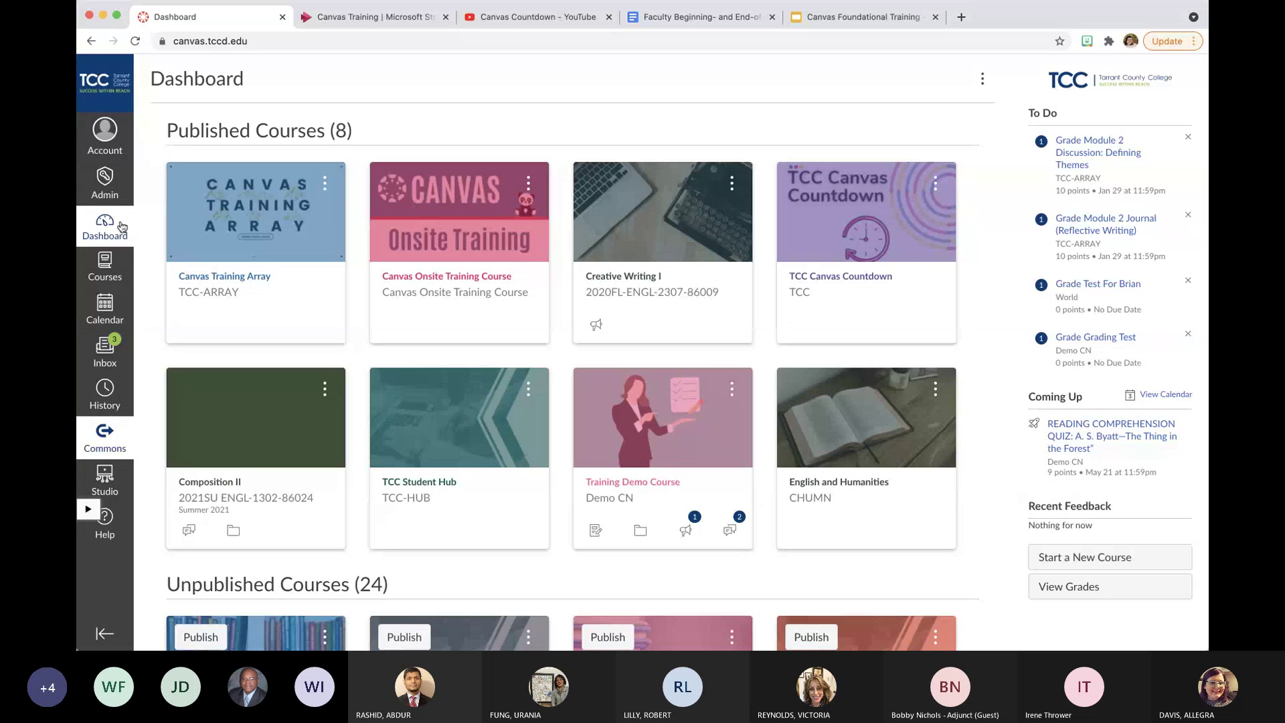
pyautogui.click(622, 484)
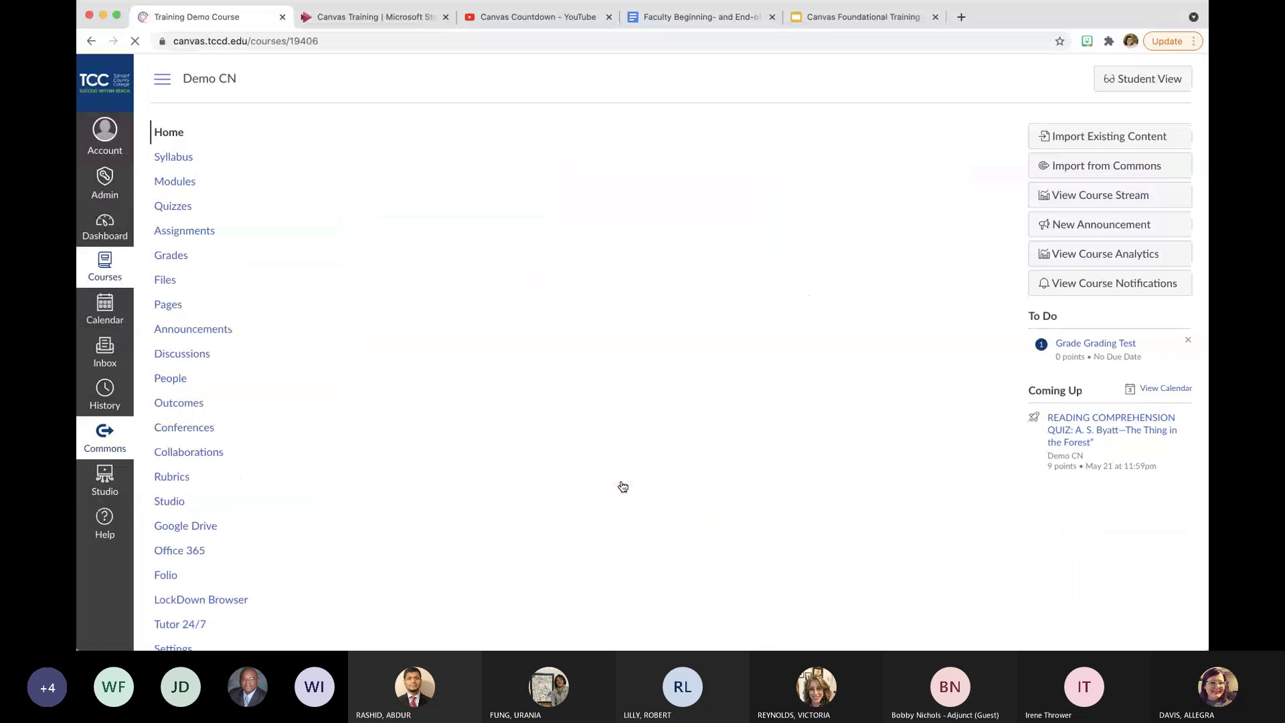
pyautogui.scroll(-3, 202, 524)
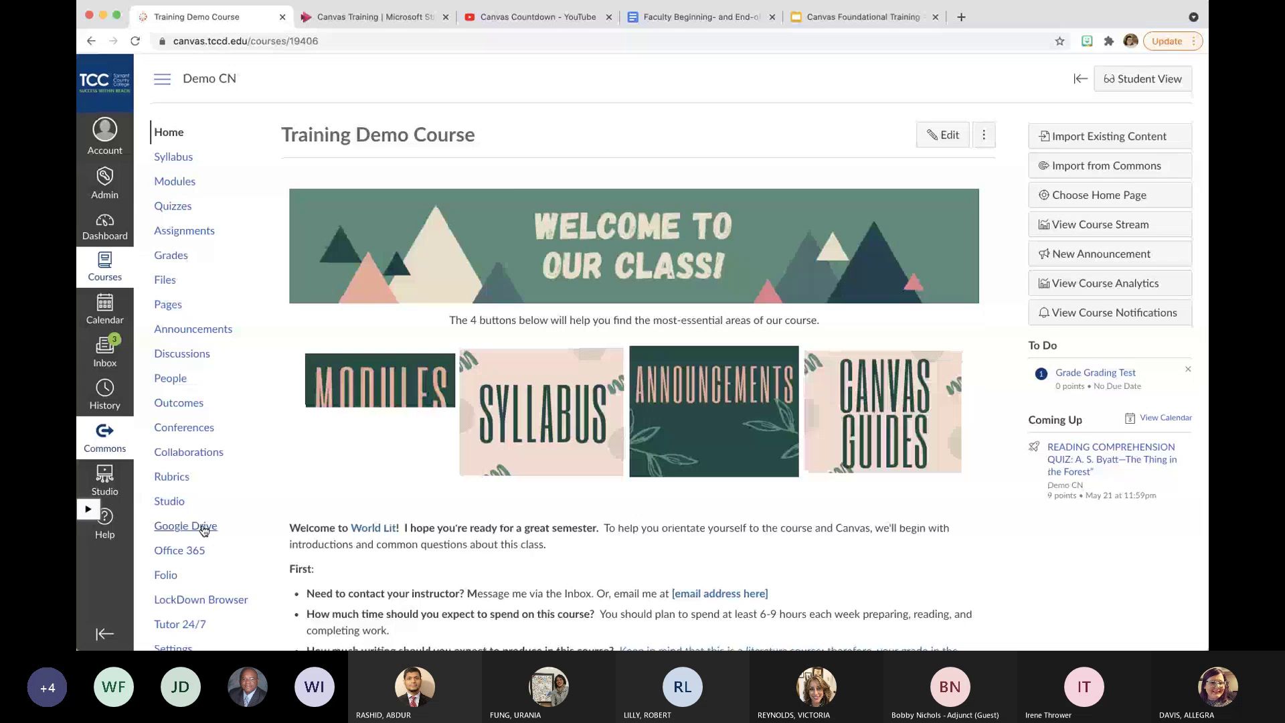
pyautogui.scroll(-2, 204, 531)
# In course Settings, enable Secure Exam Proctor (Proctorio) and disable LockDown Browser
pyautogui.click(173, 504)
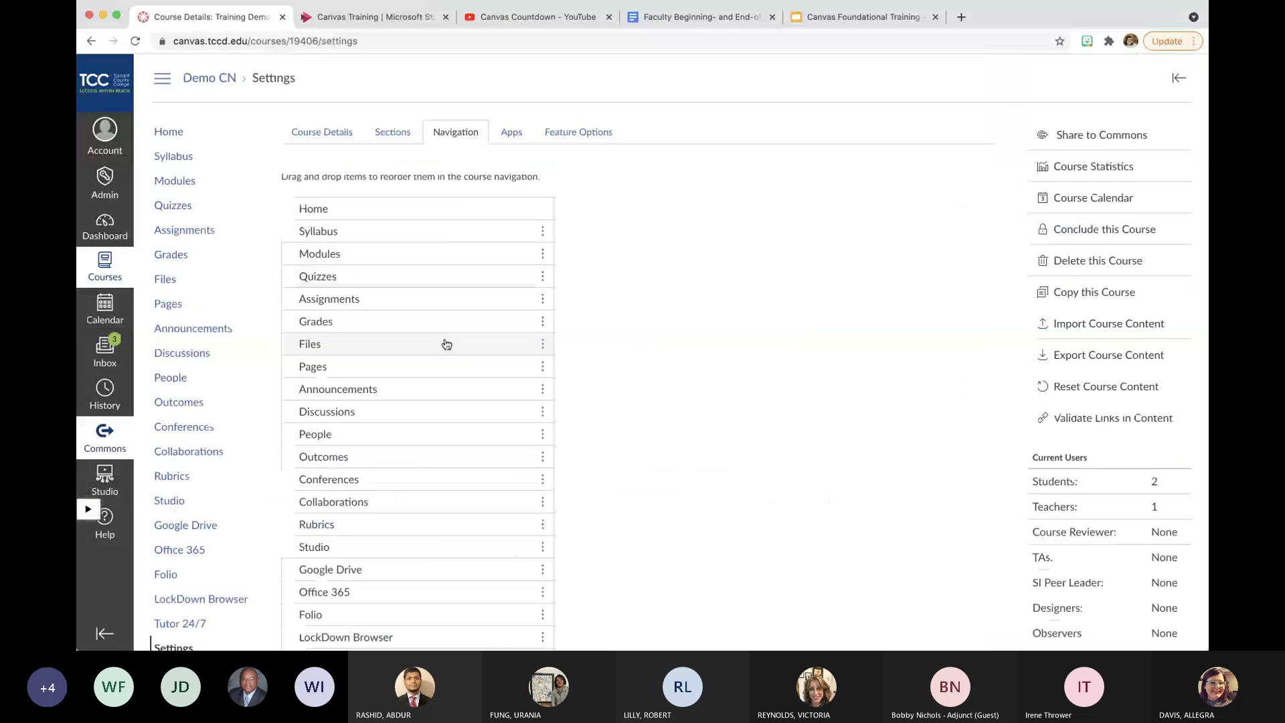
pyautogui.scroll(-6, 446, 340)
pyautogui.scroll(-5, 447, 345)
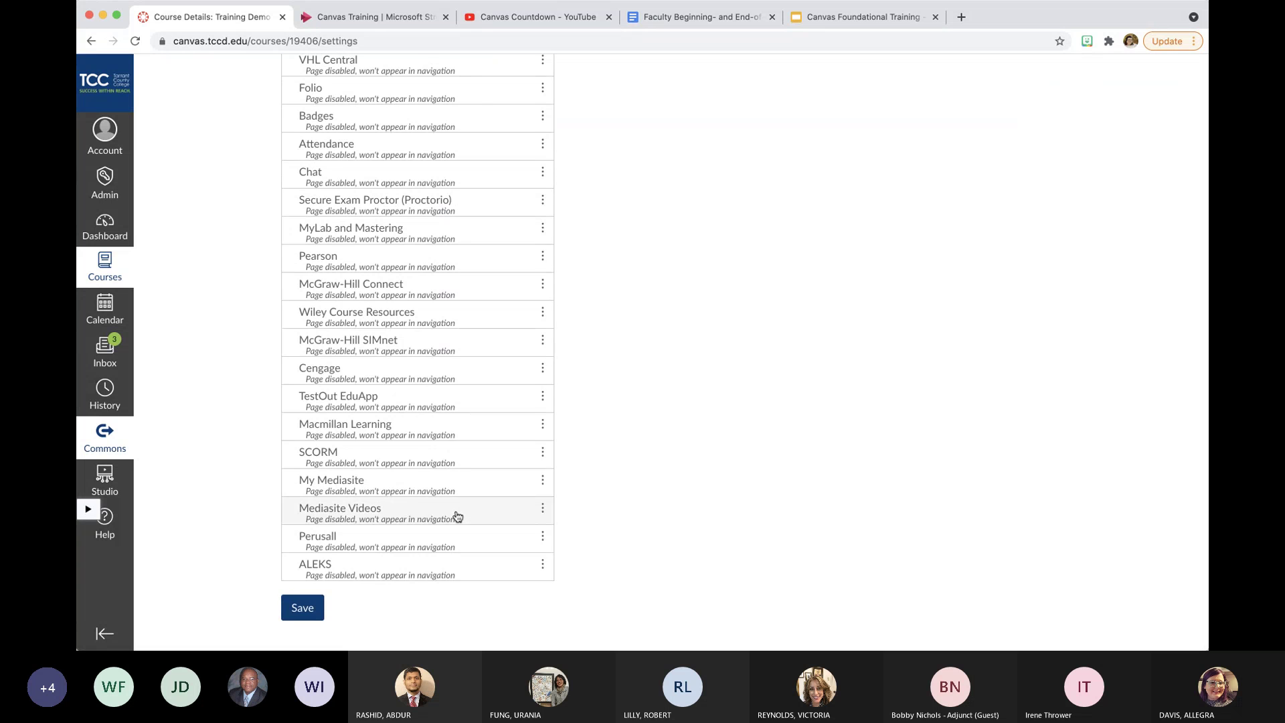
pyautogui.scroll(2, 457, 516)
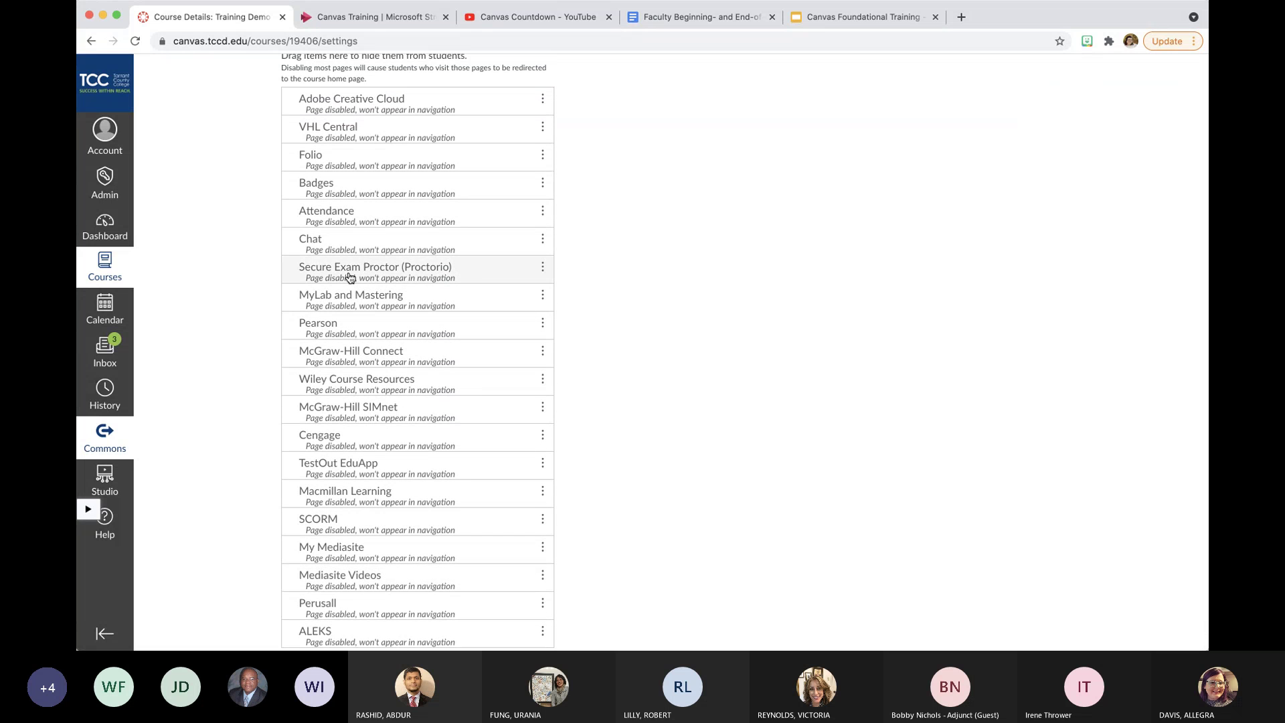
pyautogui.click(544, 268)
pyautogui.click(539, 306)
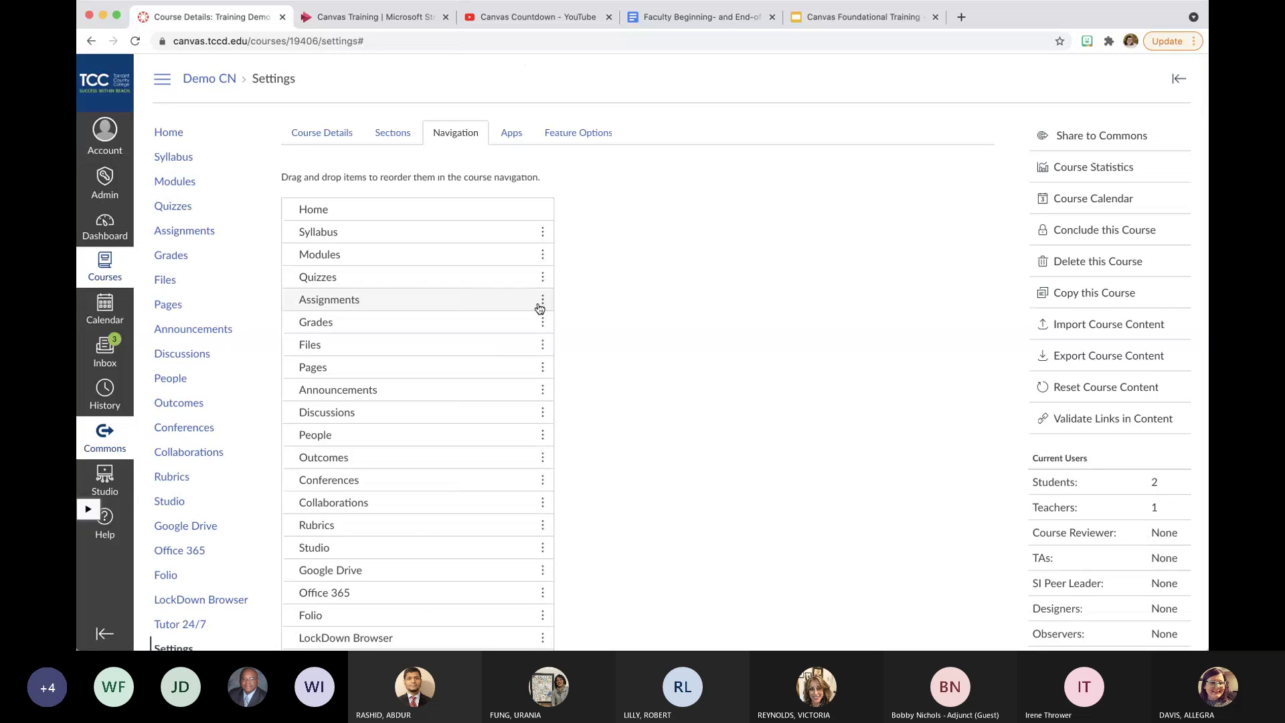
pyautogui.scroll(-3, 540, 308)
pyautogui.scroll(-1, 539, 308)
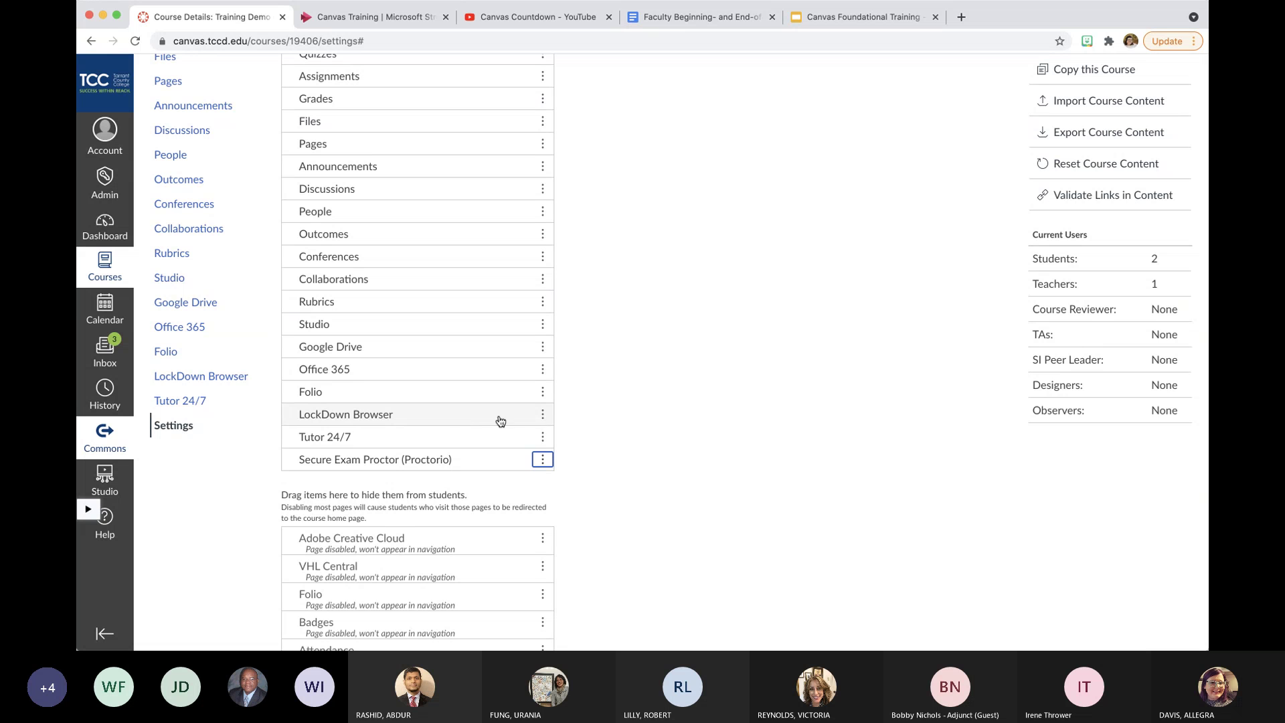
pyautogui.click(543, 418)
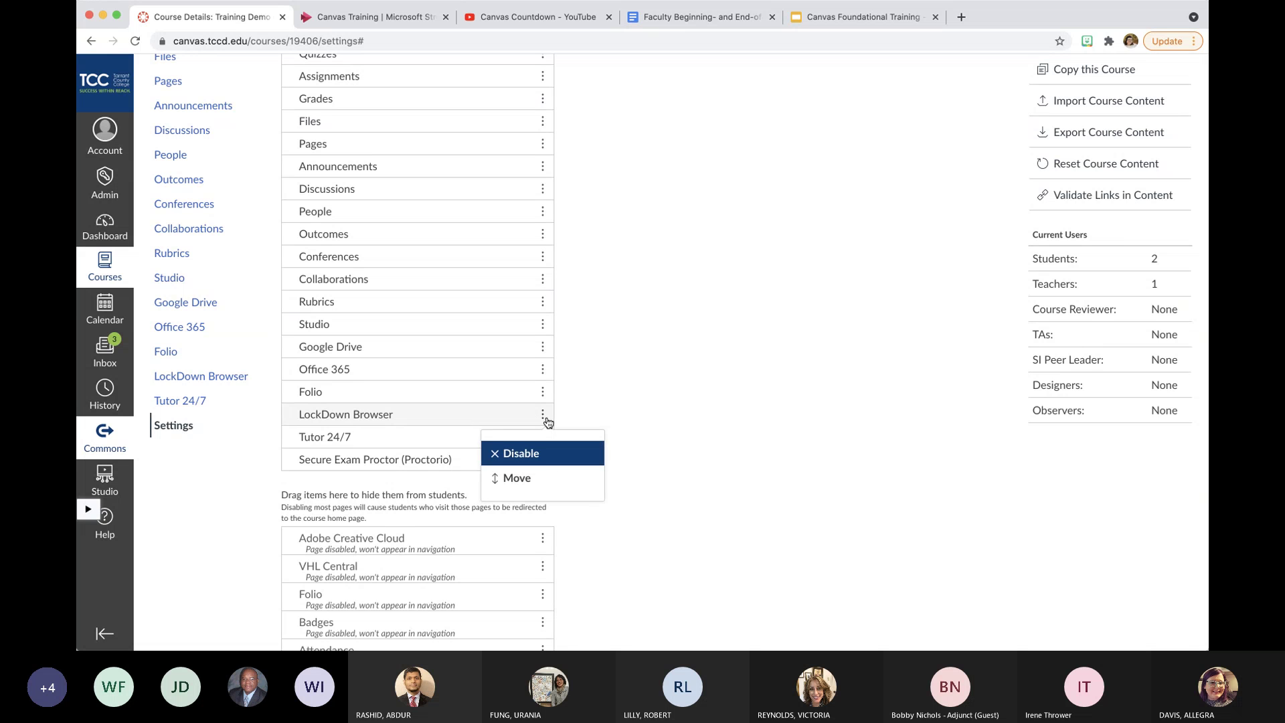
pyautogui.click(546, 455)
# Save the navigation, return to the course Home, and switch to the training slides
pyautogui.scroll(-5, 626, 479)
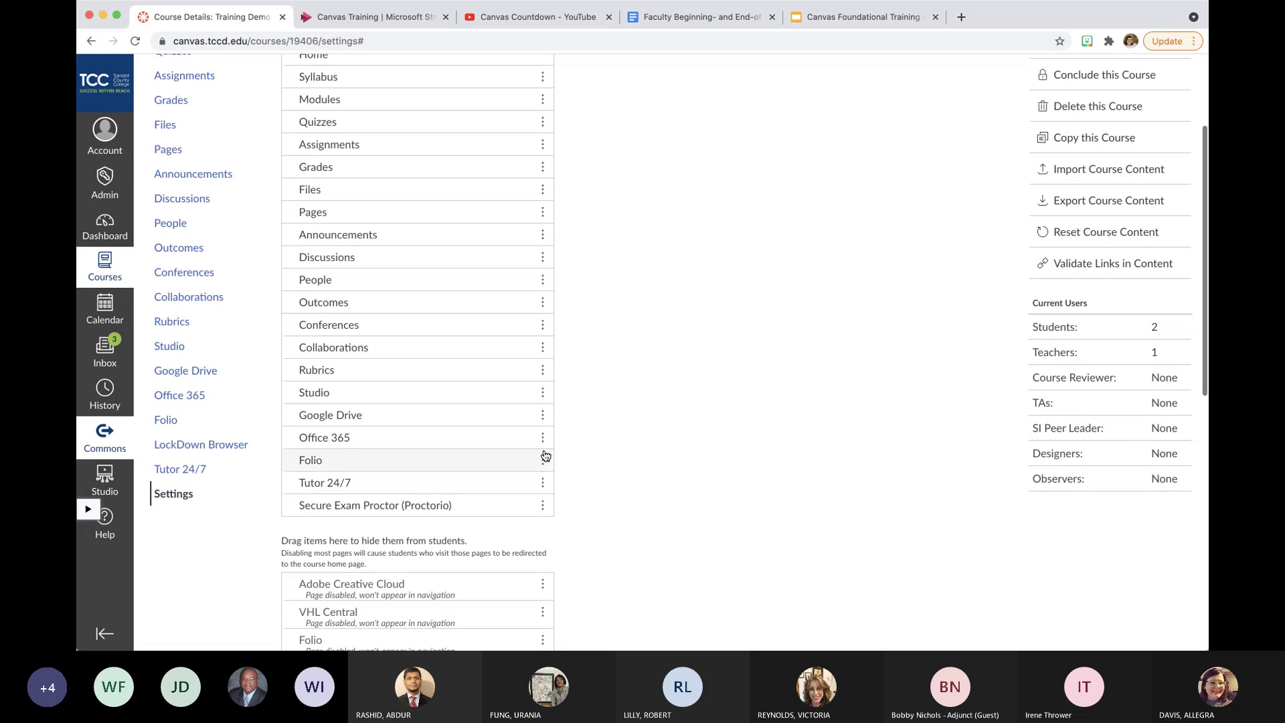
pyautogui.scroll(-5, 626, 480)
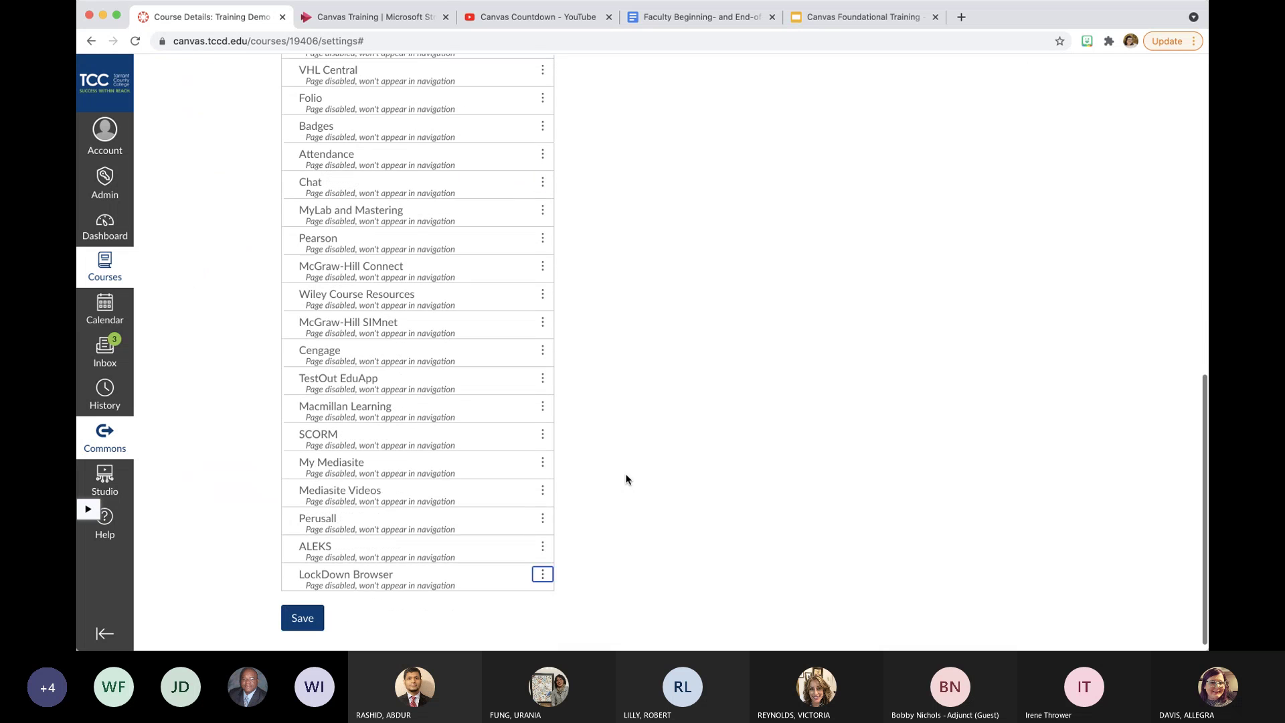
pyautogui.click(302, 608)
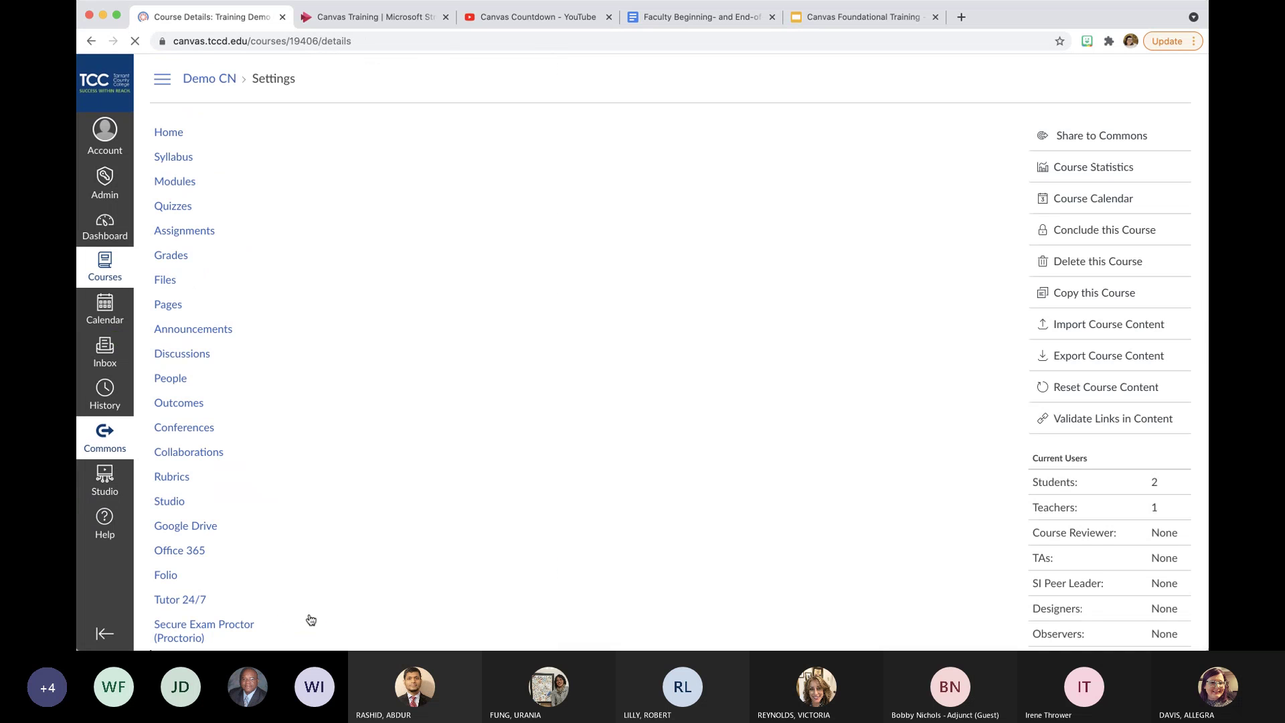
pyautogui.click(168, 132)
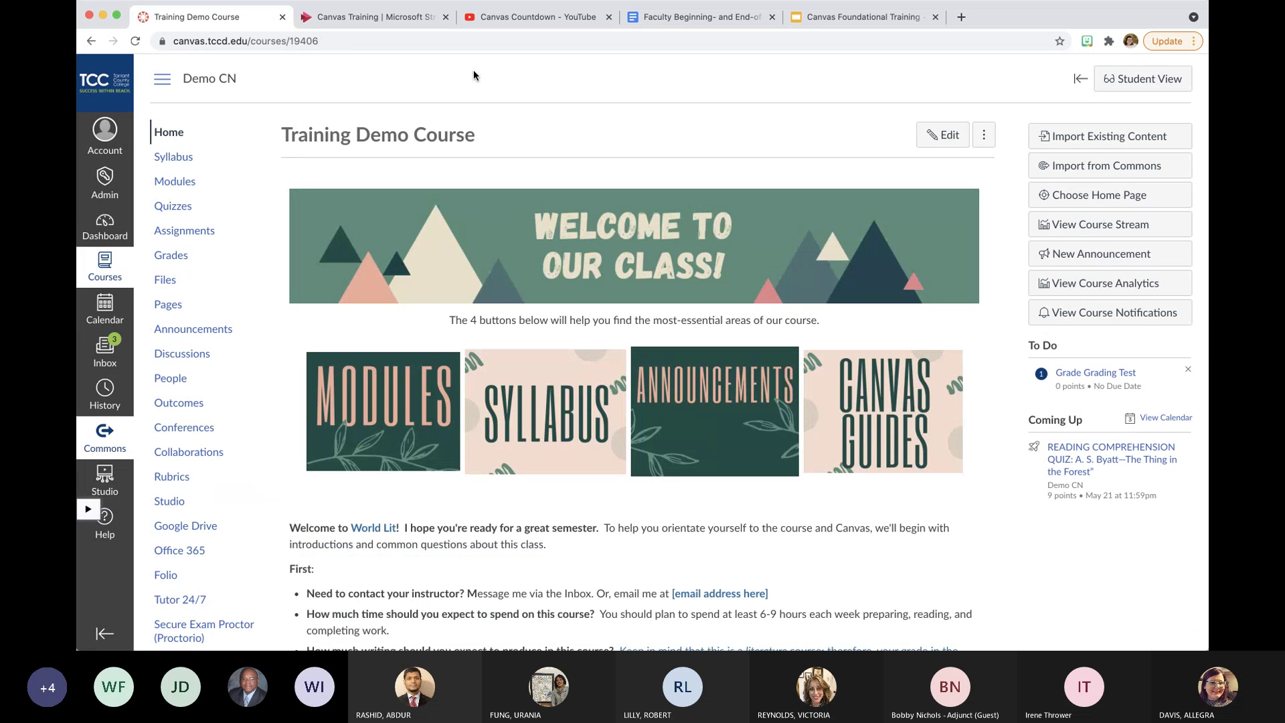
pyautogui.click(866, 20)
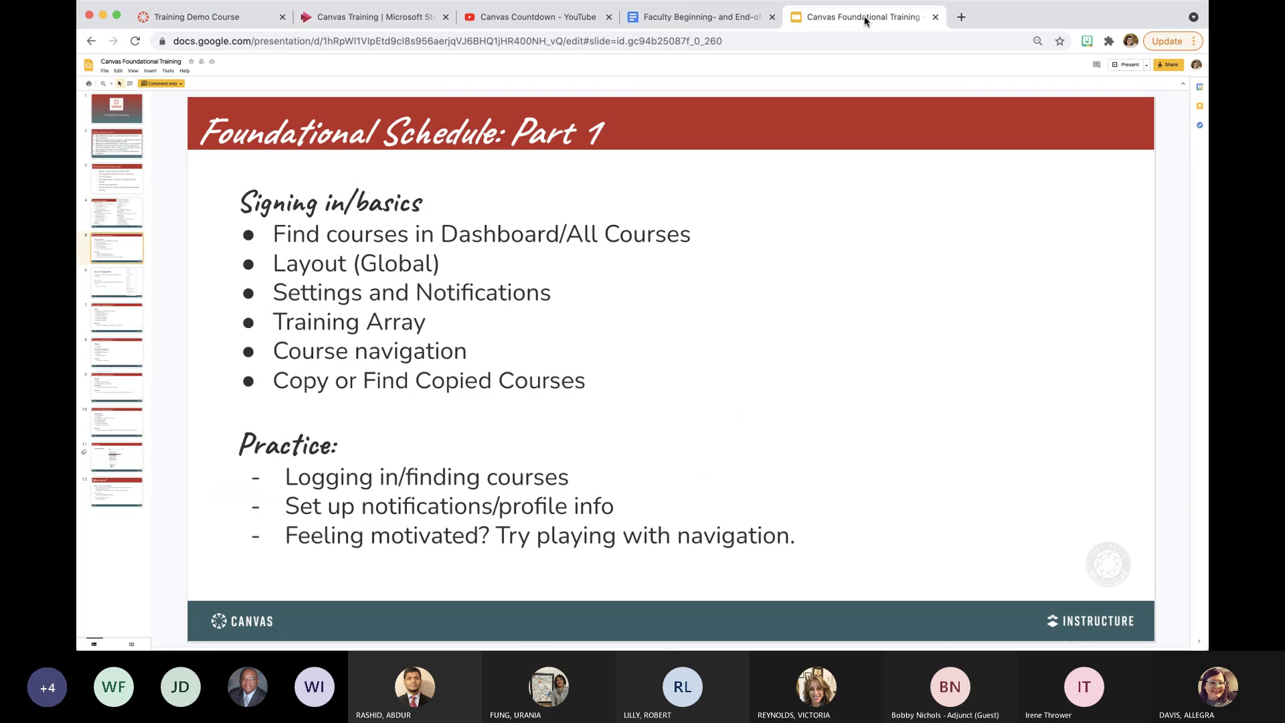
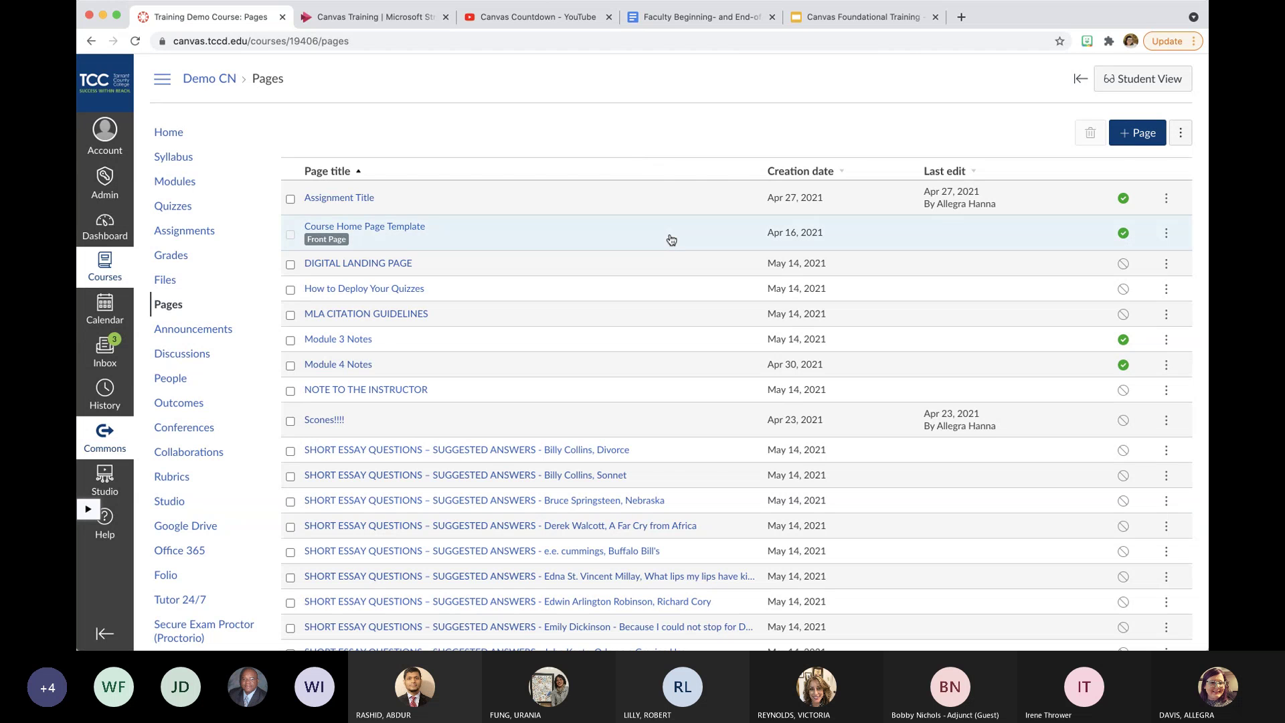
# Create a new page titled 'Advice for Reading Short Stories' and place the cursor in its empty body
pyautogui.scroll(-4, 670, 239)
pyautogui.scroll(-8, 671, 239)
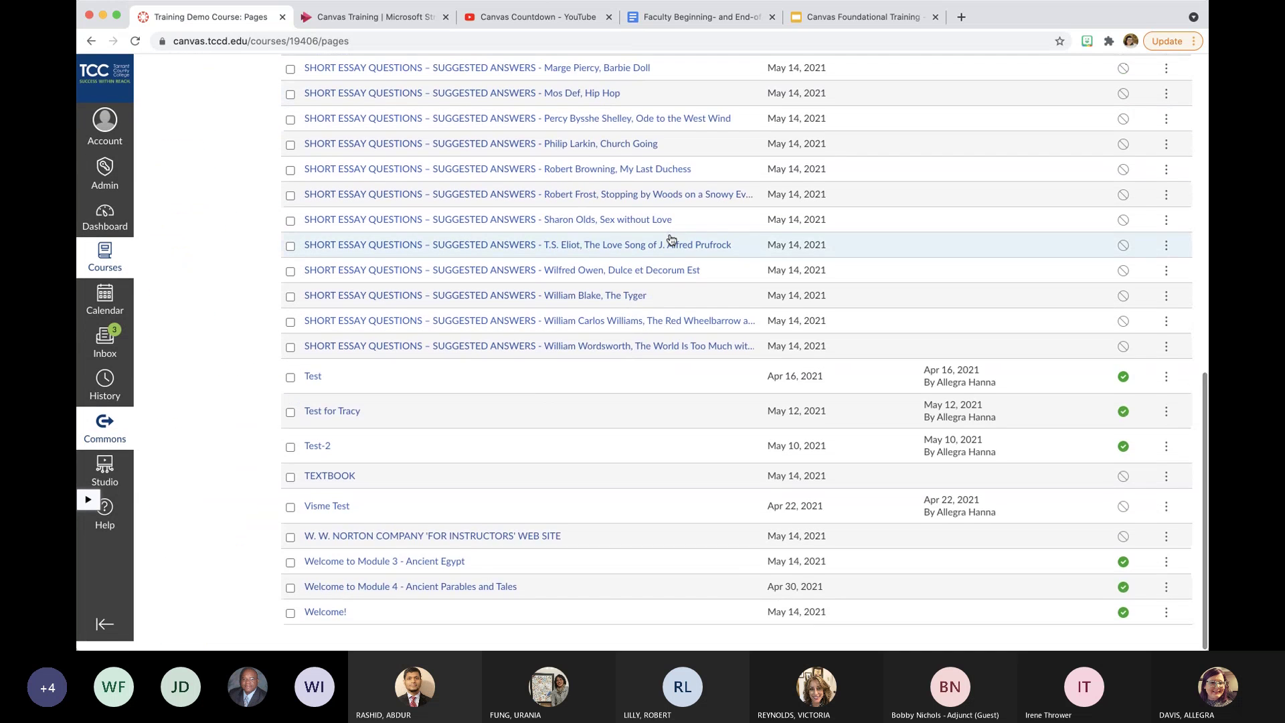
pyautogui.scroll(8, 671, 239)
pyautogui.scroll(5, 671, 240)
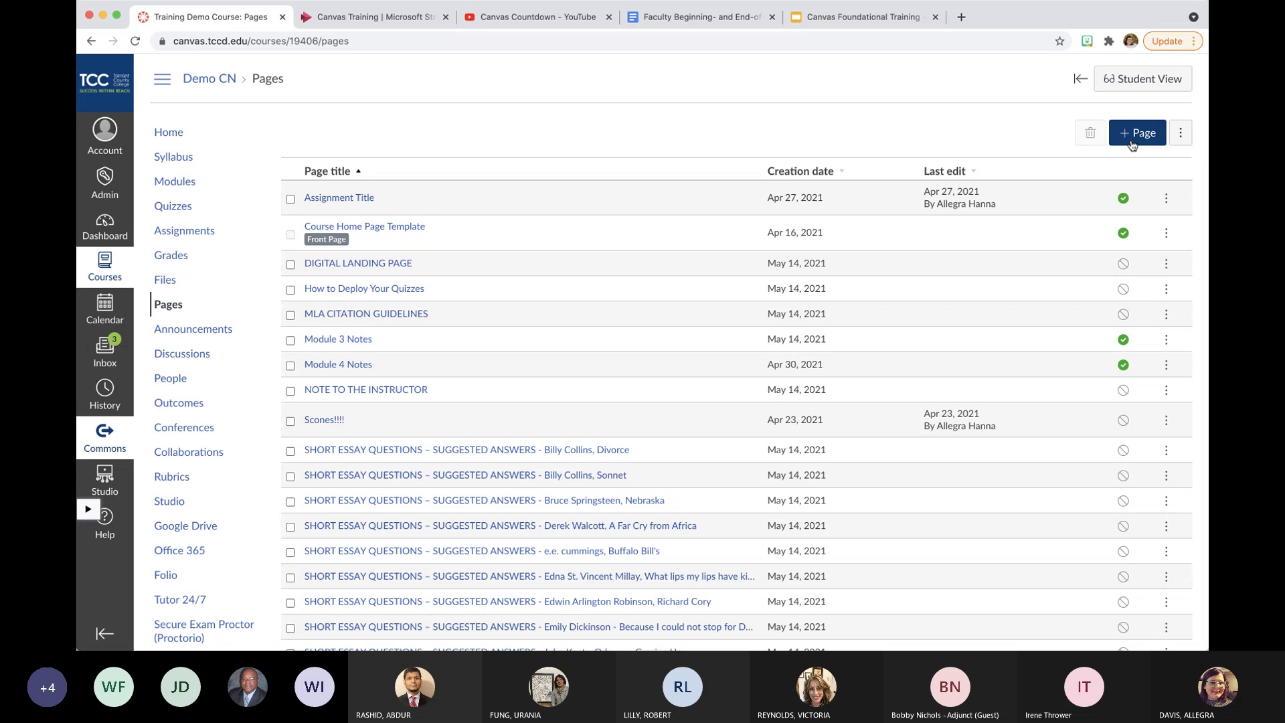
pyautogui.click(1133, 145)
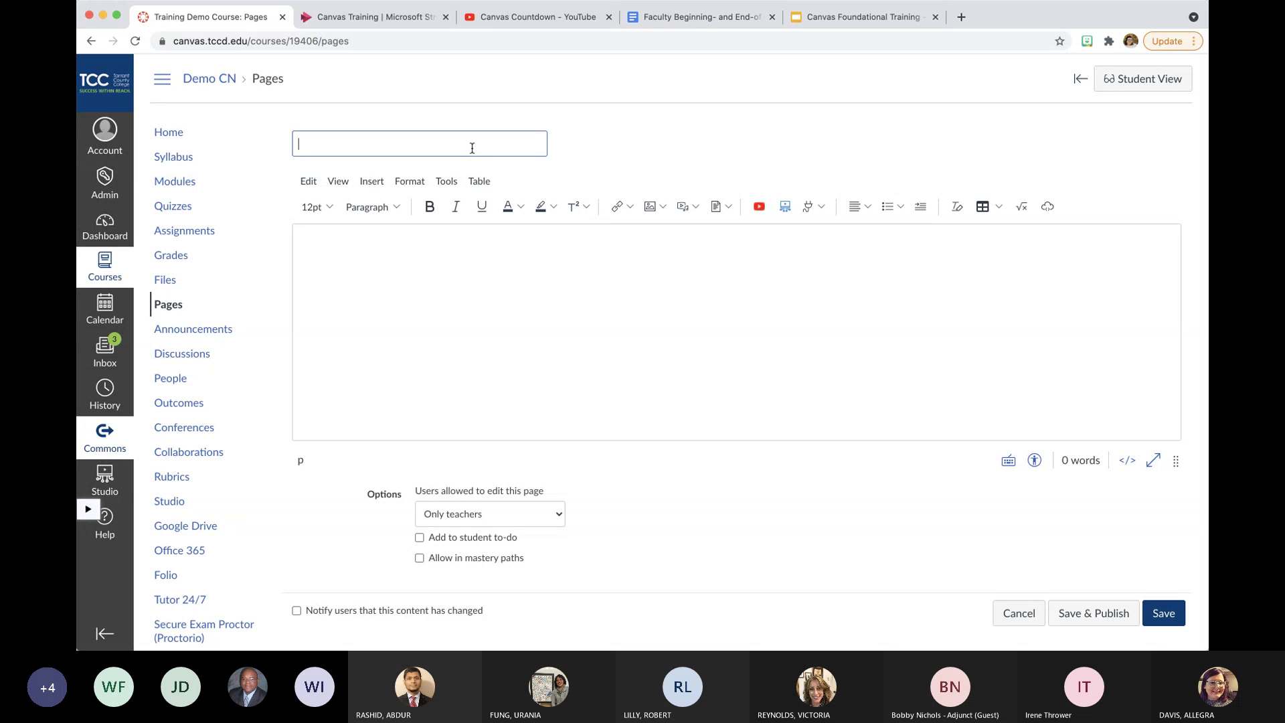
pyautogui.write('Advice for Reading Short STo')
pyautogui.press('BackSpace')
pyautogui.write('ories')
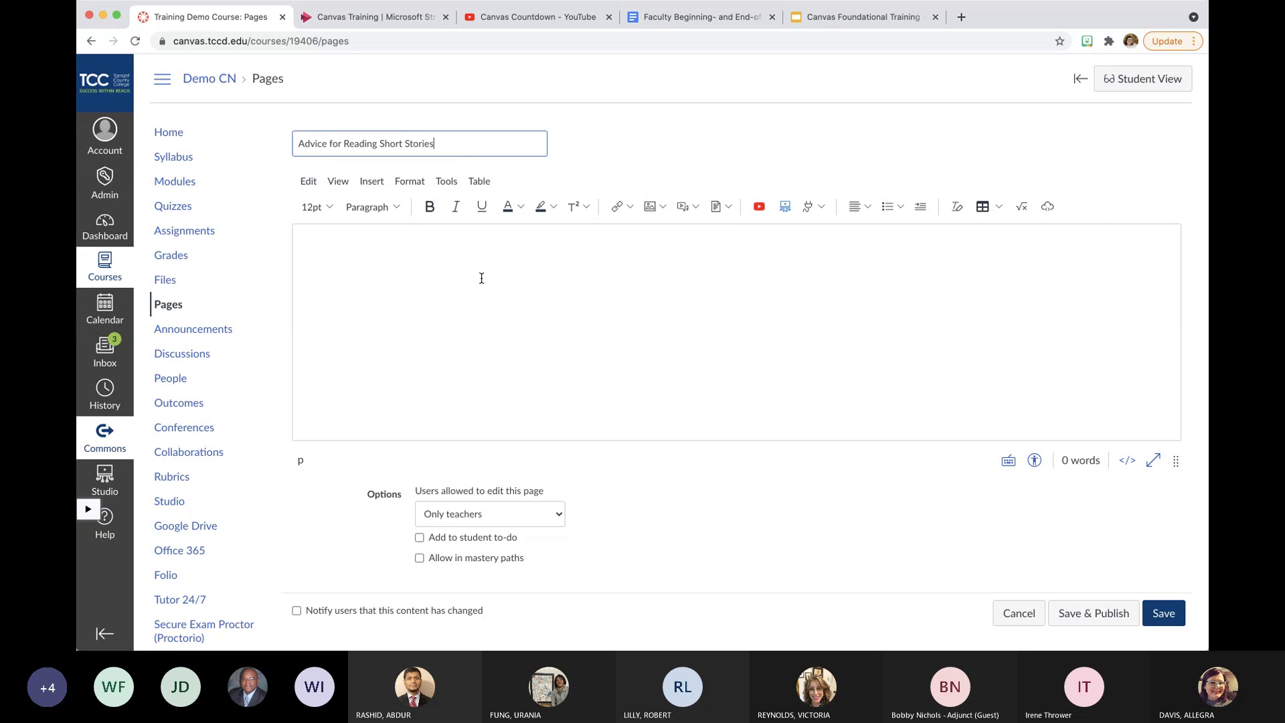
pyautogui.click(472, 285)
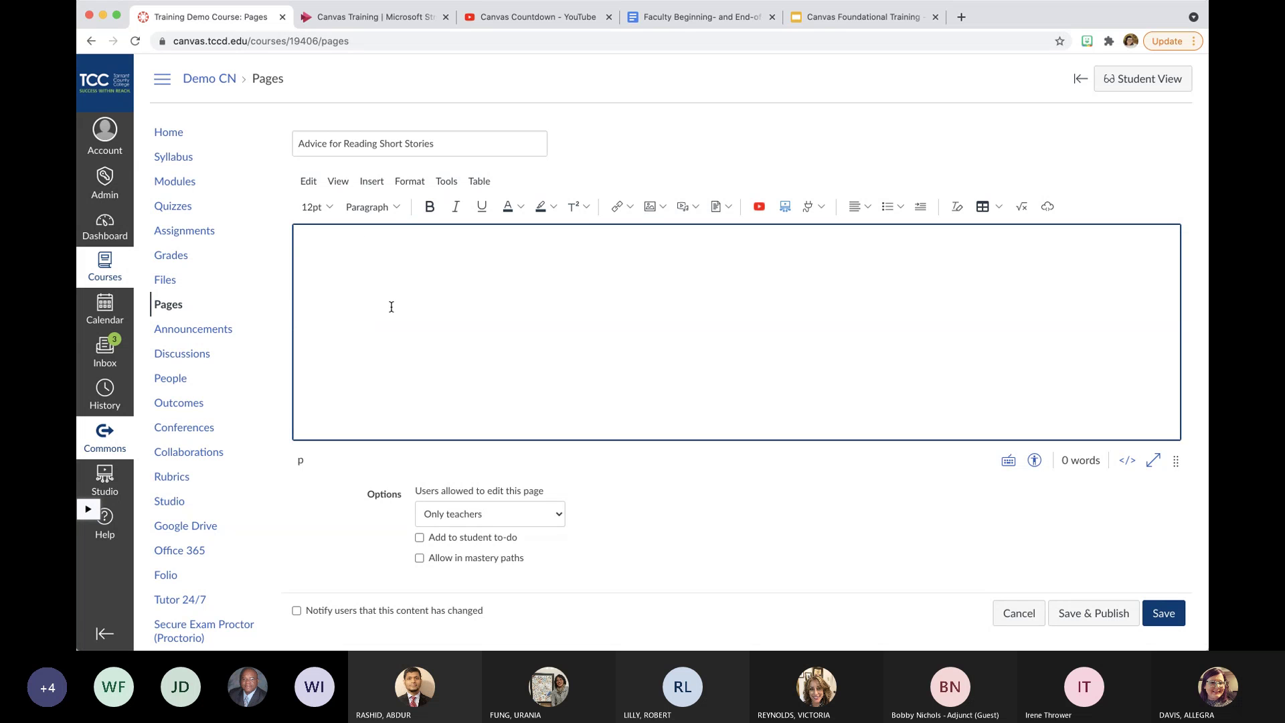
# Type 'Advice for Reading Short Stories' in the body and make it bold and italic
pyautogui.write('Advice for')
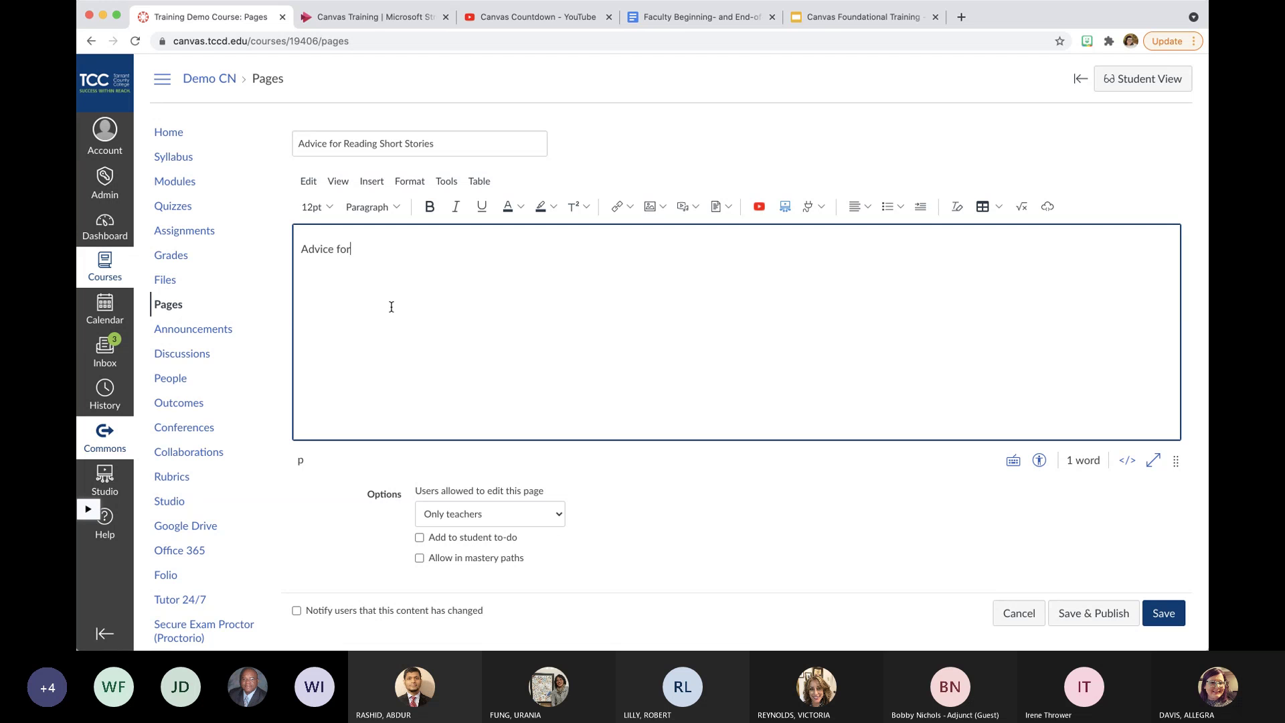
pyautogui.write(' Reading Short Stories')
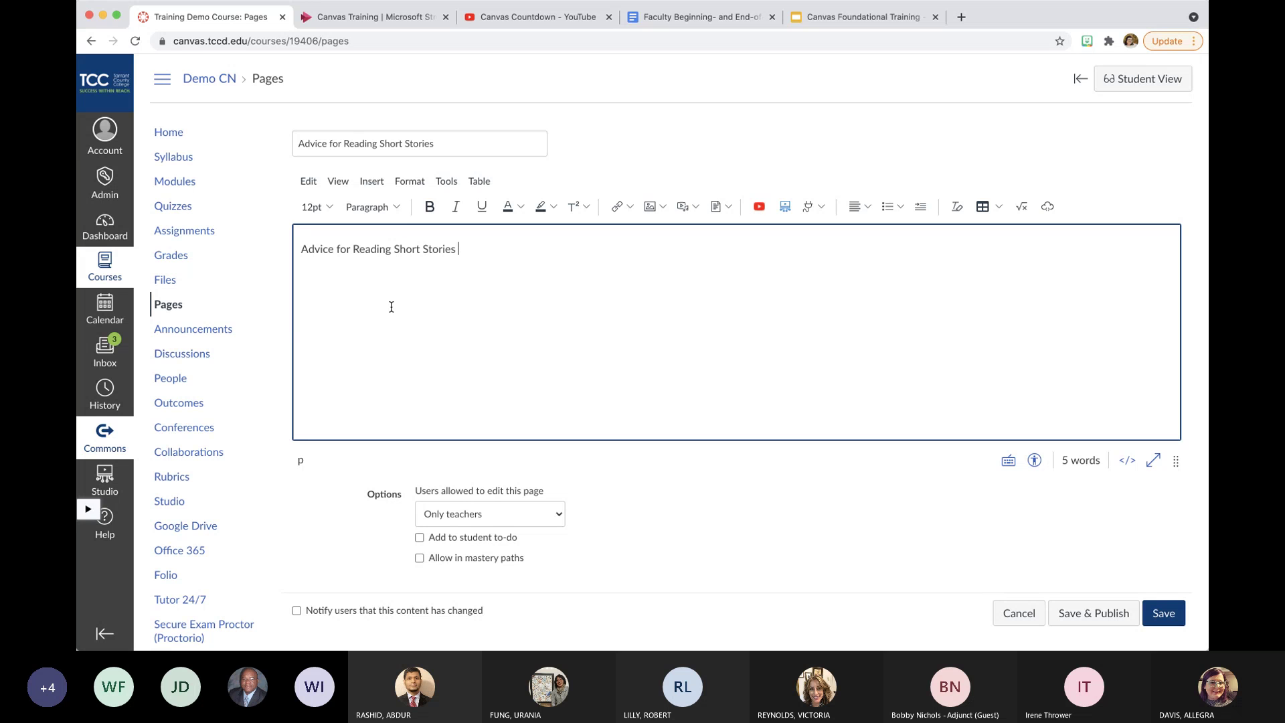
pyautogui.press('Return')
pyautogui.moveTo(460, 245); pyautogui.dragTo(321, 234)
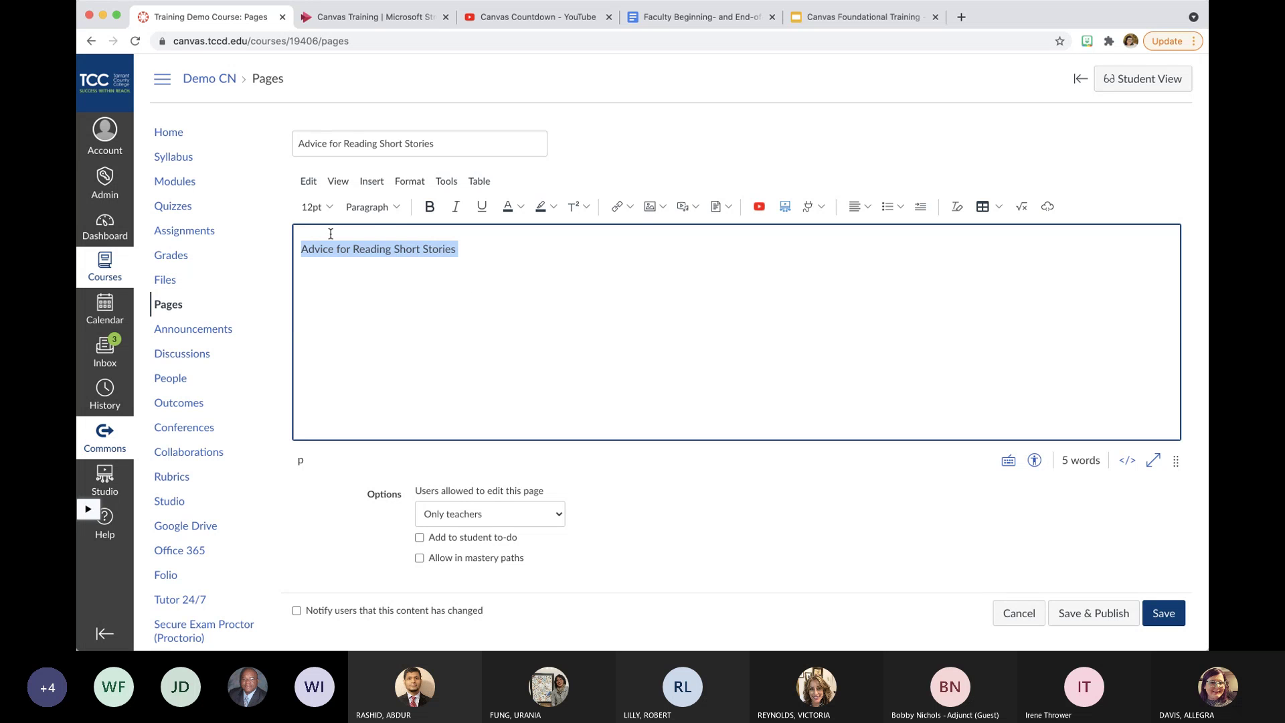
pyautogui.click(430, 206)
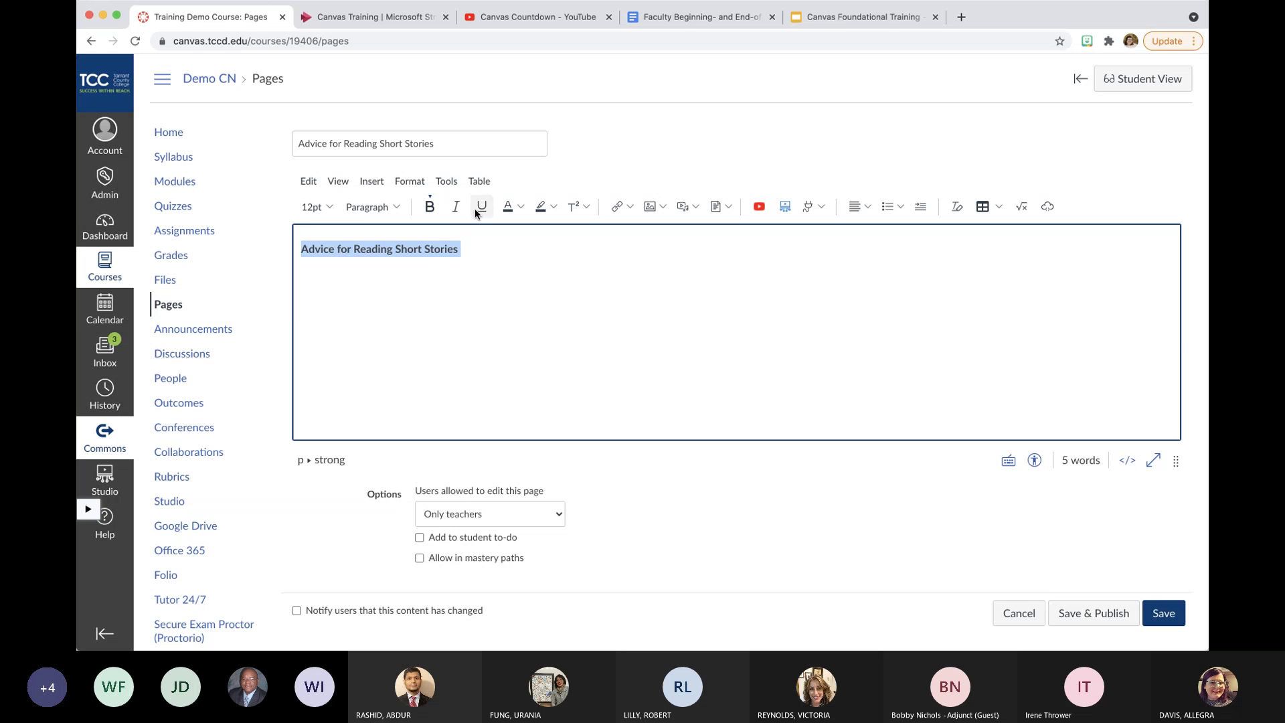
pyautogui.click(455, 207)
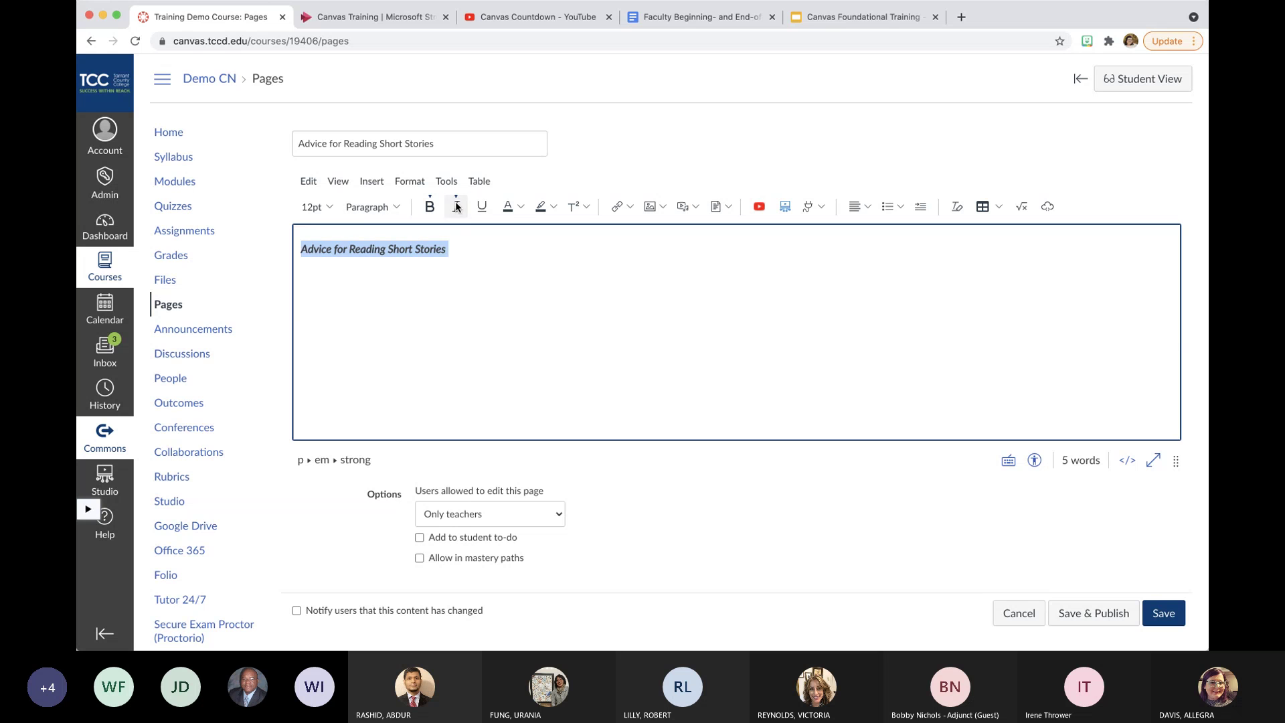
# Colour the title text teal and highlight it pale yellow
pyautogui.click(519, 211)
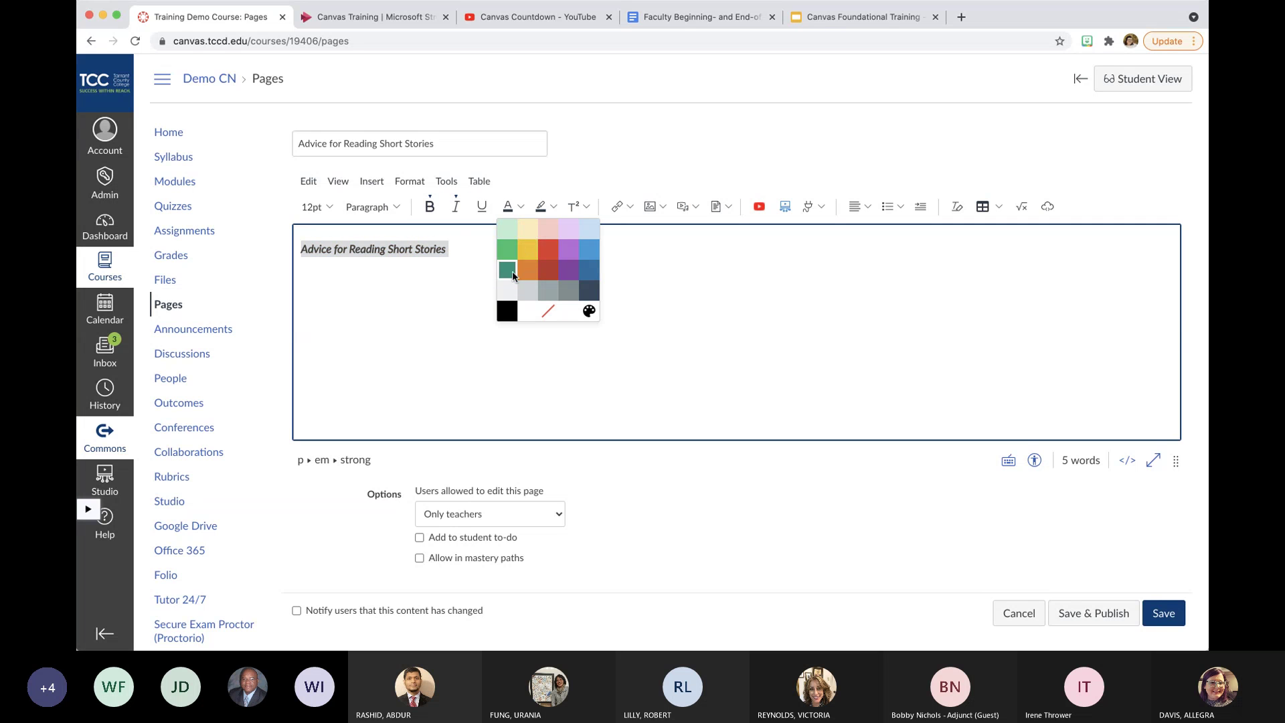
pyautogui.click(513, 271)
pyautogui.click(553, 206)
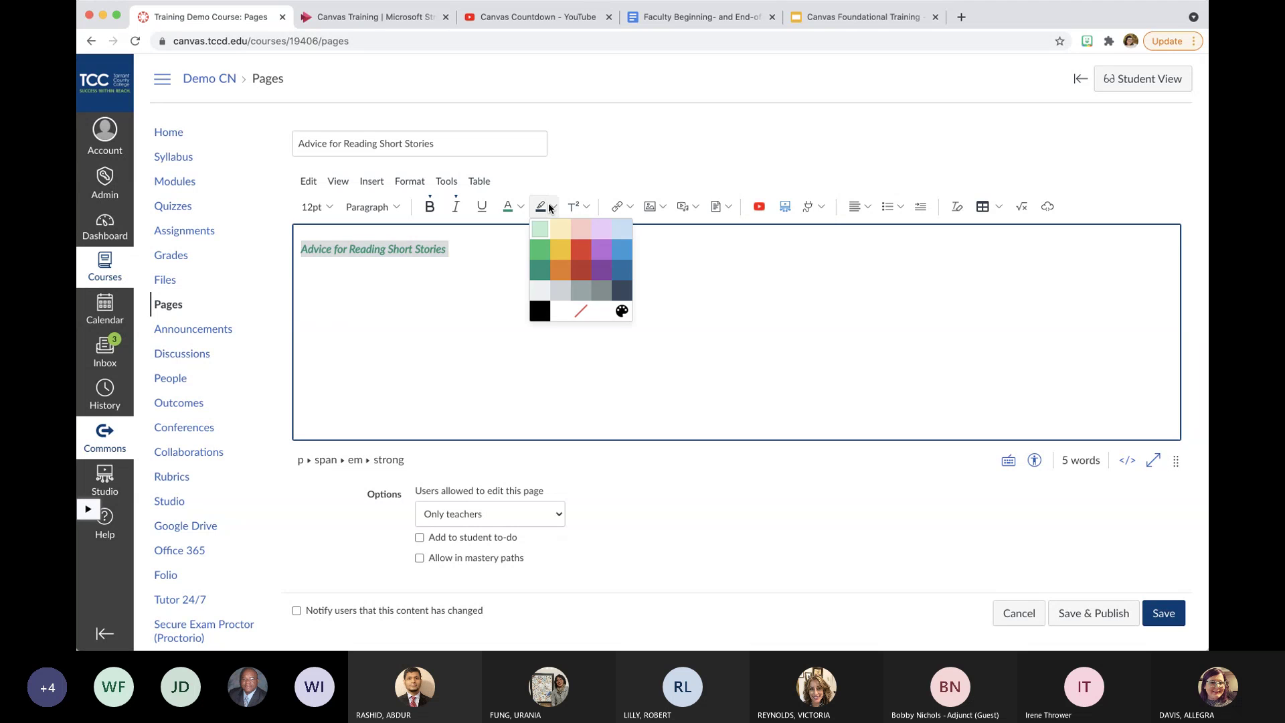
pyautogui.click(560, 231)
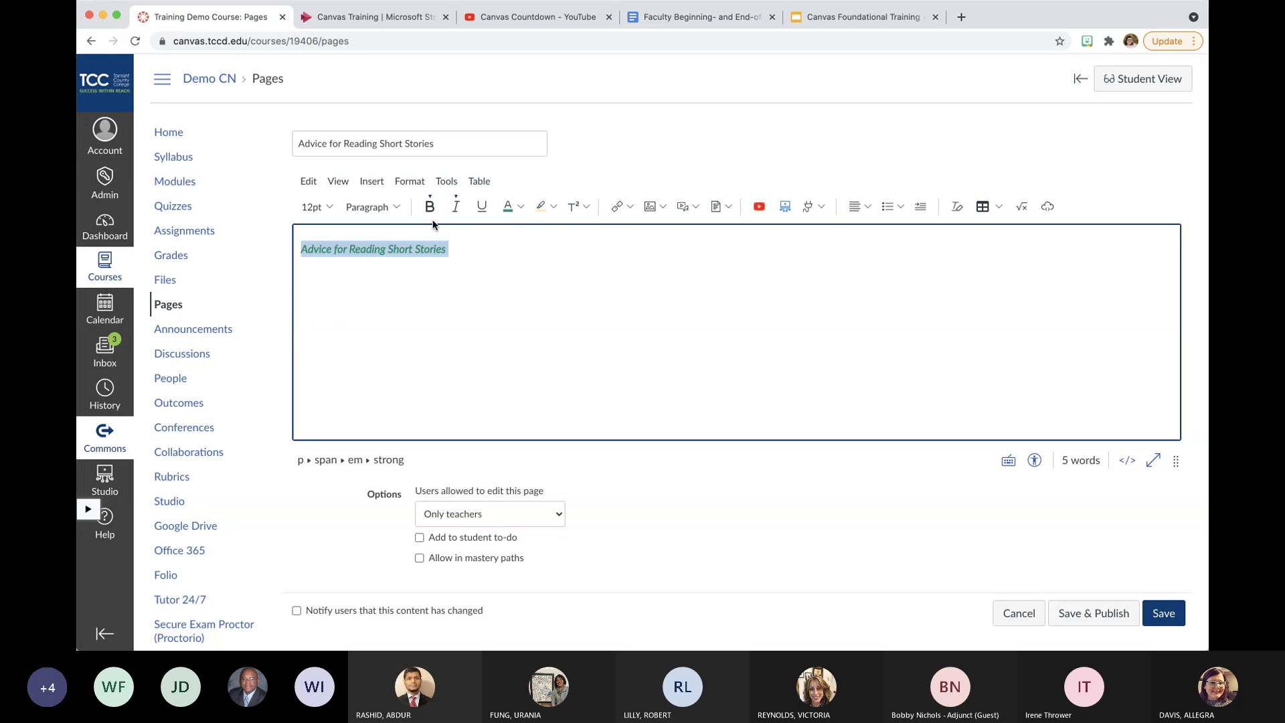
pyautogui.click(482, 248)
# Change the title text colour to black and format it as Heading 3
pyautogui.moveTo(483, 247); pyautogui.dragTo(299, 248)
pyautogui.click(520, 206)
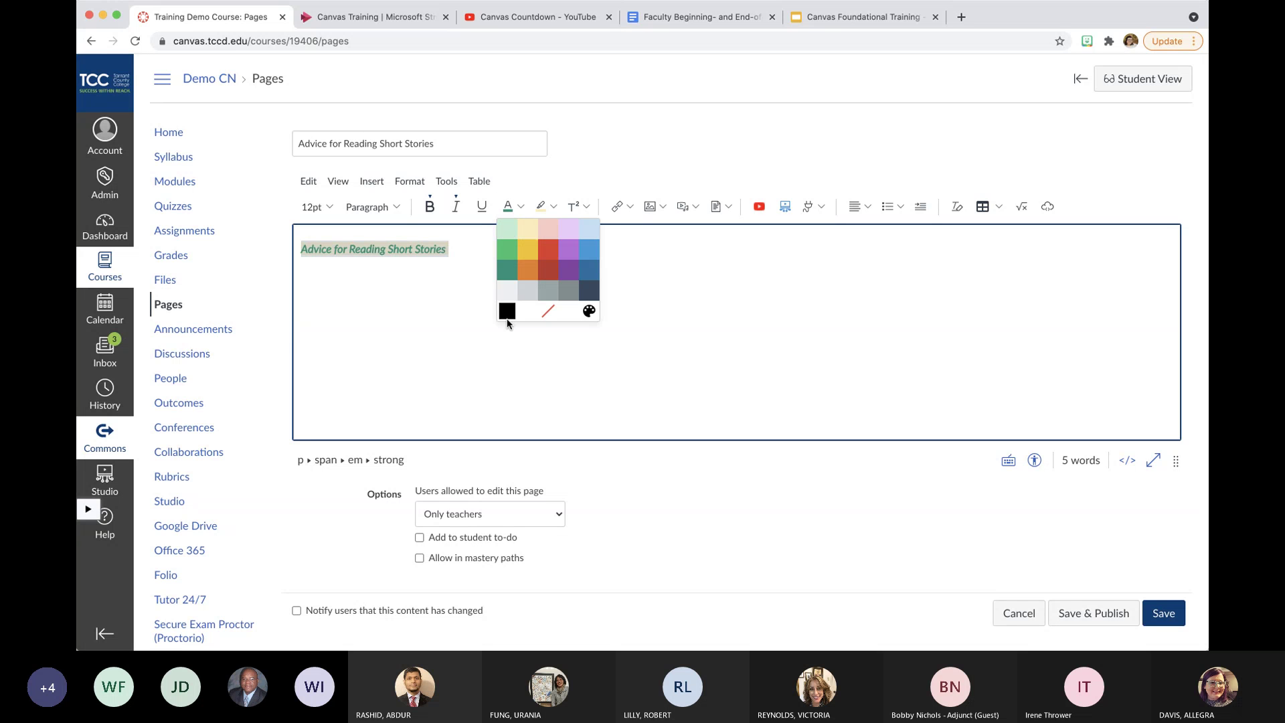
pyautogui.click(506, 317)
pyautogui.click(394, 208)
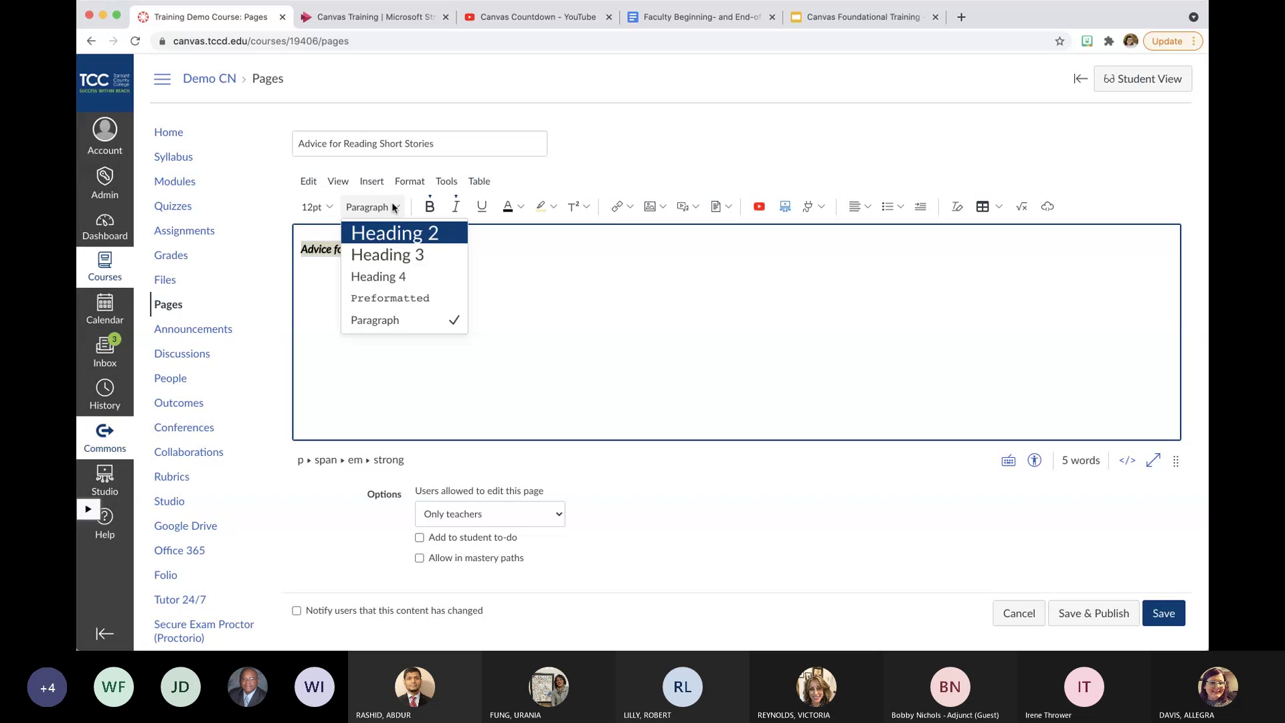
pyautogui.click(387, 254)
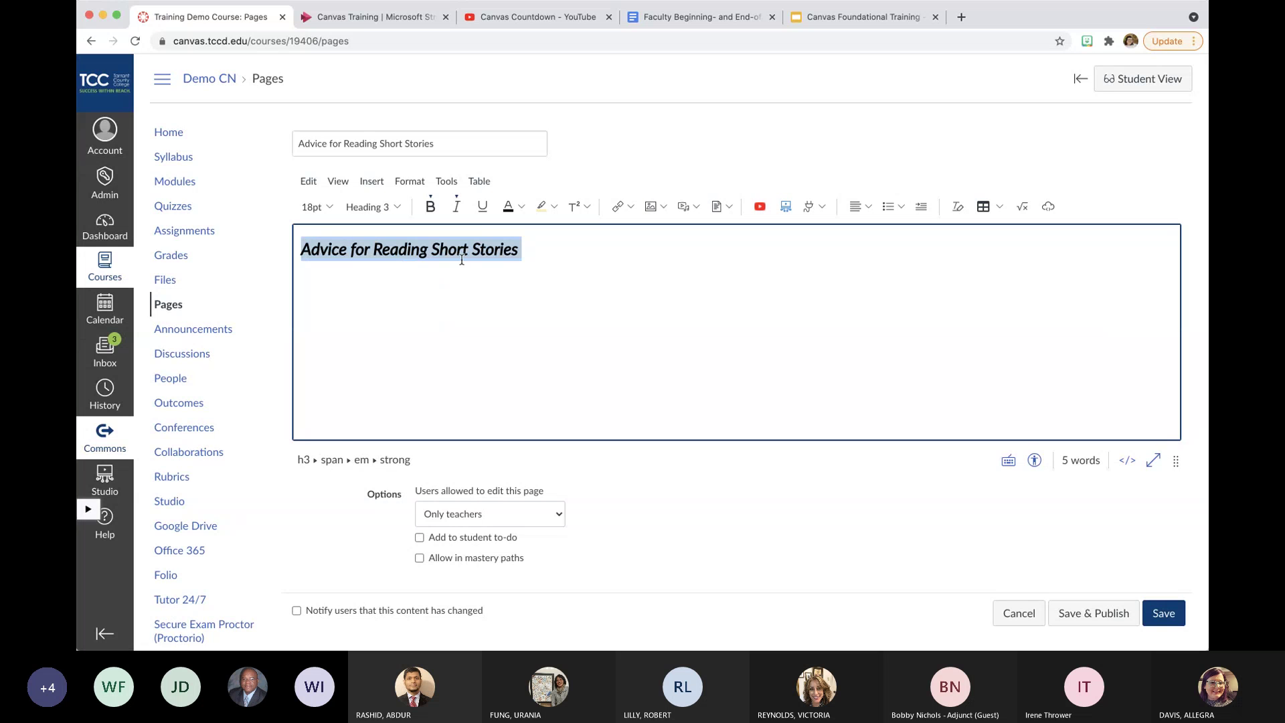
pyautogui.click(532, 269)
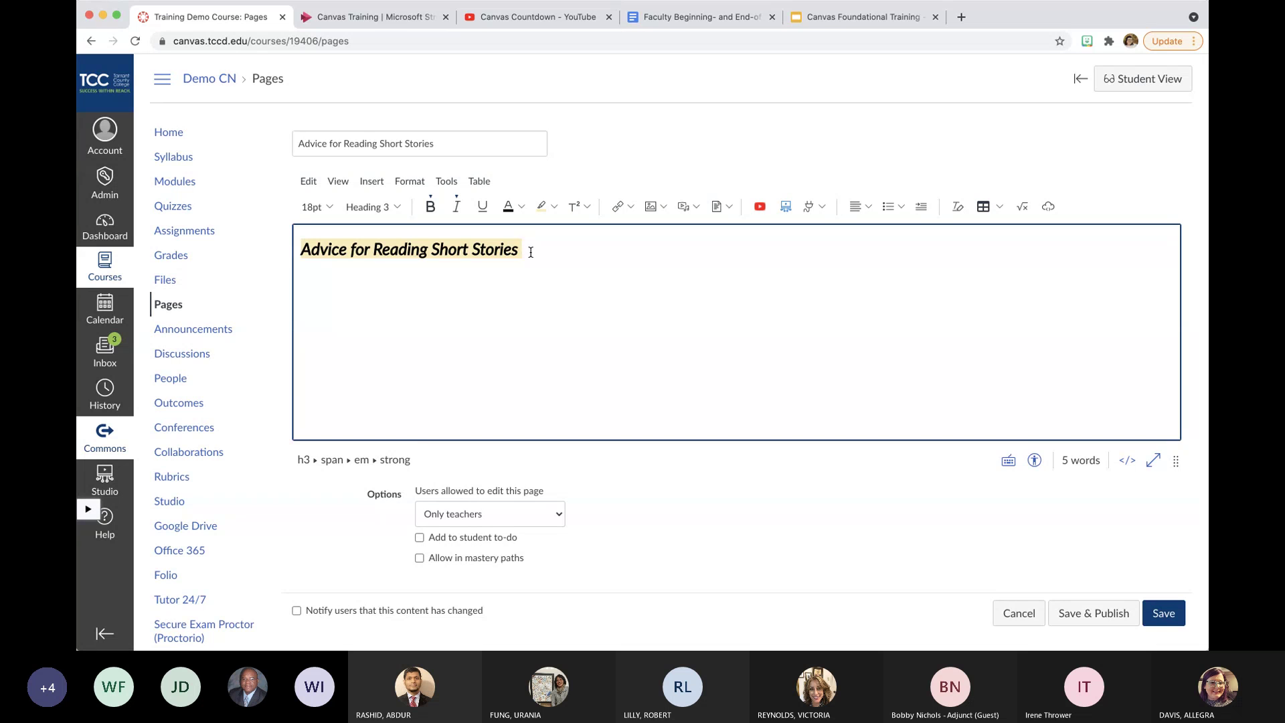
# Add a new paragraph line below the 'Advice for Reading Short Stories' heading
pyautogui.press('Return')
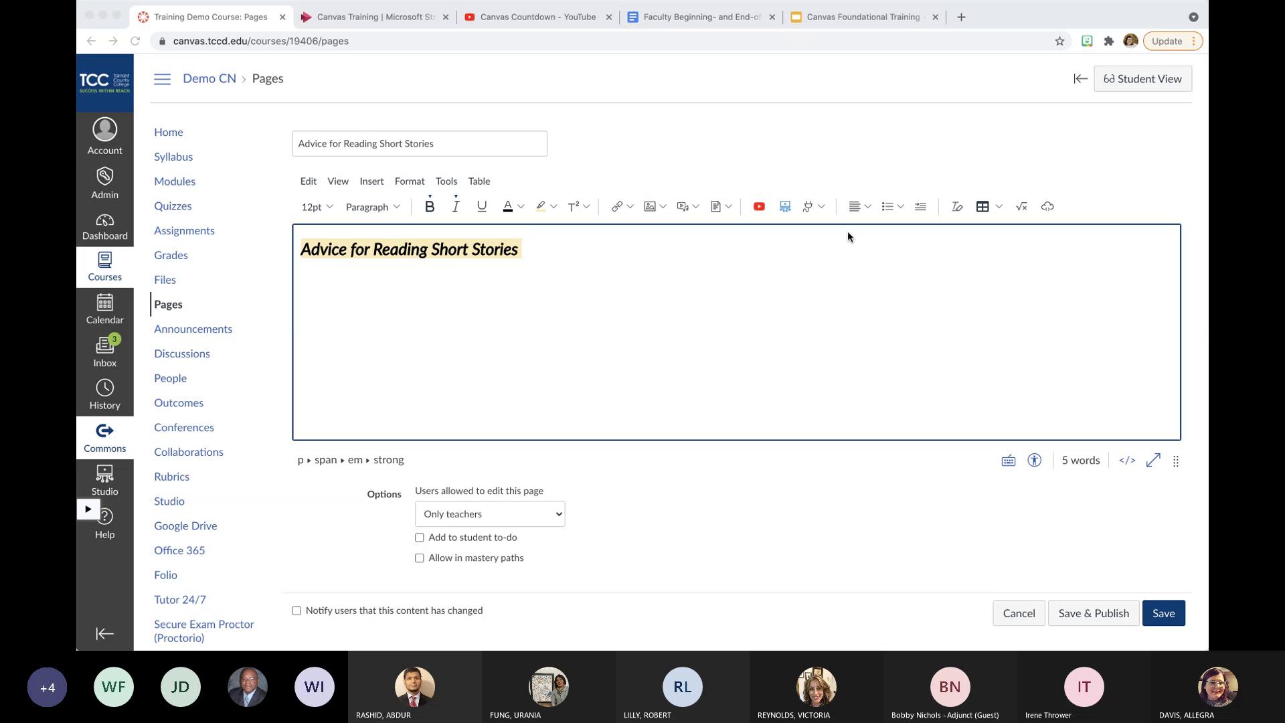
pyautogui.click(980, 288)
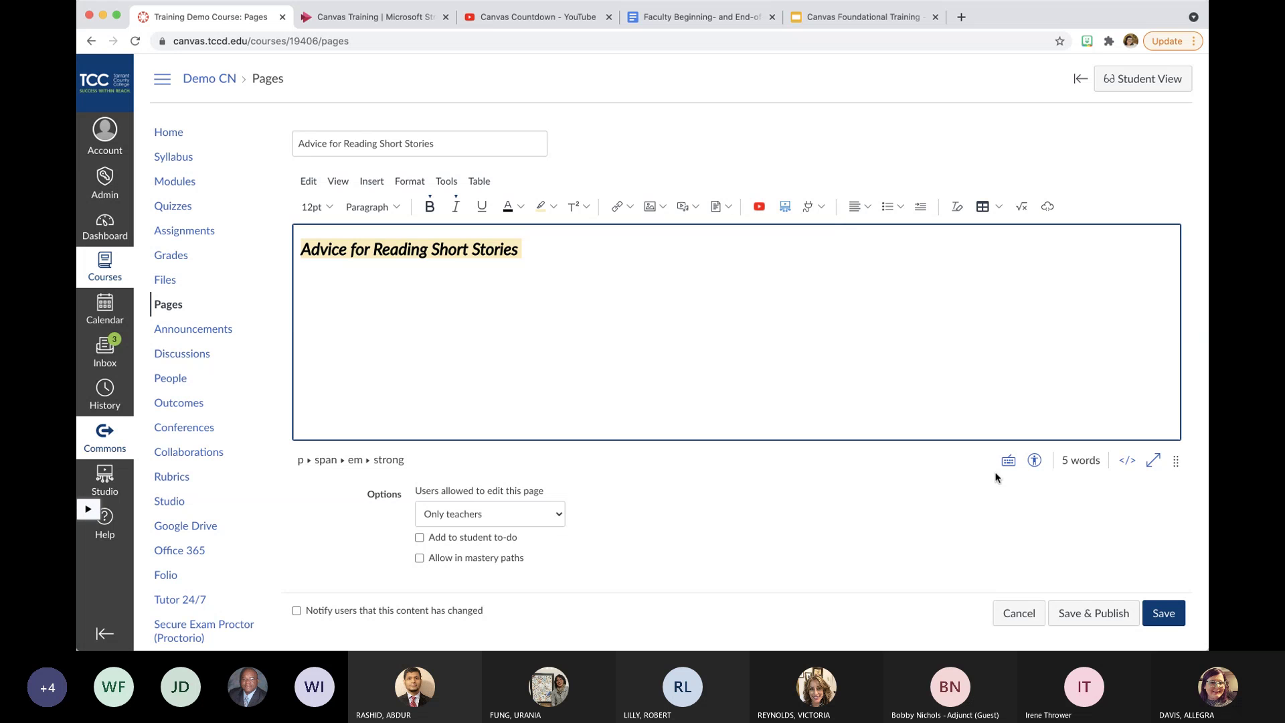
pyautogui.click(1128, 461)
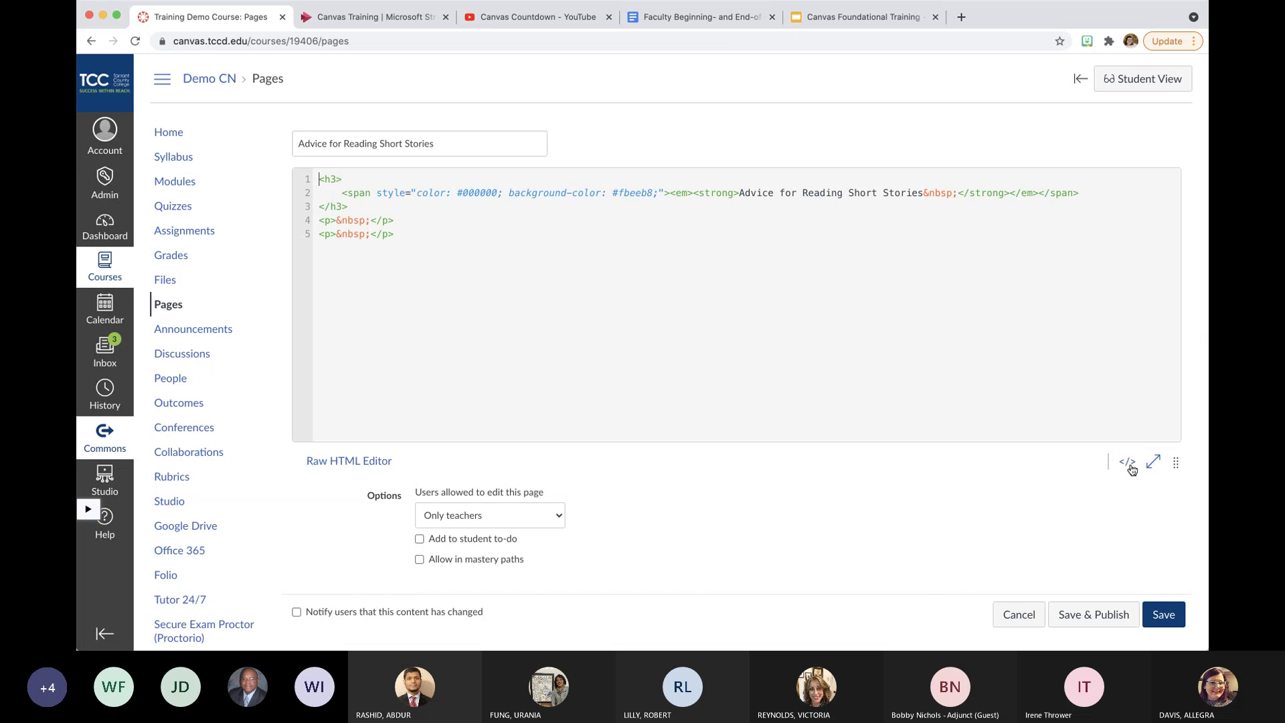
pyautogui.click(1129, 463)
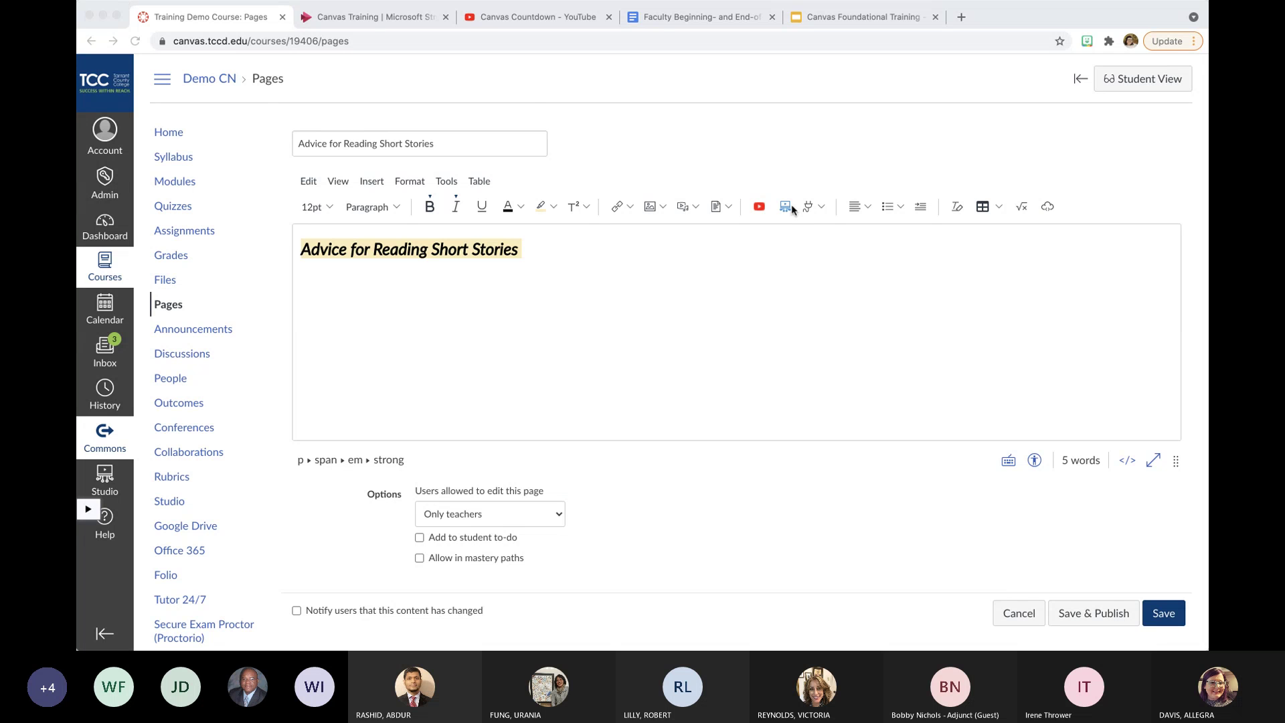
pyautogui.click(1004, 146)
# Type 'Here's the reading list' on the line below the heading
pyautogui.click(376, 315)
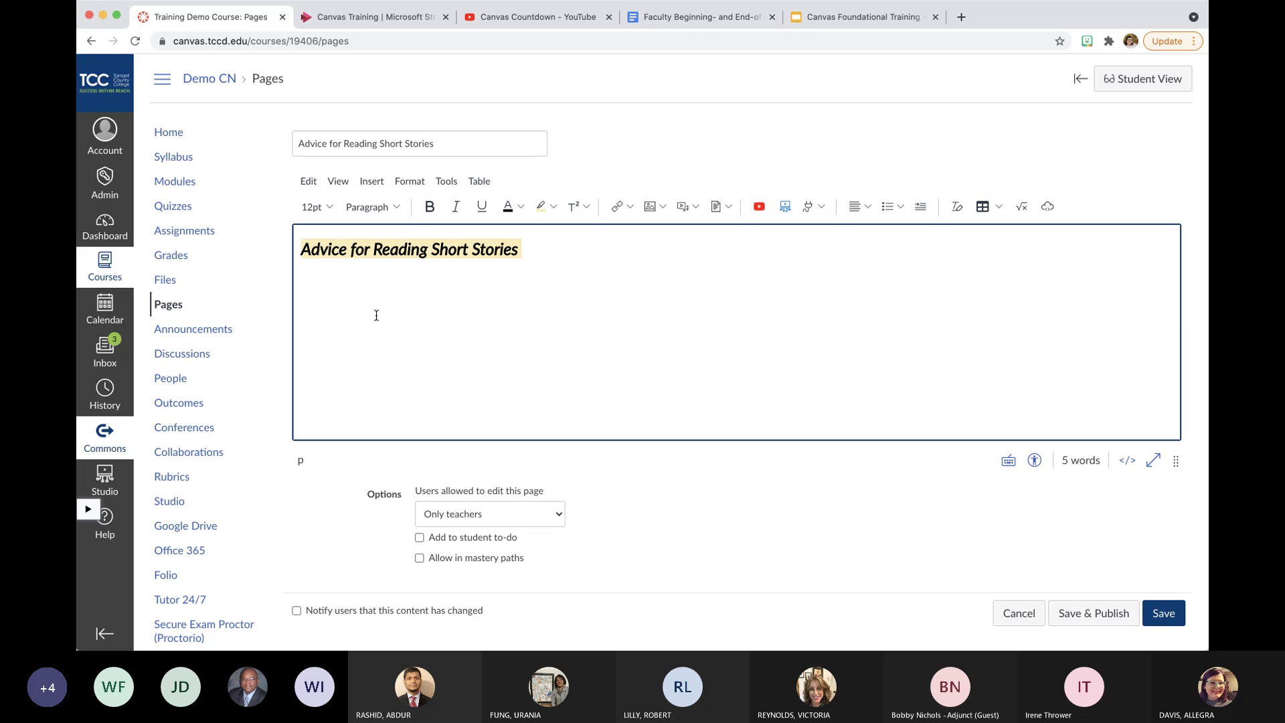
pyautogui.click(337, 268)
pyautogui.click(628, 209)
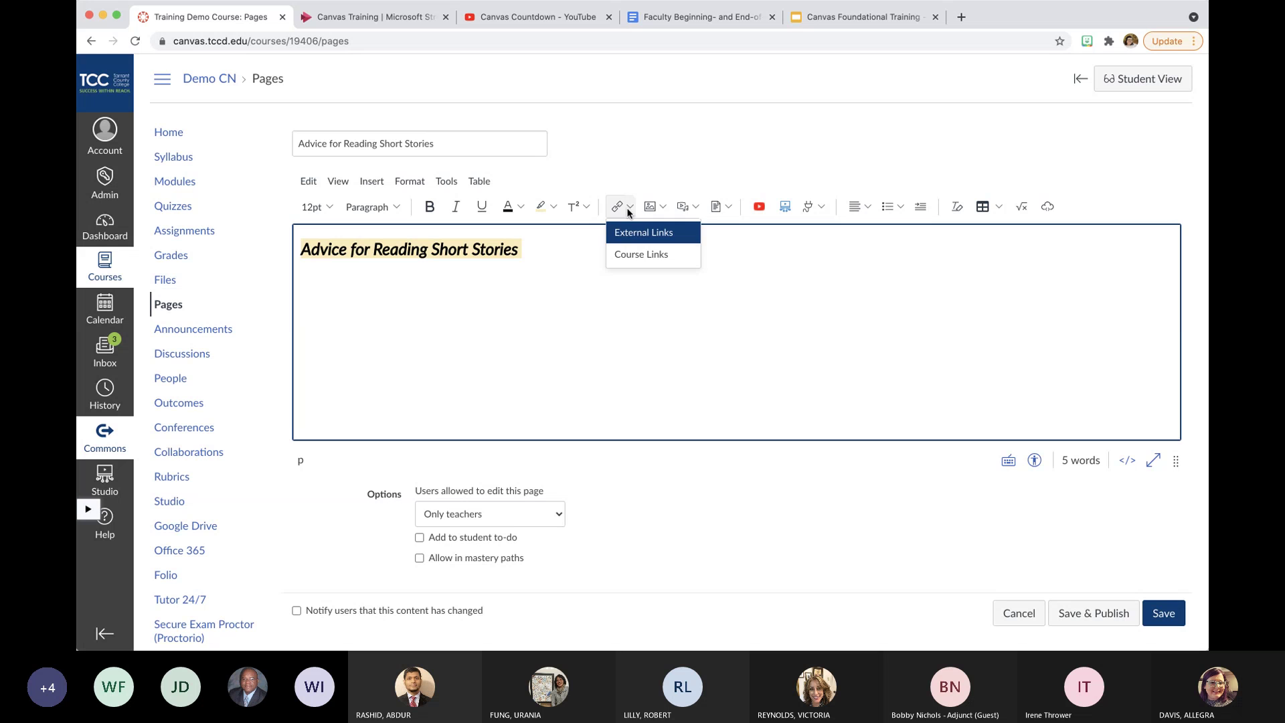
pyautogui.click(628, 209)
pyautogui.click(344, 274)
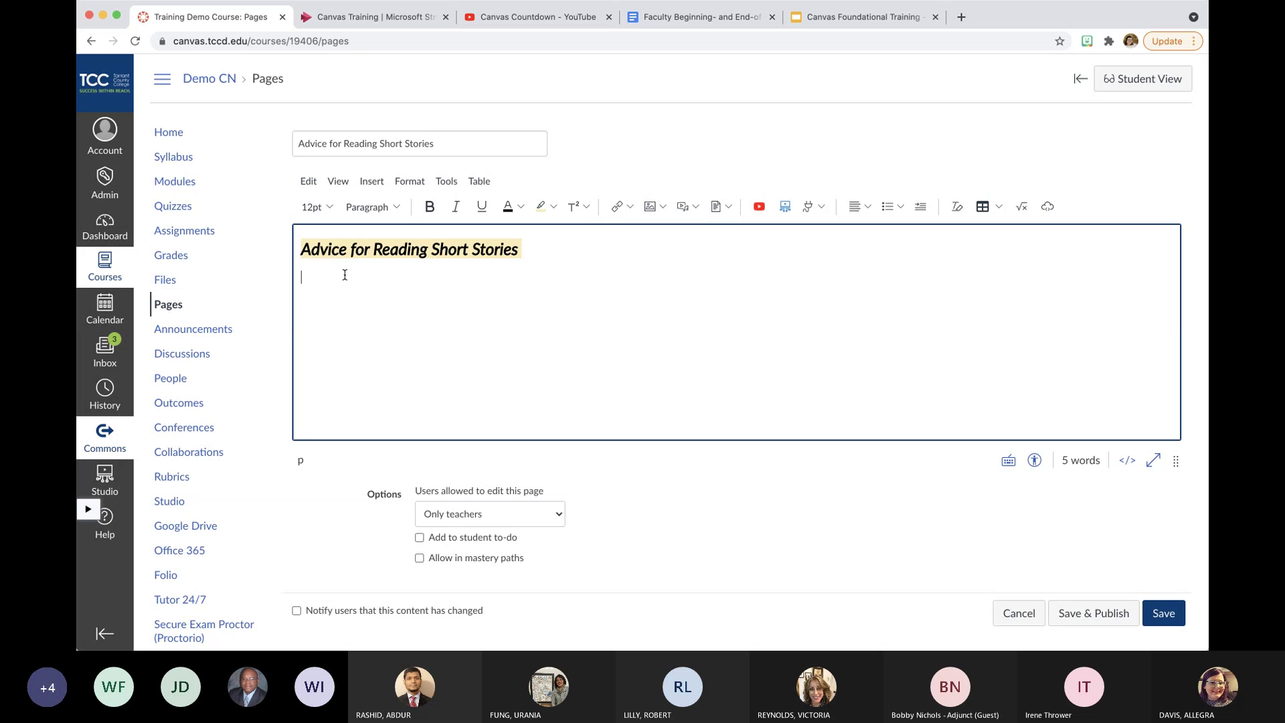
pyautogui.write("Here's the reading list")
pyautogui.press('Return')
# Add the line 'Here's the How to read website' and select 'the reading list' for linking
pyautogui.write('here')
pyautogui.press('BackSpace')
pyautogui.press('BackSpace')
pyautogui.press('BackSpace')
pyautogui.press('BackSpace')
pyautogui.write("Here's the ")
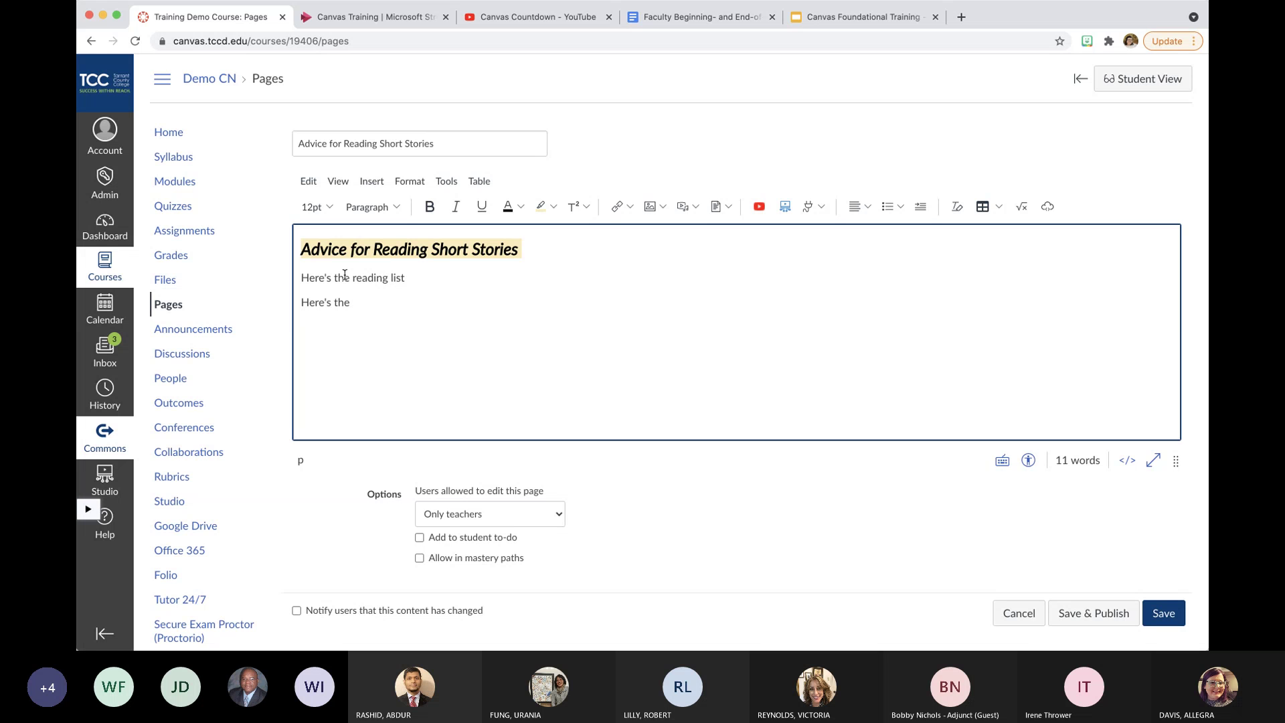
pyautogui.write('How to read website')
pyautogui.moveTo(405, 279); pyautogui.dragTo(334, 280)
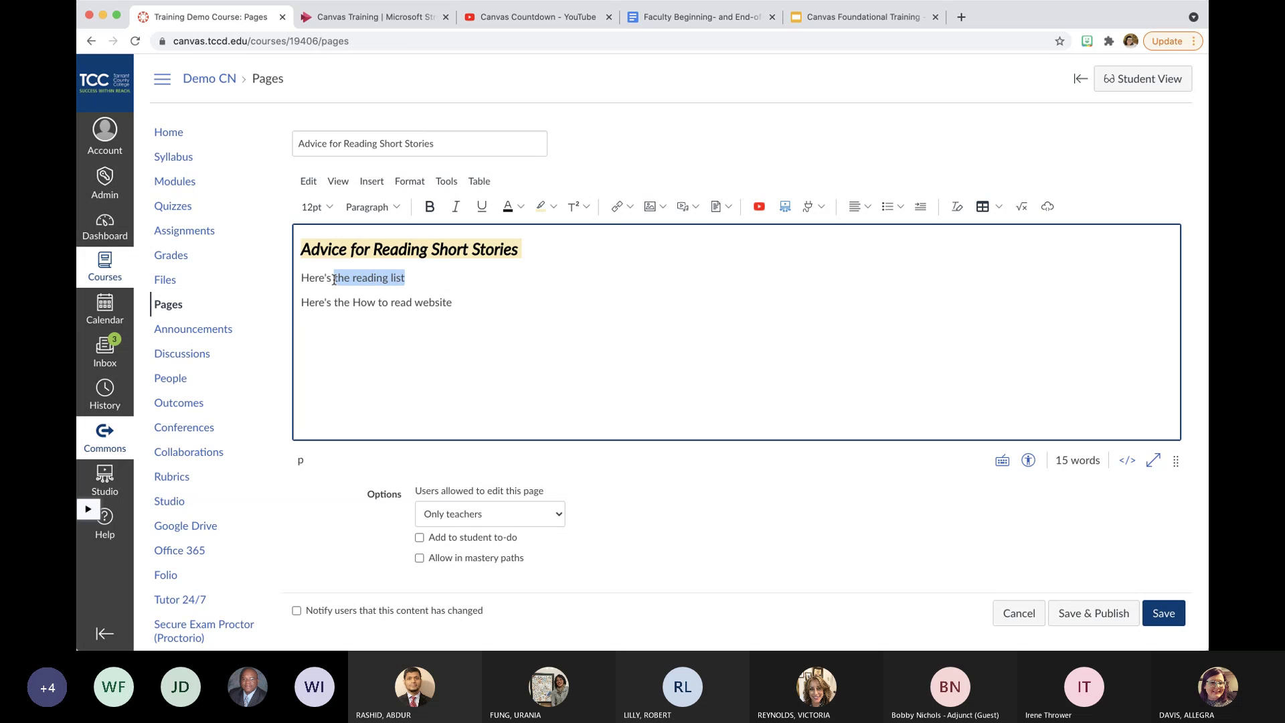
pyautogui.click(631, 208)
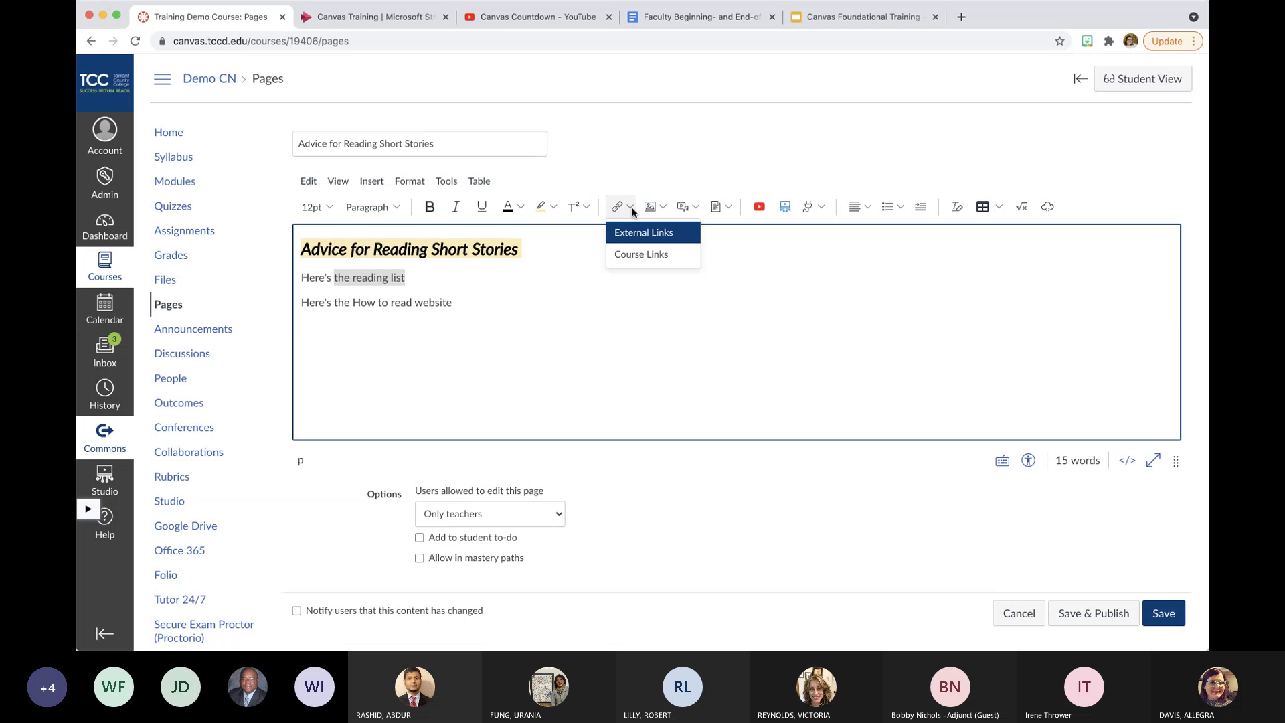
# Browse the course Pages, Assignments and Course Navigation lists in the Links sidebar
pyautogui.click(632, 252)
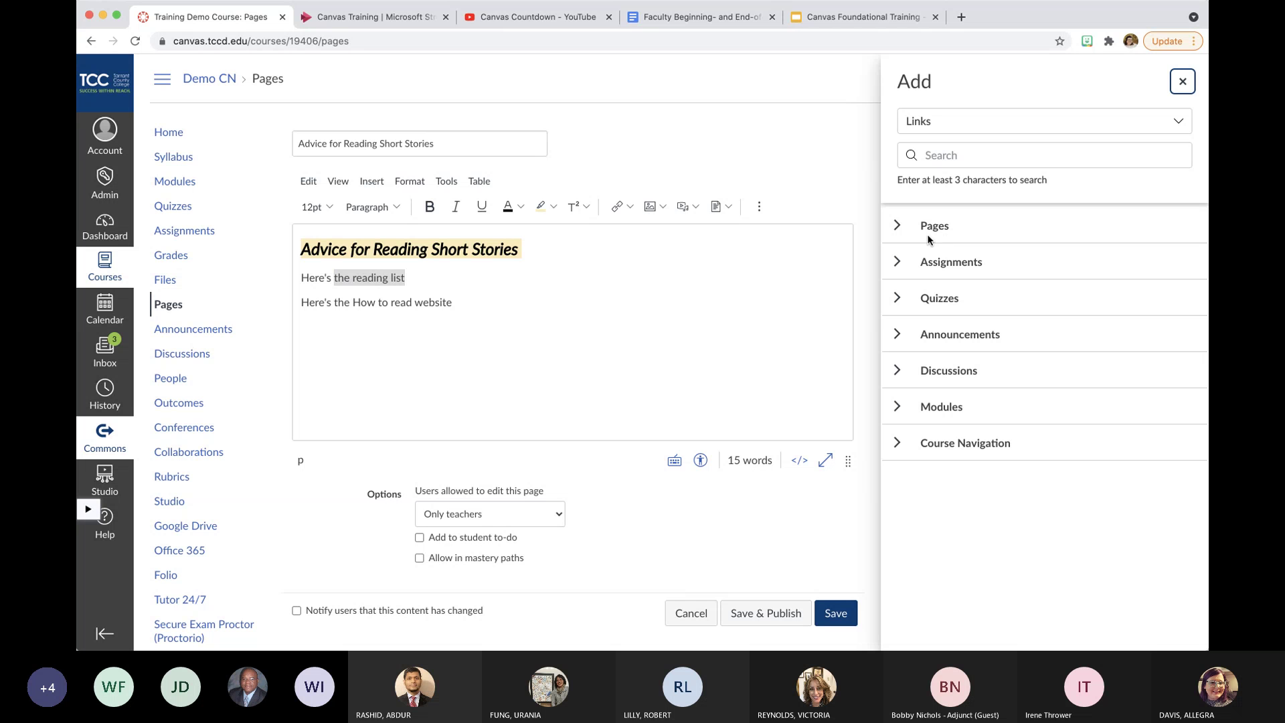
pyautogui.click(900, 227)
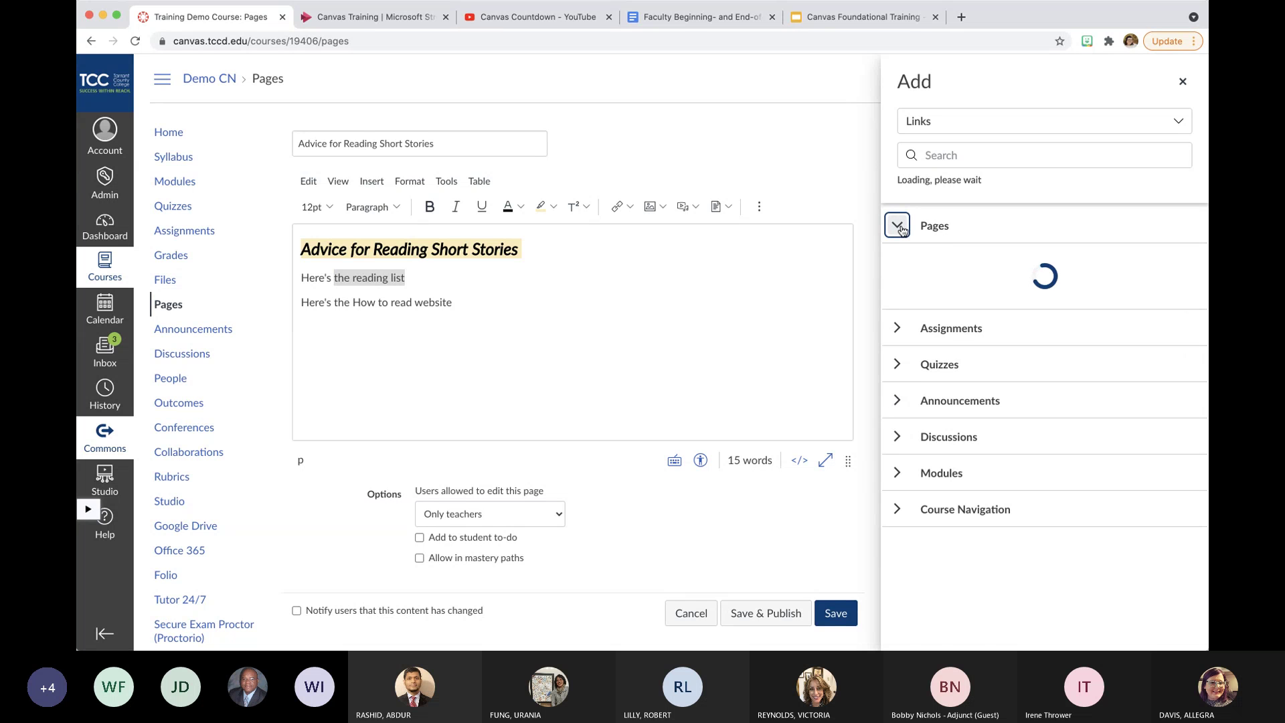
pyautogui.scroll(-5, 937, 393)
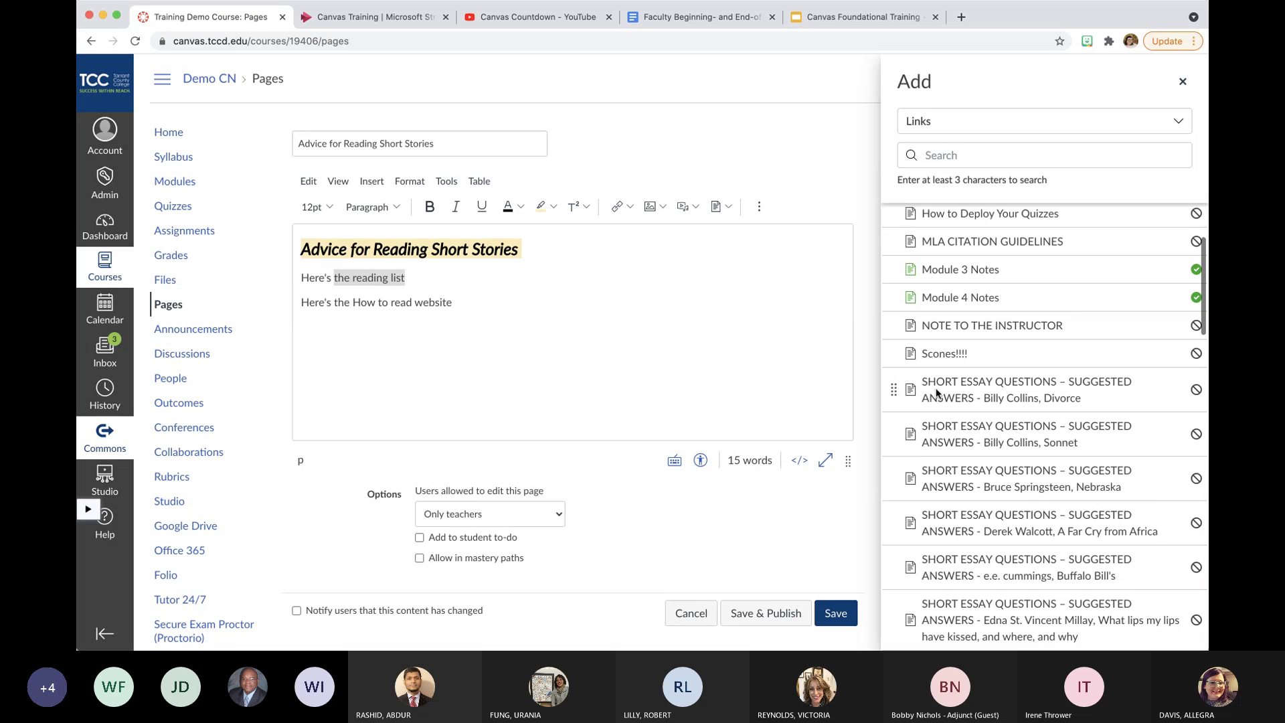
pyautogui.scroll(-3, 938, 385)
pyautogui.scroll(4, 964, 288)
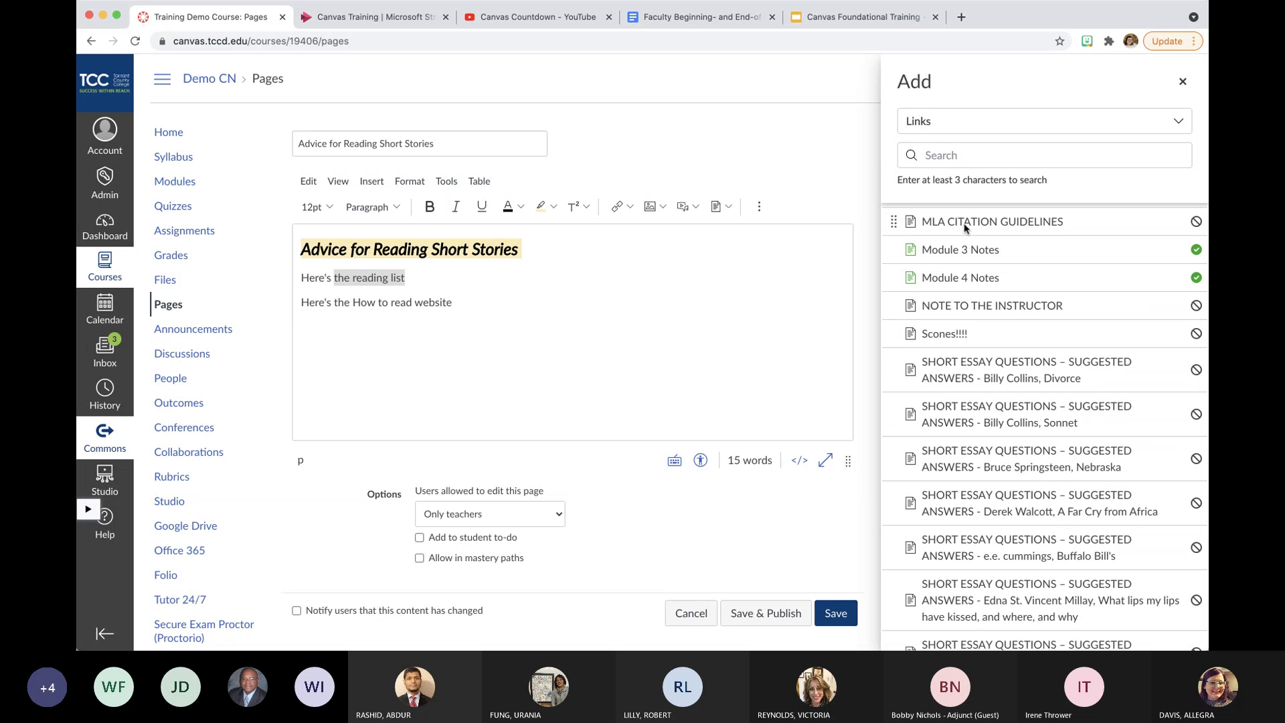
pyautogui.scroll(-10, 938, 255)
pyautogui.scroll(-10, 897, 285)
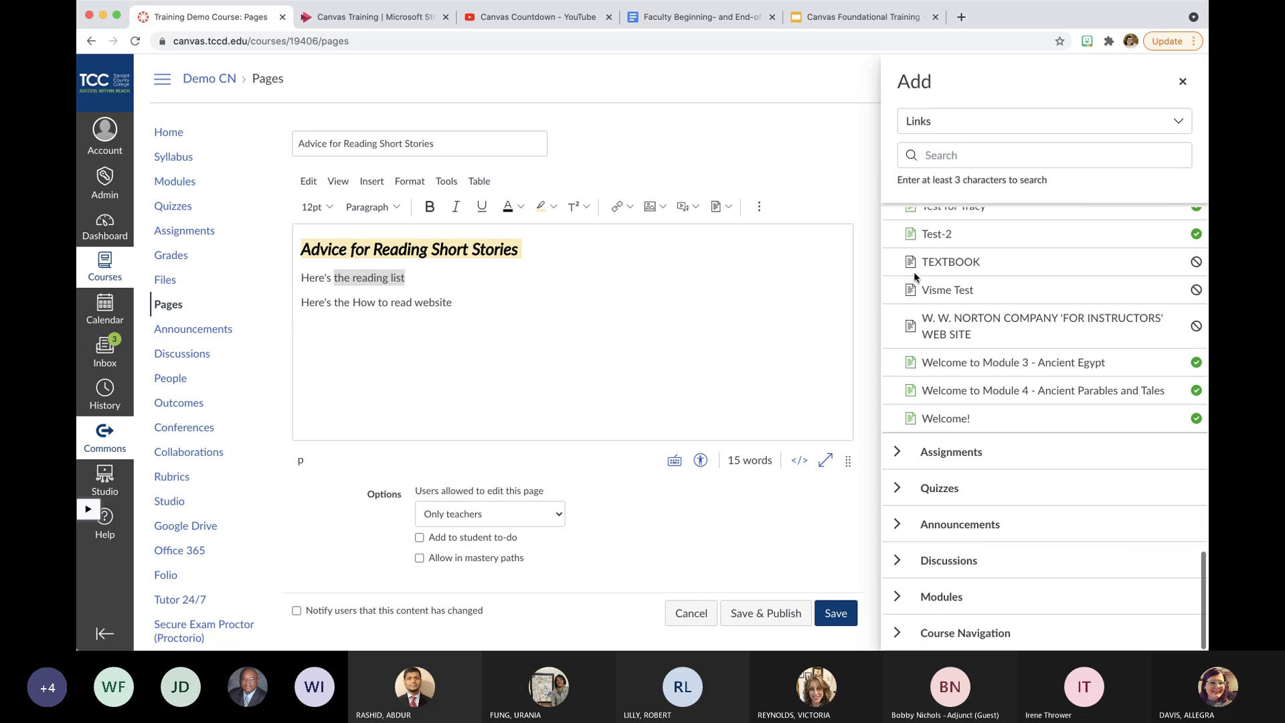
pyautogui.click(897, 460)
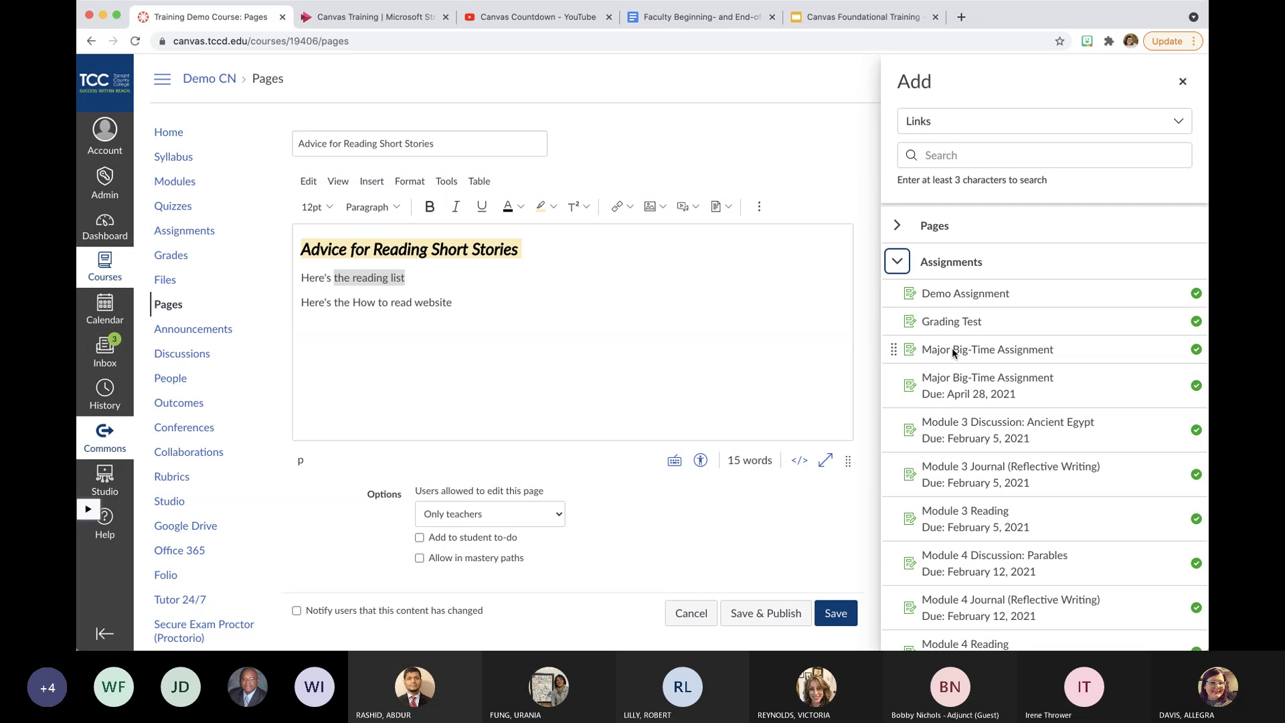
pyautogui.scroll(-6, 954, 350)
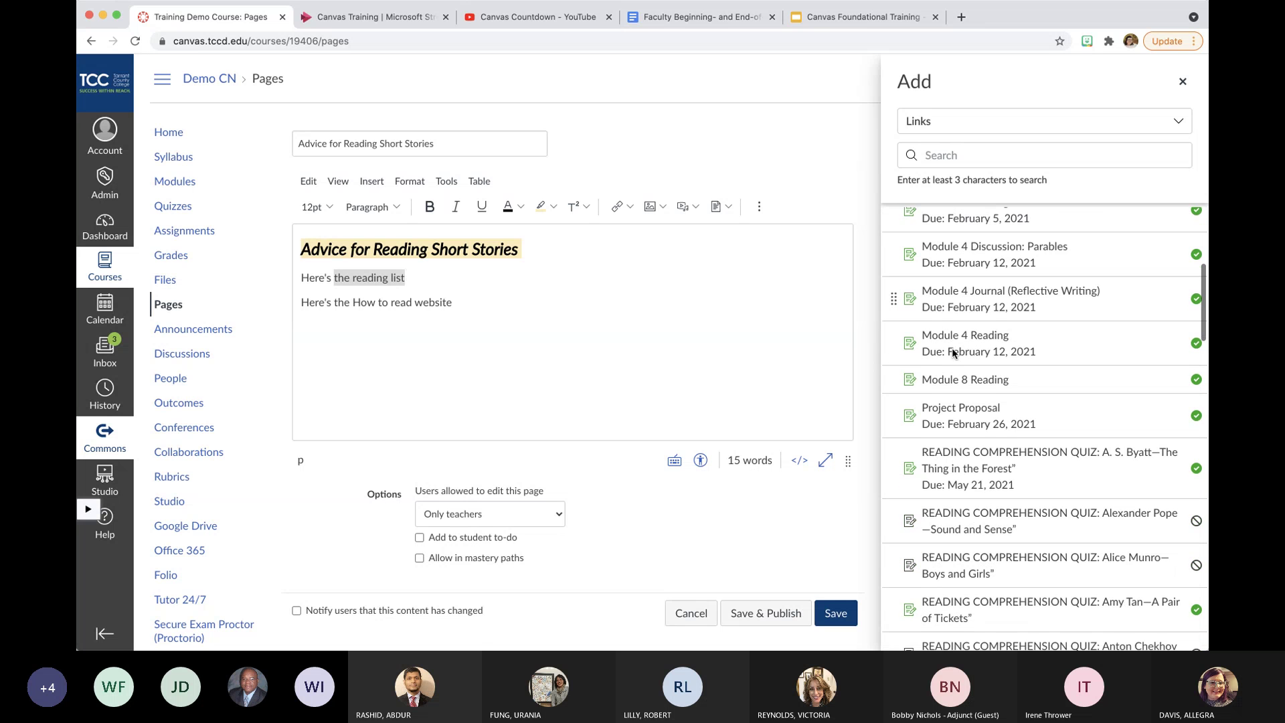
pyautogui.scroll(-10, 952, 348)
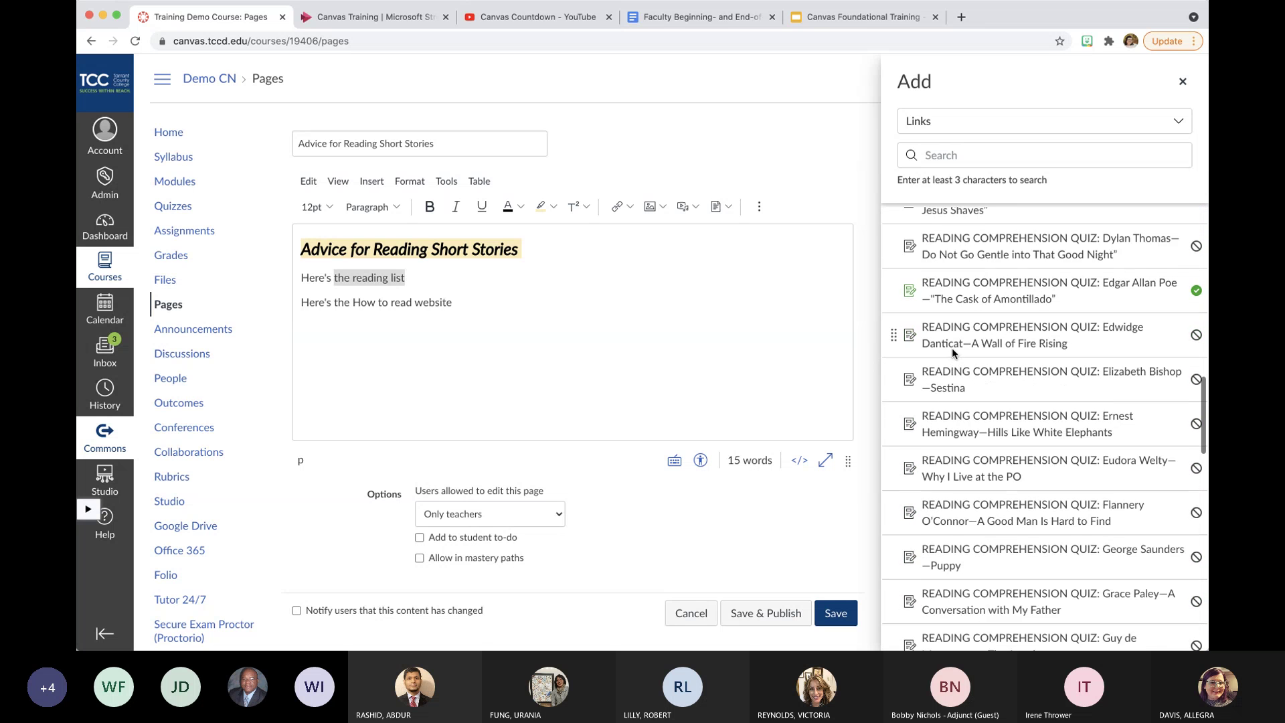
pyautogui.scroll(-10, 952, 348)
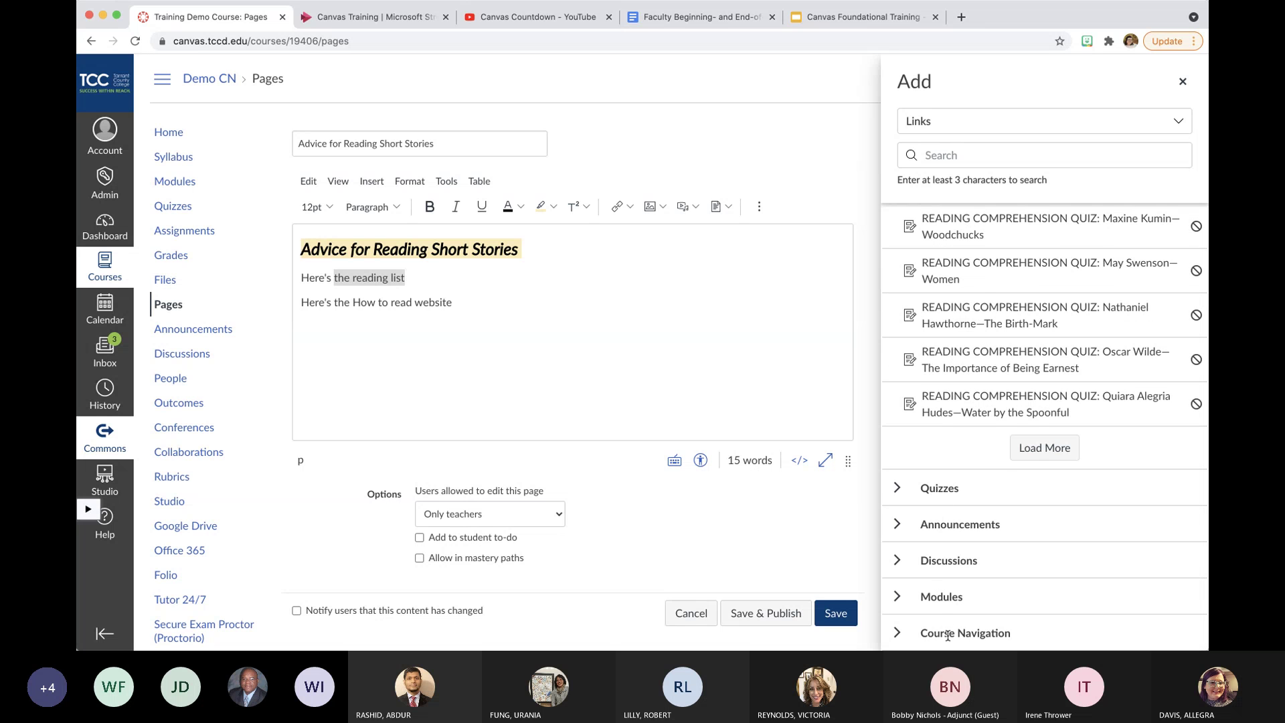
pyautogui.click(898, 633)
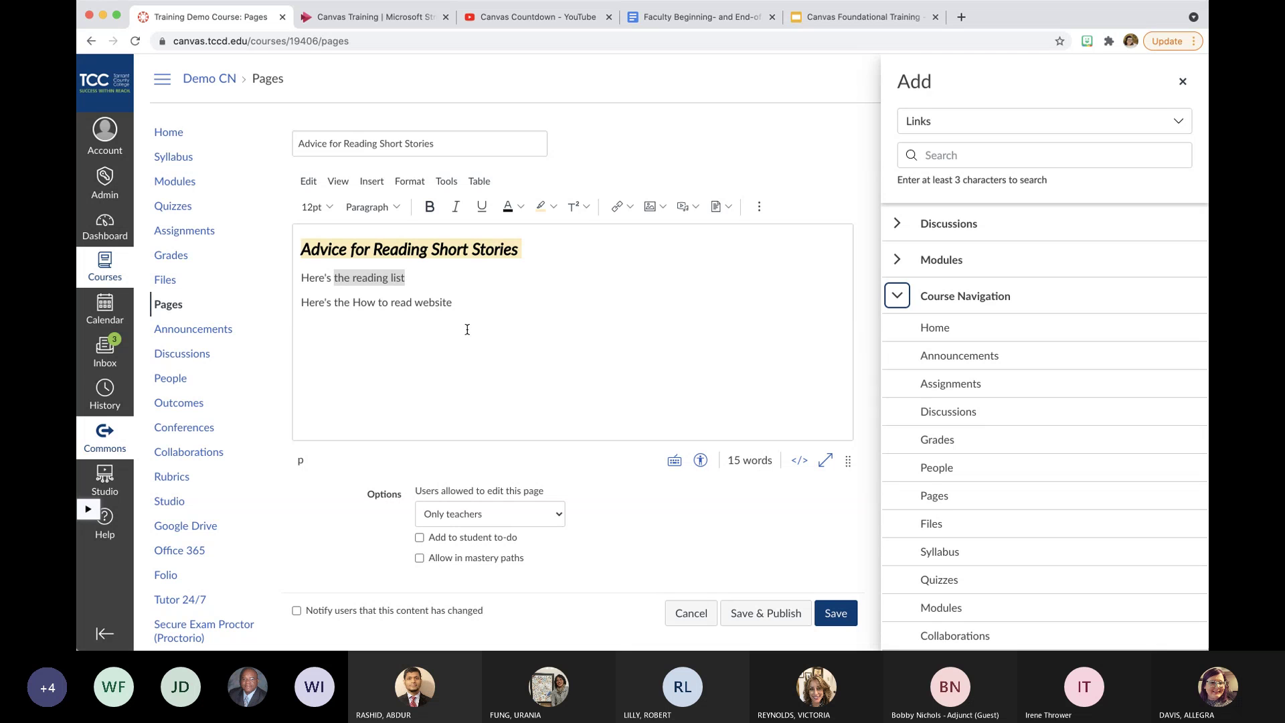
# Insert the Assignment Title page link, delete it again, and close the links panel
pyautogui.click(402, 326)
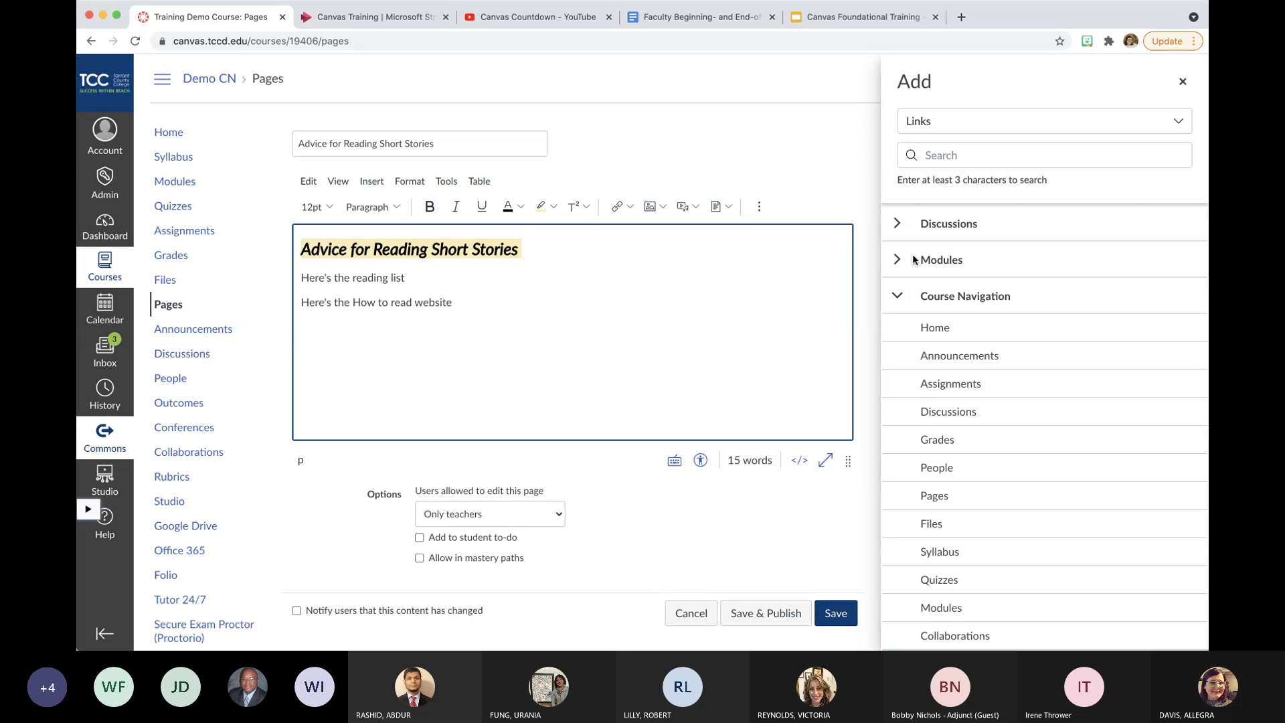
pyautogui.scroll(3, 914, 260)
pyautogui.click(899, 227)
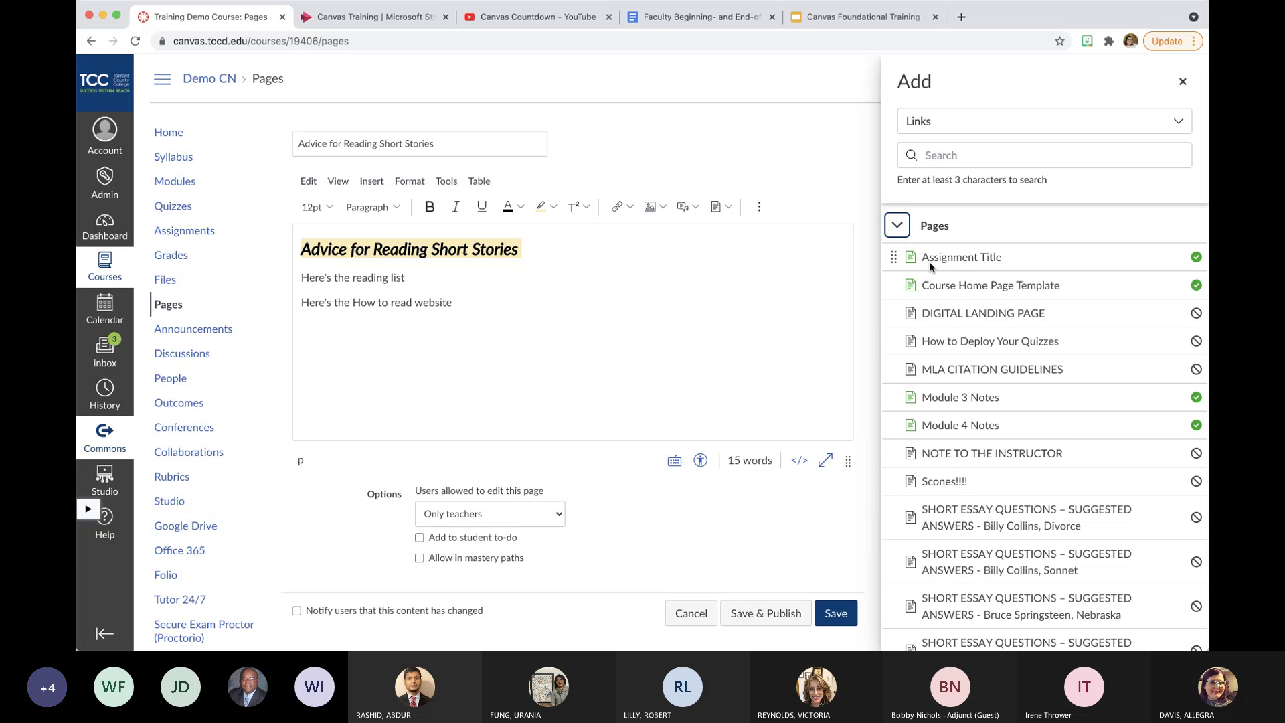
pyautogui.click(946, 264)
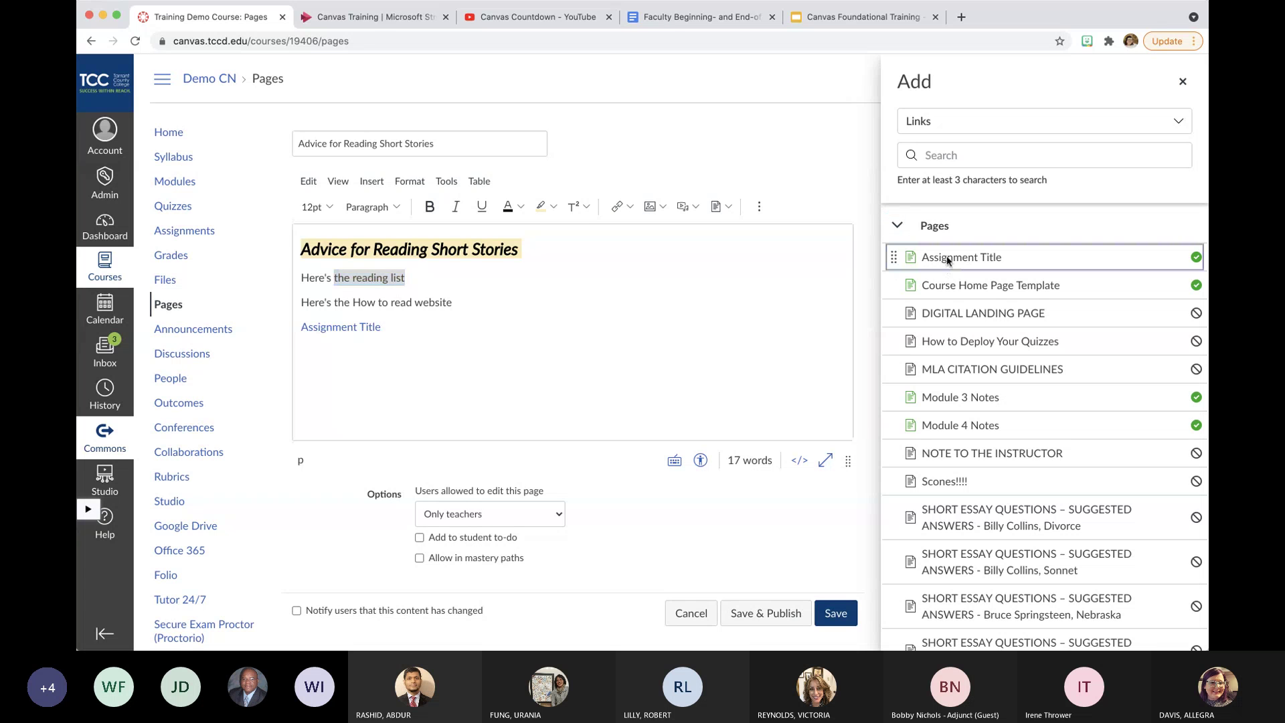
pyautogui.moveTo(386, 328); pyautogui.dragTo(301, 328)
pyautogui.press('BackSpace')
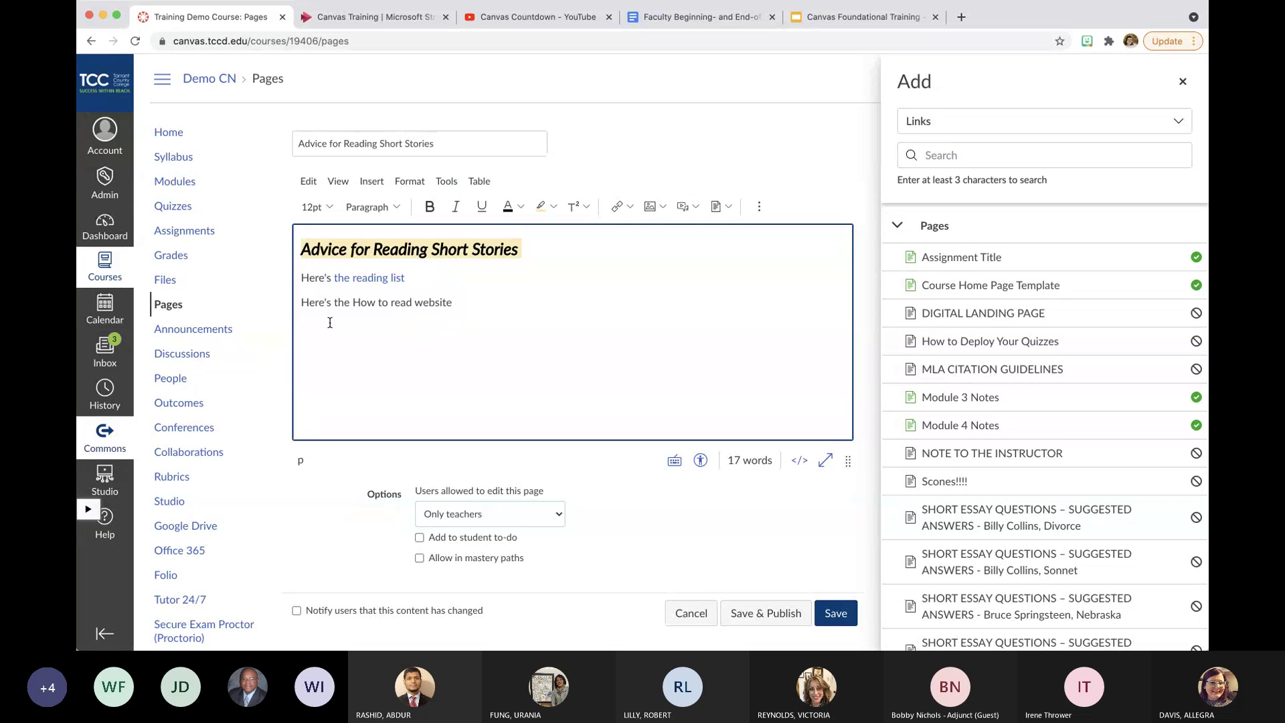
pyautogui.click(1184, 81)
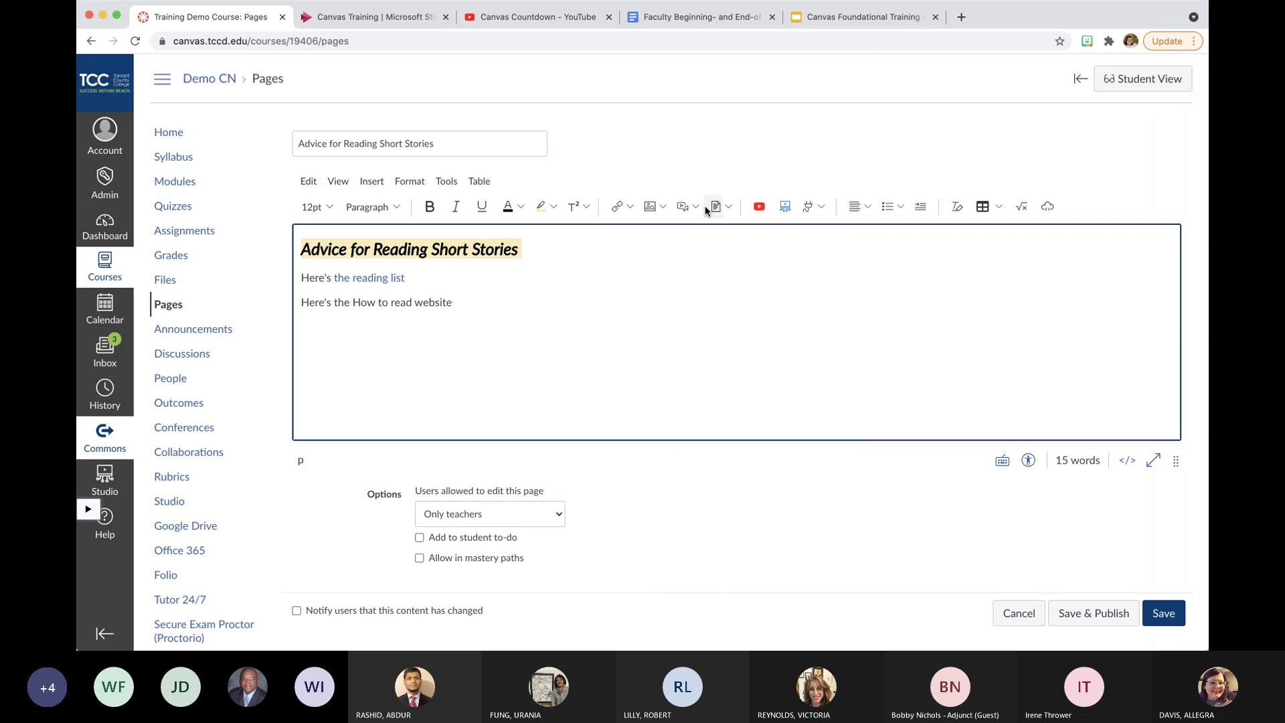
pyautogui.moveTo(453, 303); pyautogui.dragTo(353, 304)
pyautogui.click(630, 207)
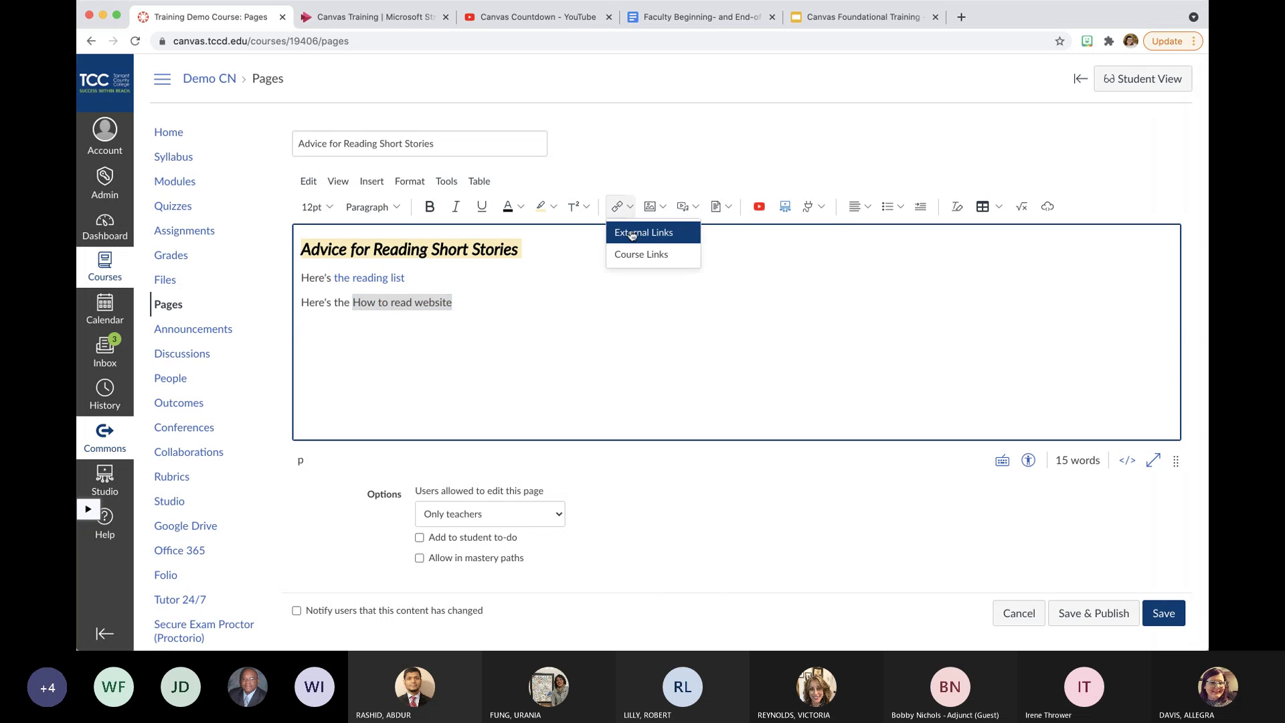
pyautogui.click(638, 232)
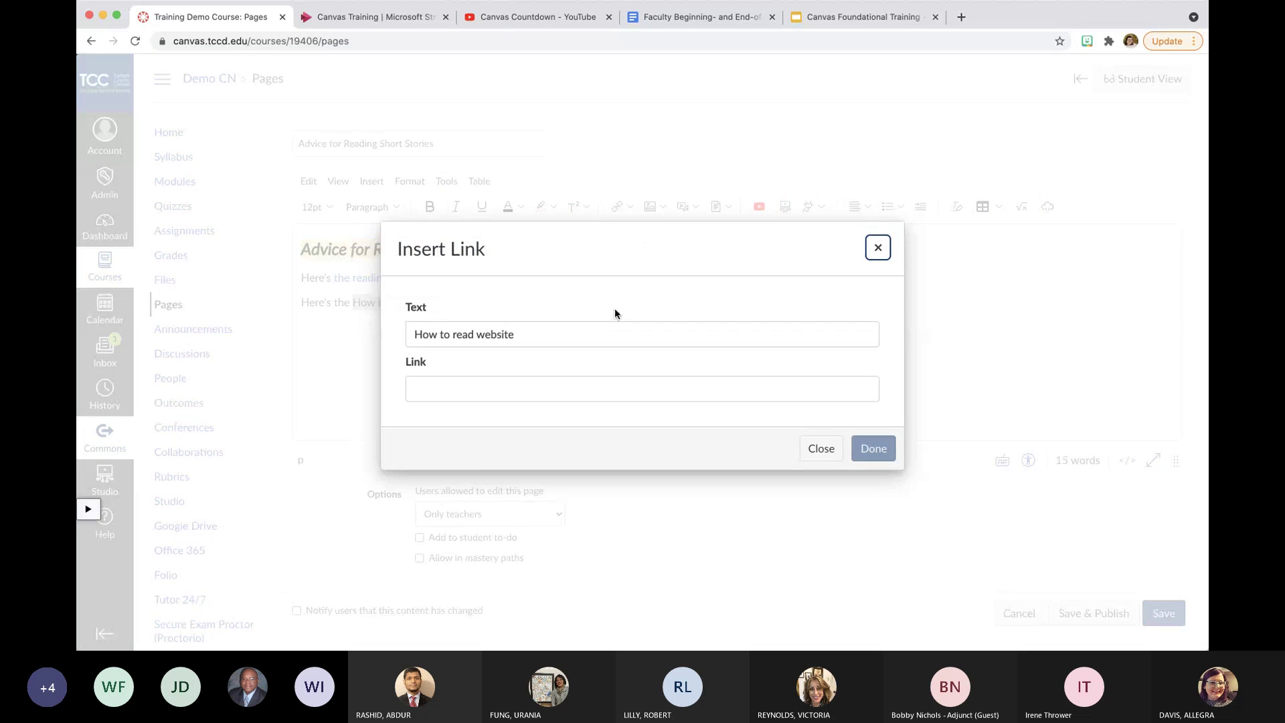
pyautogui.click(574, 389)
pyautogui.write('ww')
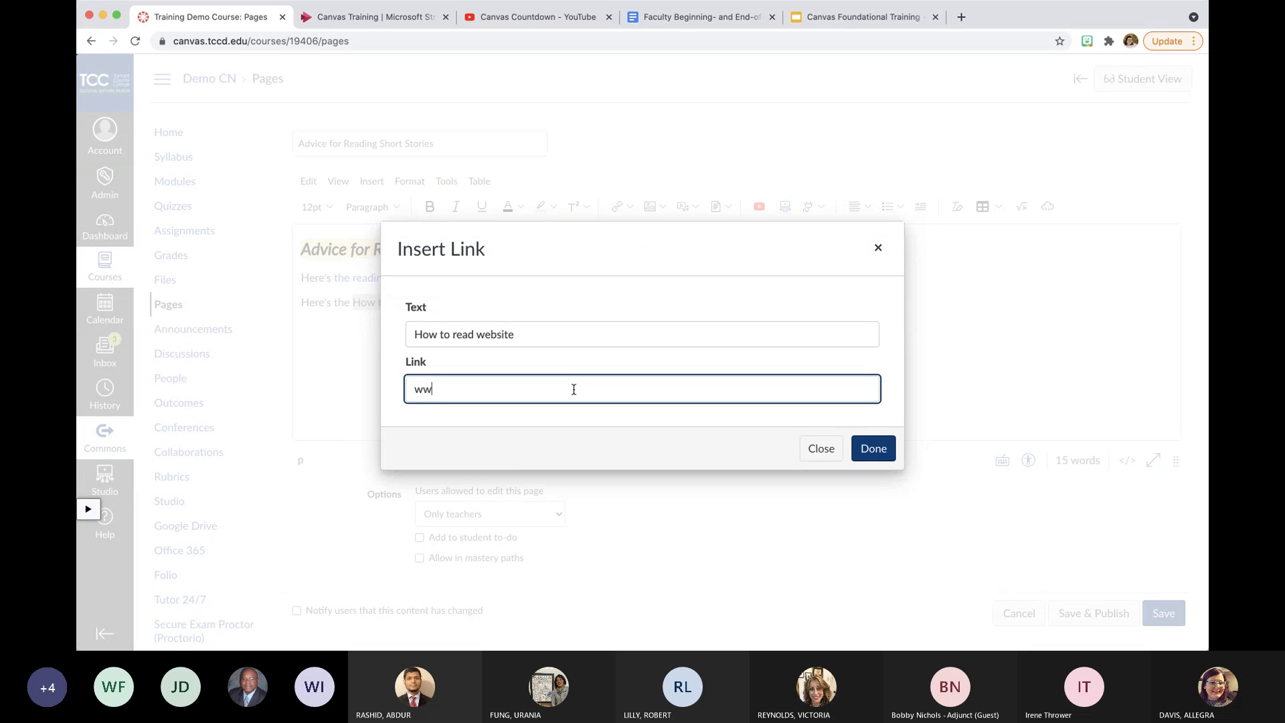
pyautogui.write('w.google.com')
pyautogui.click(874, 448)
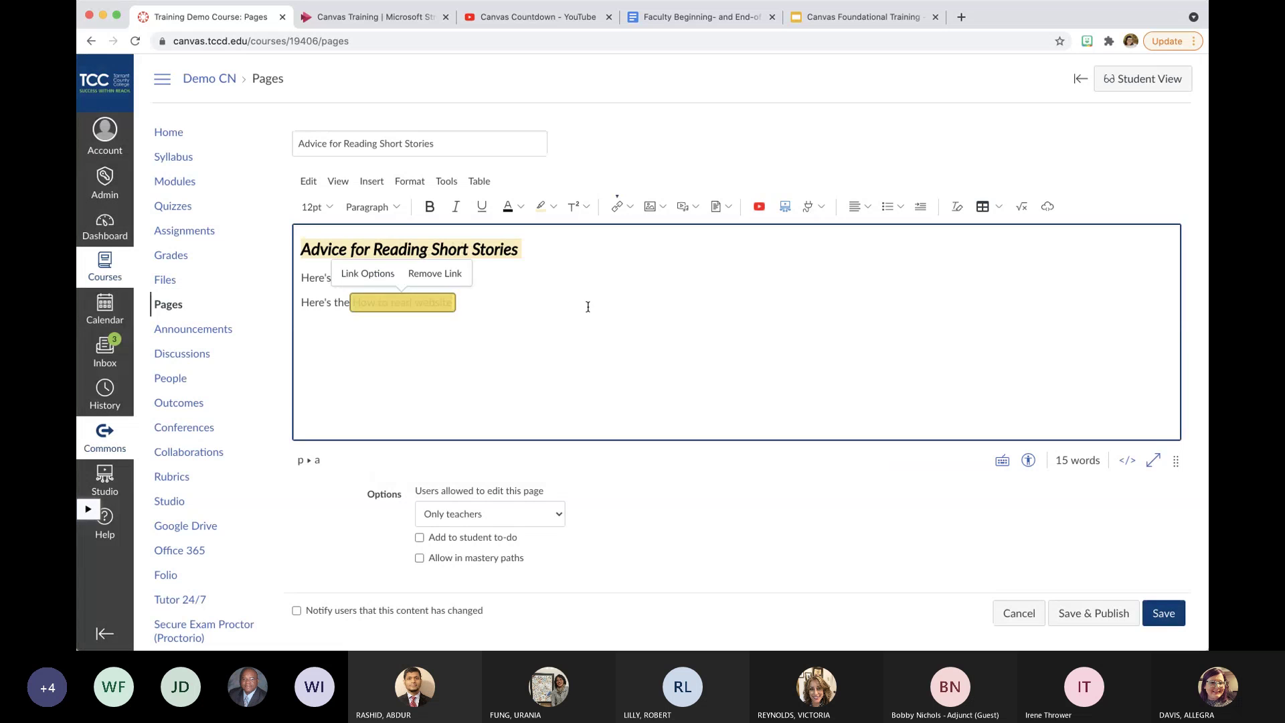
pyautogui.click(480, 315)
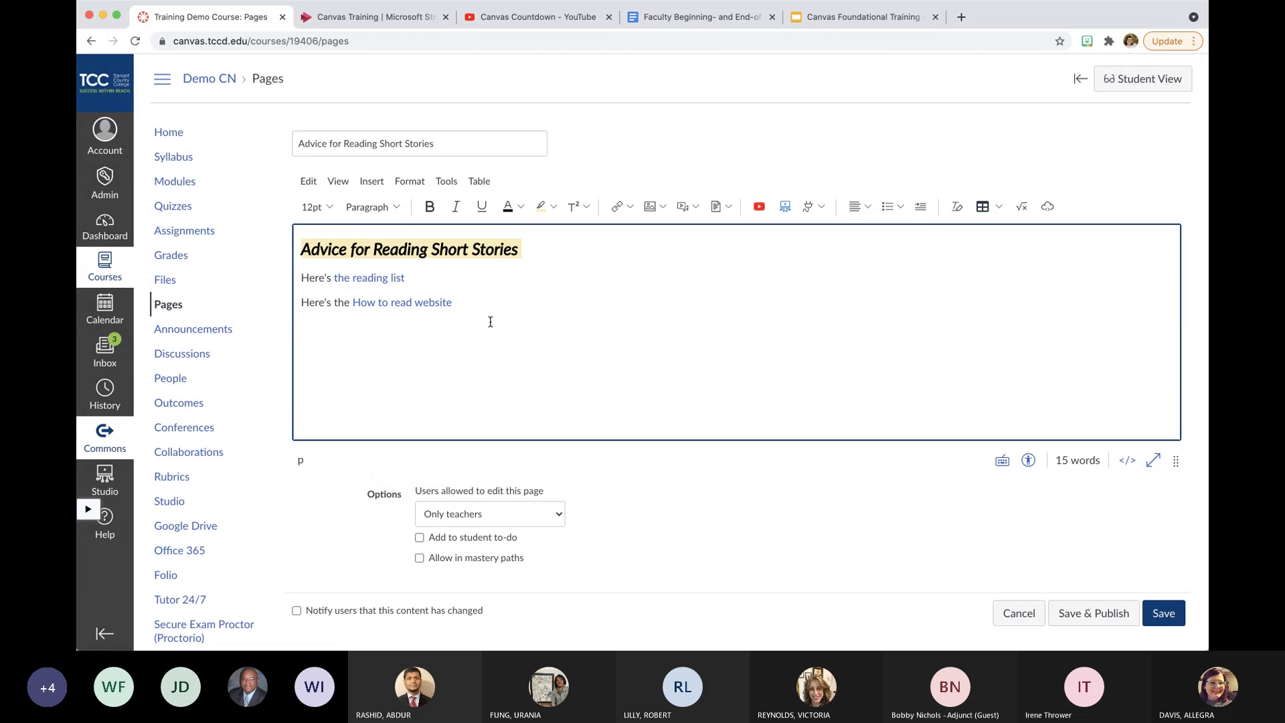
pyautogui.click(660, 211)
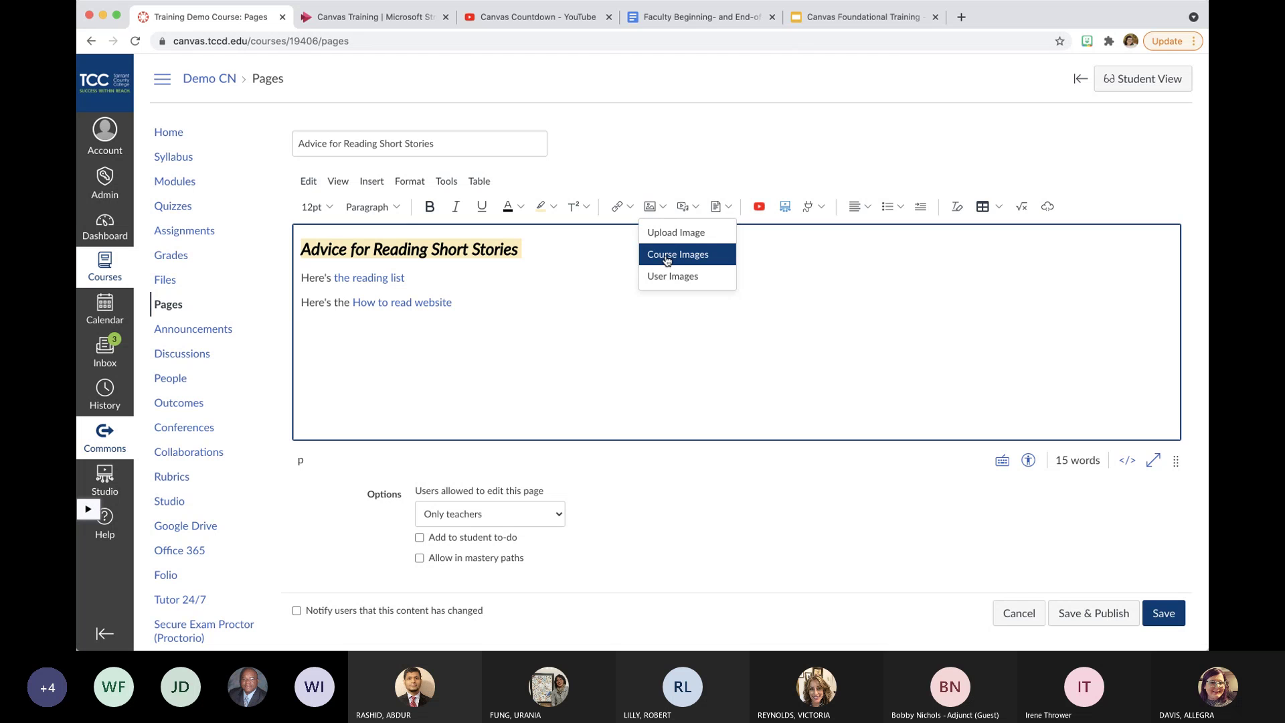
# Insert the checklist picture from Course Images below the links and shrink it to a small thumbnail
pyautogui.click(666, 260)
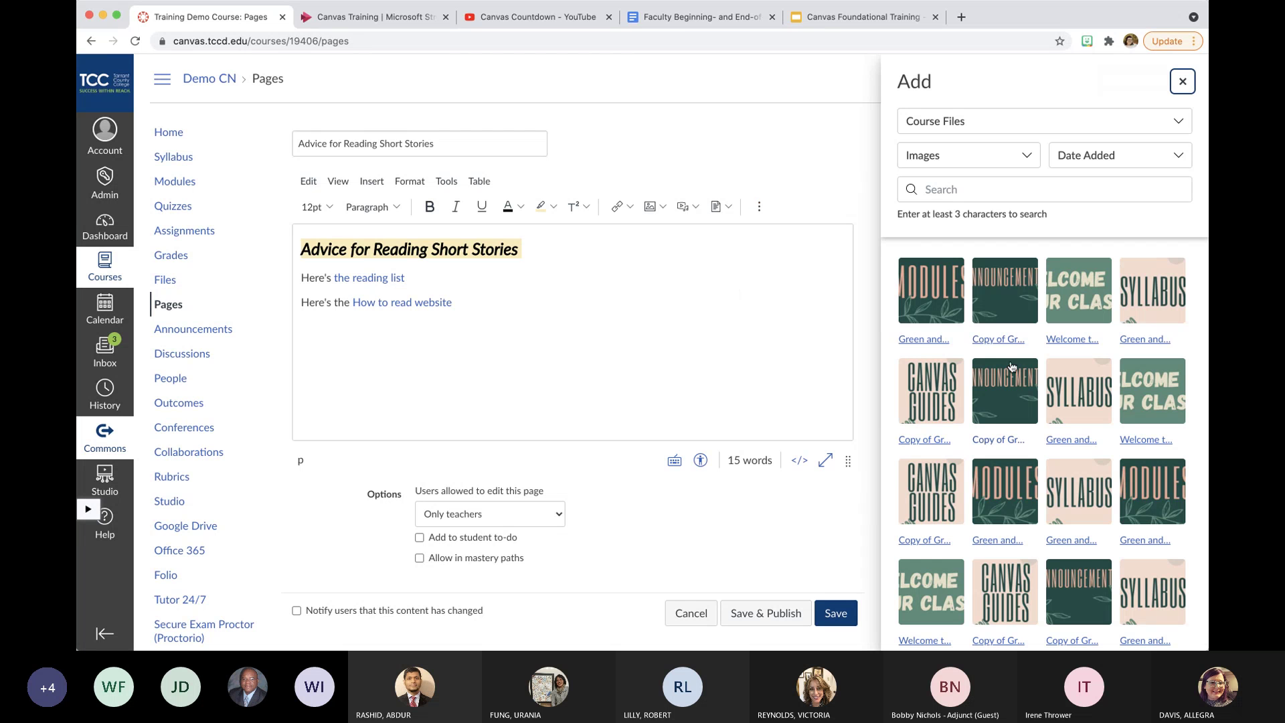
pyautogui.scroll(-3, 1035, 474)
pyautogui.scroll(-3, 1035, 474)
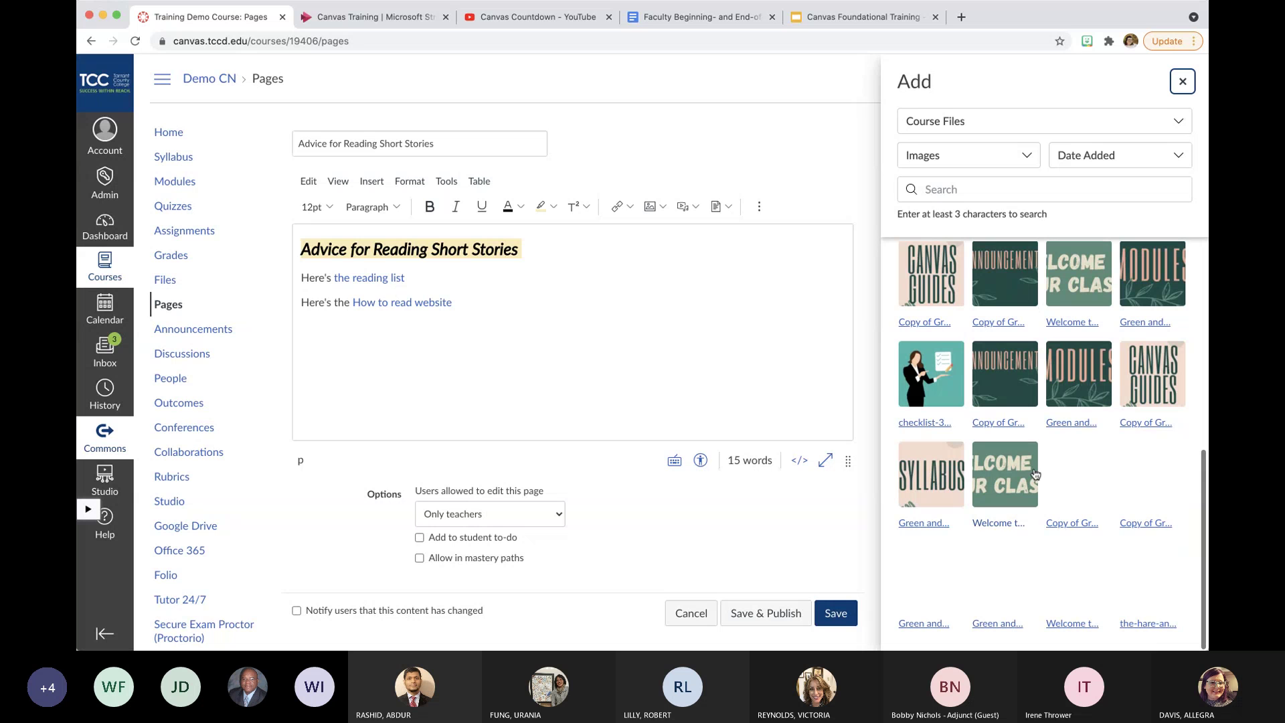
pyautogui.click(935, 390)
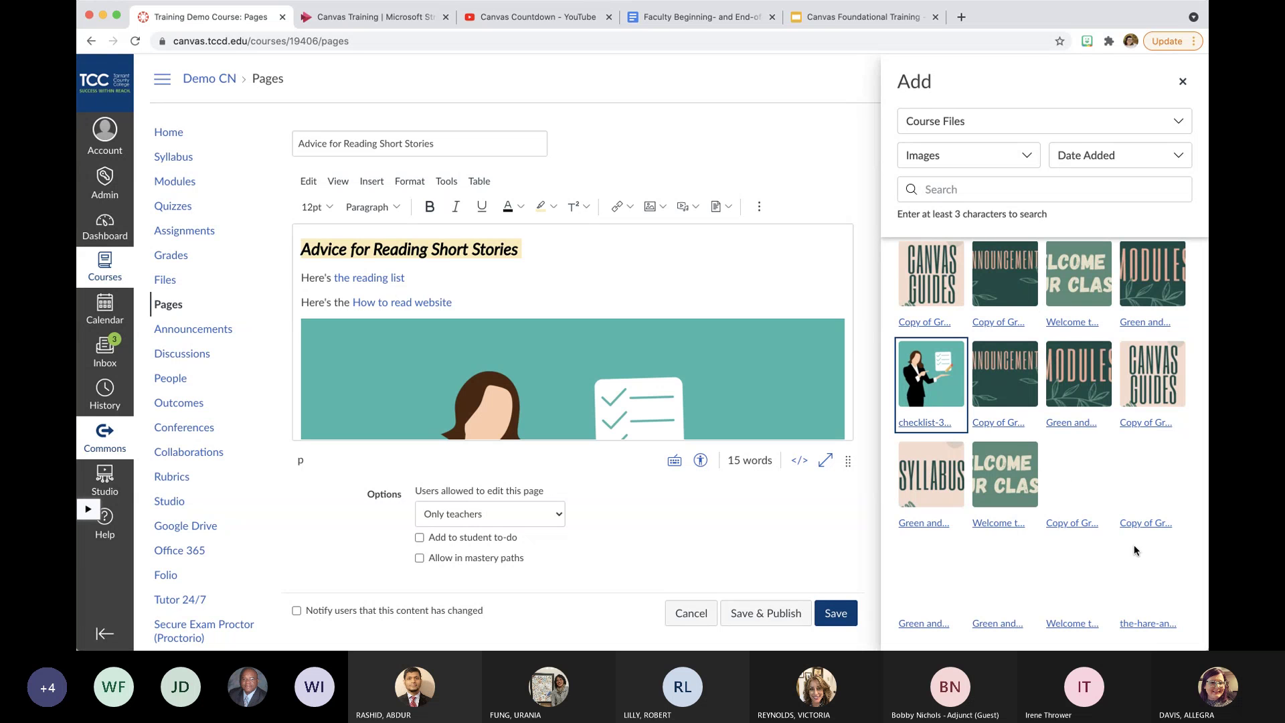
pyautogui.click(770, 341)
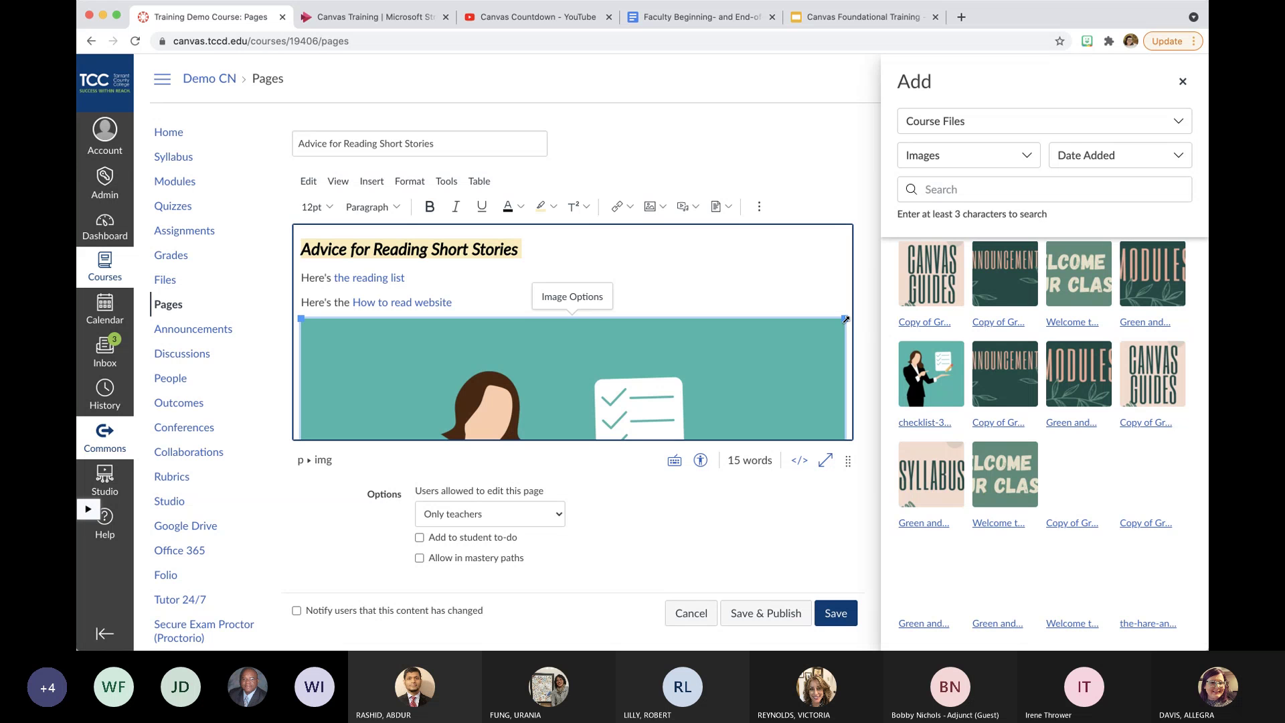
pyautogui.moveTo(805, 353); pyautogui.dragTo(414, 376)
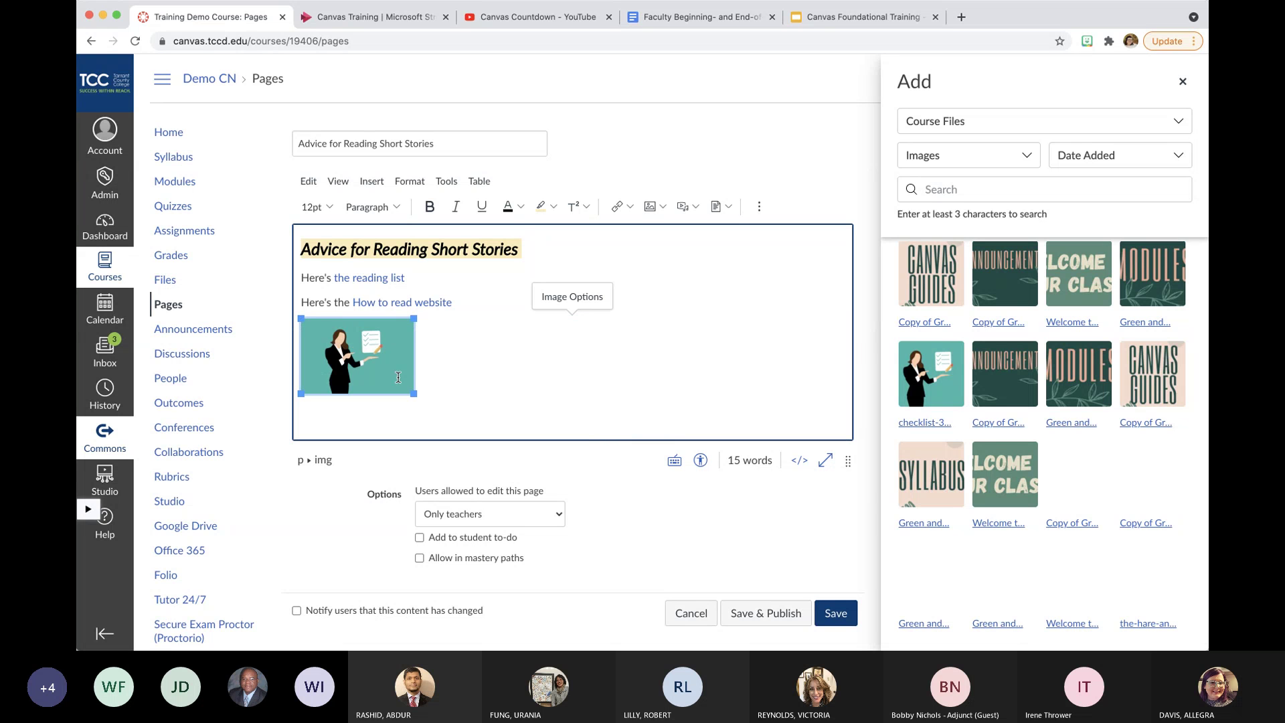
pyautogui.click(480, 386)
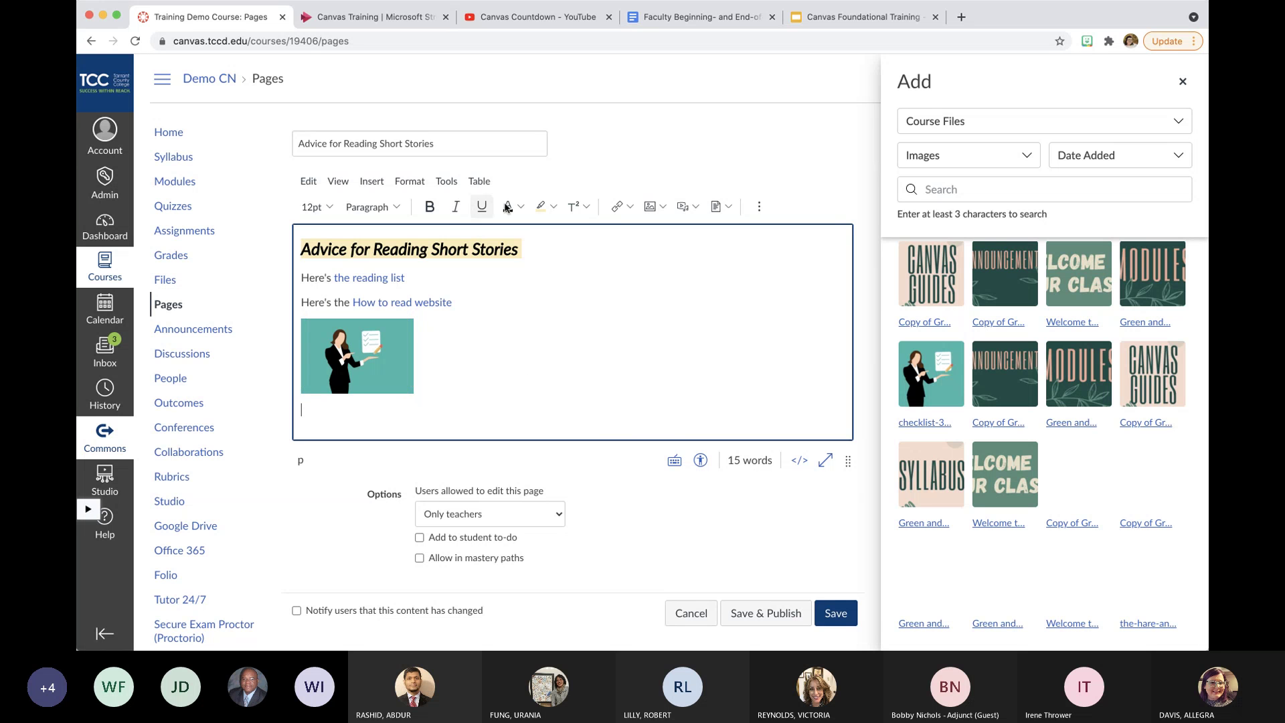
pyautogui.click(662, 207)
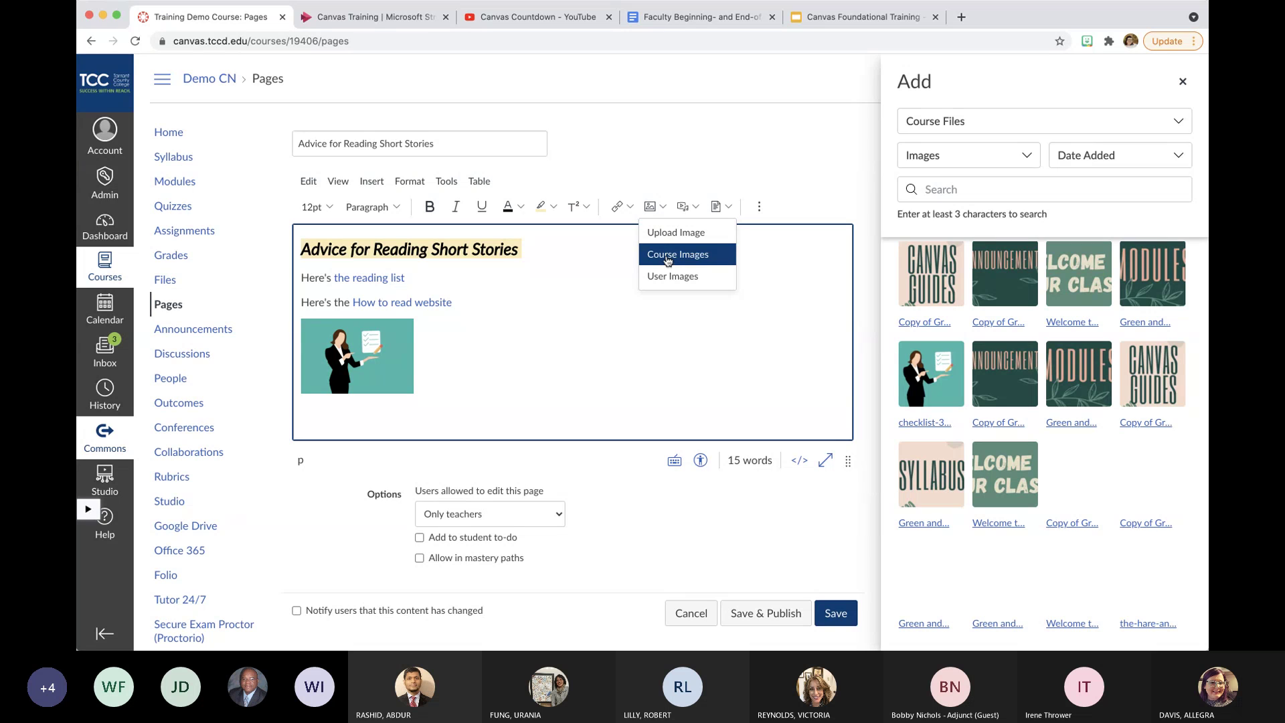
pyautogui.click(663, 237)
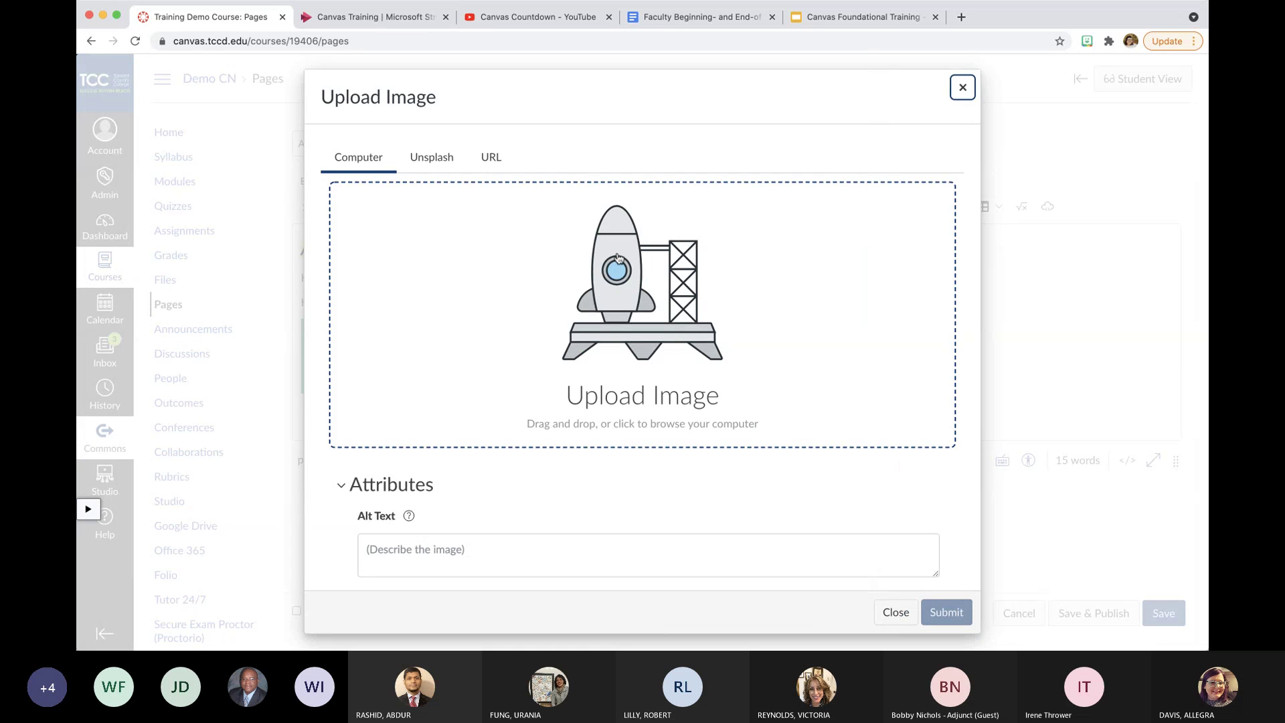
# Search Unsplash for 'Shakespeare' and insert the bust photo below the checklist picture
pyautogui.click(437, 167)
pyautogui.click(451, 245)
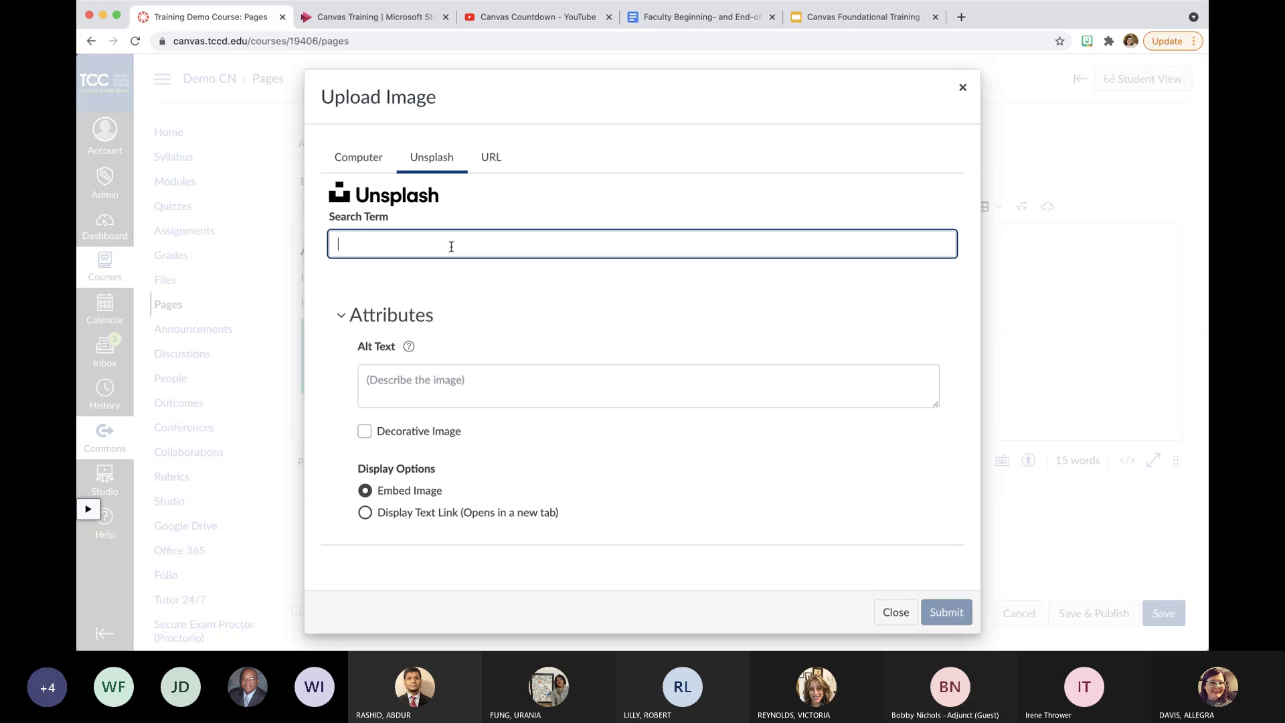
pyautogui.write('Shakespeare')
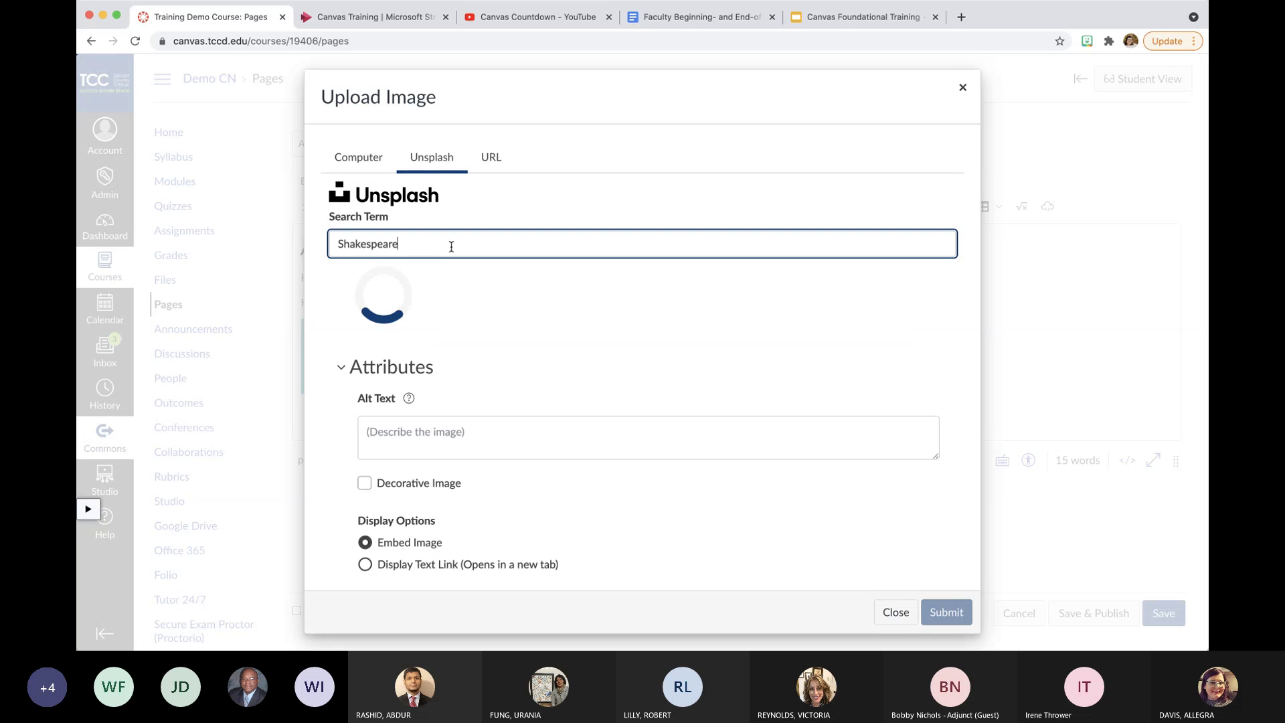
pyautogui.scroll(-1, 746, 218)
pyautogui.scroll(-3, 747, 221)
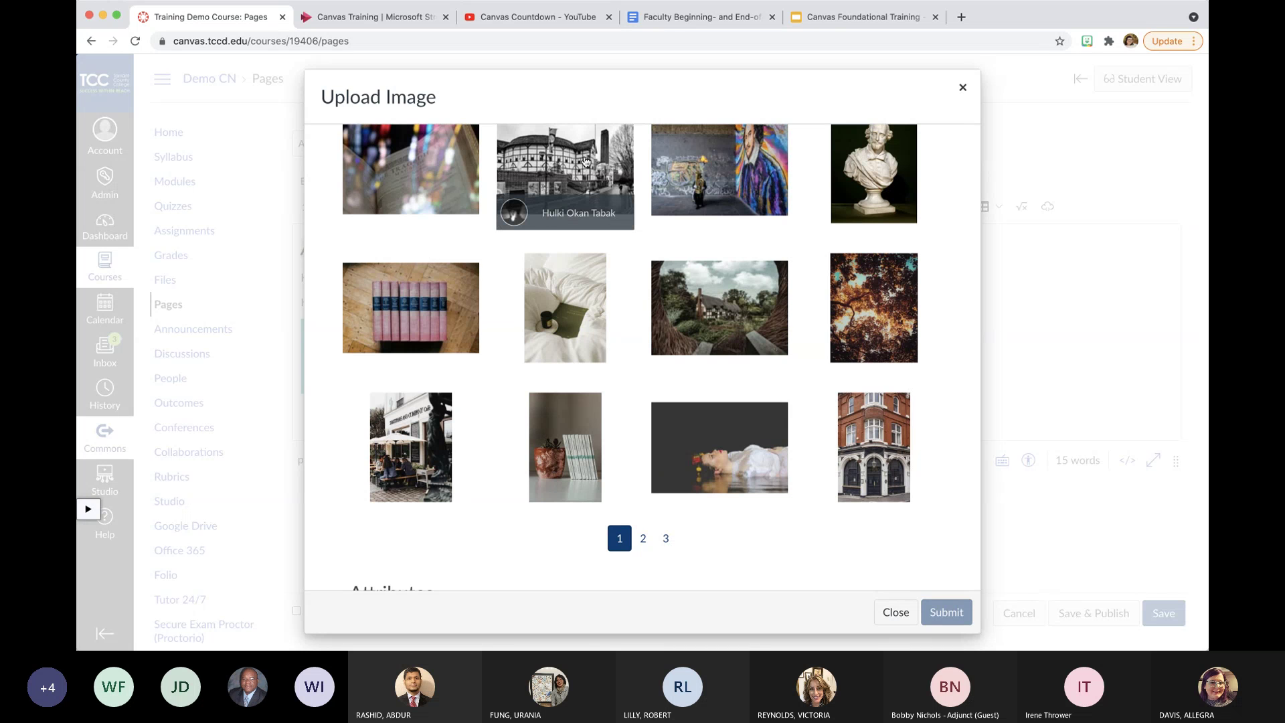
pyautogui.click(862, 178)
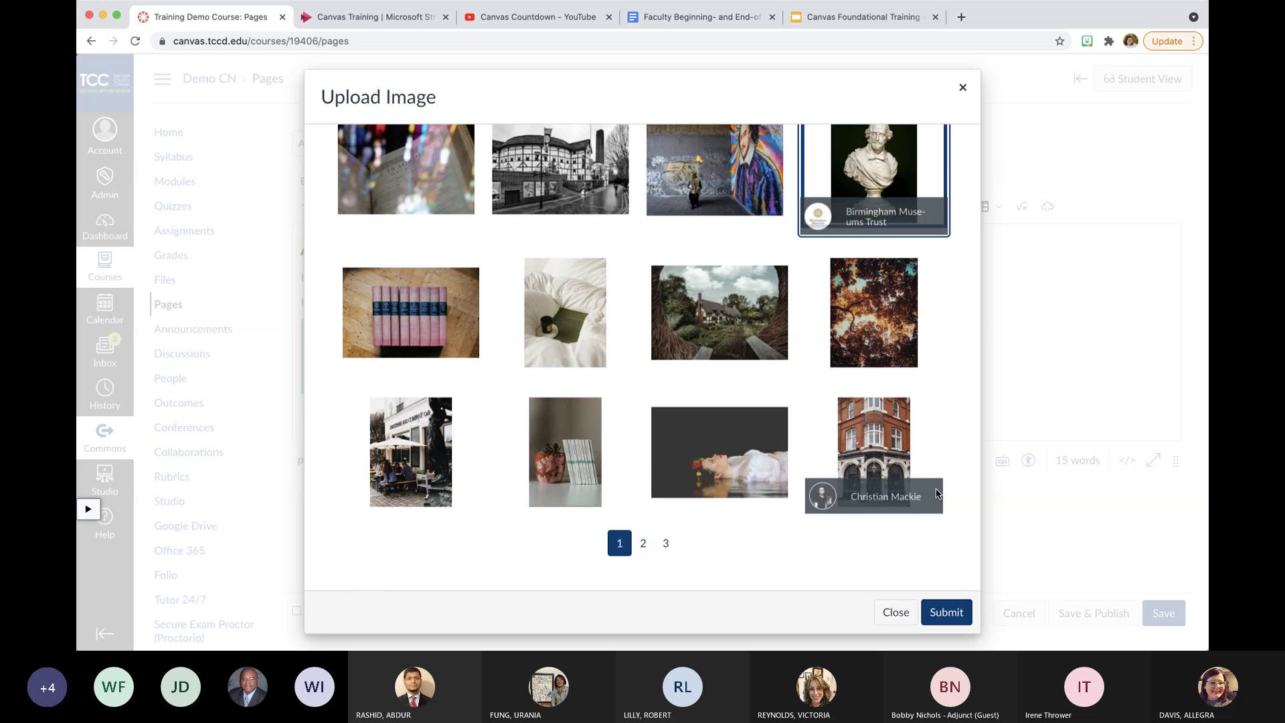
pyautogui.click(937, 612)
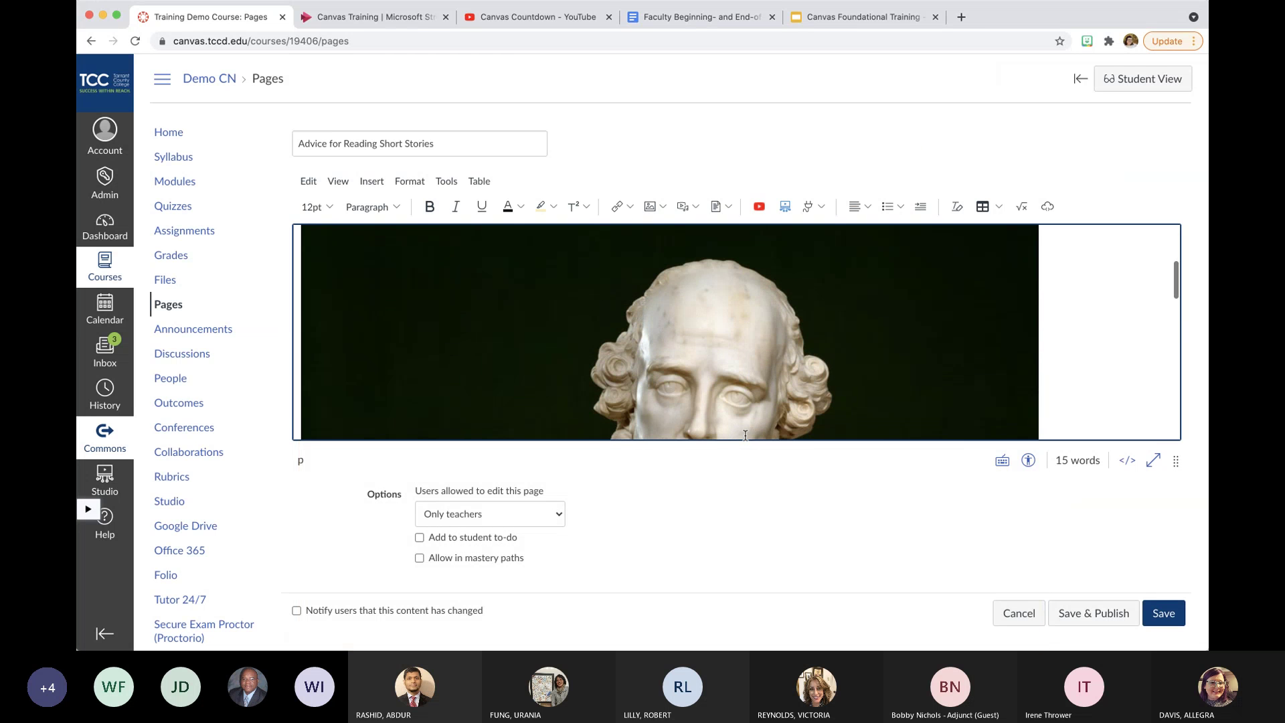
pyautogui.click(640, 387)
pyautogui.scroll(1, 639, 387)
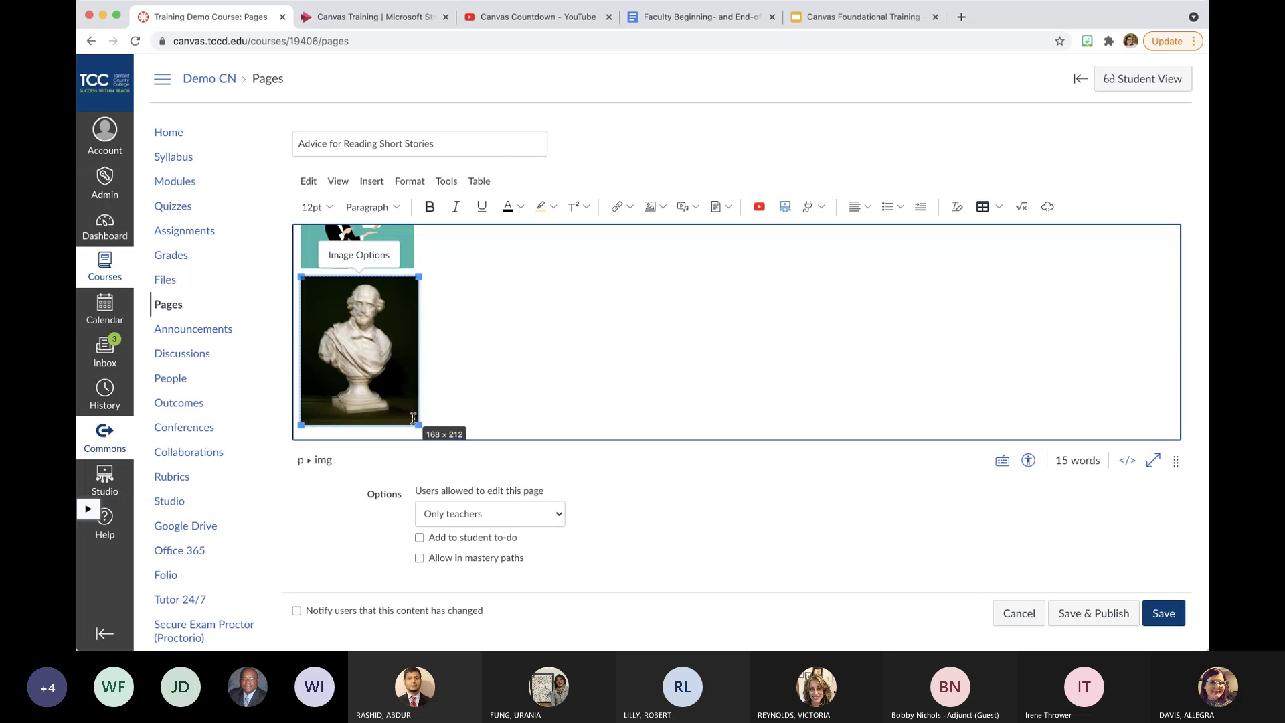
pyautogui.click(440, 415)
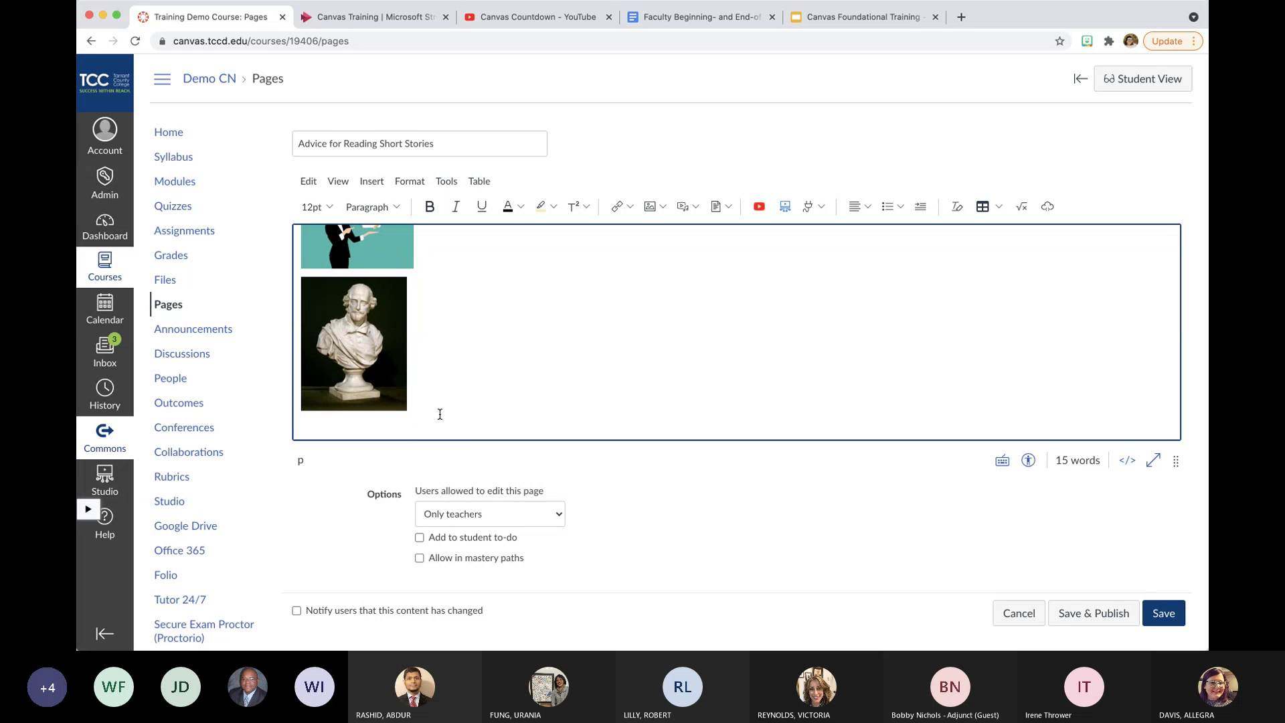
# Type 'Here are the notes!' on a new line below the bust image and select it
pyautogui.click(696, 207)
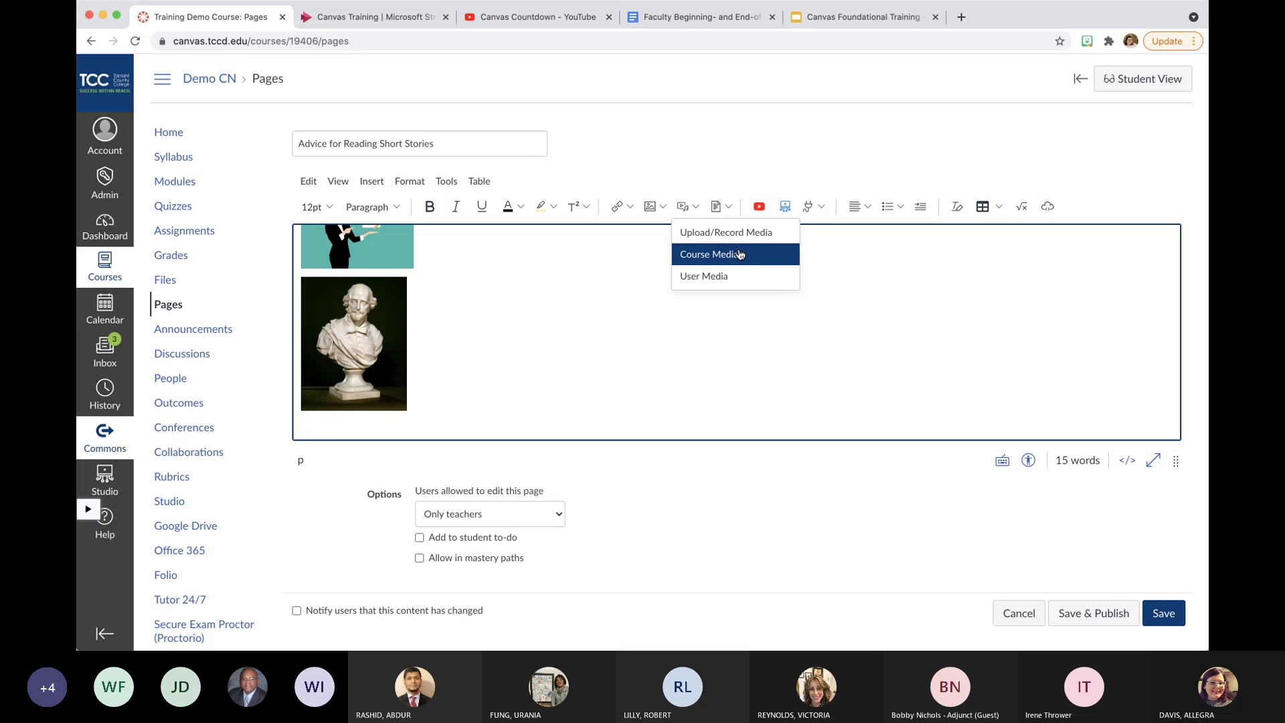
pyautogui.click(733, 213)
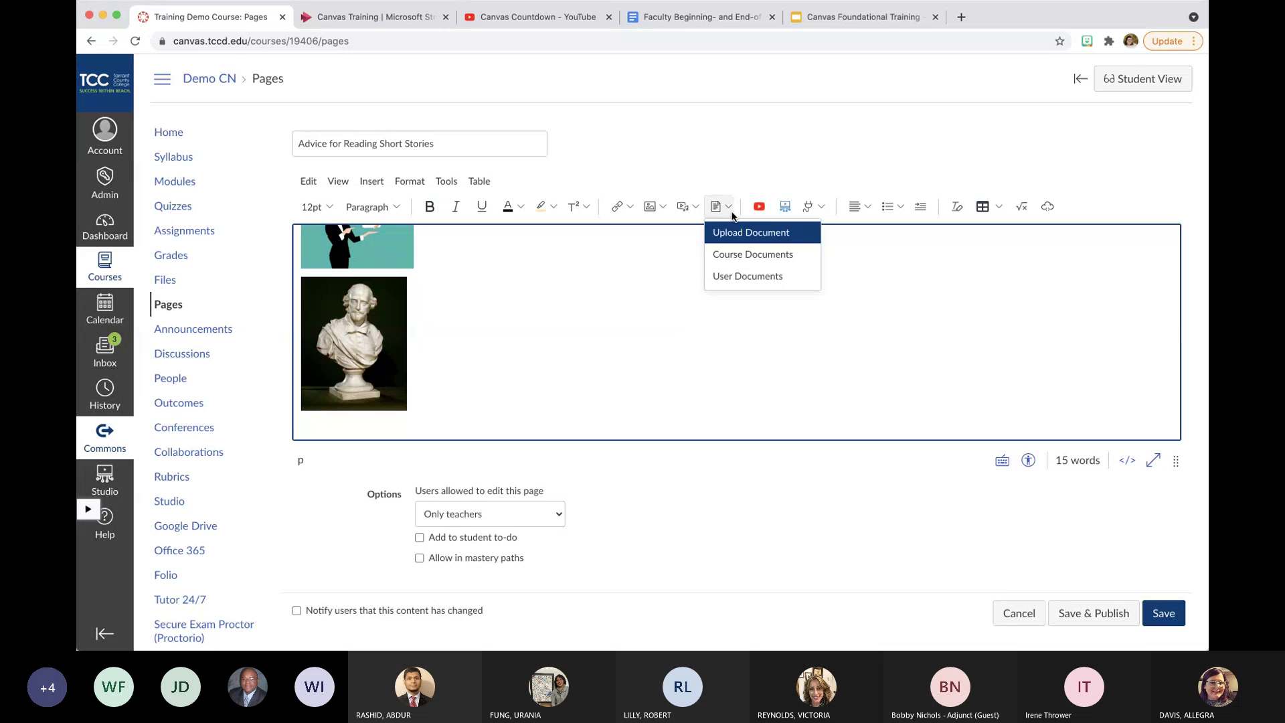
pyautogui.click(307, 414)
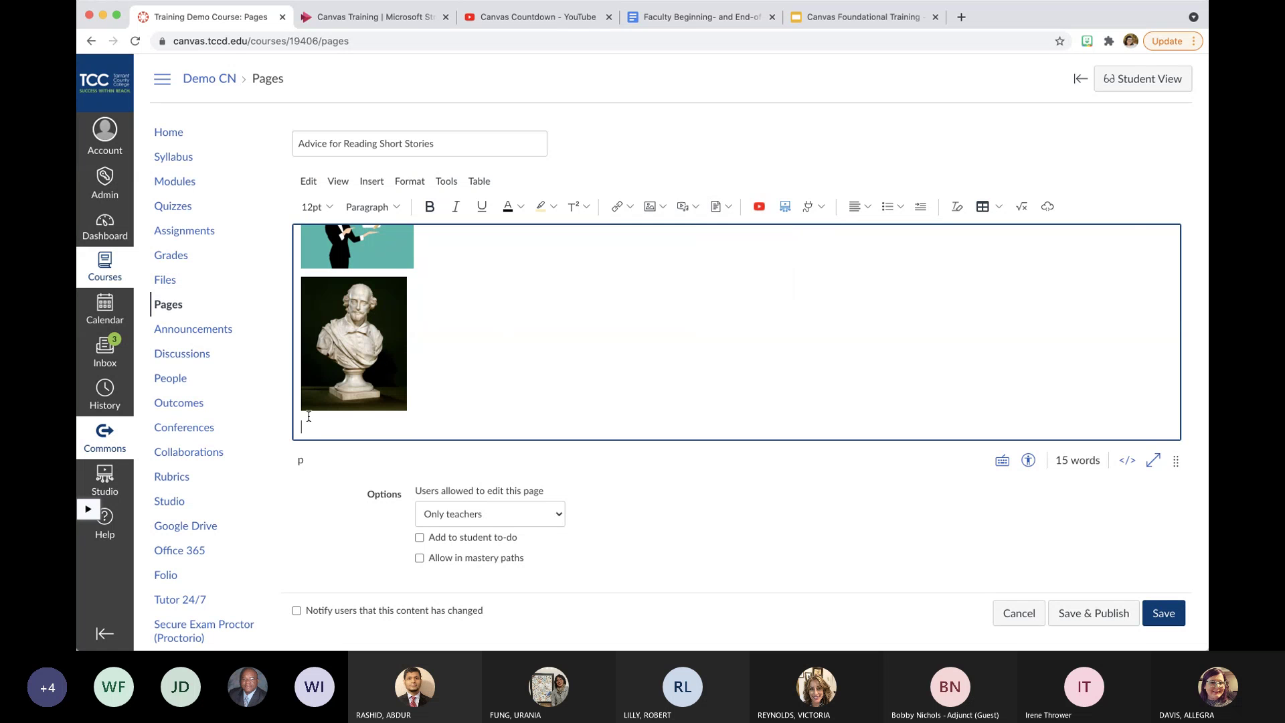
pyautogui.write('Here are the notes!')
pyautogui.press('Return')
pyautogui.moveTo(314, 429); pyautogui.dragTo(299, 417)
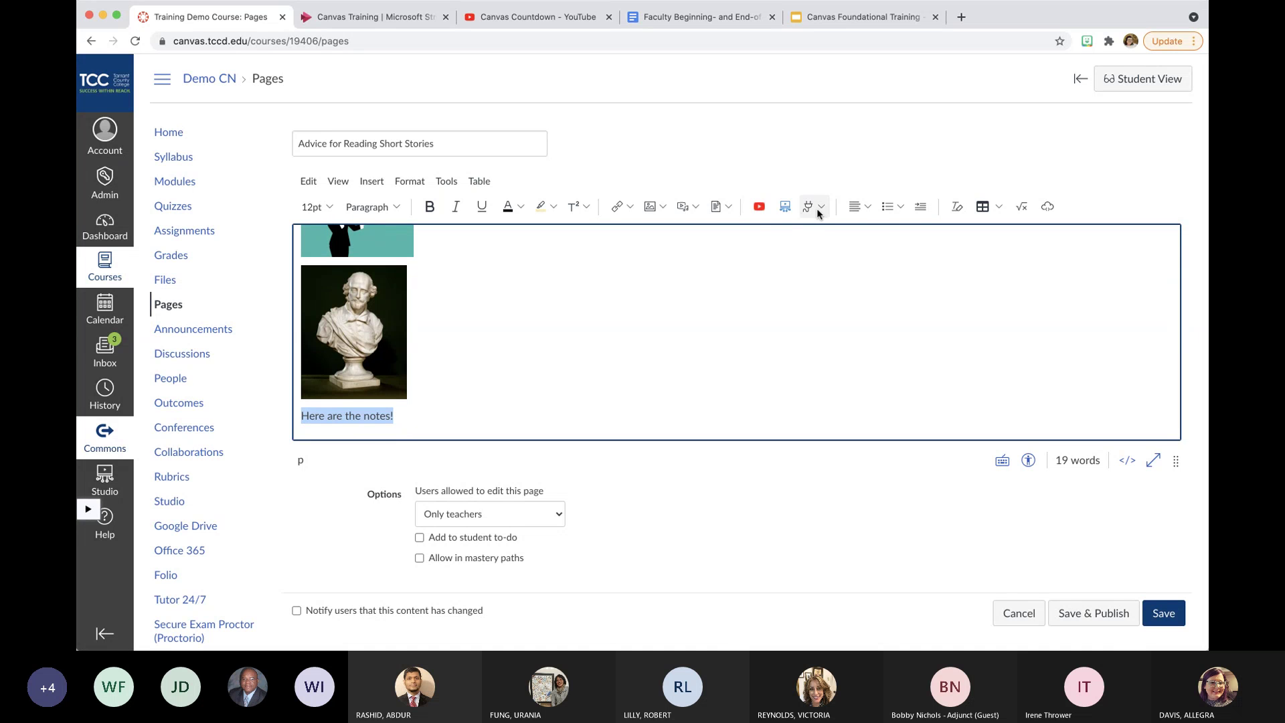
# Upload LMS Needs.docx and link it to the 'Here are the notes!' text
pyautogui.click(721, 209)
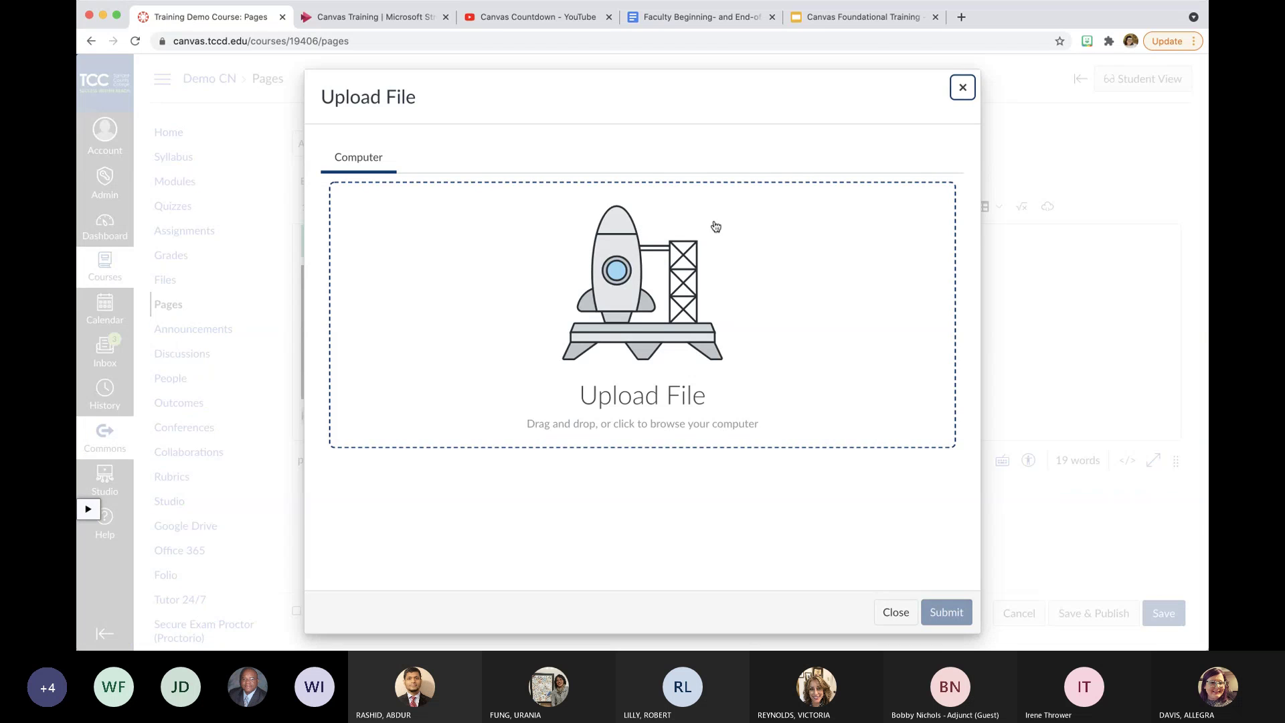
pyautogui.click(631, 269)
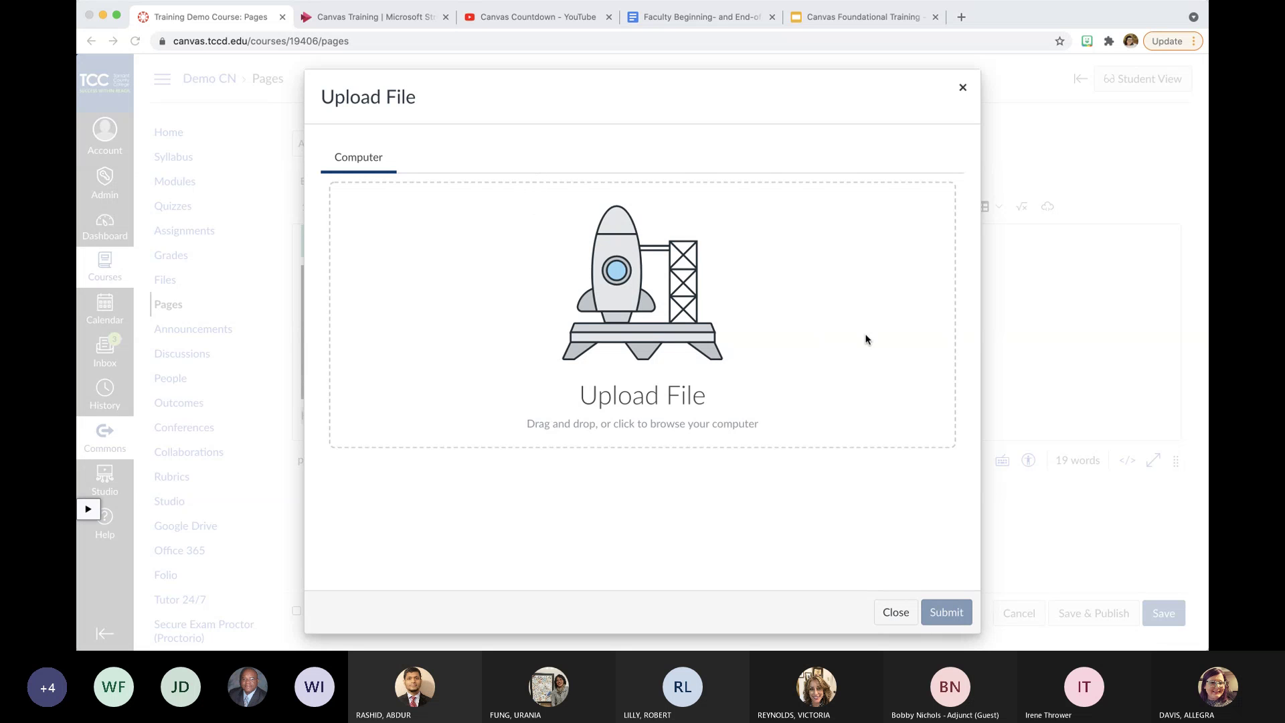
pyautogui.press('Return')
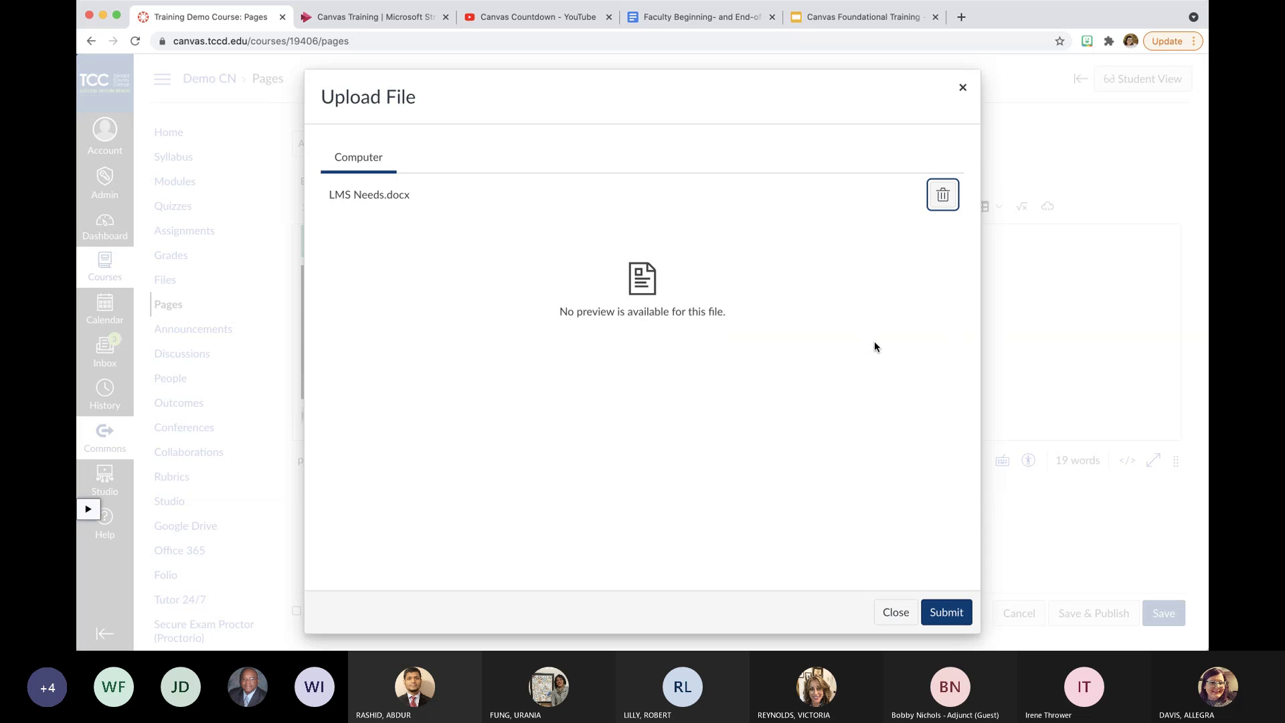
pyautogui.click(947, 611)
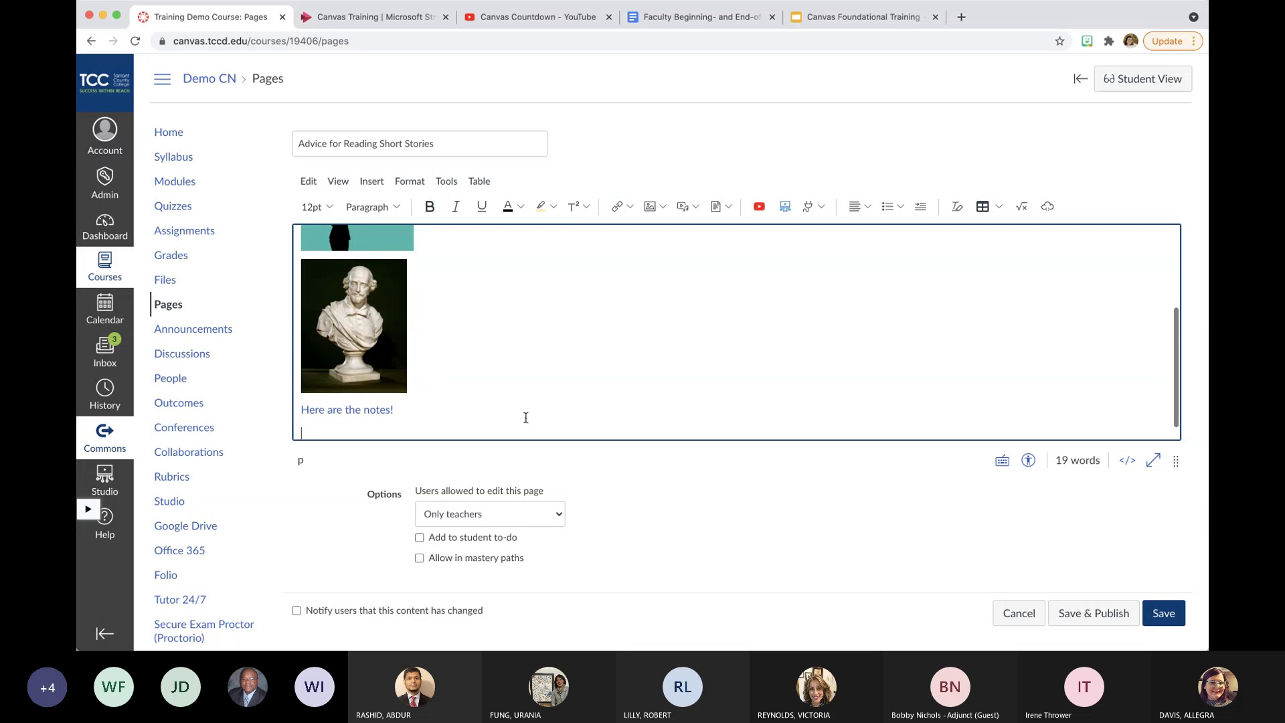
pyautogui.click(319, 415)
# Search YouTube by the creator's name and embed the first result video below the notes link
pyautogui.click(762, 208)
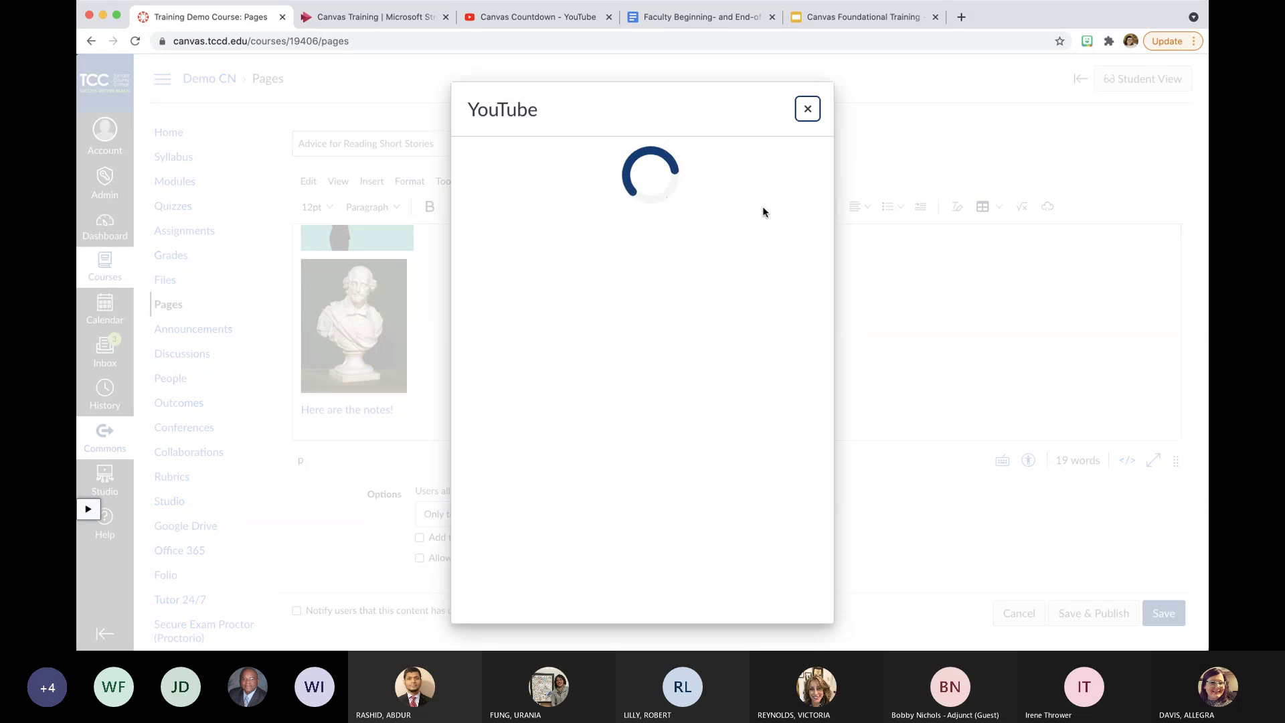
pyautogui.click(730, 194)
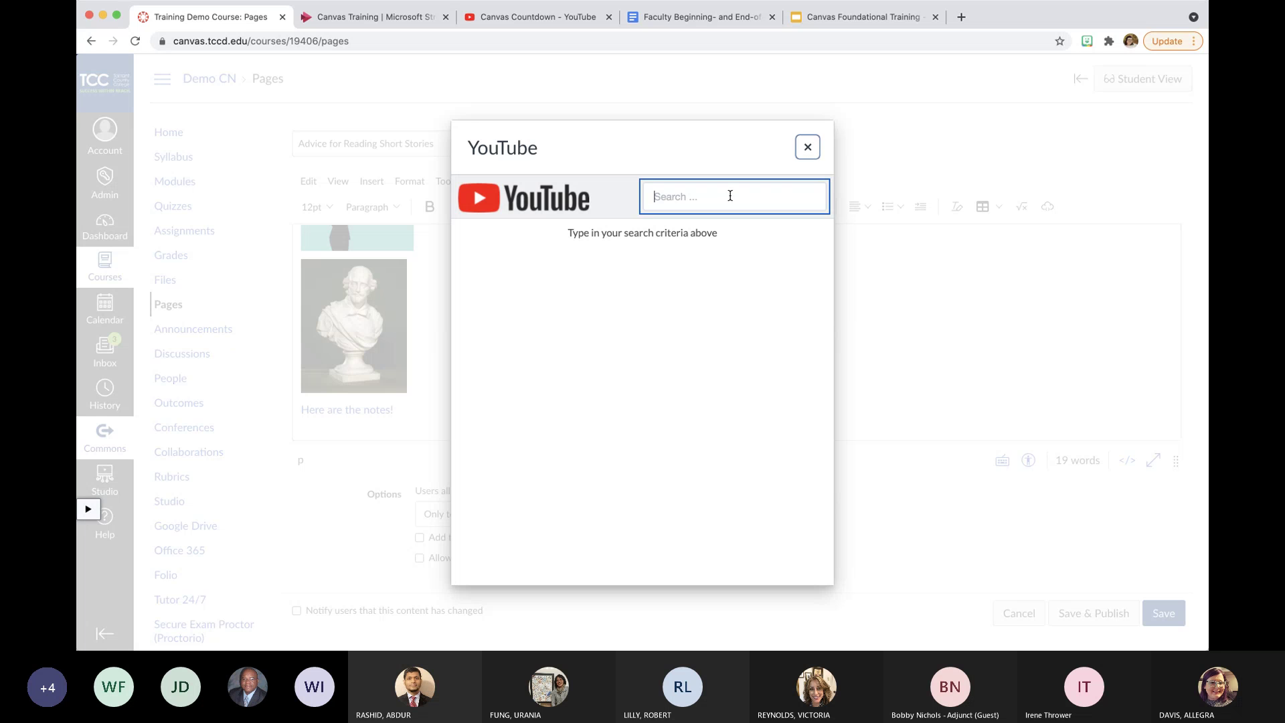
pyautogui.write('advice for reading')
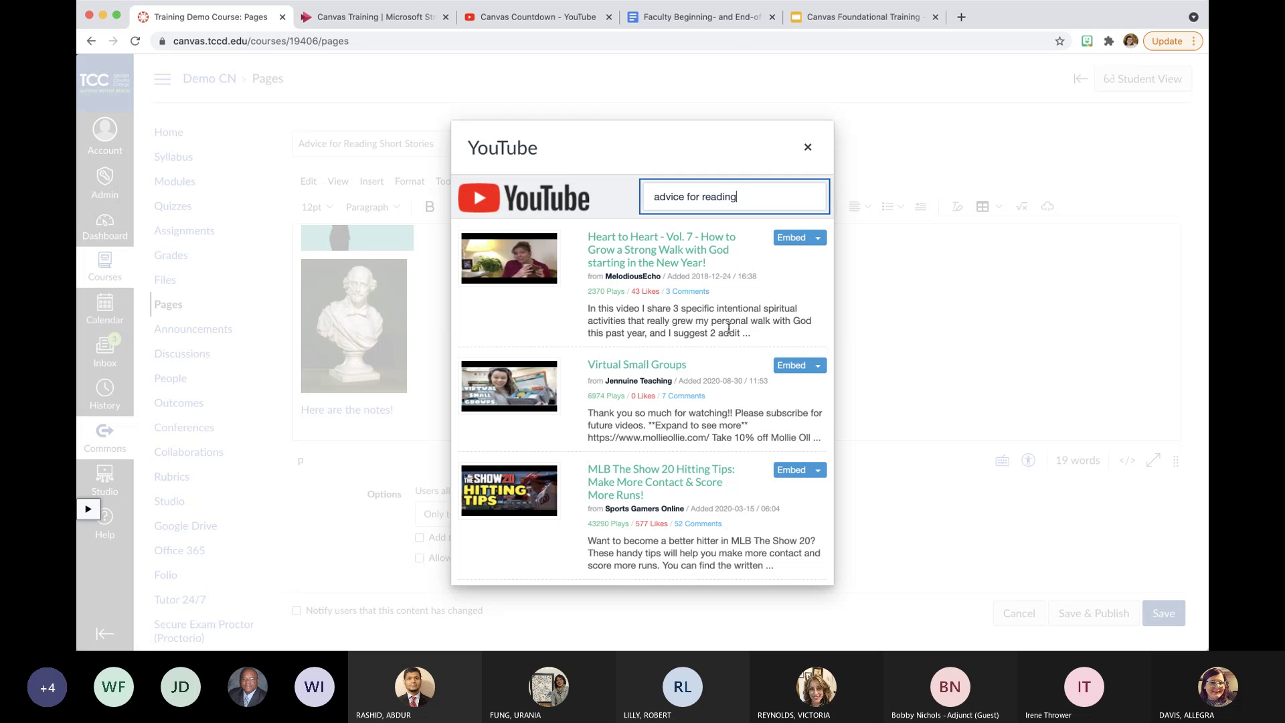
pyautogui.press('super+a')
pyautogui.write('alleg')
pyautogui.click(673, 229)
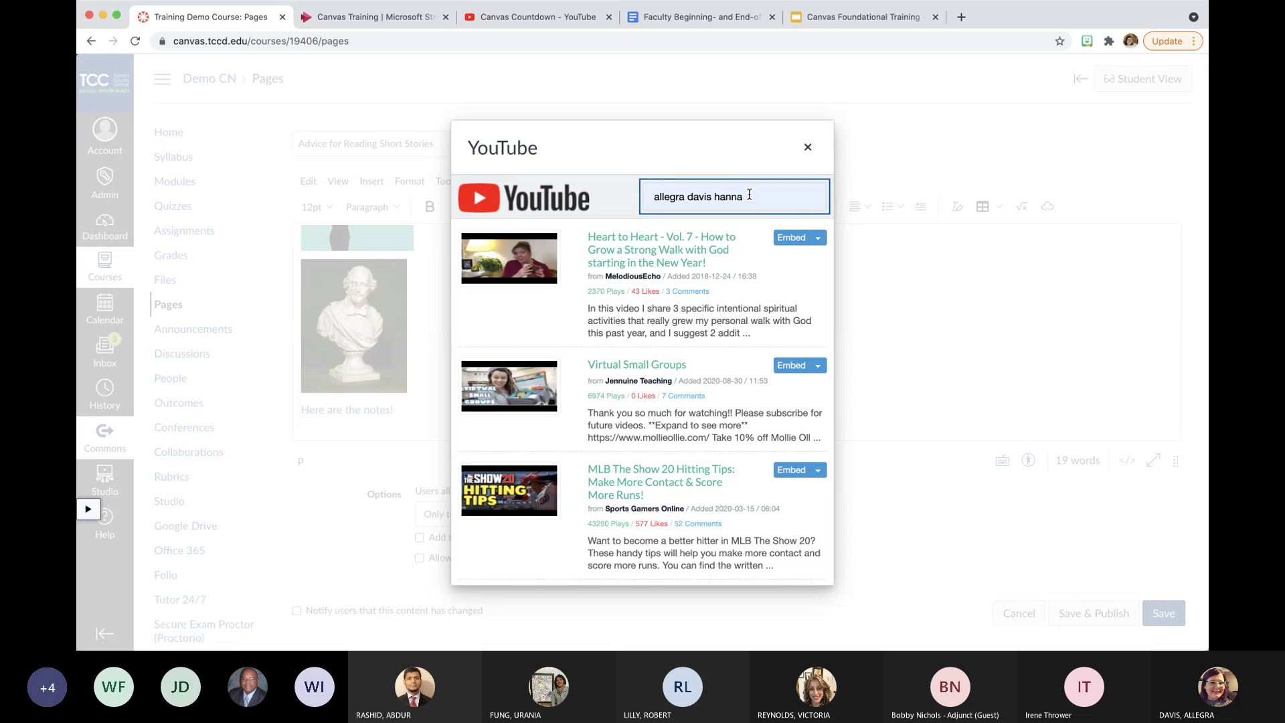
pyautogui.press('Return')
pyautogui.click(786, 242)
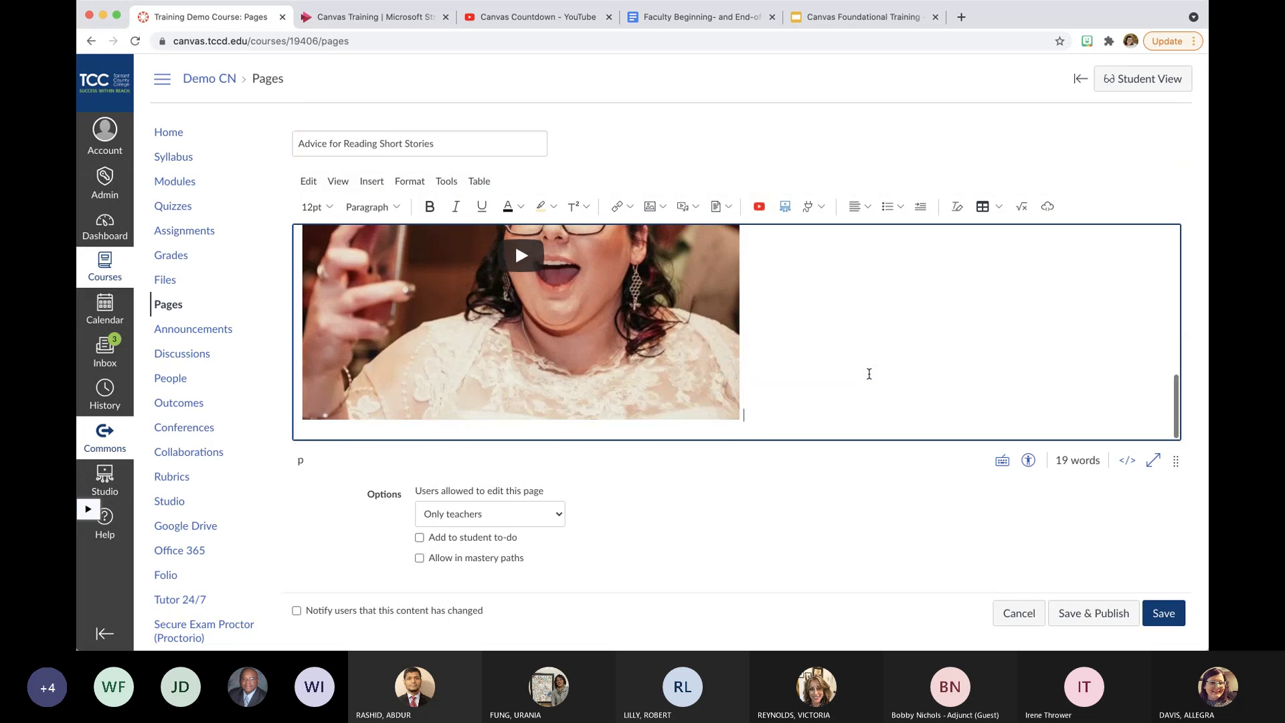
# Insert a blank line after the embedded YouTube video
pyautogui.press('Return')
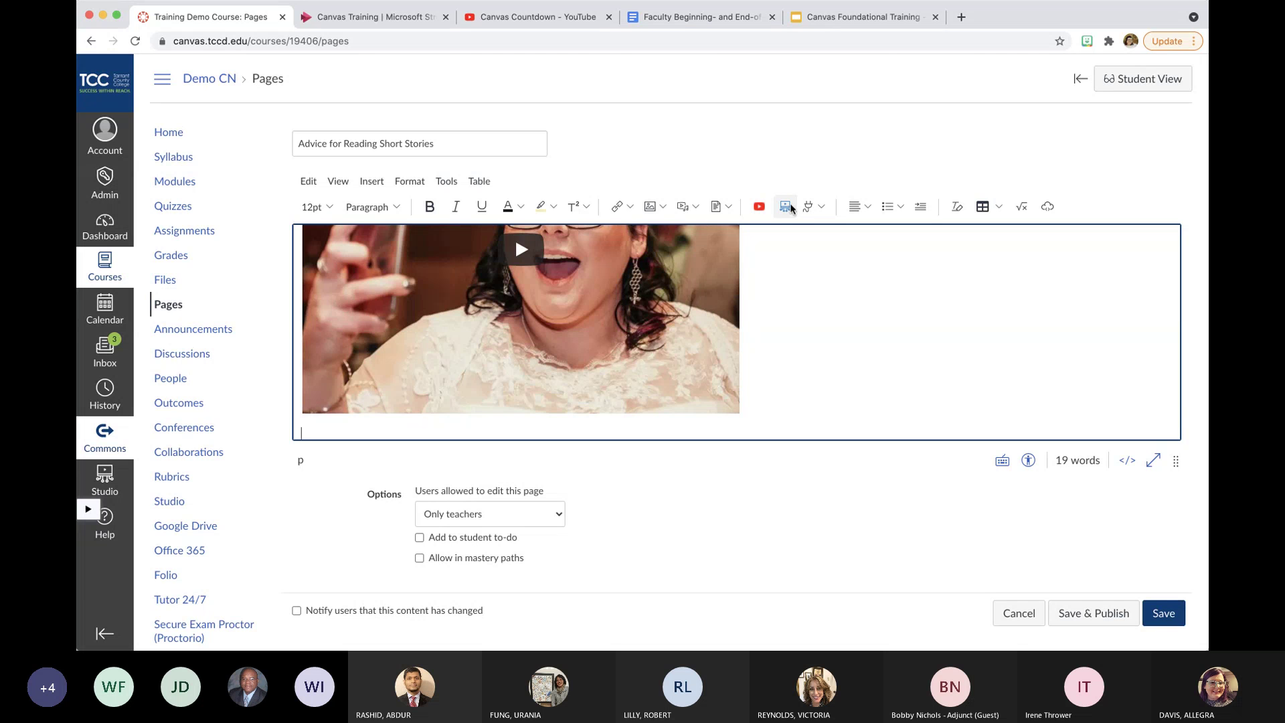
# Pick the 2:59 'Canvas Cover Photo' video from My Library in Studio with Allow Comments off
pyautogui.click(787, 206)
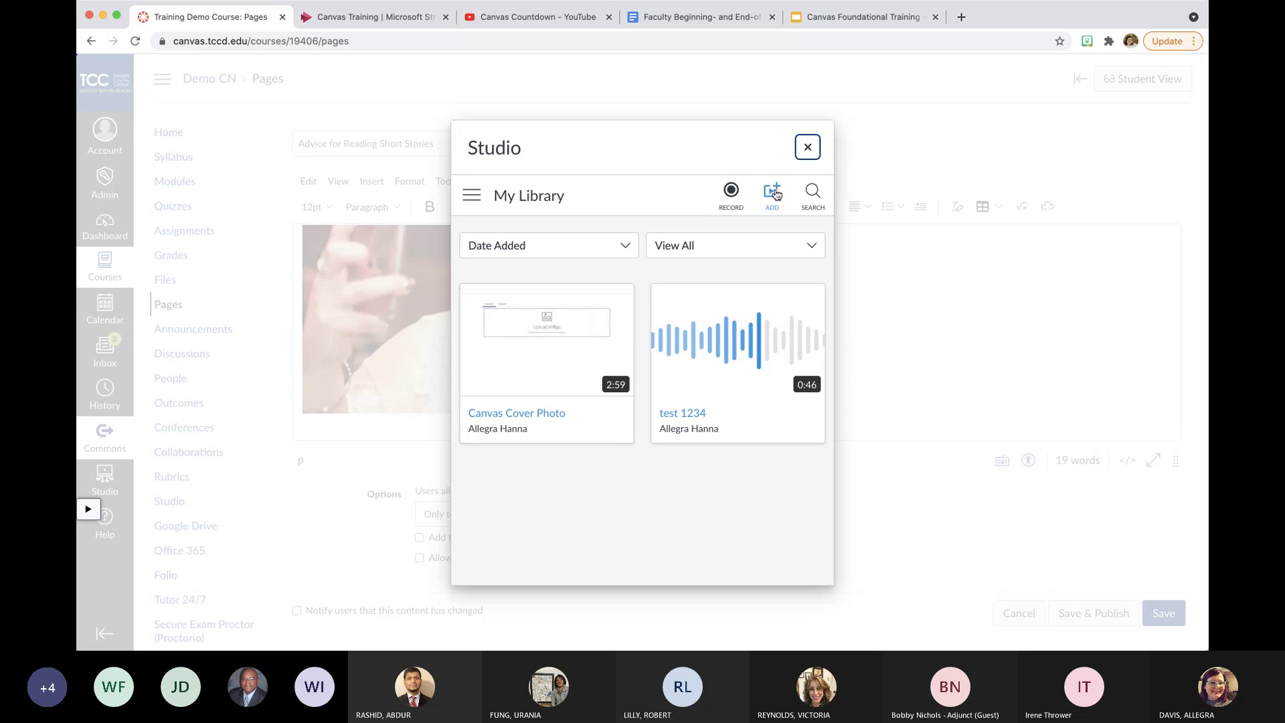
pyautogui.click(737, 201)
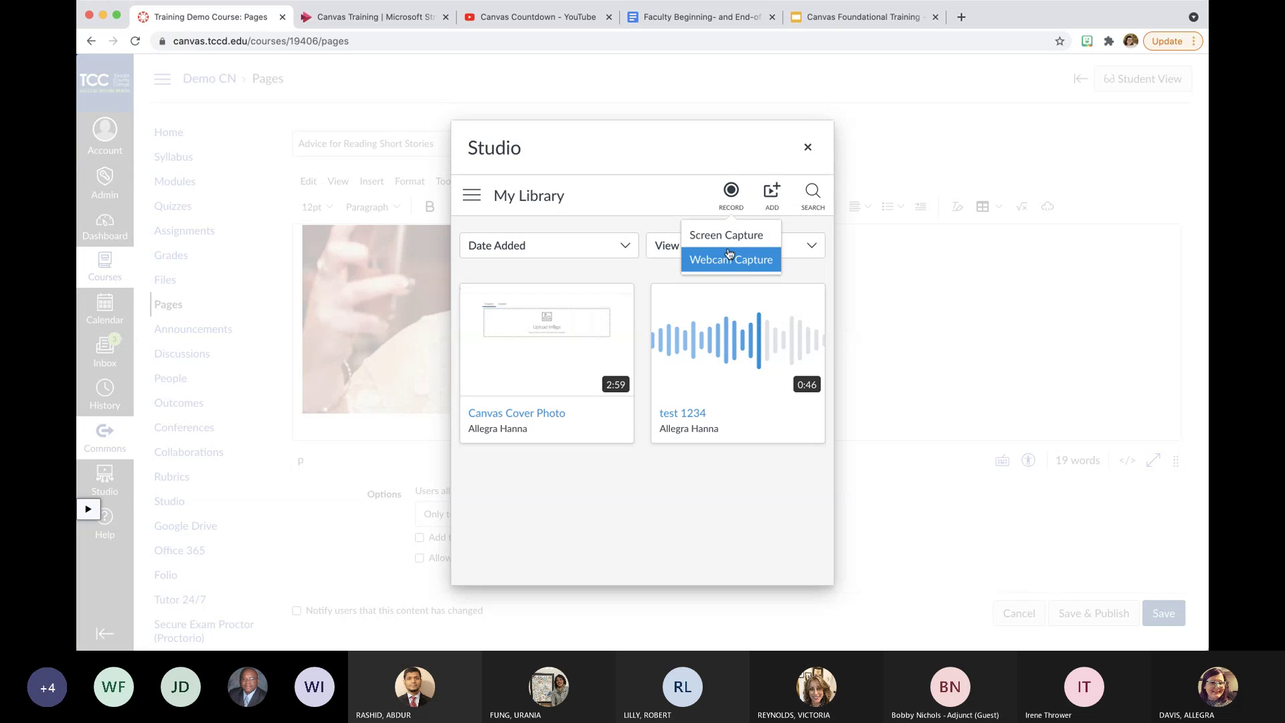
pyautogui.press('Escape')
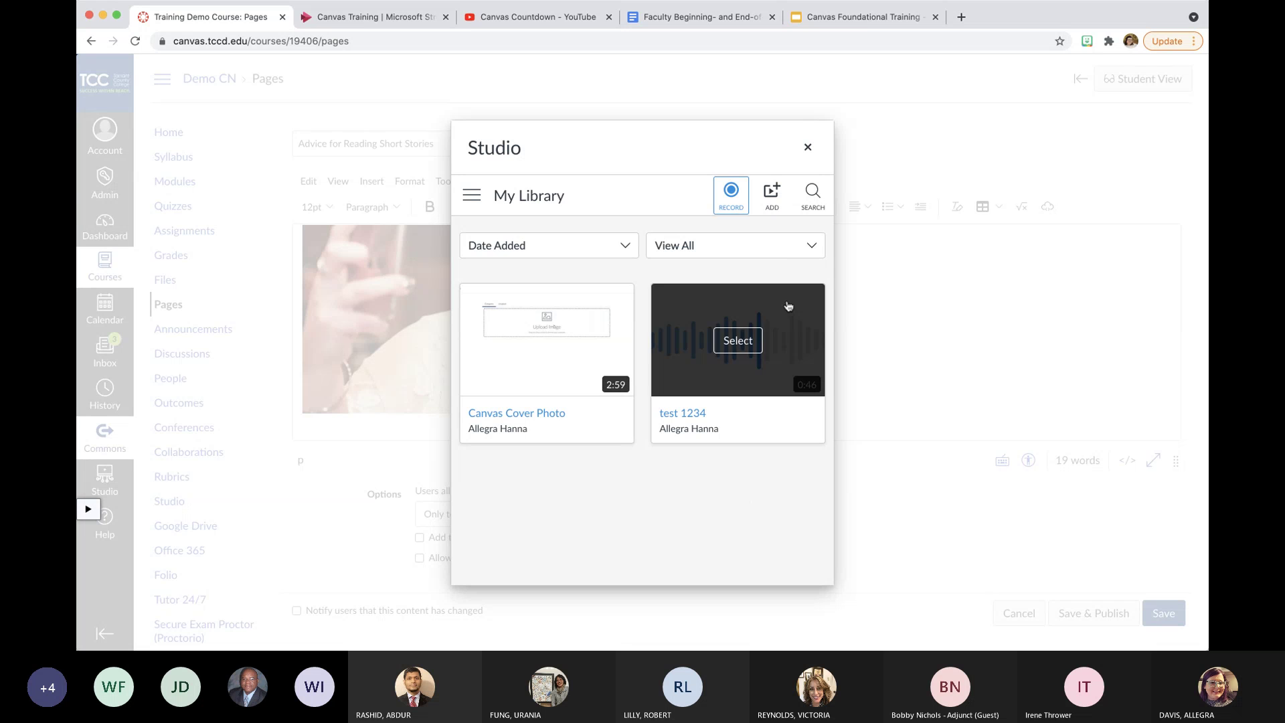
pyautogui.click(813, 191)
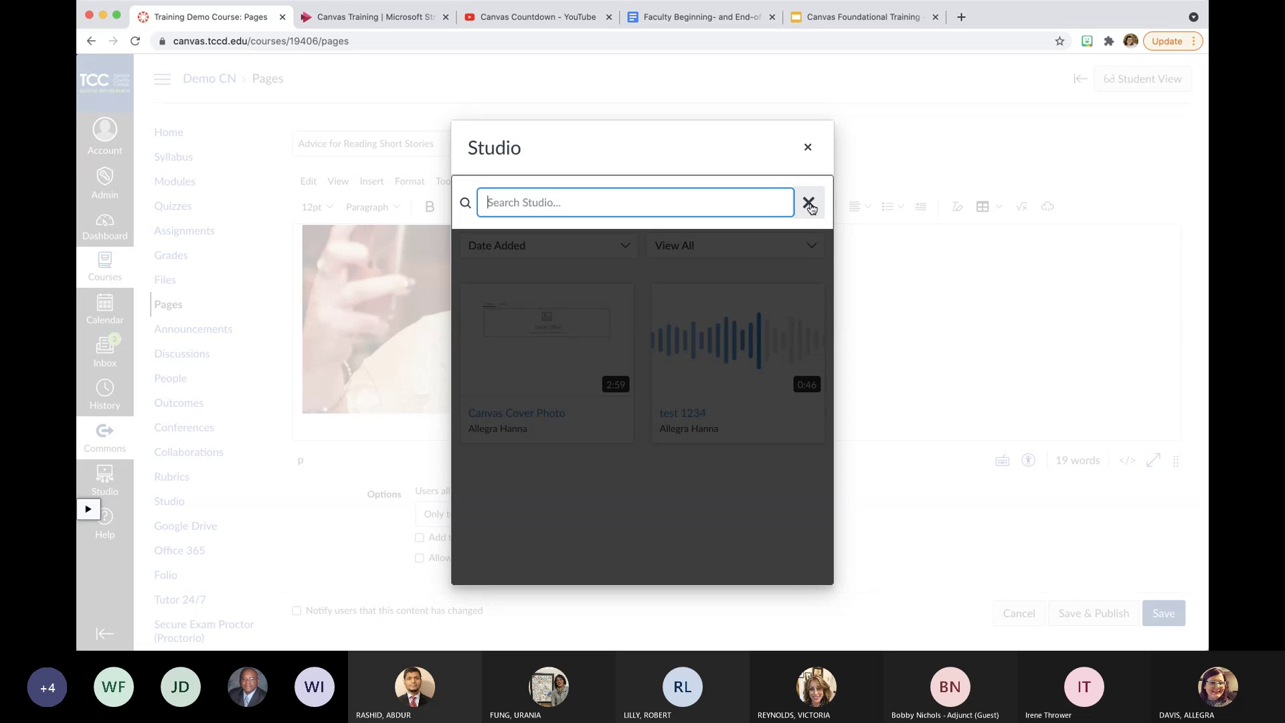
pyautogui.click(809, 203)
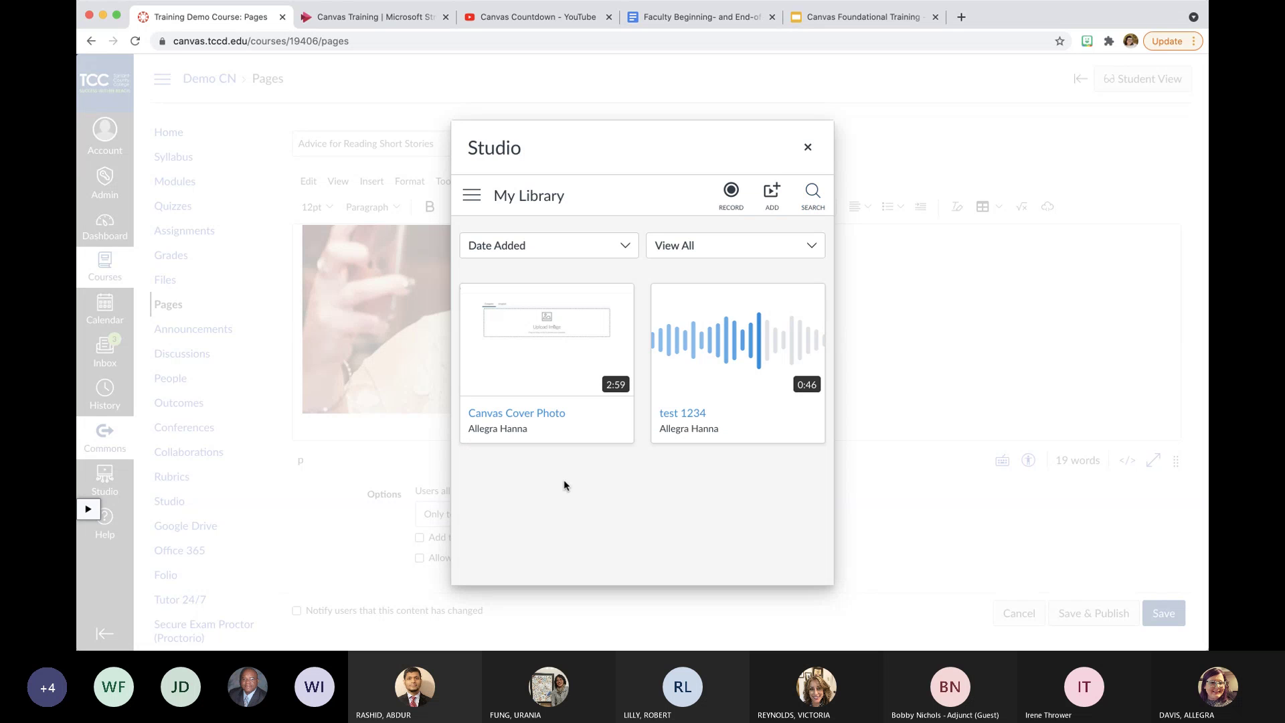
pyautogui.moveTo(533, 424)
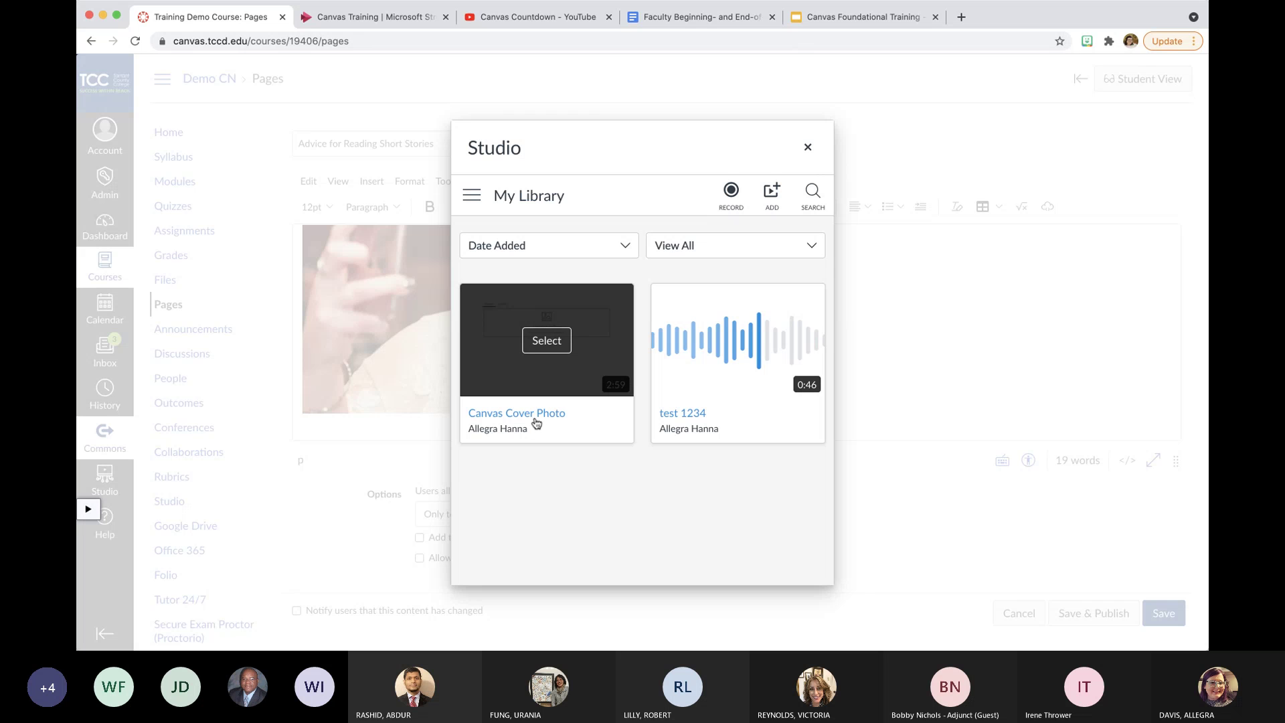
pyautogui.click(542, 340)
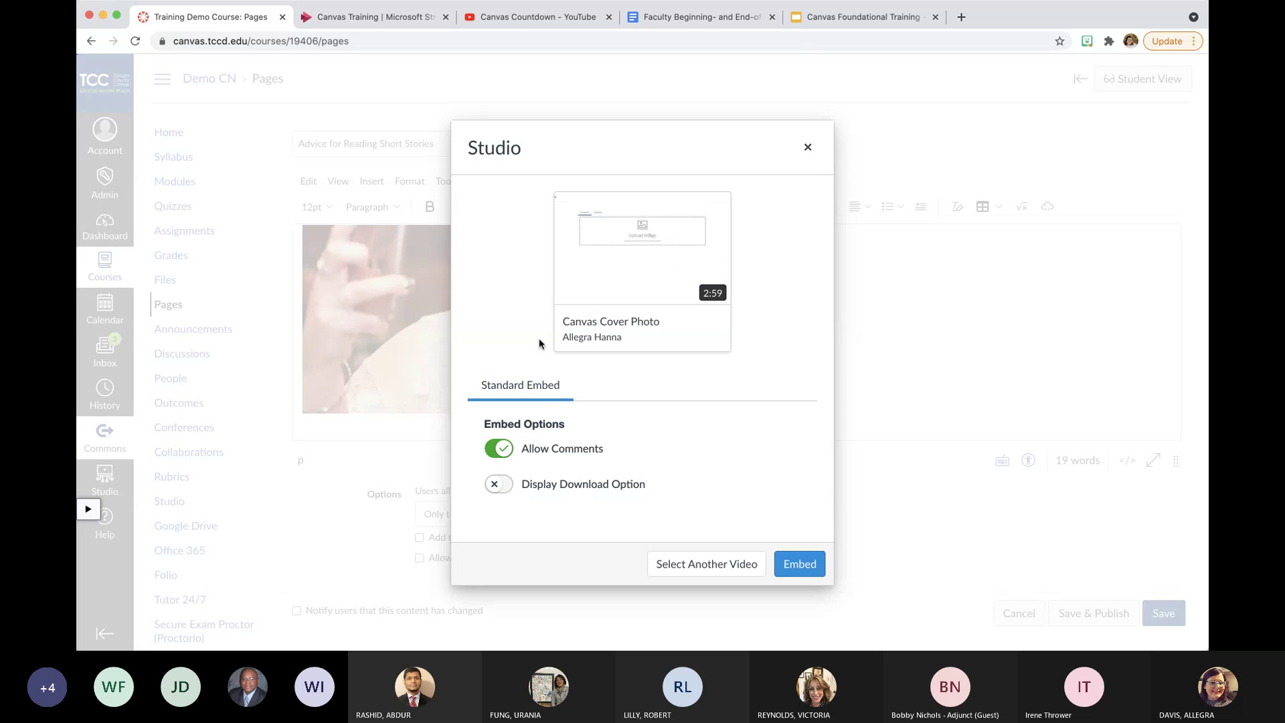
pyautogui.click(507, 459)
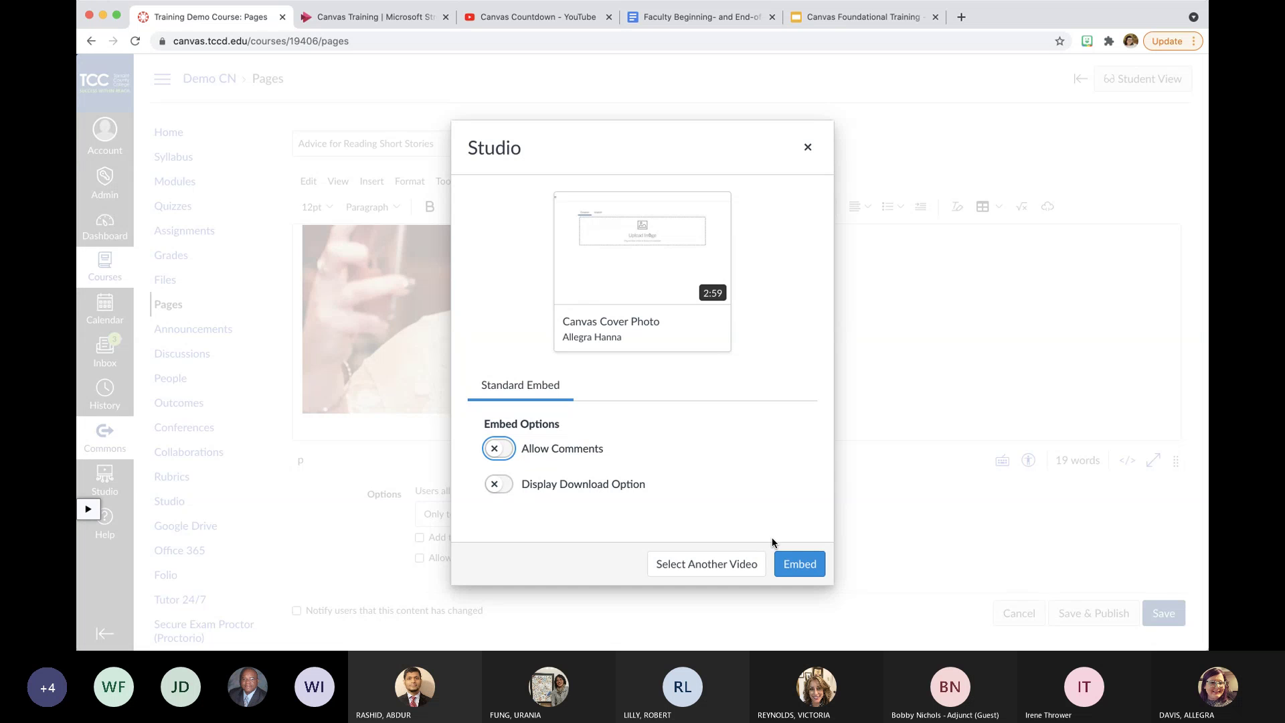
# Embed the Canvas Cover Photo Studio player at the page bottom and review it in the editor
pyautogui.click(795, 569)
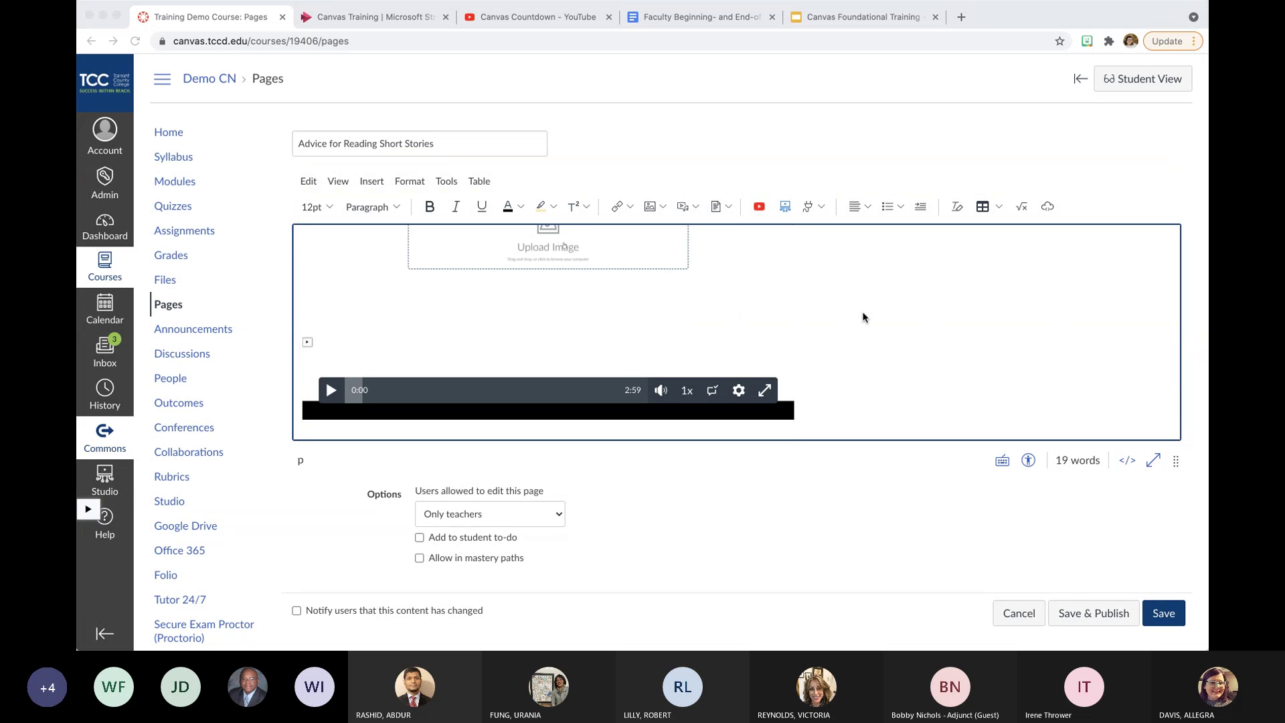
pyautogui.scroll(3, 863, 317)
pyautogui.scroll(-3, 863, 317)
pyautogui.scroll(-1, 863, 318)
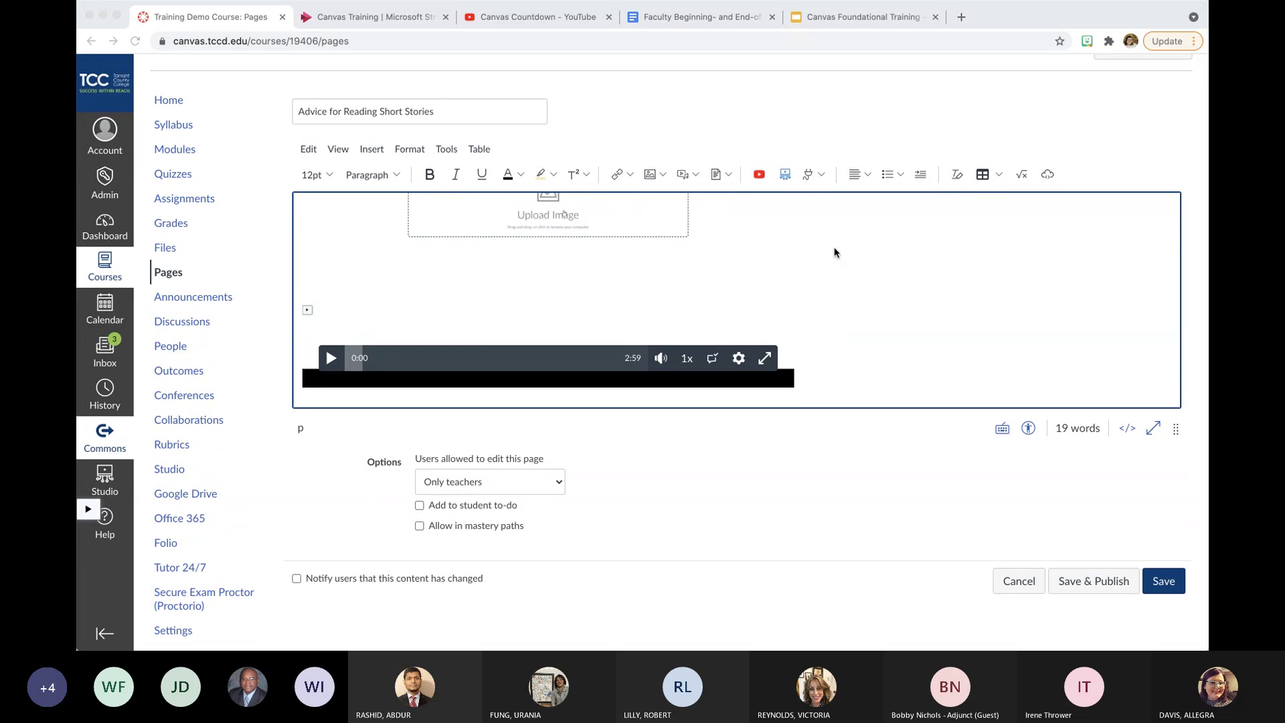
pyautogui.click(868, 176)
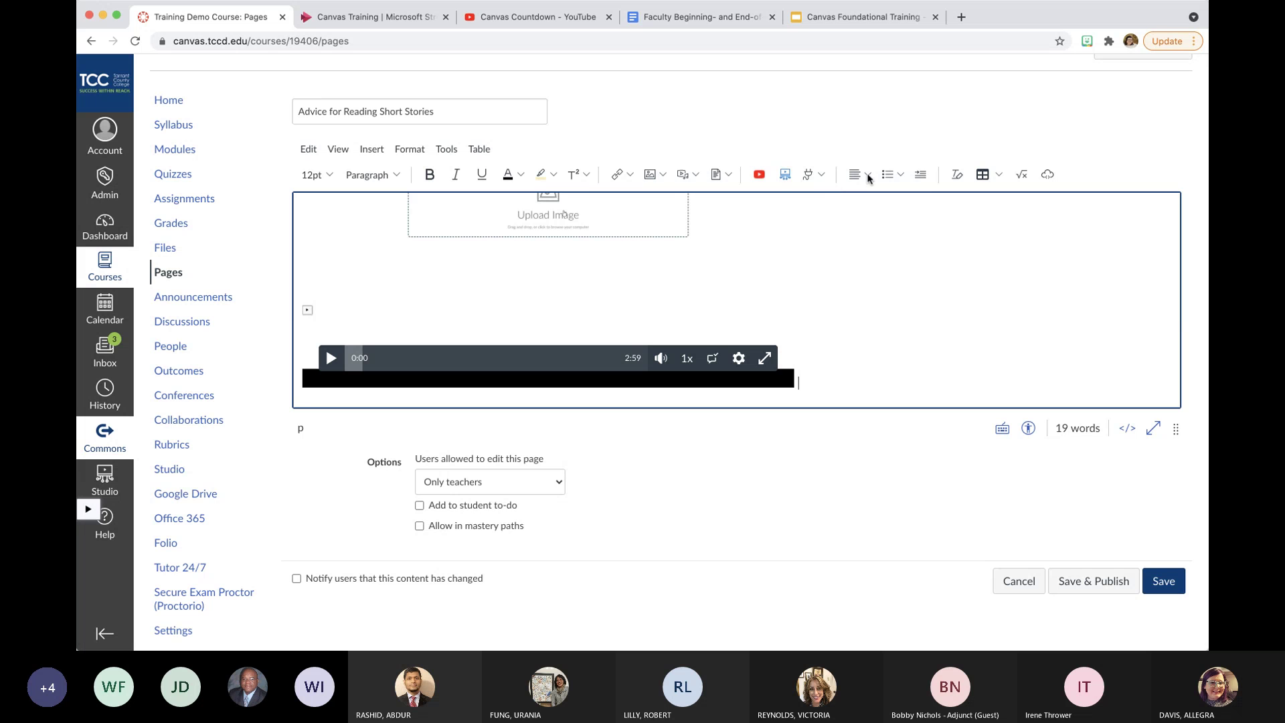
pyautogui.click(868, 176)
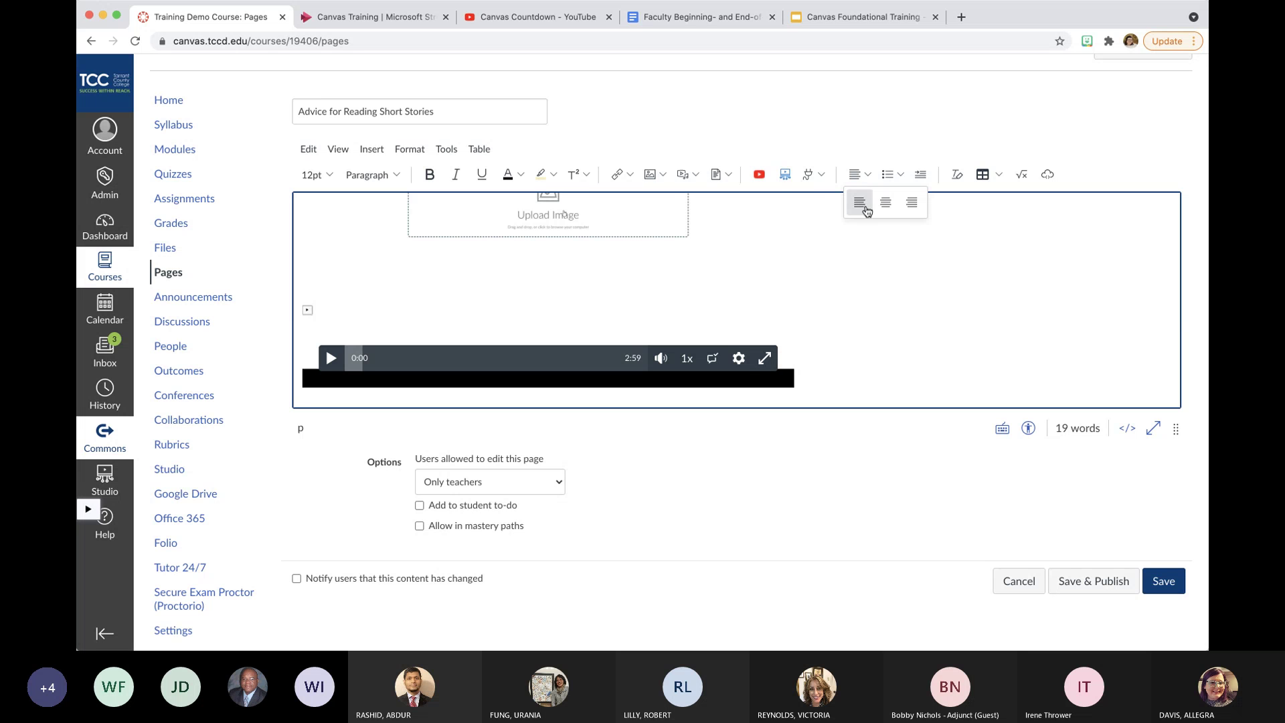
pyautogui.click(901, 178)
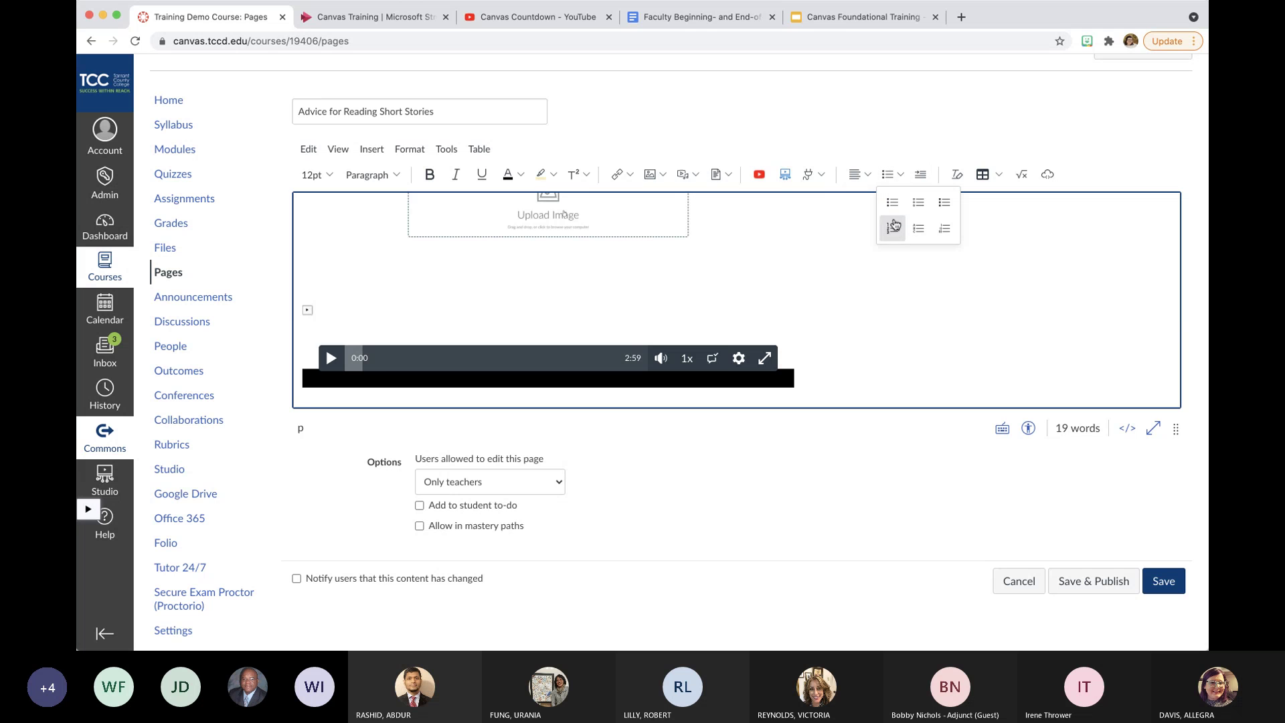
pyautogui.click(922, 175)
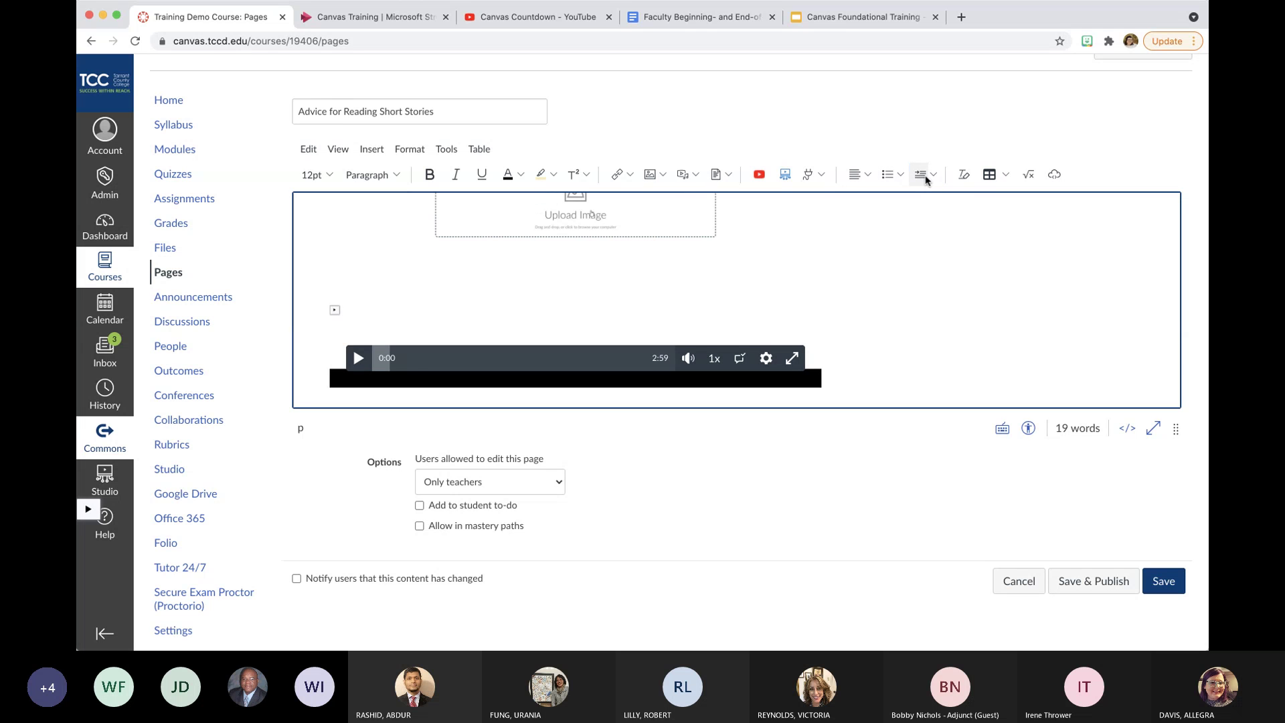
pyautogui.click(926, 180)
pyautogui.click(932, 175)
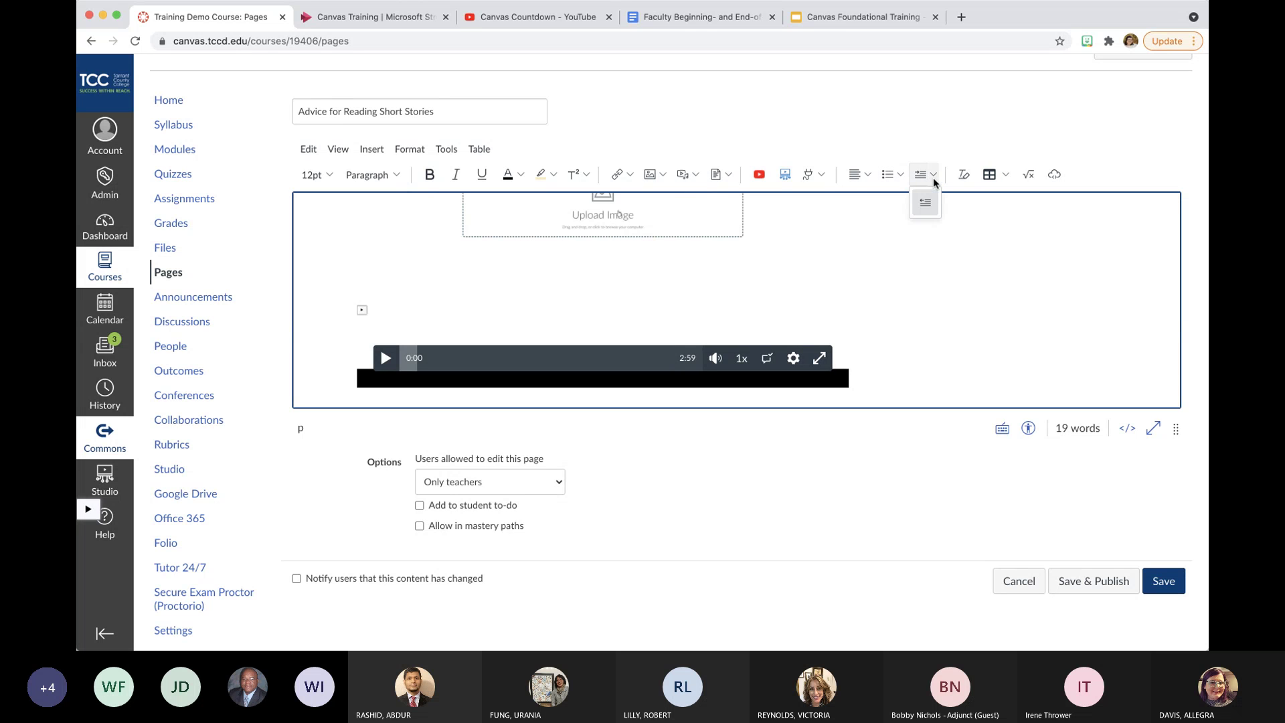
pyautogui.click(933, 208)
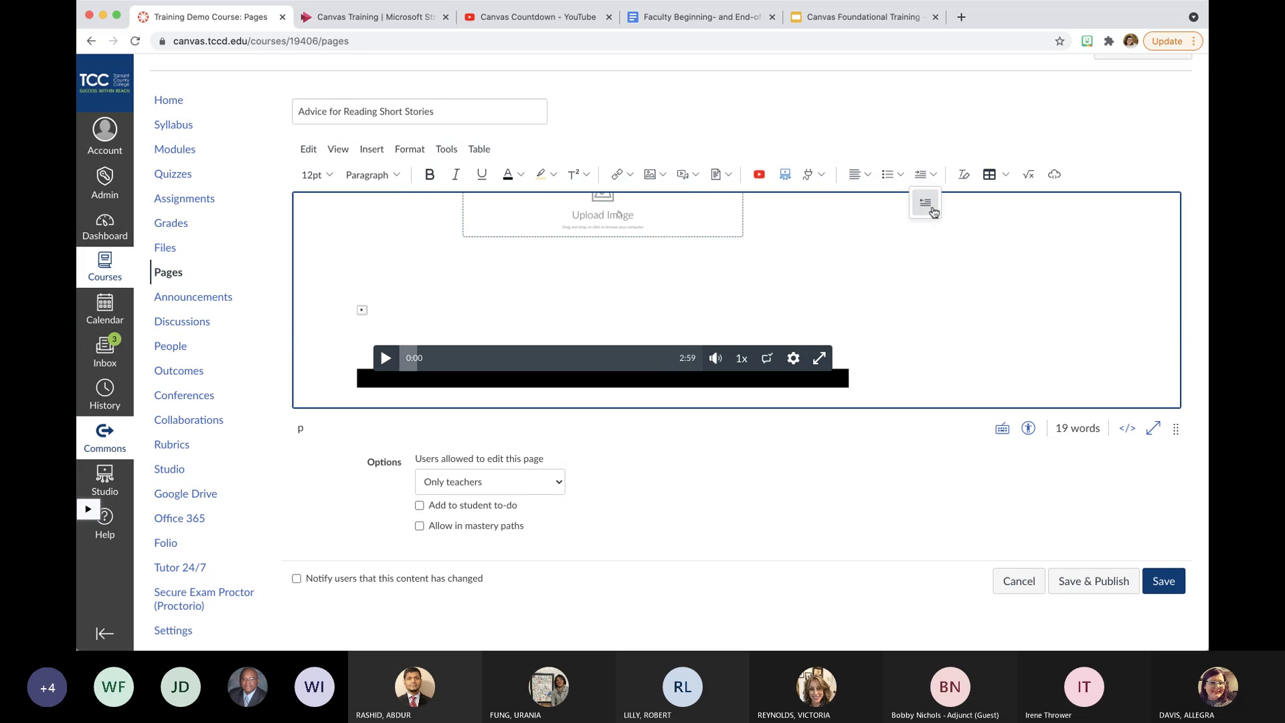
pyautogui.click(965, 181)
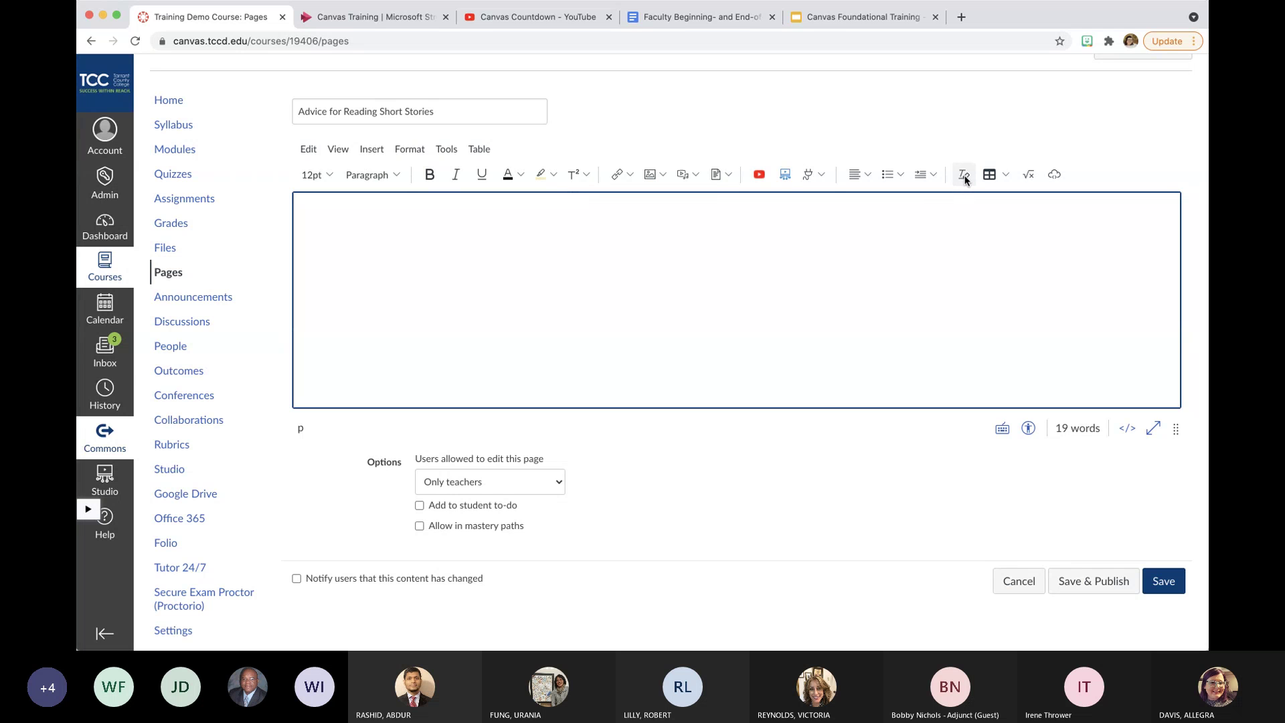
pyautogui.scroll(-8, 946, 316)
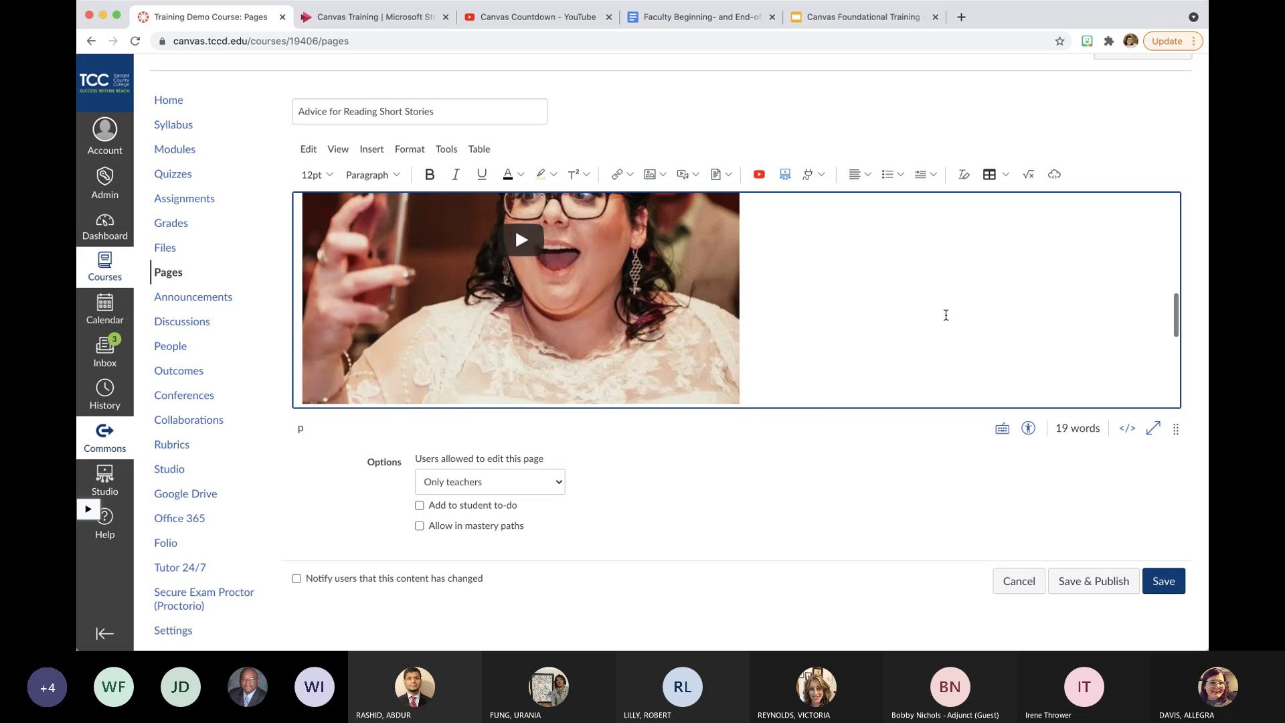
pyautogui.scroll(-5, 946, 316)
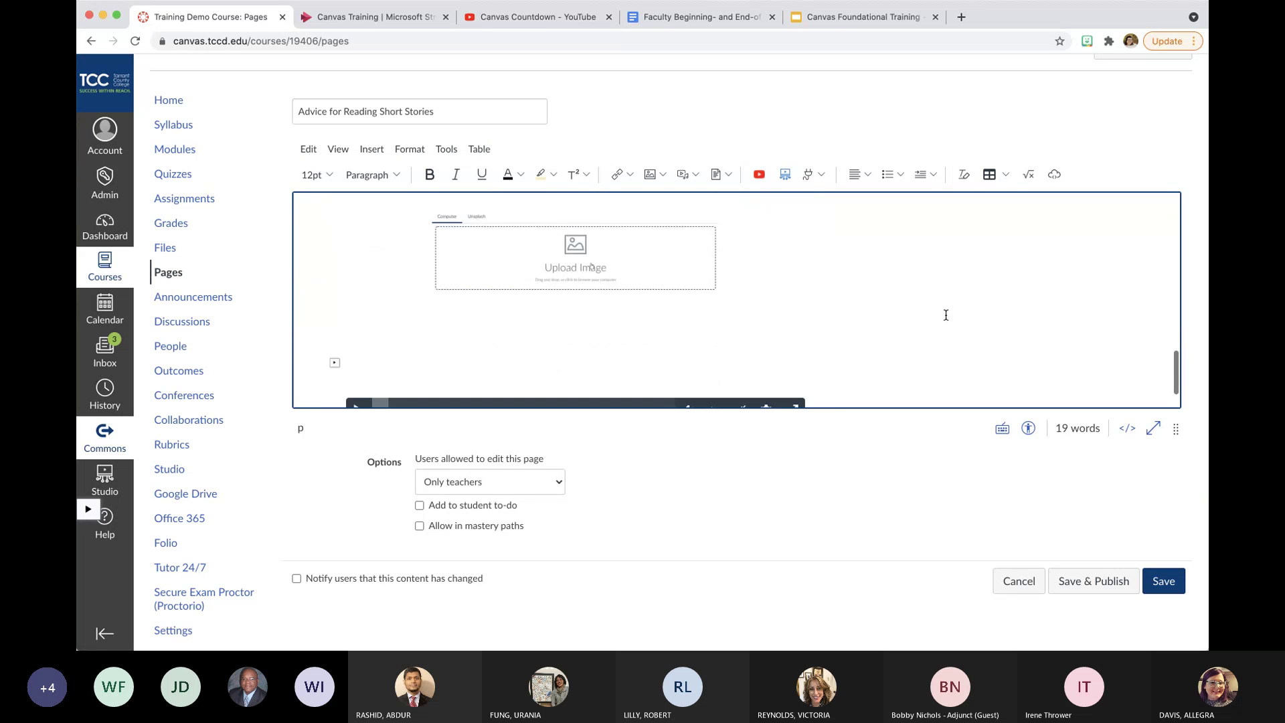
pyautogui.scroll(-1, 946, 315)
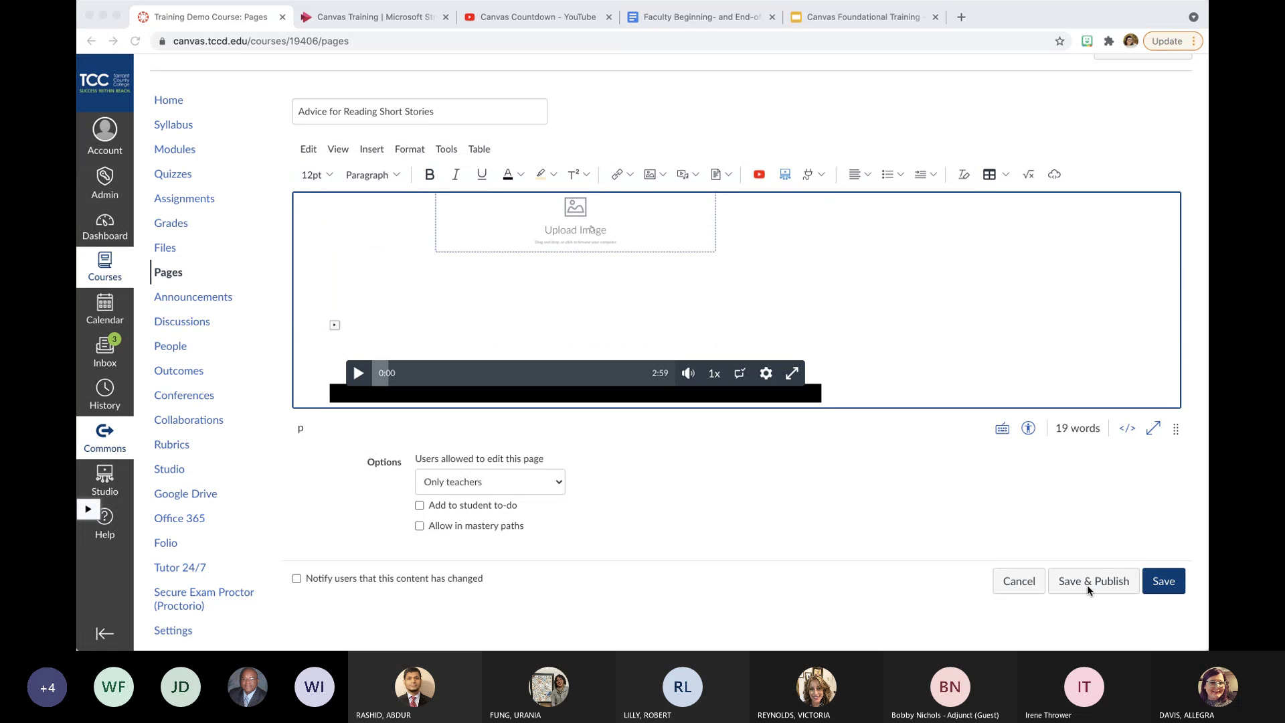
pyautogui.click(1006, 176)
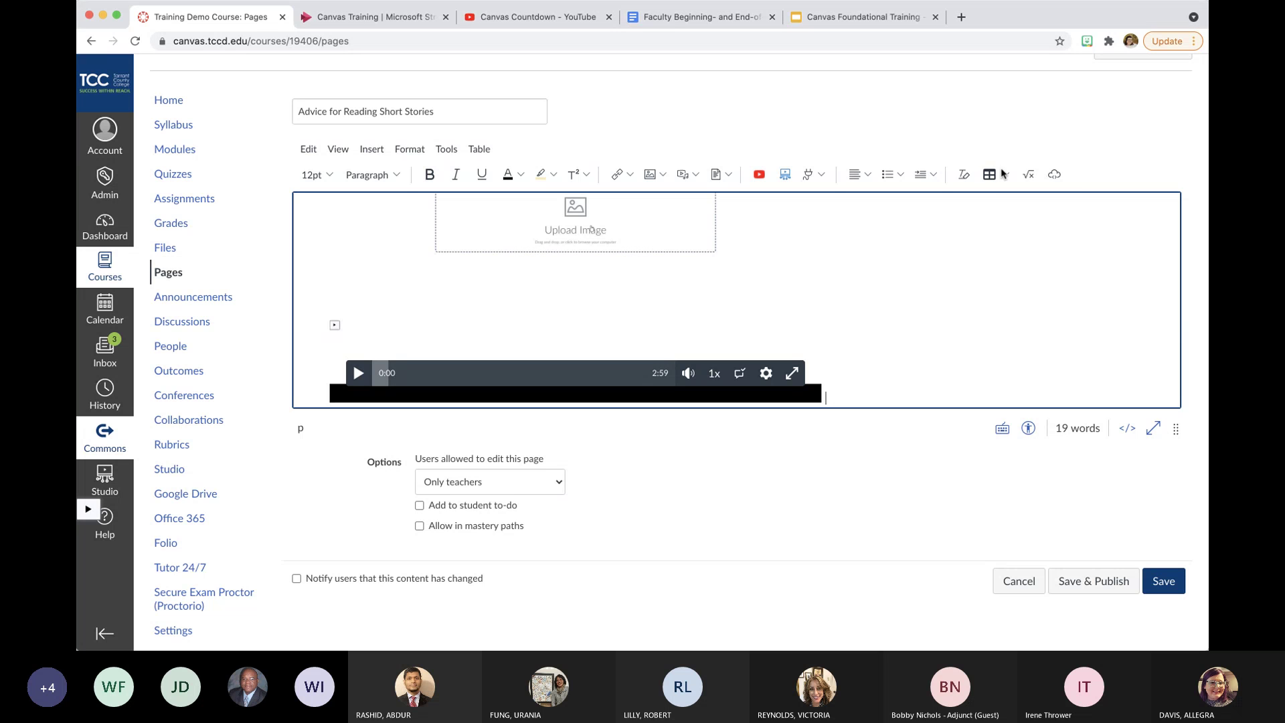
pyautogui.click(1006, 176)
pyautogui.moveTo(1011, 205)
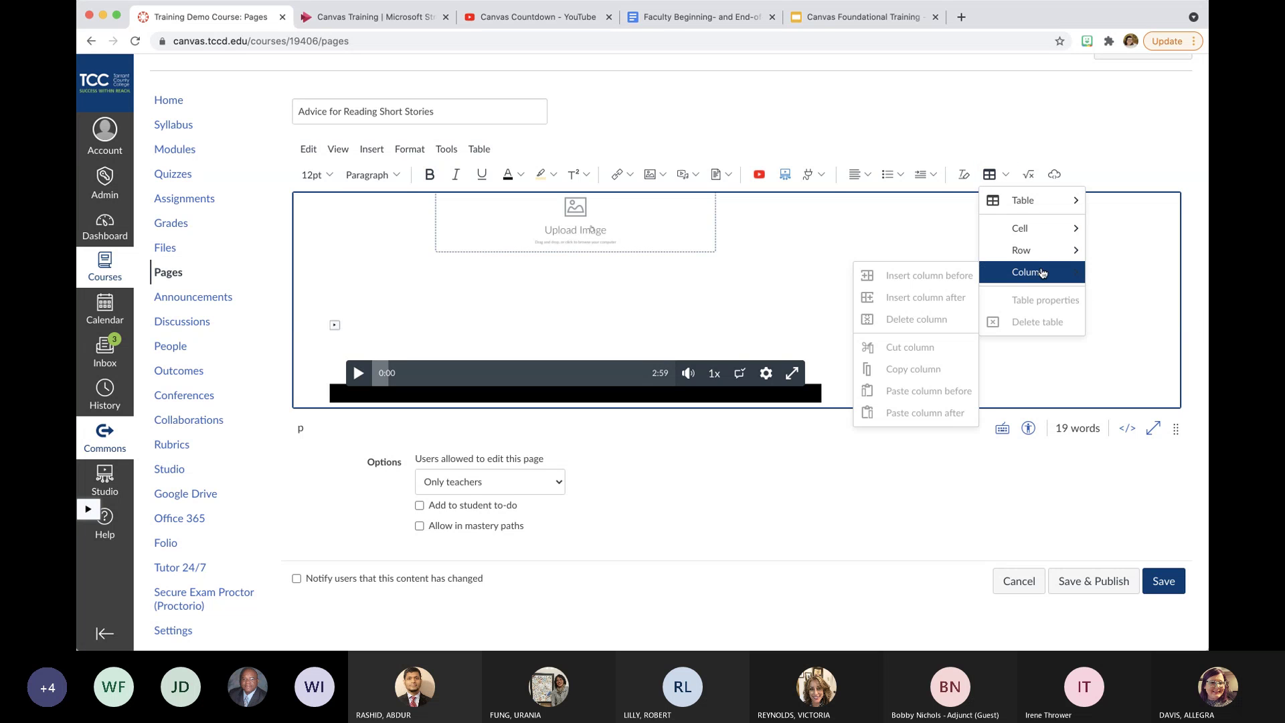
pyautogui.moveTo(1043, 275)
pyautogui.click(1029, 144)
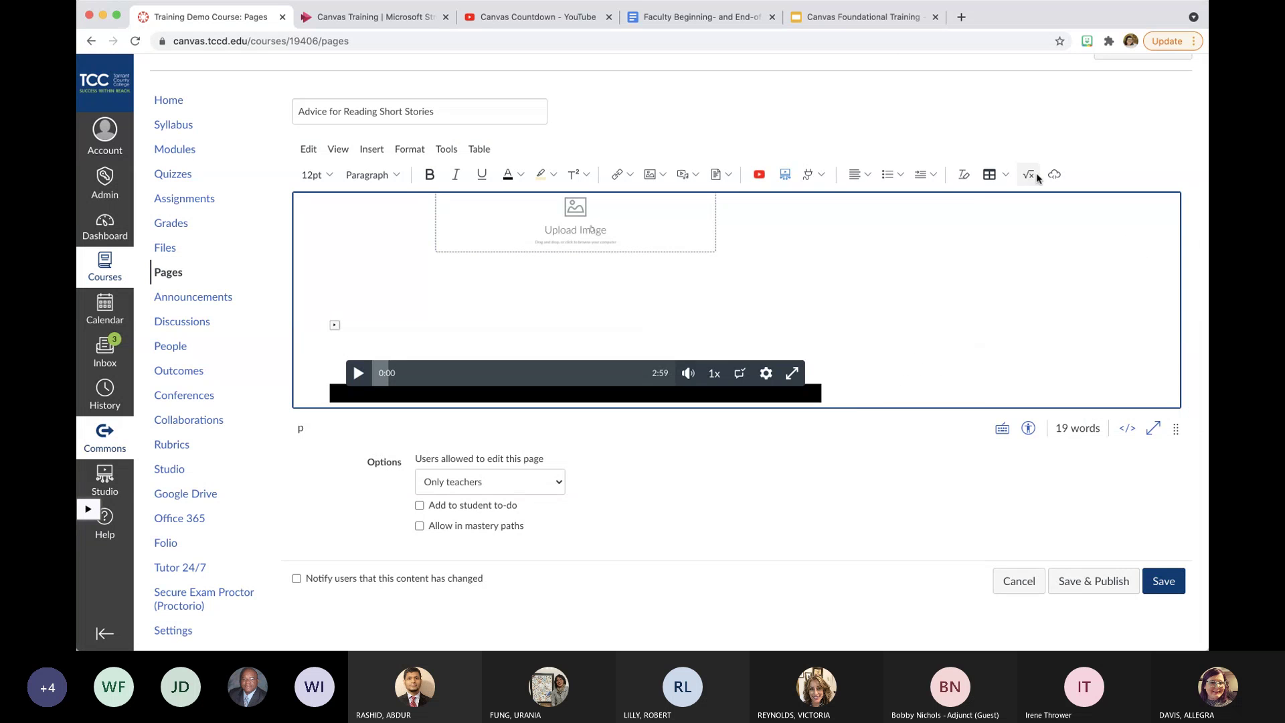
pyautogui.click(1030, 174)
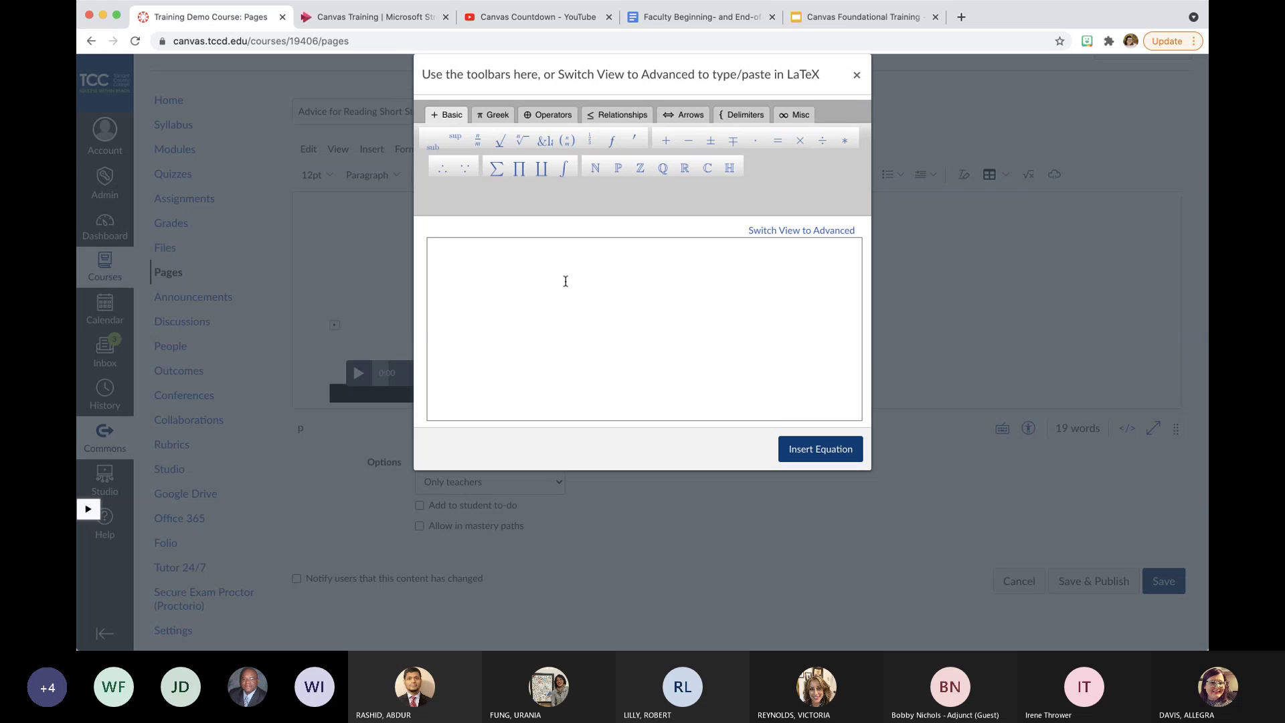
pyautogui.click(499, 141)
pyautogui.click(502, 173)
pyautogui.click(519, 169)
pyautogui.click(588, 168)
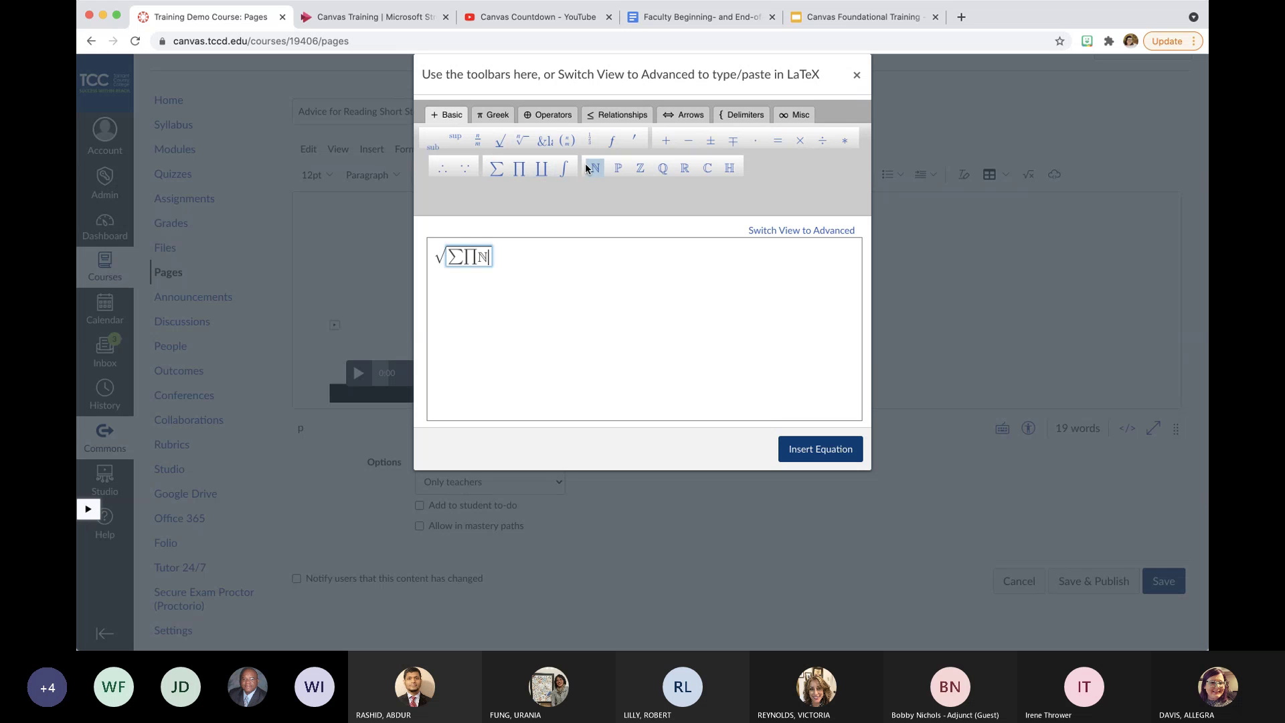
pyautogui.click(605, 119)
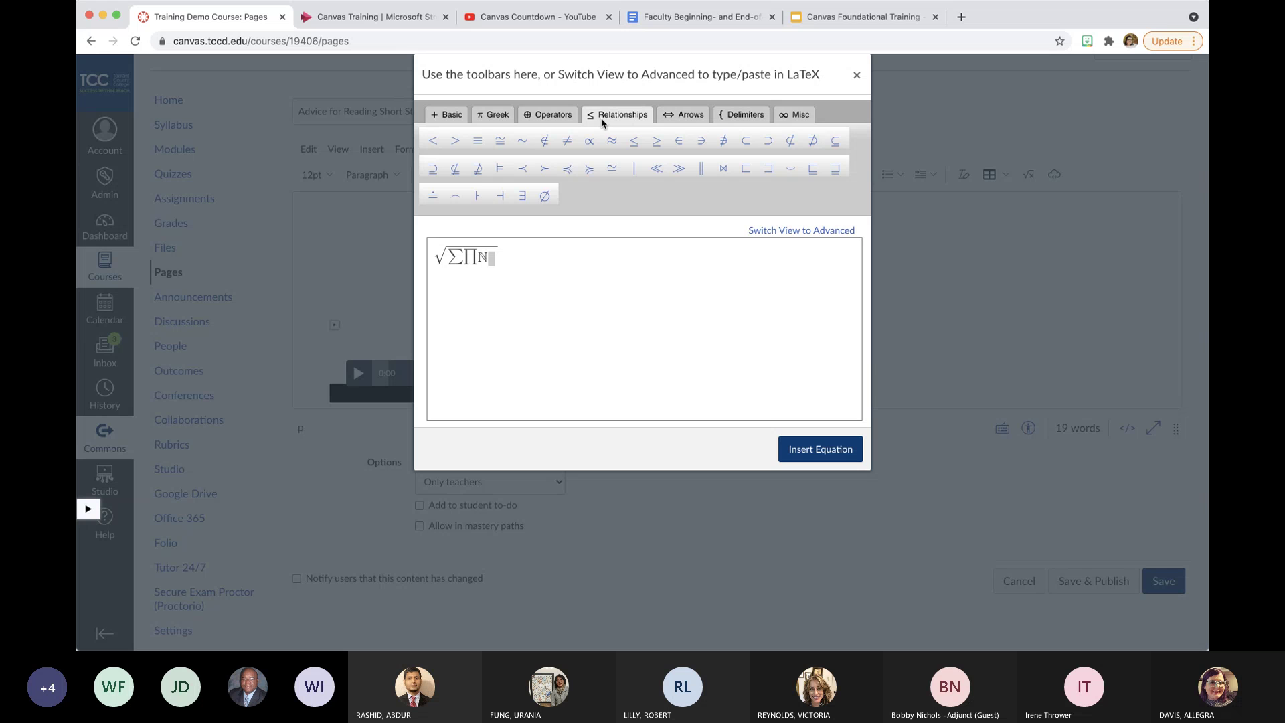
pyautogui.click(568, 146)
pyautogui.click(612, 169)
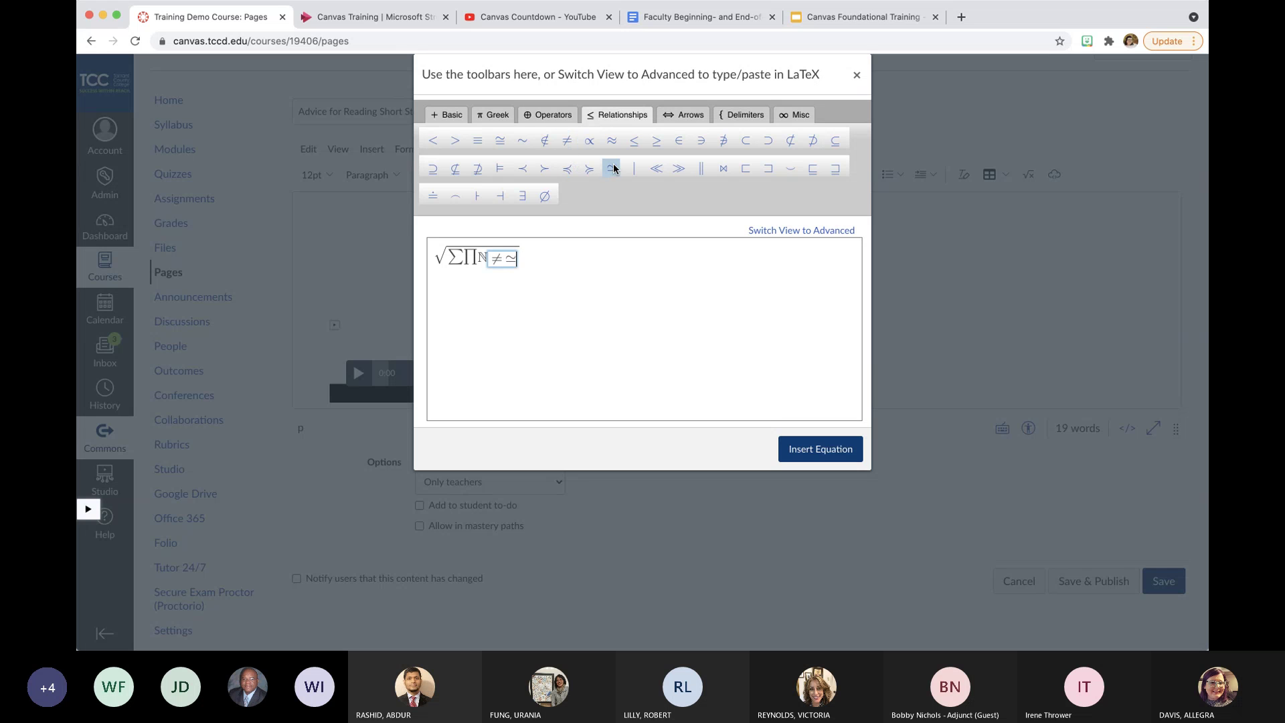
pyautogui.click(673, 121)
pyautogui.click(681, 142)
pyautogui.click(727, 119)
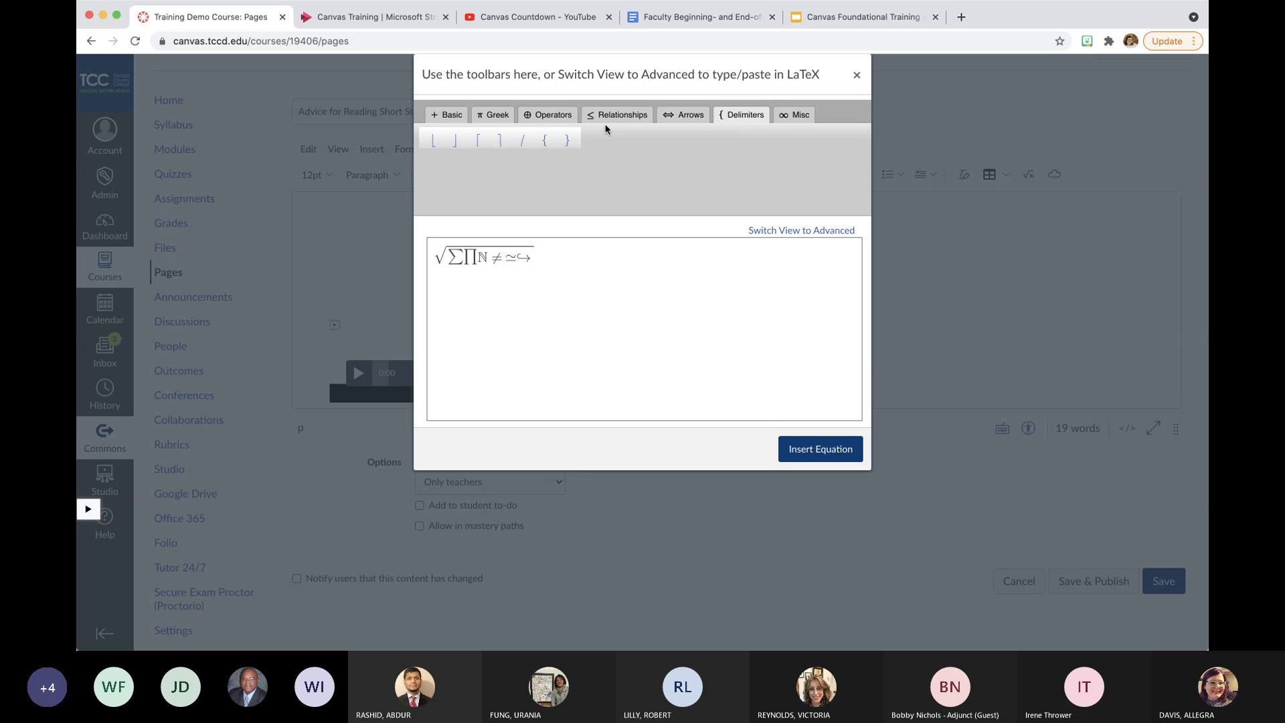
pyautogui.click(800, 457)
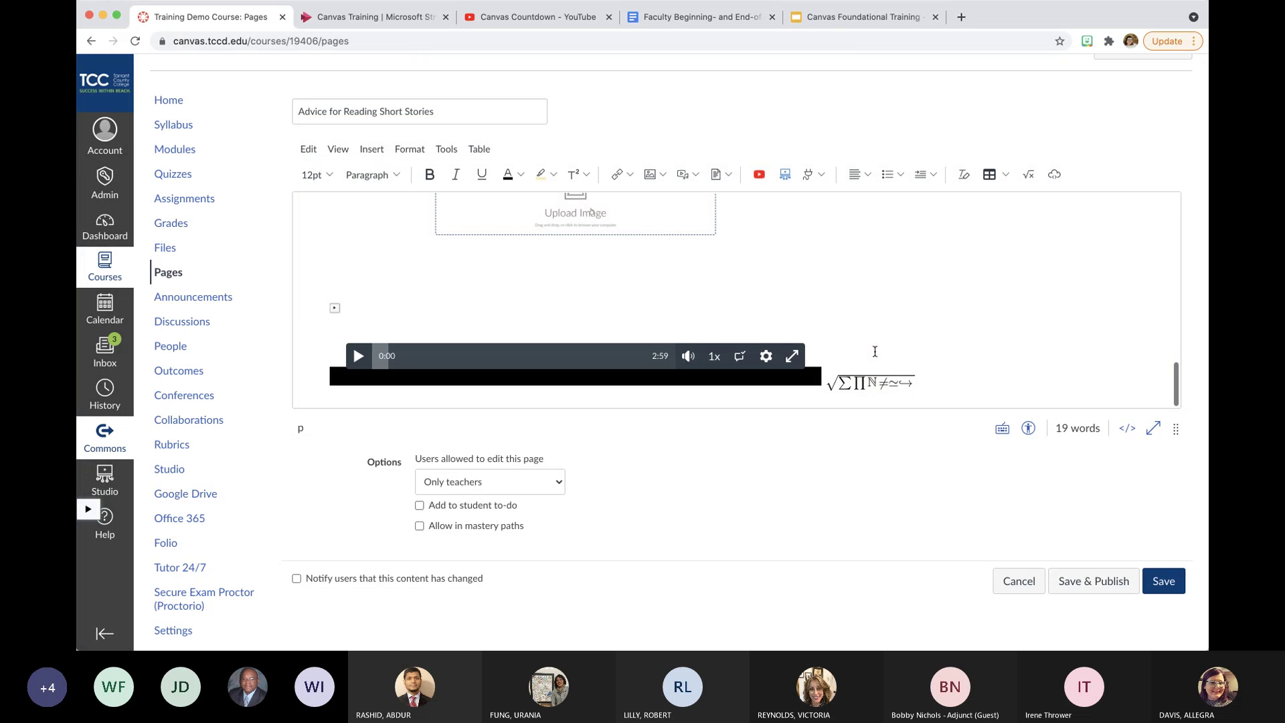
pyautogui.click(843, 382)
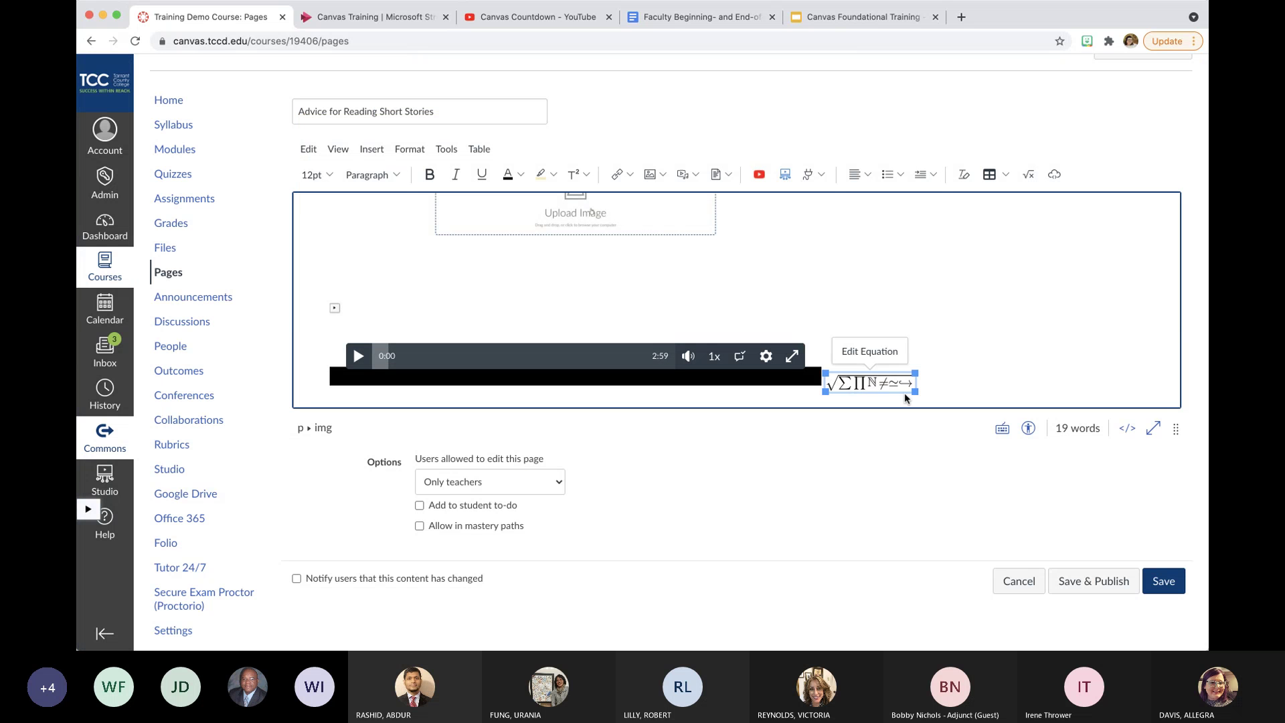
pyautogui.press('Delete')
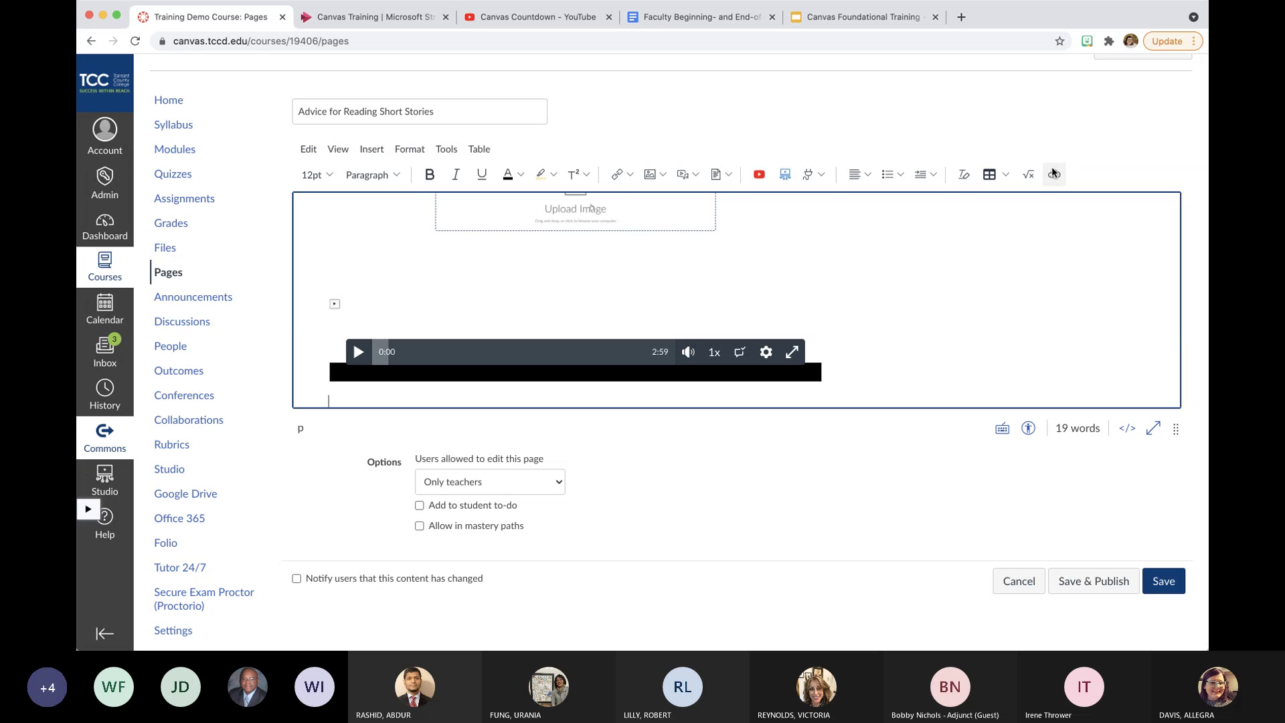
pyautogui.click(1054, 174)
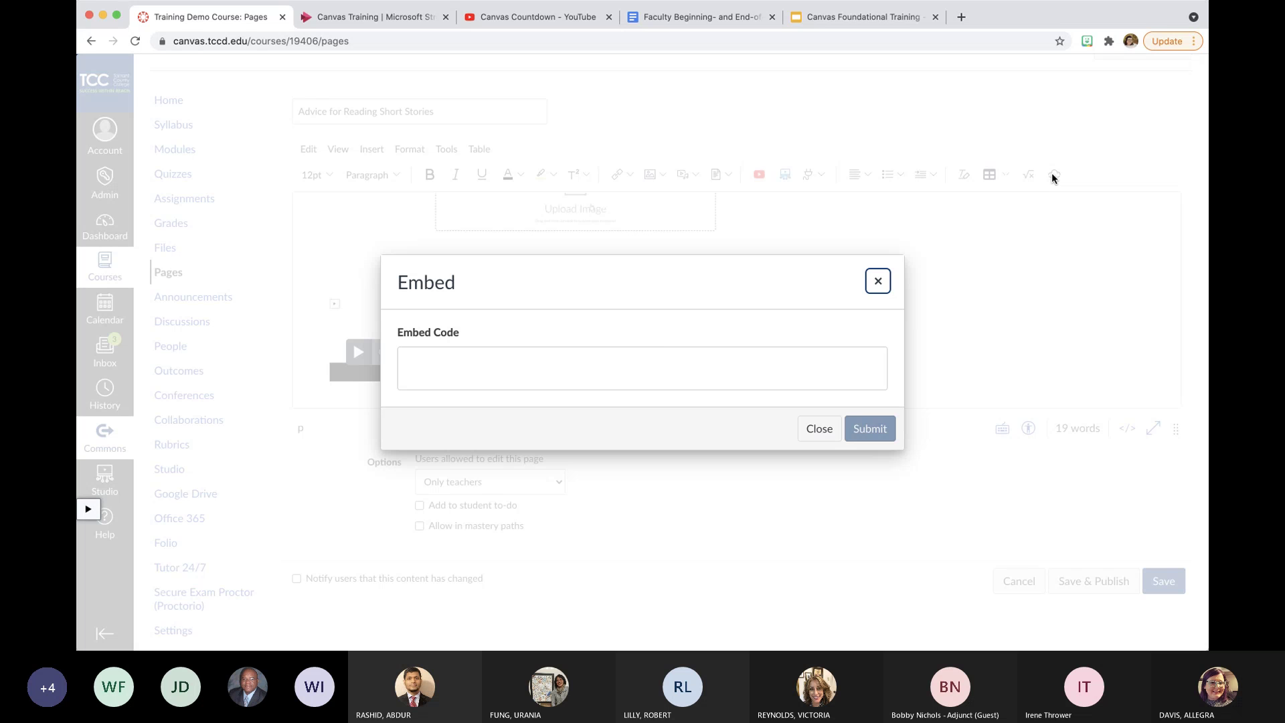
pyautogui.click(662, 355)
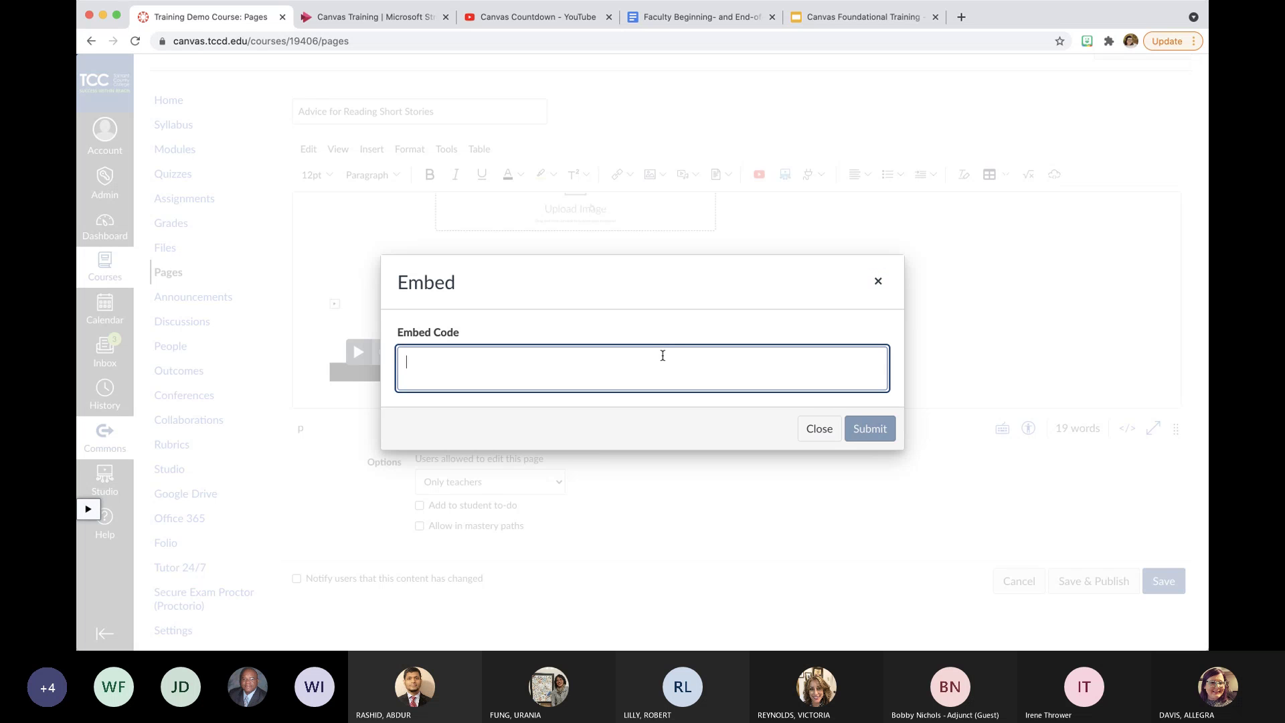
pyautogui.click(879, 282)
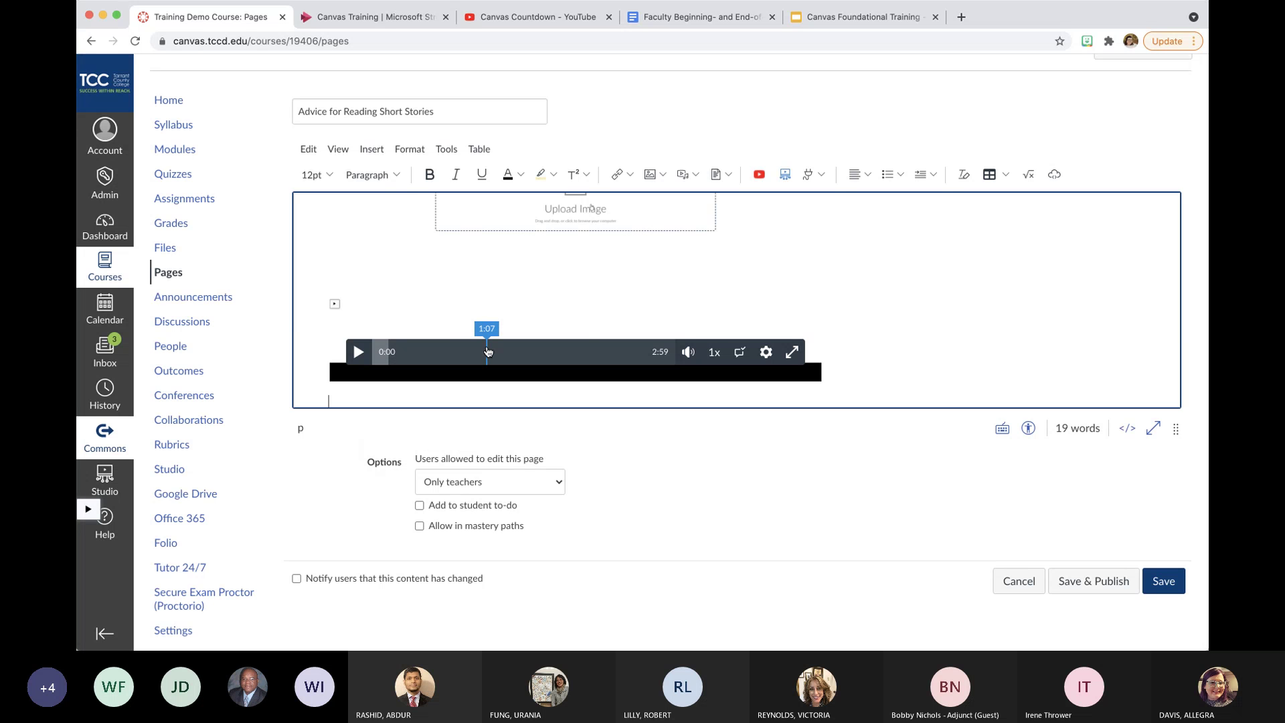
# Toggle View > Fullscreen on and off, then bring up the Insert menu
pyautogui.click(310, 151)
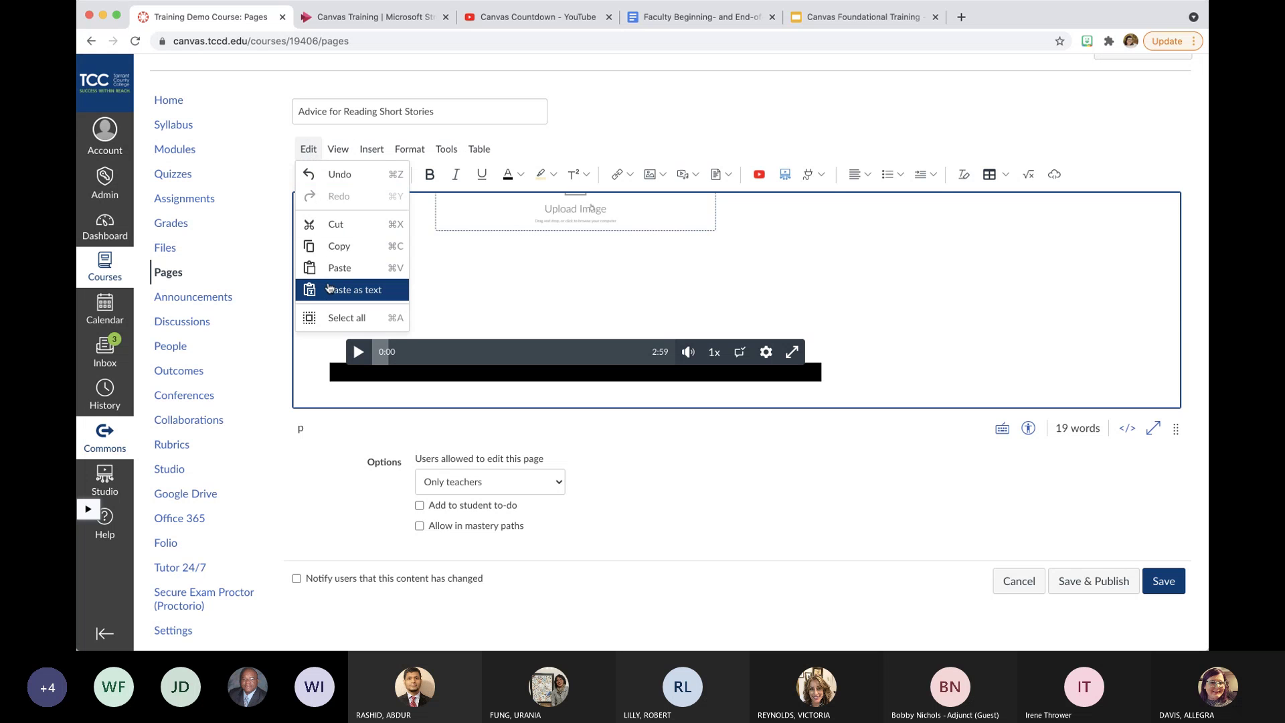
pyautogui.click(334, 150)
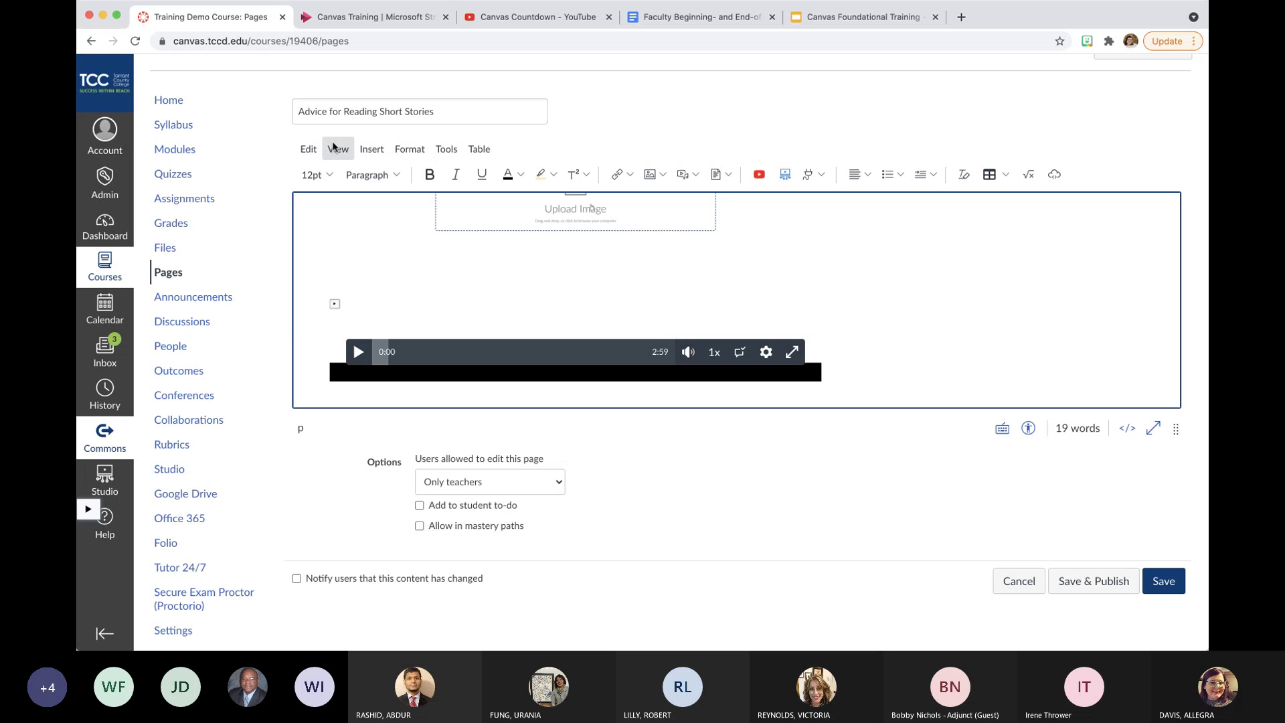
pyautogui.click(334, 150)
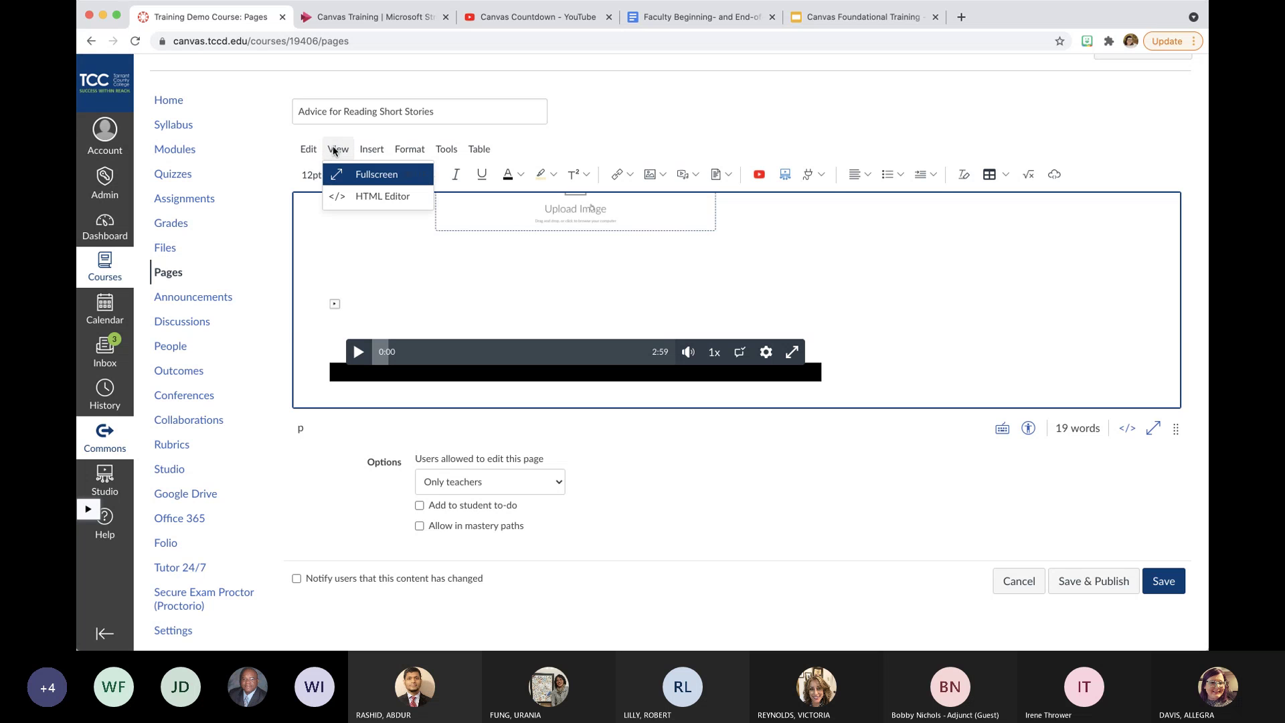
pyautogui.click(349, 177)
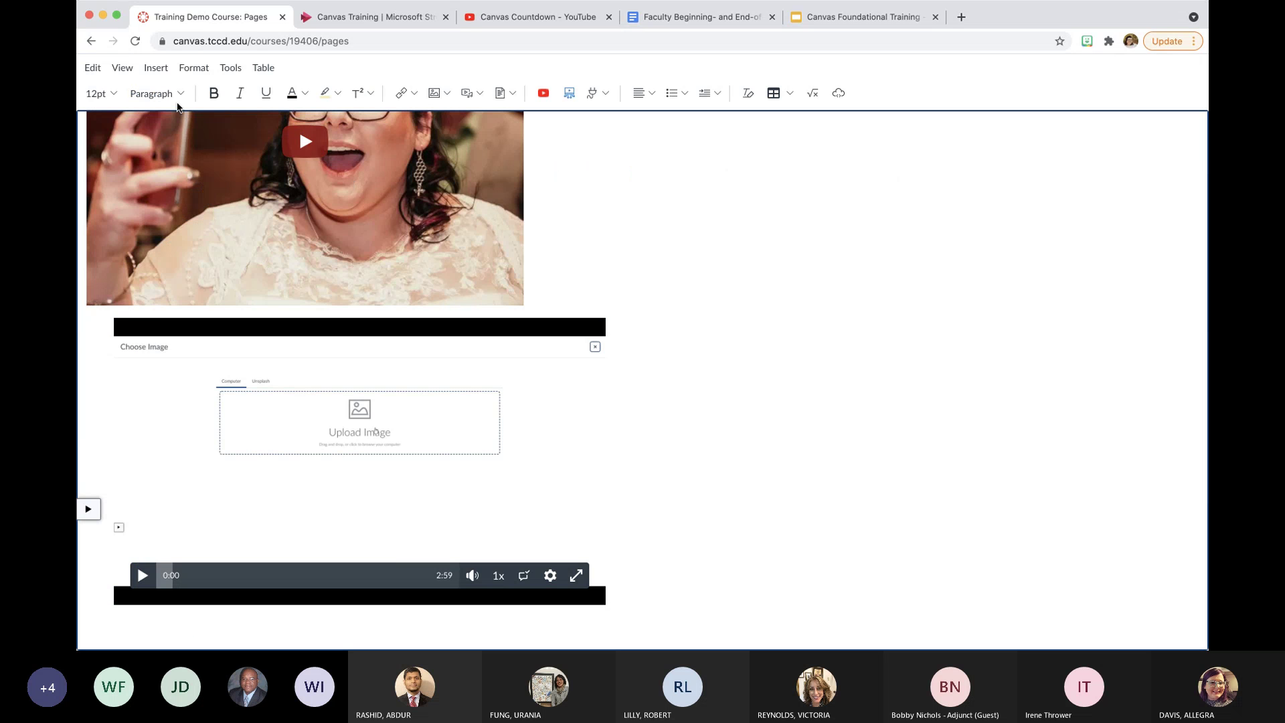
pyautogui.click(122, 67)
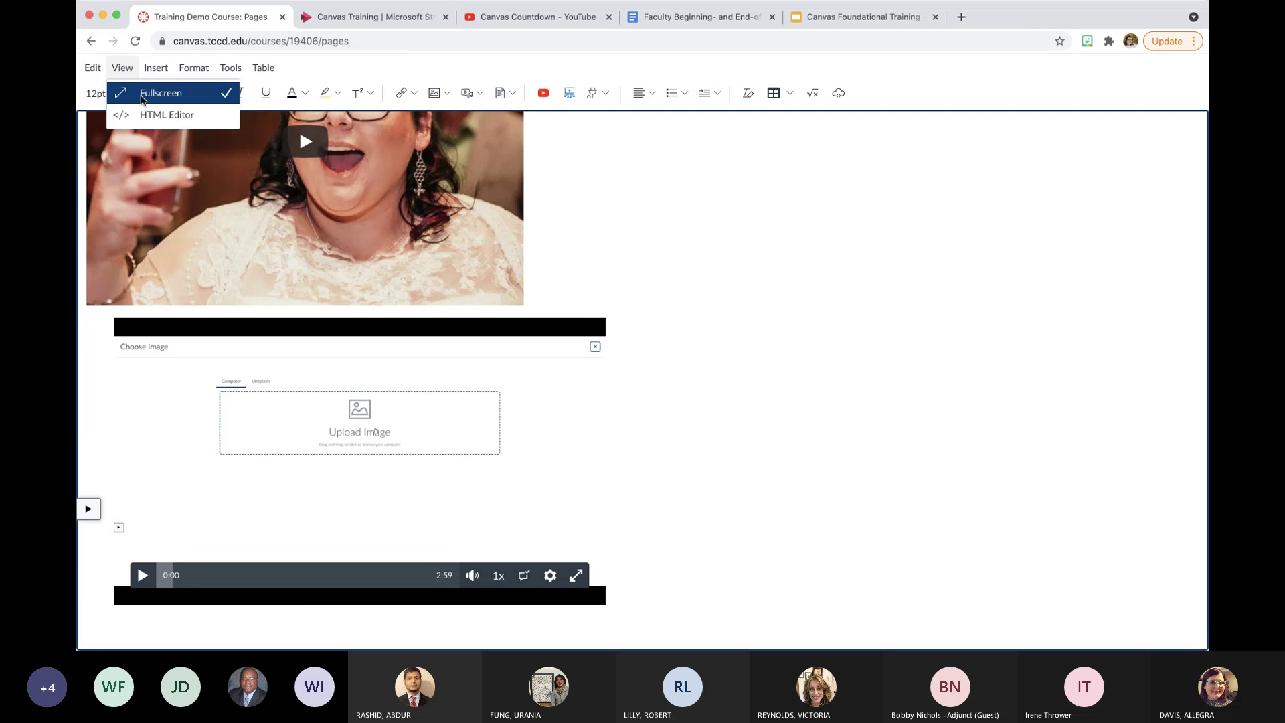
pyautogui.click(142, 97)
pyautogui.click(373, 181)
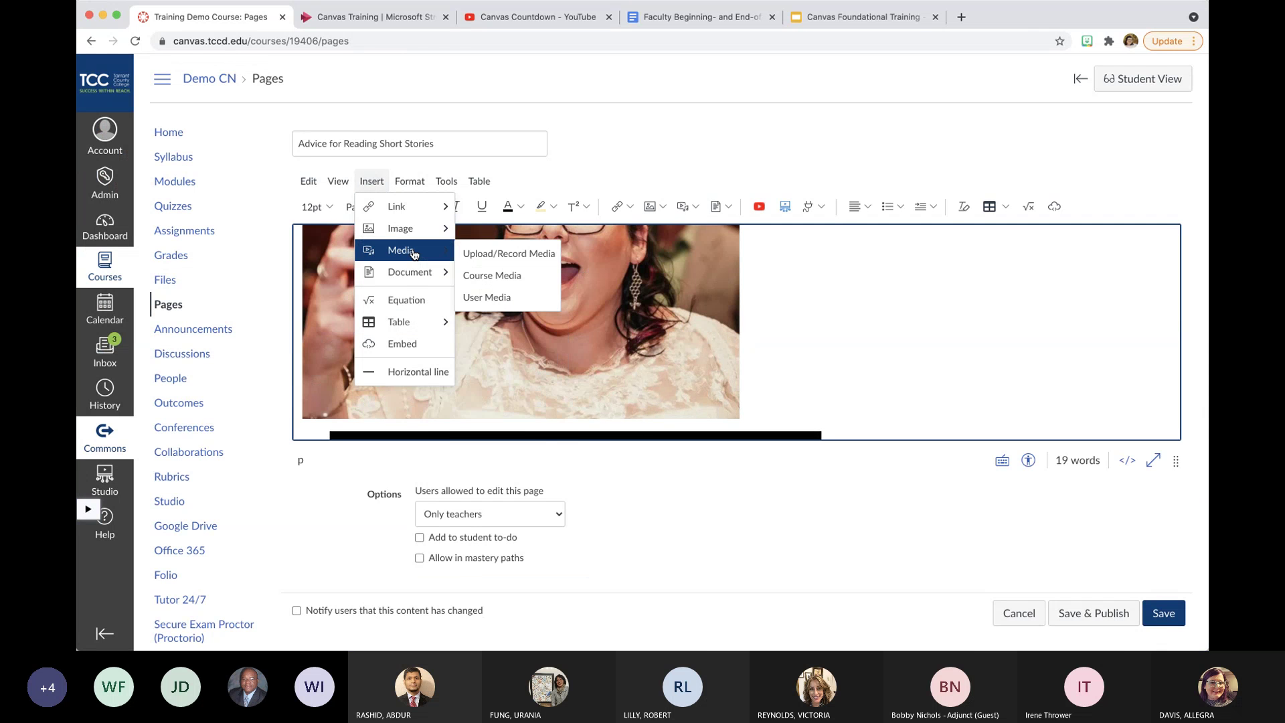
# Insert a horizontal line right after the photo, above the Choose Image block
pyautogui.moveTo(409, 272)
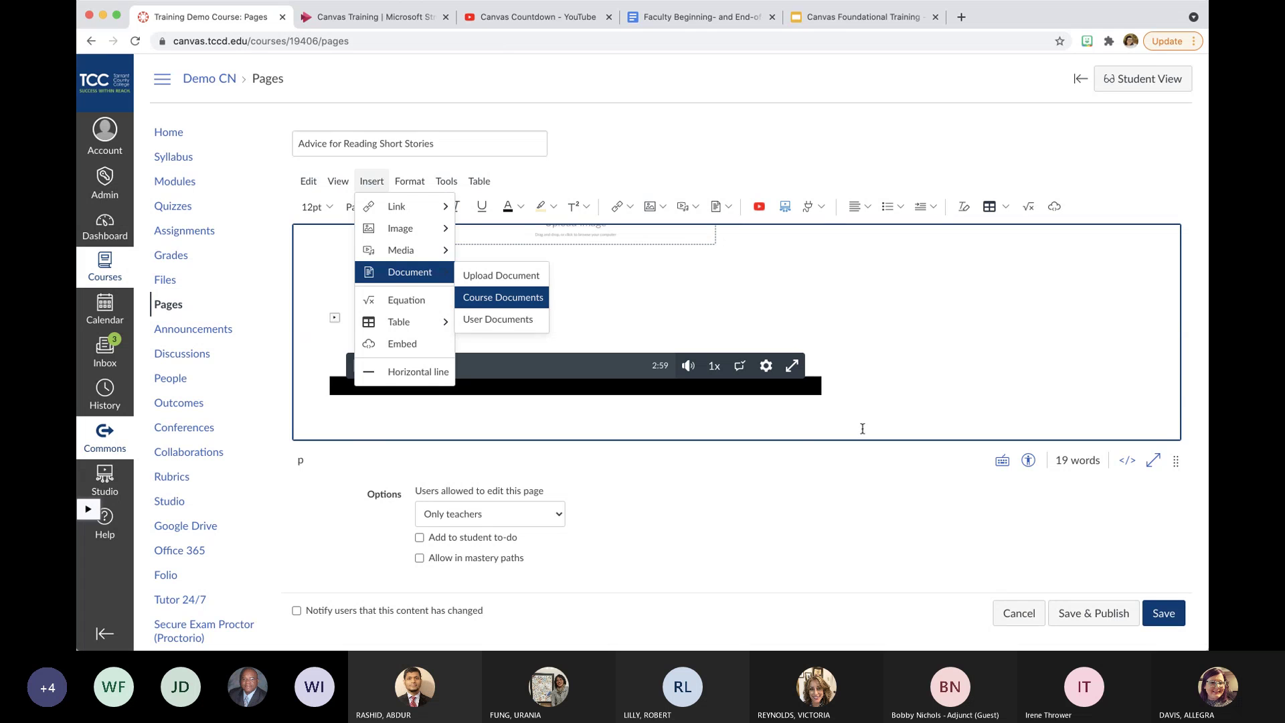
pyautogui.click(790, 272)
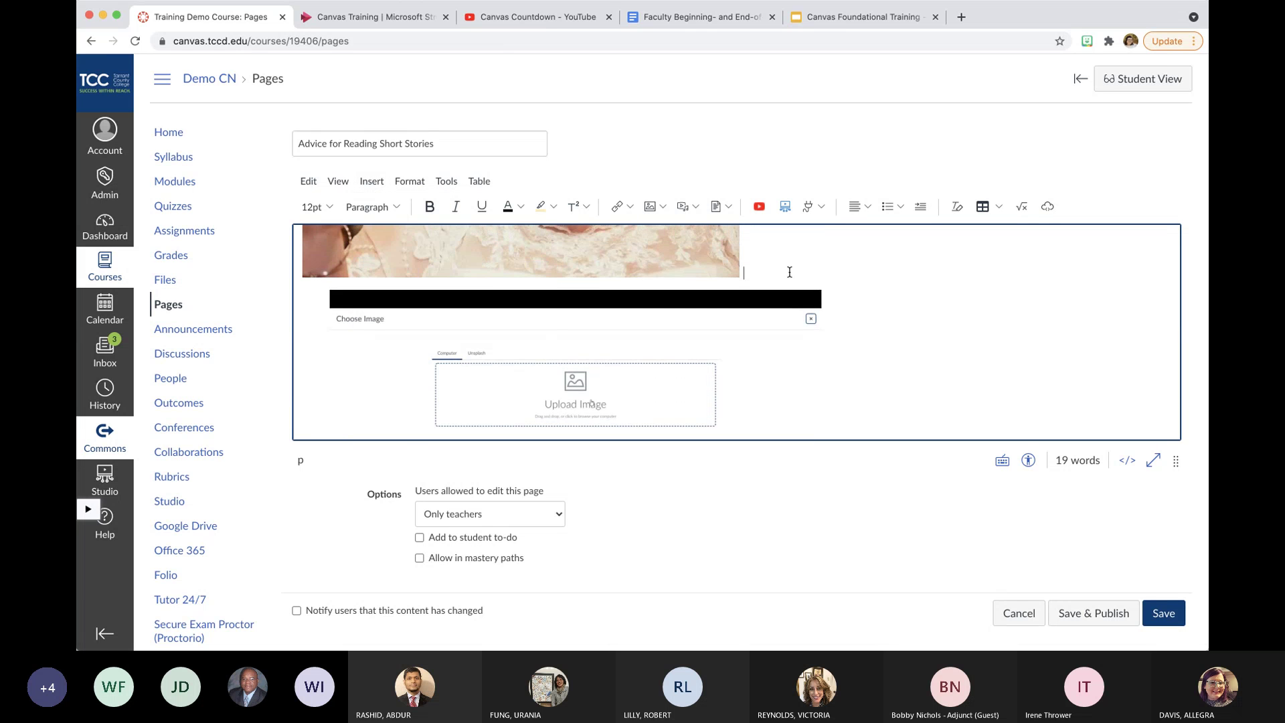
pyautogui.click(376, 190)
pyautogui.click(404, 371)
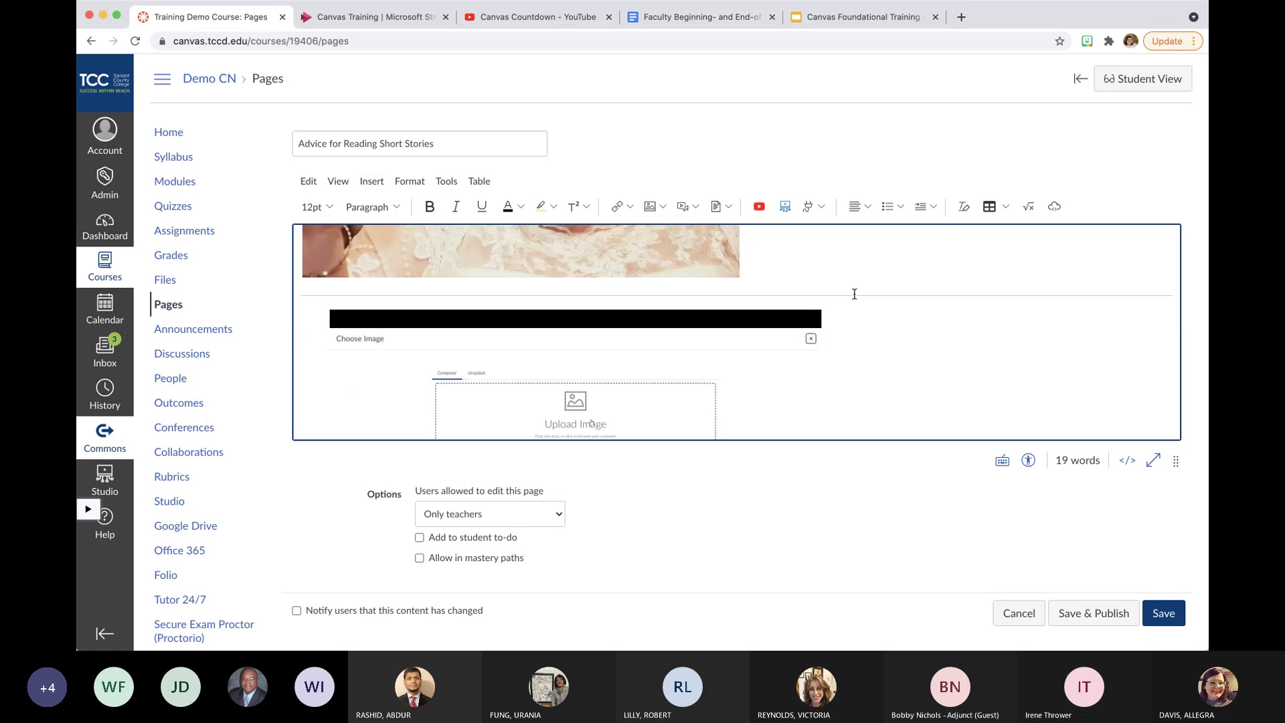
pyautogui.scroll(-1, 869, 318)
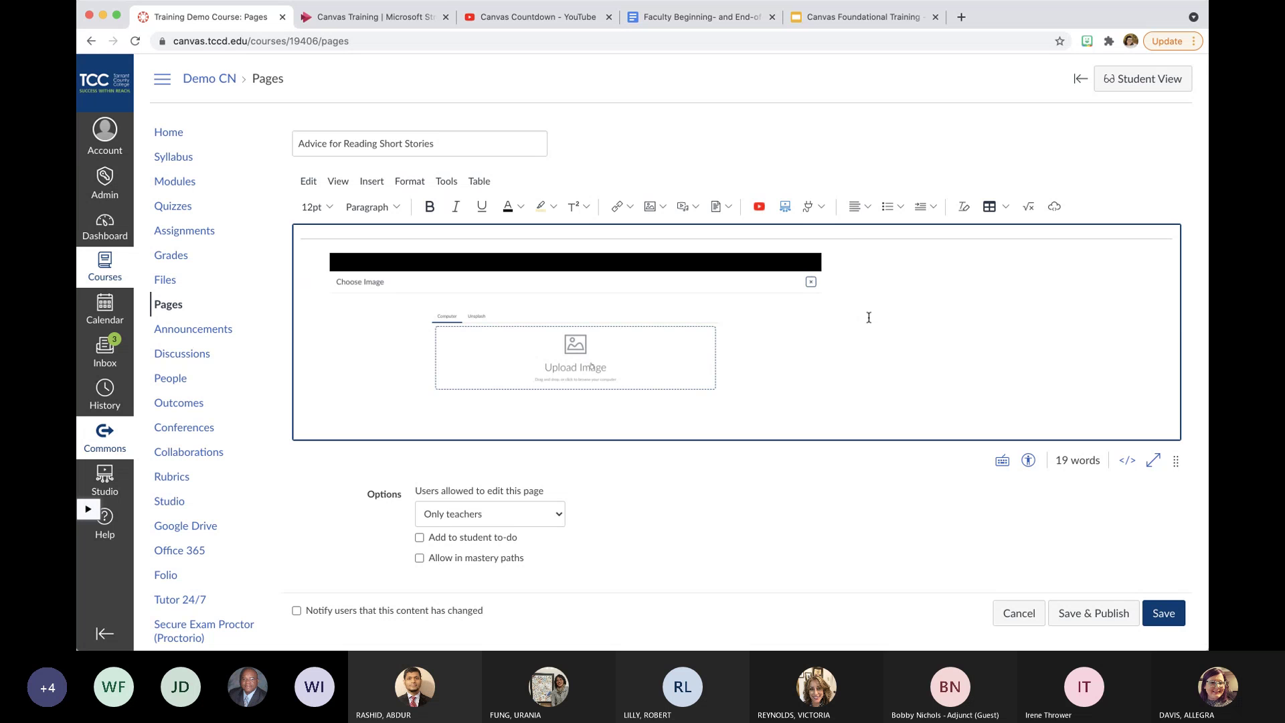
pyautogui.scroll(1, 869, 317)
pyautogui.scroll(3, 869, 317)
pyautogui.scroll(-3, 869, 317)
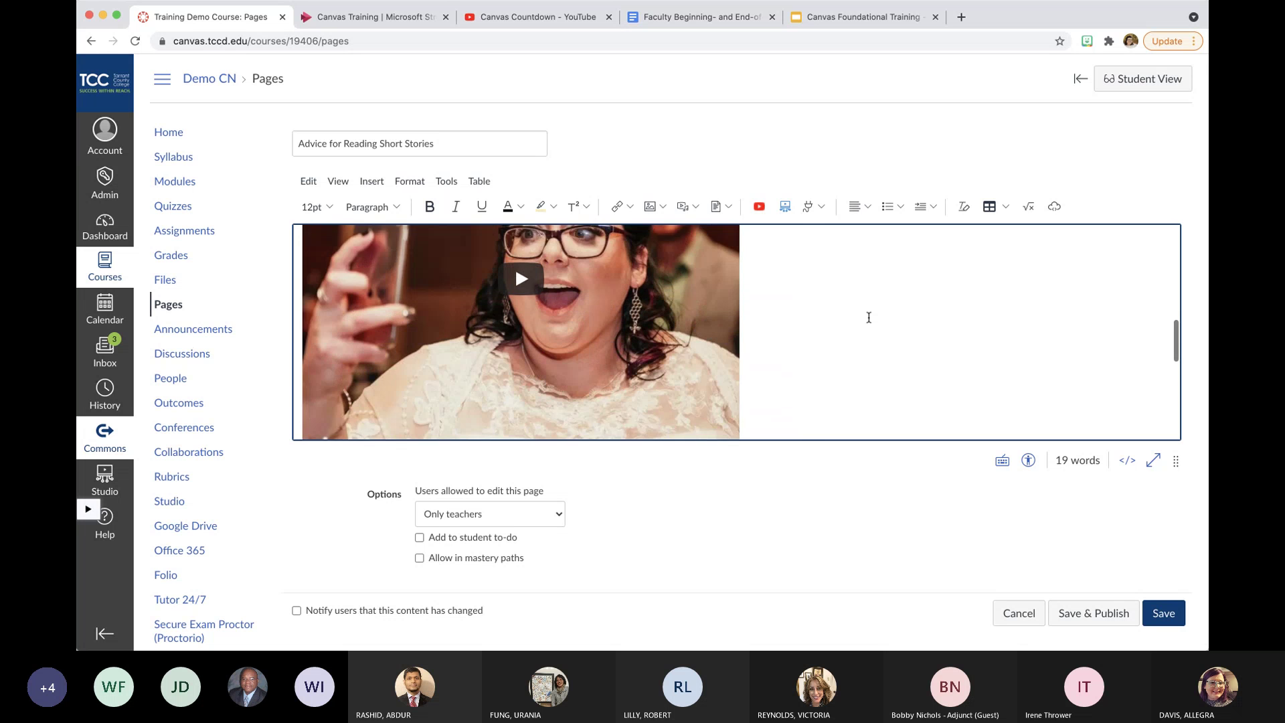
pyautogui.scroll(-1, 869, 317)
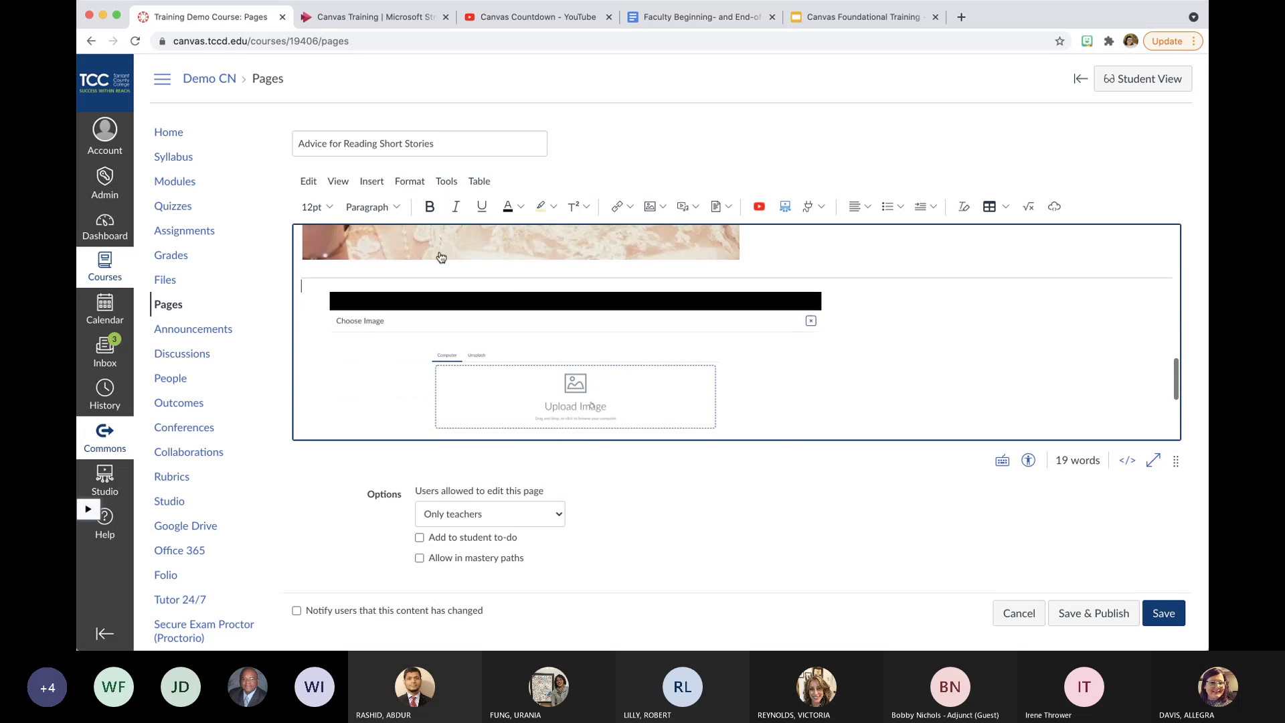
pyautogui.click(410, 181)
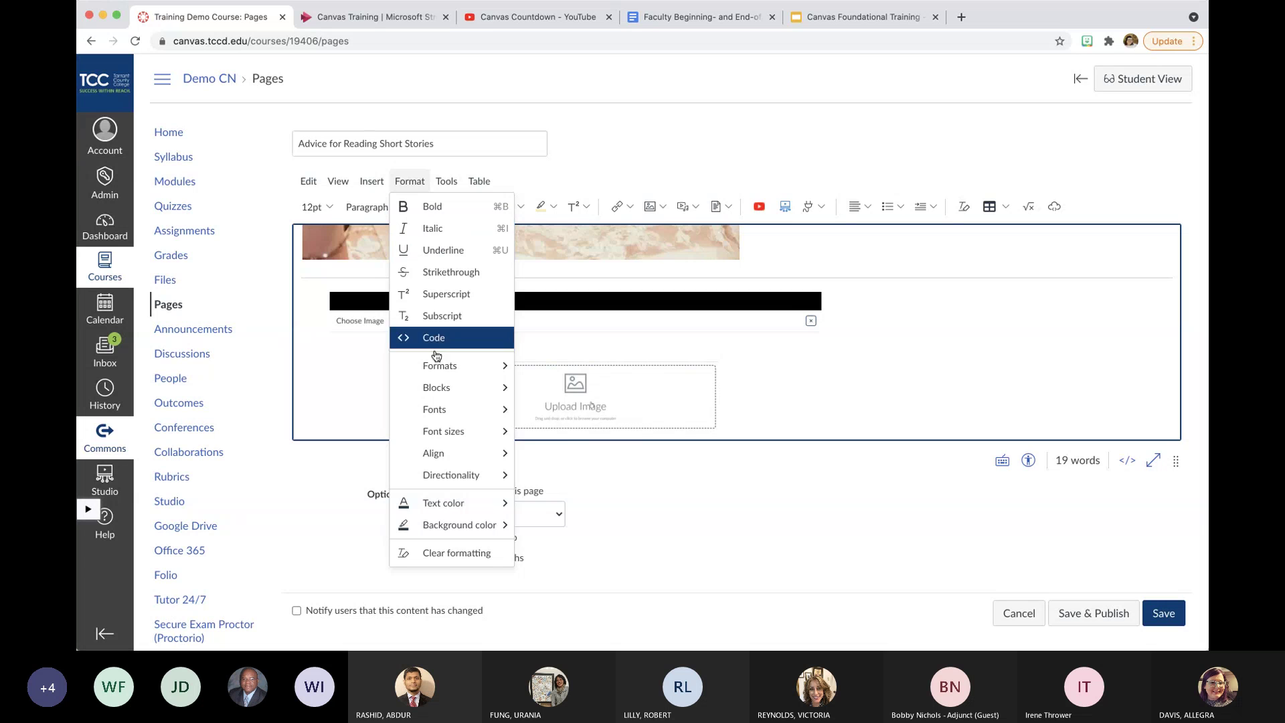
pyautogui.moveTo(452, 397)
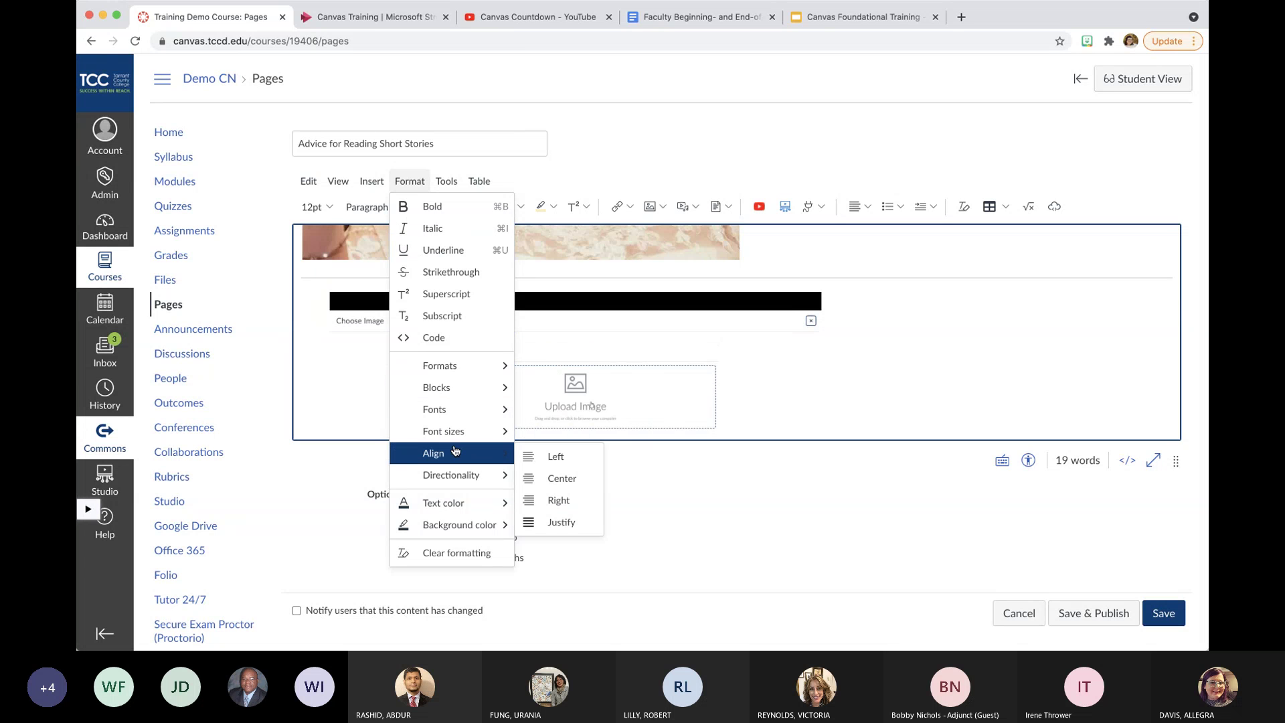
pyautogui.moveTo(456, 483)
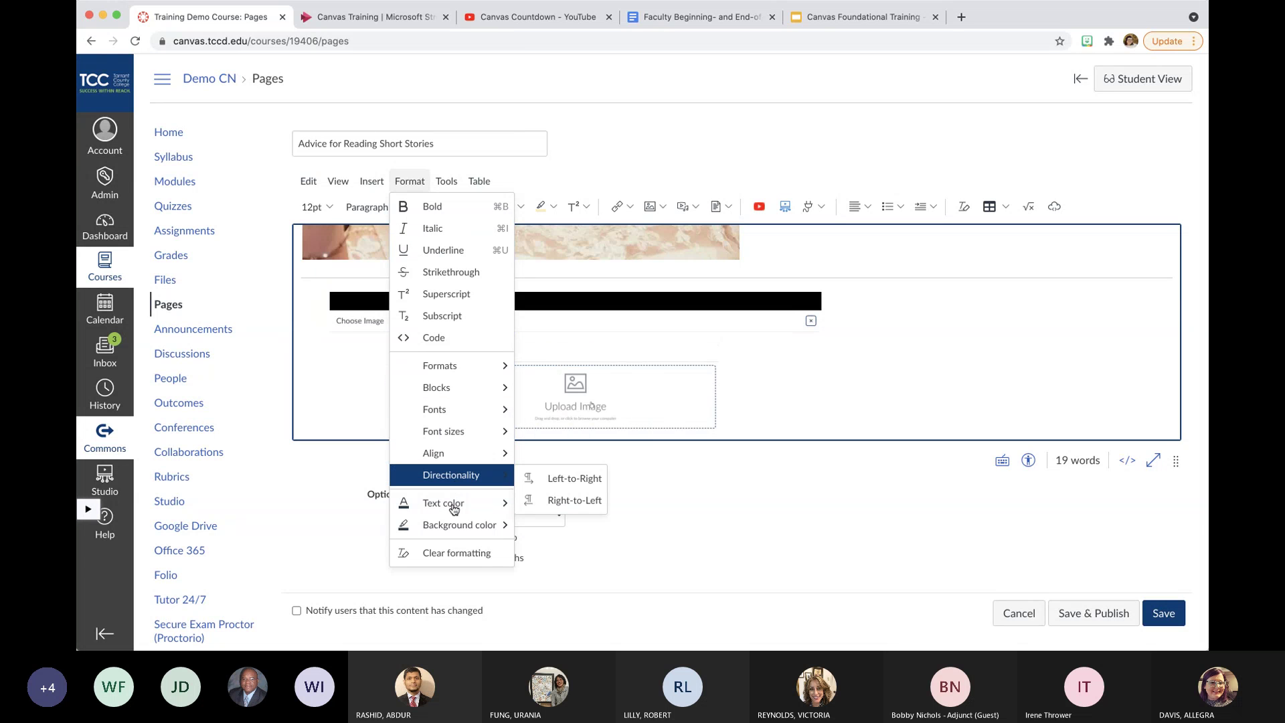
pyautogui.moveTo(442, 180)
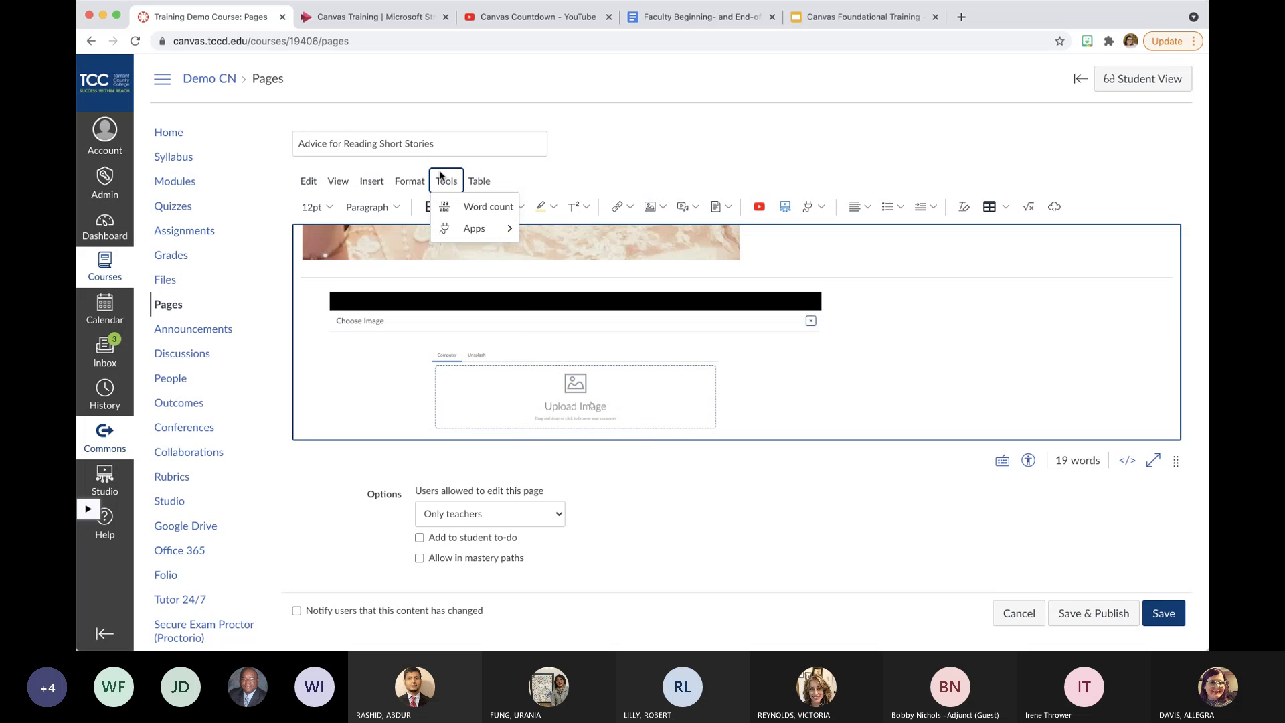
pyautogui.moveTo(488, 184)
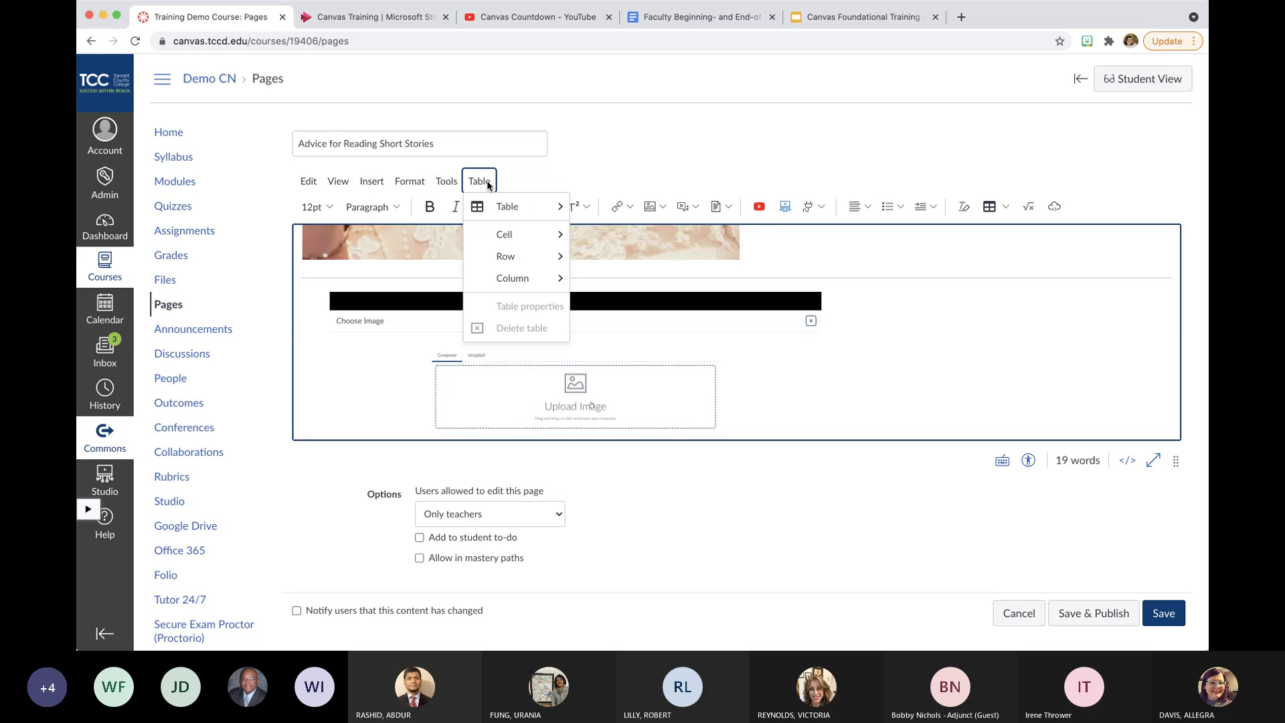
pyautogui.click(742, 144)
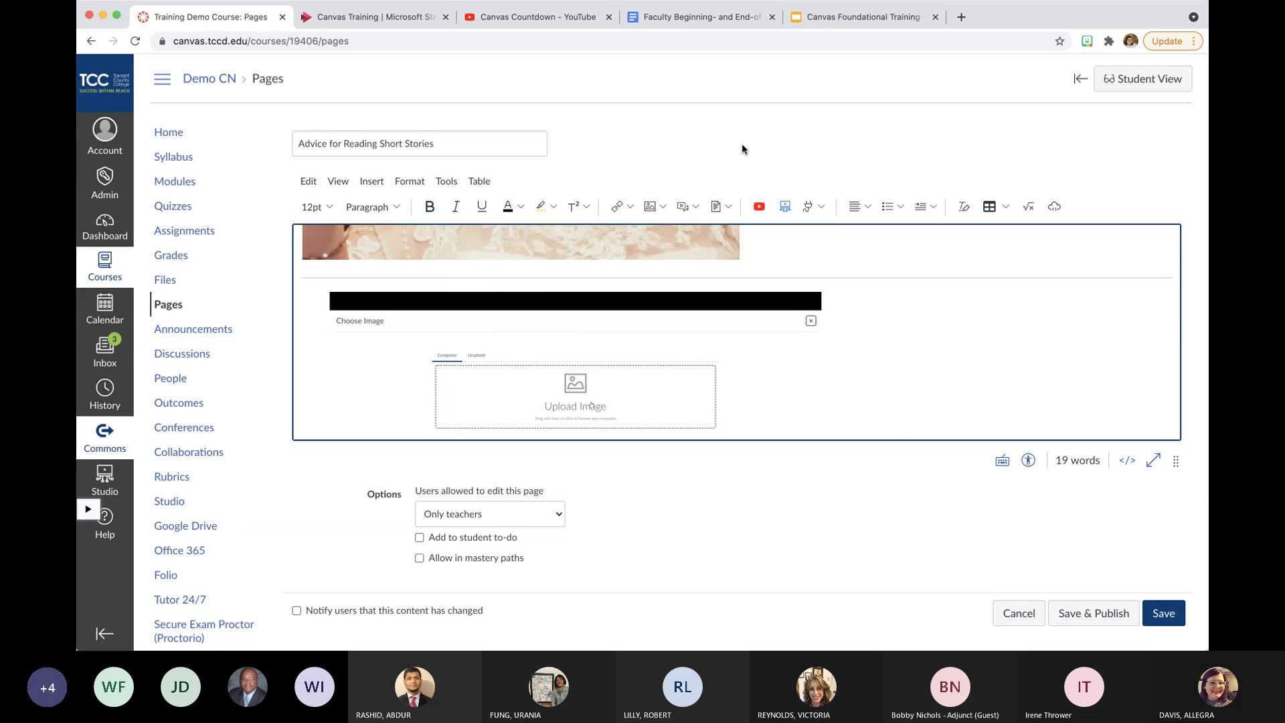
pyautogui.click(891, 408)
pyautogui.scroll(-3, 895, 402)
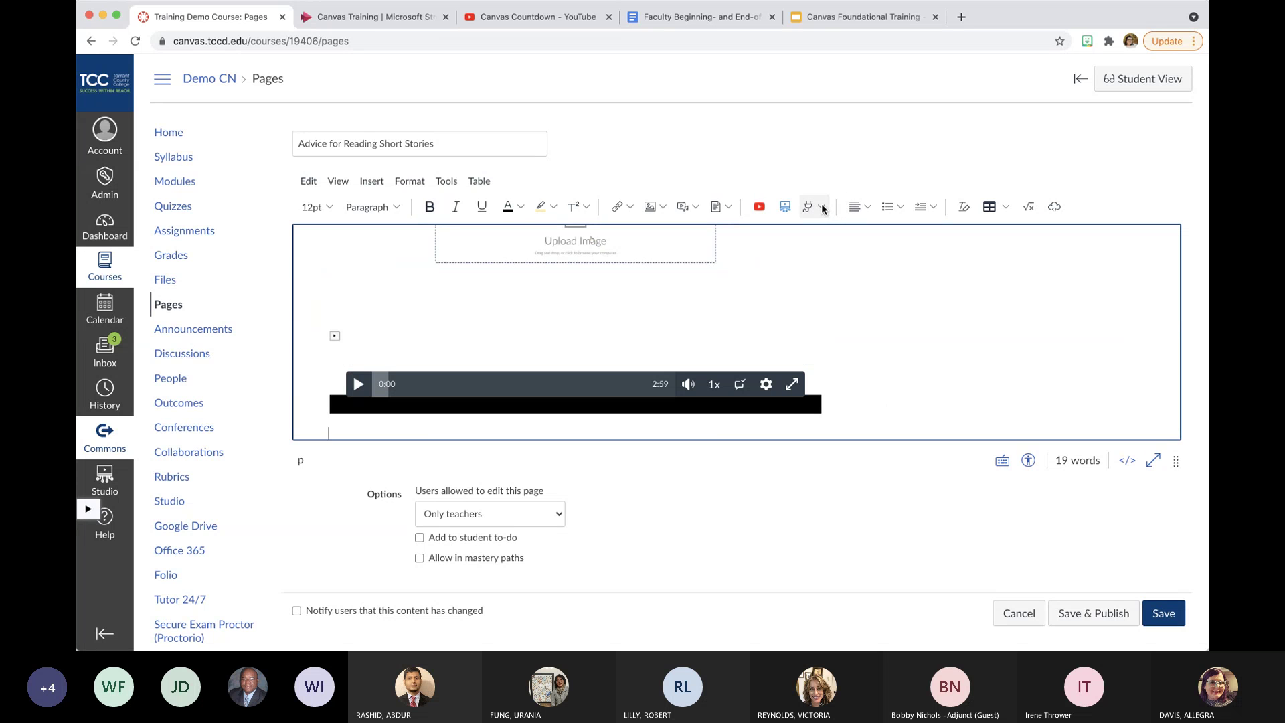
pyautogui.click(823, 208)
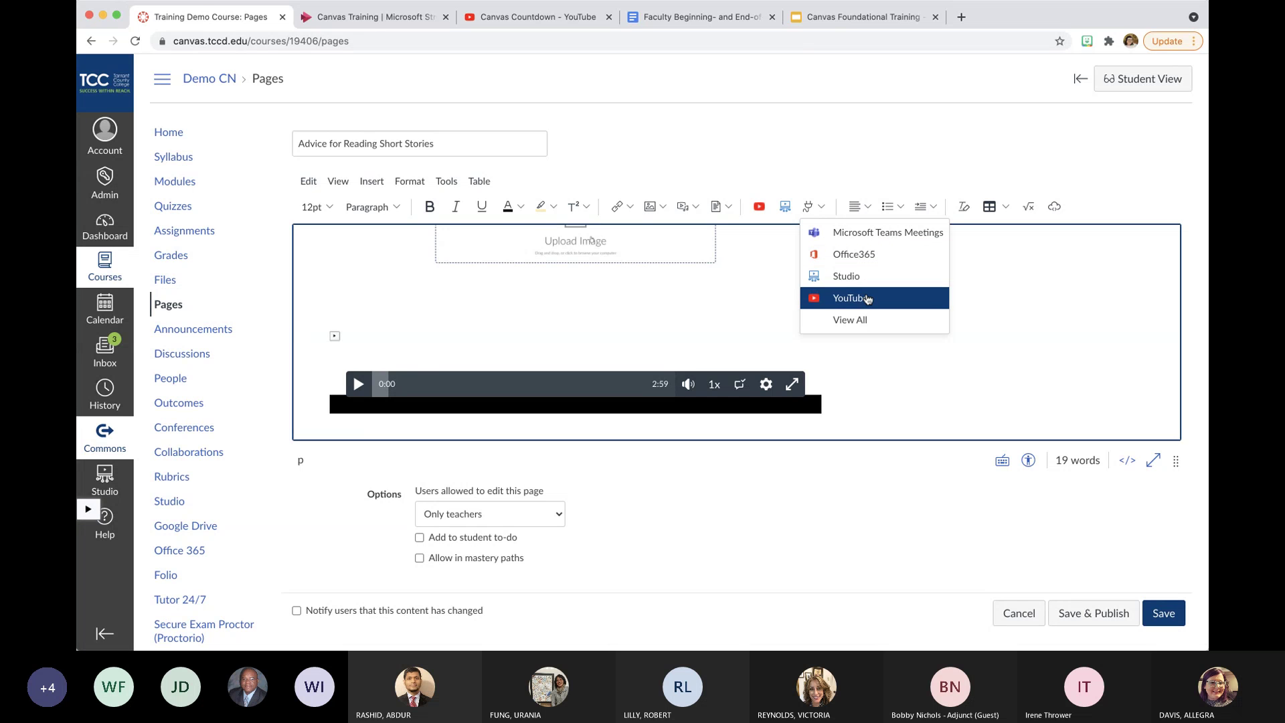
pyautogui.click(866, 320)
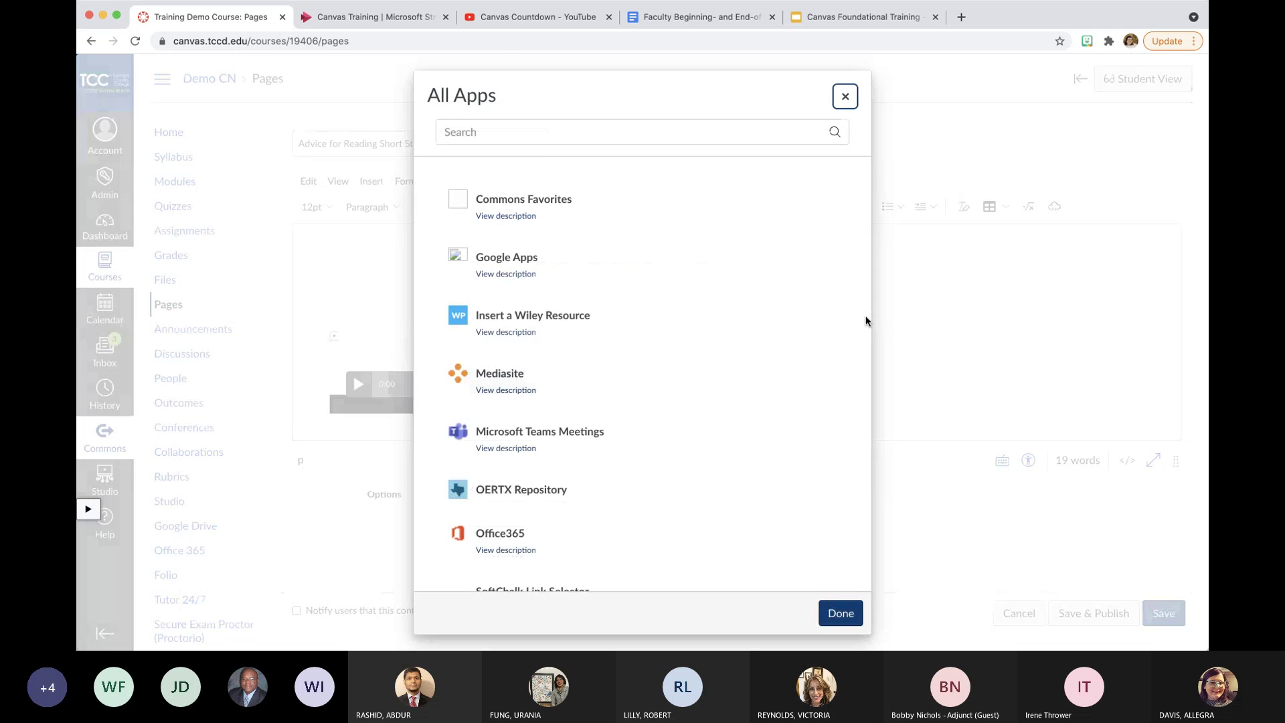
pyautogui.scroll(-5, 705, 336)
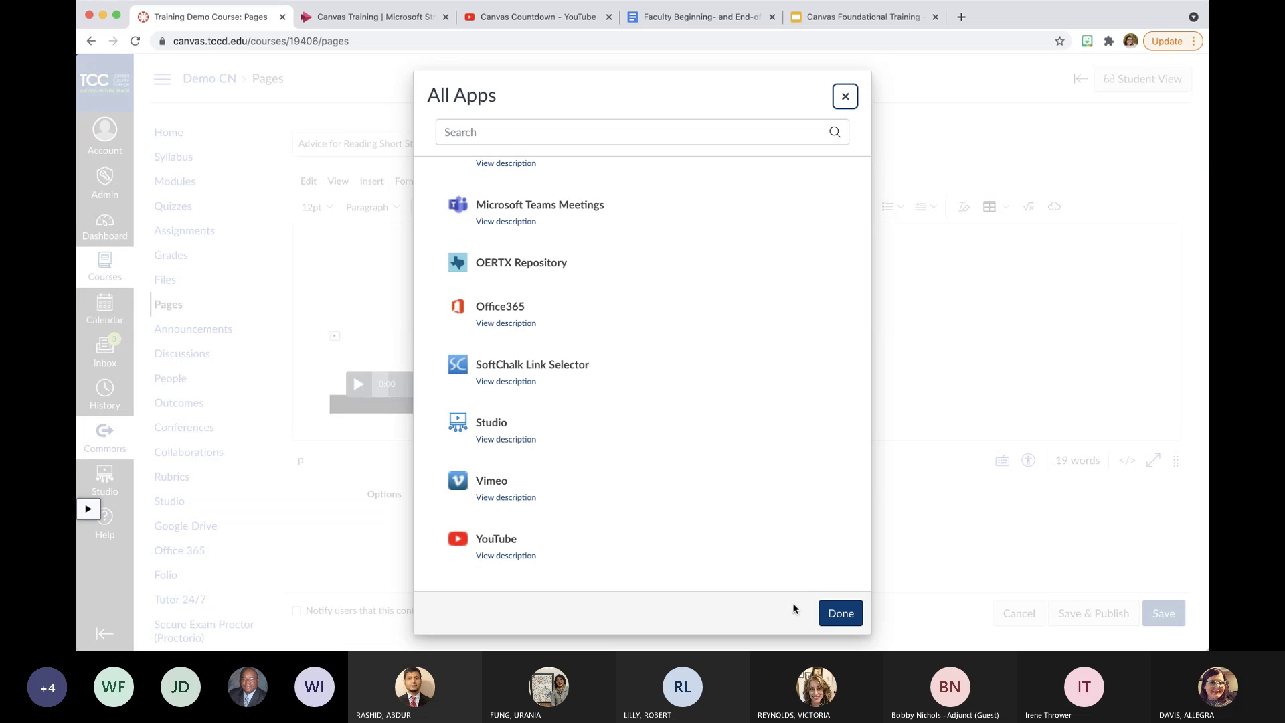
pyautogui.click(846, 96)
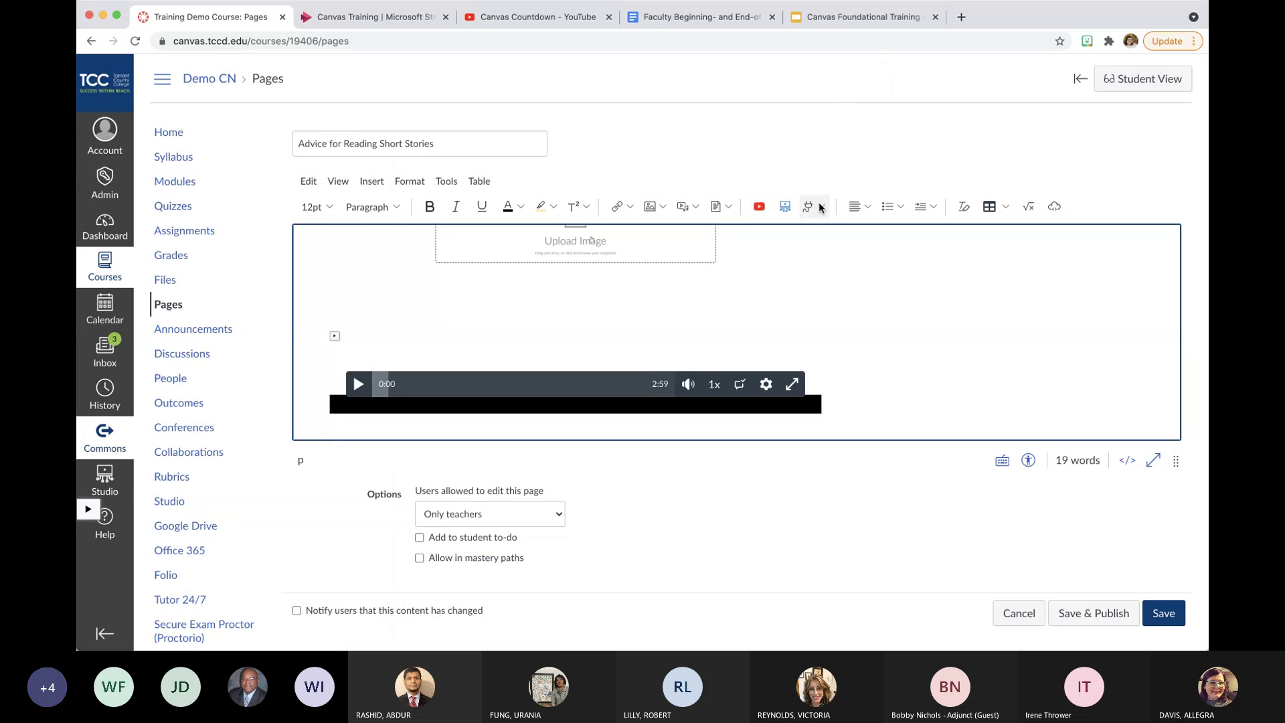
pyautogui.scroll(-1, 853, 523)
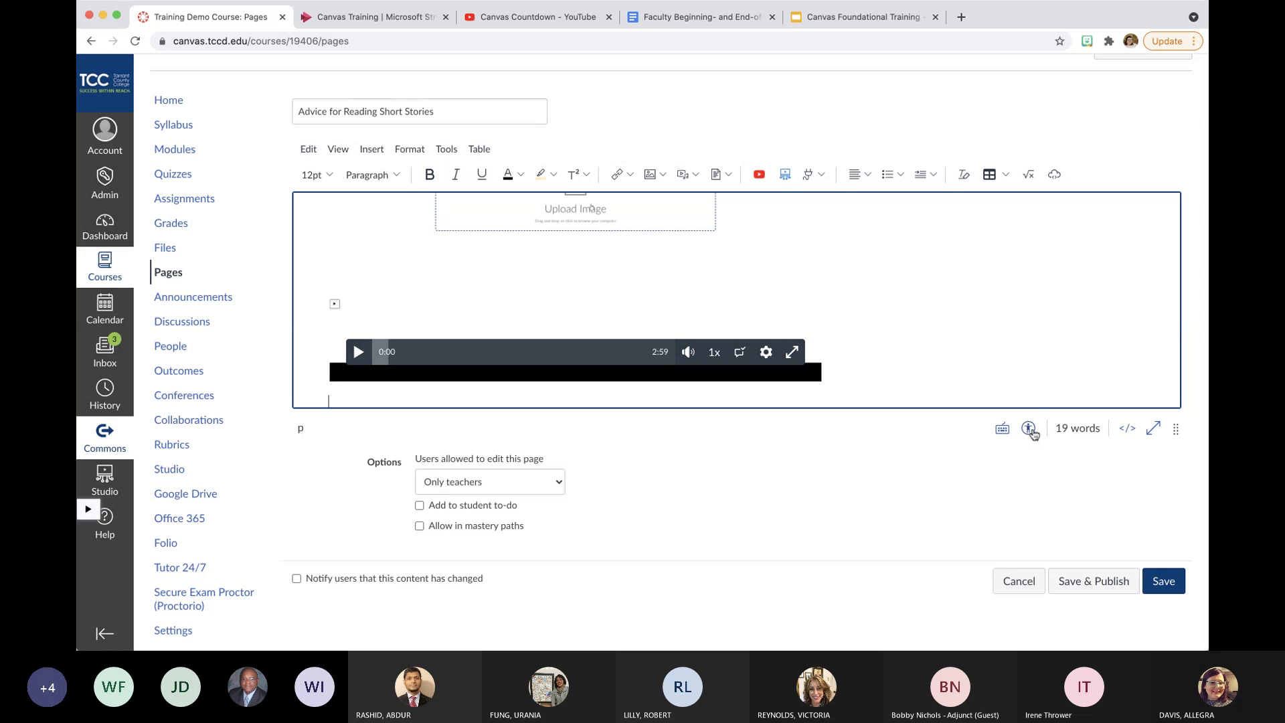
# Replace the checklist image's filename alt text with 'Lady holding checklist' using the Accessibility Checker
pyautogui.click(1032, 431)
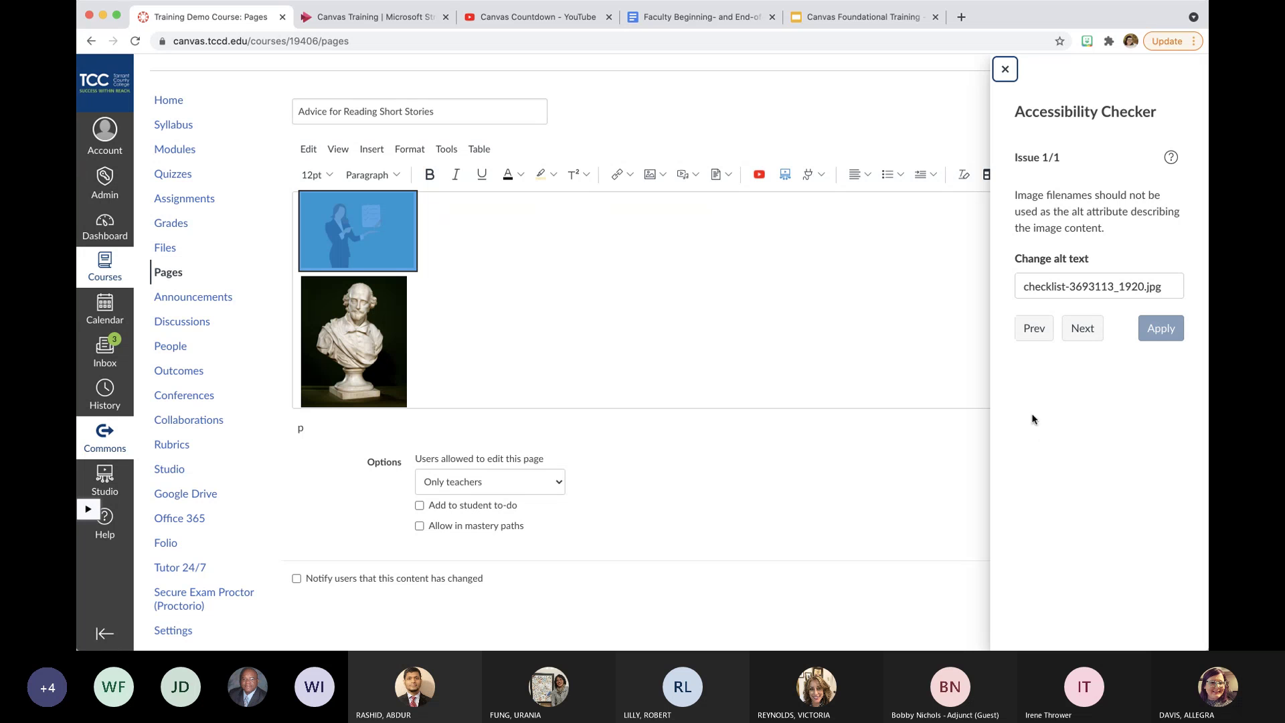
pyautogui.tripleClick(1082, 287)
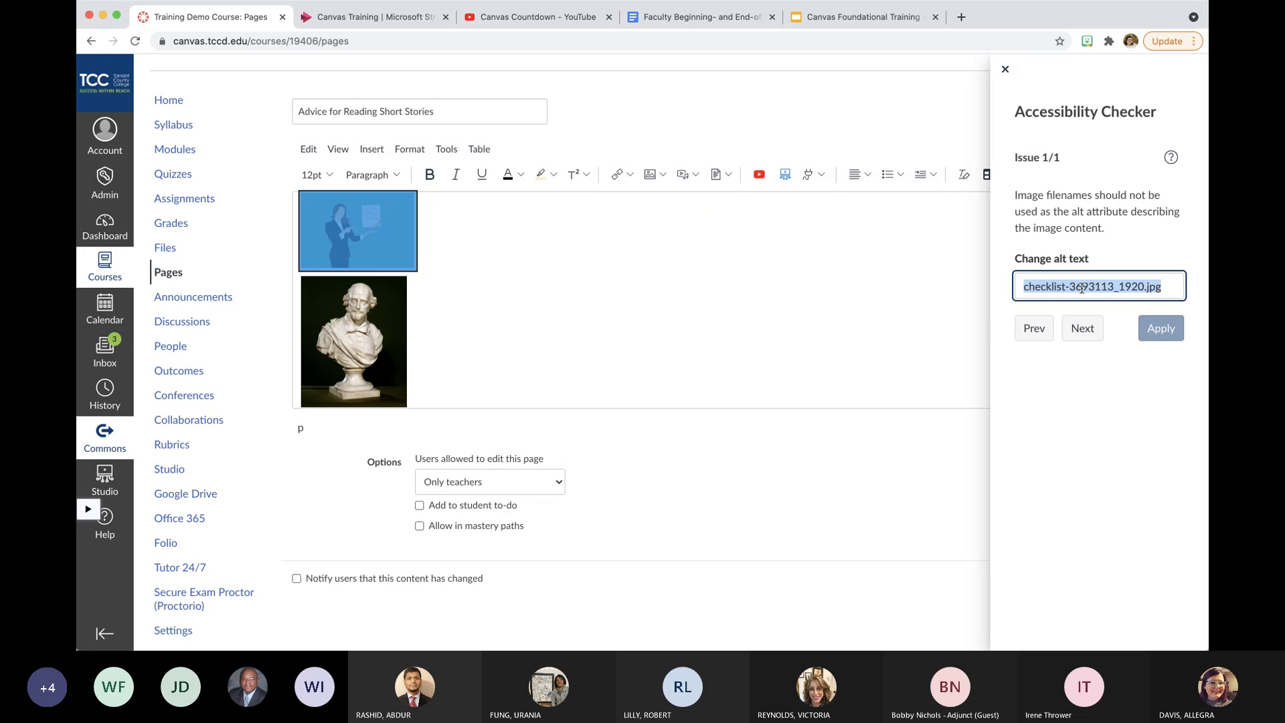
pyautogui.write('Lady holding ')
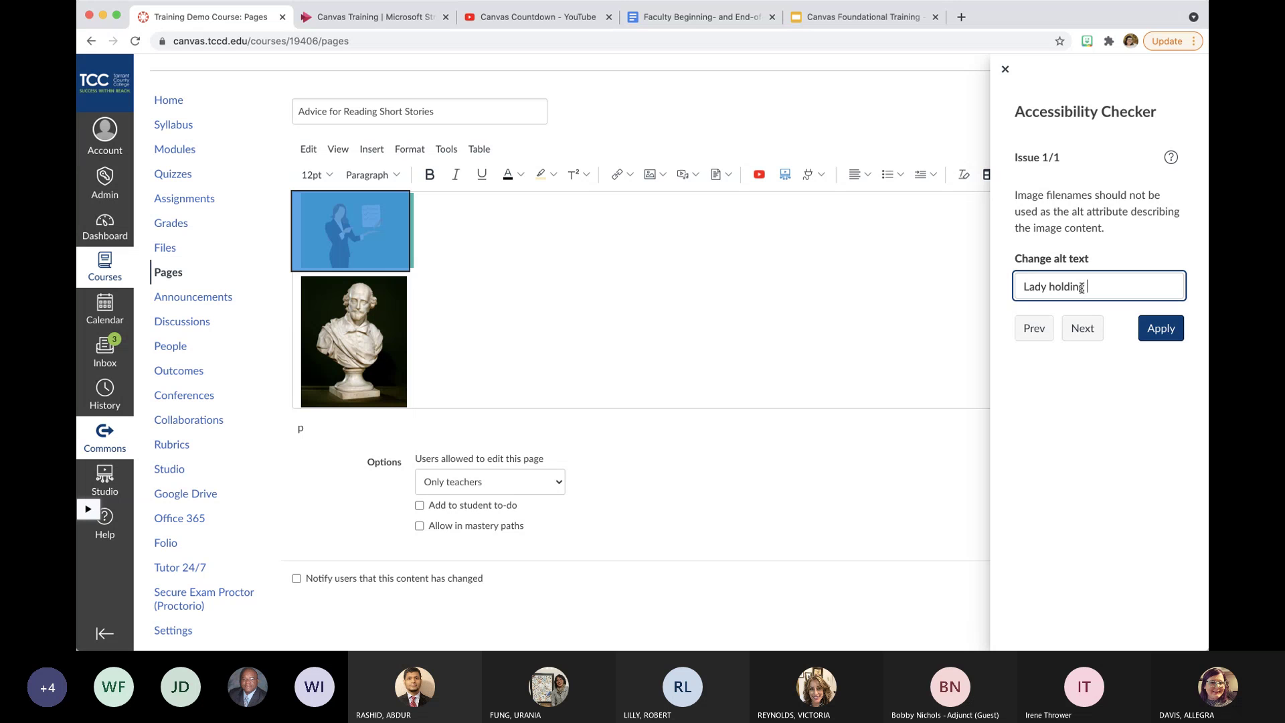
pyautogui.write('checlist')
pyautogui.press('BackSpace')
pyautogui.press('BackSpace')
pyautogui.write('lkiist')
pyautogui.click(1163, 332)
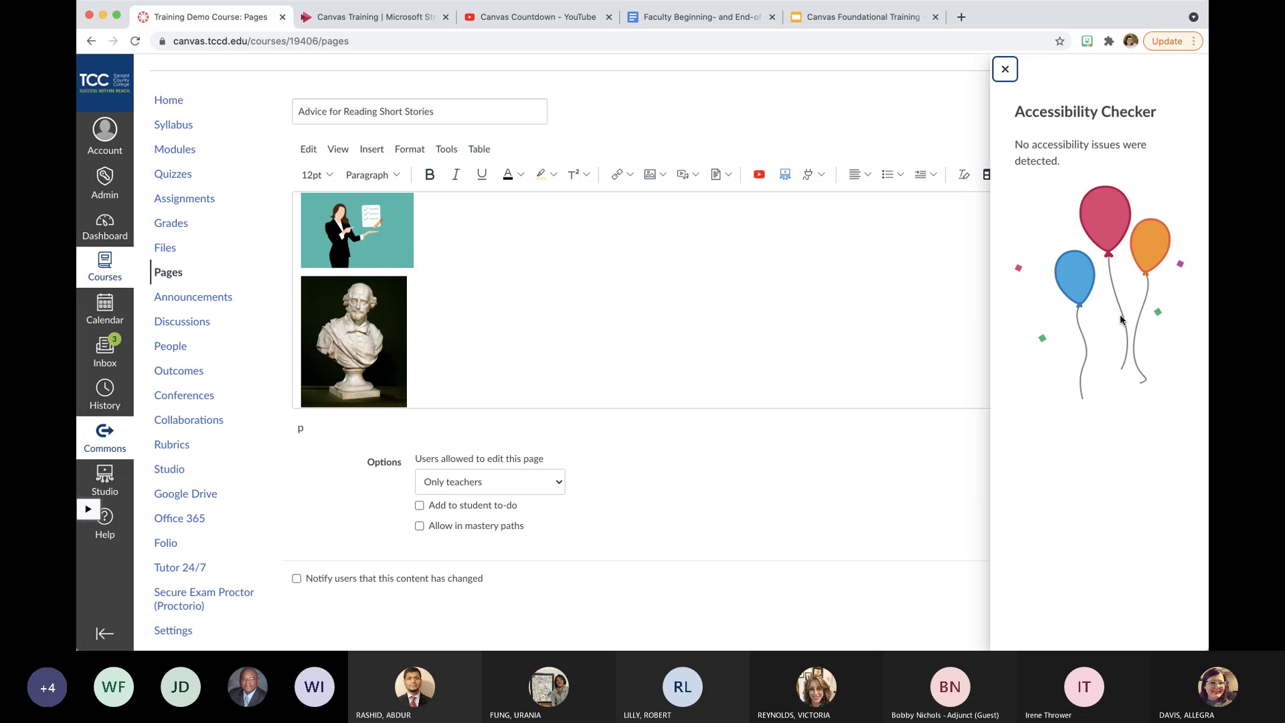
pyautogui.click(1005, 69)
# Review the Advice for Reading Short Stories content, then Save & Publish it
pyautogui.scroll(-3, 919, 297)
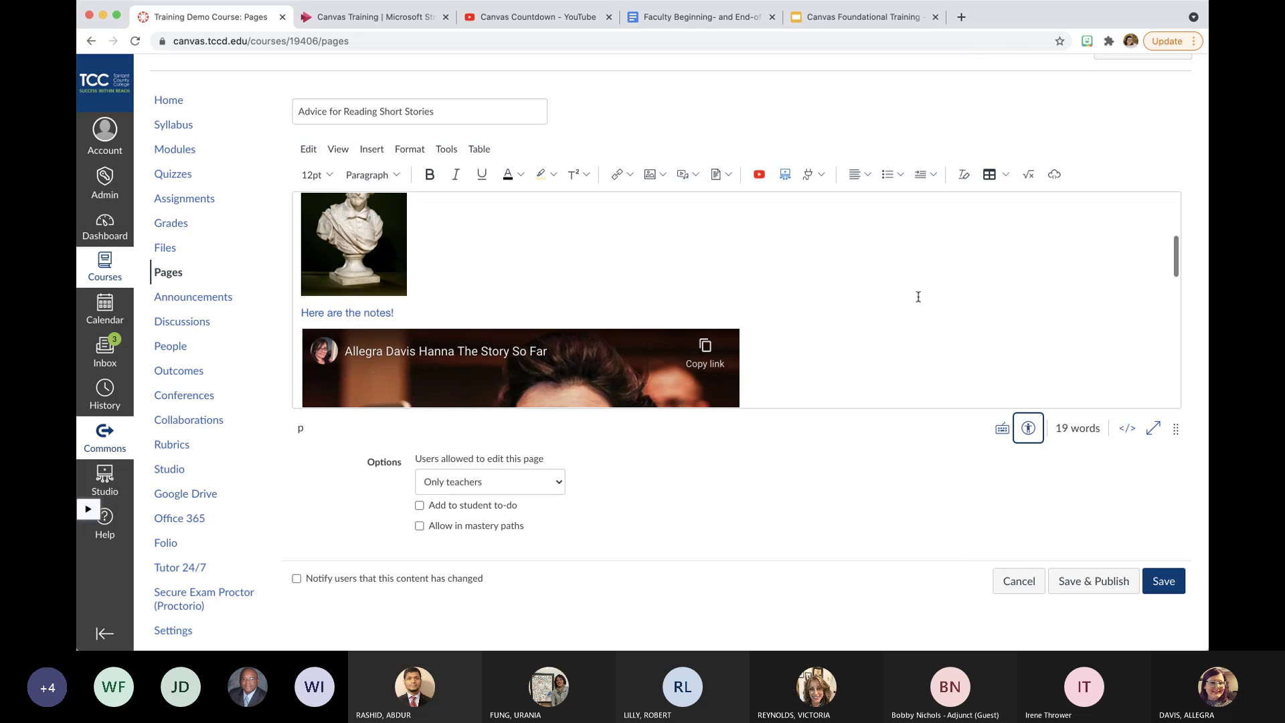
pyautogui.scroll(-2, 919, 297)
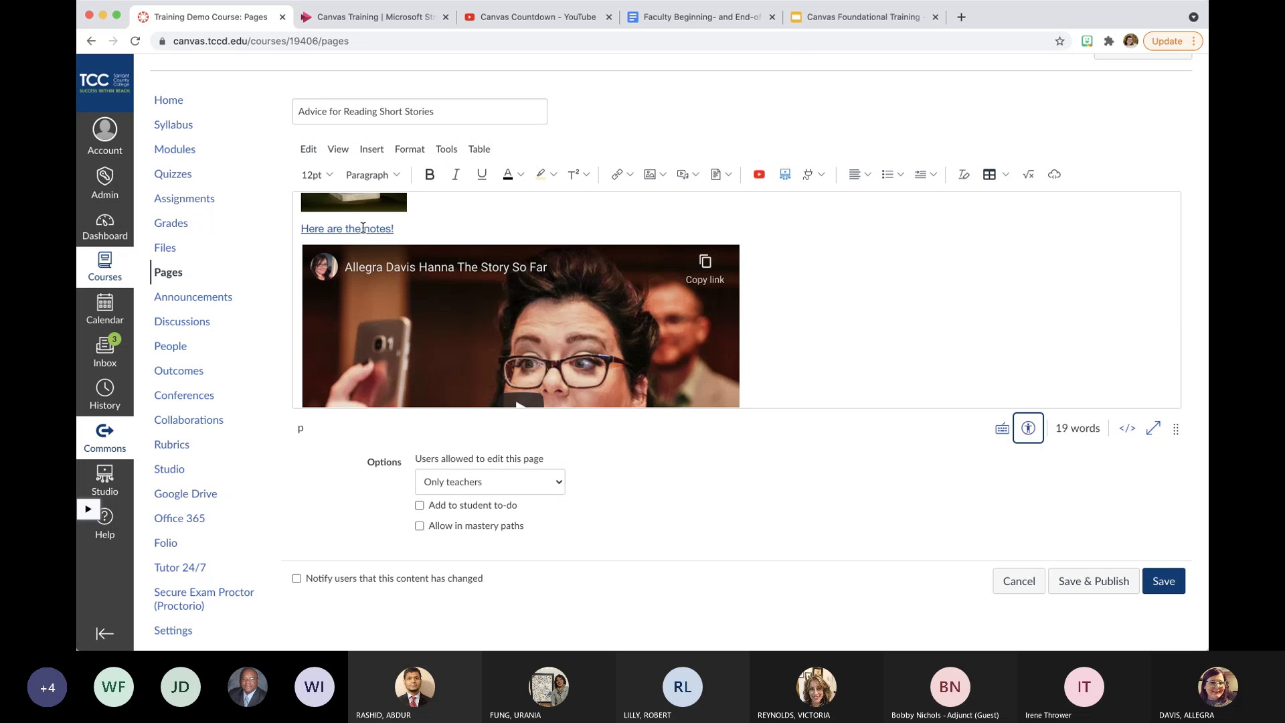
pyautogui.scroll(5, 823, 321)
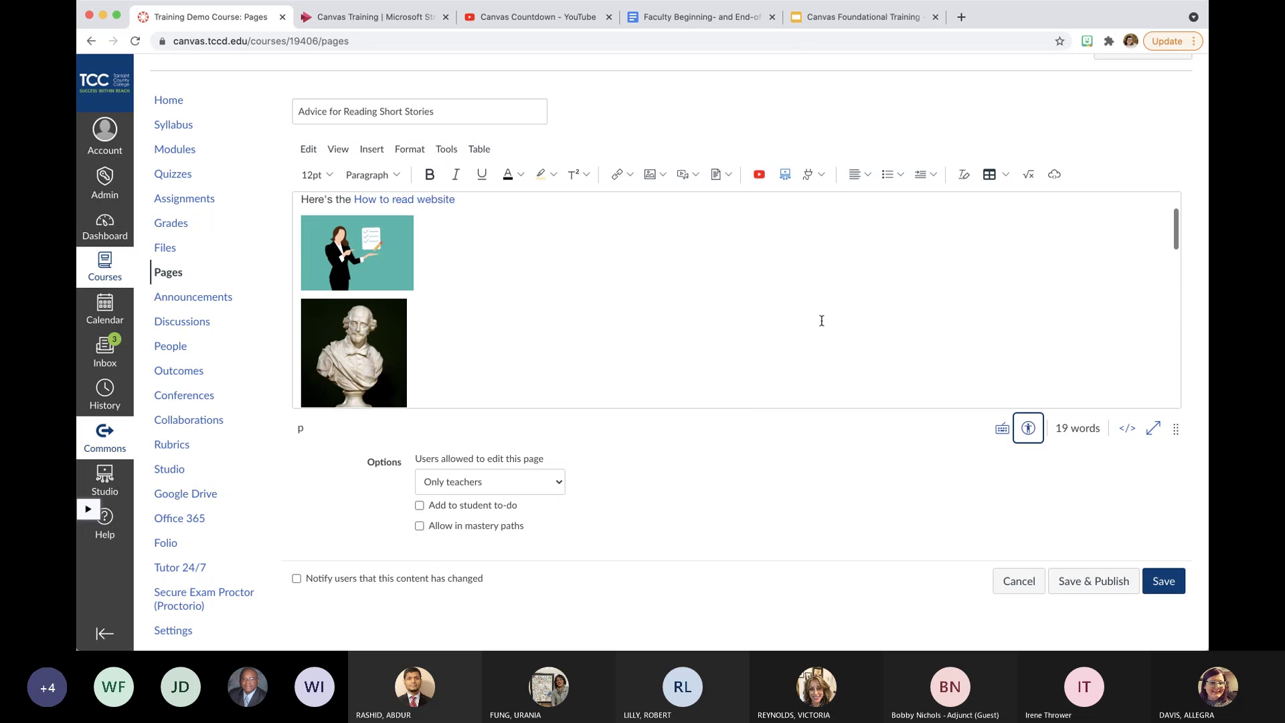
pyautogui.scroll(-10, 822, 321)
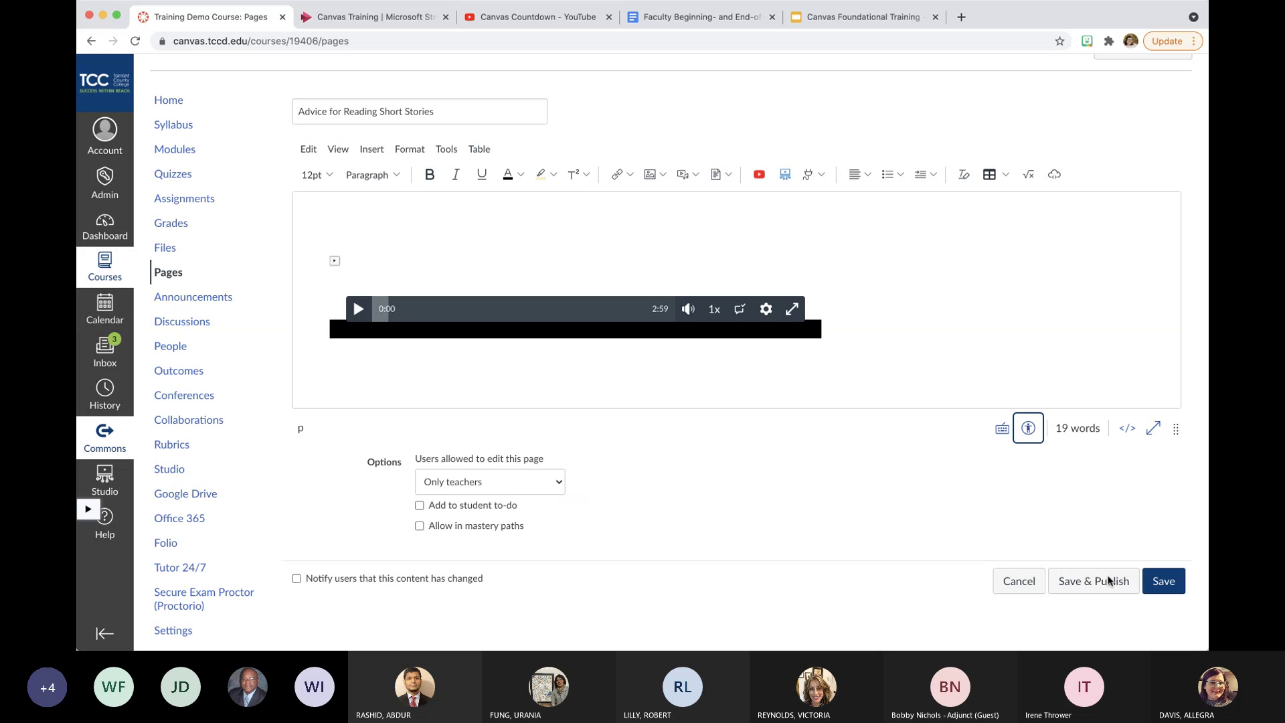
pyautogui.click(1109, 580)
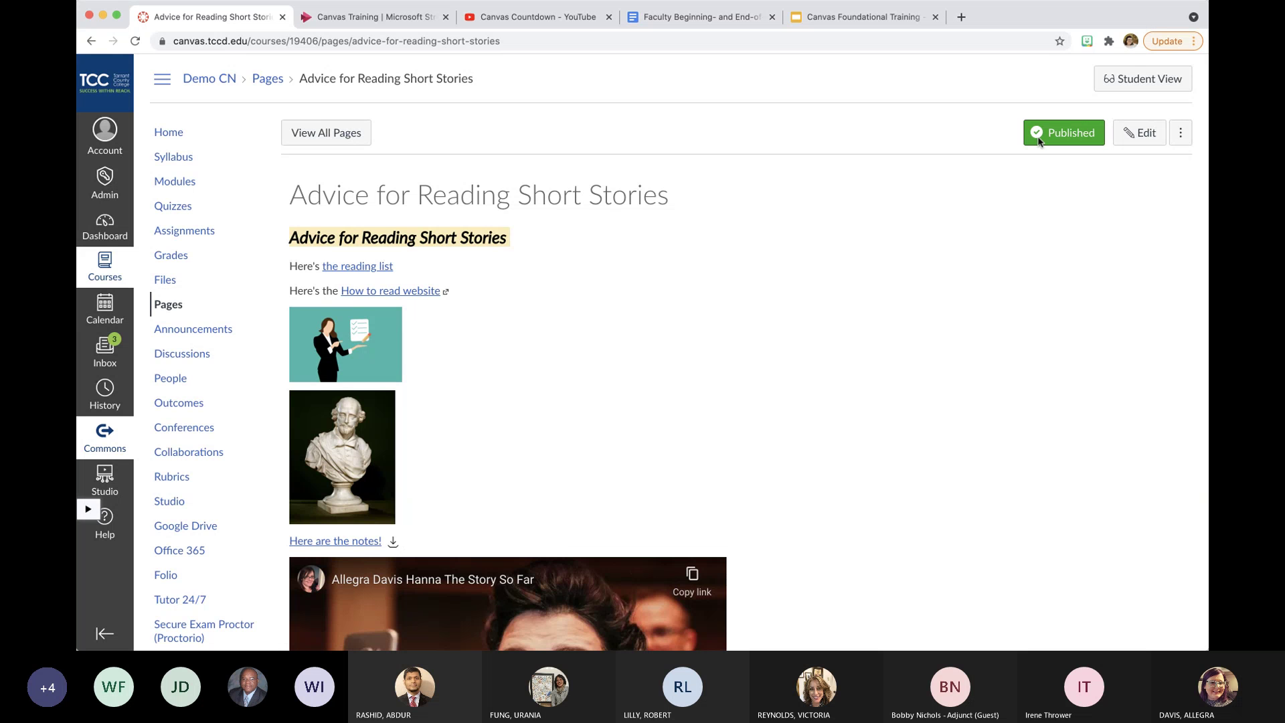
# Unpublish and republish the page twice, leaving it Published, then scroll through it
pyautogui.click(1039, 140)
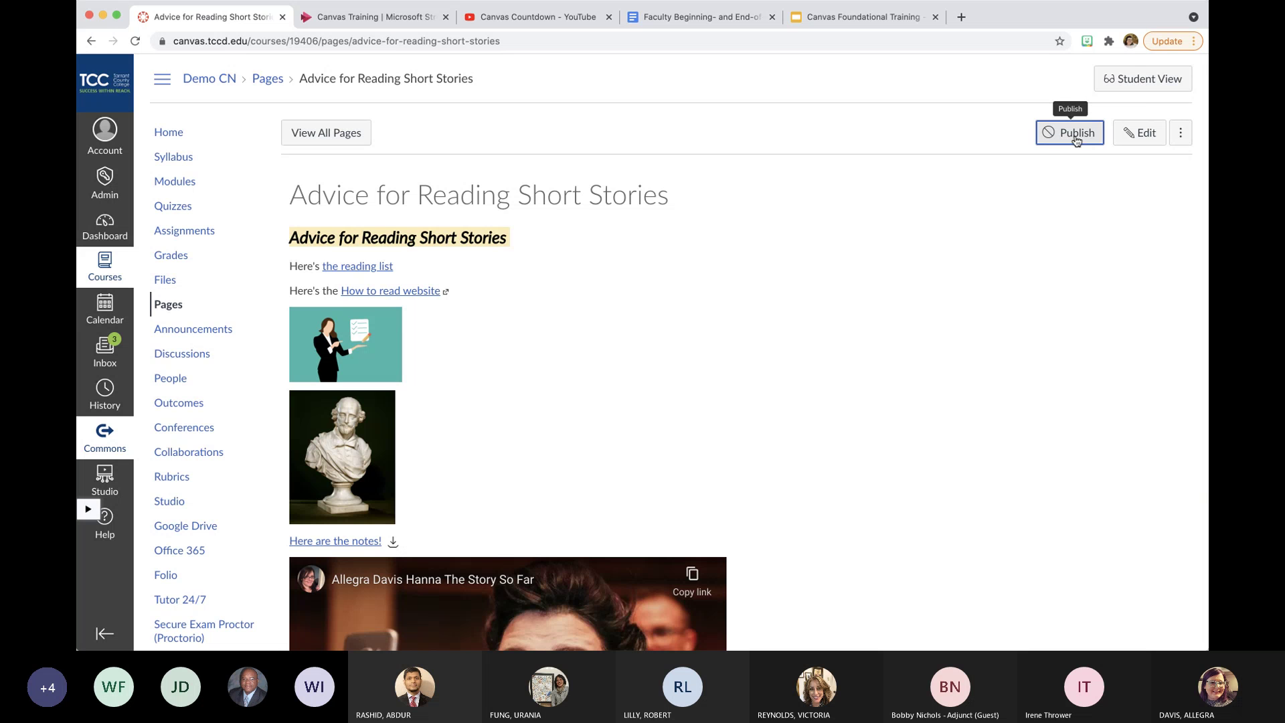
pyautogui.click(1076, 138)
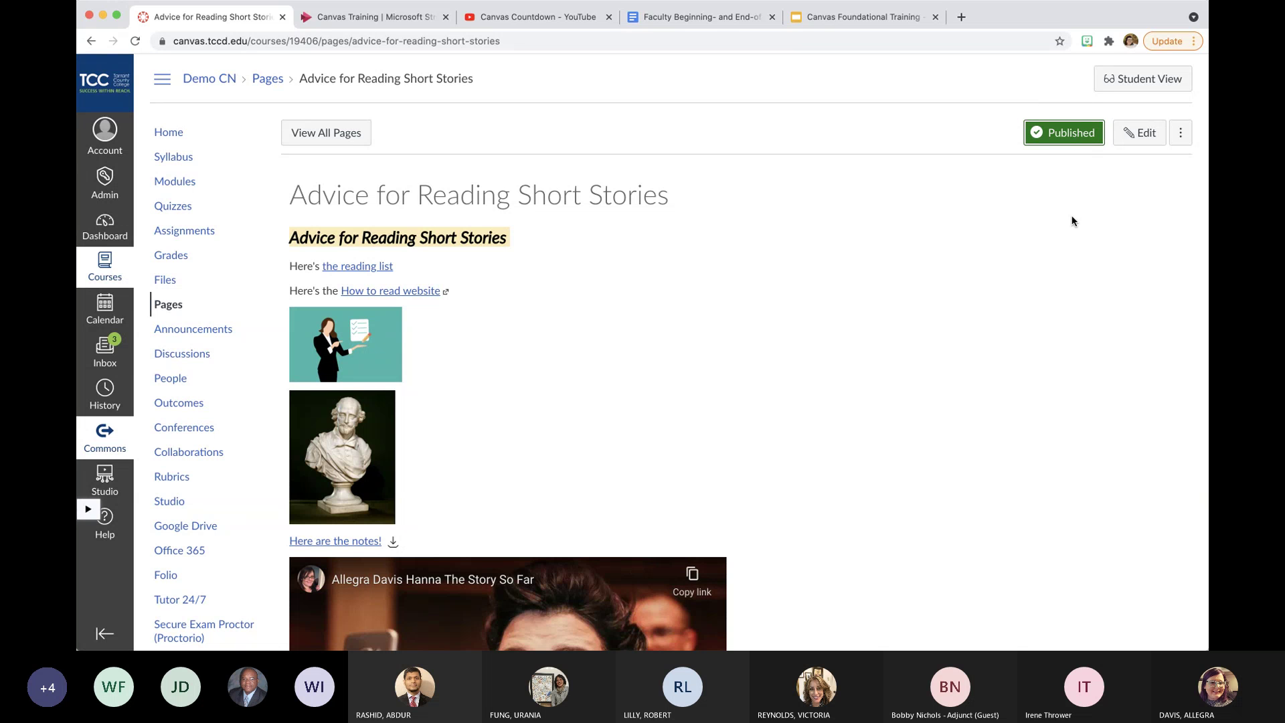
pyautogui.click(1071, 141)
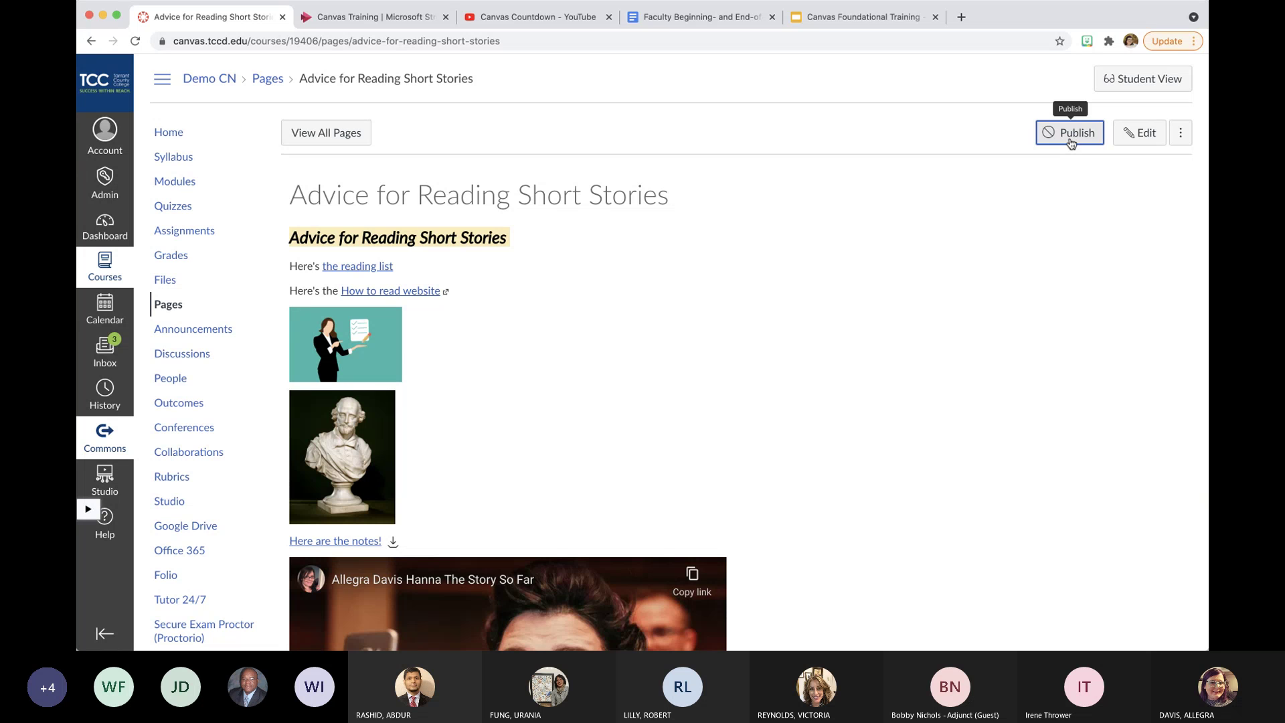
pyautogui.click(1071, 138)
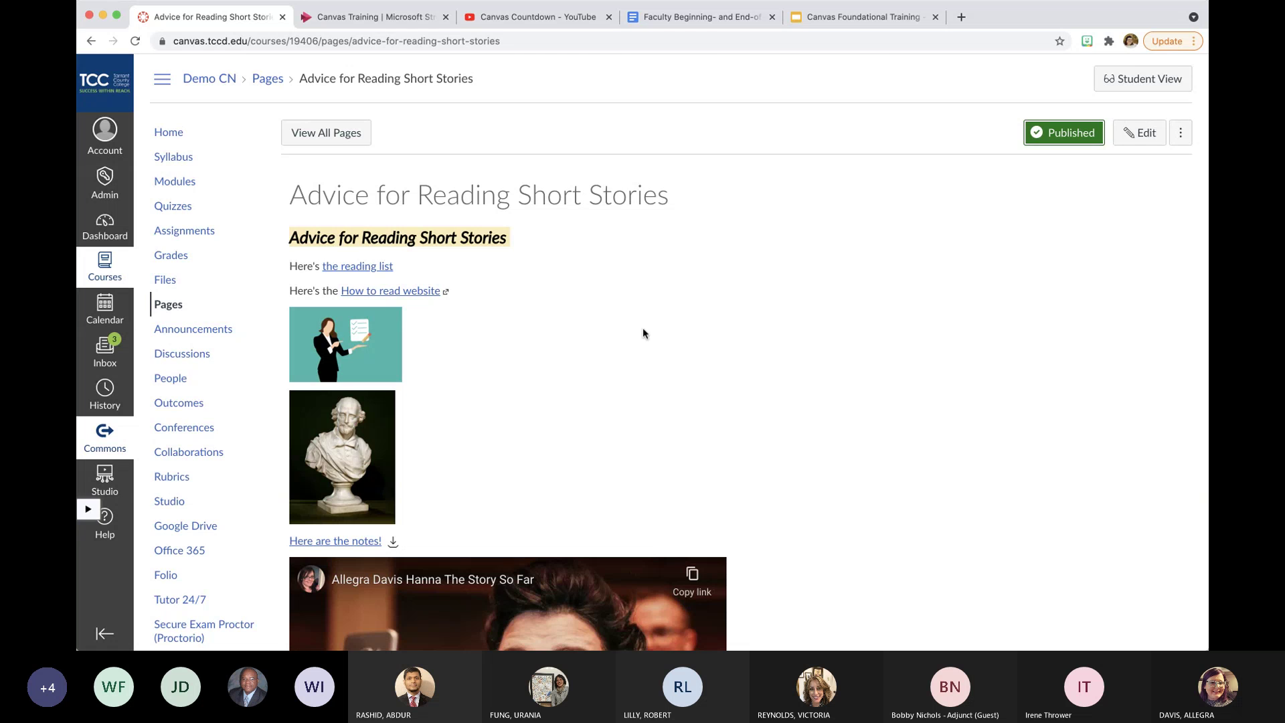
pyautogui.scroll(-10, 643, 333)
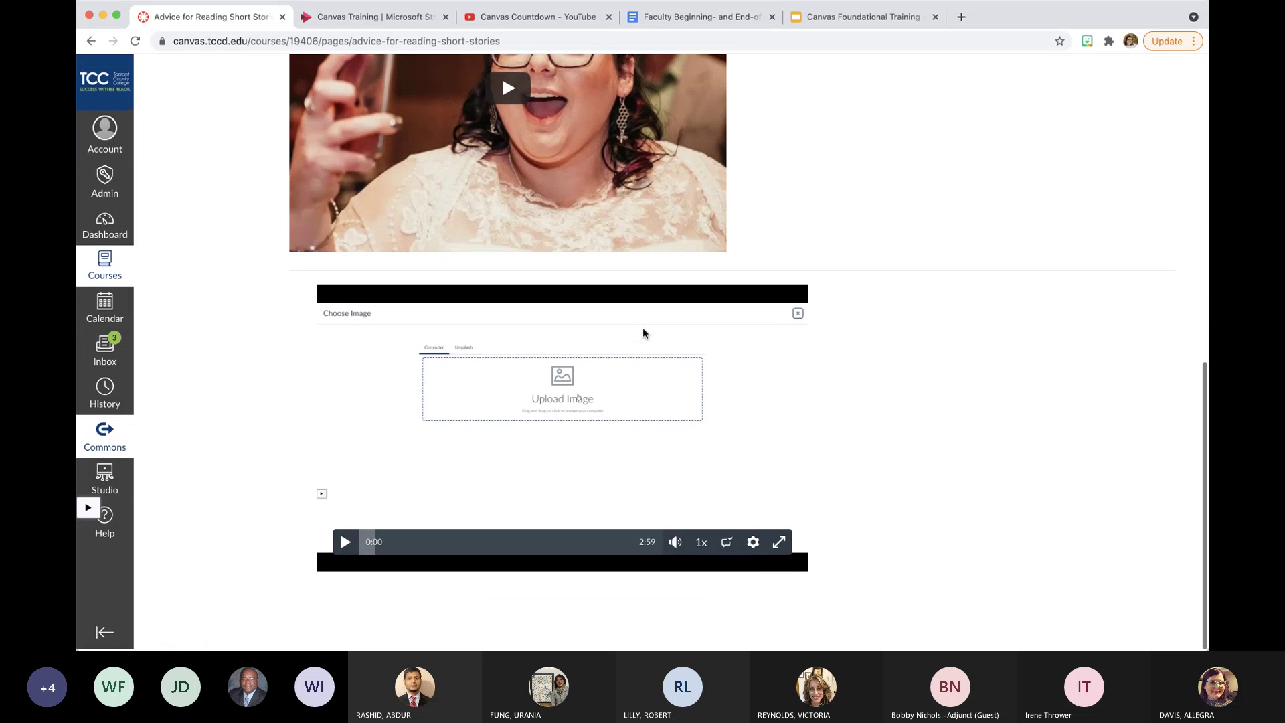
pyautogui.scroll(10, 643, 333)
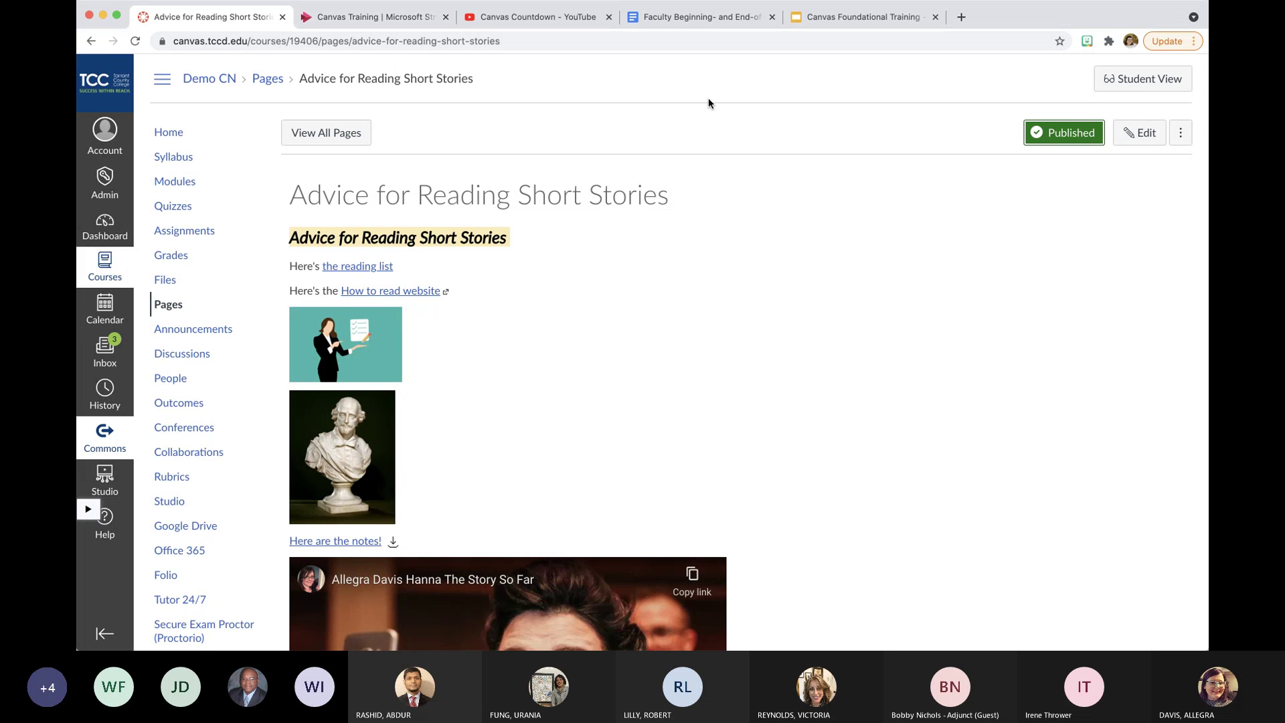
# Go through the Dashboard to the Creative Writing I course card
pyautogui.click(842, 19)
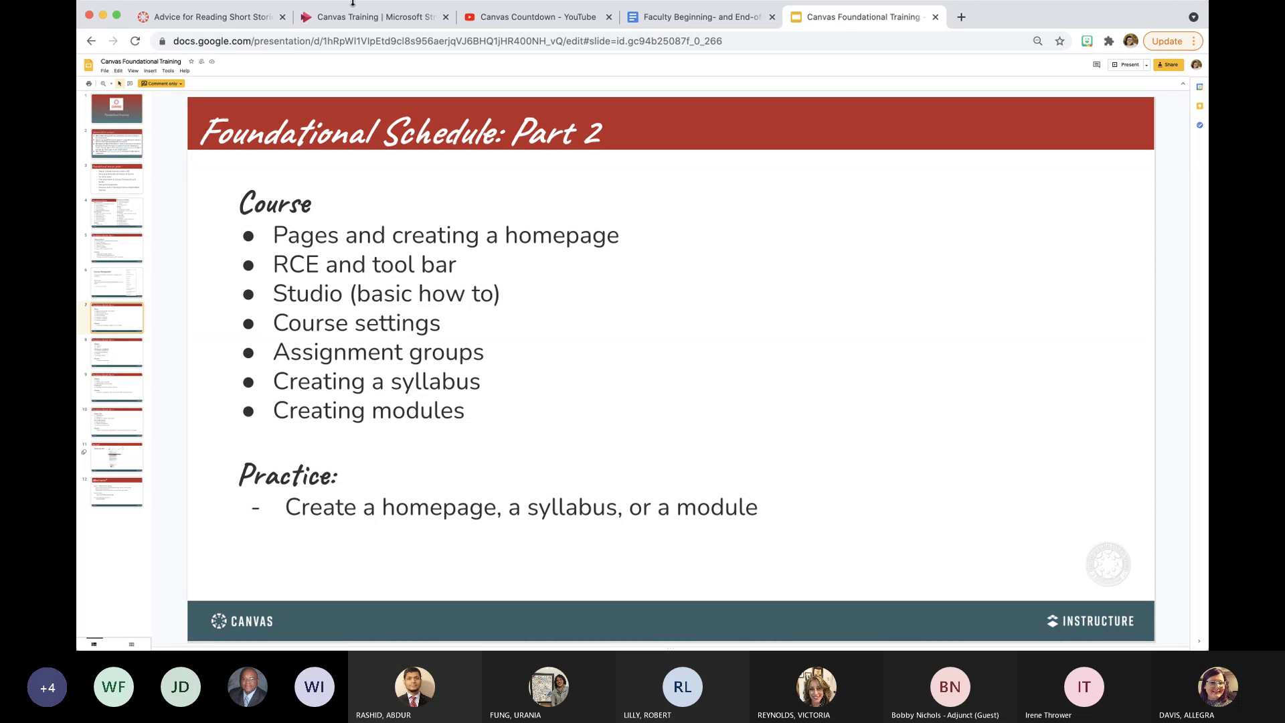
pyautogui.click(203, 18)
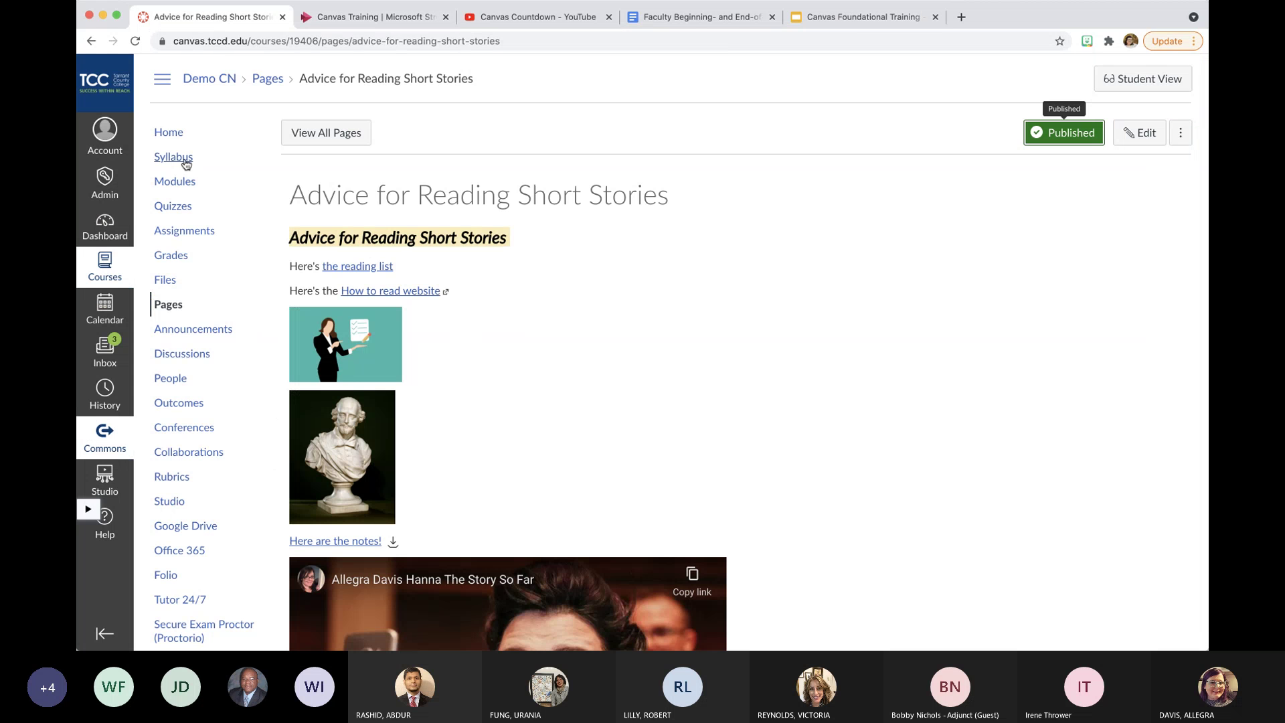
pyautogui.click(115, 232)
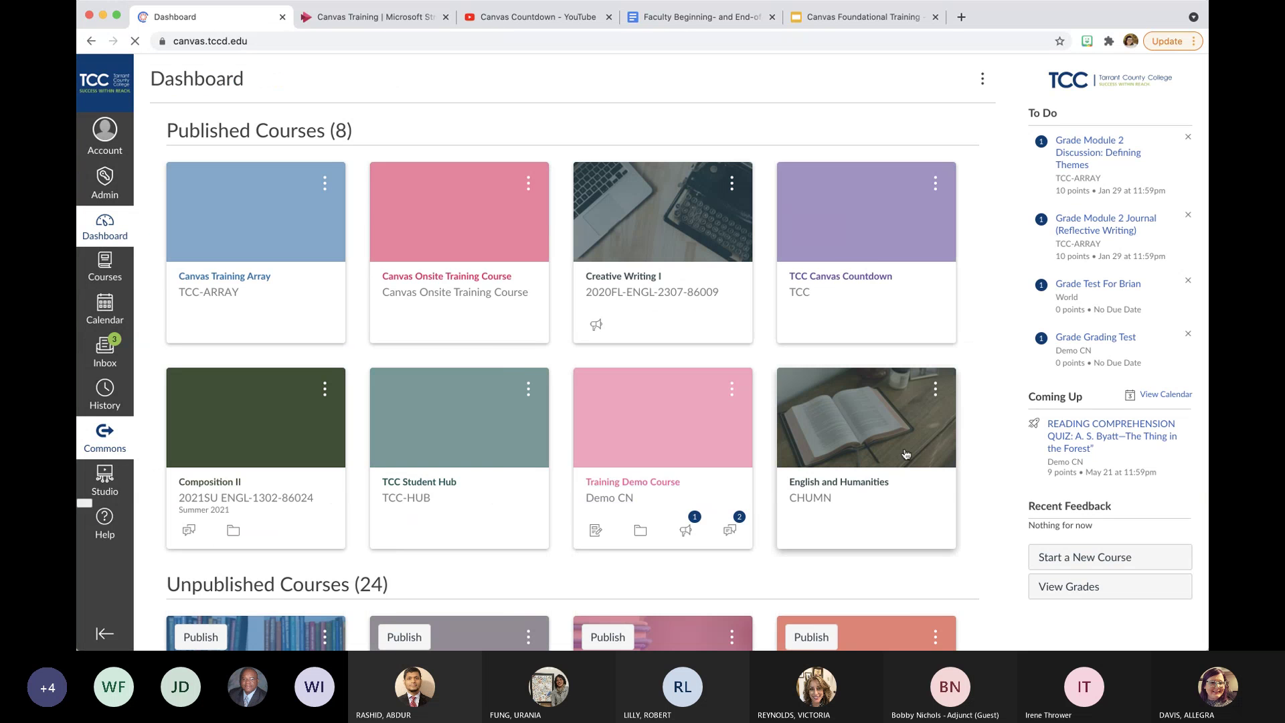
pyautogui.click(654, 293)
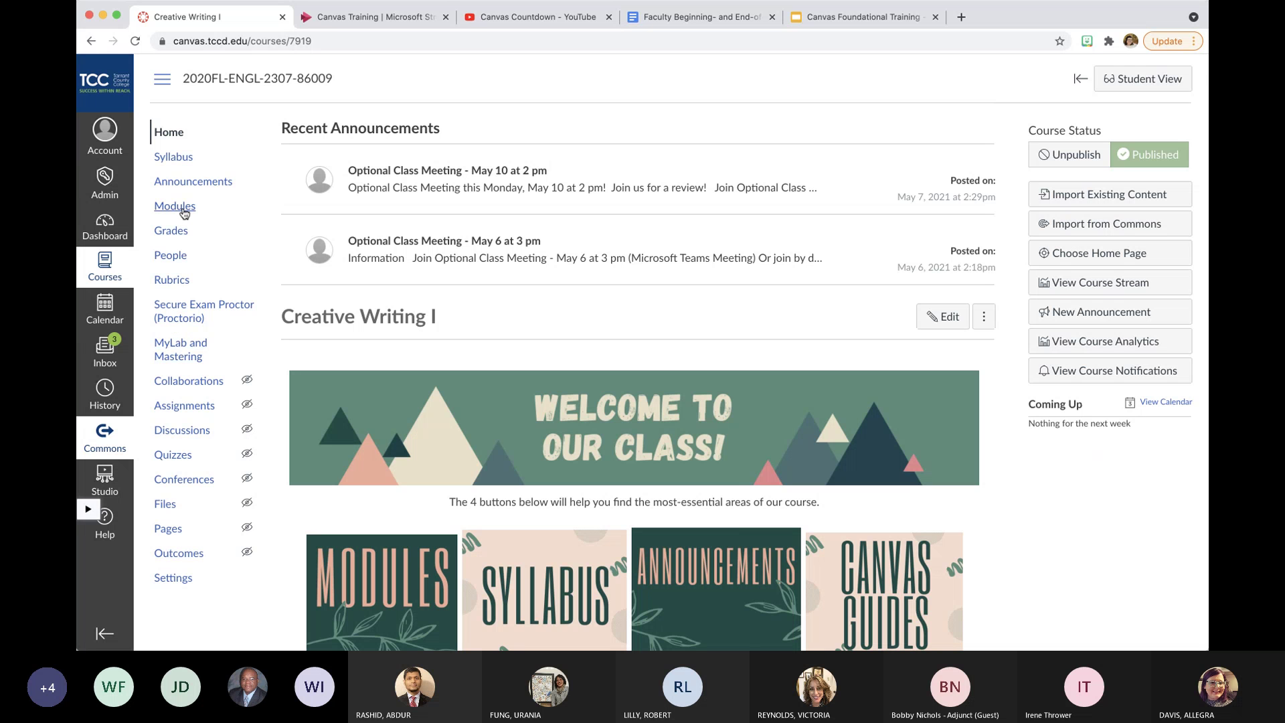
pyautogui.click(184, 212)
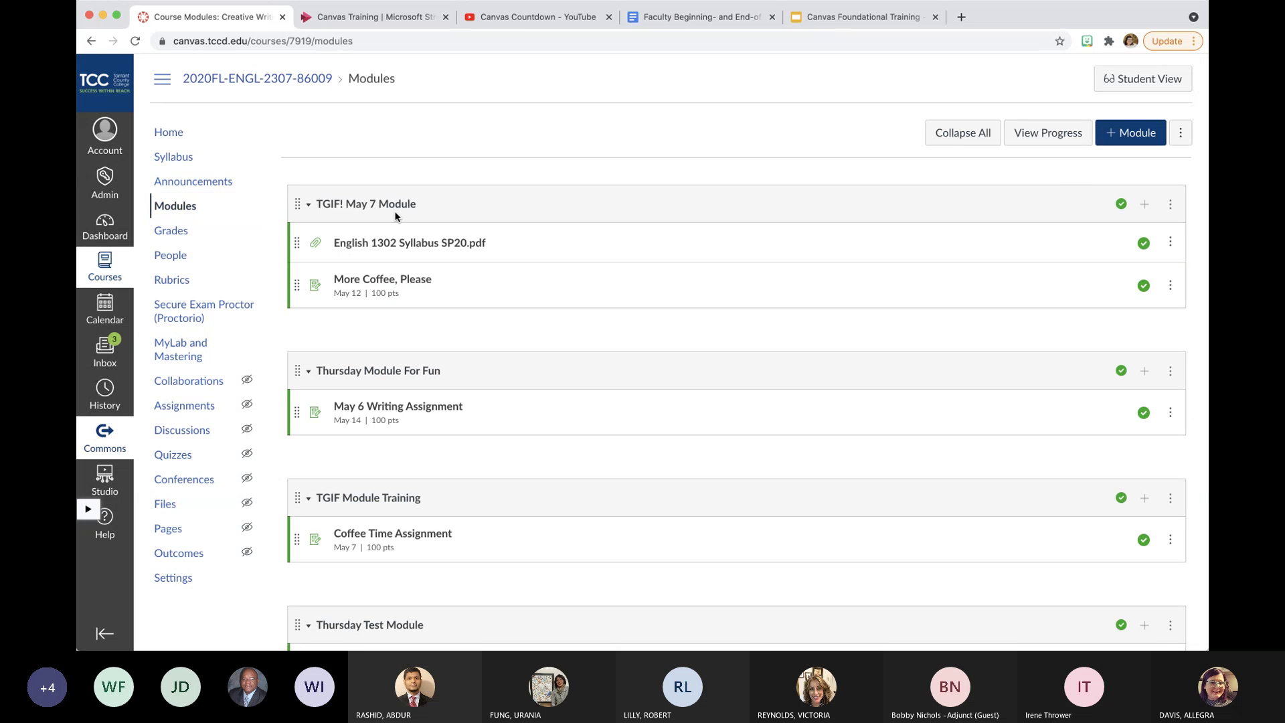
pyautogui.click(309, 206)
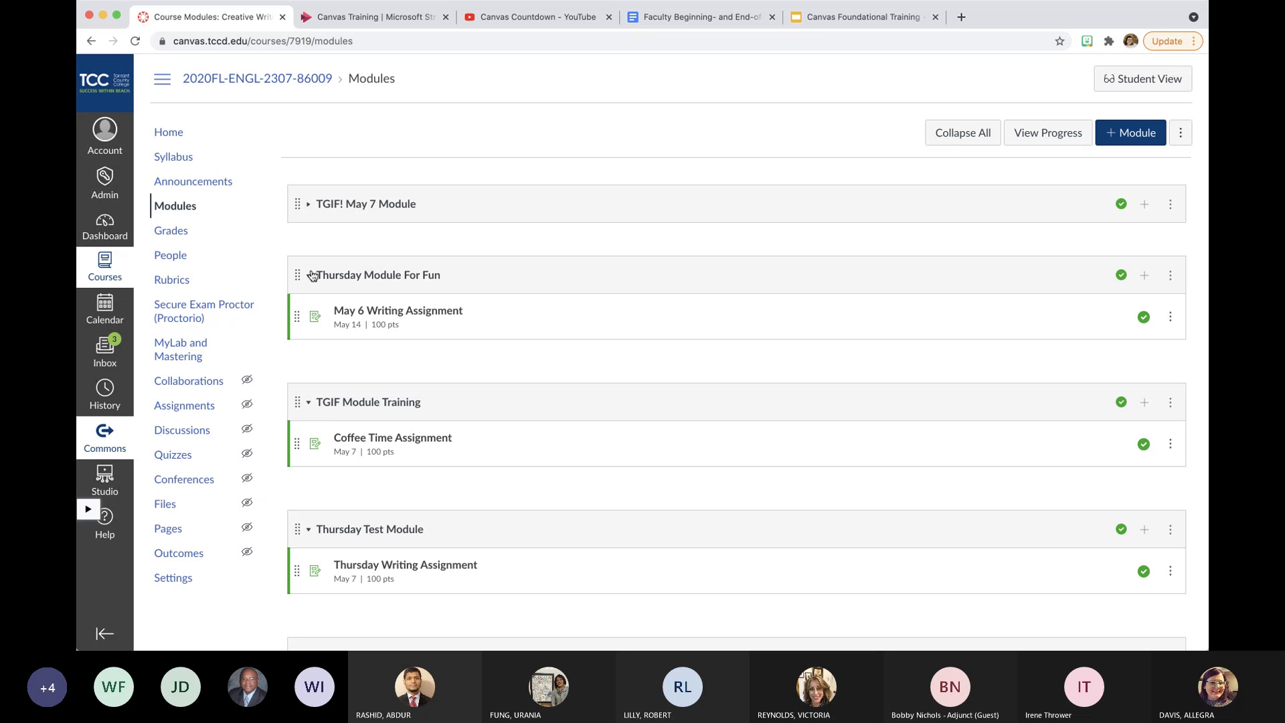
pyautogui.click(310, 275)
pyautogui.click(310, 345)
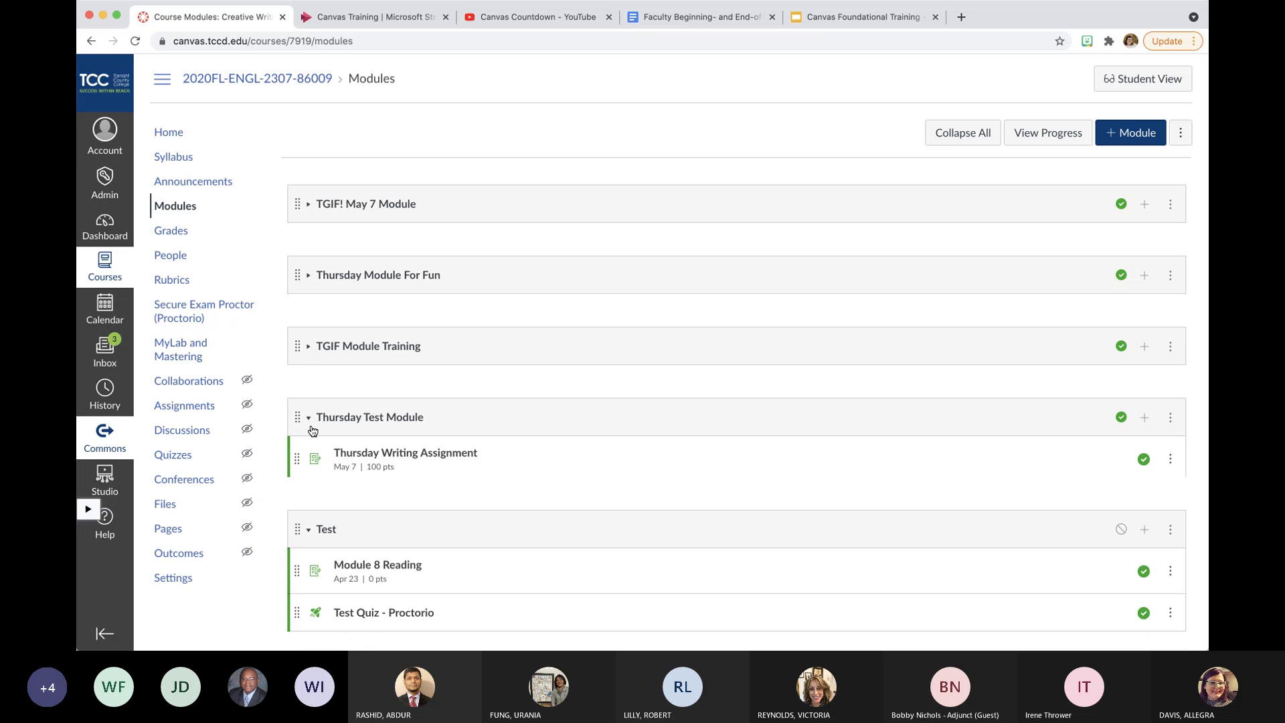
pyautogui.click(311, 427)
pyautogui.click(310, 490)
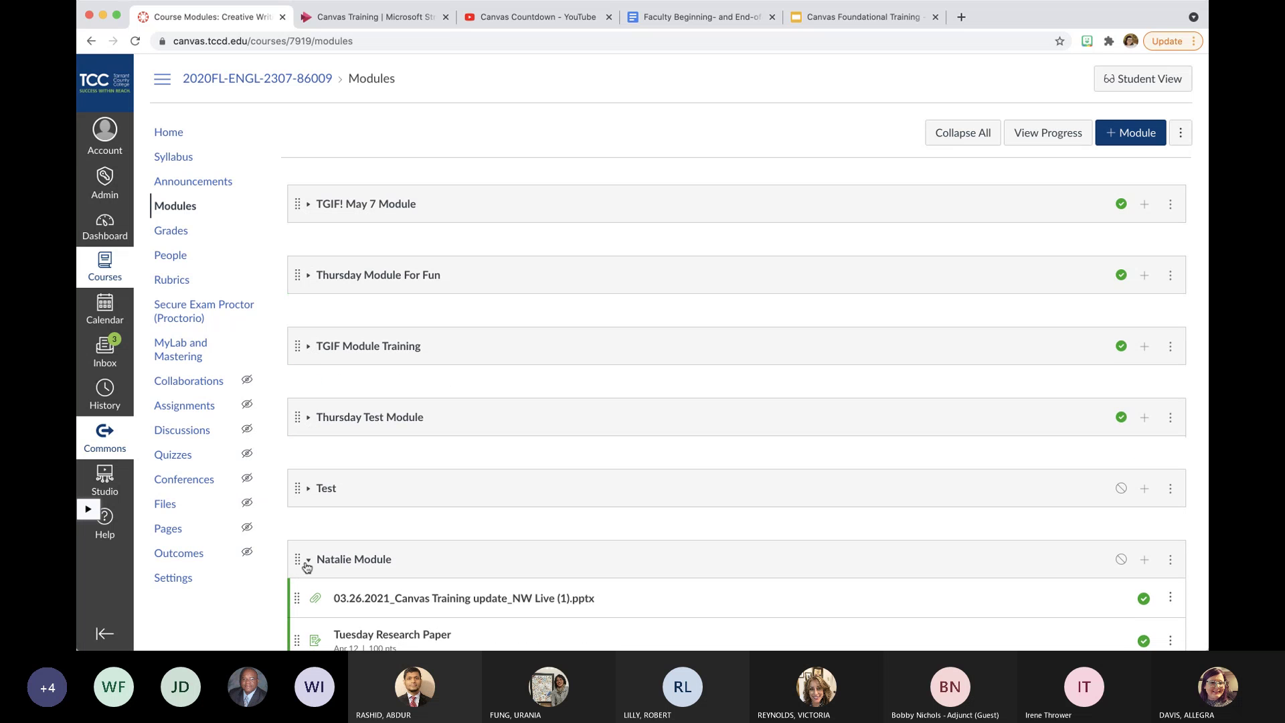
pyautogui.click(308, 561)
pyautogui.scroll(-10, 330, 559)
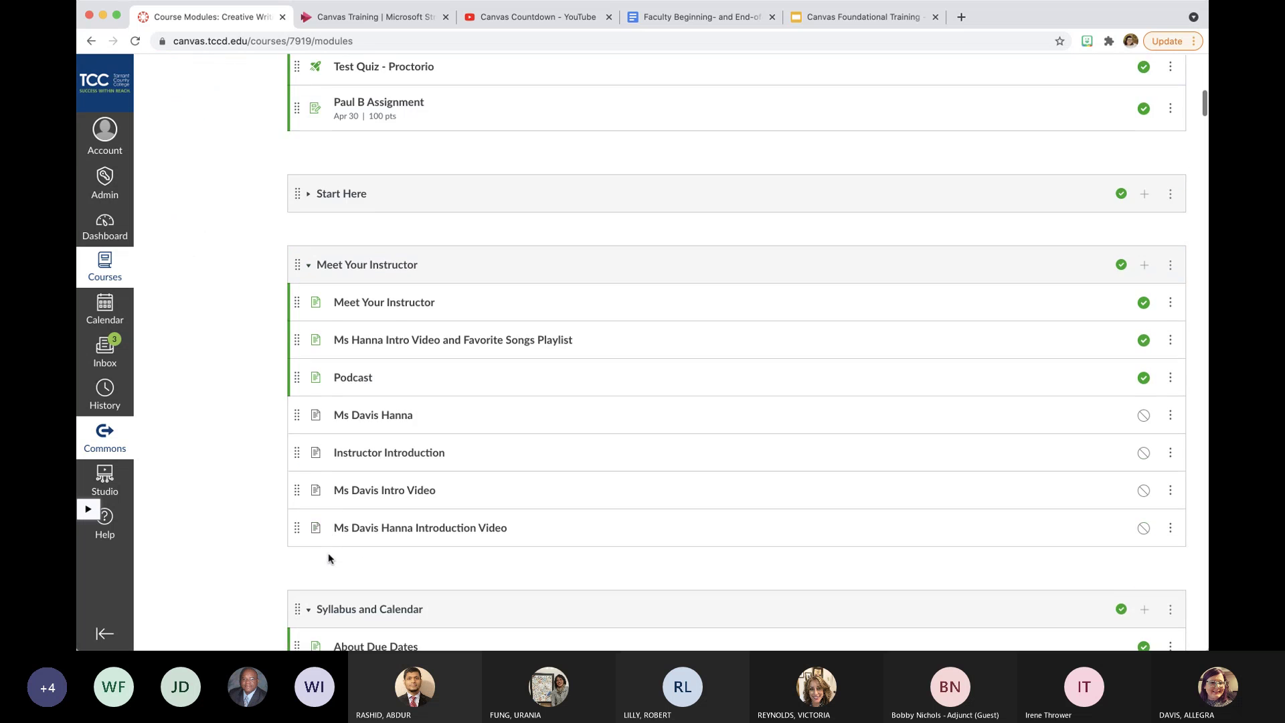
pyautogui.scroll(-10, 329, 558)
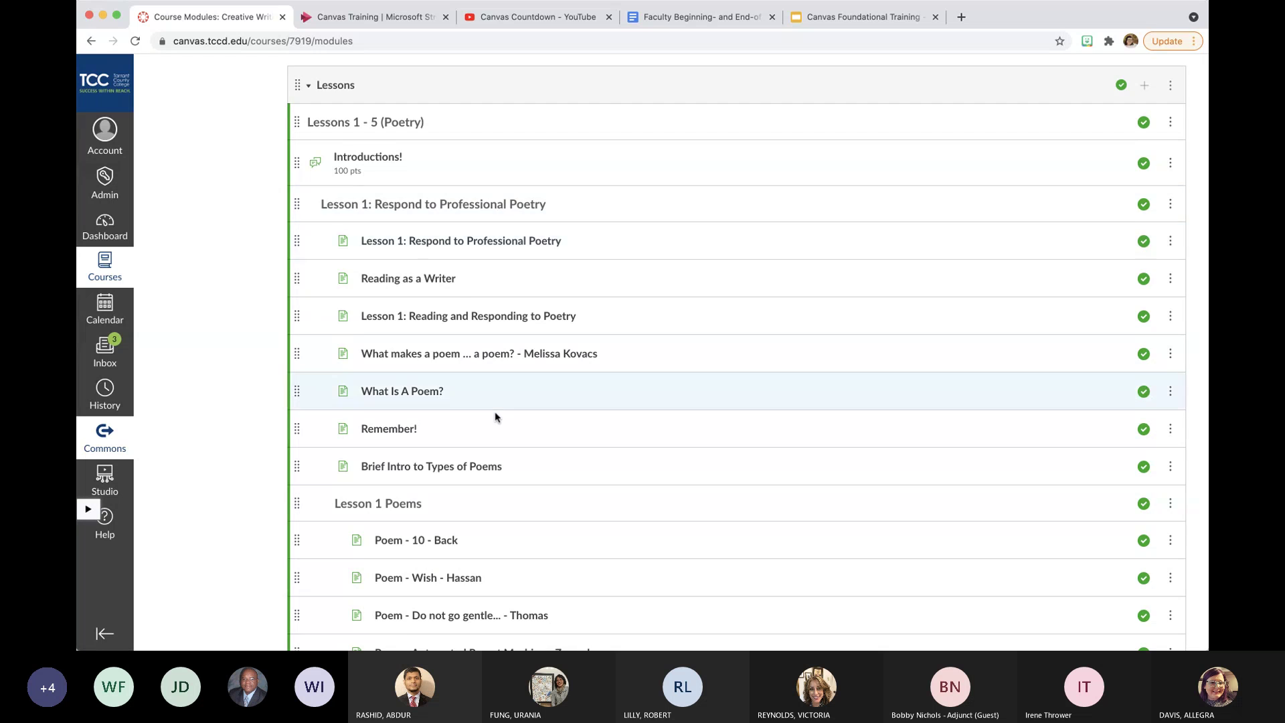
pyautogui.scroll(-4, 496, 418)
pyautogui.scroll(15, 496, 417)
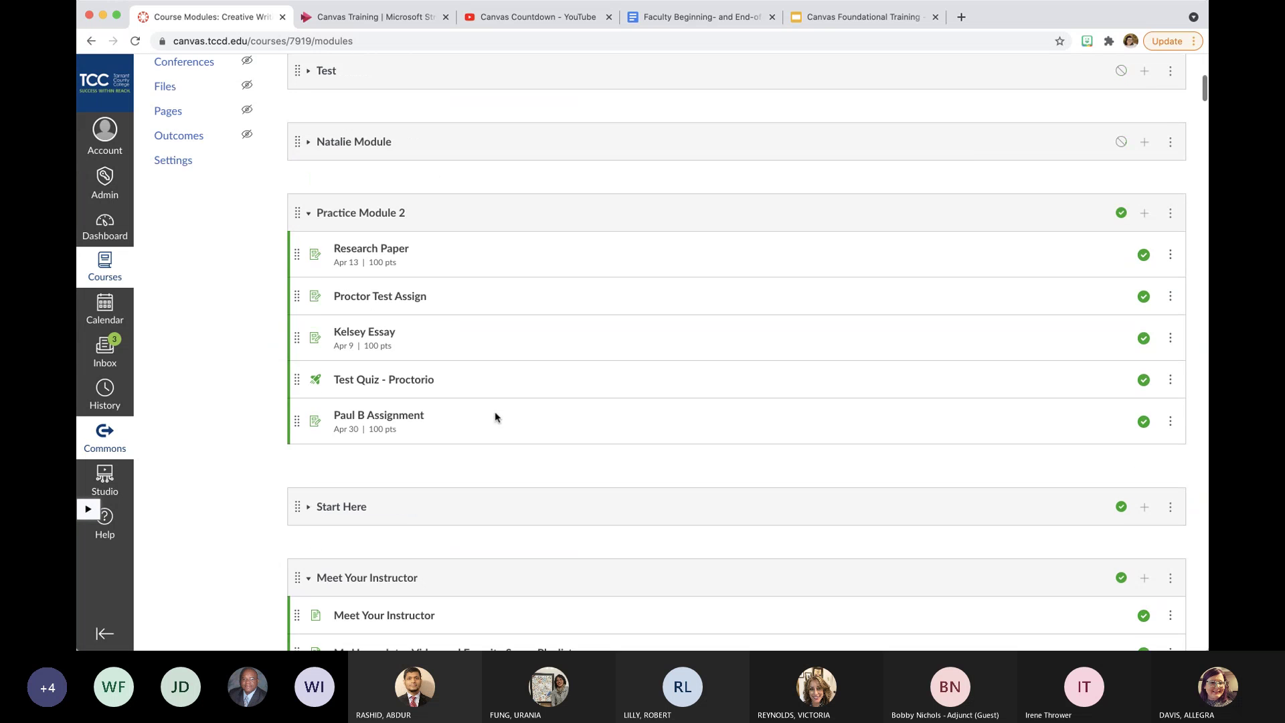
pyautogui.scroll(6, 495, 417)
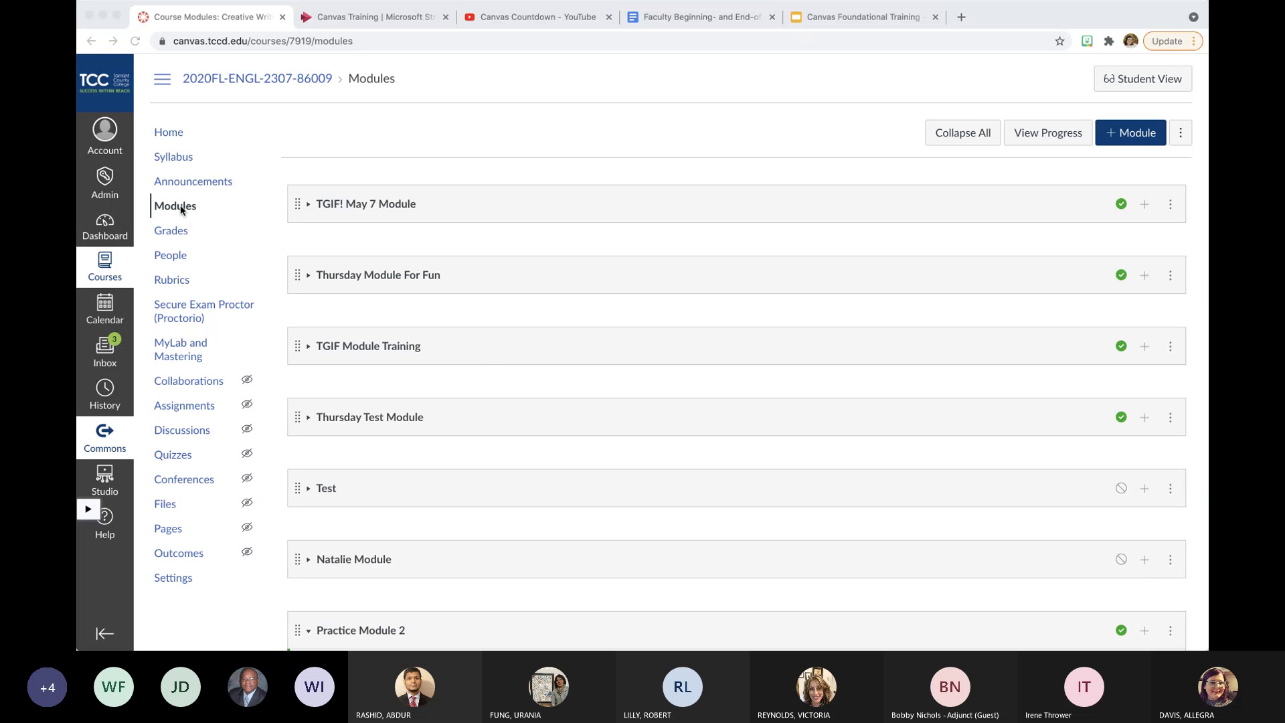
# Create a new course module titled 'Module 4: Monday Evening Training Party!'
pyautogui.click(1142, 134)
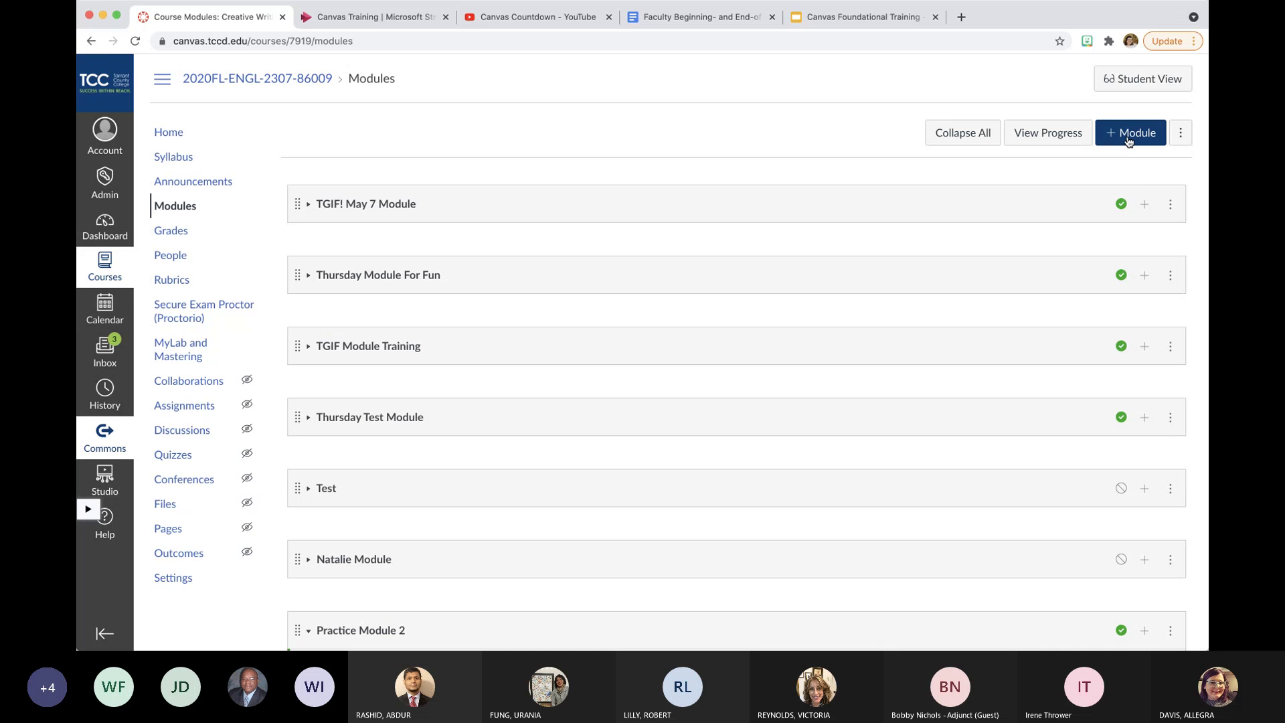
pyautogui.click(1128, 134)
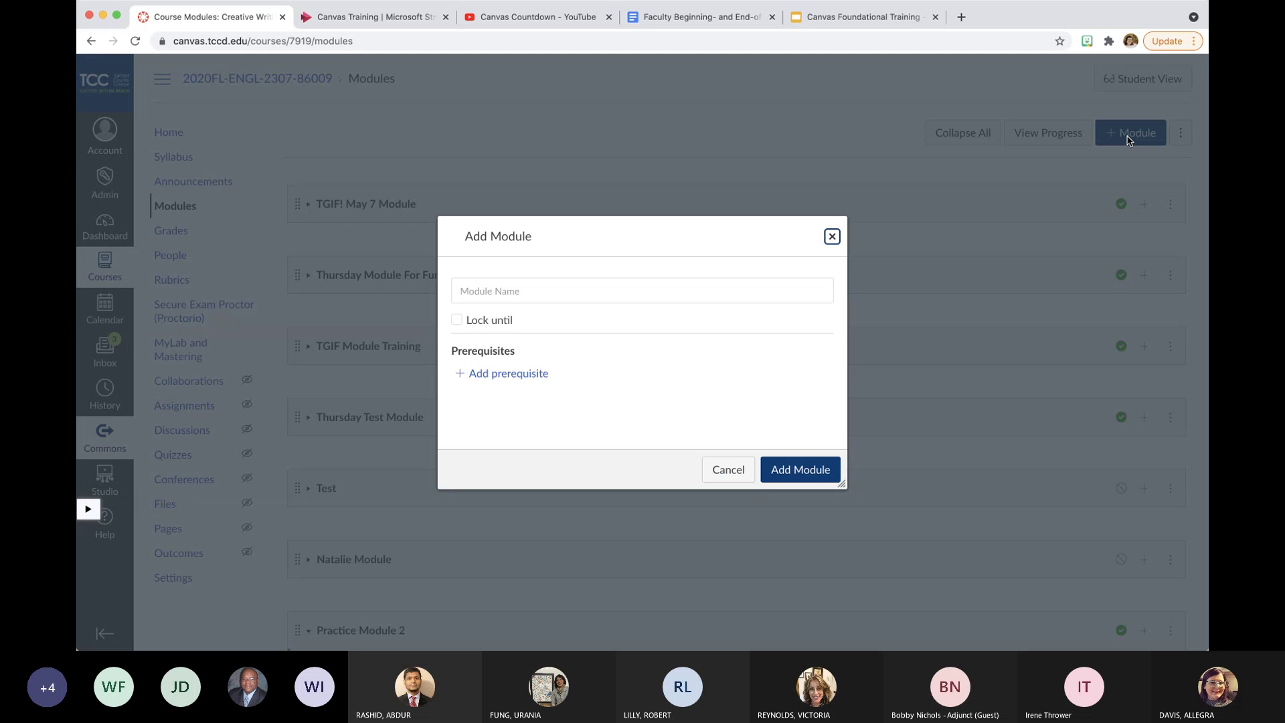
pyautogui.click(642, 293)
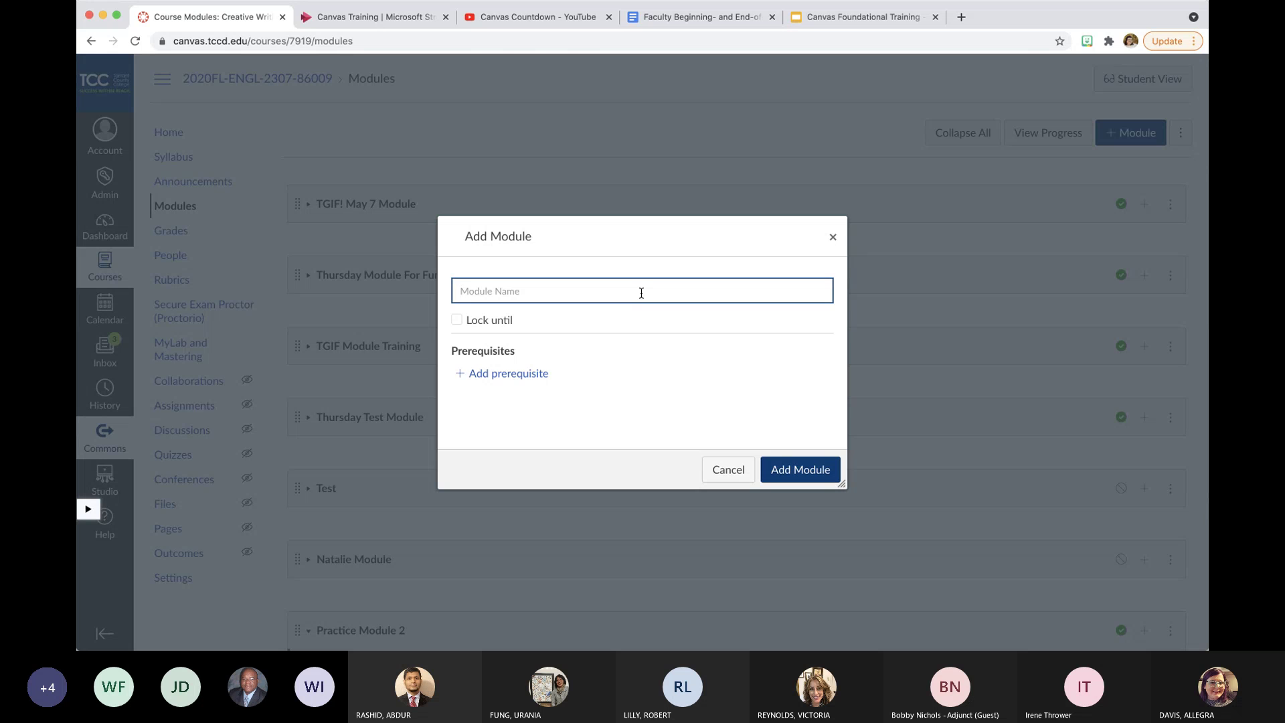
pyautogui.write('Monday Evening Training Party!Mon')
pyautogui.press('BackSpace')
pyautogui.press('BackSpace')
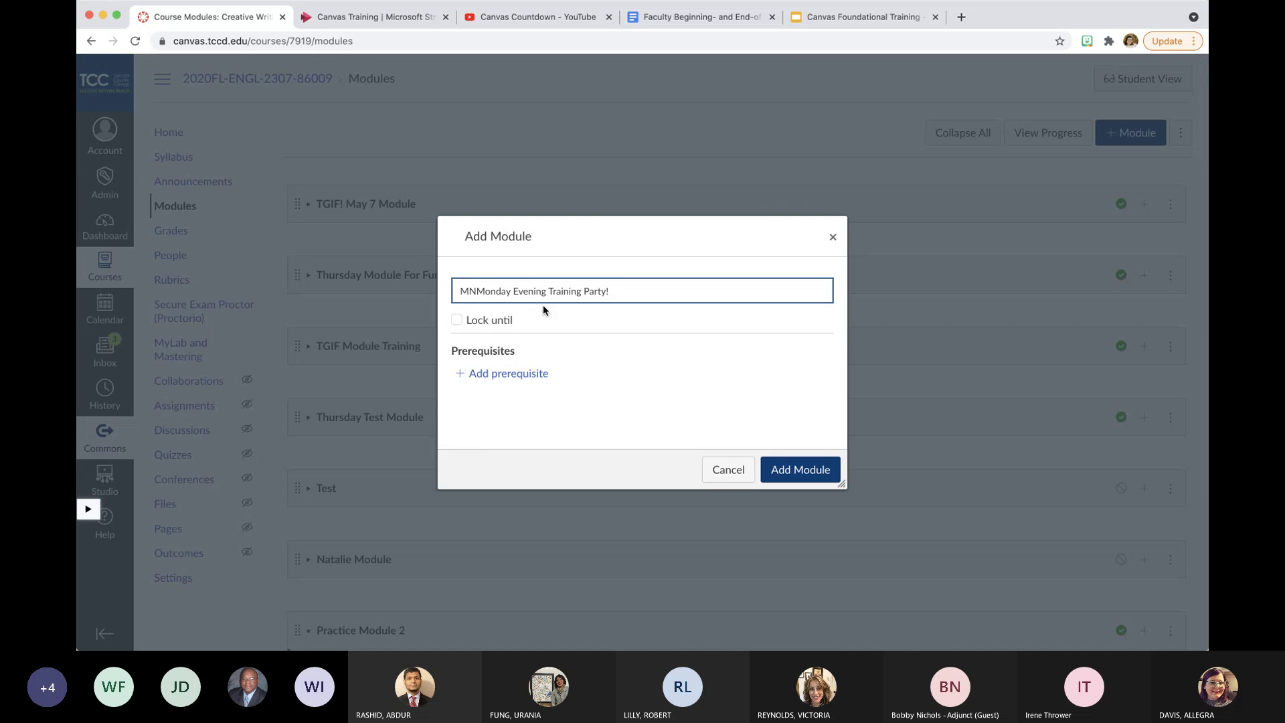
pyautogui.write('odule 4:')
pyautogui.click(778, 470)
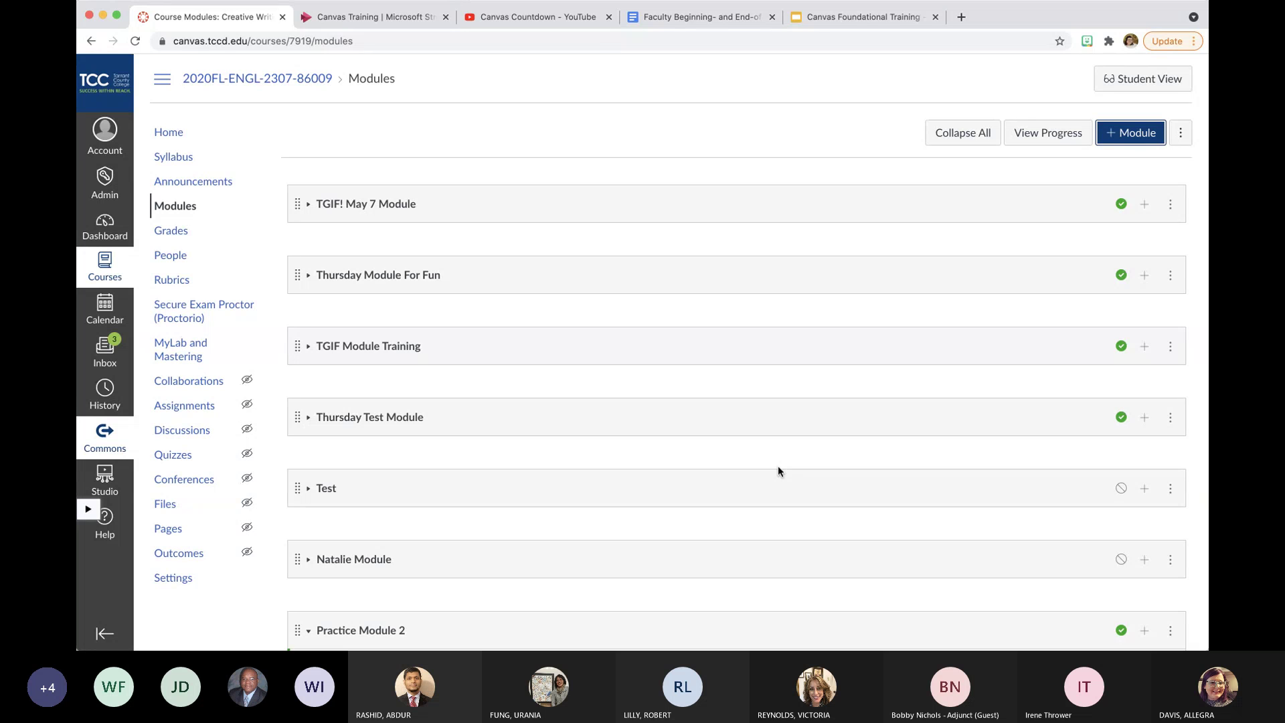
# Move Module 4 to the top of the Modules list, above TGIF! May 7 Module
pyautogui.scroll(-20, 778, 471)
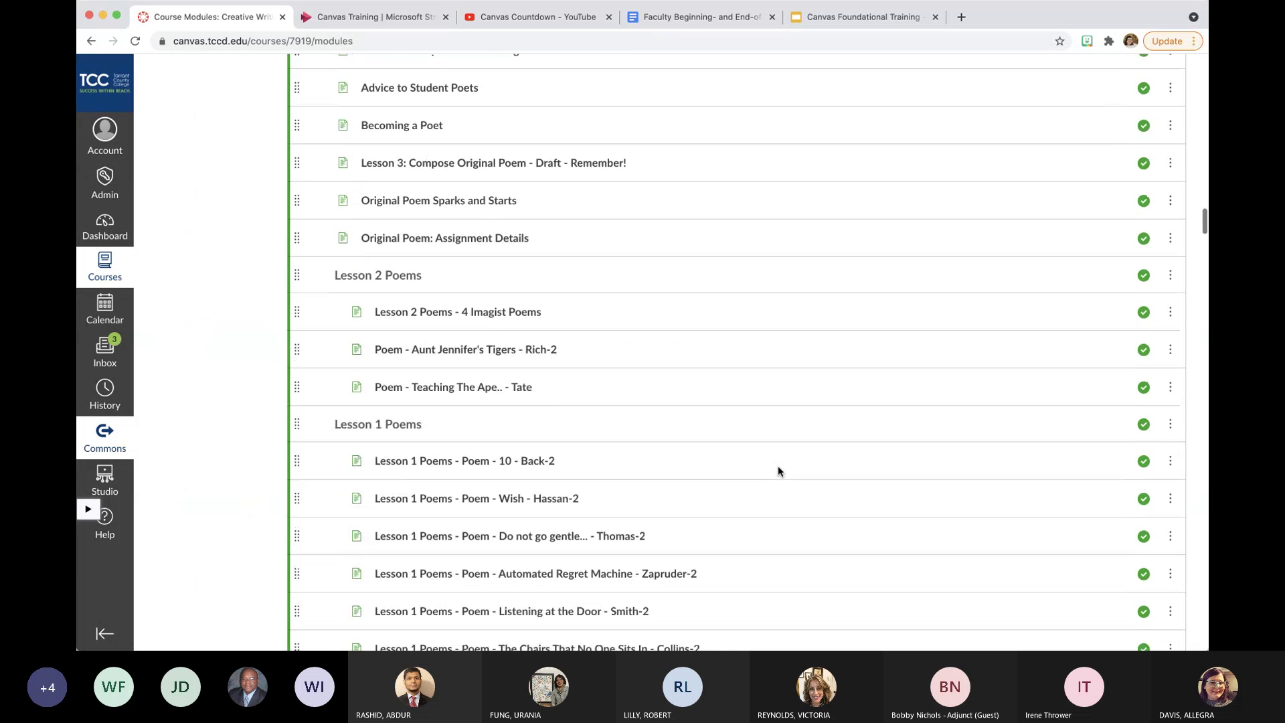
pyautogui.scroll(-20, 778, 471)
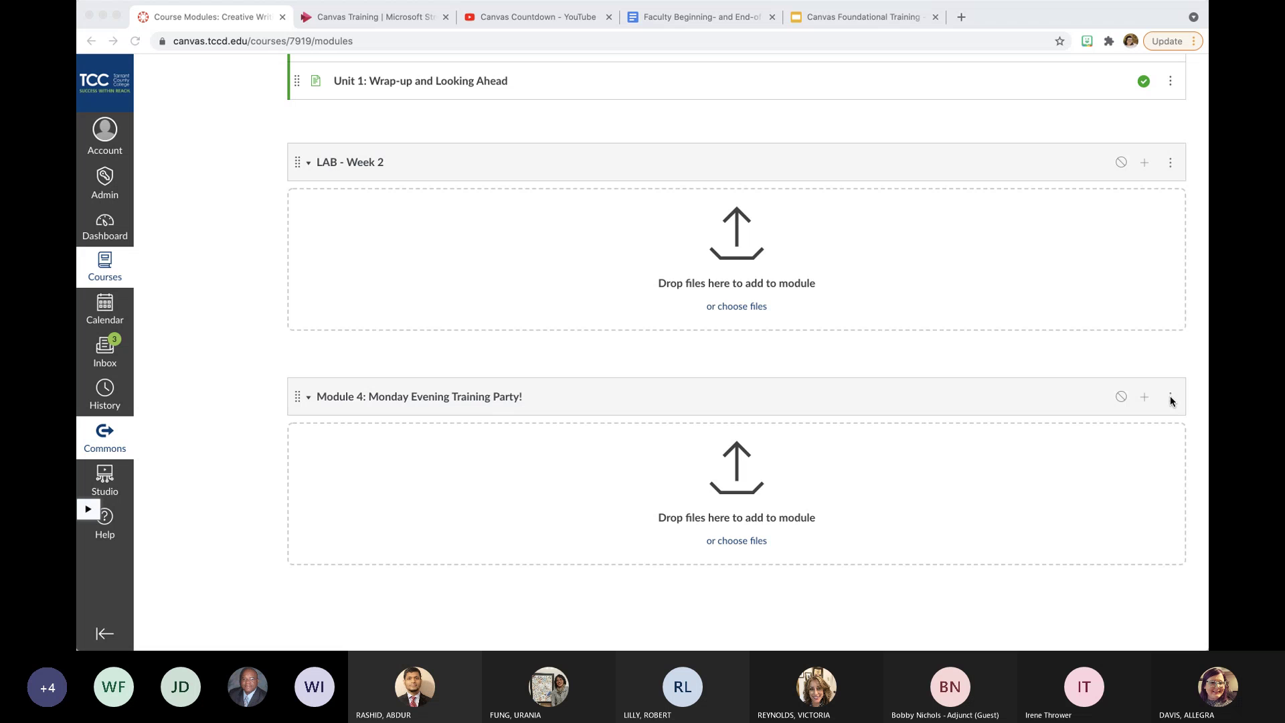
pyautogui.click(1171, 399)
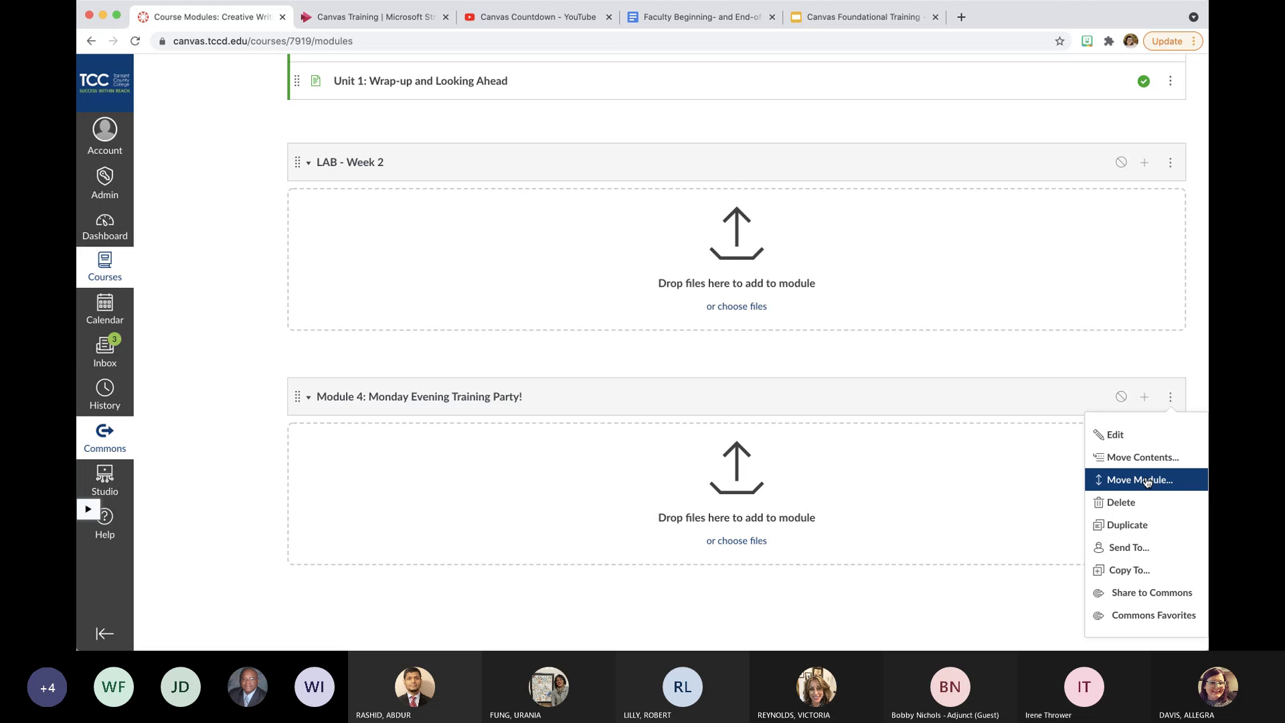
pyautogui.click(1147, 480)
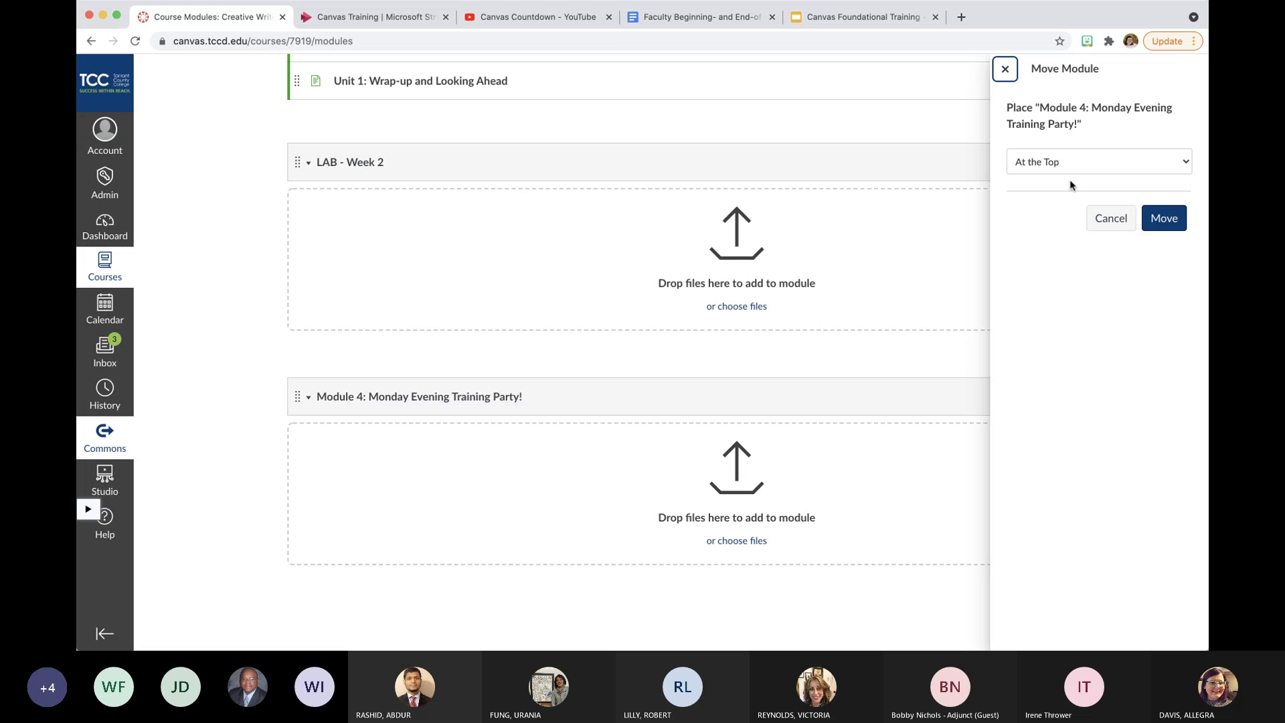
pyautogui.click(1164, 220)
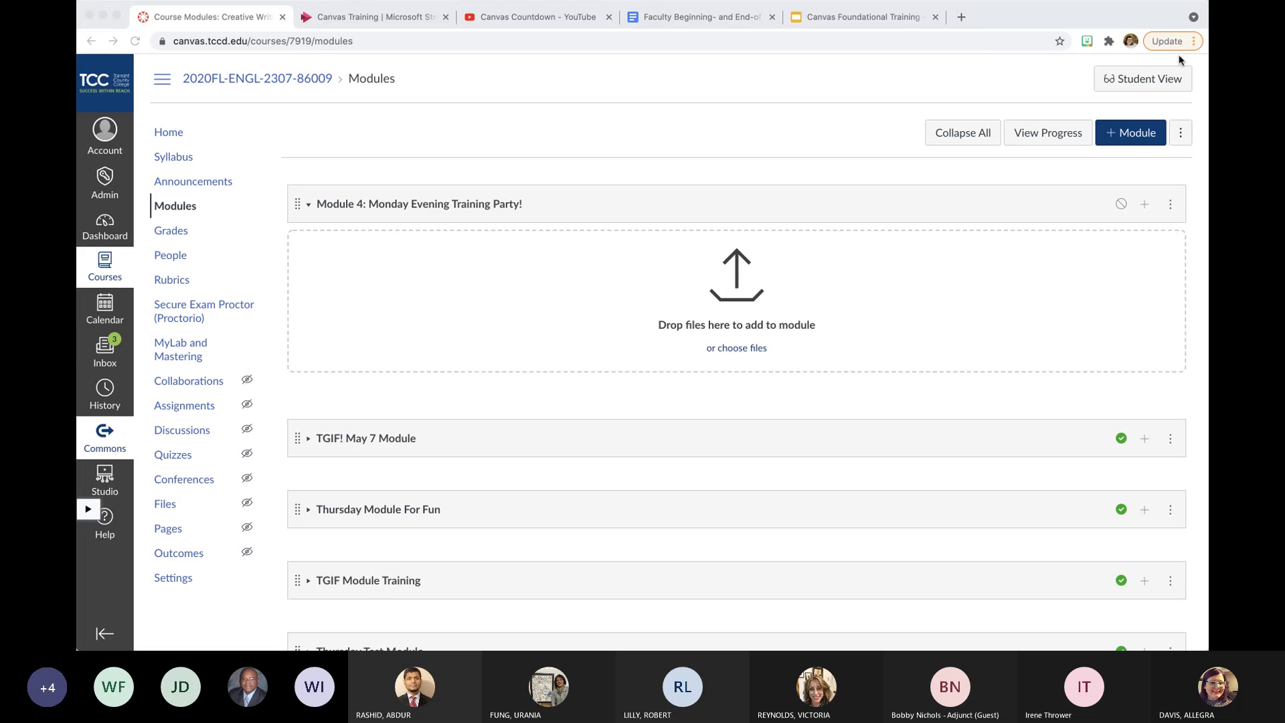
# Bring up Add Item for Module 4 and browse the available assignments
pyautogui.click(1144, 209)
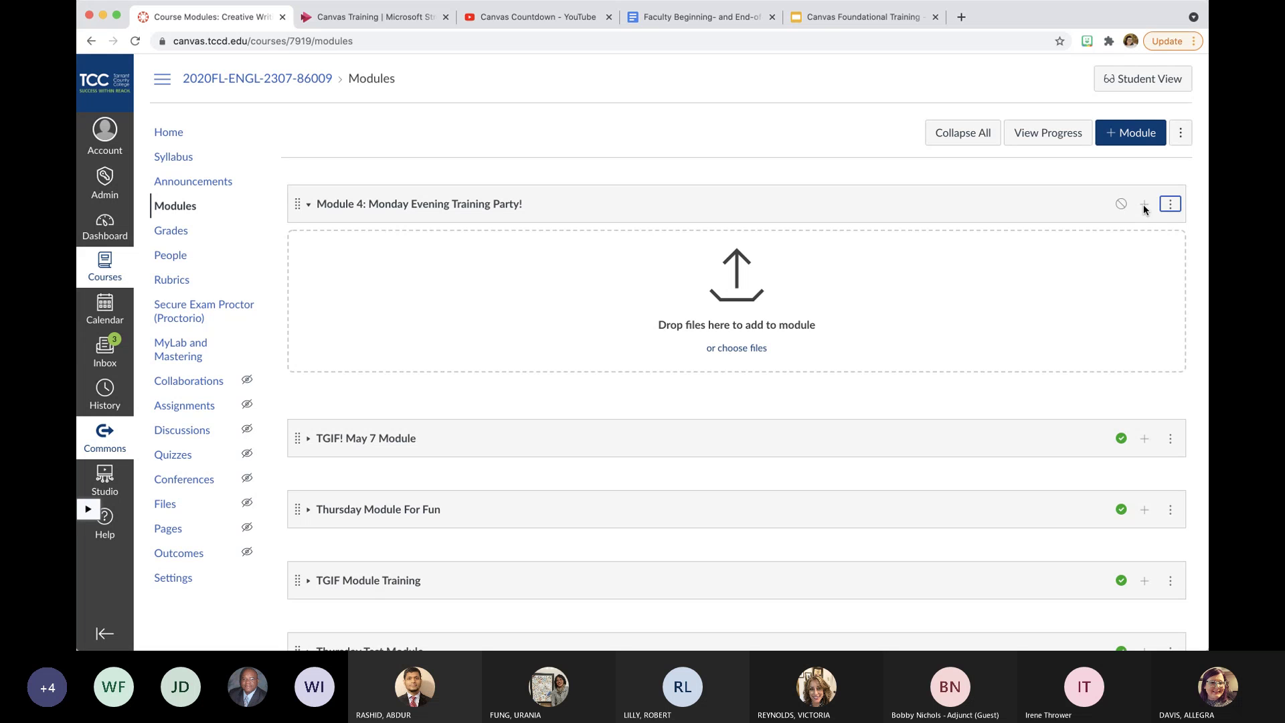
pyautogui.click(1144, 205)
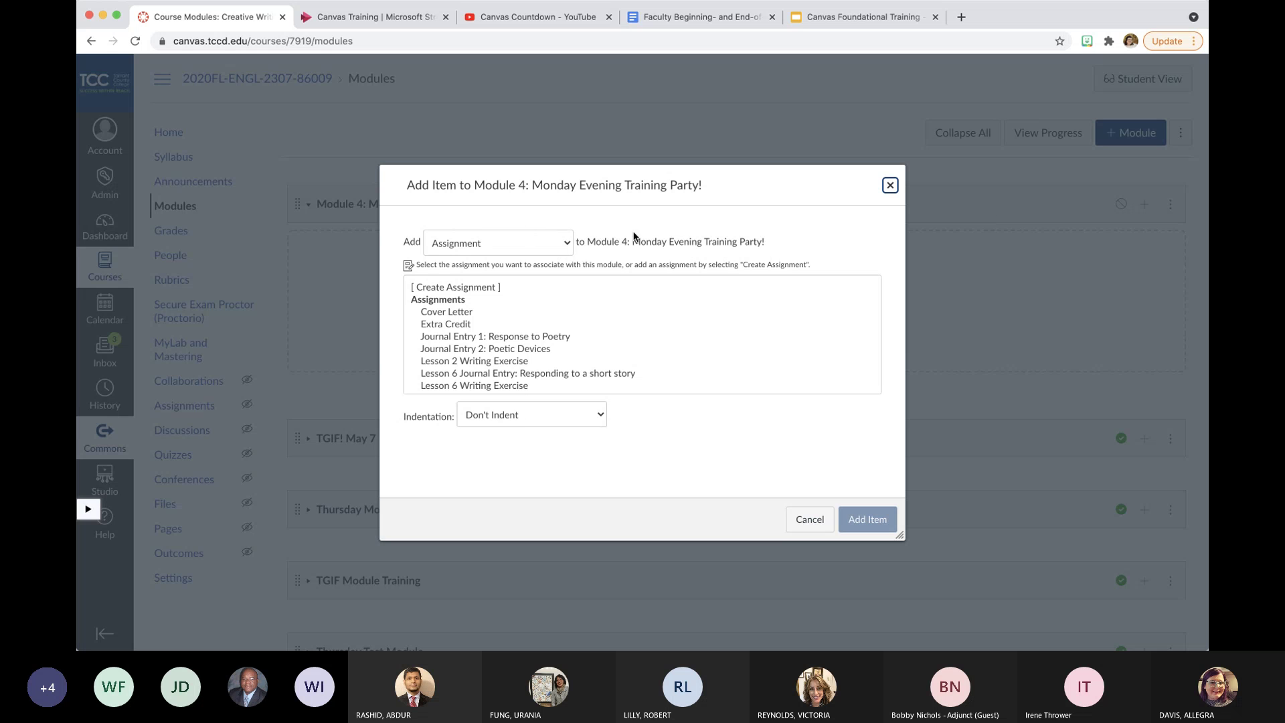
pyautogui.click(891, 185)
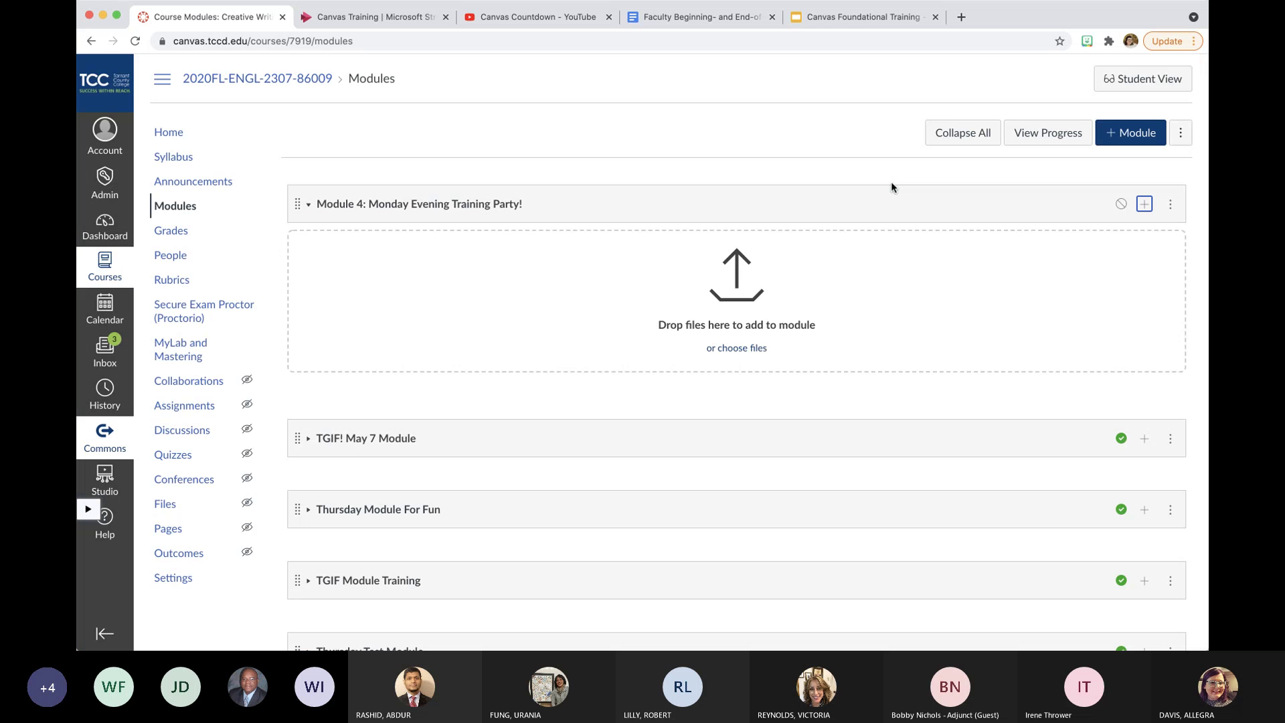
pyautogui.click(1146, 206)
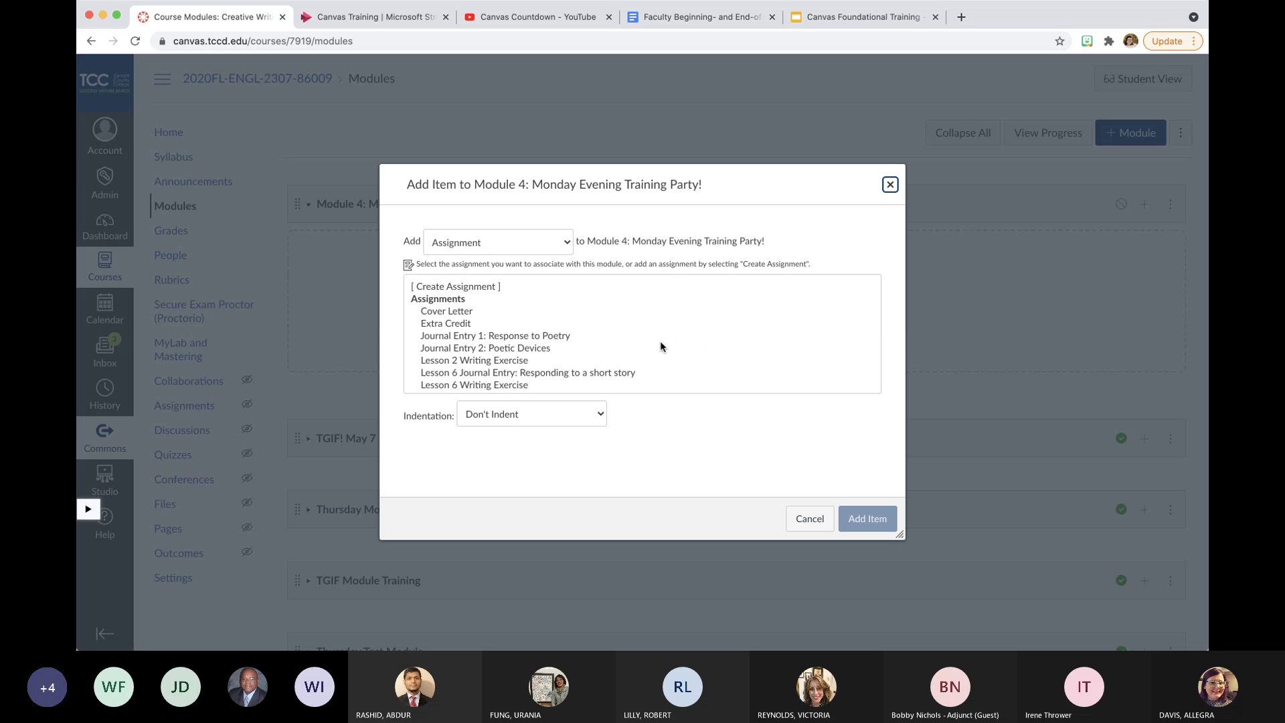
pyautogui.scroll(-10, 661, 345)
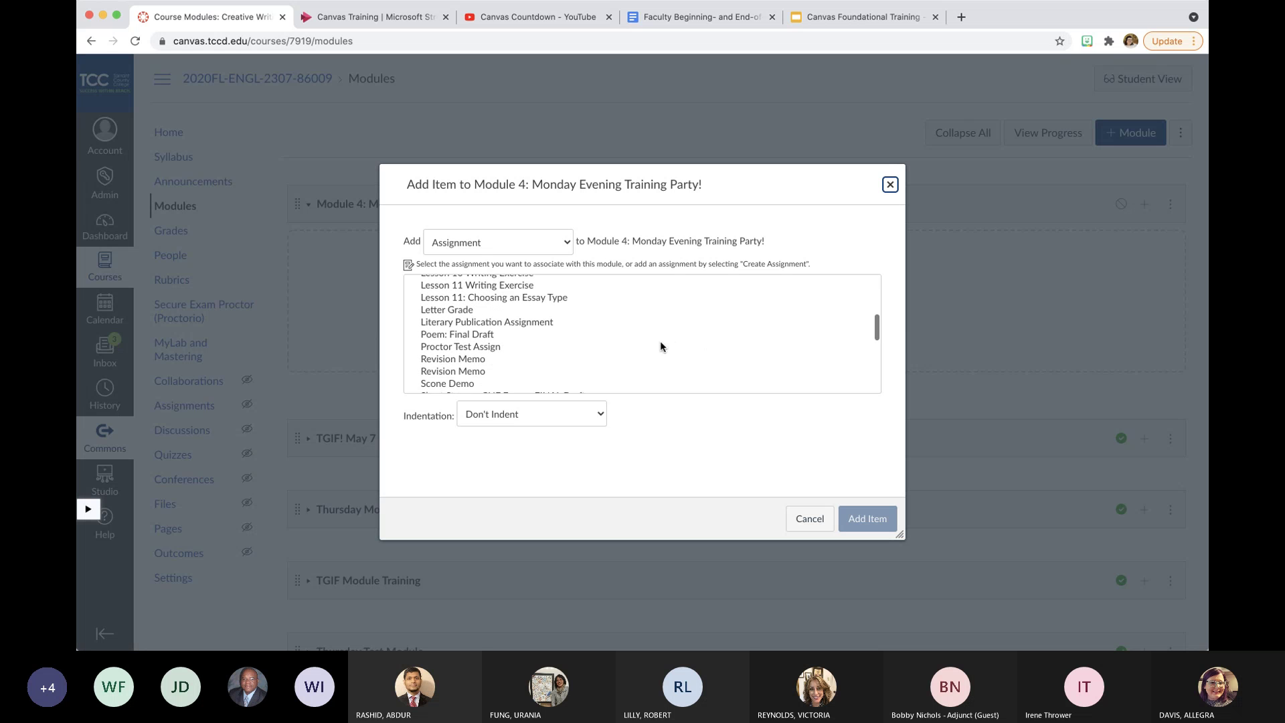
pyautogui.scroll(-5, 661, 345)
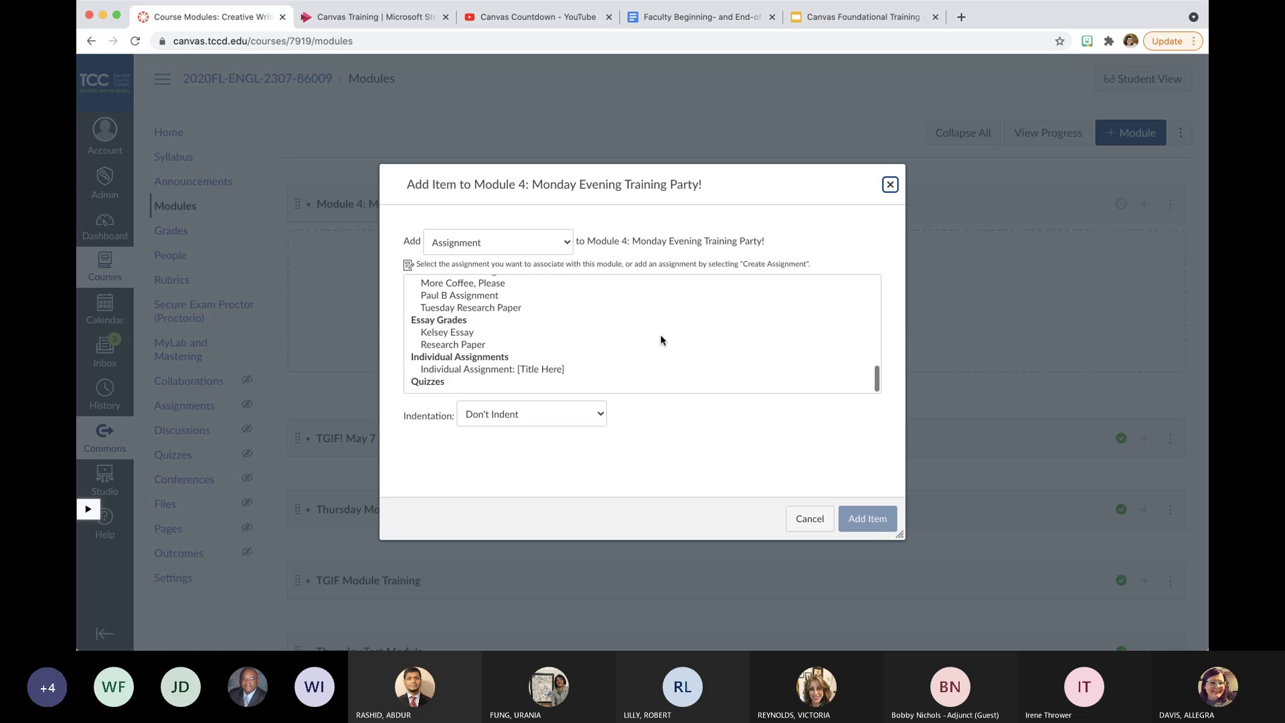
pyautogui.scroll(4, 660, 342)
pyautogui.scroll(10, 661, 341)
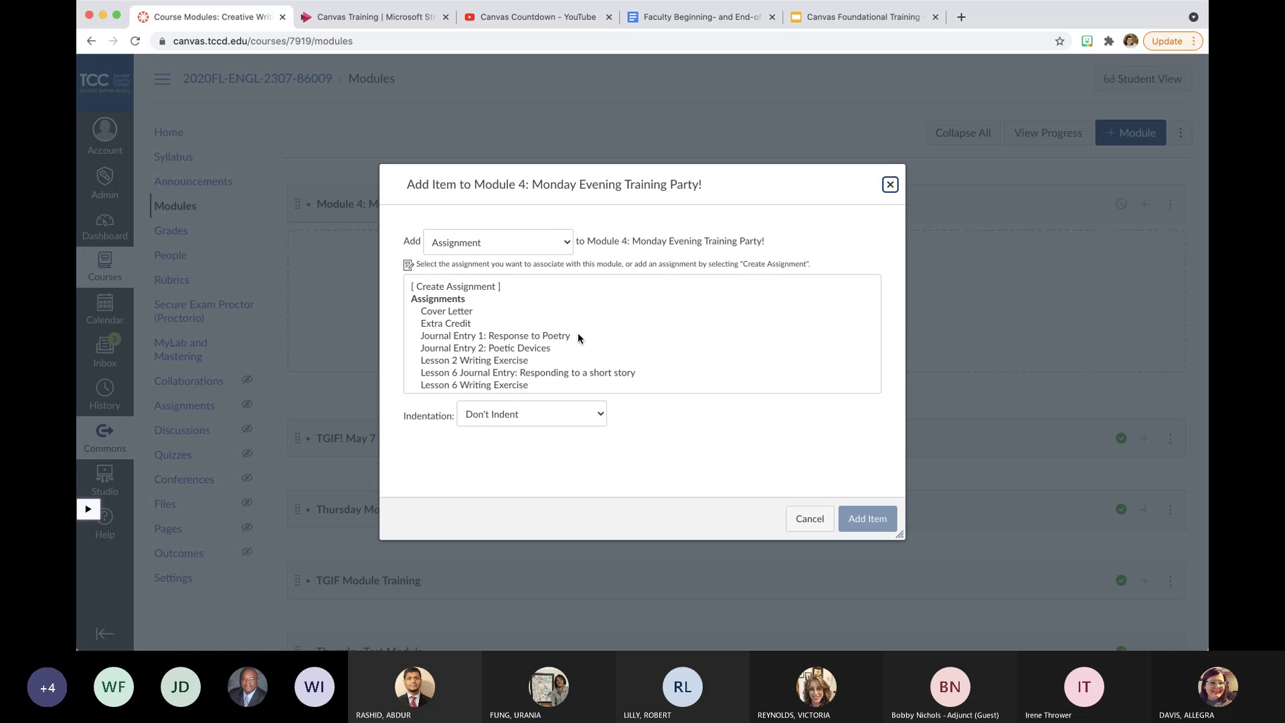
pyautogui.scroll(-5, 479, 360)
pyautogui.scroll(-10, 479, 360)
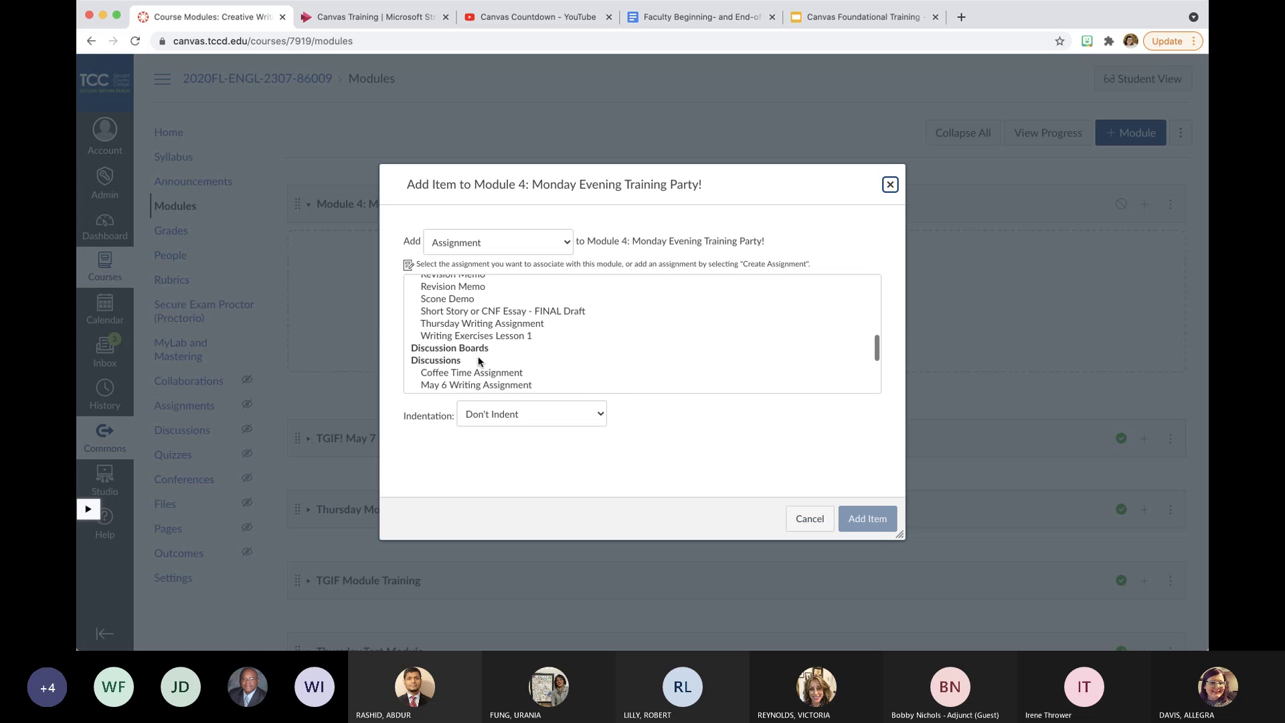
pyautogui.scroll(10, 478, 360)
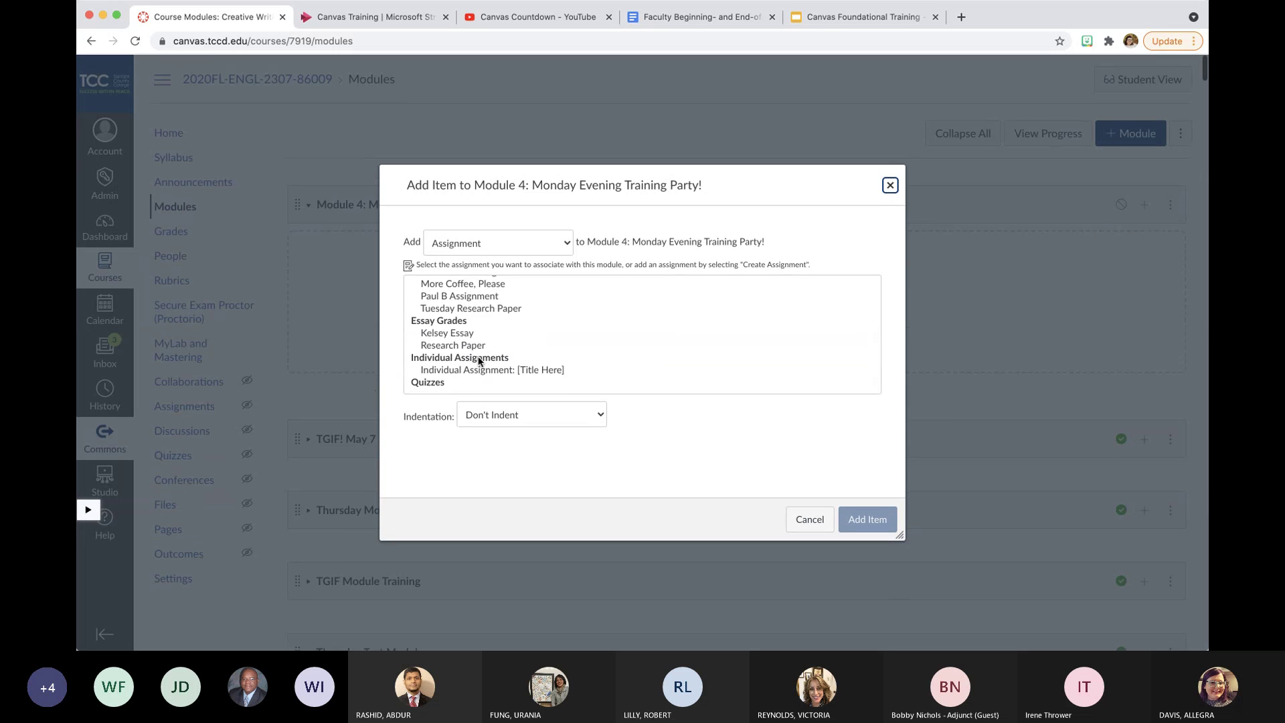
pyautogui.scroll(2, 479, 360)
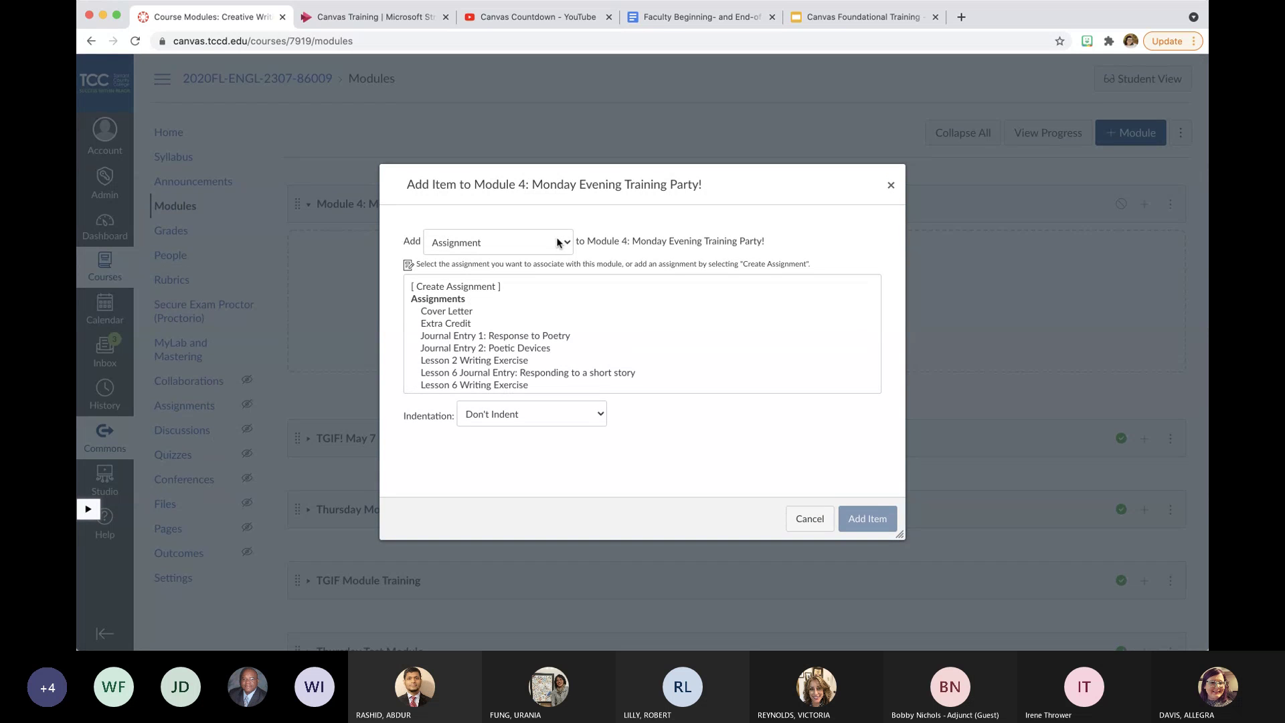
# Create a new page named 'Welcome to Module 4' inside Module 4
pyautogui.click(541, 280)
pyautogui.click(459, 288)
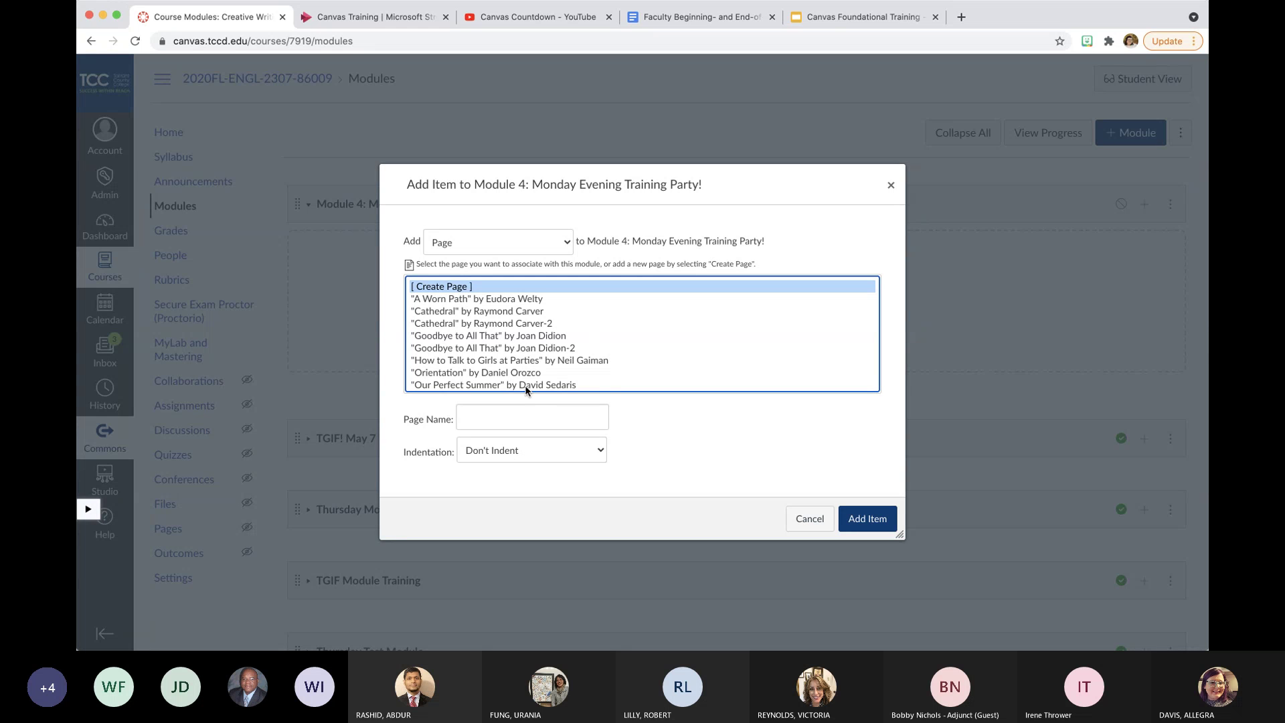
pyautogui.scroll(-5, 526, 374)
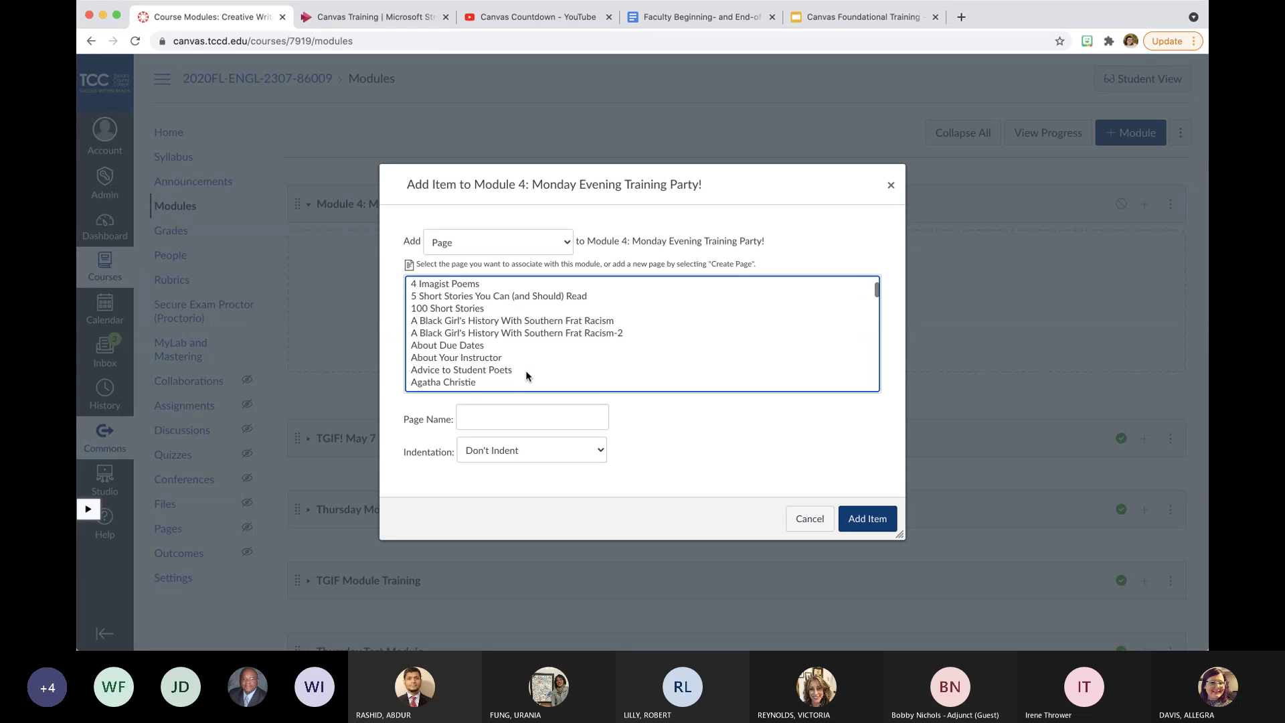
pyautogui.scroll(-5, 526, 375)
pyautogui.scroll(5, 526, 375)
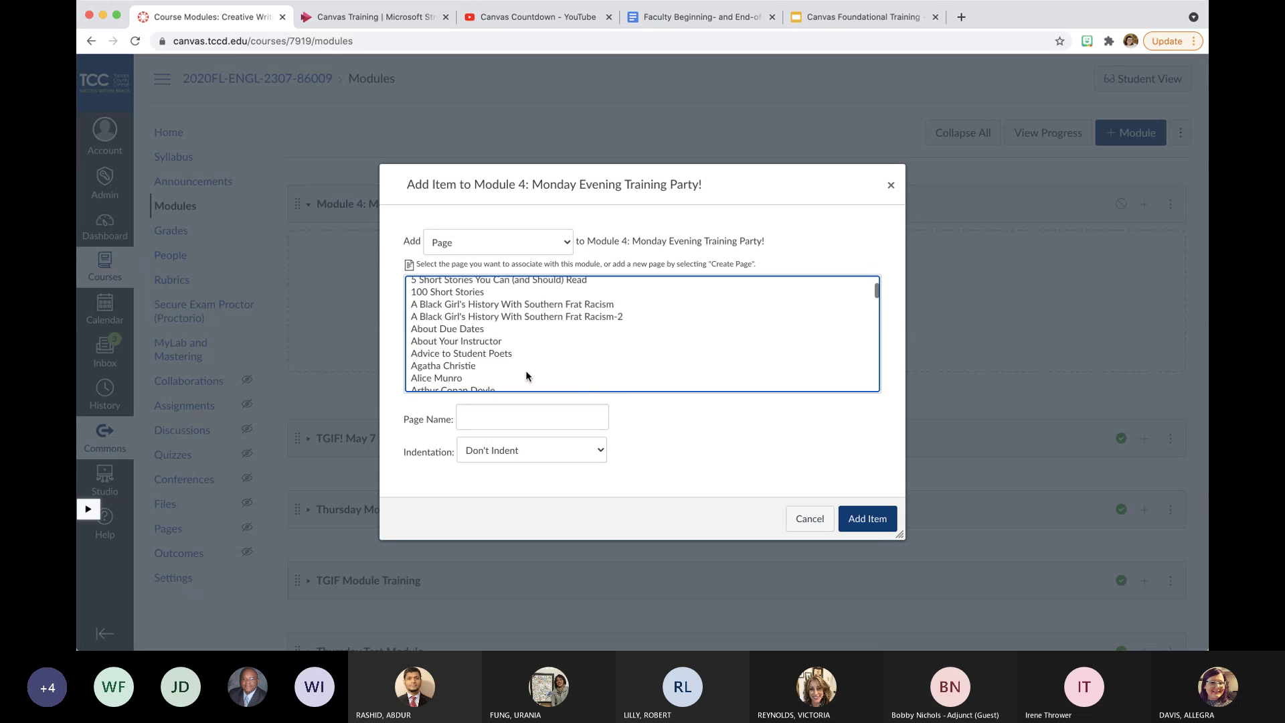
pyautogui.scroll(8, 526, 372)
pyautogui.click(517, 417)
pyautogui.write('We')
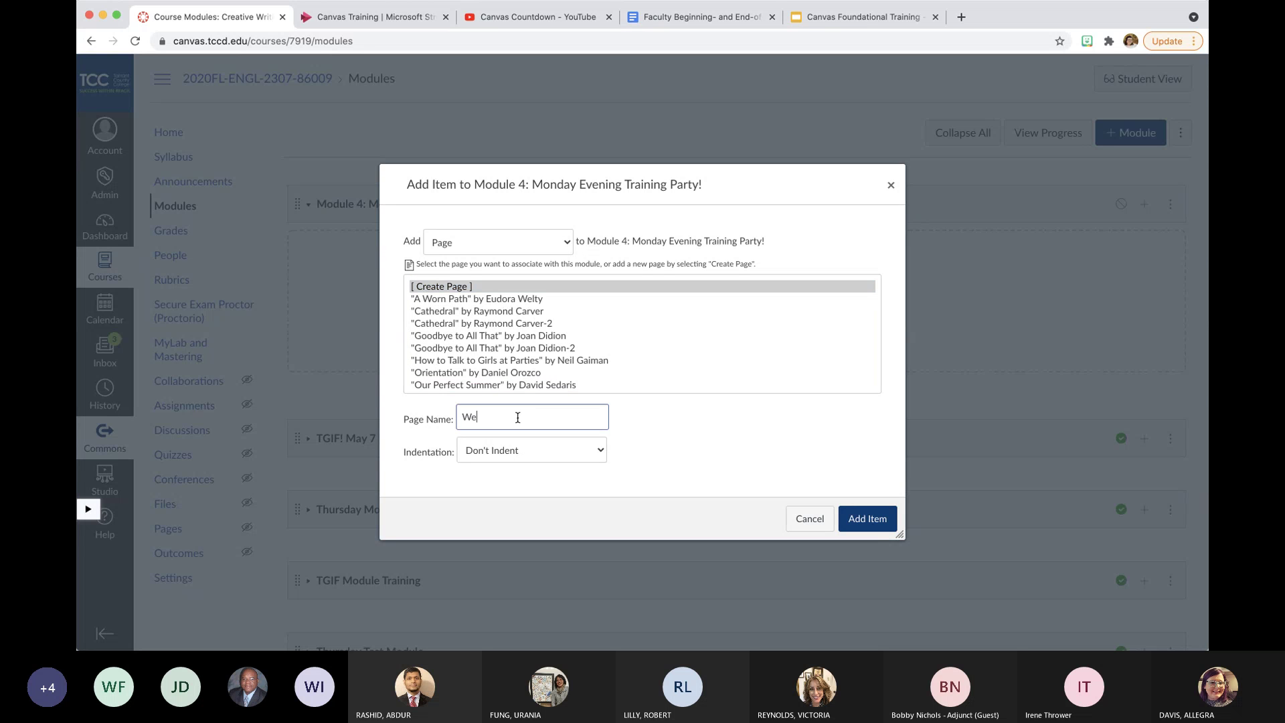
pyautogui.write('k')
pyautogui.write('come to Module ')
pyautogui.write('4')
pyautogui.click(864, 525)
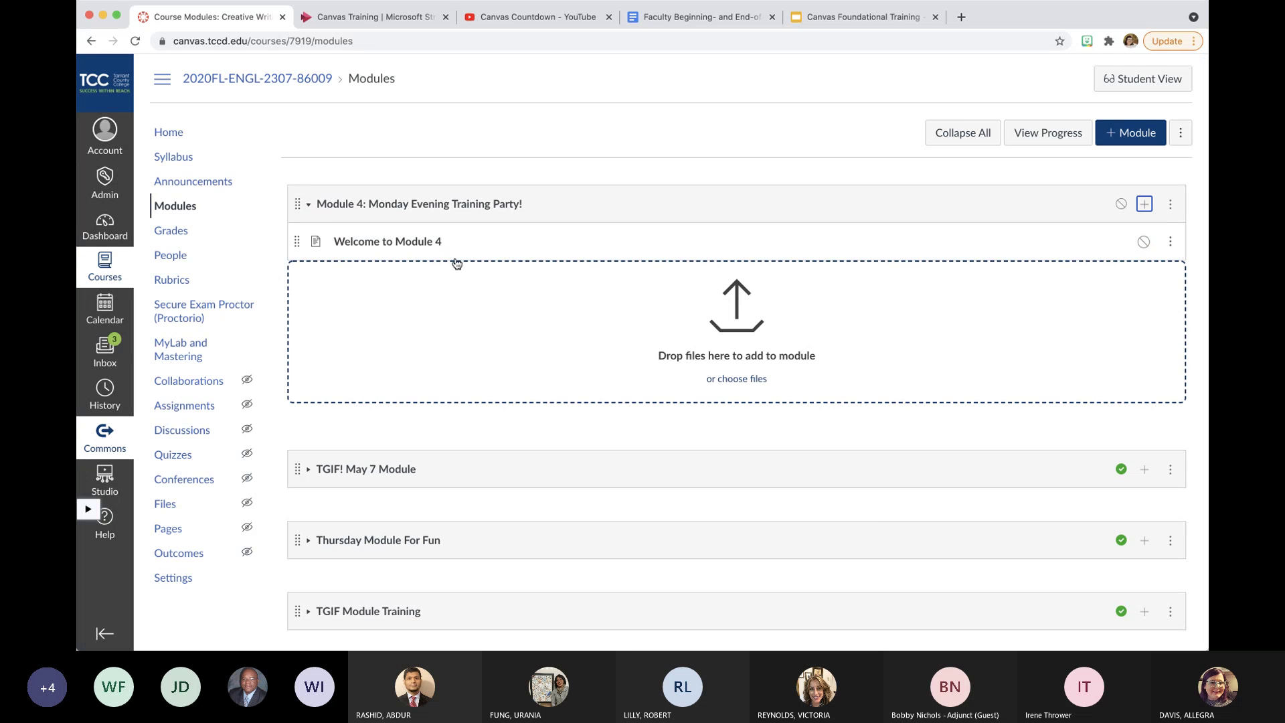
# Add the existing '4 Imagist Poems' page to Module 4
pyautogui.click(1145, 207)
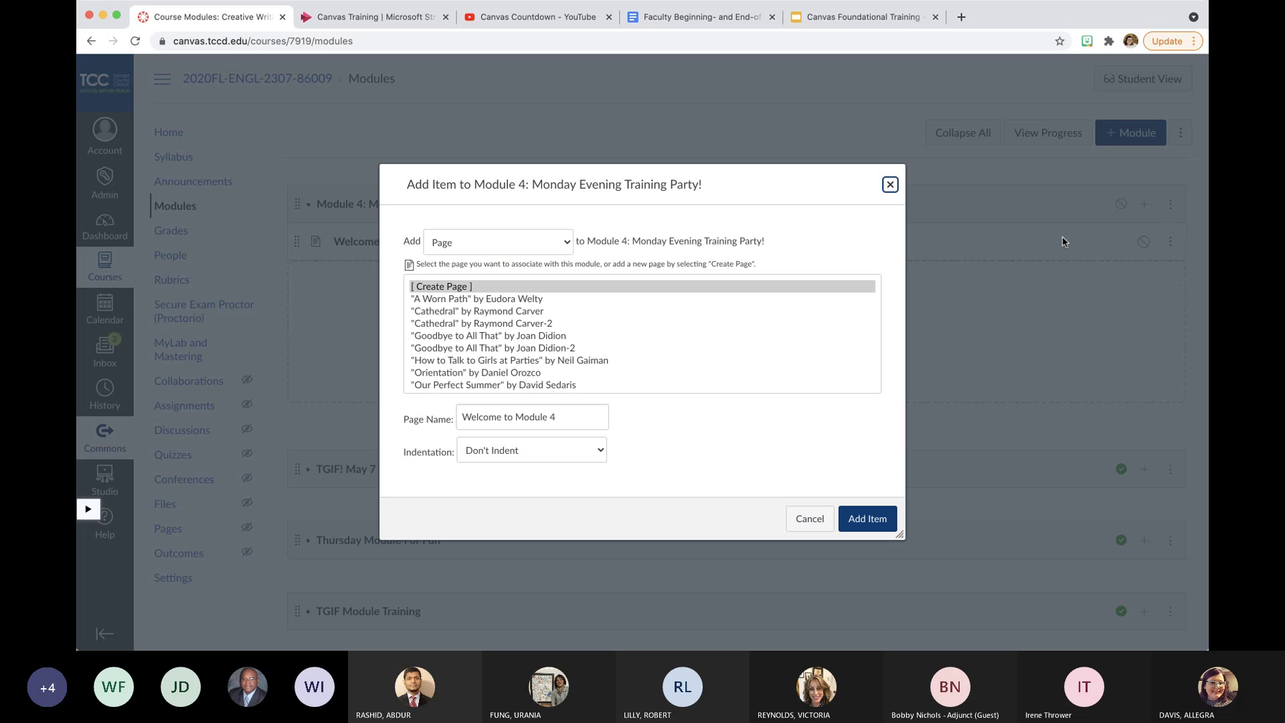
pyautogui.scroll(-3, 599, 365)
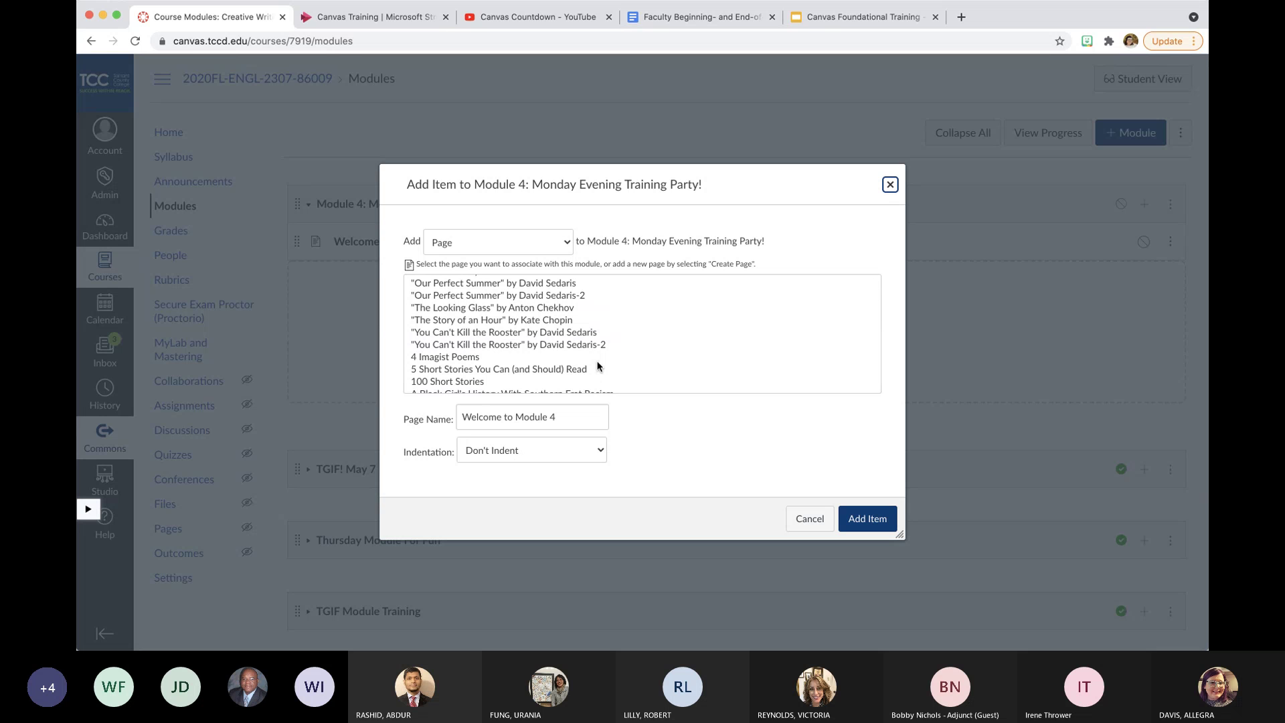
pyautogui.scroll(-1, 600, 366)
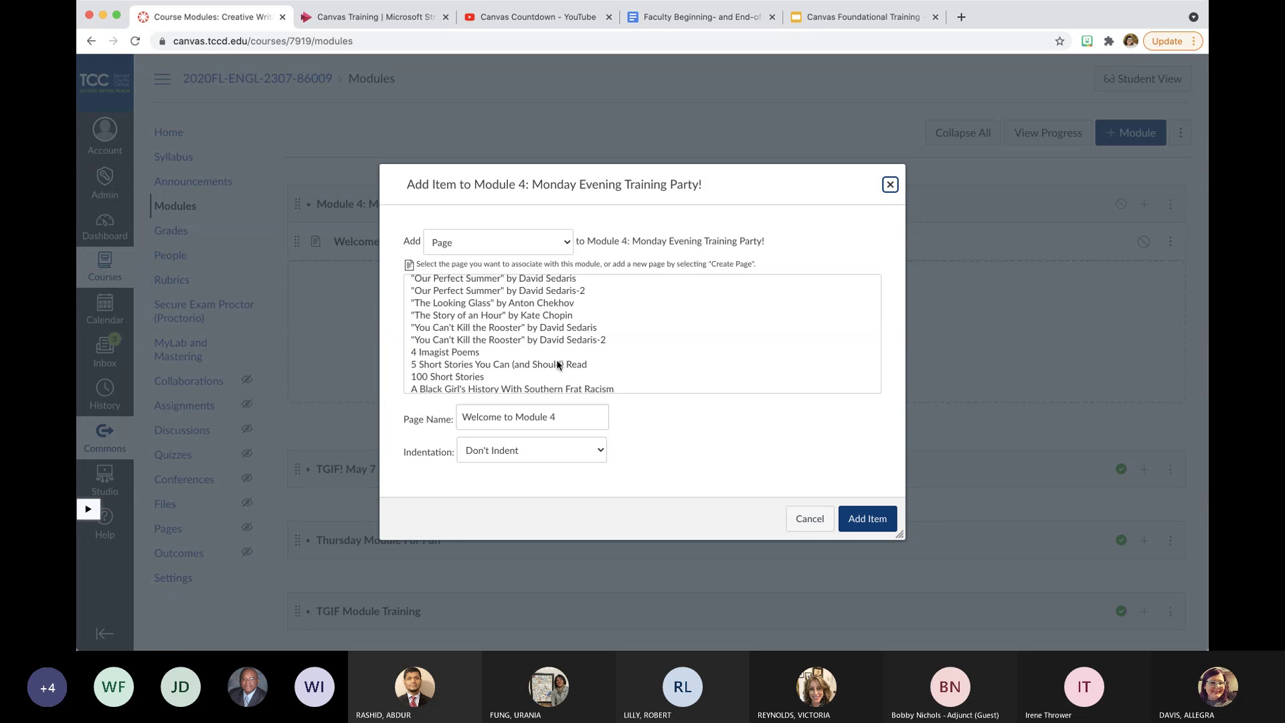
pyautogui.click(435, 357)
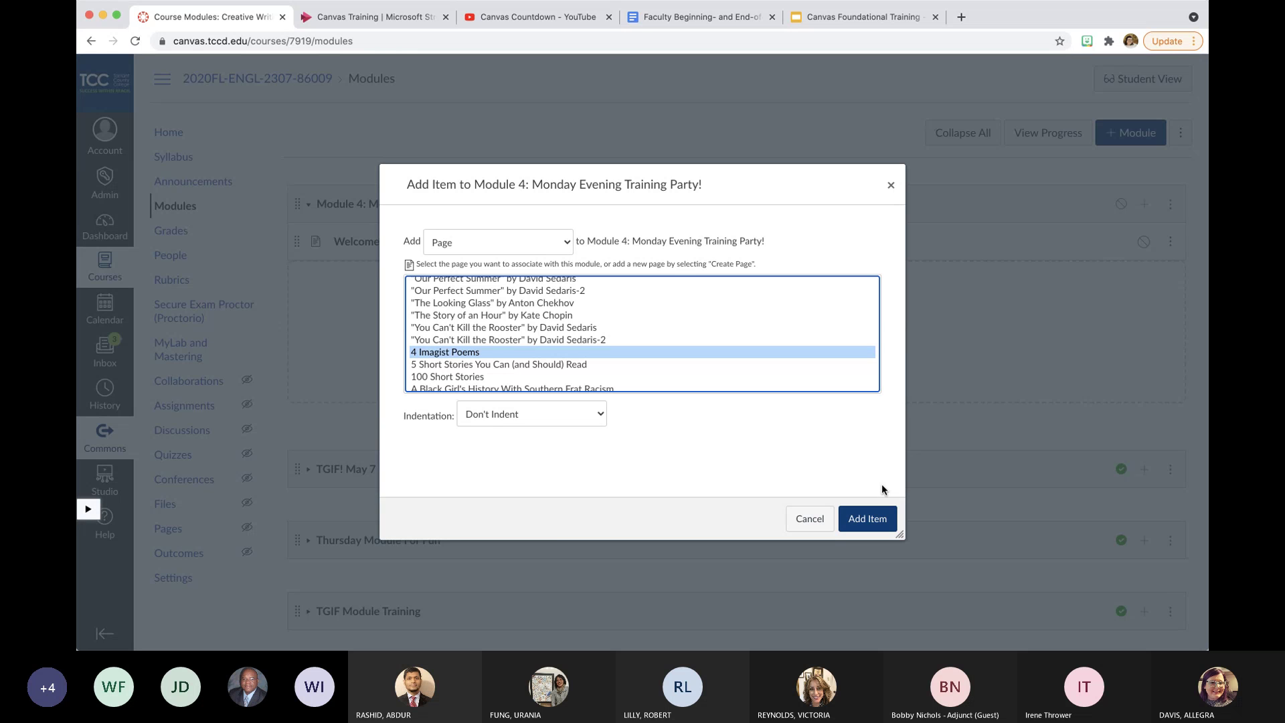
pyautogui.click(876, 520)
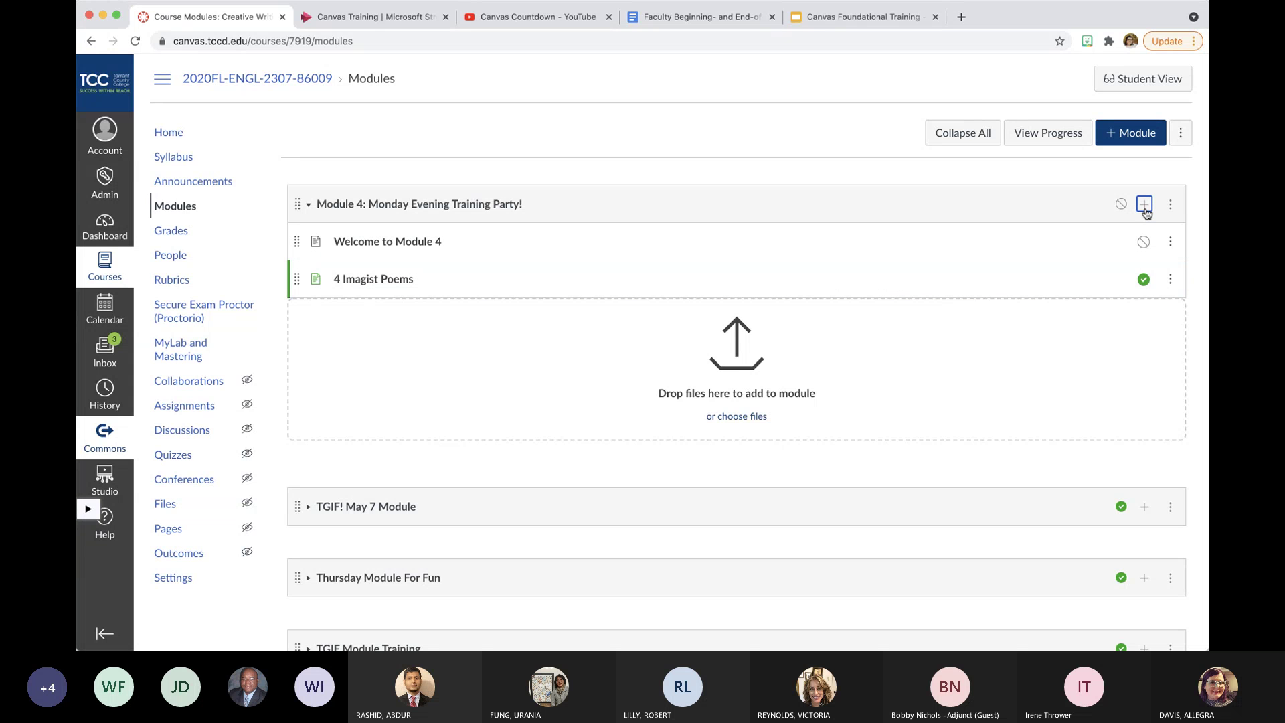
# Add the existing Thursday Writing Assignment to Module 4
pyautogui.click(1145, 205)
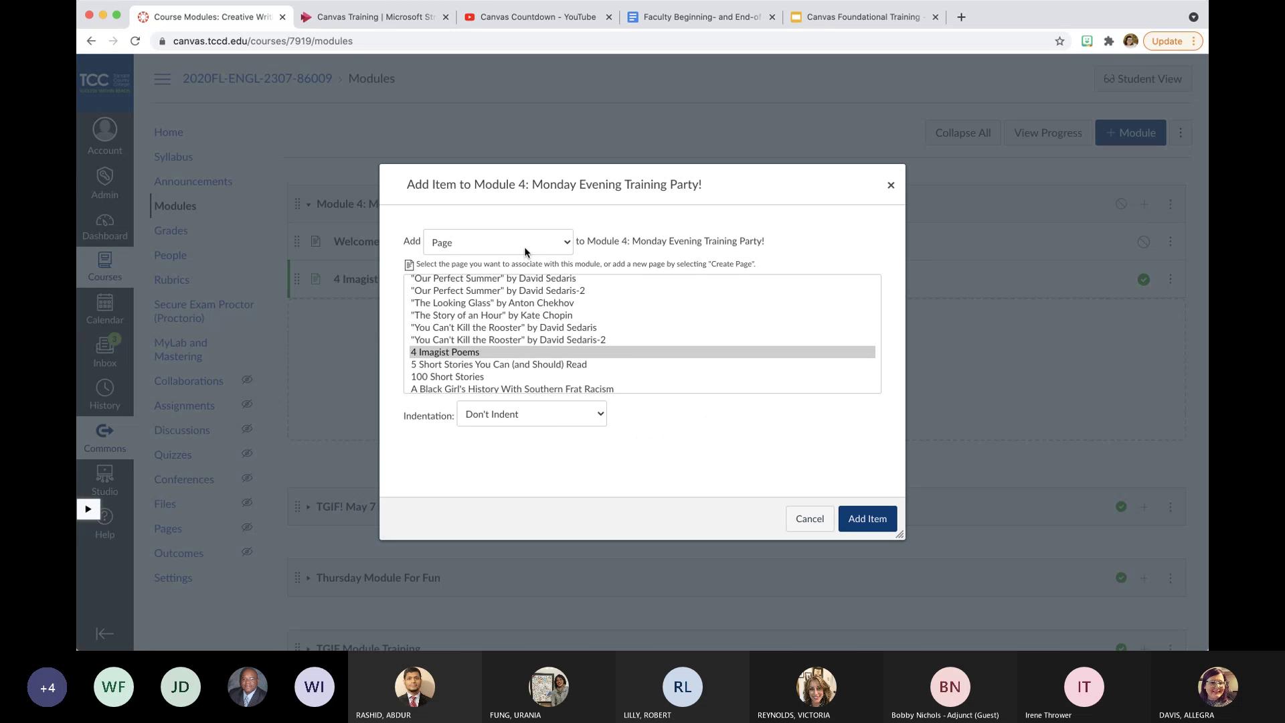
pyautogui.click(525, 208)
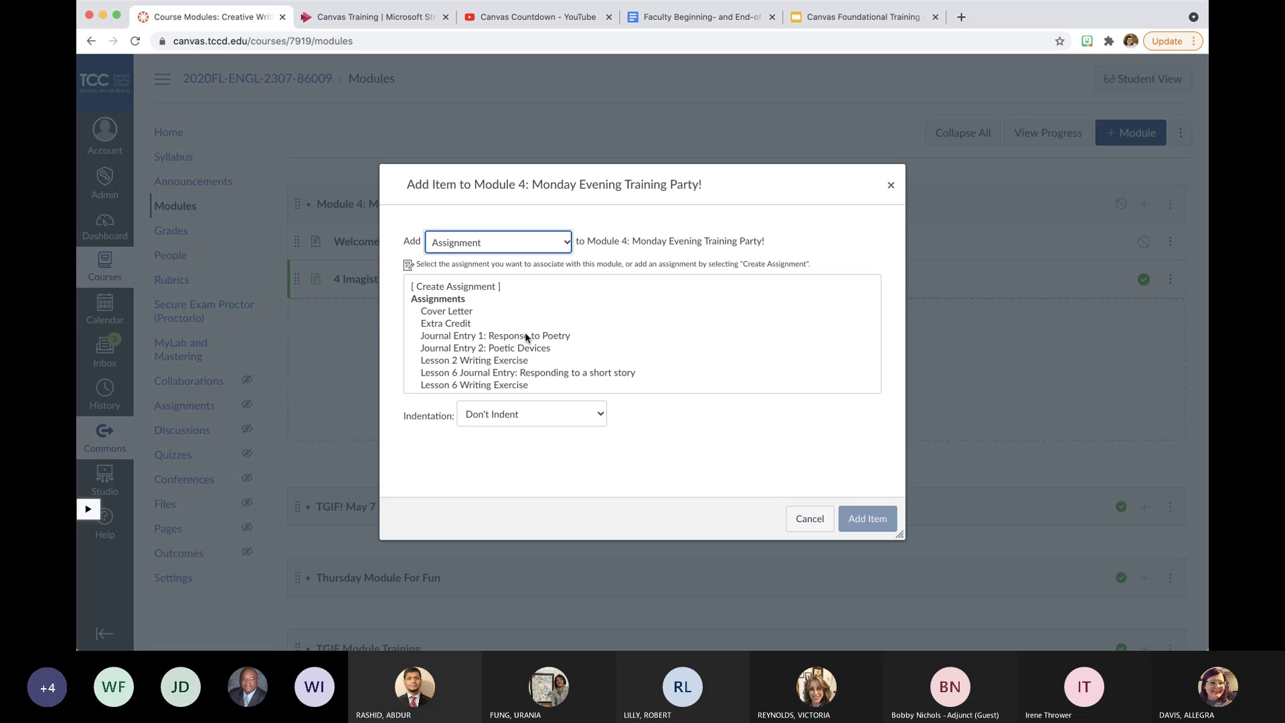
pyautogui.scroll(-10, 526, 338)
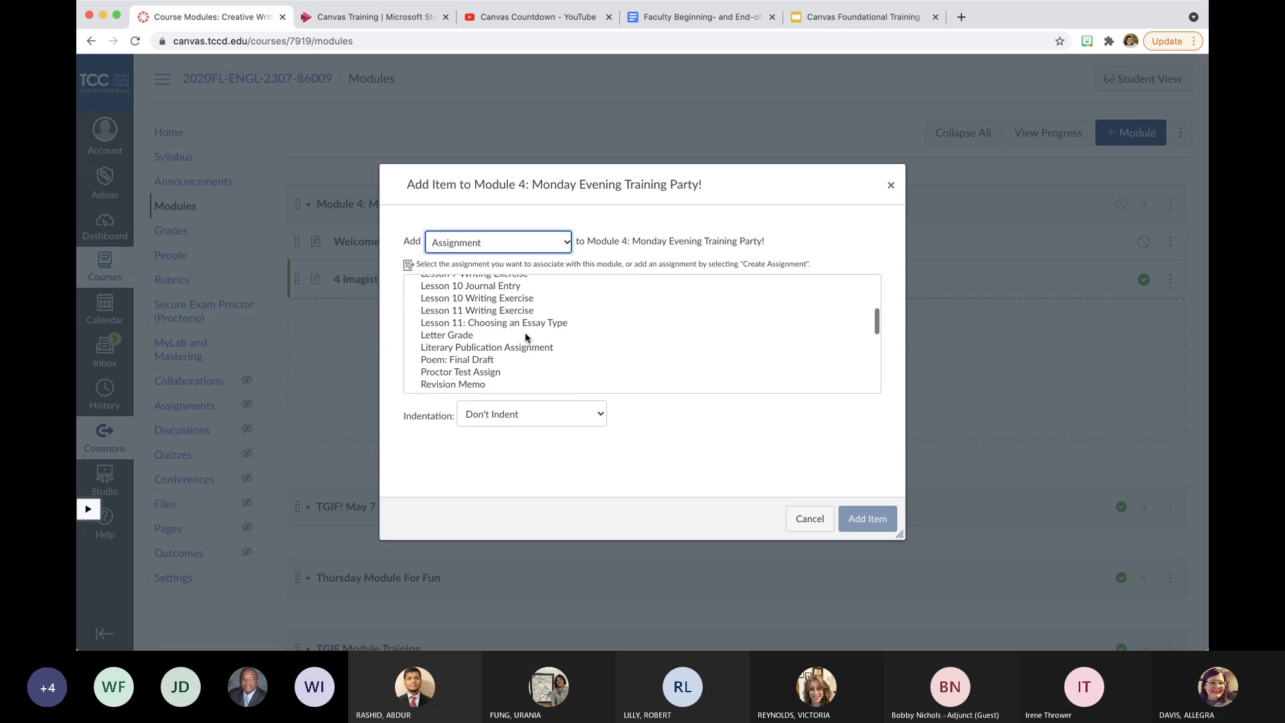
pyautogui.scroll(-3, 526, 337)
pyautogui.scroll(1, 525, 337)
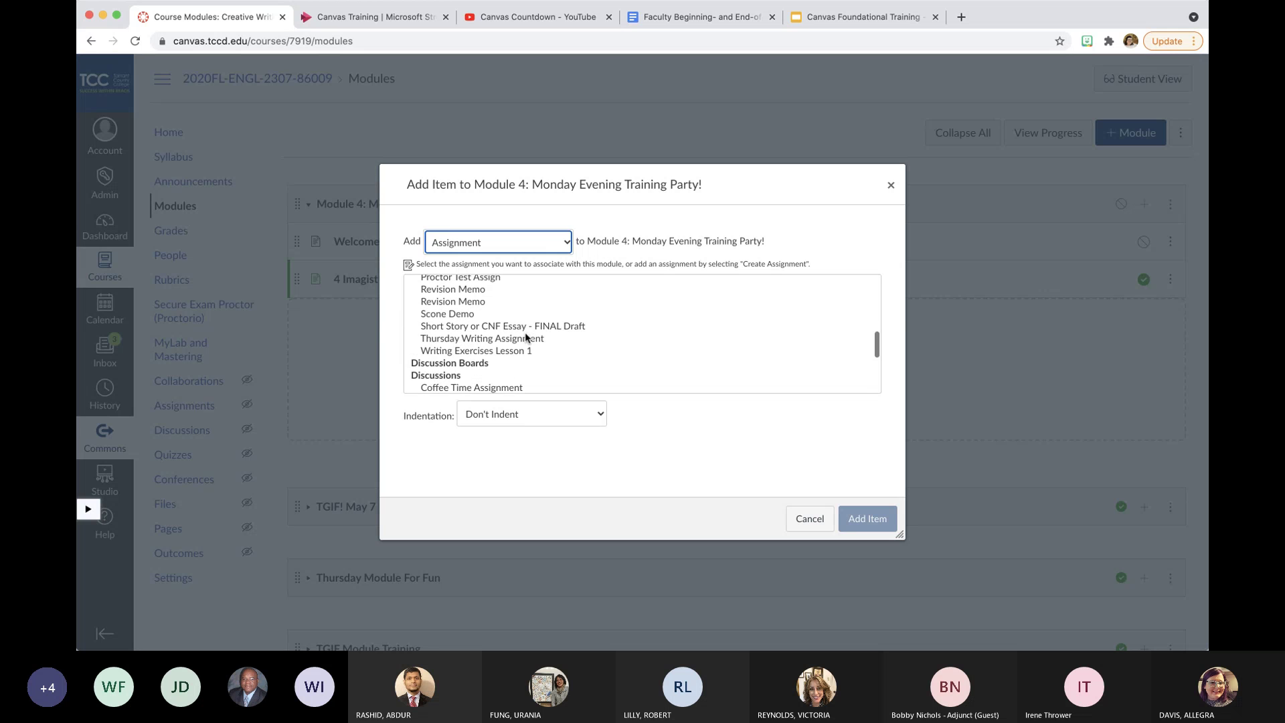
pyautogui.click(536, 341)
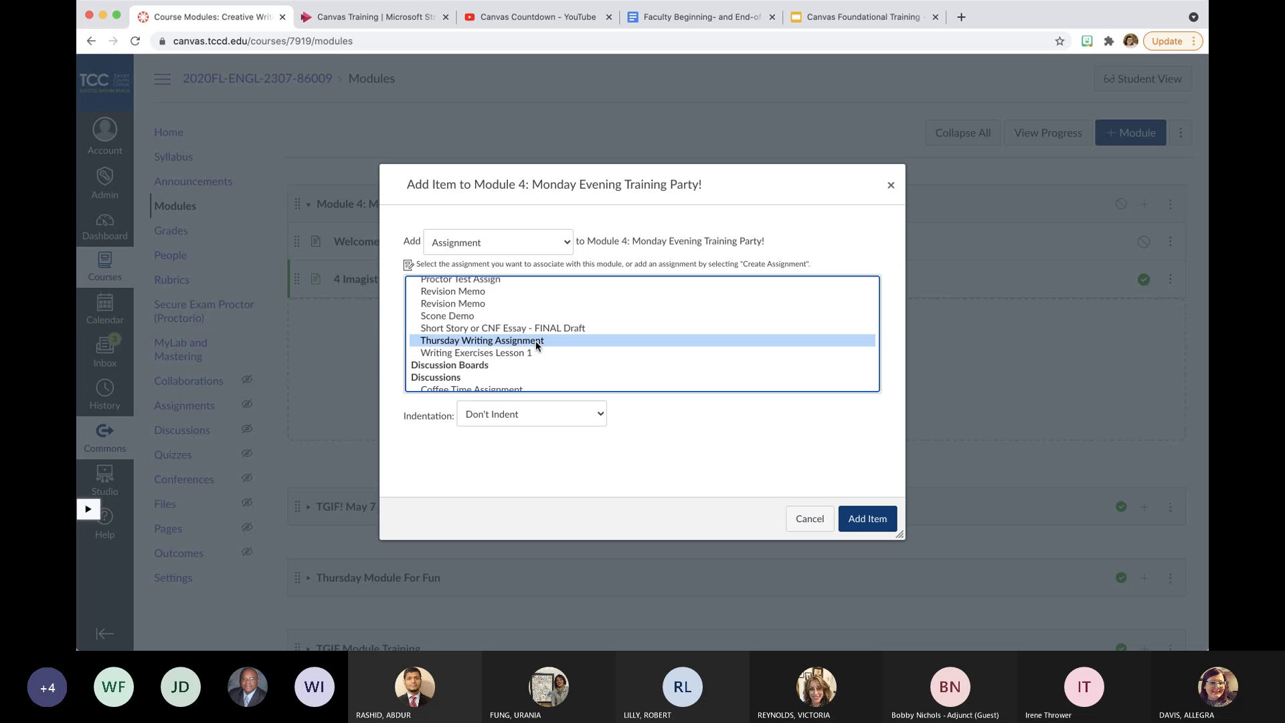
pyautogui.click(868, 519)
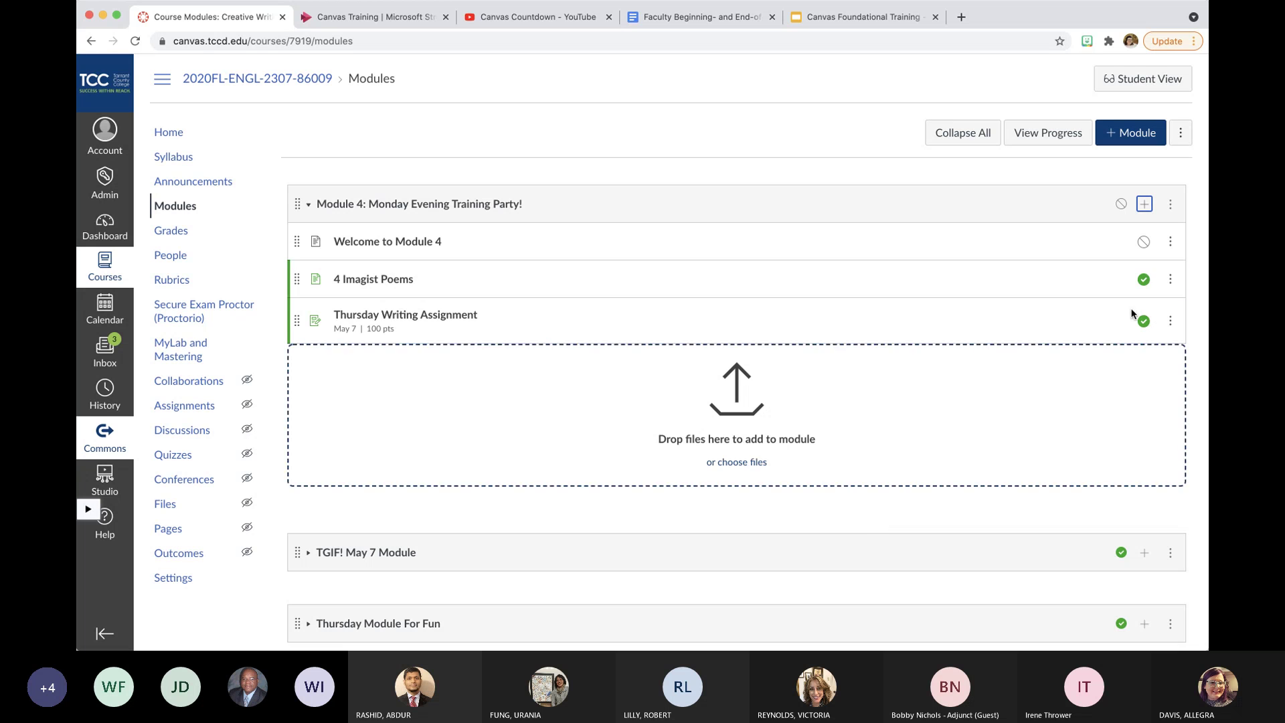
# Create a new assignment named 'Imagery Assignment' in Module 4
pyautogui.click(1144, 205)
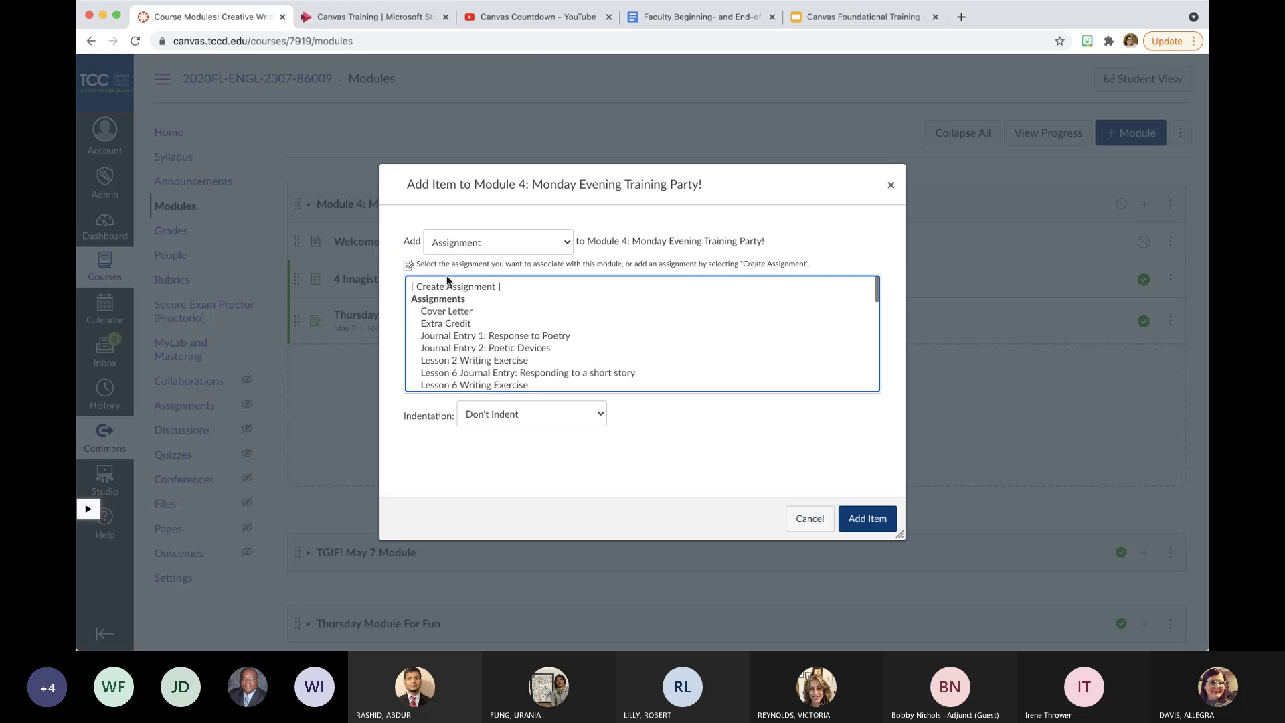
pyautogui.click(445, 289)
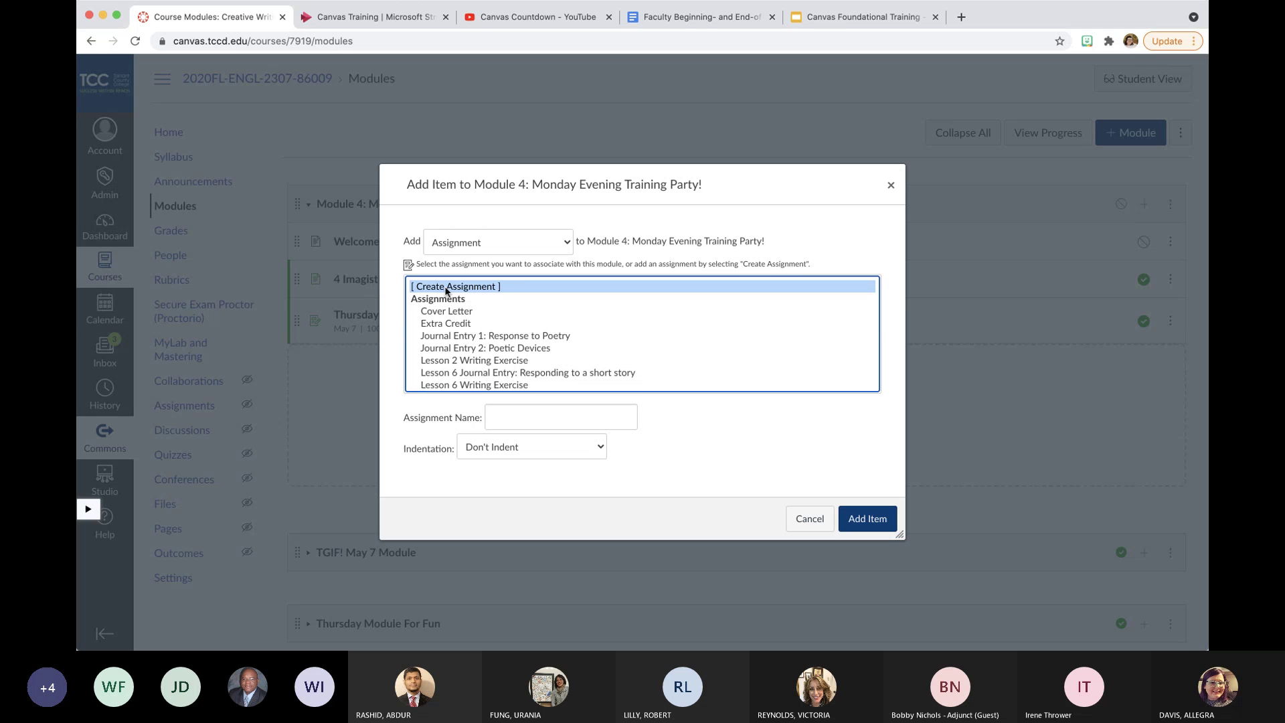
pyautogui.click(508, 415)
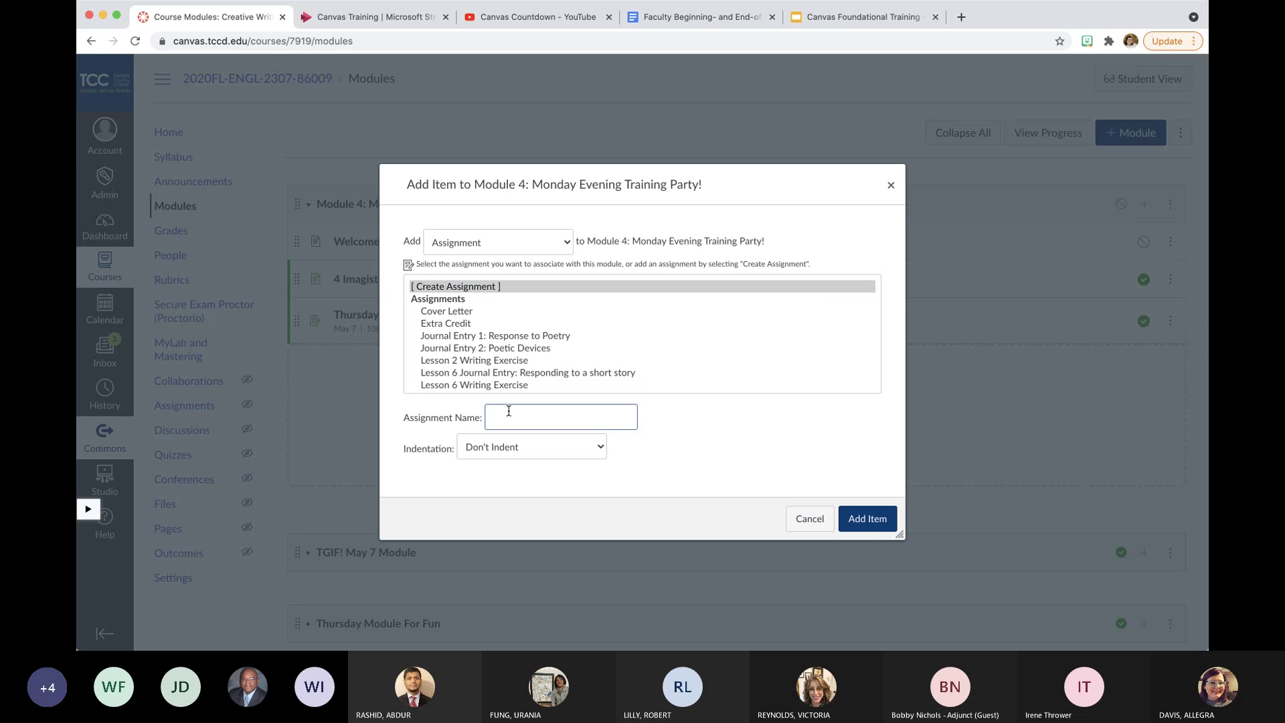
pyautogui.write('Imagery Assignment')
pyautogui.click(863, 518)
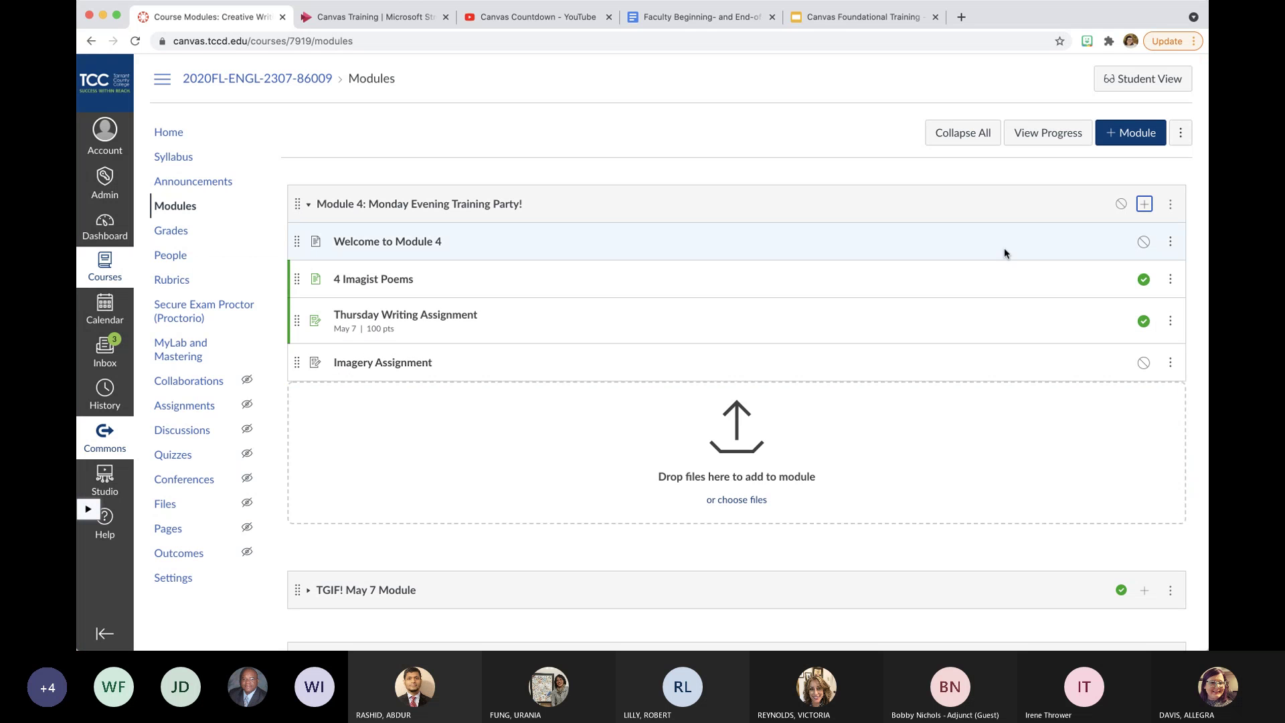
pyautogui.click(1145, 205)
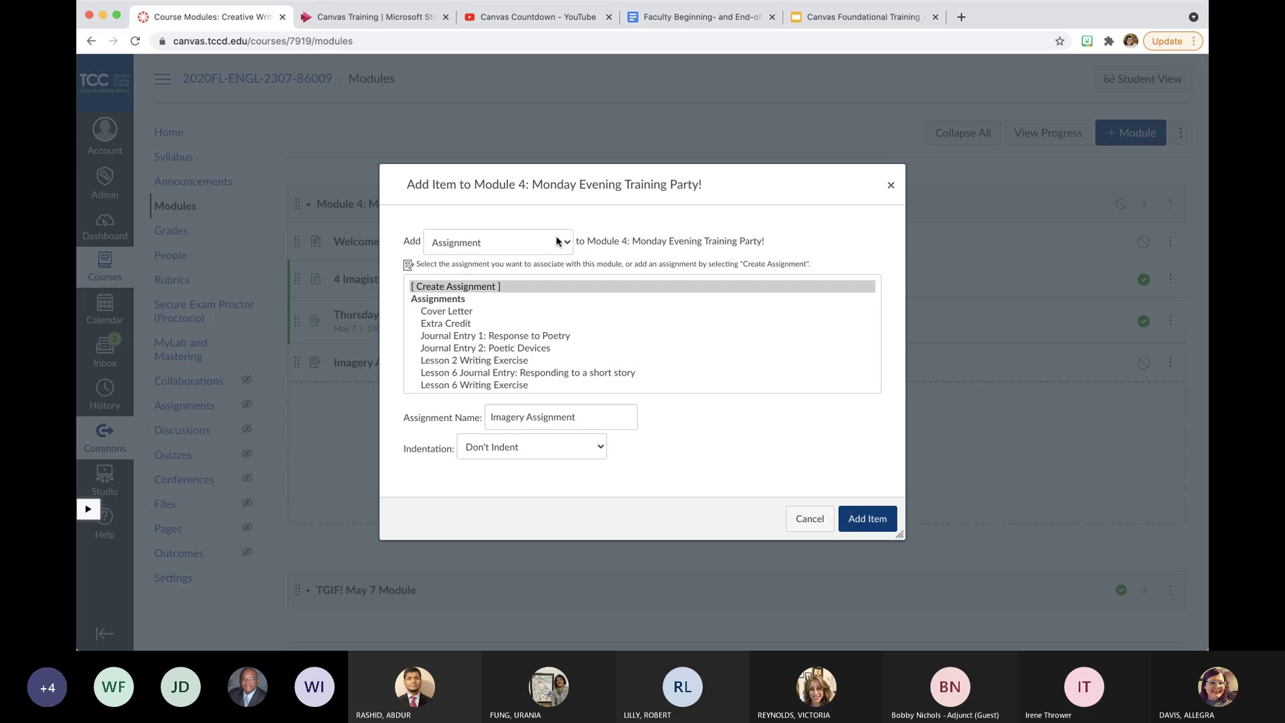
# Add an external URL link named 'Teaching Commons' to Module 4
pyautogui.click(537, 322)
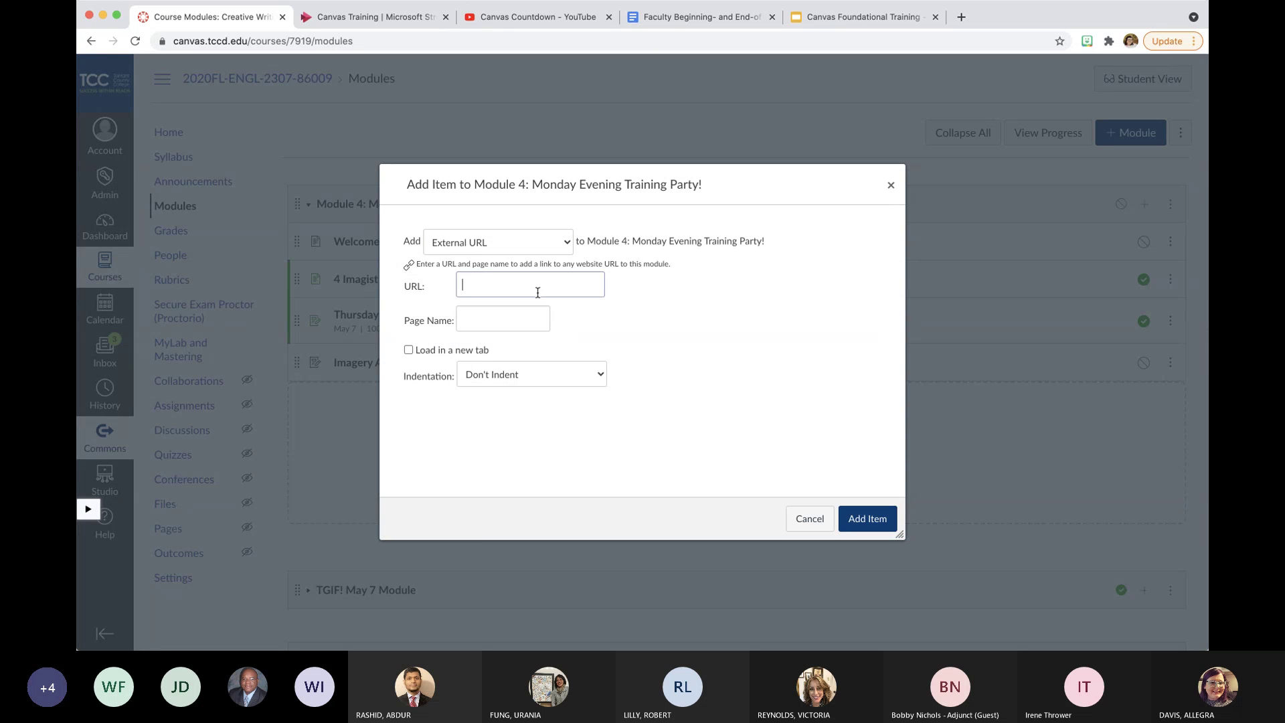
pyautogui.click(537, 292)
pyautogui.press('super+v')
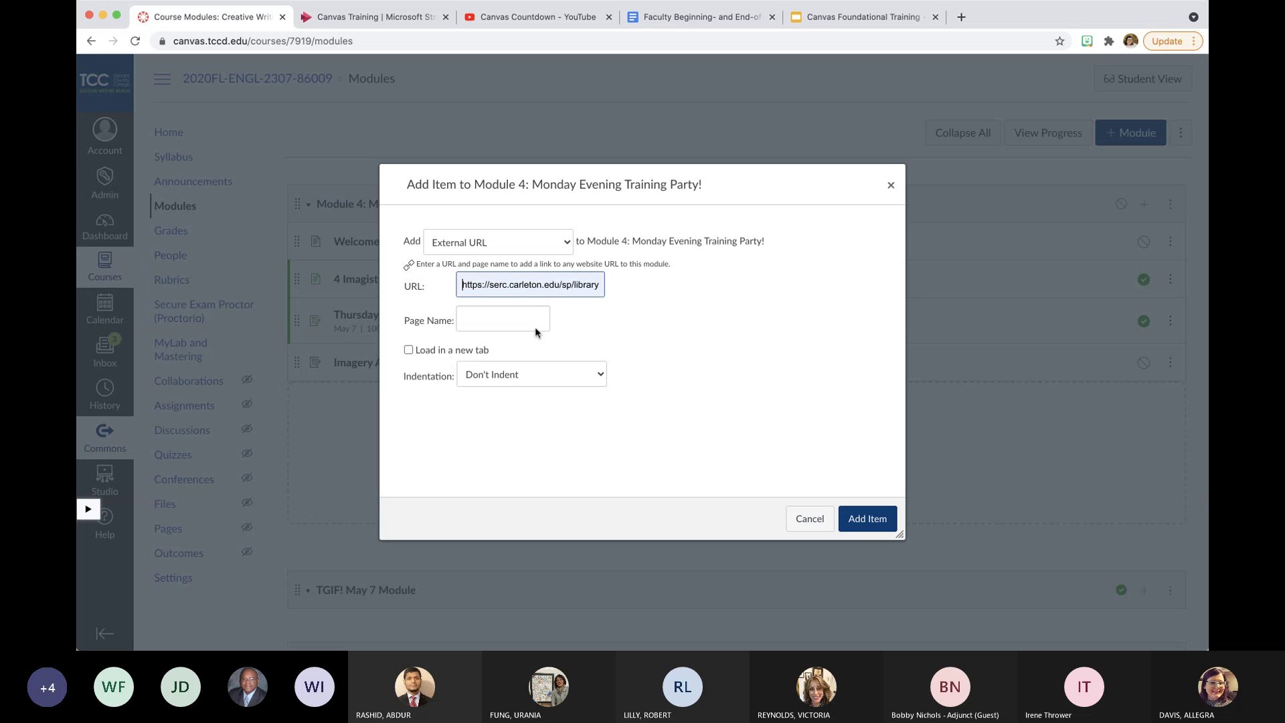
pyautogui.click(529, 327)
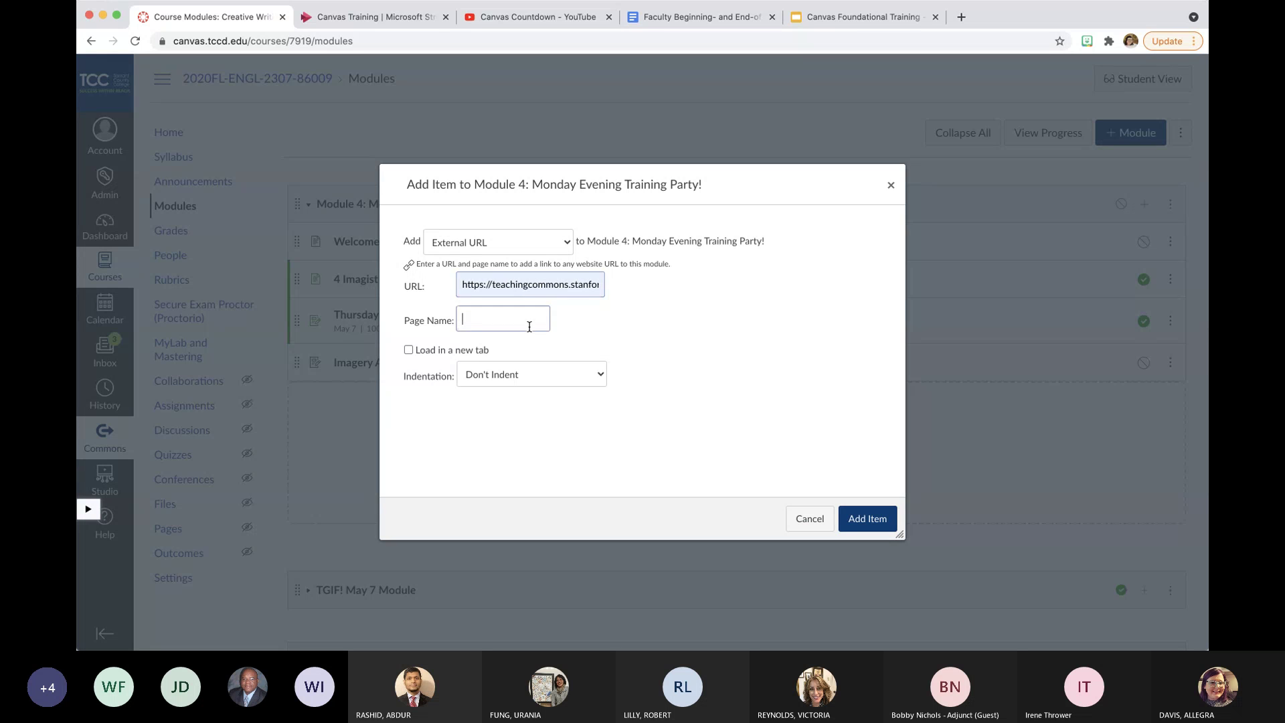
pyautogui.write('Teaching Commons')
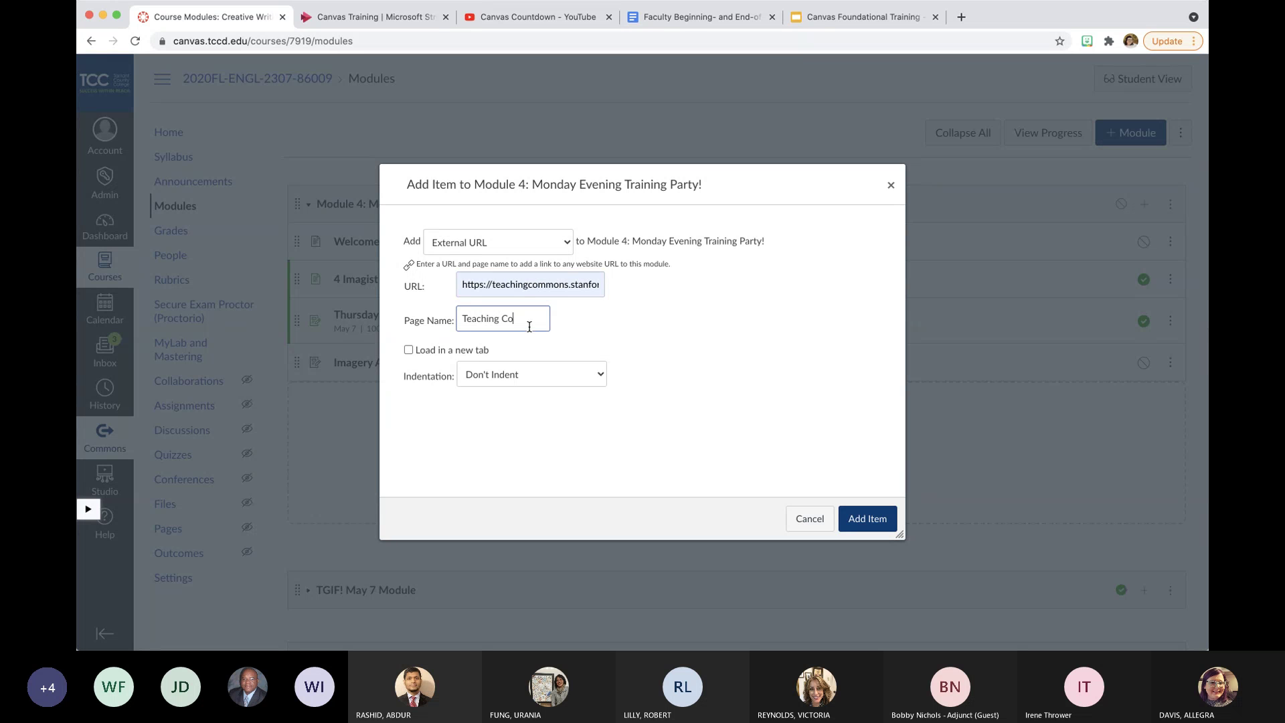
pyautogui.click(868, 519)
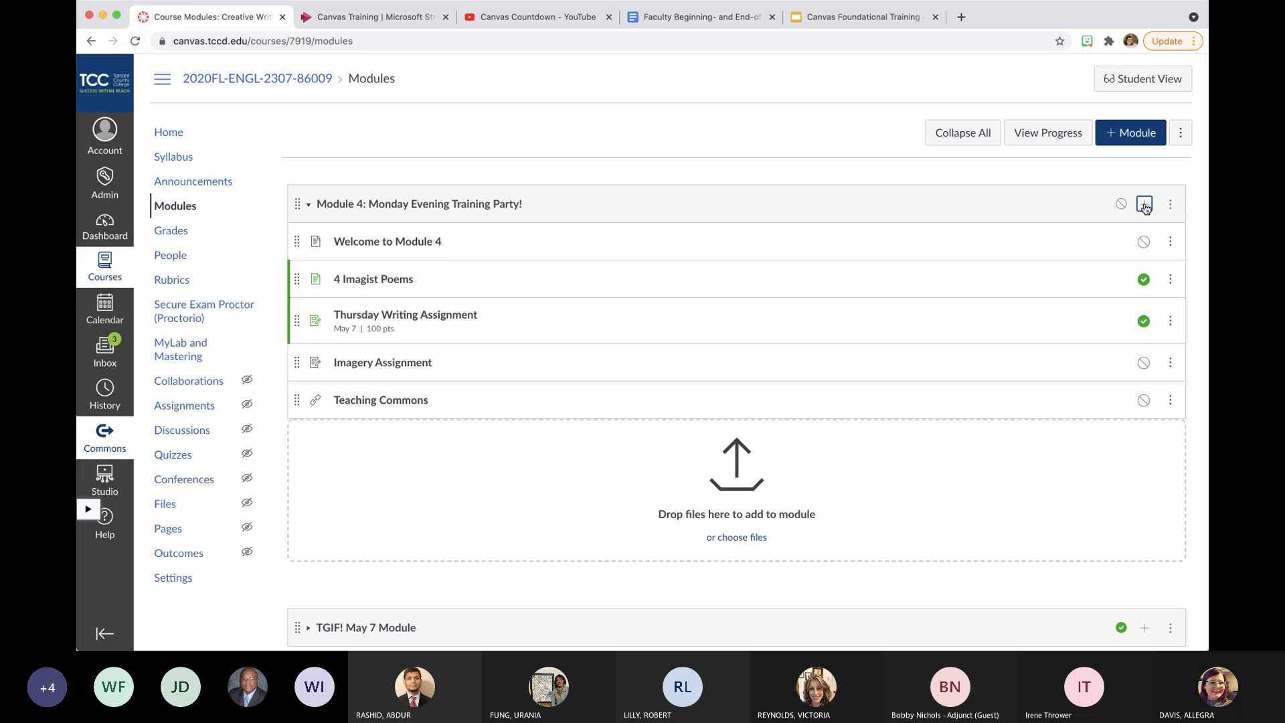
# Add the course file Creative Nonfiction Writing Exercises.docx to Module 4
pyautogui.click(1145, 203)
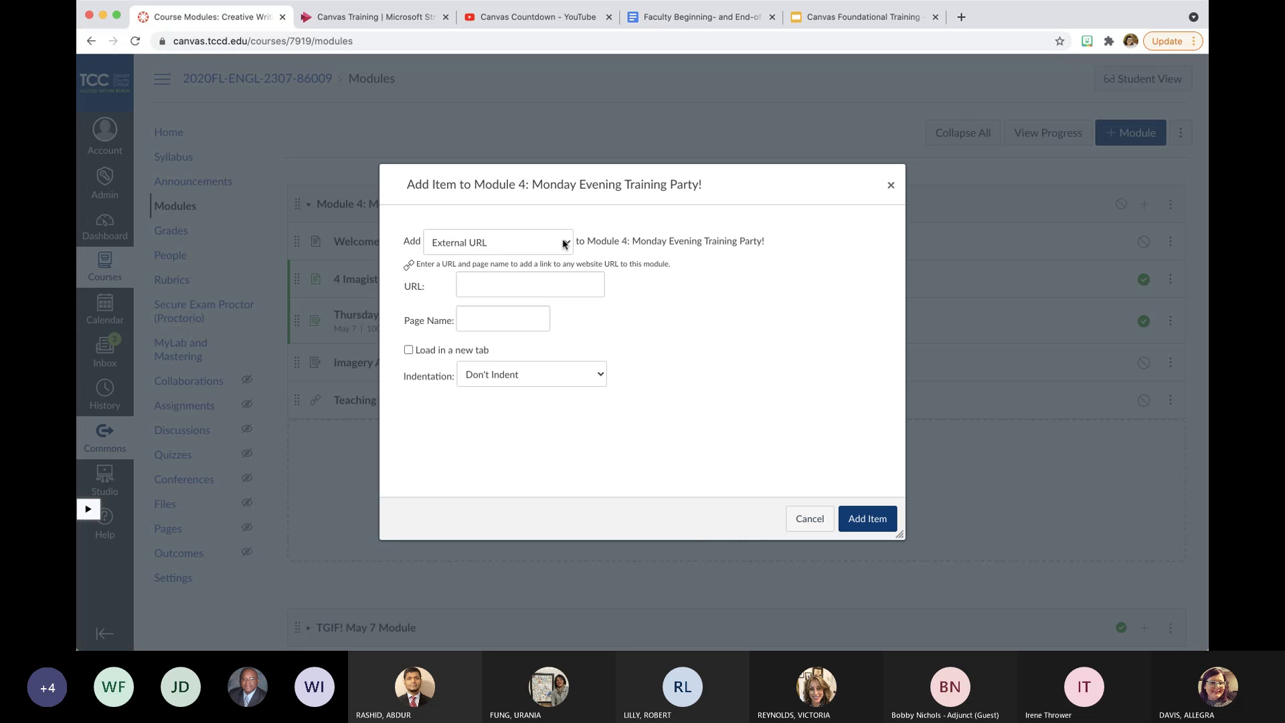
pyautogui.click(554, 191)
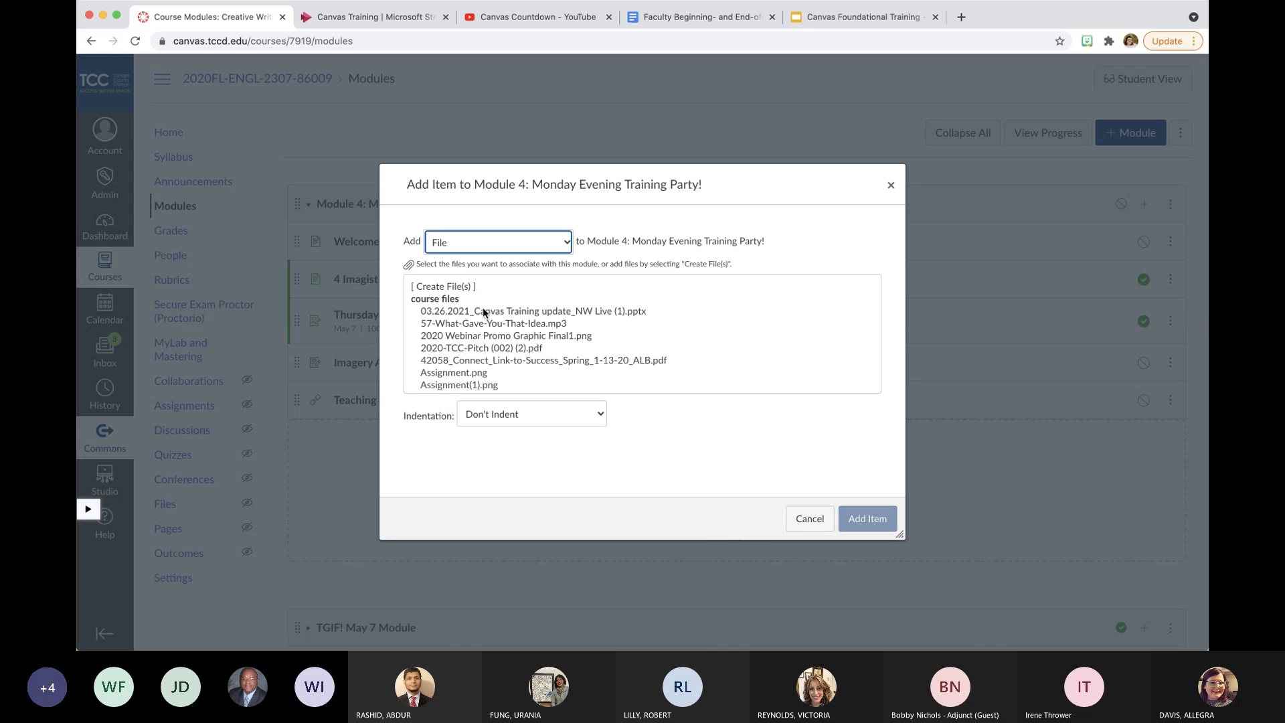
pyautogui.scroll(-8, 504, 372)
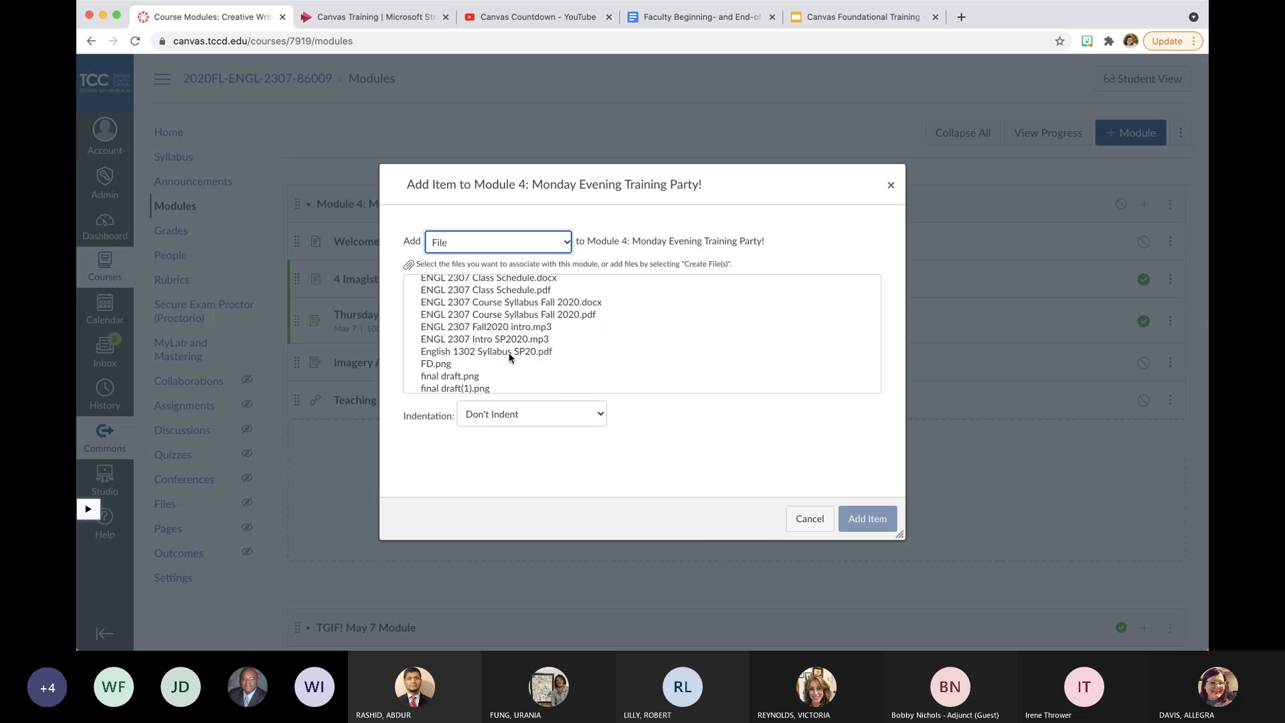
pyautogui.scroll(2, 509, 304)
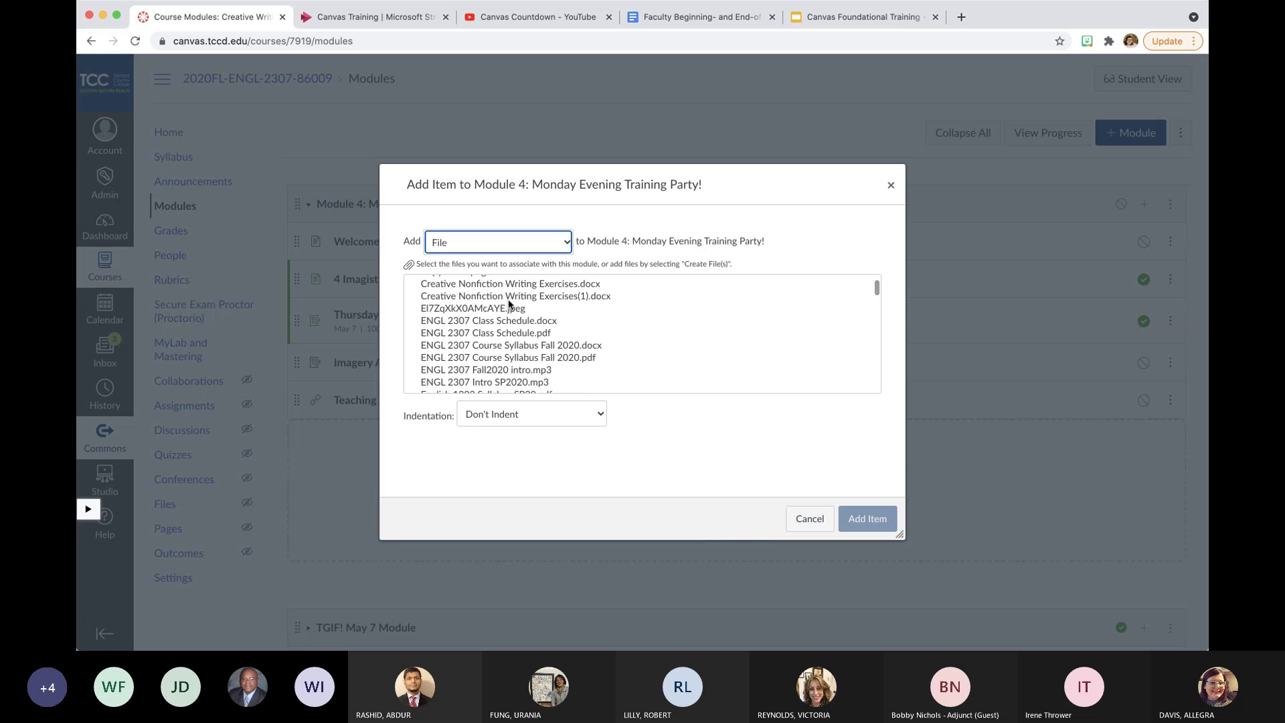
pyautogui.scroll(1, 509, 304)
pyautogui.click(510, 293)
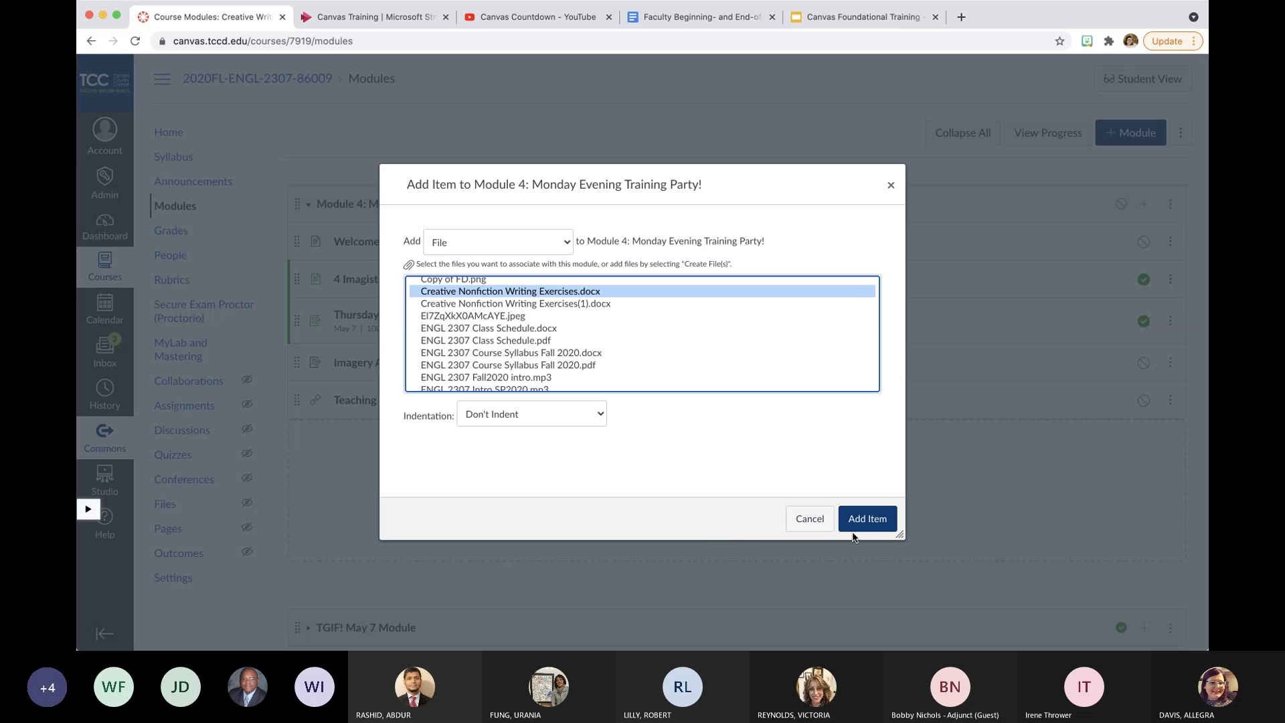
pyautogui.click(867, 523)
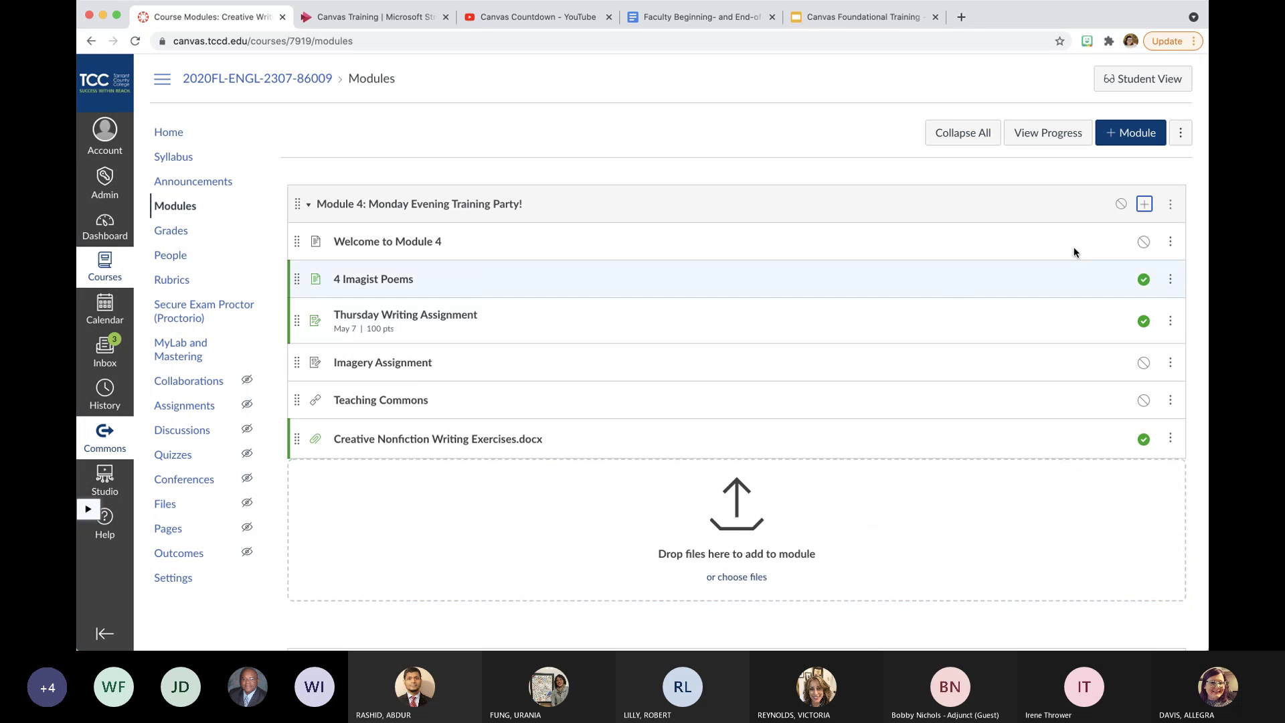
# Start uploading a new file to Module 4, then cancel the upload
pyautogui.click(1144, 204)
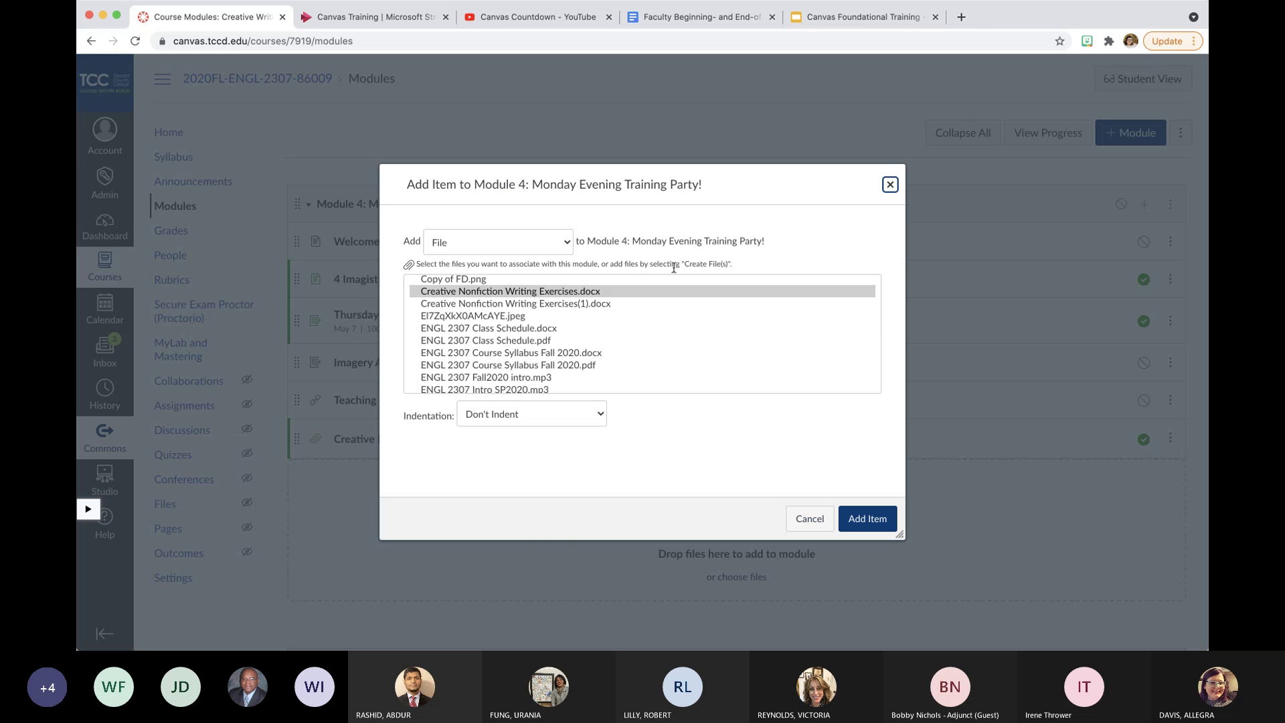
pyautogui.scroll(5, 467, 295)
pyautogui.click(467, 286)
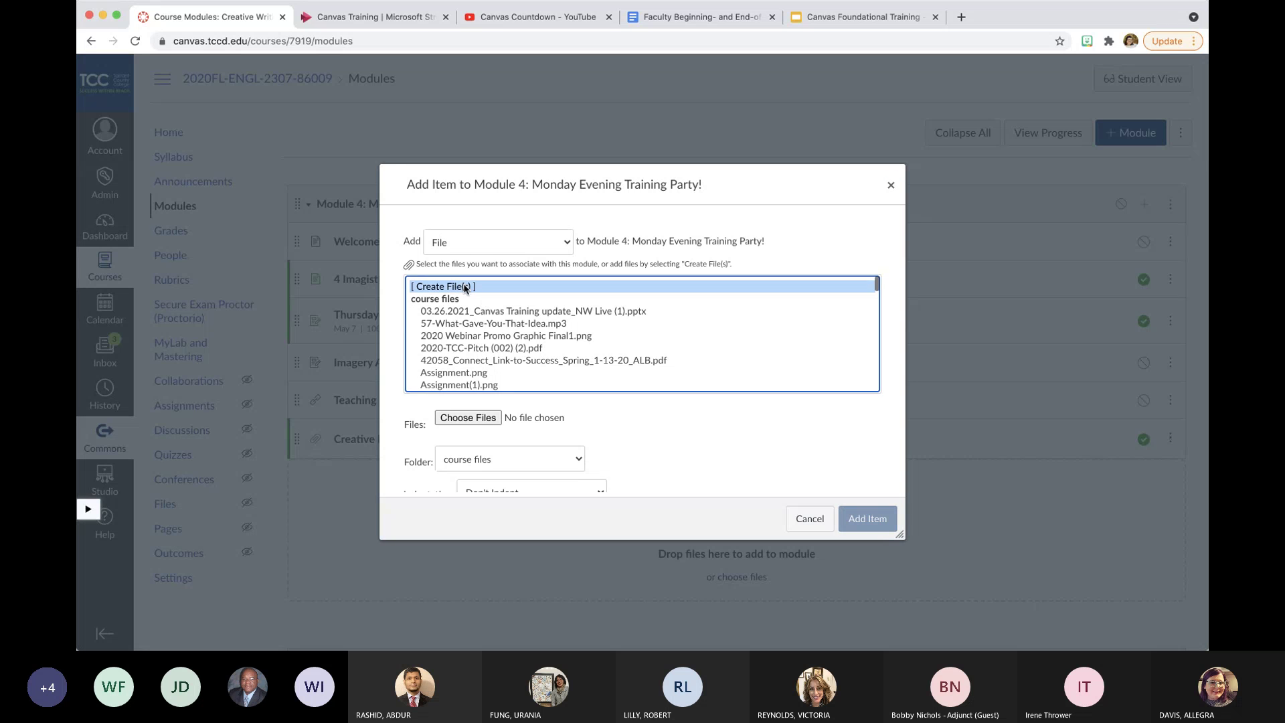
pyautogui.click(475, 419)
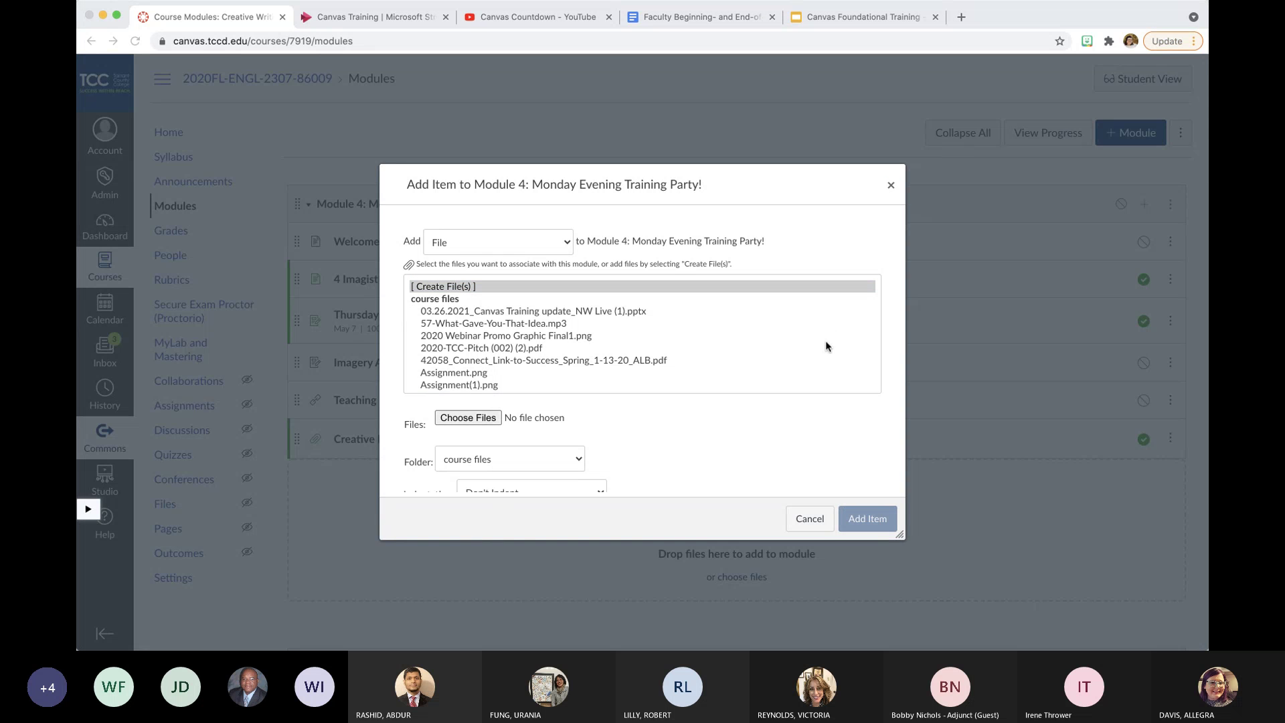
pyautogui.click(812, 519)
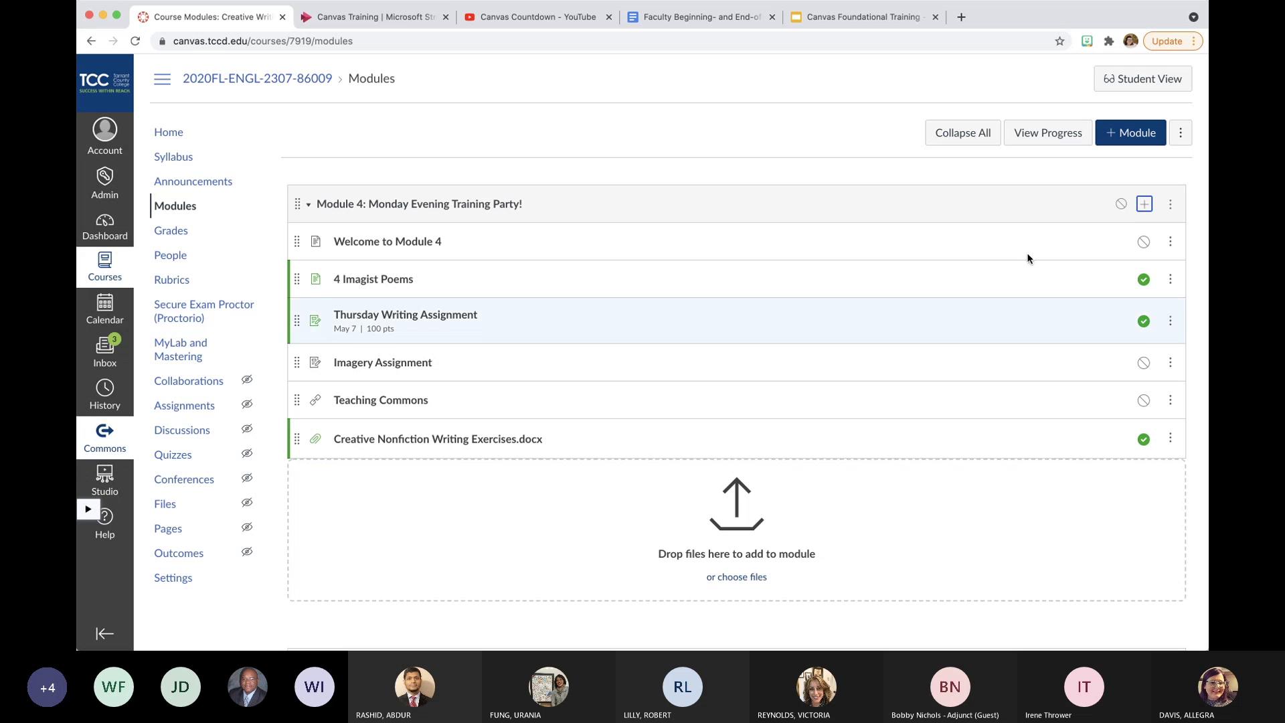
# Add the first Unnamed Quiz (classic) as the last item of Module 4
pyautogui.click(1144, 204)
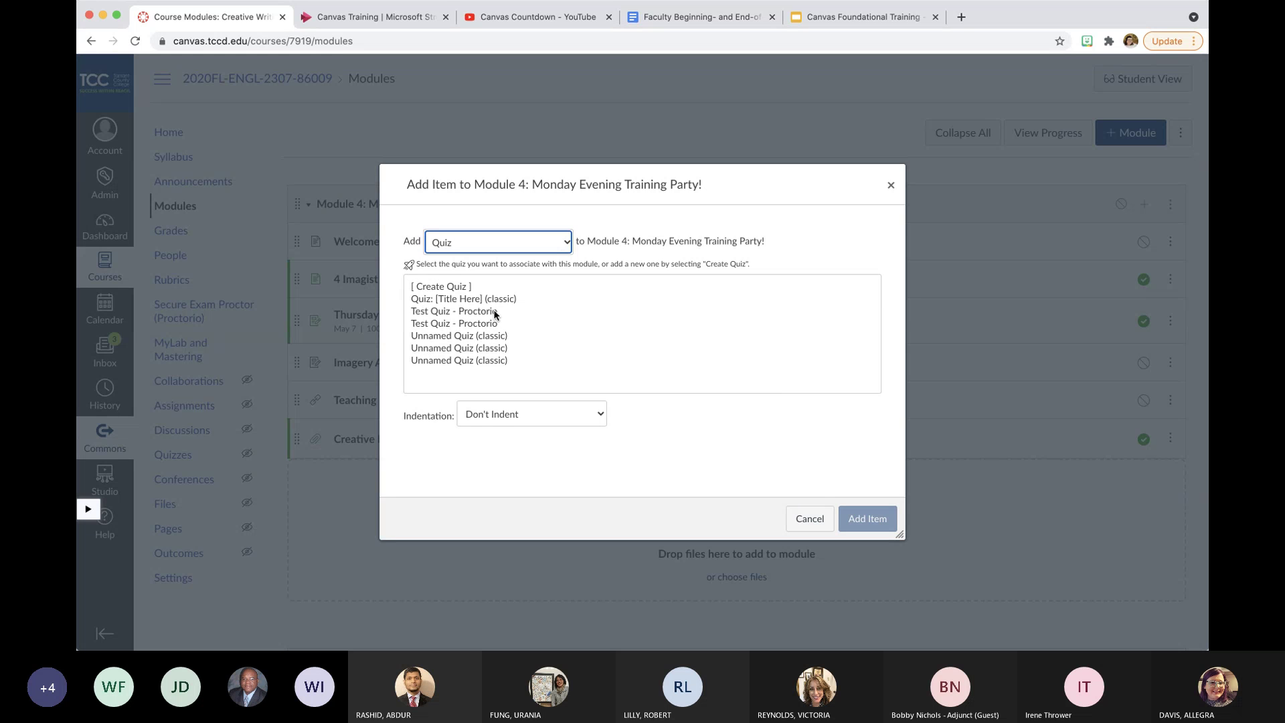
pyautogui.click(503, 336)
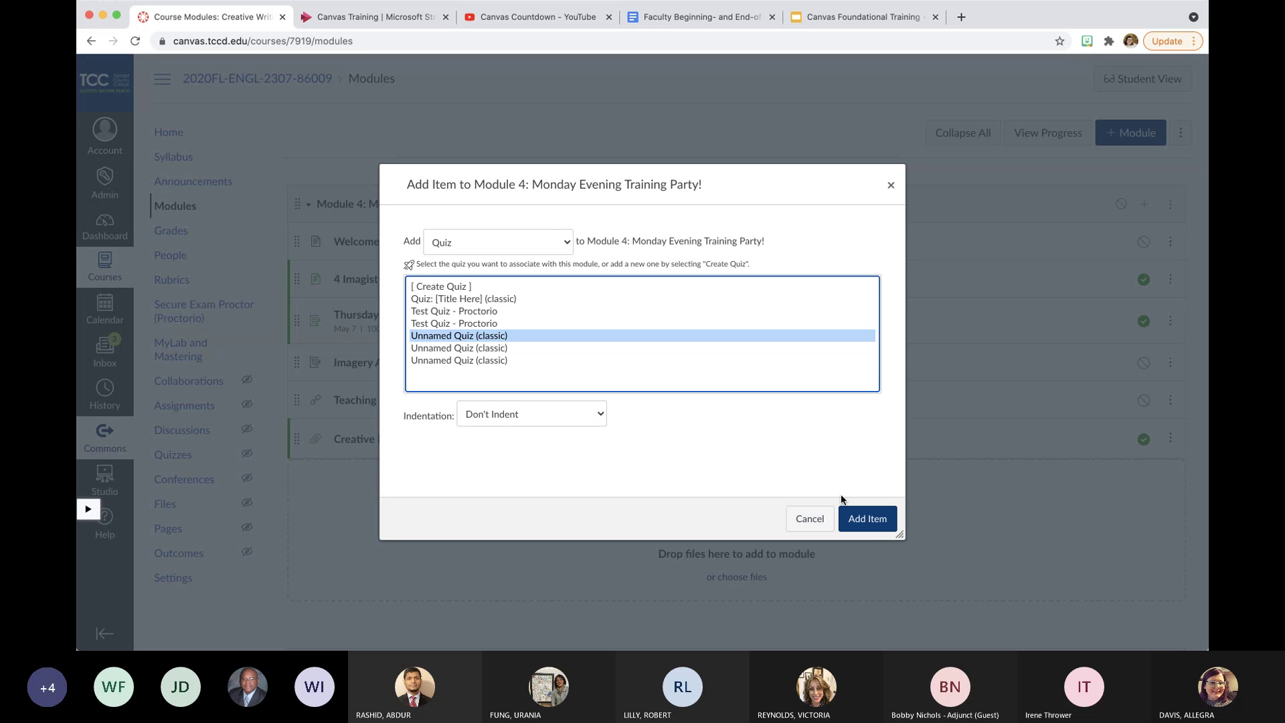
pyautogui.click(853, 521)
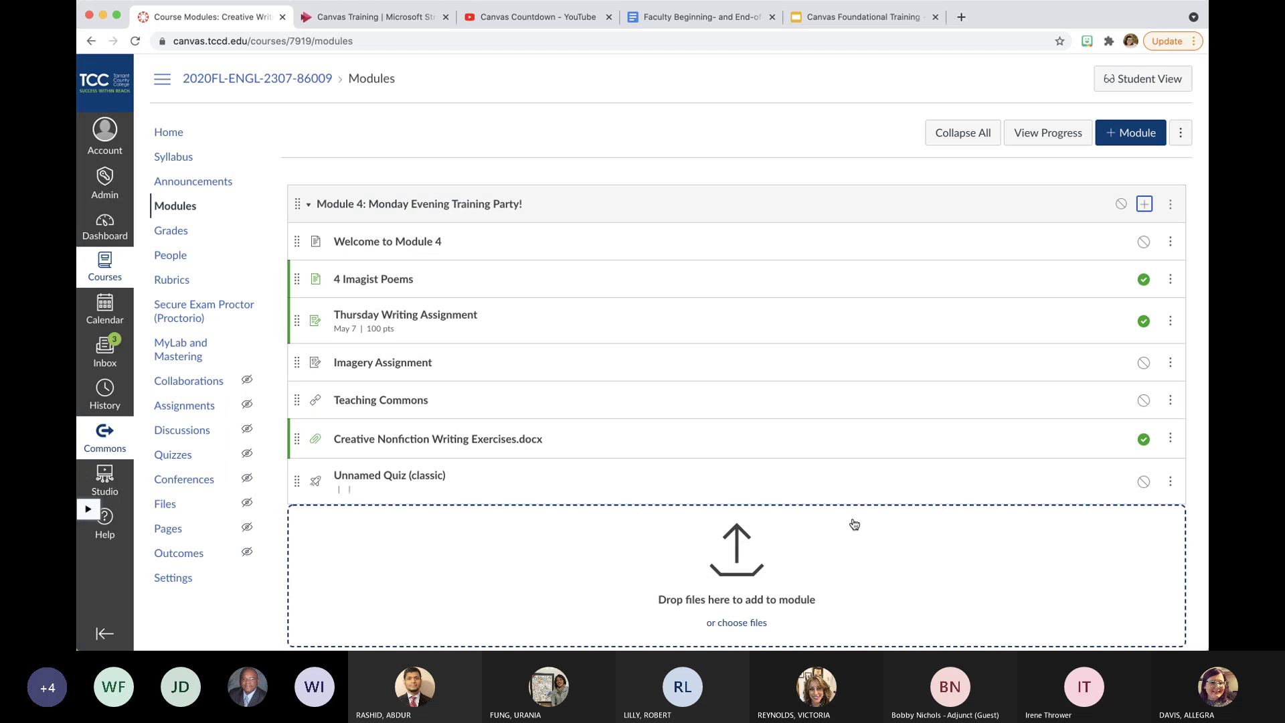
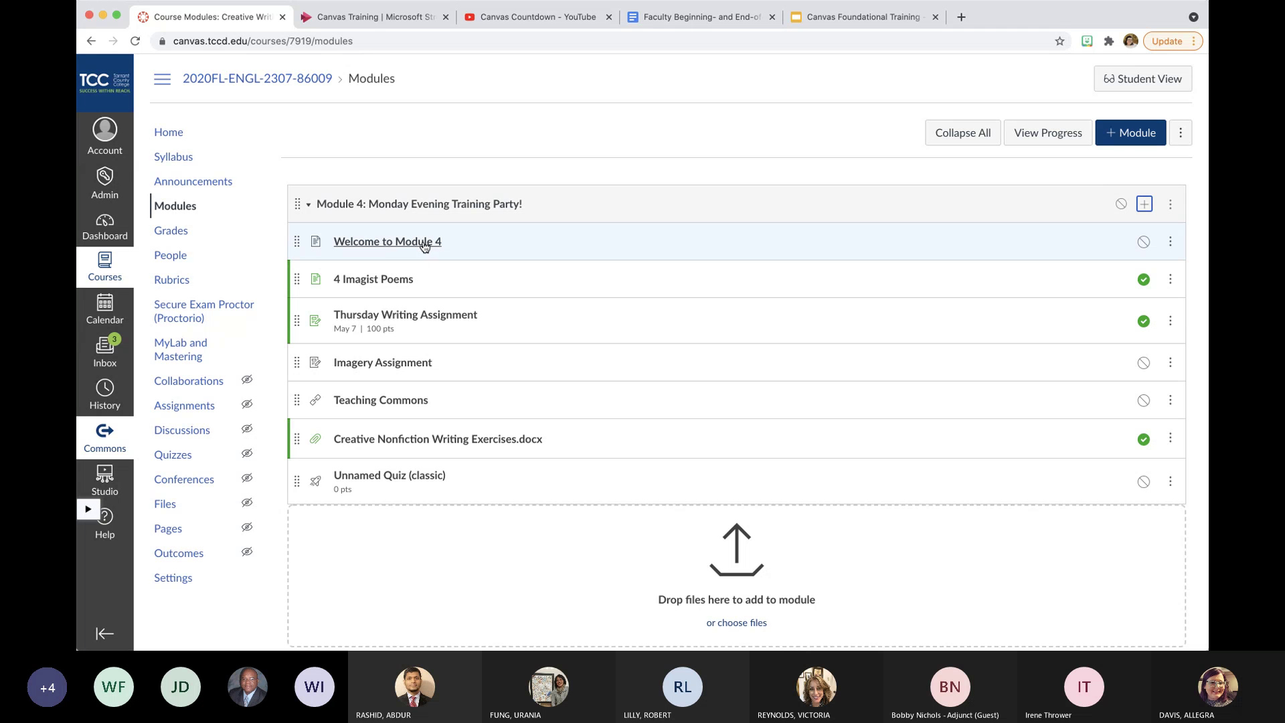
# Insert the Unsplash 'welcome' sign photo into the Welcome to Module 4 page body
pyautogui.click(424, 247)
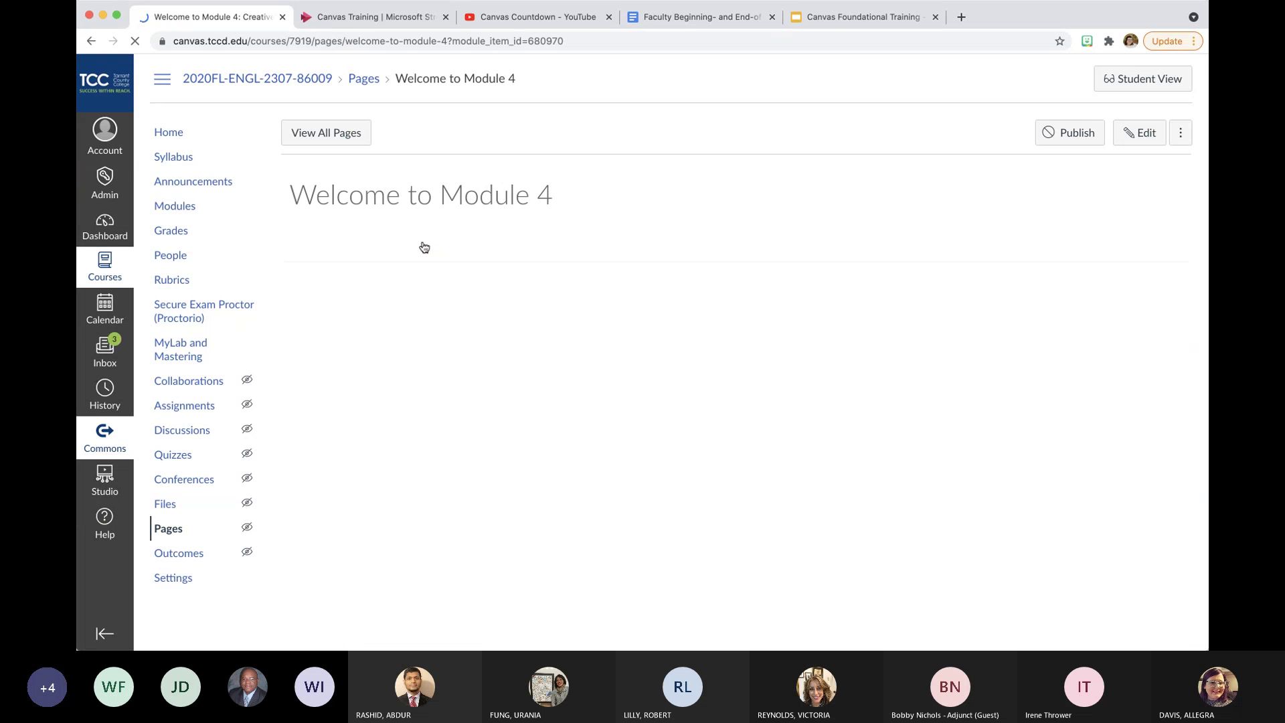
pyautogui.click(1140, 132)
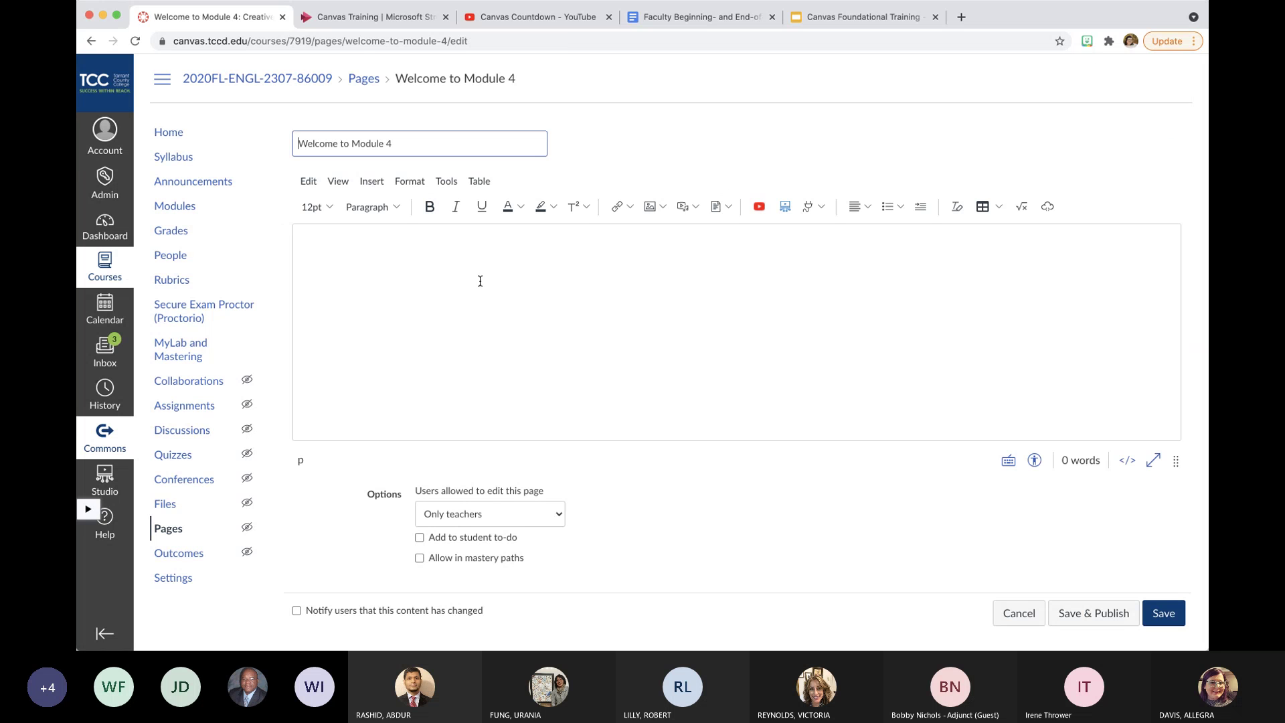
pyautogui.click(651, 207)
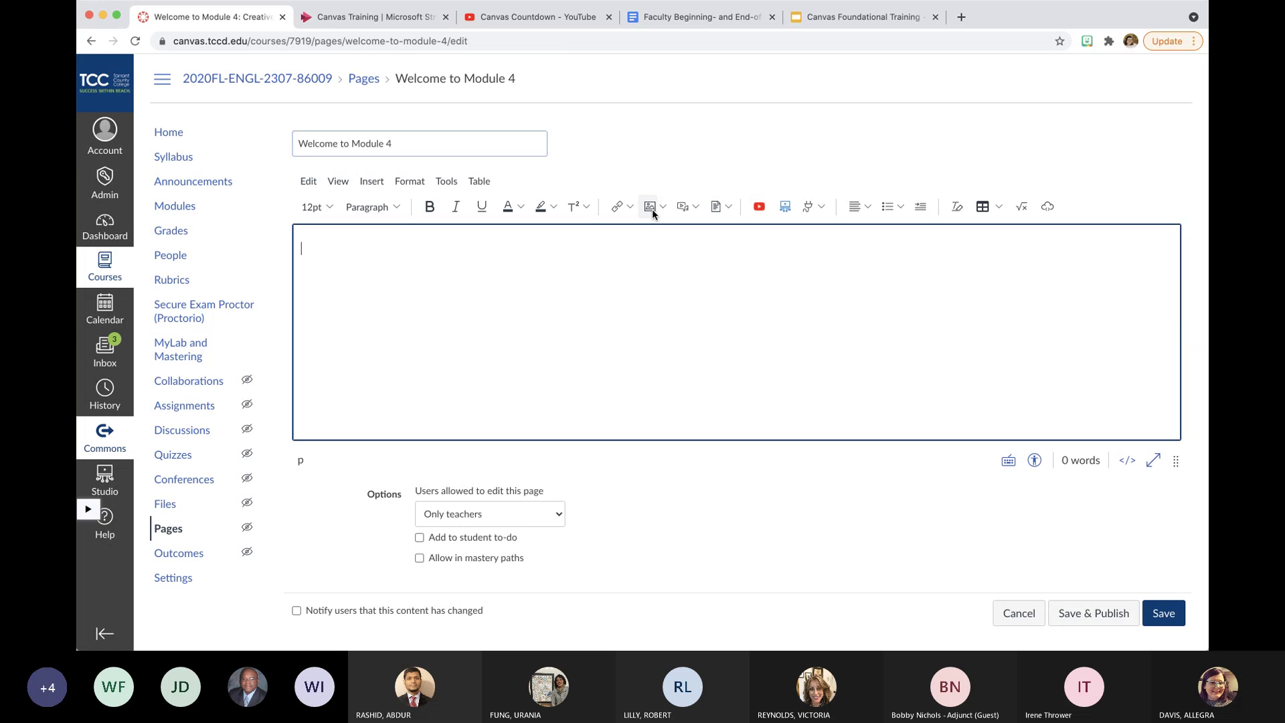
pyautogui.click(434, 158)
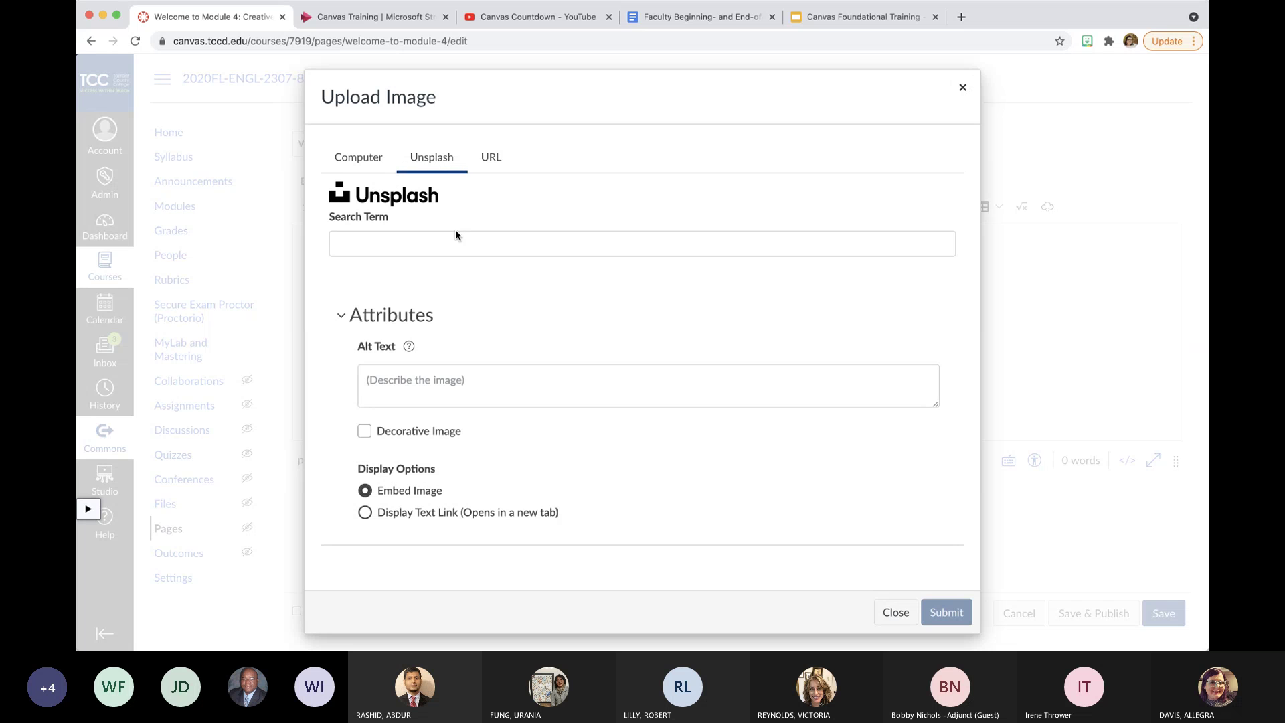
pyautogui.click(455, 240)
pyautogui.write('welcome')
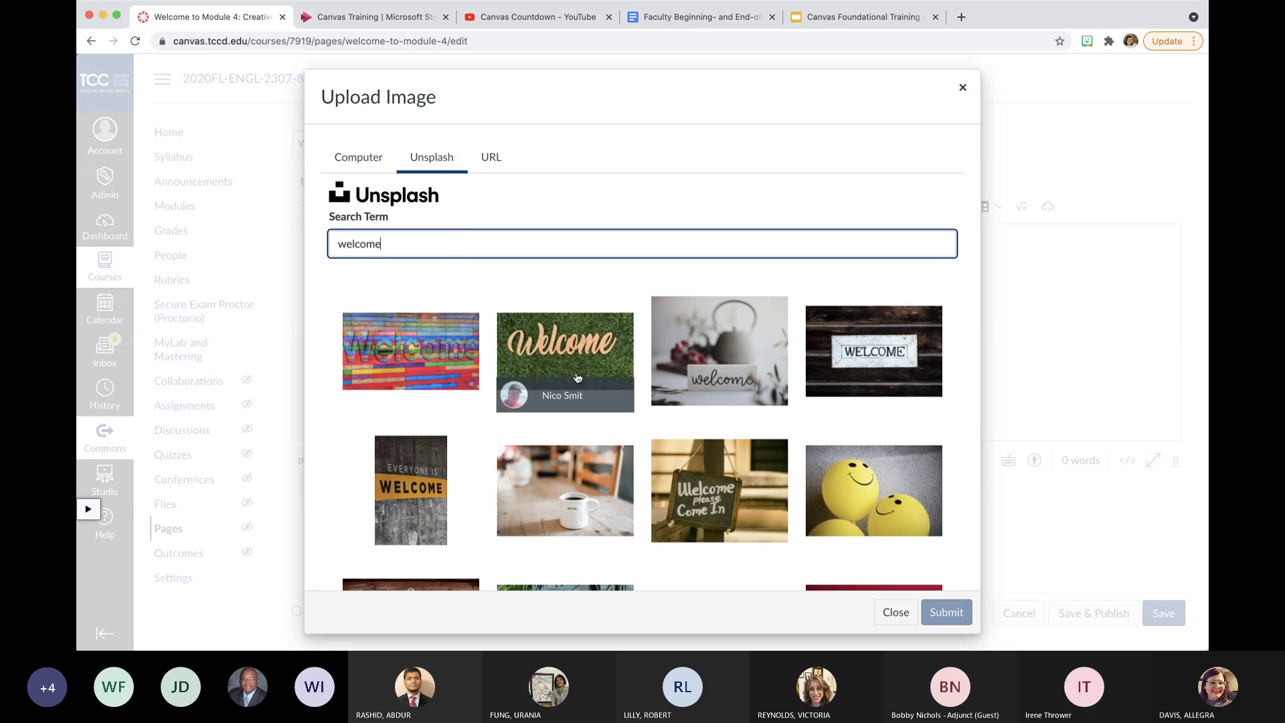
pyautogui.click(578, 378)
pyautogui.click(945, 611)
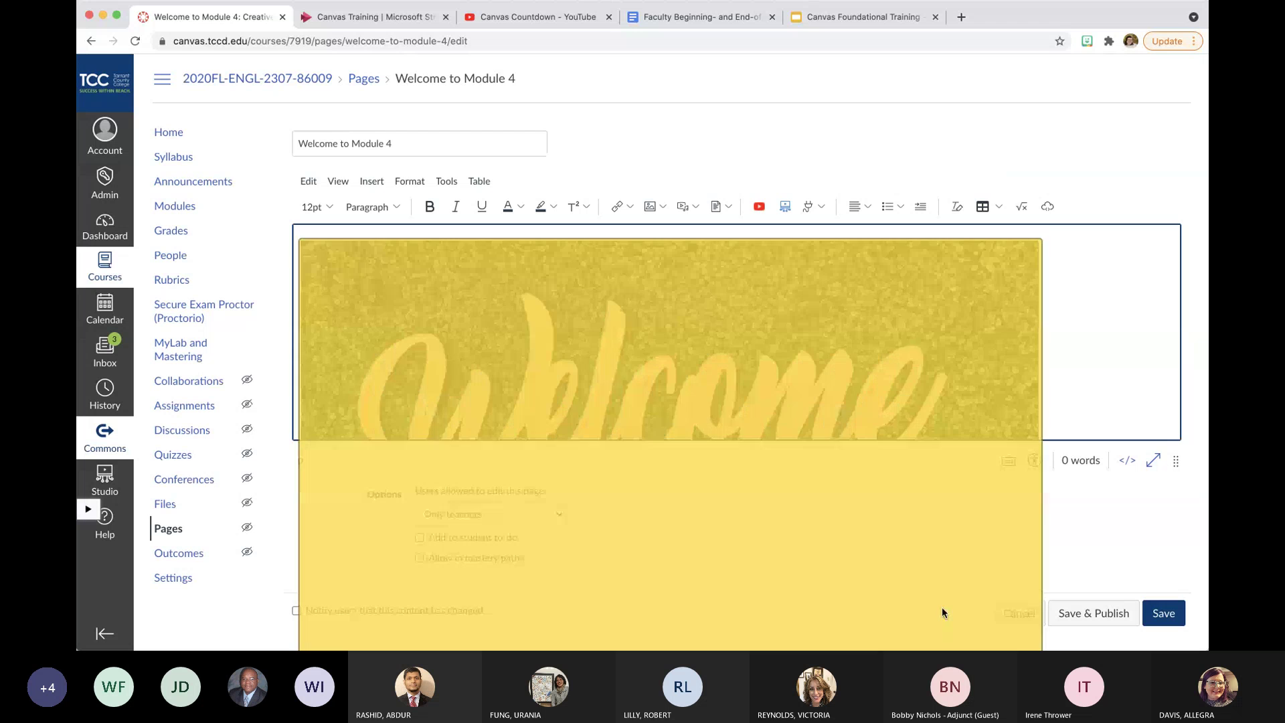
# Resize the welcome image to 309 x 174
pyautogui.click(898, 319)
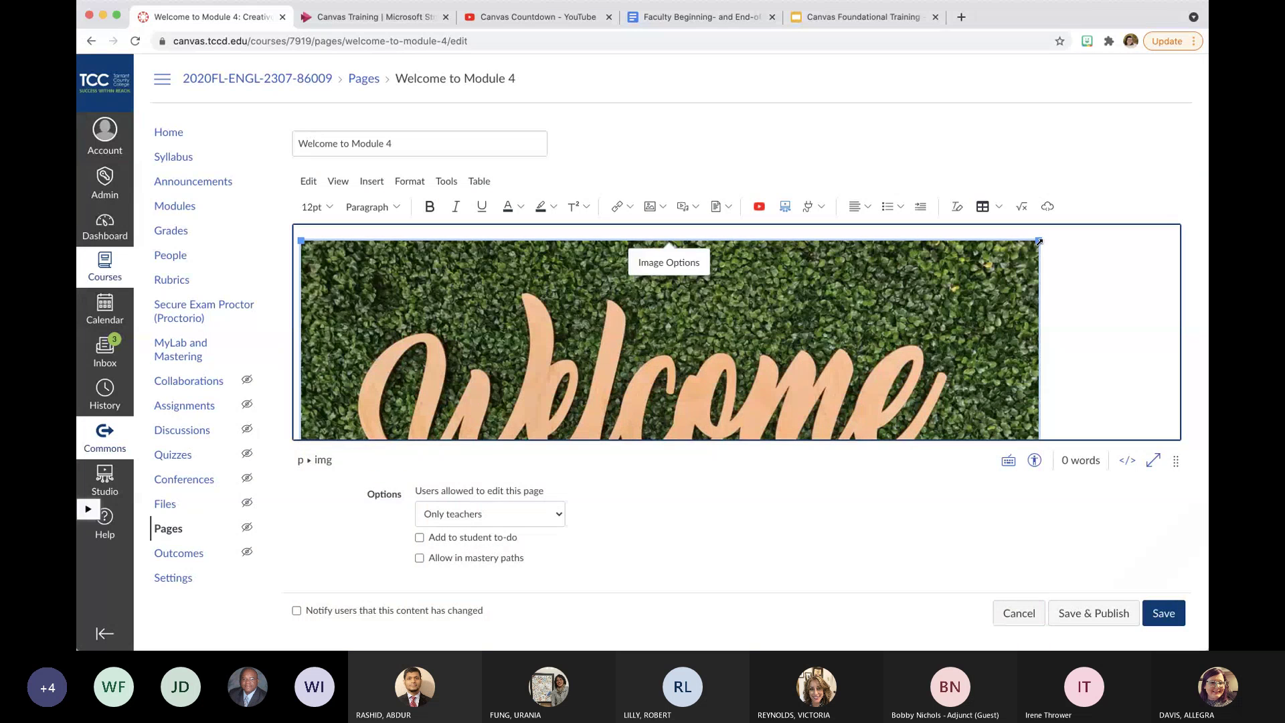
pyautogui.moveTo(898, 319); pyautogui.dragTo(502, 410)
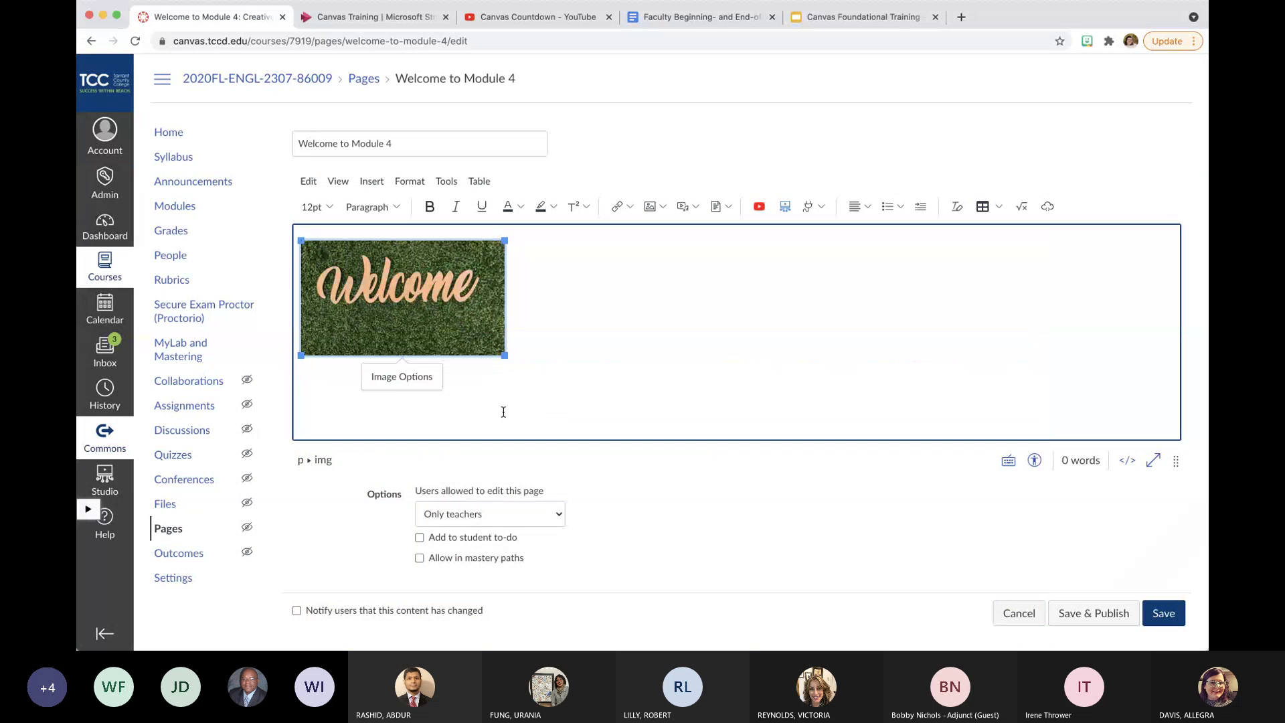
pyautogui.click(367, 383)
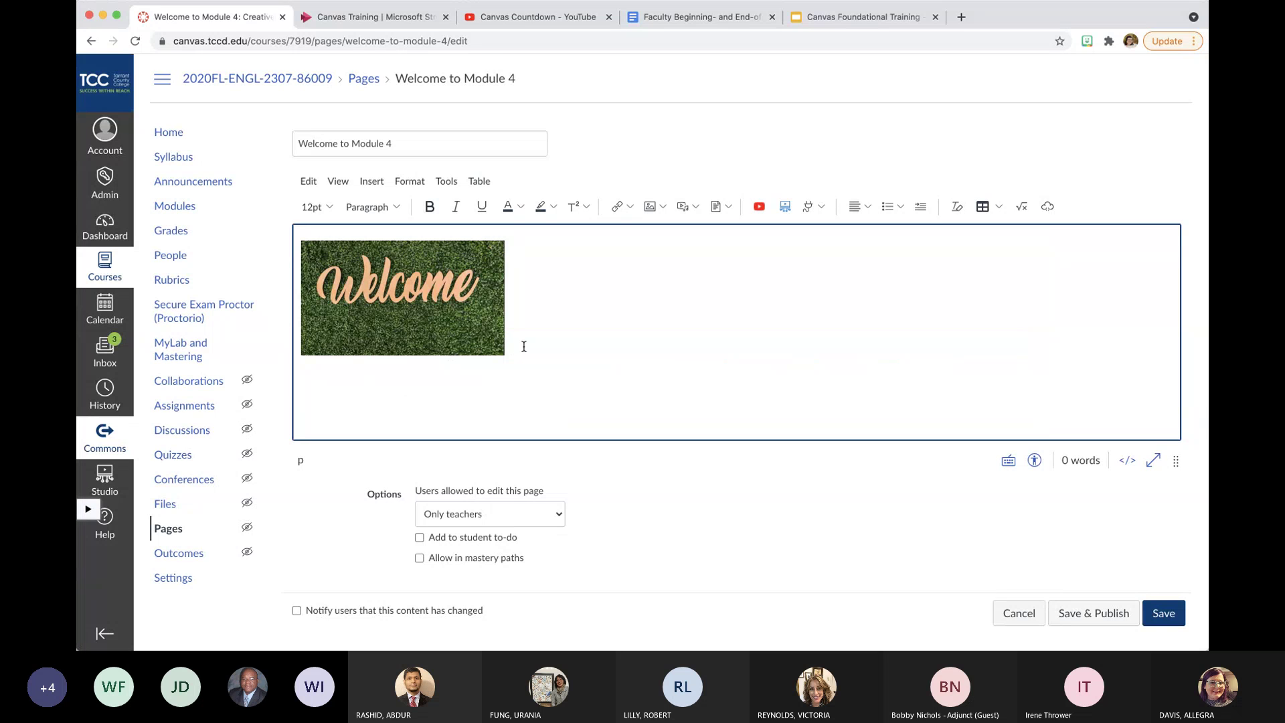
# Add an 'Objectives:' heading below the image with numbered placeholders
pyautogui.write('Objectives:')
pyautogui.press('Return')
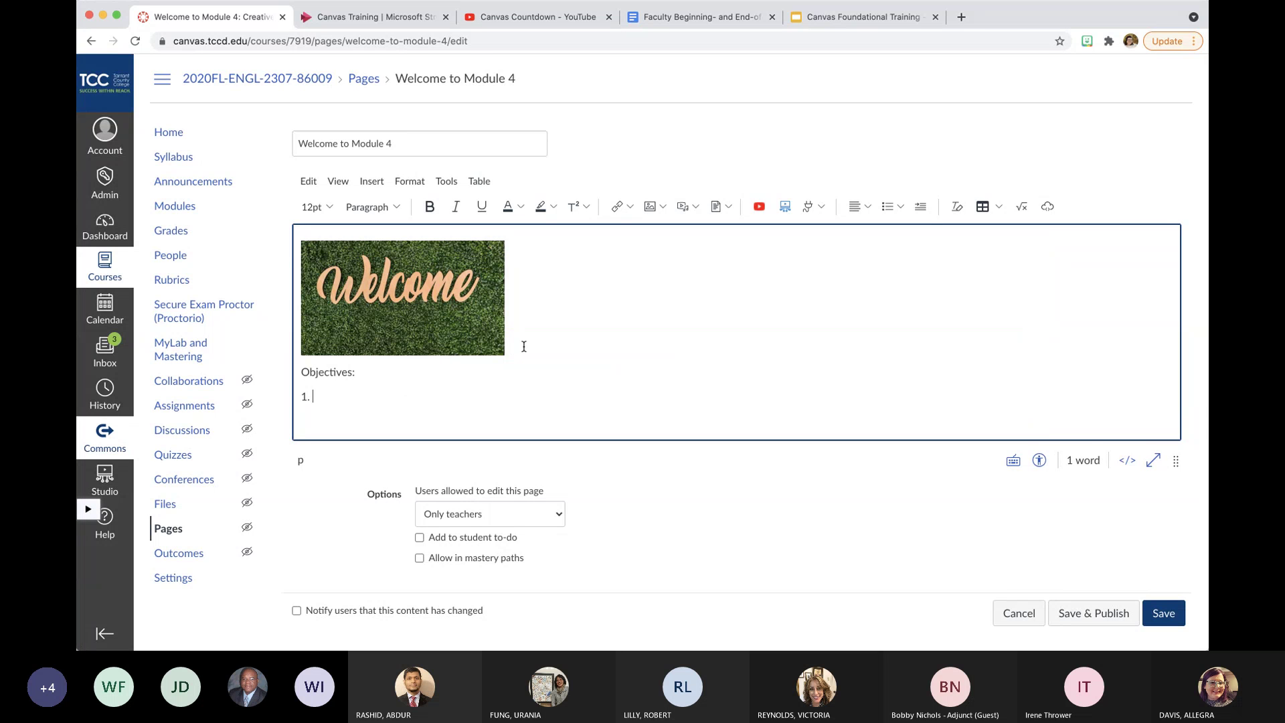
pyautogui.write('2.')
pyautogui.press('Return')
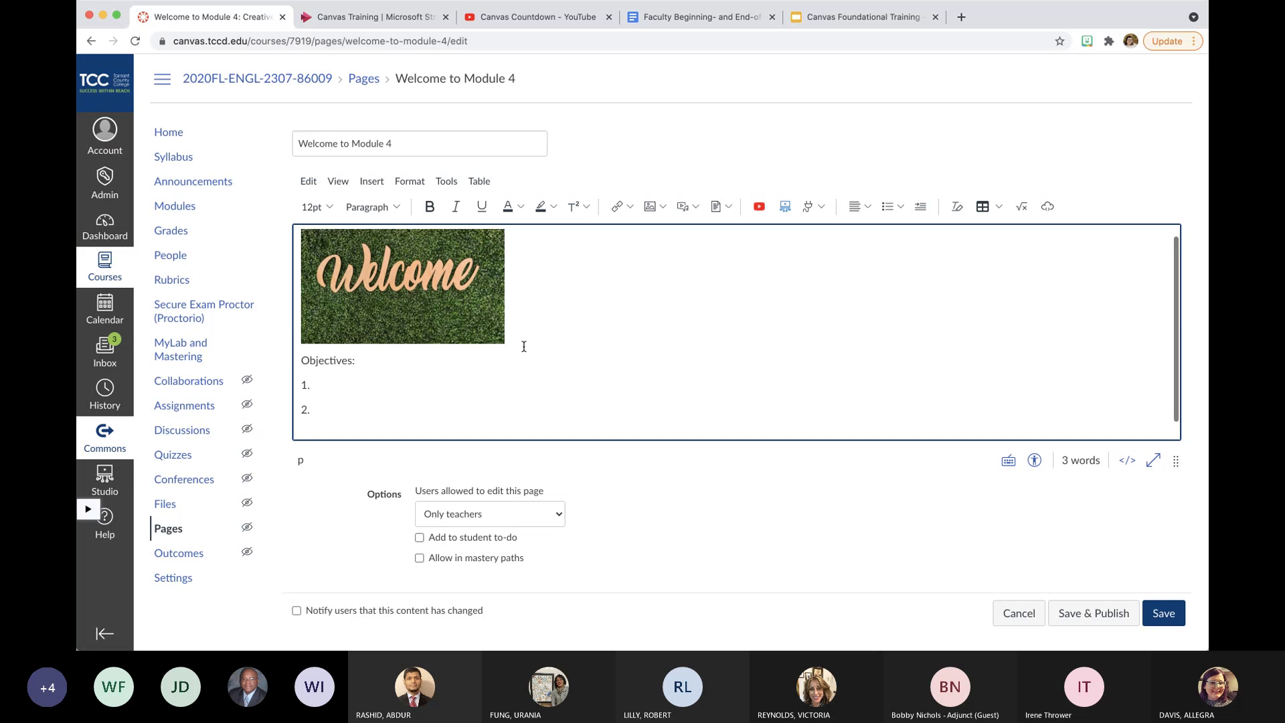
pyautogui.press('Return')
# Add a 'To Do List:' heading with placeholder items 1. and 2
pyautogui.write('To Do List:')
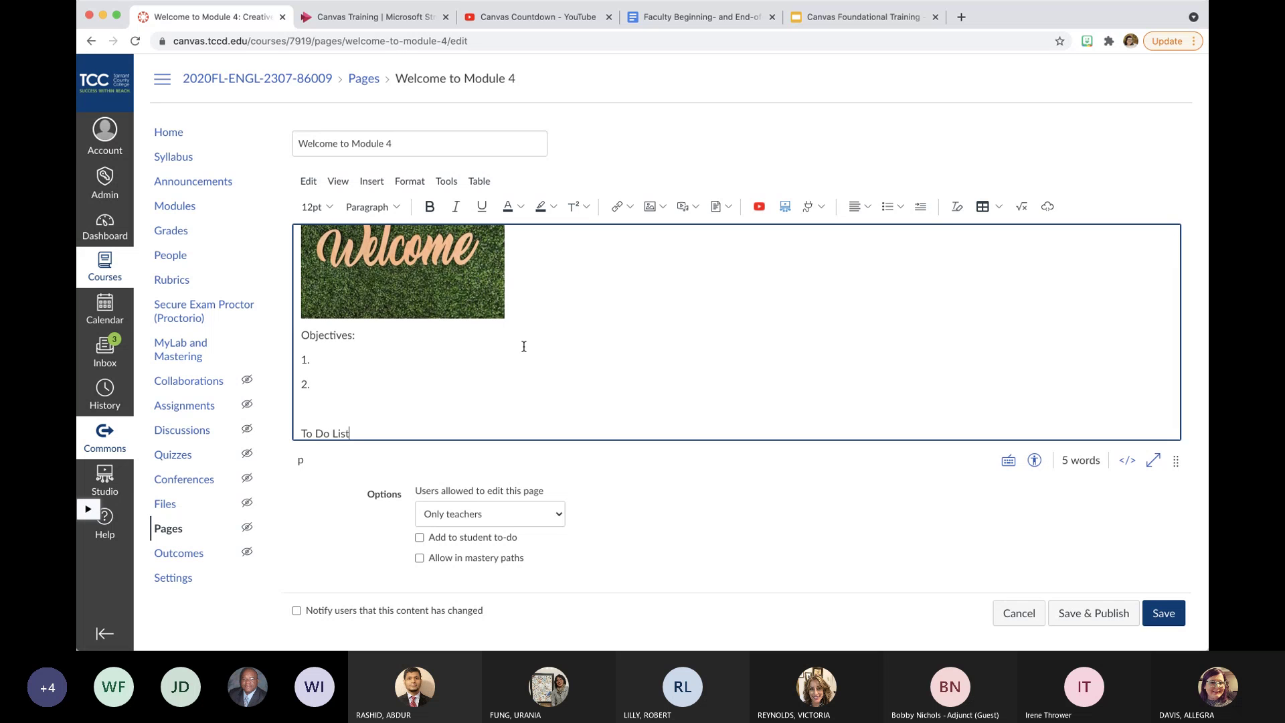
pyautogui.press('Return')
pyautogui.write('1. 2')
pyautogui.press('BackSpace')
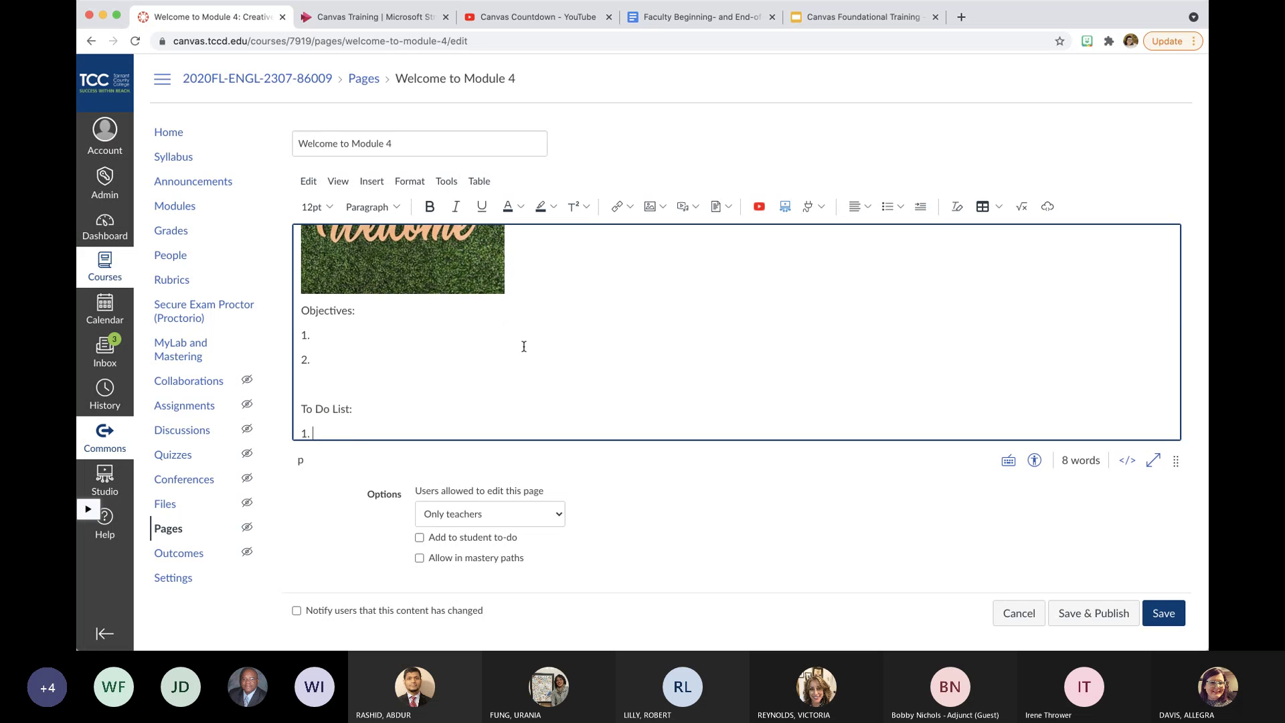
pyautogui.press('Return')
pyautogui.write('2.')
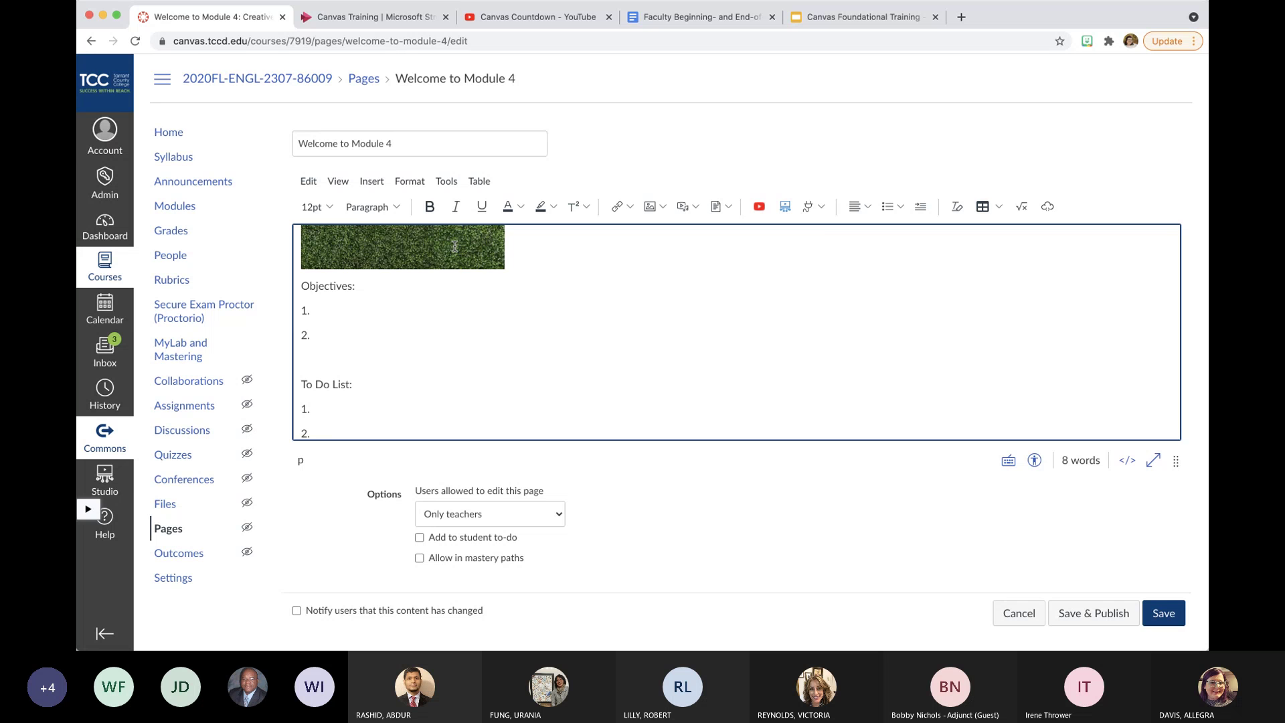
pyautogui.click(455, 247)
# Save the page and advance past 4 Imagist Poems to the Thursday Writing Assignment
pyautogui.click(1162, 612)
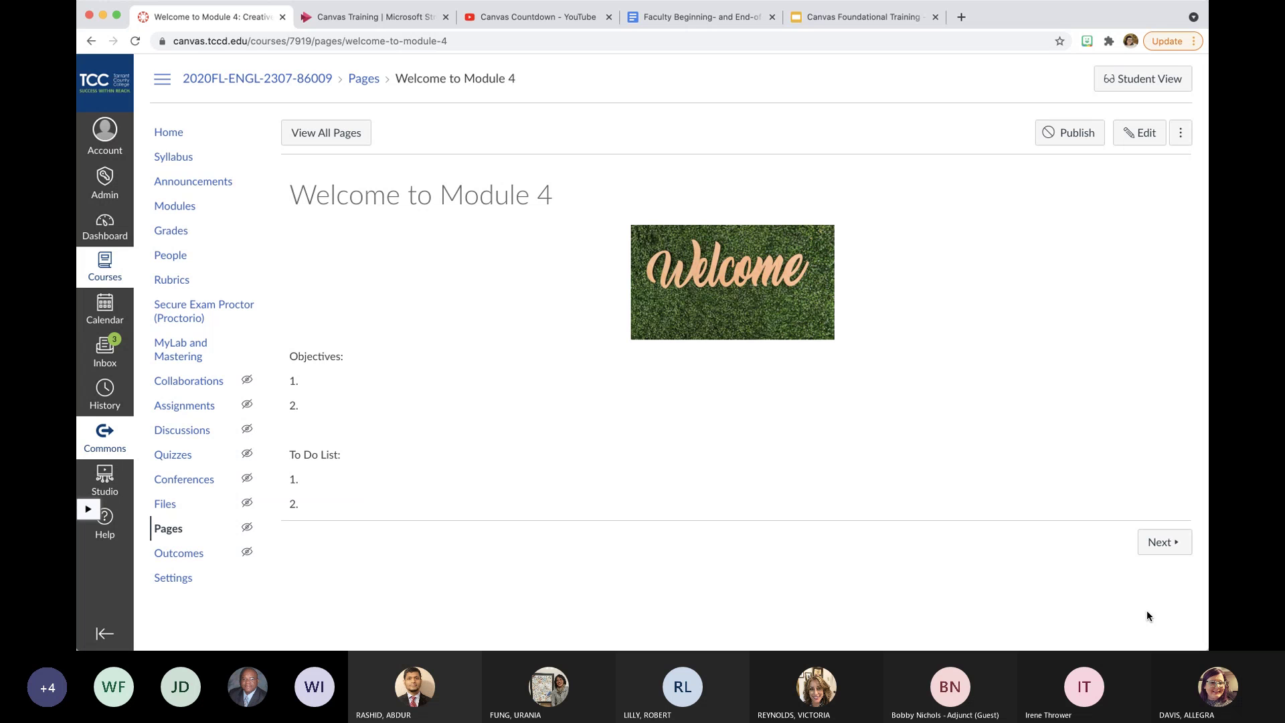
pyautogui.click(1183, 548)
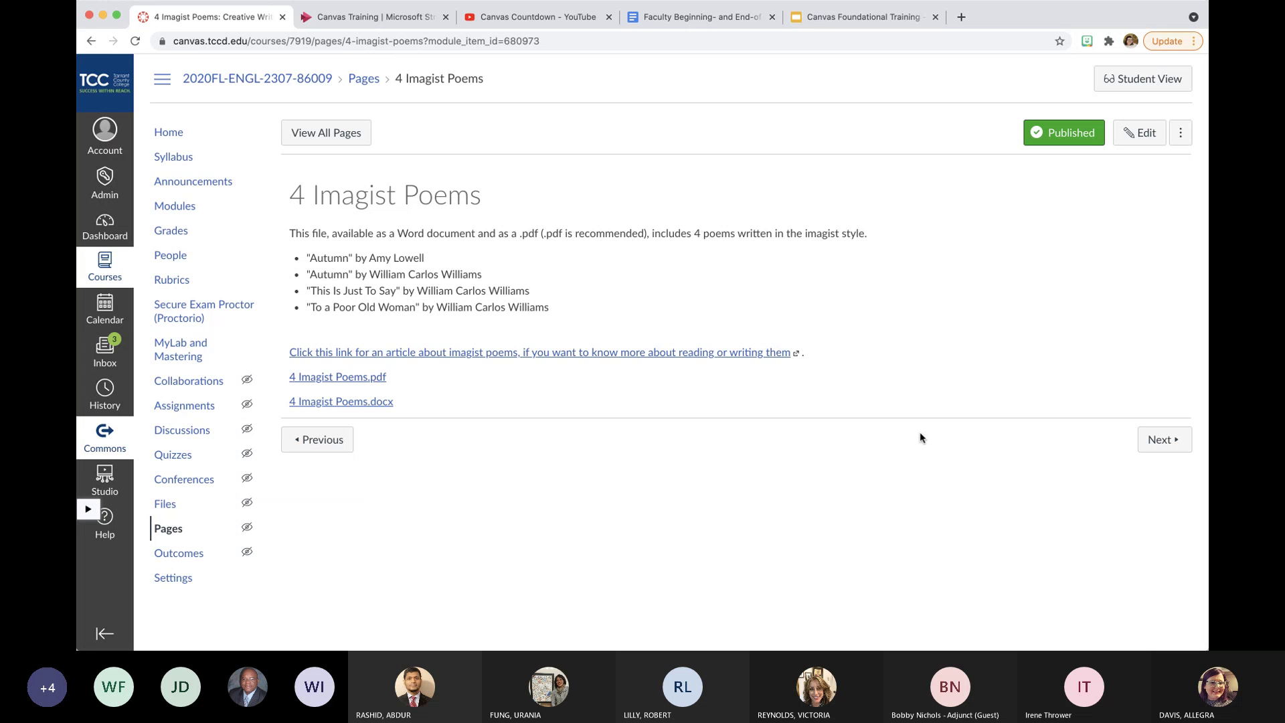
pyautogui.click(1164, 439)
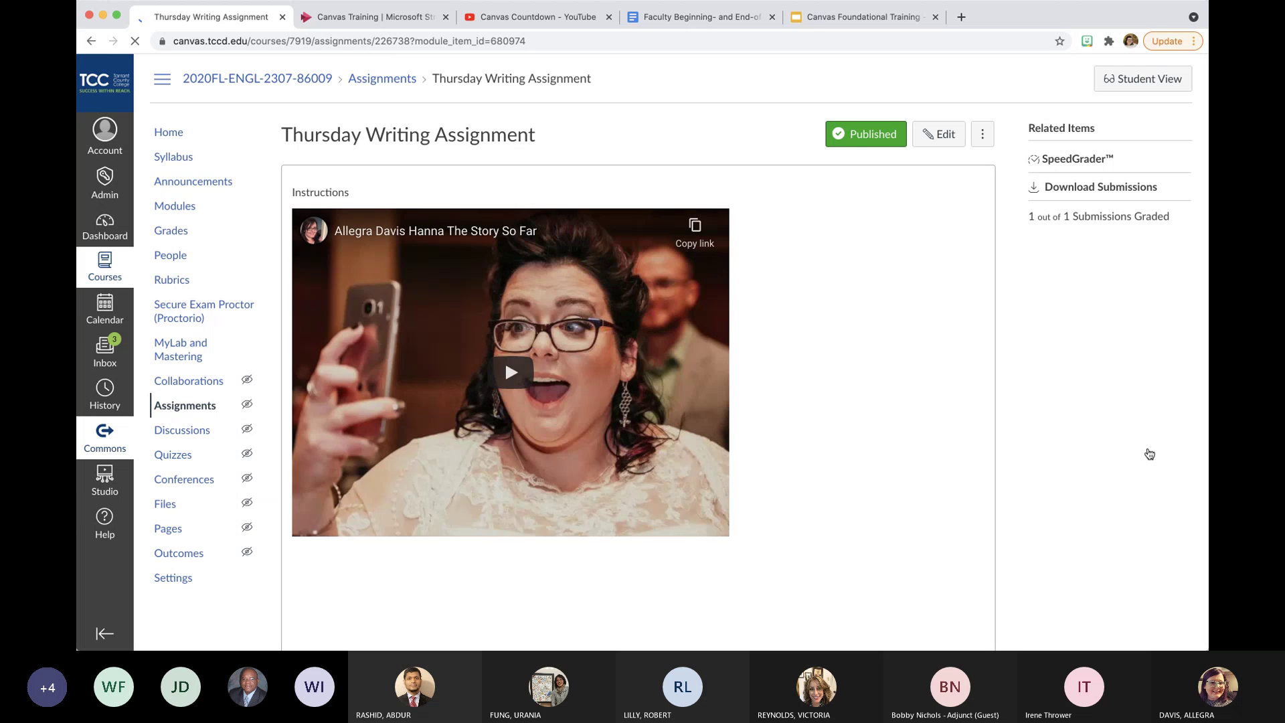
# Scroll down to the DB Imagery rubric and back to the top
pyautogui.scroll(-3, 906, 433)
pyautogui.scroll(-13, 908, 439)
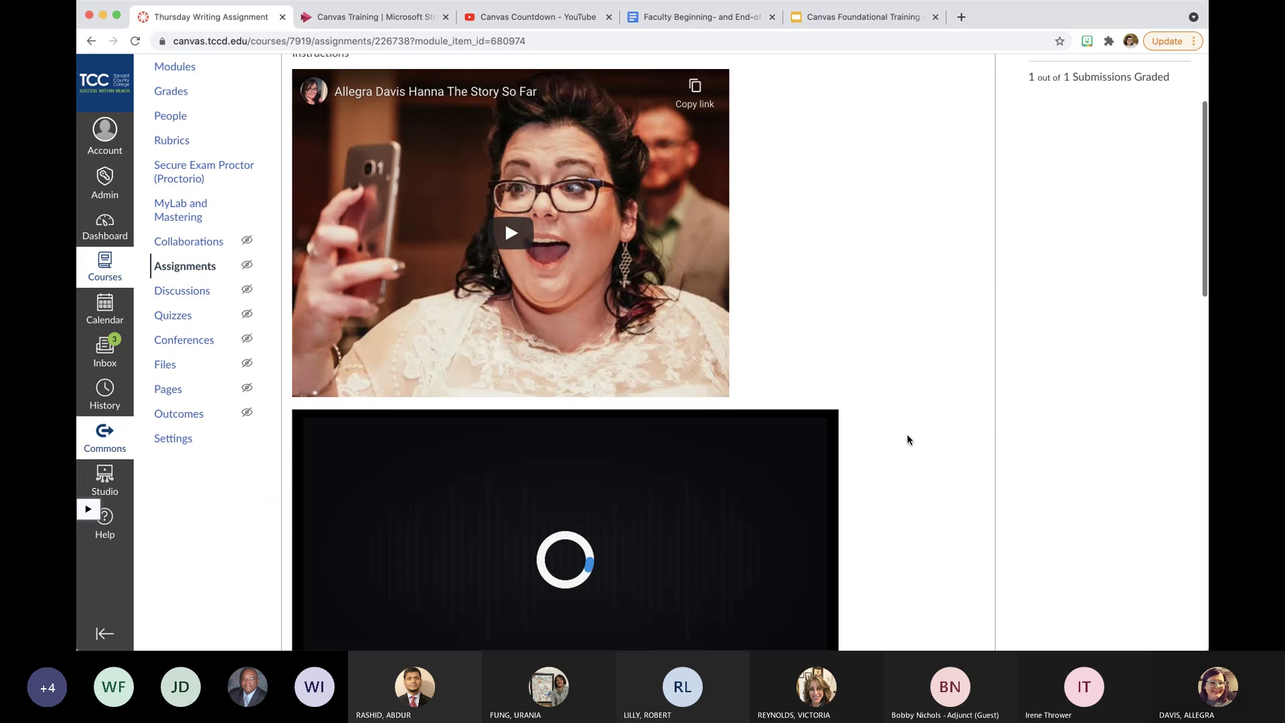
pyautogui.scroll(-4, 908, 439)
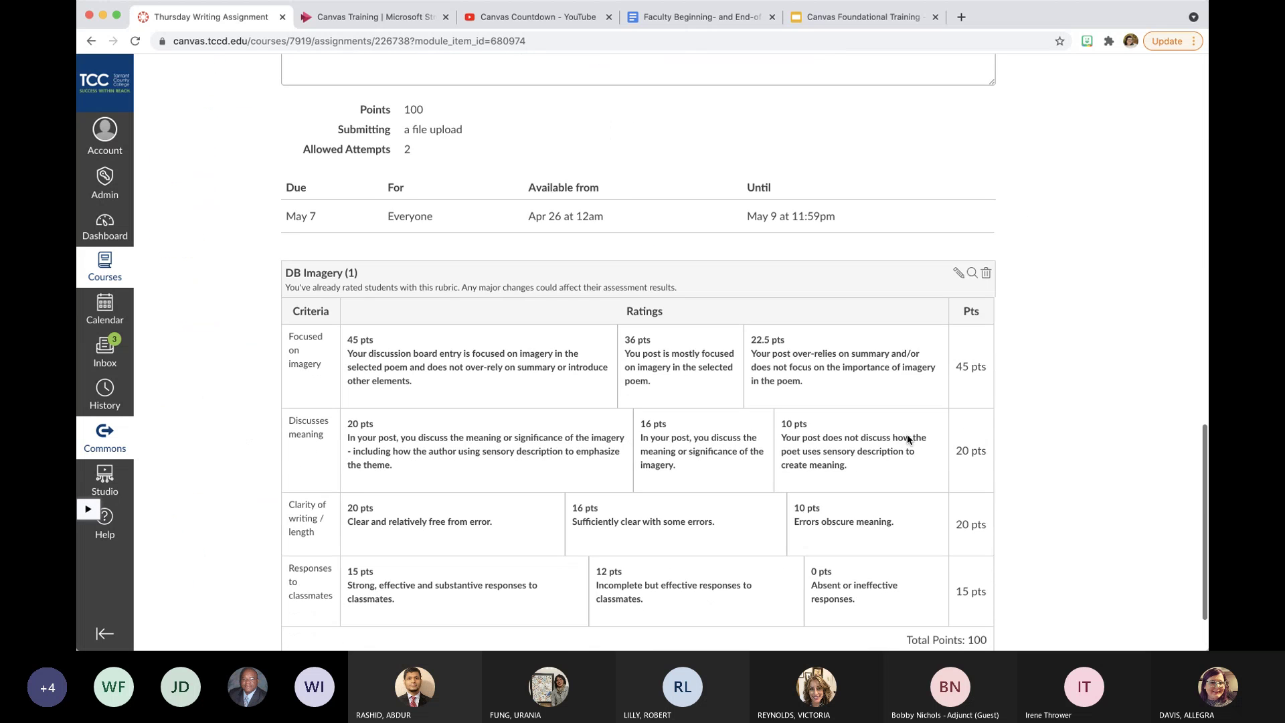
pyautogui.scroll(-2, 908, 435)
pyautogui.scroll(20, 908, 435)
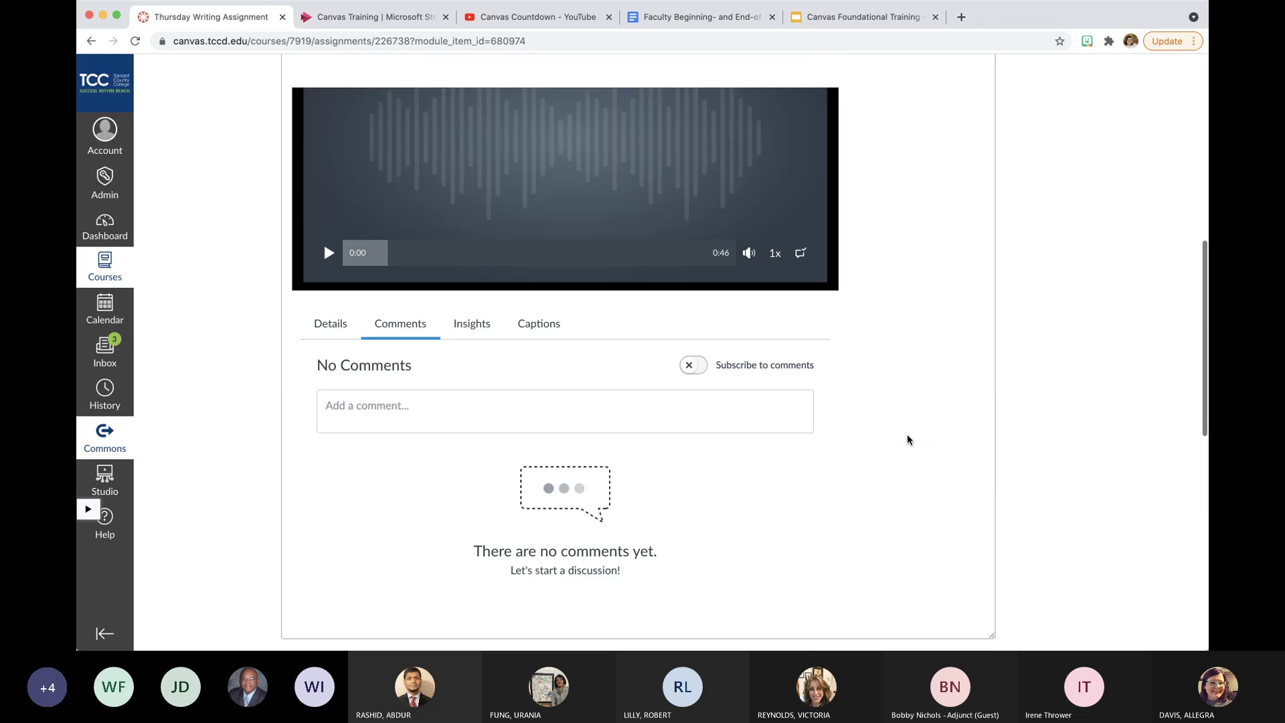
pyautogui.scroll(1, 908, 439)
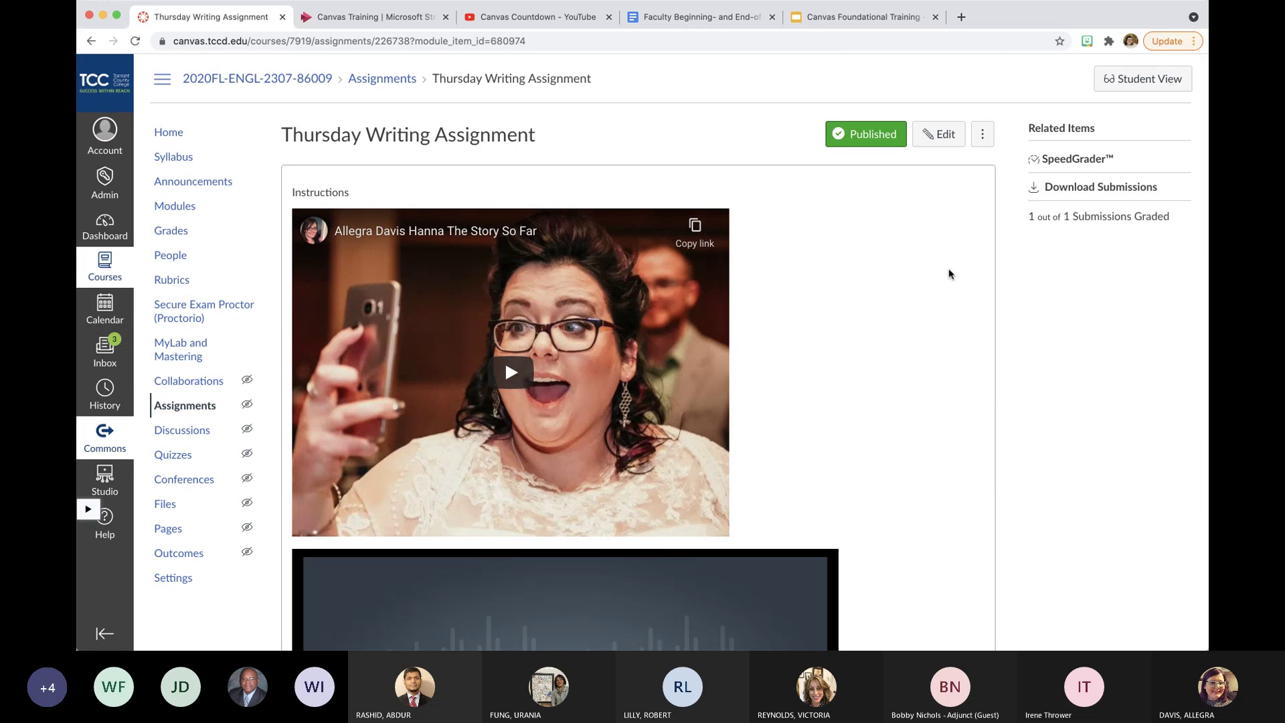
# Enter Student View and review the submission, grade of 80 and four-criterion rubric
pyautogui.click(1113, 80)
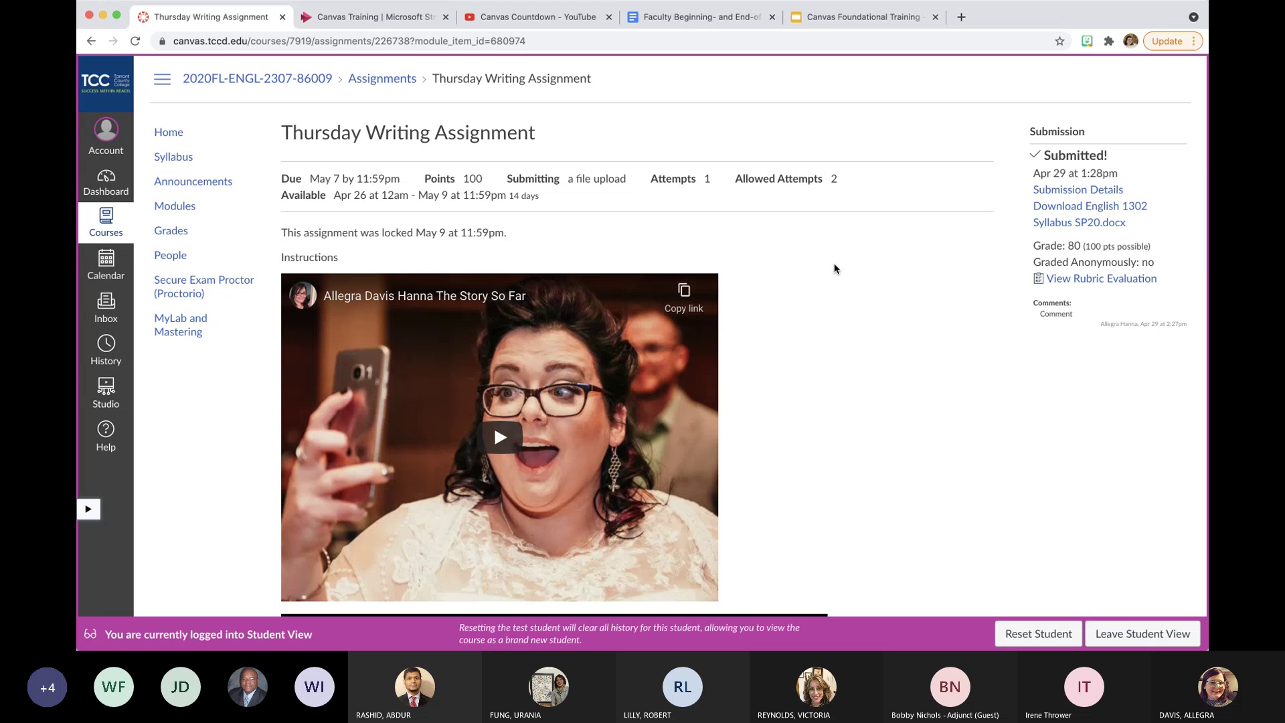
pyautogui.scroll(-1, 834, 268)
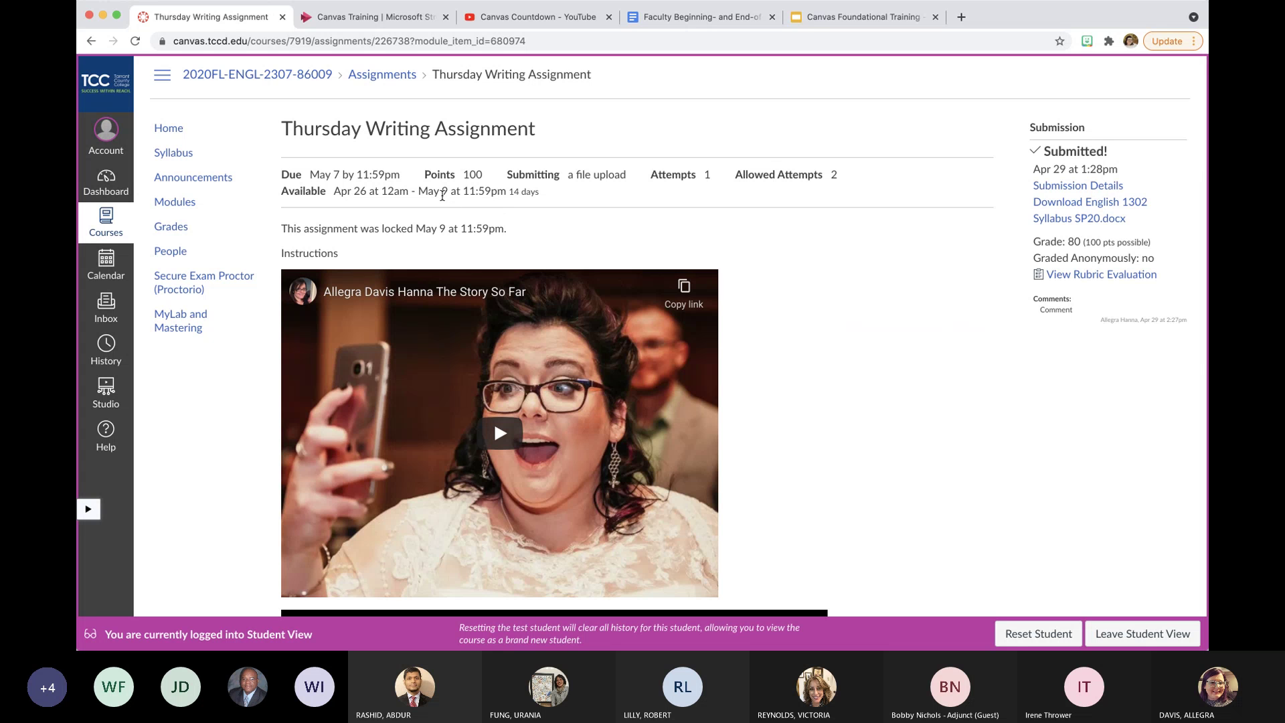
pyautogui.scroll(-7, 824, 373)
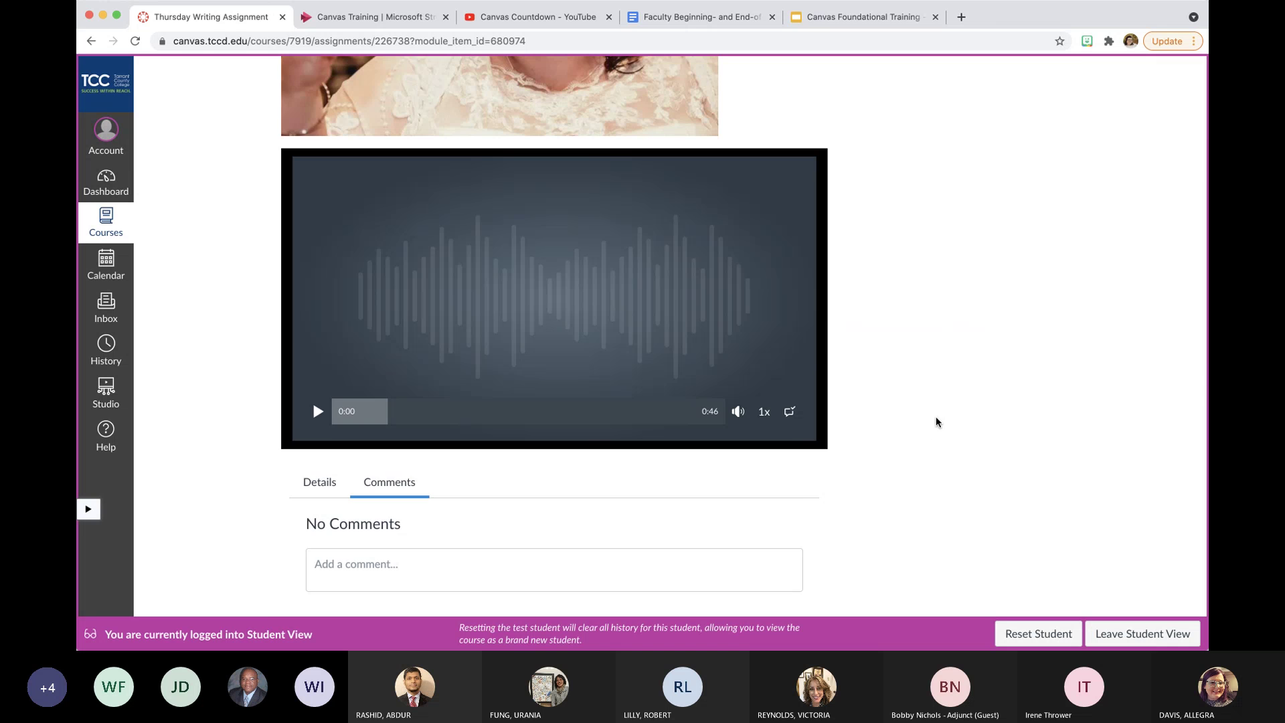
pyautogui.scroll(7, 936, 421)
pyautogui.scroll(1, 368, 253)
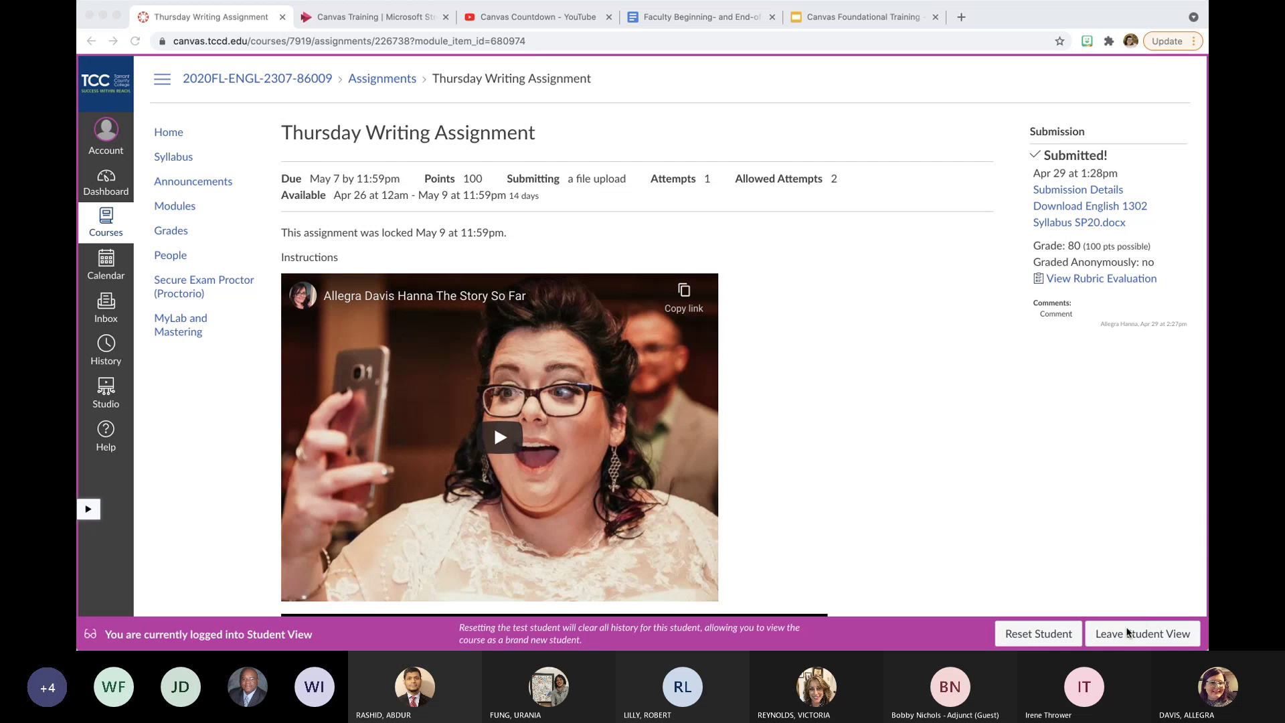
pyautogui.scroll(-12, 1086, 392)
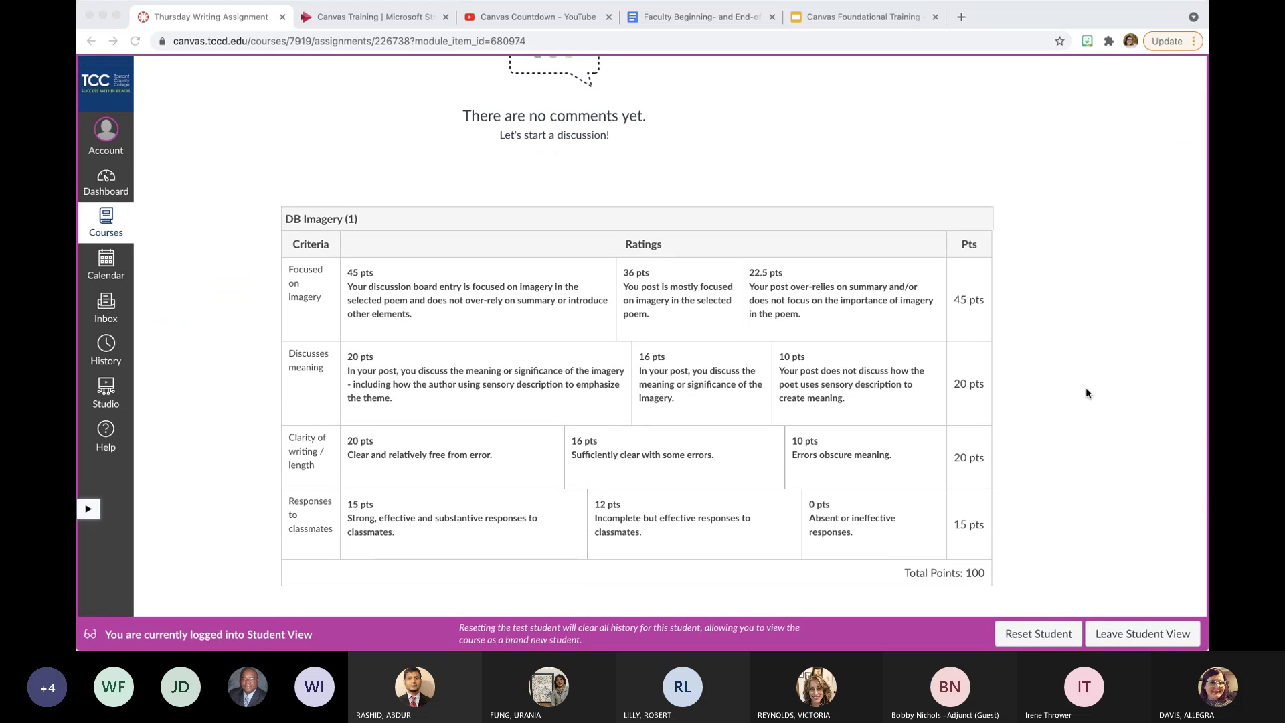
pyautogui.click(1124, 641)
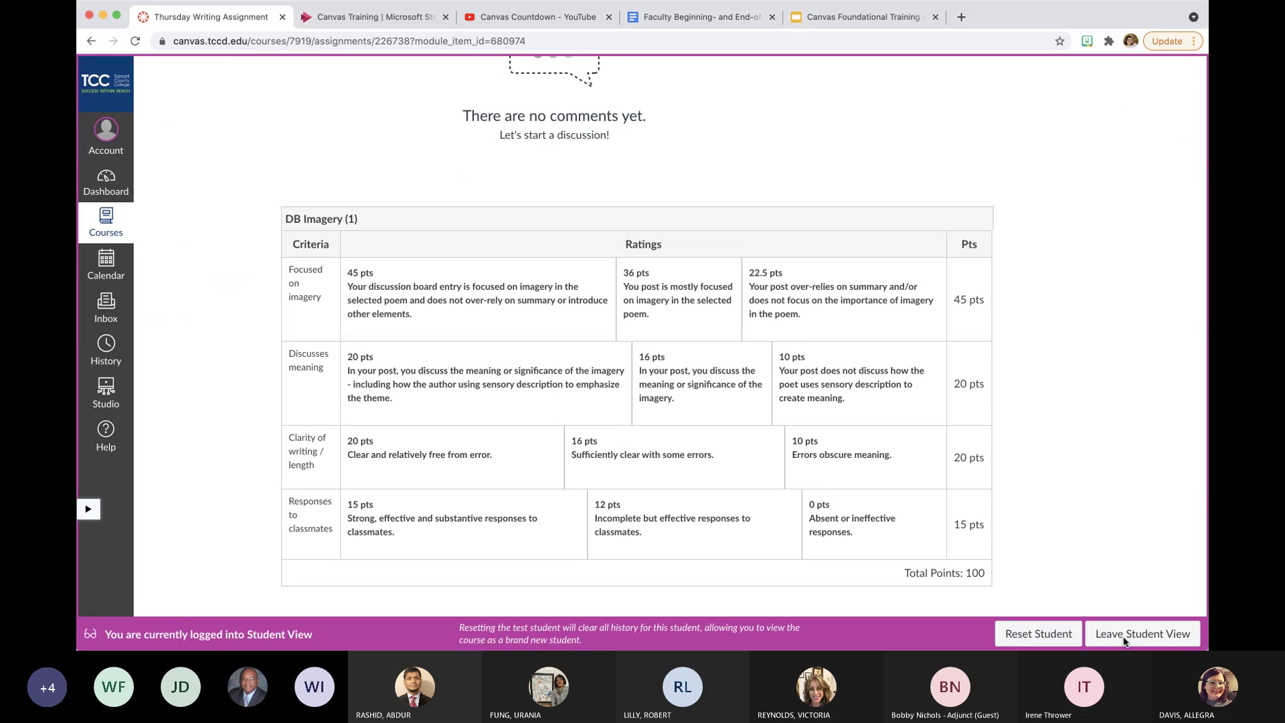
# Leave Student View, then move through Imagery Assignment to the Teaching Commons item and reload it
pyautogui.click(1124, 636)
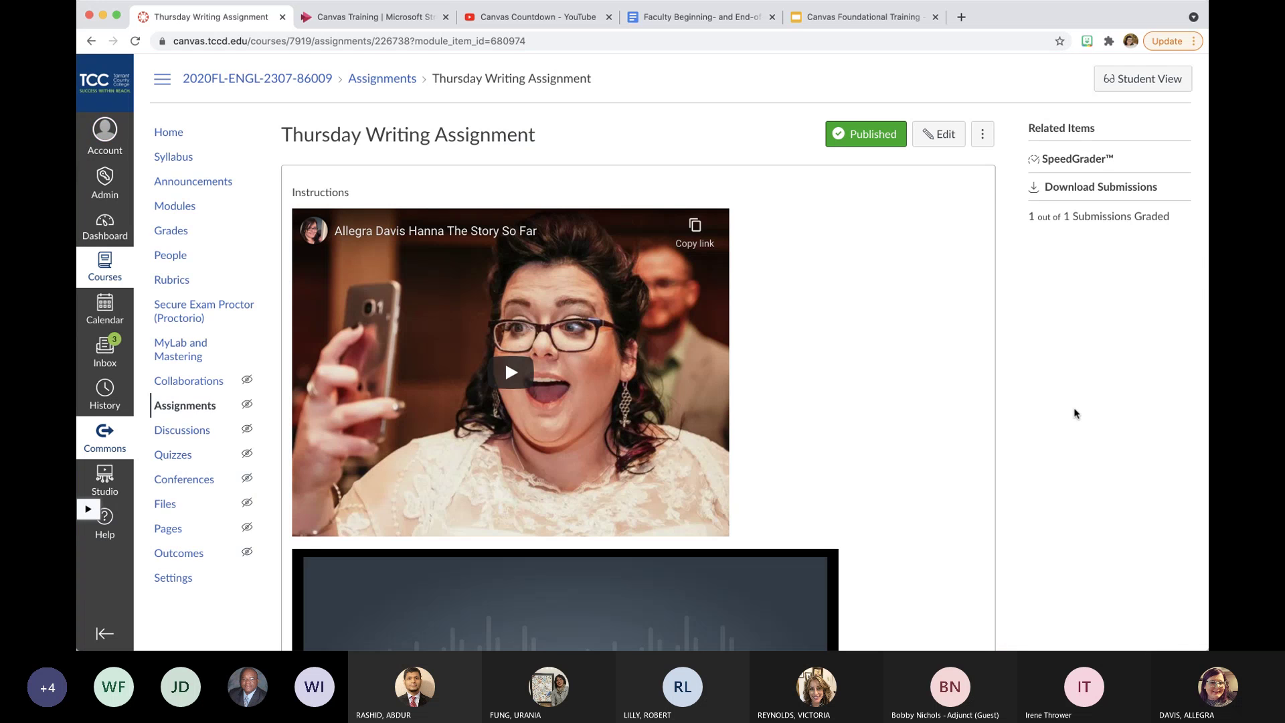
pyautogui.scroll(-6, 1076, 413)
pyautogui.scroll(-10, 1076, 413)
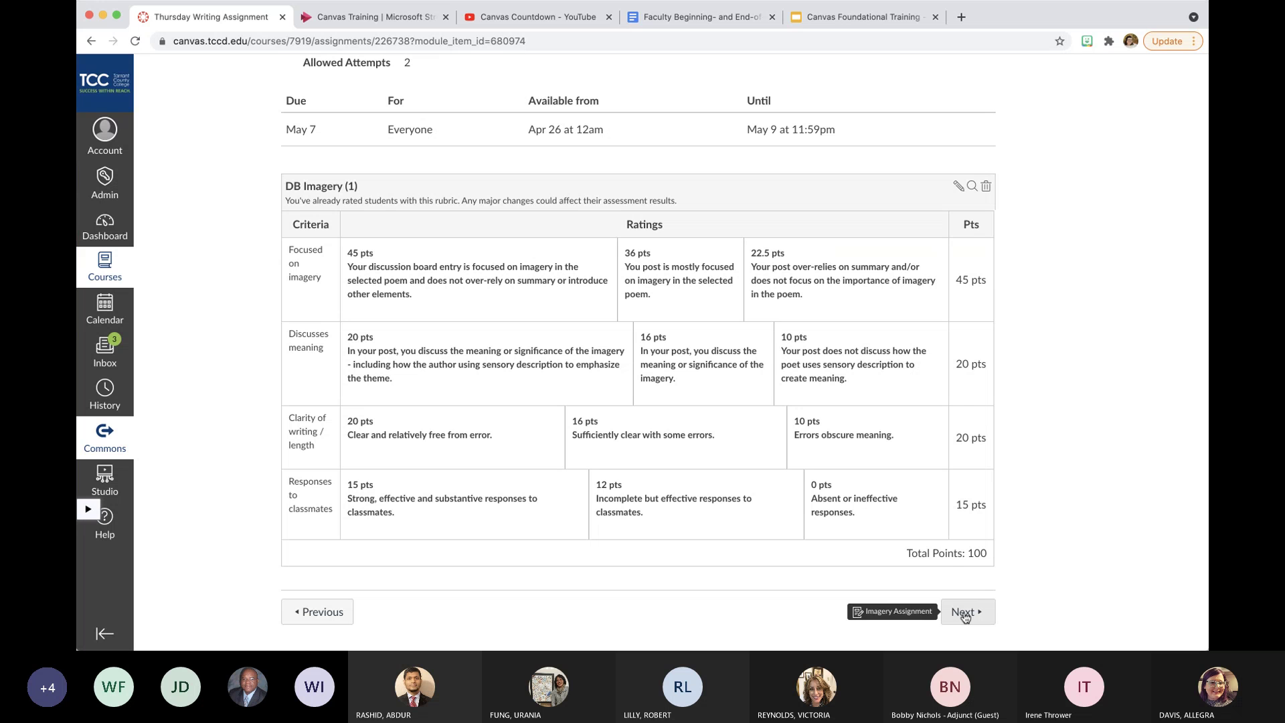
pyautogui.click(965, 614)
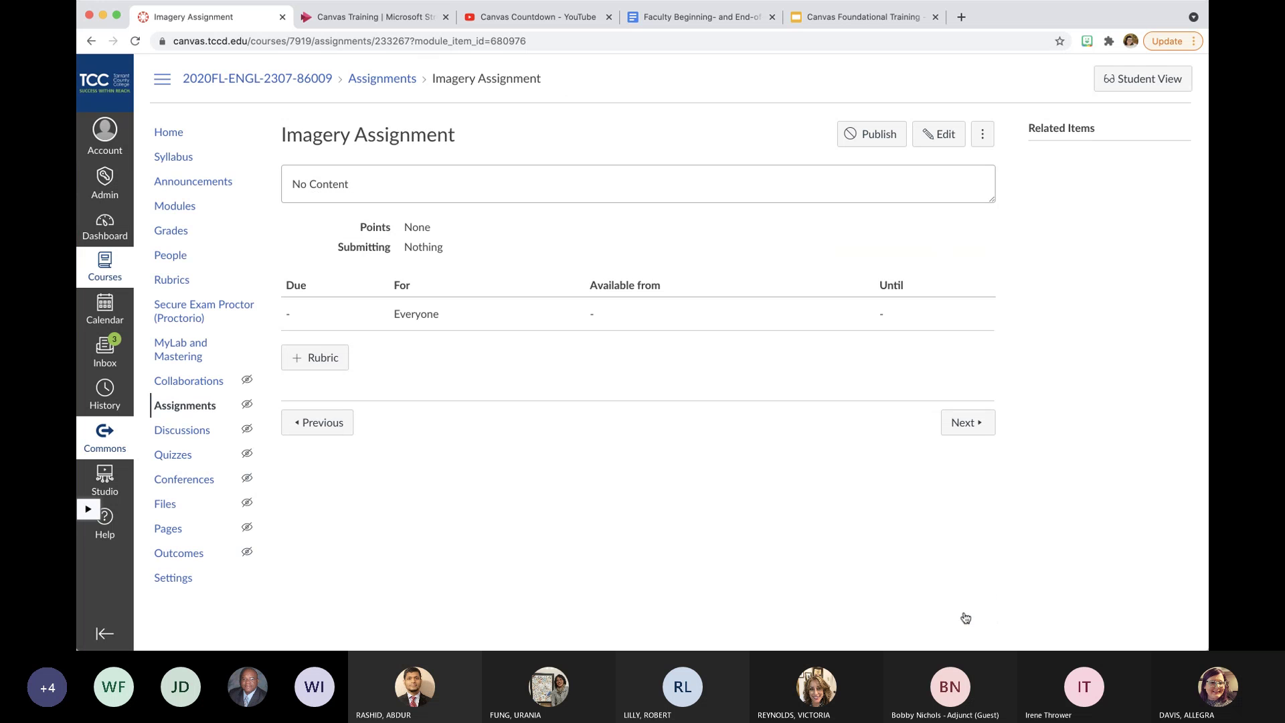
pyautogui.click(980, 436)
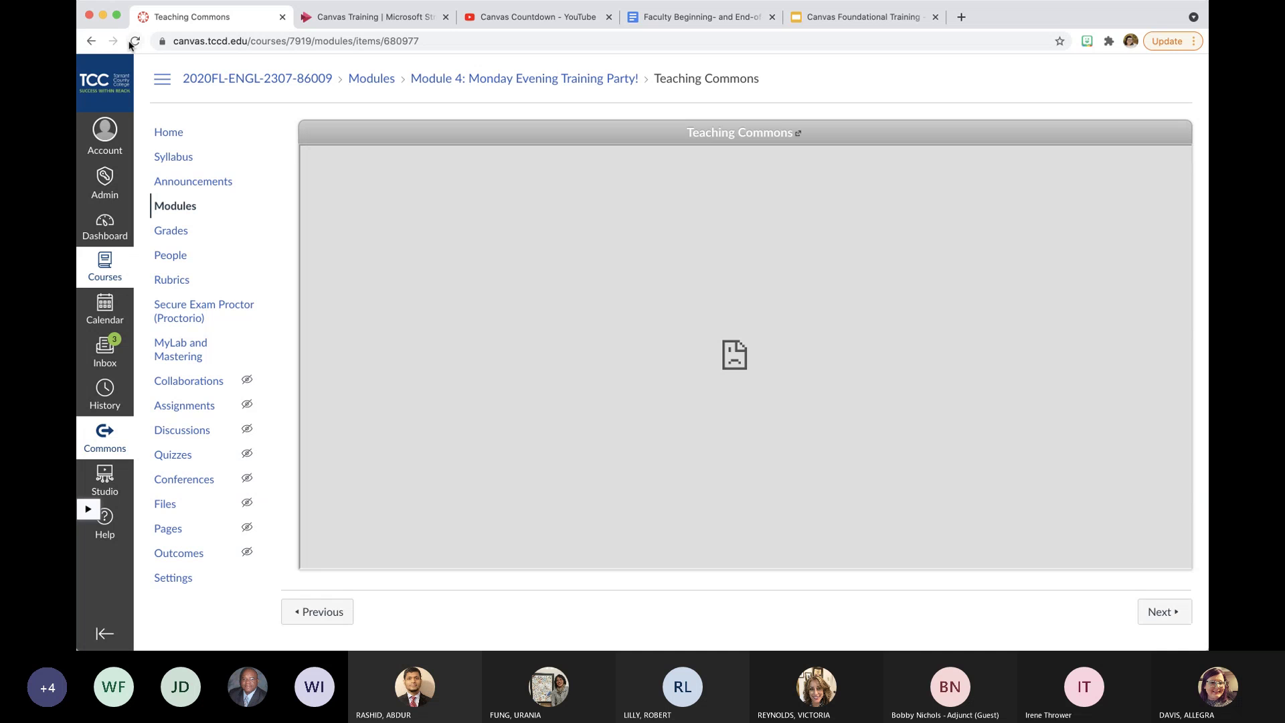
pyautogui.click(133, 42)
# View the writing exercises .docx file and the Unnamed Quiz, then return to Modules
pyautogui.click(1172, 611)
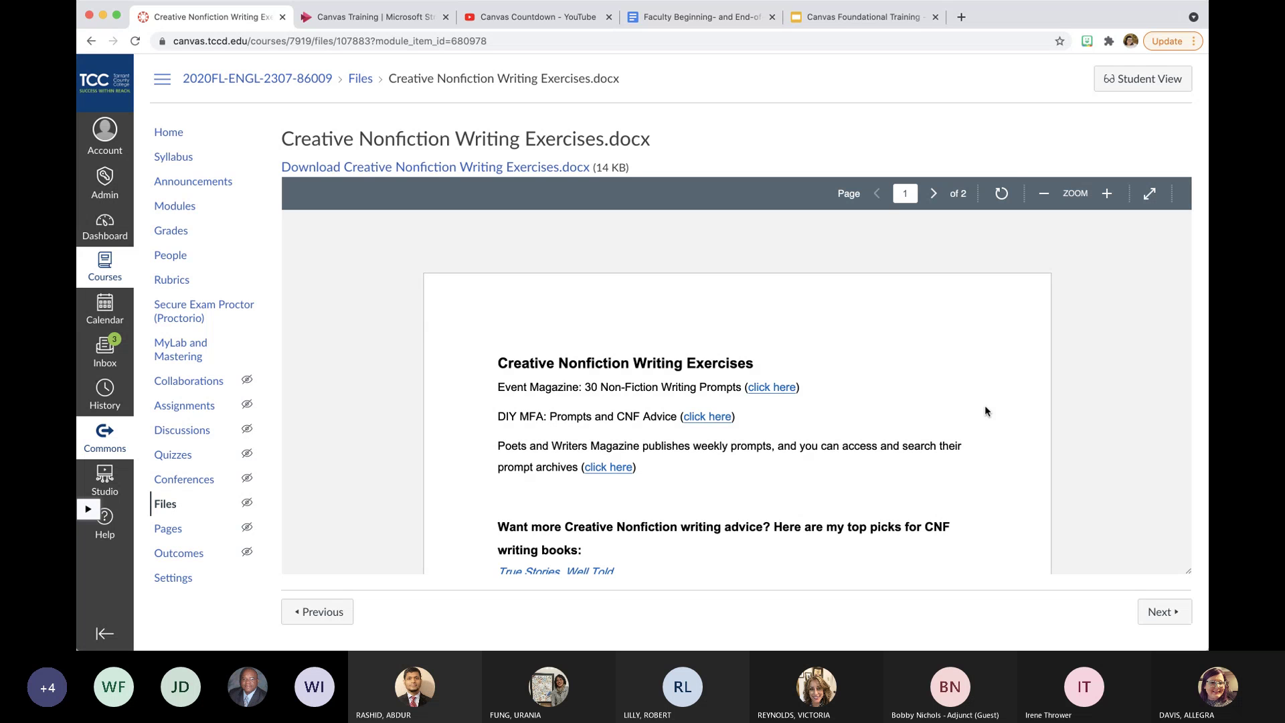
pyautogui.scroll(-3, 985, 405)
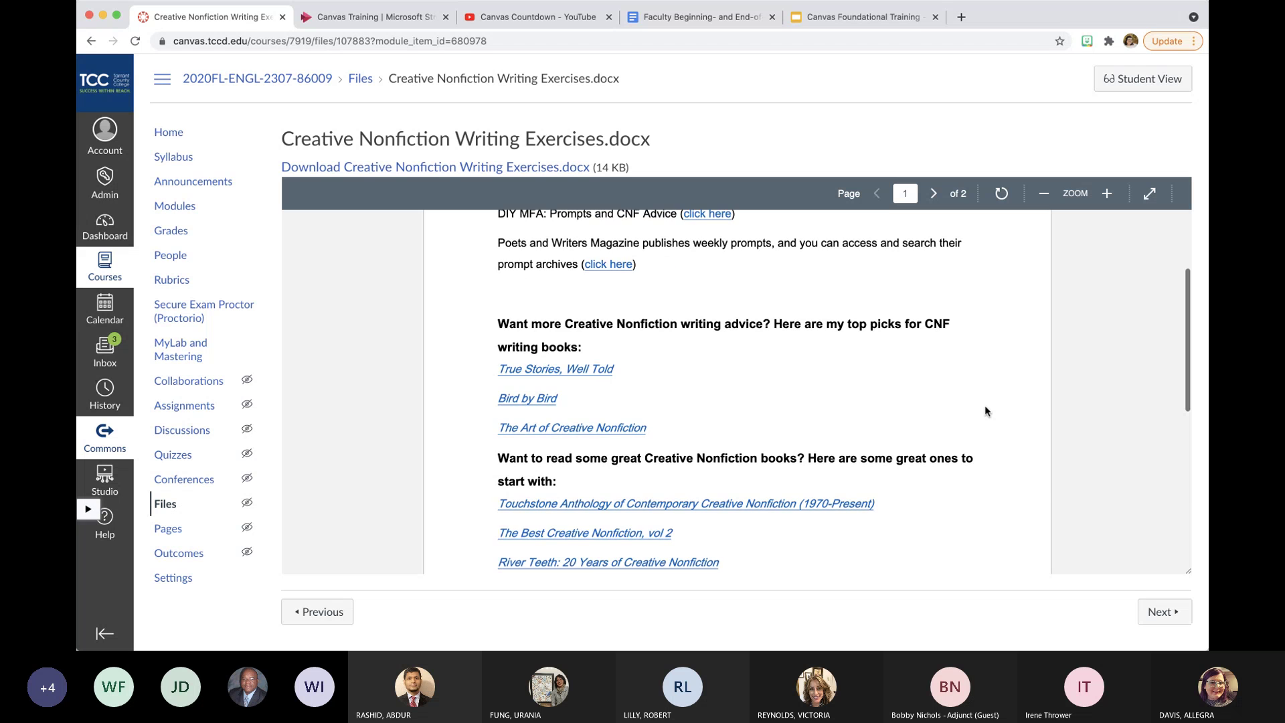
pyautogui.scroll(-5, 985, 405)
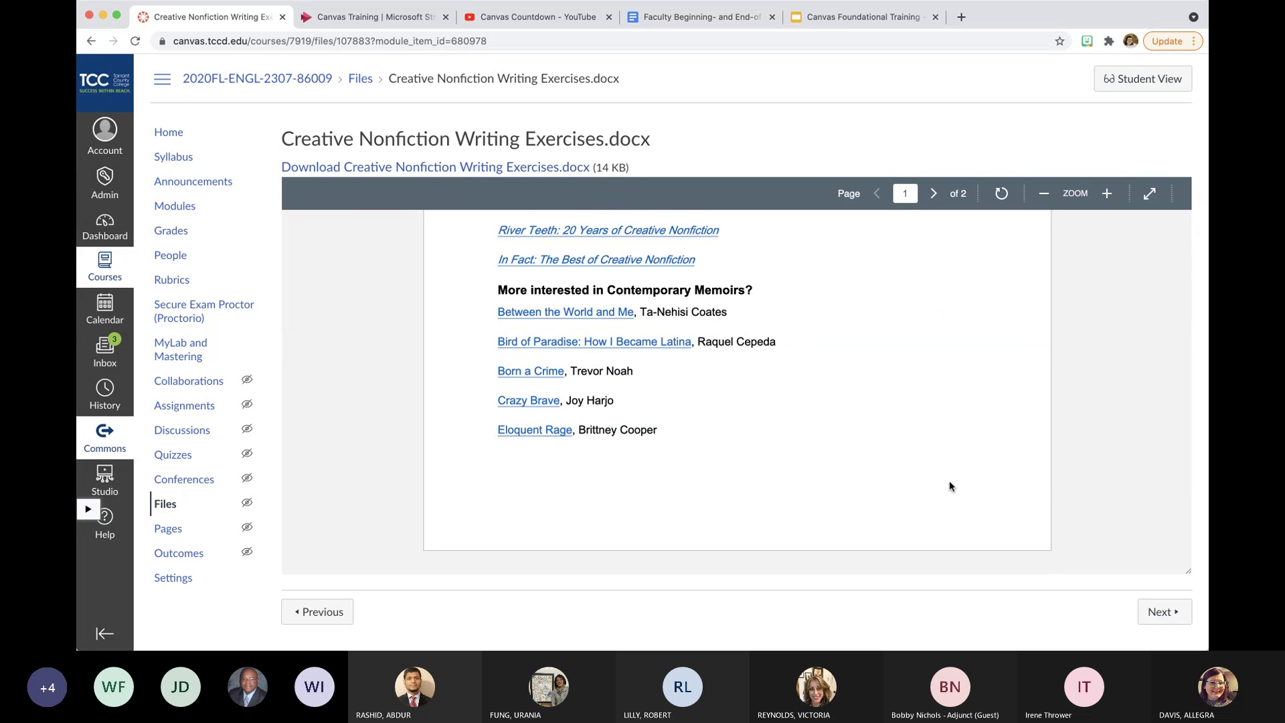
pyautogui.scroll(-5, 950, 487)
pyautogui.scroll(-8, 951, 487)
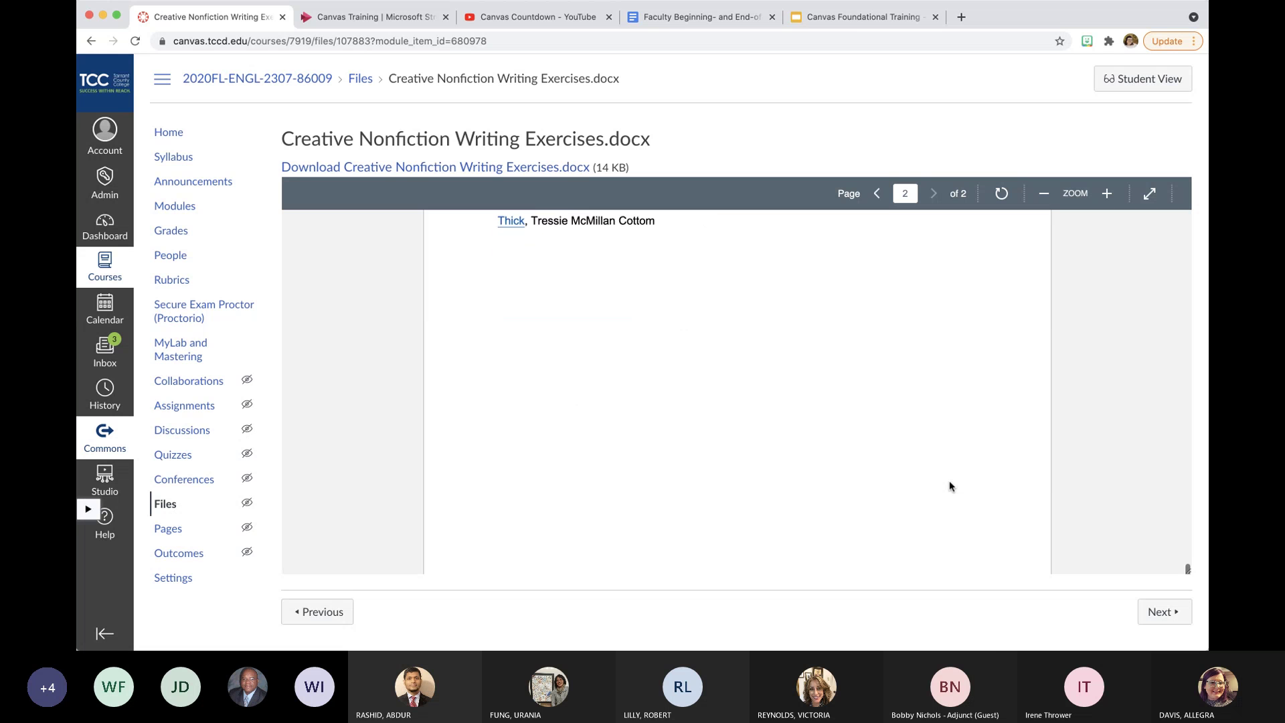
pyautogui.click(1172, 619)
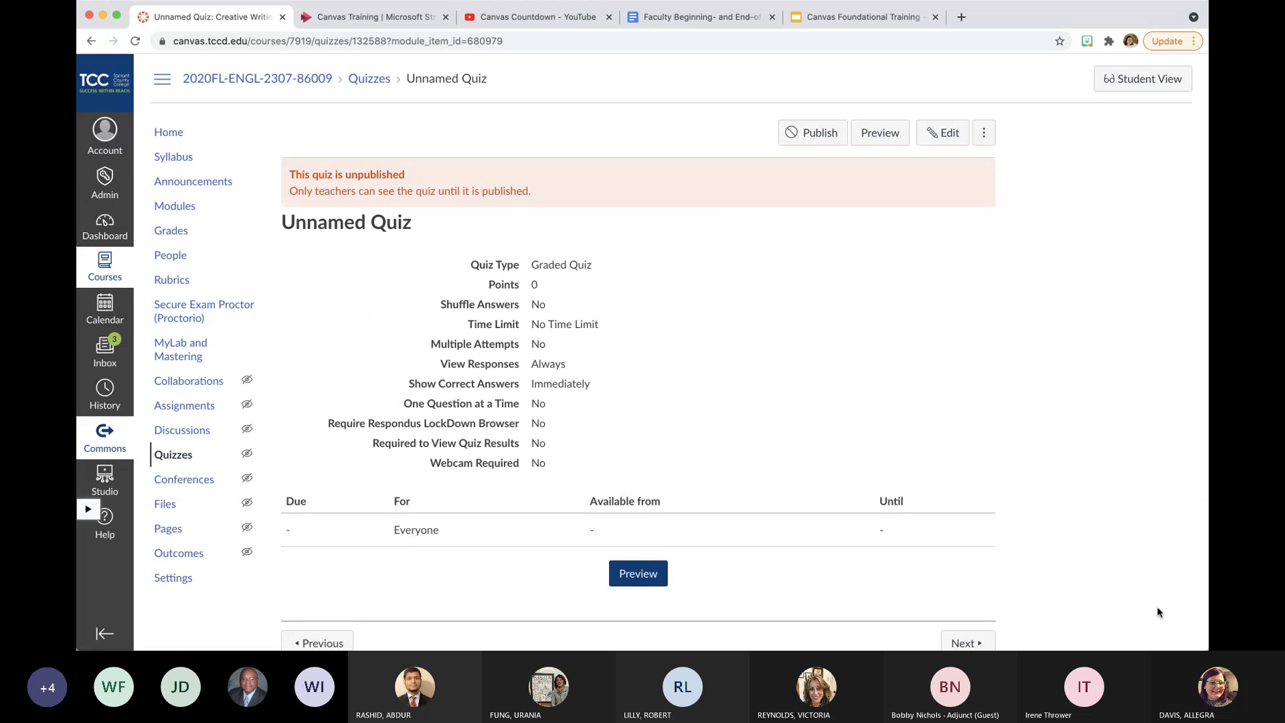
pyautogui.scroll(-1, 949, 430)
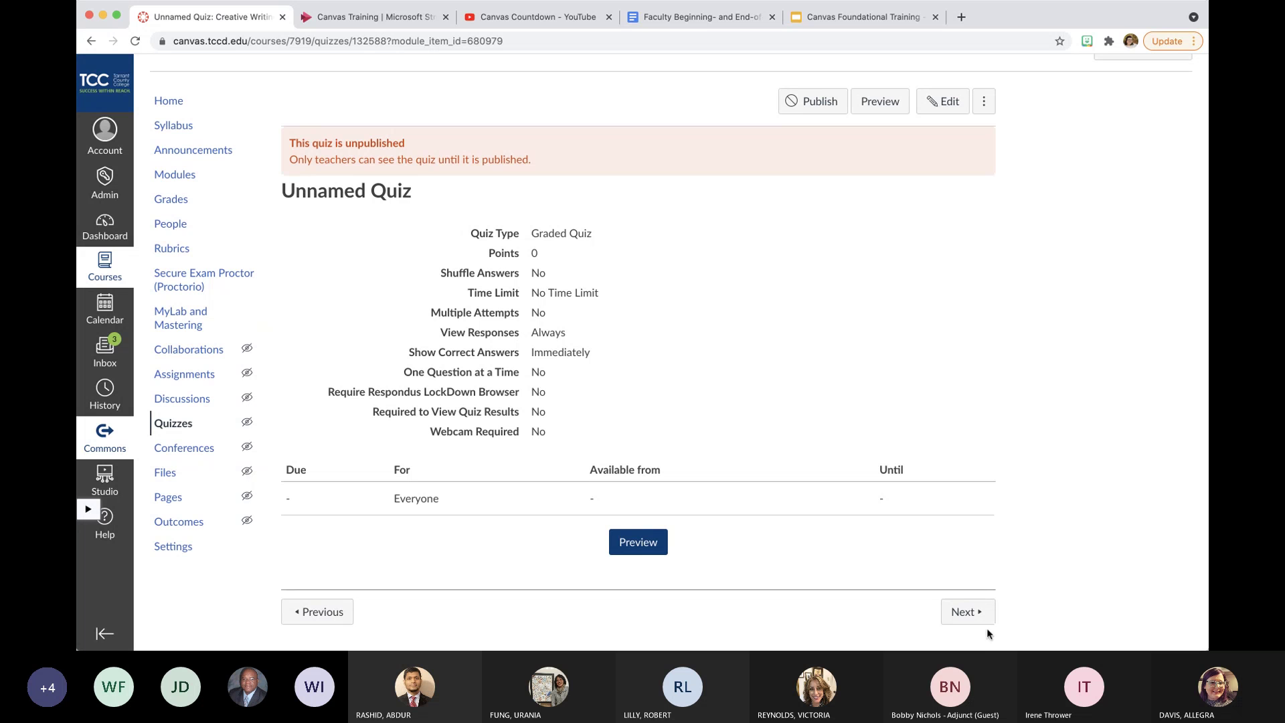
pyautogui.click(162, 178)
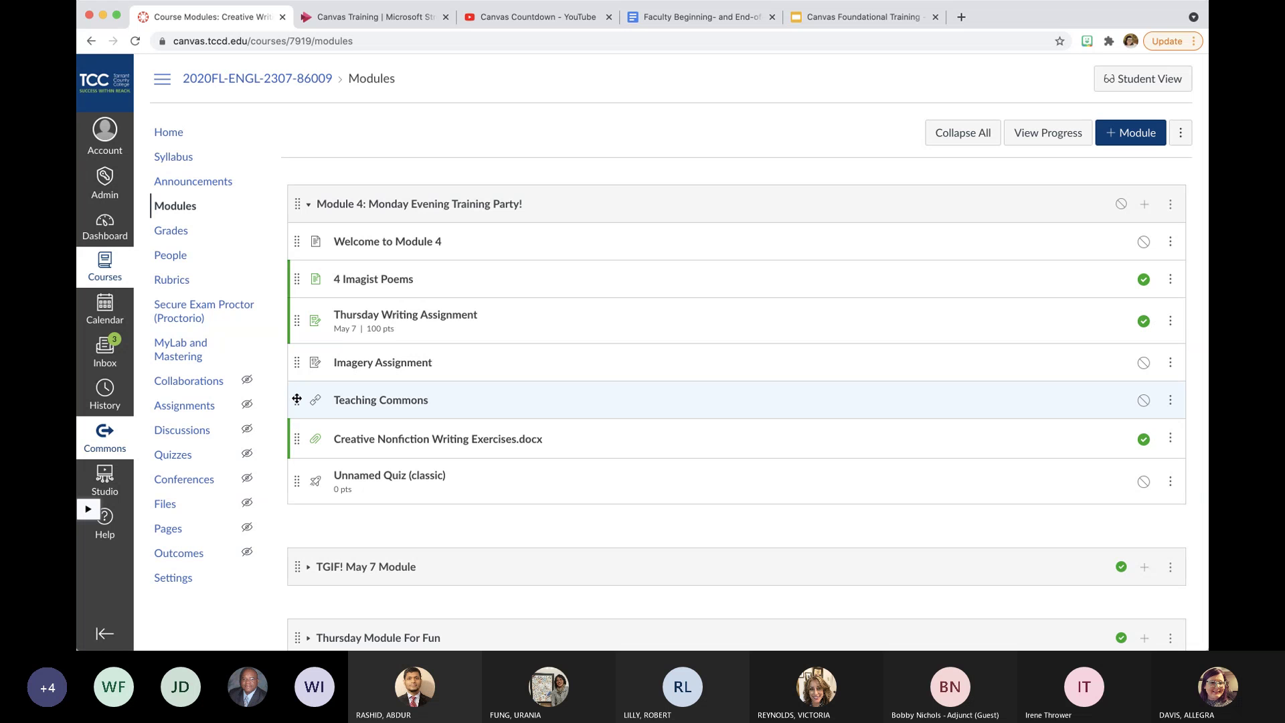
# Move Teaching Commons into TGIF! May 7 and More Coffee, Please into Module 4
pyautogui.moveTo(297, 399); pyautogui.dragTo(314, 564)
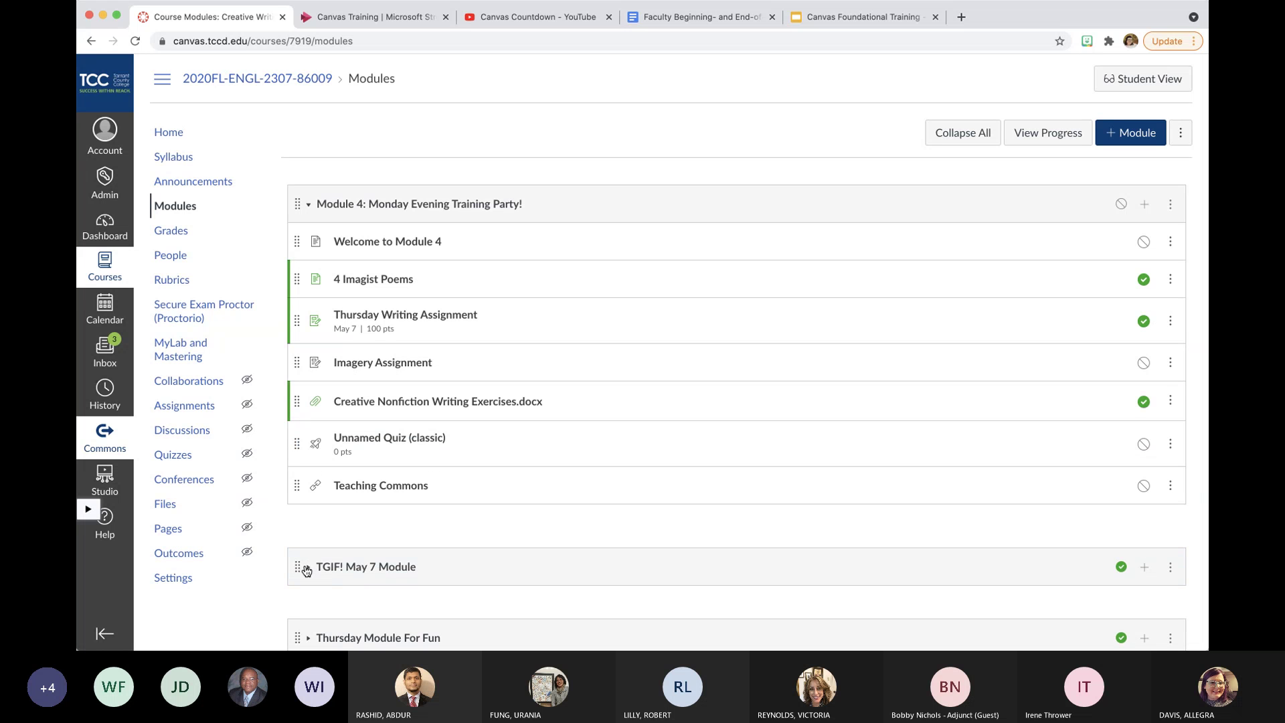
pyautogui.click(312, 567)
pyautogui.scroll(-4, 355, 452)
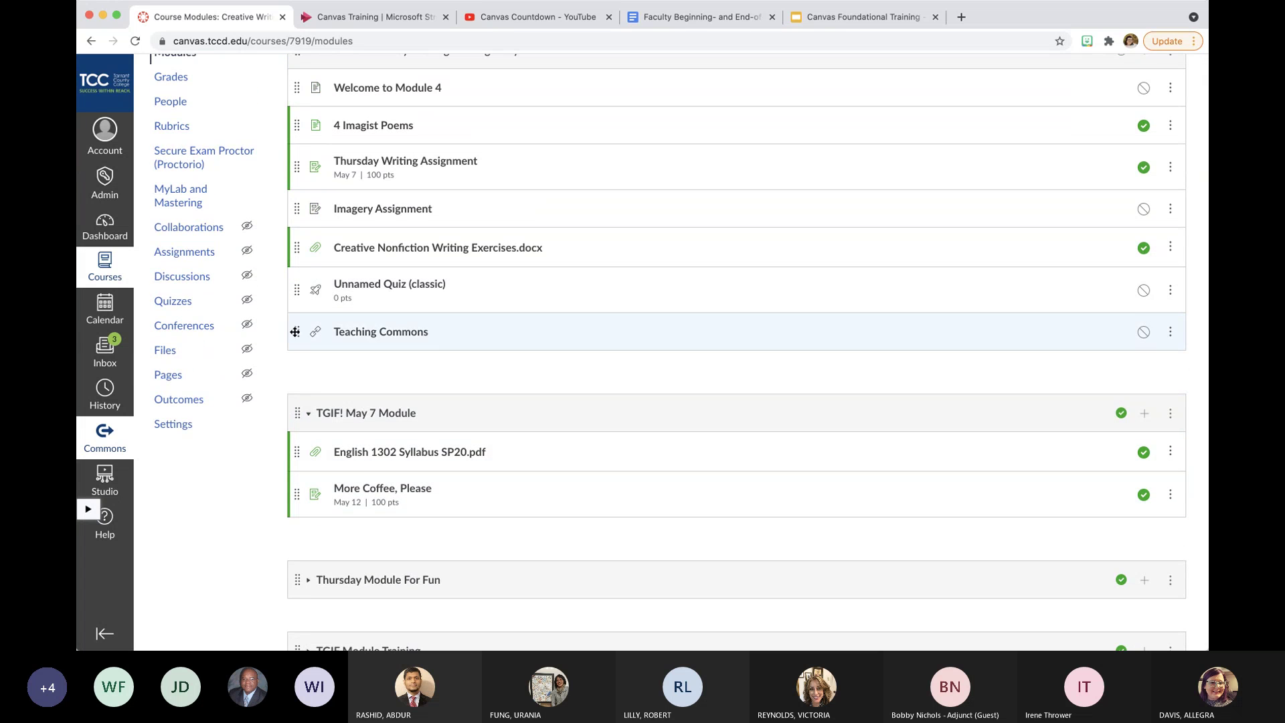
pyautogui.moveTo(297, 331); pyautogui.dragTo(315, 462)
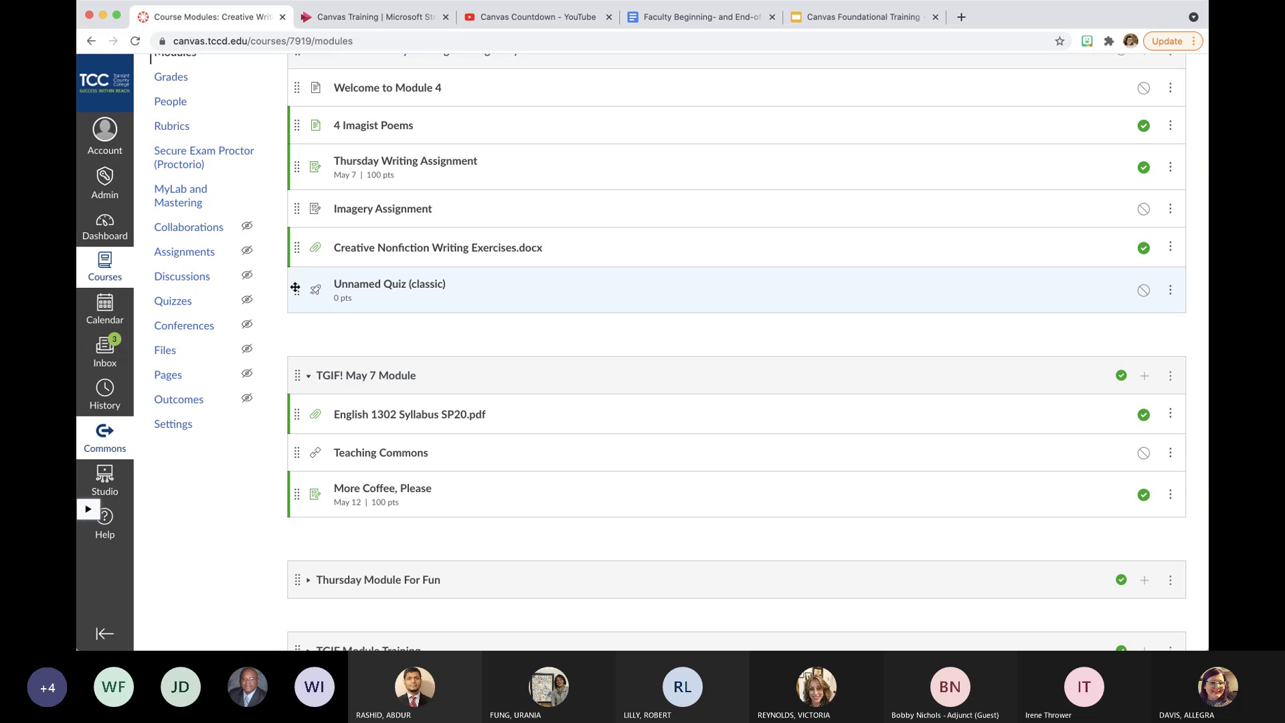
pyautogui.moveTo(302, 497); pyautogui.dragTo(316, 232)
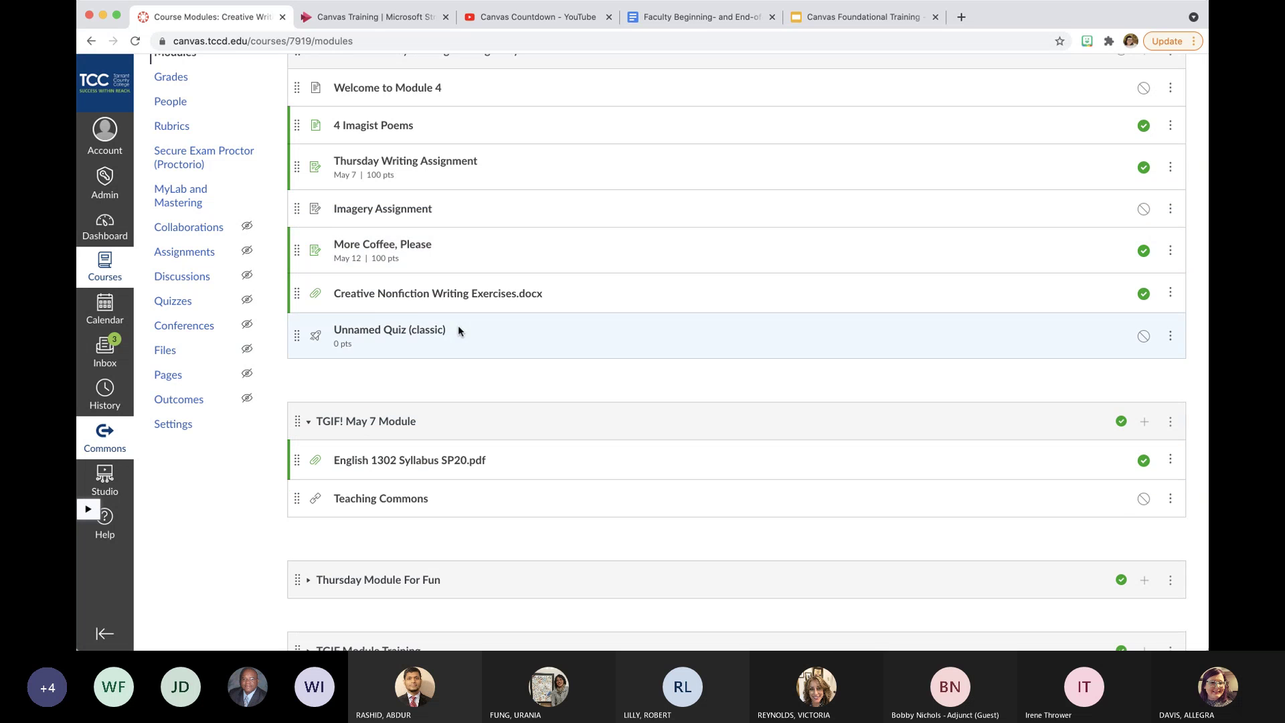
pyautogui.scroll(3, 477, 332)
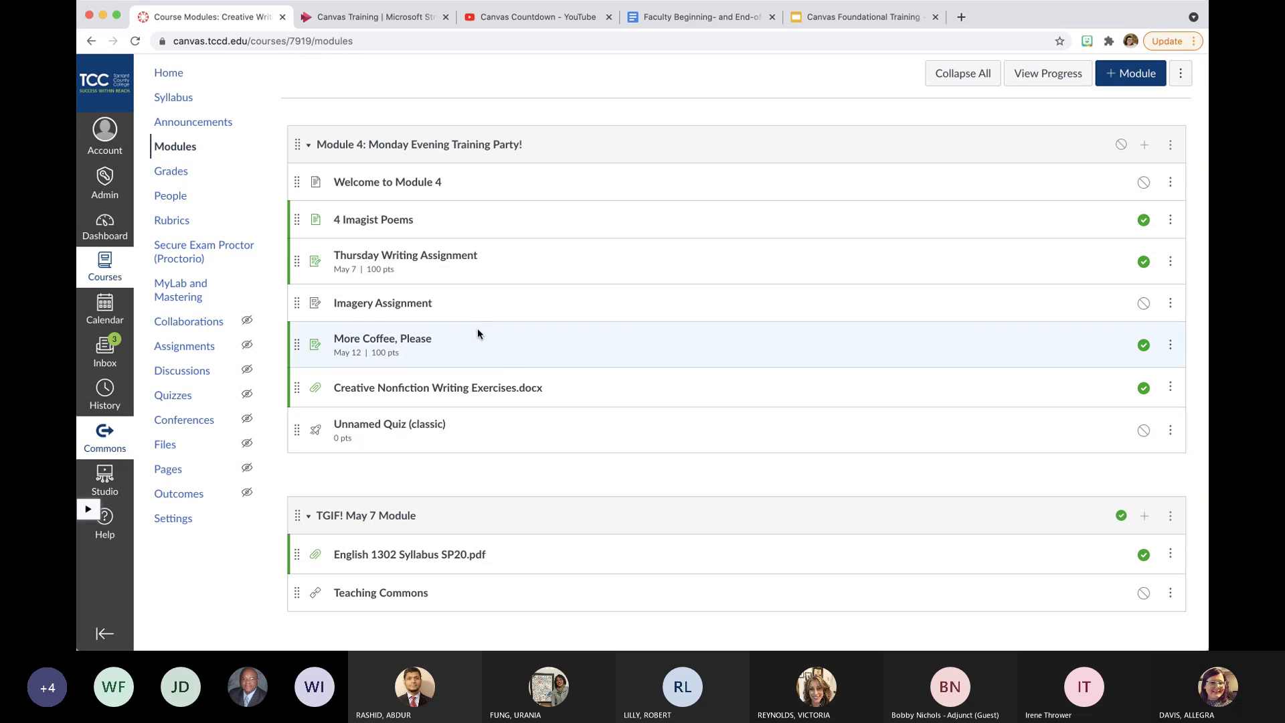
# Publish Module 4 and its items, then toggle the Unnamed Quiz and module publish states
pyautogui.click(1123, 146)
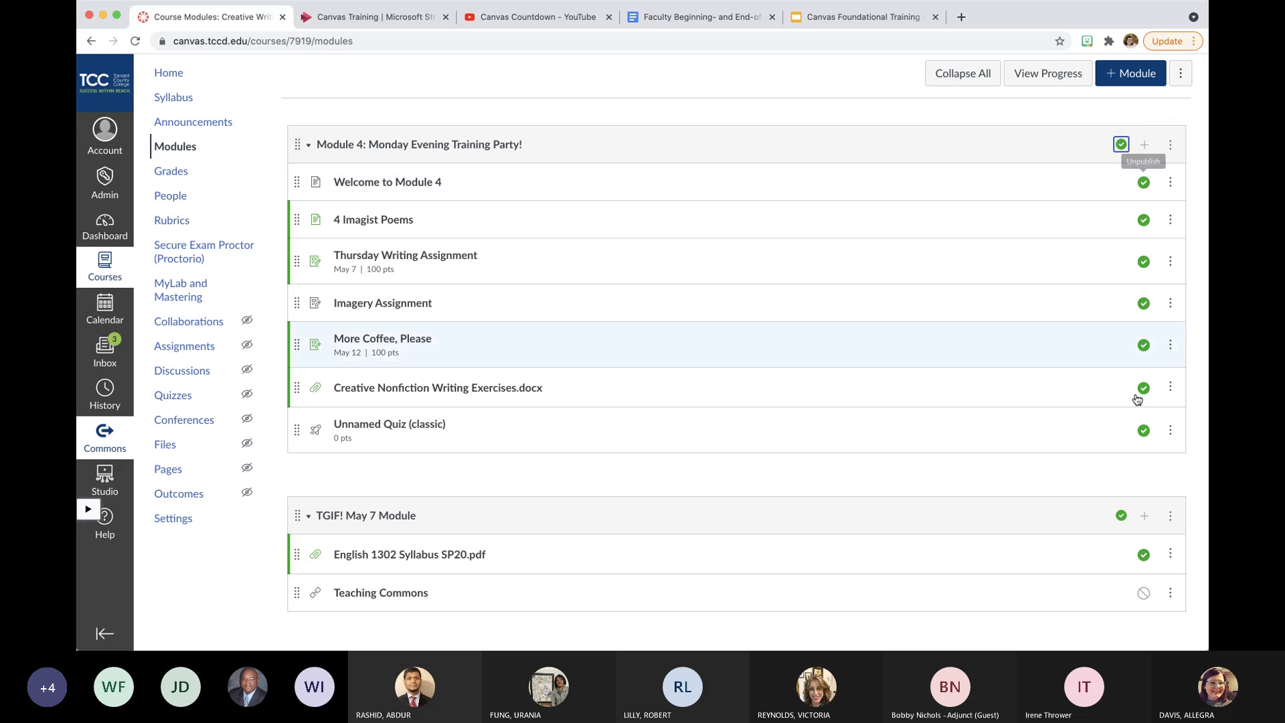
pyautogui.click(1145, 431)
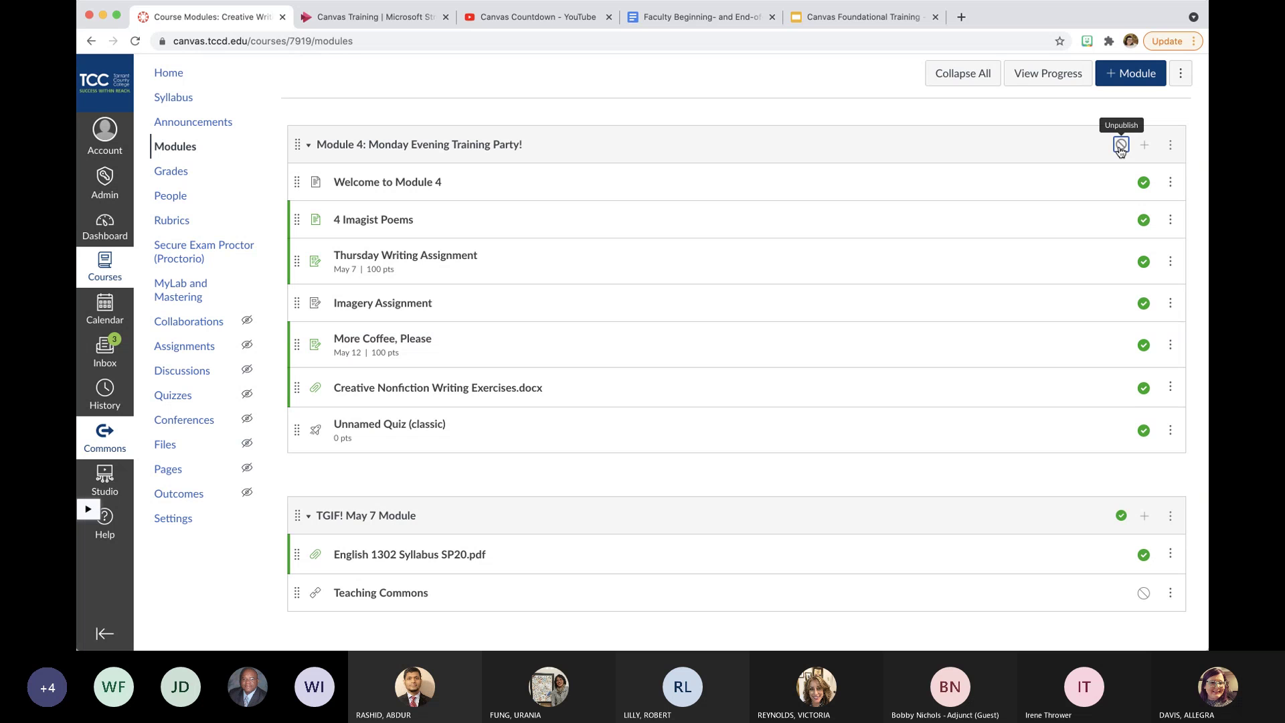
pyautogui.click(1122, 145)
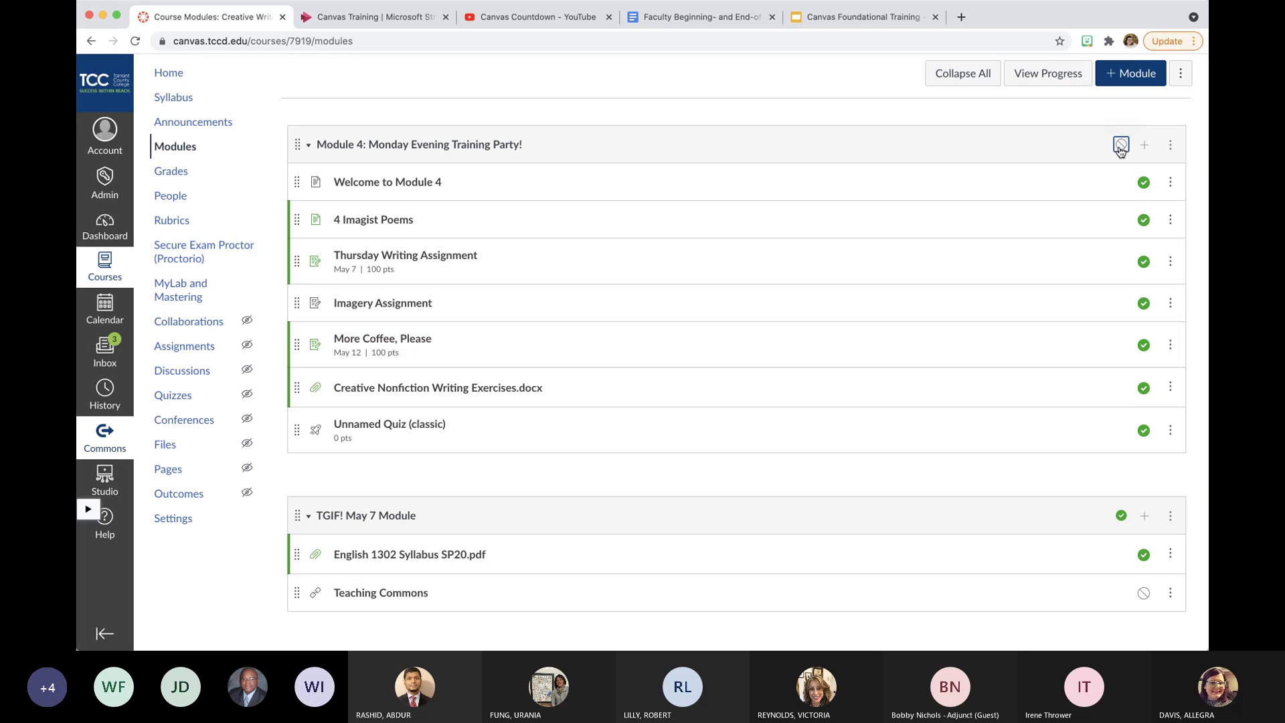
# Reload the Modules page and drag More Coffee, Please back into the TGIF! May 7 Module
pyautogui.click(138, 42)
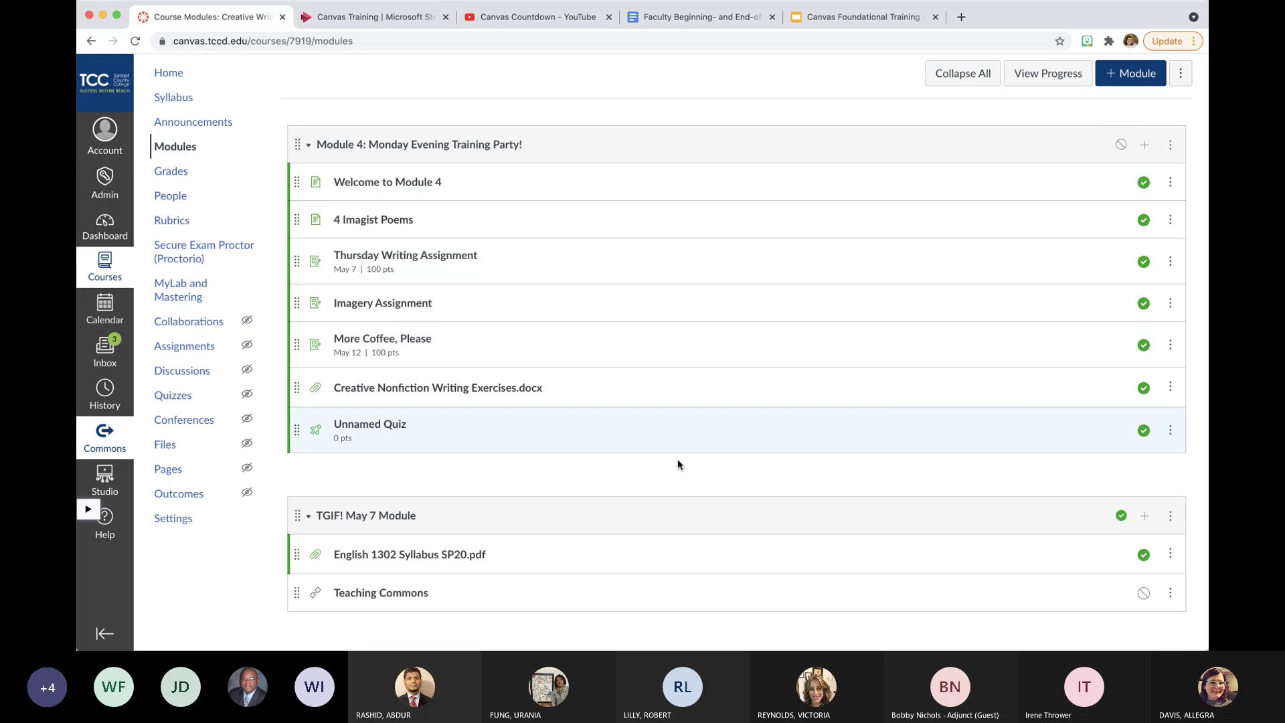
pyautogui.moveTo(291, 345); pyautogui.dragTo(307, 538)
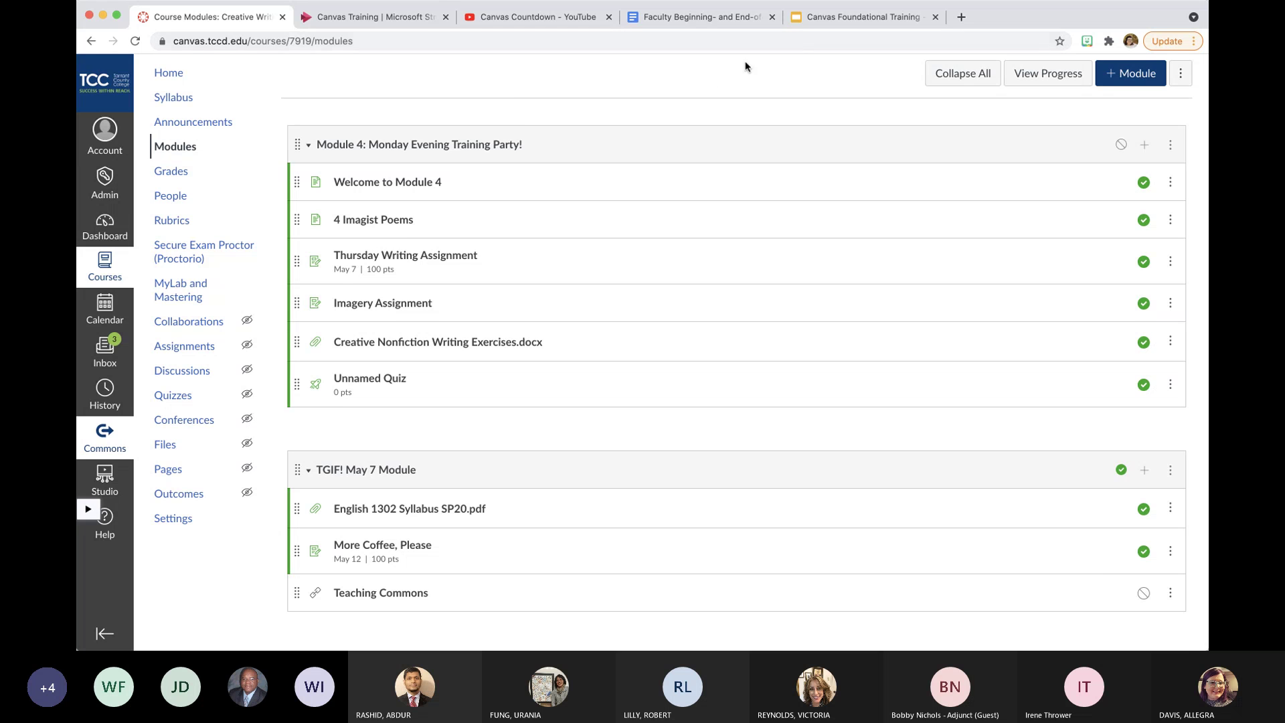
pyautogui.click(806, 25)
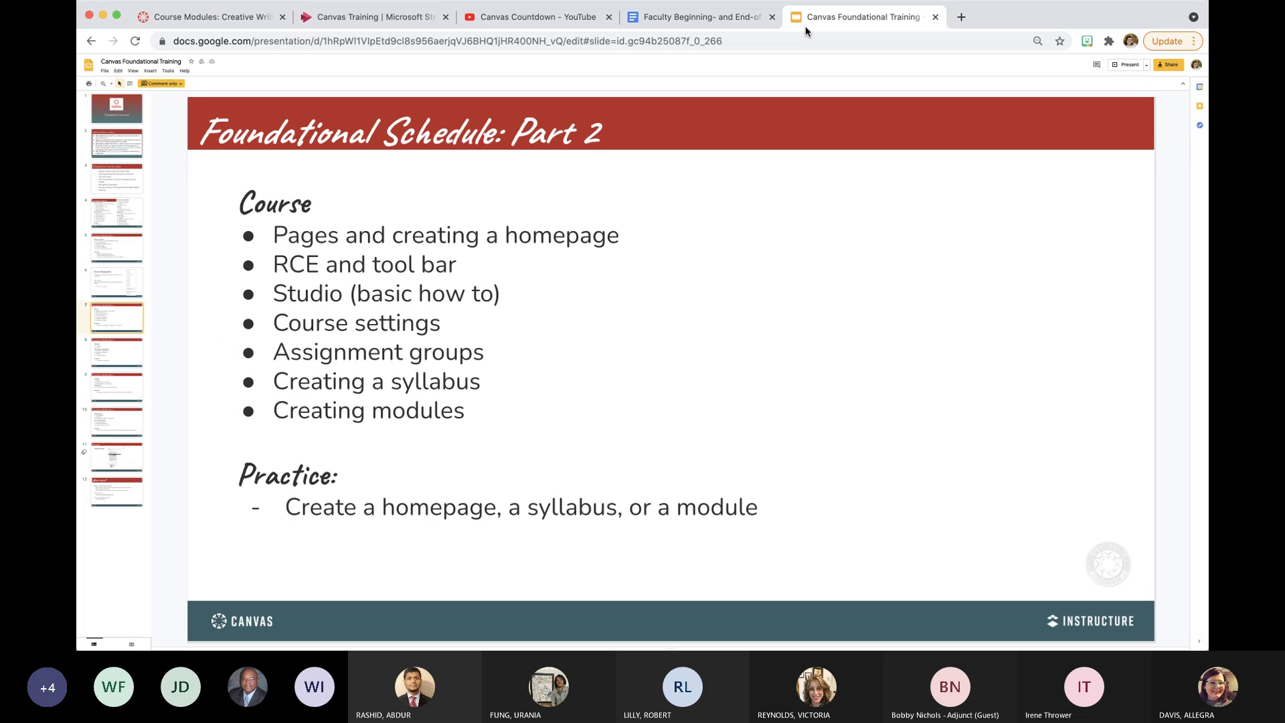
# Switch from the Foundational Schedule: Part 2 slide back to the Canvas Modules page
pyautogui.click(214, 16)
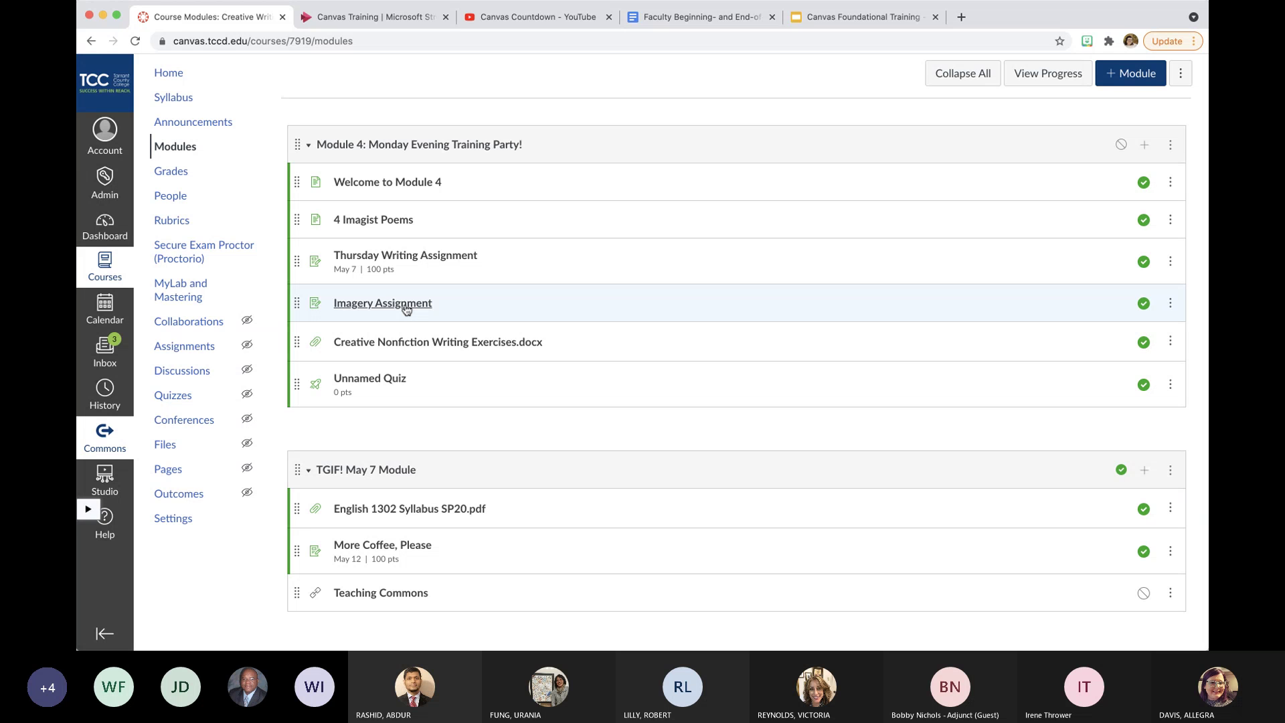
# Open Imagery Assignment from Module 4 and bring up its edit form
pyautogui.click(405, 305)
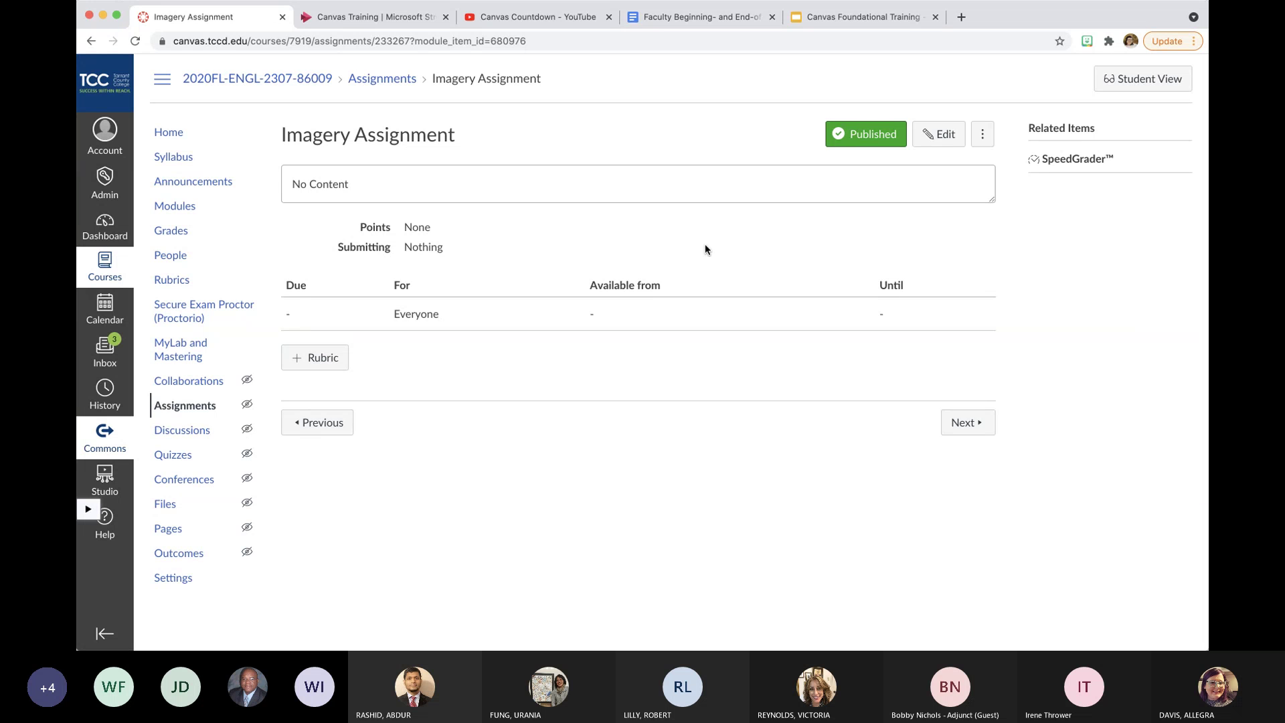
pyautogui.click(950, 142)
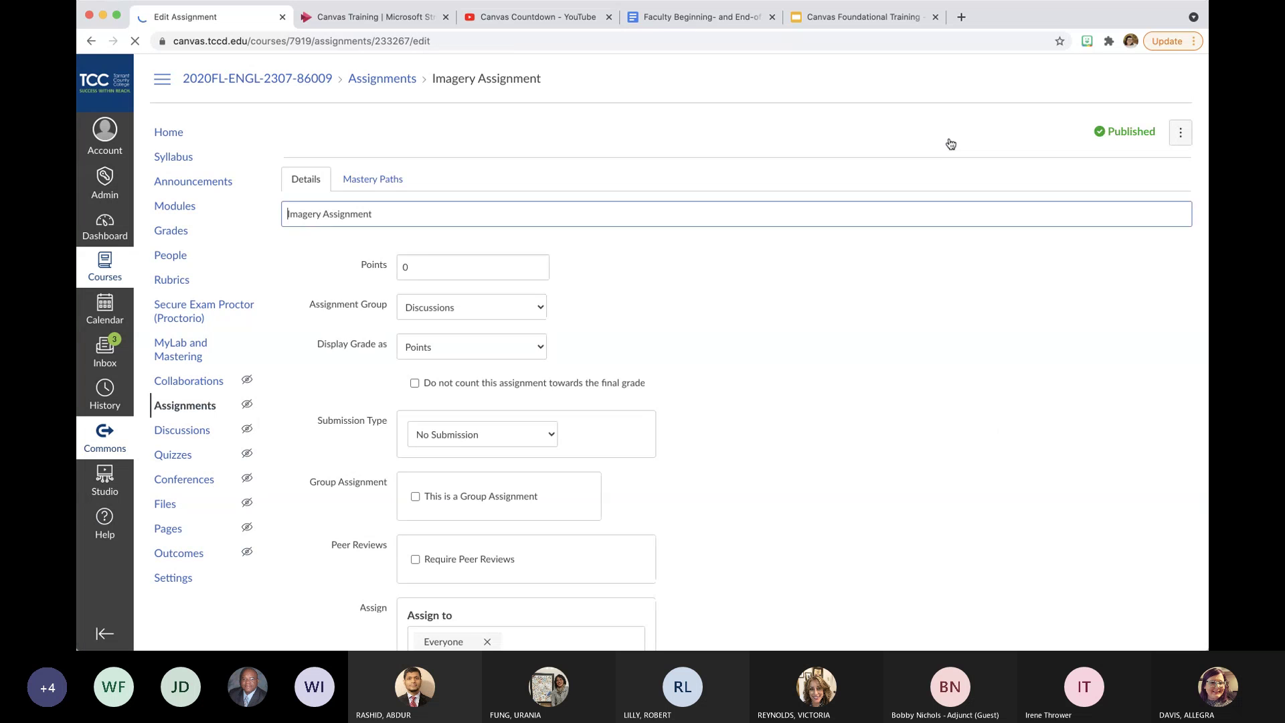
# Write 'Instructions for Assignment' in the description and scroll down to the submission settings
pyautogui.click(876, 375)
pyautogui.write('Instructio')
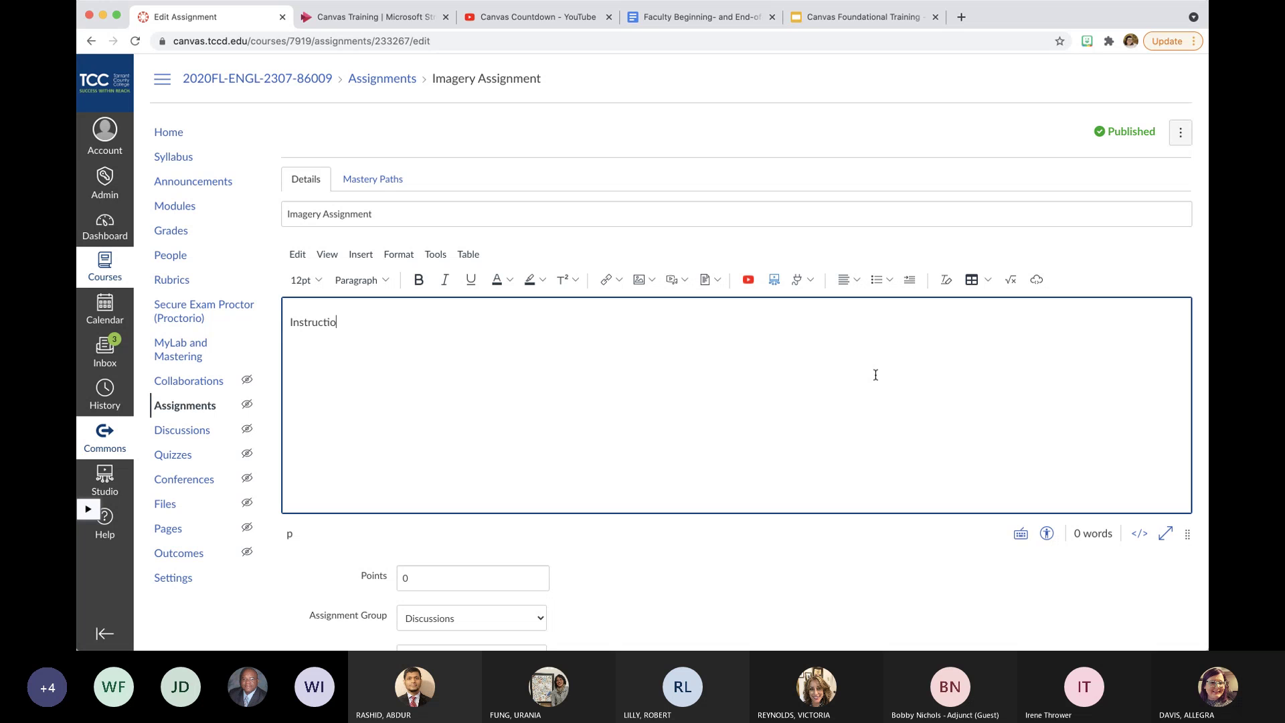
pyautogui.write('ns for Assignments')
pyautogui.press('BackSpace')
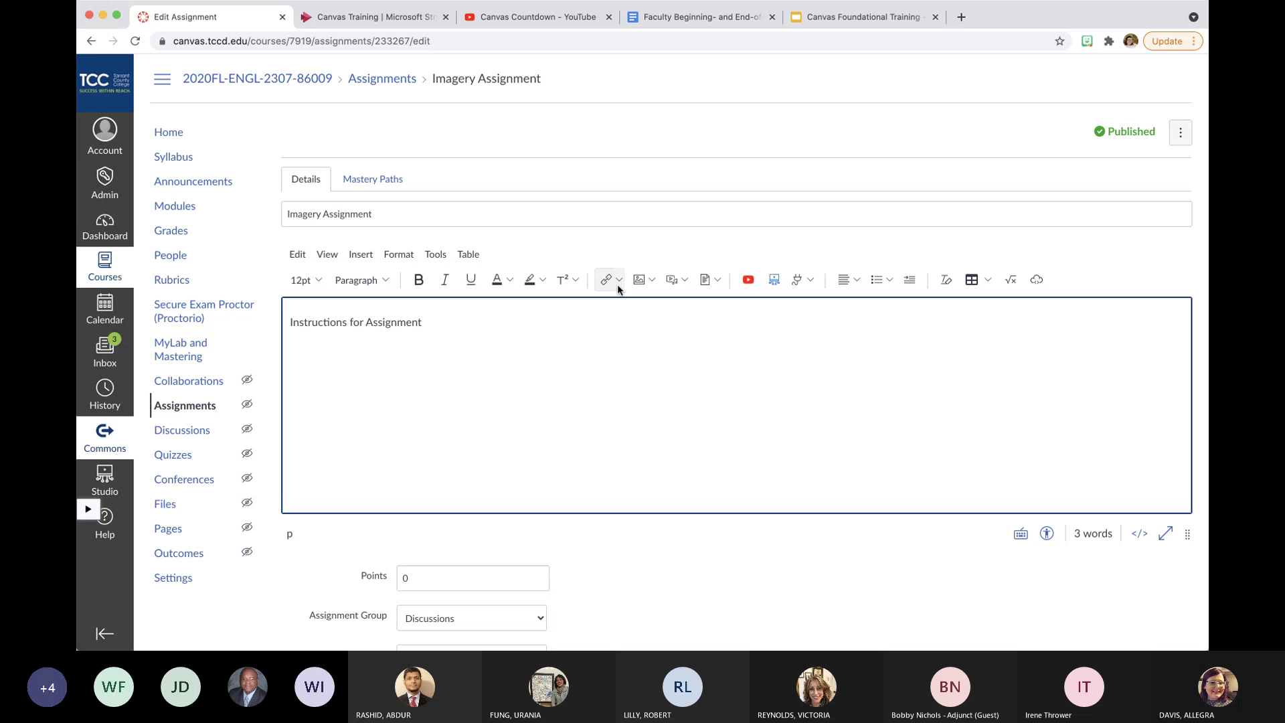
pyautogui.scroll(-3, 617, 318)
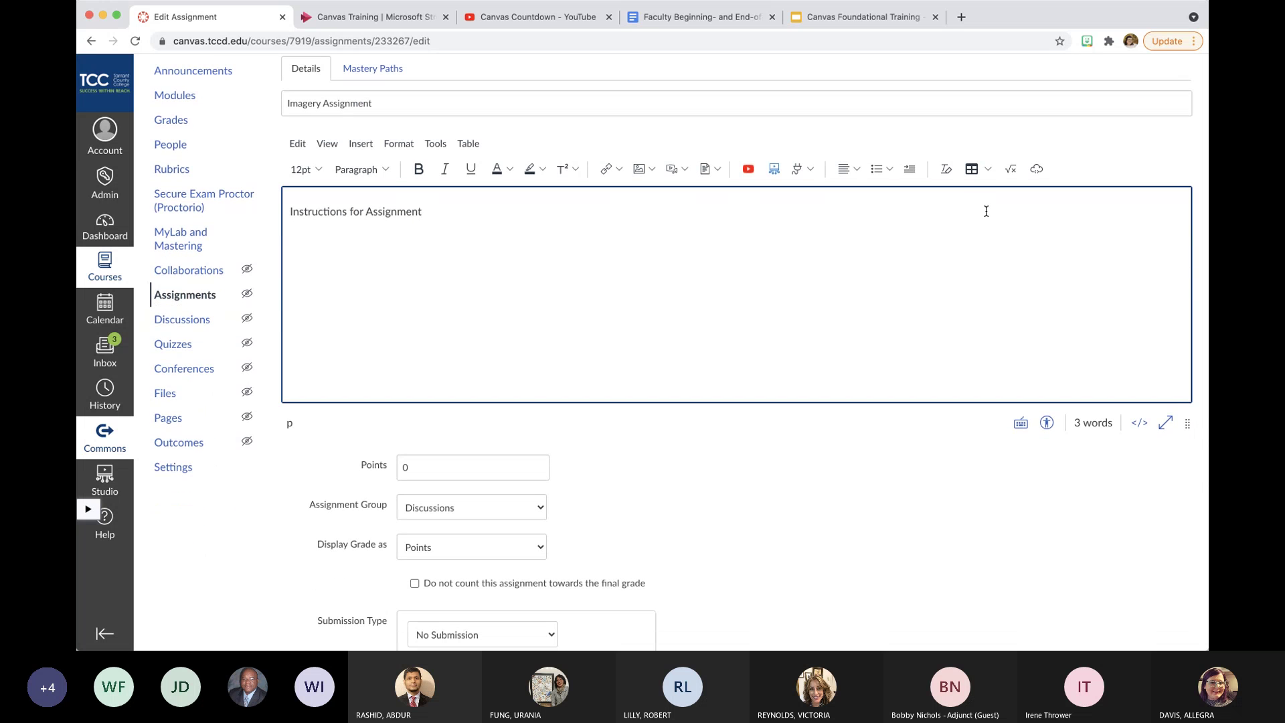
pyautogui.scroll(-5, 764, 499)
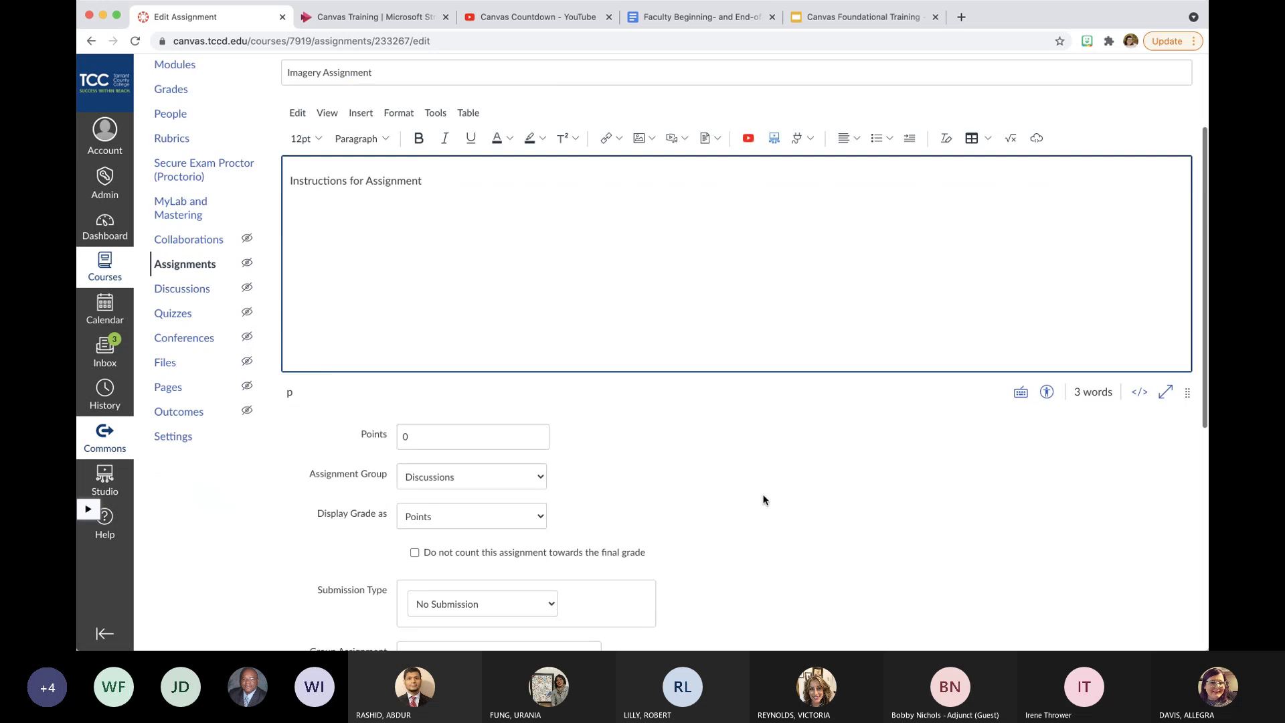
pyautogui.scroll(-2, 764, 499)
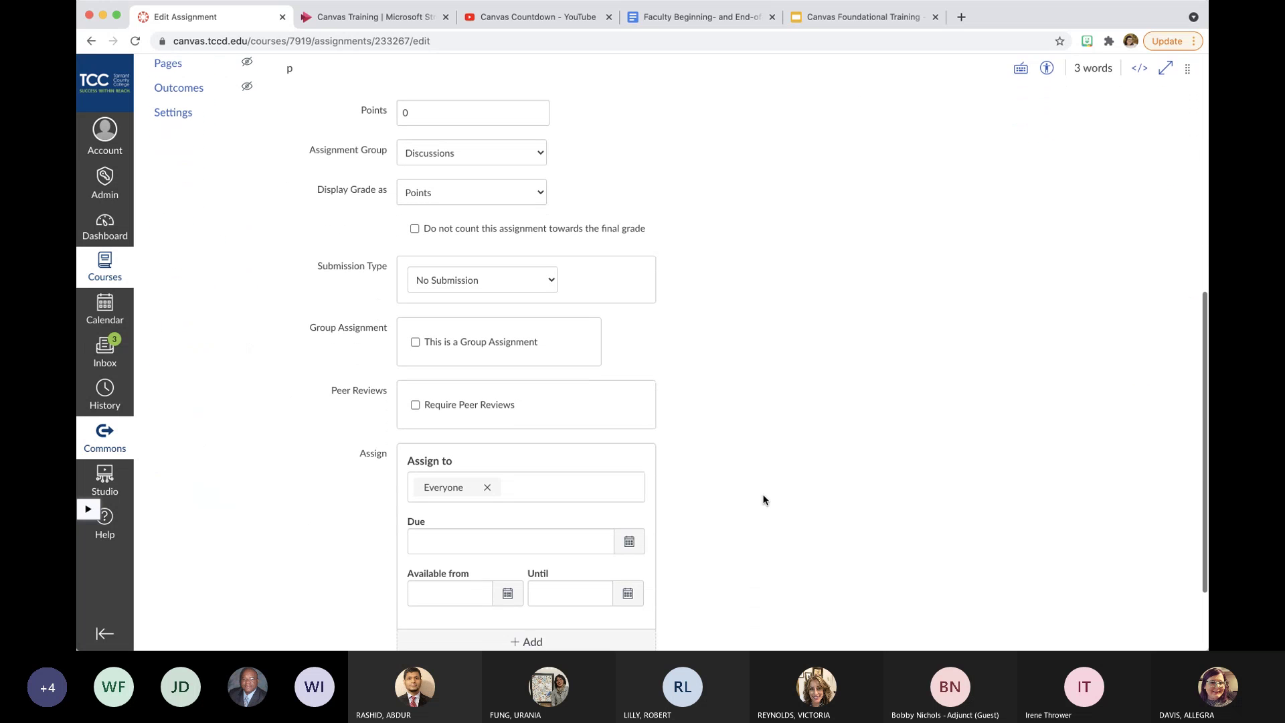
# Set the Imagery Assignment's Points value to 100
pyautogui.click(403, 104)
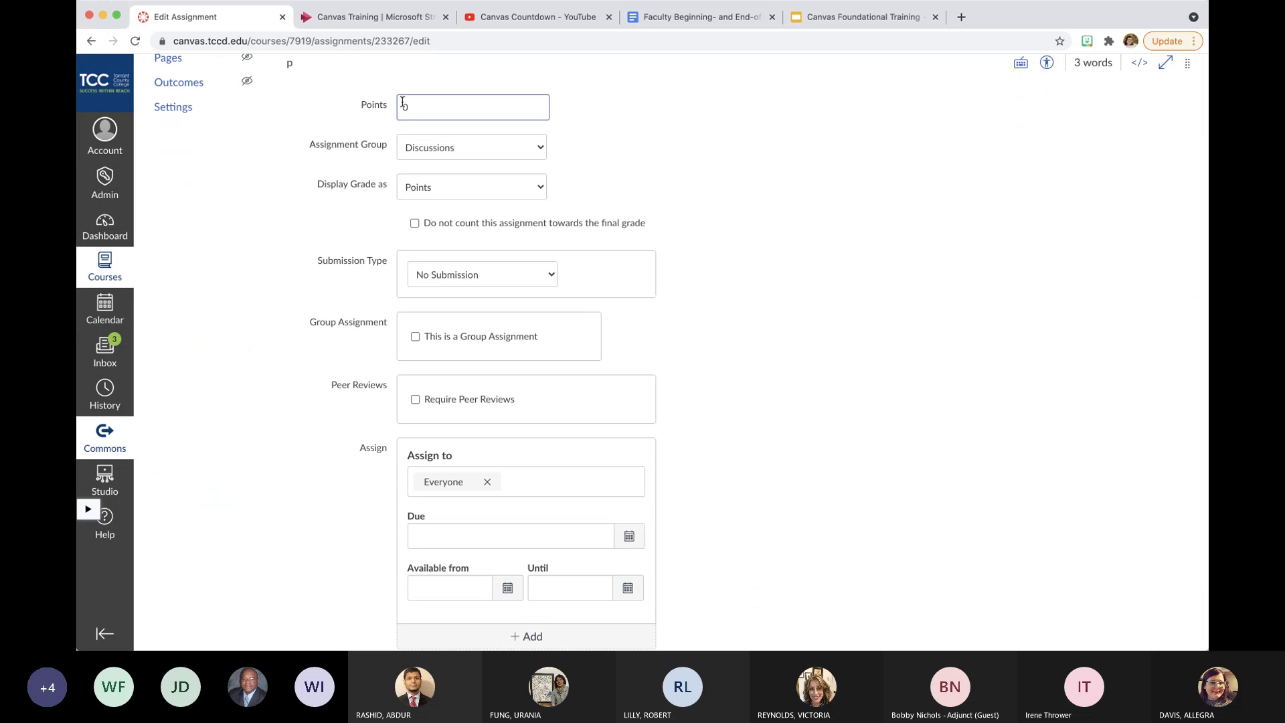
pyautogui.write('100')
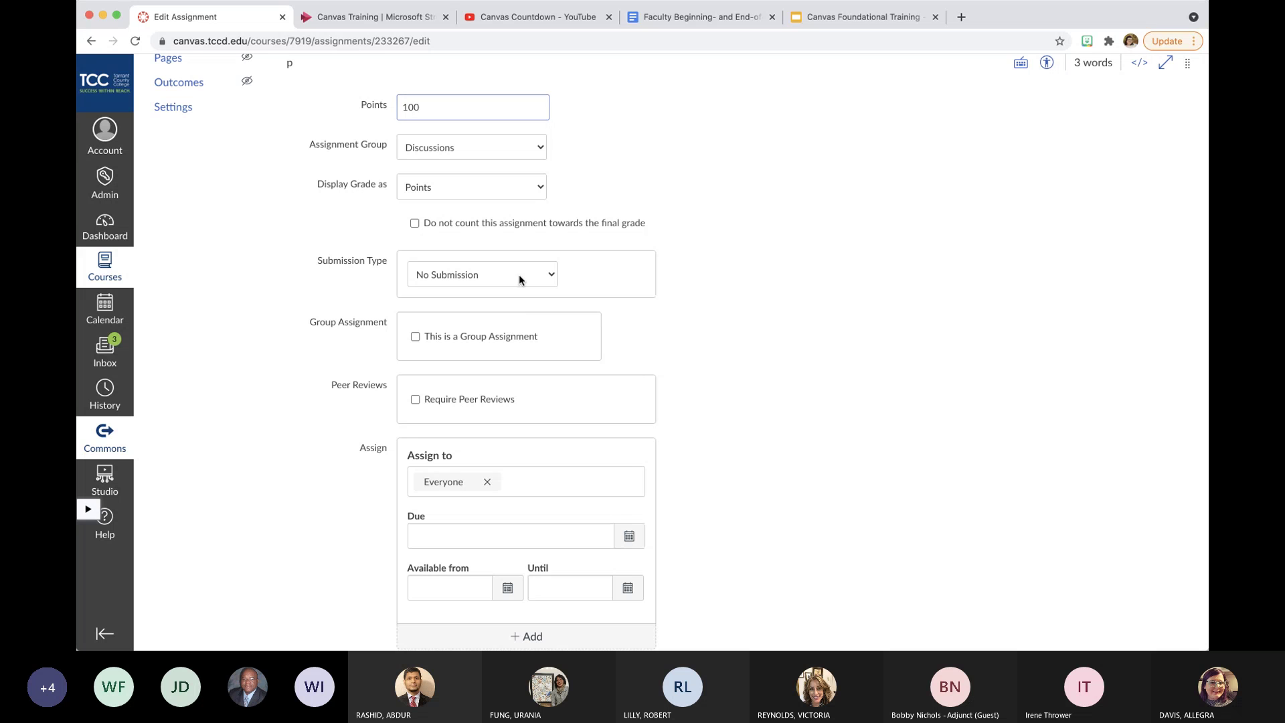
pyautogui.click(519, 275)
# Change the Submission Type from No Submission to Online
pyautogui.click(552, 273)
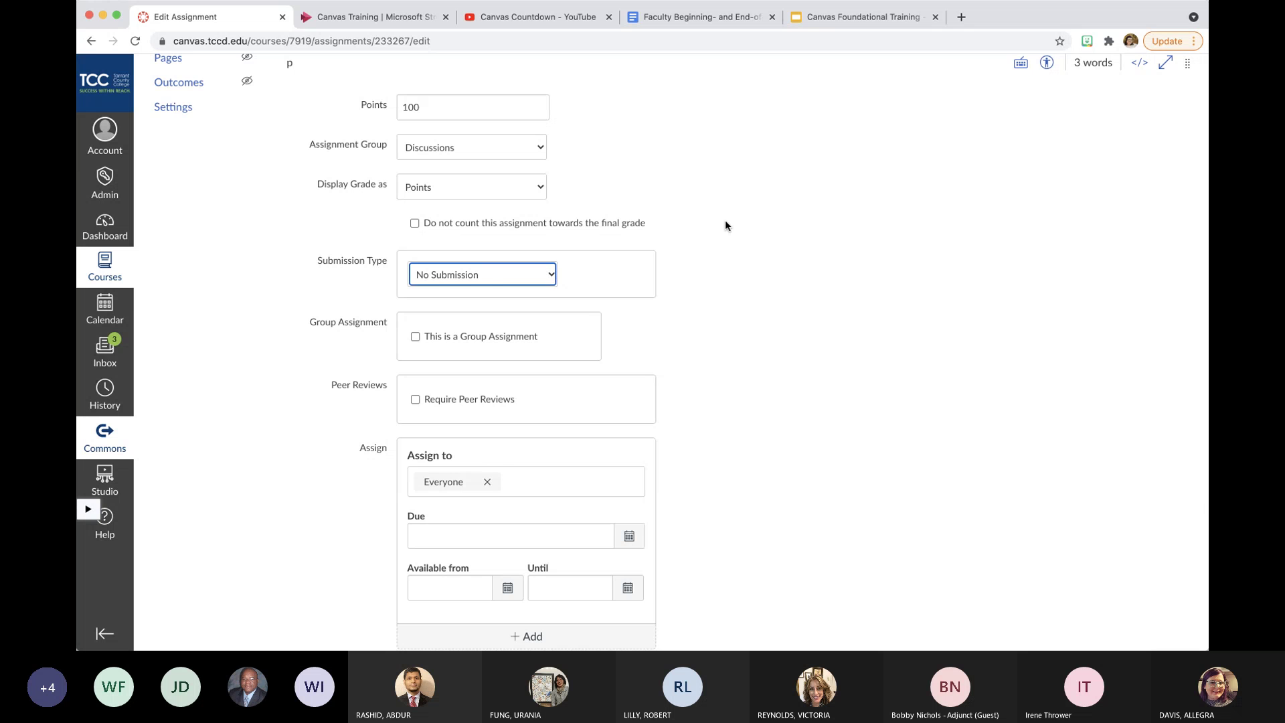
pyautogui.scroll(3, 725, 221)
pyautogui.scroll(-2, 725, 221)
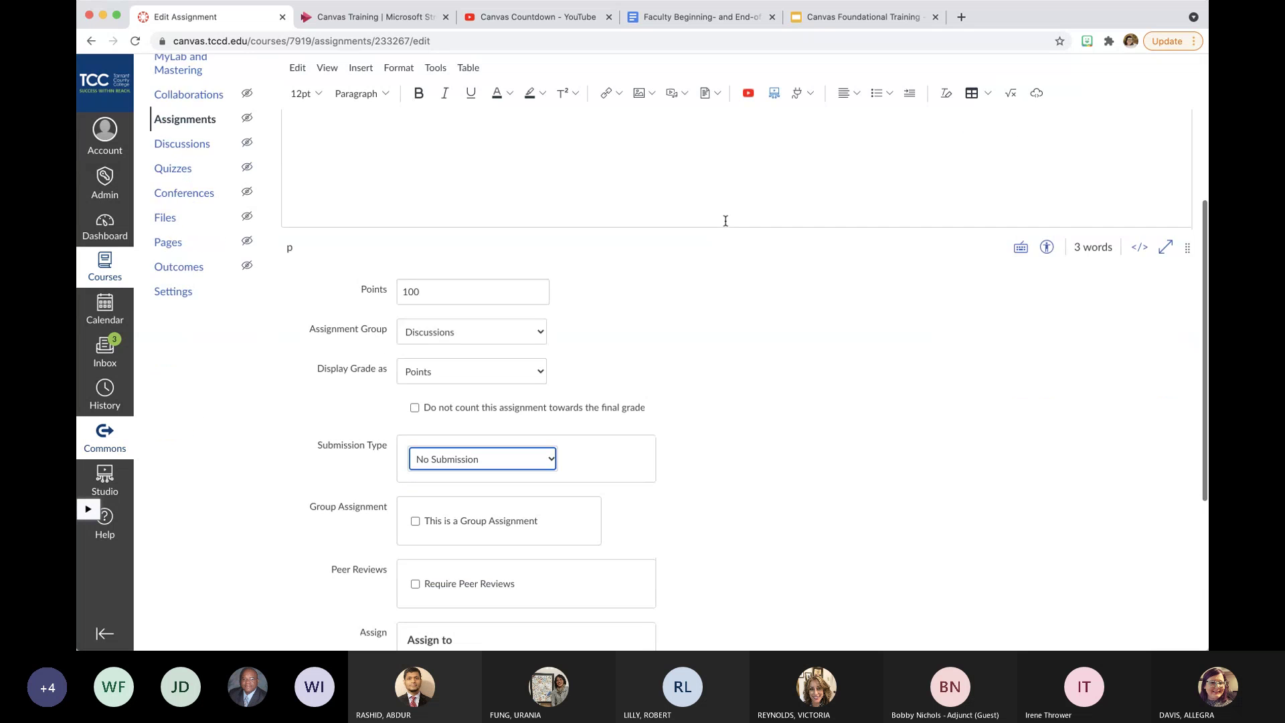
pyautogui.scroll(-2, 725, 225)
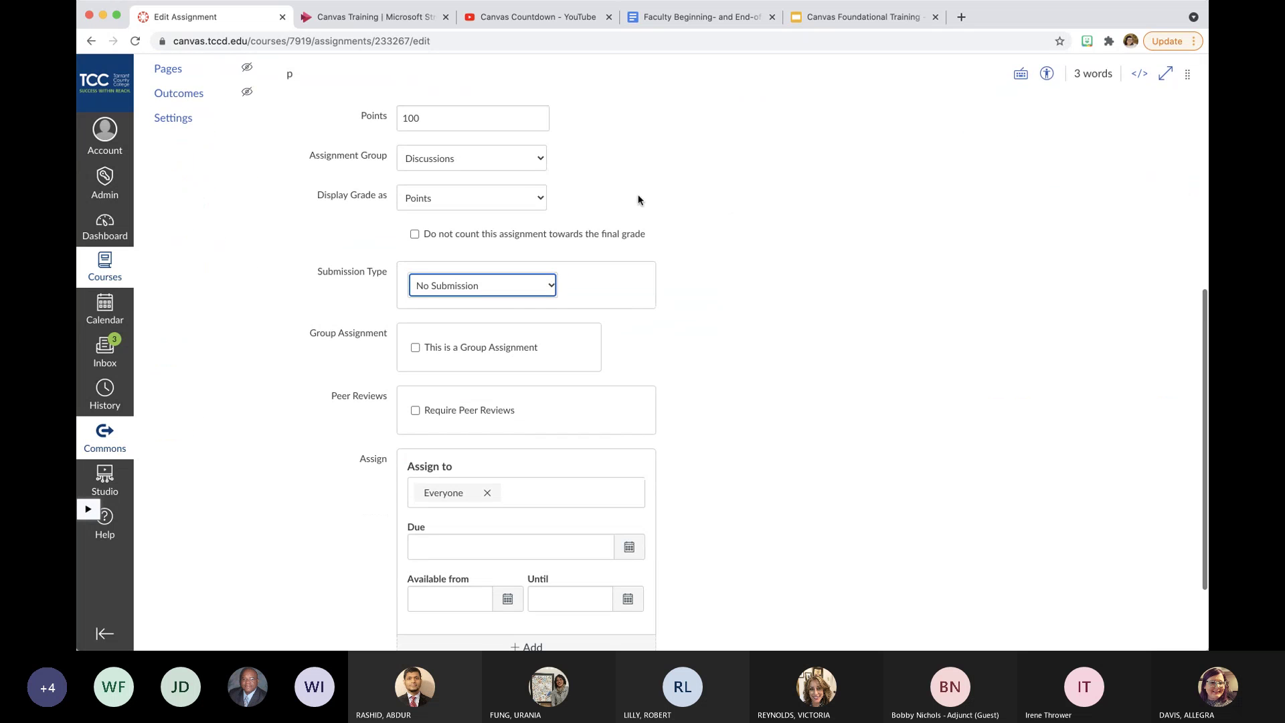
pyautogui.click(553, 295)
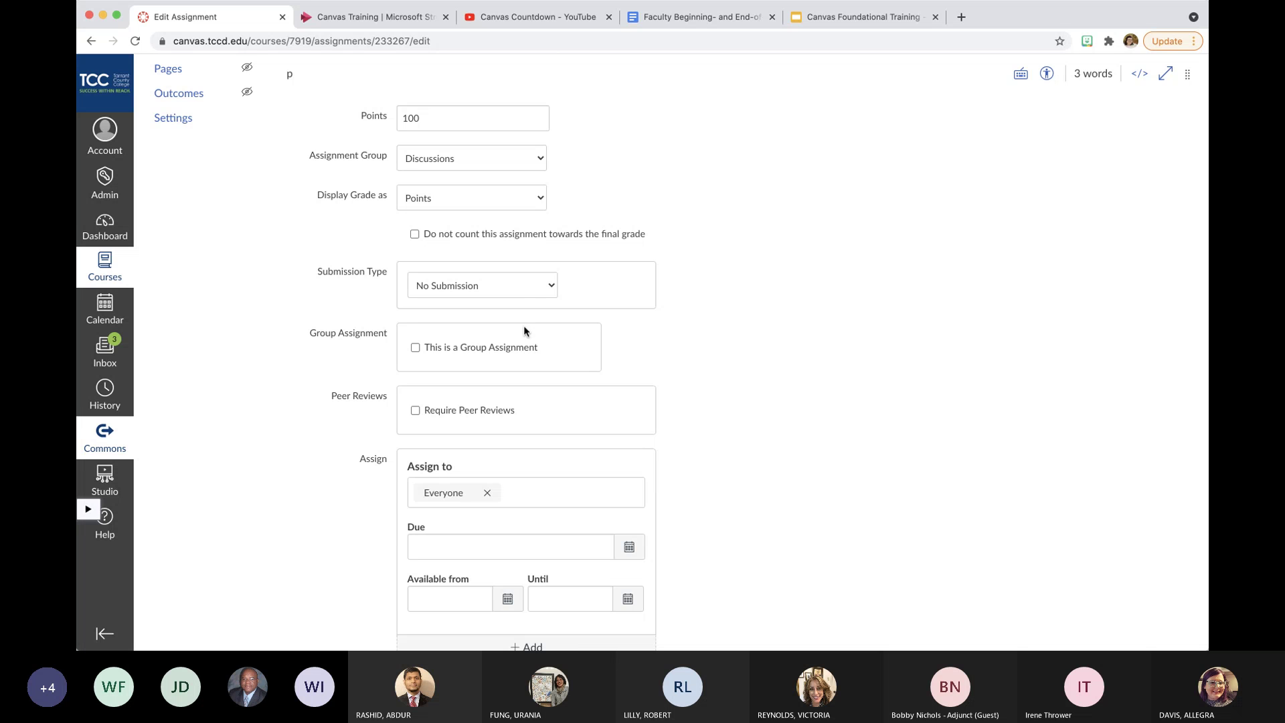
pyautogui.click(523, 301)
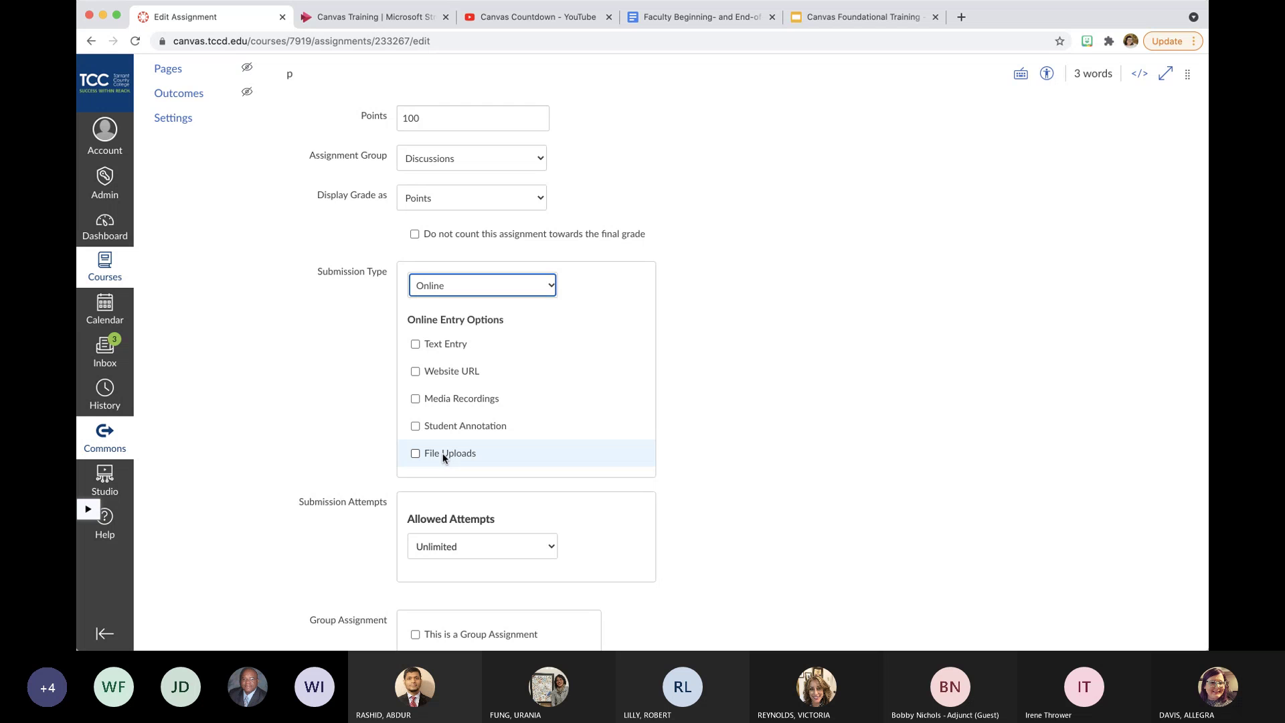
# Enable Text Entry, Media Recordings and File Uploads as online entry options
pyautogui.click(444, 344)
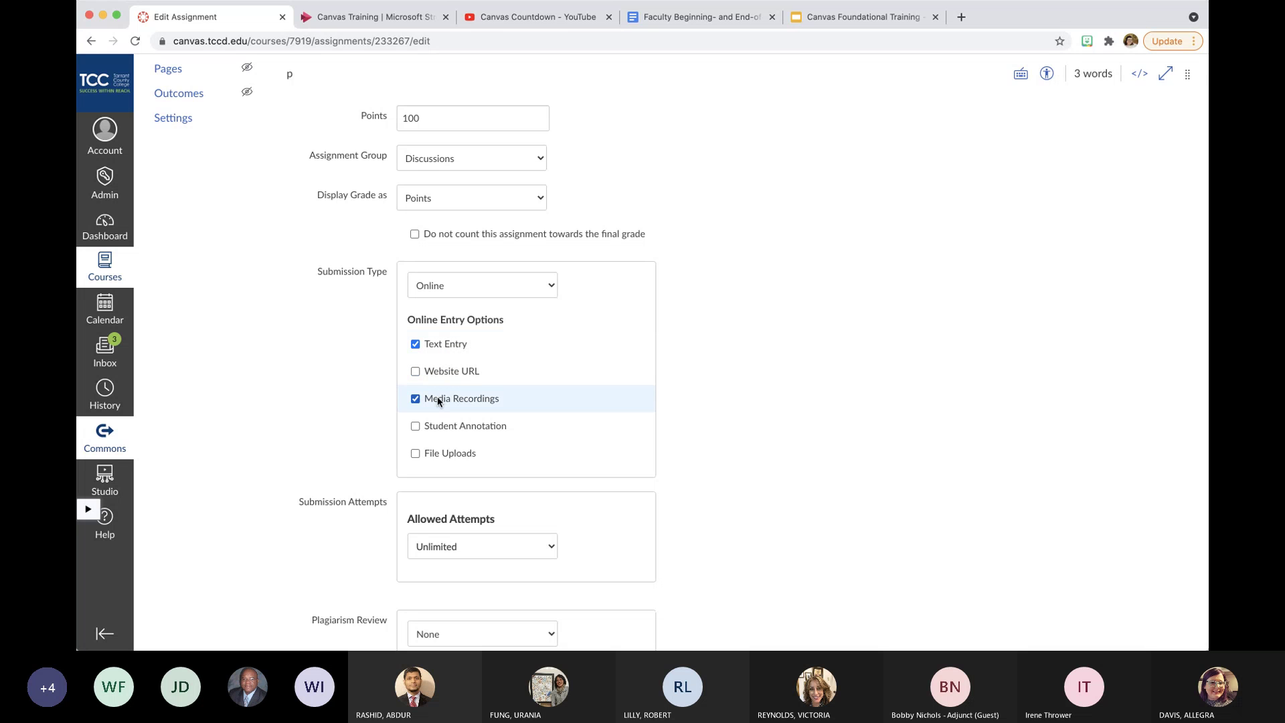
pyautogui.click(441, 455)
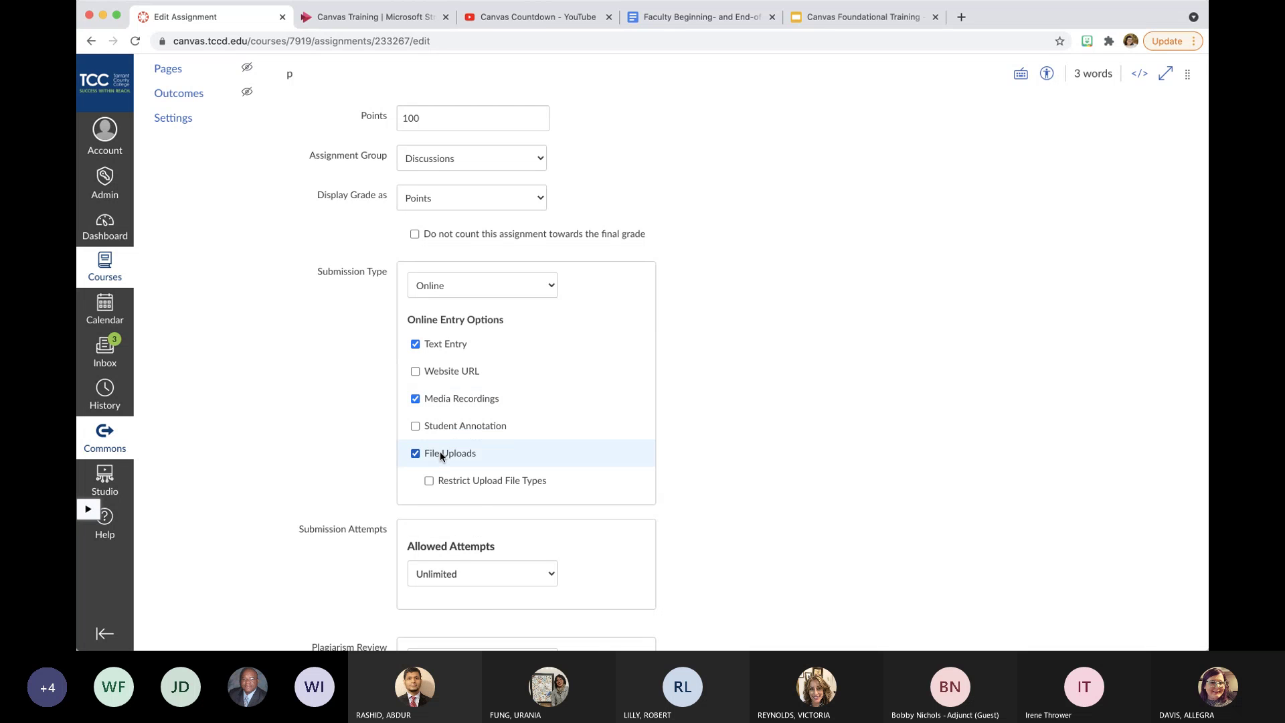
pyautogui.scroll(-5, 440, 453)
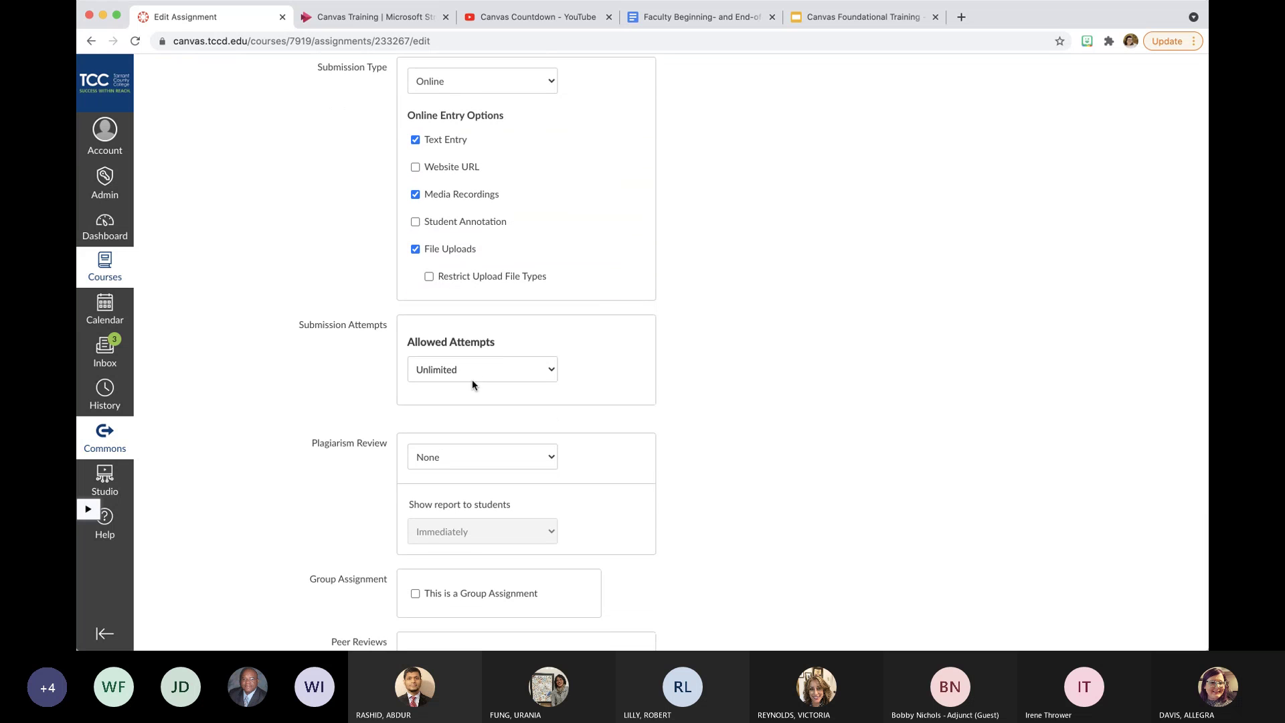
# Set Allowed Attempts to Limited with 2 attempts
pyautogui.click(472, 381)
pyautogui.click(472, 356)
pyautogui.click(532, 421)
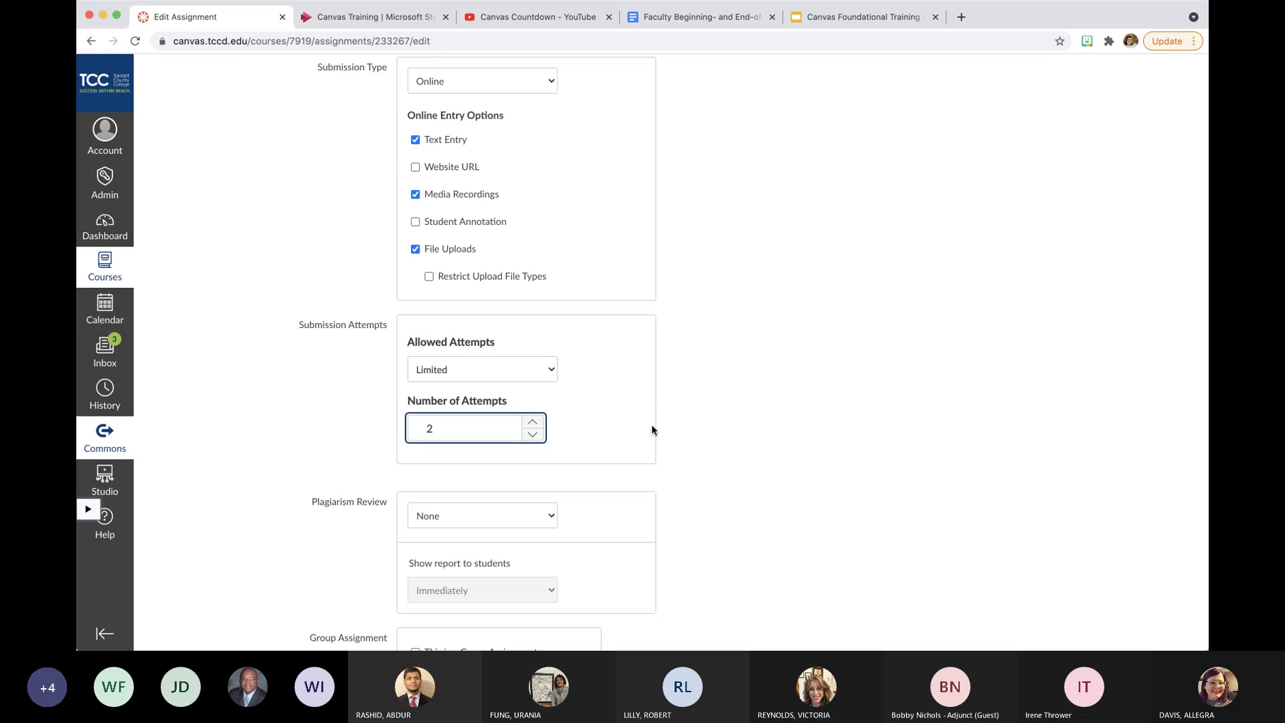
pyautogui.scroll(-3, 653, 429)
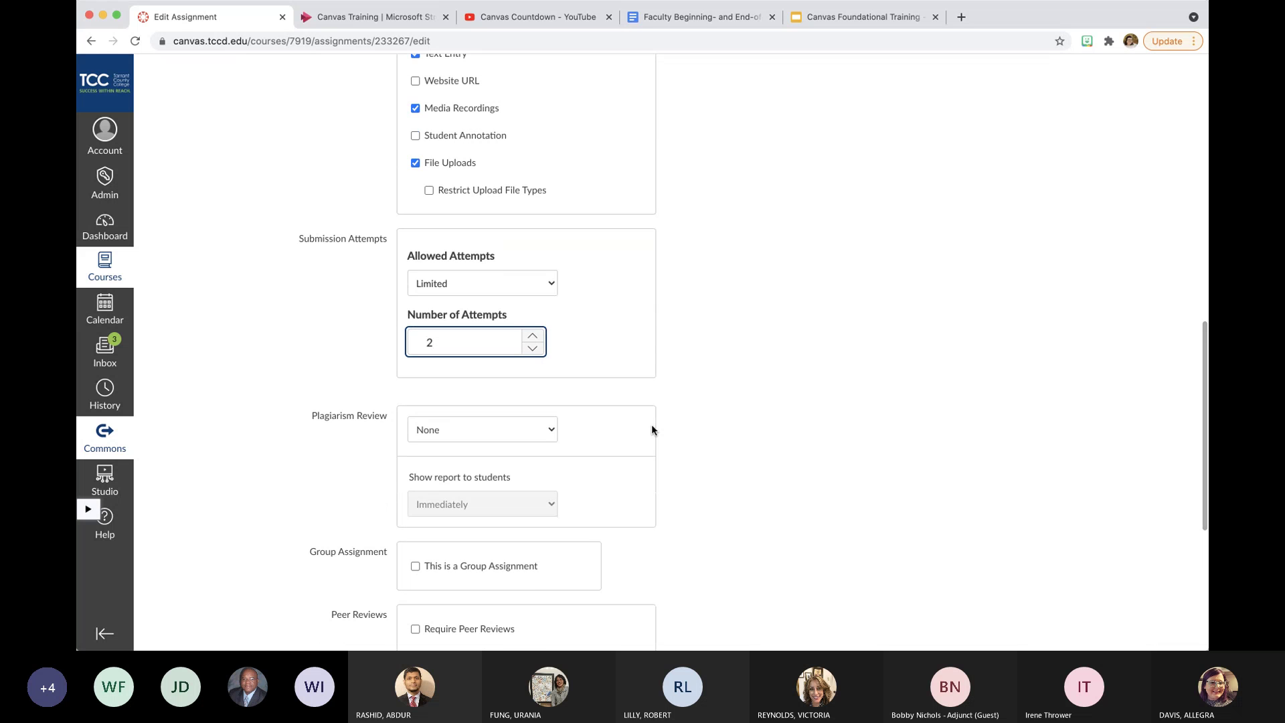
pyautogui.scroll(-2, 652, 423)
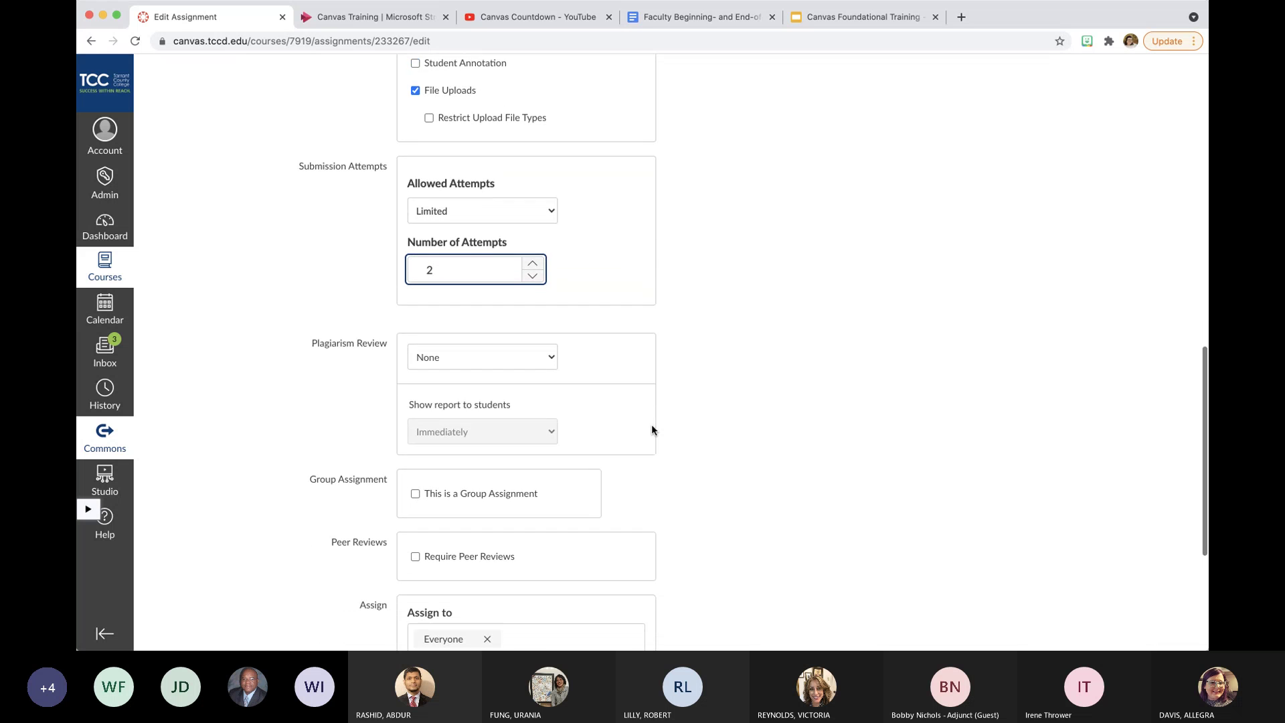
# Choose Turnitin-CPF for Plagiarism Review, keeping reports shown to students immediately
pyautogui.click(545, 348)
pyautogui.click(545, 351)
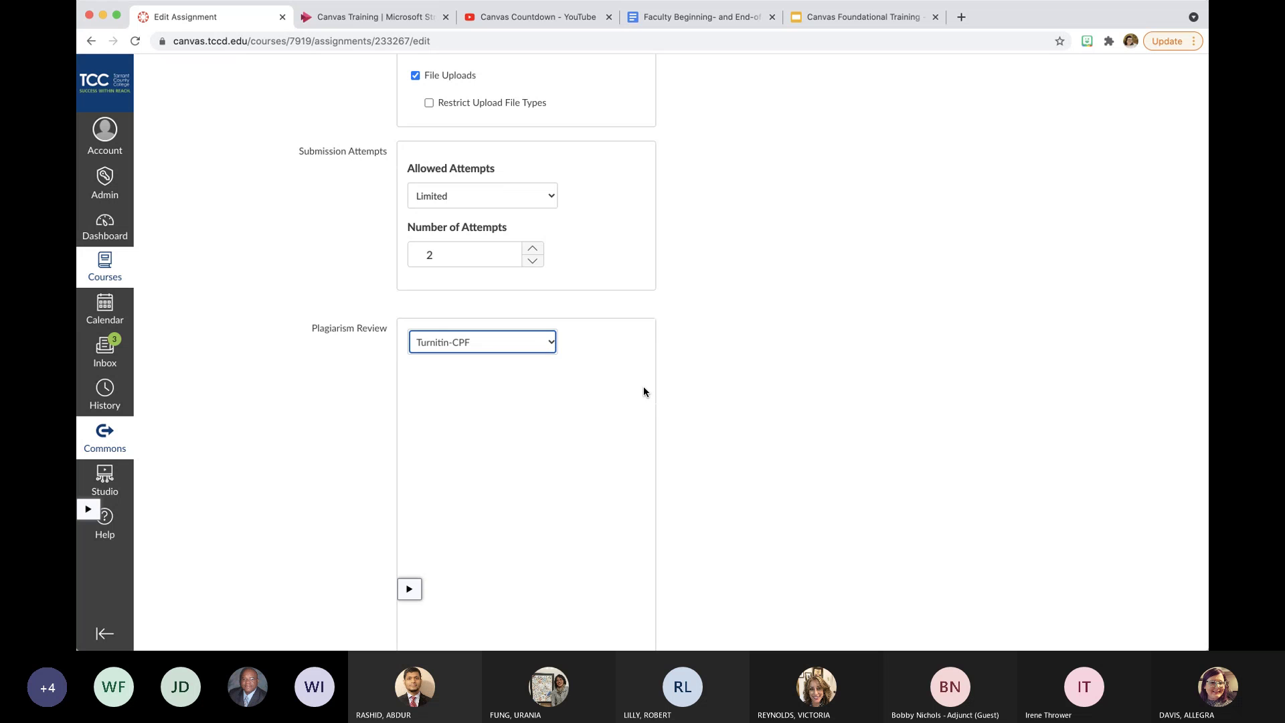
pyautogui.scroll(-6, 697, 419)
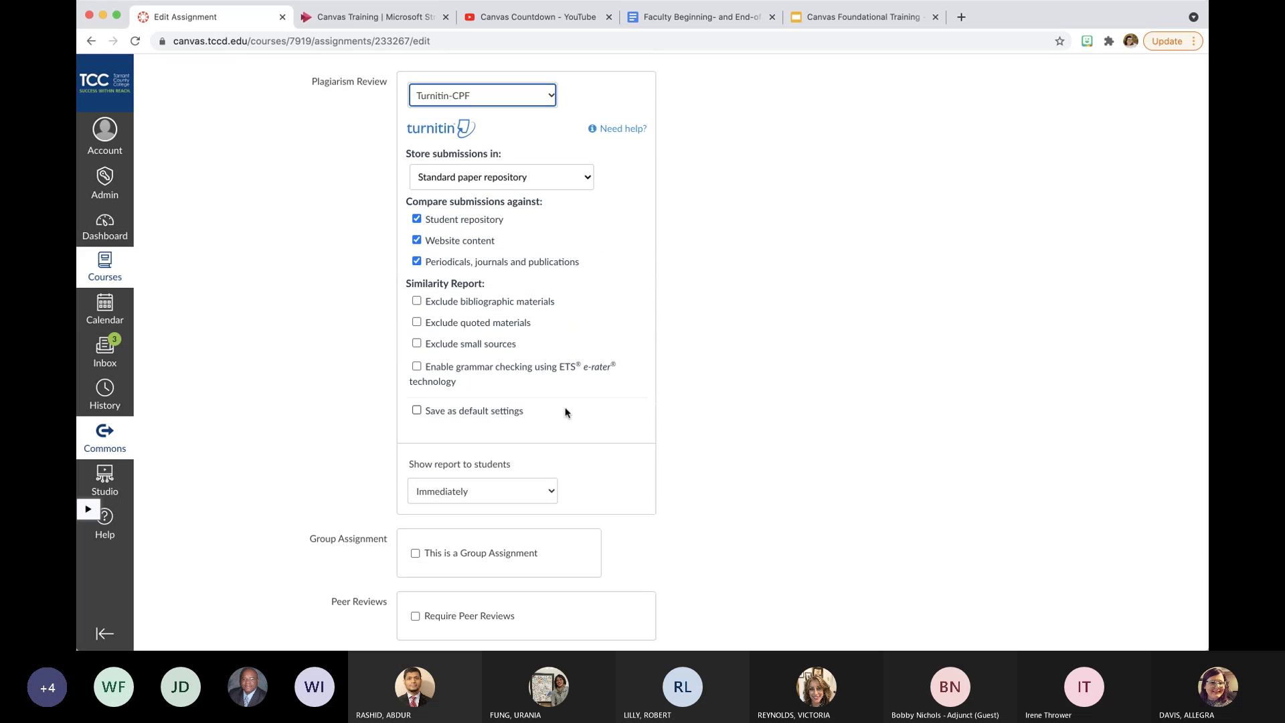
pyautogui.scroll(-3, 563, 412)
pyautogui.scroll(2, 564, 412)
pyautogui.scroll(-1, 562, 390)
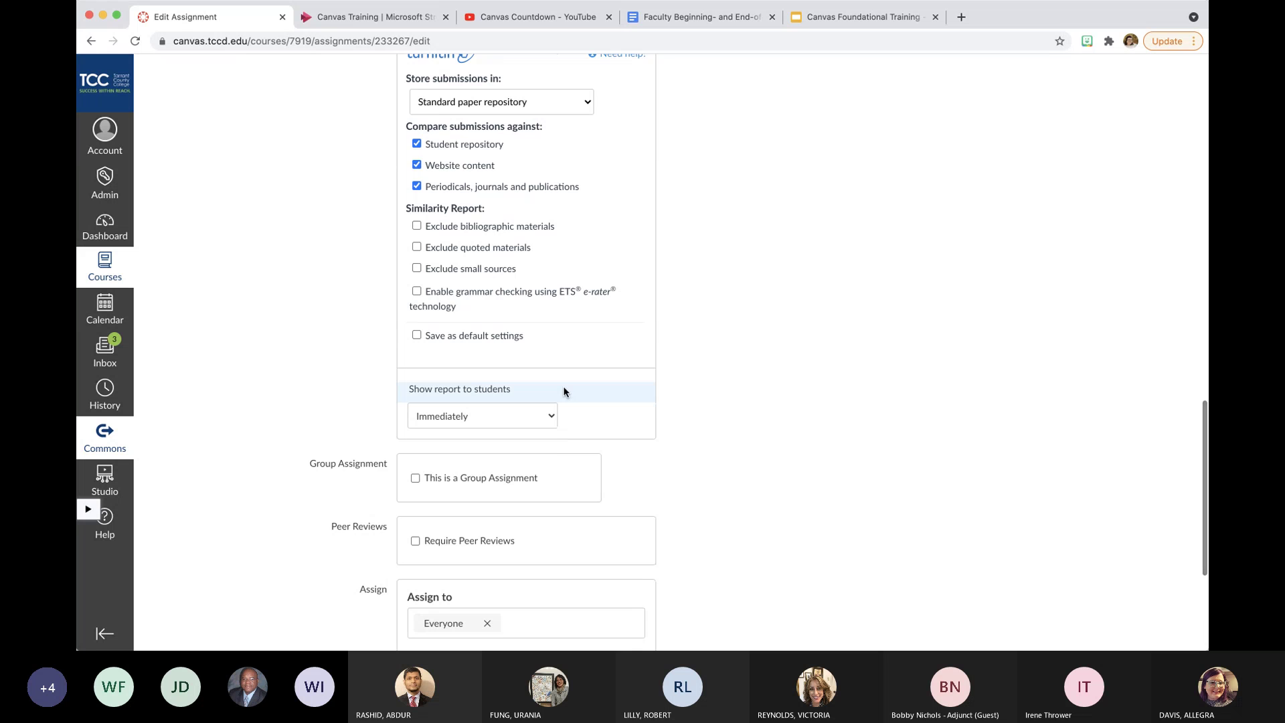
pyautogui.scroll(-6, 730, 492)
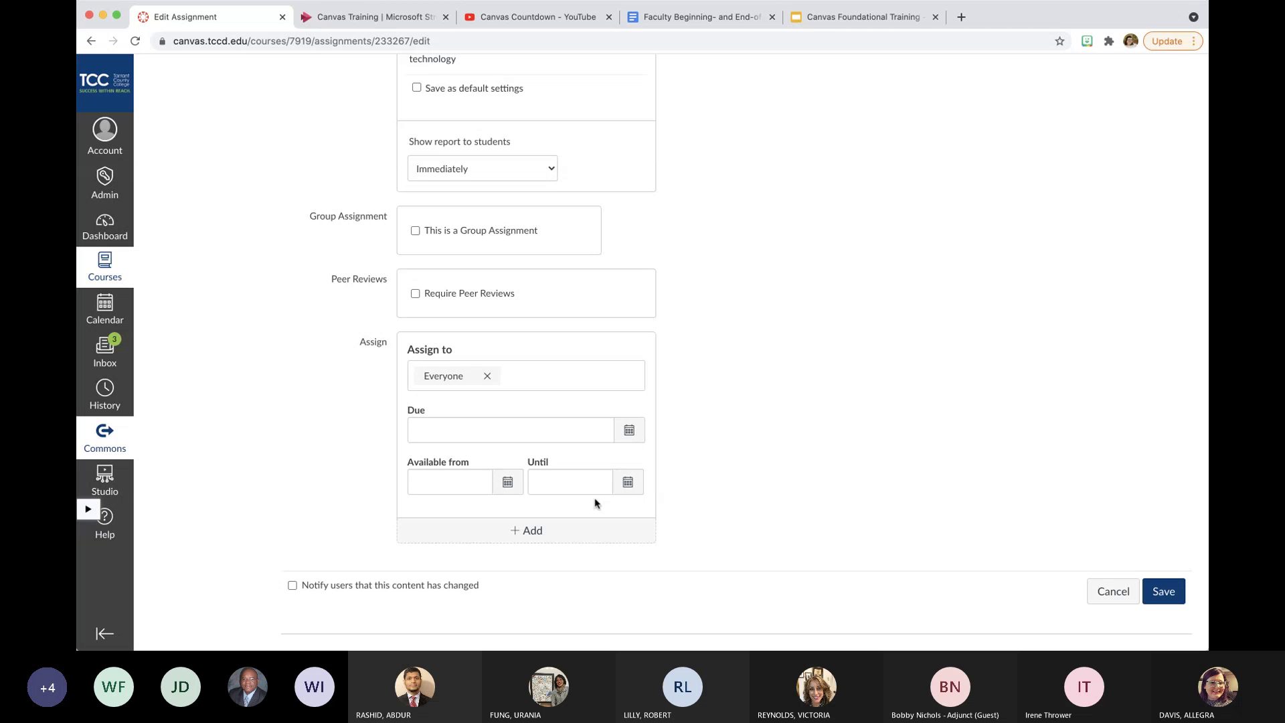
# Set Due to May 28, Available from to May 24 and Until to May 30
pyautogui.click(629, 430)
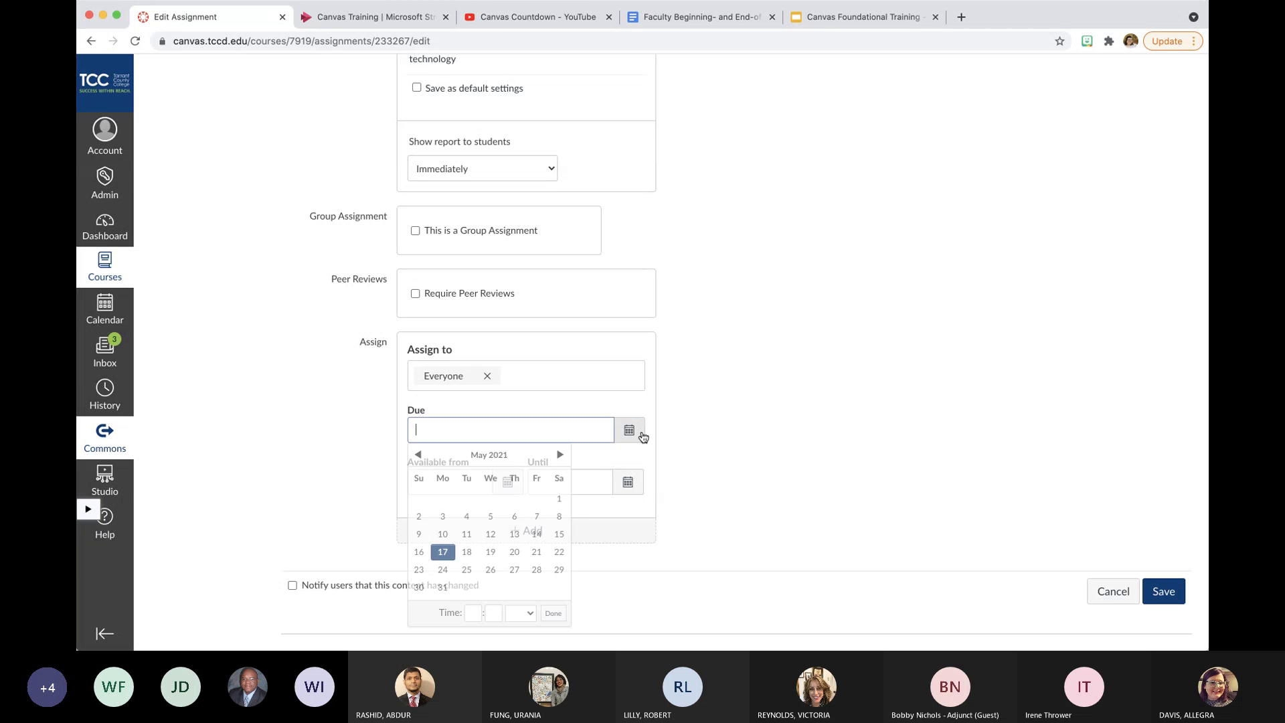
pyautogui.click(537, 569)
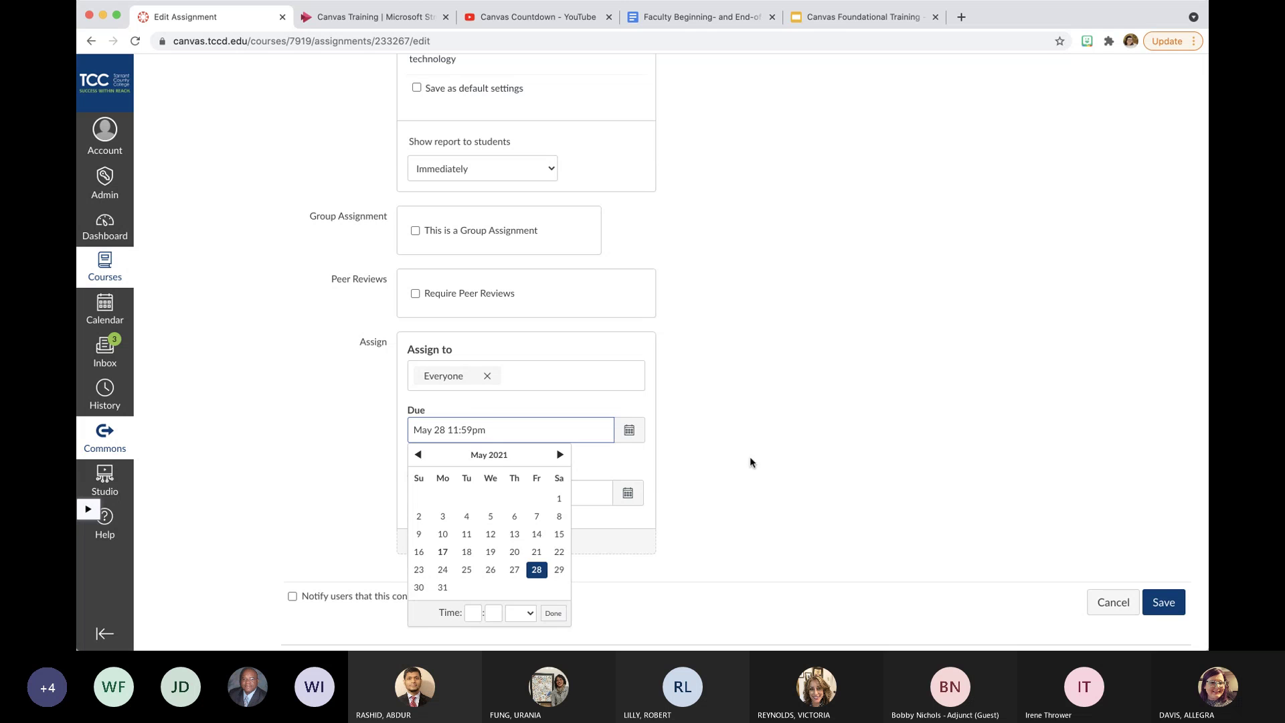
pyautogui.click(686, 470)
pyautogui.click(515, 498)
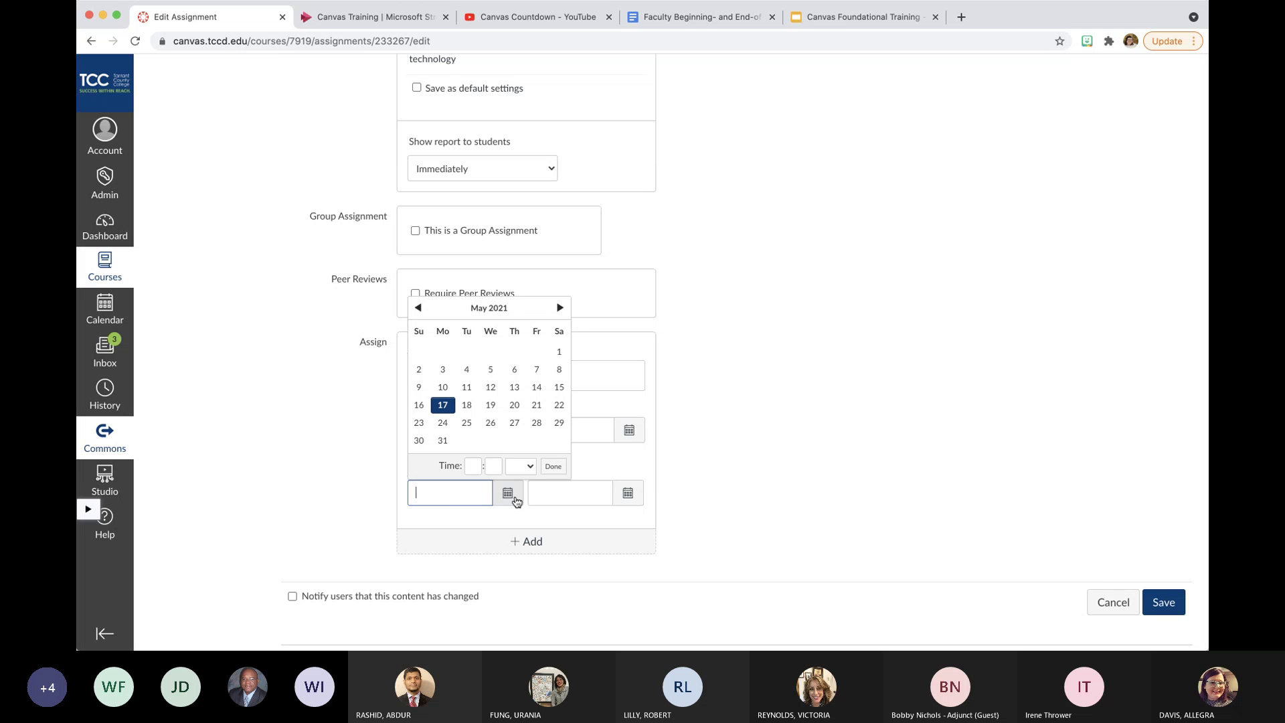
pyautogui.click(443, 424)
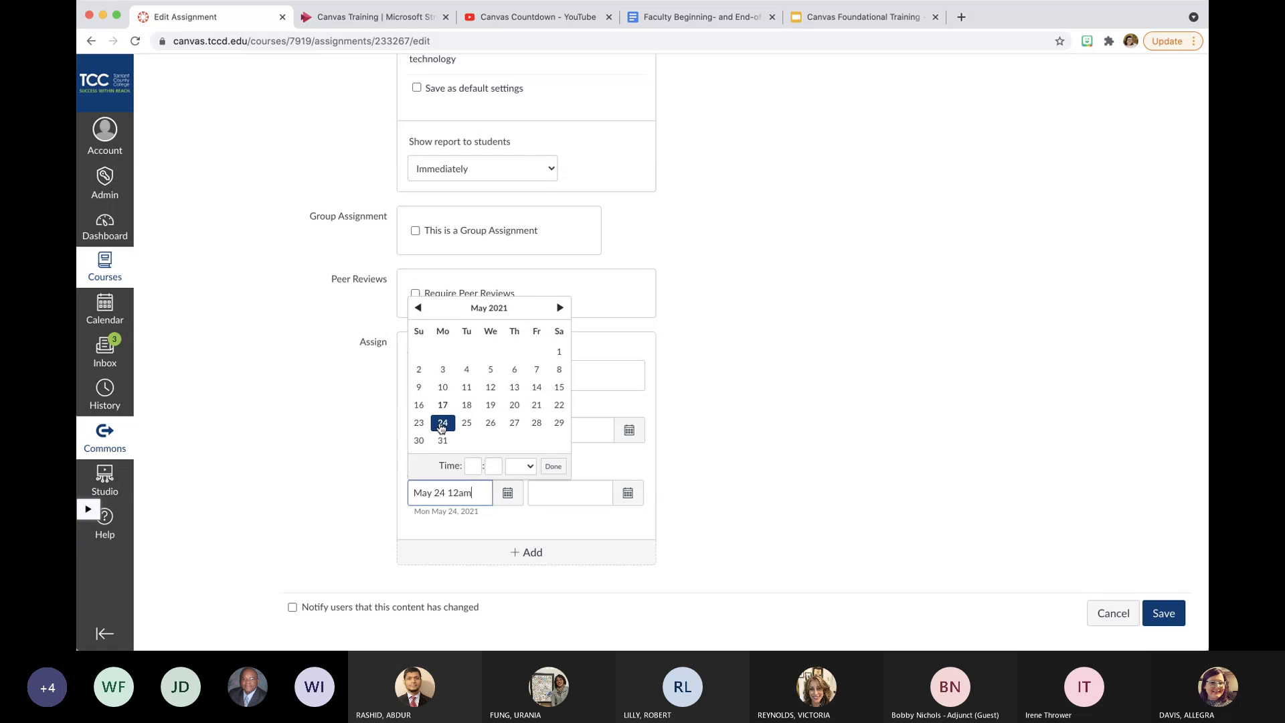
pyautogui.click(632, 496)
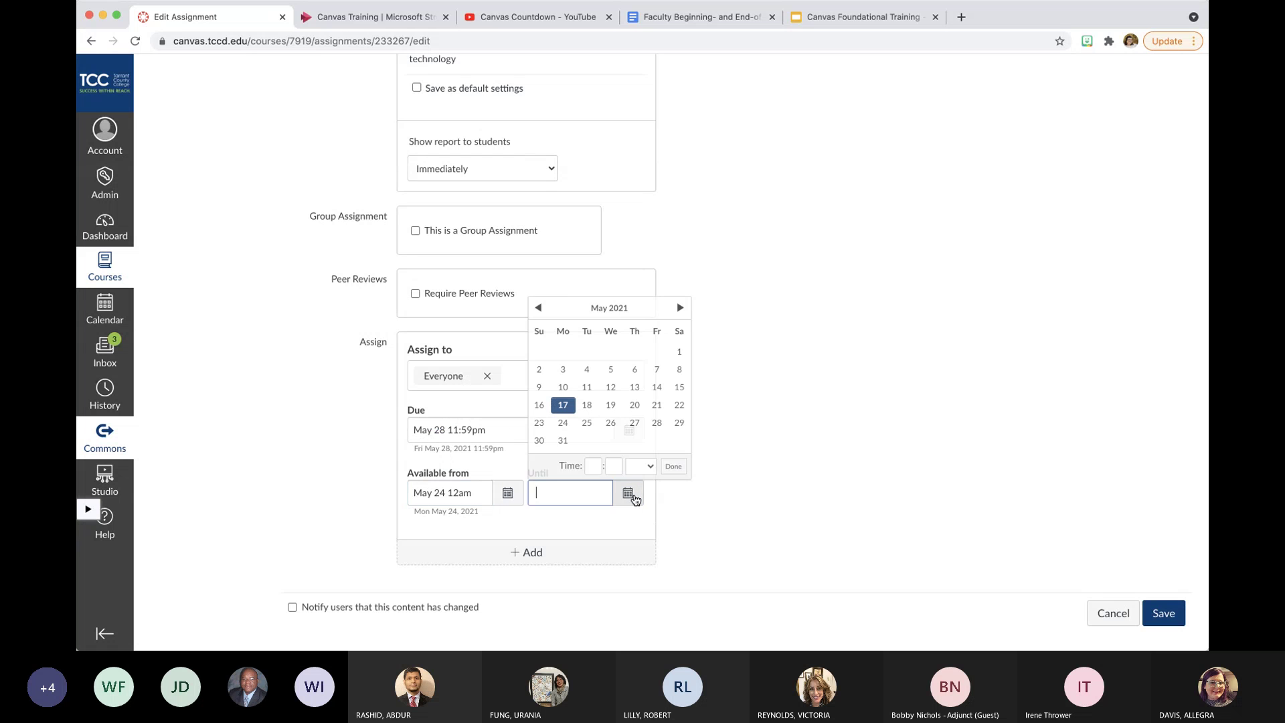
pyautogui.click(540, 443)
pyautogui.click(889, 556)
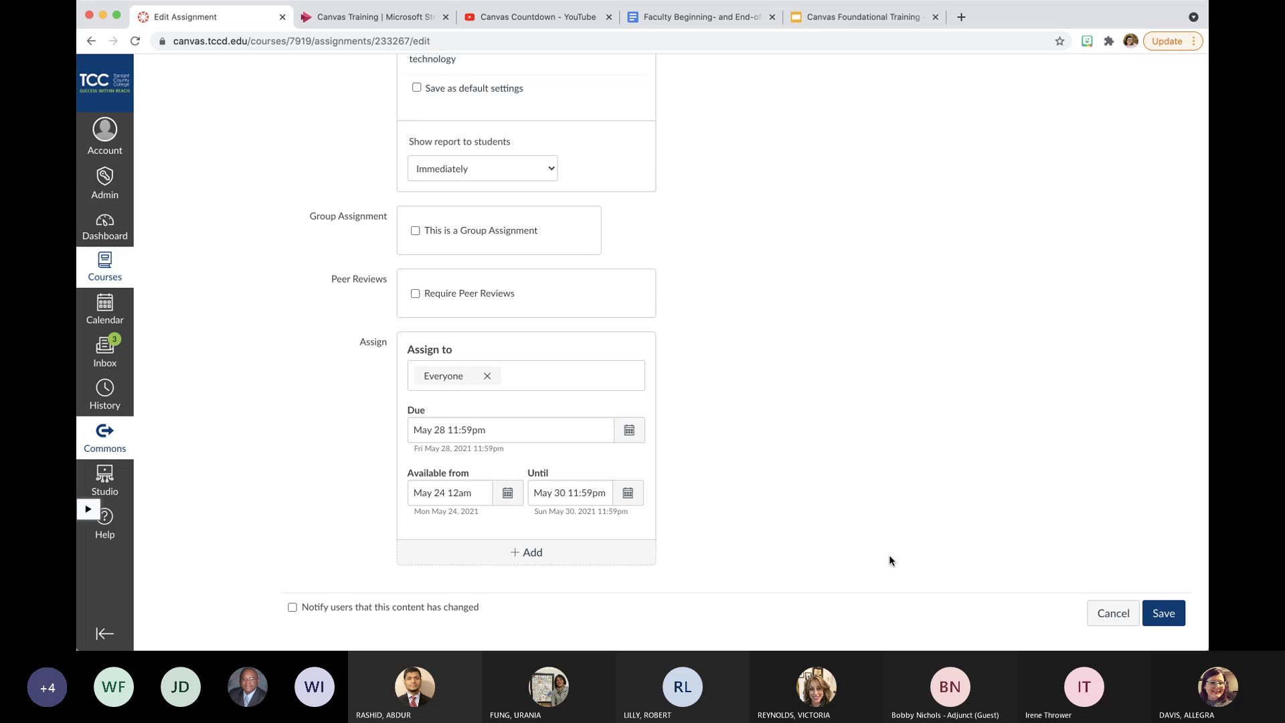
pyautogui.scroll(-1, 889, 555)
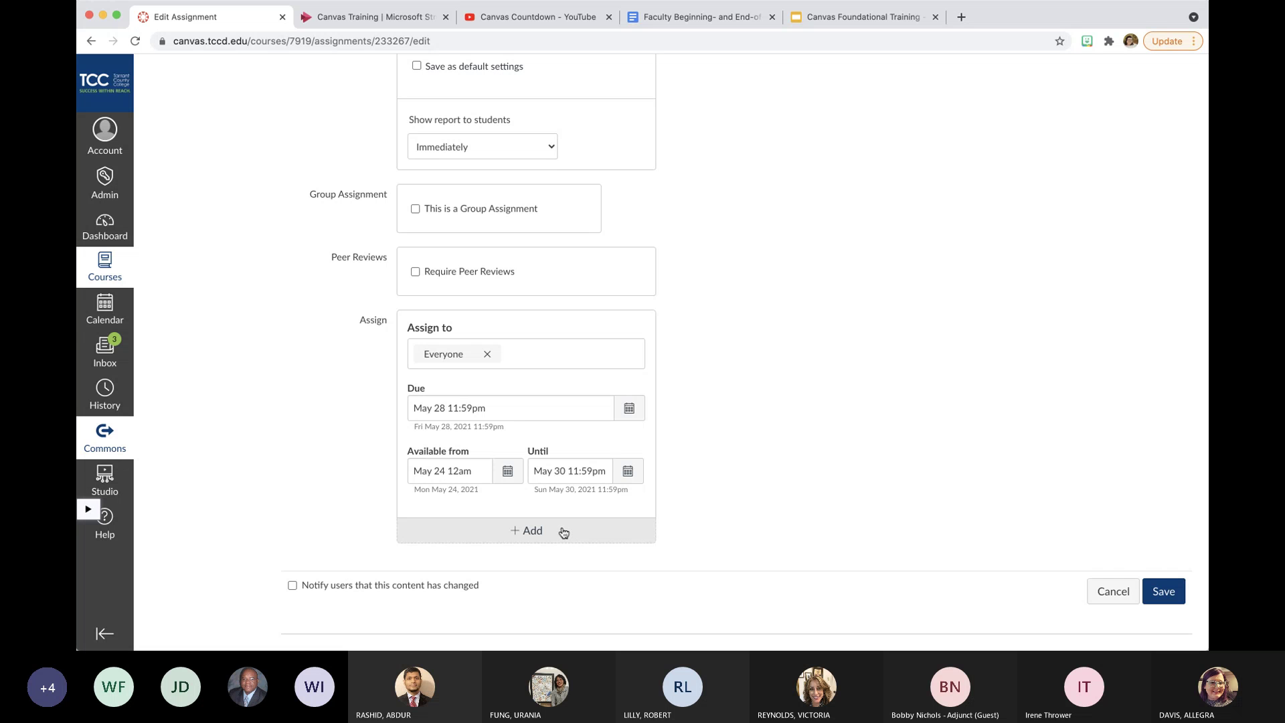
# Remove the extra Assign-to card that was added, then save the Imagery Assignment
pyautogui.click(565, 533)
pyautogui.scroll(-3, 716, 493)
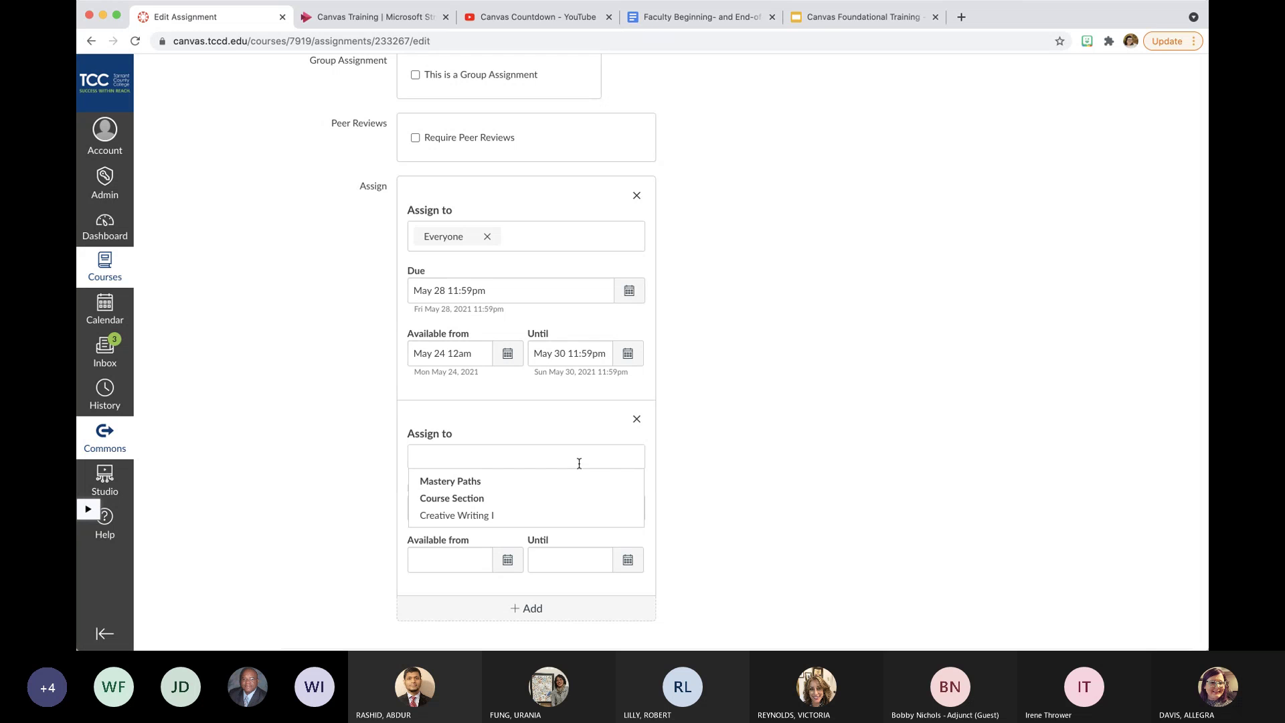
pyautogui.click(743, 498)
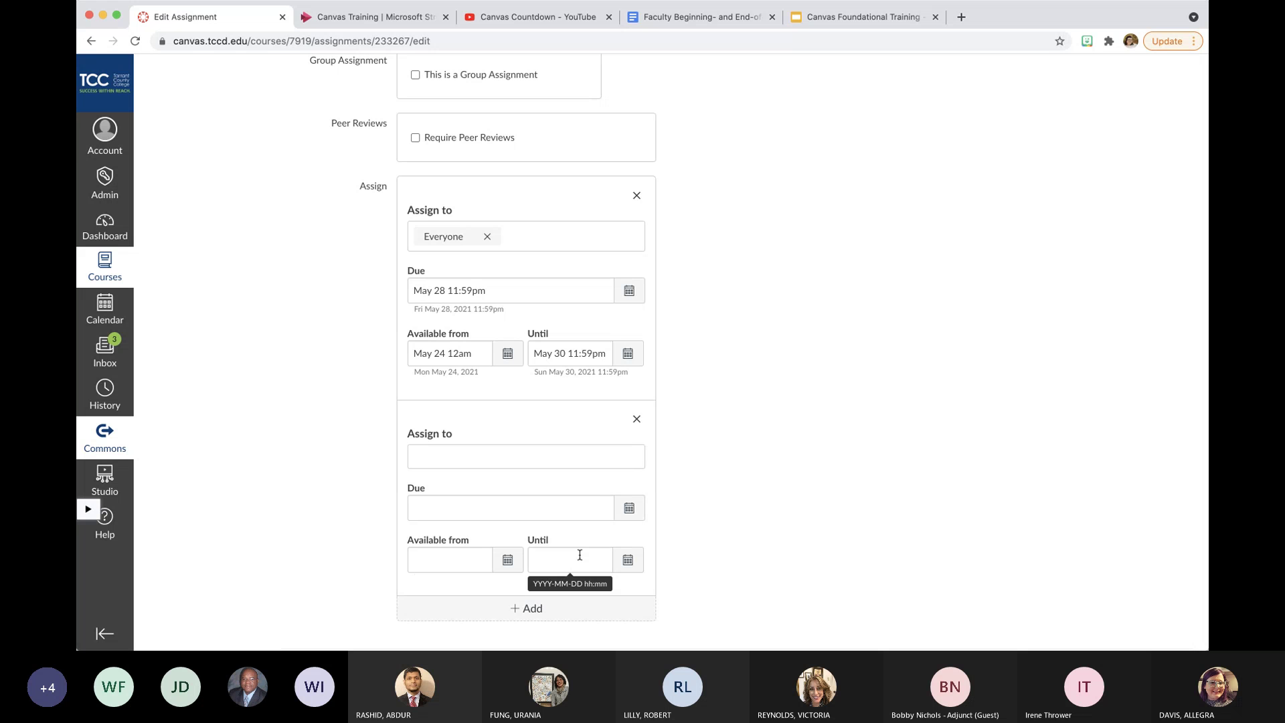
pyautogui.click(637, 420)
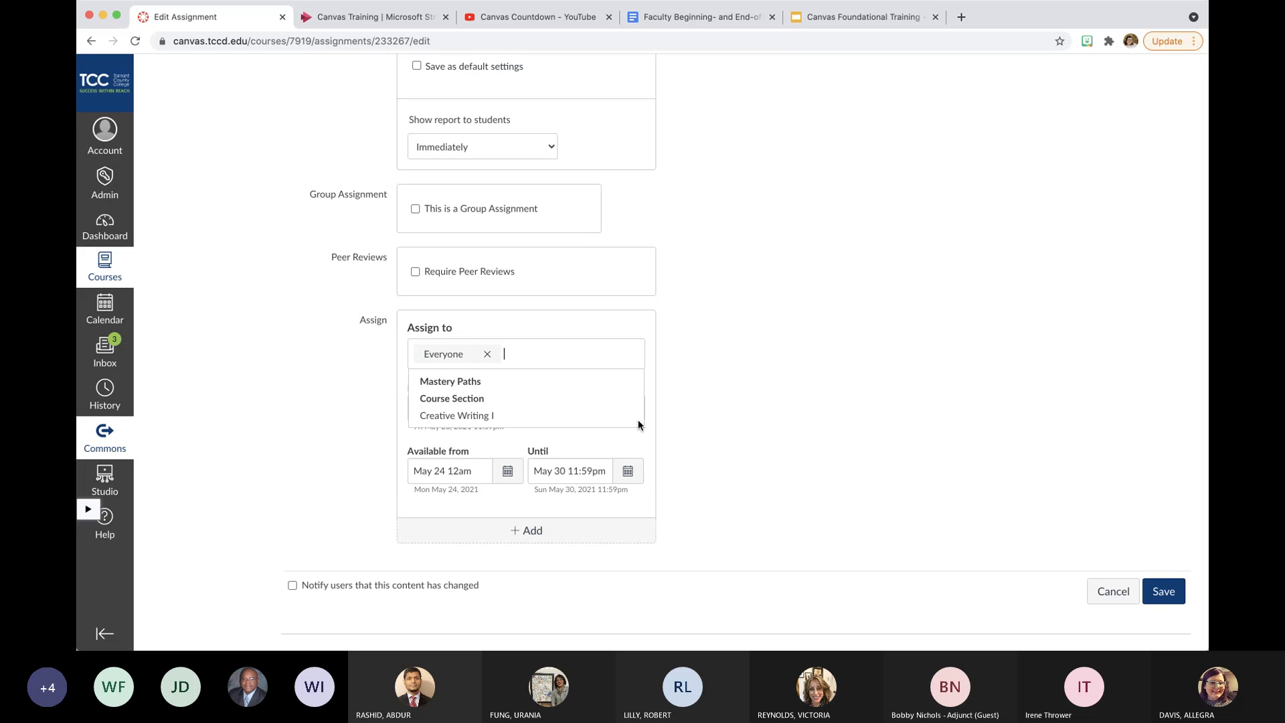
pyautogui.click(818, 491)
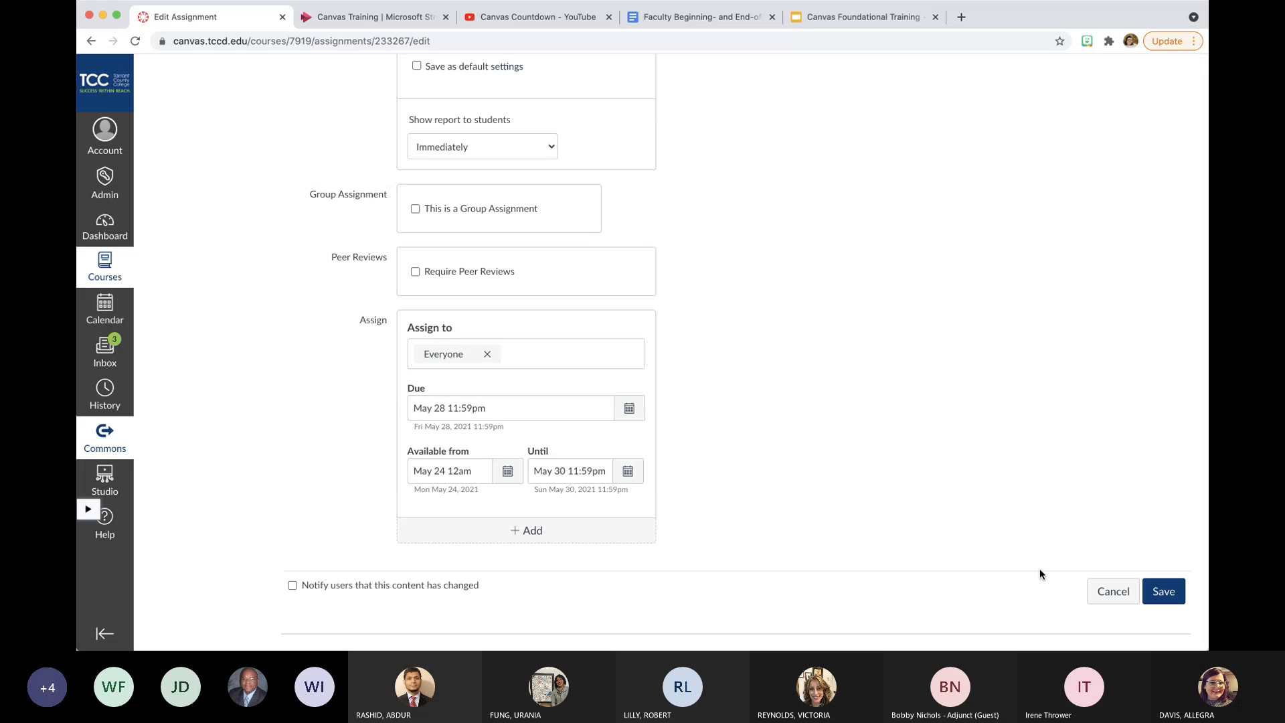
pyautogui.click(1177, 601)
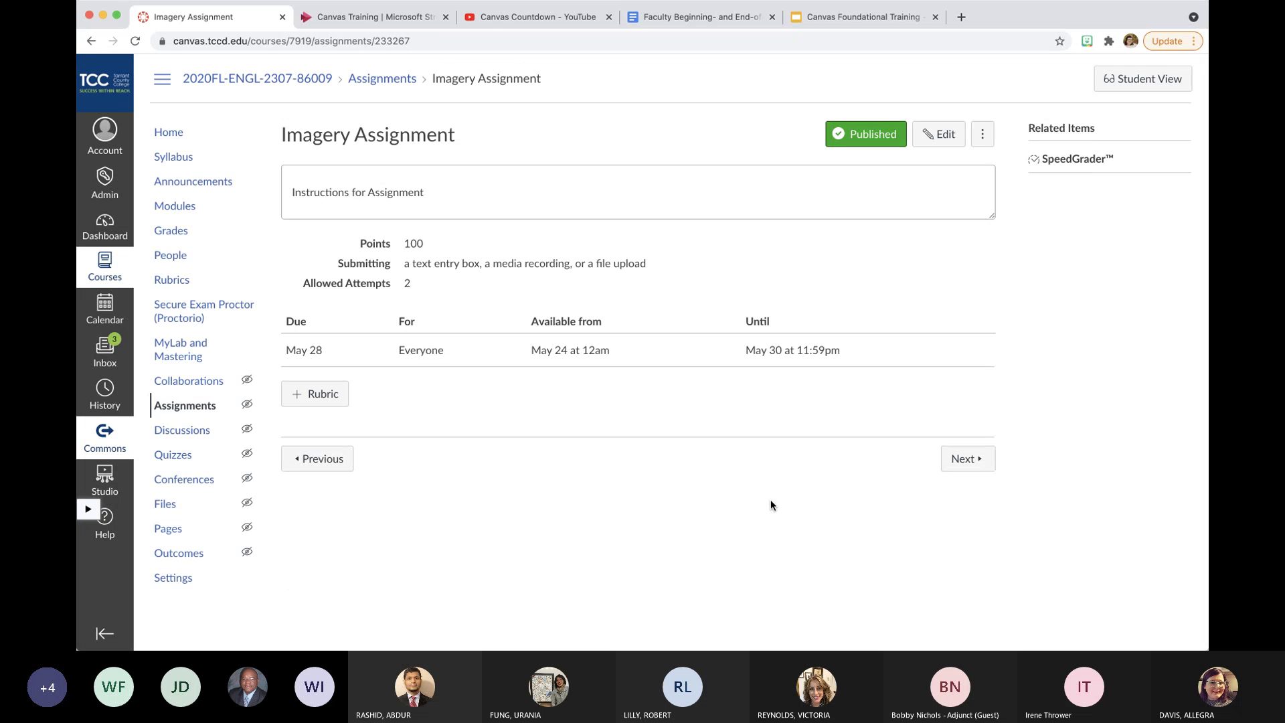
# Attach the existing Essay 1 rubric from course 2020FL-ENGL-2341-86005 to the assignment
pyautogui.click(315, 399)
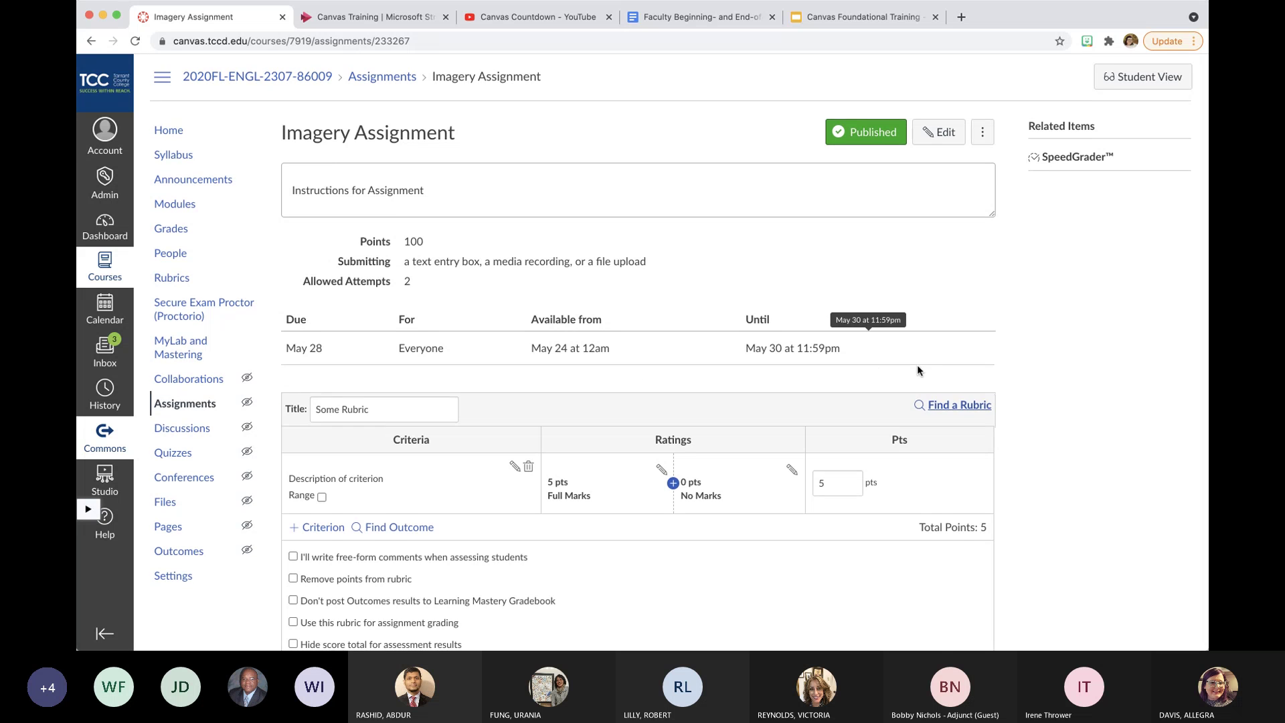
pyautogui.scroll(-3, 917, 364)
pyautogui.click(827, 356)
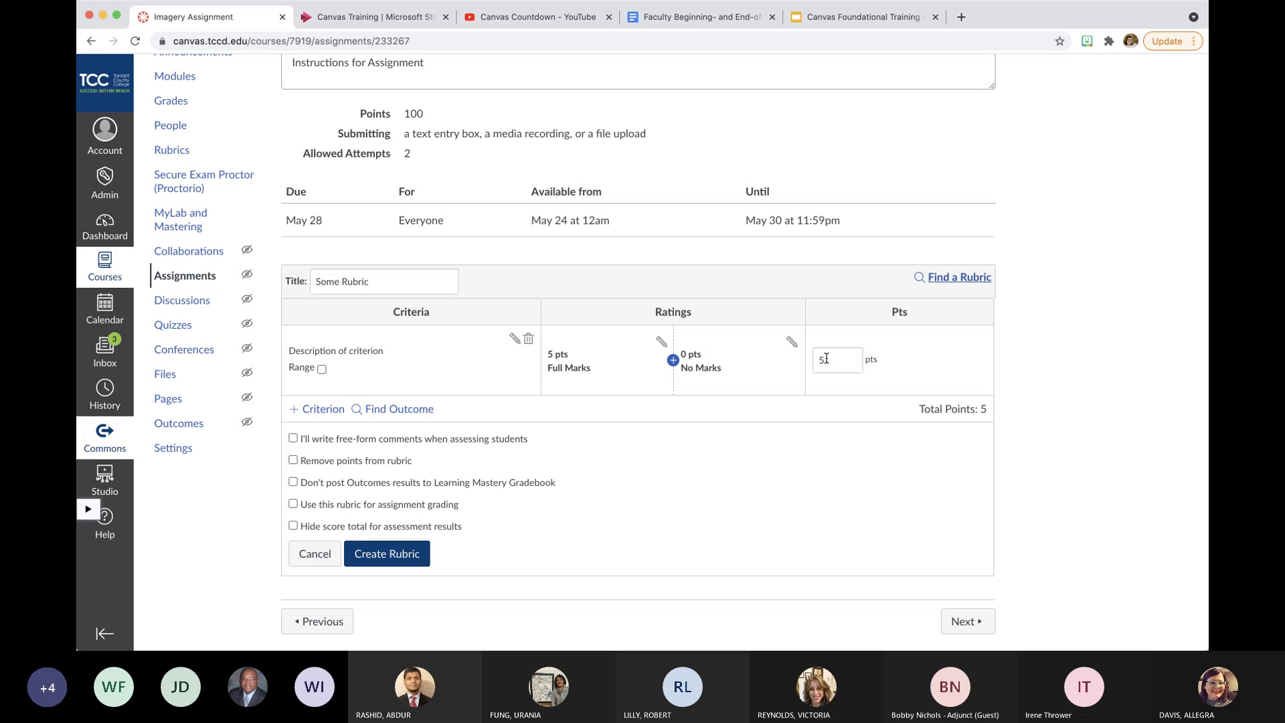
pyautogui.click(957, 280)
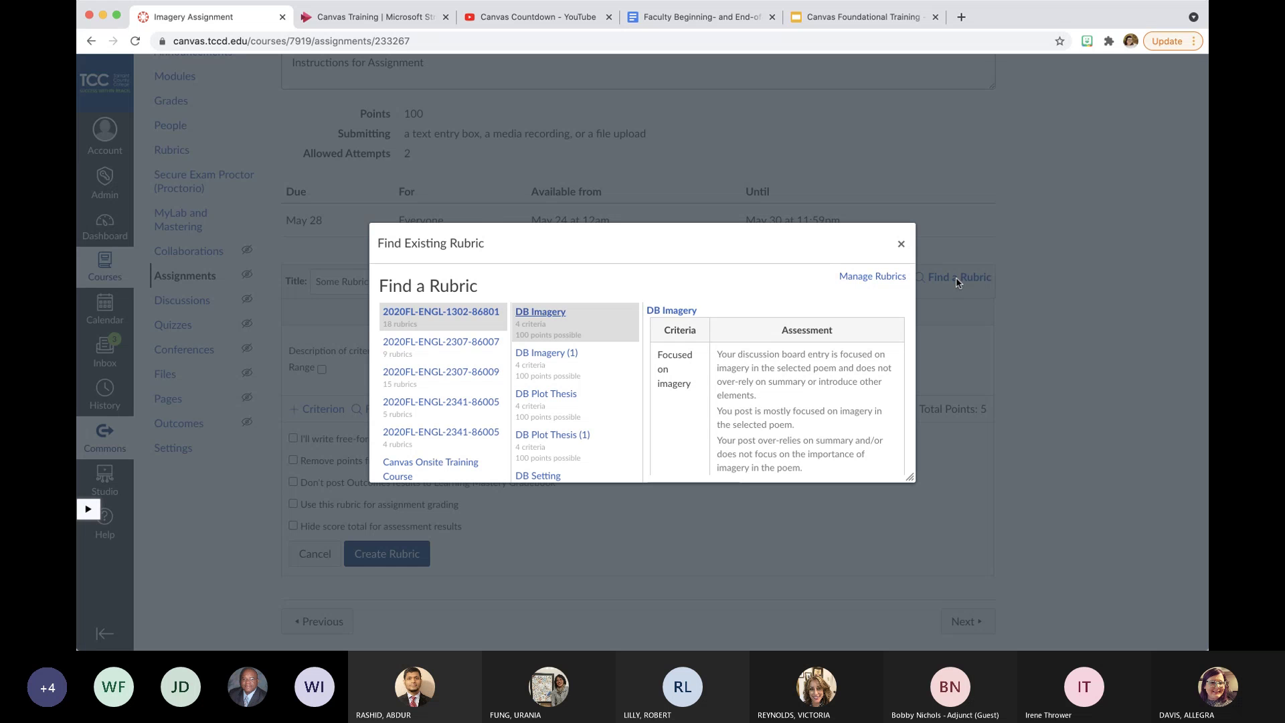
pyautogui.click(494, 404)
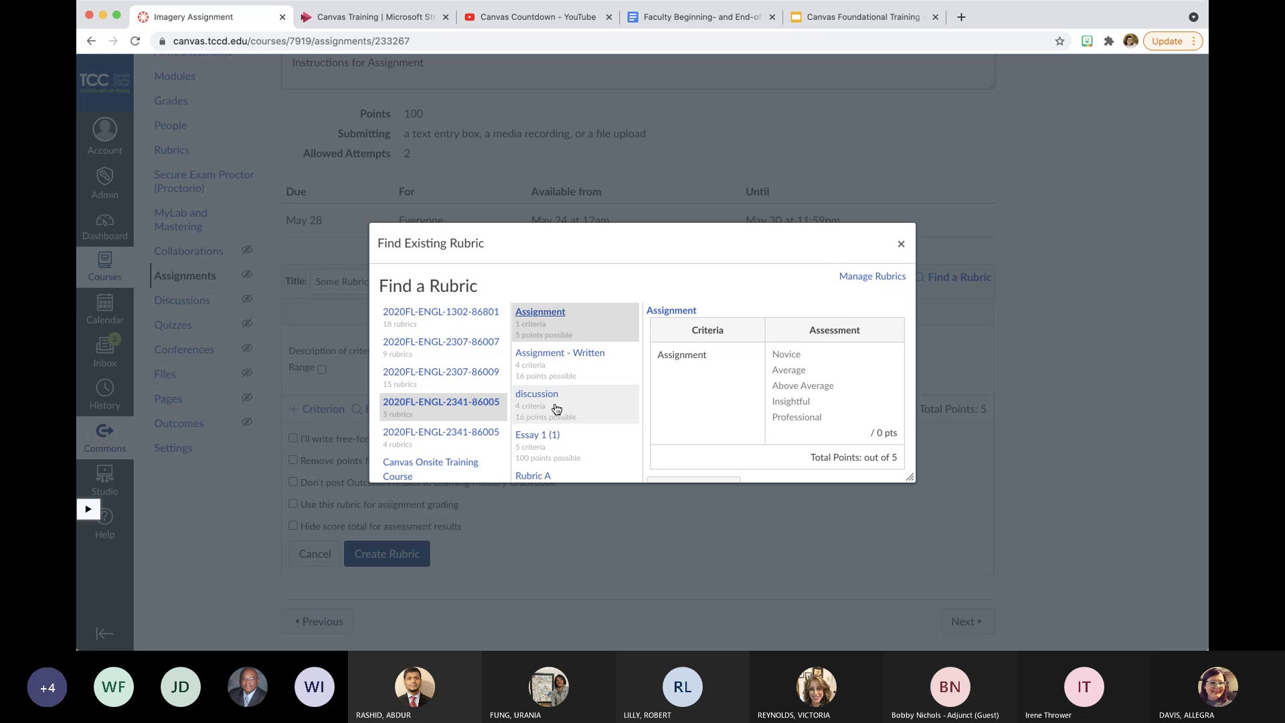
pyautogui.click(553, 436)
pyautogui.scroll(-5, 743, 392)
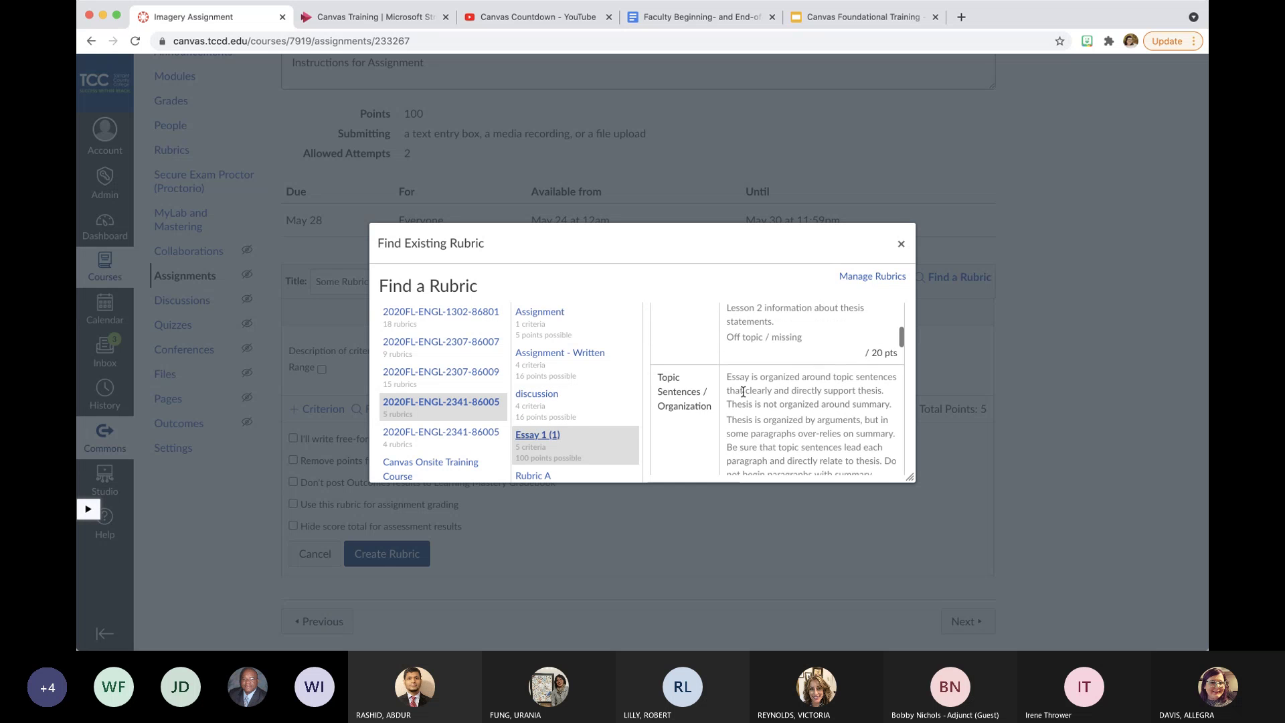
pyautogui.scroll(-3, 743, 392)
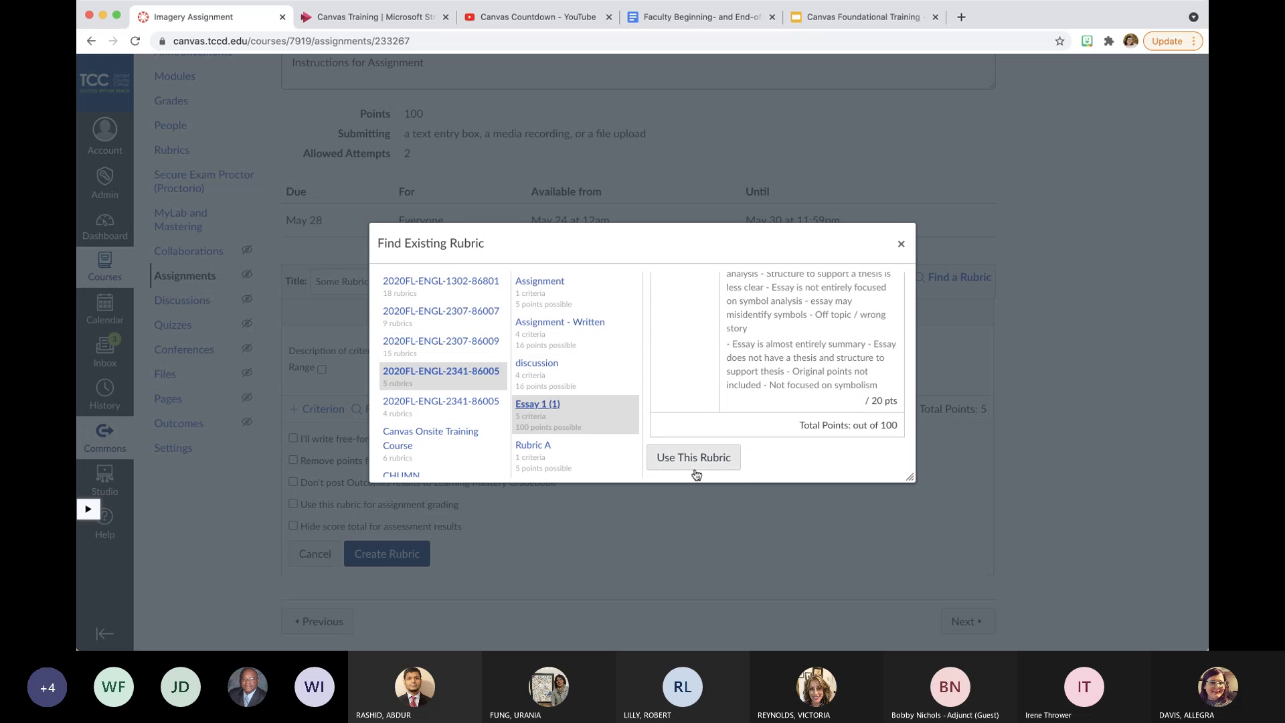
pyautogui.click(694, 458)
pyautogui.scroll(-5, 1078, 481)
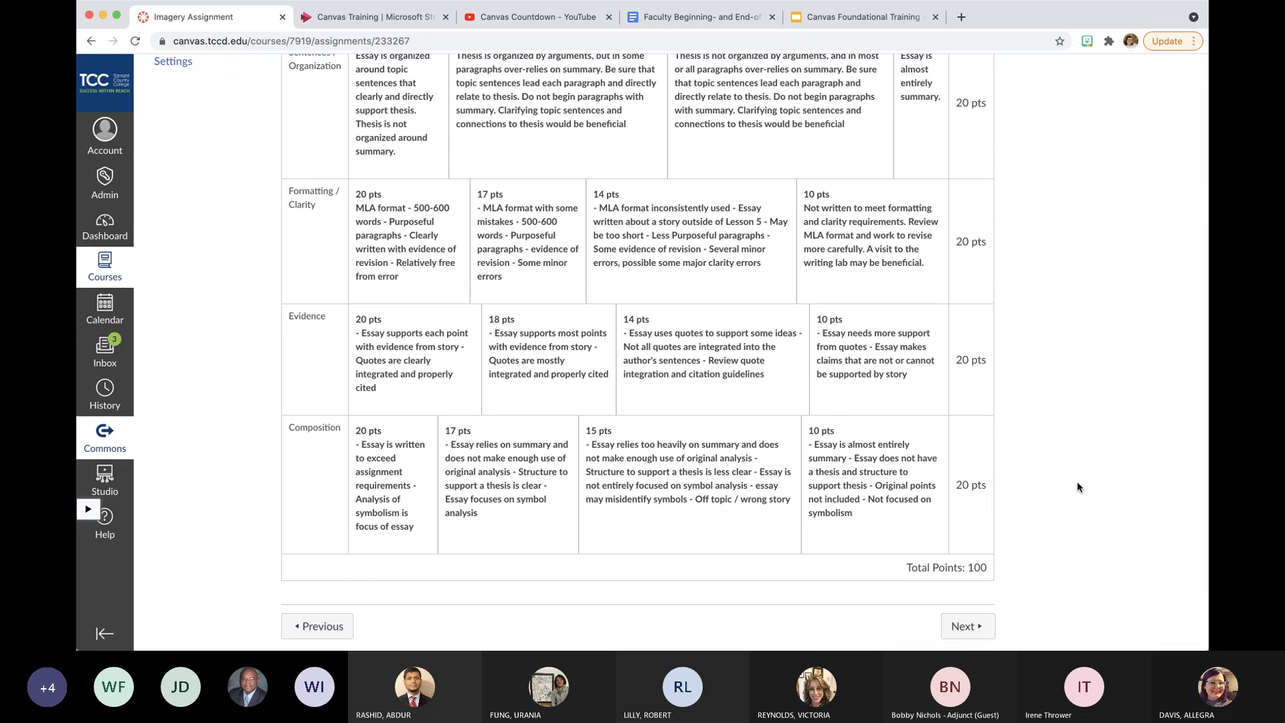
pyautogui.scroll(3, 1077, 481)
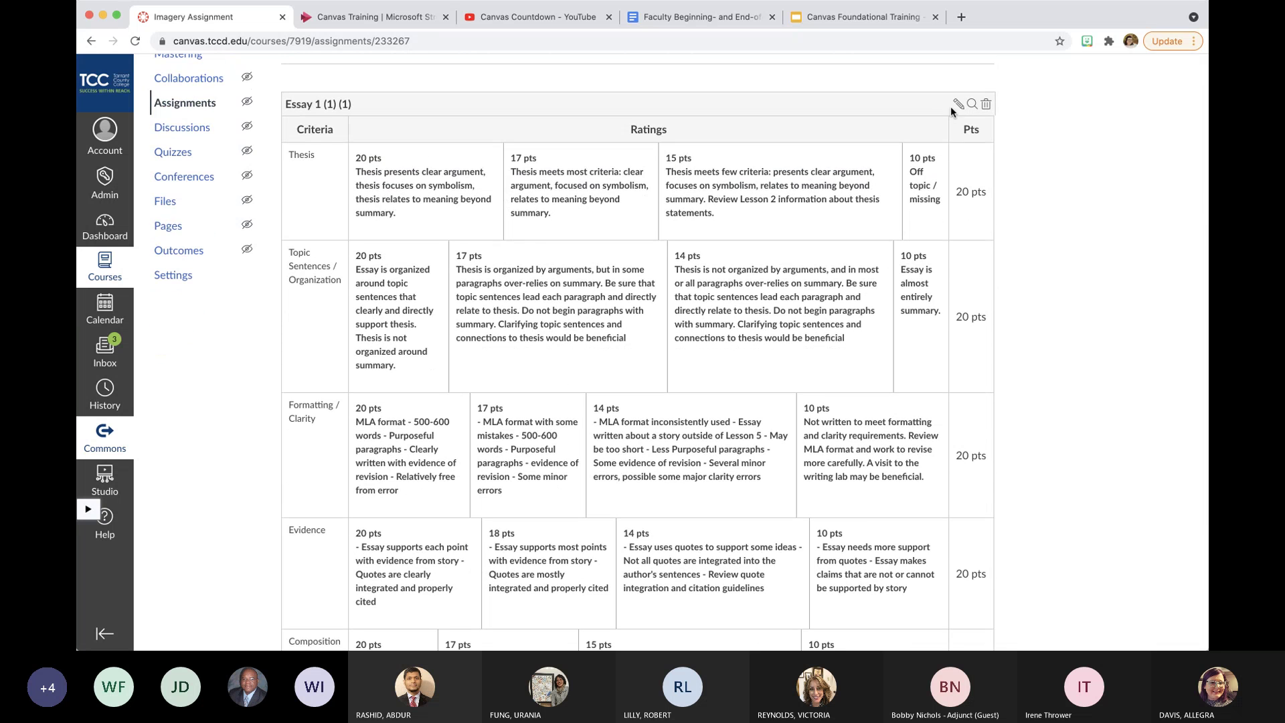
# Edit the attached rubric and tick 'Use this rubric for assignment grading'
pyautogui.click(958, 106)
pyautogui.scroll(-10, 1072, 336)
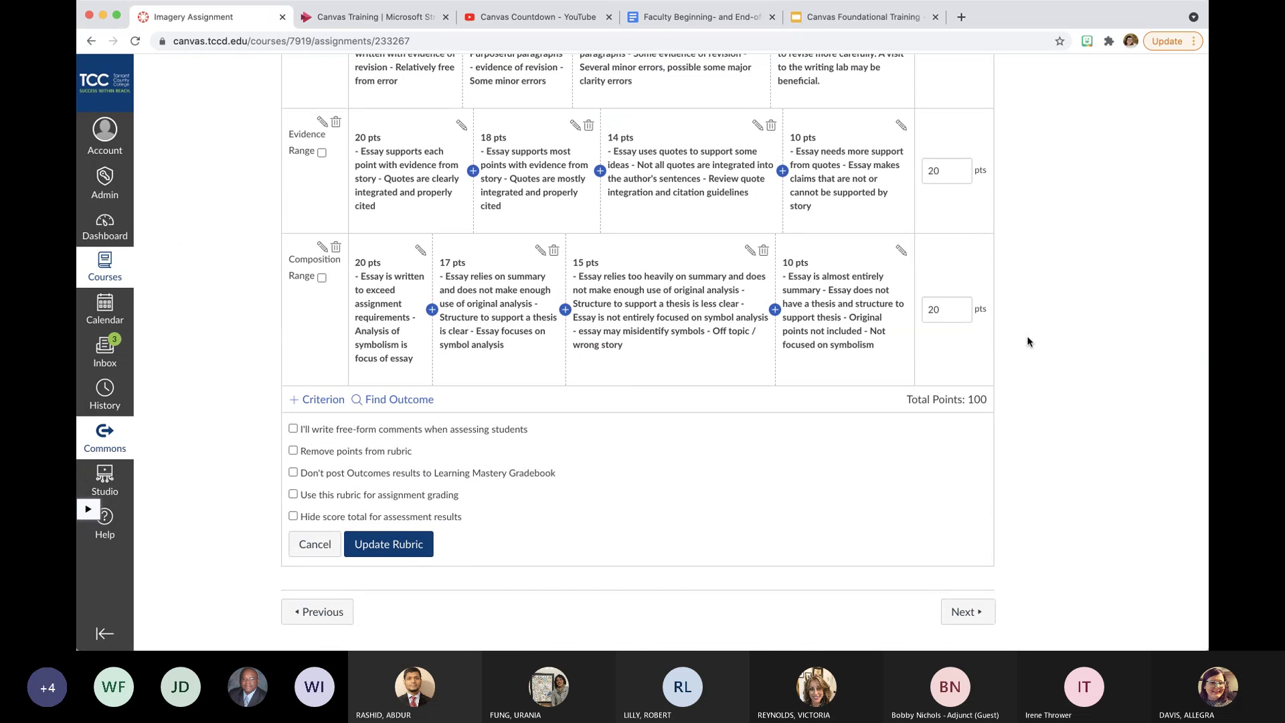
pyautogui.click(293, 499)
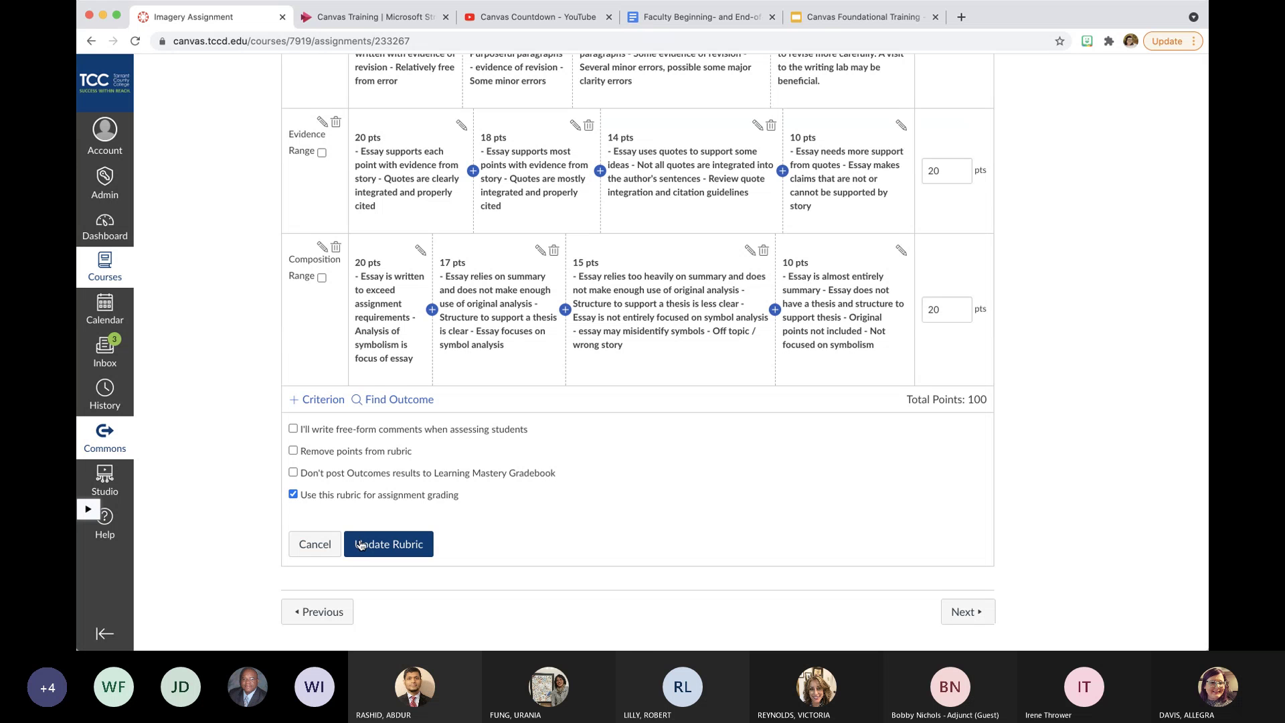
# Update the Essay 1 rubric, preview the assignment in Student View, then leave Student View
pyautogui.click(387, 544)
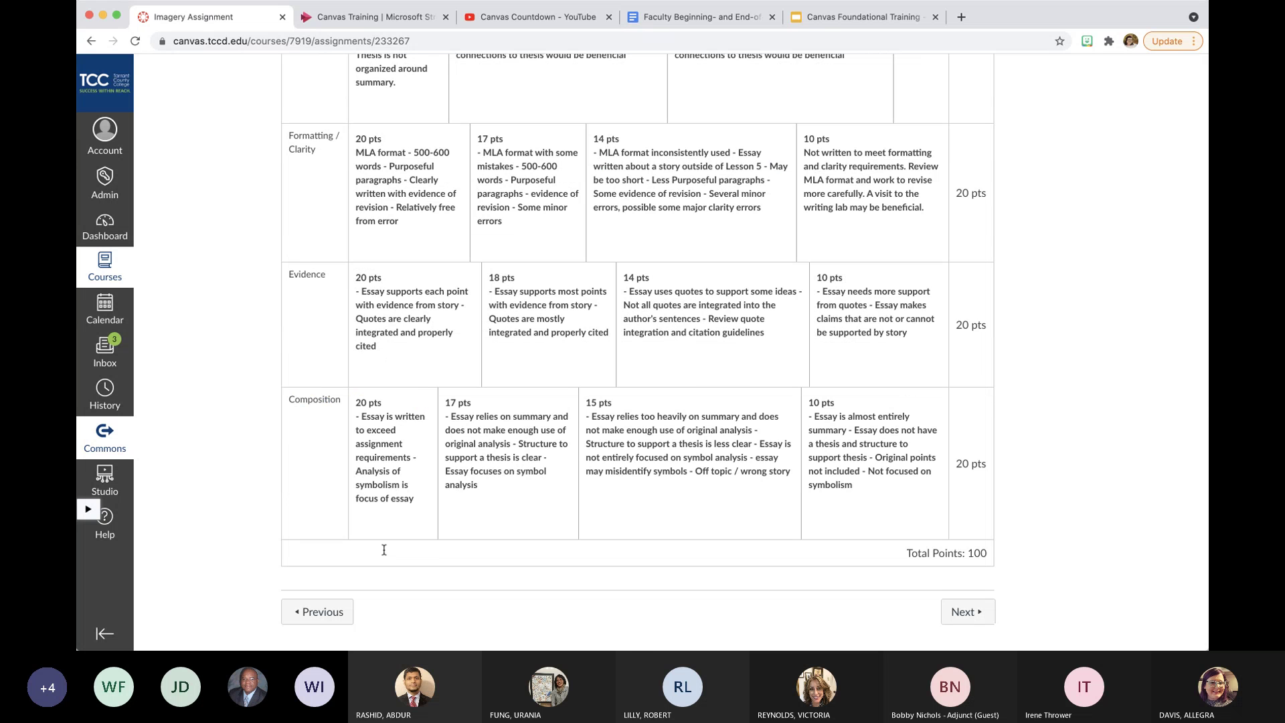
pyautogui.scroll(1, 985, 541)
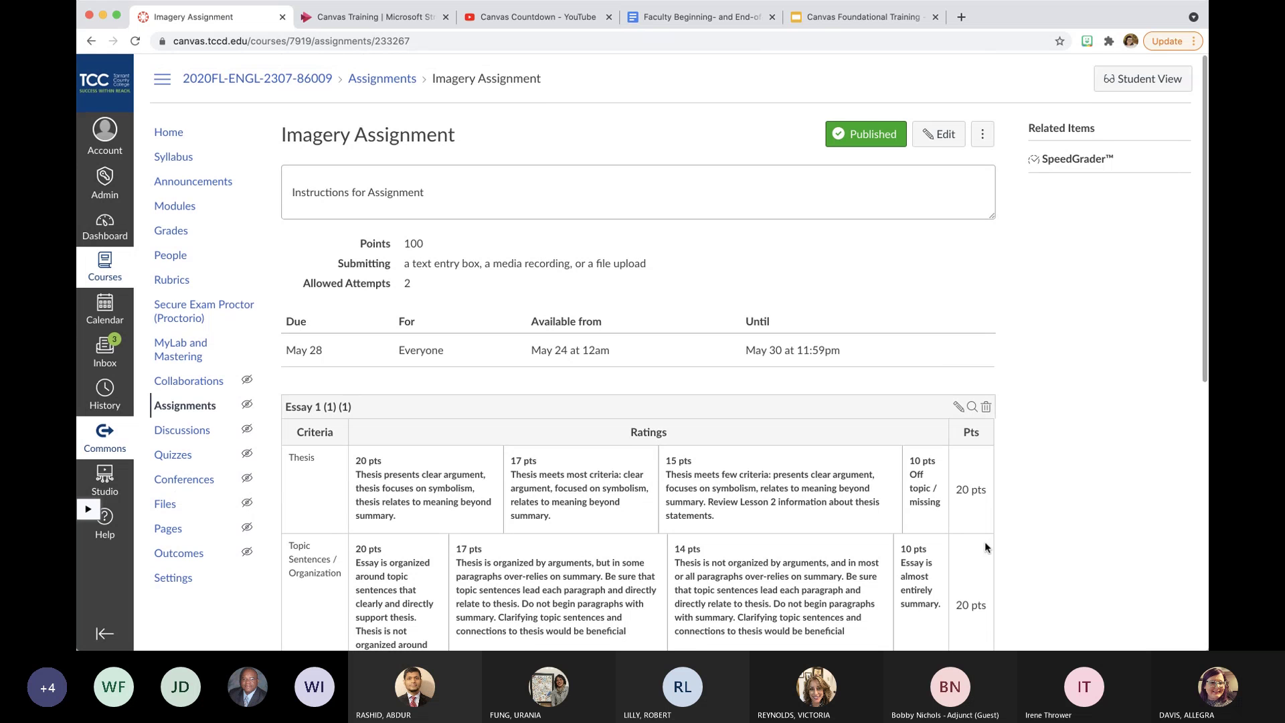
pyautogui.click(1130, 82)
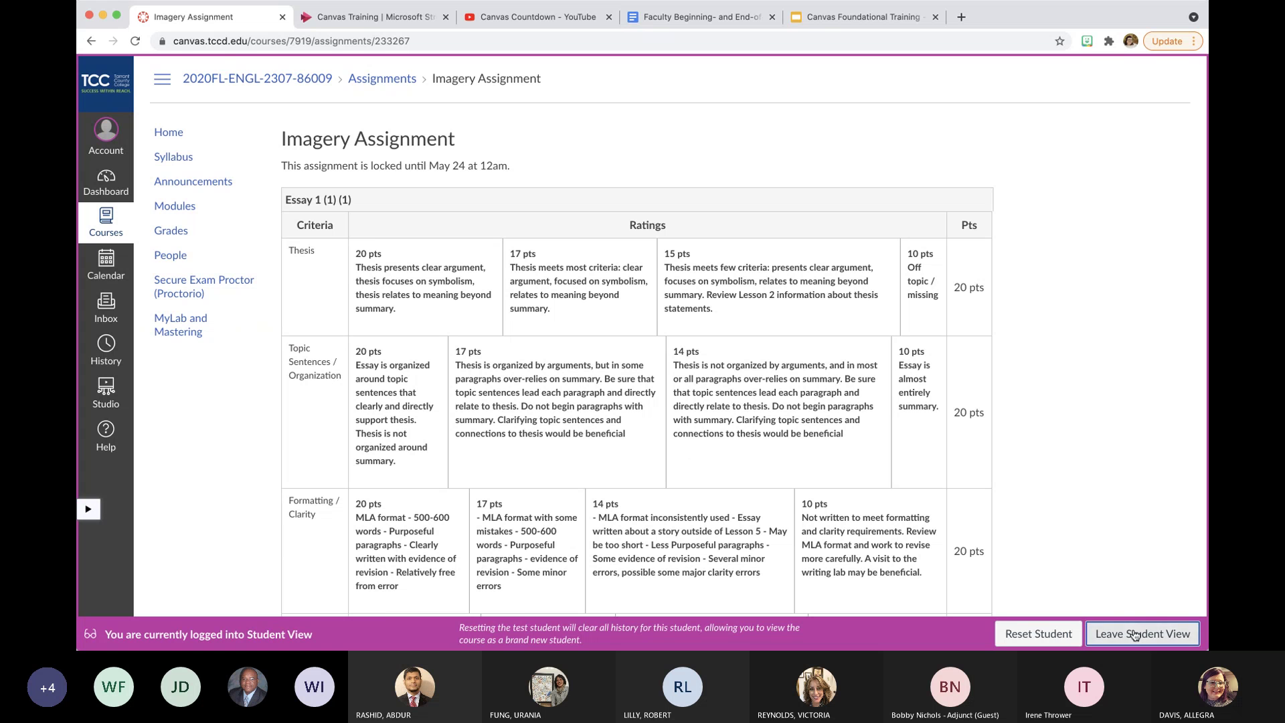
pyautogui.click(1135, 634)
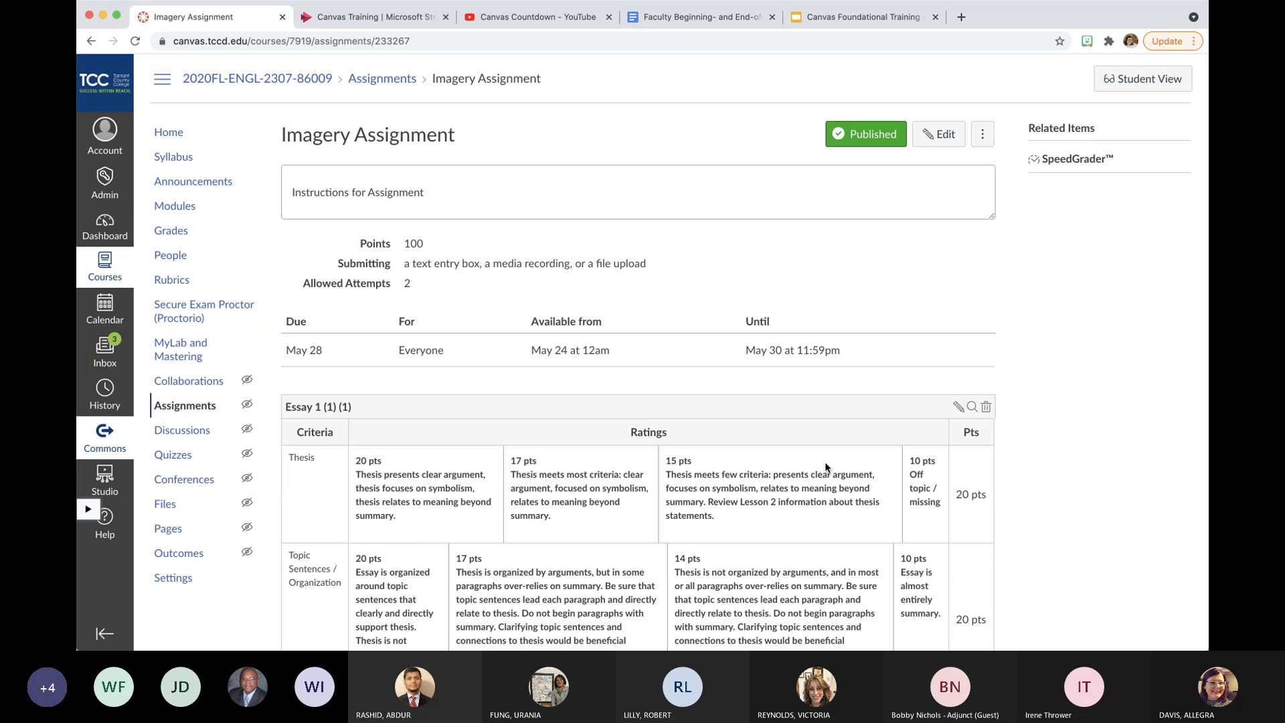
pyautogui.scroll(-10, 826, 467)
pyautogui.scroll(10, 837, 468)
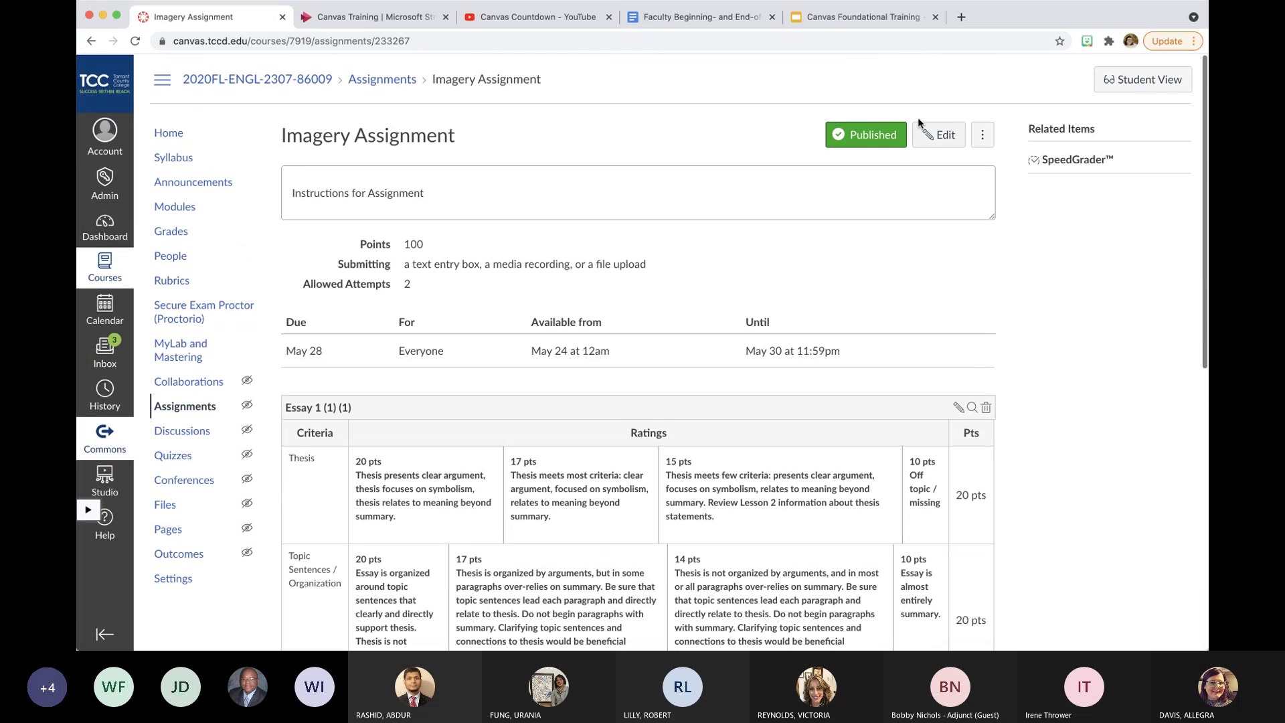
# Delete the May 24 12am Available from date and save the assignment
pyautogui.click(940, 135)
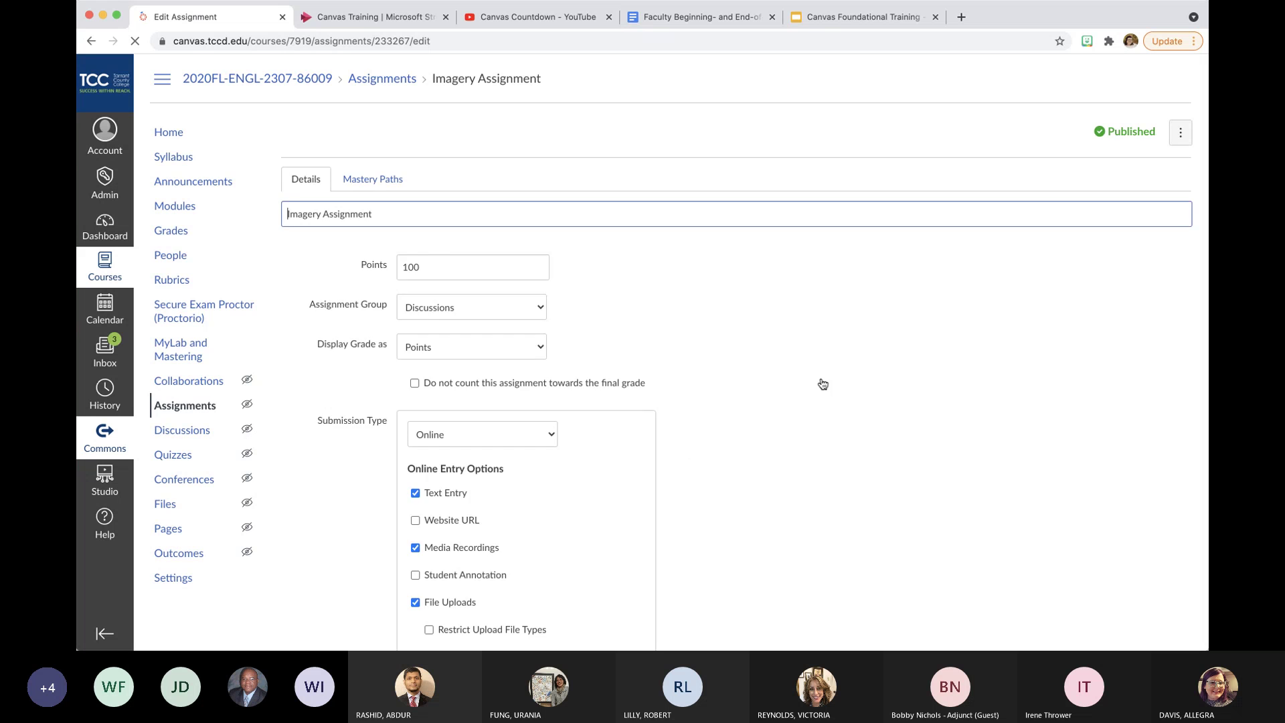
pyautogui.scroll(-13, 845, 464)
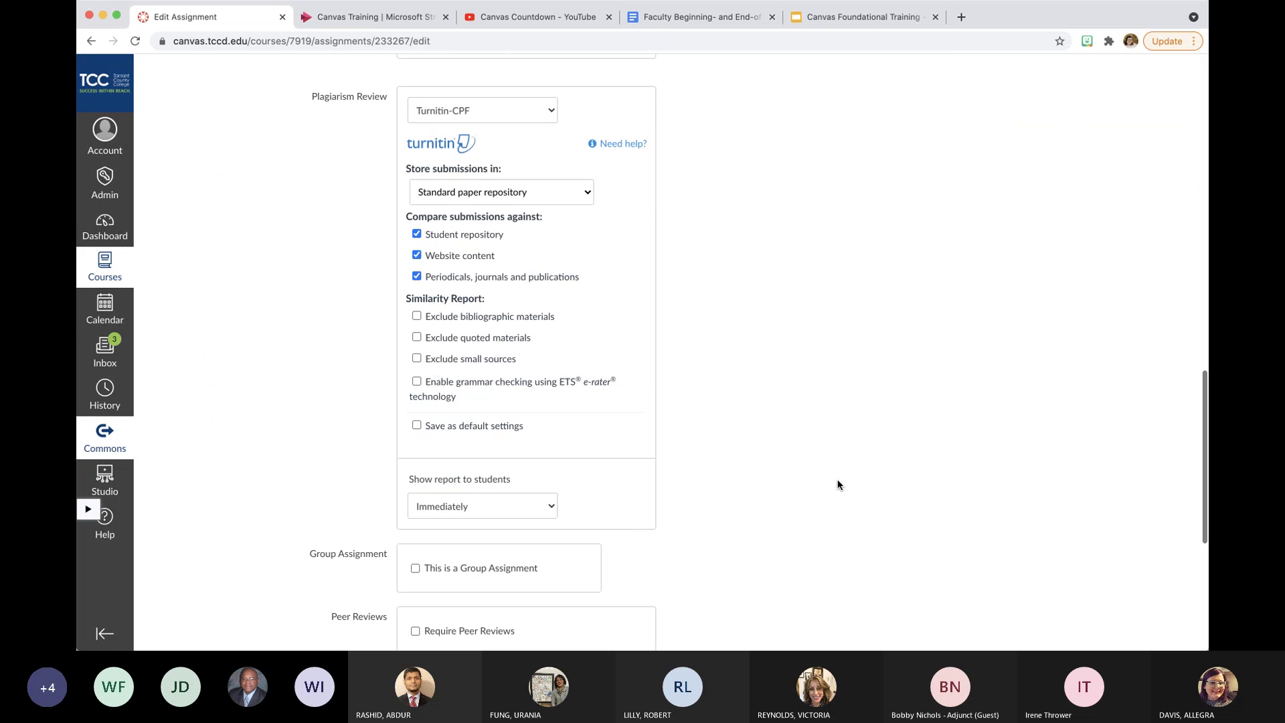
pyautogui.scroll(-5, 839, 485)
pyautogui.click(482, 475)
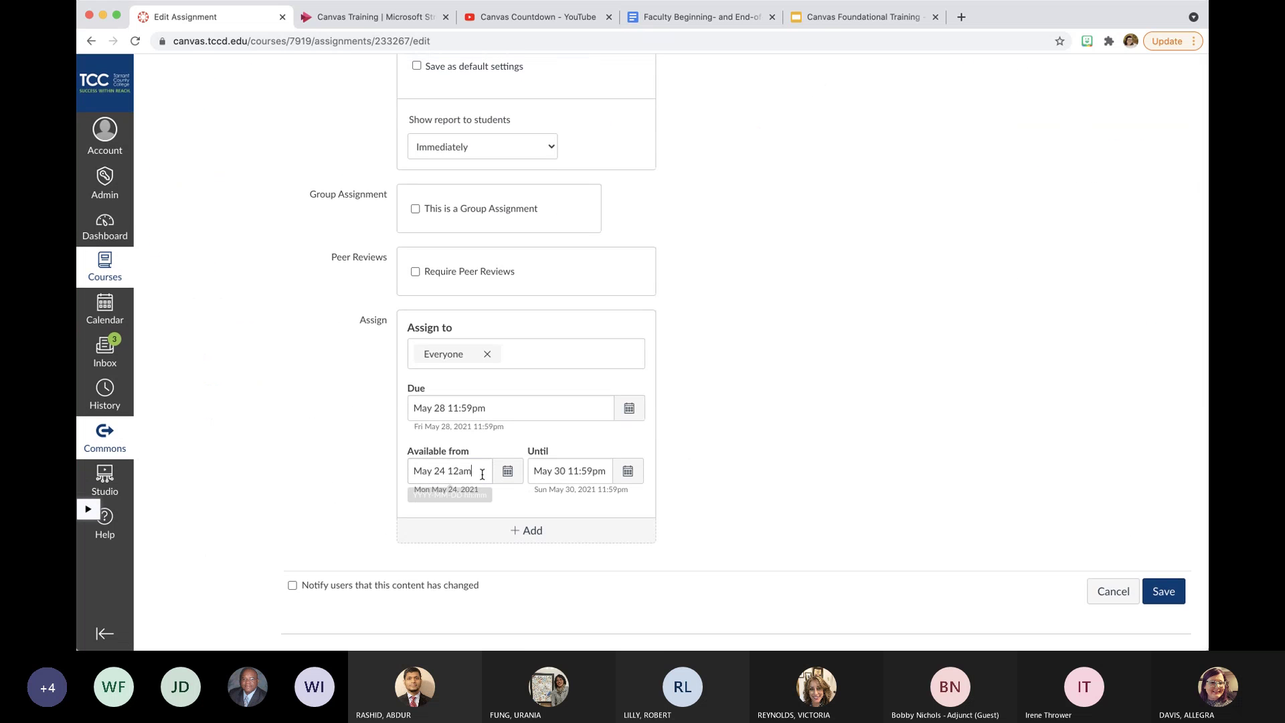
pyautogui.moveTo(482, 475); pyautogui.dragTo(323, 458)
pyautogui.press('BackSpace')
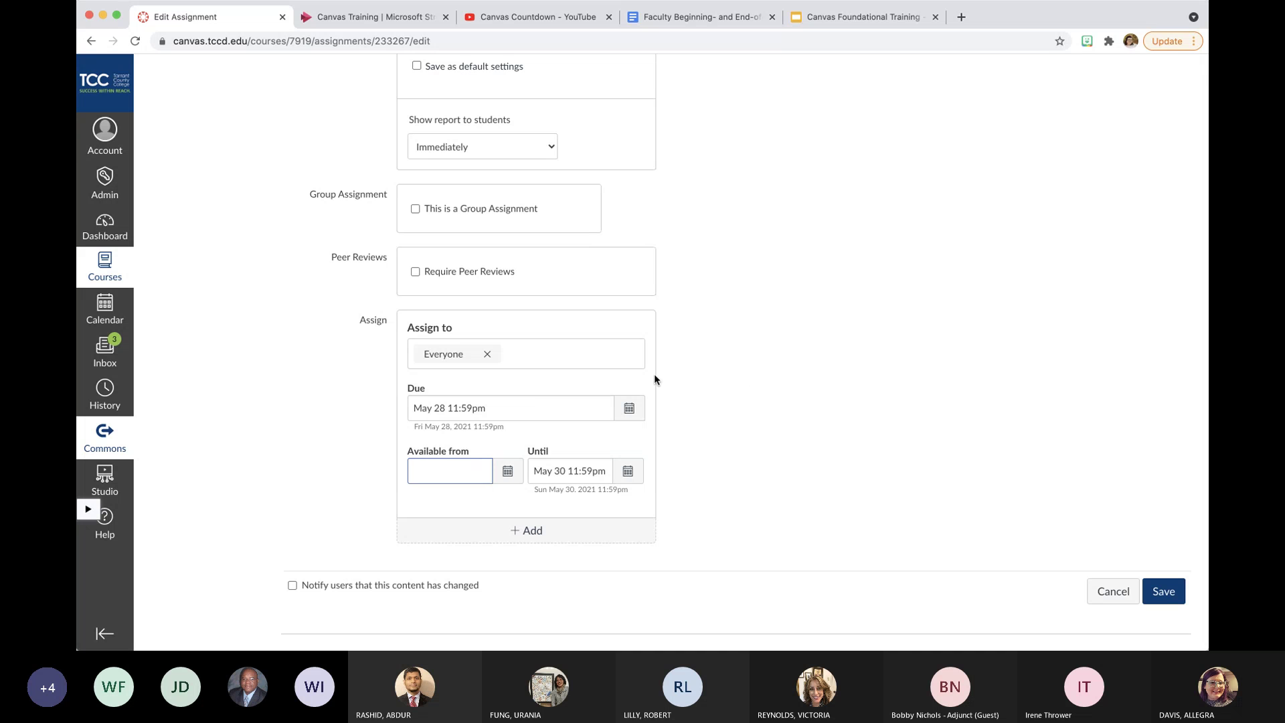
pyautogui.click(1165, 594)
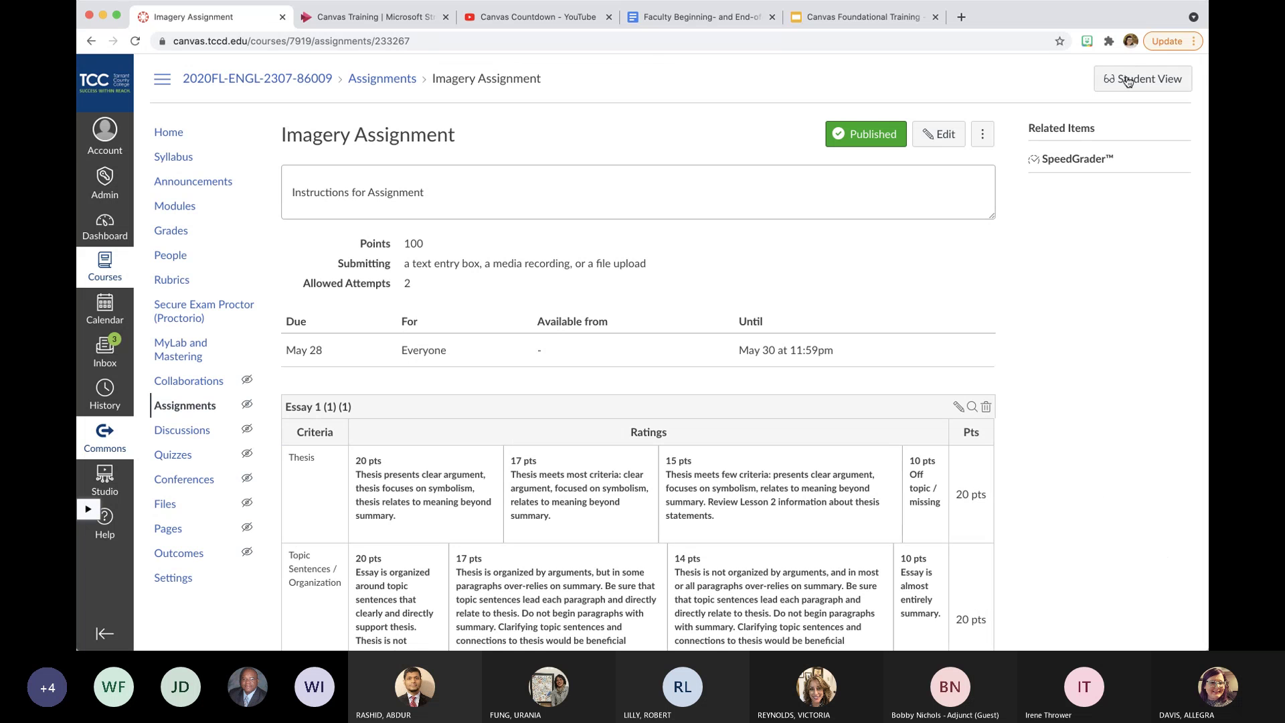
# Enter Student View and go to the course Modules page
pyautogui.click(1127, 81)
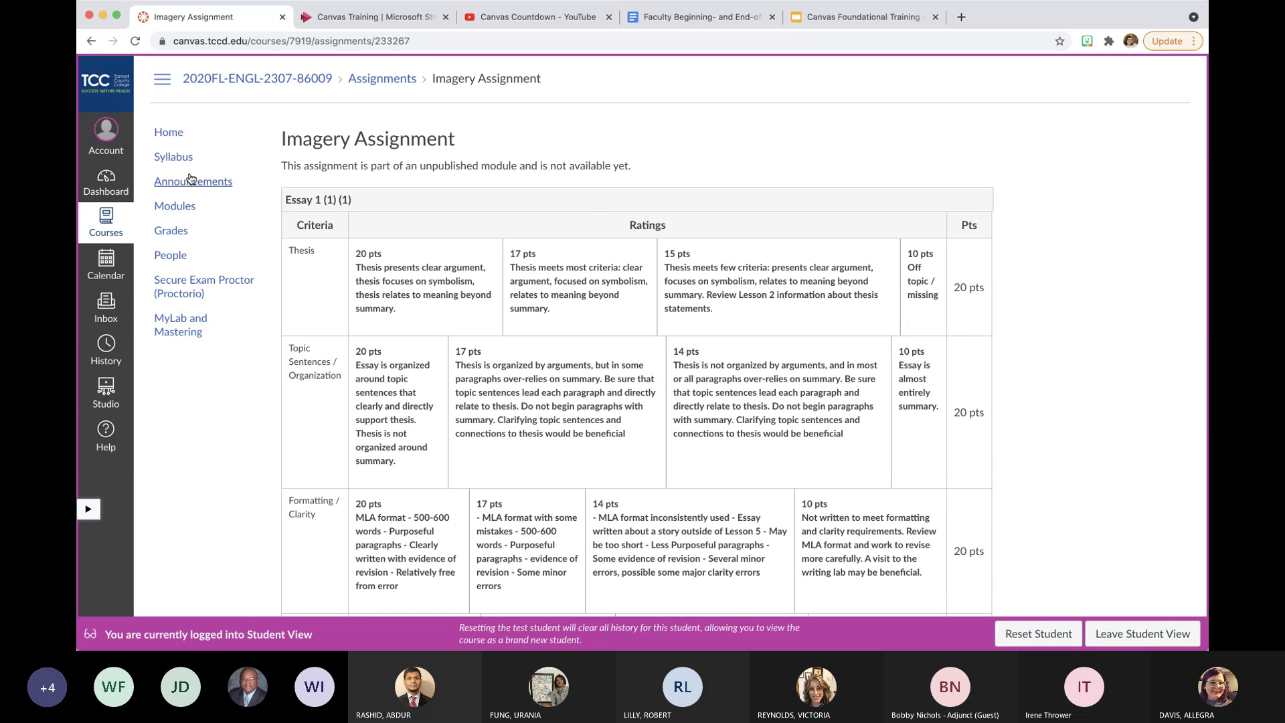
pyautogui.click(181, 209)
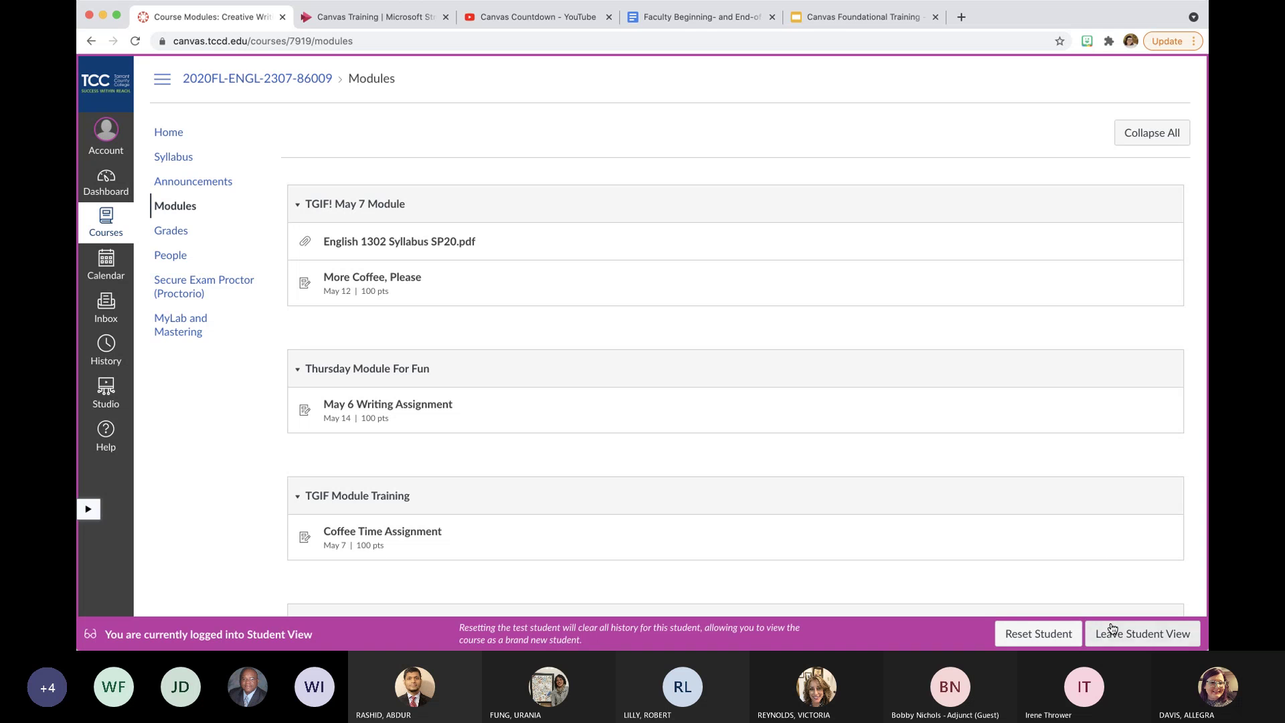
# Back in teacher view, publish Module 4: Monday Evening Training Party! and open Imagery Assignment
pyautogui.click(1112, 630)
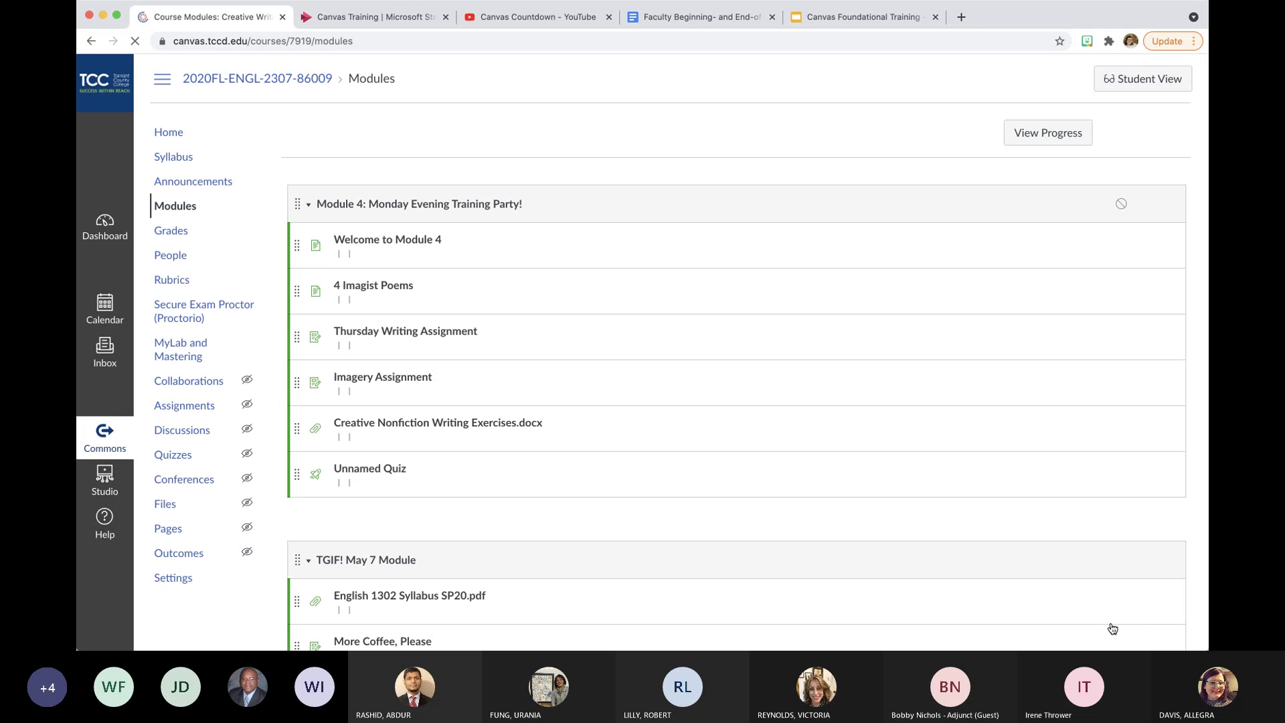
pyautogui.scroll(-2, 1106, 482)
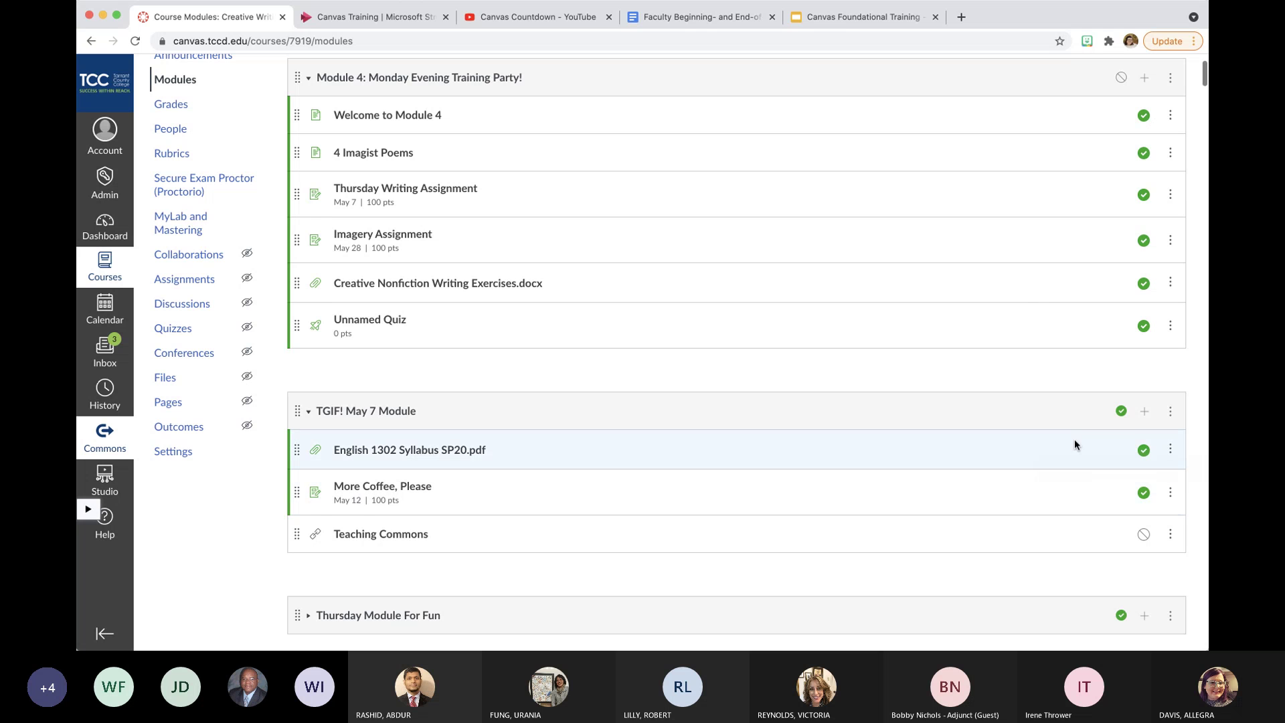
pyautogui.scroll(1, 1074, 439)
pyautogui.click(1122, 116)
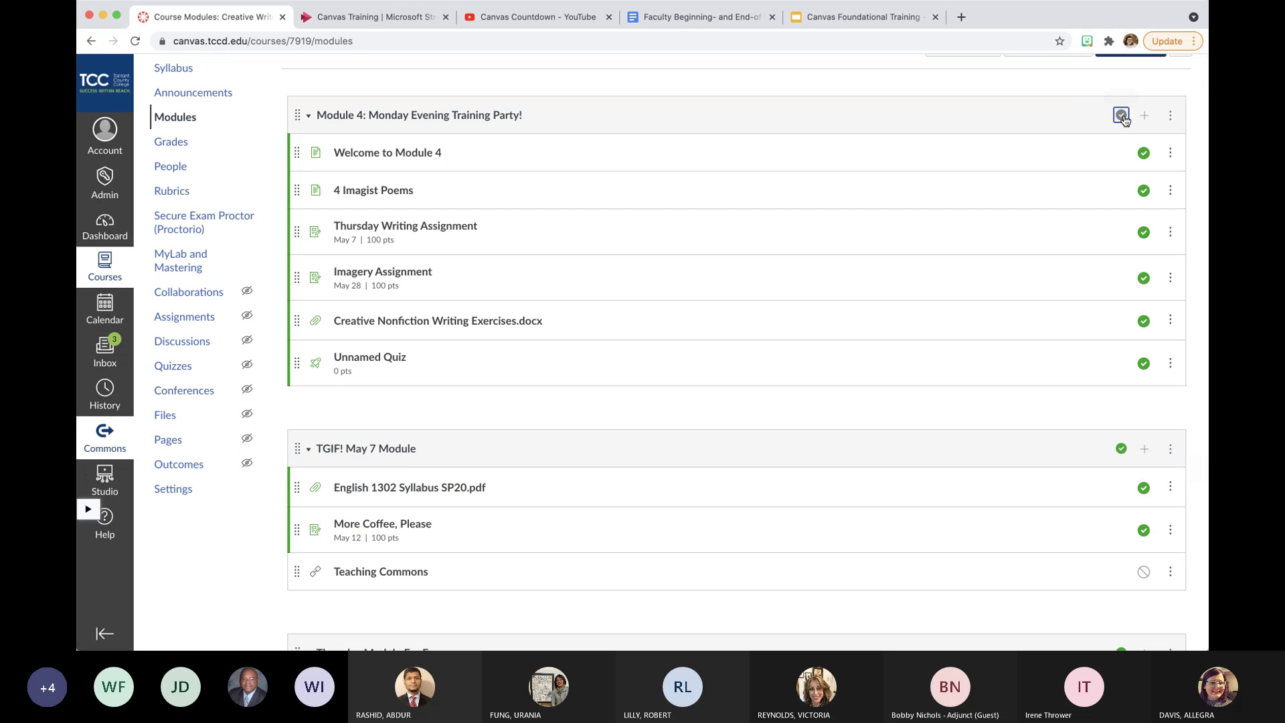
pyautogui.click(426, 280)
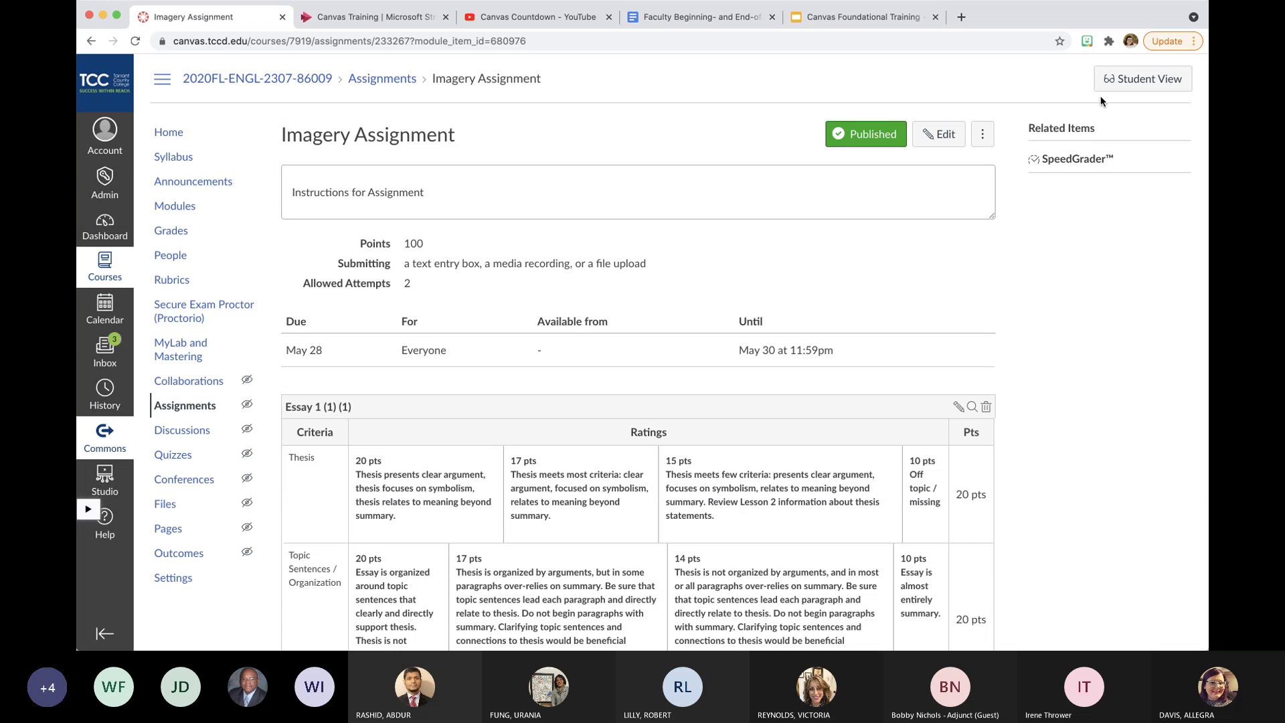
# Preview the Imagery Assignment in Student View: 2 attempts, due May 28, 100-point Essay 1 rubric
pyautogui.click(1115, 87)
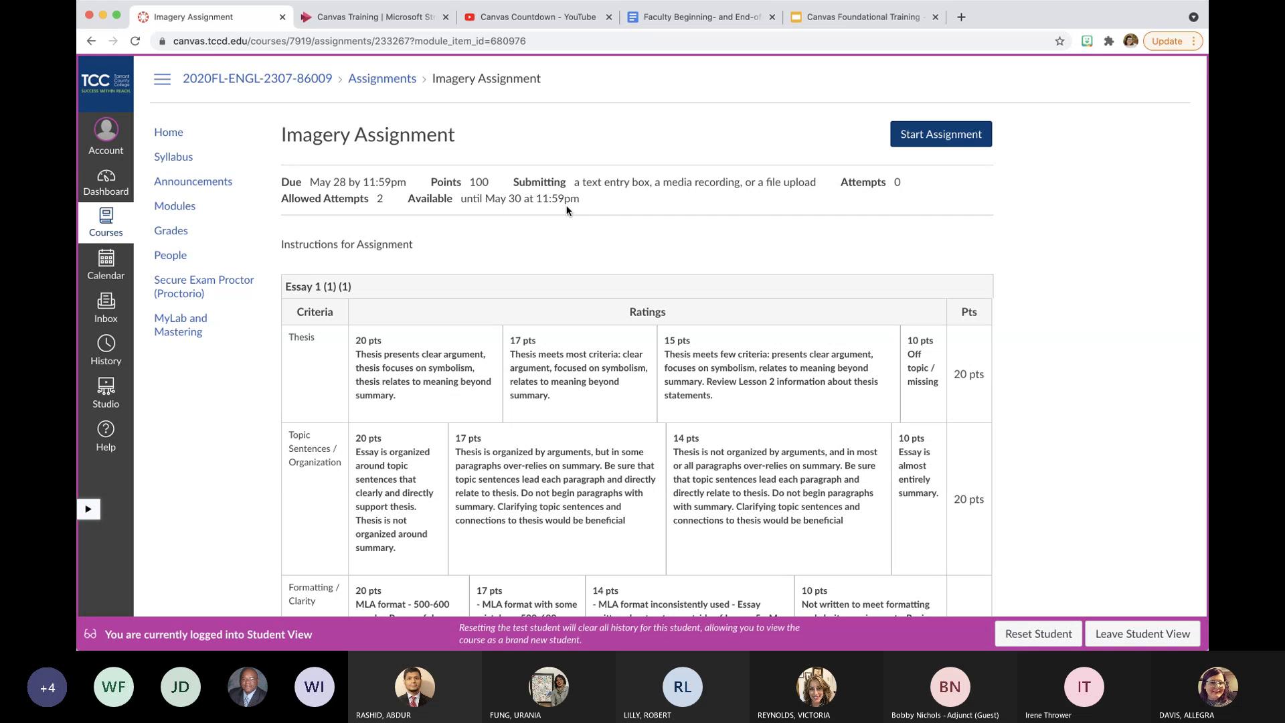
pyautogui.scroll(-1, 704, 280)
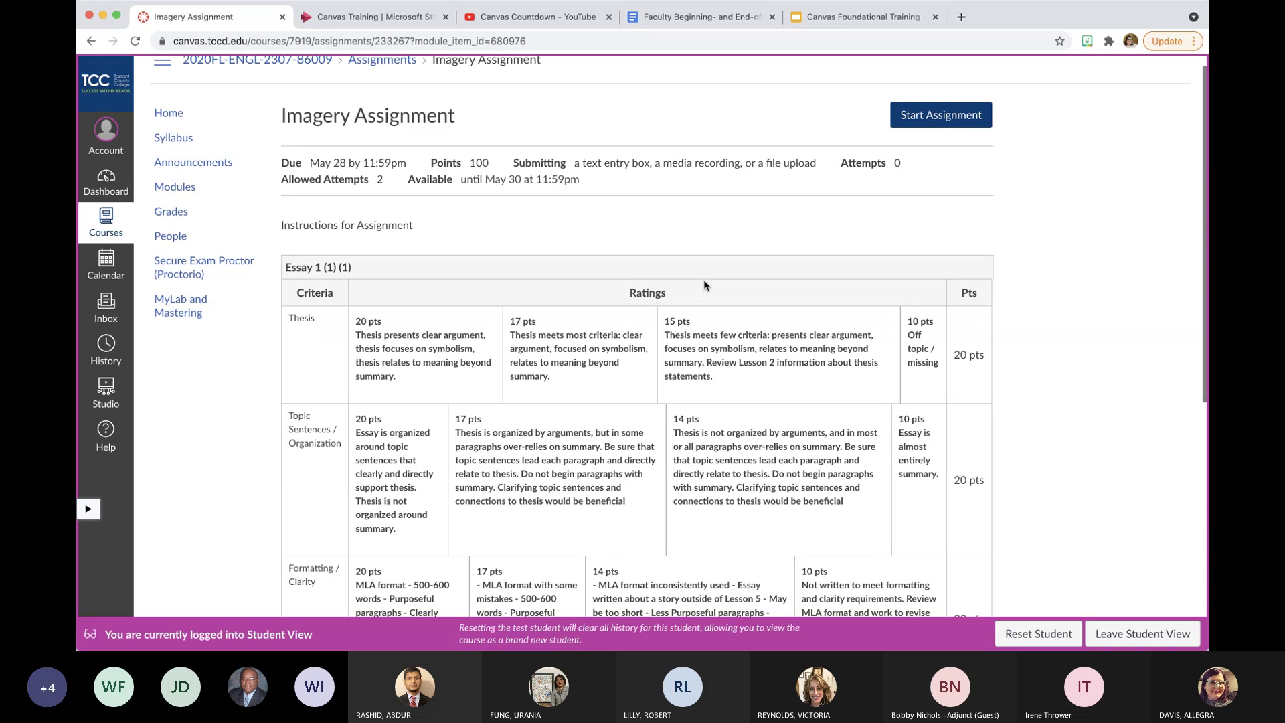
pyautogui.scroll(-7, 704, 283)
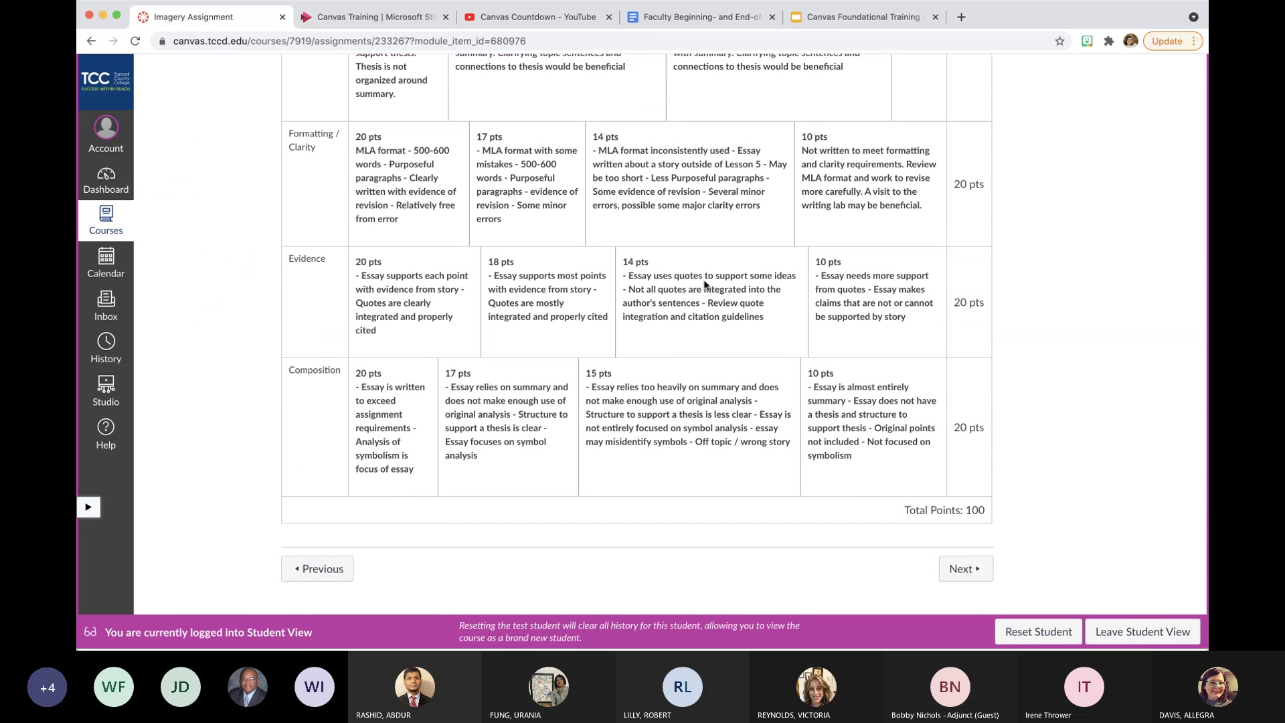
pyautogui.scroll(8, 704, 282)
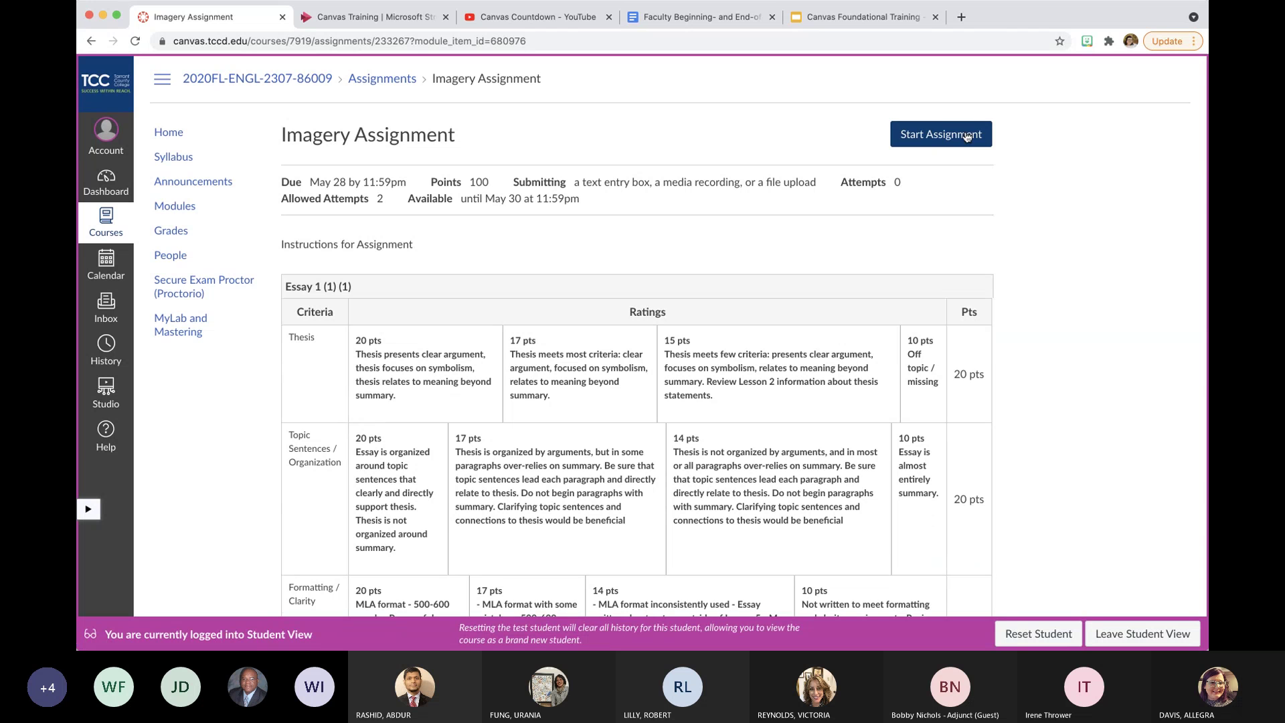
# Upload 'English 1302 Syllabus W 1920-1.docx', accept the EULA, and submit it to the Imagery Assignment
pyautogui.click(966, 137)
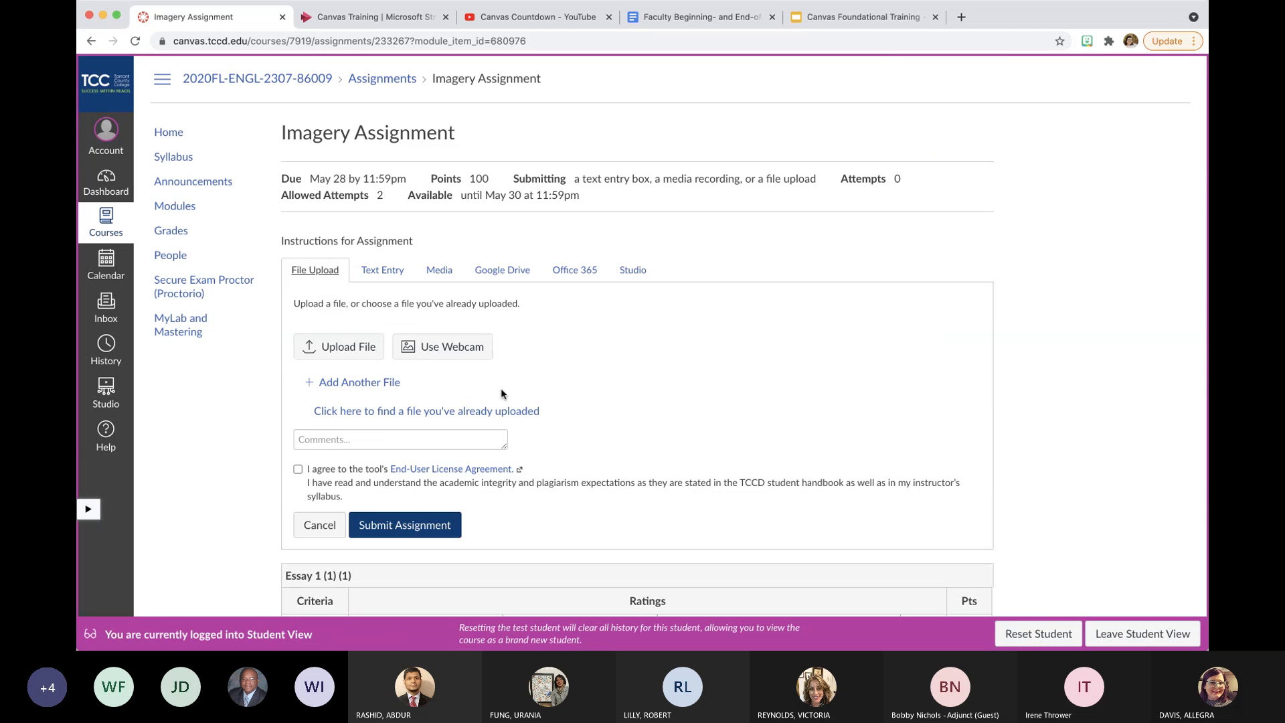
pyautogui.click(348, 354)
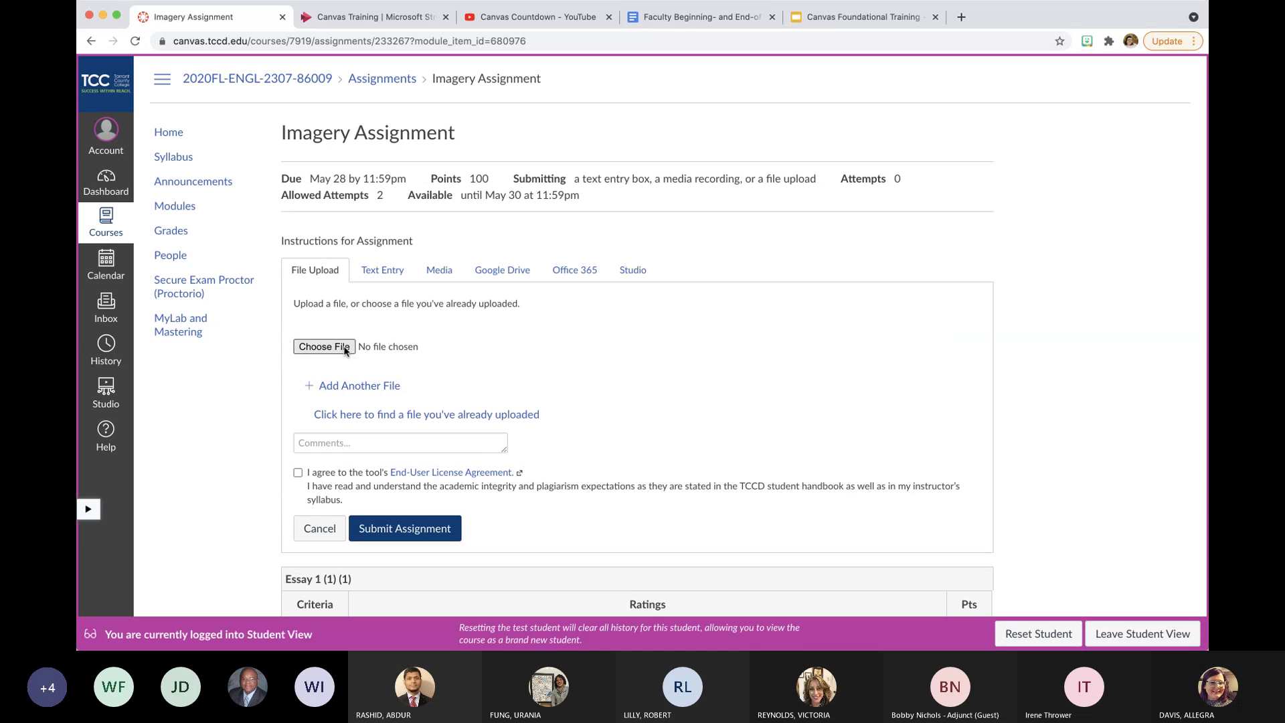
pyautogui.click(345, 350)
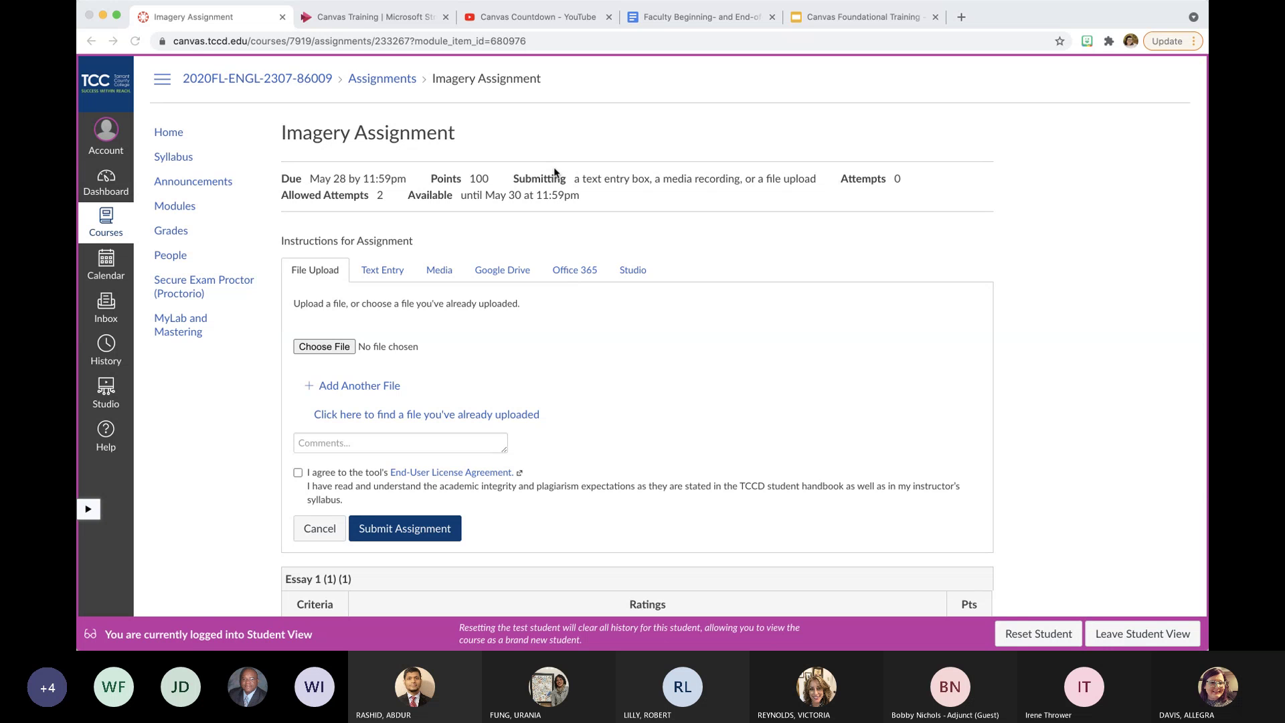
pyautogui.click(890, 351)
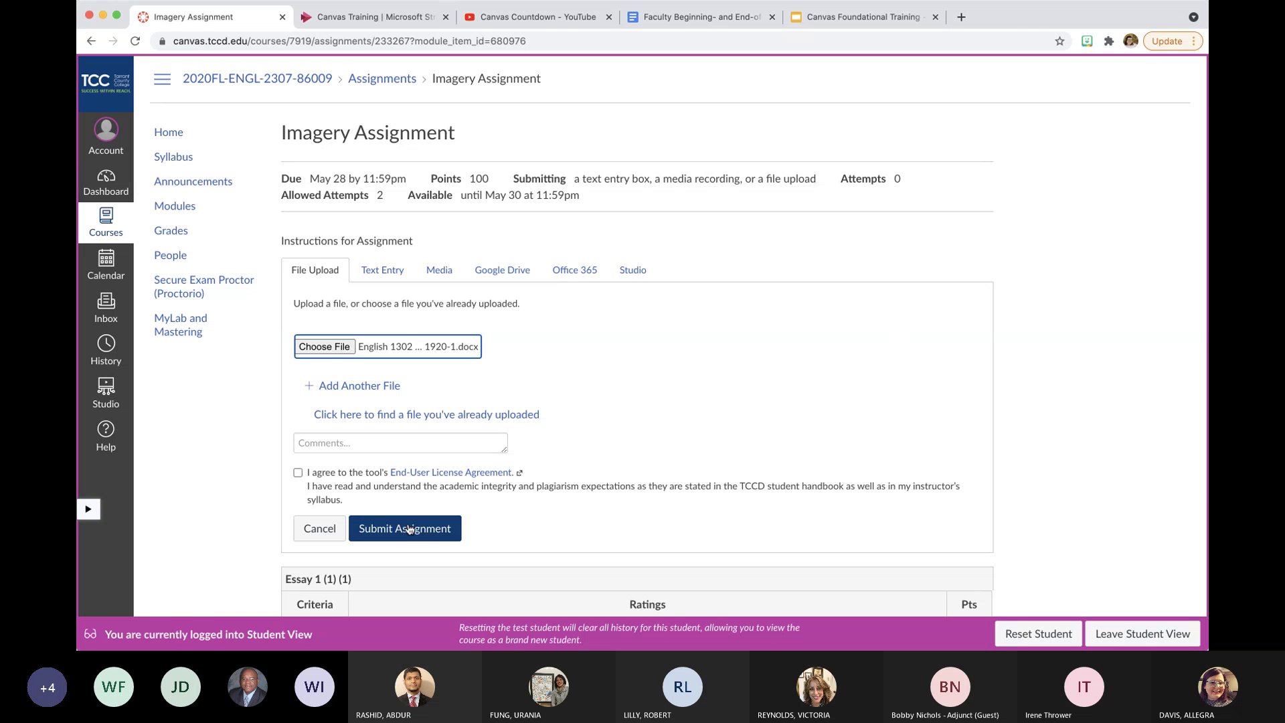
pyautogui.click(297, 473)
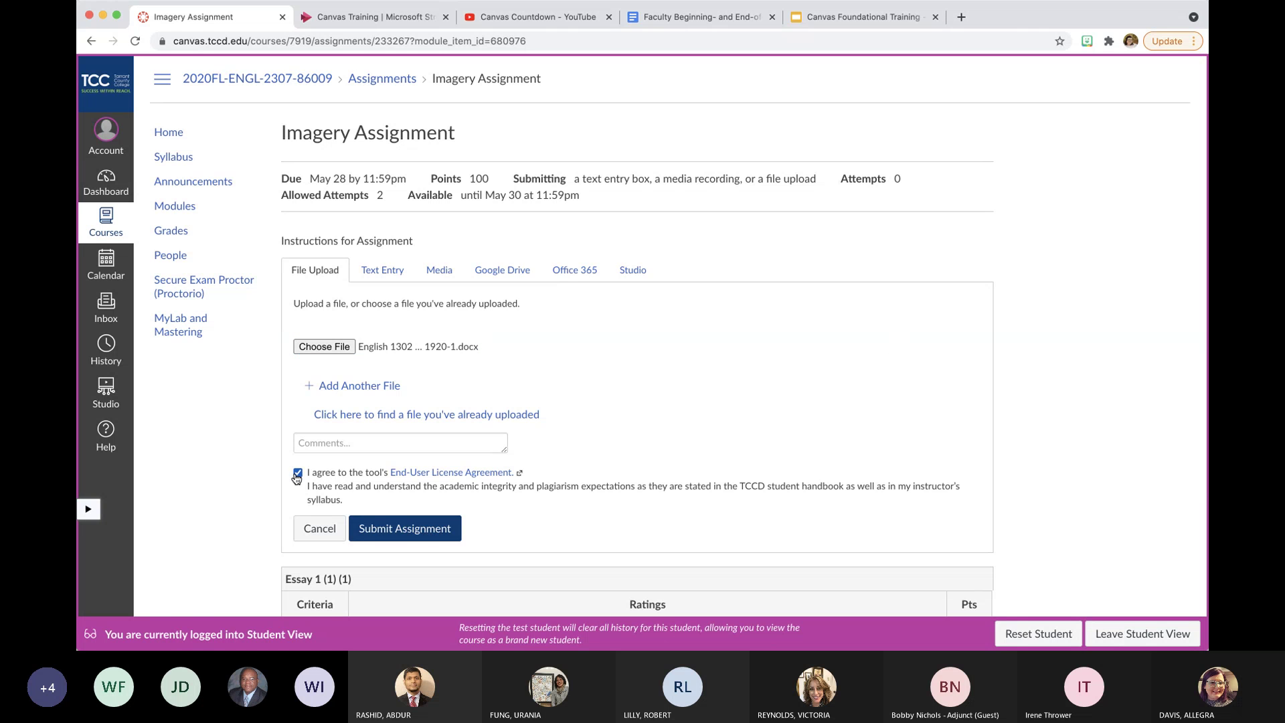
pyautogui.click(404, 532)
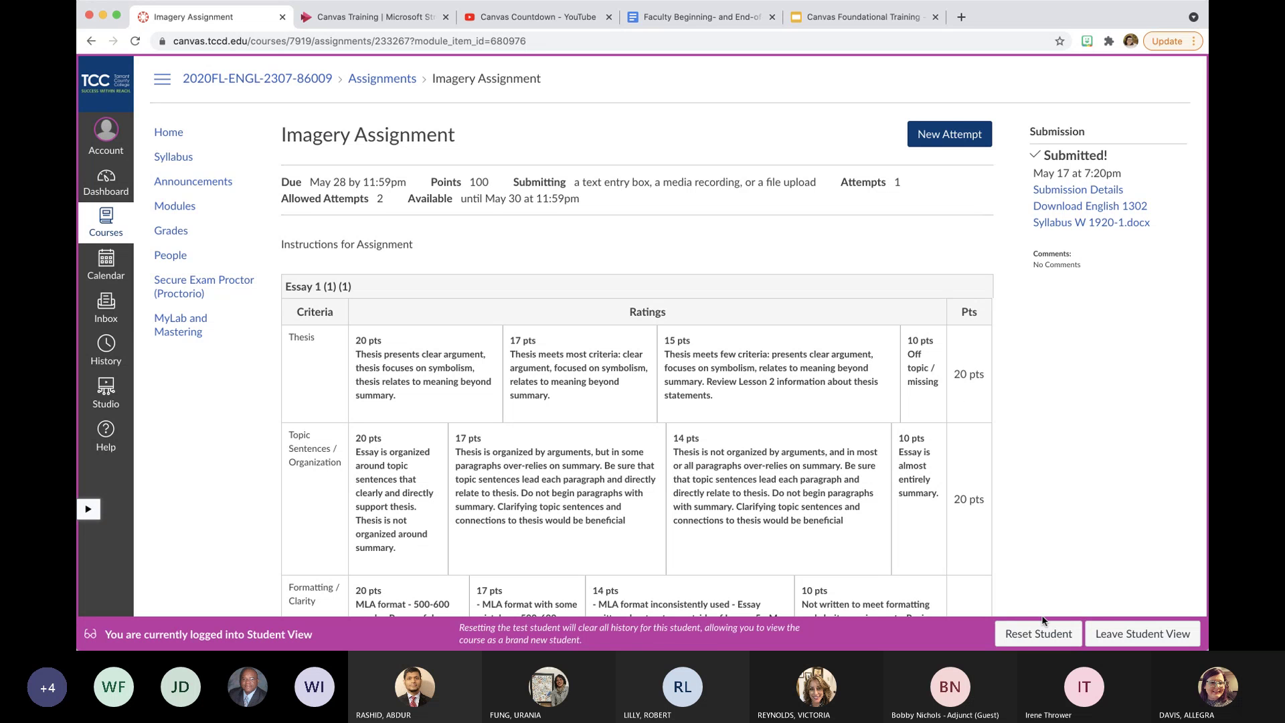
pyautogui.click(1123, 641)
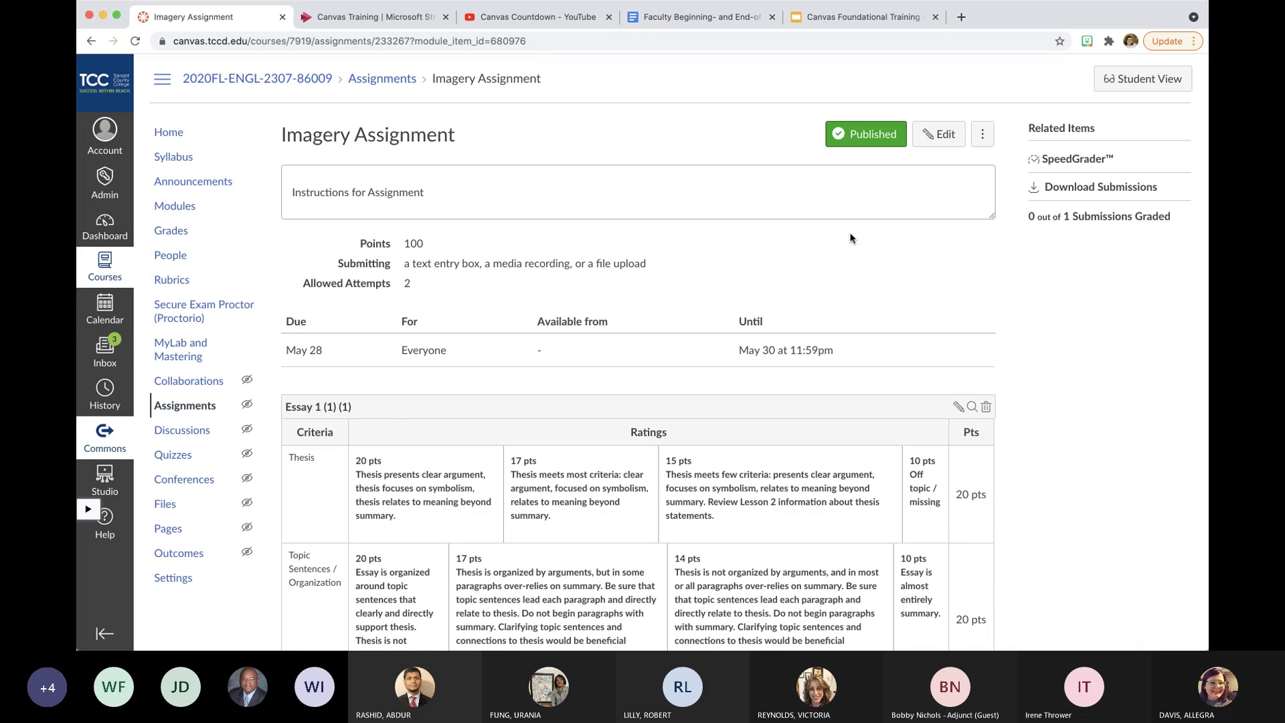
pyautogui.click(805, 16)
# Open the course Syllabus and find the Imagery Assignment due Fri May 28, 2021 in the Course Summary
pyautogui.click(172, 158)
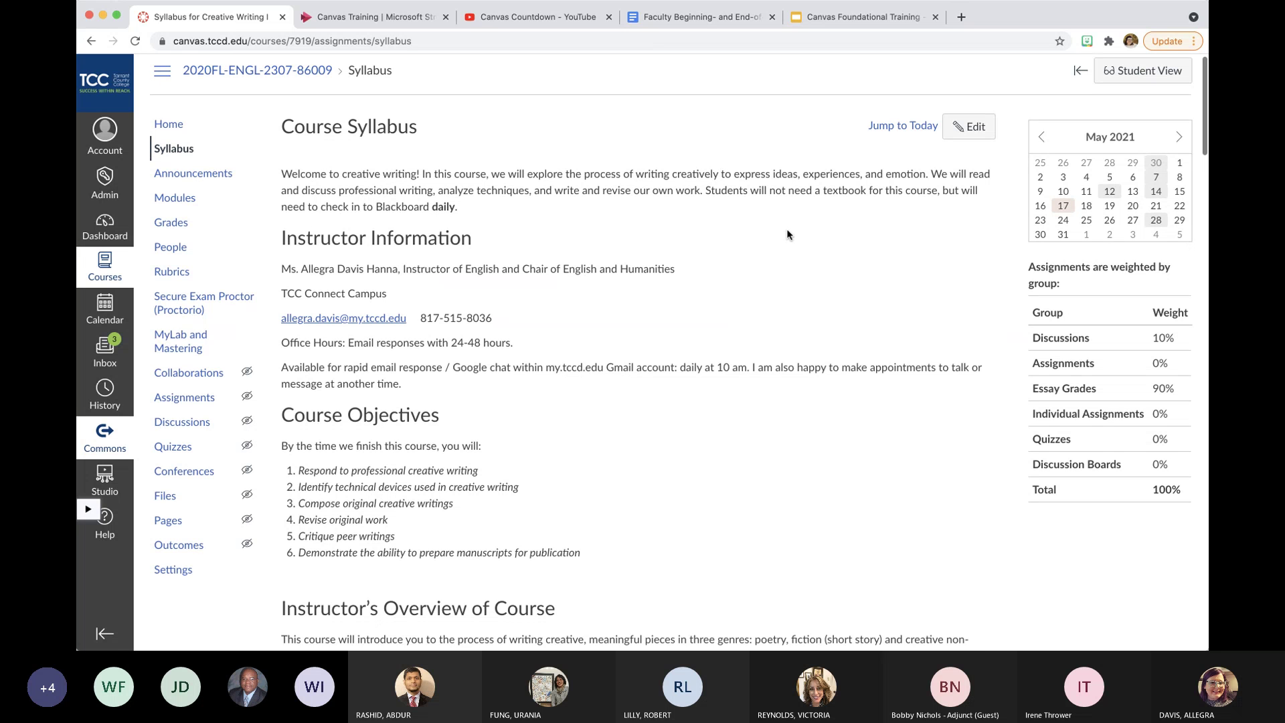
pyautogui.scroll(-5, 787, 235)
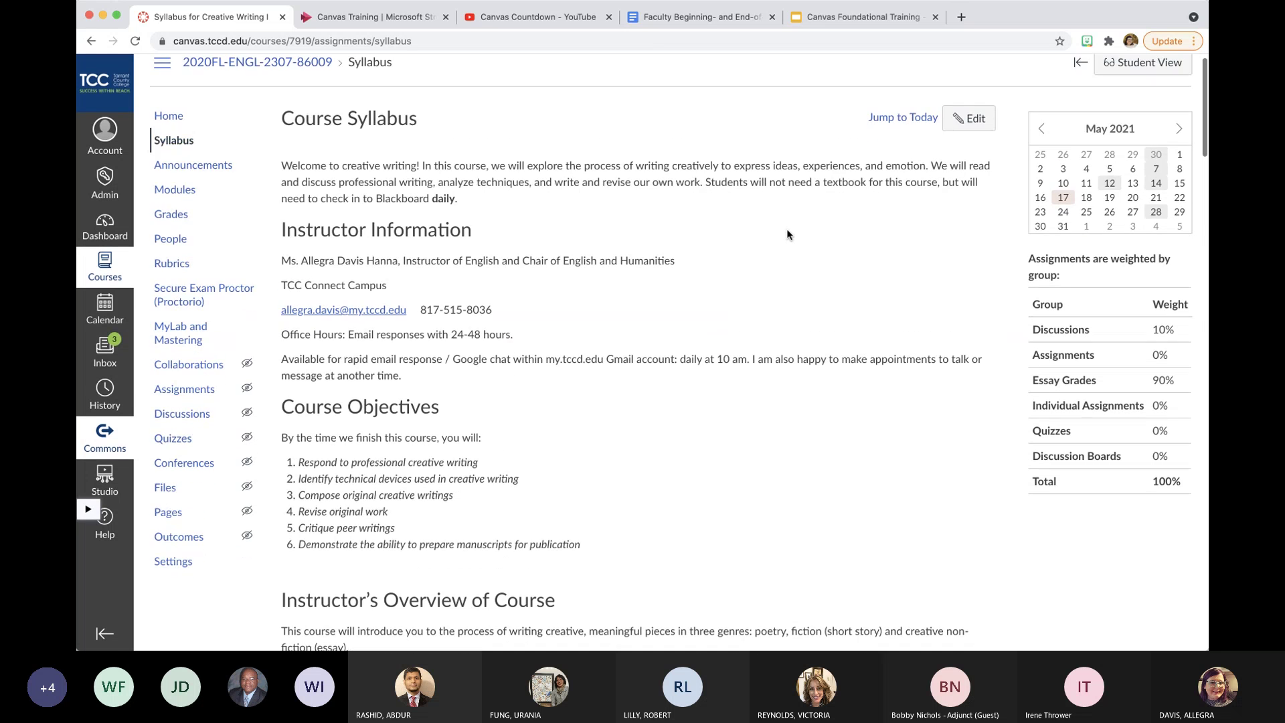
pyautogui.scroll(-20, 787, 234)
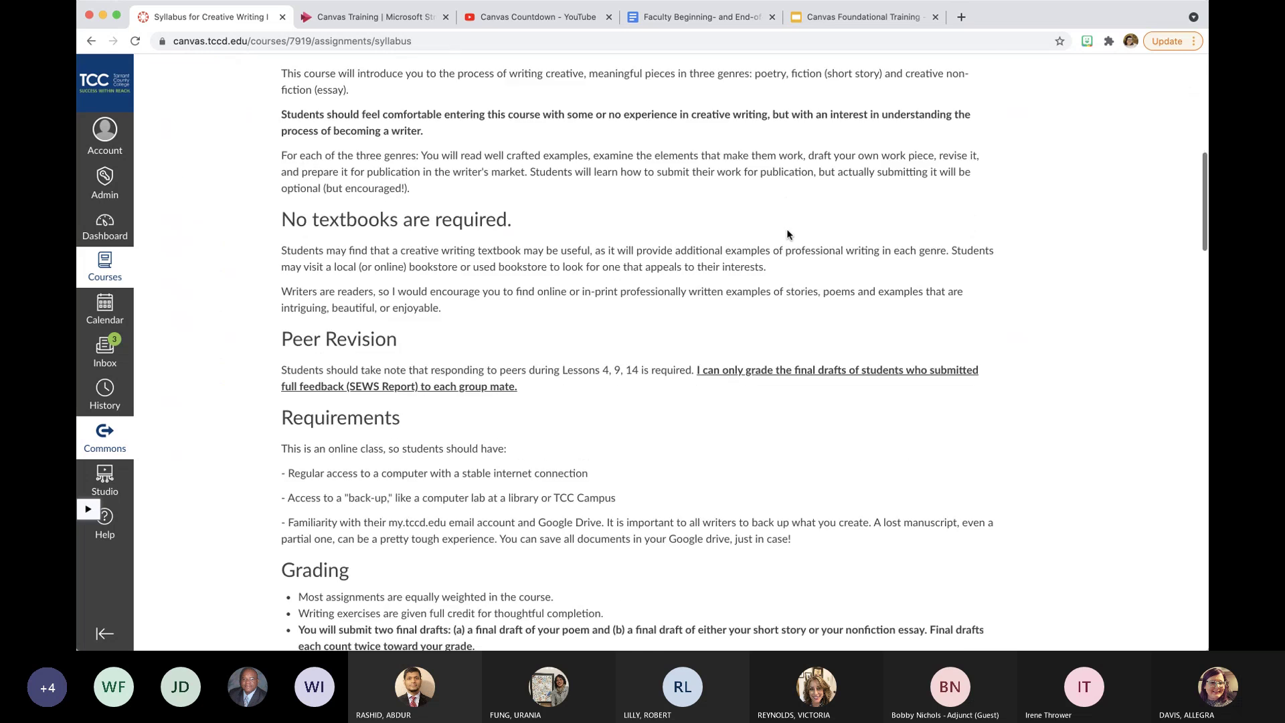
pyautogui.scroll(-6, 788, 231)
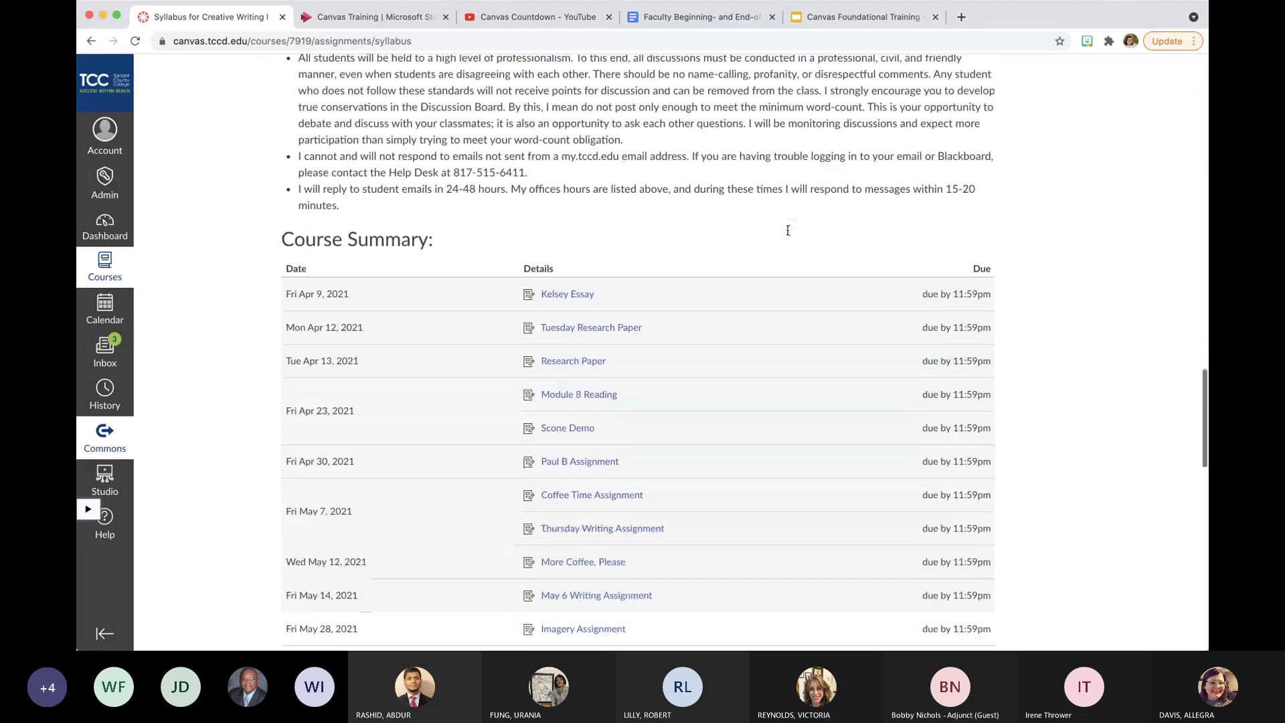
pyautogui.scroll(2, 787, 233)
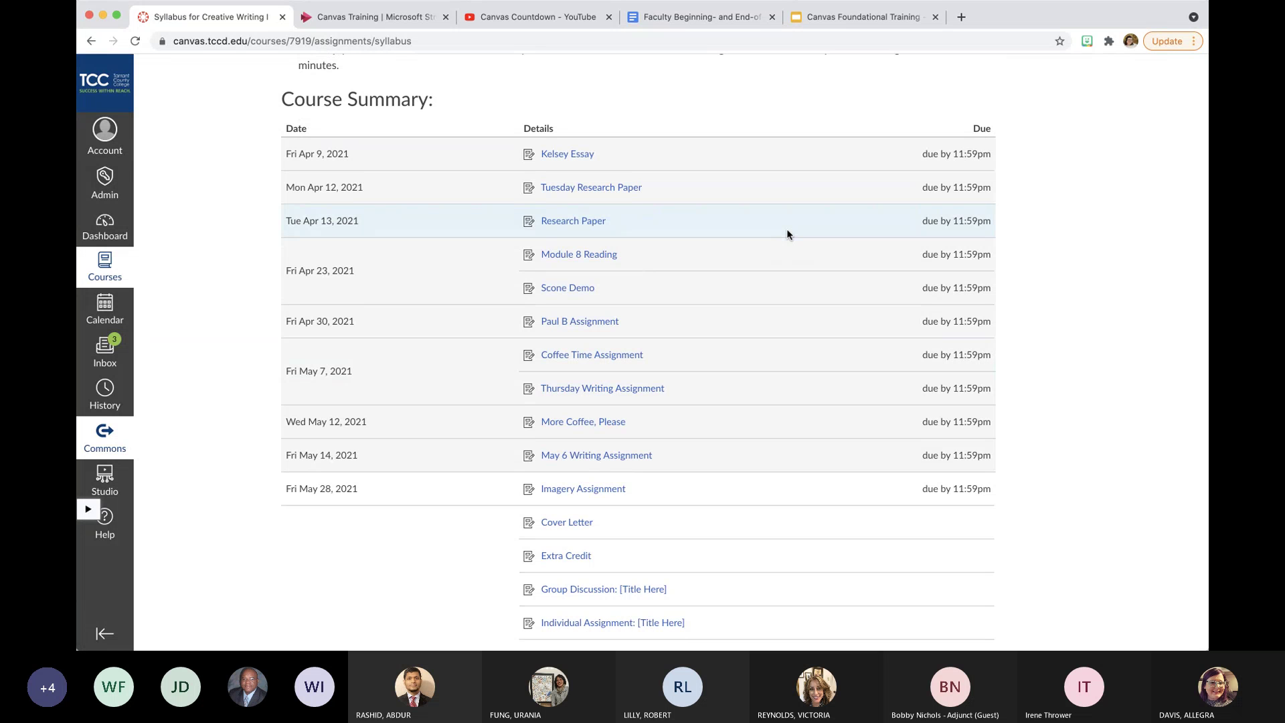
pyautogui.scroll(-15, 788, 233)
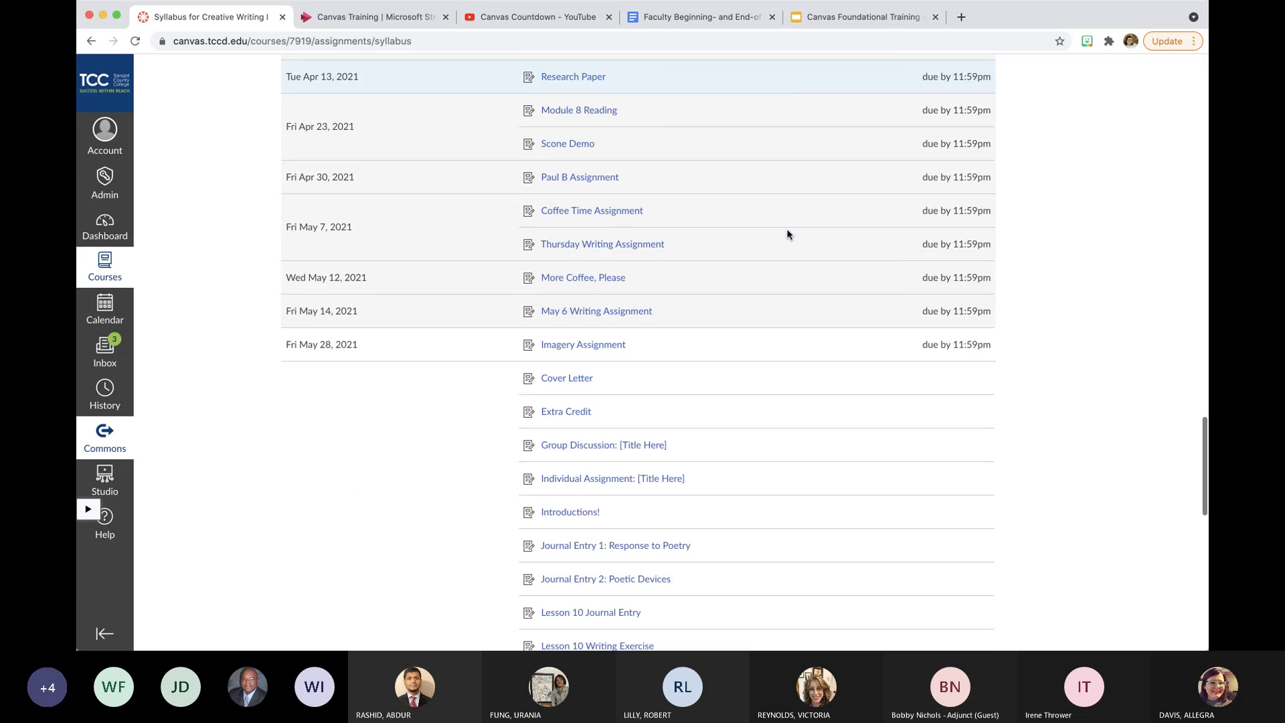
# Return to the syllabus top with the course objectives and the Discussions 10% and Essay Grades 90% weights
pyautogui.scroll(15, 787, 233)
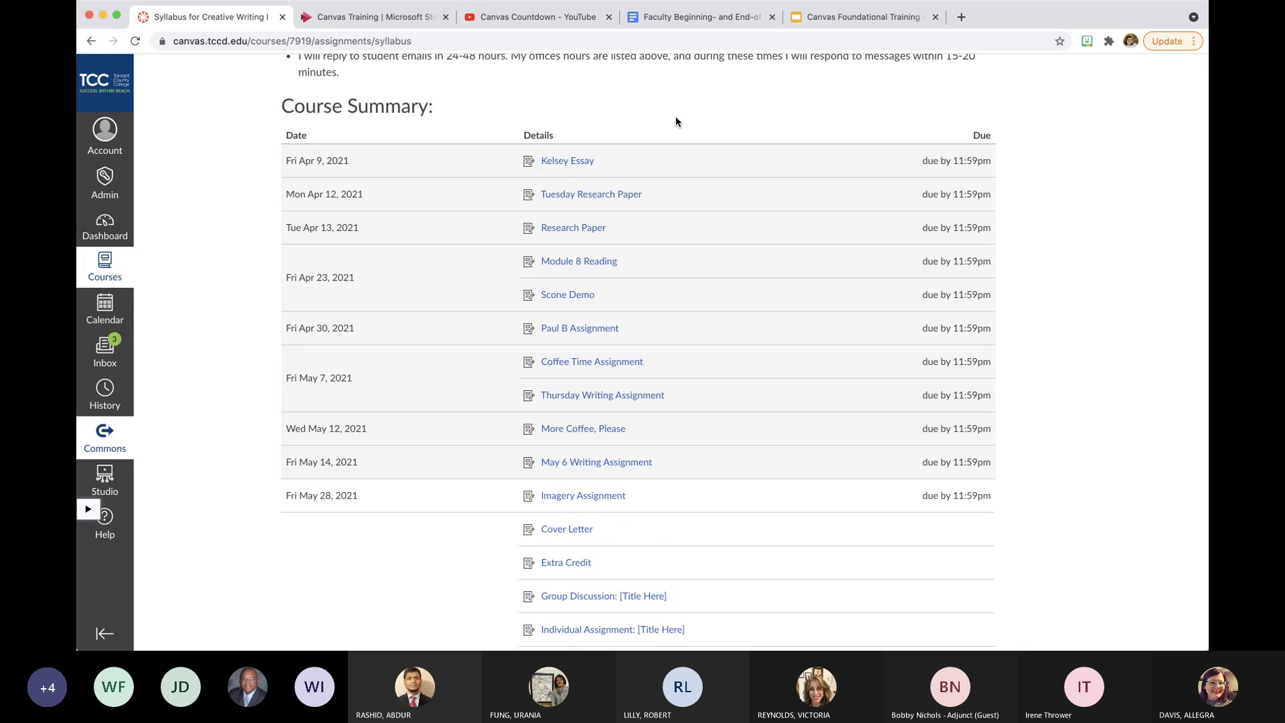
pyautogui.scroll(1, 677, 122)
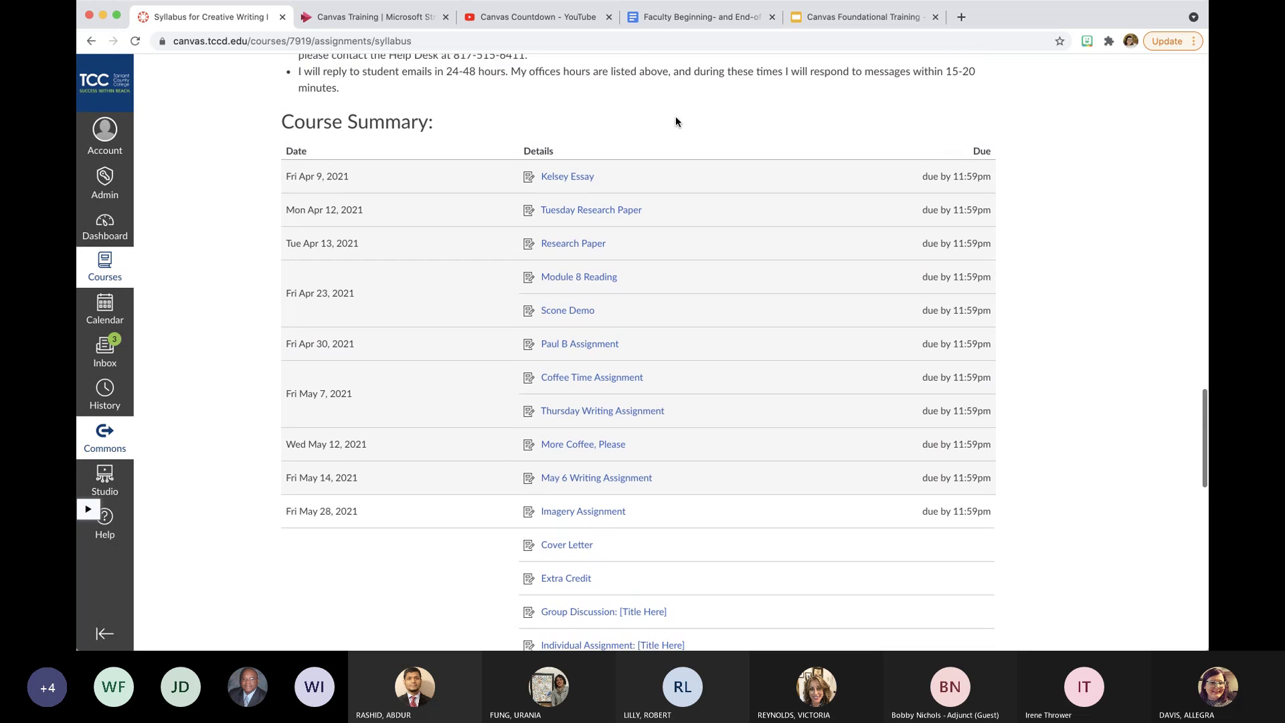
pyautogui.scroll(-2, 677, 122)
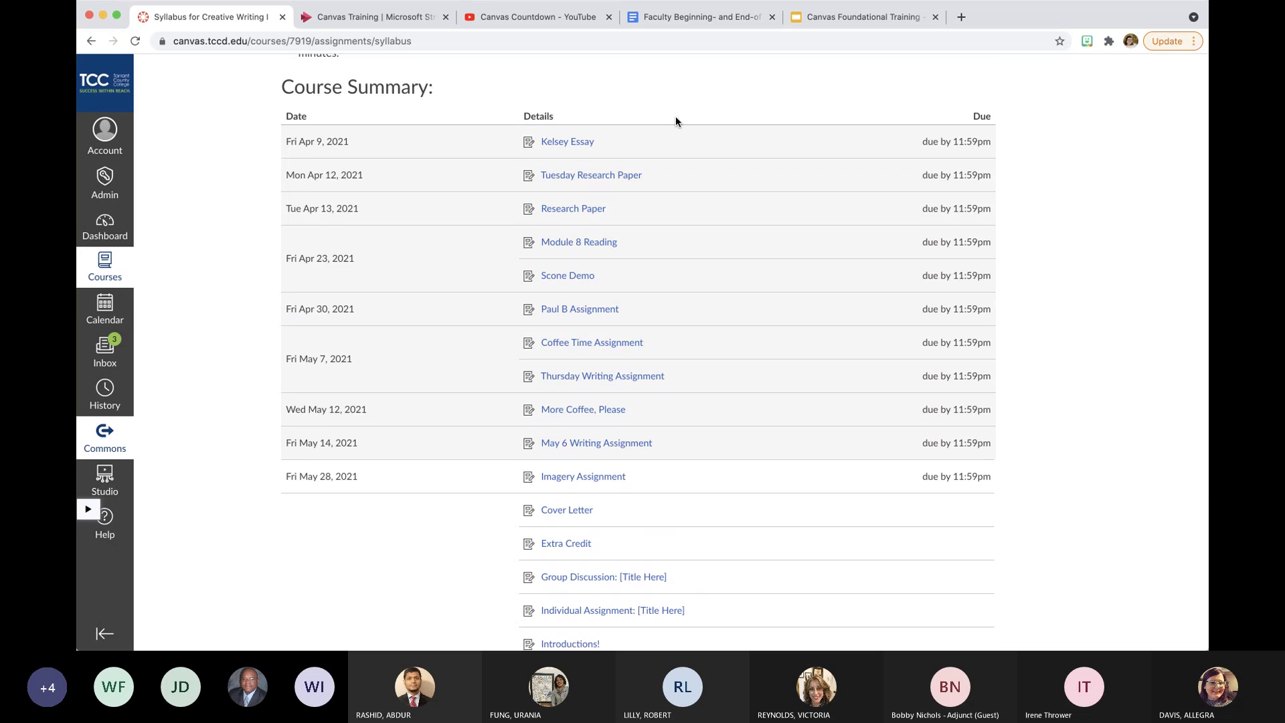
pyautogui.scroll(15, 677, 122)
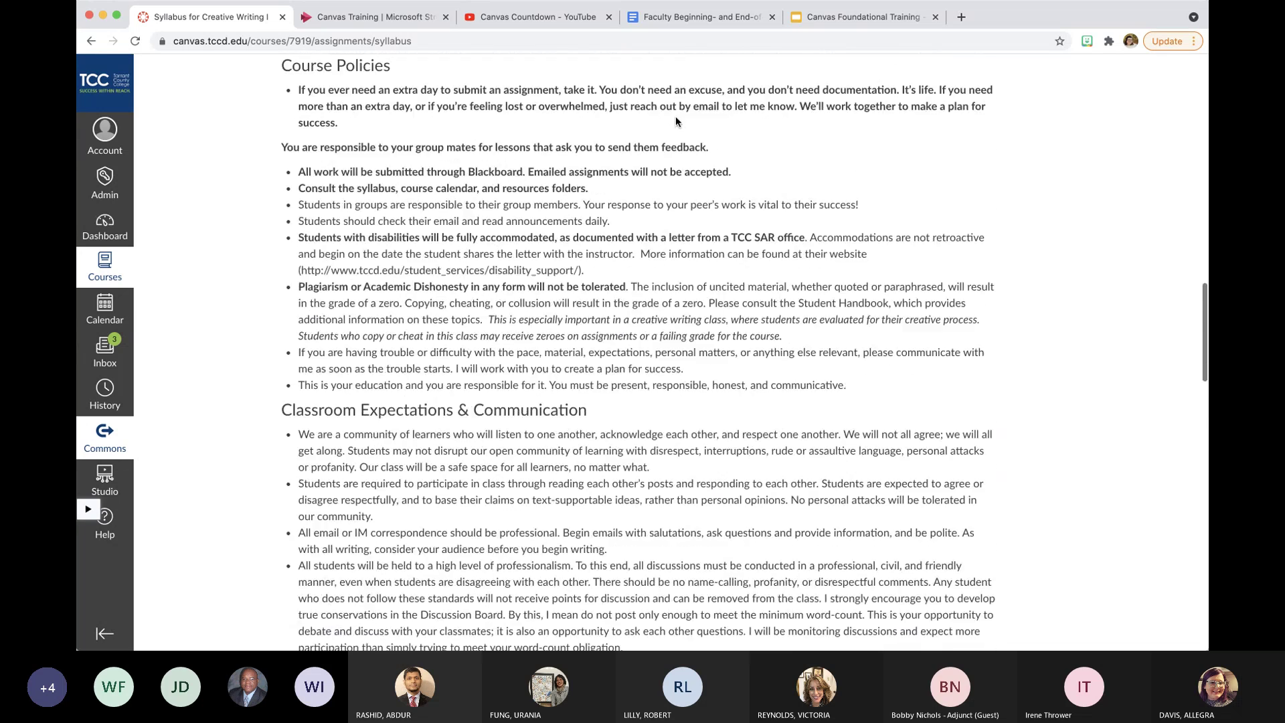
pyautogui.scroll(20, 676, 122)
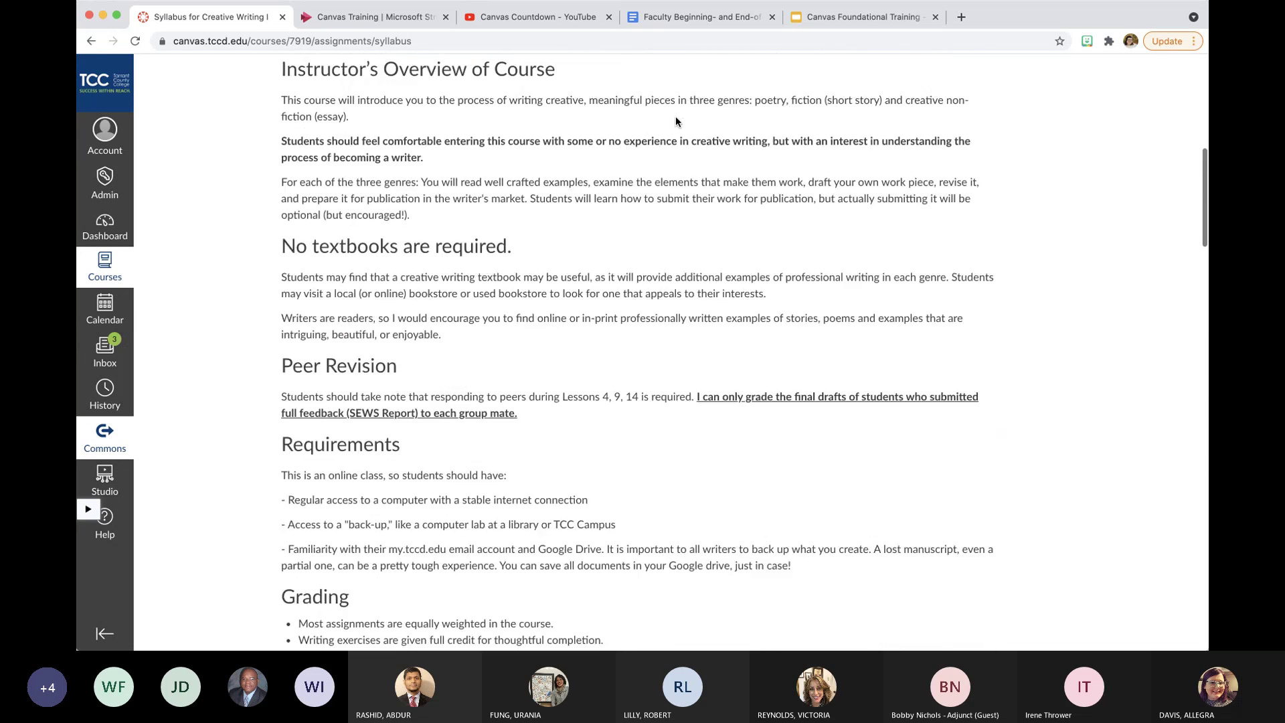
pyautogui.scroll(10, 676, 122)
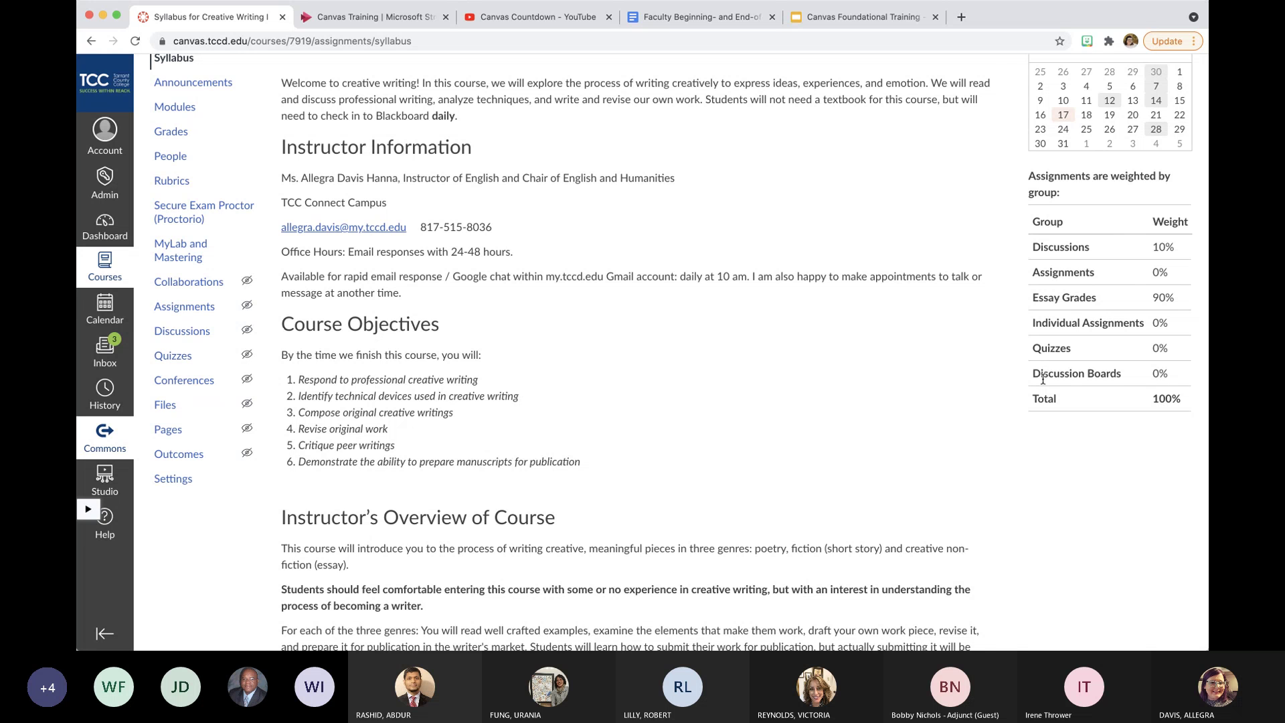
pyautogui.scroll(2, 755, 422)
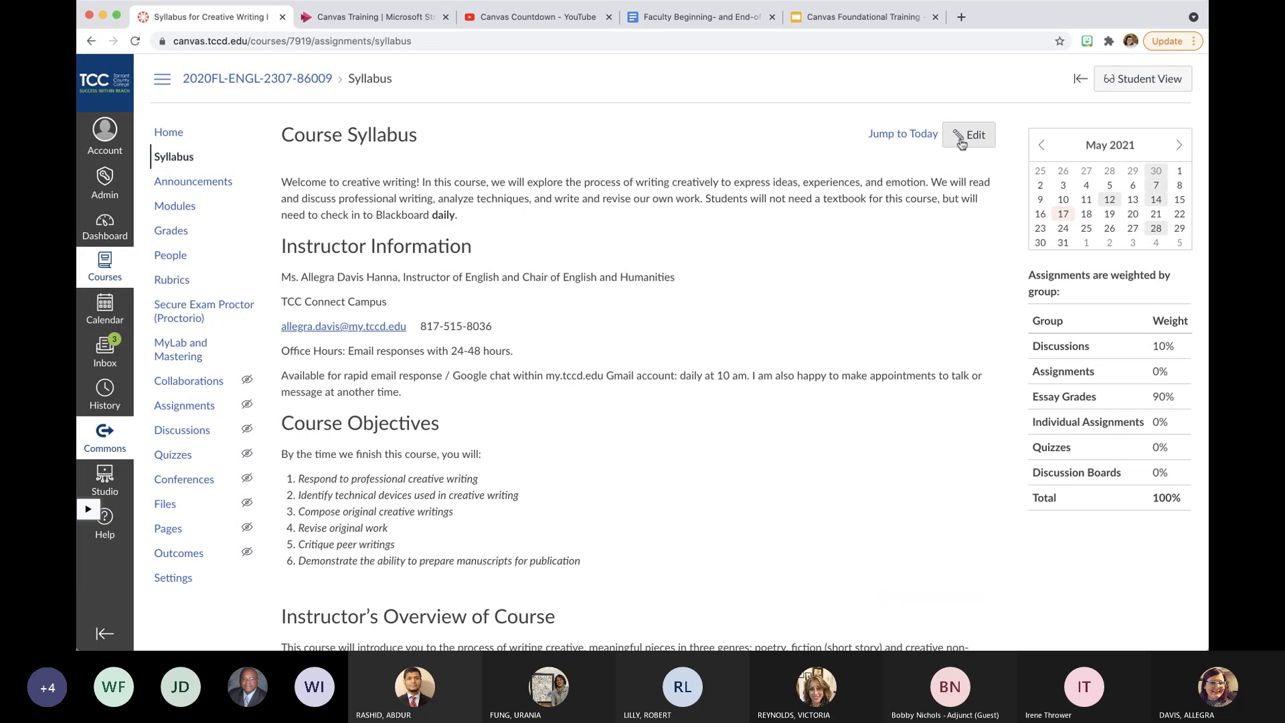
# Open the syllabus editor and check the style of the Course Objectives heading
pyautogui.click(961, 143)
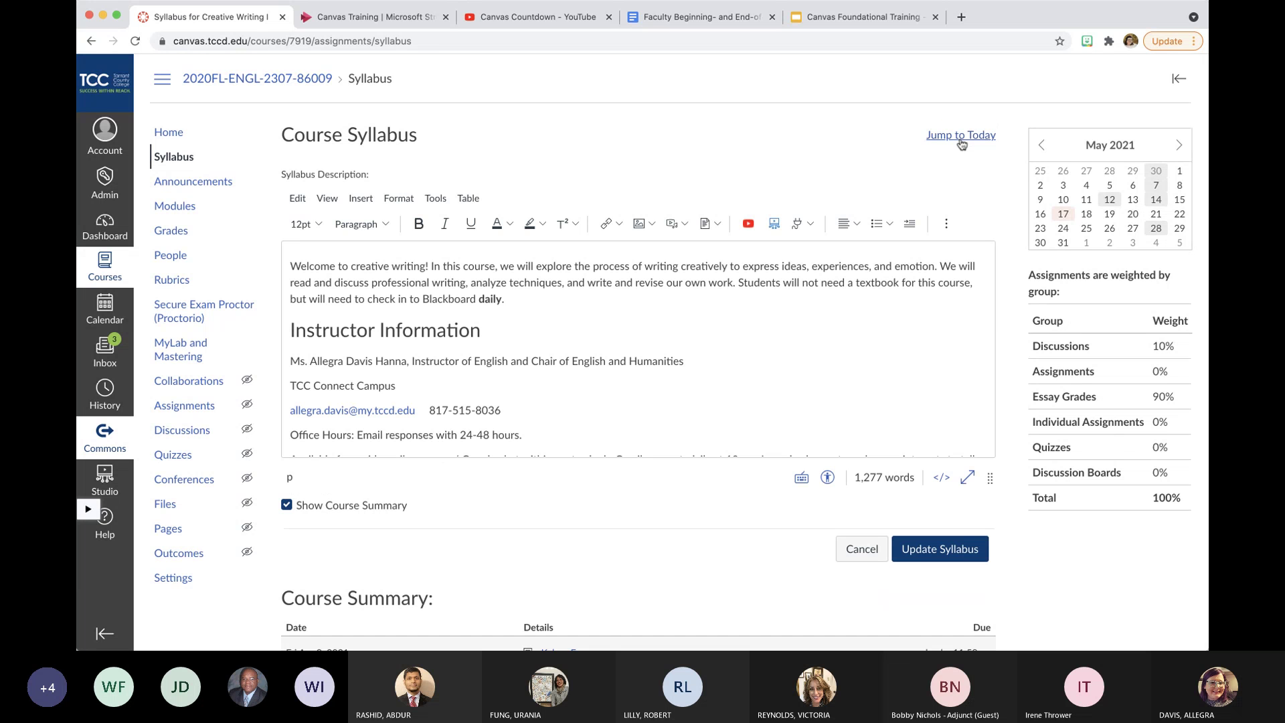
pyautogui.scroll(-10, 851, 404)
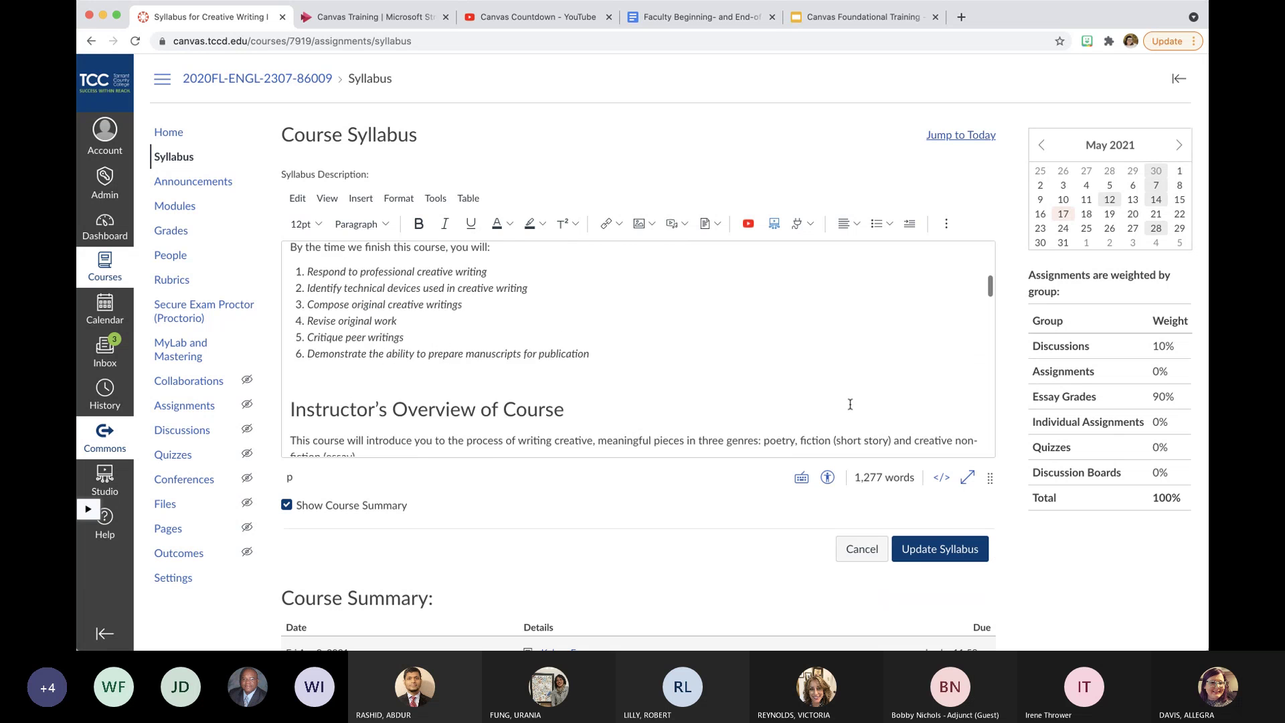
pyautogui.scroll(5, 850, 405)
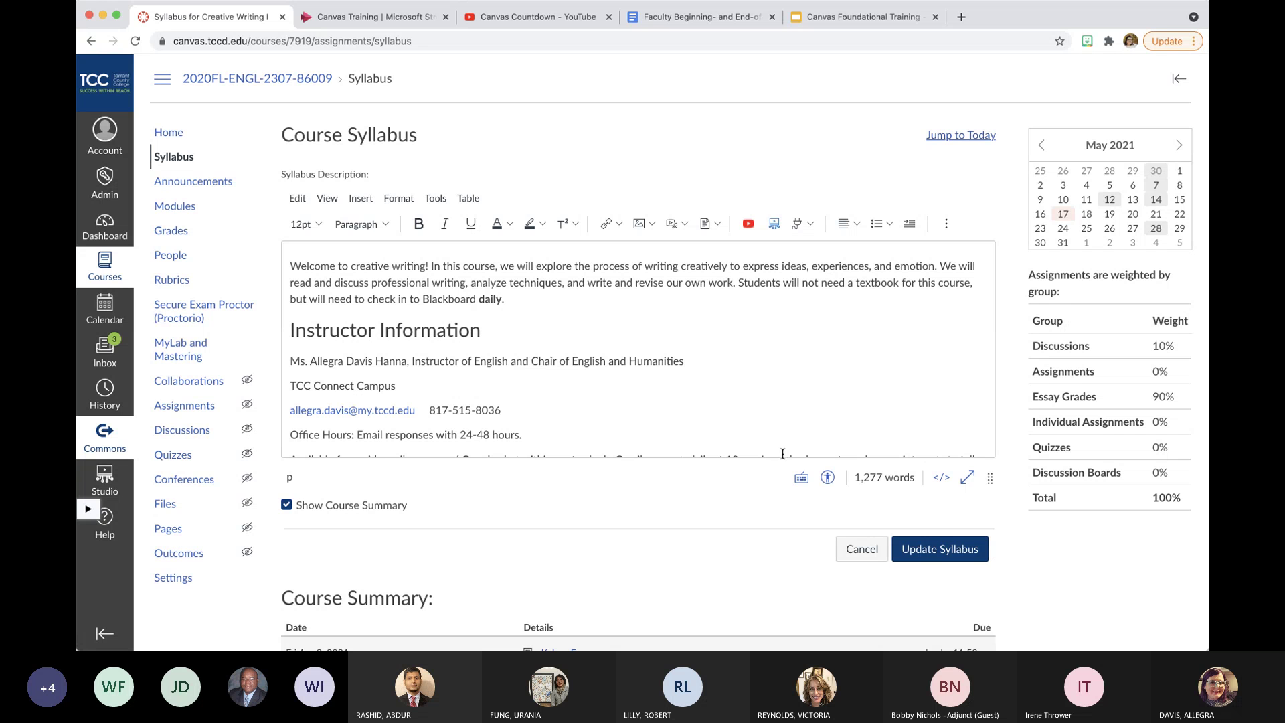
pyautogui.scroll(-5, 769, 421)
pyautogui.scroll(-10, 766, 421)
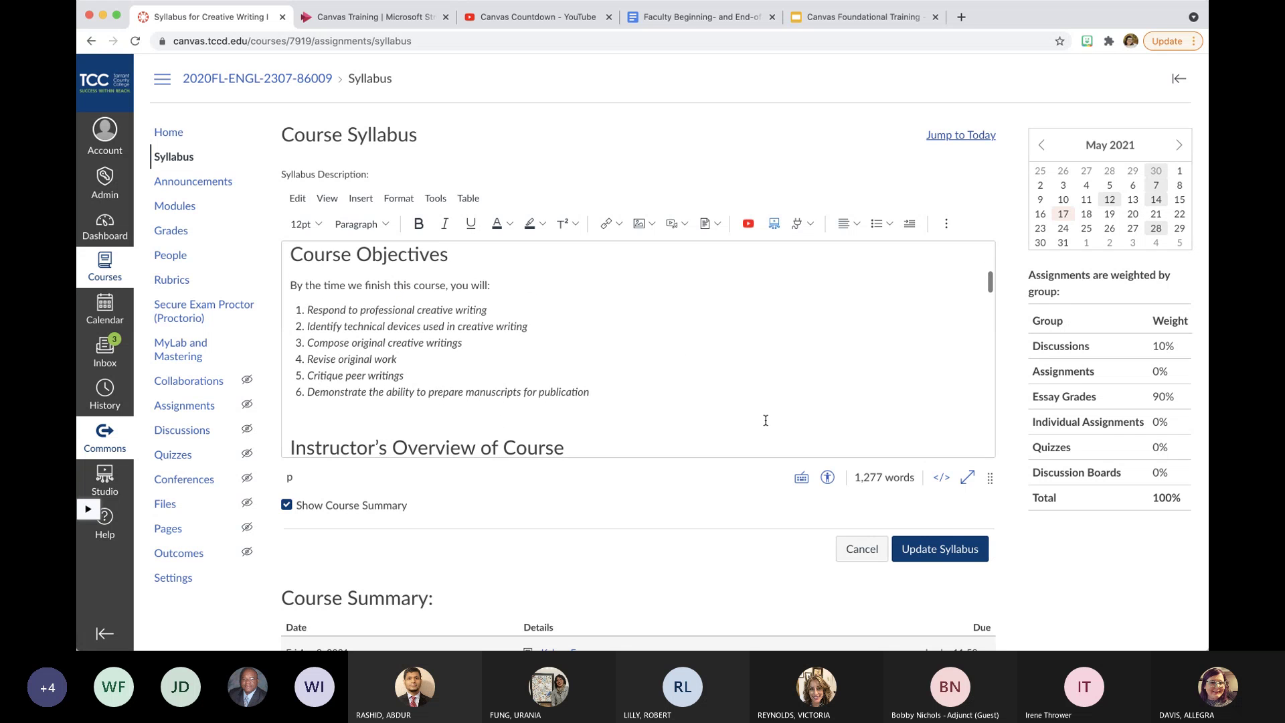
pyautogui.scroll(-10, 766, 421)
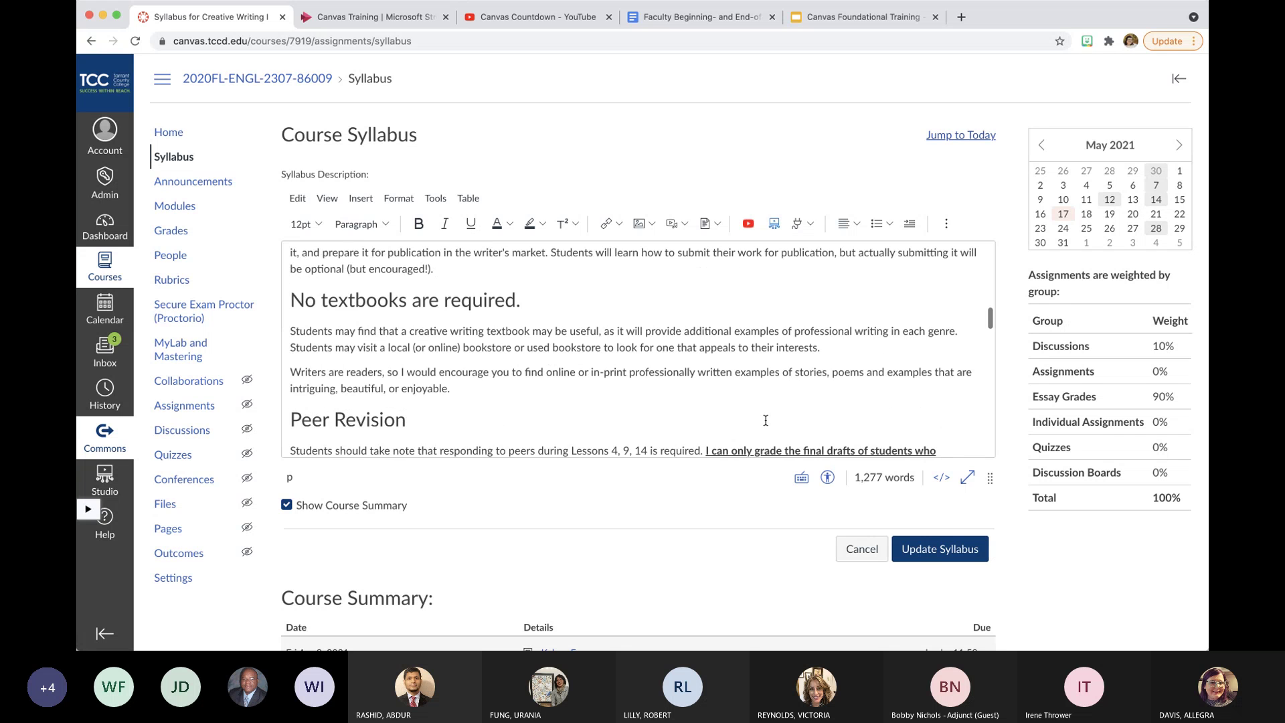
pyautogui.scroll(-10, 765, 420)
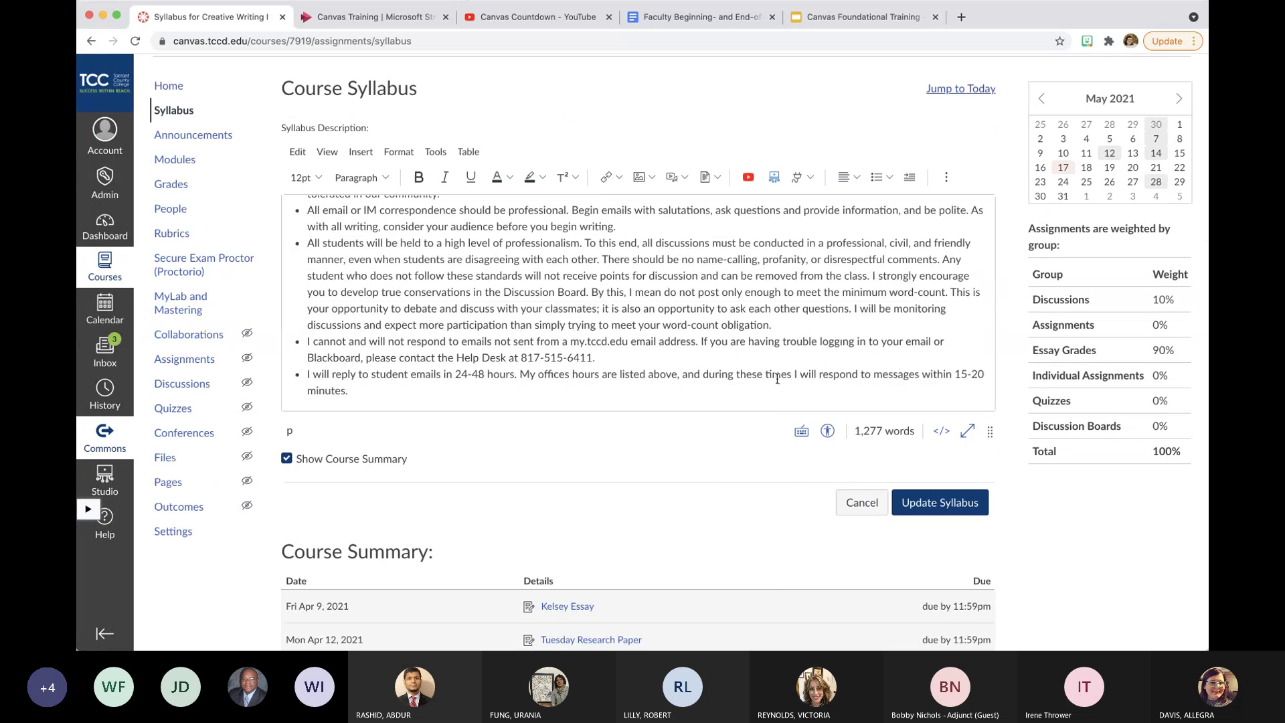
pyautogui.scroll(6, 777, 379)
pyautogui.scroll(15, 777, 378)
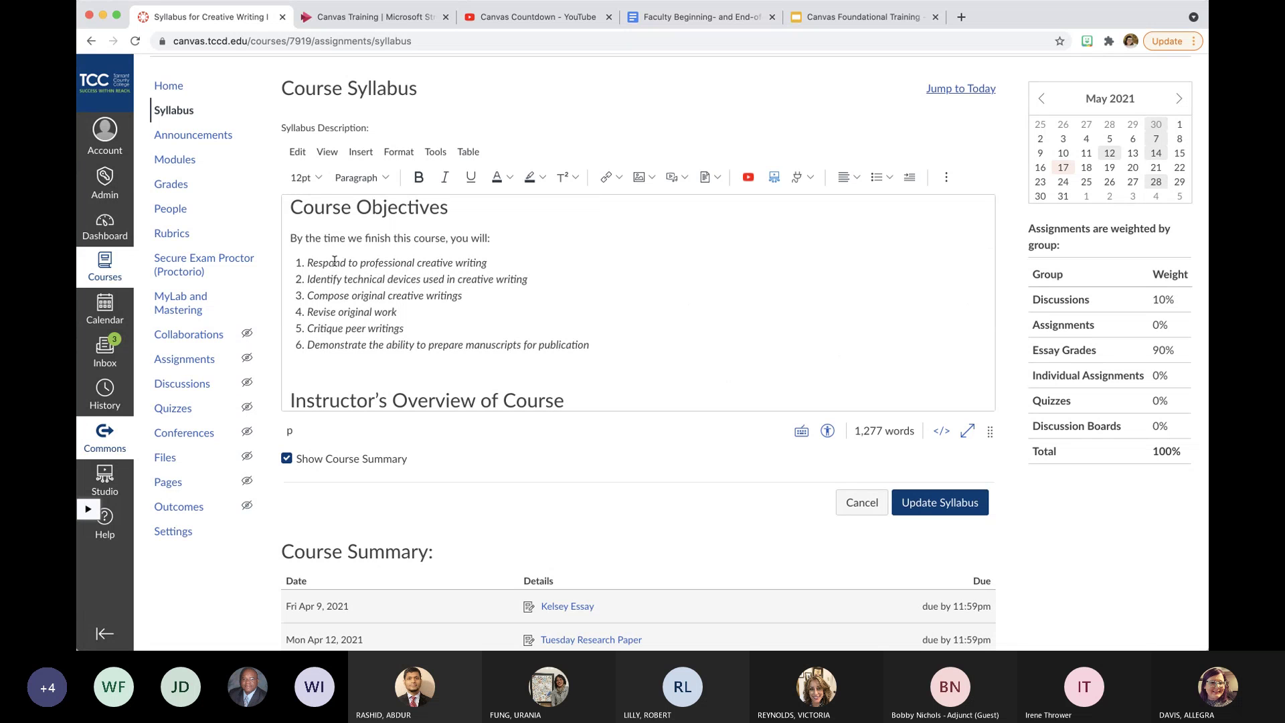
pyautogui.click(354, 224)
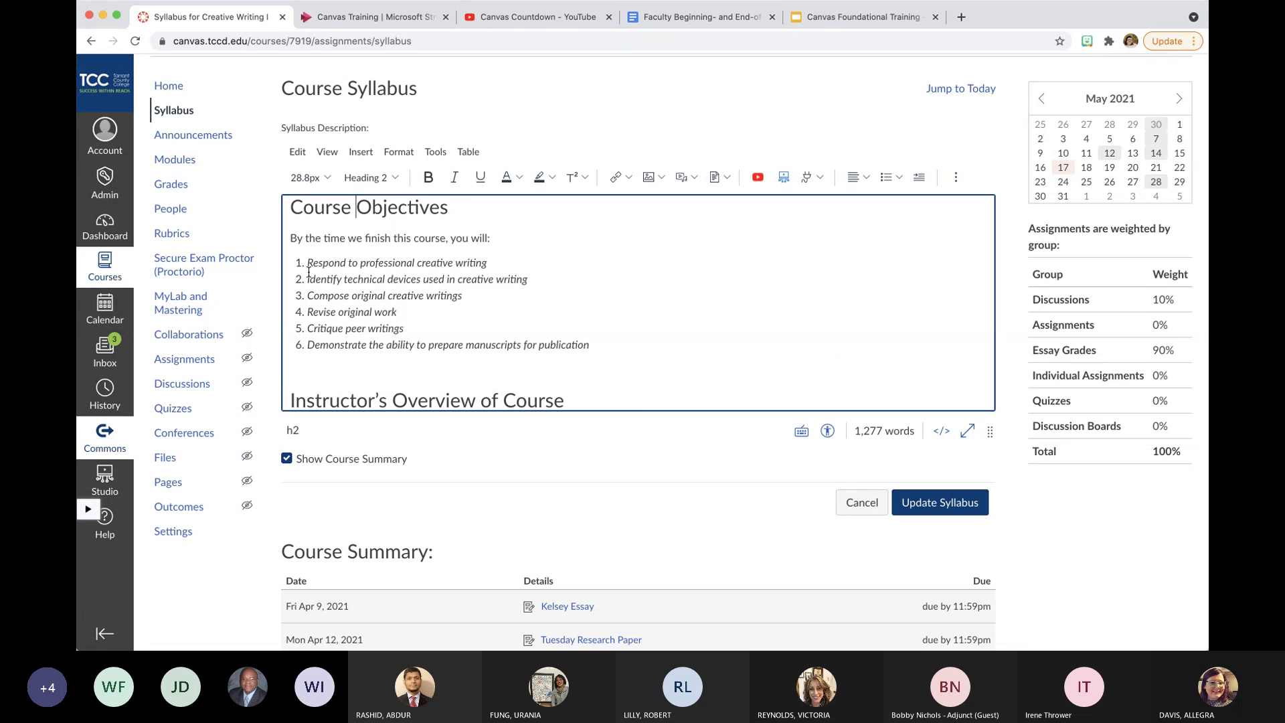
pyautogui.scroll(3, 379, 299)
pyautogui.scroll(3, 381, 300)
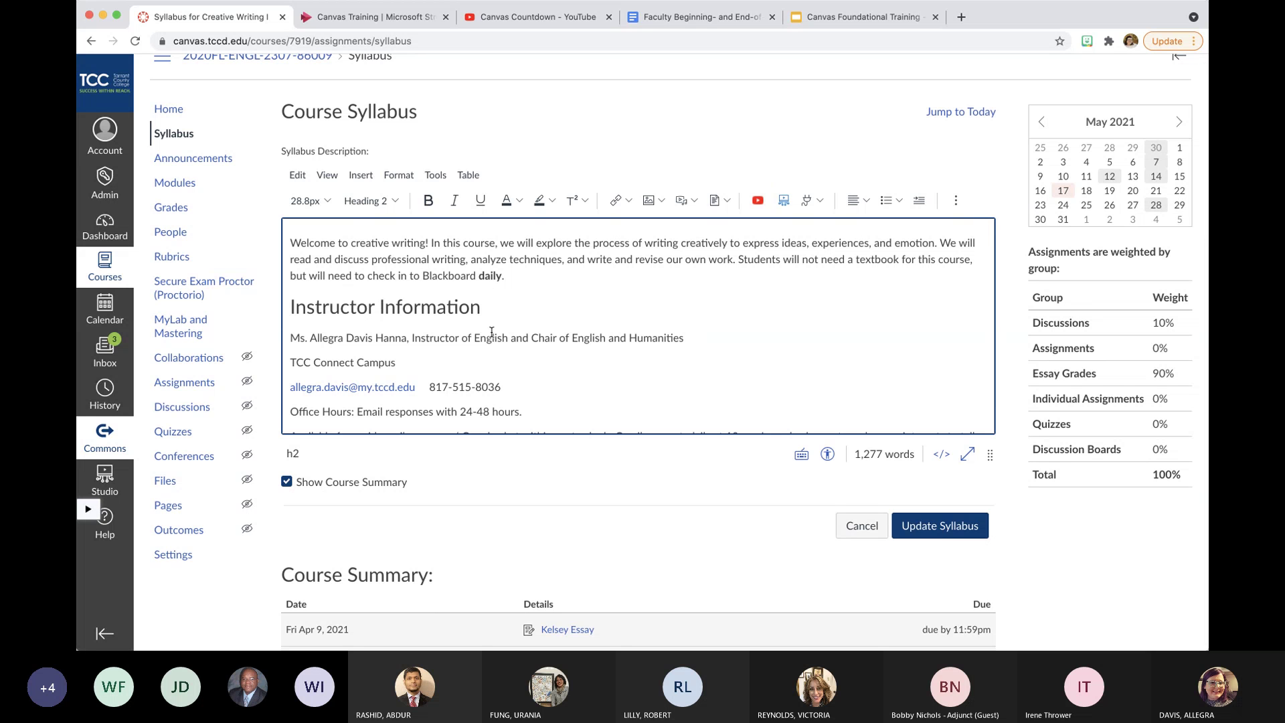
# Replace 'Blackboard' with 'Canvas' in the Welcome paragraph, then cancel the edit without saving
pyautogui.click(447, 276)
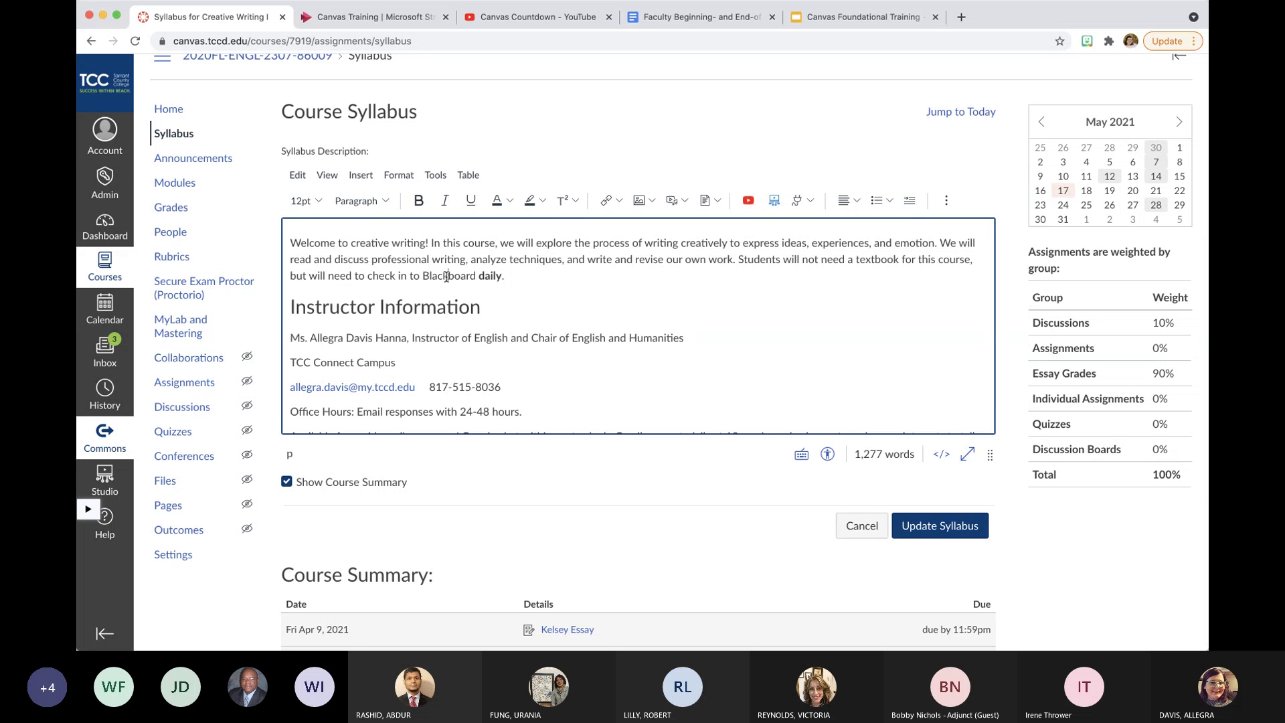
pyautogui.doubleClick(447, 276)
pyautogui.write('Canvas')
pyautogui.scroll(-3, 738, 370)
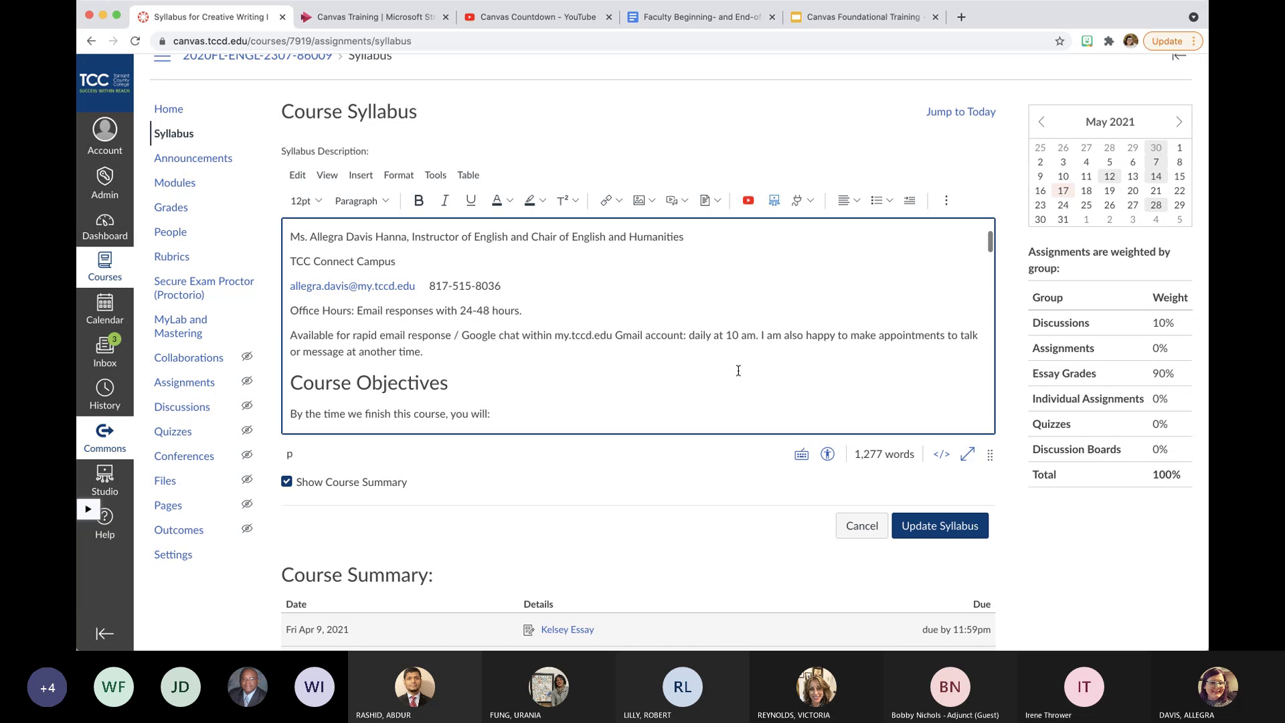
pyautogui.click(855, 527)
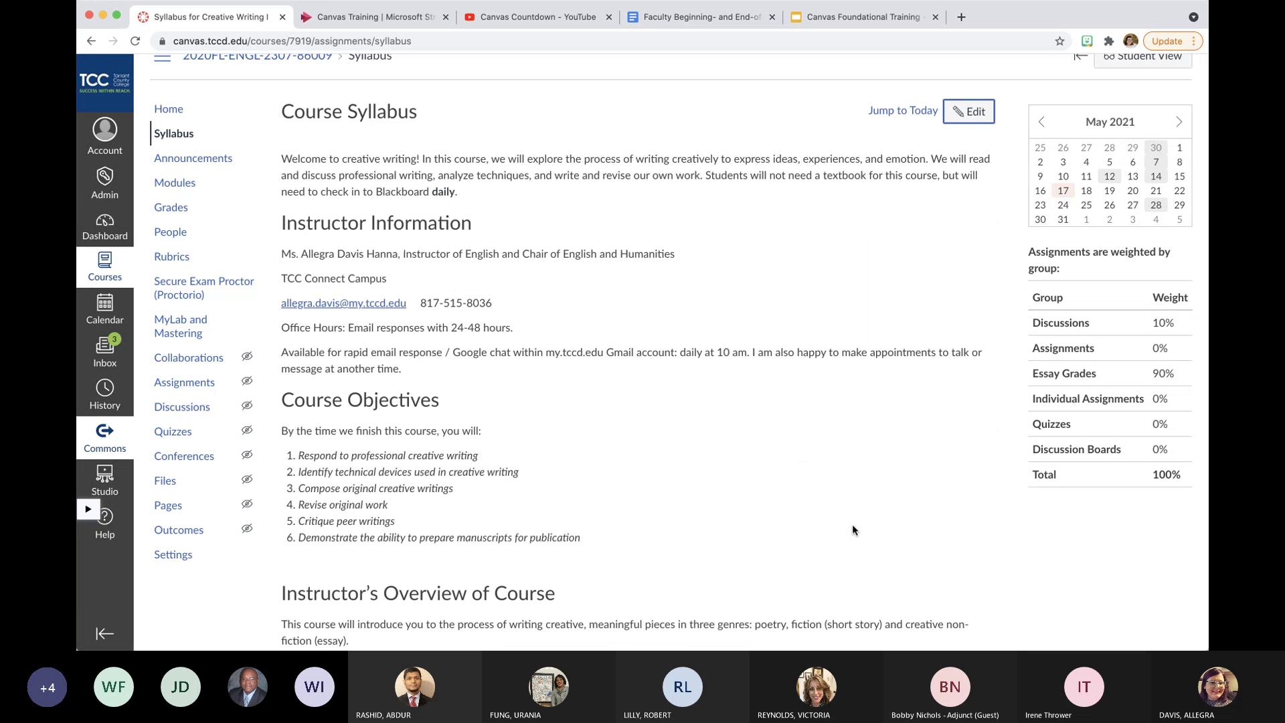
# Return to the Canvas Foundational Training slides showing 'Foundational Schedule: Part 2'
pyautogui.scroll(-7, 854, 529)
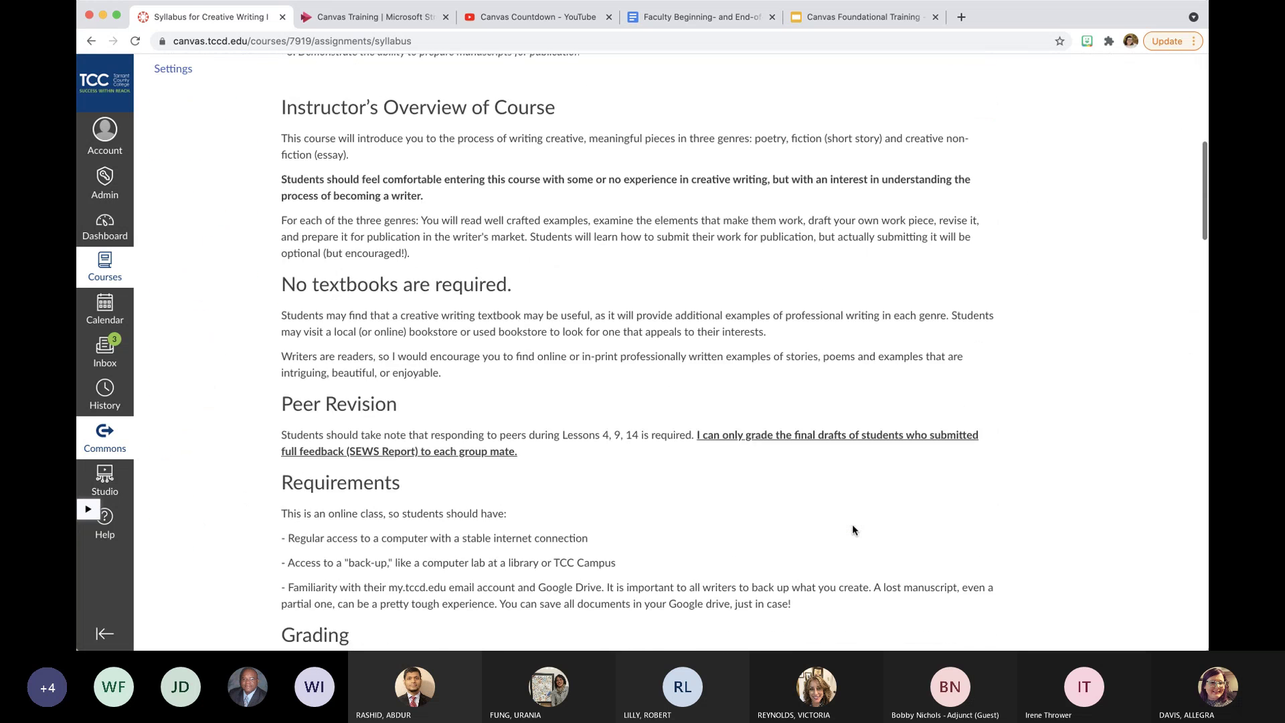
pyautogui.scroll(-5, 853, 524)
pyautogui.scroll(12, 853, 525)
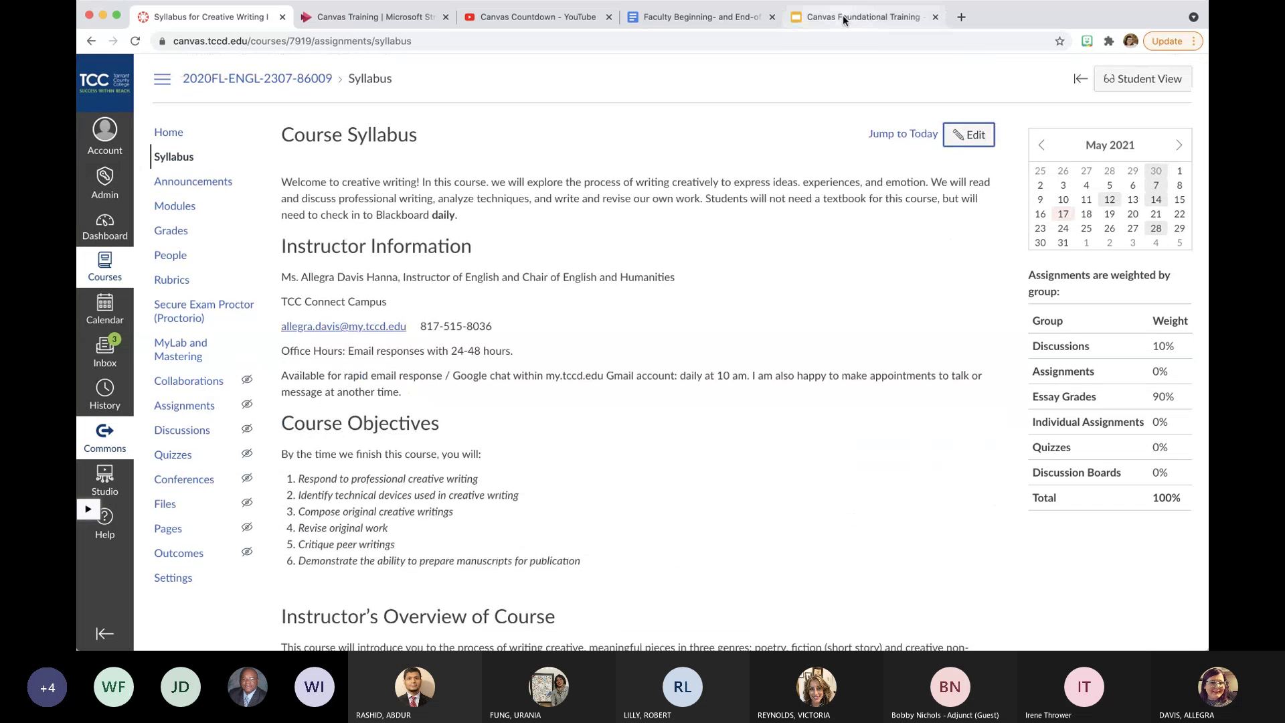
pyautogui.click(842, 15)
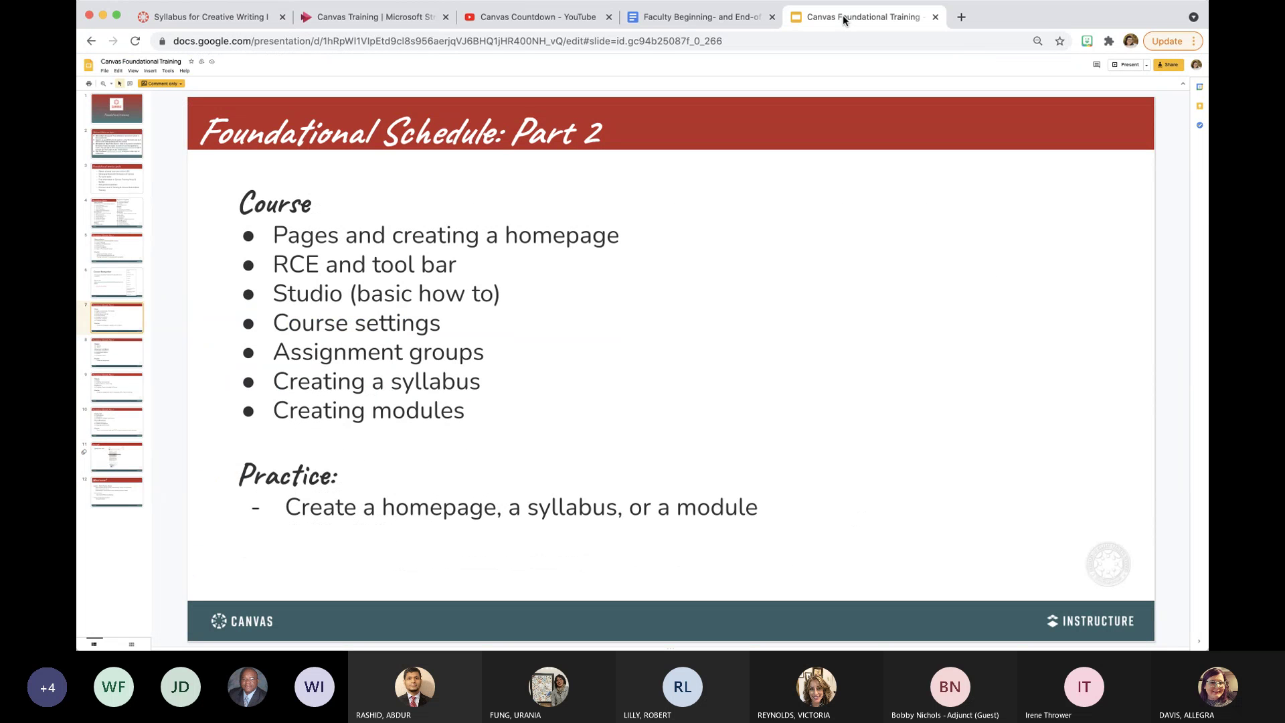
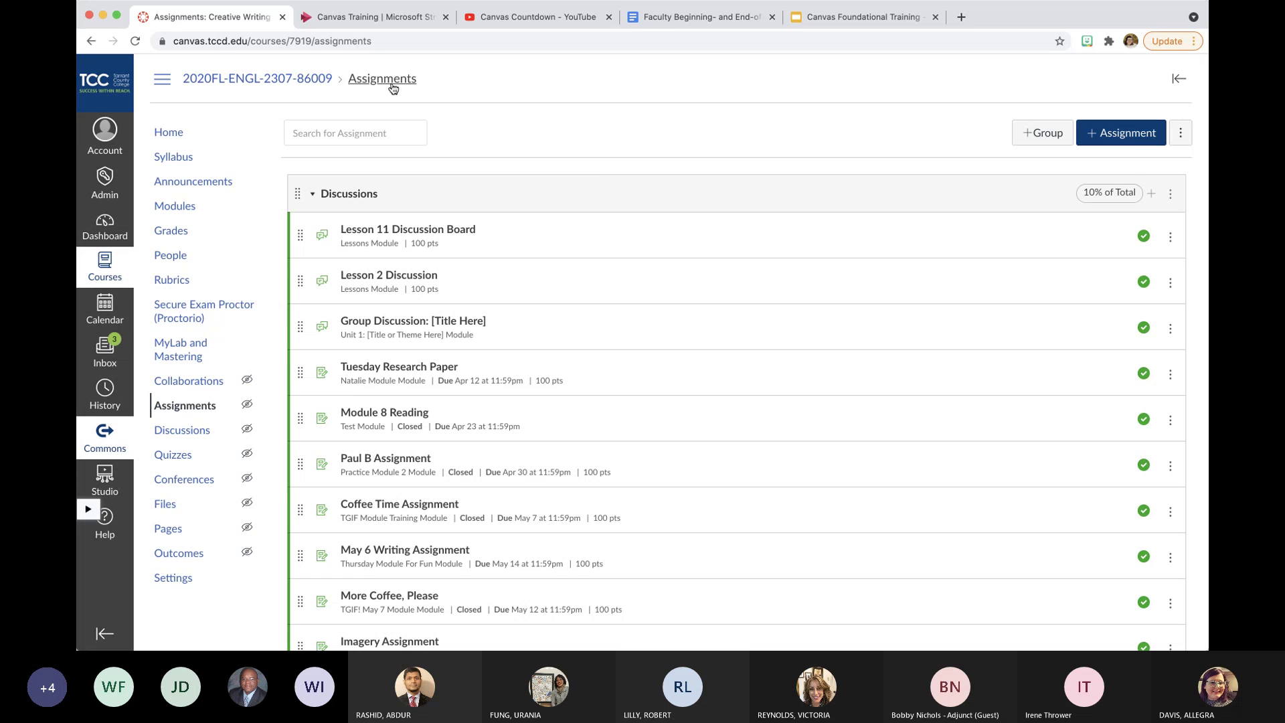
# Open the Assignment Groups weight settings and make sure weighting the final grade by group is on
pyautogui.click(1182, 134)
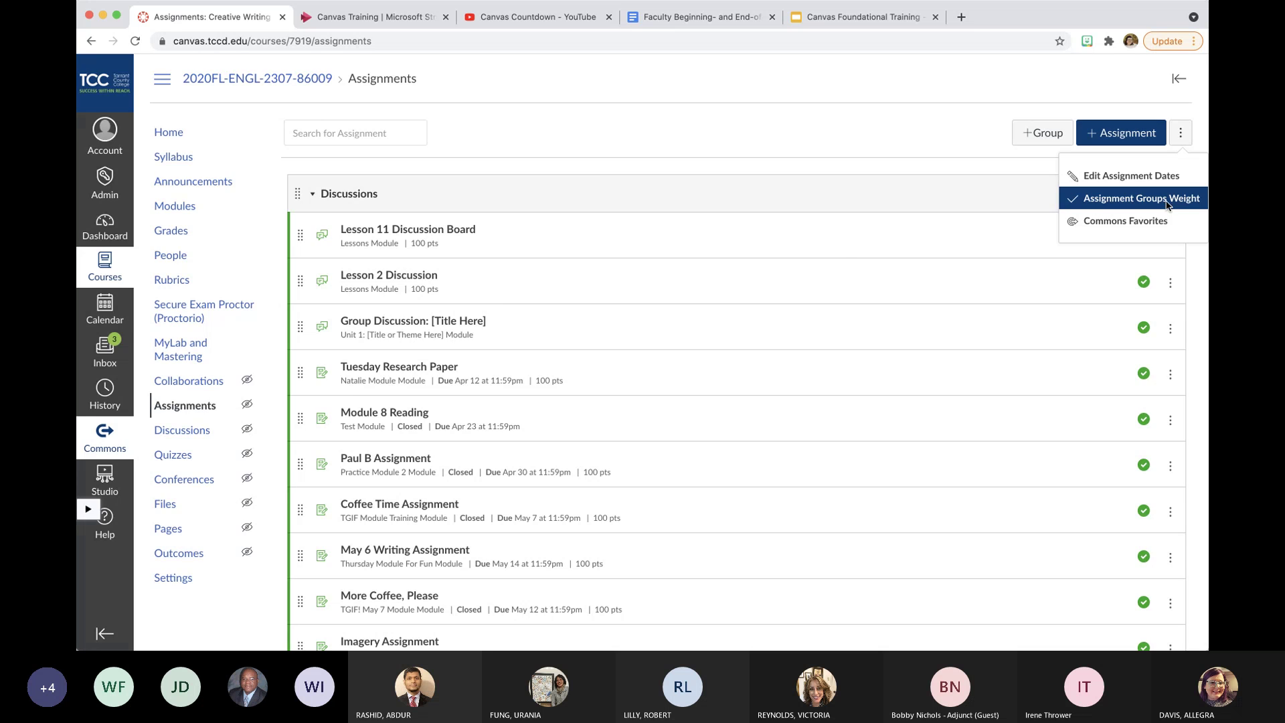
pyautogui.click(1168, 203)
pyautogui.click(507, 244)
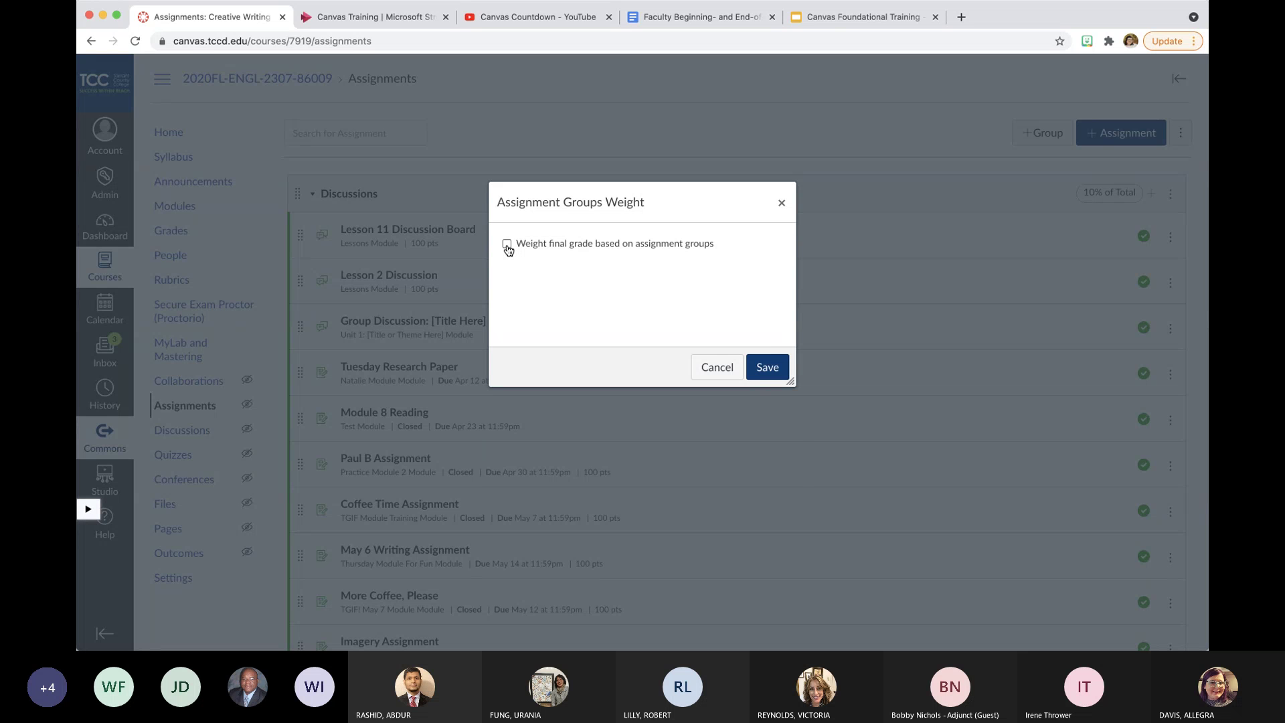
pyautogui.click(507, 244)
pyautogui.scroll(-2, 640, 339)
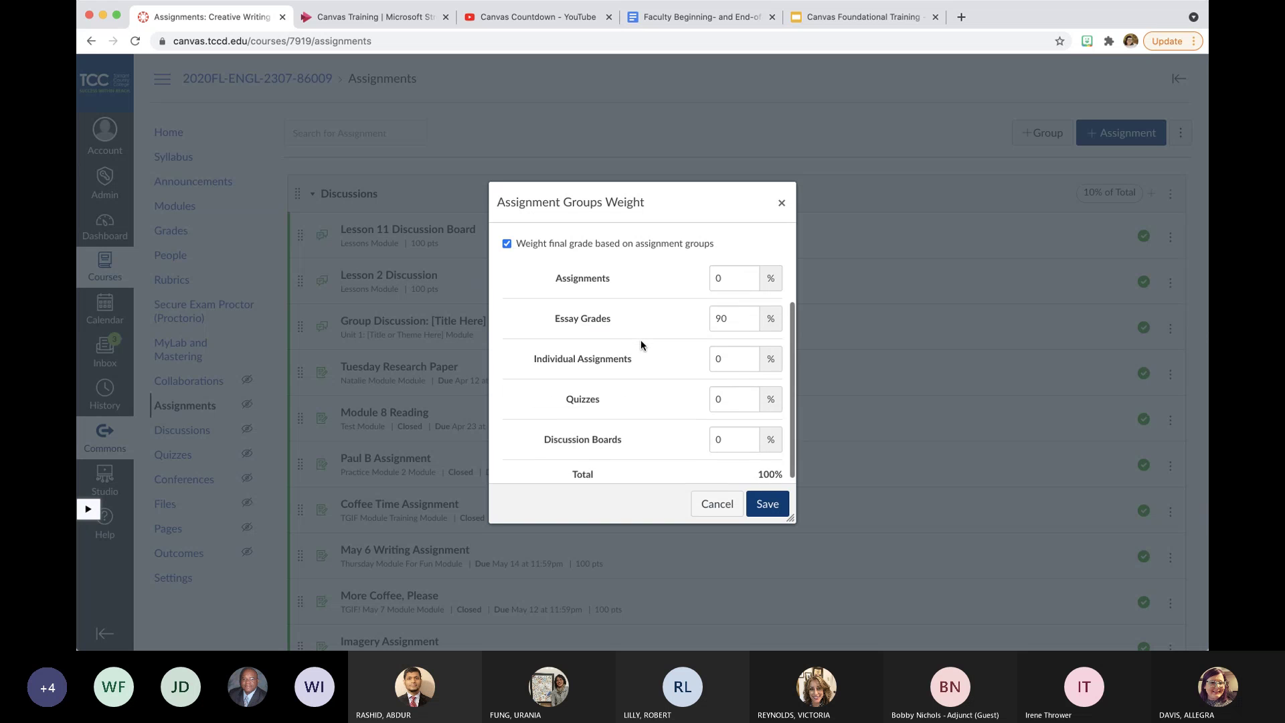
pyautogui.scroll(2, 641, 340)
pyautogui.scroll(-2, 640, 340)
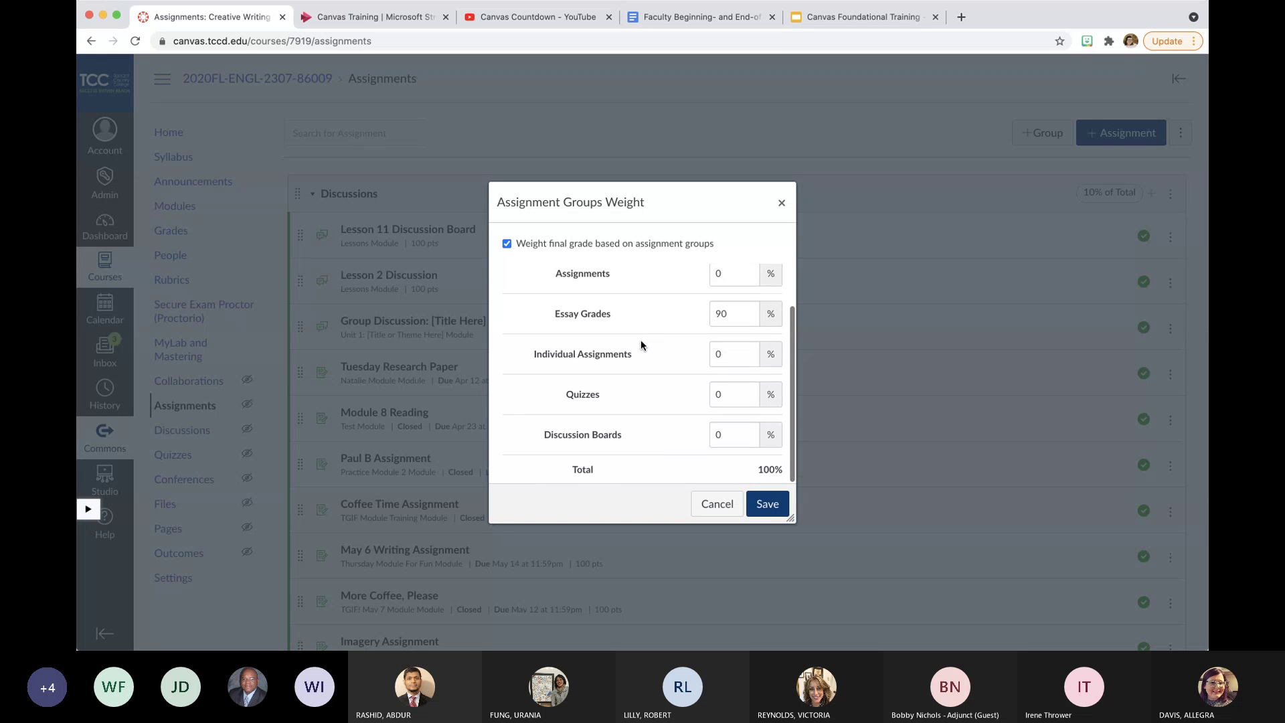
pyautogui.scroll(2, 640, 339)
pyautogui.scroll(-1, 640, 339)
pyautogui.scroll(1, 640, 339)
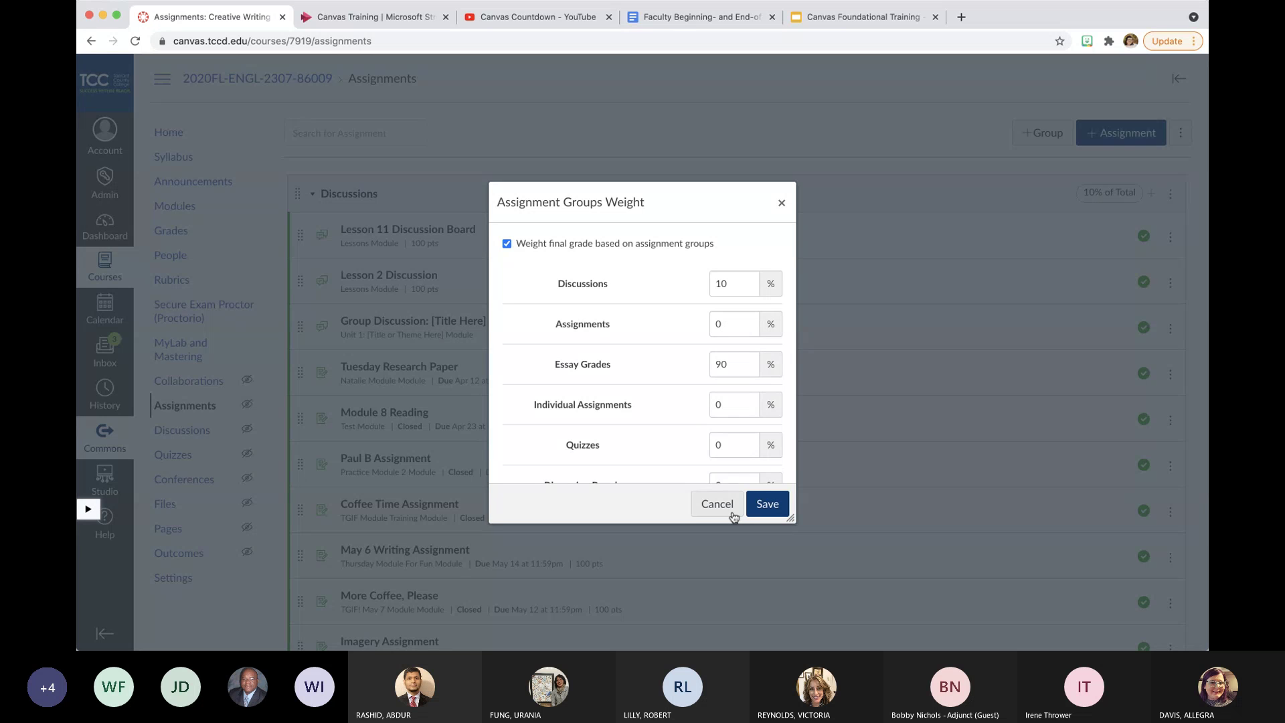
# Enter group weights: Assignments 20, Essay Grades 50, Individual Assignments 10, Quizzes 5
pyautogui.click(736, 325)
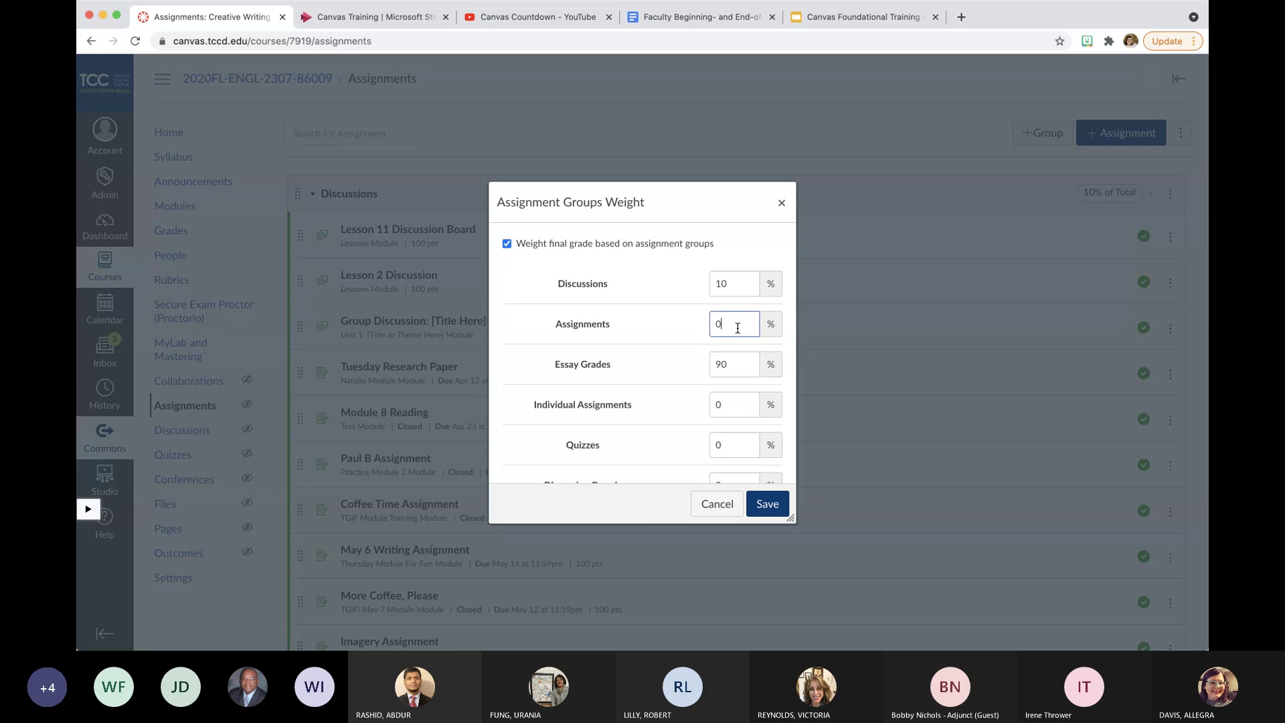
pyautogui.write('2')
pyautogui.click(733, 365)
pyautogui.moveTo(733, 365); pyautogui.dragTo(703, 369)
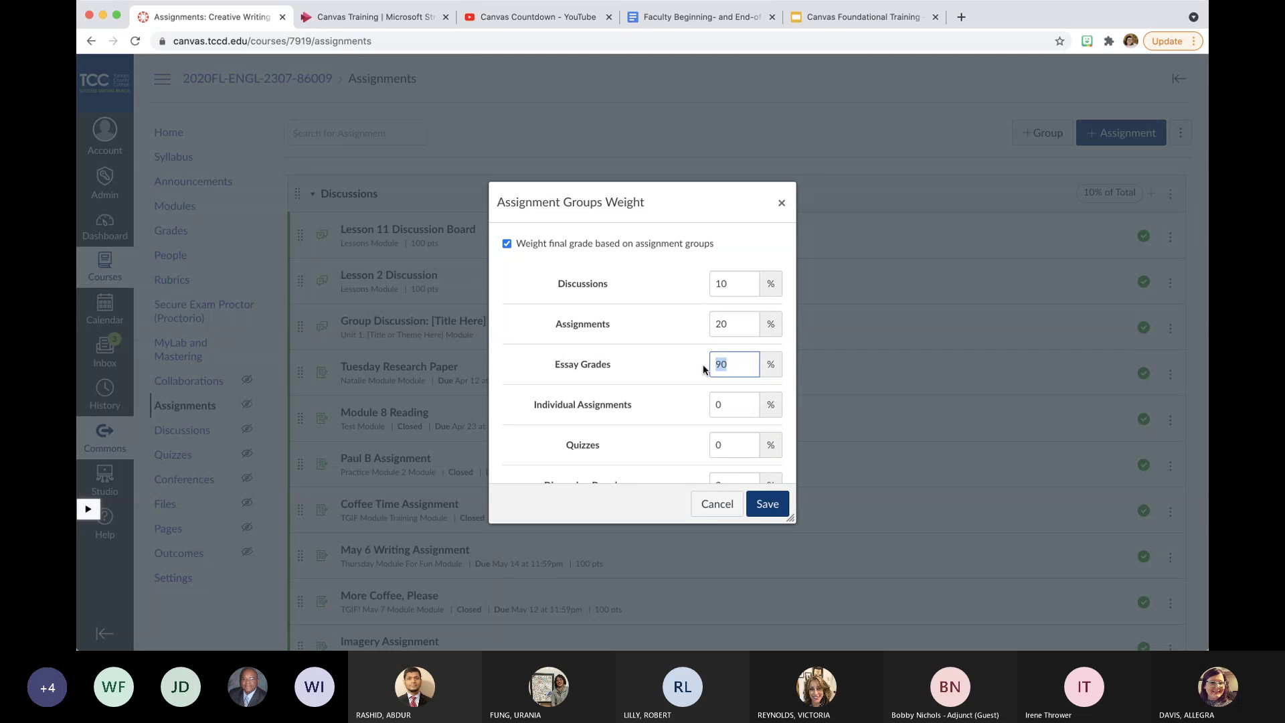
pyautogui.write('50')
pyautogui.scroll(-1, 681, 402)
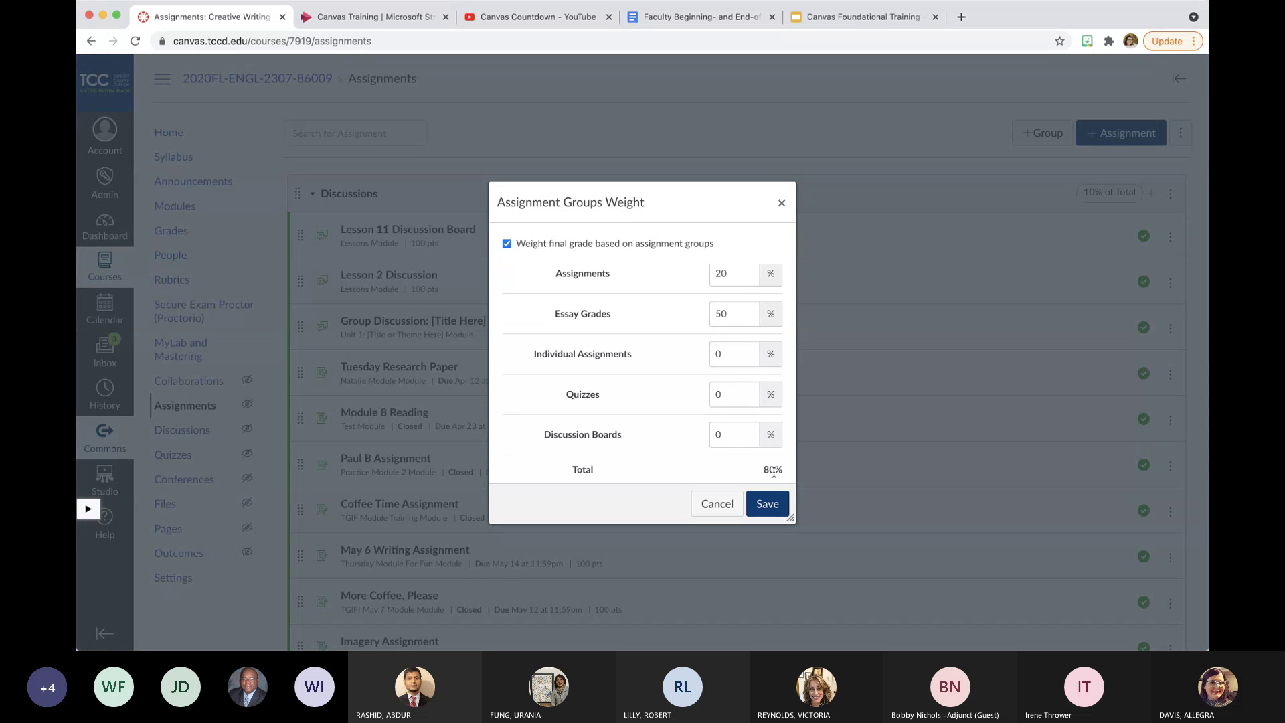
pyautogui.doubleClick(729, 352)
pyautogui.write('10')
pyautogui.click(730, 386)
pyautogui.press('BackSpace')
pyautogui.write('5')
pyautogui.click(728, 434)
pyautogui.press('BackSpace')
pyautogui.write('5')
# Clear the Discussion Boards weight, set Discussions to 15%, and save the weights
pyautogui.scroll(2, 677, 384)
pyautogui.scroll(-2, 677, 384)
pyautogui.scroll(2, 666, 341)
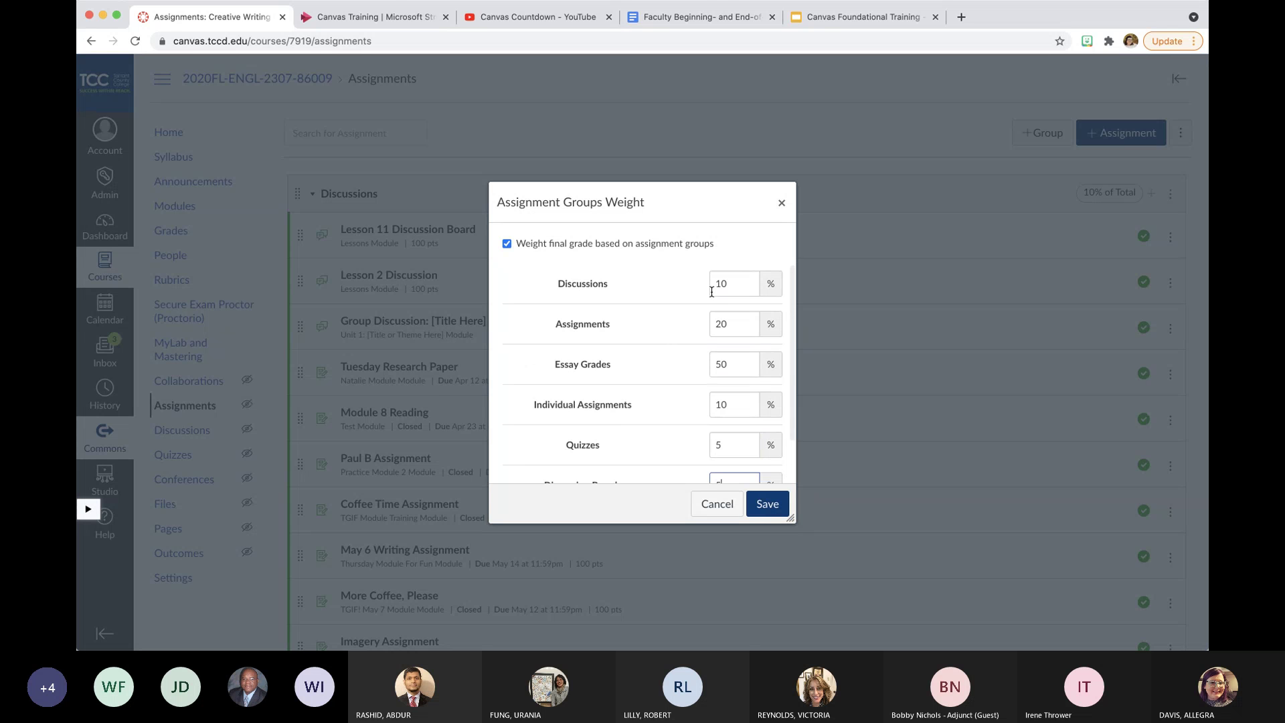
pyautogui.scroll(-2, 701, 410)
pyautogui.press('BackSpace')
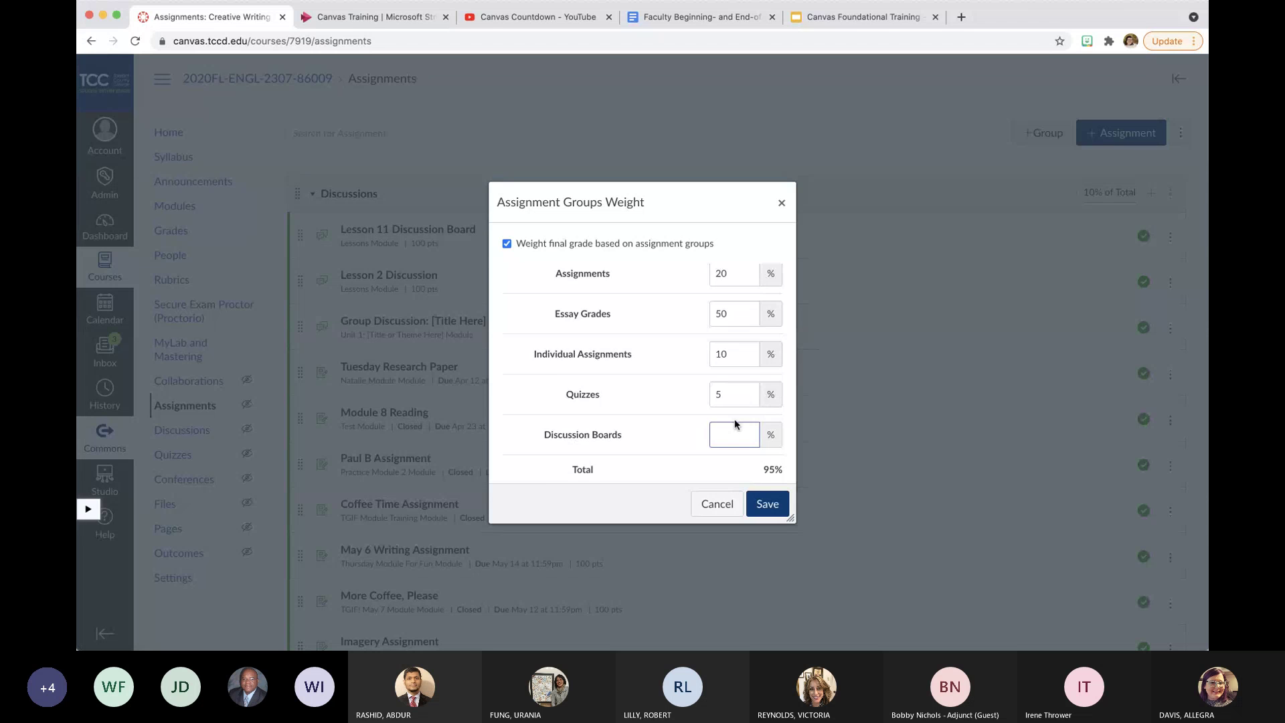
pyautogui.scroll(2, 735, 424)
pyautogui.click(737, 281)
pyautogui.press('BackSpace')
pyautogui.write('5')
pyautogui.scroll(-2, 689, 337)
pyautogui.click(768, 504)
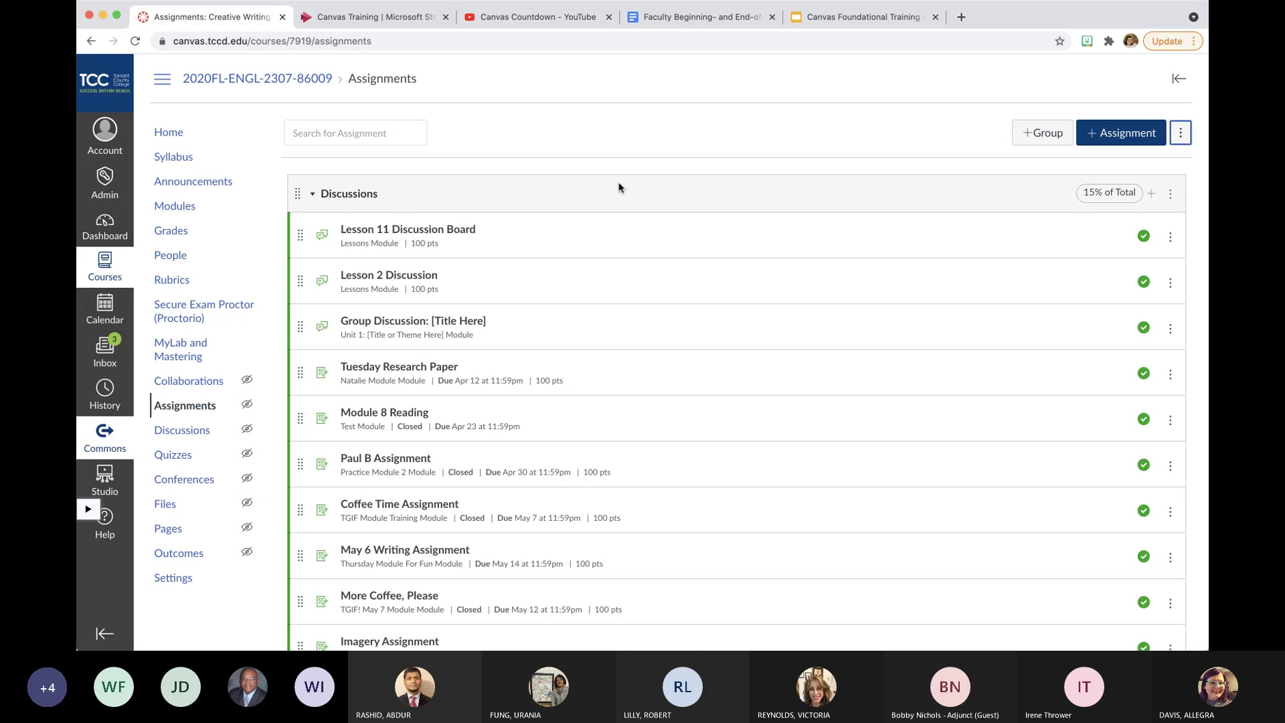
pyautogui.scroll(-1, 620, 188)
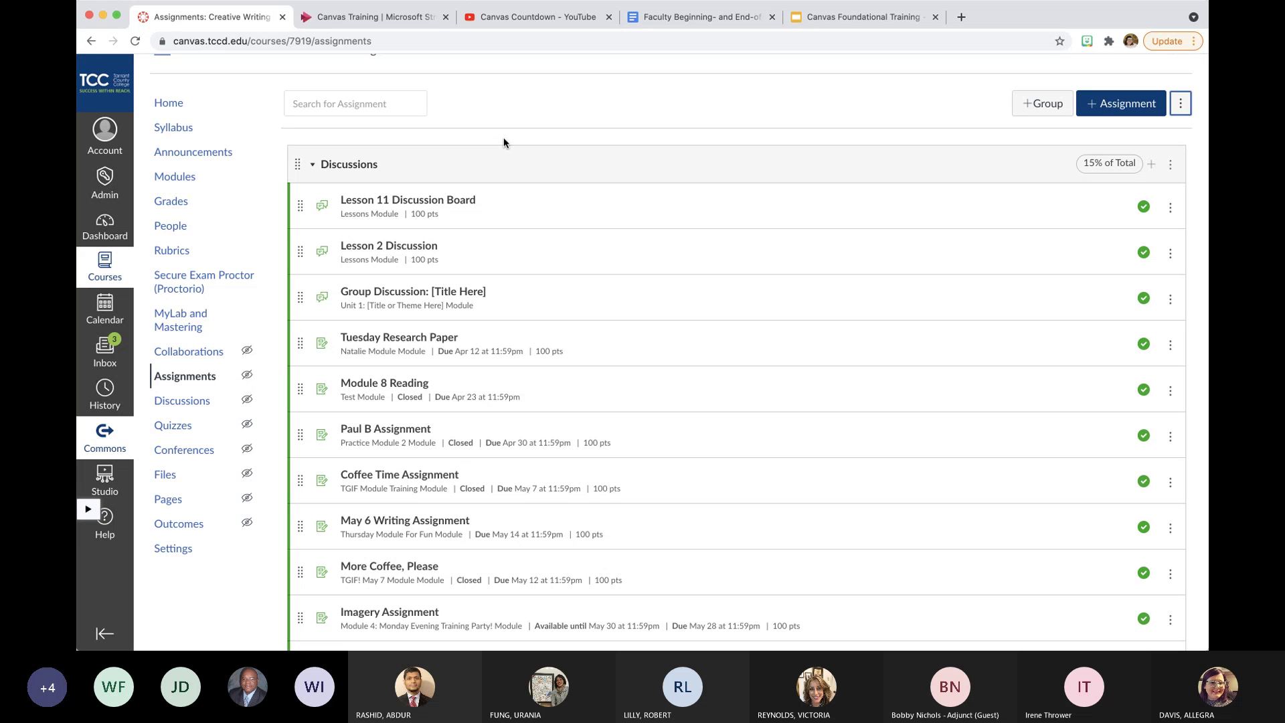
pyautogui.scroll(-10, 504, 138)
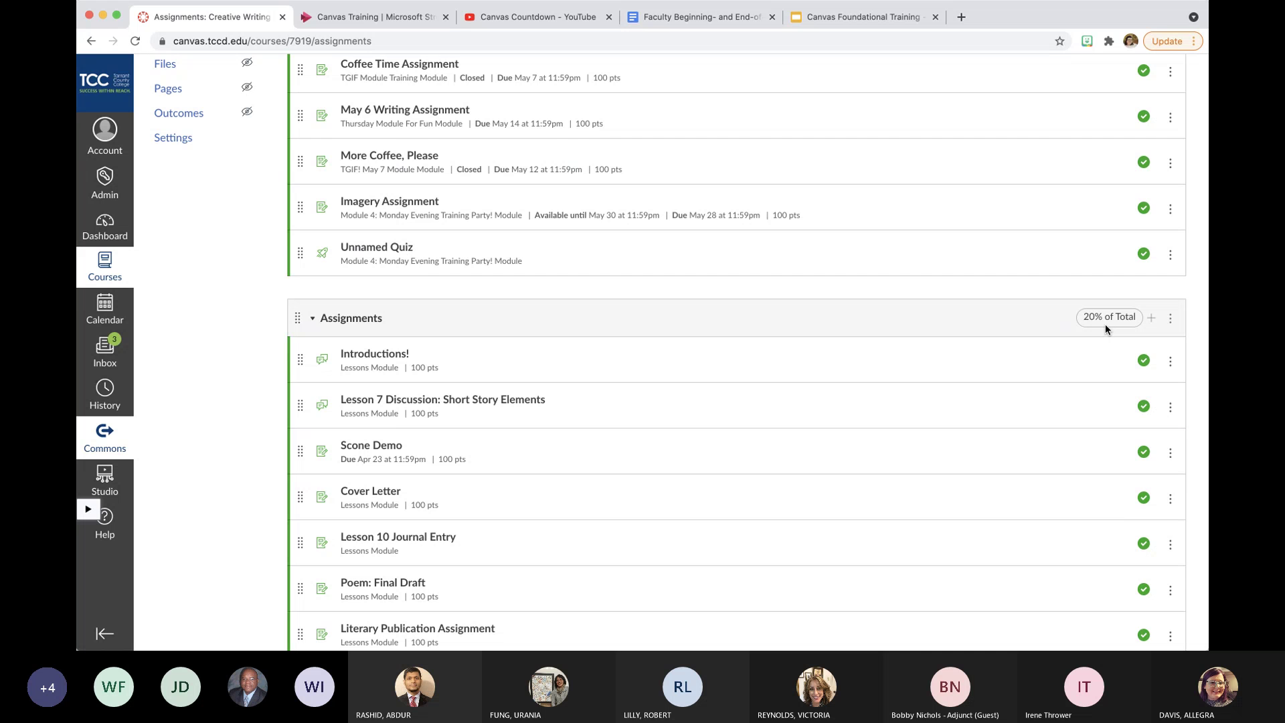
pyautogui.scroll(-3, 781, 439)
pyautogui.scroll(-3, 781, 438)
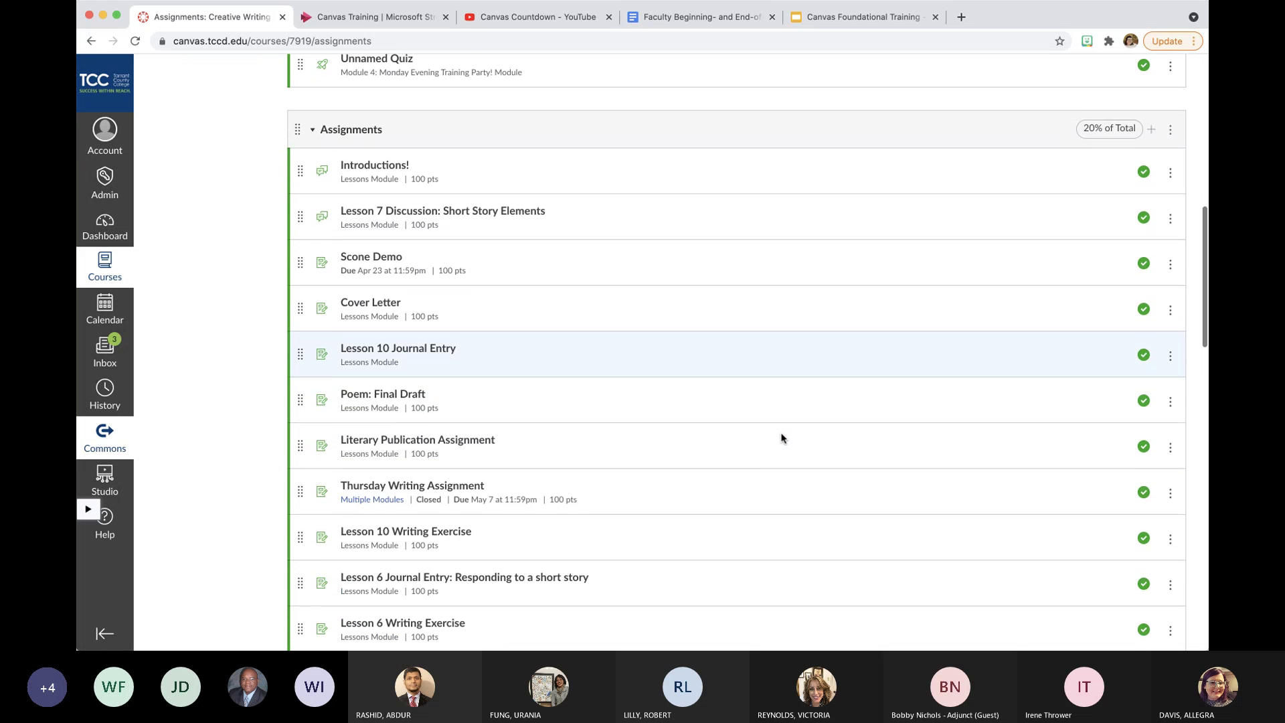
pyautogui.scroll(-7, 781, 438)
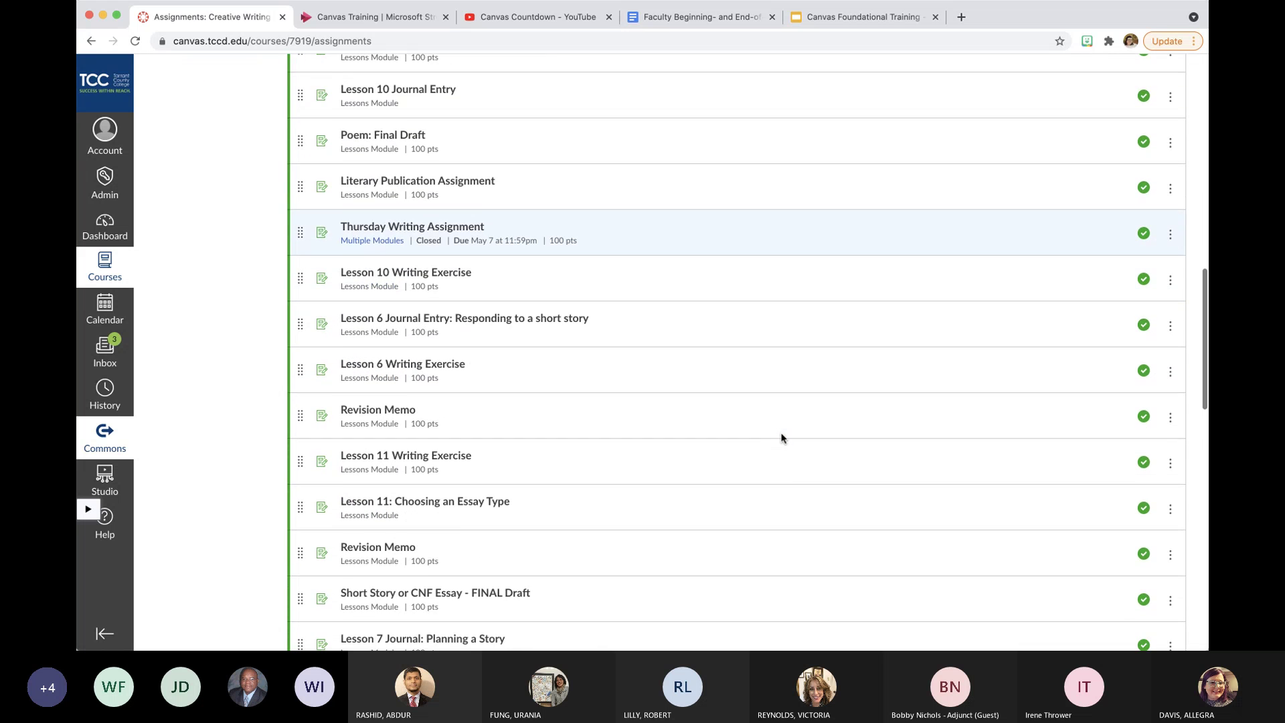
pyautogui.scroll(-5, 782, 438)
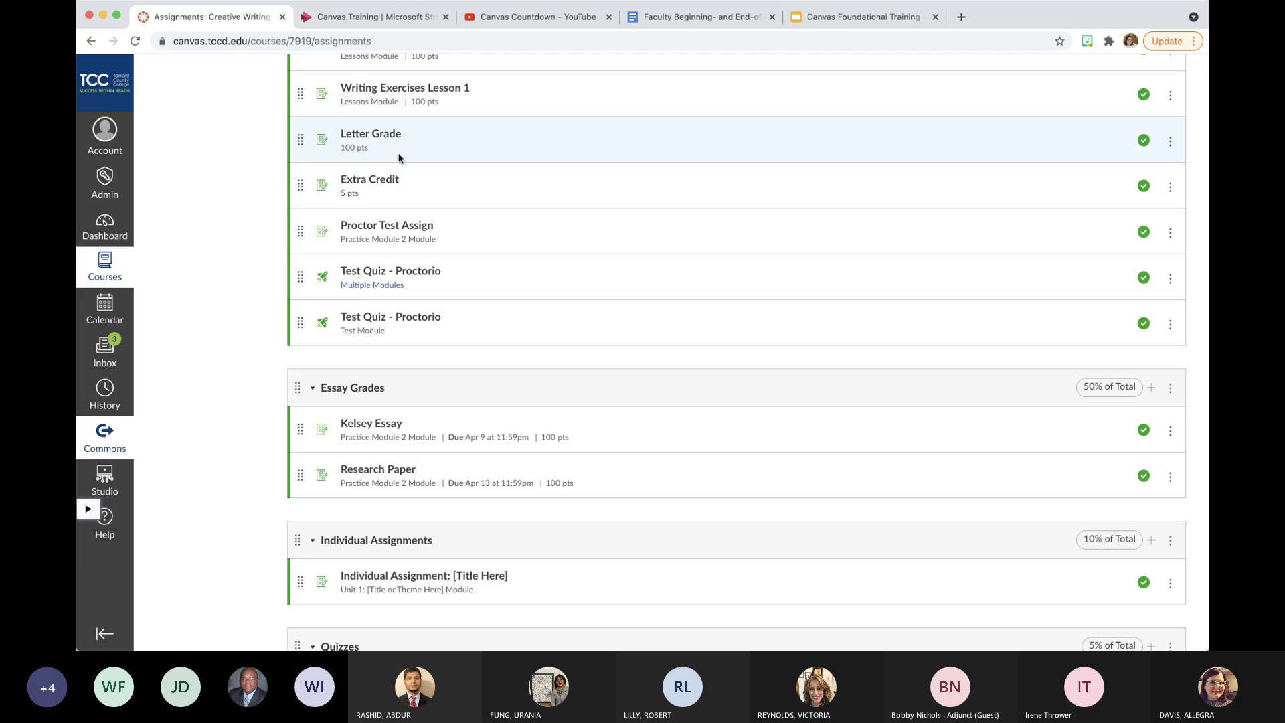
pyautogui.scroll(-3, 545, 395)
pyautogui.scroll(-2, 545, 397)
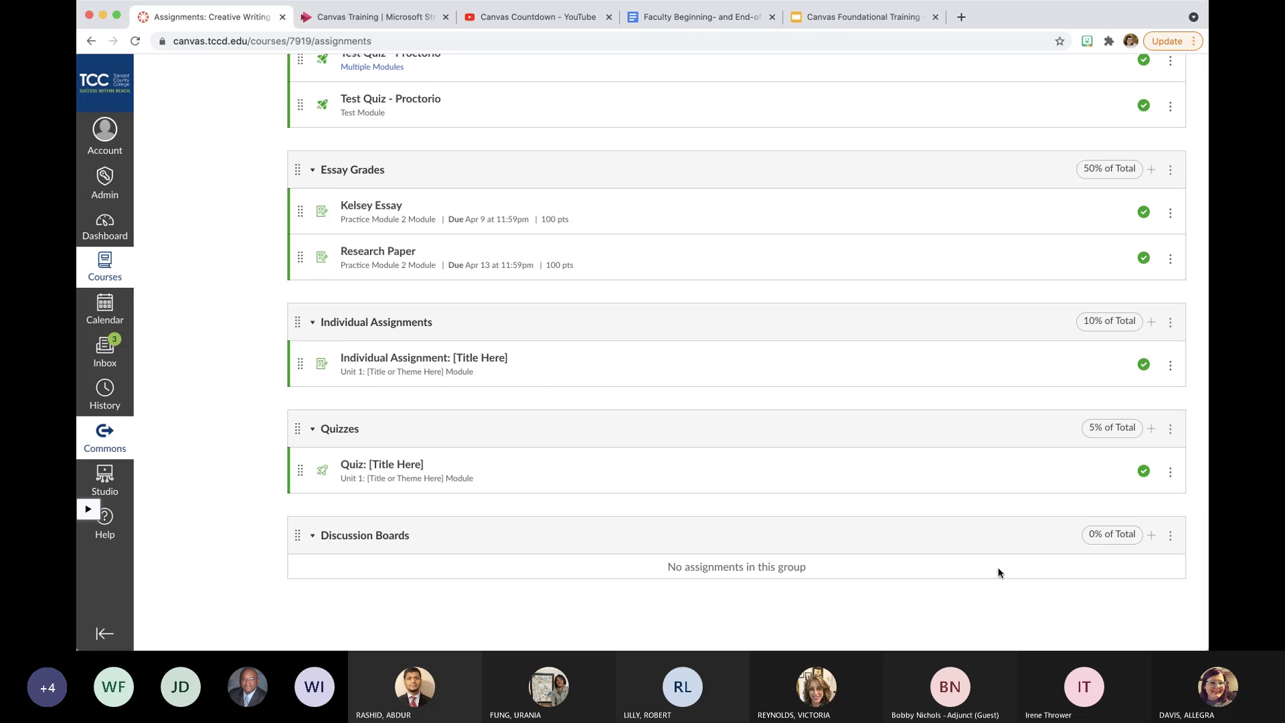
# Delete the empty Discussion Boards group and cancel deleting Individual Assignments
pyautogui.click(1172, 537)
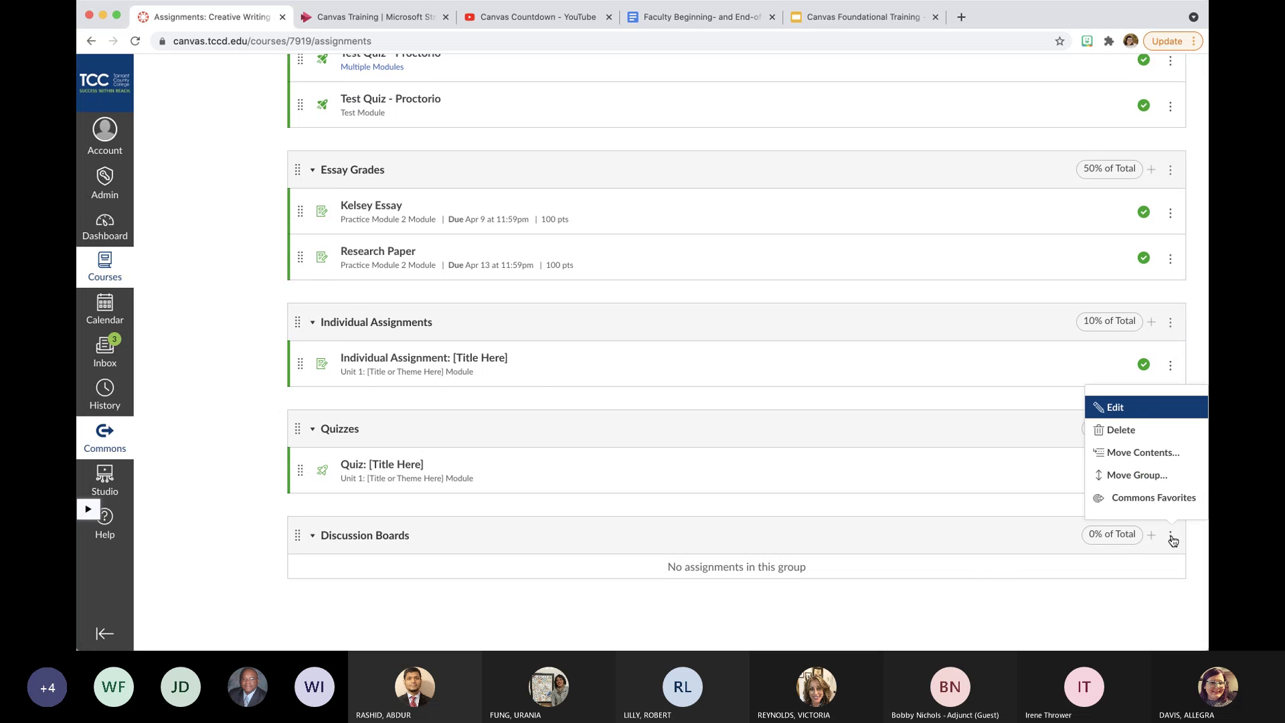
pyautogui.click(1167, 430)
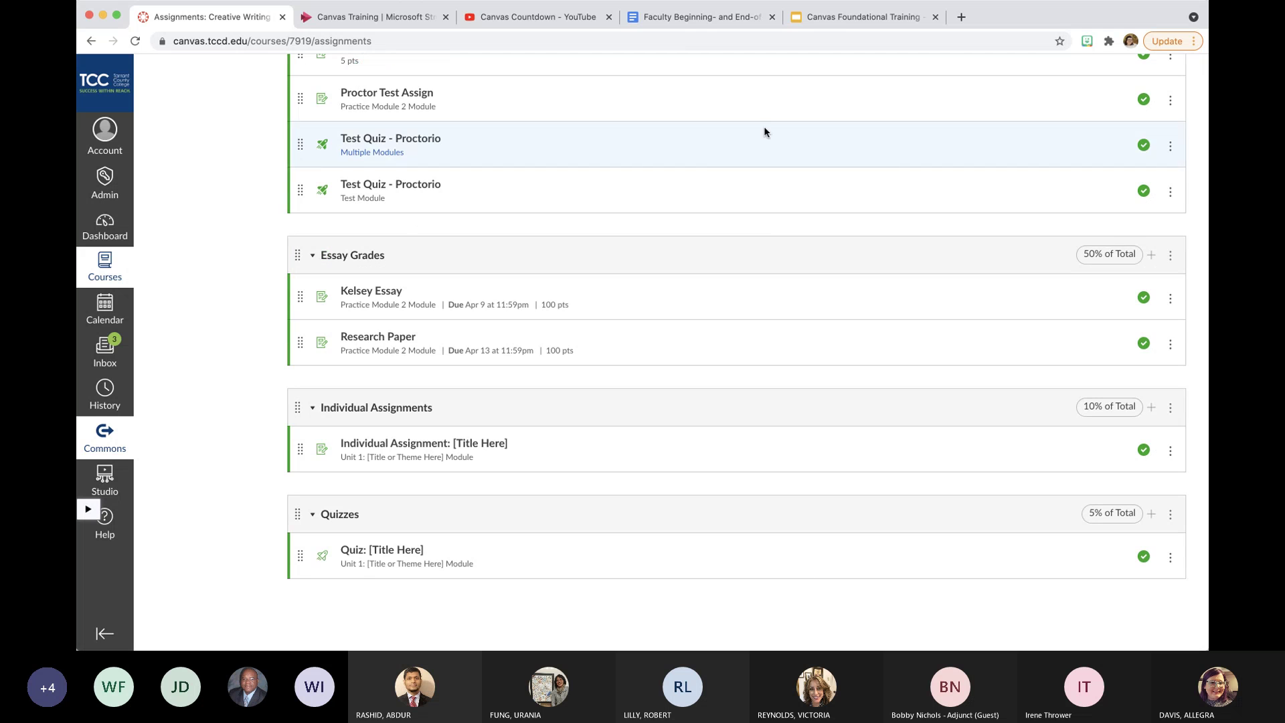
pyautogui.click(1171, 407)
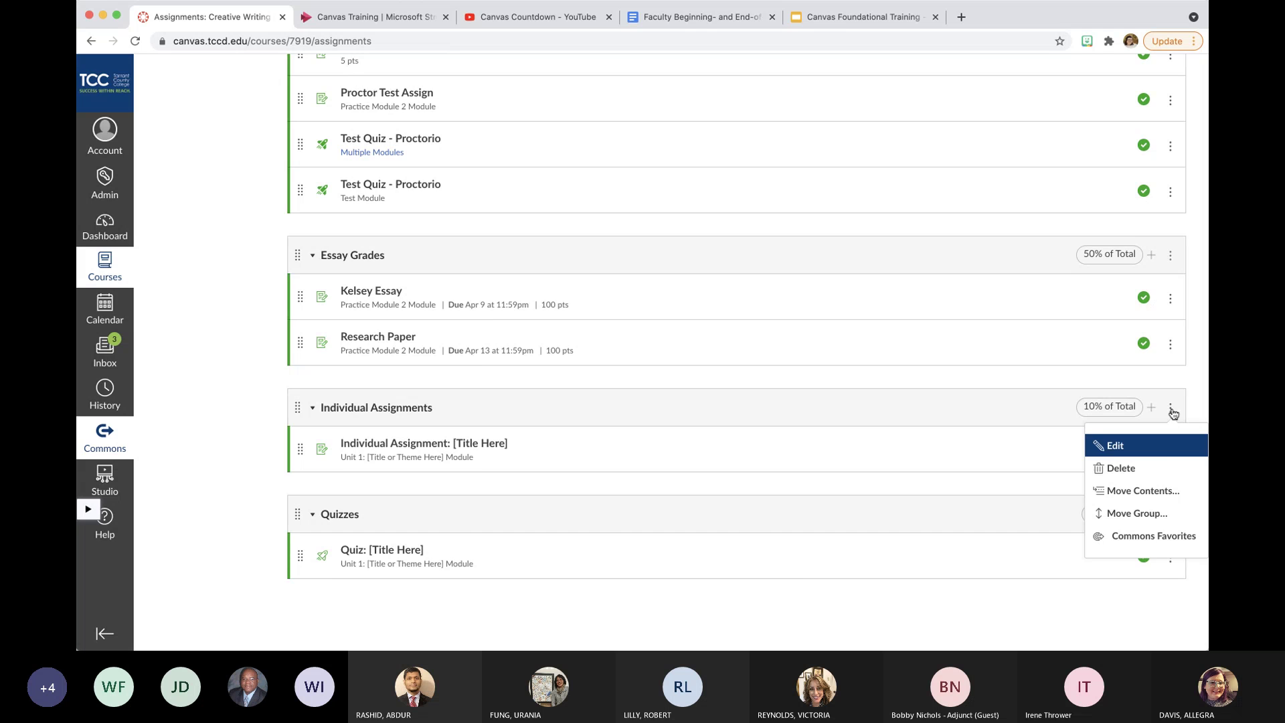
pyautogui.click(1159, 467)
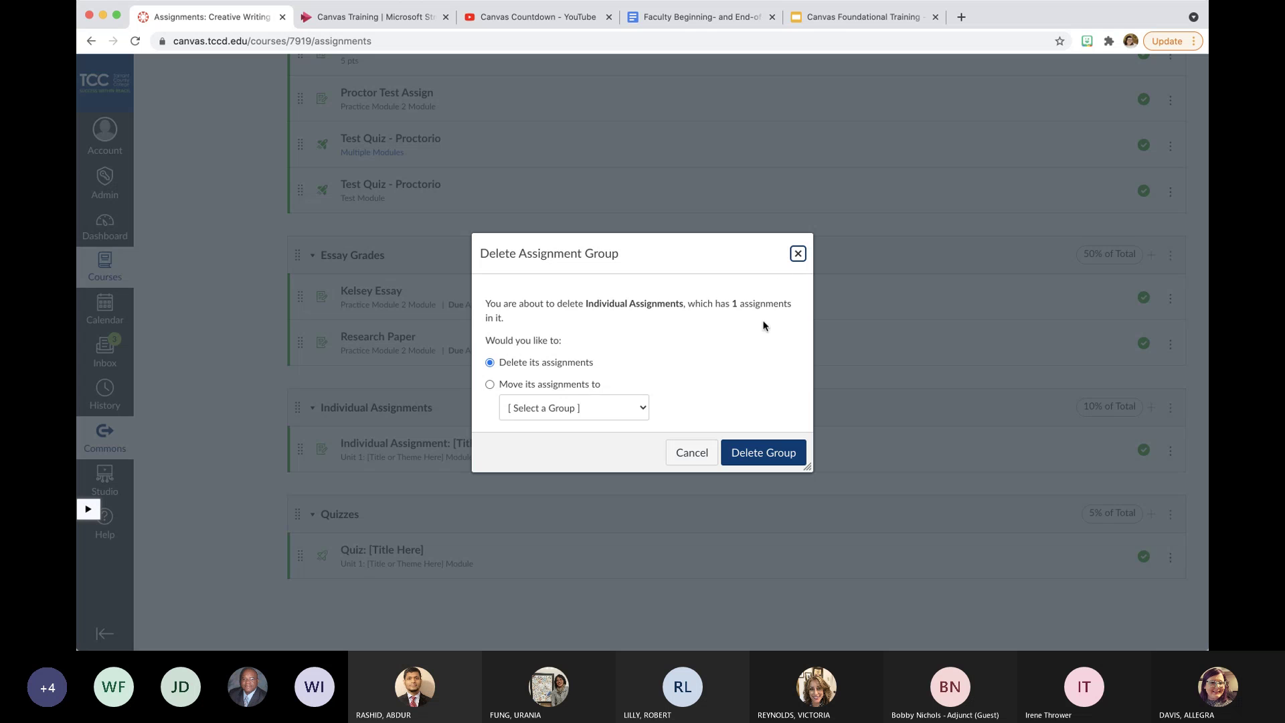
pyautogui.click(798, 255)
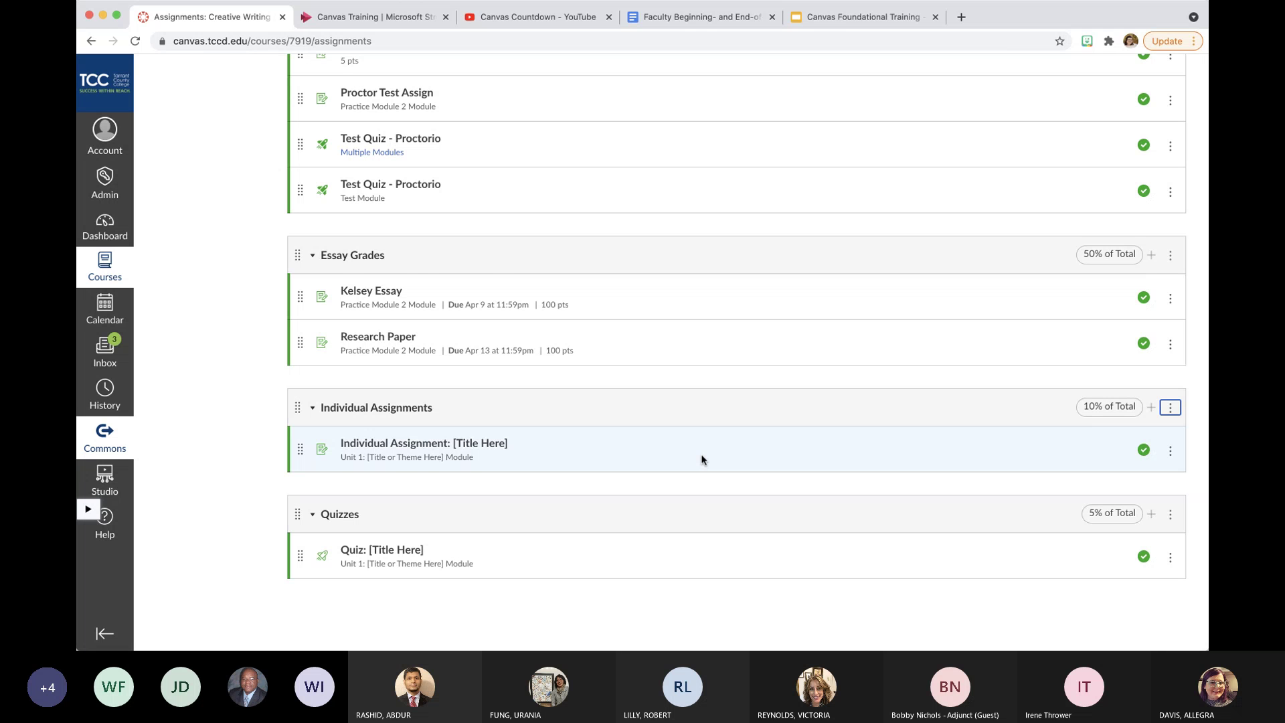
# Move Tuesday Research Paper into the Essay Grades group
pyautogui.scroll(20, 499, 265)
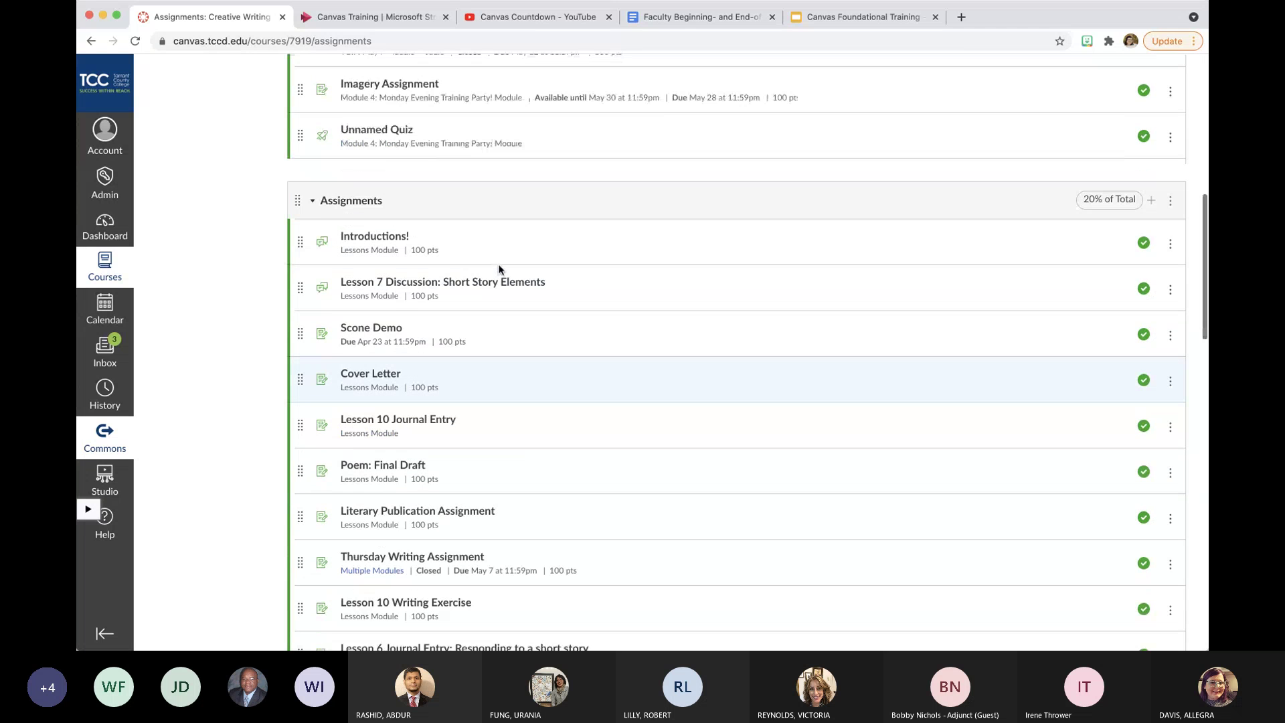
pyautogui.scroll(5, 500, 265)
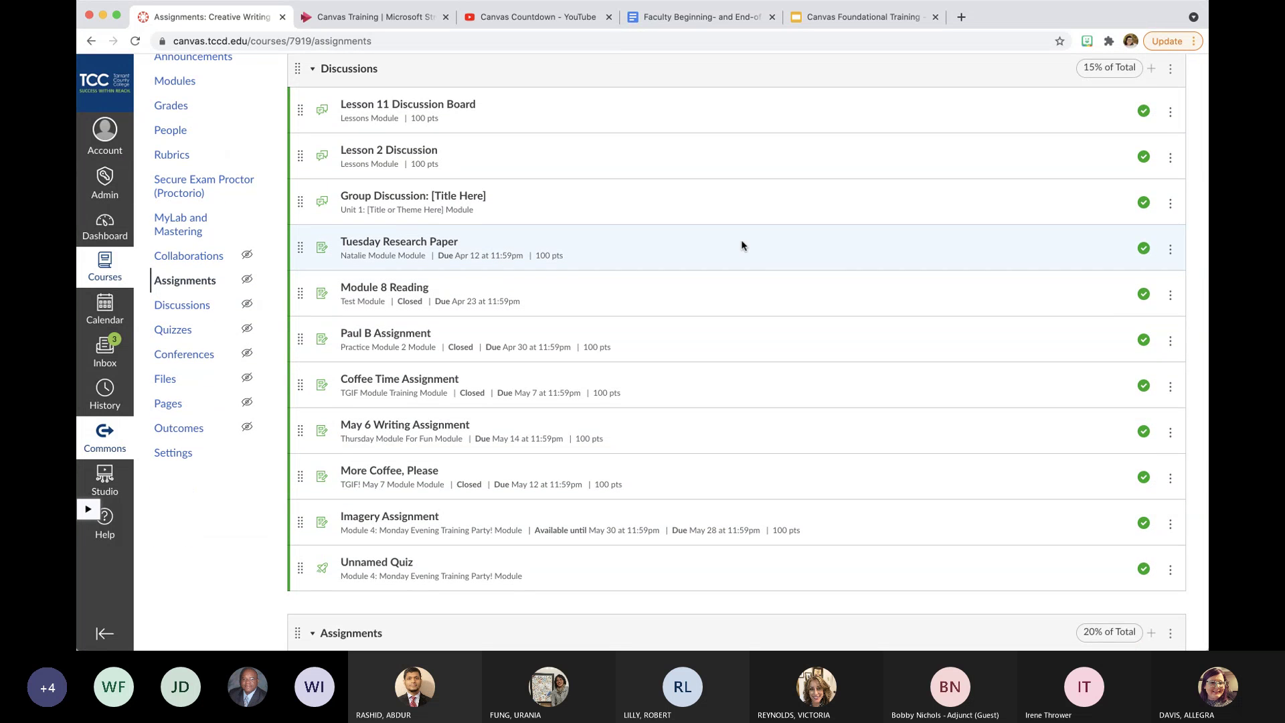
pyautogui.click(1169, 250)
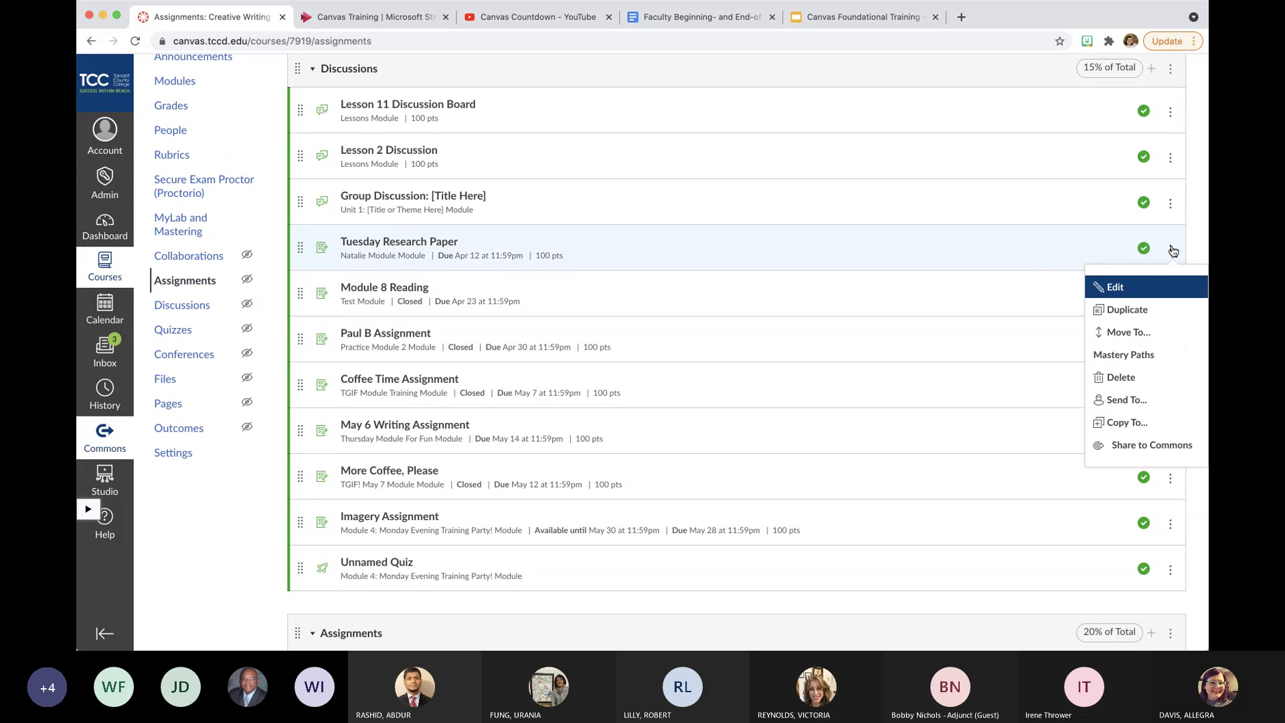
pyautogui.click(1154, 337)
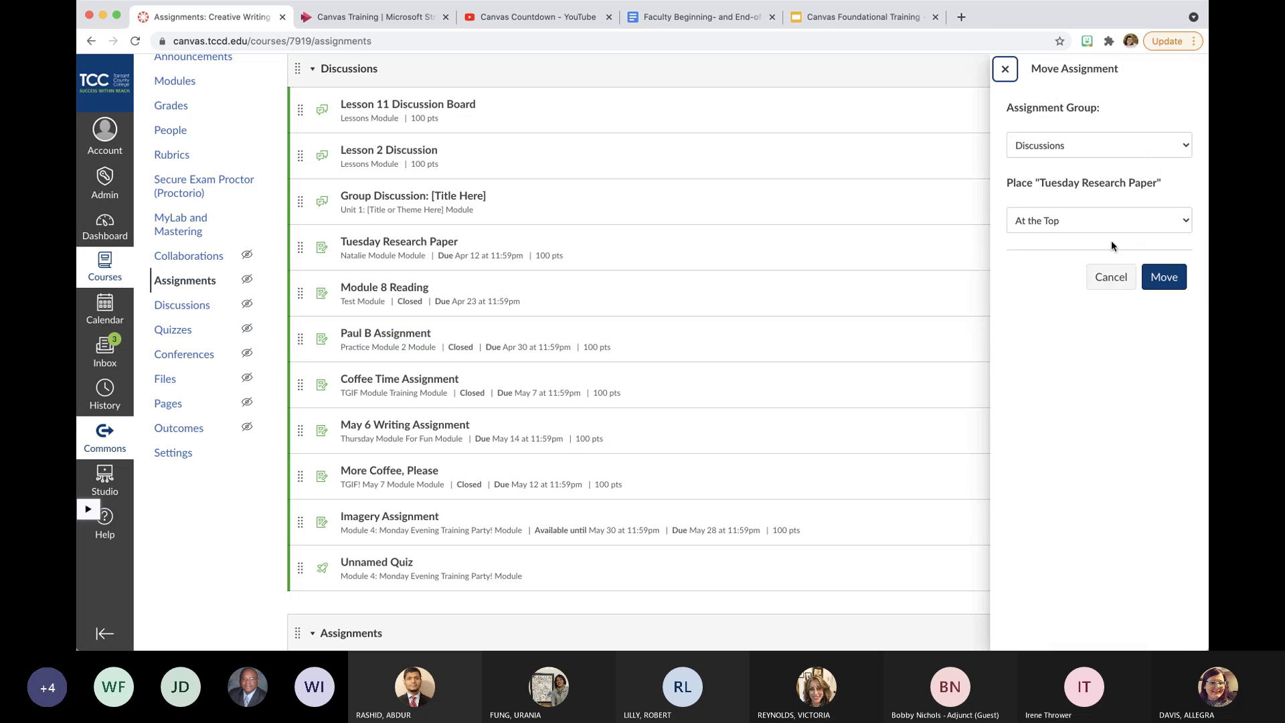
pyautogui.click(1095, 145)
pyautogui.click(1095, 168)
pyautogui.click(1157, 280)
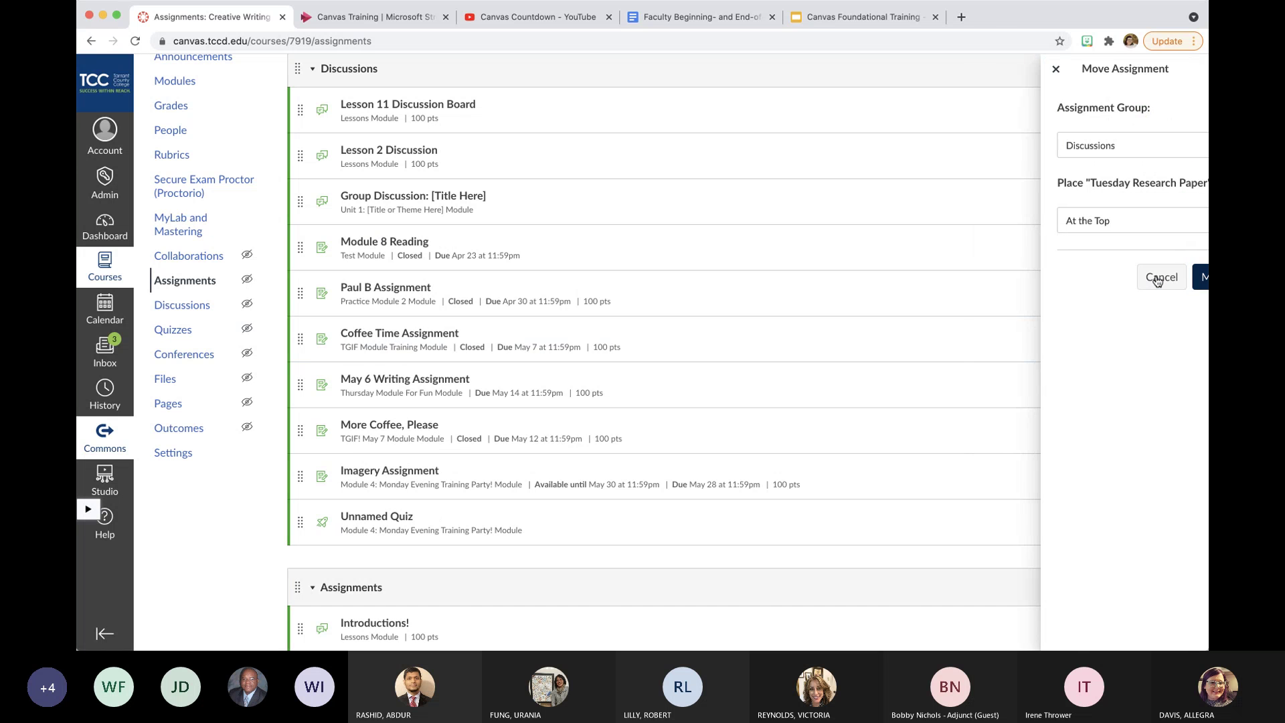
pyautogui.click(1171, 296)
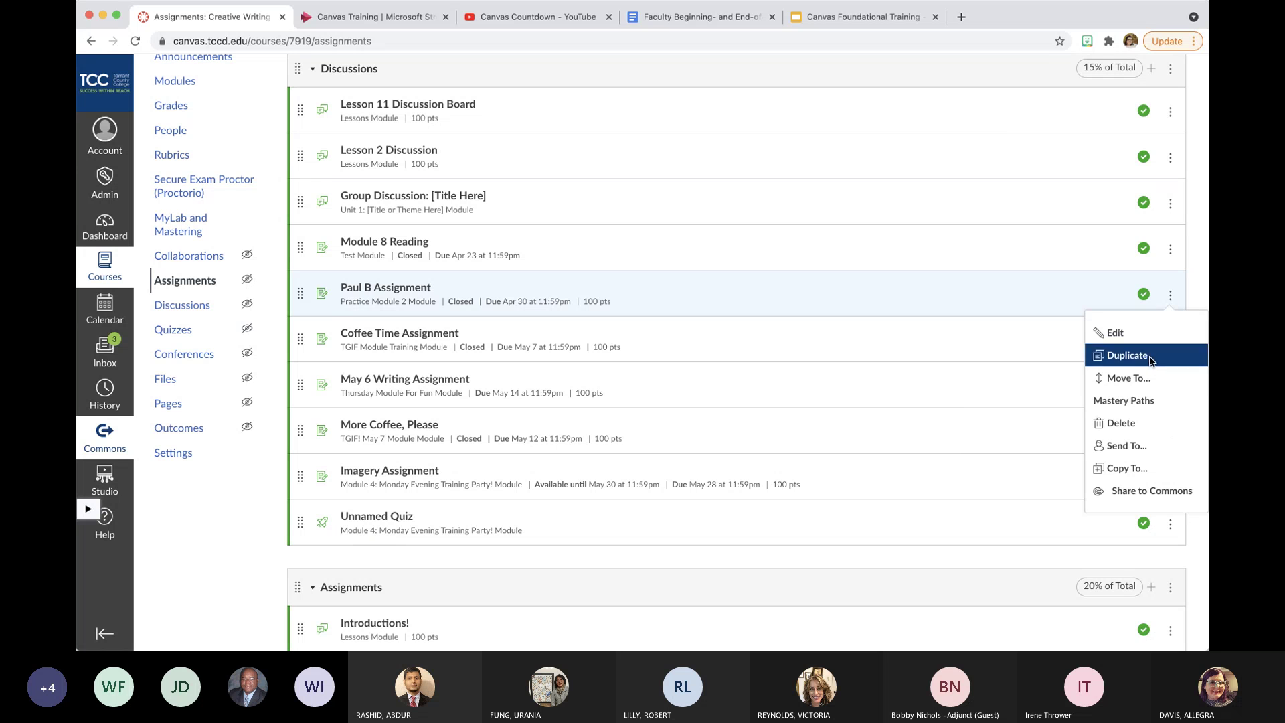
pyautogui.click(1155, 380)
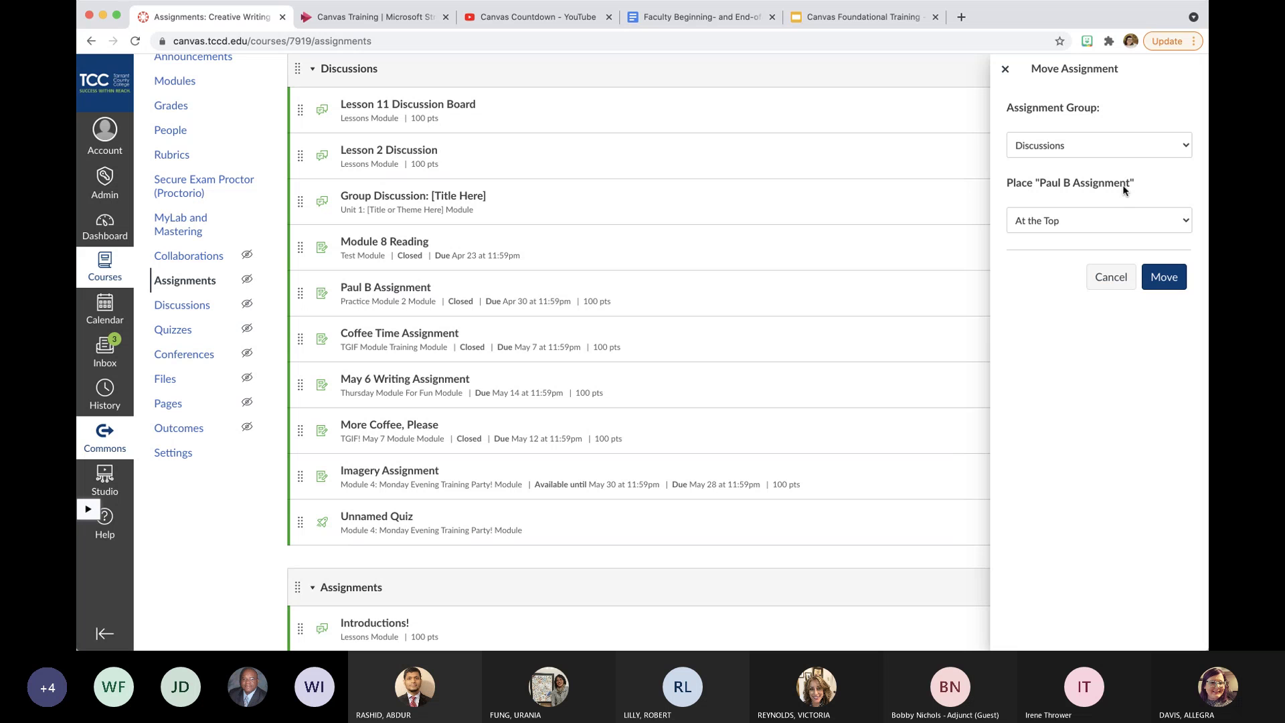
pyautogui.press('i')
pyautogui.click(1173, 277)
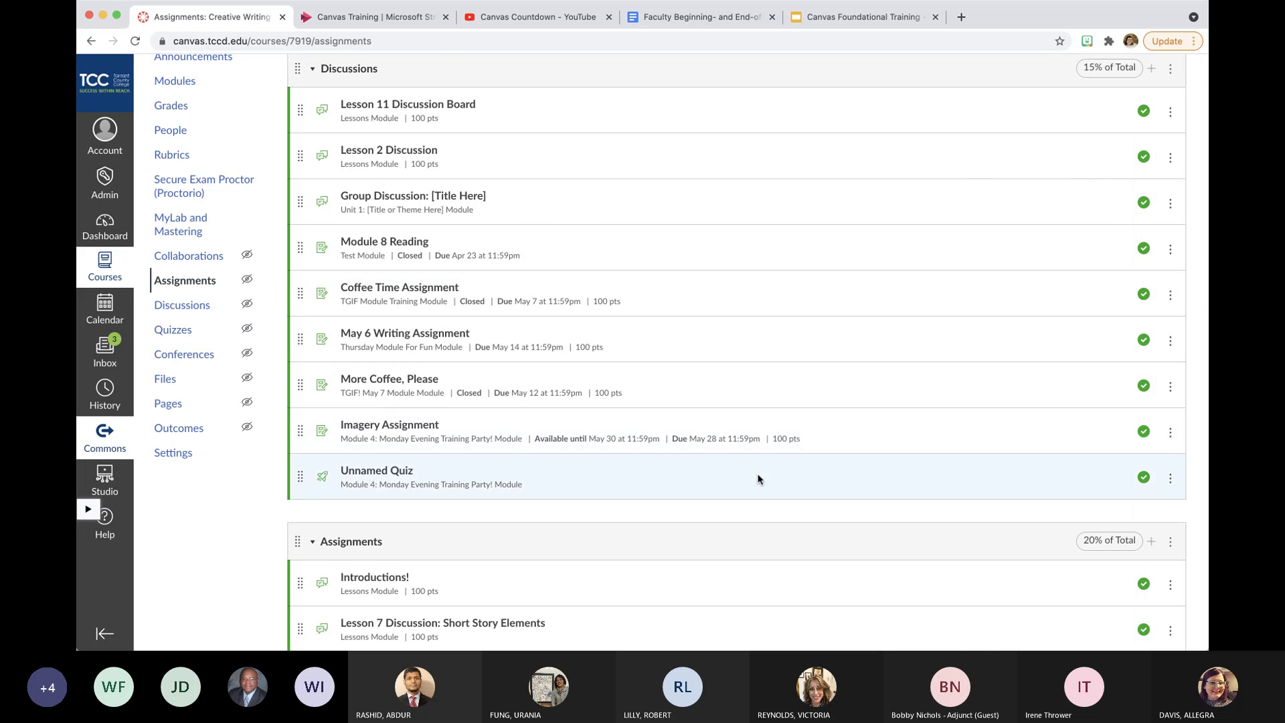
# Drag Introductions! into Discussions, just below Imagery Assignment
pyautogui.scroll(-2, 761, 476)
pyautogui.moveTo(299, 486); pyautogui.dragTo(293, 379)
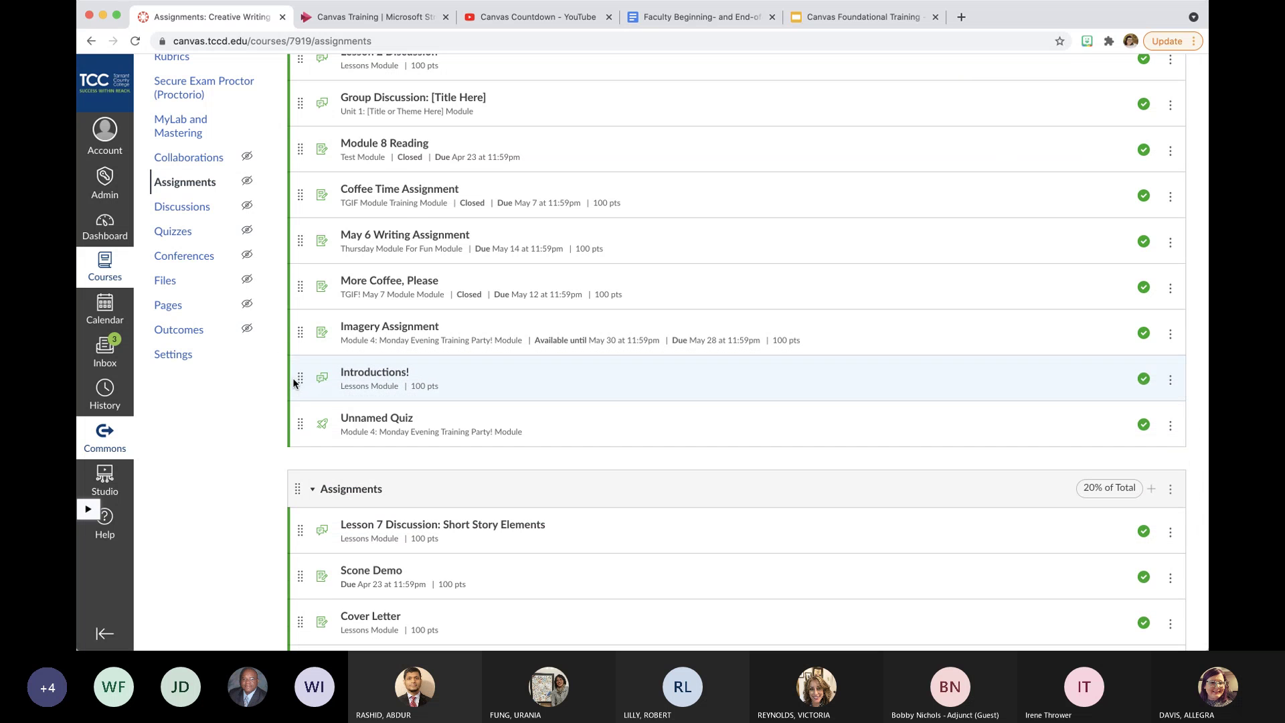
pyautogui.scroll(-4, 293, 516)
pyautogui.scroll(-15, 293, 516)
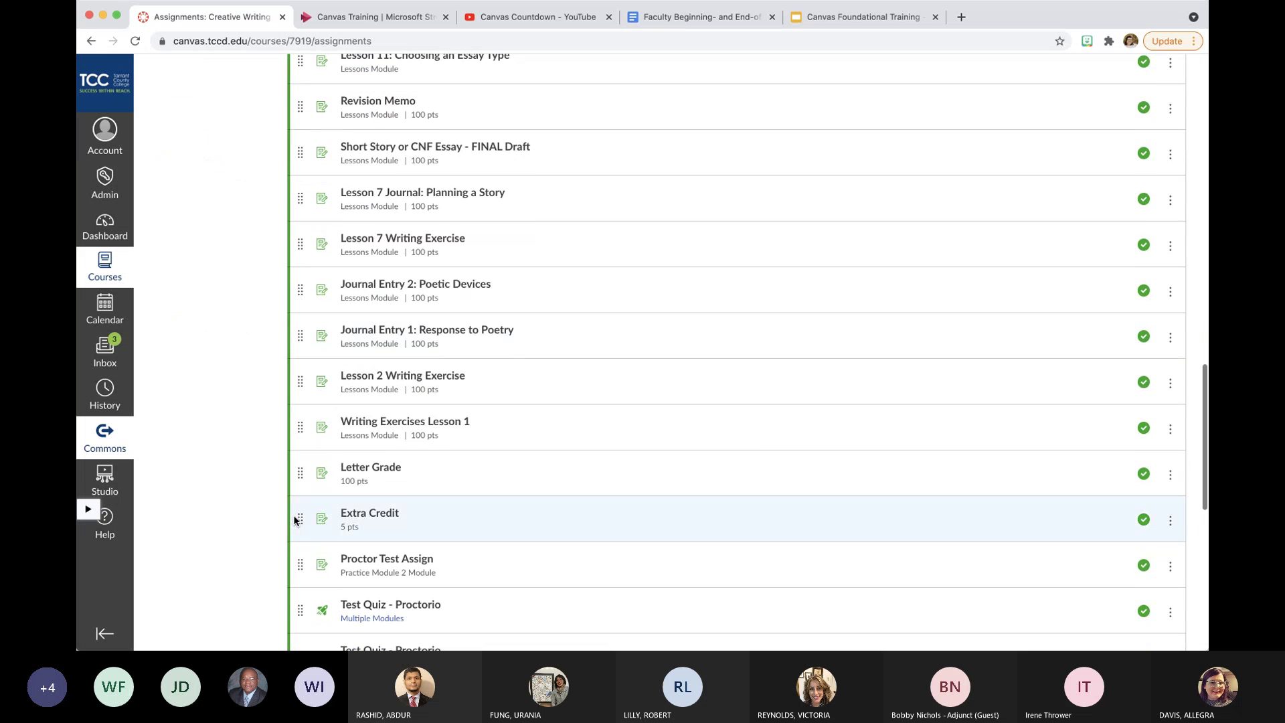
pyautogui.scroll(20, 295, 520)
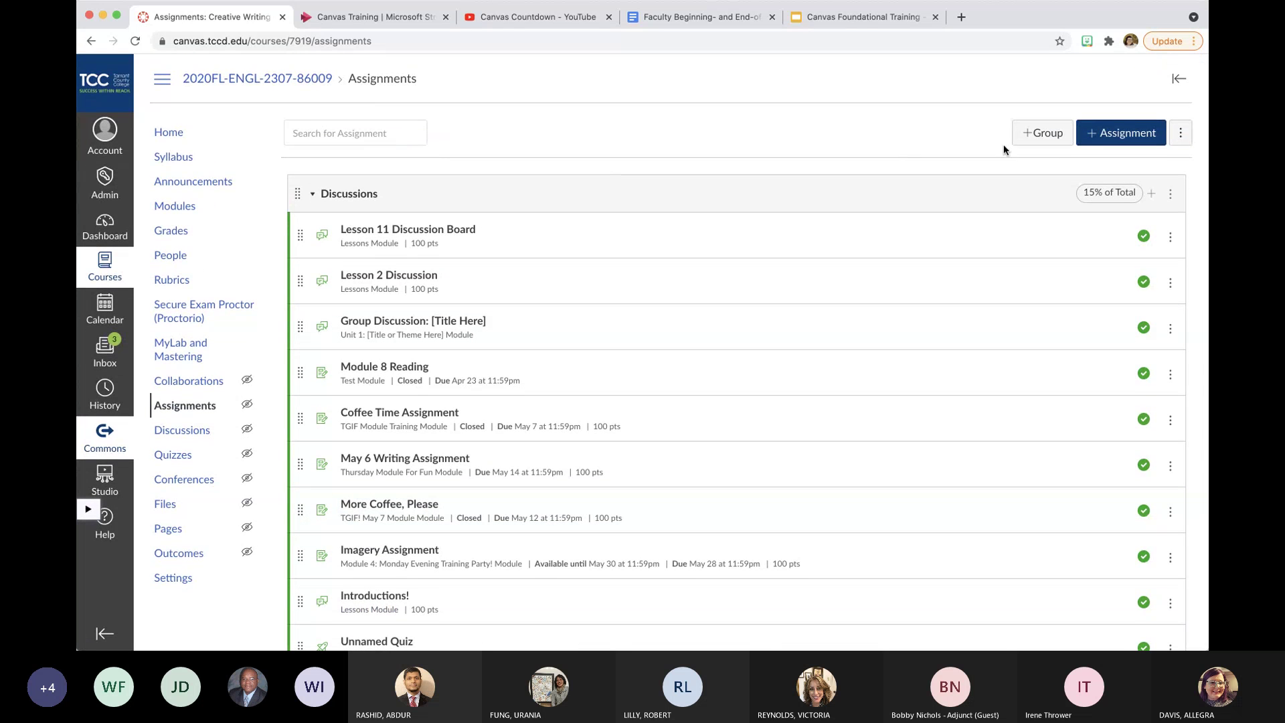
pyautogui.click(1061, 139)
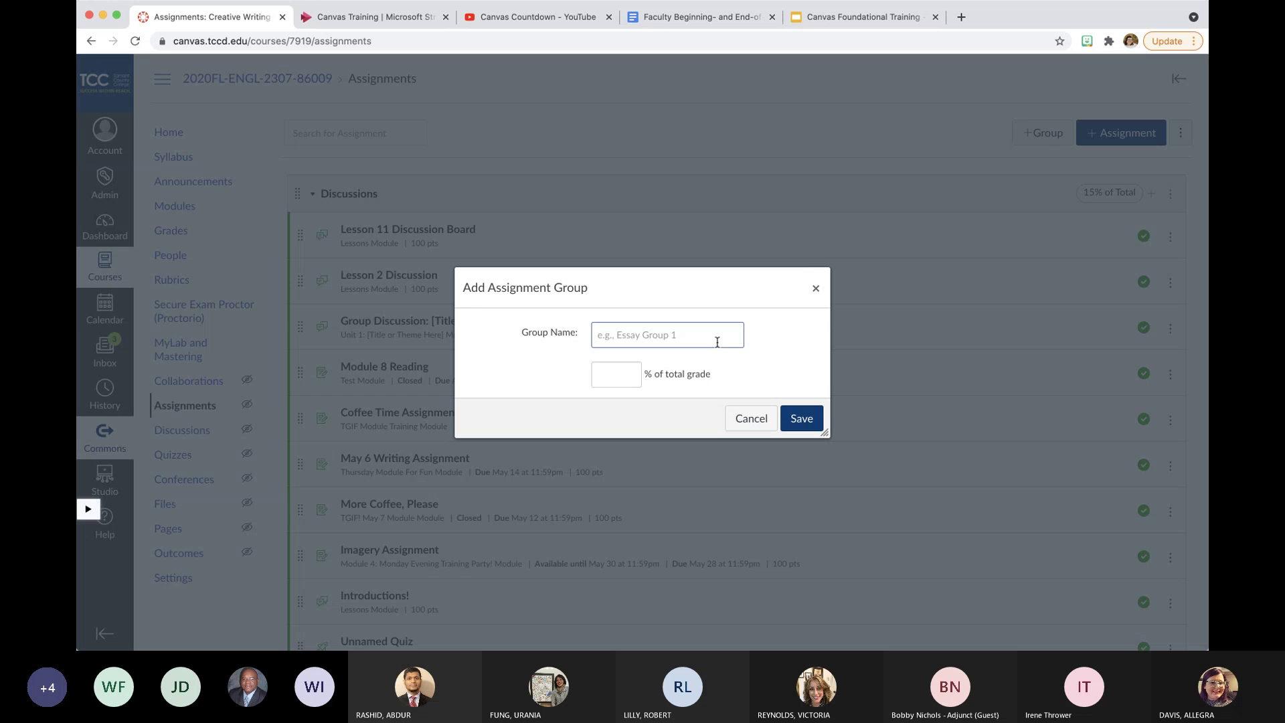
# Save a new group named 'Major Project' and drag the Individual Assignment: [Title Here] placeholder into it
pyautogui.write('Major Project')
pyautogui.click(820, 426)
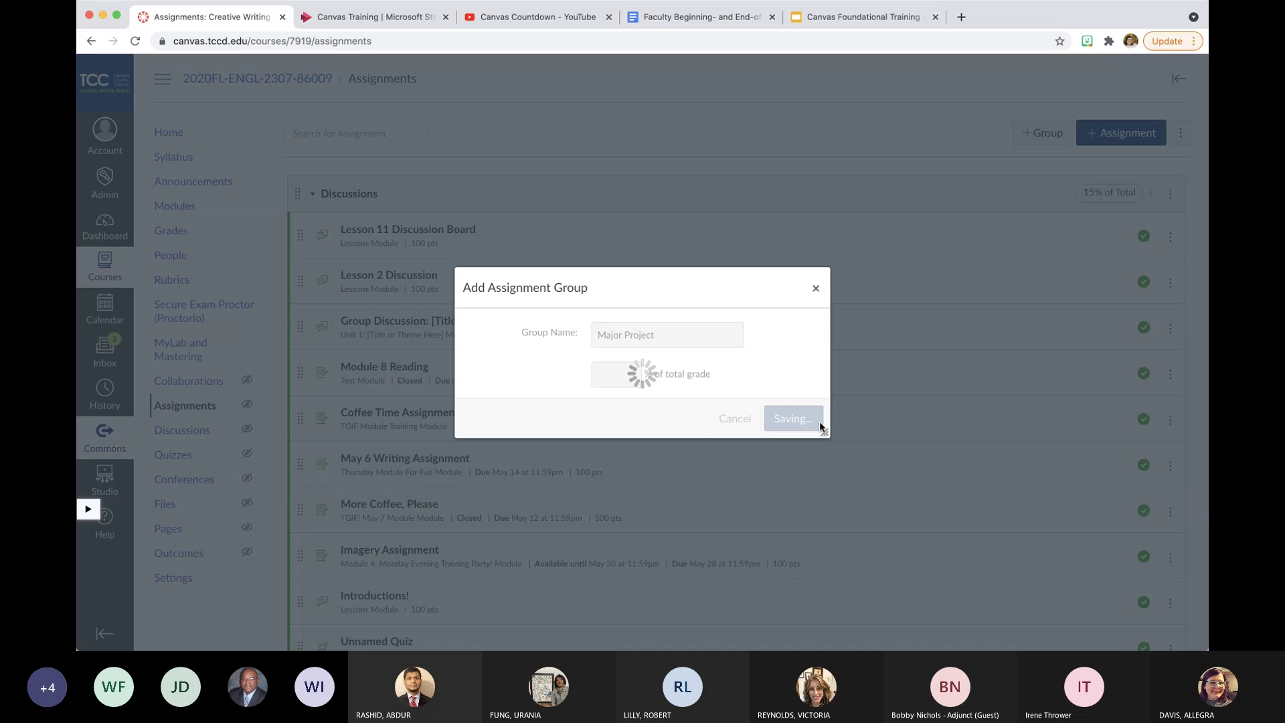
pyautogui.scroll(-15, 819, 422)
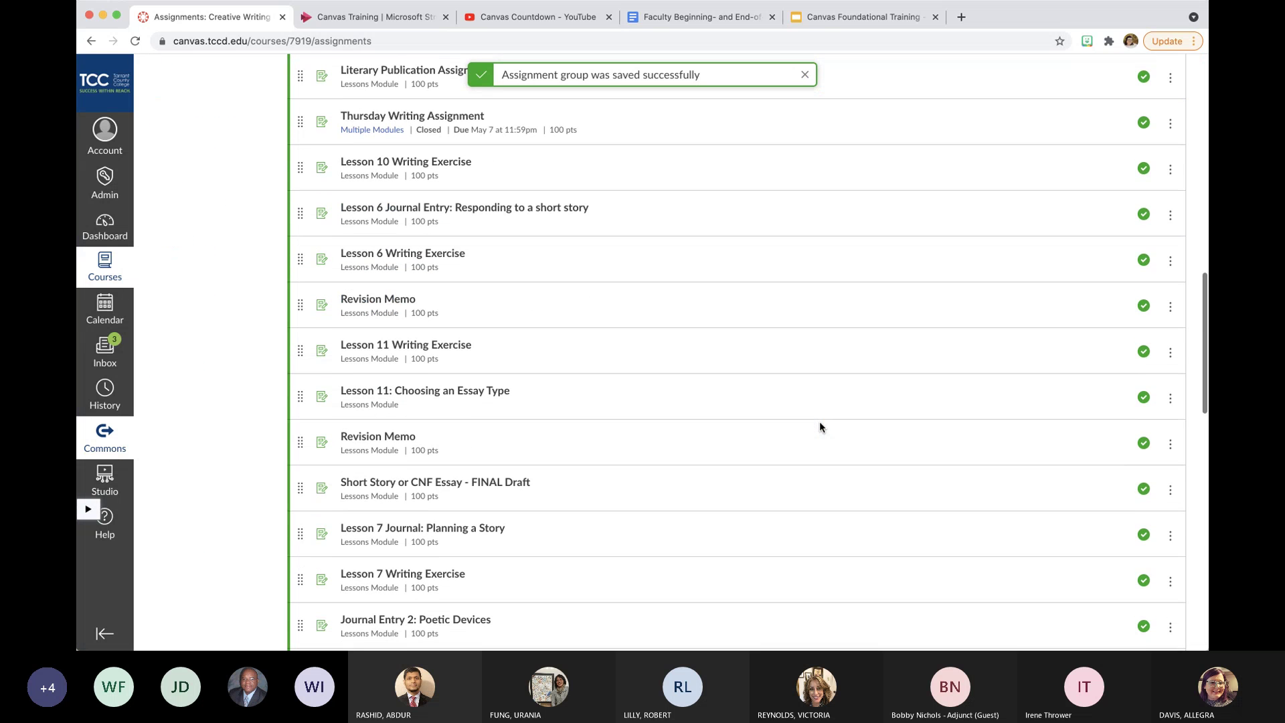
pyautogui.scroll(-10, 821, 427)
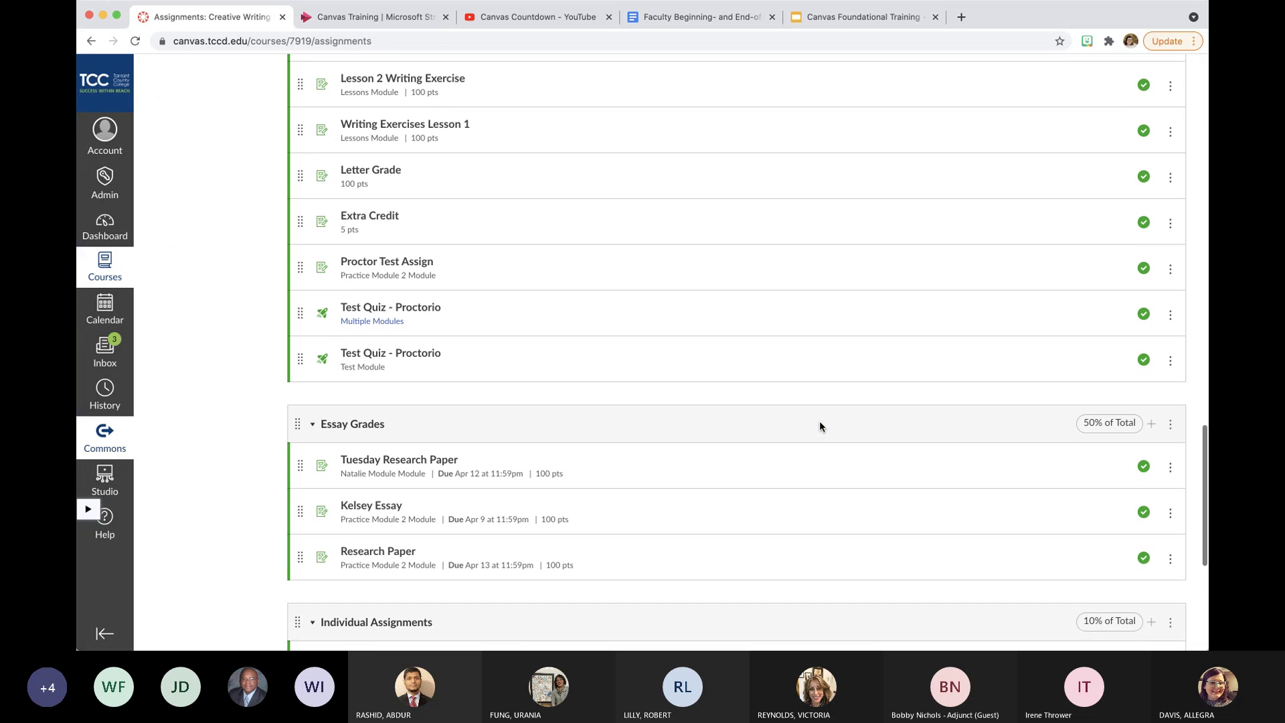
pyautogui.scroll(-5, 819, 422)
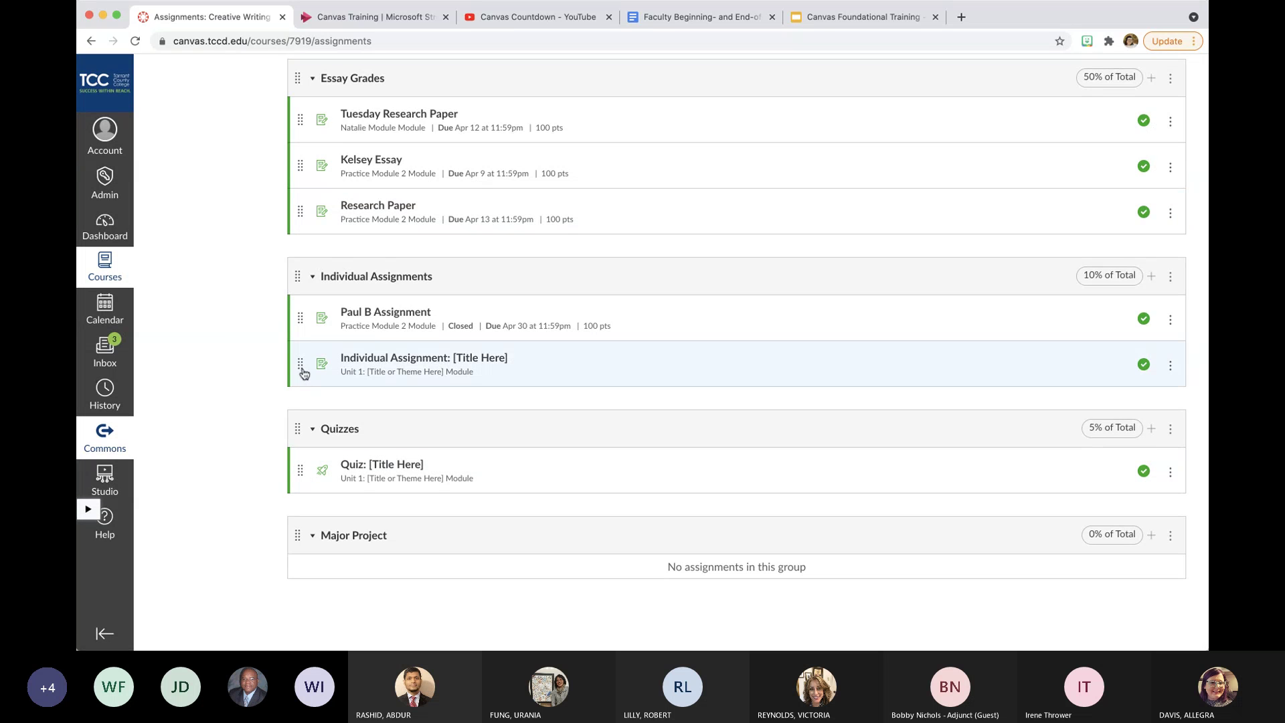
pyautogui.moveTo(303, 373); pyautogui.dragTo(302, 593)
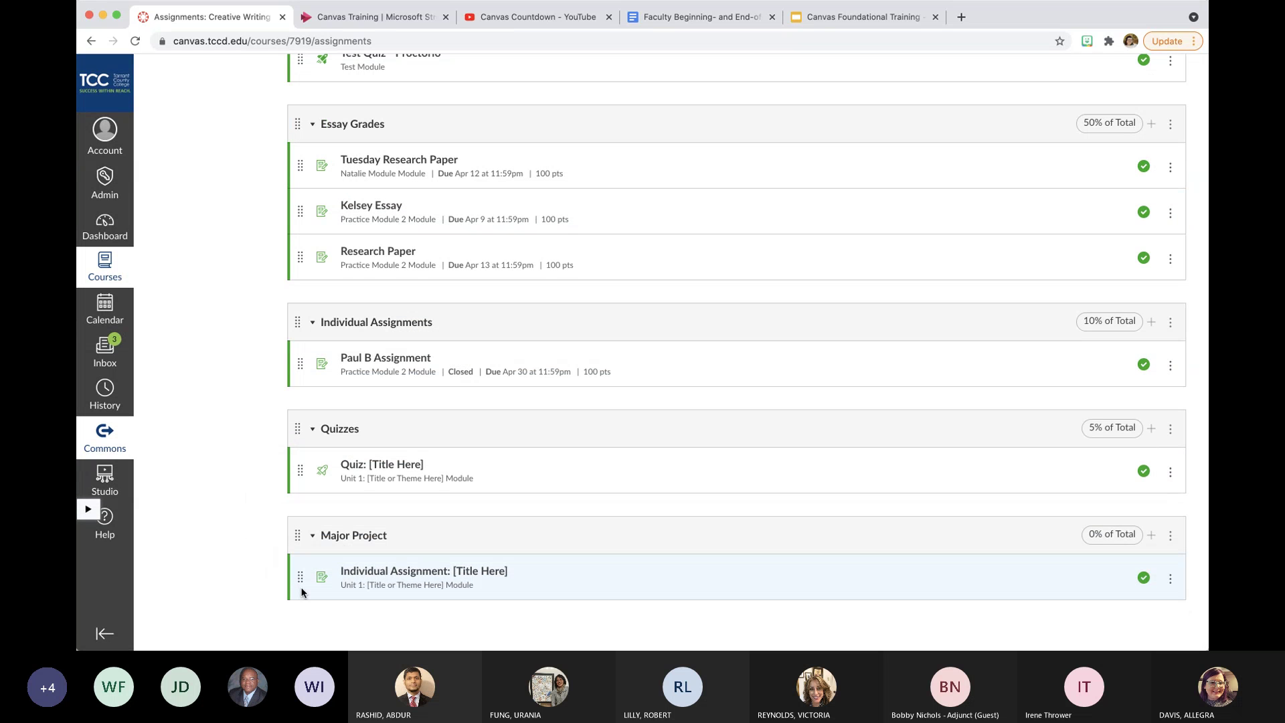
pyautogui.scroll(20, 379, 426)
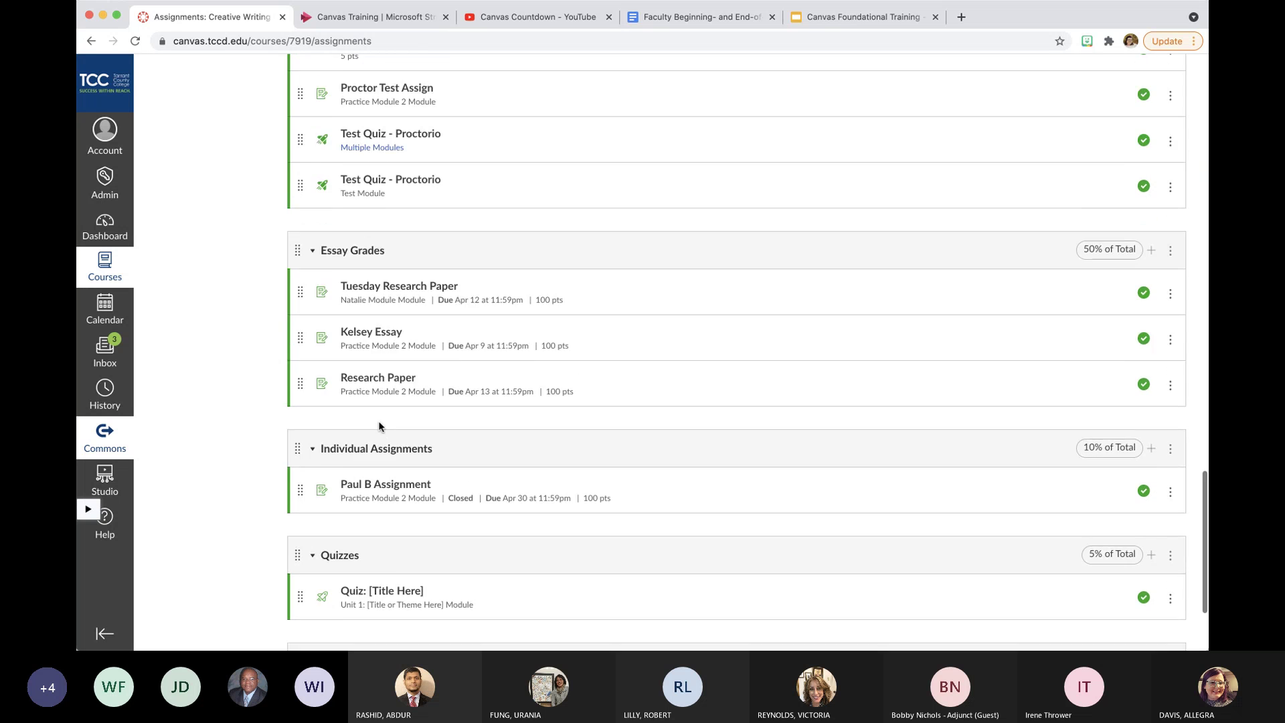
pyautogui.scroll(1, 379, 425)
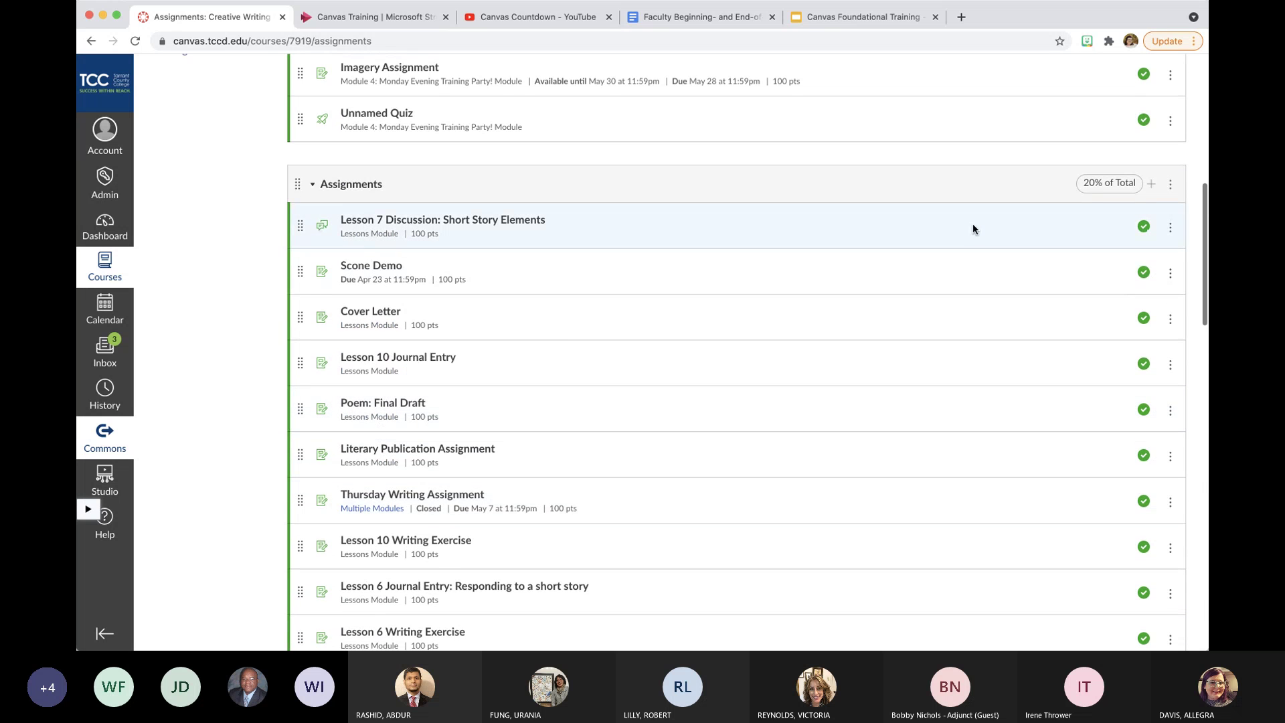
pyautogui.scroll(10, 1078, 187)
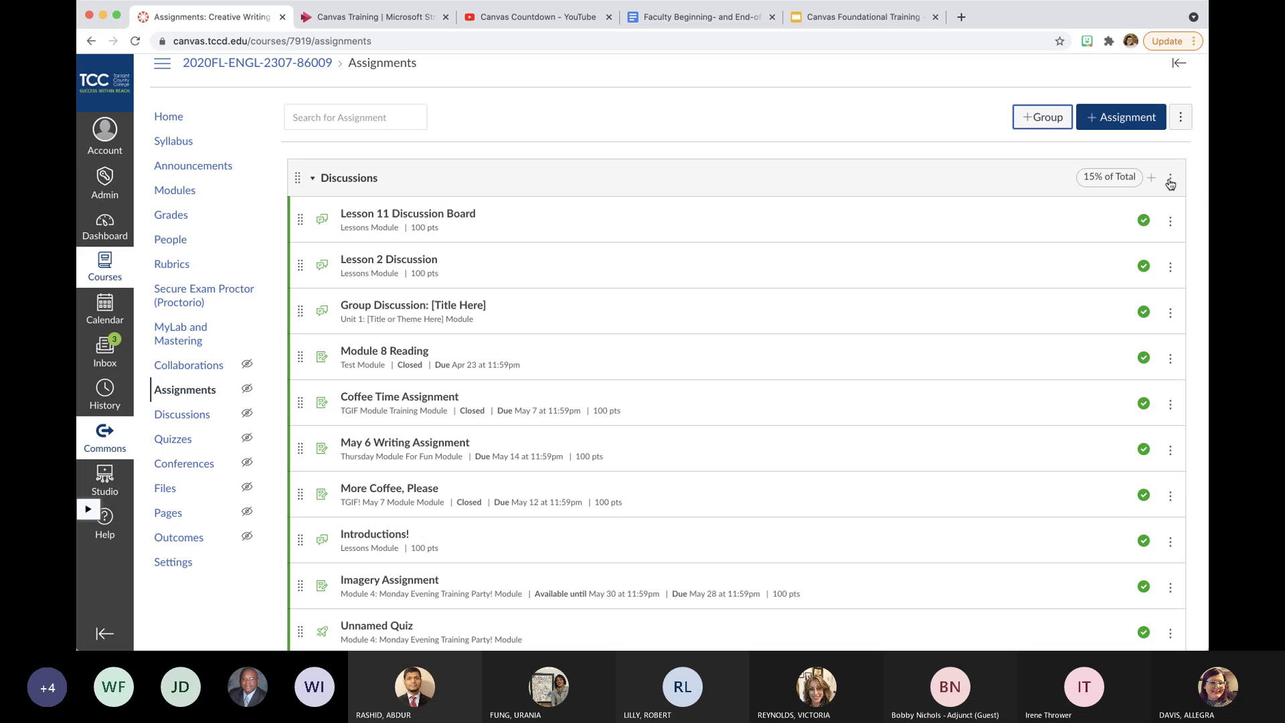
# Set Discussions to drop 1 lowest score and never drop Lesson 2 Discussion
pyautogui.click(1171, 182)
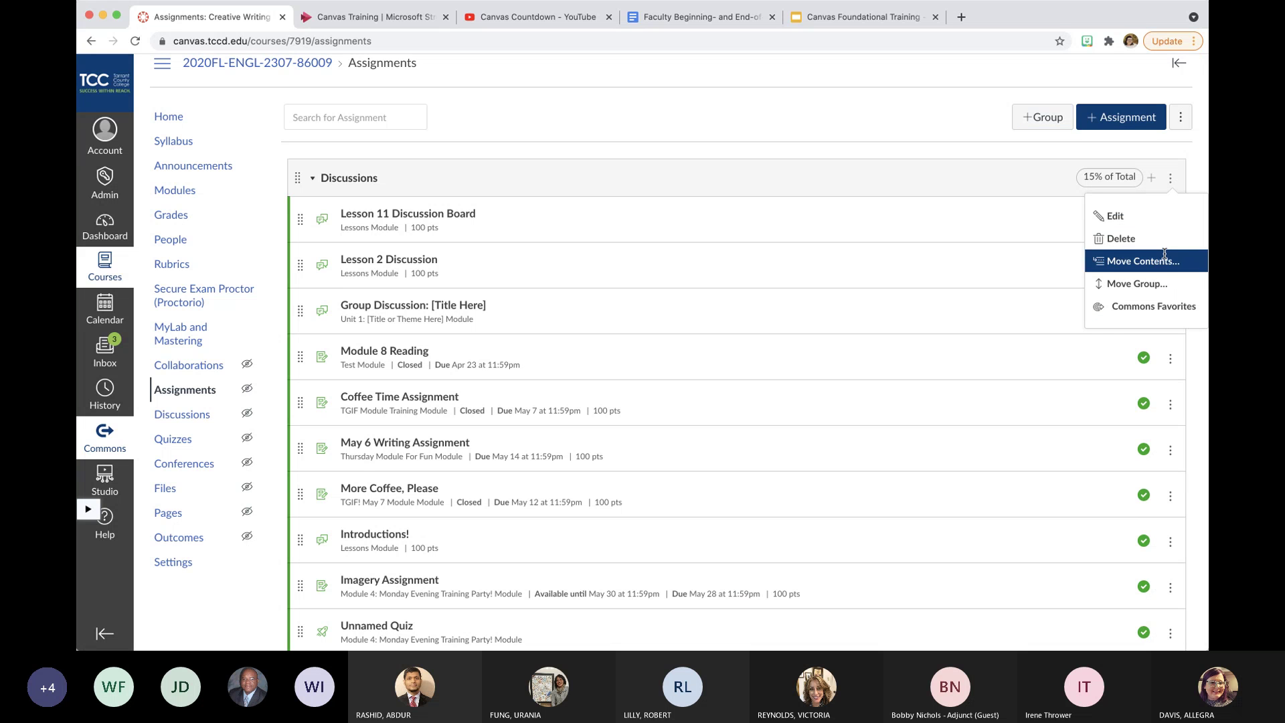
pyautogui.click(1161, 221)
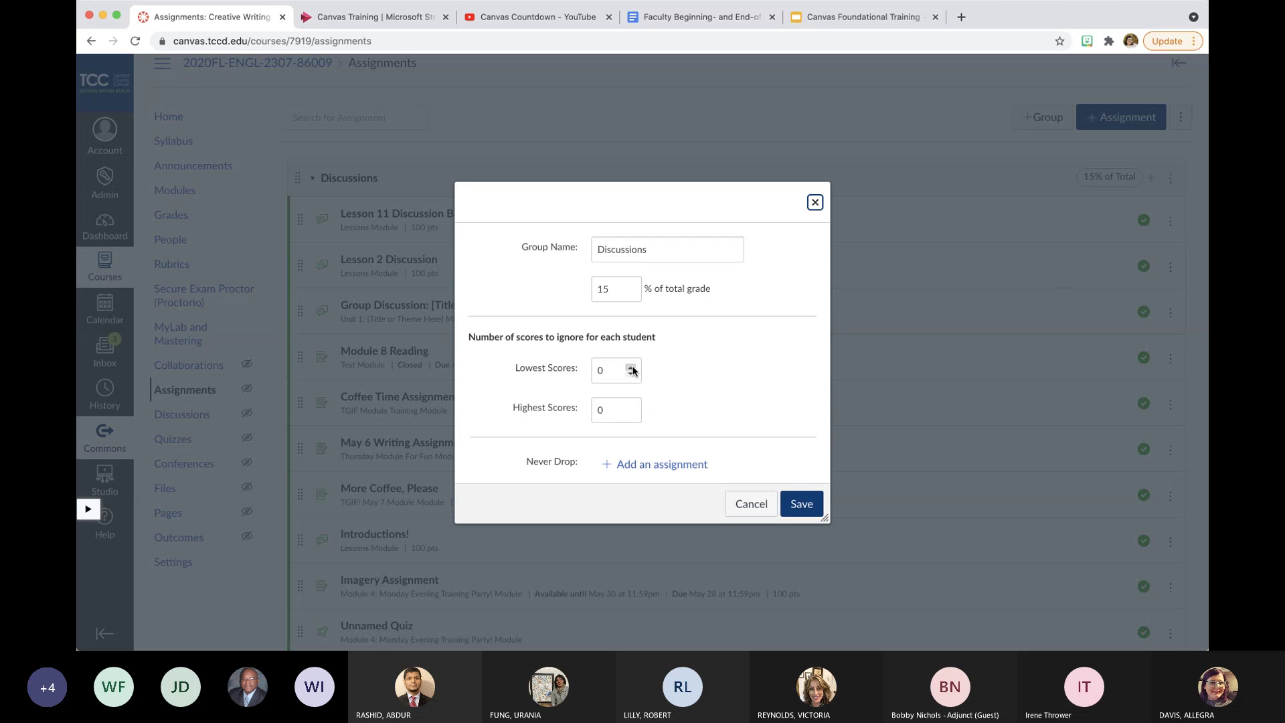
pyautogui.click(632, 367)
pyautogui.scroll(-1, 631, 371)
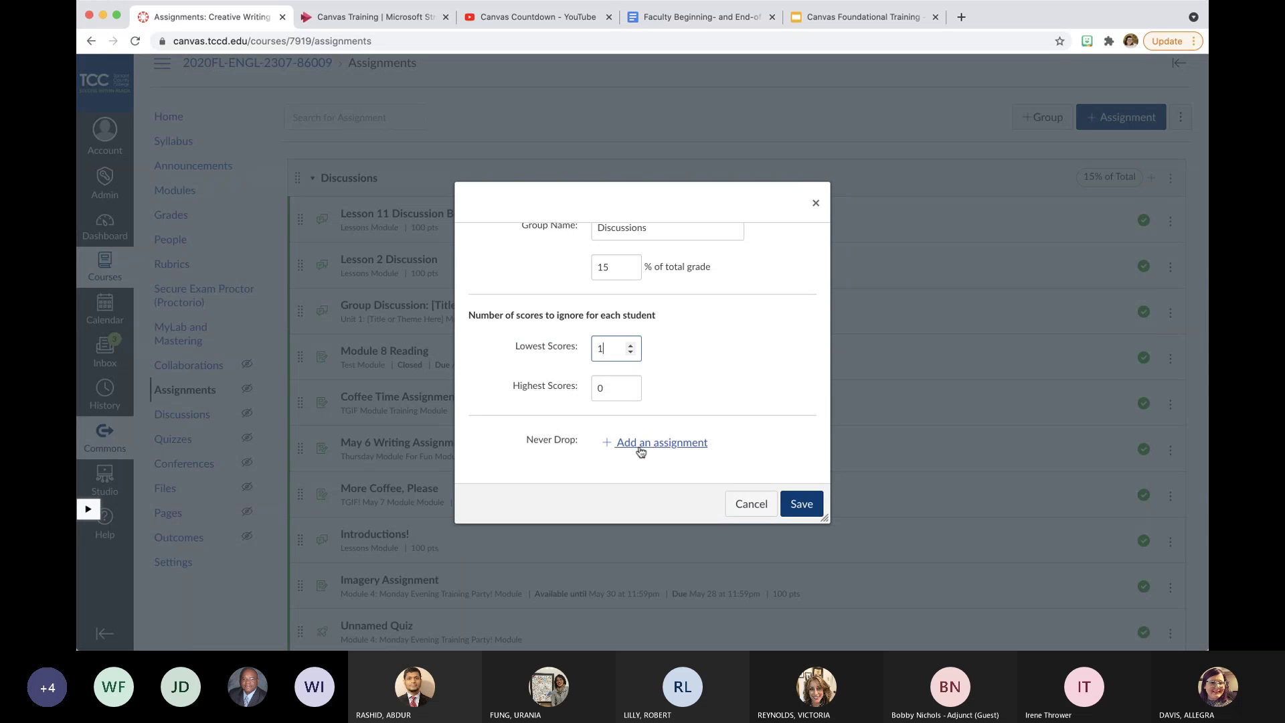
pyautogui.click(640, 447)
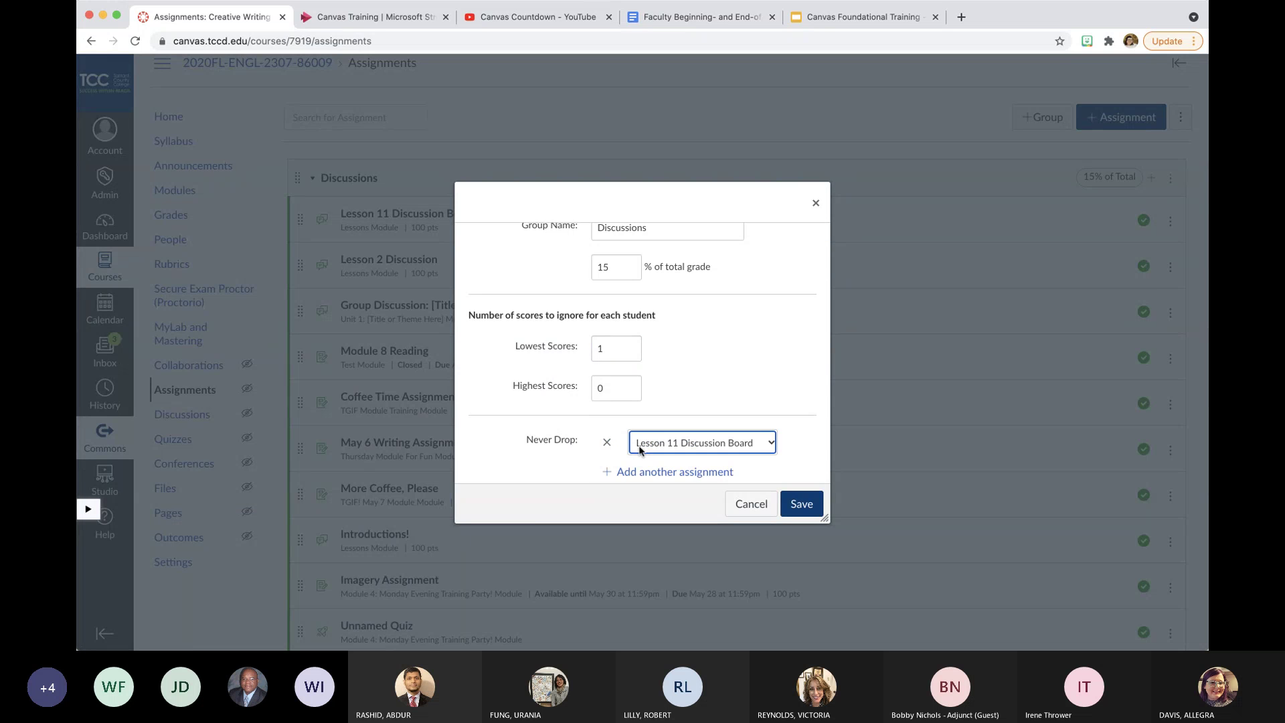
pyautogui.click(688, 455)
pyautogui.scroll(-1, 770, 468)
pyautogui.click(793, 503)
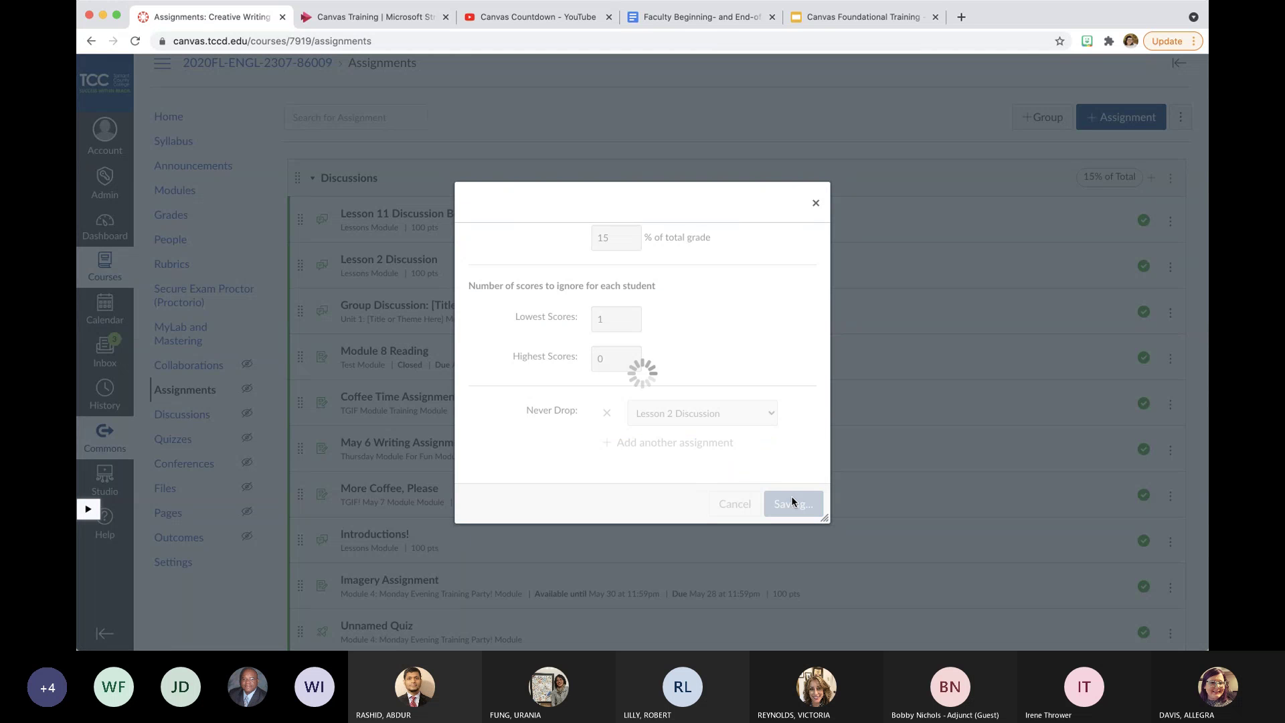
pyautogui.scroll(-3, 792, 500)
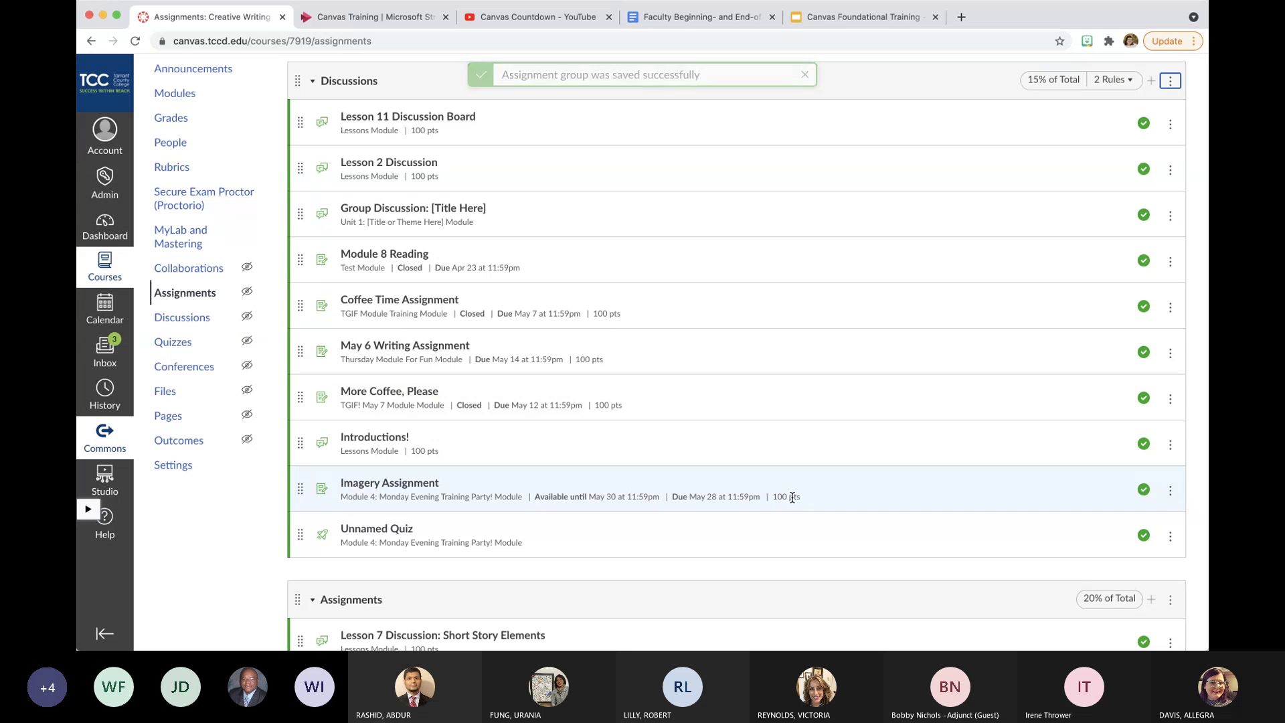
pyautogui.scroll(3, 792, 497)
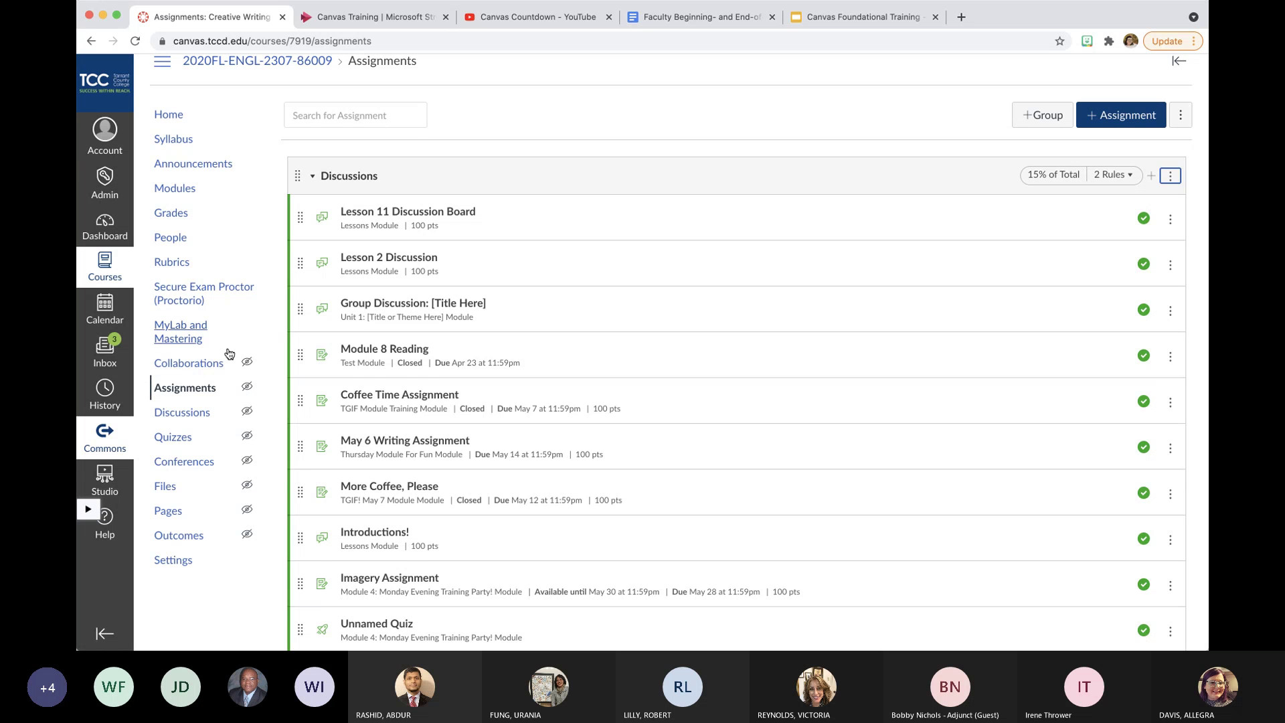
pyautogui.scroll(1, 230, 352)
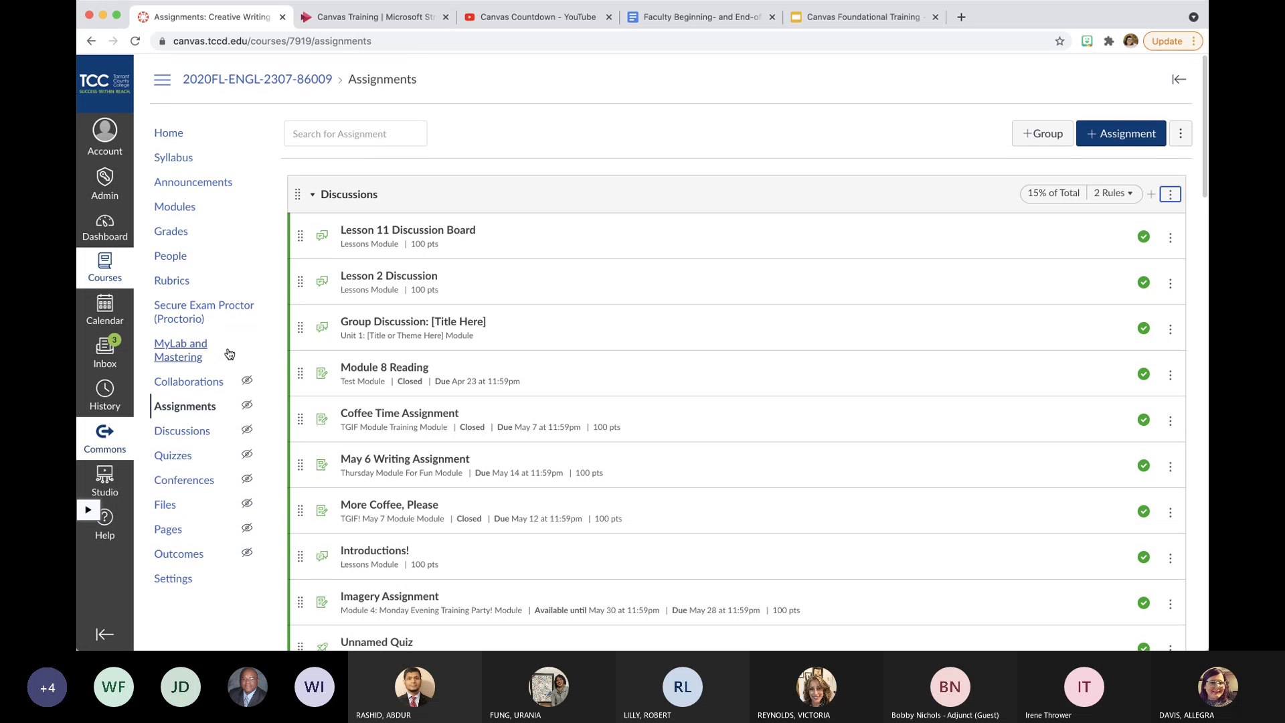
# Open the Gradebook and move the Total column to the end, then back to the front
pyautogui.click(186, 232)
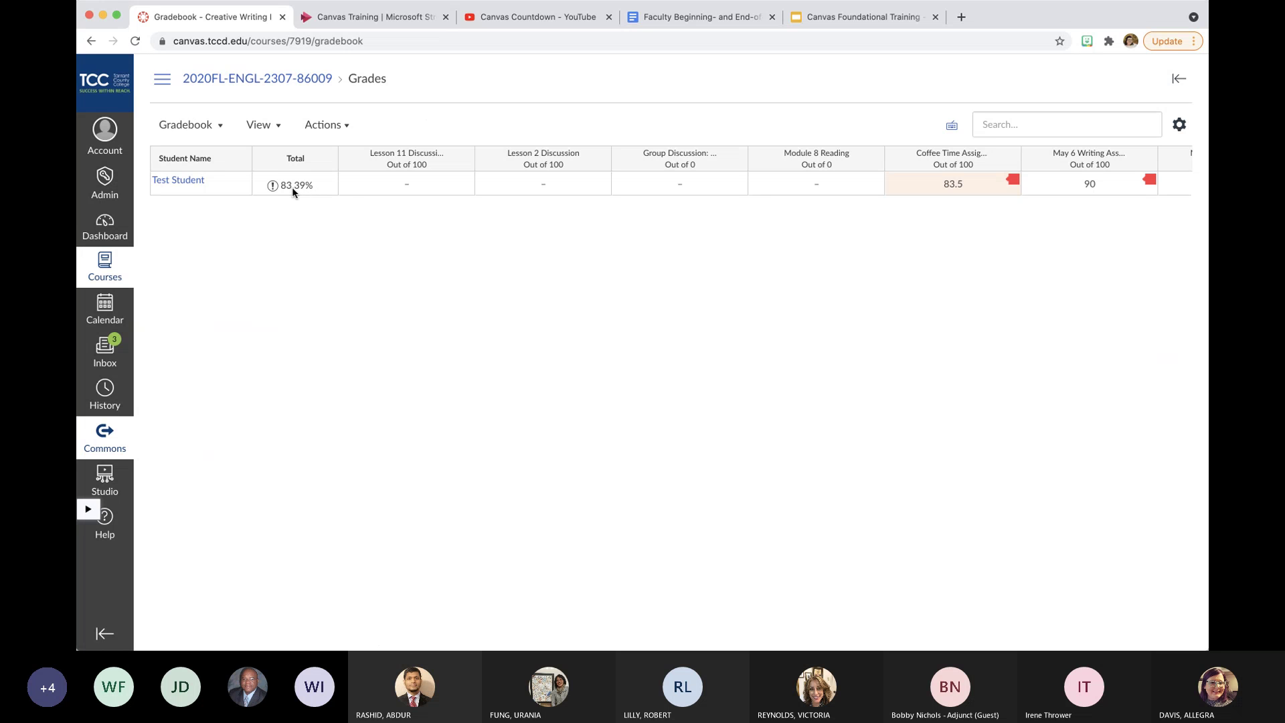
pyautogui.click(325, 160)
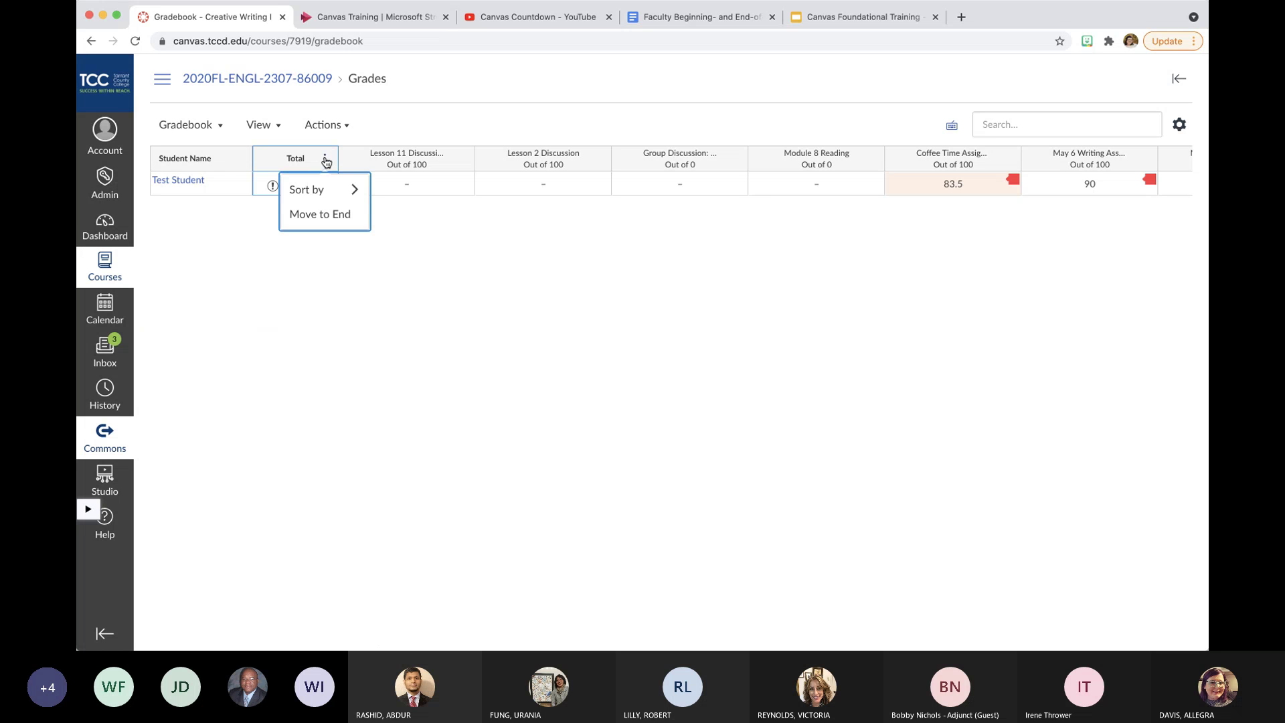
pyautogui.click(326, 214)
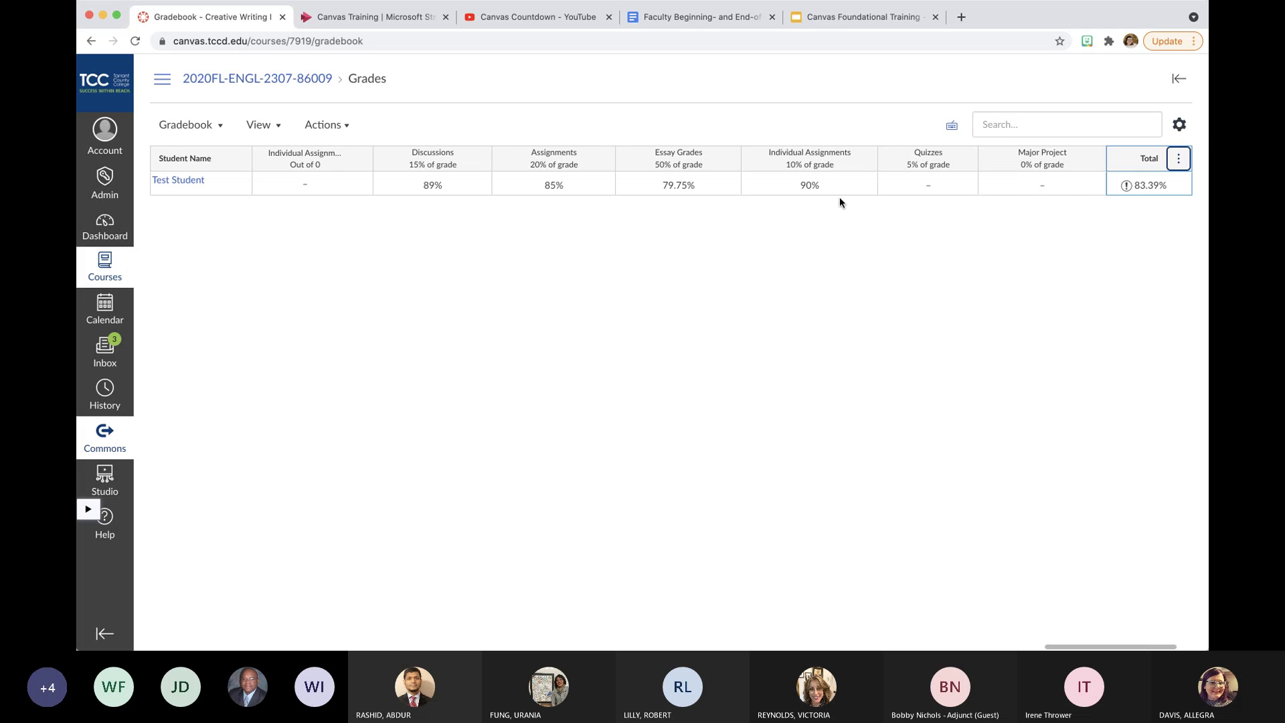
pyautogui.click(1179, 159)
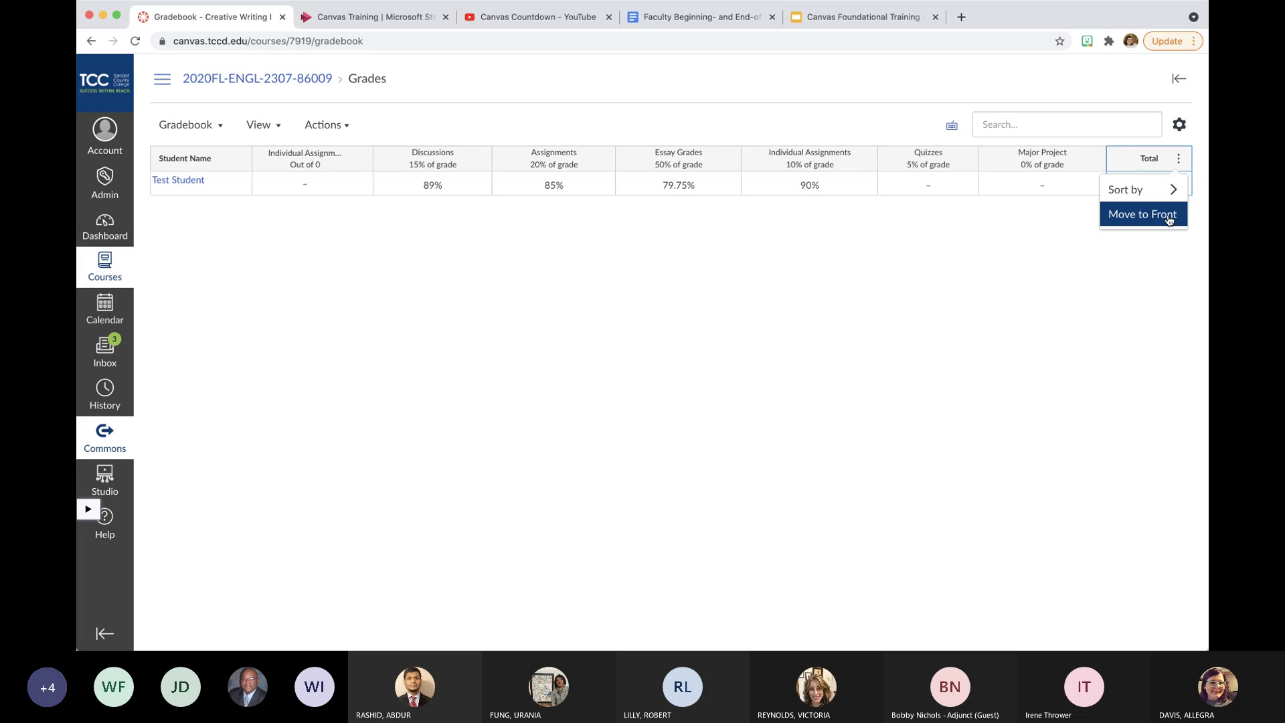
pyautogui.click(1169, 220)
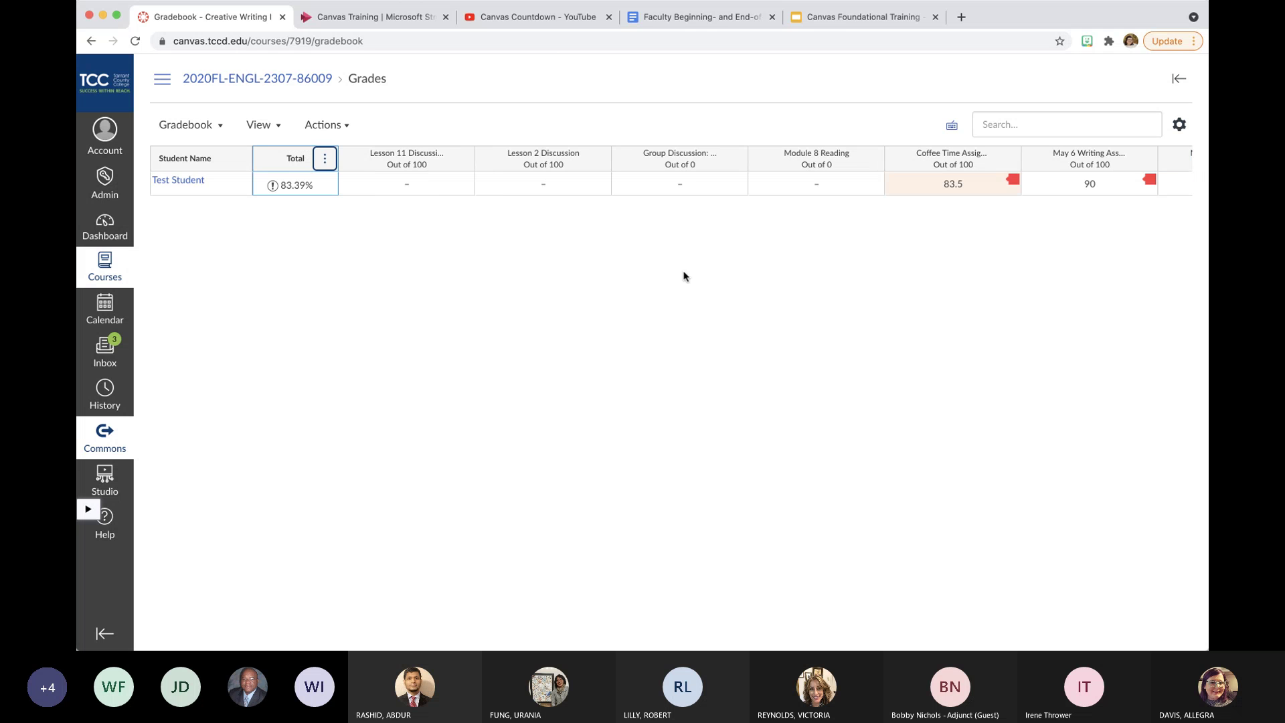
# Check the explanation for the 83.39% total and bring up the Total column's grade sort options
pyautogui.click(326, 158)
pyautogui.click(325, 125)
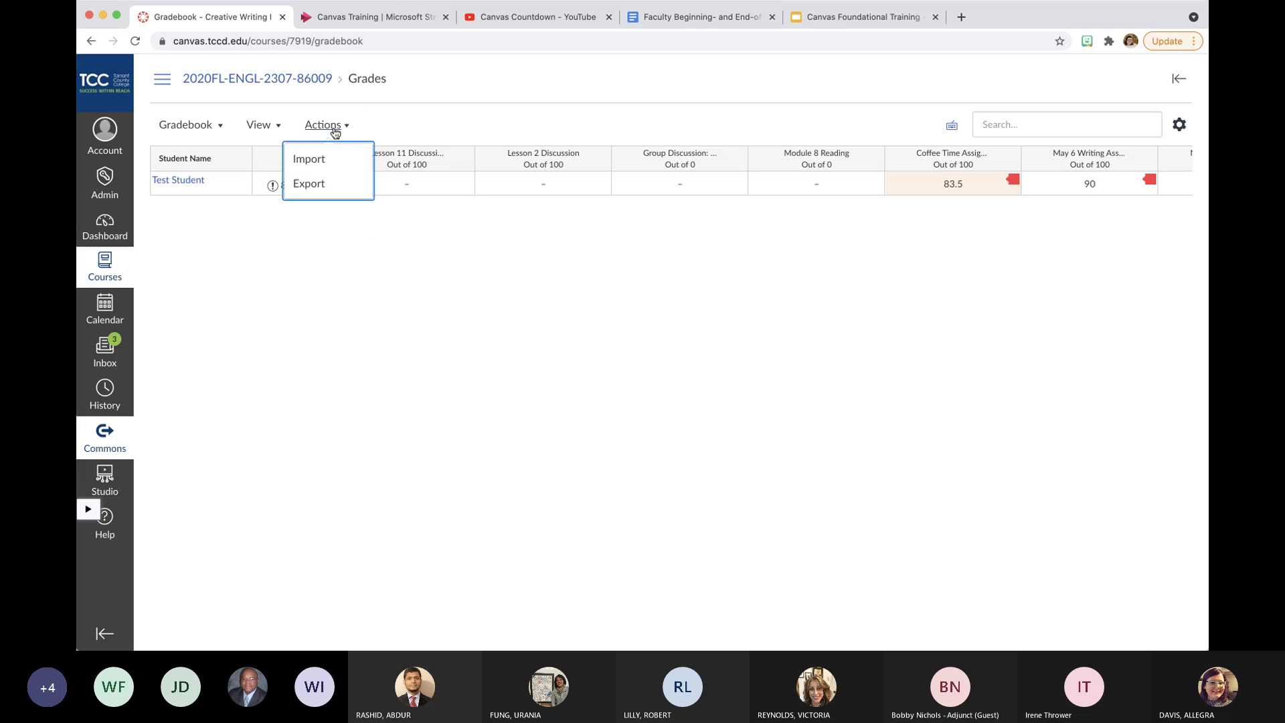
pyautogui.click(386, 120)
pyautogui.click(310, 186)
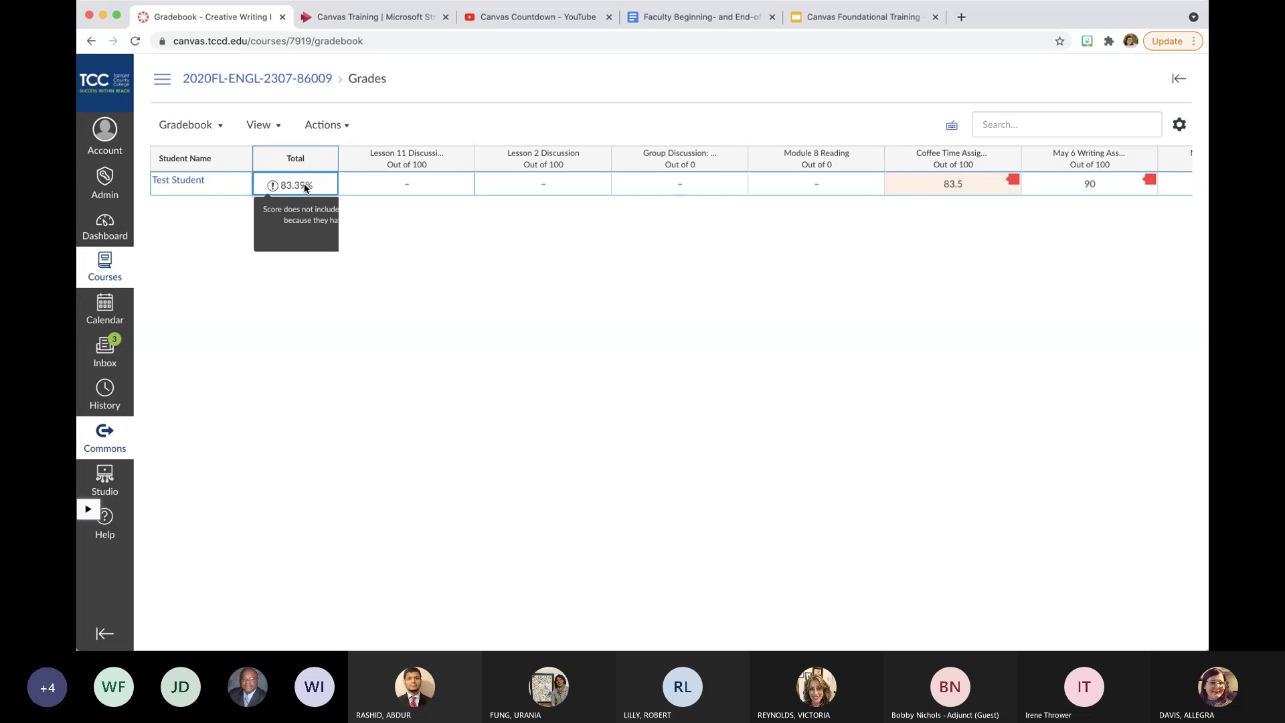
pyautogui.click(384, 221)
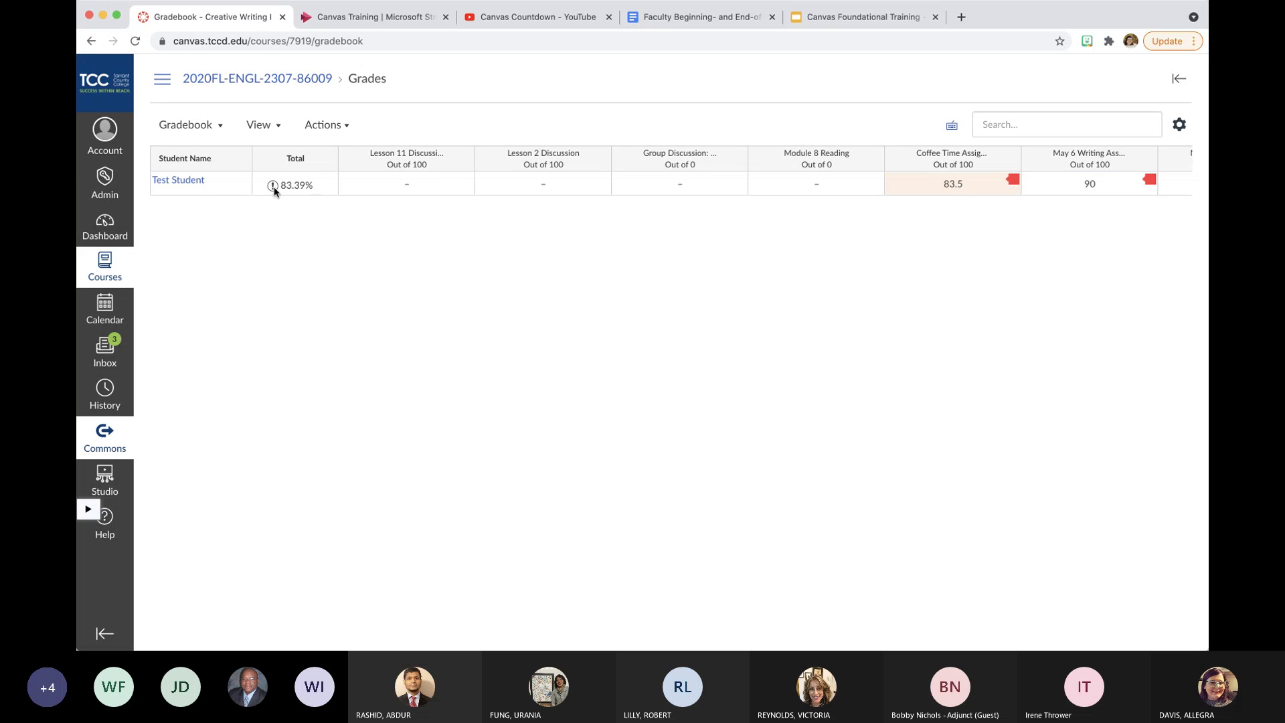
pyautogui.click(324, 159)
# Close the Total sort menu and scroll the gradebook right across the assignment columns and back
pyautogui.moveTo(324, 188)
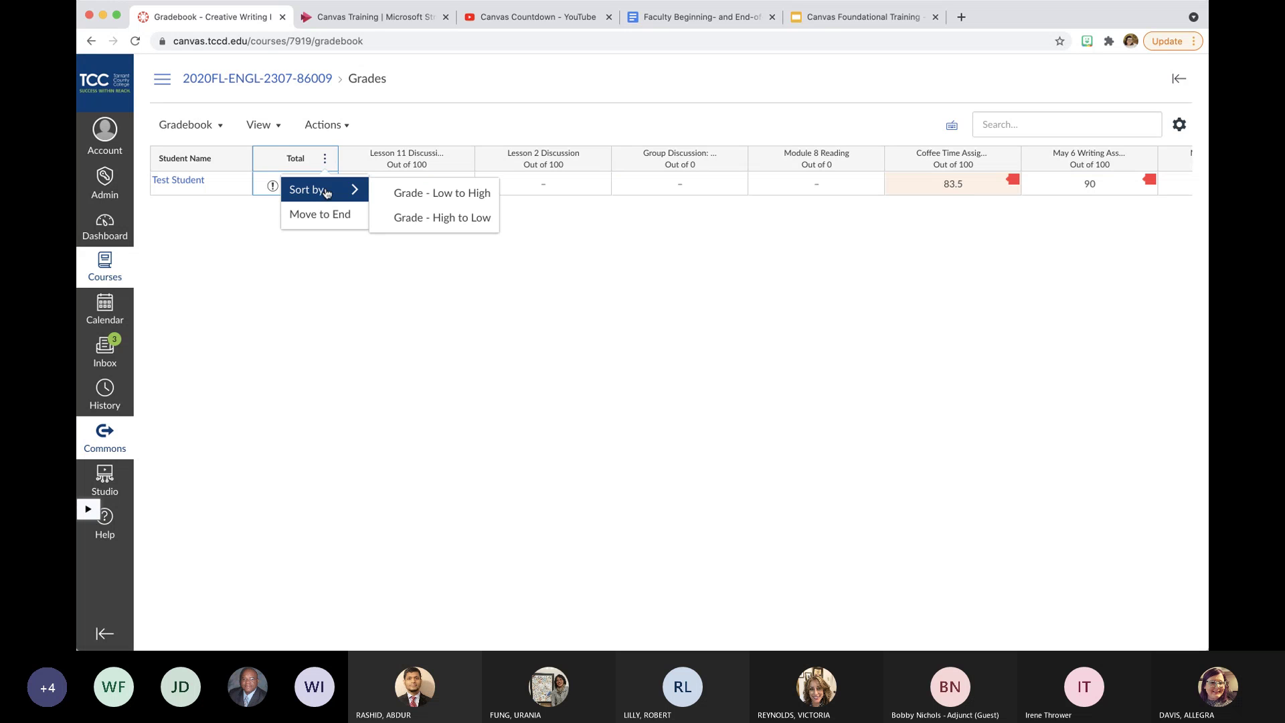
pyautogui.click(389, 99)
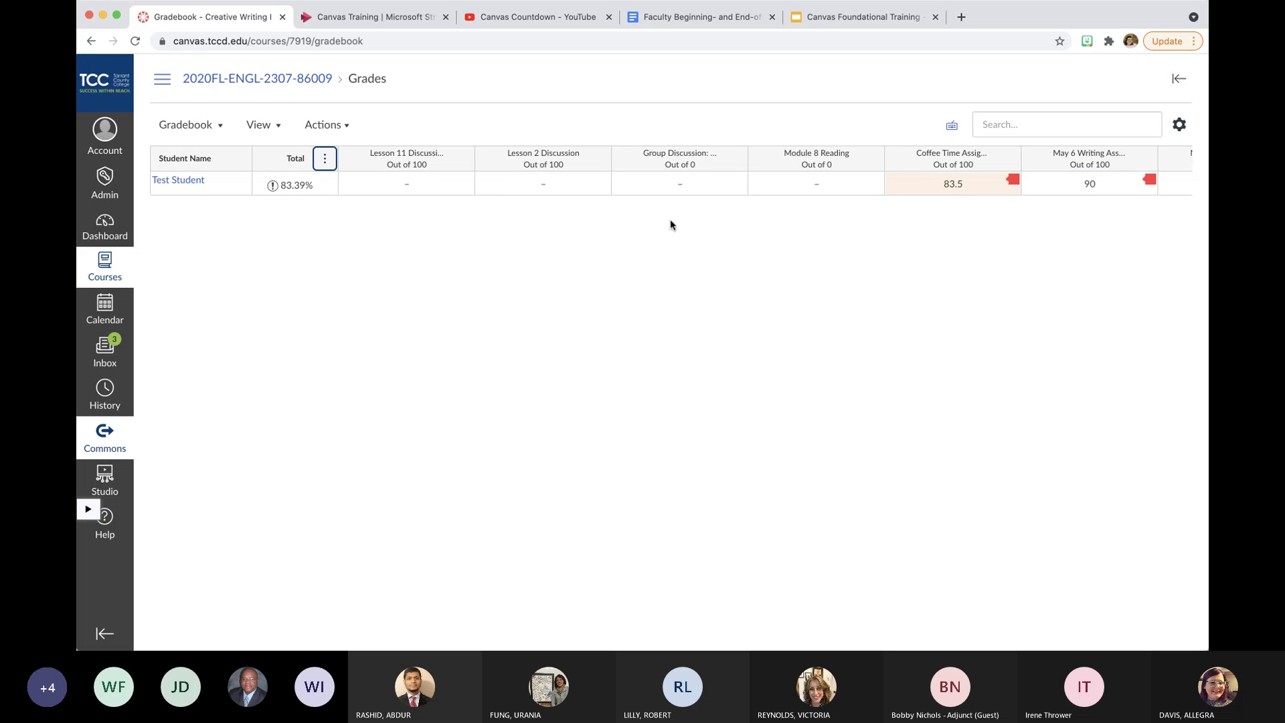
pyautogui.hscroll(12, 902, 183)
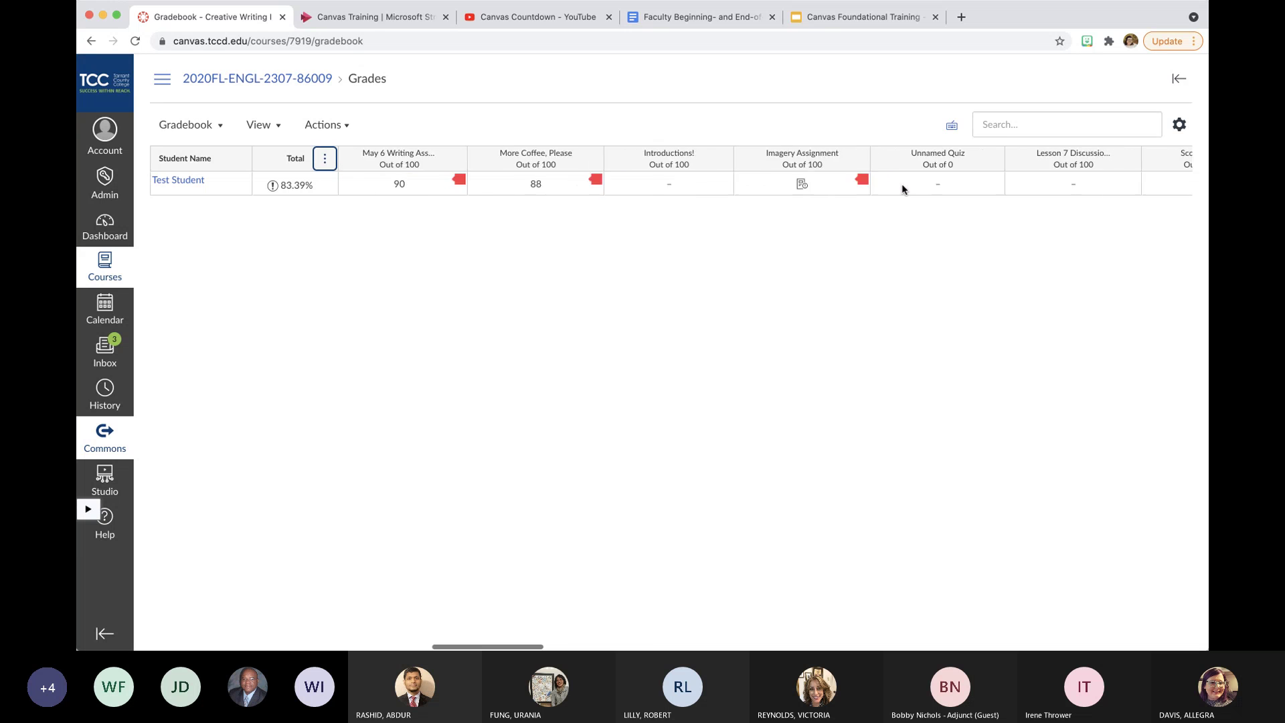
pyautogui.hscroll(15, 902, 184)
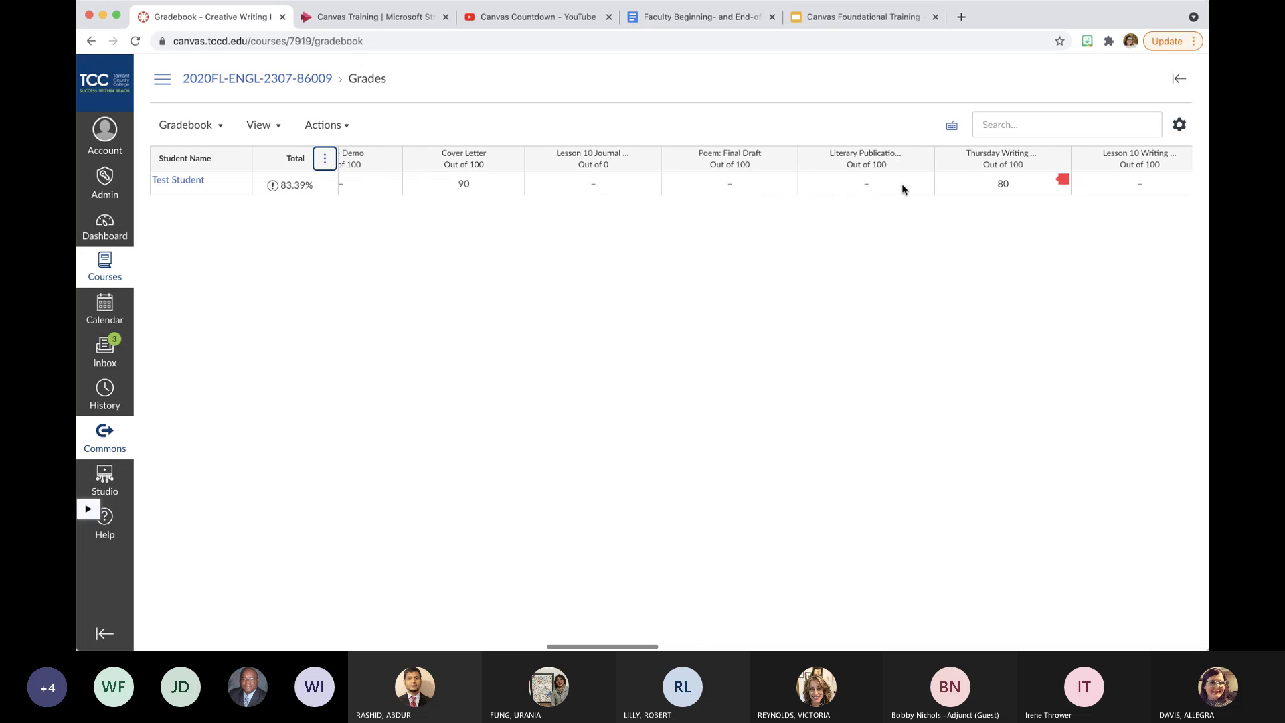
pyautogui.hscroll(5, 901, 184)
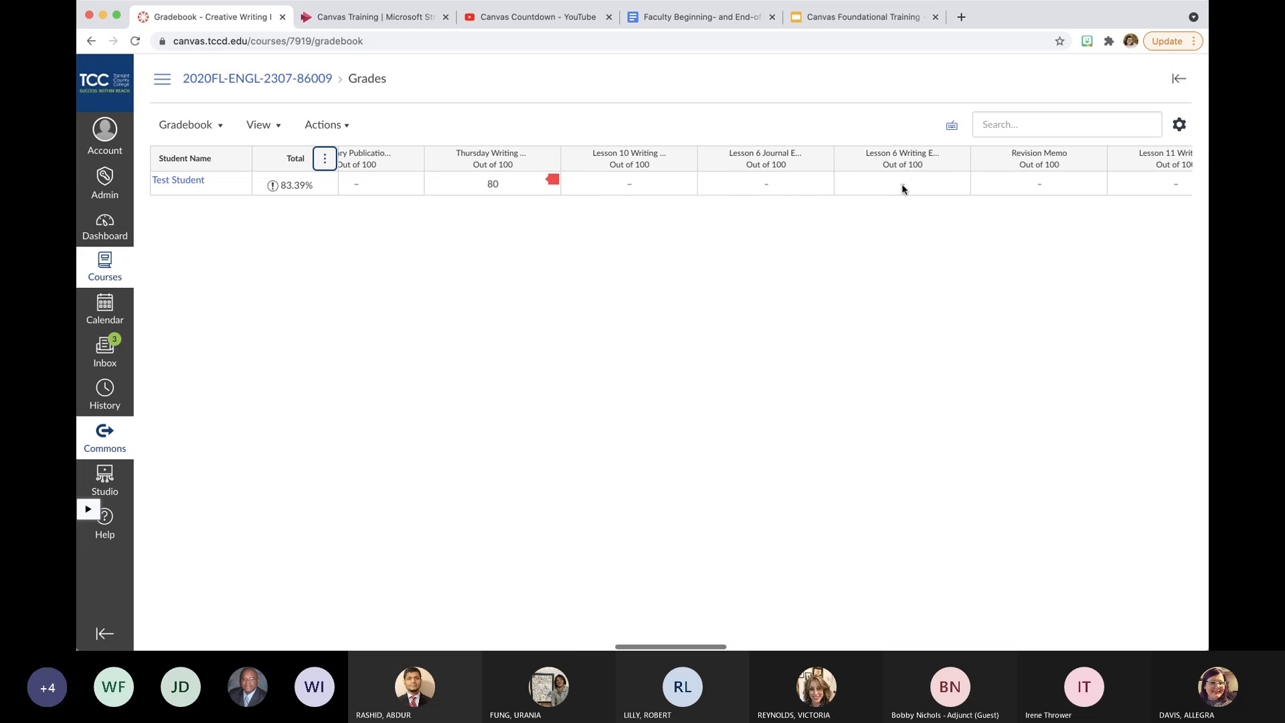
pyautogui.hscroll(8, 902, 183)
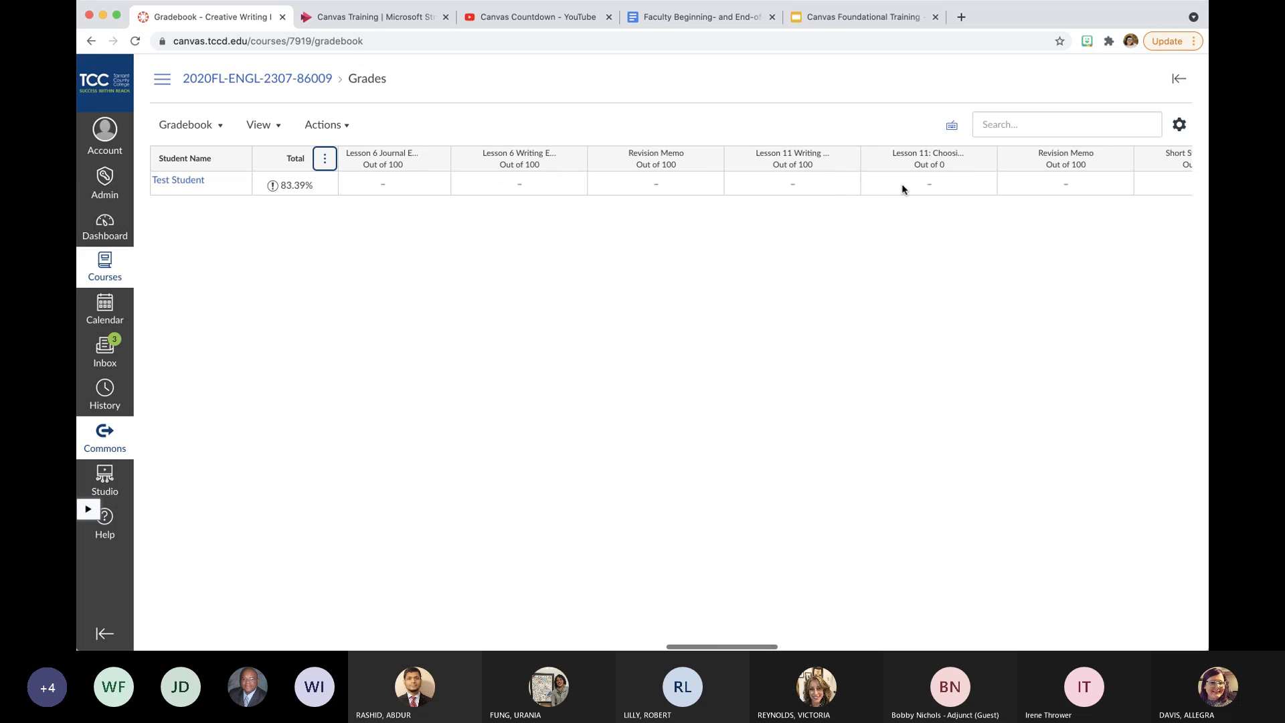
pyautogui.hscroll(15, 902, 183)
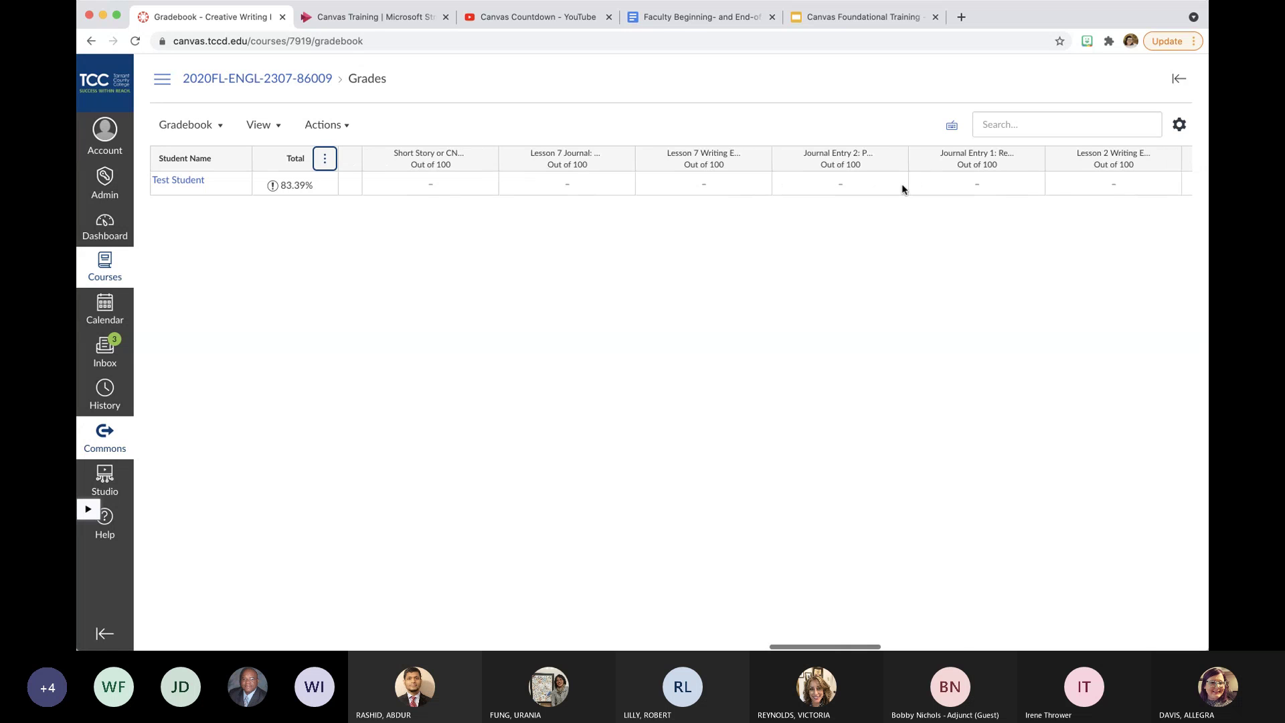
pyautogui.hscroll(14, 902, 184)
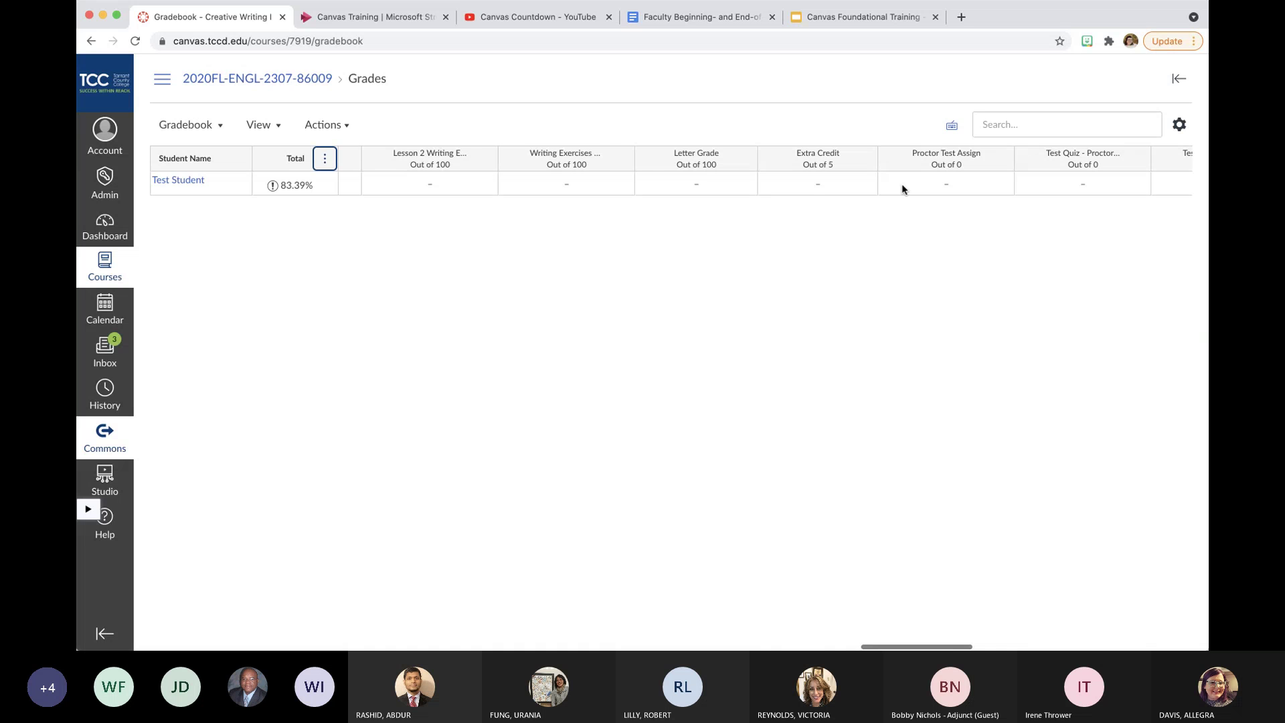
pyautogui.hscroll(10, 902, 183)
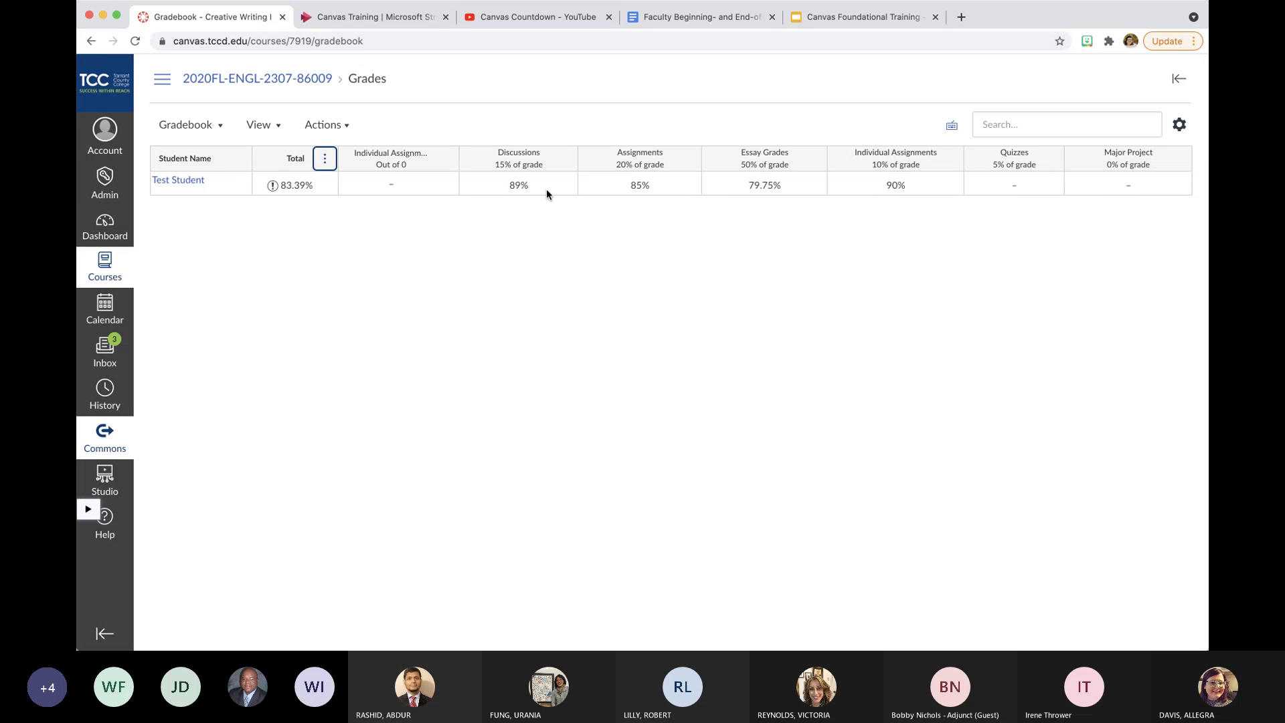
pyautogui.hscroll(-1, 546, 188)
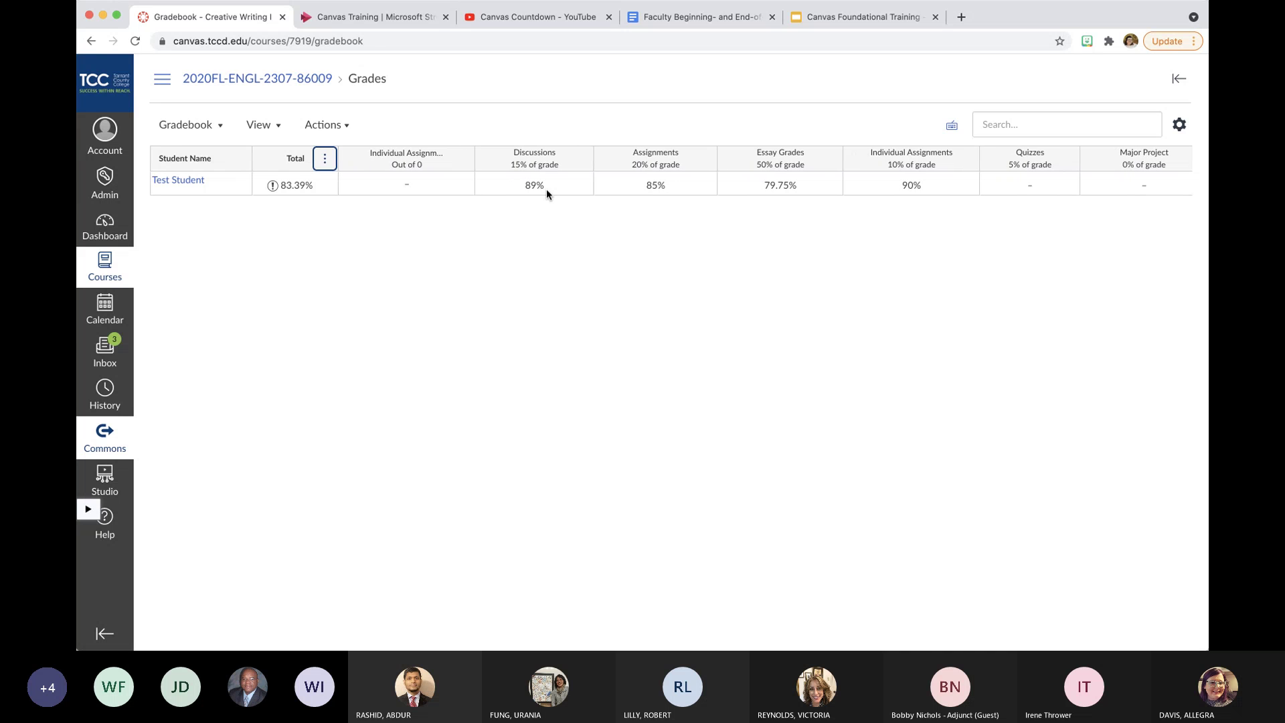
pyautogui.hscroll(10, 546, 189)
pyautogui.hscroll(-10, 547, 190)
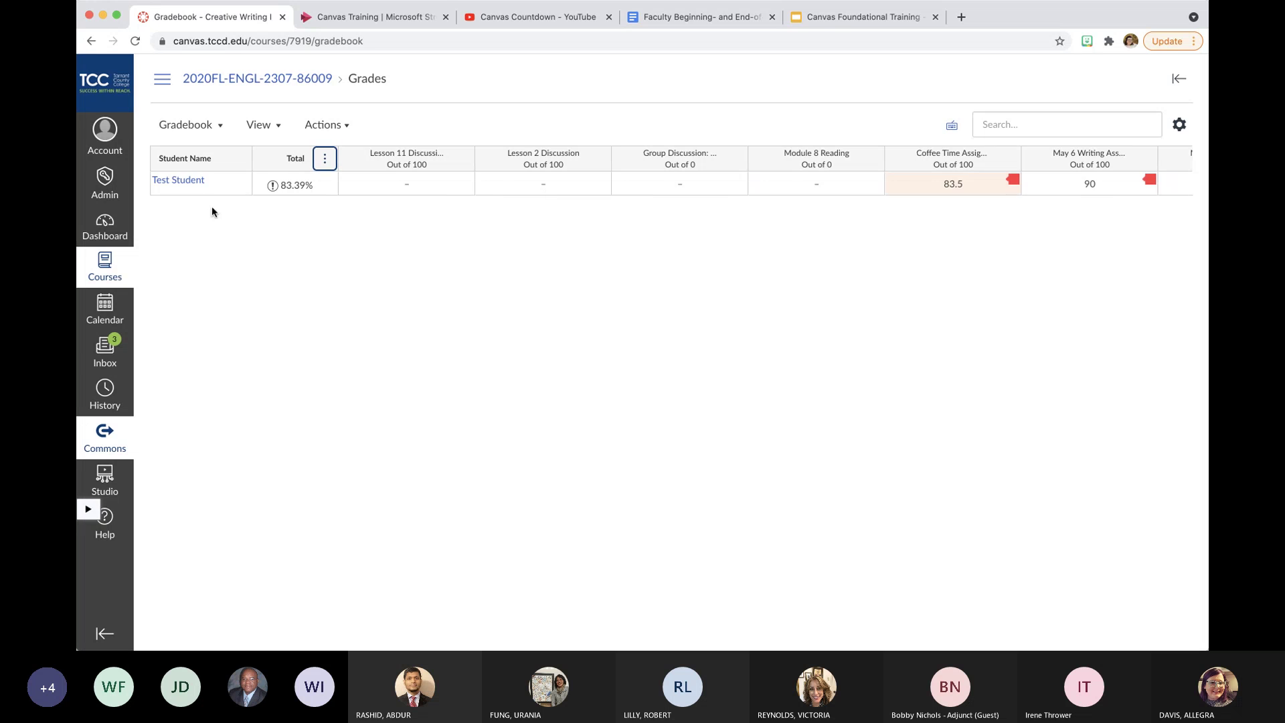
# Open the Test Student's context tray from their name in the gradebook
pyautogui.click(188, 180)
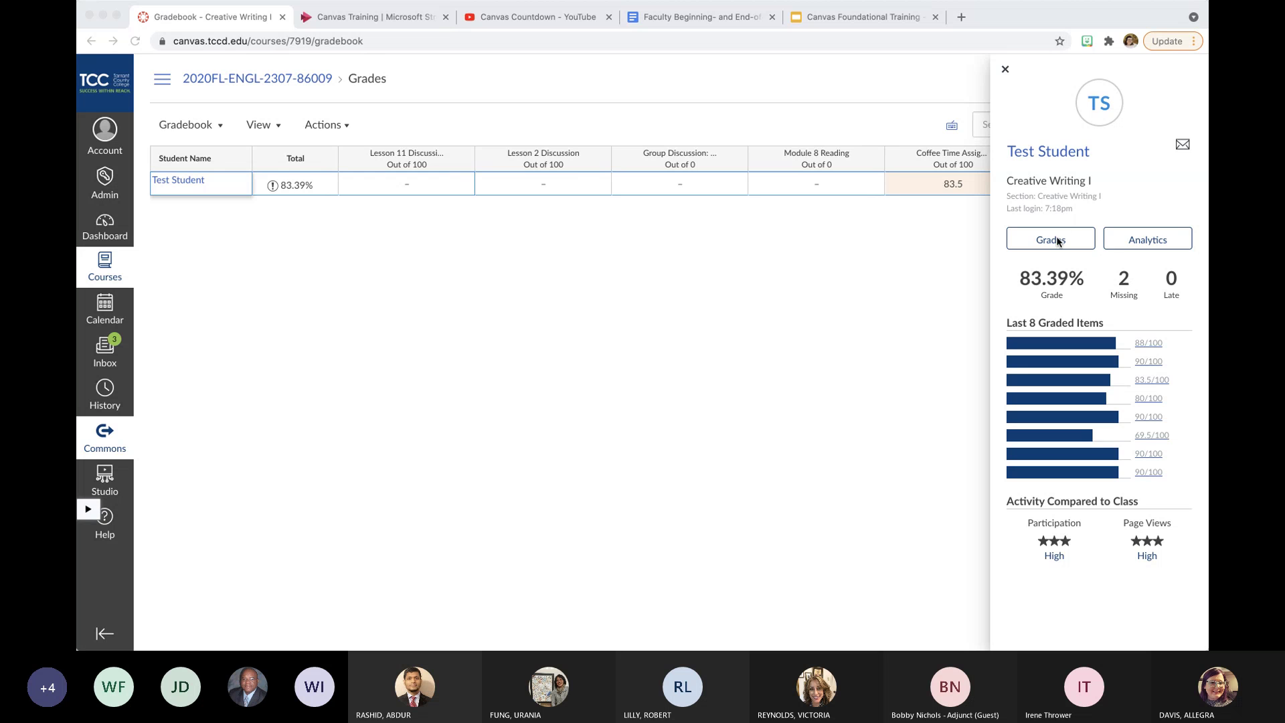
# Review and refresh the test student's analytics page, then go back to the Gradebook
pyautogui.click(1124, 243)
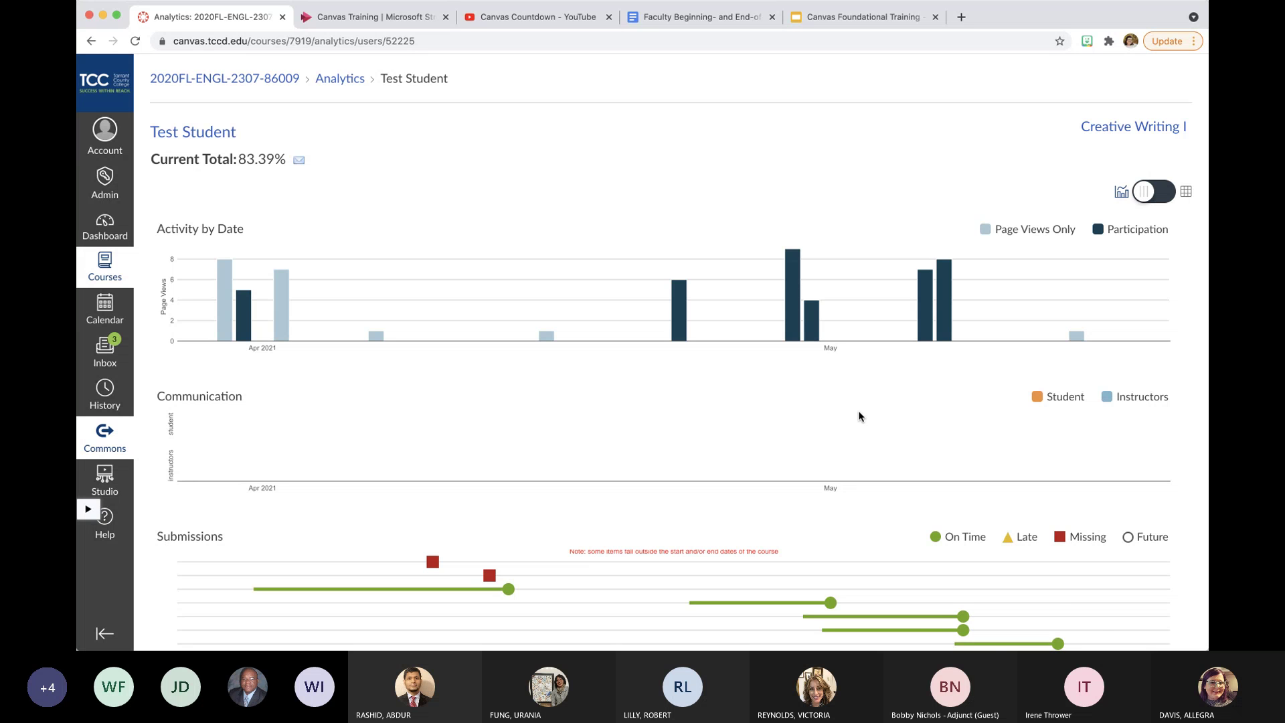
pyautogui.scroll(-1, 858, 417)
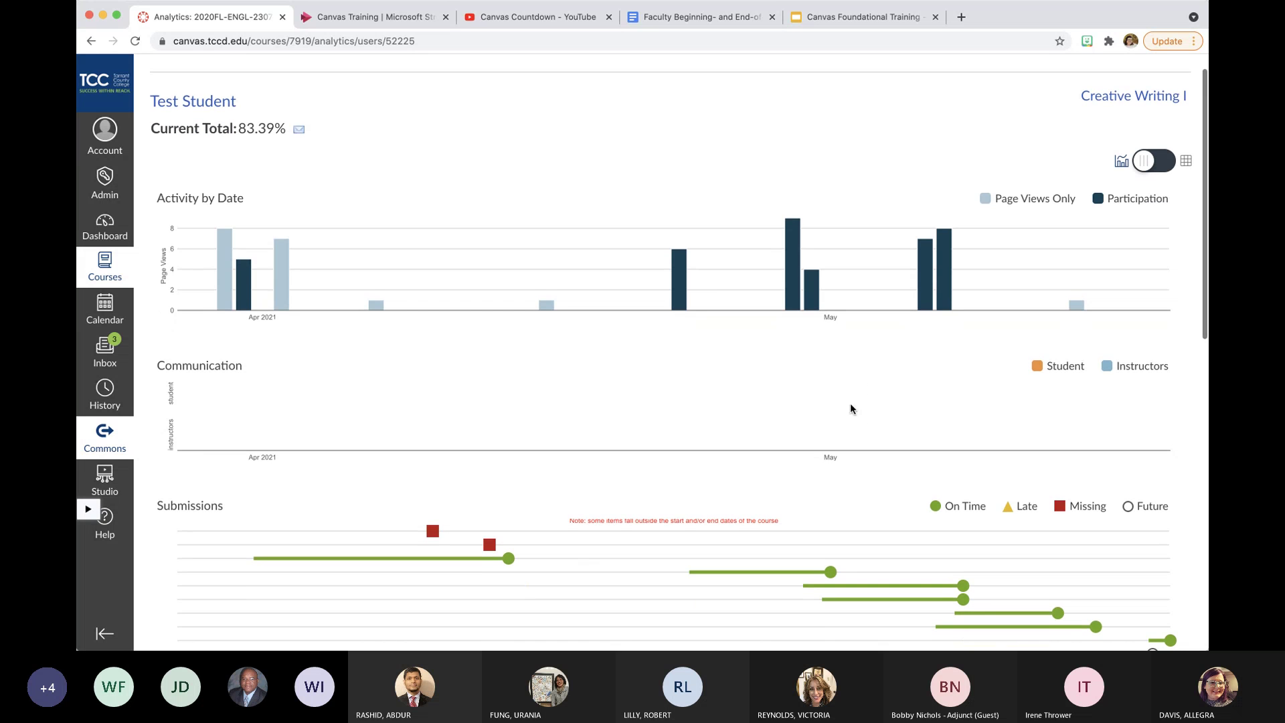
pyautogui.moveTo(239, 292)
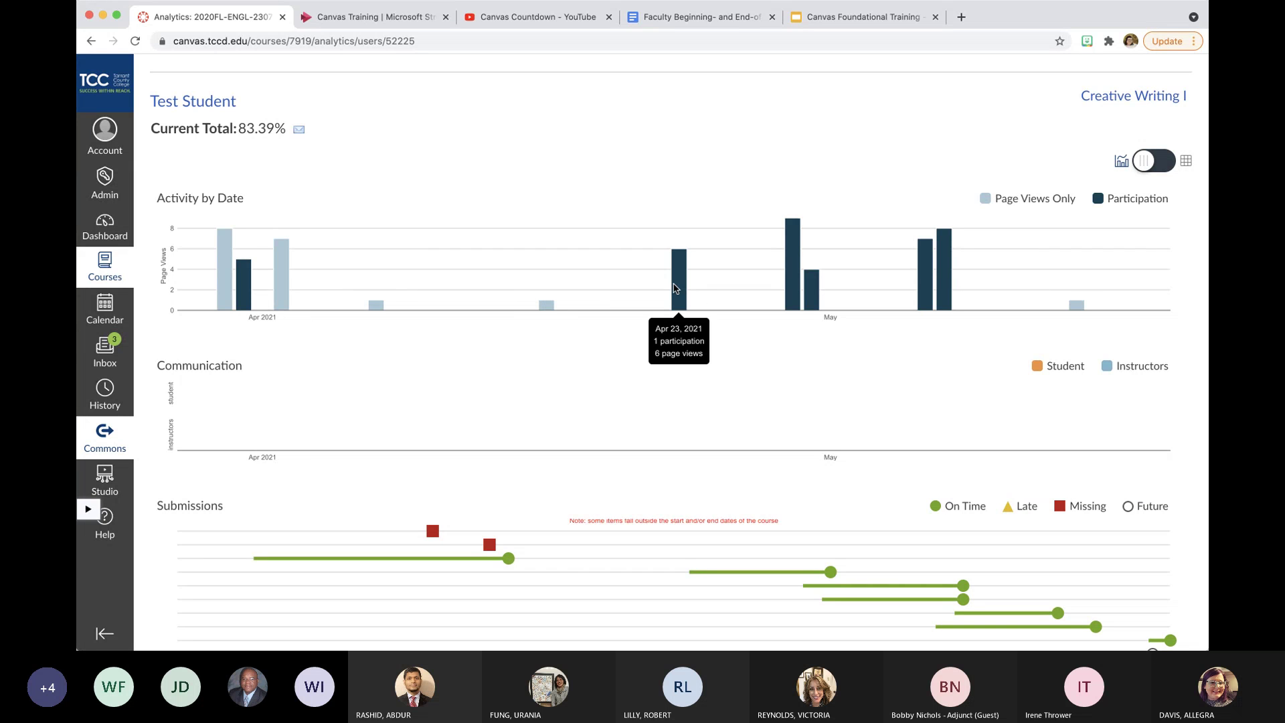
pyautogui.scroll(-5, 701, 342)
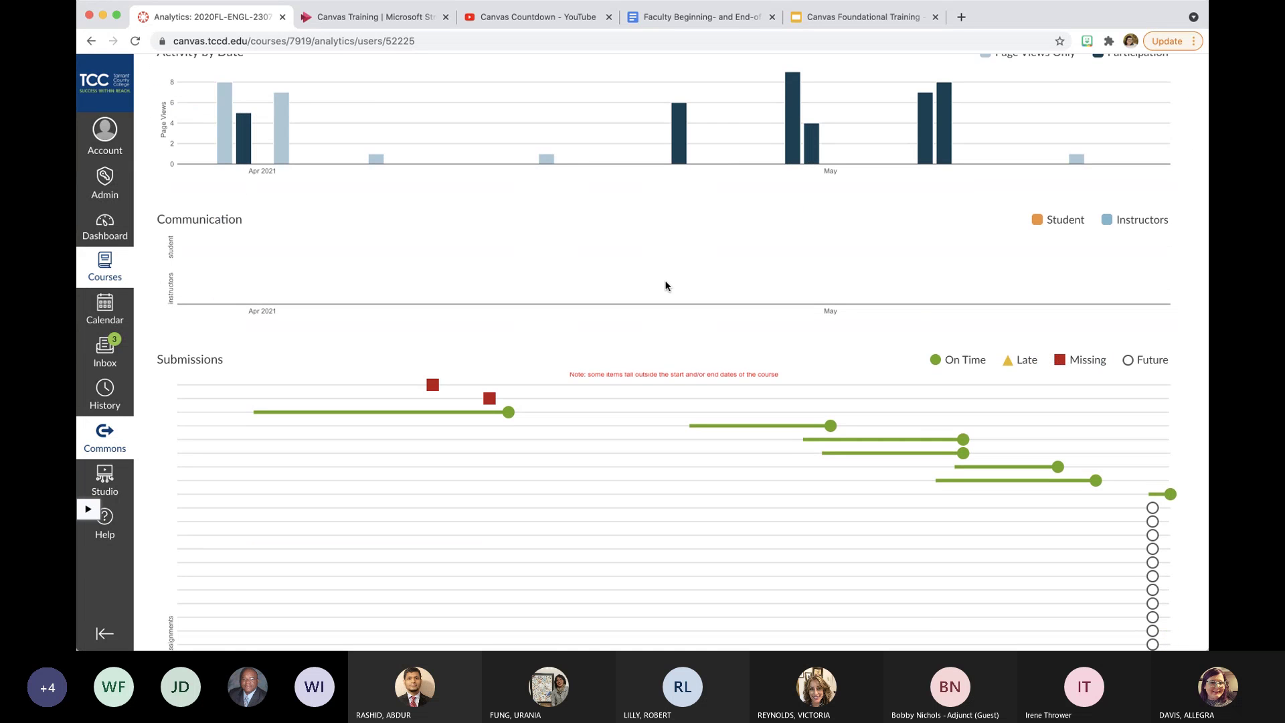
pyautogui.scroll(-3, 959, 295)
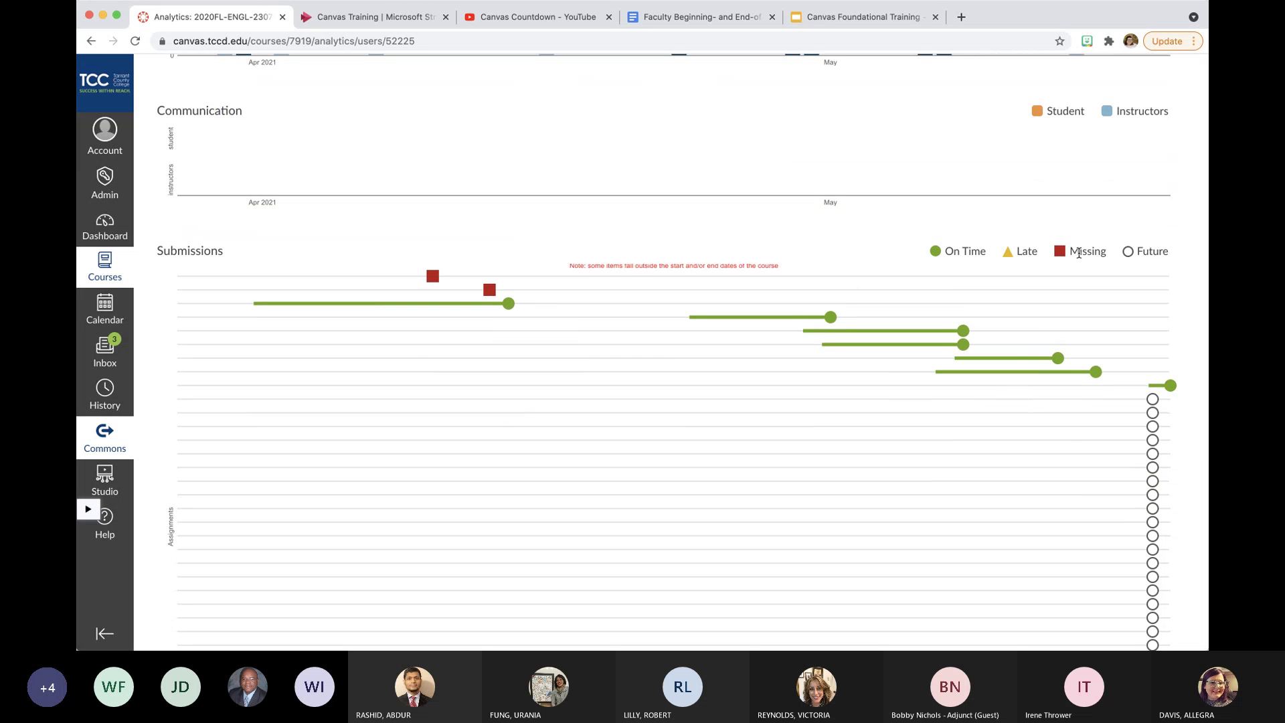
pyautogui.scroll(-12, 1079, 254)
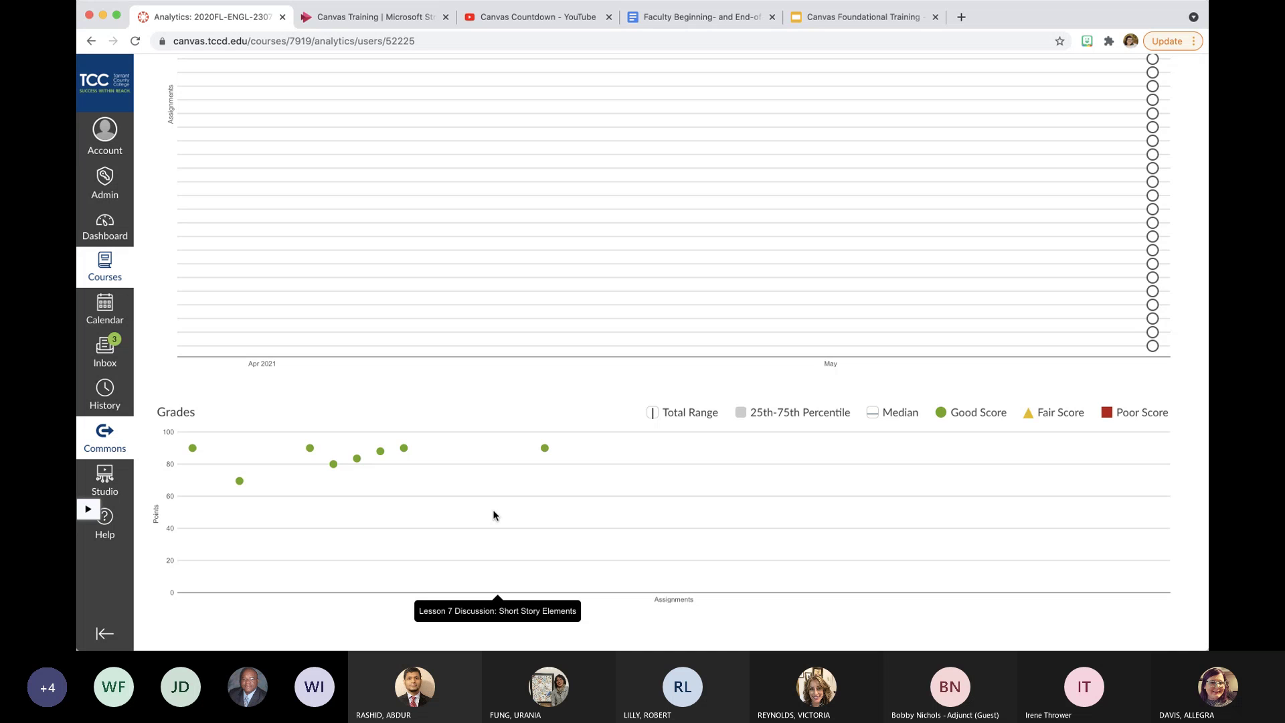
pyautogui.scroll(10, 494, 515)
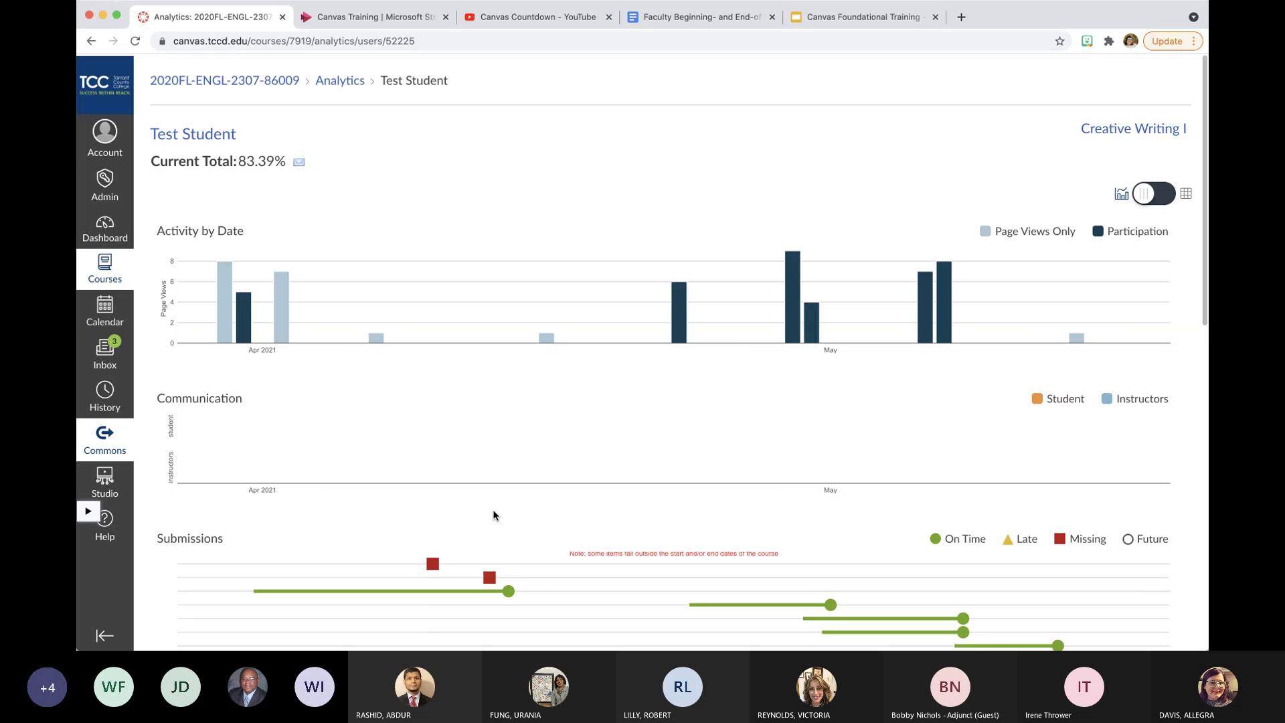
pyautogui.press('super+r')
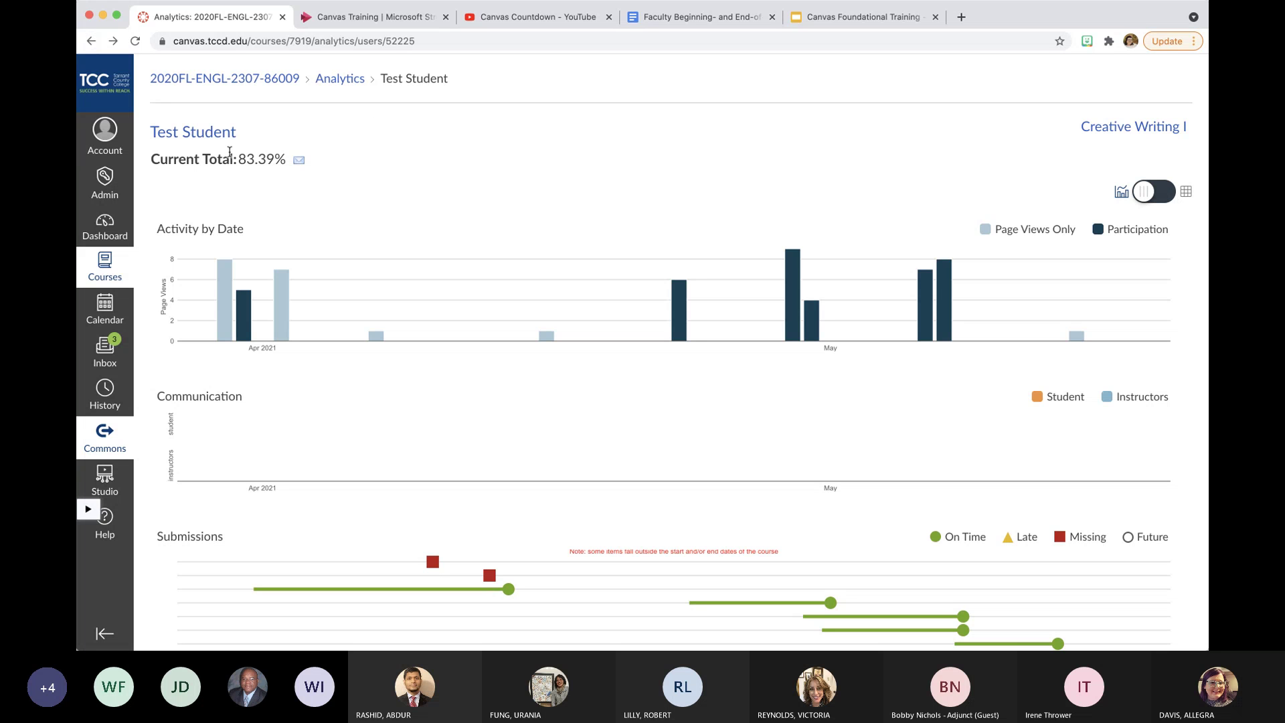
pyautogui.click(92, 43)
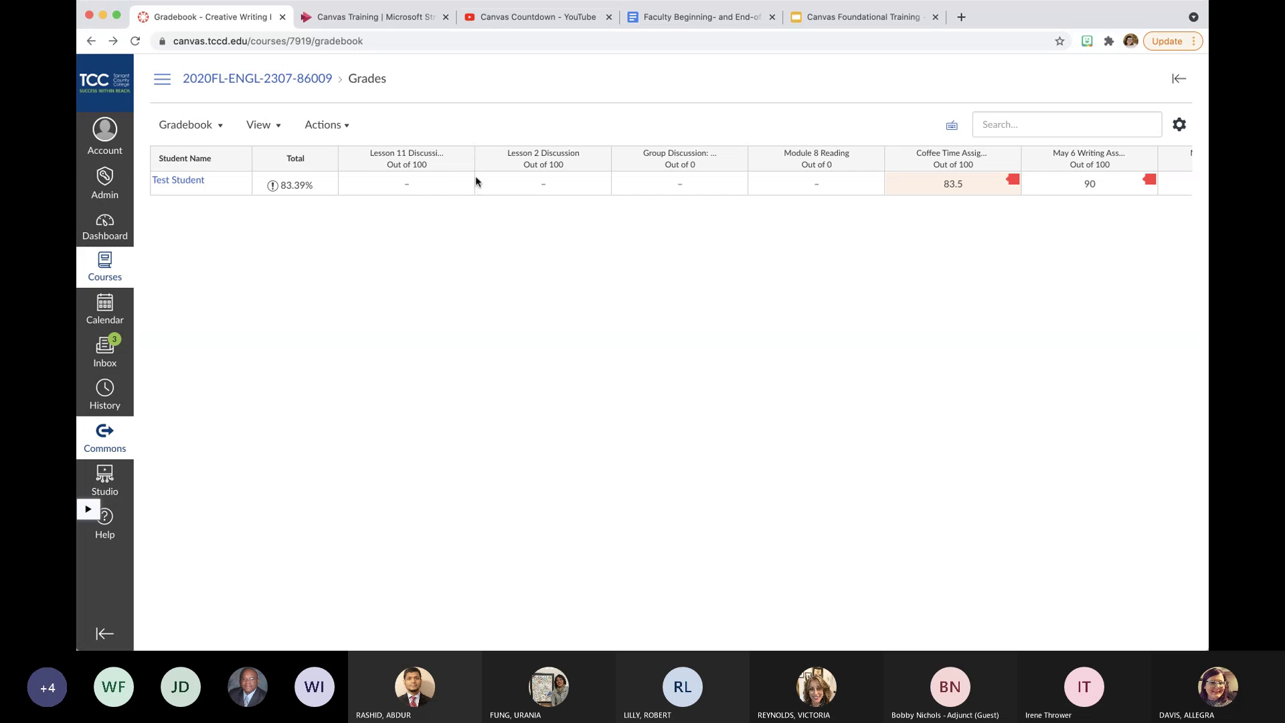
# Open the Lesson 11 and Lesson 2 Discussion column menus, ending on Coffee Time Assignment's options
pyautogui.click(461, 161)
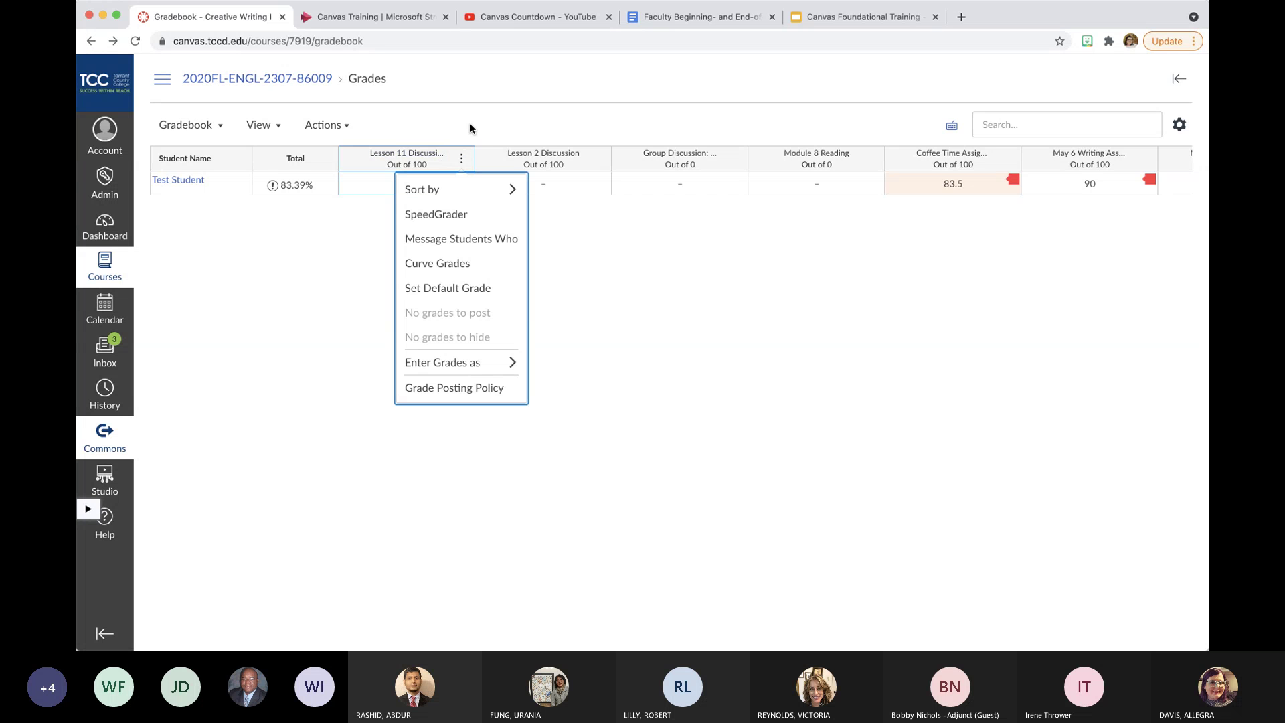
pyautogui.click(472, 129)
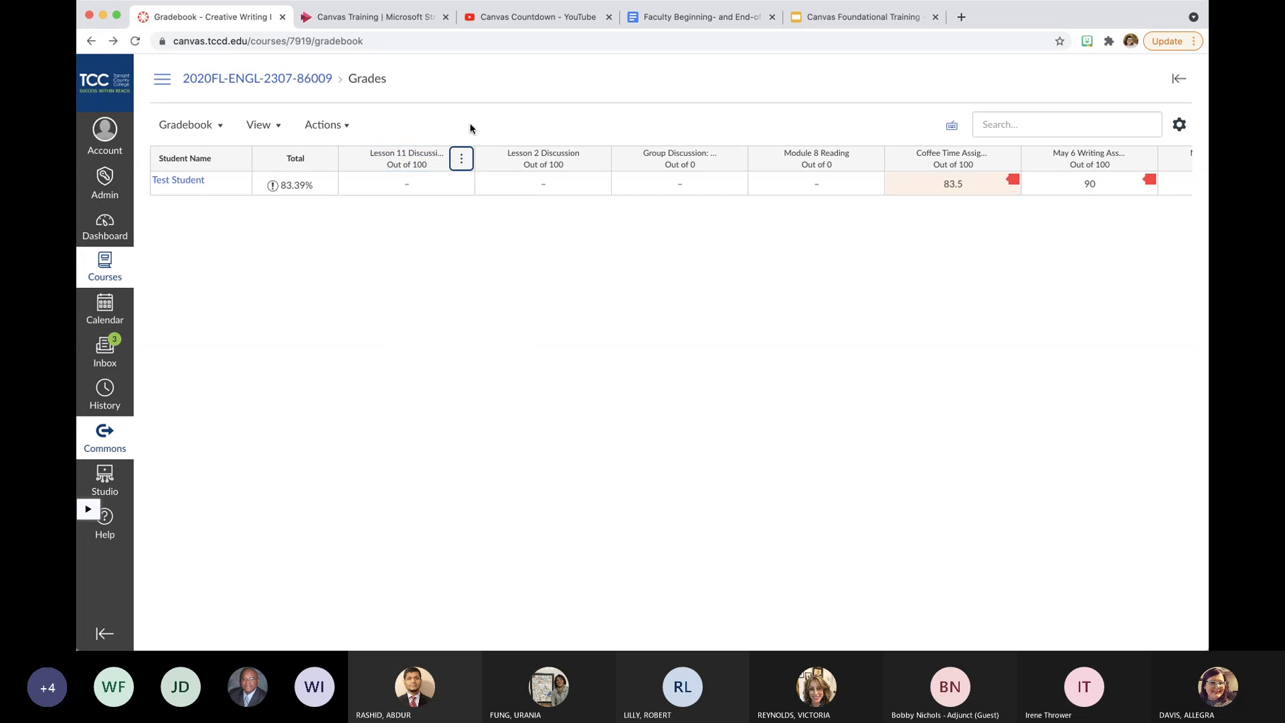
pyautogui.click(600, 160)
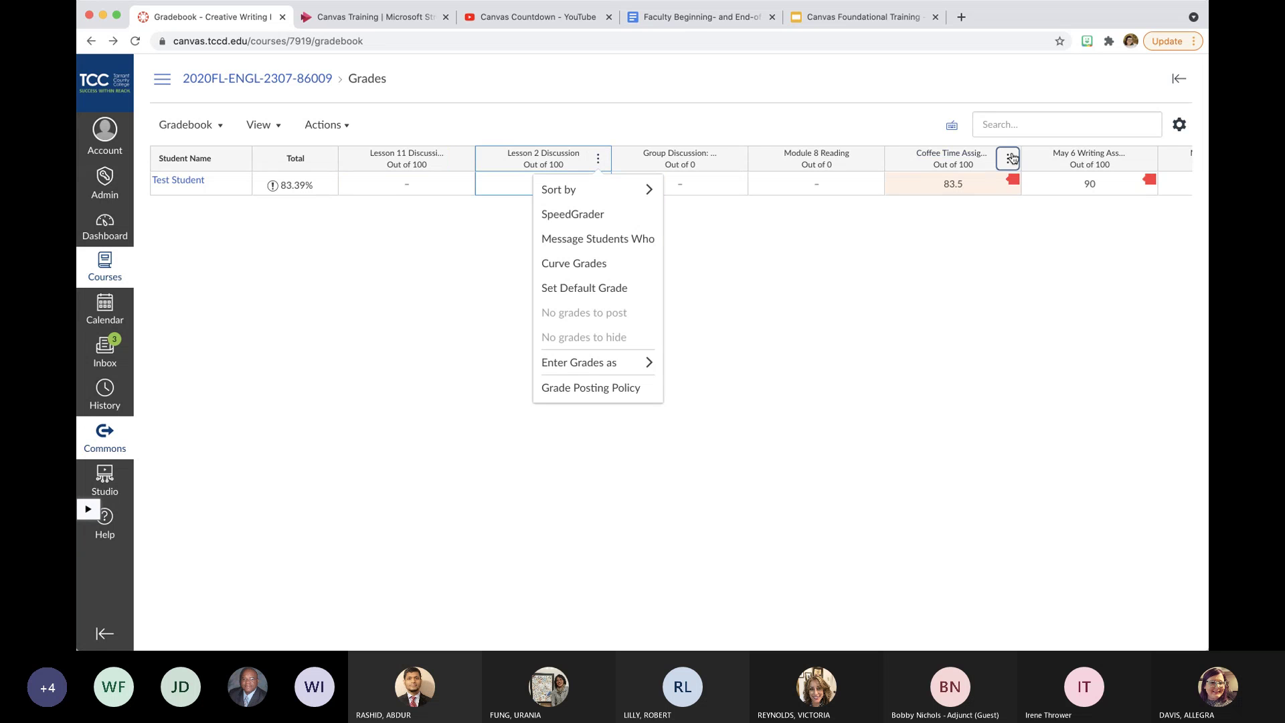
pyautogui.click(1012, 158)
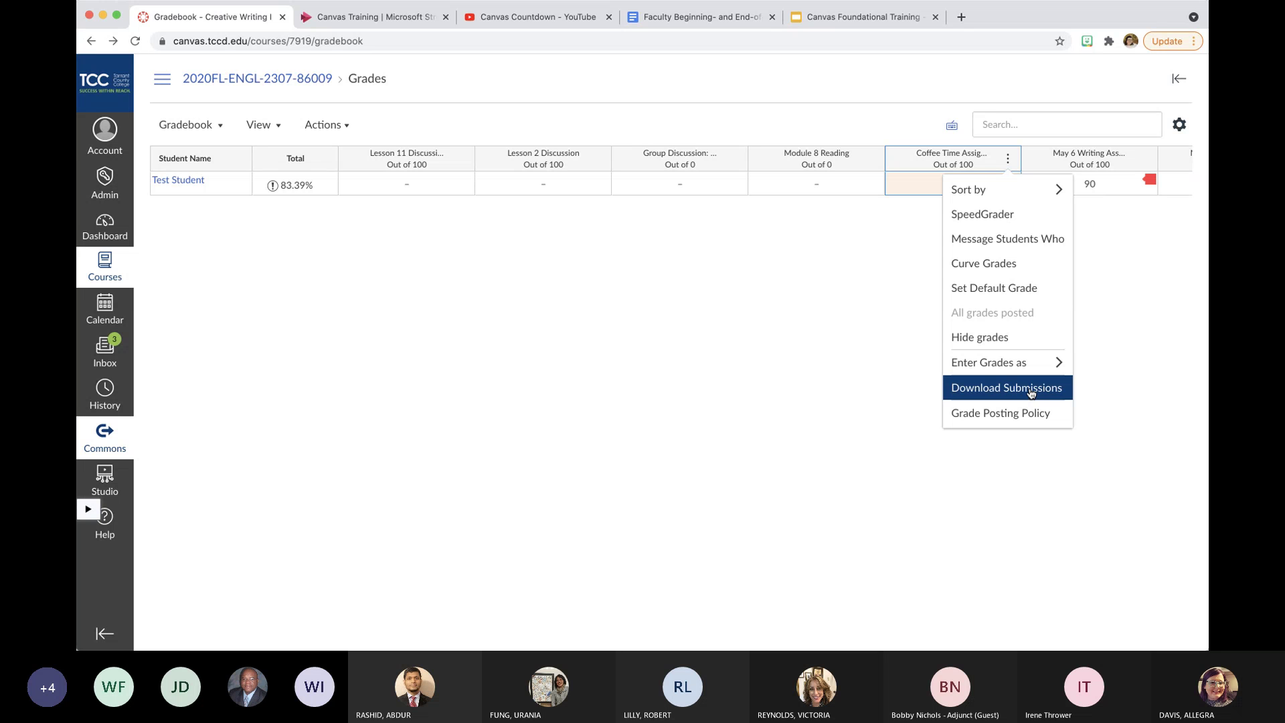
# Start a Coffee Time Assignment message reading 'Just a reminder - last day to submit is Friday!'
pyautogui.click(1031, 245)
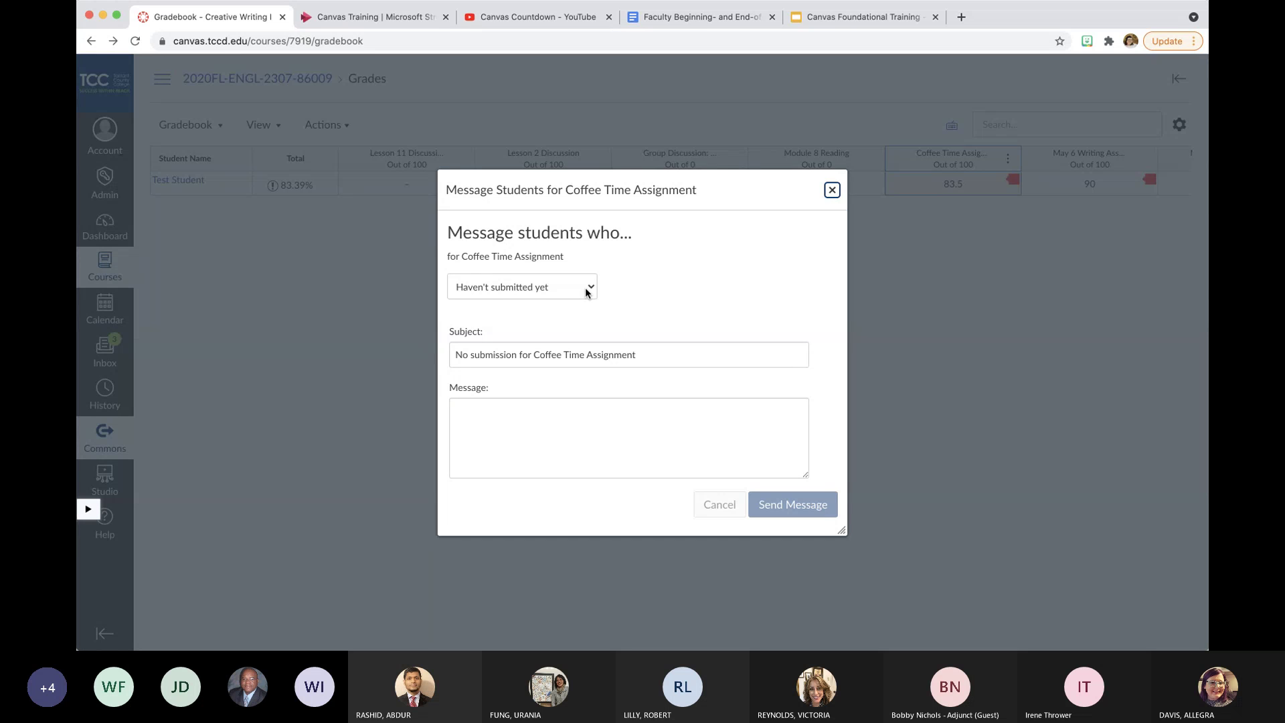
pyautogui.click(561, 431)
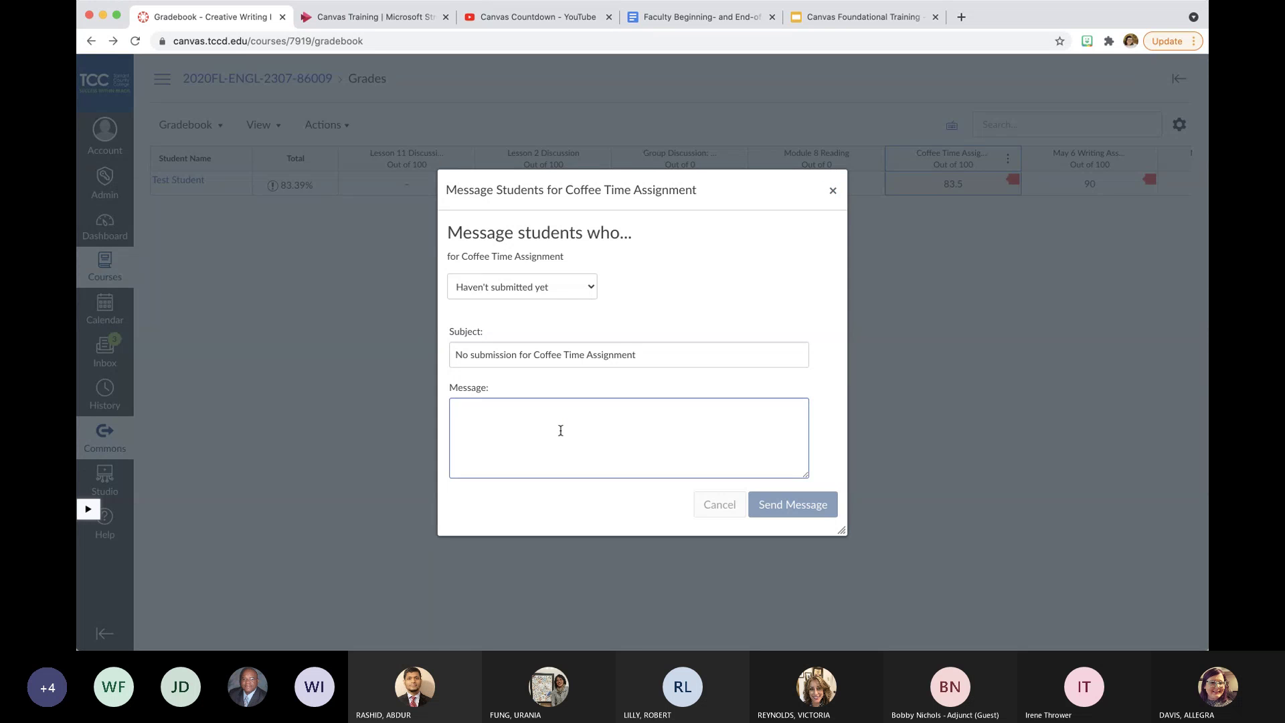
pyautogui.write('Just a reminder - last day to submit is Friday')
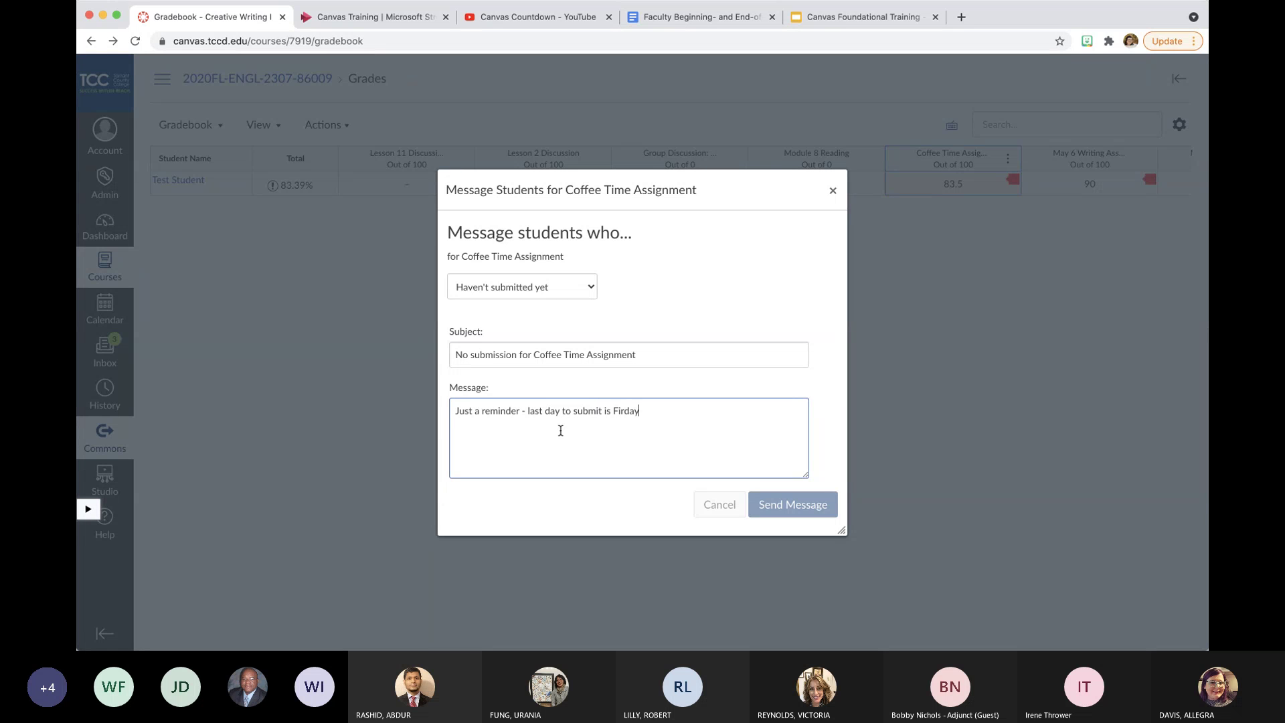
pyautogui.press('BackSpace')
pyautogui.press('BackSpace')
pyautogui.press('BackSpace')
pyautogui.press('BackSpace')
pyautogui.press('BackSpace')
pyautogui.write('riday!')
# Target students who haven't been graded and reword the message to 'Head's up - please resubmit.'
pyautogui.click(544, 297)
pyautogui.click(544, 297)
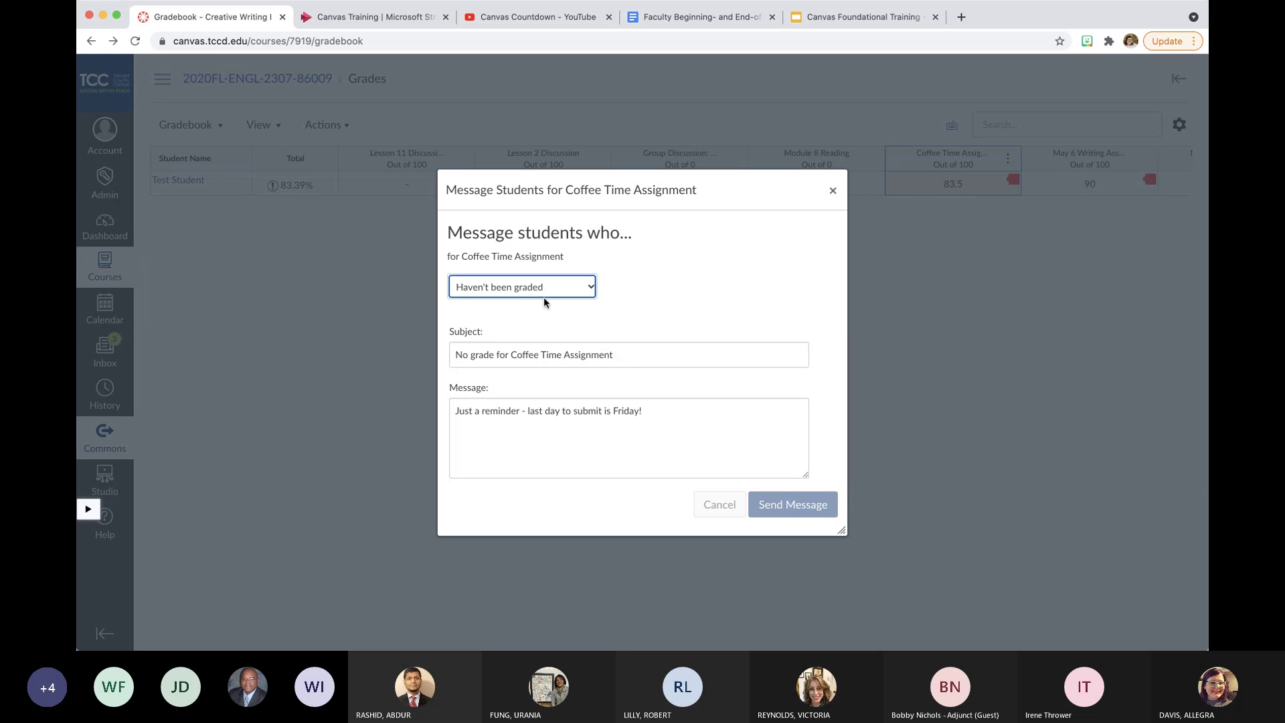
pyautogui.moveTo(644, 410); pyautogui.dragTo(450, 408)
pyautogui.write('Thank')
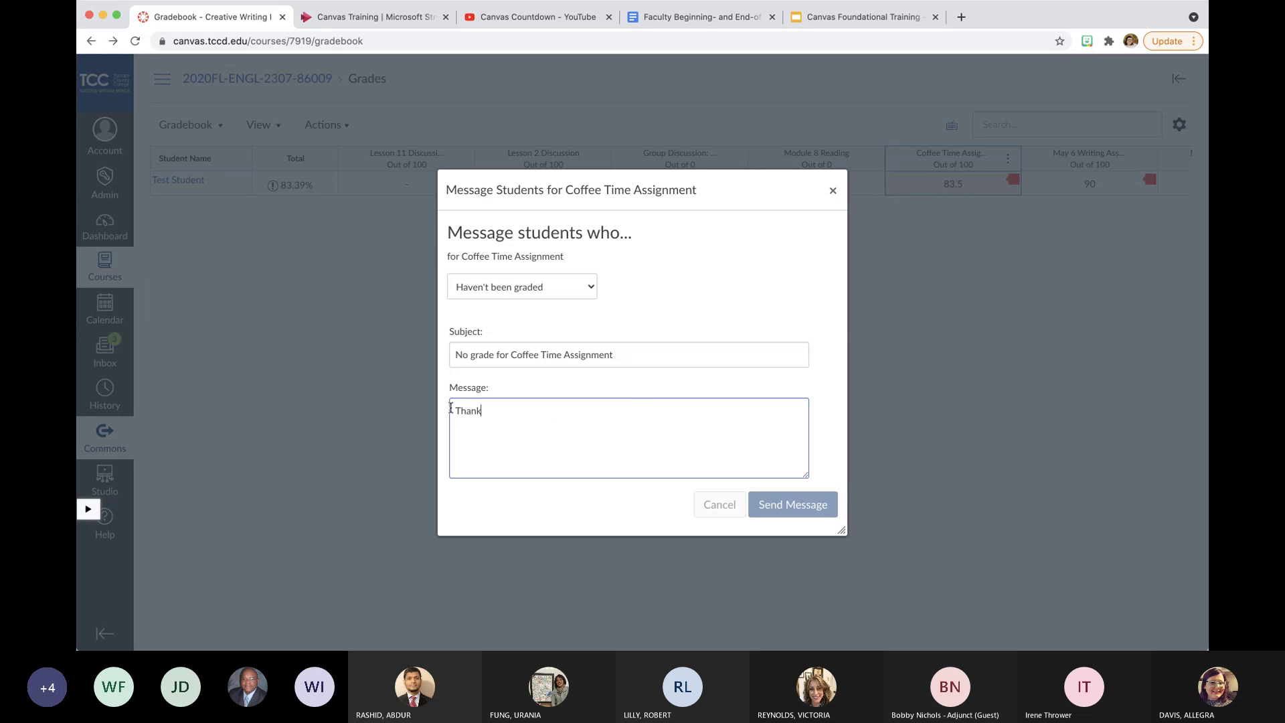
pyautogui.write('s for the assignments. I plan to grade them this week ')
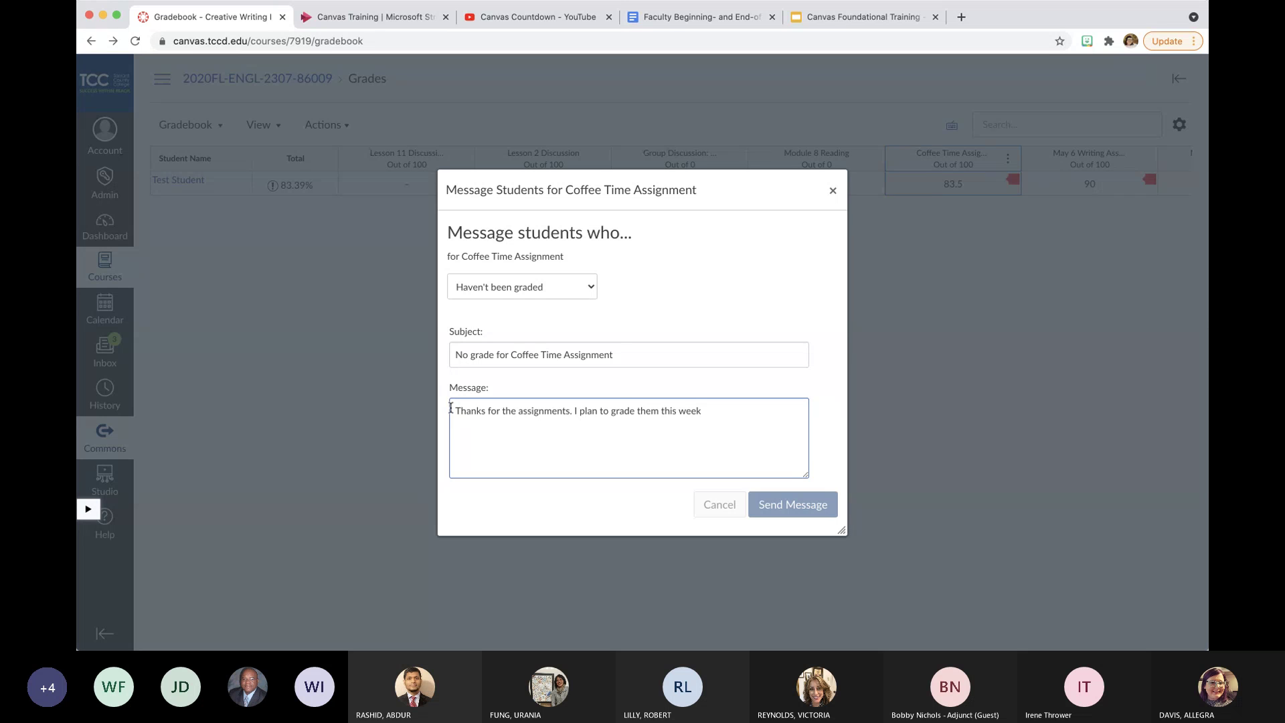
pyautogui.write('.')
pyautogui.moveTo(797, 405); pyautogui.dragTo(451, 412)
pyautogui.write('He')
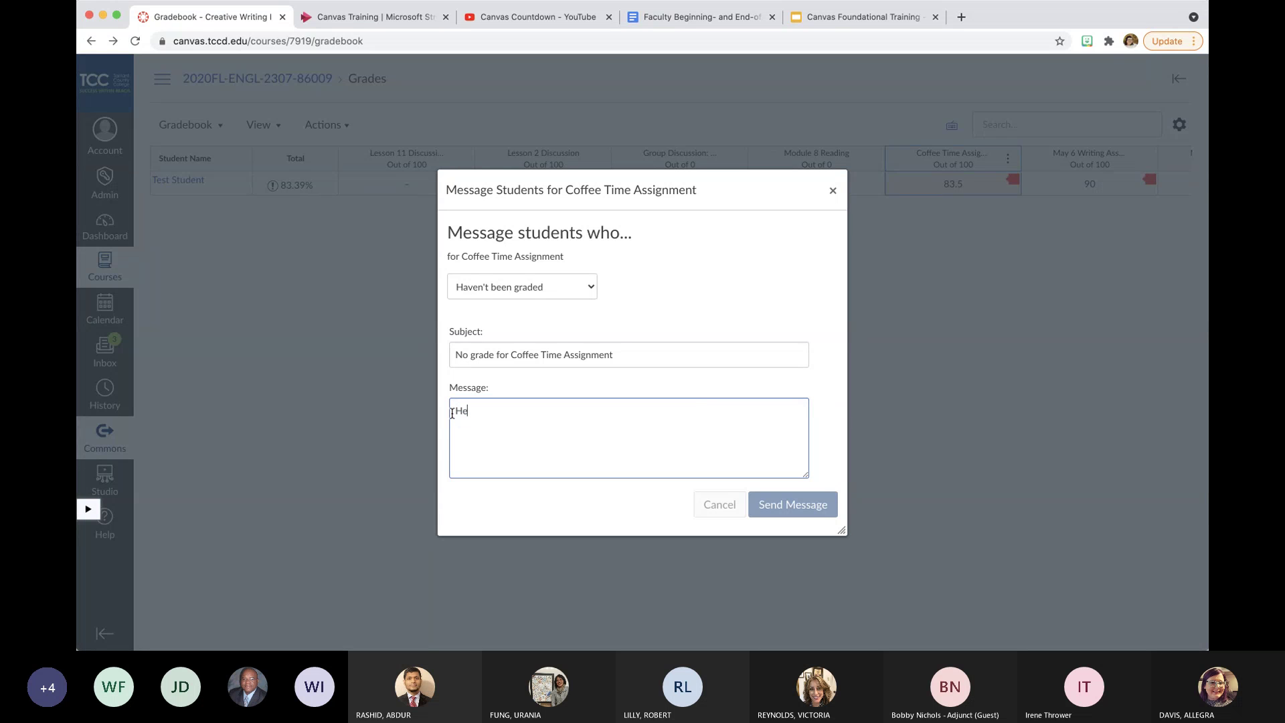
pyautogui.write("ad's up - please resubmit.")
pyautogui.click(516, 292)
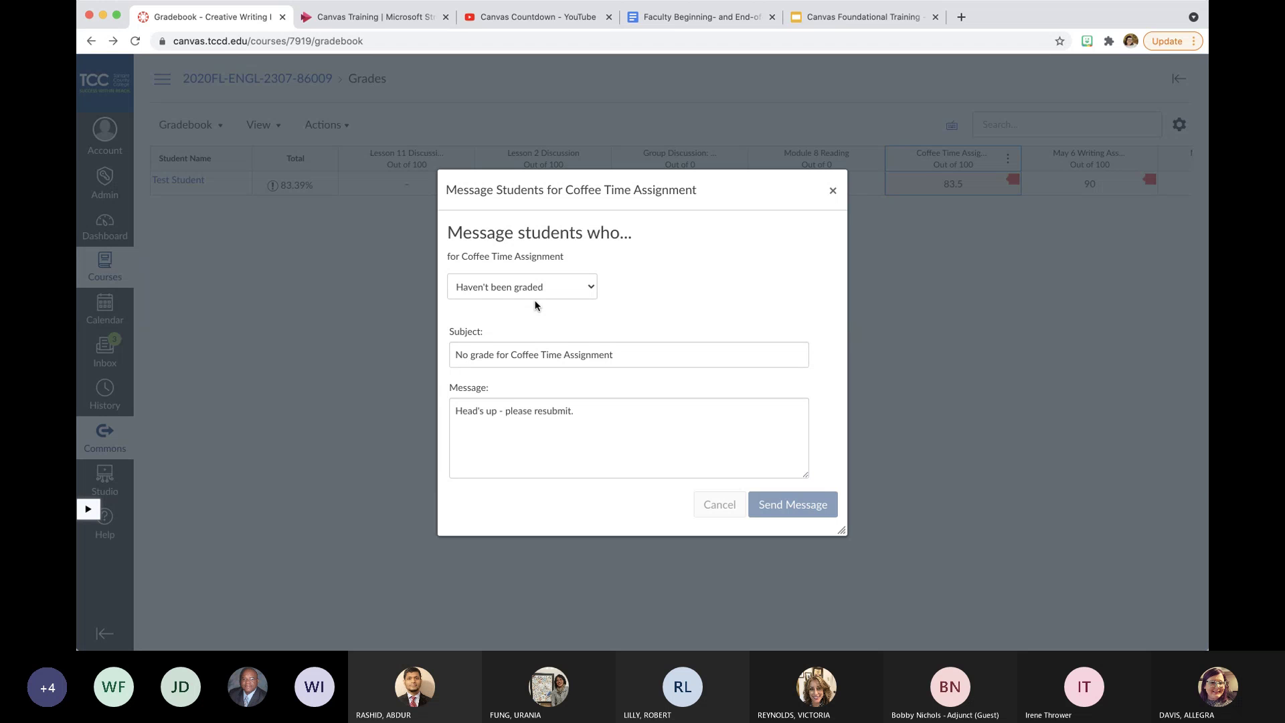
# Set the recipient criterion to students who scored more than 89
pyautogui.click(535, 306)
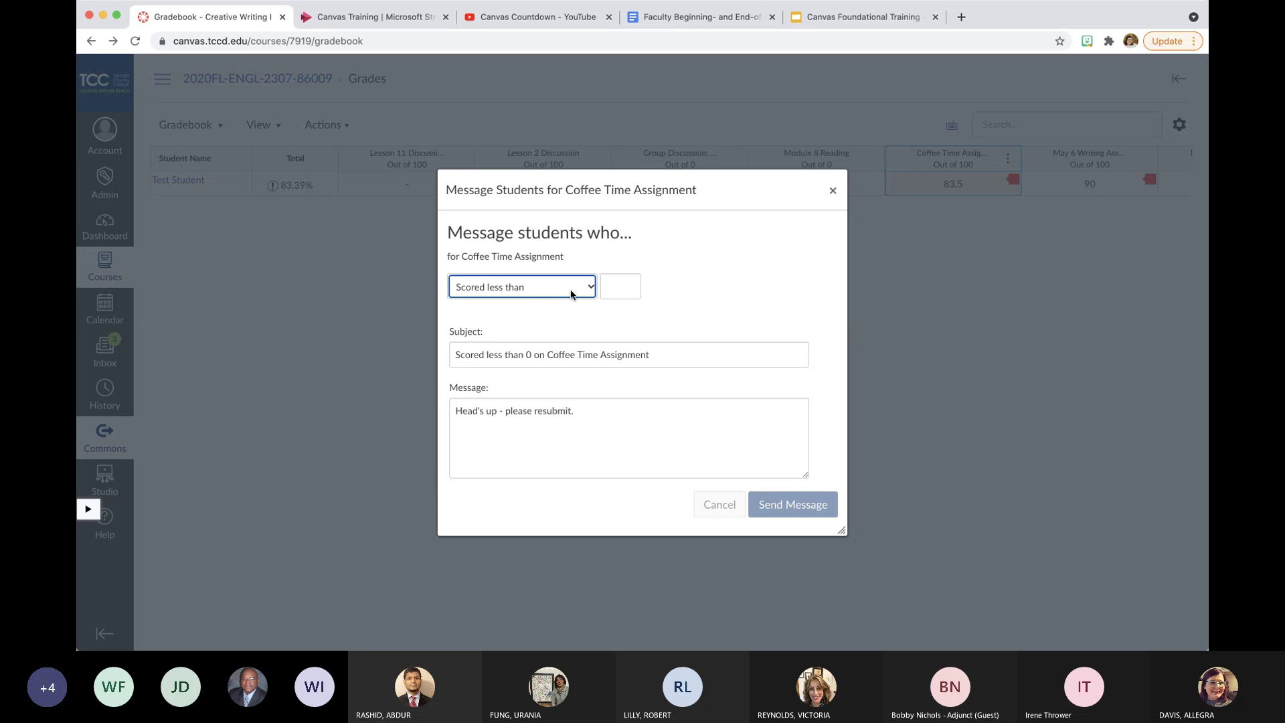
pyautogui.click(621, 281)
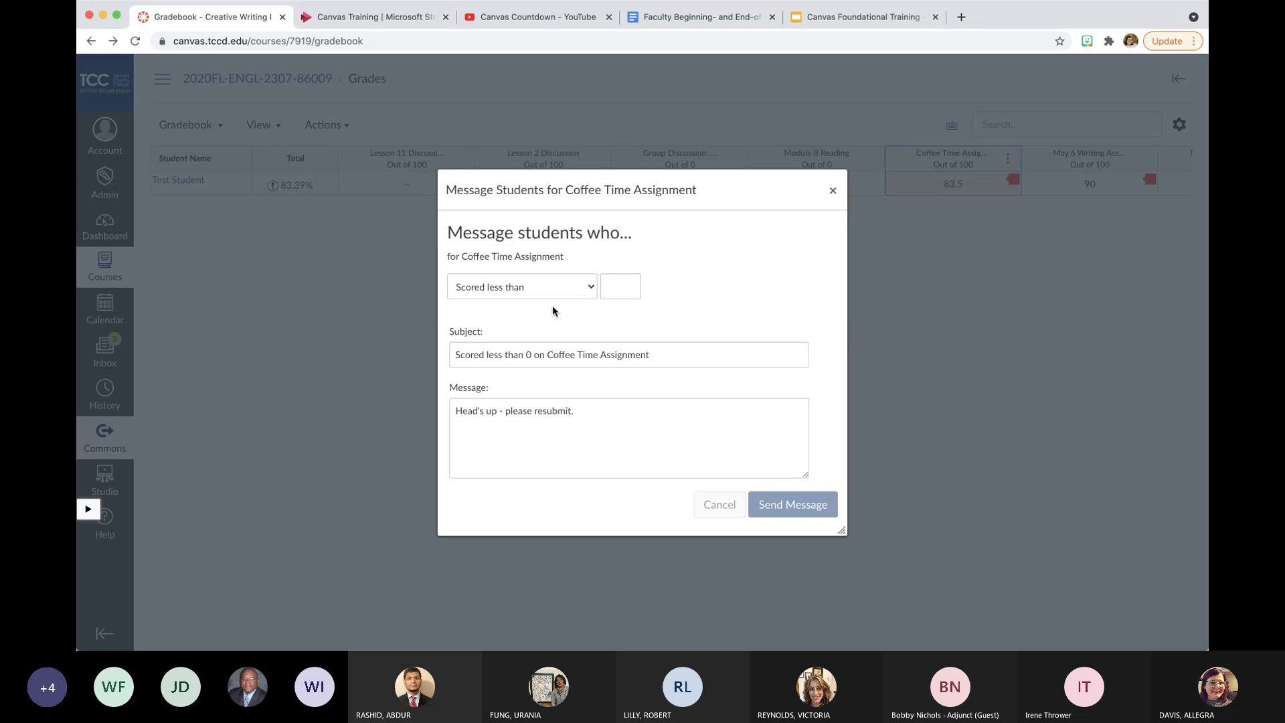
pyautogui.click(553, 307)
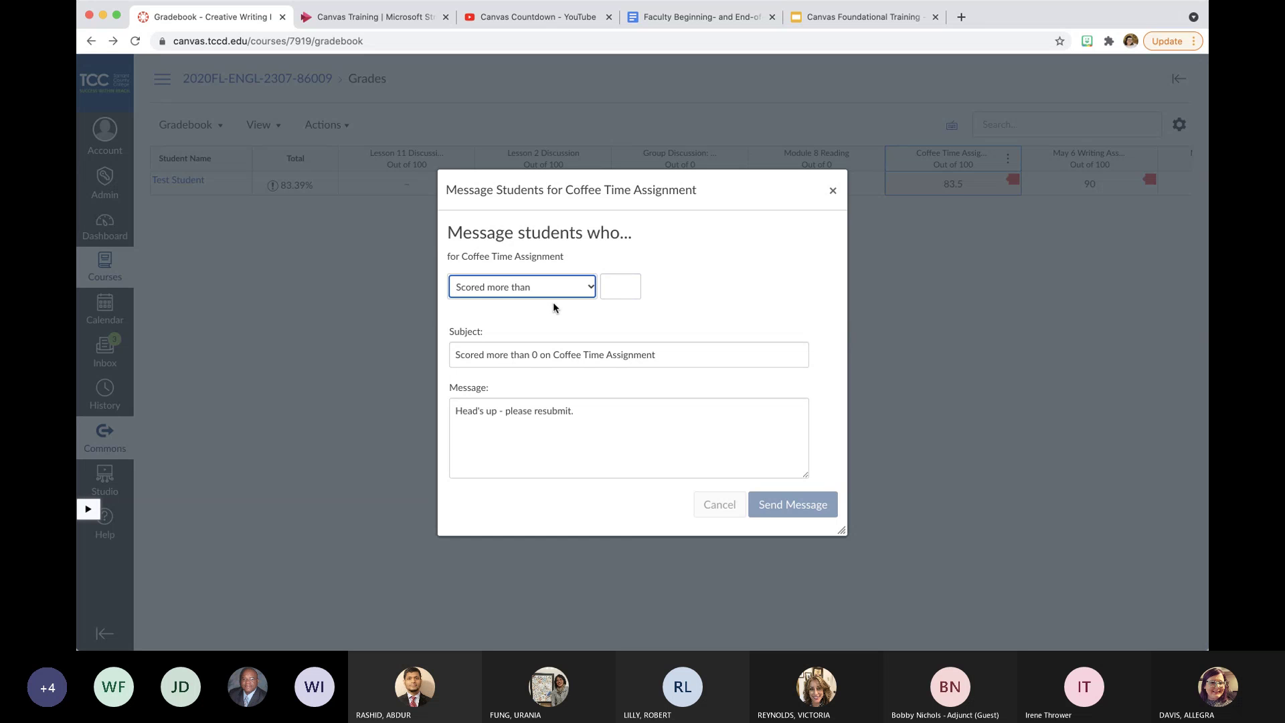
pyautogui.click(621, 289)
pyautogui.write('89')
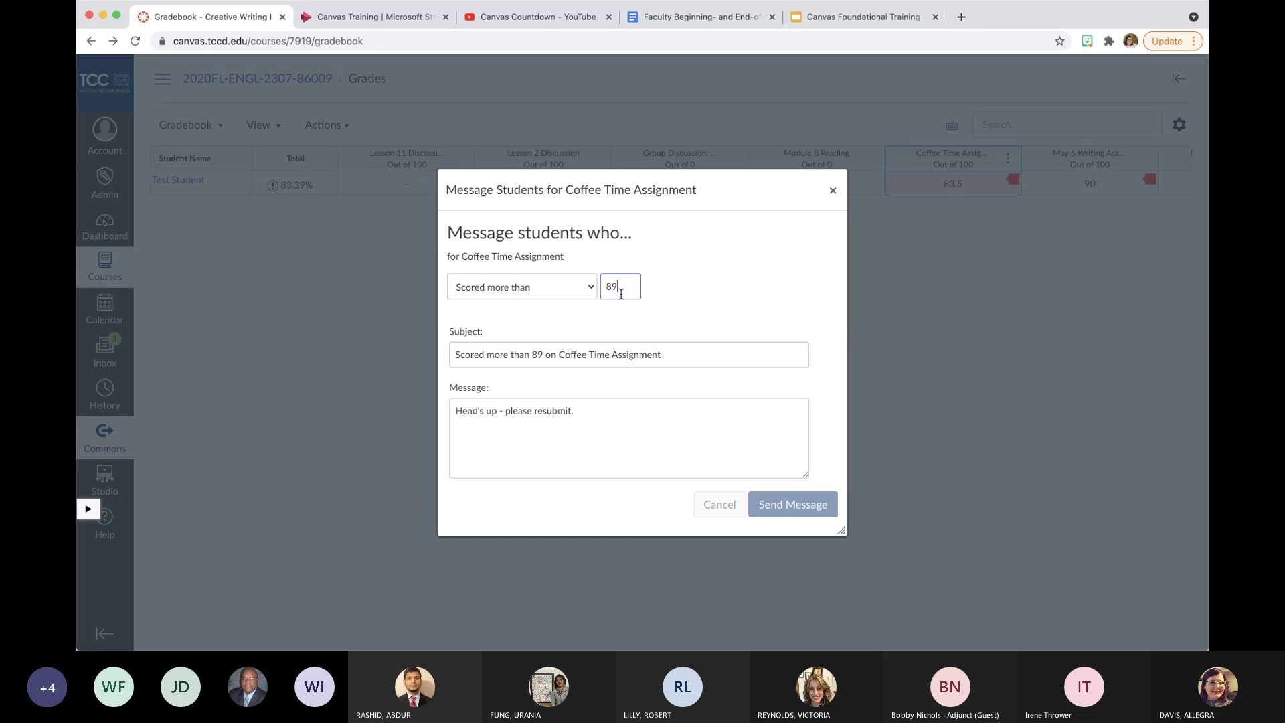
# Change the message to 'Awesome job!' and target students who haven't submitted yet
pyautogui.click(586, 420)
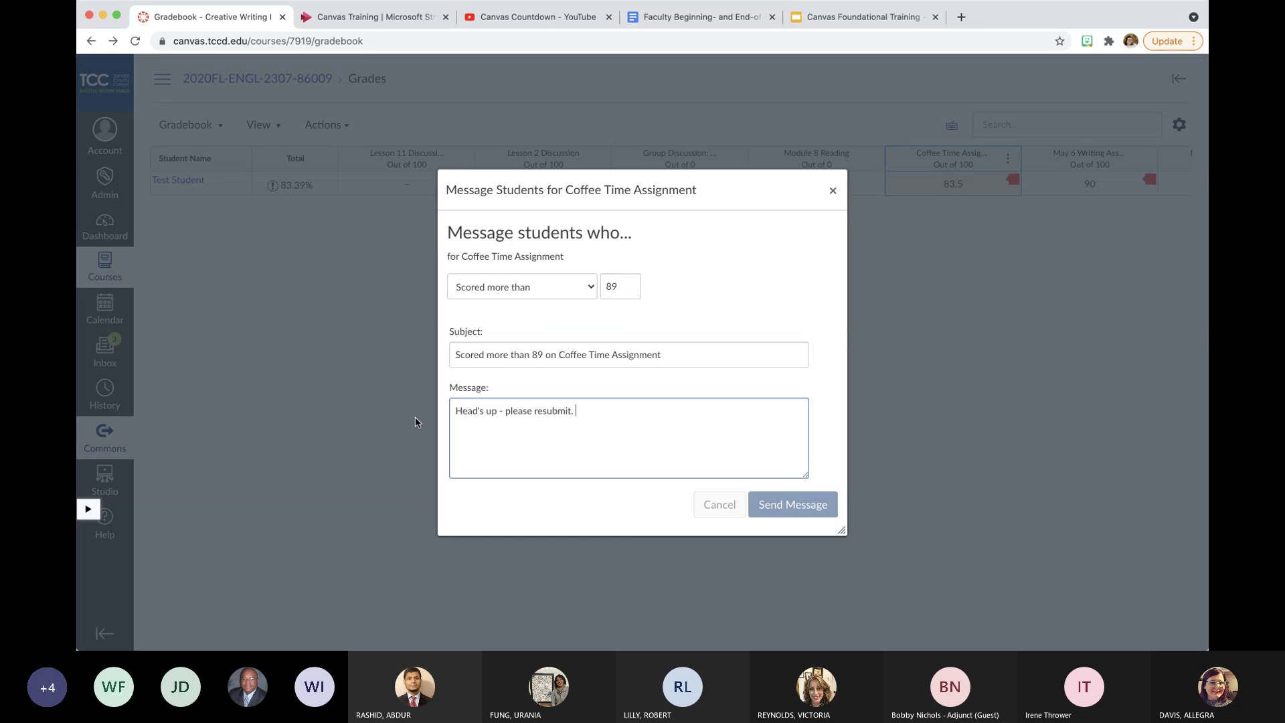
pyautogui.moveTo(583, 411); pyautogui.dragTo(480, 395)
pyautogui.write('Aw')
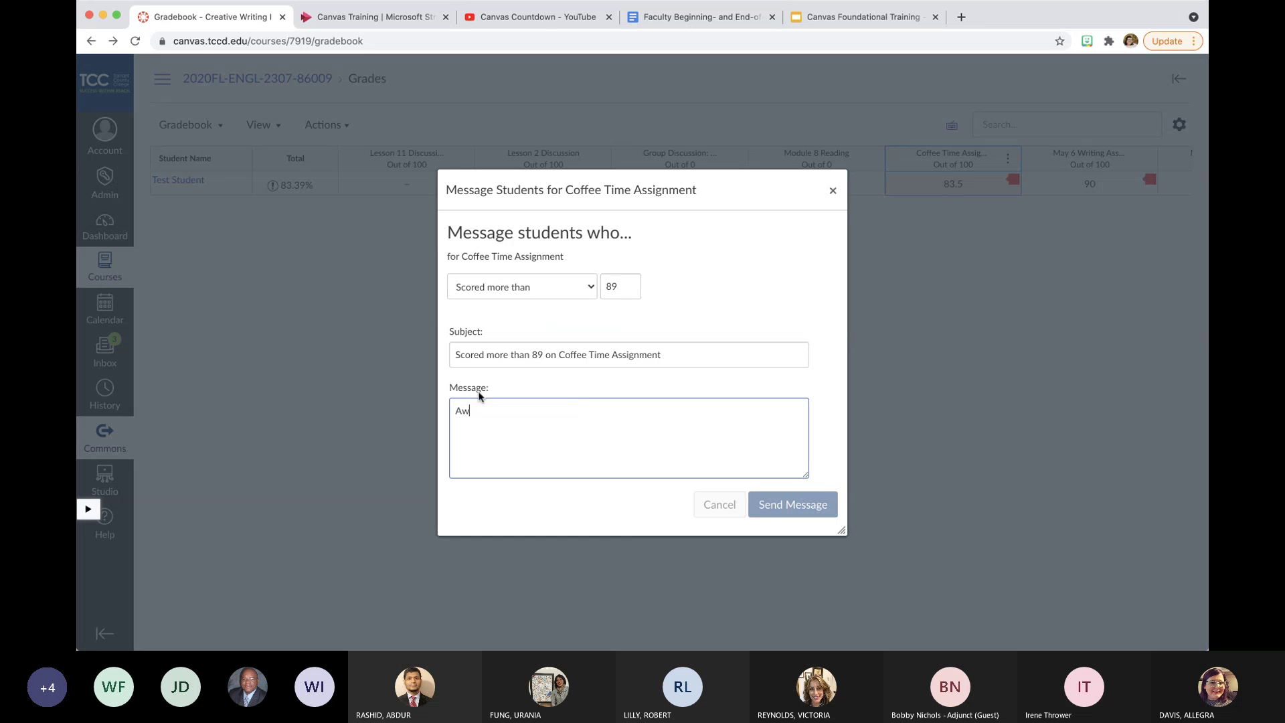
pyautogui.write('esome job!')
pyautogui.click(590, 287)
pyautogui.click(583, 254)
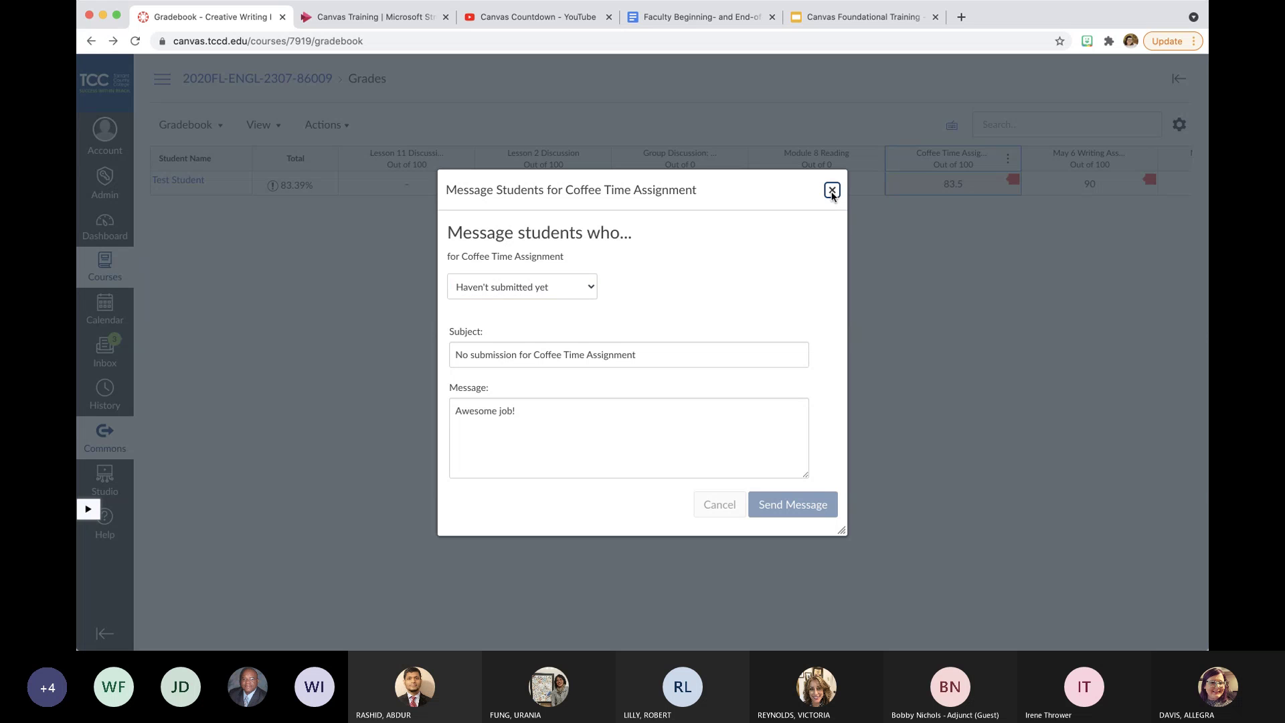
# Discard the unsent message, then open and dismiss the Coffee Time column's options menu
pyautogui.click(833, 192)
pyautogui.click(1008, 159)
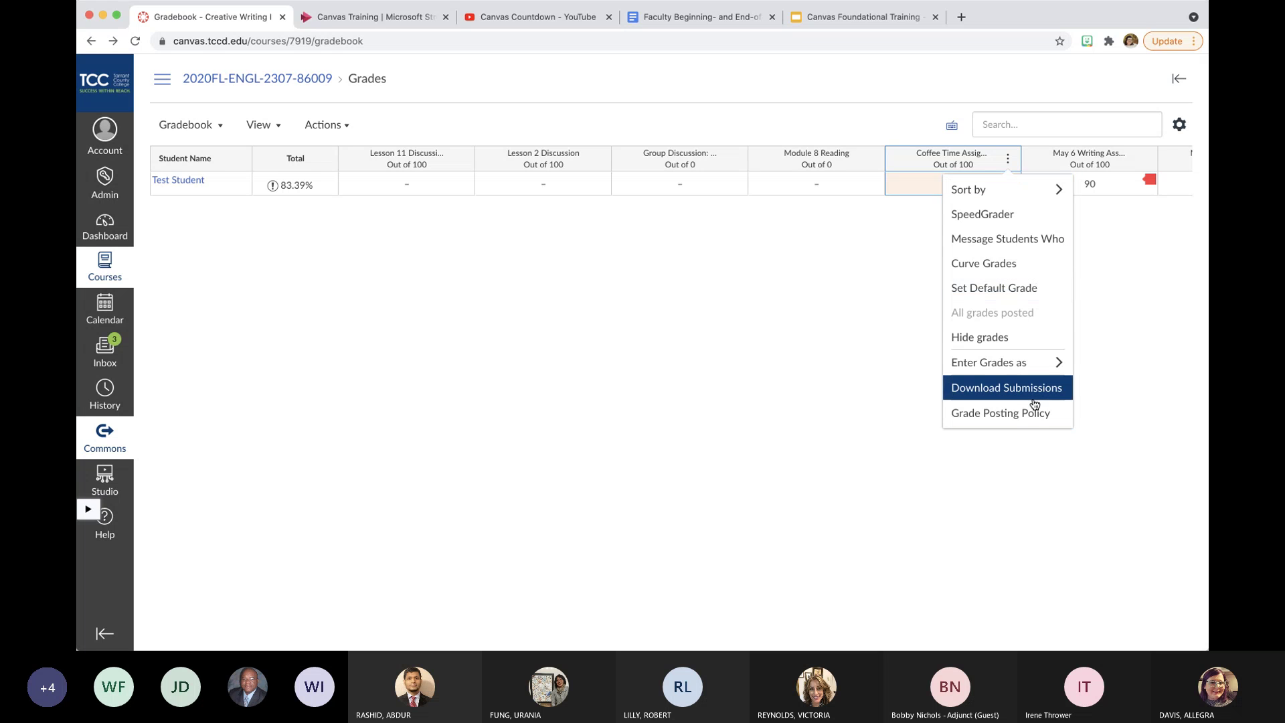
pyautogui.click(799, 436)
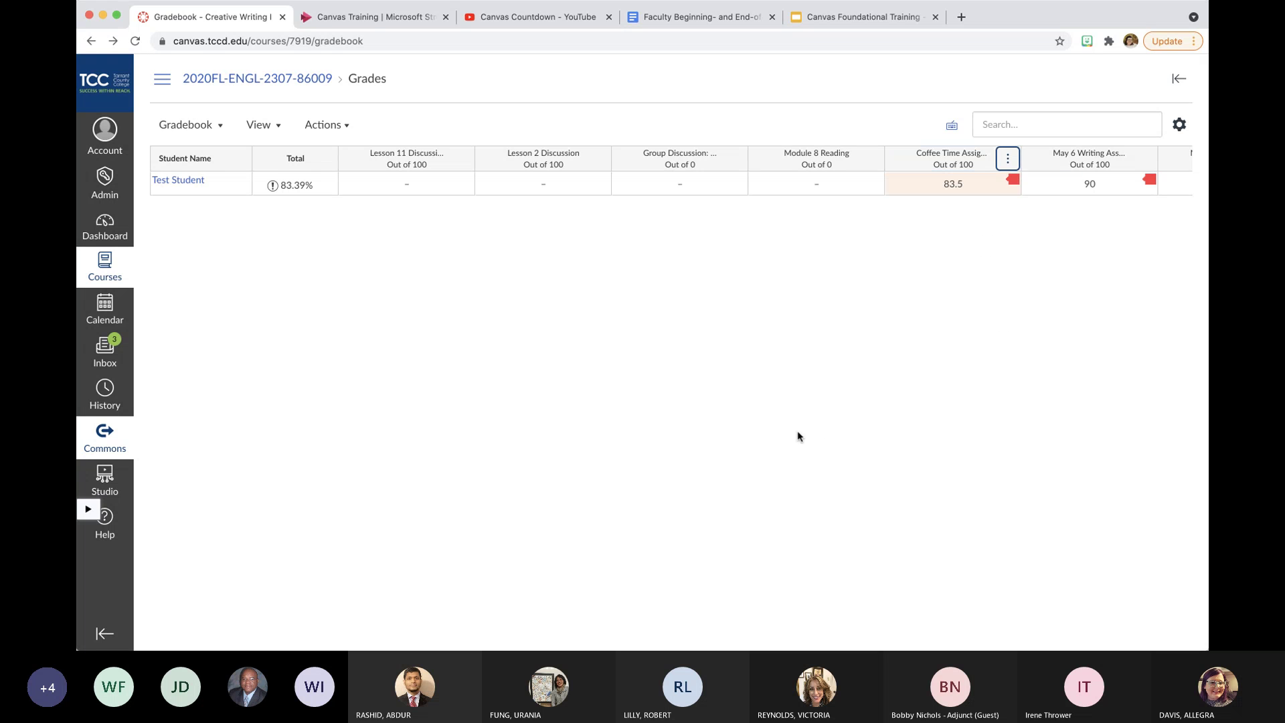
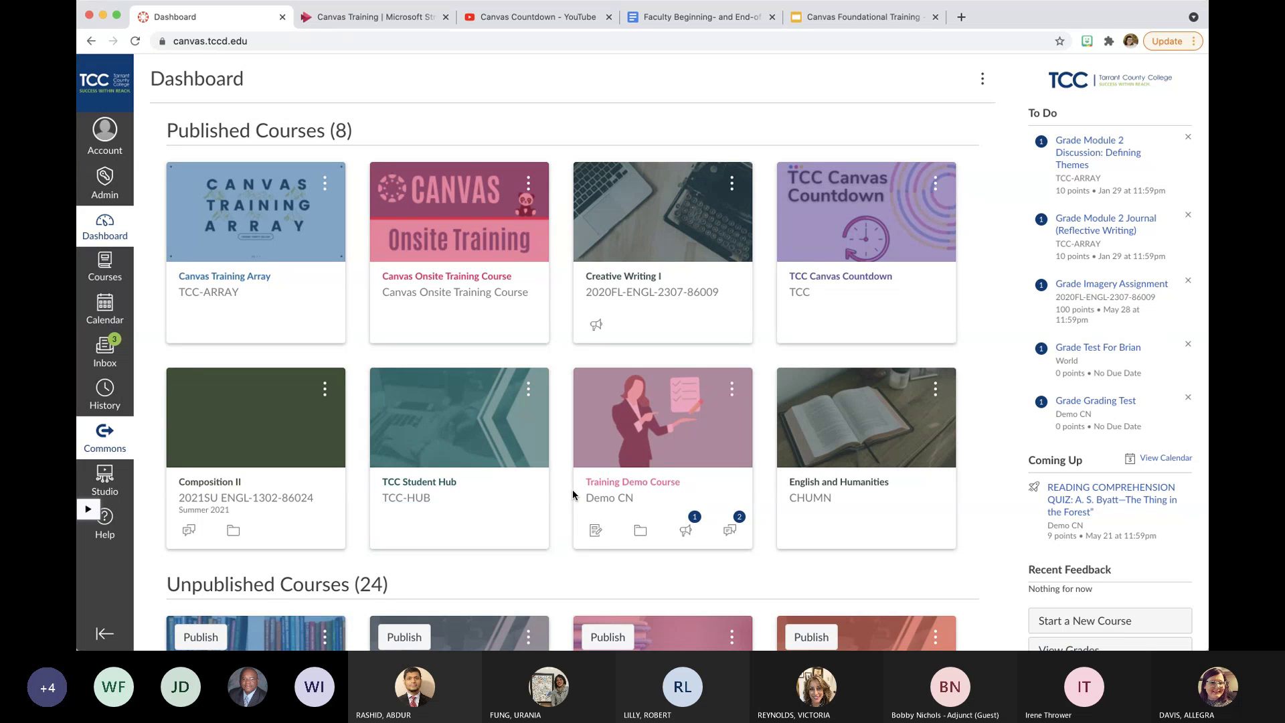
# From the Training Demo Course's pages list, start a new page titled 'OneDrive test'
pyautogui.click(614, 487)
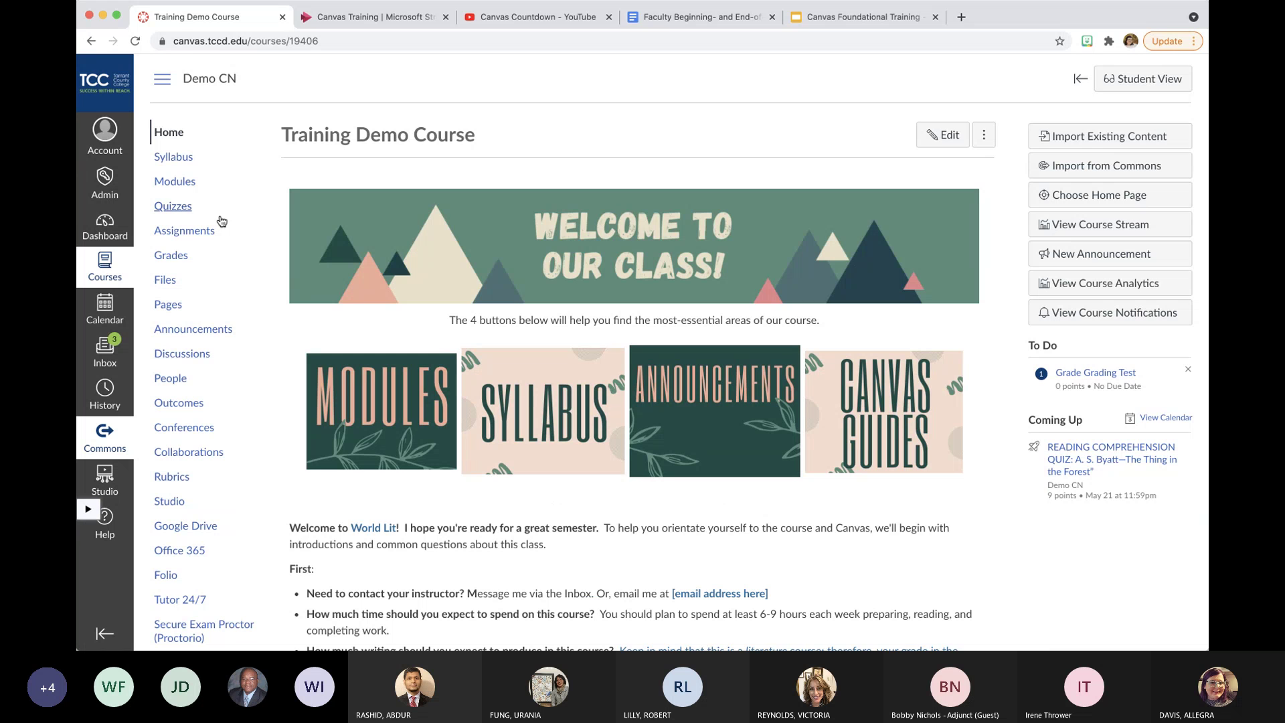
pyautogui.click(177, 308)
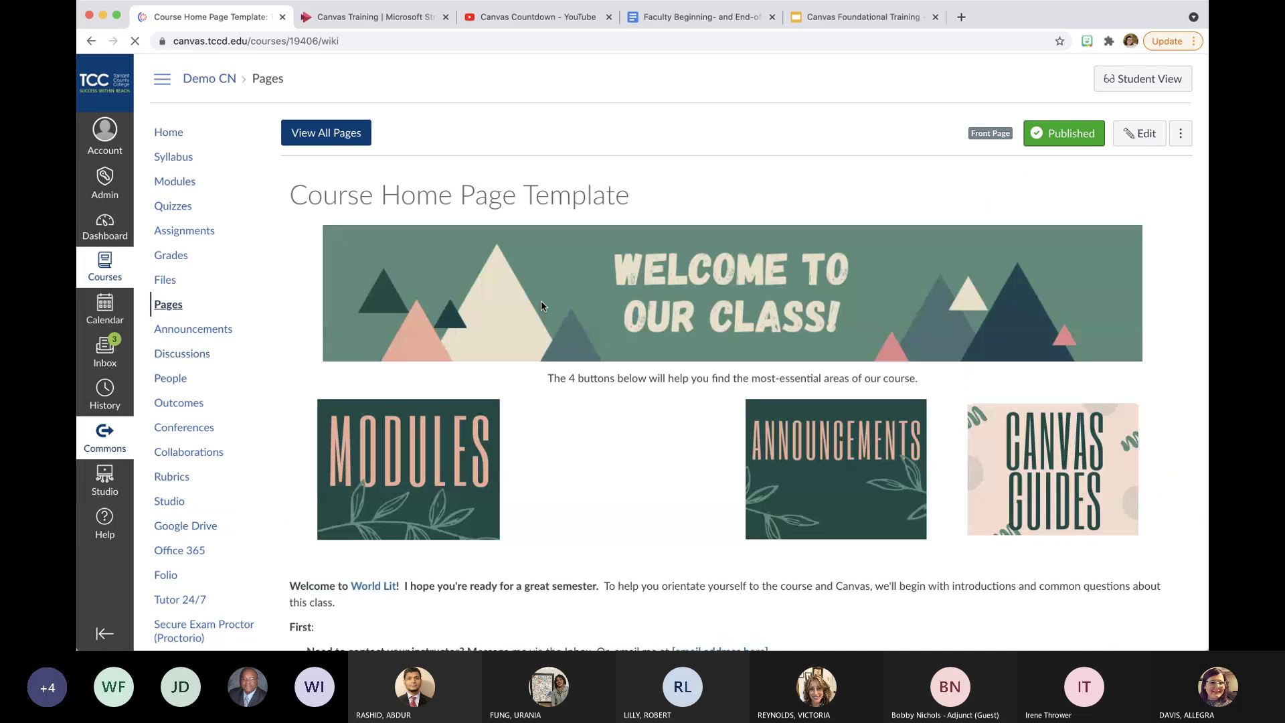
pyautogui.click(328, 137)
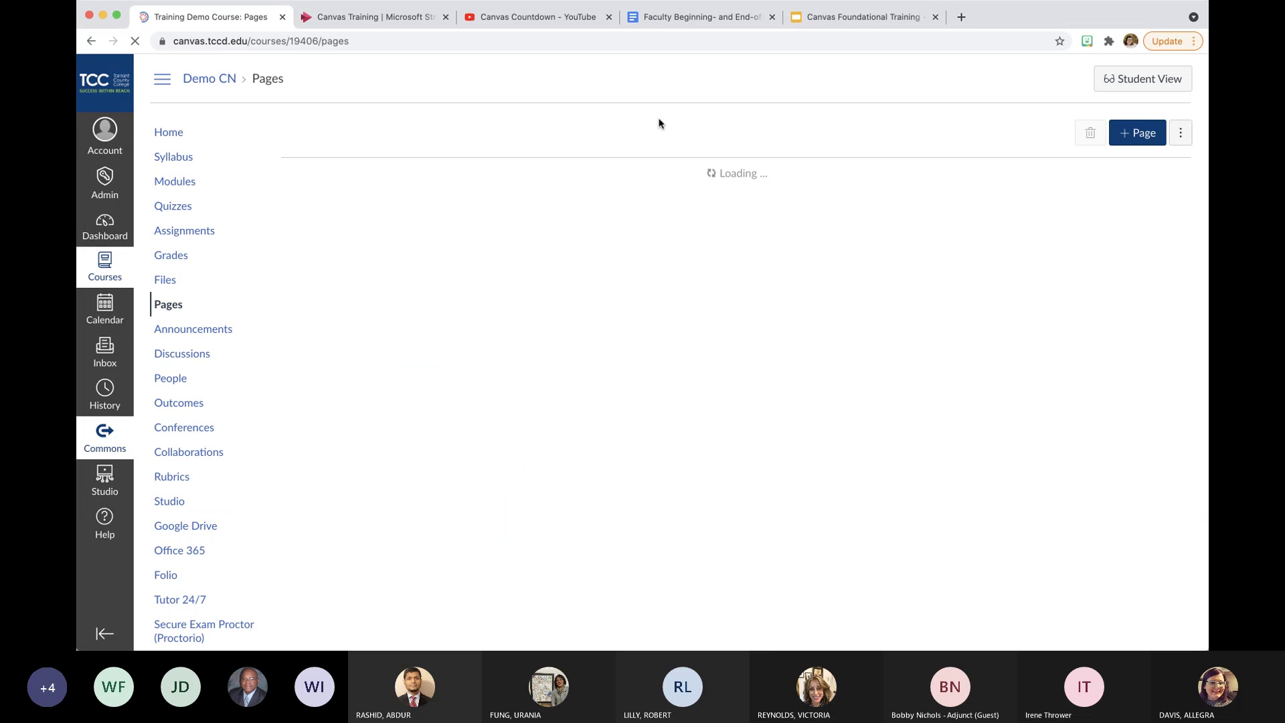
pyautogui.click(1144, 134)
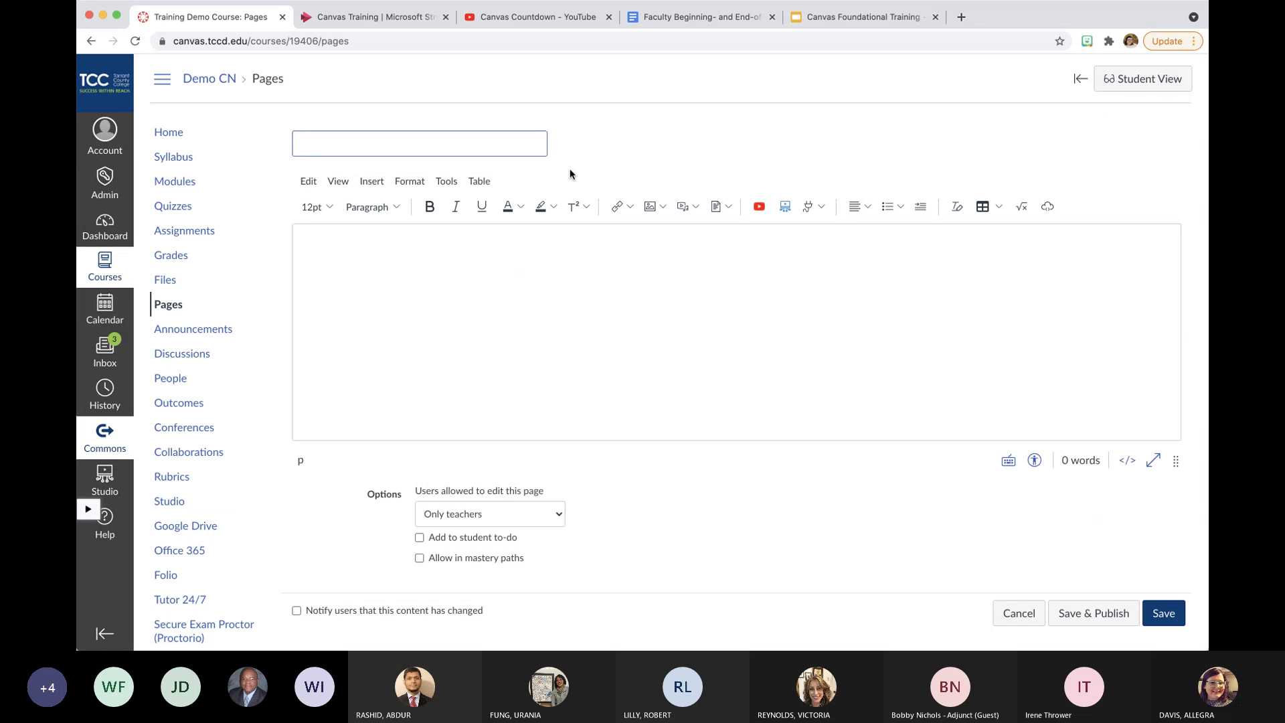
pyautogui.write('OneDrive test')
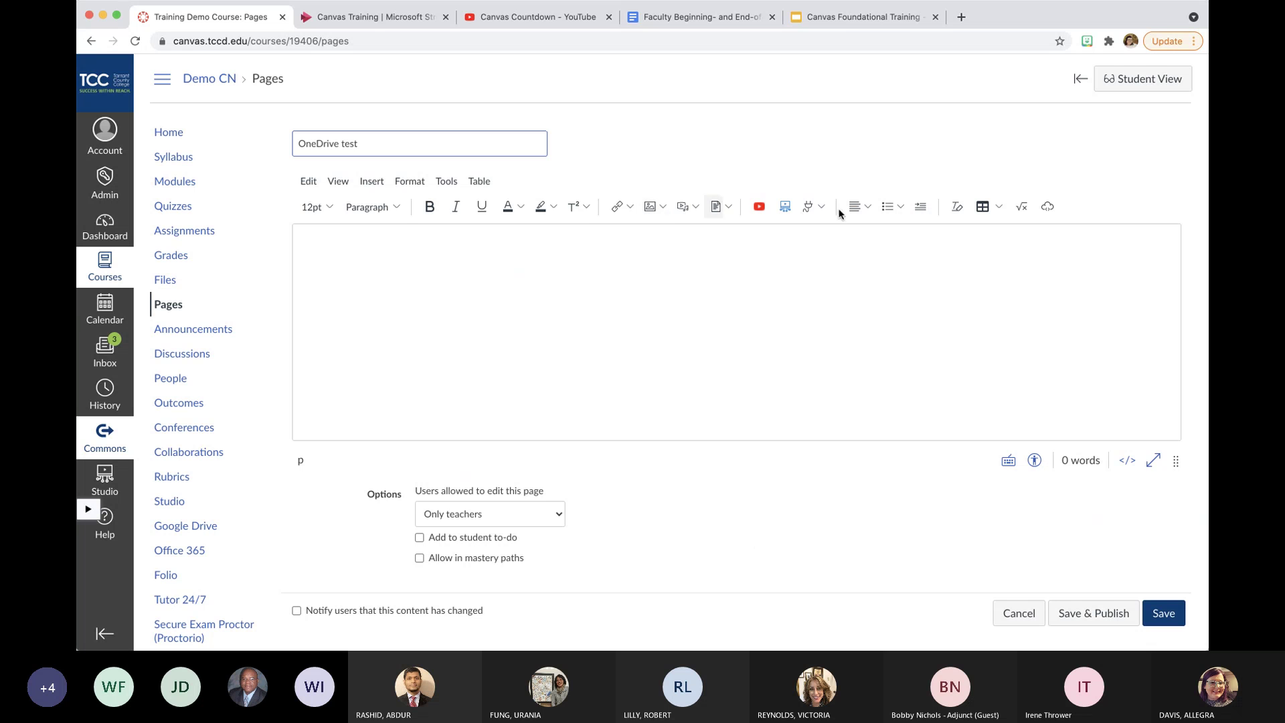
pyautogui.click(822, 207)
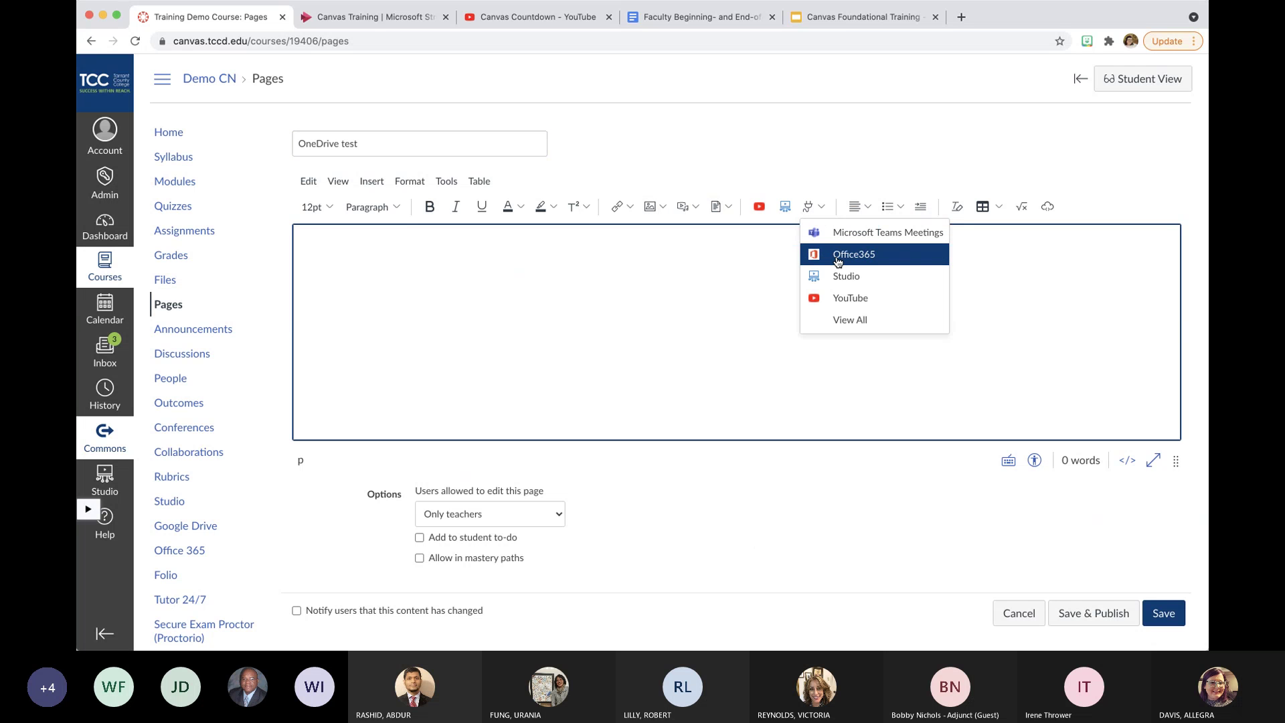
# Attach the OneDrive file A Paper.docx to the page body through Office365
pyautogui.click(838, 260)
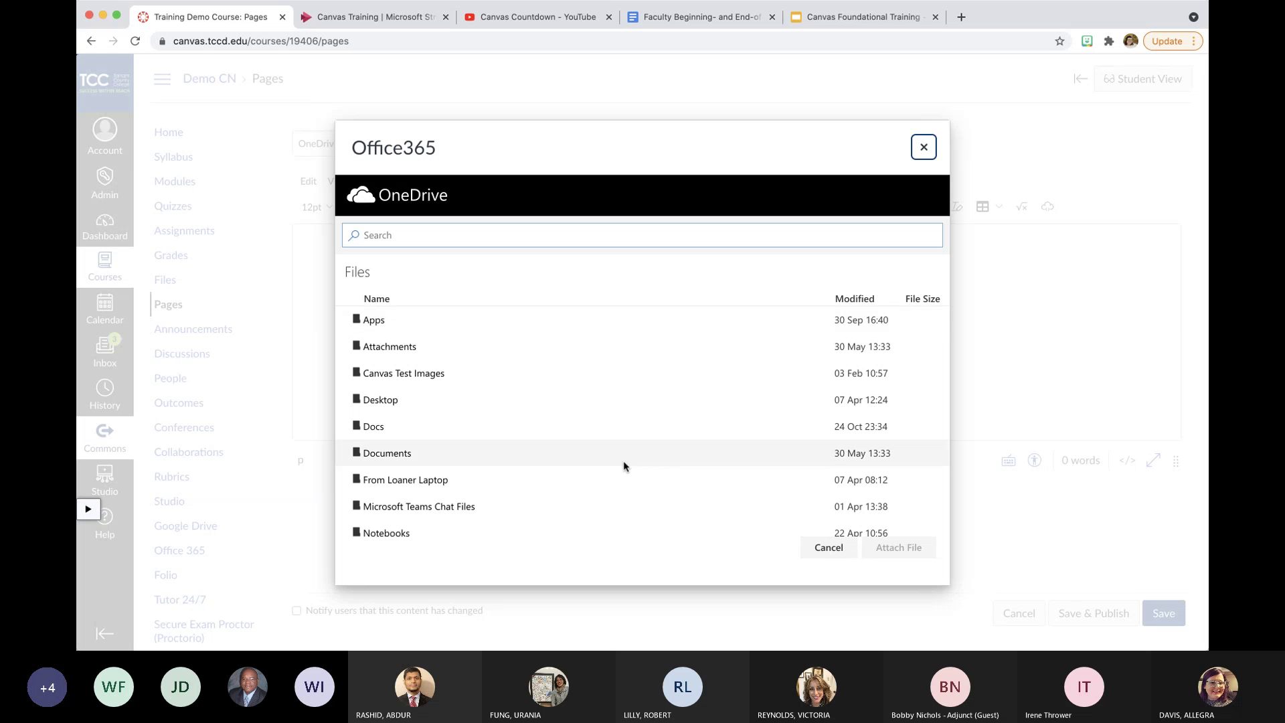
pyautogui.scroll(-5, 624, 465)
pyautogui.scroll(-5, 624, 465)
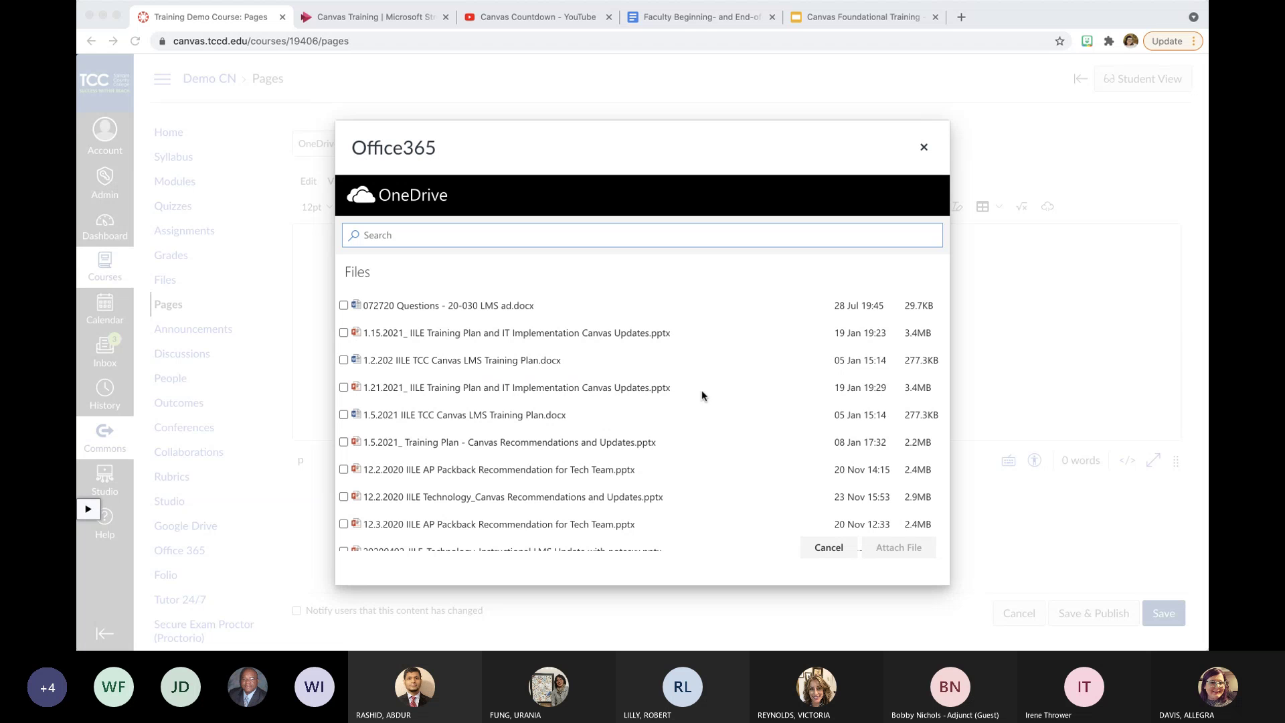
pyautogui.scroll(-5, 587, 430)
pyautogui.scroll(-6, 587, 431)
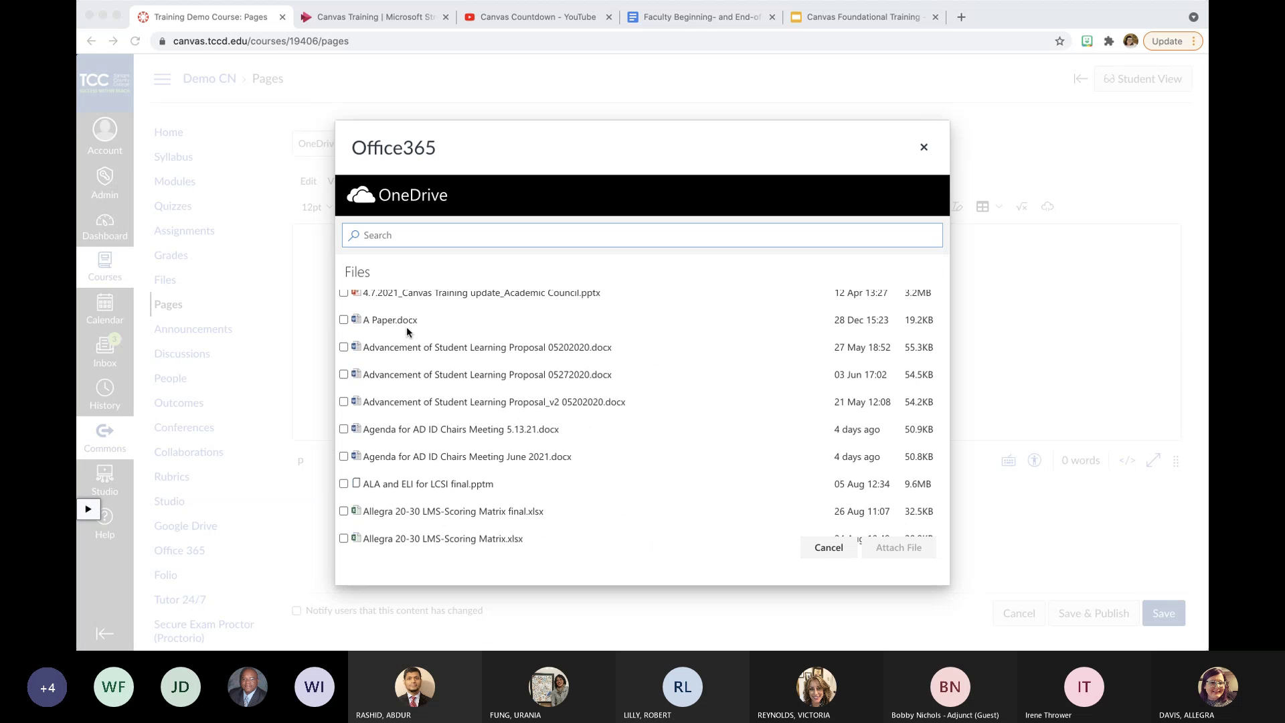
pyautogui.click(395, 322)
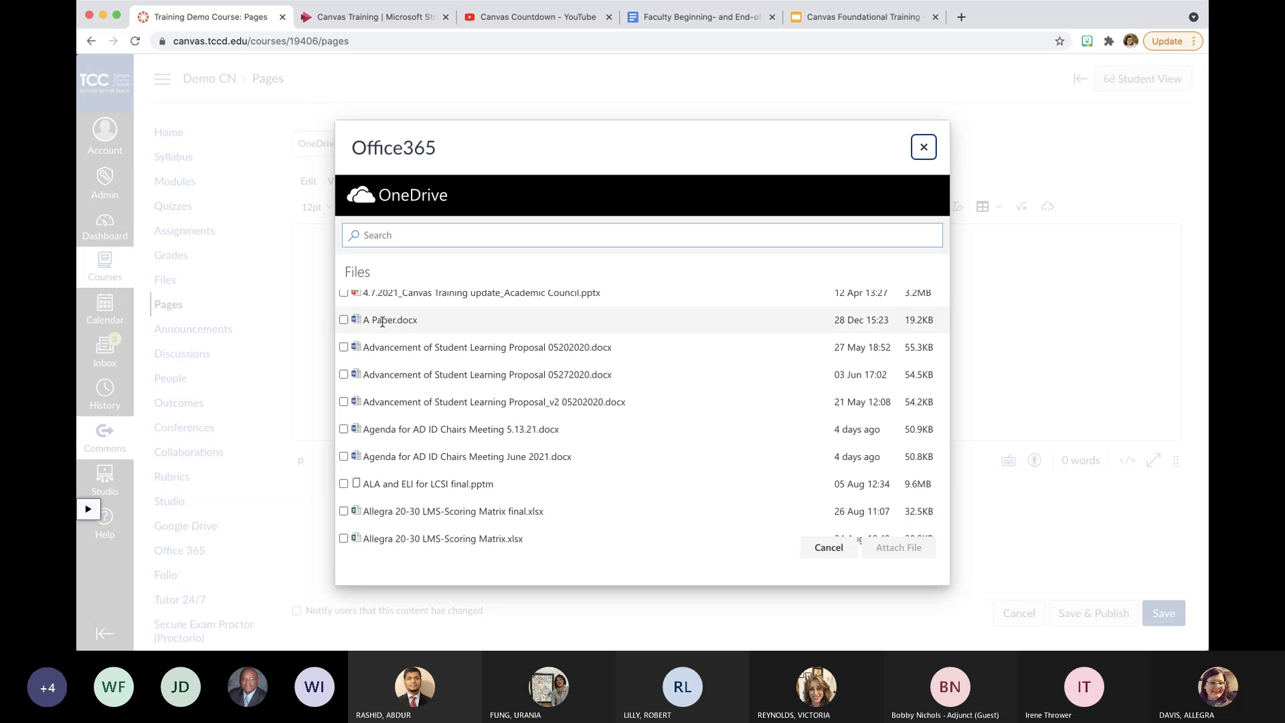
pyautogui.click(343, 320)
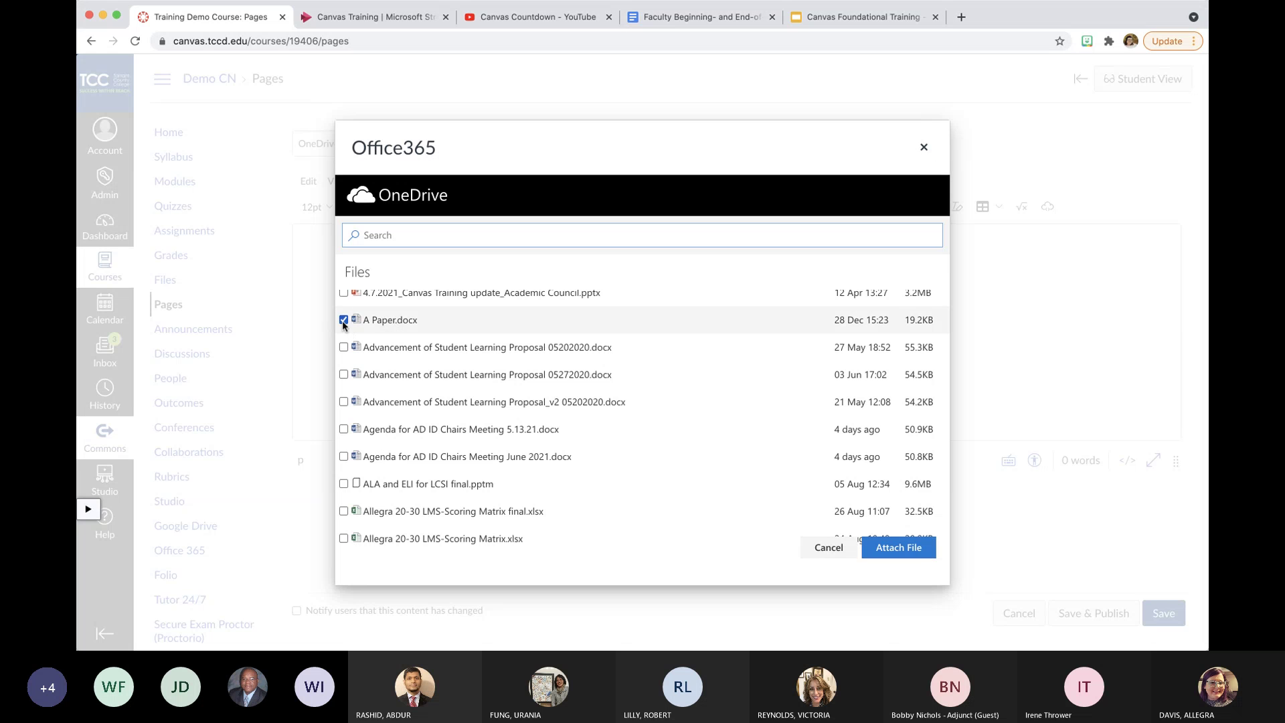
pyautogui.click(900, 548)
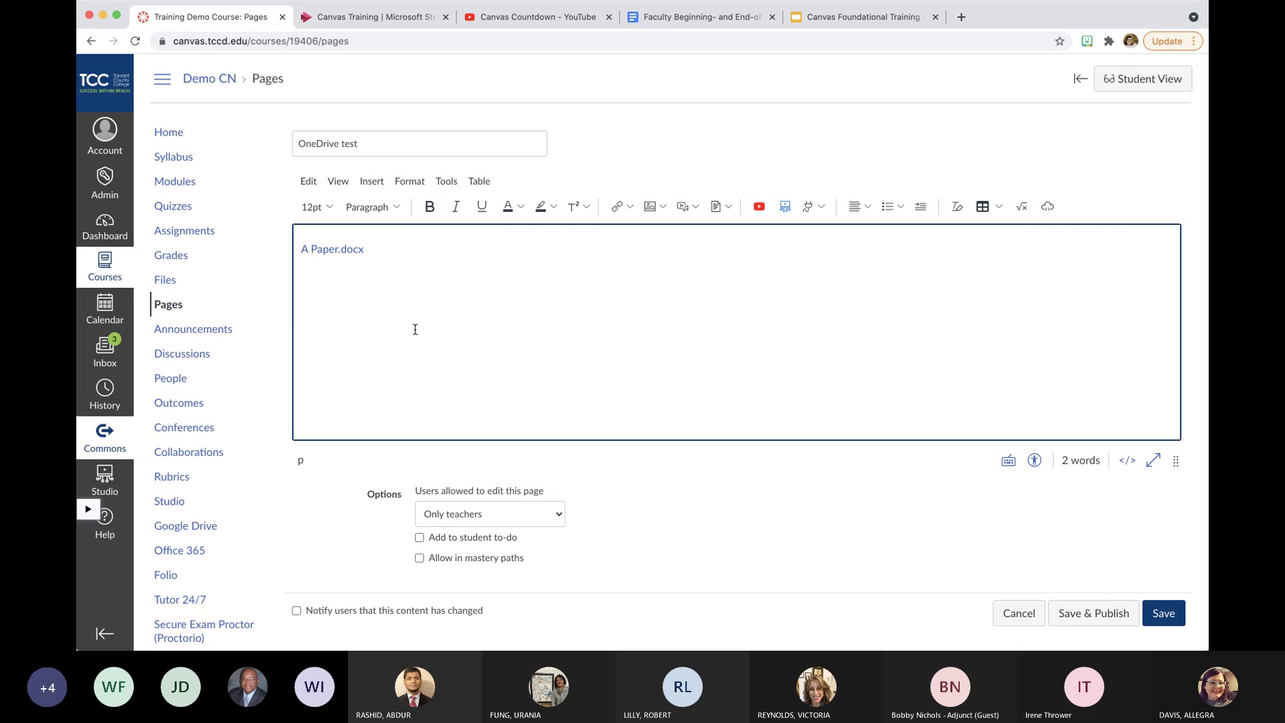
# Add 'Grading Information' text linked to OneDrive's 1.2.202 IILE TCC Canvas LMS Training Plan.docx
pyautogui.write('Grading')
pyautogui.write(' Inforat')
pyautogui.write('mation')
pyautogui.moveTo(401, 275); pyautogui.dragTo(302, 282)
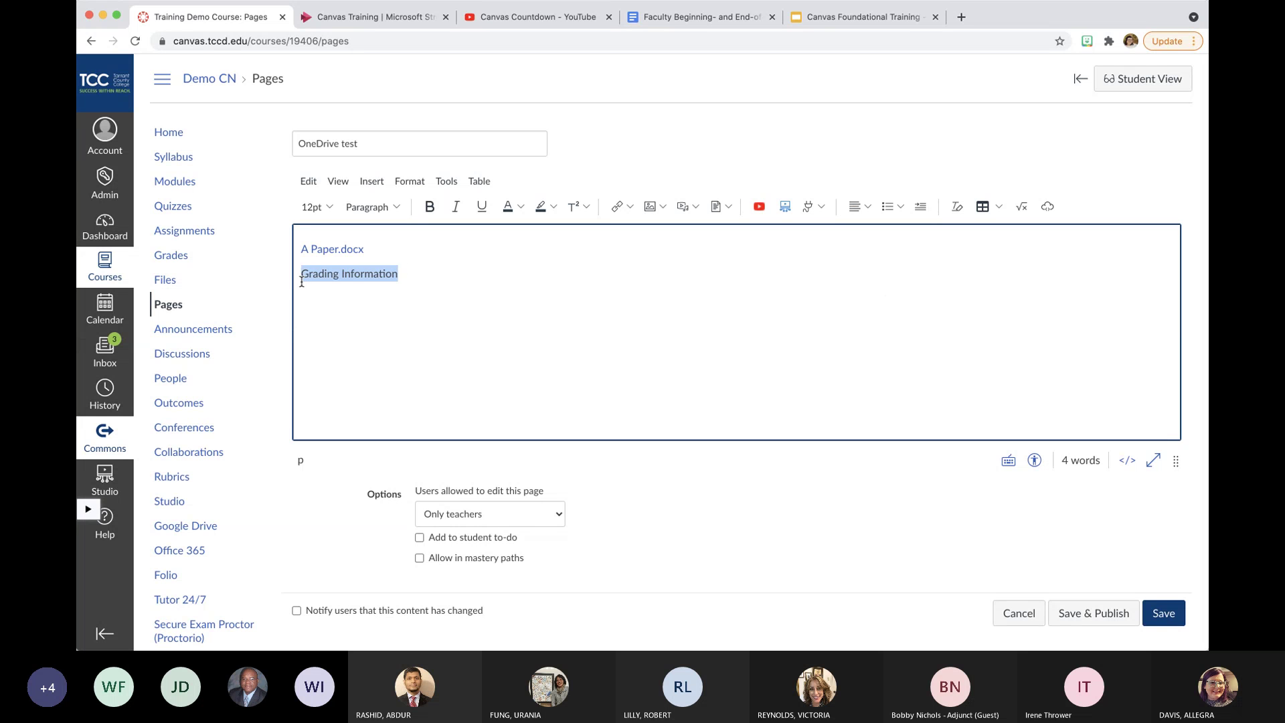
pyautogui.click(823, 210)
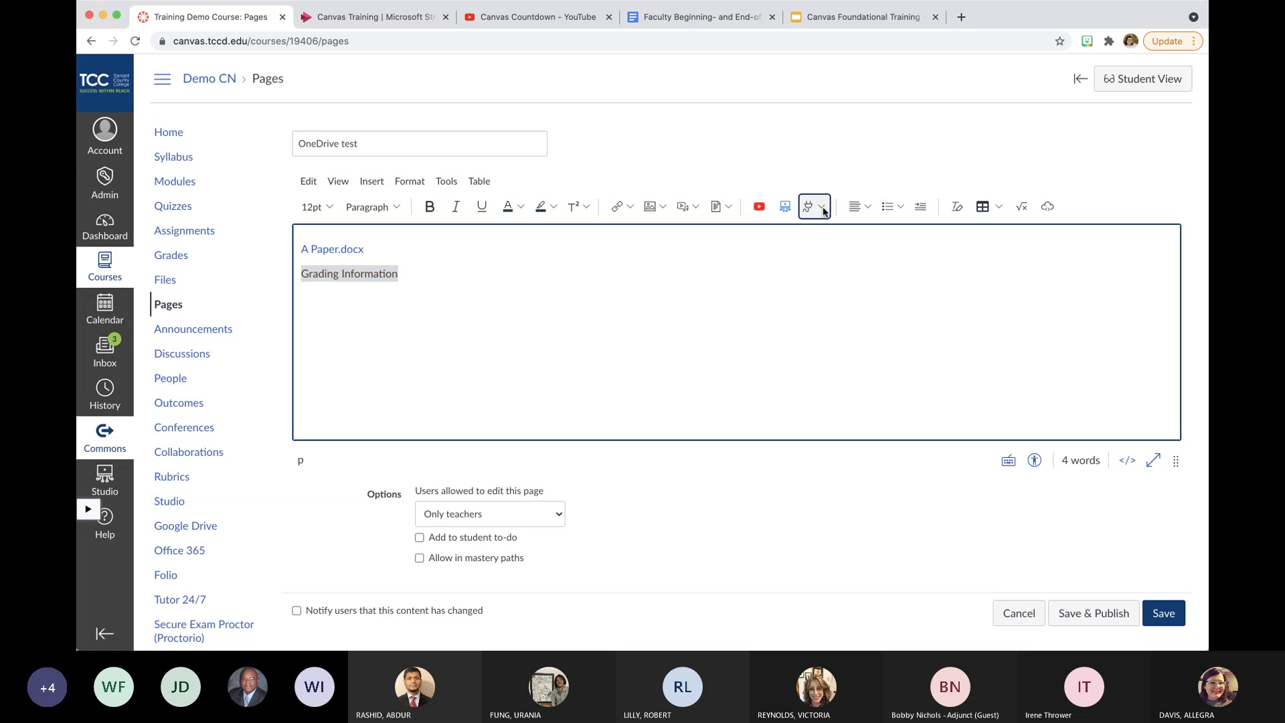
pyautogui.click(841, 255)
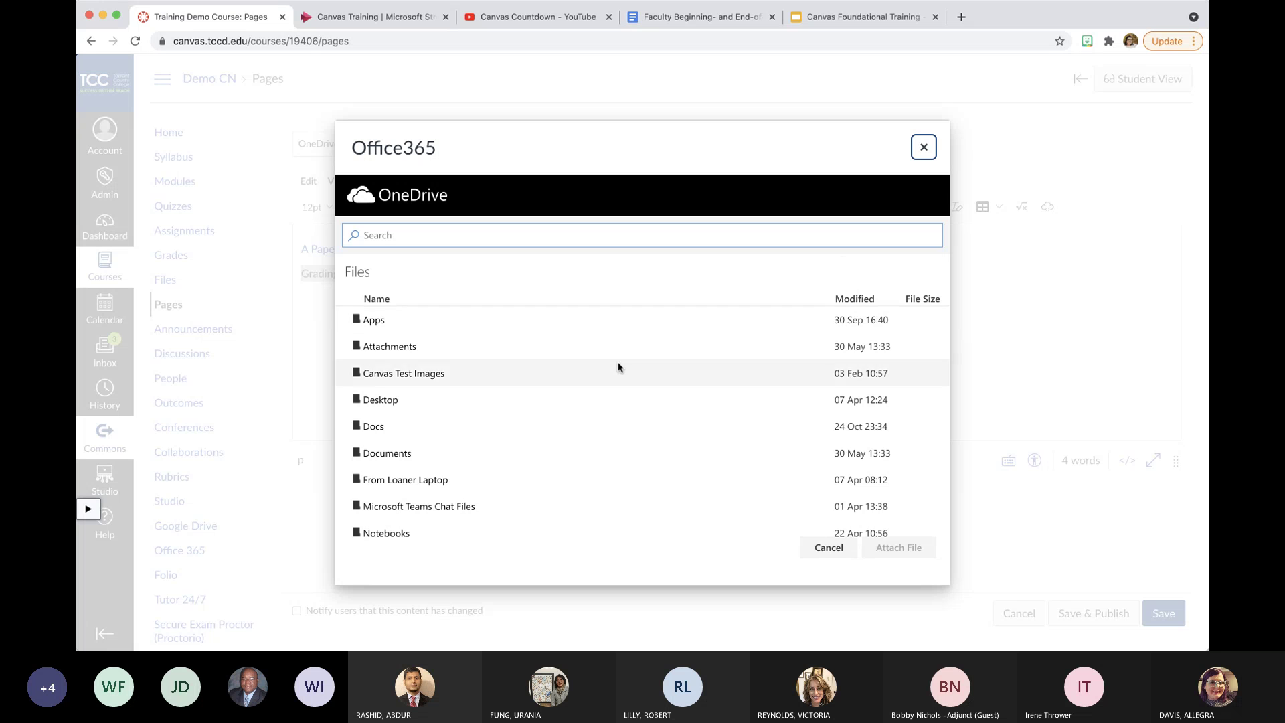
pyautogui.scroll(-10, 617, 367)
pyautogui.scroll(-3, 617, 367)
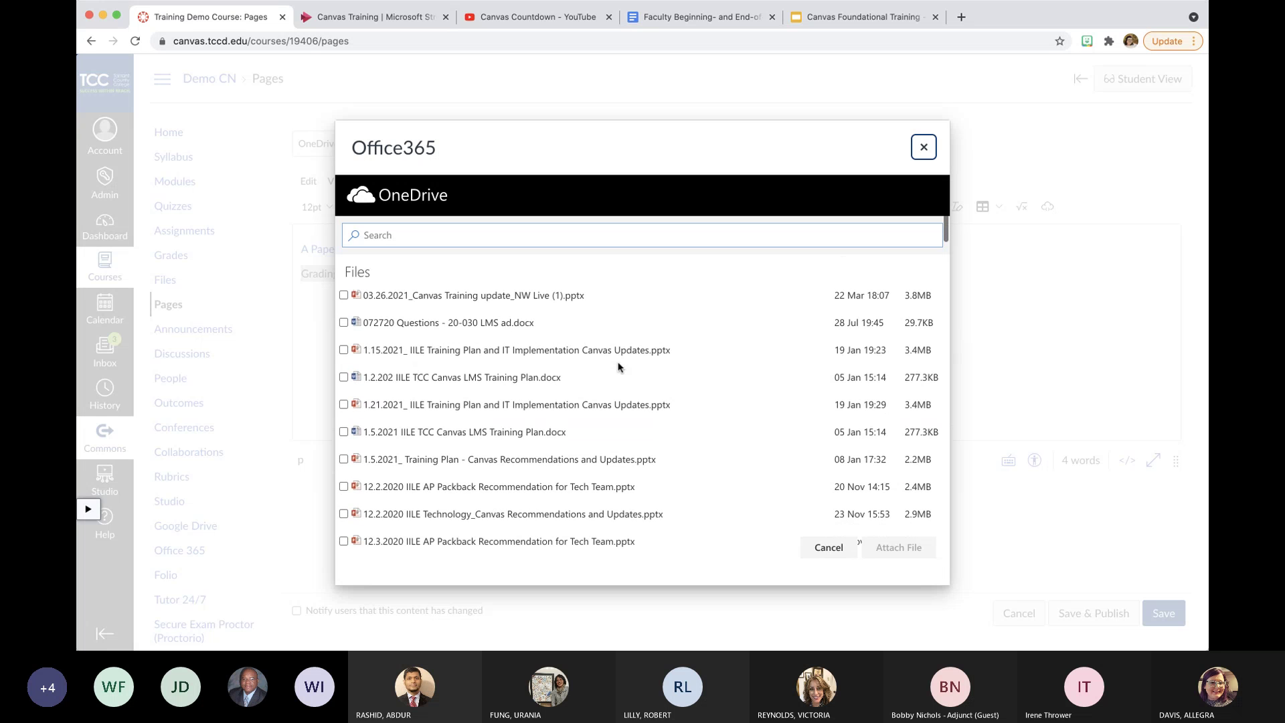
pyautogui.click(344, 378)
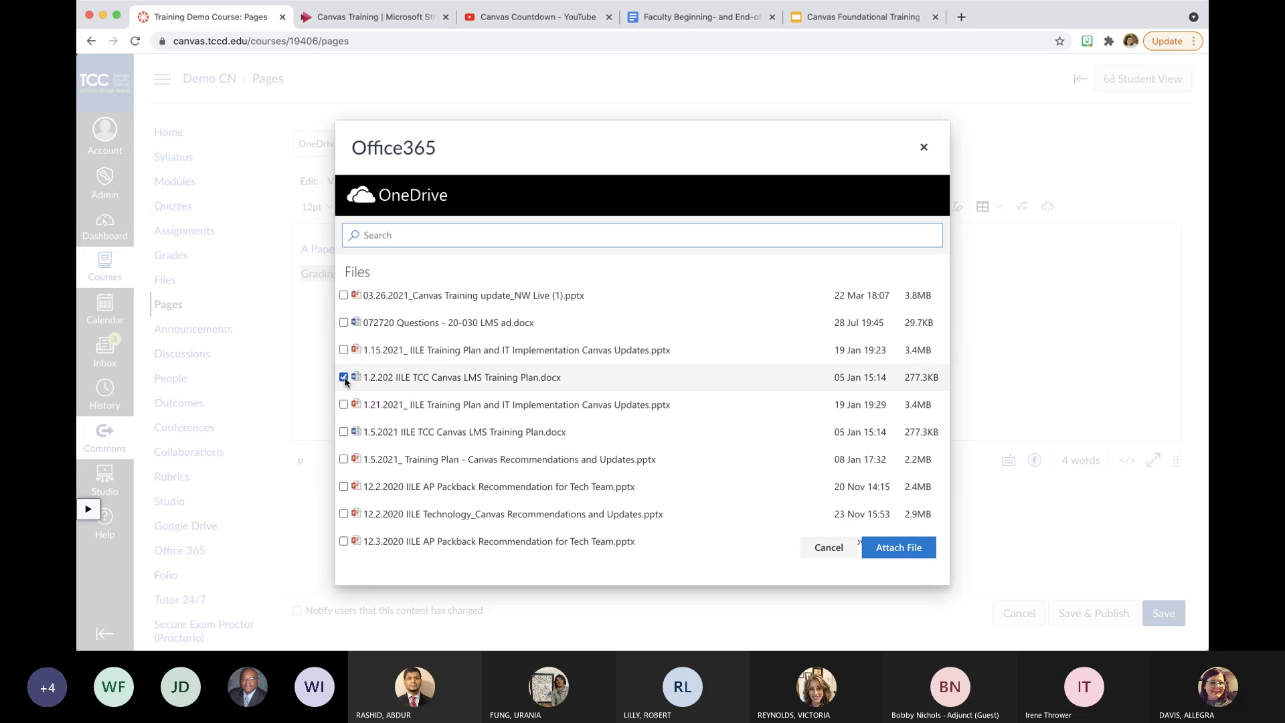
pyautogui.click(899, 548)
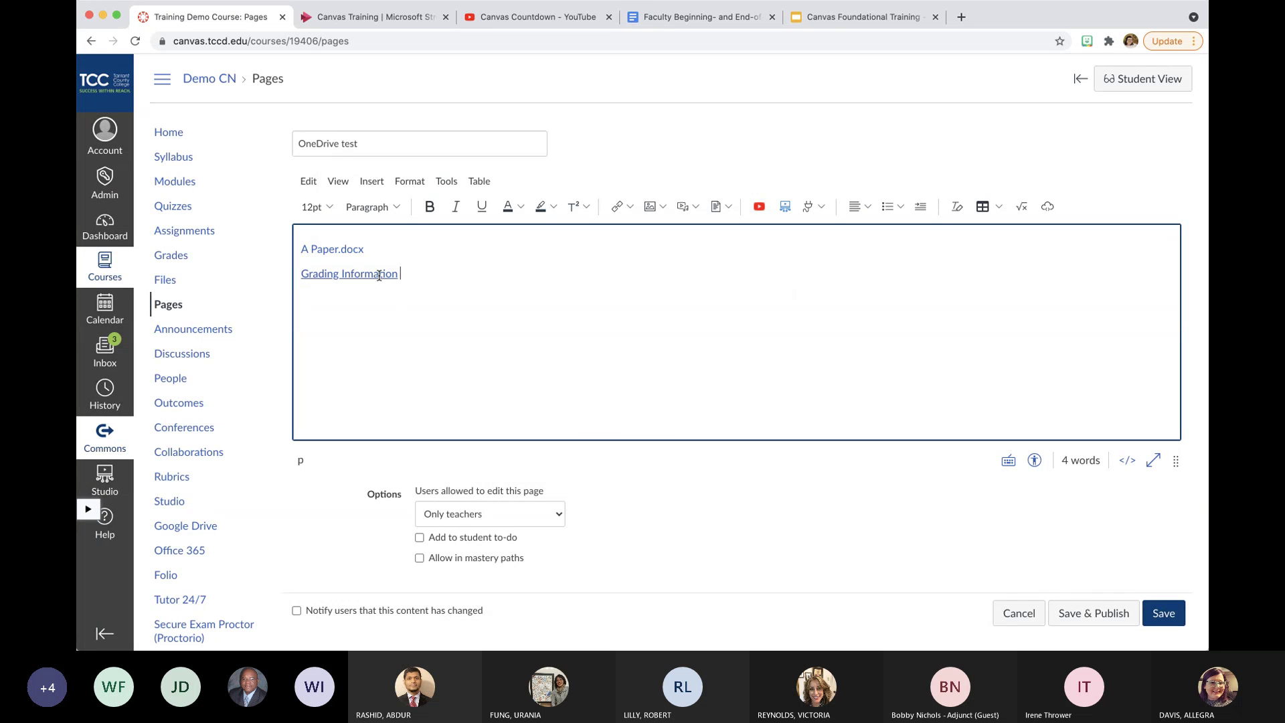
# View and close the full editor apps list, then switch to the Canvas Foundational Training slides
pyautogui.click(672, 380)
pyautogui.click(821, 206)
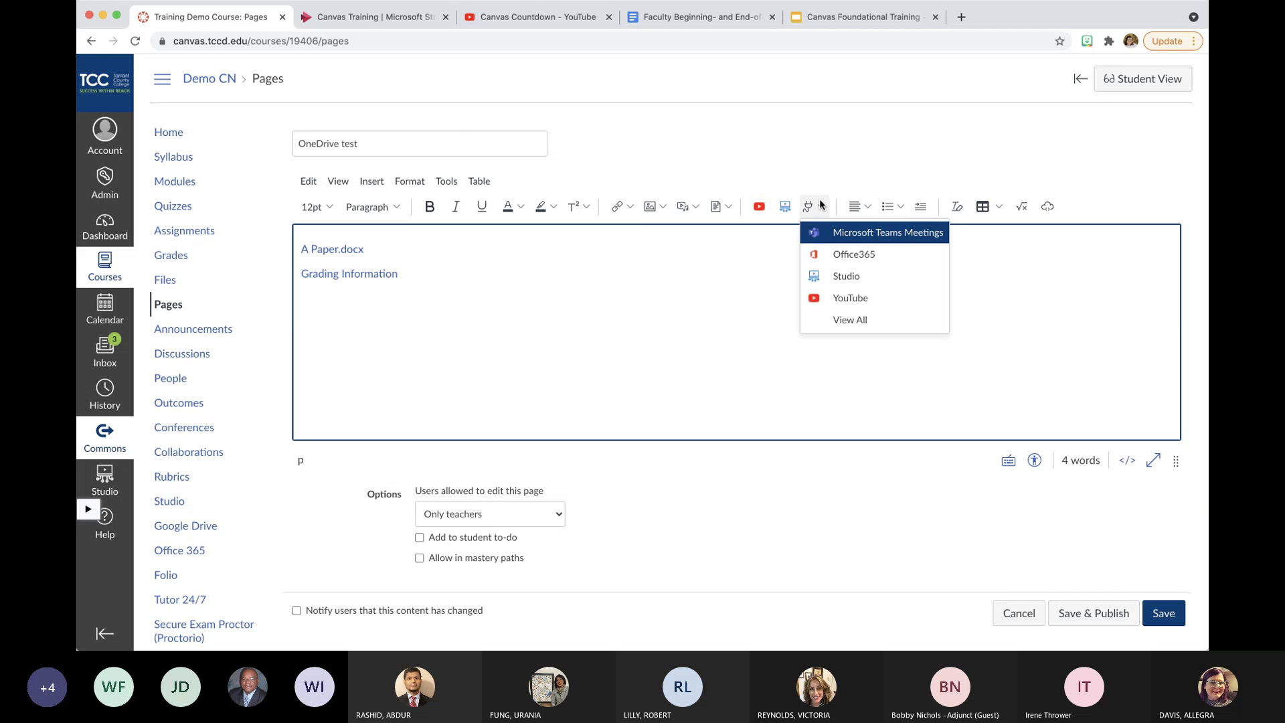
pyautogui.click(862, 320)
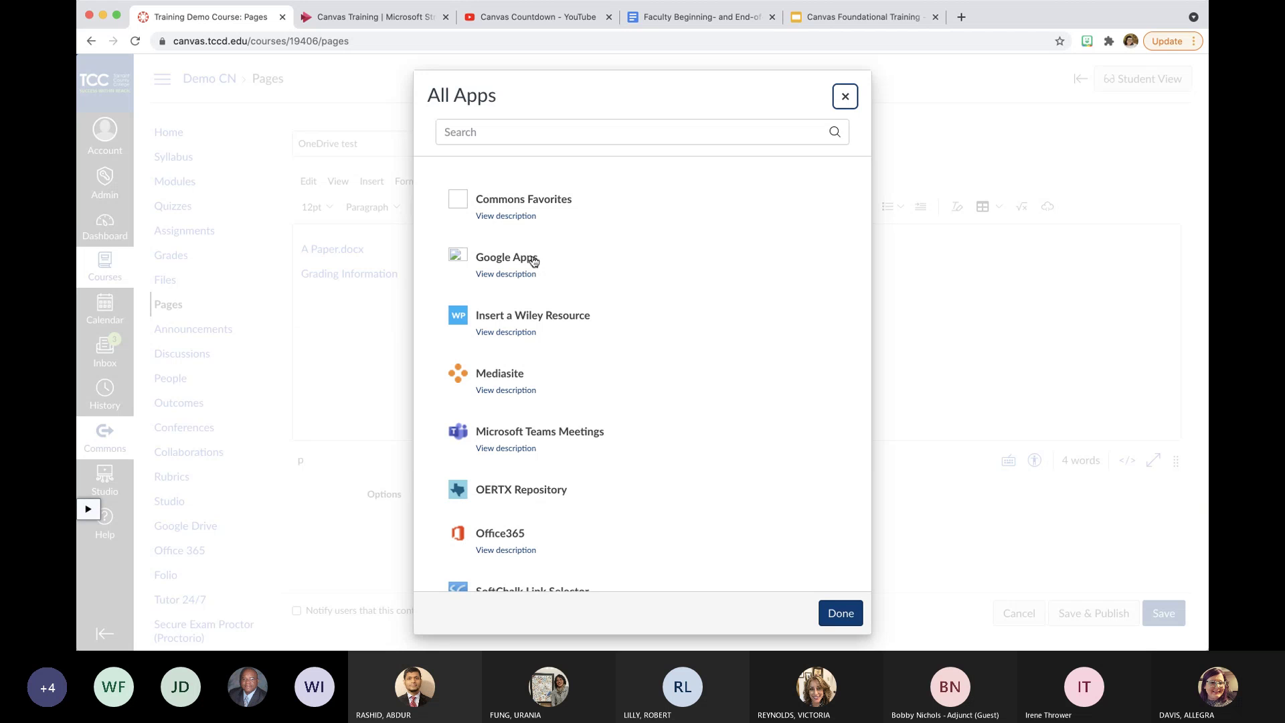
pyautogui.click(848, 96)
pyautogui.click(850, 20)
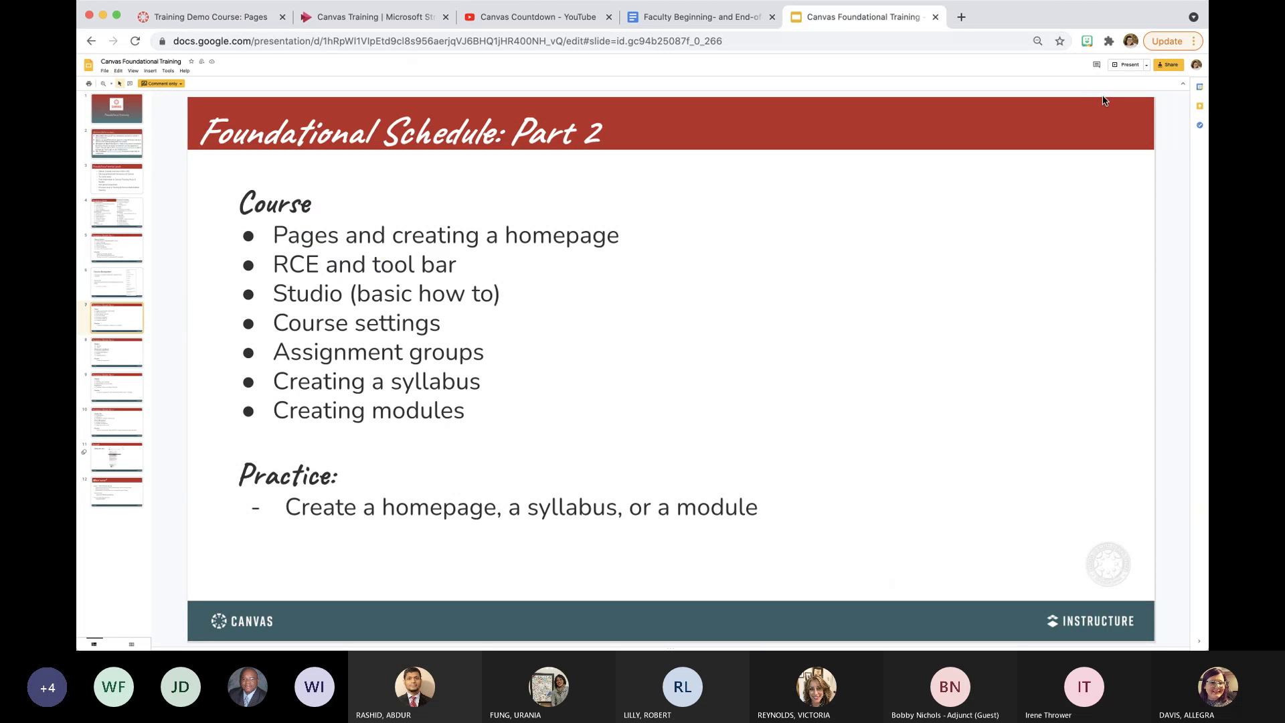
# Copy the Canvas Foundational Training deck's share link and go back to the Canvas editor
pyautogui.click(1170, 65)
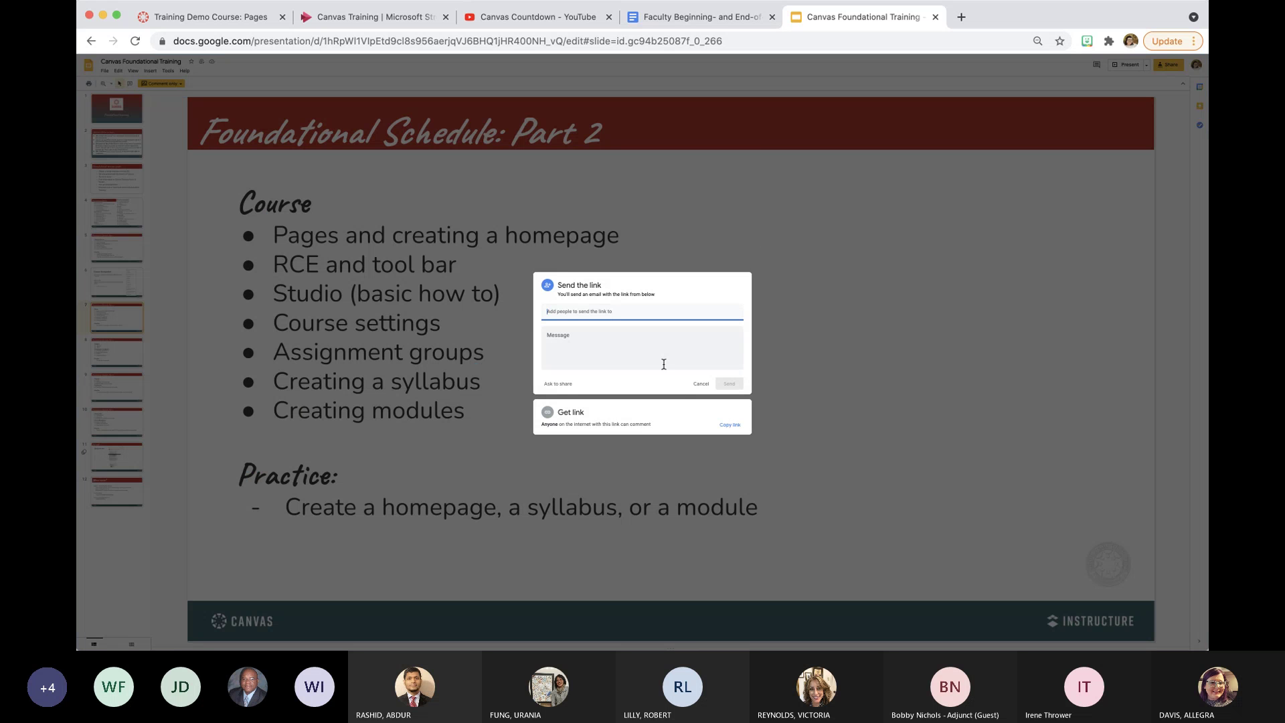
pyautogui.click(730, 426)
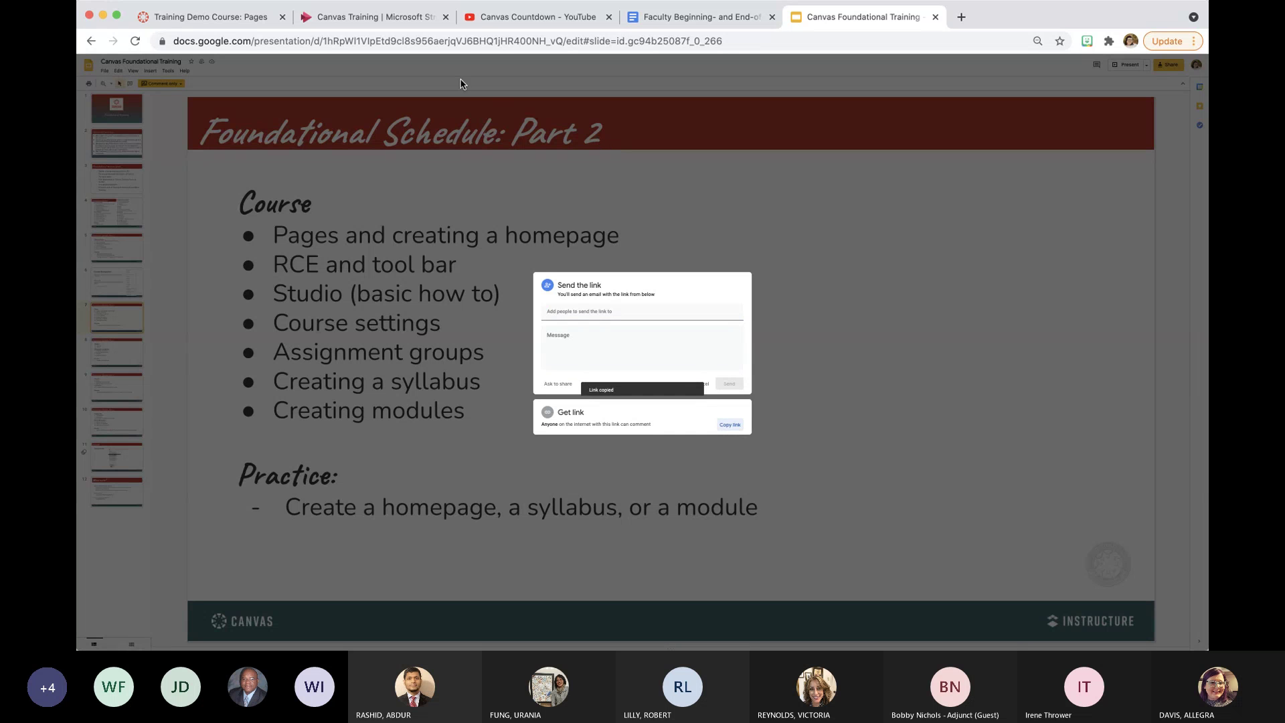
pyautogui.click(318, 18)
pyautogui.click(208, 17)
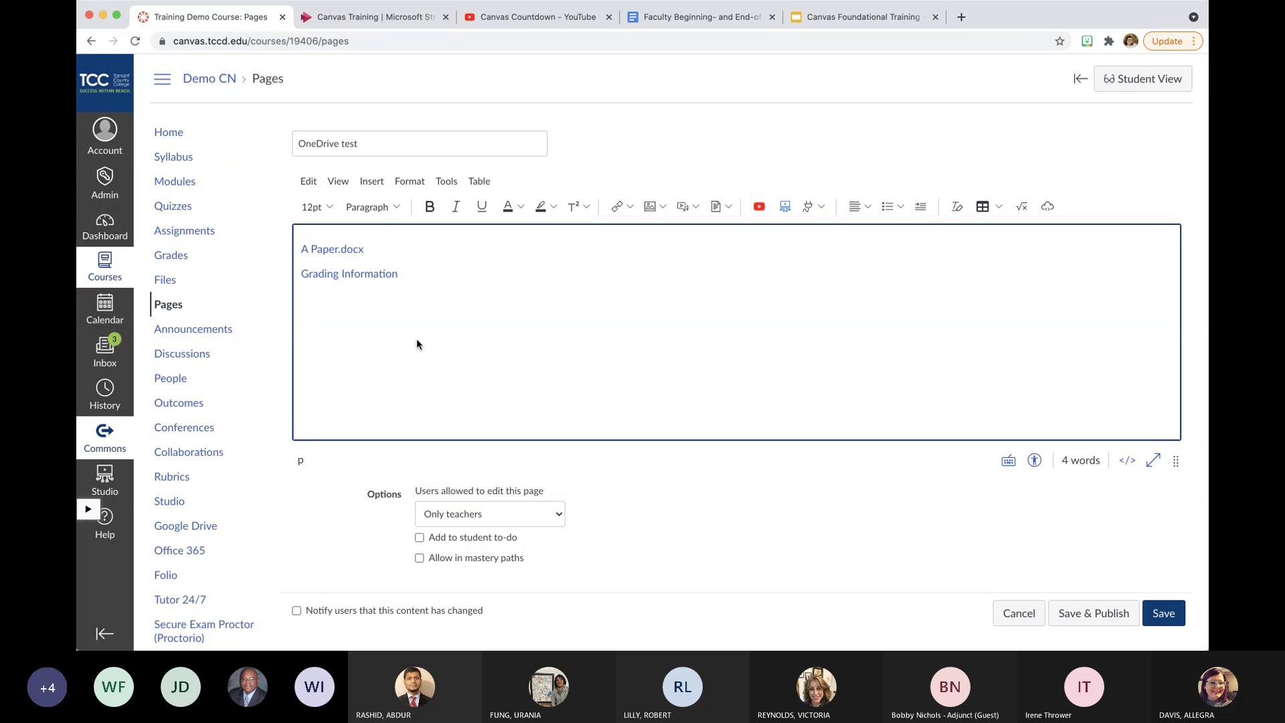
# Type a new line 'Access slides here' and select it
pyautogui.write('Access slides here')
pyautogui.moveTo(390, 303); pyautogui.dragTo(300, 302)
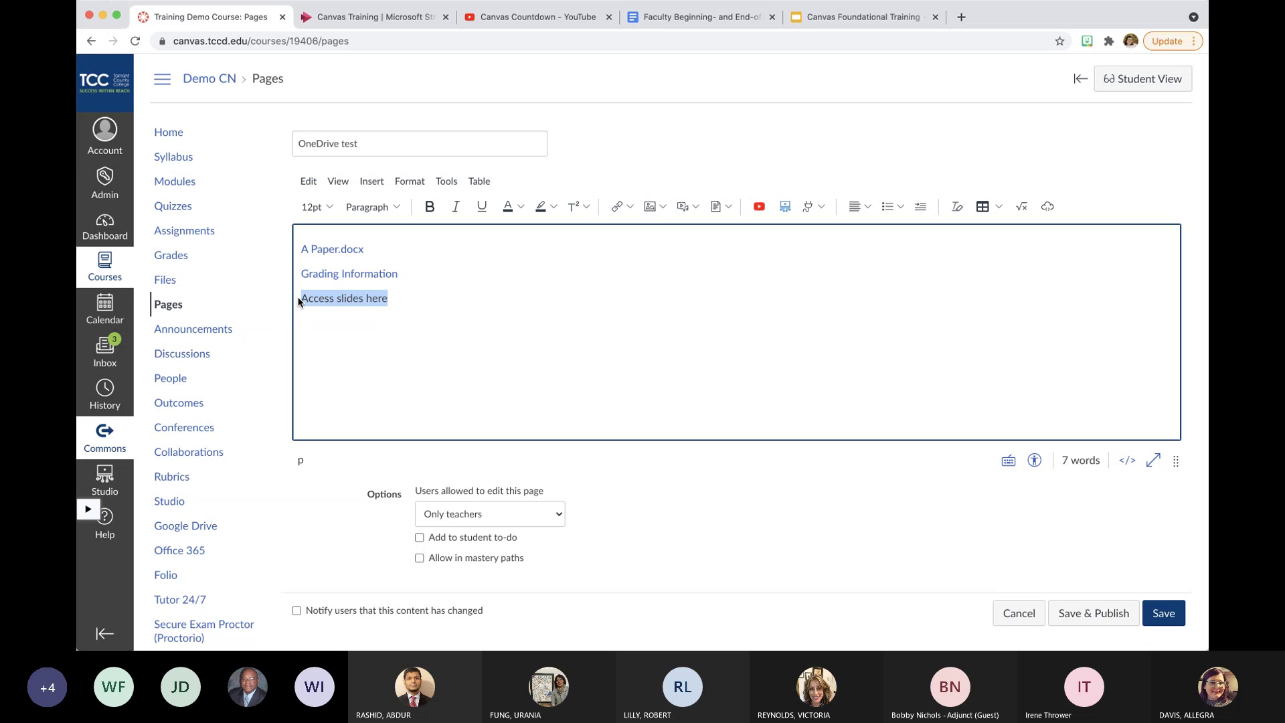
# Link the selected text to the copied Google Slides address
pyautogui.click(624, 206)
pyautogui.click(498, 389)
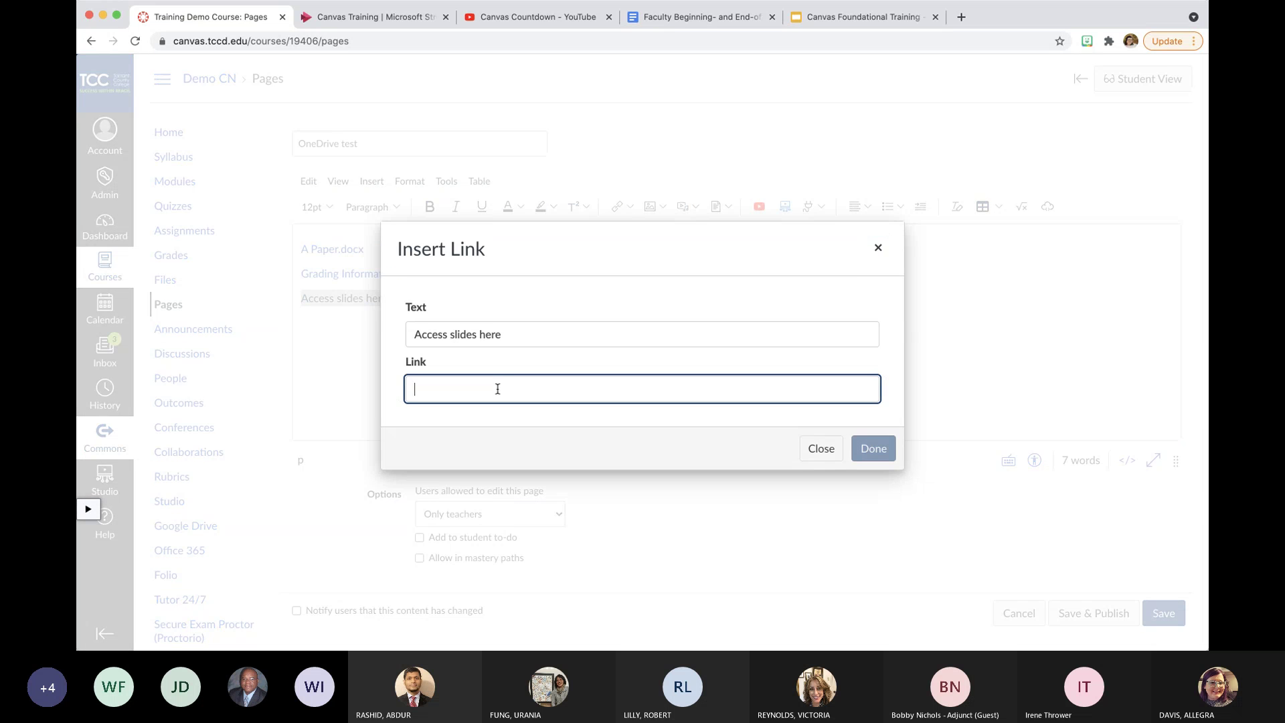
pyautogui.press('super+v')
pyautogui.click(869, 447)
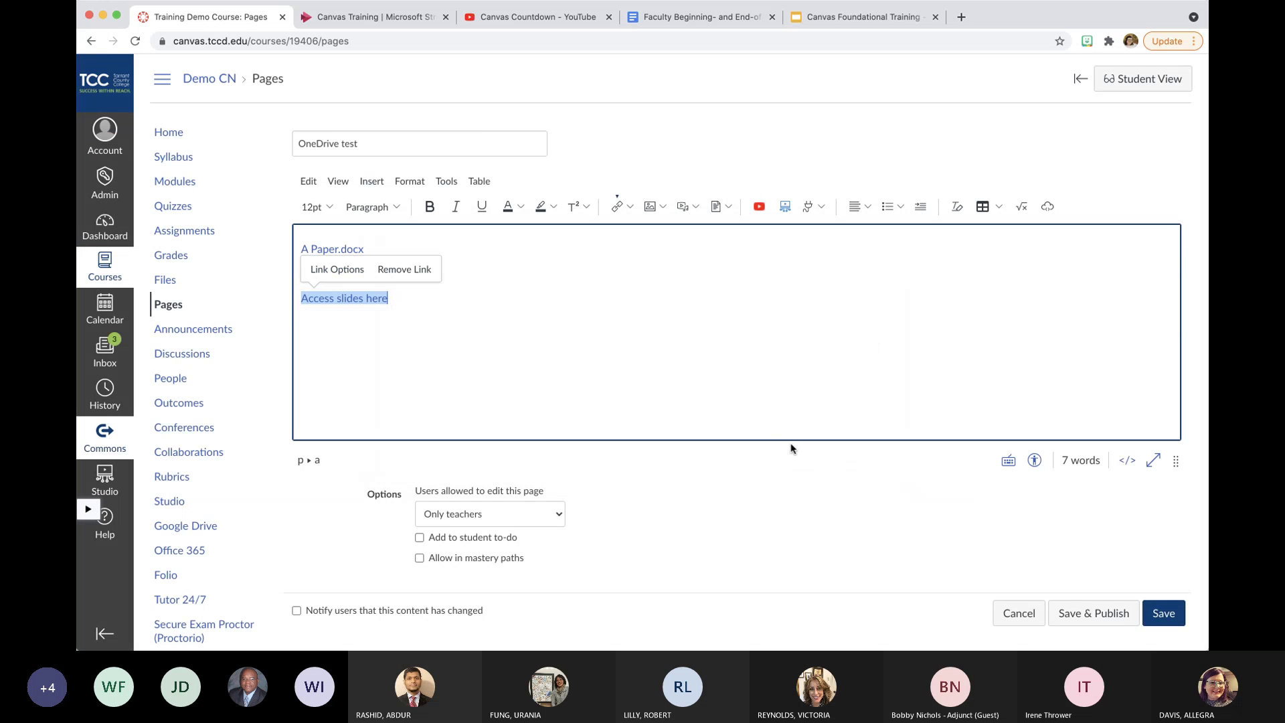
pyautogui.click(652, 319)
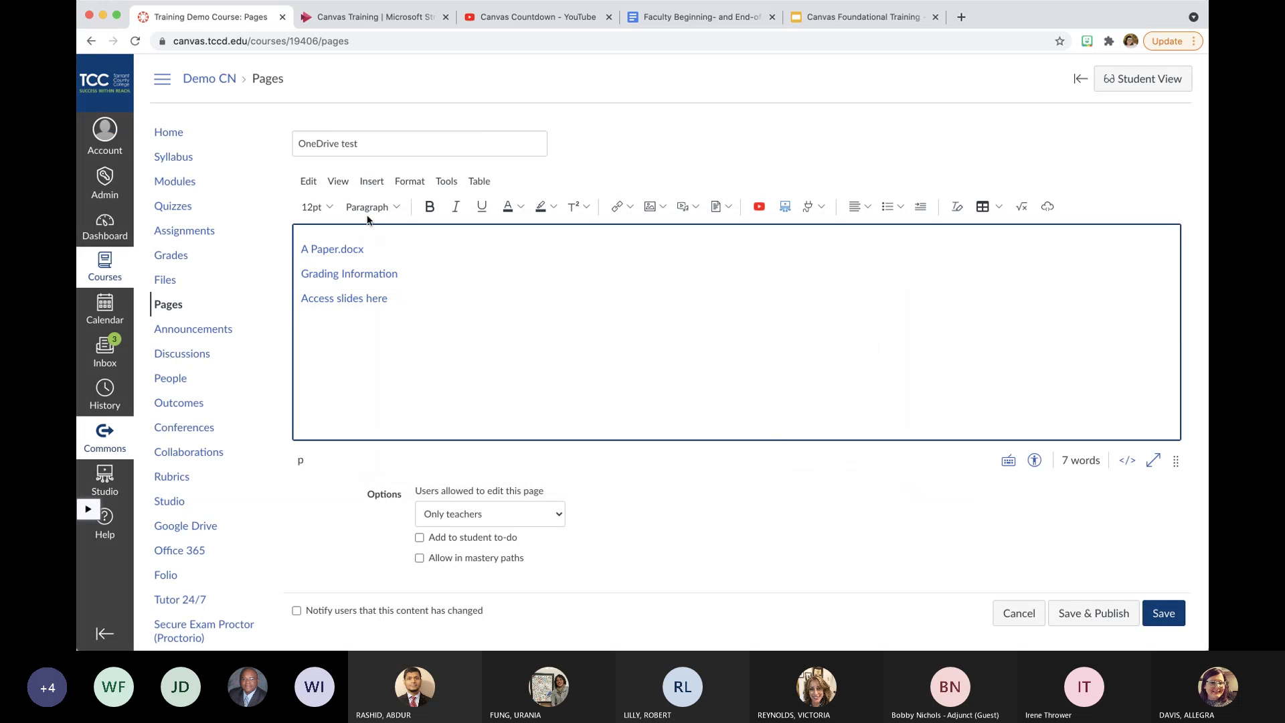
# Upload three Word files, including 2020 English Certificate.docx, to the course Files
pyautogui.click(369, 184)
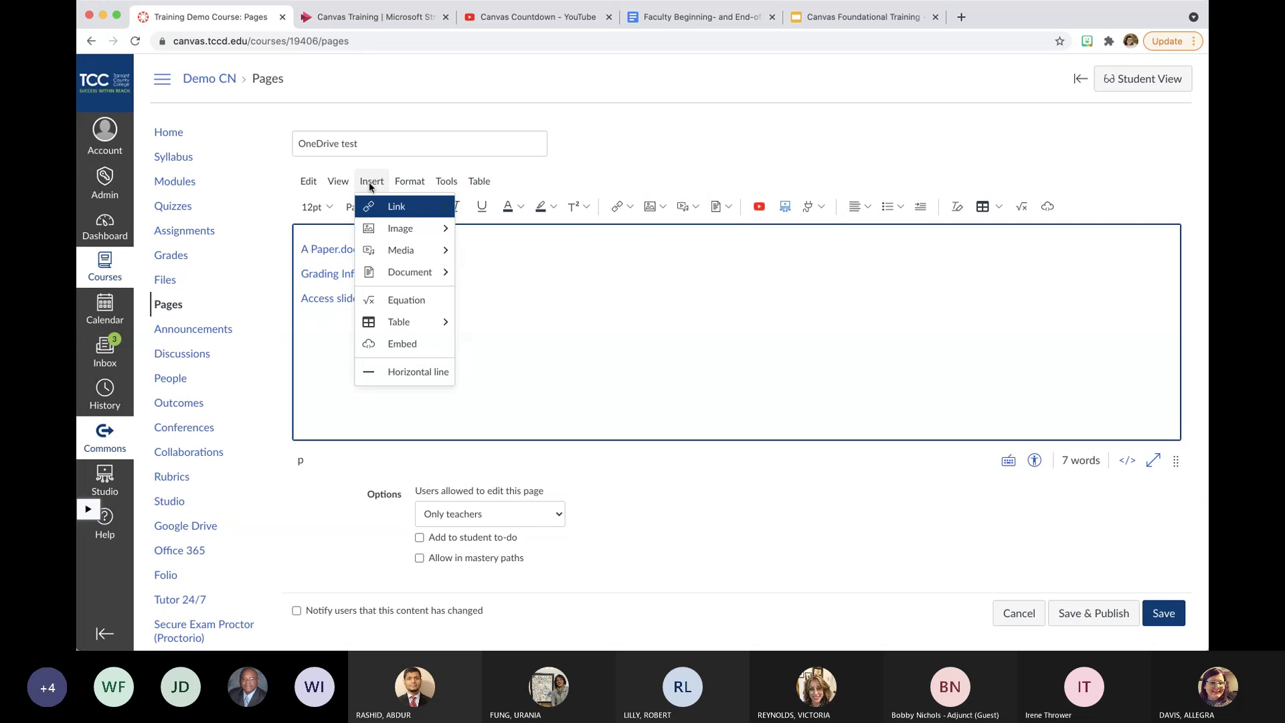
pyautogui.click(546, 115)
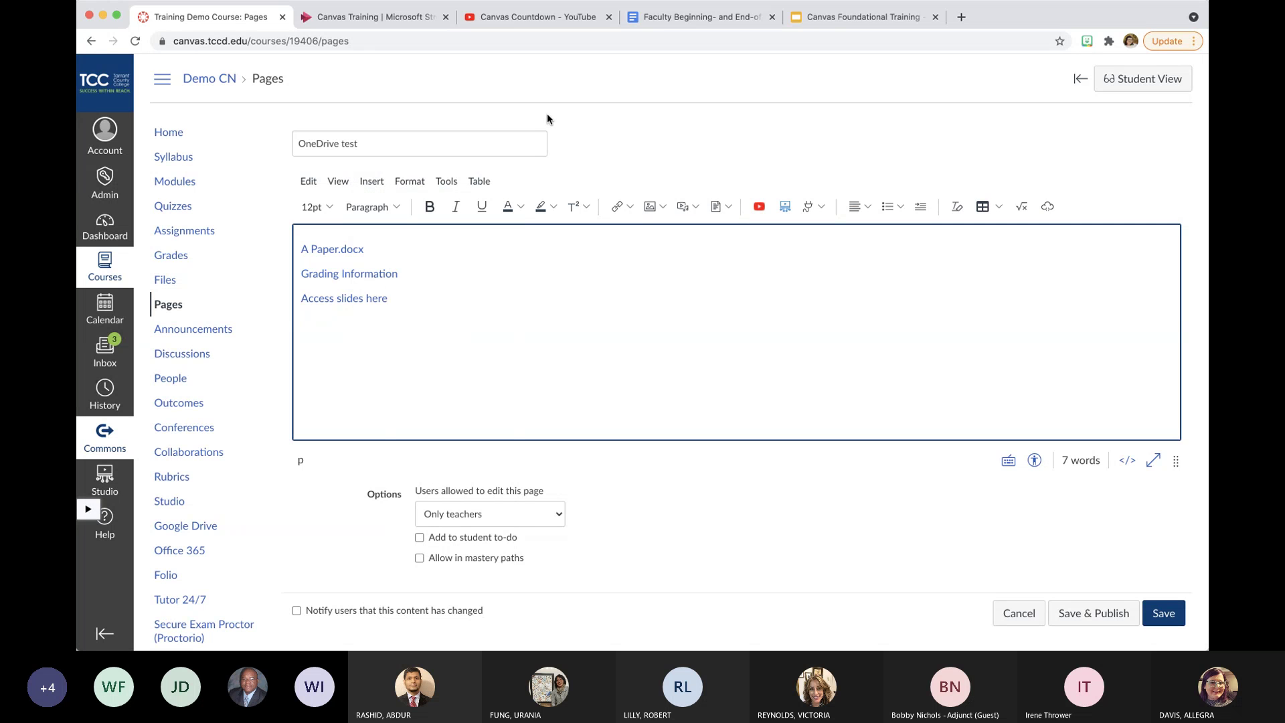
pyautogui.keyDown('super'); pyautogui.click(175, 285); pyautogui.keyUp('super')
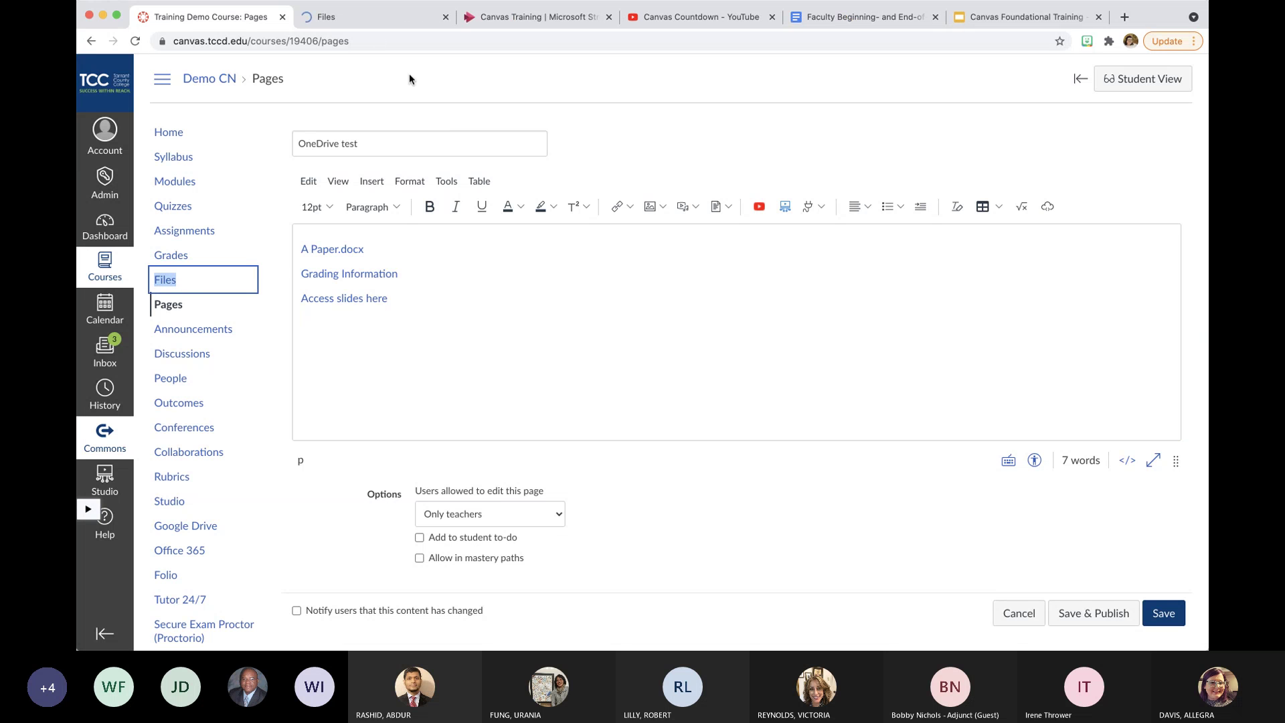
pyautogui.click(372, 18)
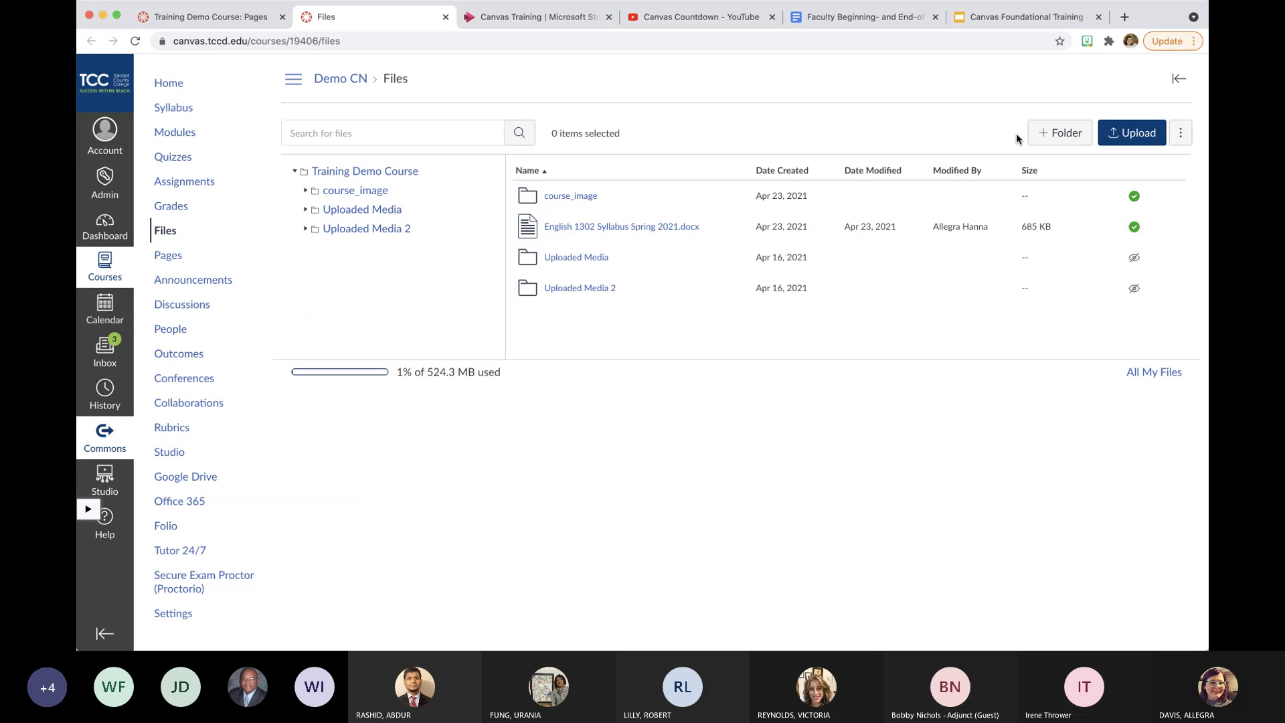
pyautogui.click(1126, 131)
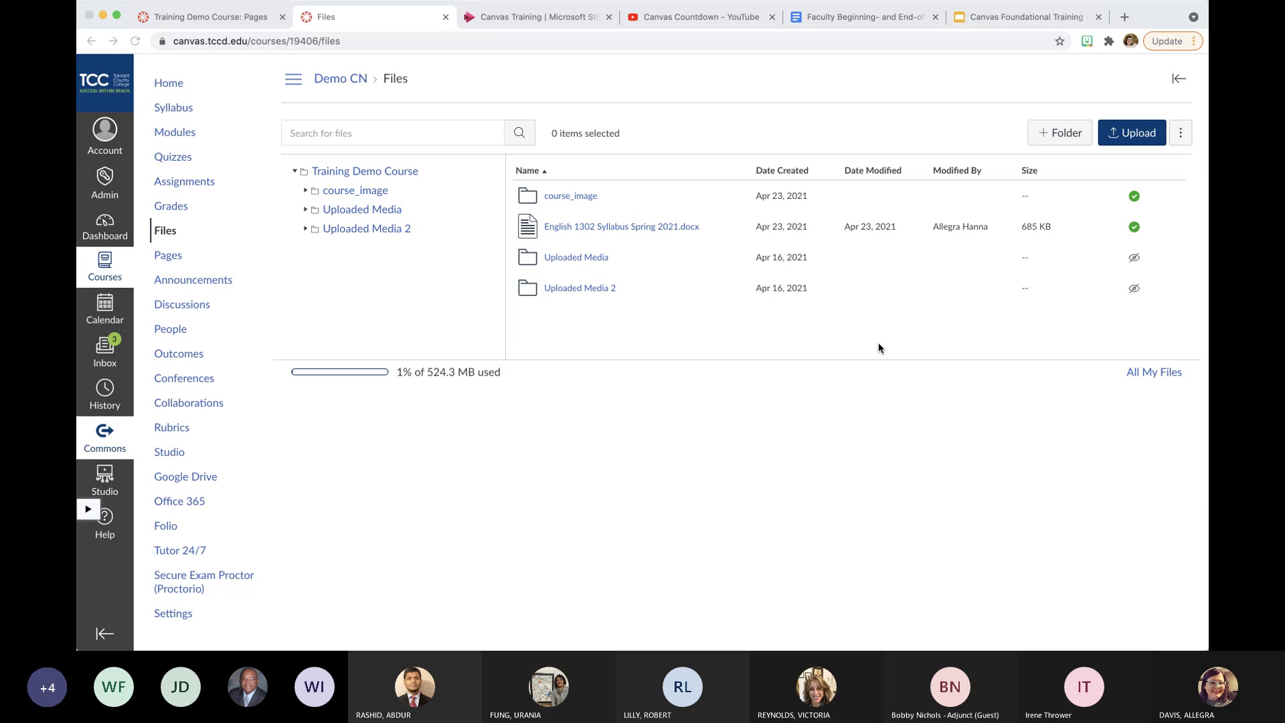
pyautogui.press('Return')
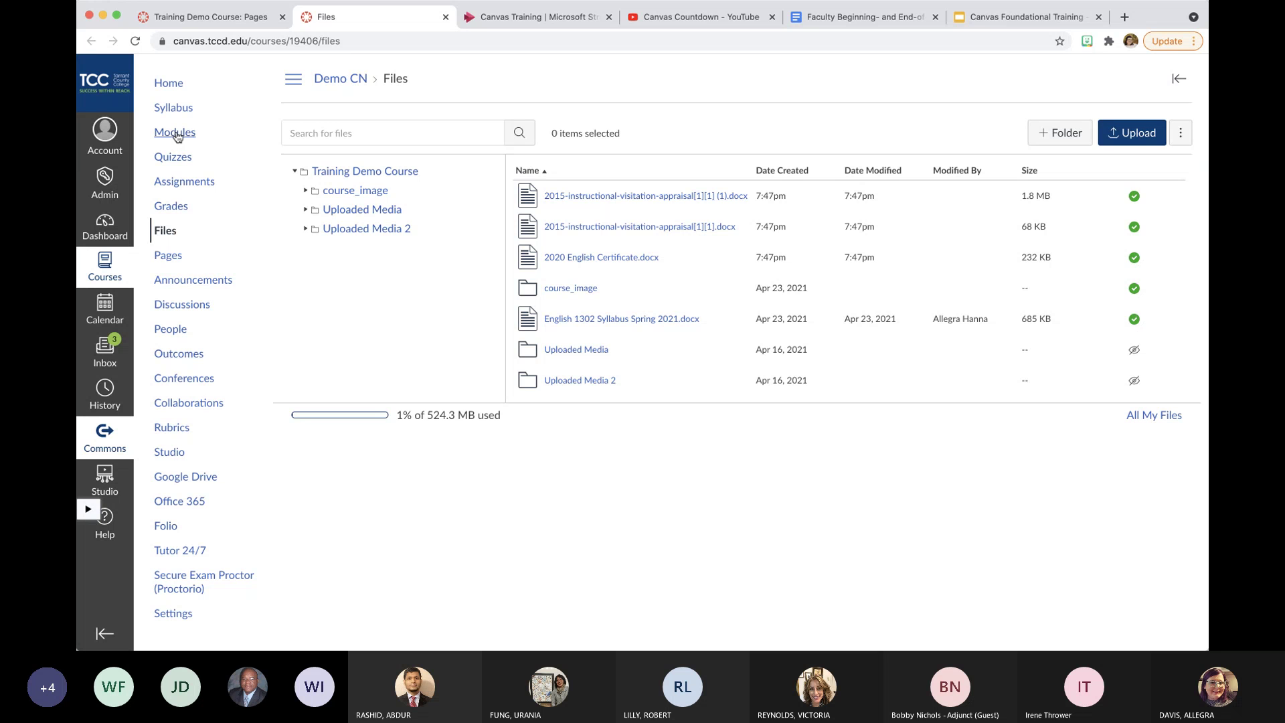
# Add a line 'Here's the information' below the slides link and select it
pyautogui.click(198, 24)
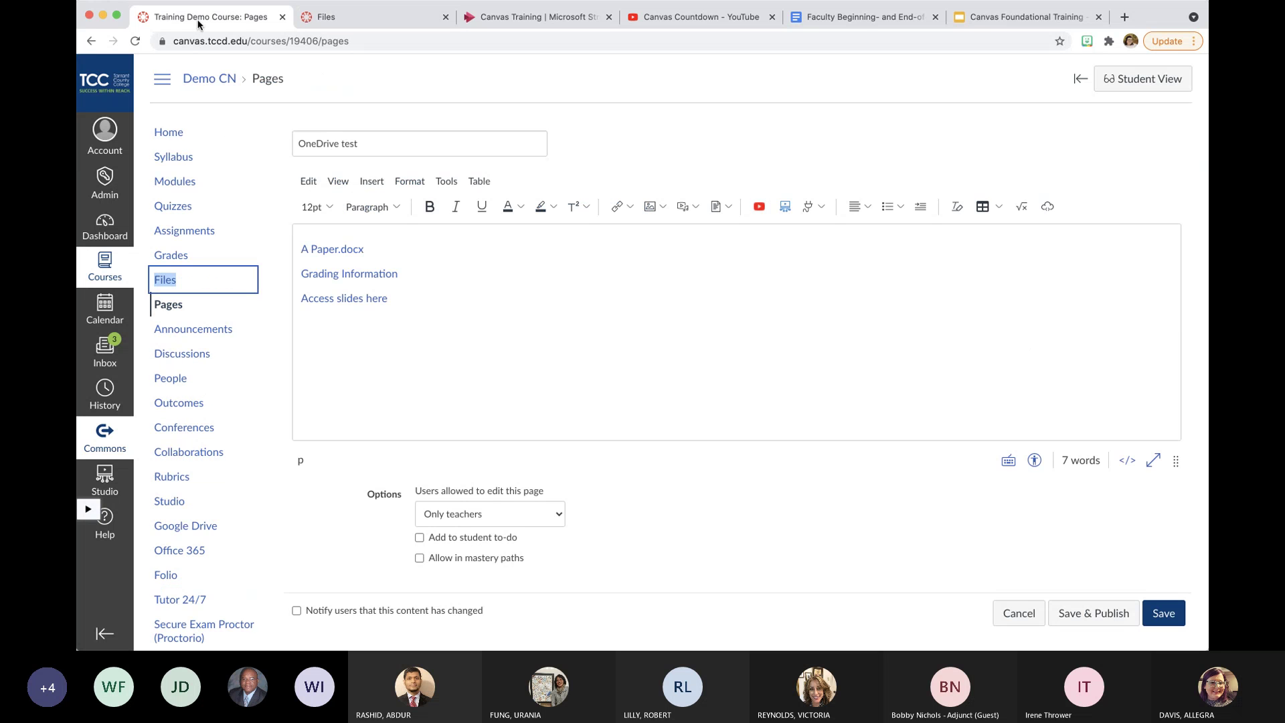
pyautogui.click(412, 314)
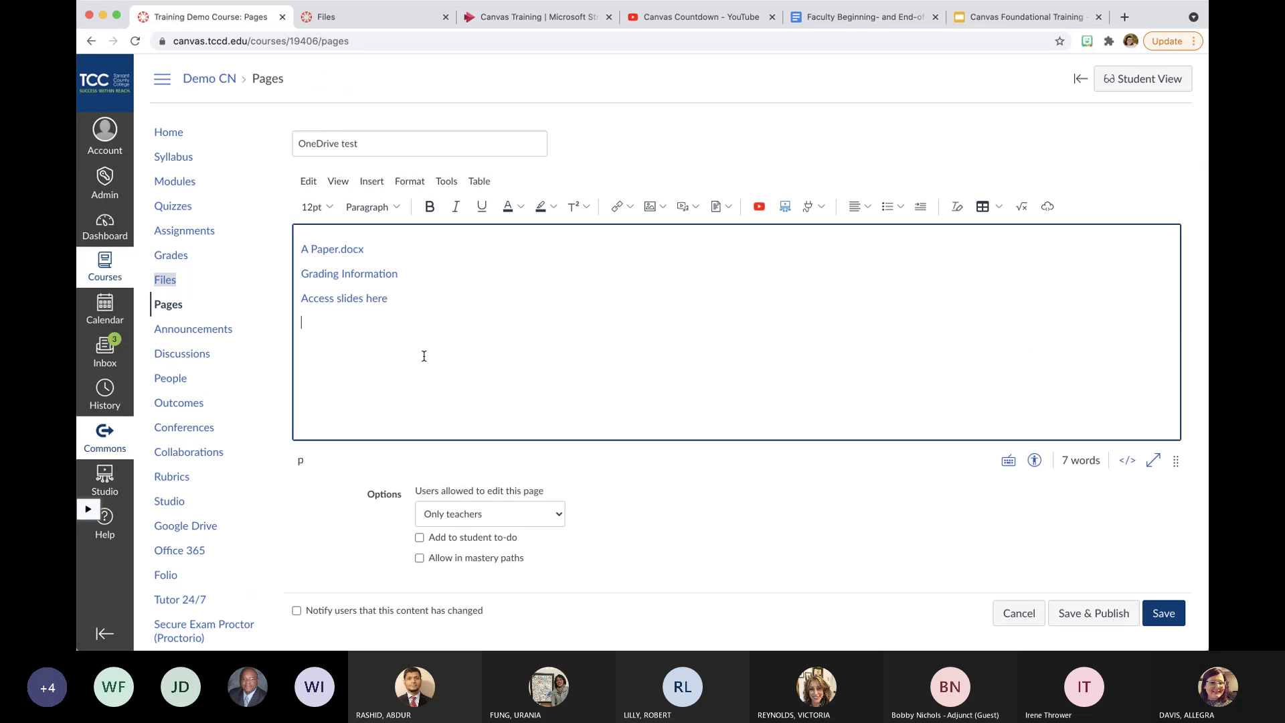
pyautogui.write("Here's the information")
pyautogui.moveTo(415, 324); pyautogui.dragTo(300, 323)
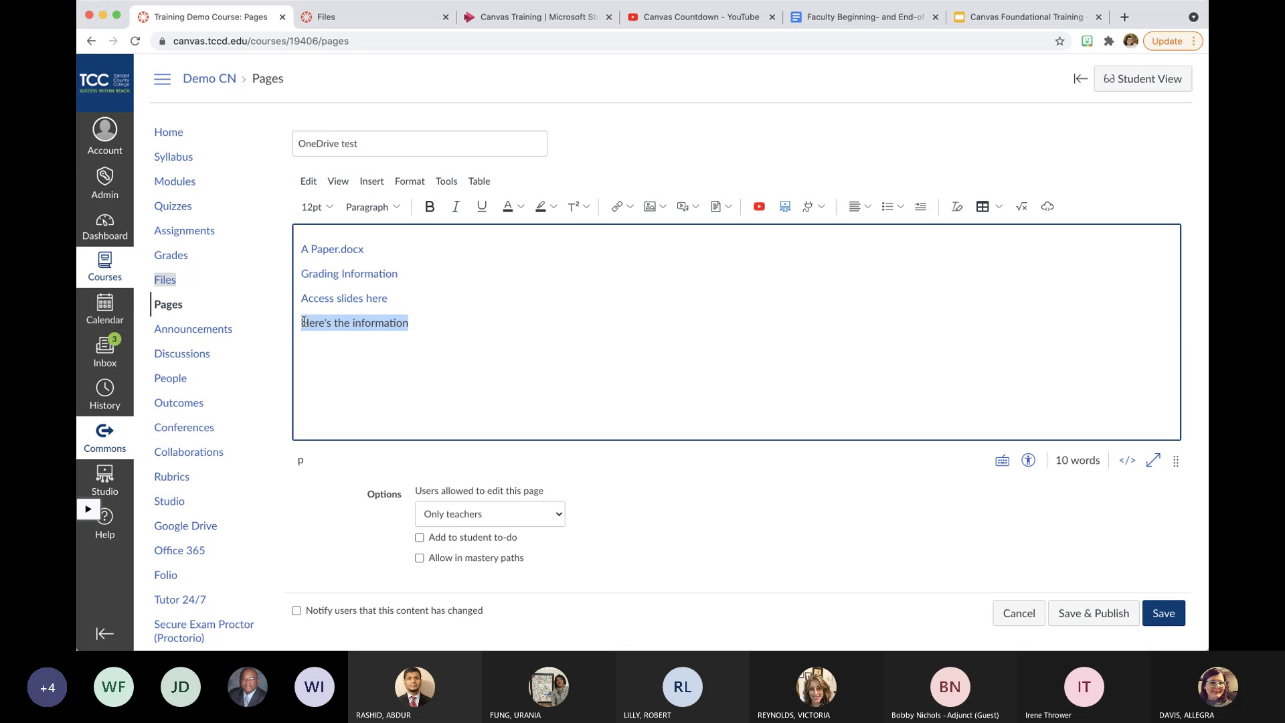
# Link the selected line to the course document LMS Needs.docx
pyautogui.click(368, 183)
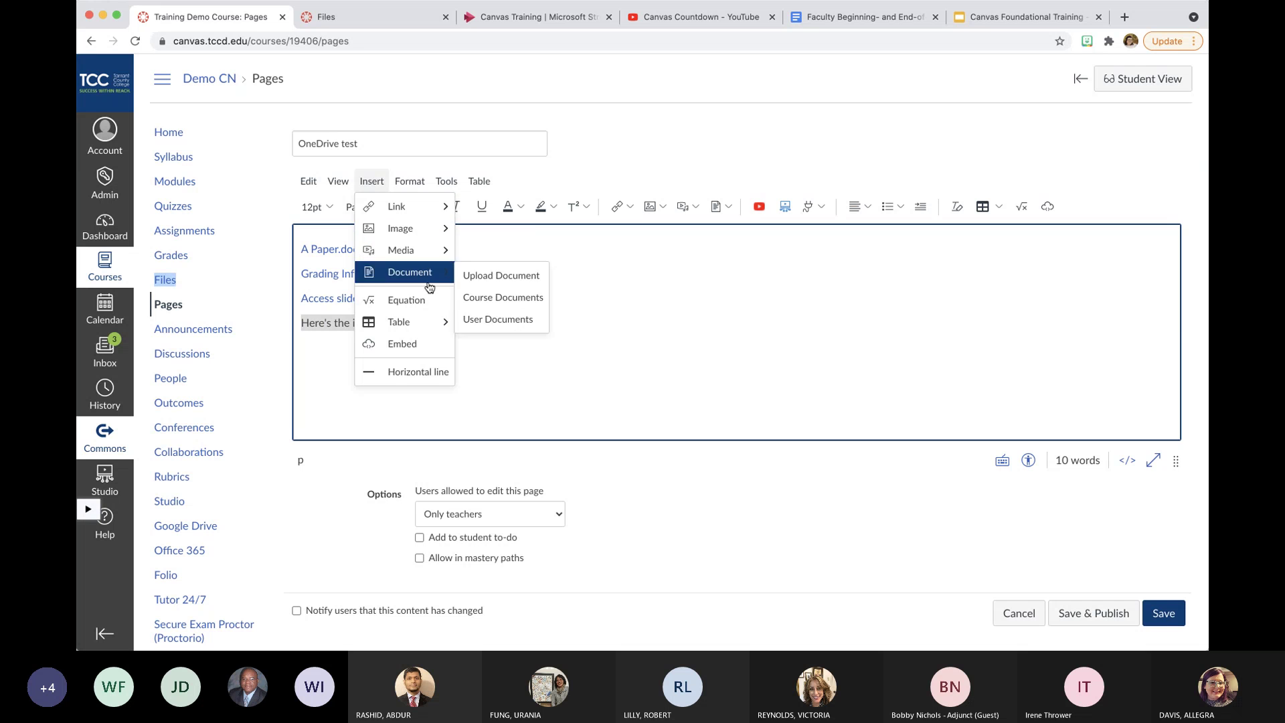
pyautogui.moveTo(434, 239)
pyautogui.moveTo(438, 276)
pyautogui.click(486, 305)
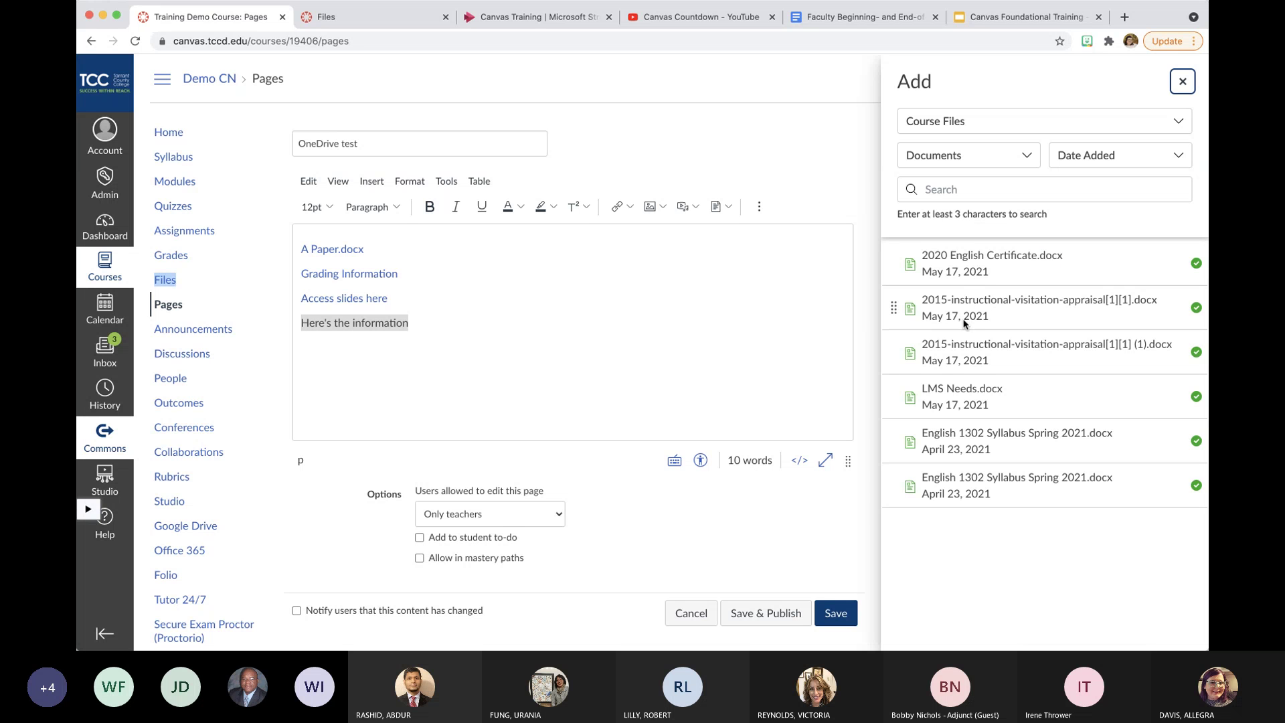
pyautogui.click(948, 402)
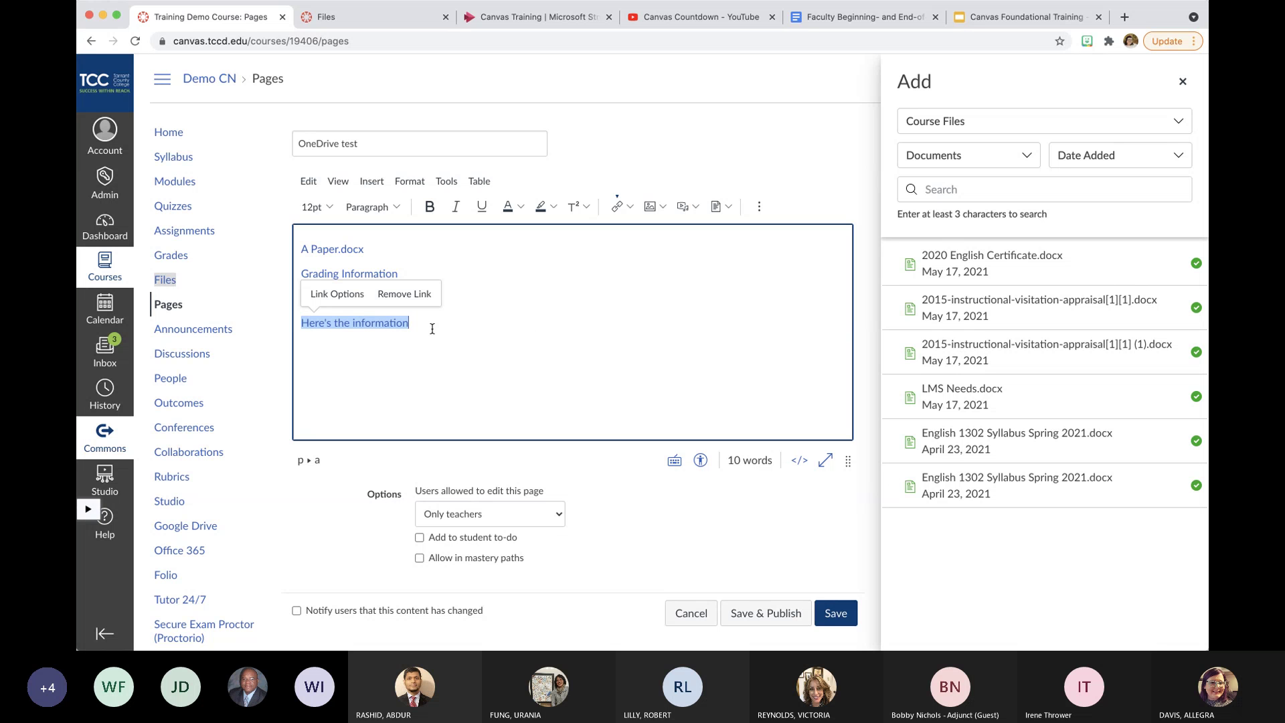
# Dismiss the insert options and close the course files panel
pyautogui.click(373, 184)
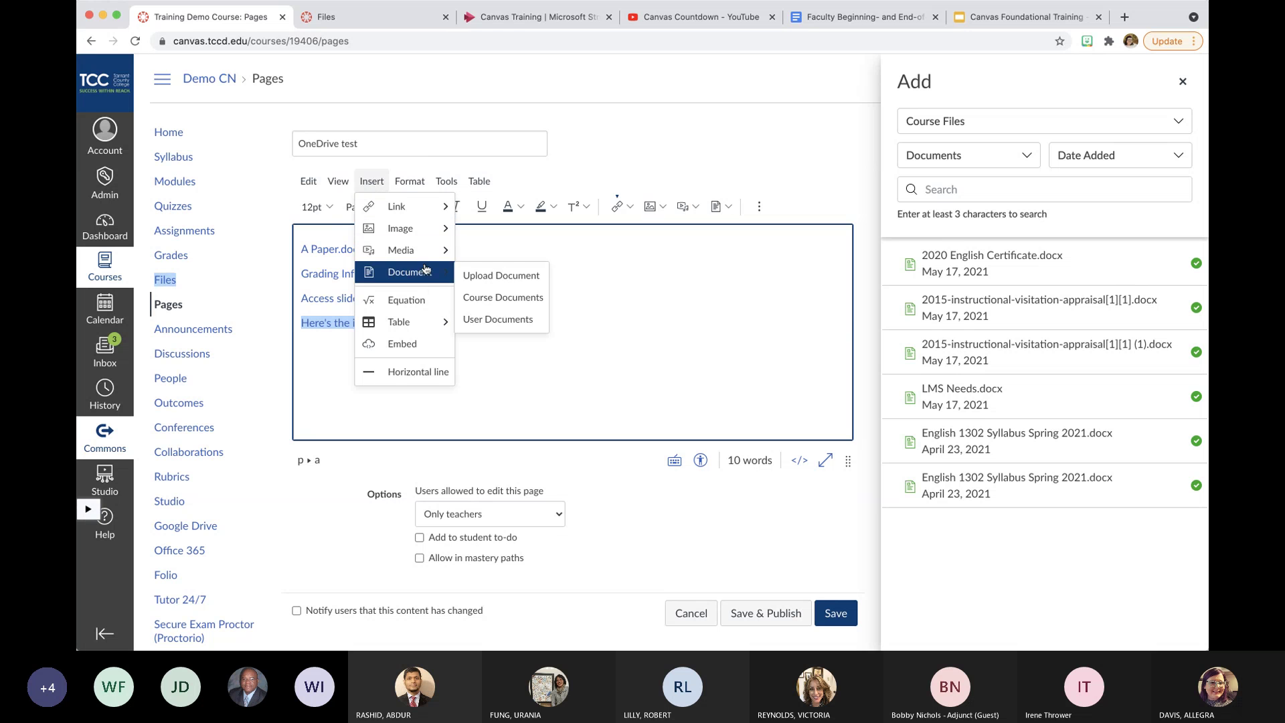
pyautogui.moveTo(435, 280)
pyautogui.click(501, 275)
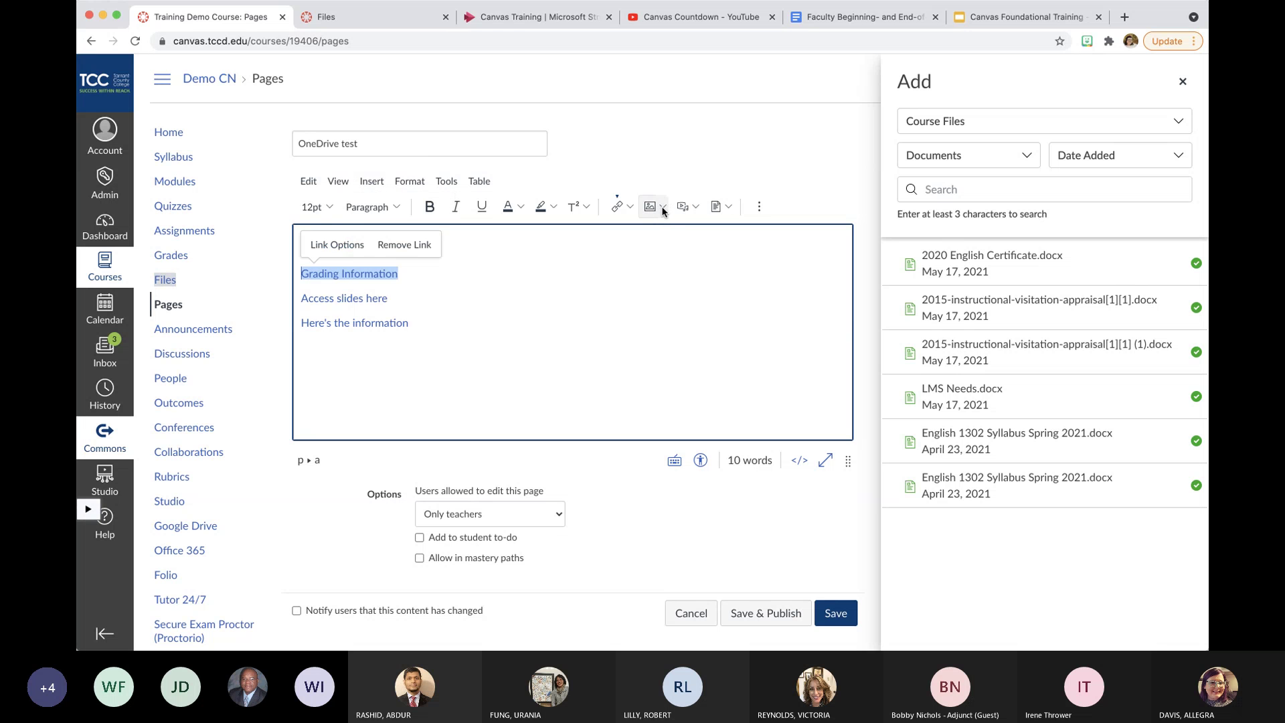
pyautogui.click(1183, 82)
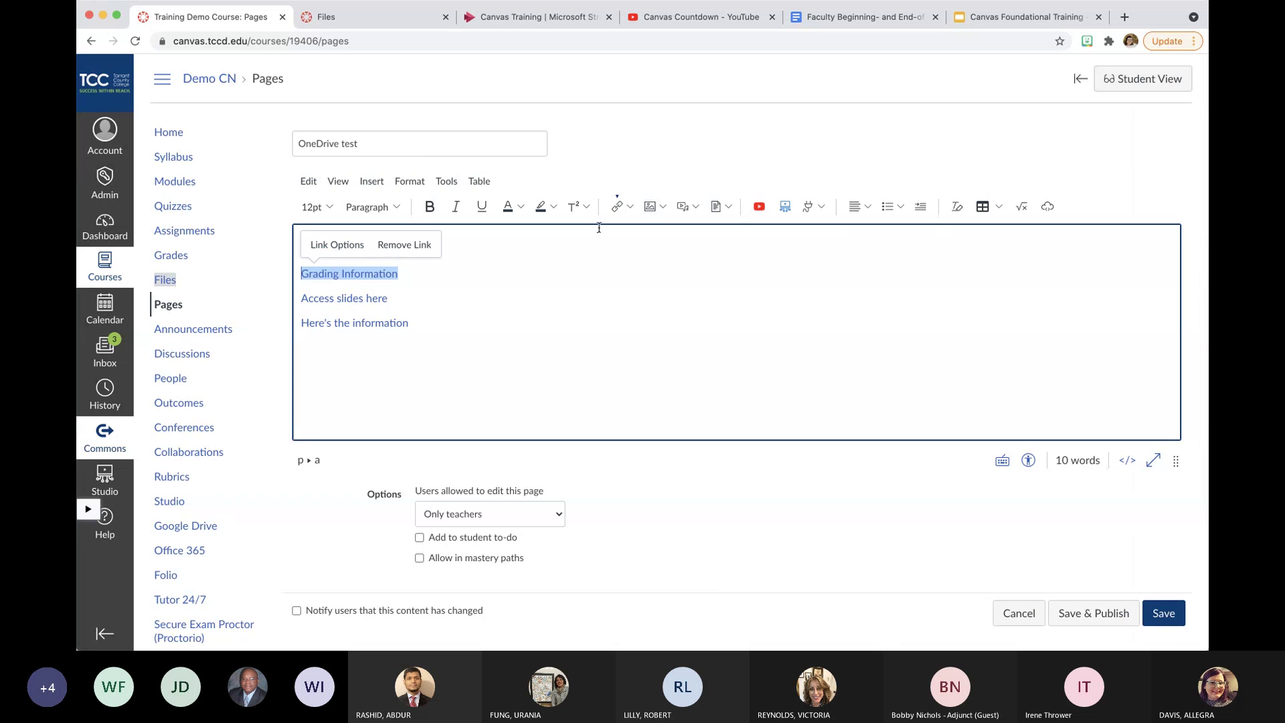
# Save and publish the OneDrive test page, then go to the course Modules
pyautogui.click(1122, 616)
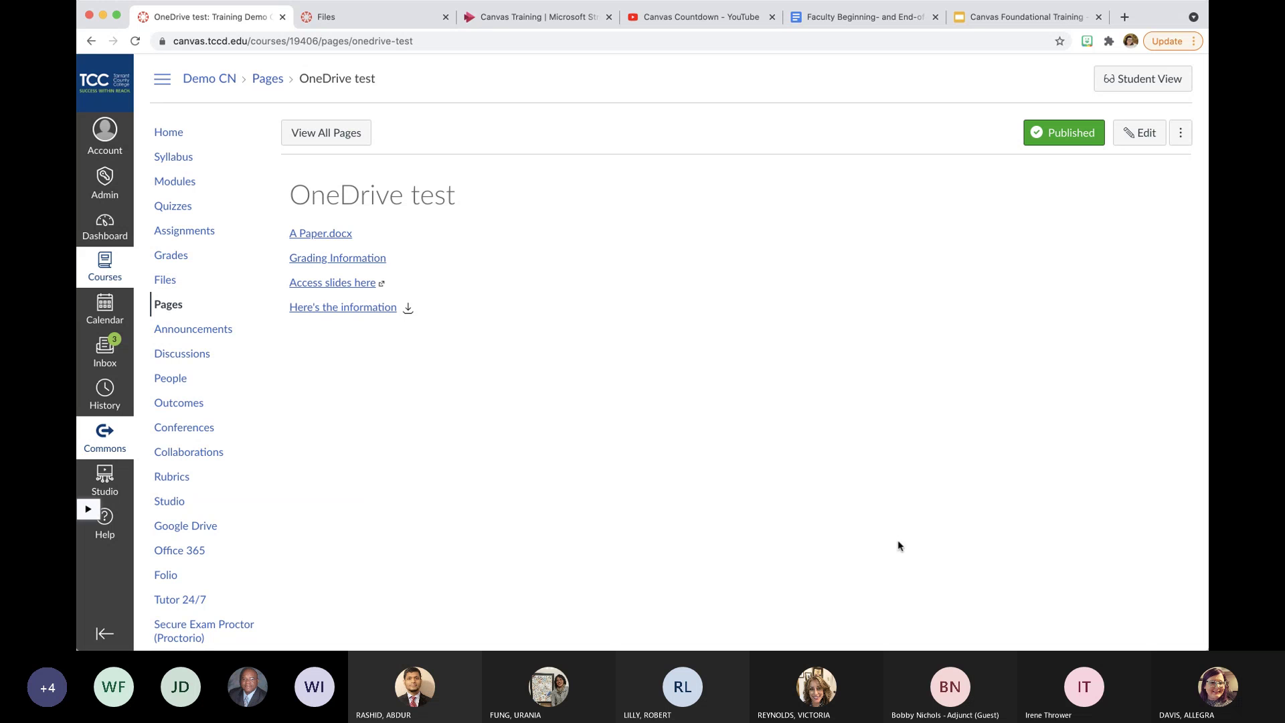
pyautogui.click(185, 192)
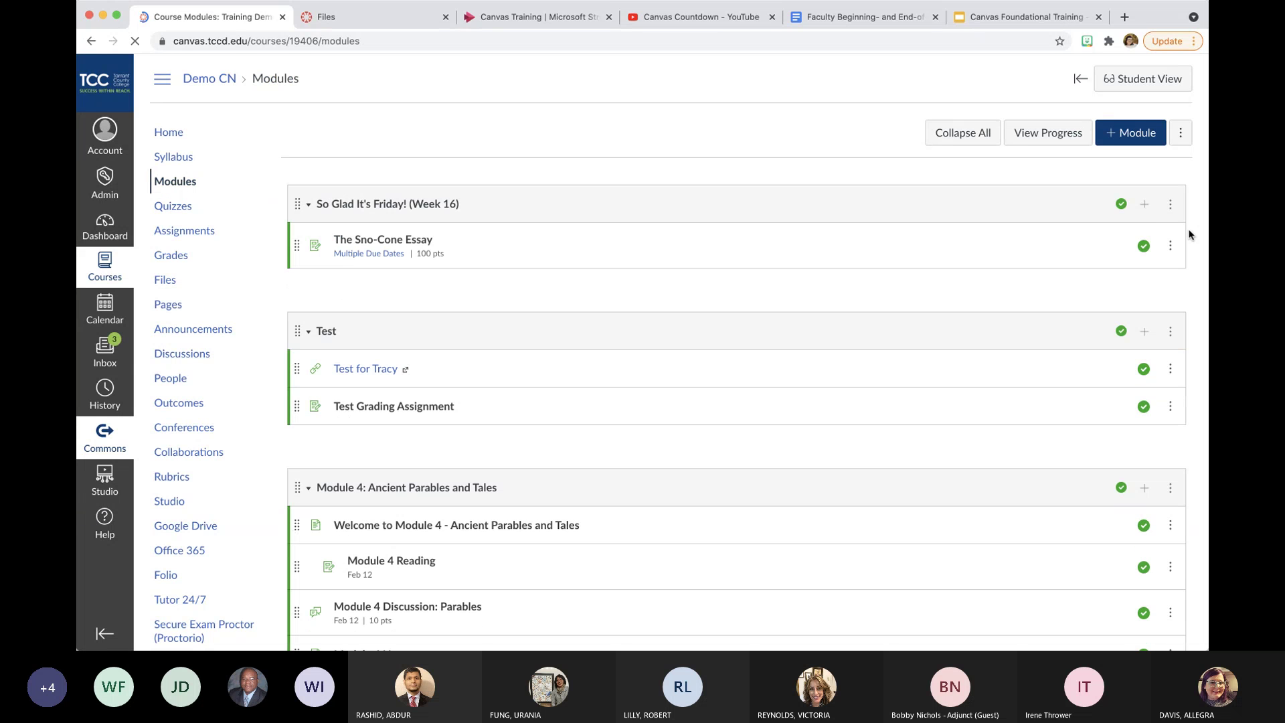
# Add English 1302 Syllabus Spring 2021.docx as a file item to the Week 16 module and preview it
pyautogui.click(1145, 204)
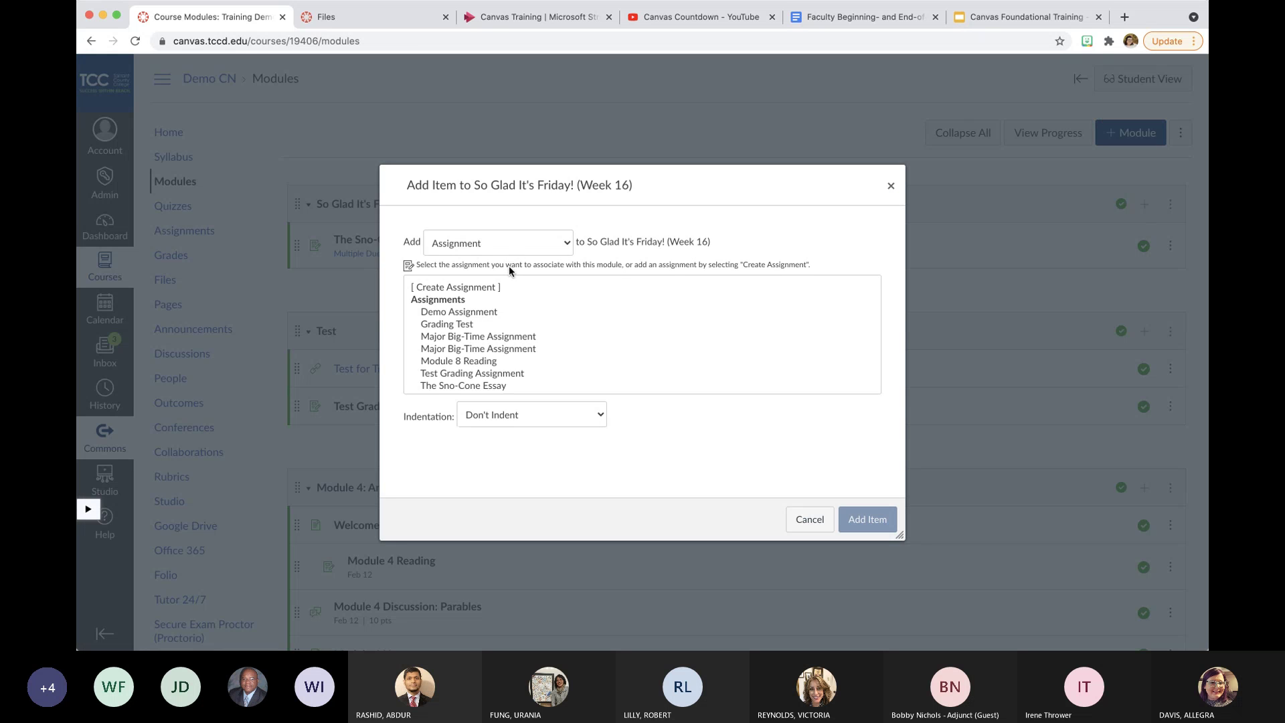
pyautogui.click(509, 266)
pyautogui.click(472, 287)
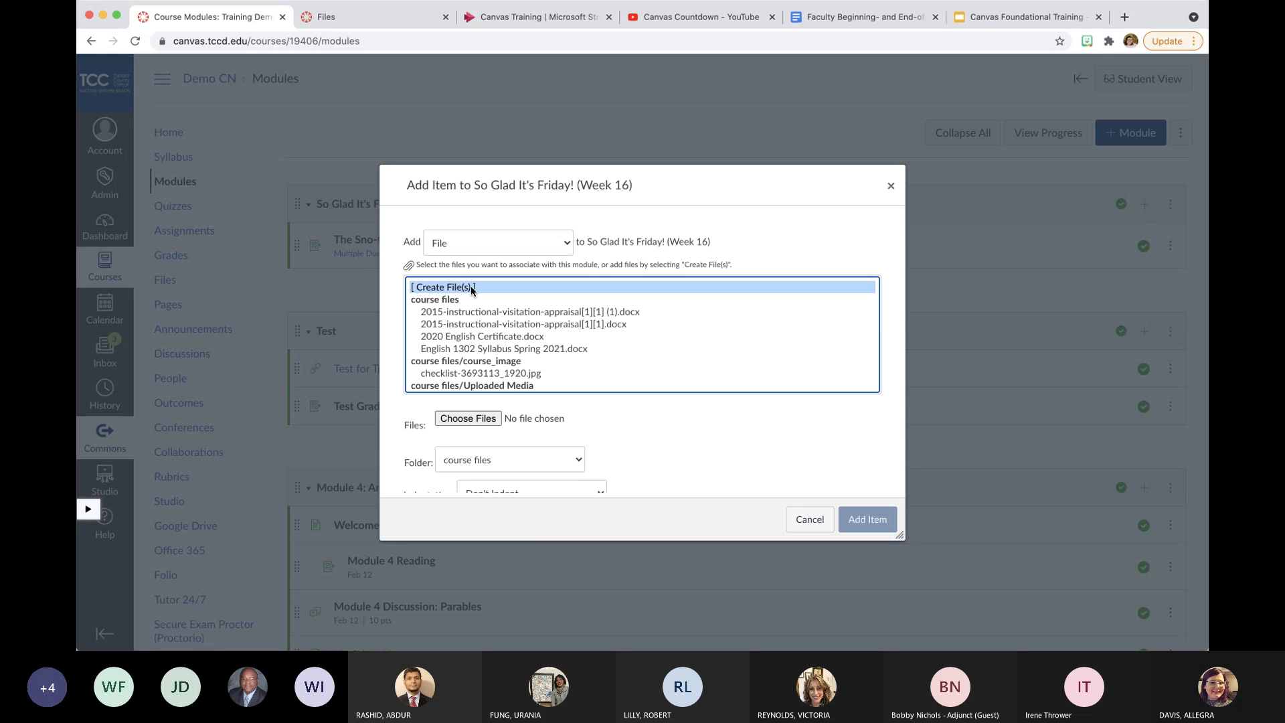
pyautogui.click(546, 349)
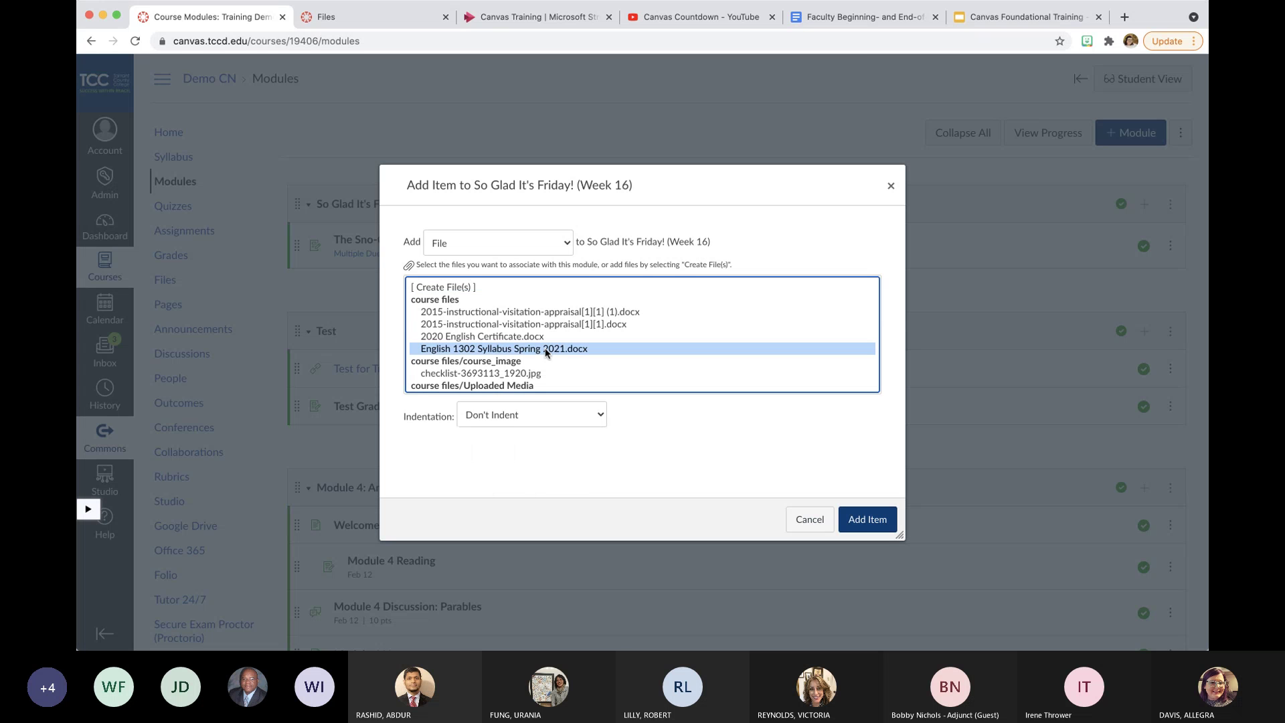
pyautogui.click(863, 520)
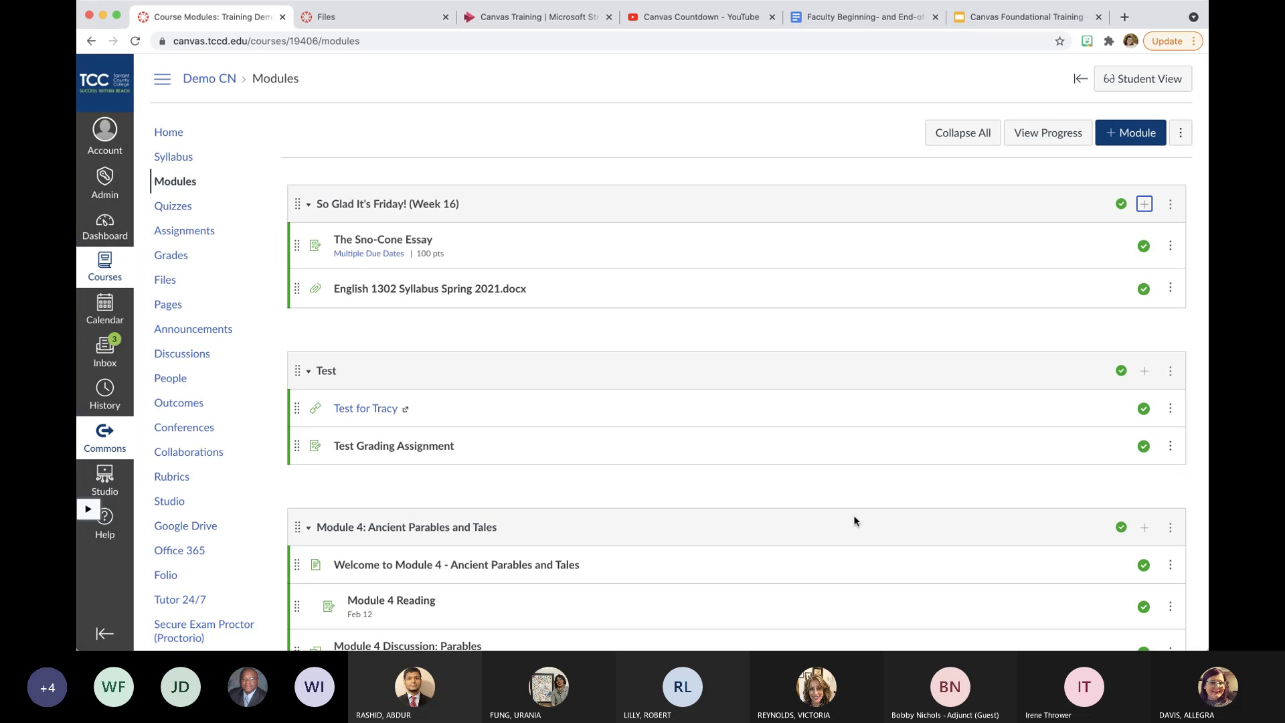
pyautogui.click(489, 292)
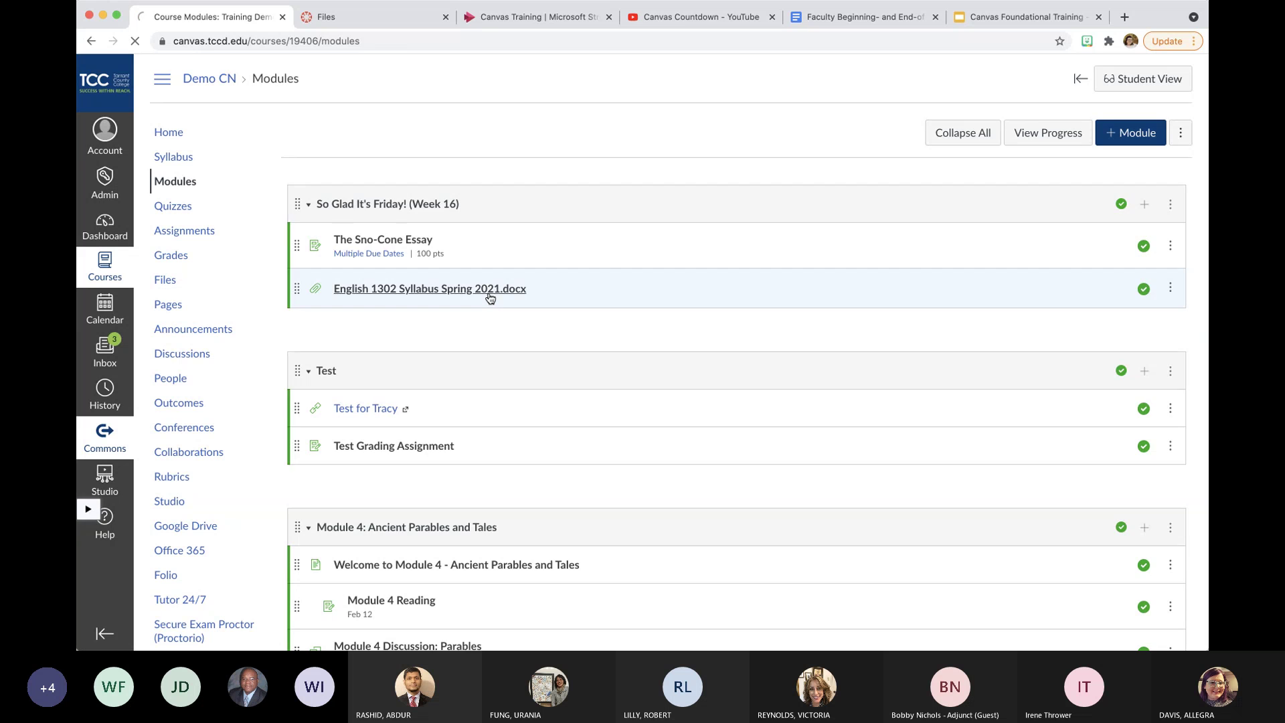
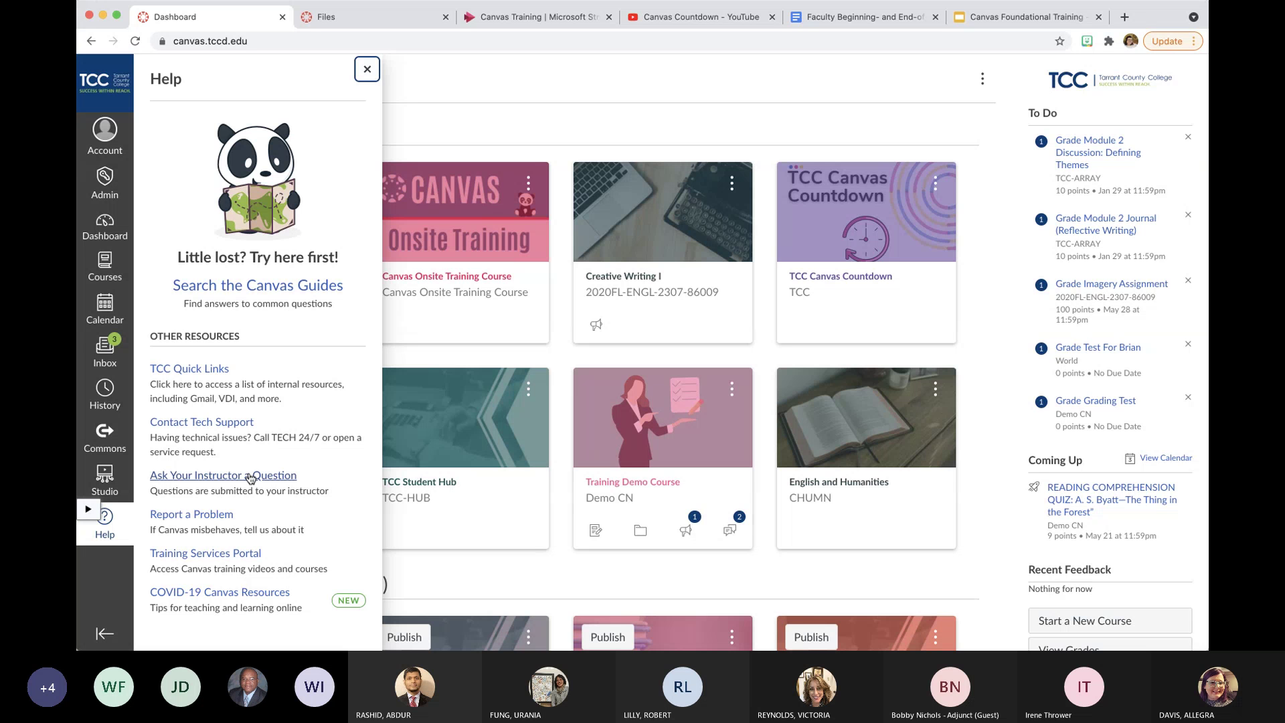
# Close the Help panel's Ask Your Instructor form without sending and go to the Inbox
pyautogui.click(250, 476)
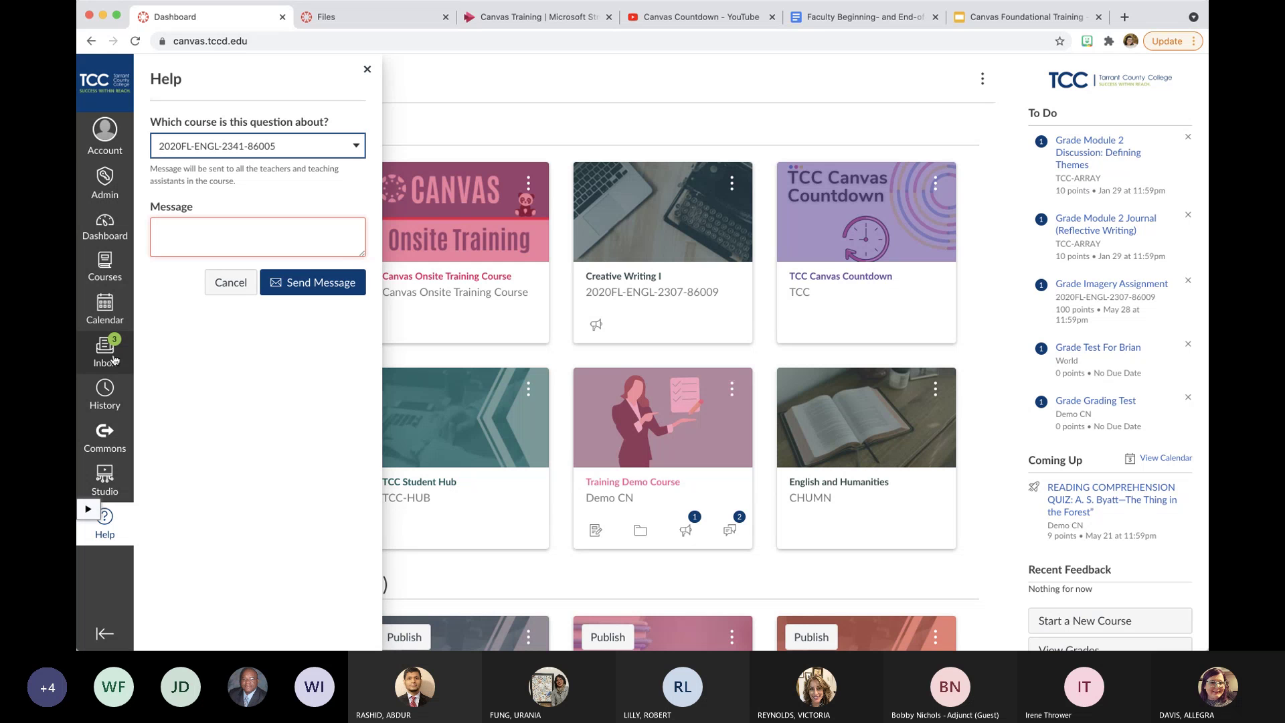
pyautogui.click(367, 69)
pyautogui.click(105, 351)
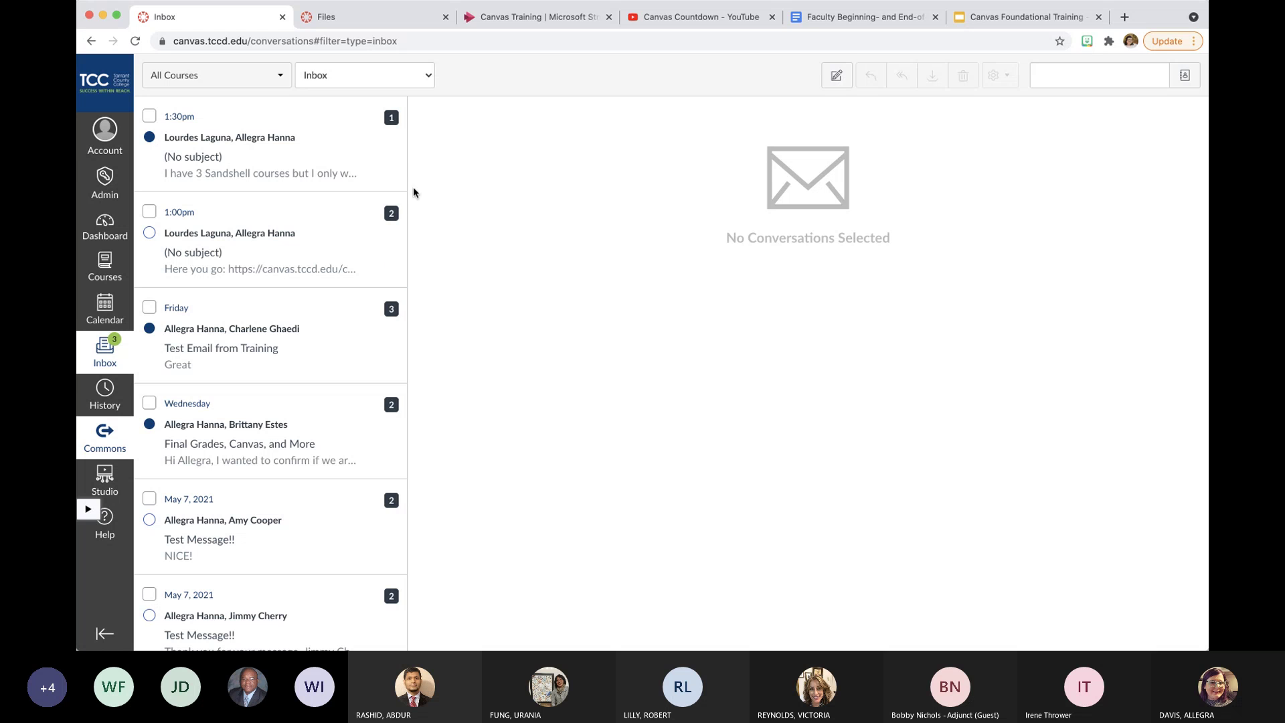
# Start a new message and set its course to Training Demo Course via a 'demo' search
pyautogui.click(247, 541)
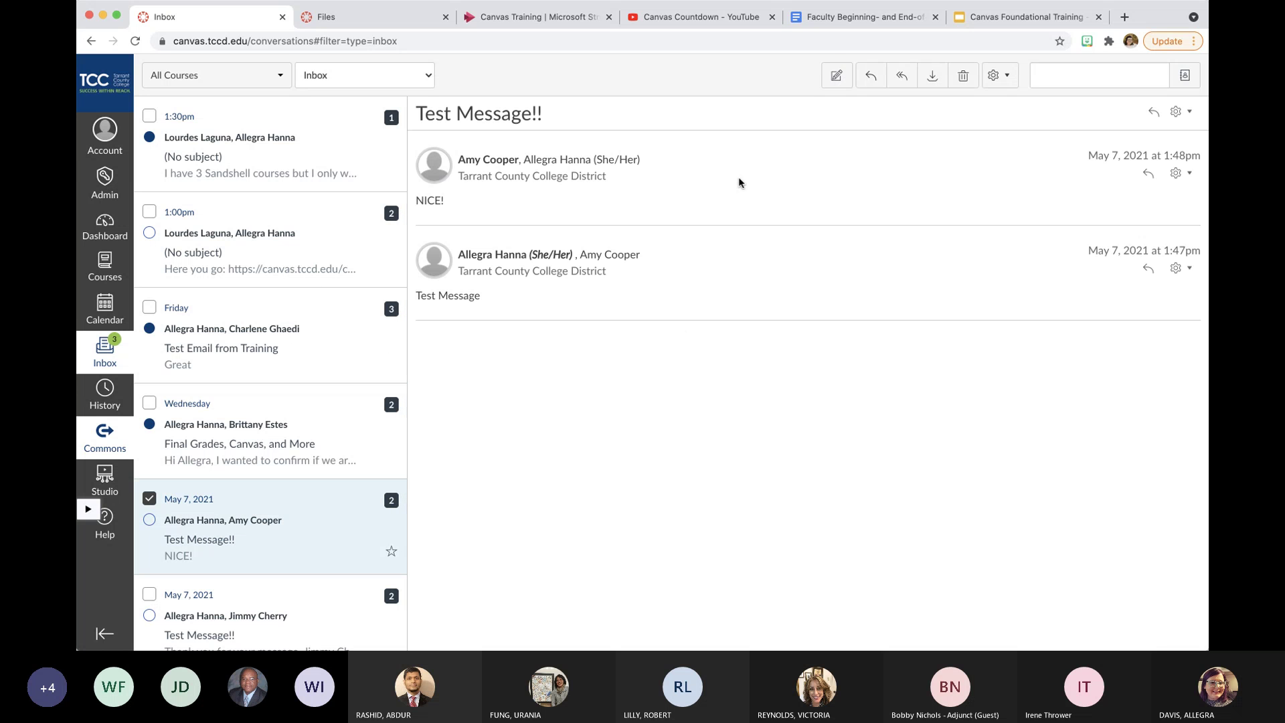
pyautogui.click(838, 77)
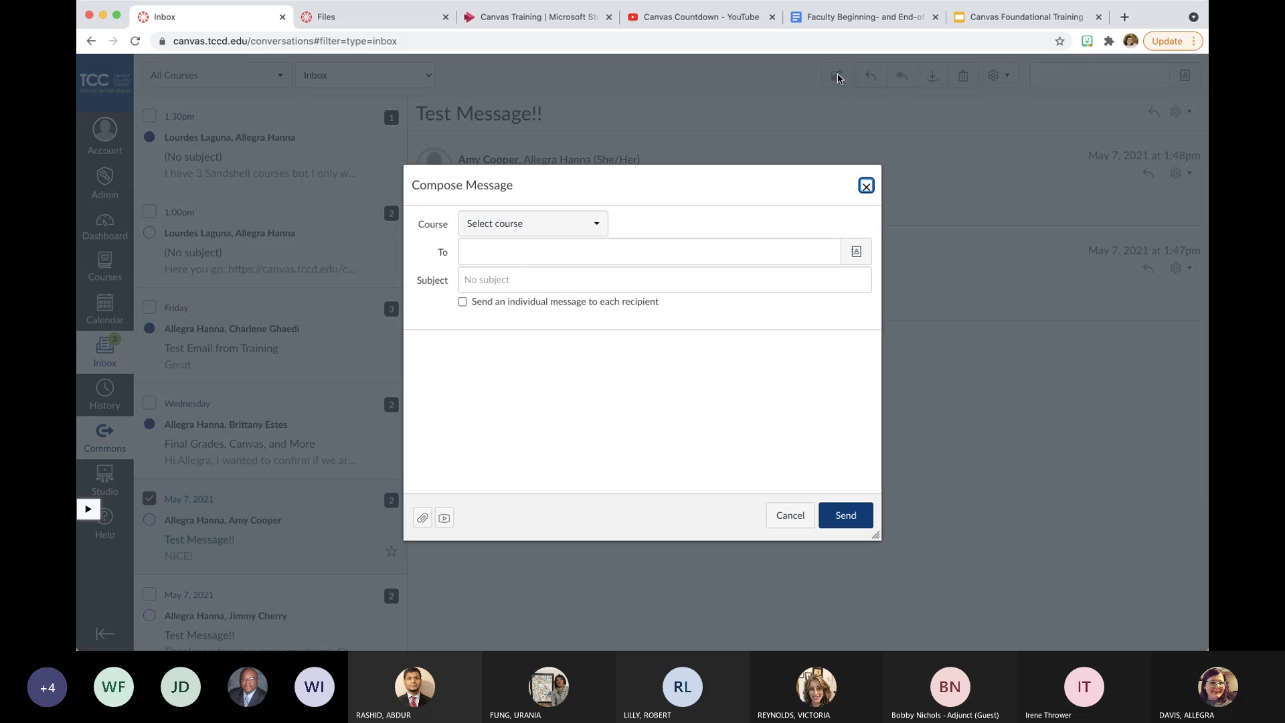
pyautogui.click(545, 256)
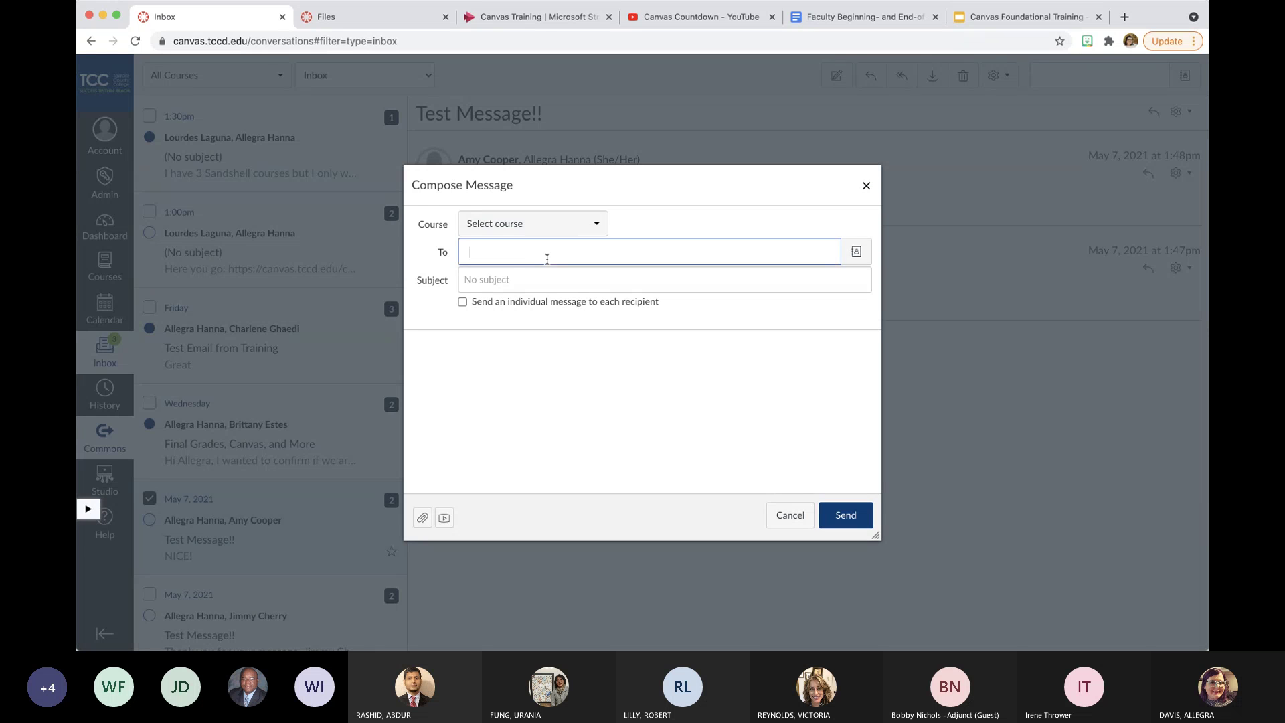
pyautogui.click(589, 235)
pyautogui.moveTo(586, 283)
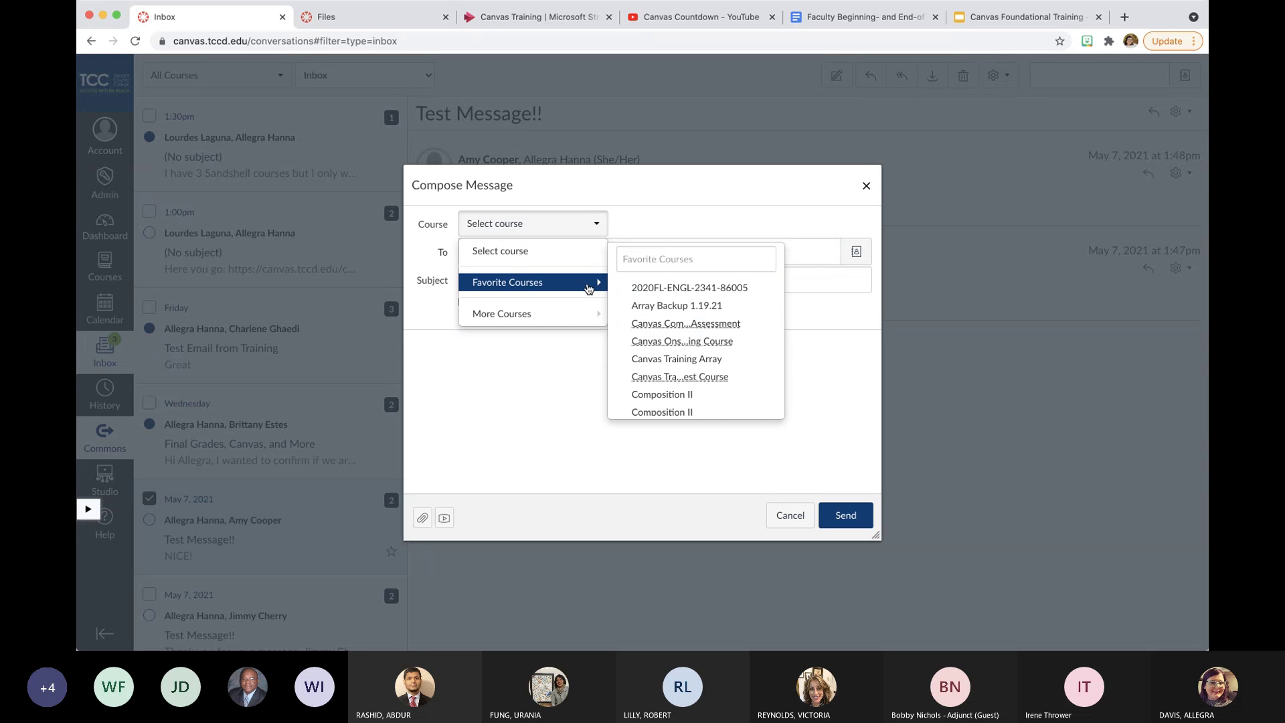
pyautogui.click(635, 258)
pyautogui.write('demo')
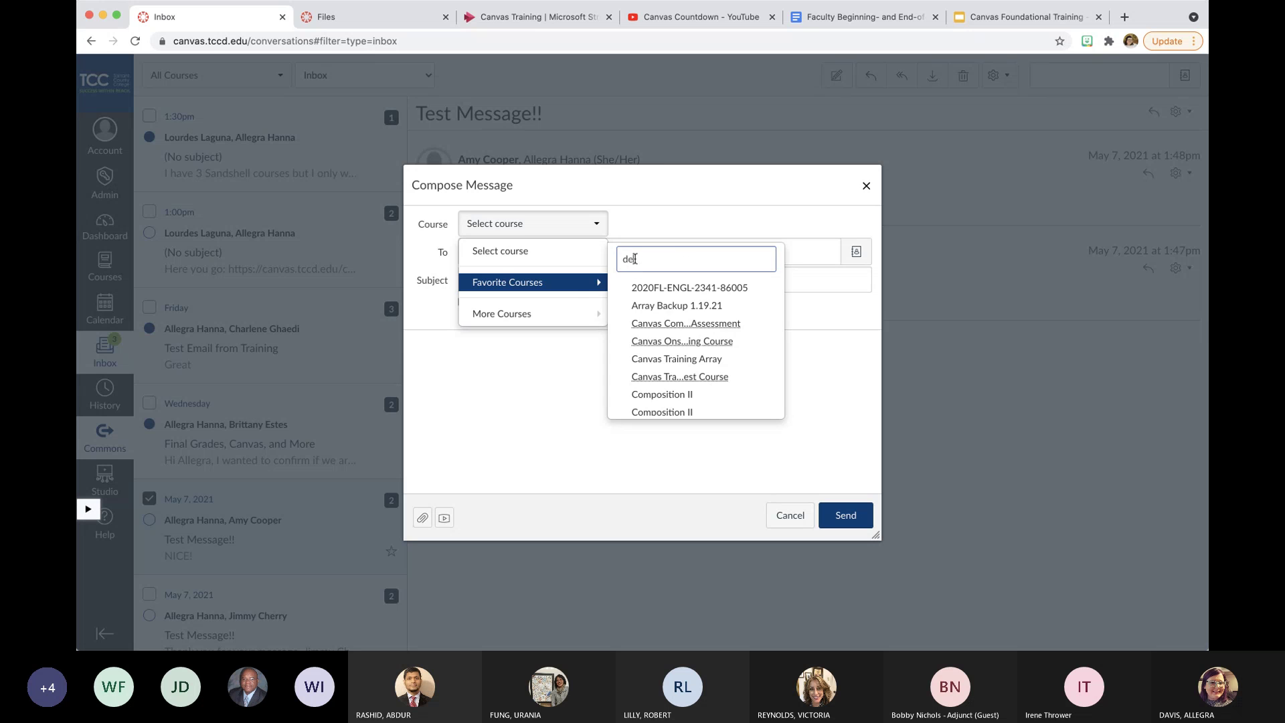
pyautogui.click(673, 288)
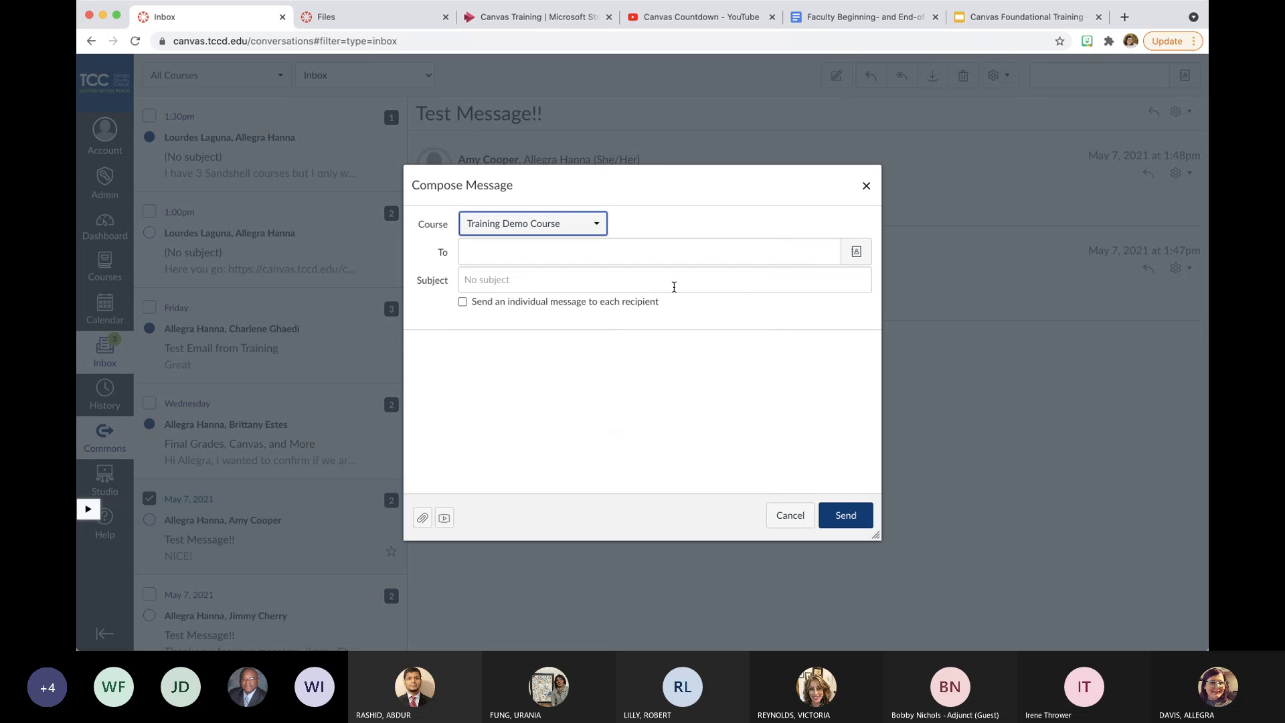
# Try the Teachers group as recipients, remove it, then add one individual student
pyautogui.click(540, 255)
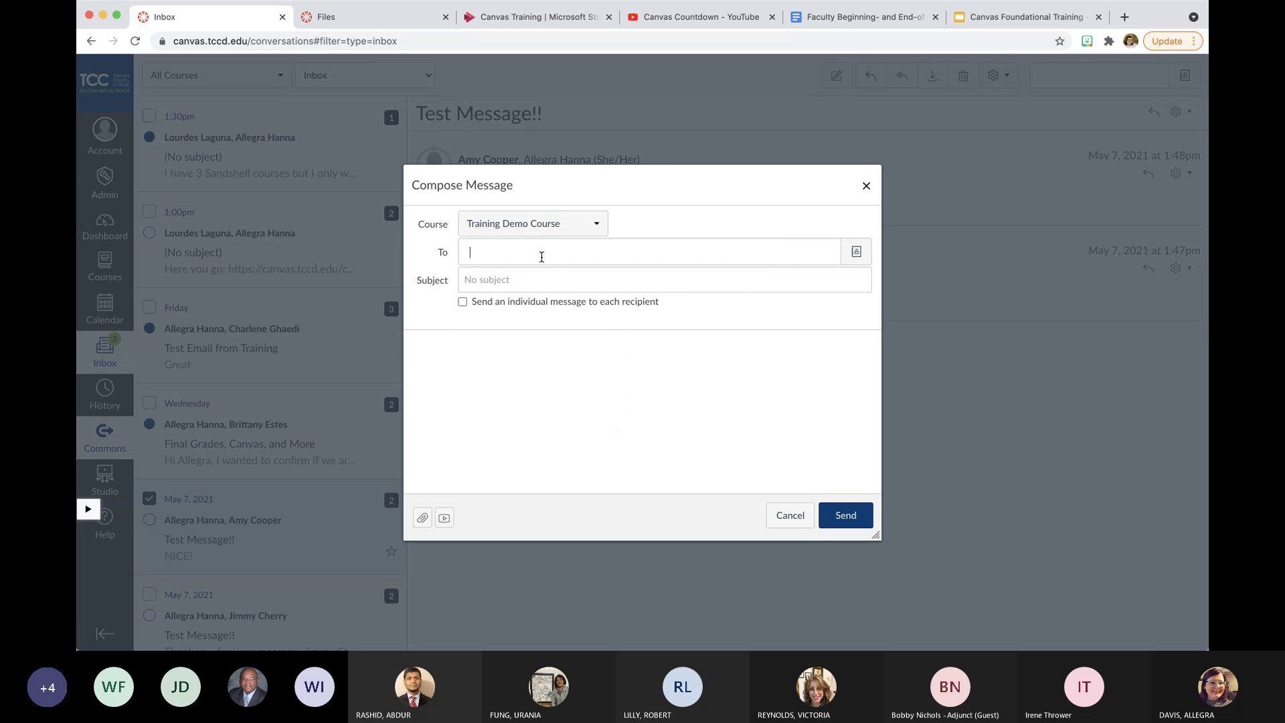
pyautogui.click(863, 253)
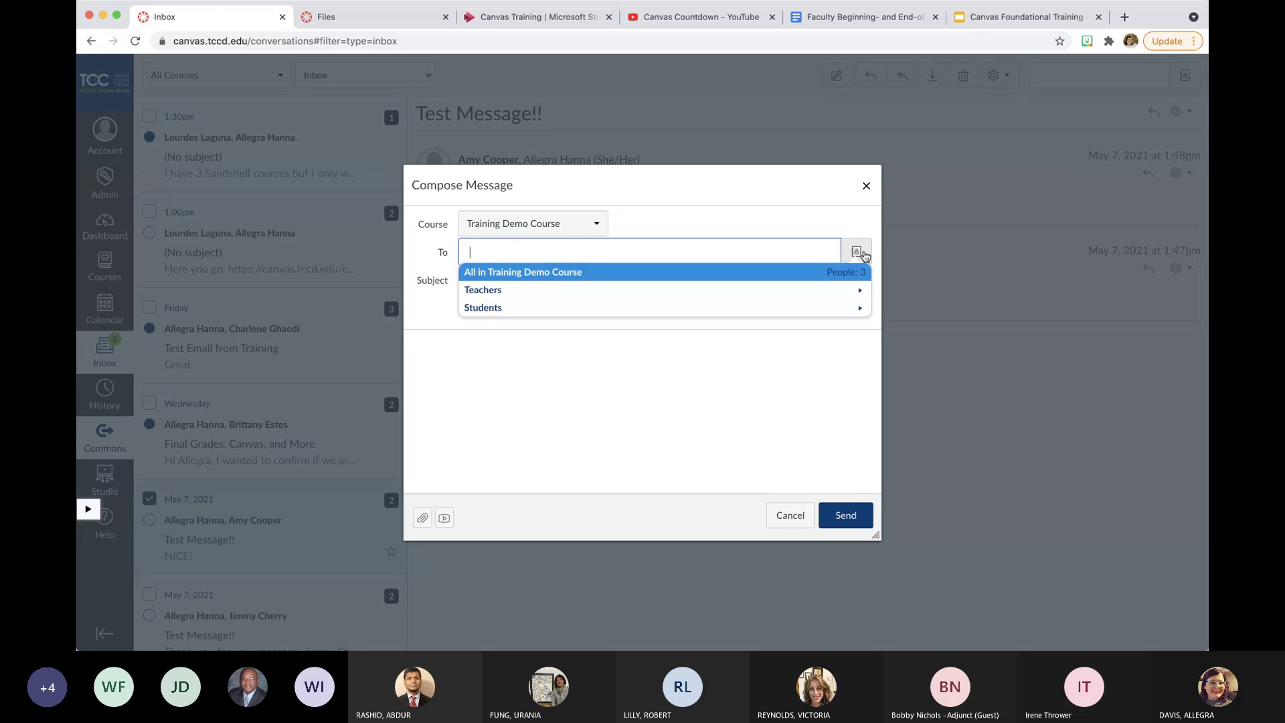
pyautogui.click(851, 293)
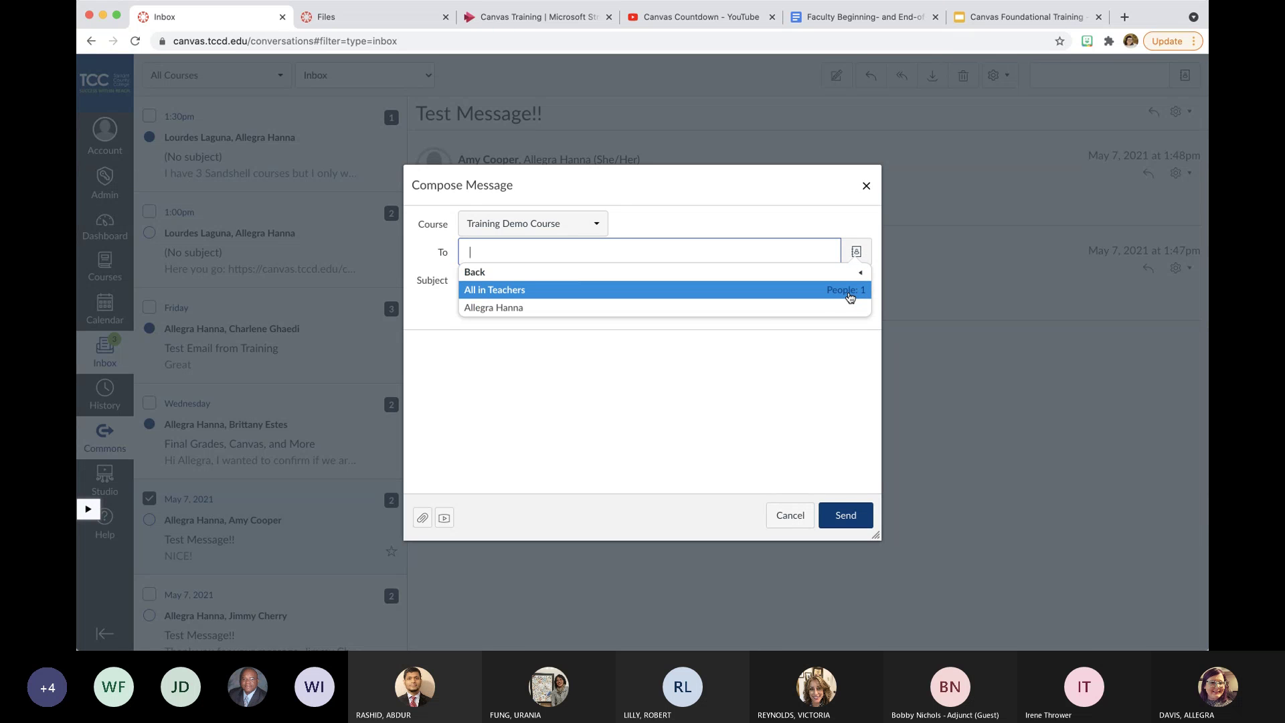
pyautogui.click(850, 293)
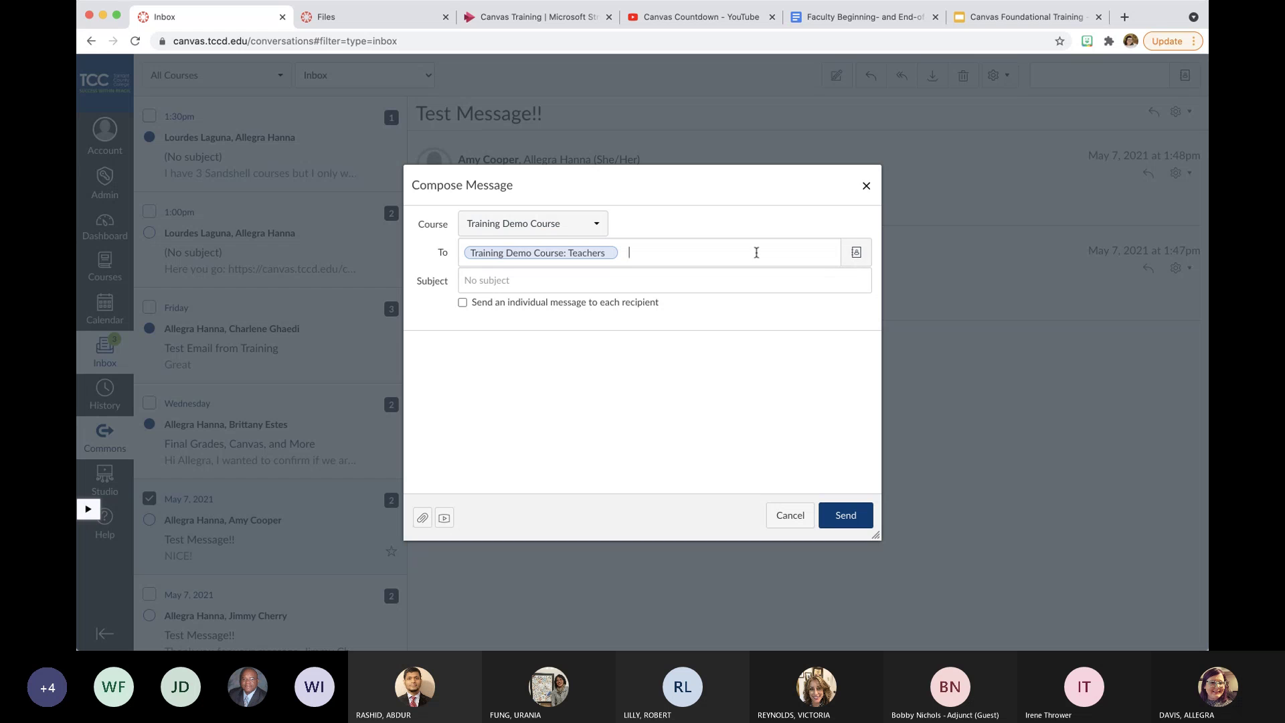
pyautogui.press('BackSpace')
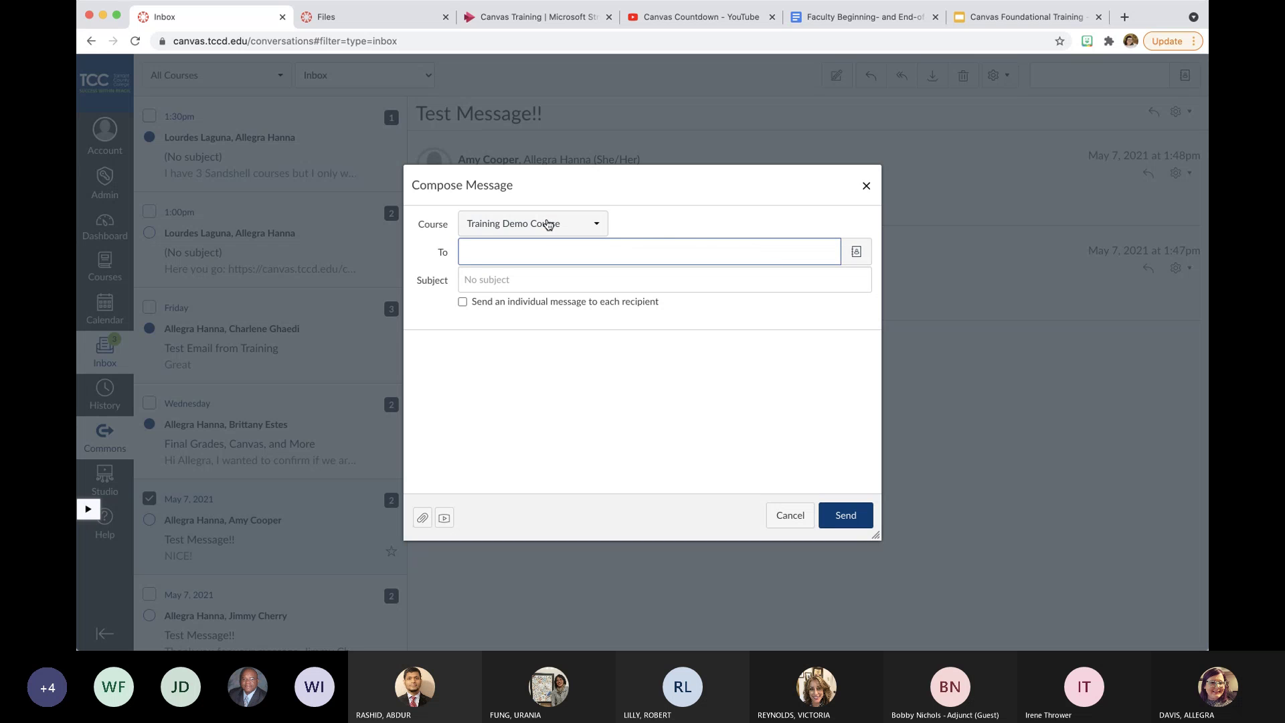
pyautogui.click(863, 255)
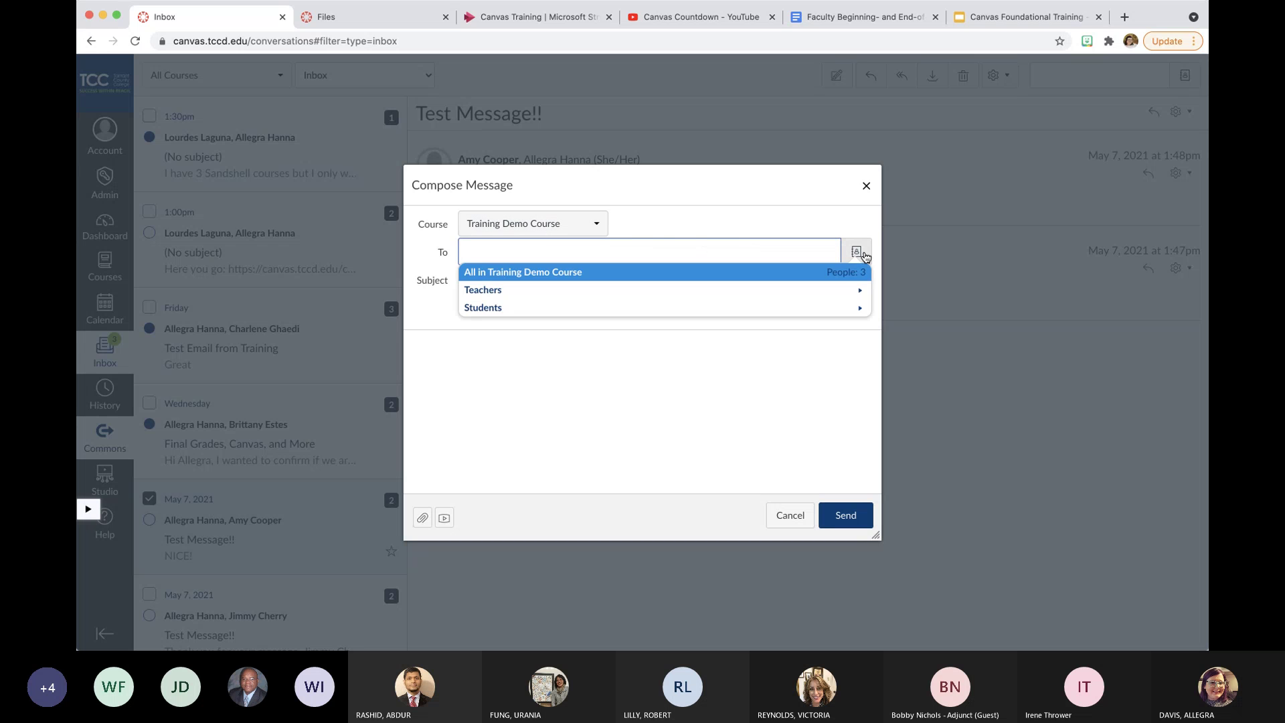
pyautogui.click(850, 304)
pyautogui.click(745, 326)
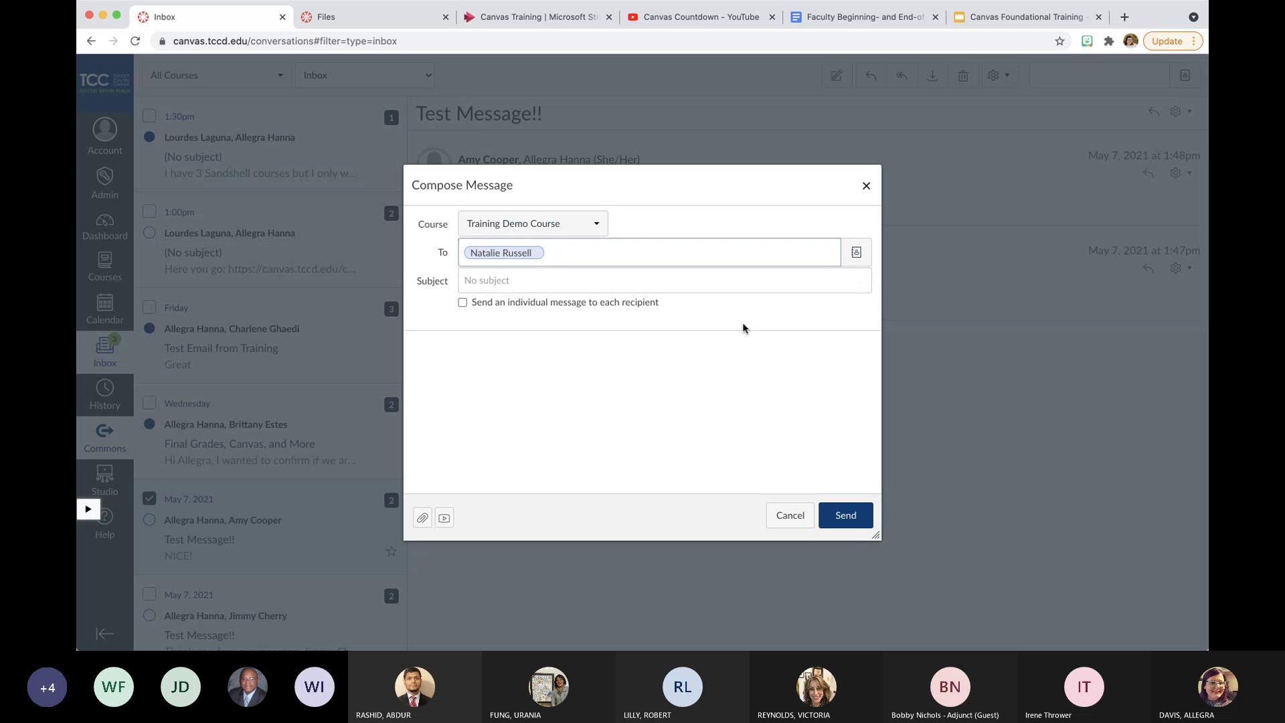
pyautogui.click(606, 278)
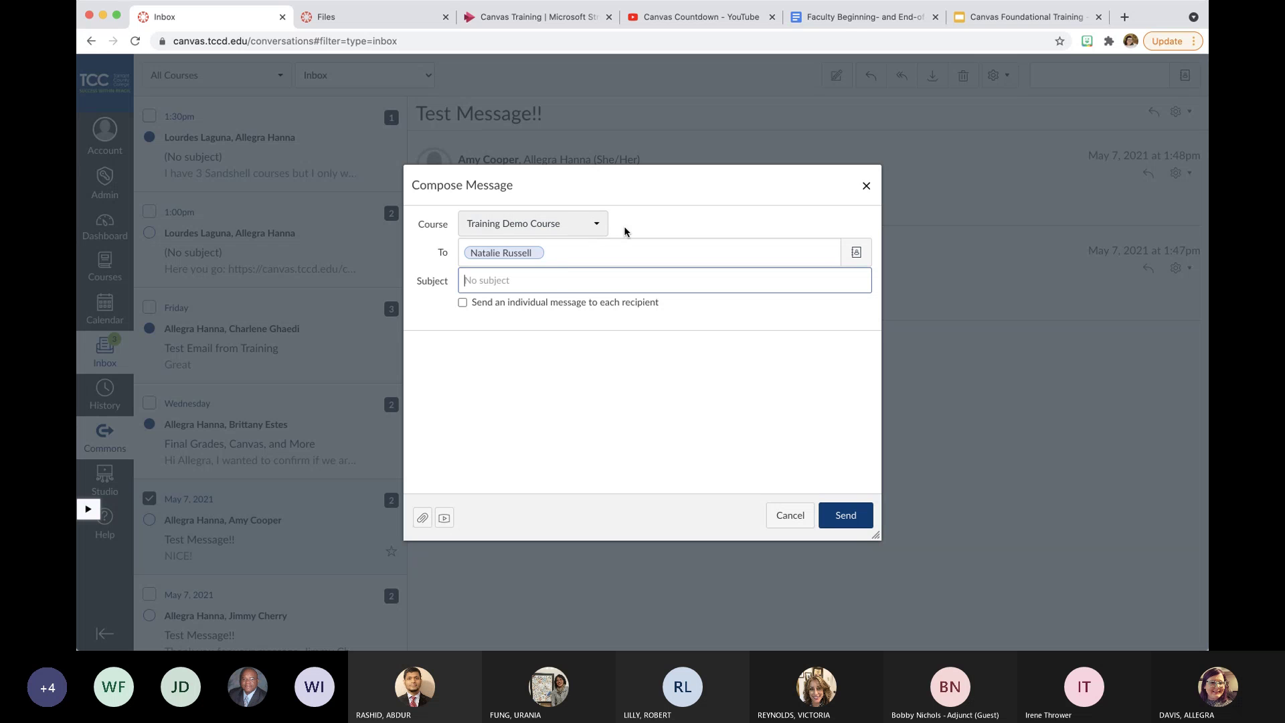
# Address the message to the whole Students group and remove the individual student
pyautogui.click(856, 252)
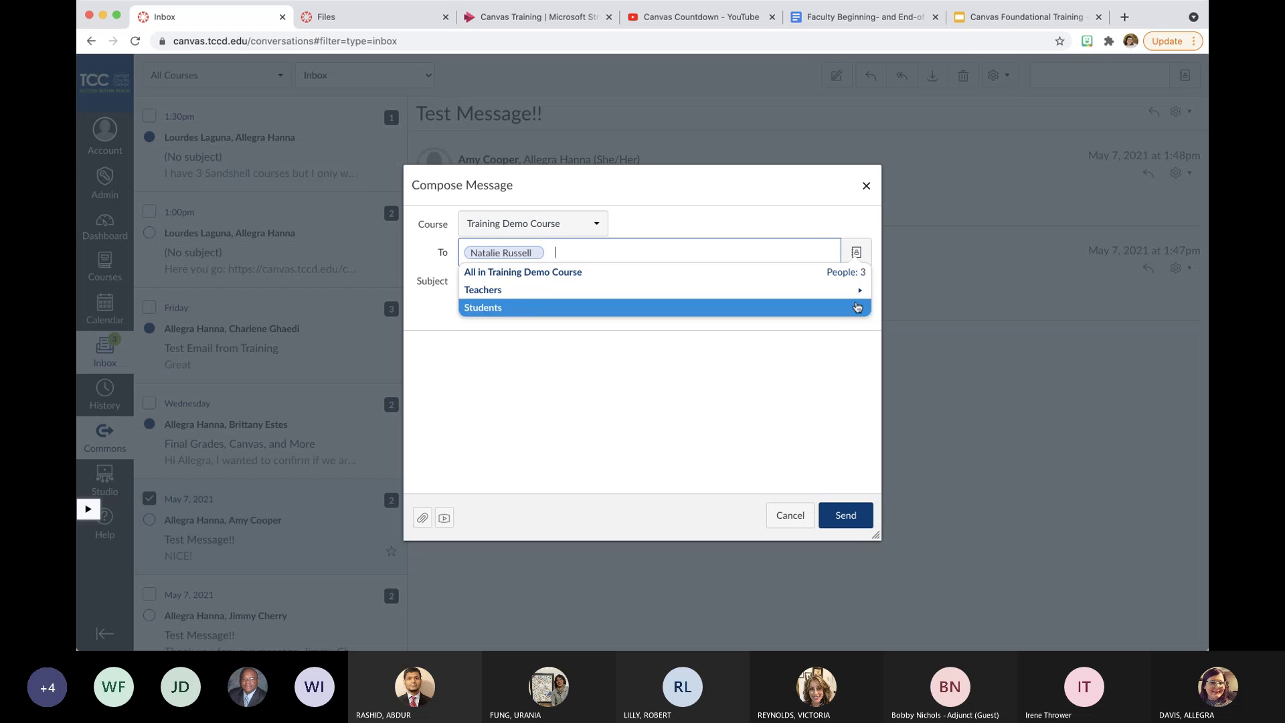
pyautogui.click(851, 307)
pyautogui.click(791, 292)
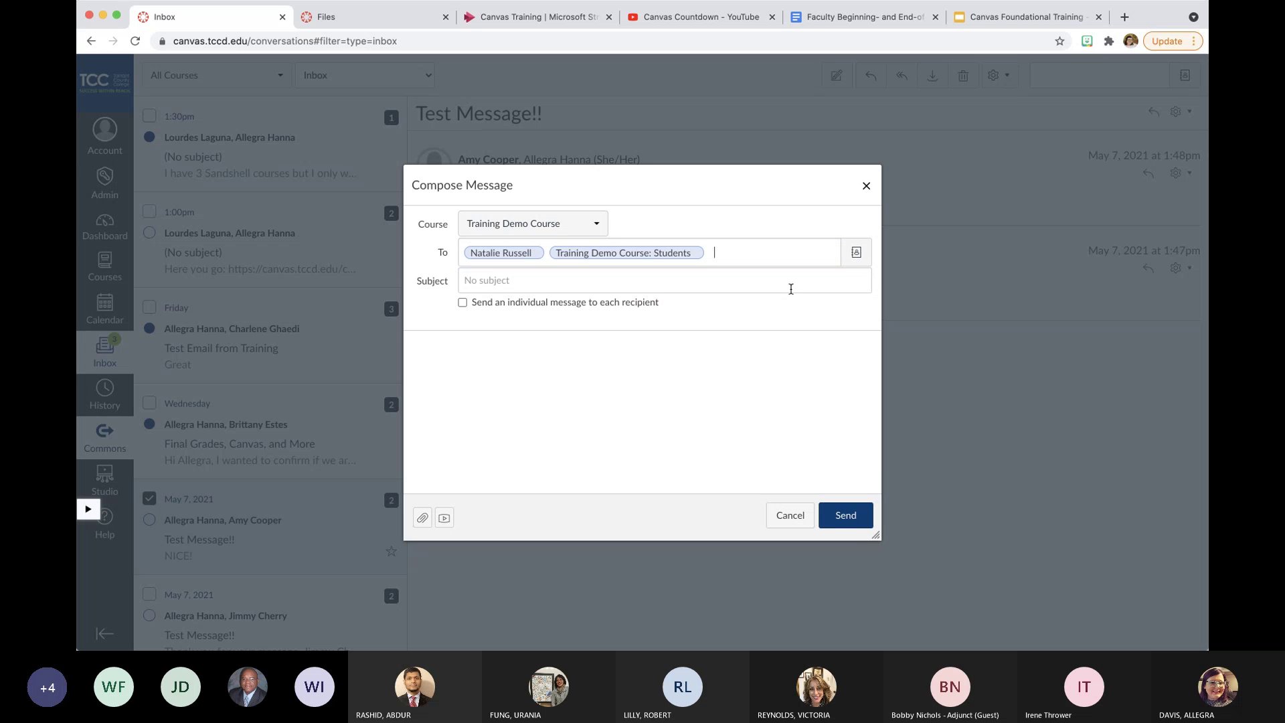
pyautogui.click(543, 257)
pyautogui.click(540, 253)
# Enter the subject 'Reminder' and the body 'Test for training!'
pyautogui.click(538, 280)
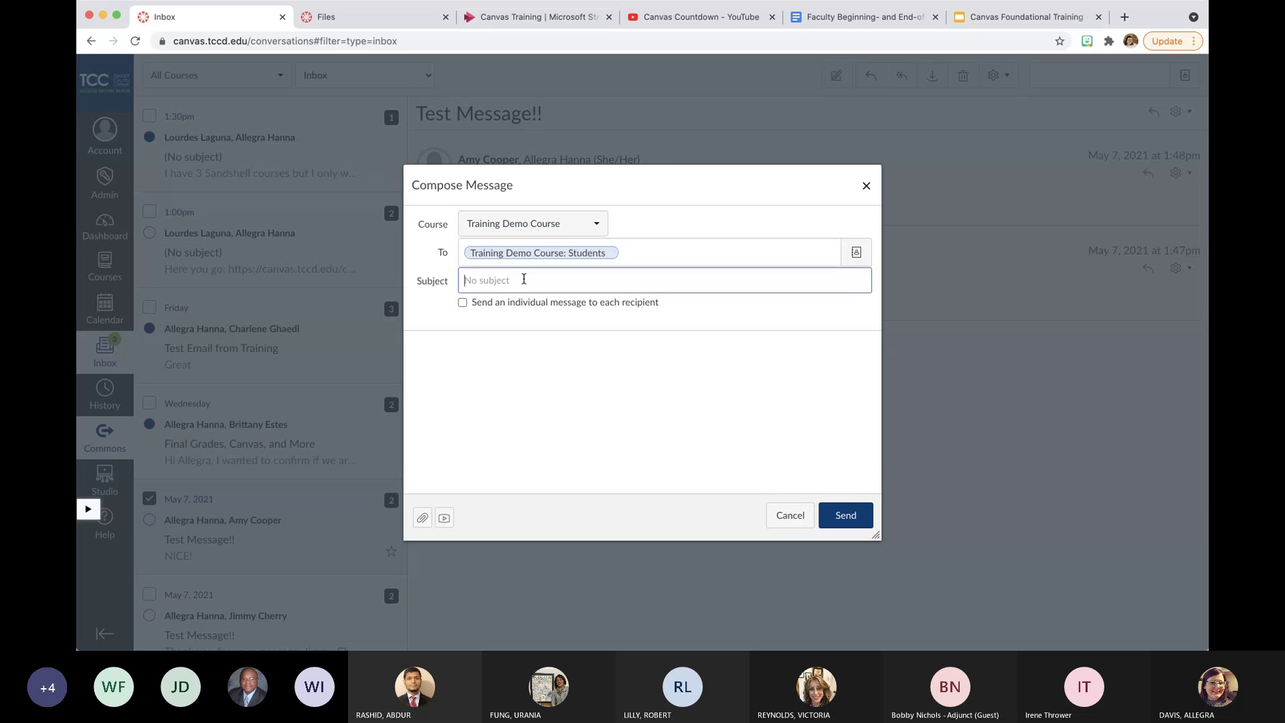
pyautogui.write('Reminder-')
pyautogui.press('BackSpace')
pyautogui.click(646, 458)
pyautogui.write('Test f')
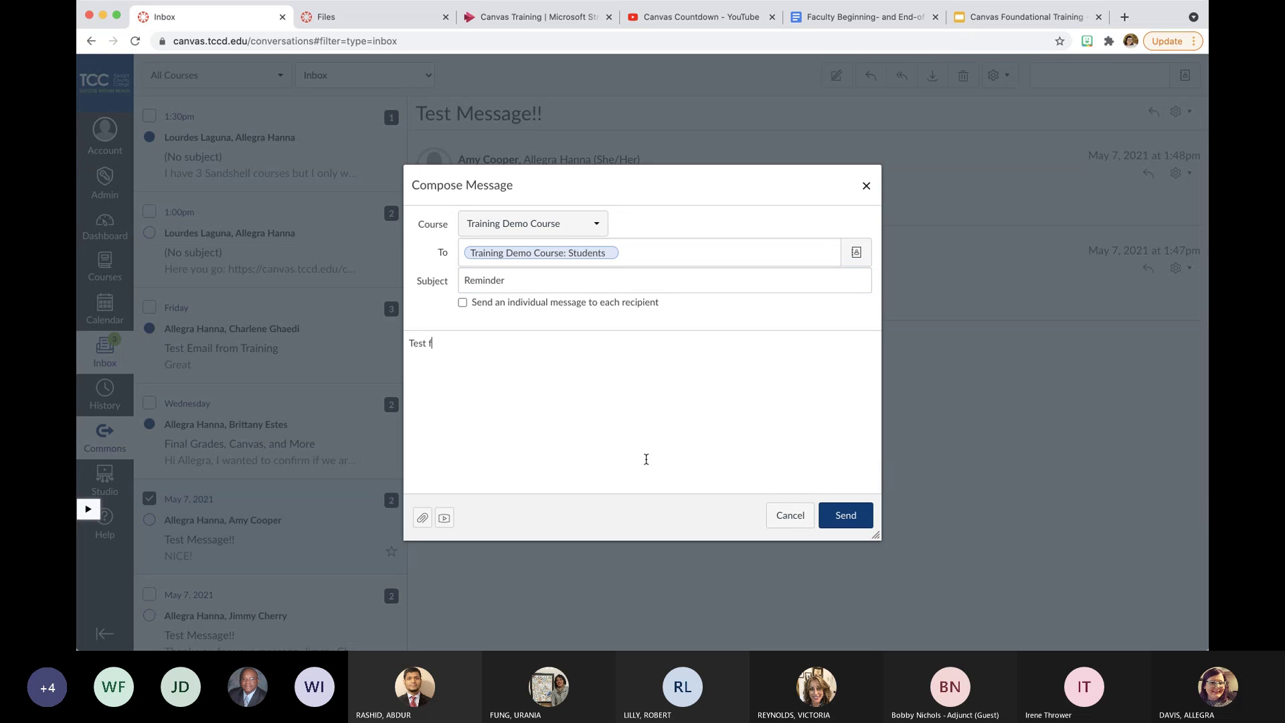
pyautogui.write('or training!')
# Re-pick the Students group as recipients, keeping Training Demo Course as the course
pyautogui.click(645, 252)
pyautogui.press('BackSpace')
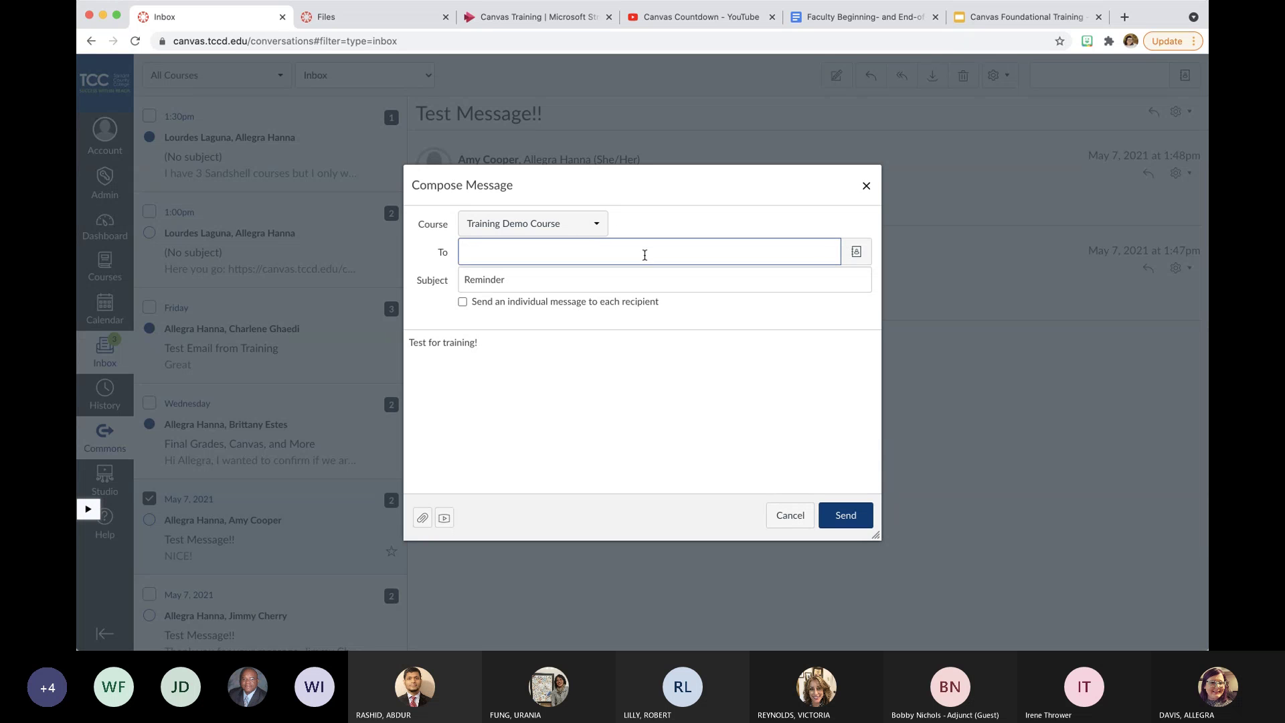
pyautogui.click(605, 228)
pyautogui.moveTo(594, 281)
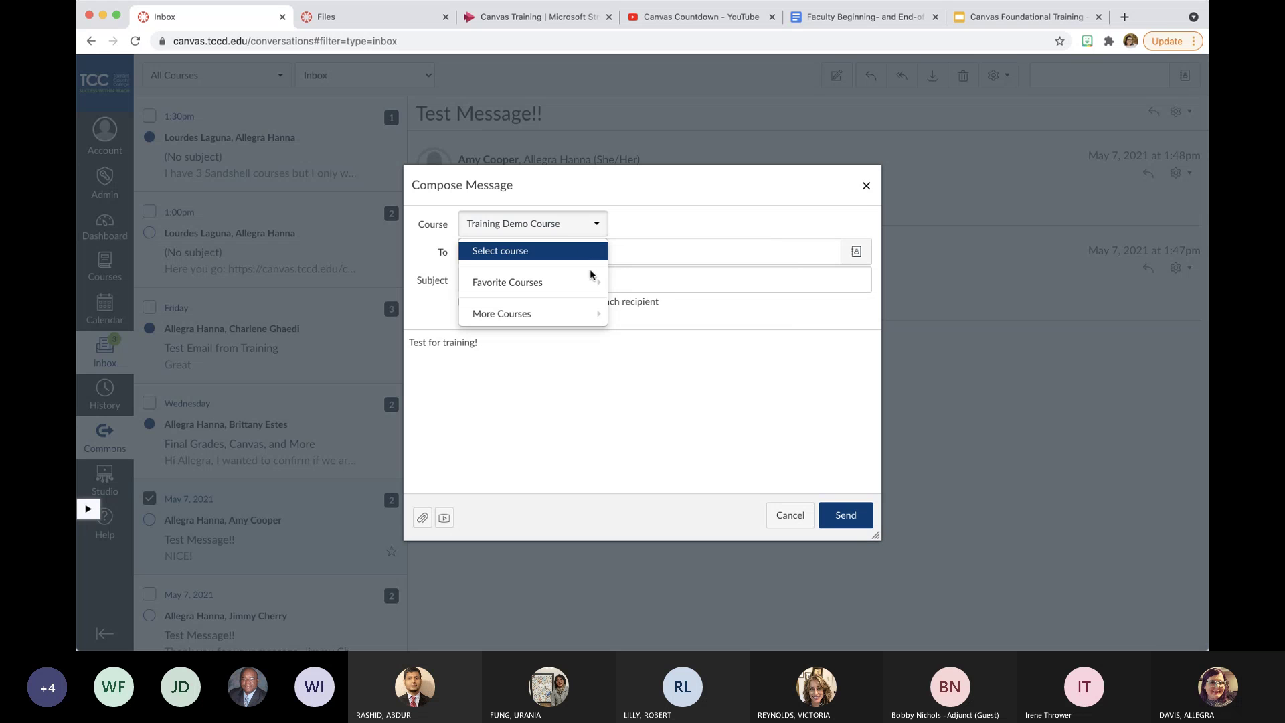
pyautogui.click(662, 203)
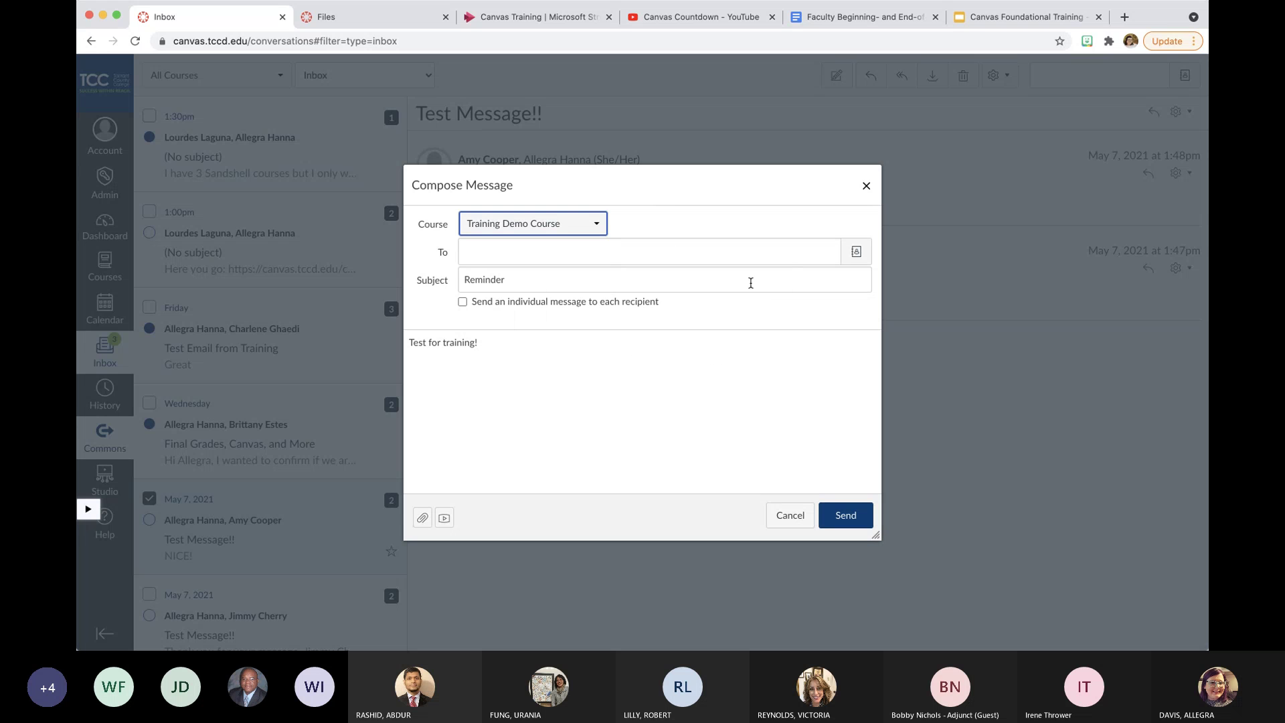
pyautogui.click(860, 260)
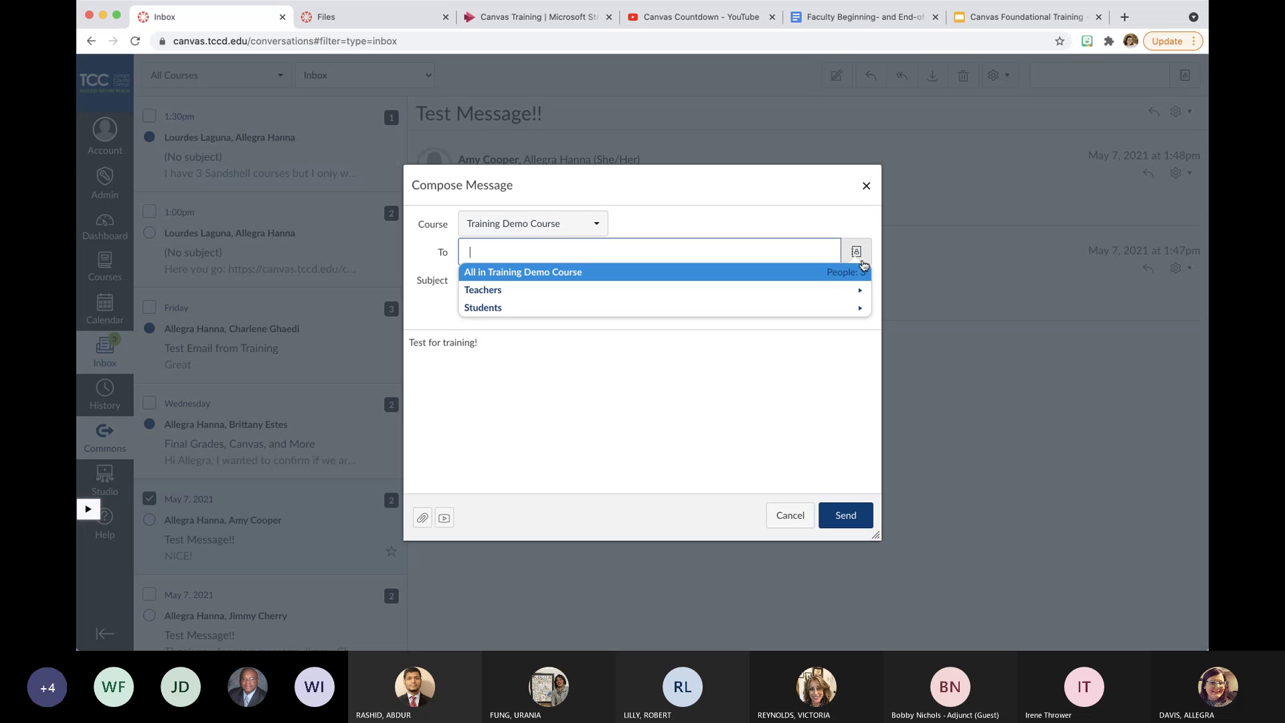
pyautogui.click(837, 311)
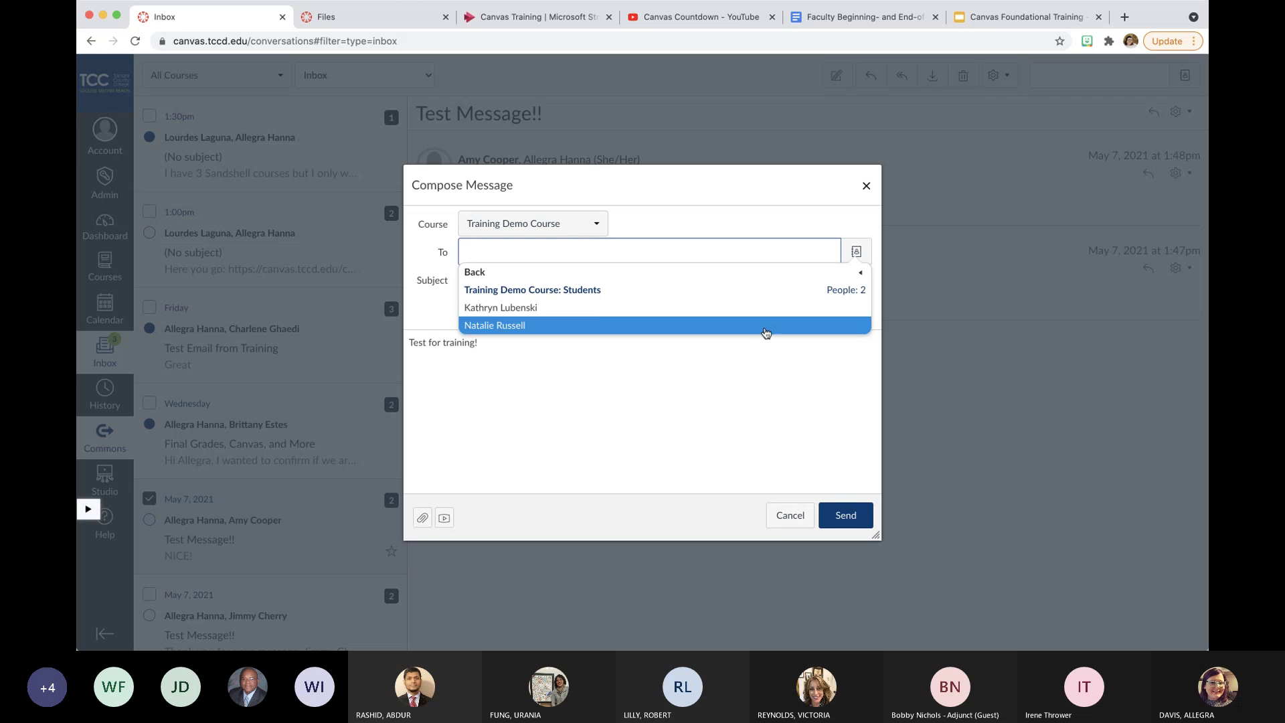
pyautogui.click(751, 290)
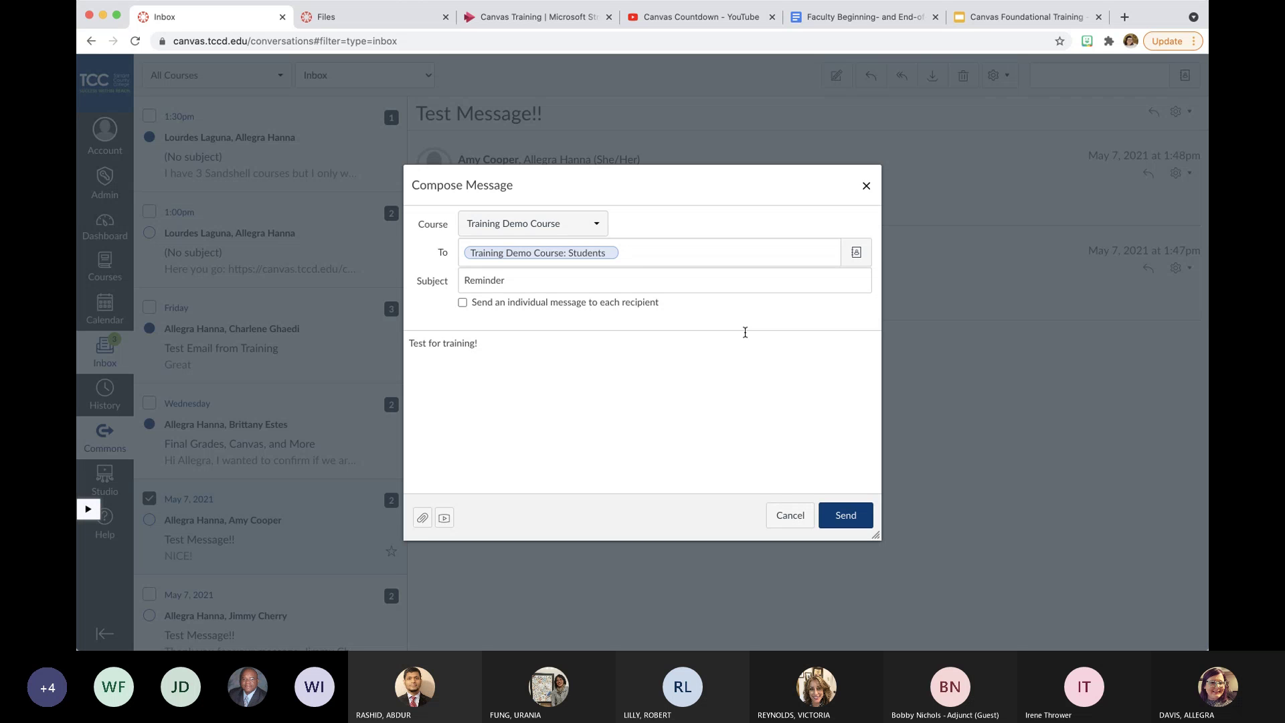
# Discard the Reminder draft without sending it
pyautogui.click(867, 186)
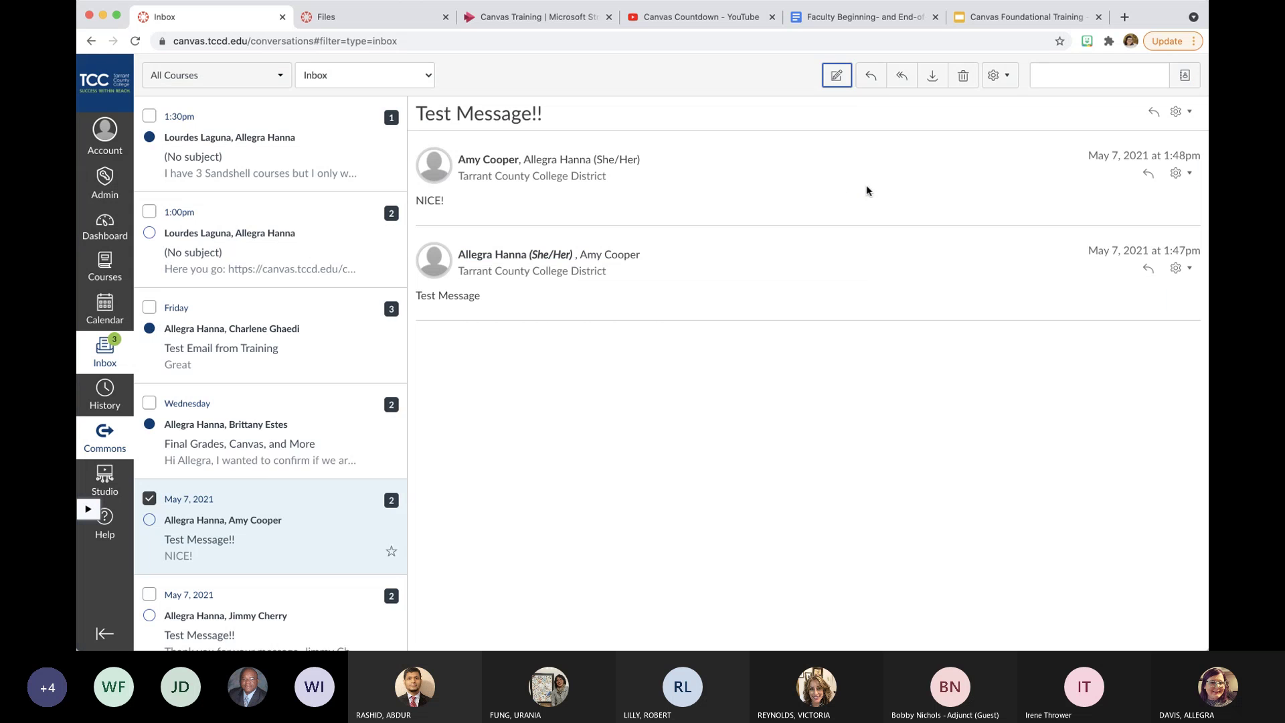
pyautogui.scroll(-7, 274, 480)
pyautogui.scroll(7, 274, 479)
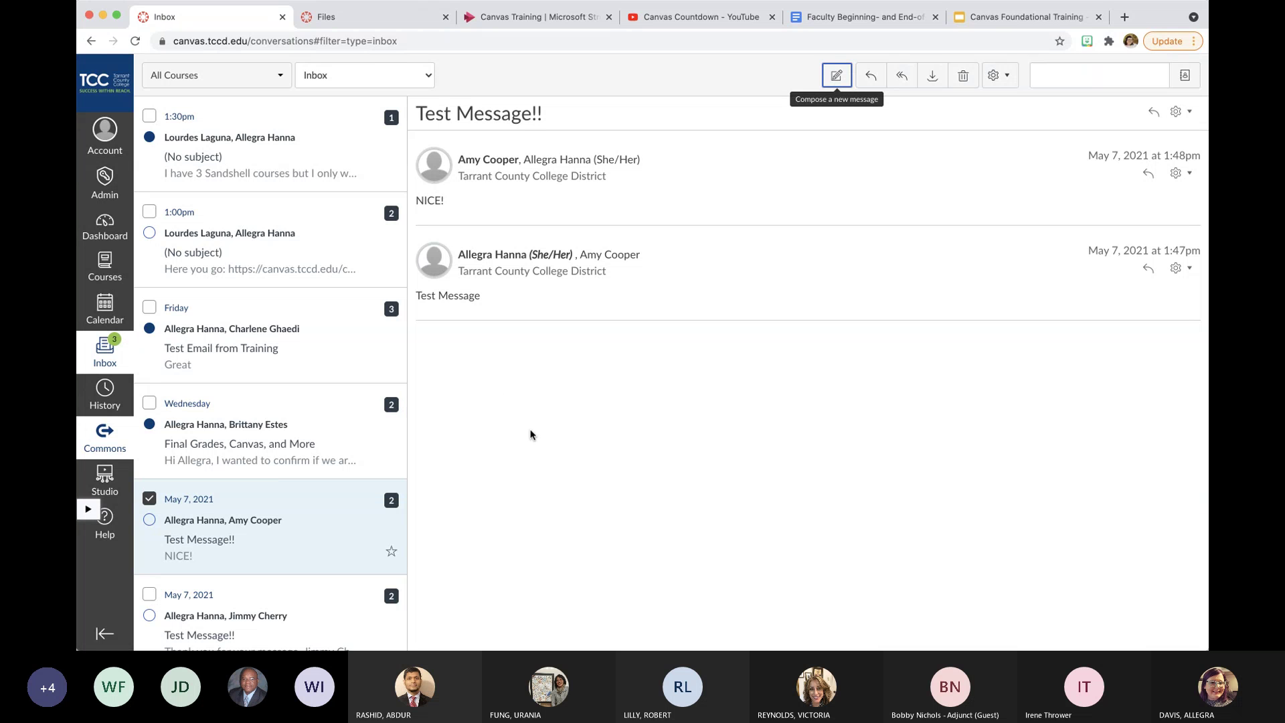
# Send a person found by name lookup a message titled 'Test for Training' saying 'Hi!'
pyautogui.click(837, 75)
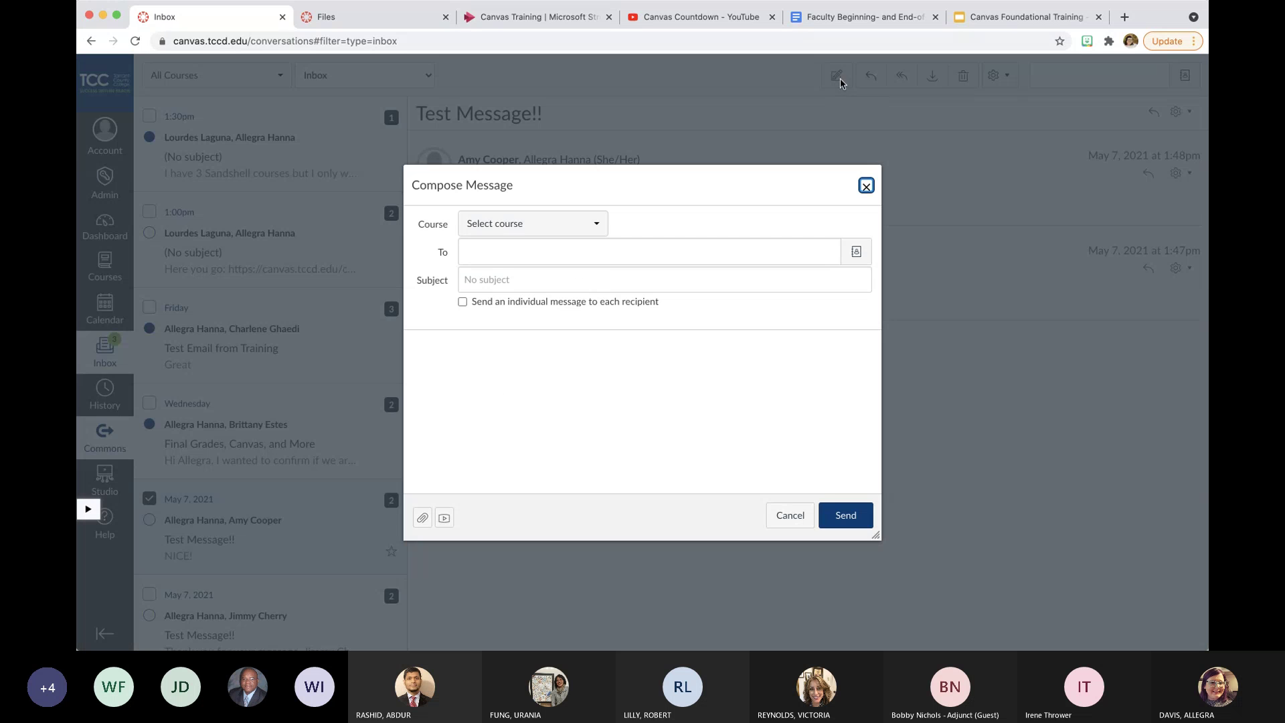
pyautogui.click(588, 256)
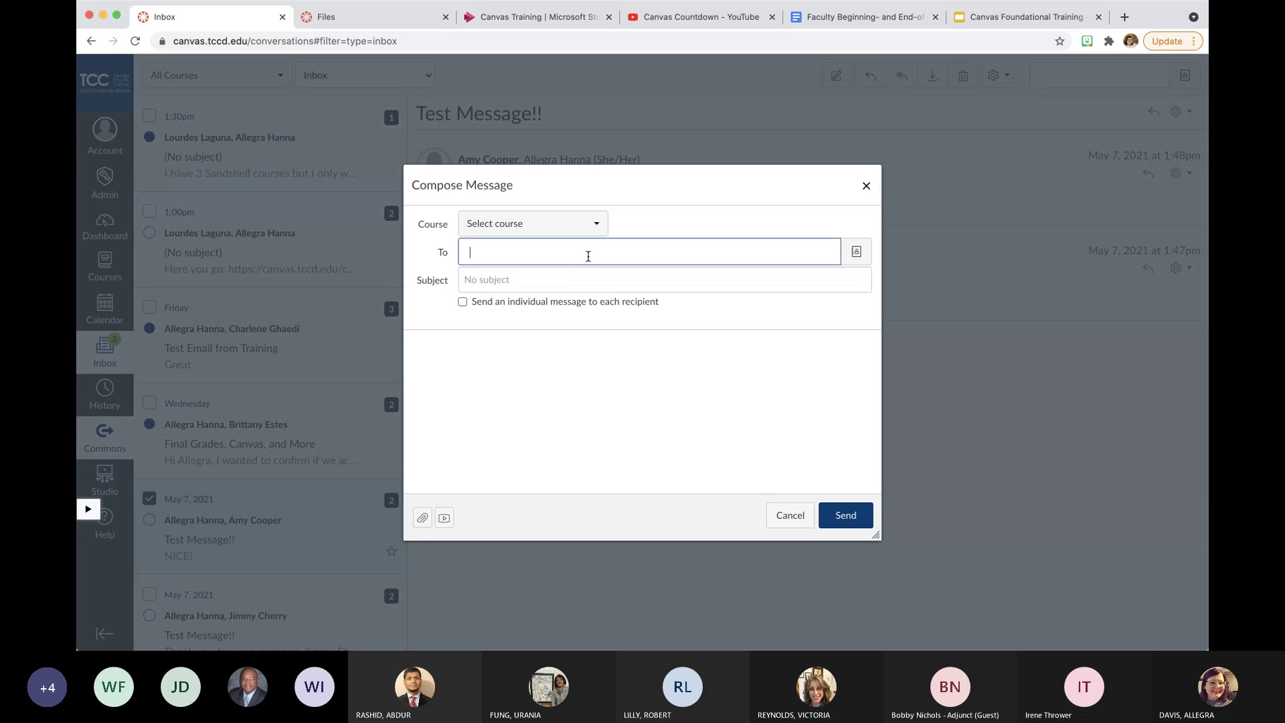
pyautogui.write('irene')
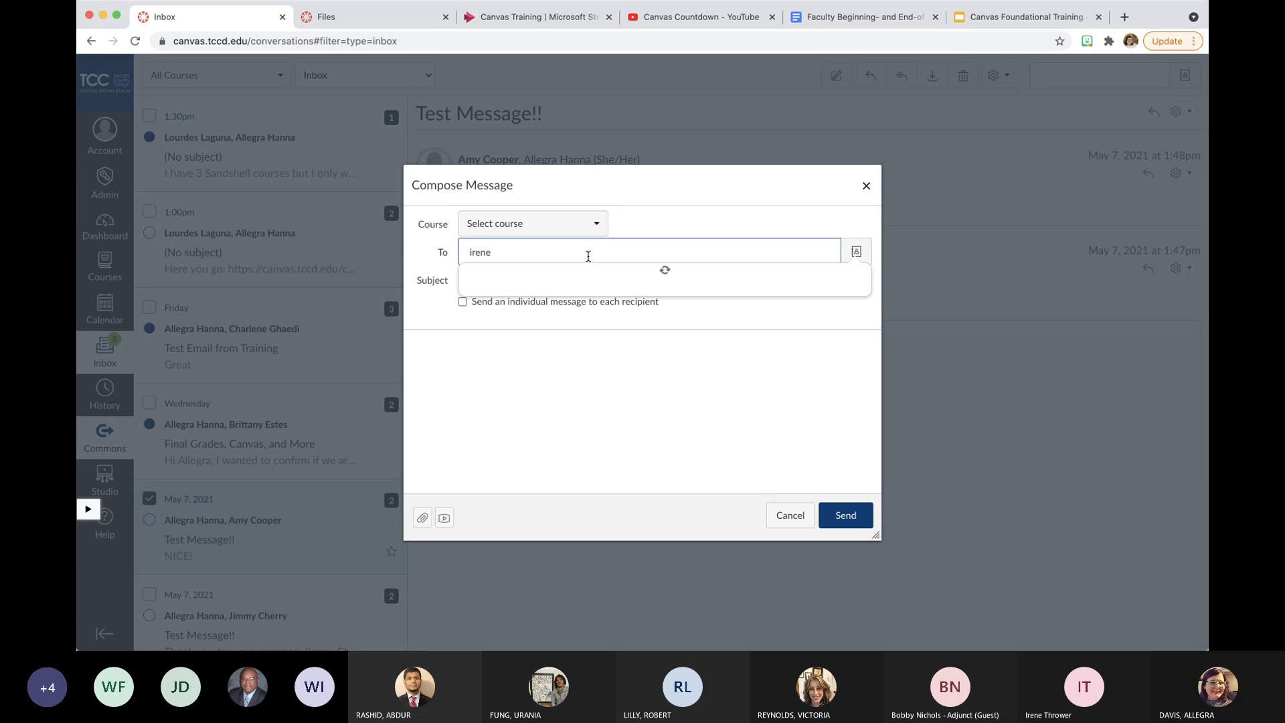
pyautogui.write(' th')
pyautogui.click(579, 270)
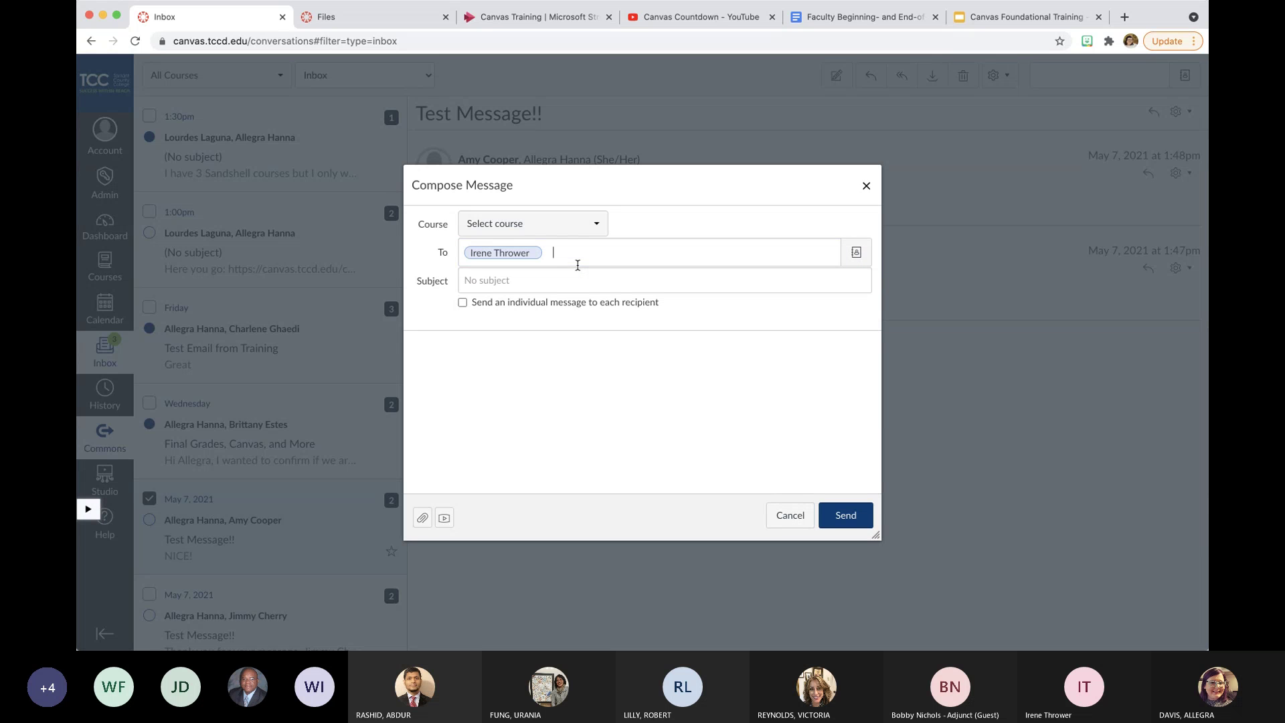
pyautogui.click(574, 284)
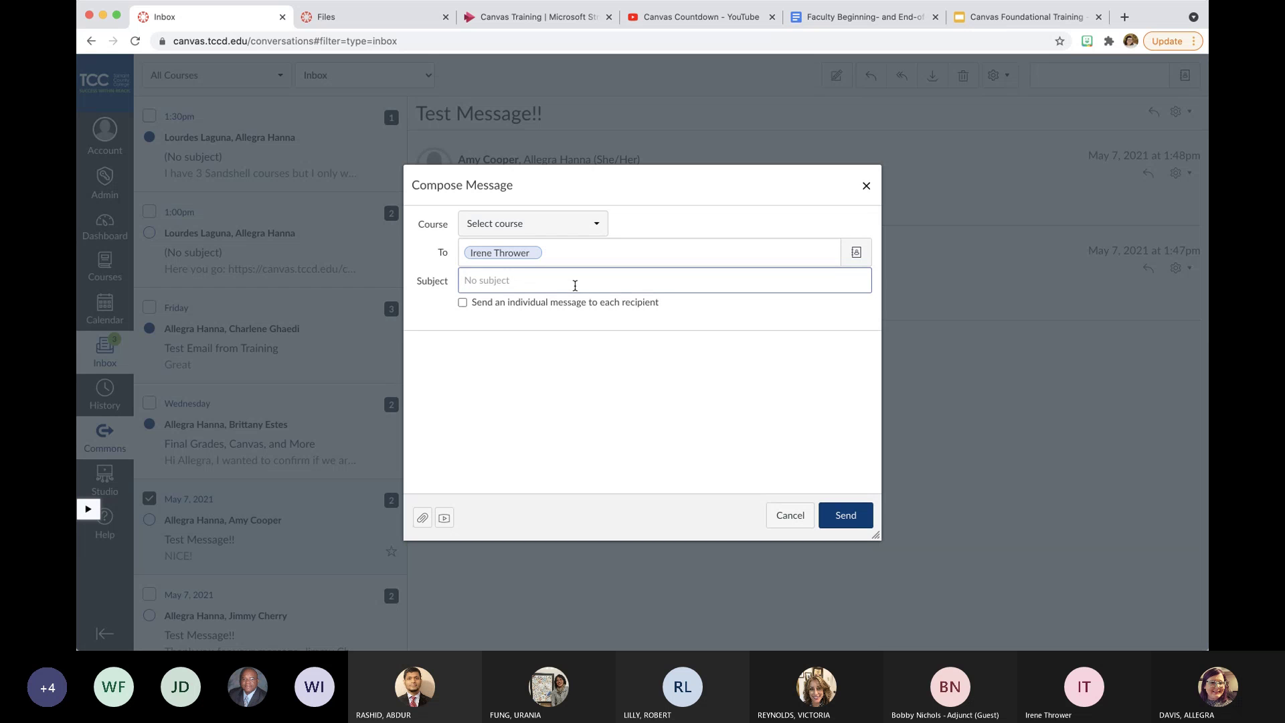
pyautogui.write('Test for Training')
pyautogui.click(561, 376)
pyautogui.write('Hi!')
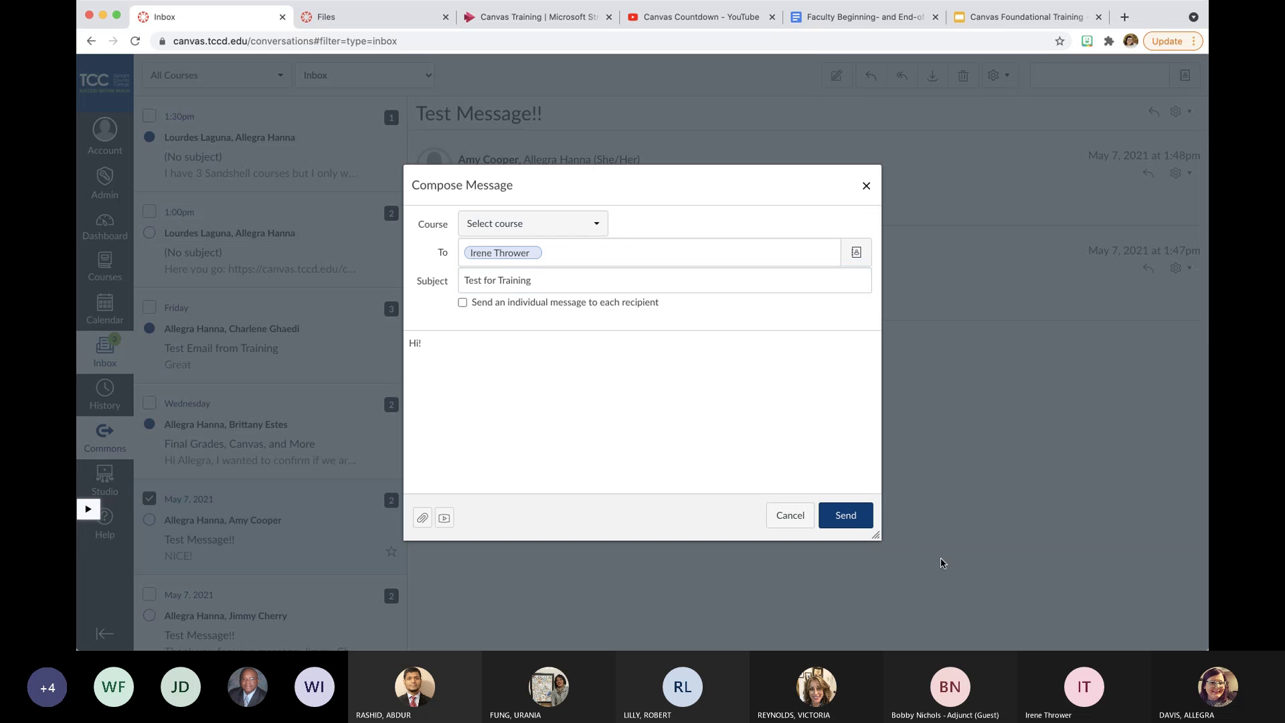
pyautogui.click(846, 515)
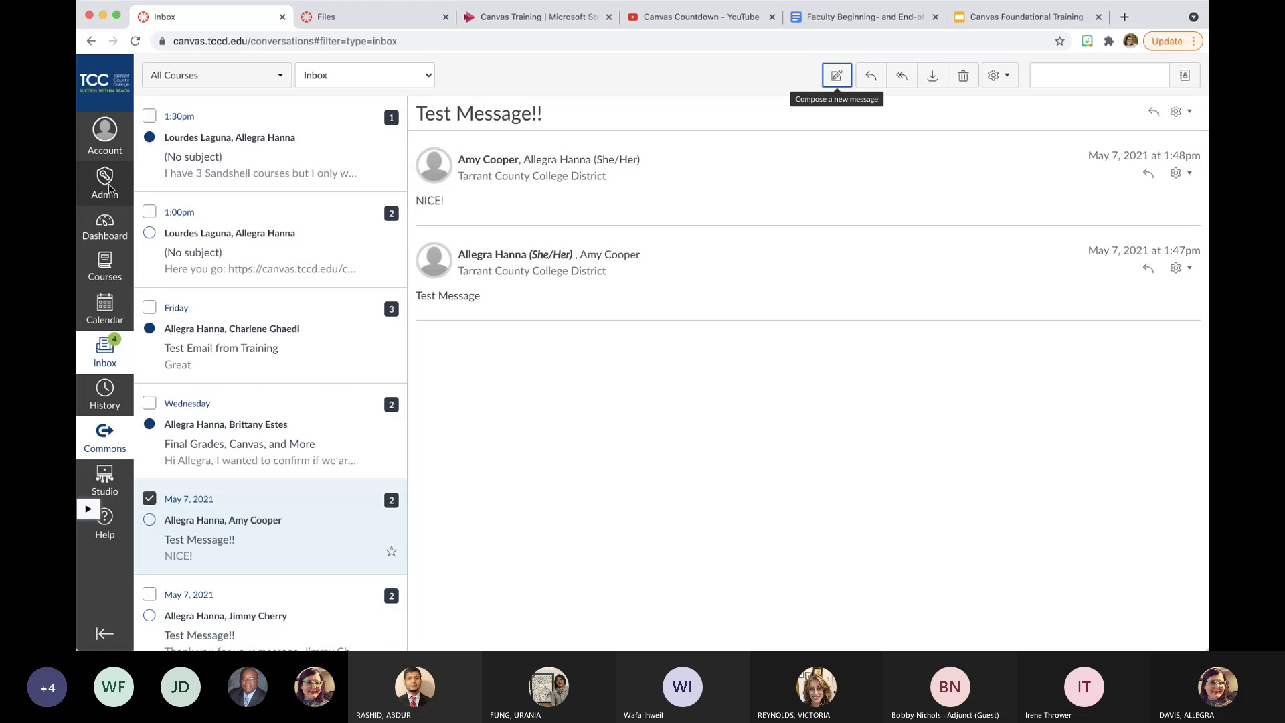
# Open Account Settings > Notifications and scroll through the per-activity email and push preferences
pyautogui.click(104, 134)
pyautogui.click(172, 286)
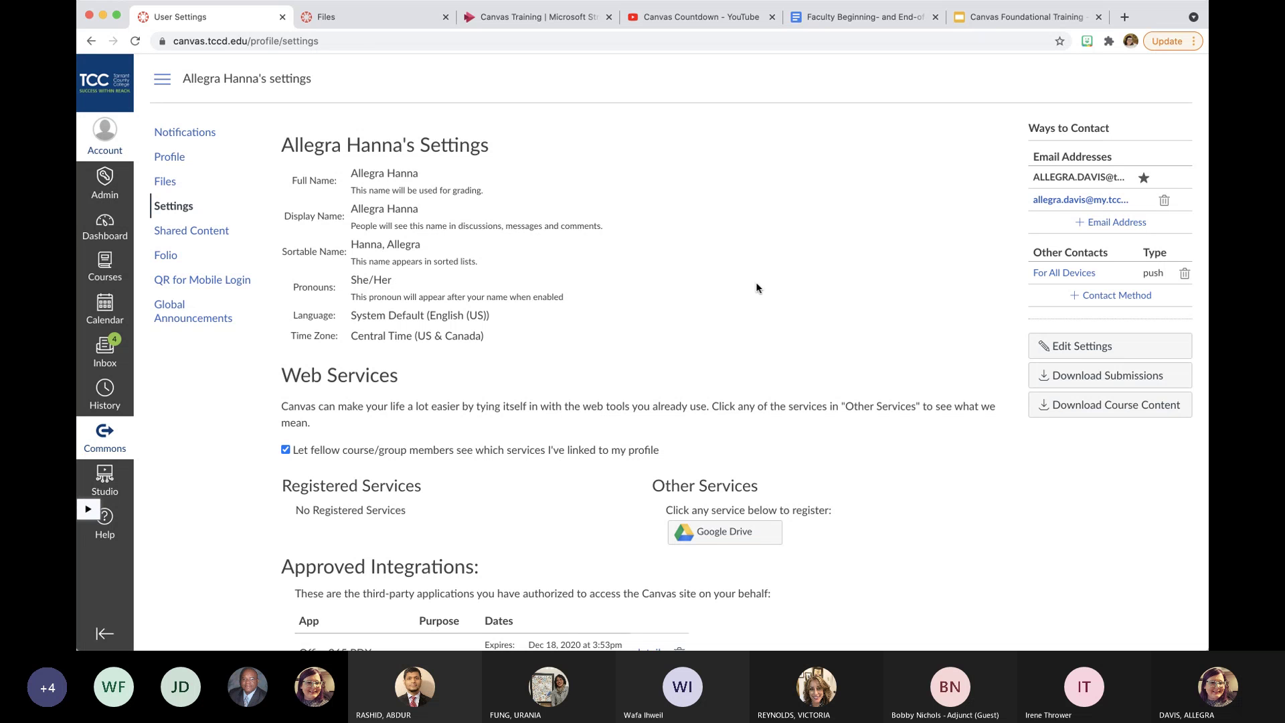
pyautogui.click(189, 138)
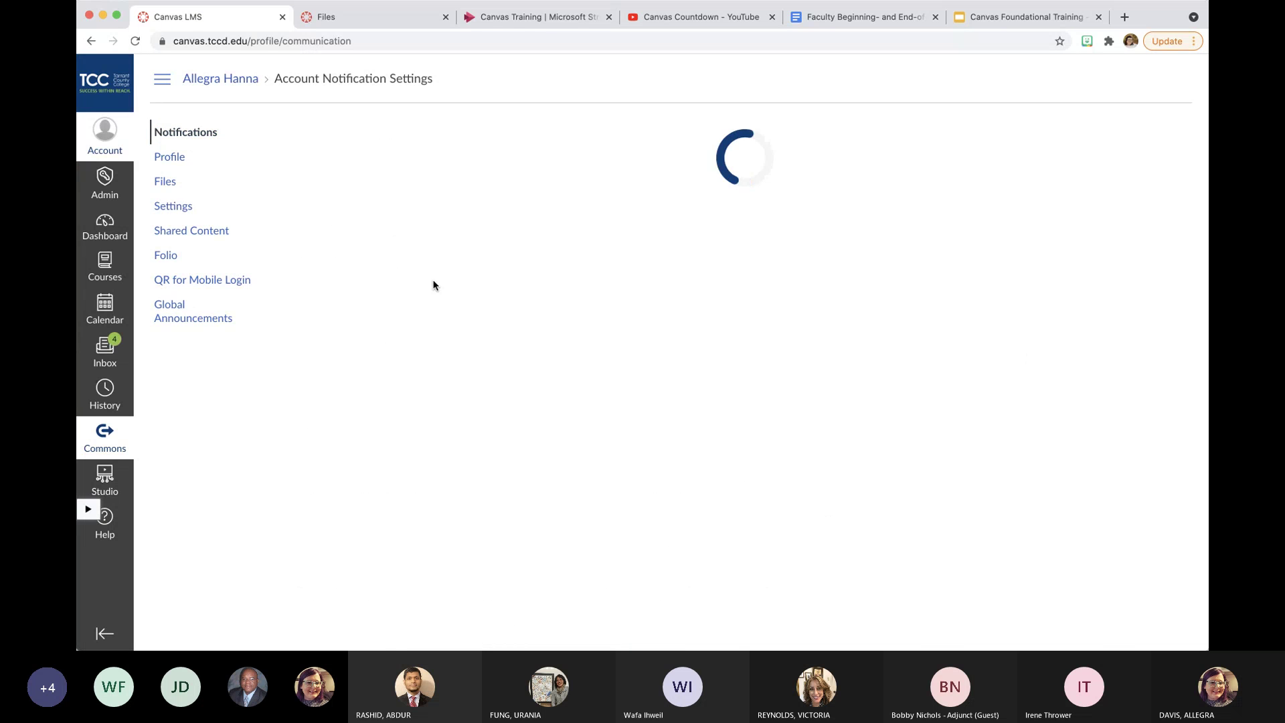
pyautogui.scroll(-3, 666, 463)
pyautogui.scroll(-6, 666, 464)
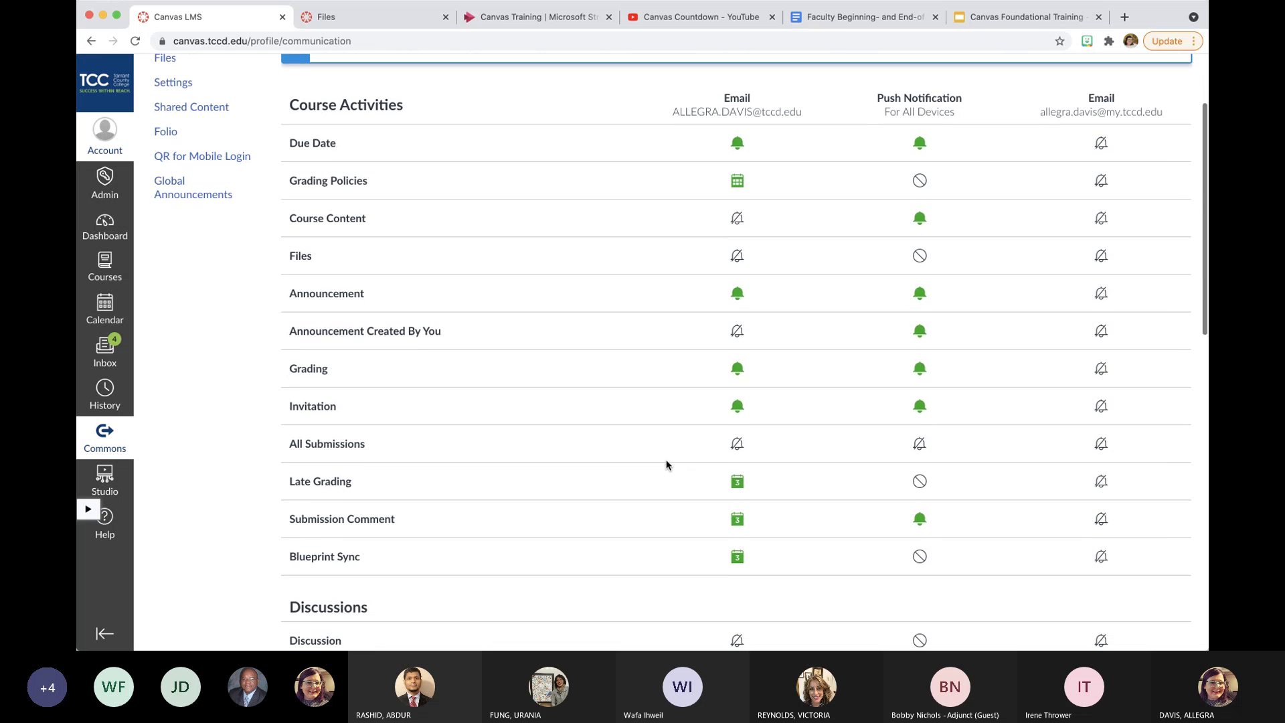
pyautogui.scroll(-5, 666, 464)
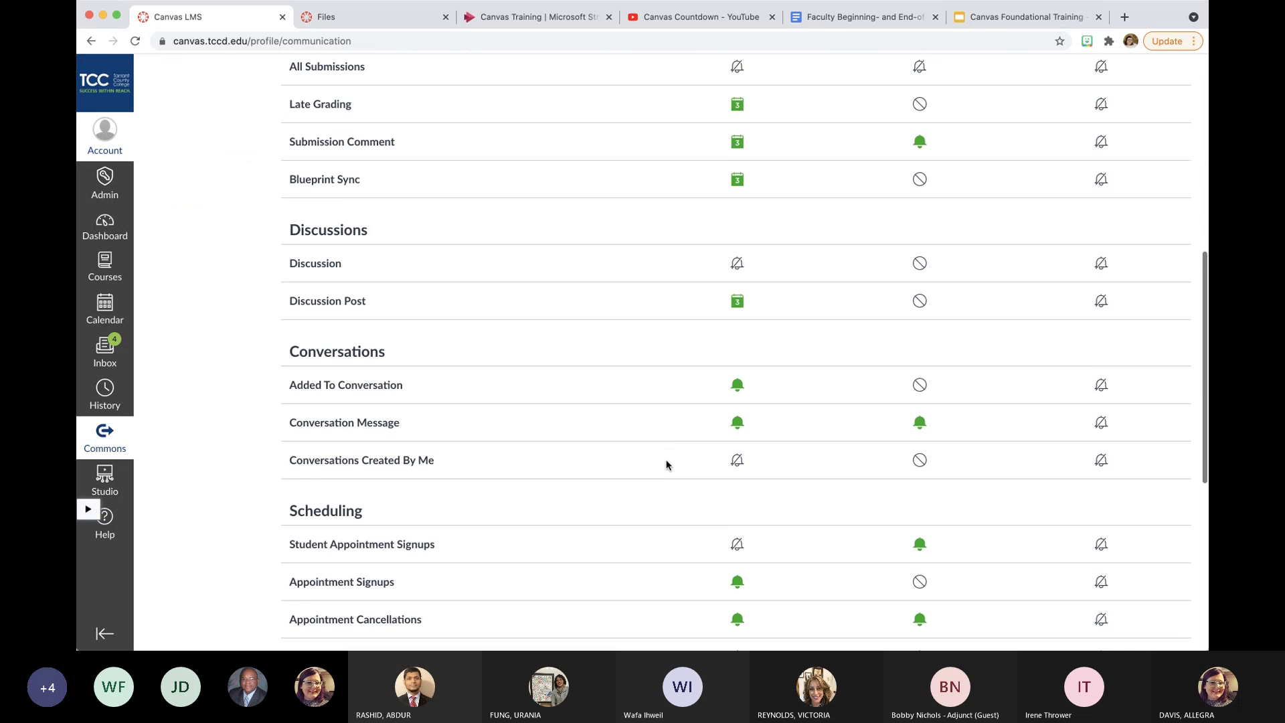
pyautogui.scroll(-5, 666, 464)
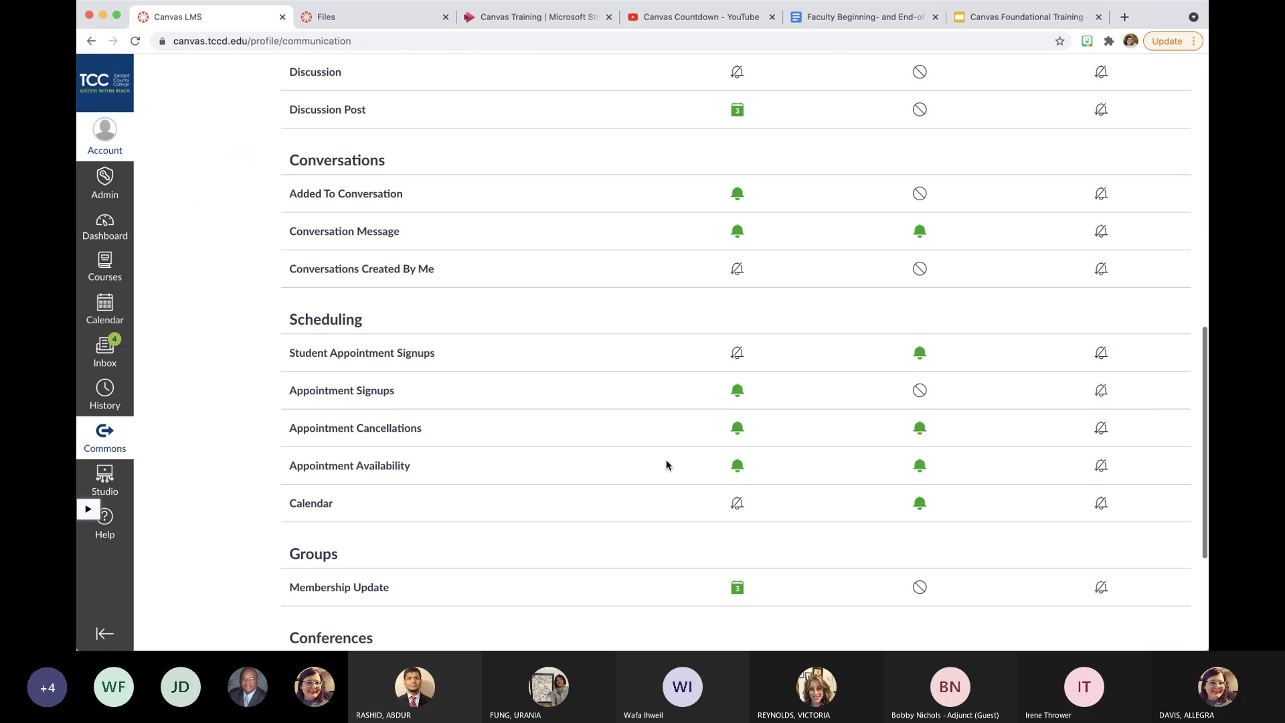
pyautogui.scroll(-2, 666, 464)
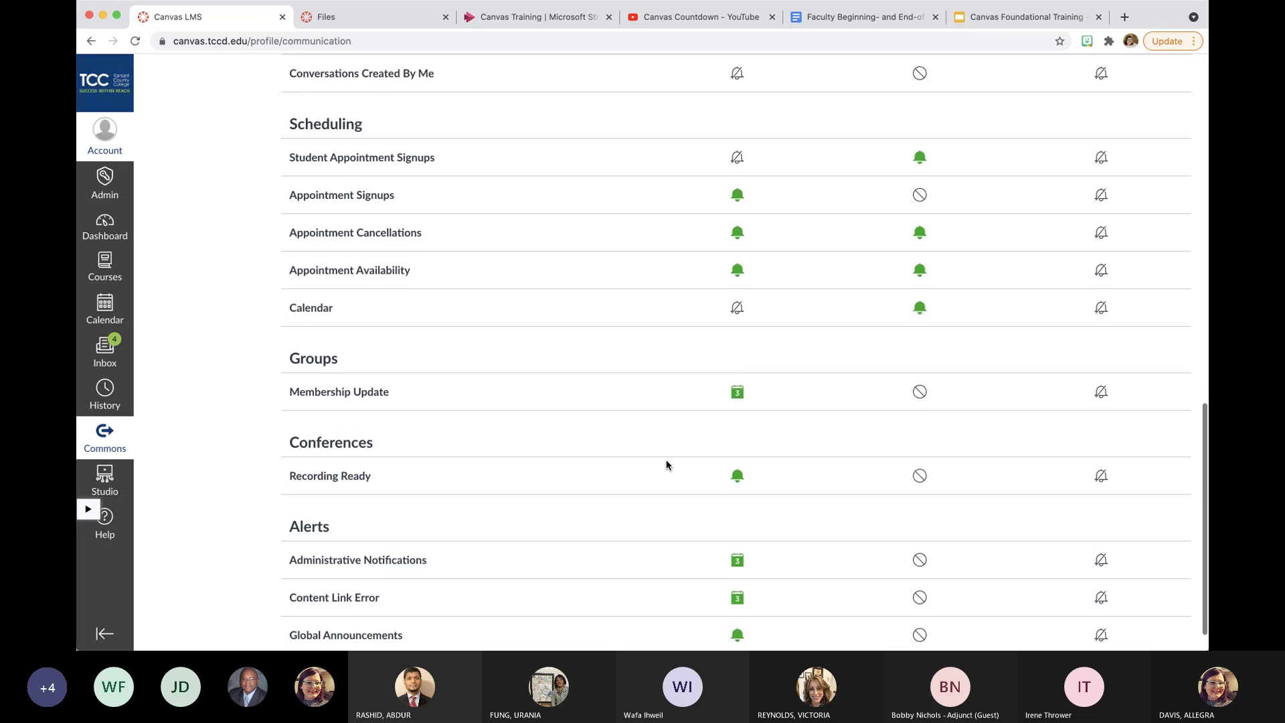
pyautogui.scroll(2, 936, 285)
pyautogui.scroll(15, 936, 285)
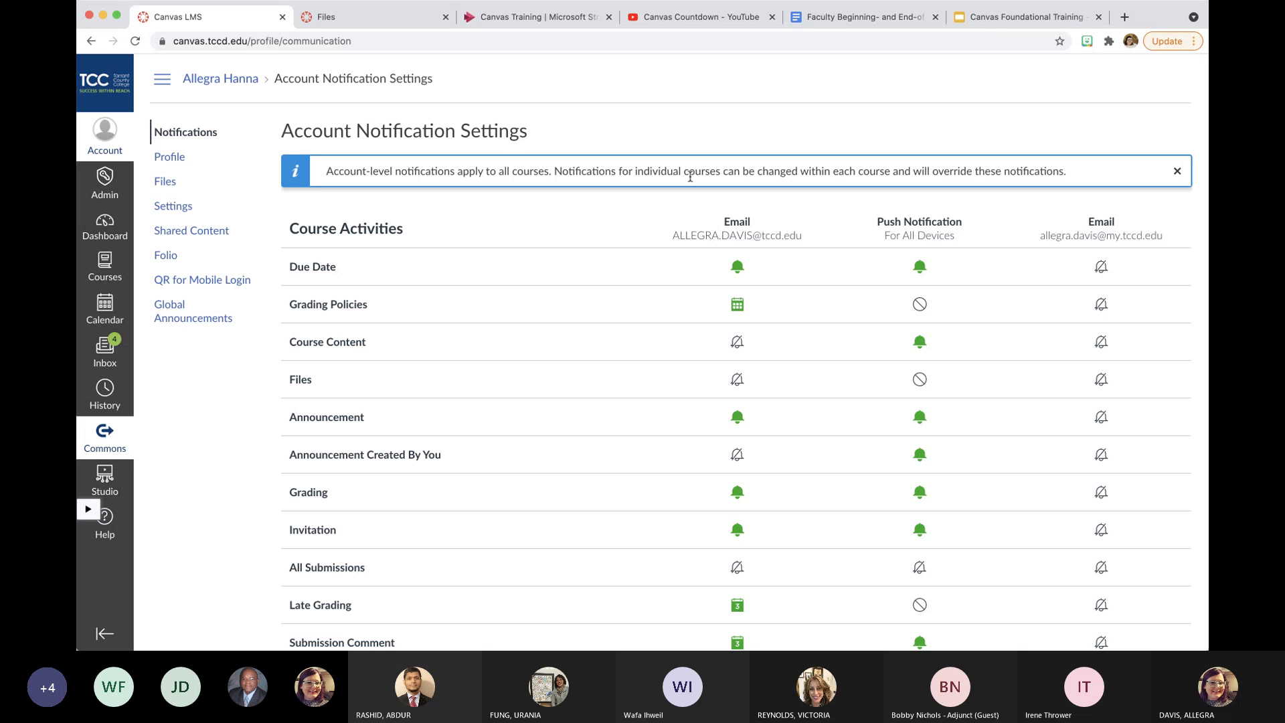
# Read the Test for Training reply plus the 1:30pm, Friday, Wednesday, May 7 and 1:00pm conversations
pyautogui.click(113, 357)
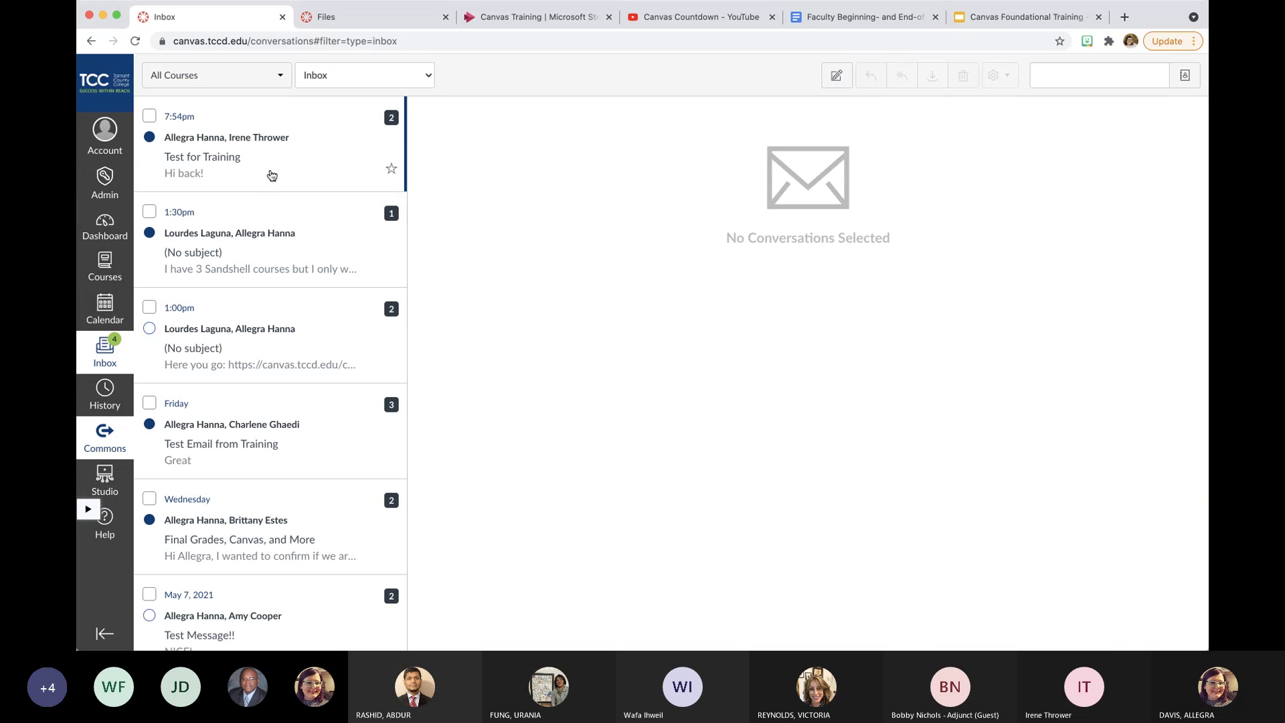
pyautogui.click(271, 175)
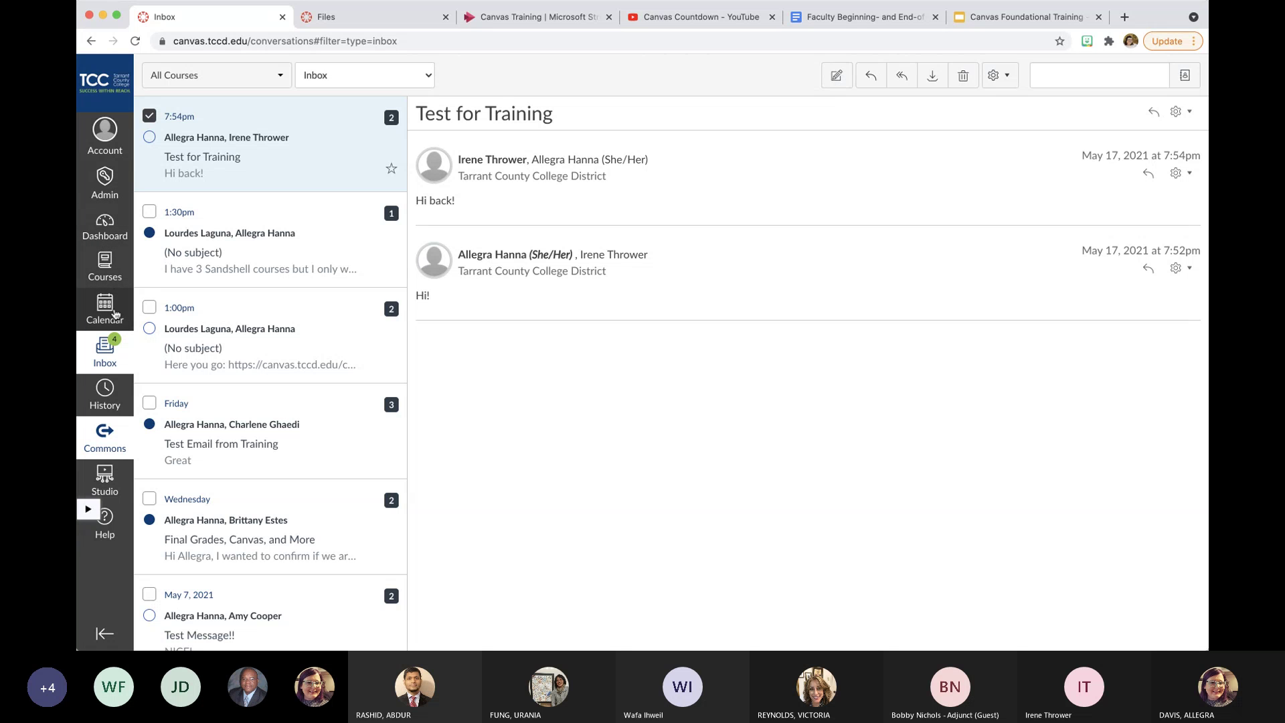
pyautogui.click(241, 261)
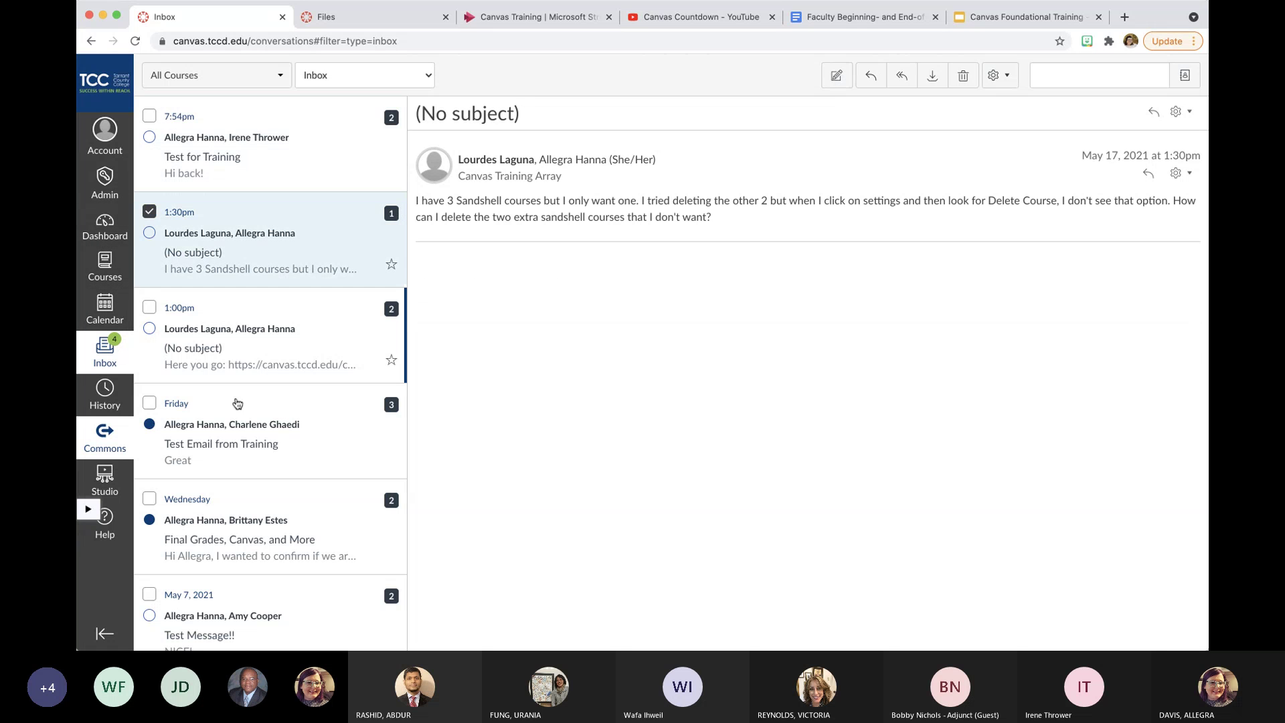
pyautogui.click(235, 401)
pyautogui.click(236, 541)
pyautogui.click(268, 611)
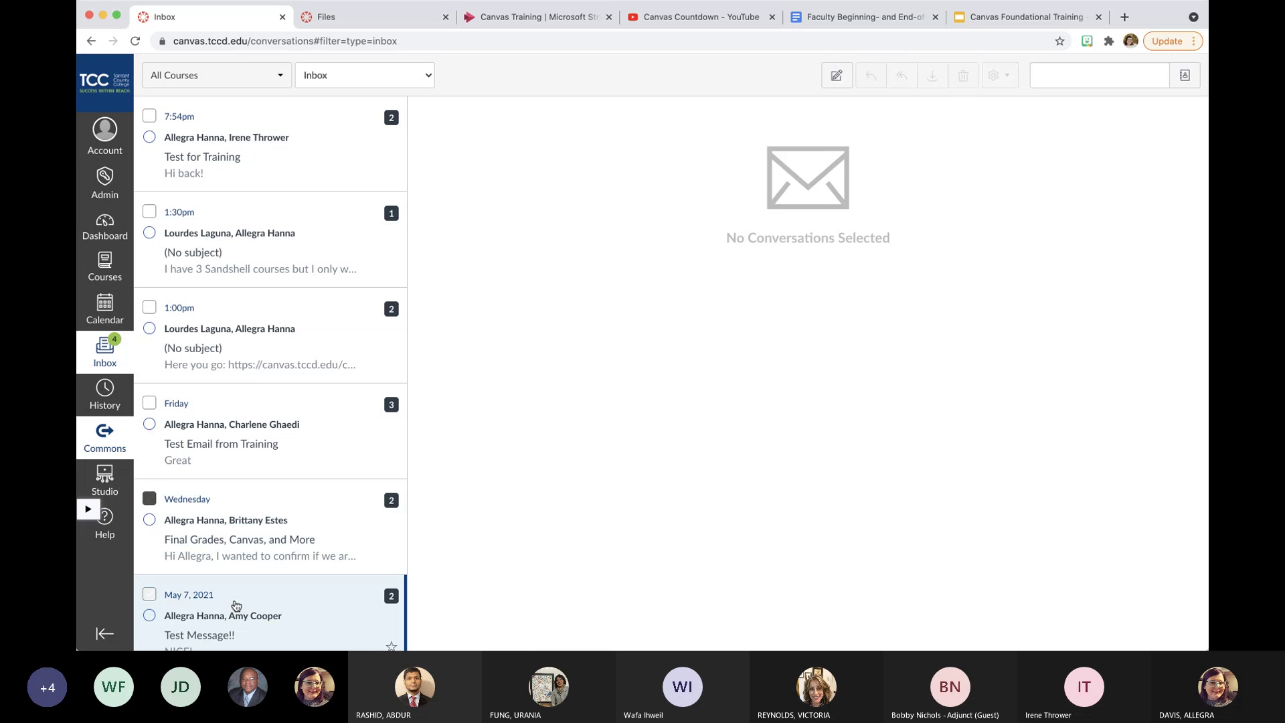
pyautogui.click(252, 368)
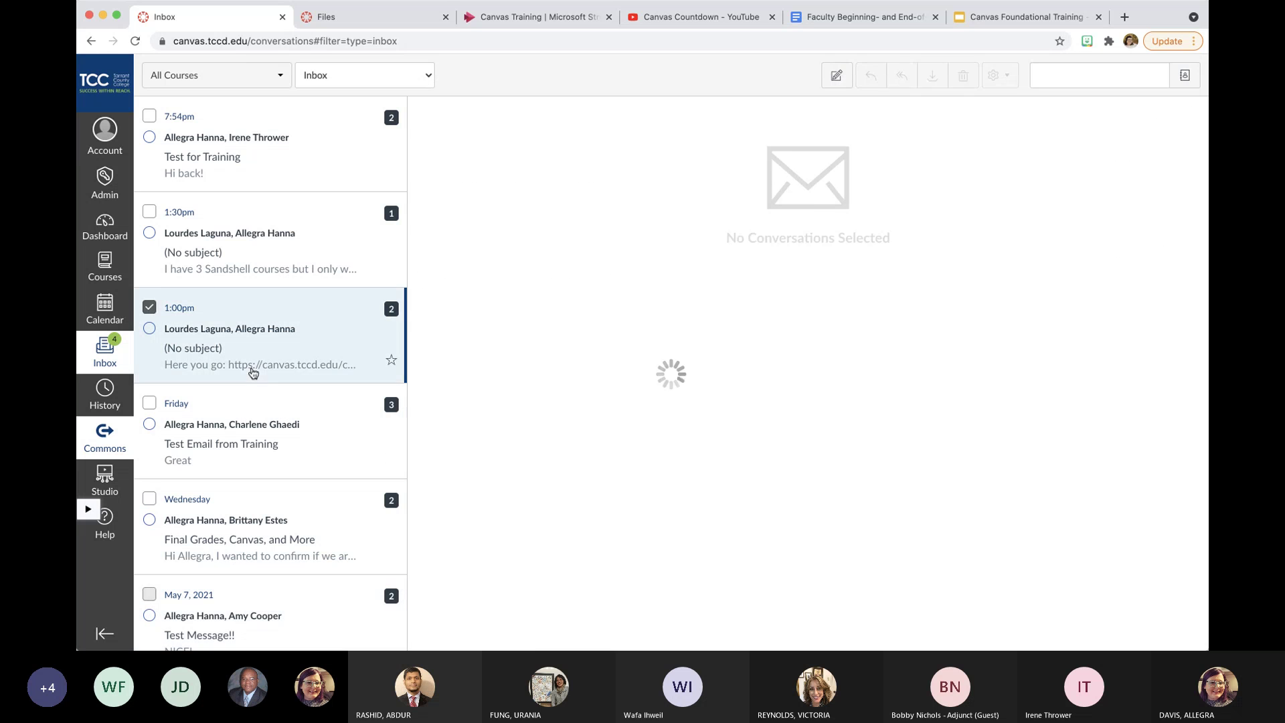
pyautogui.click(114, 233)
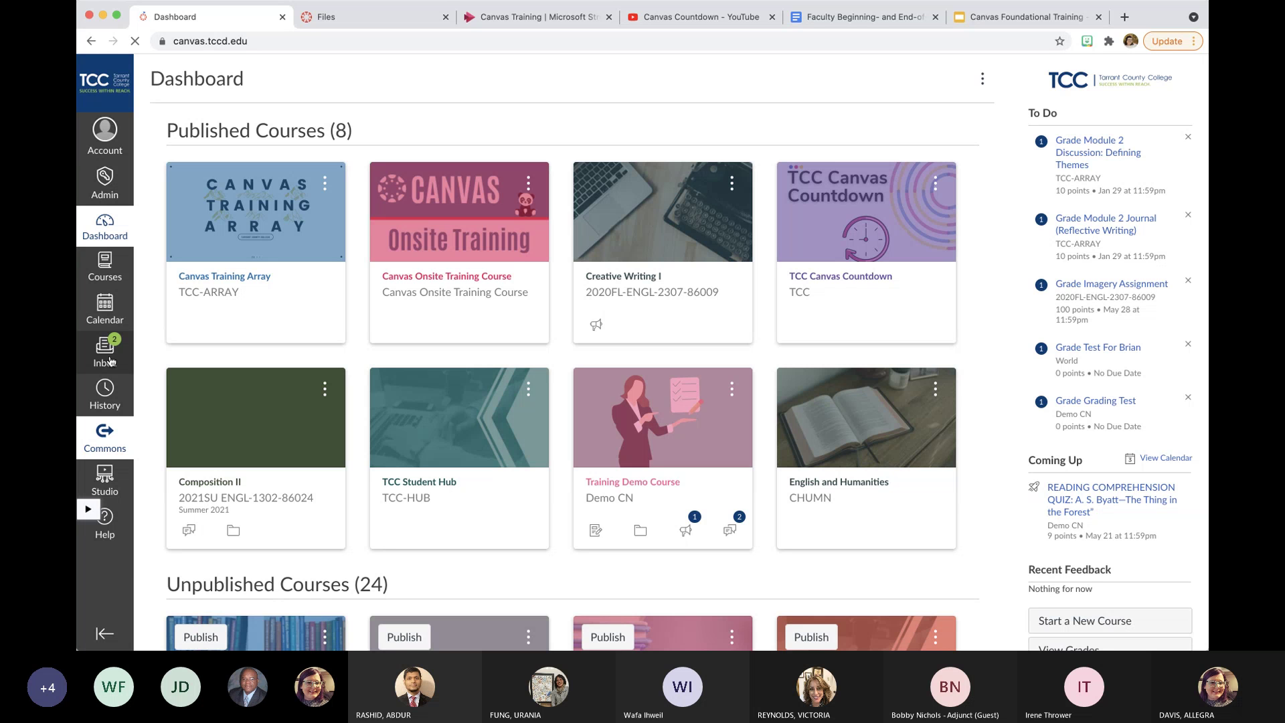
# Start a new message, add a recipient found by name lookup, then remove them
pyautogui.click(111, 361)
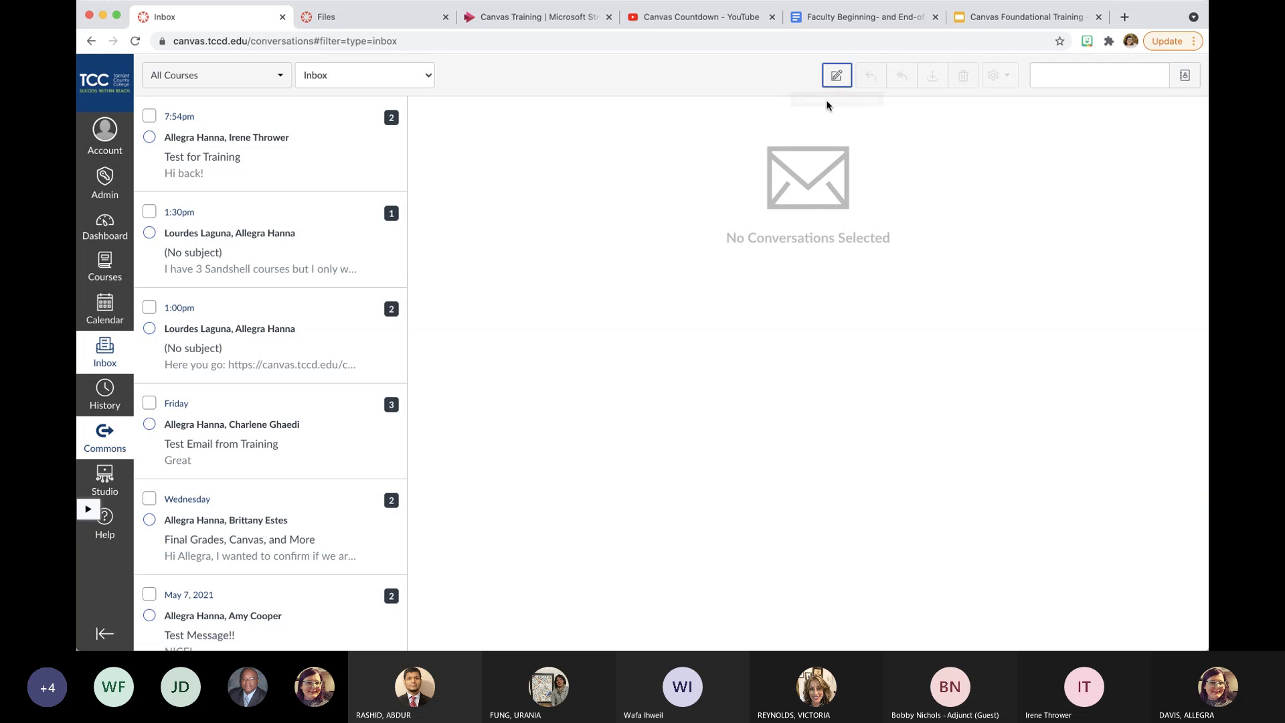
pyautogui.click(836, 76)
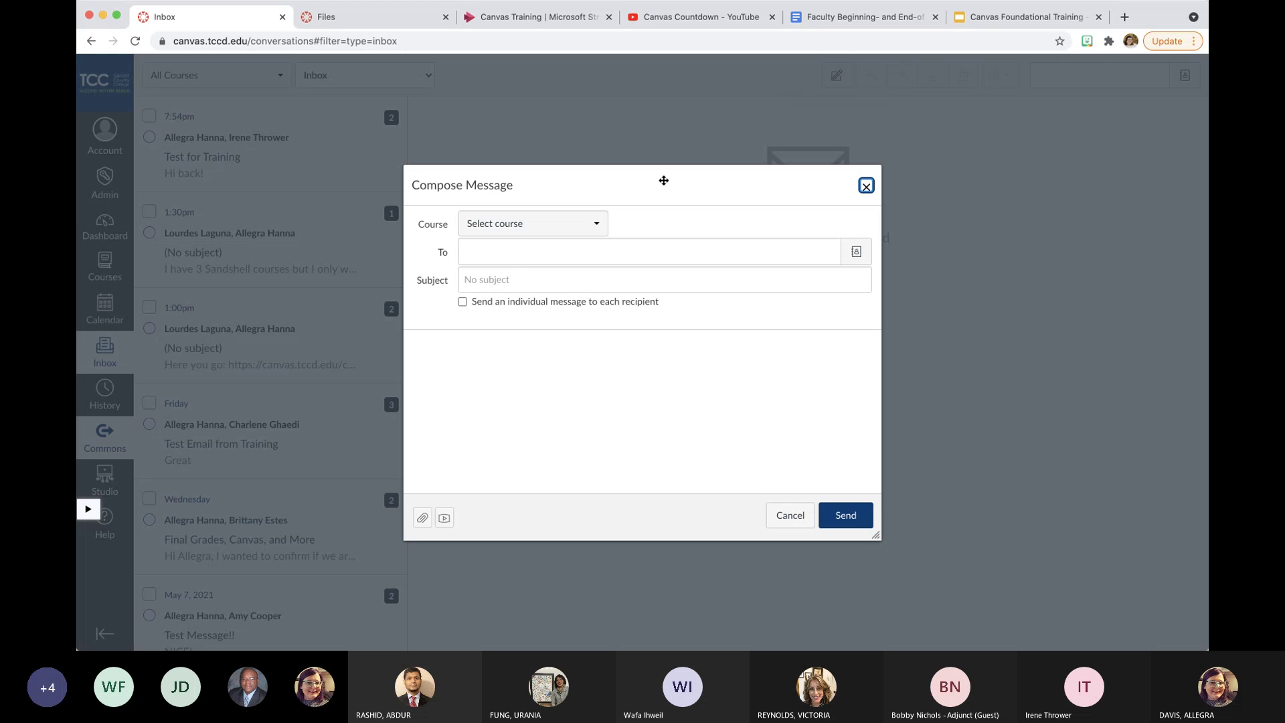
pyautogui.click(654, 244)
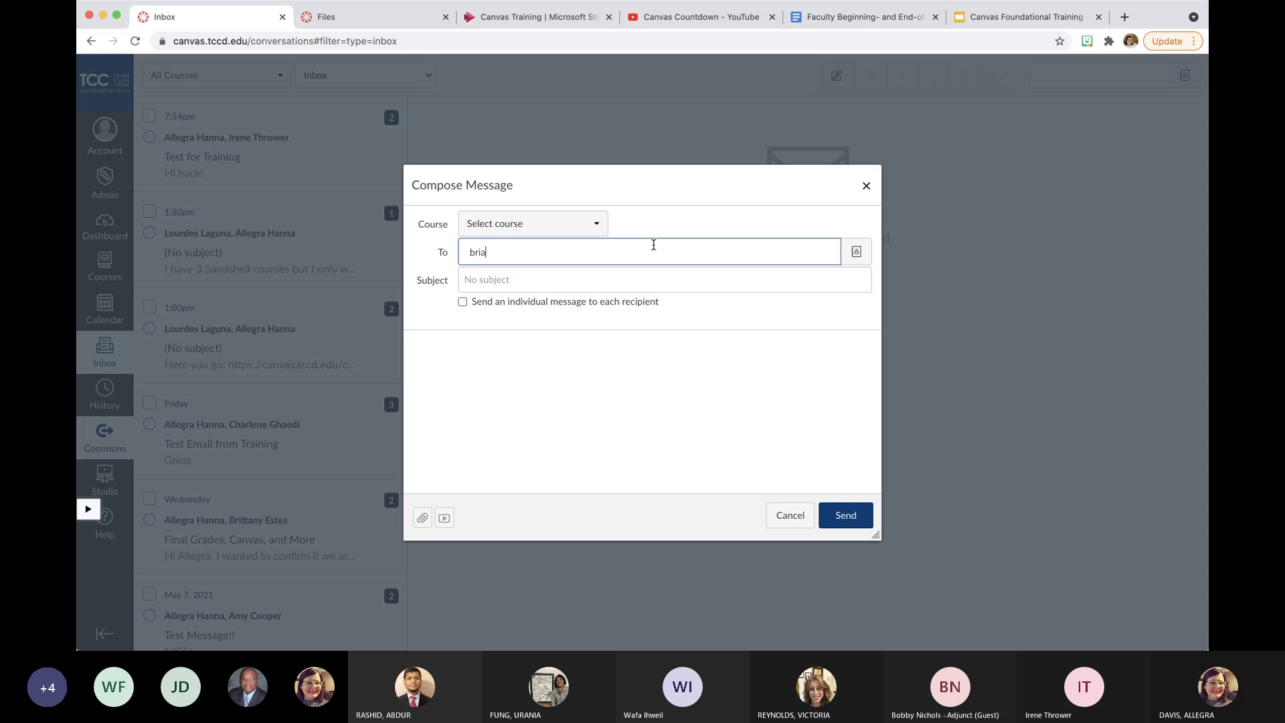
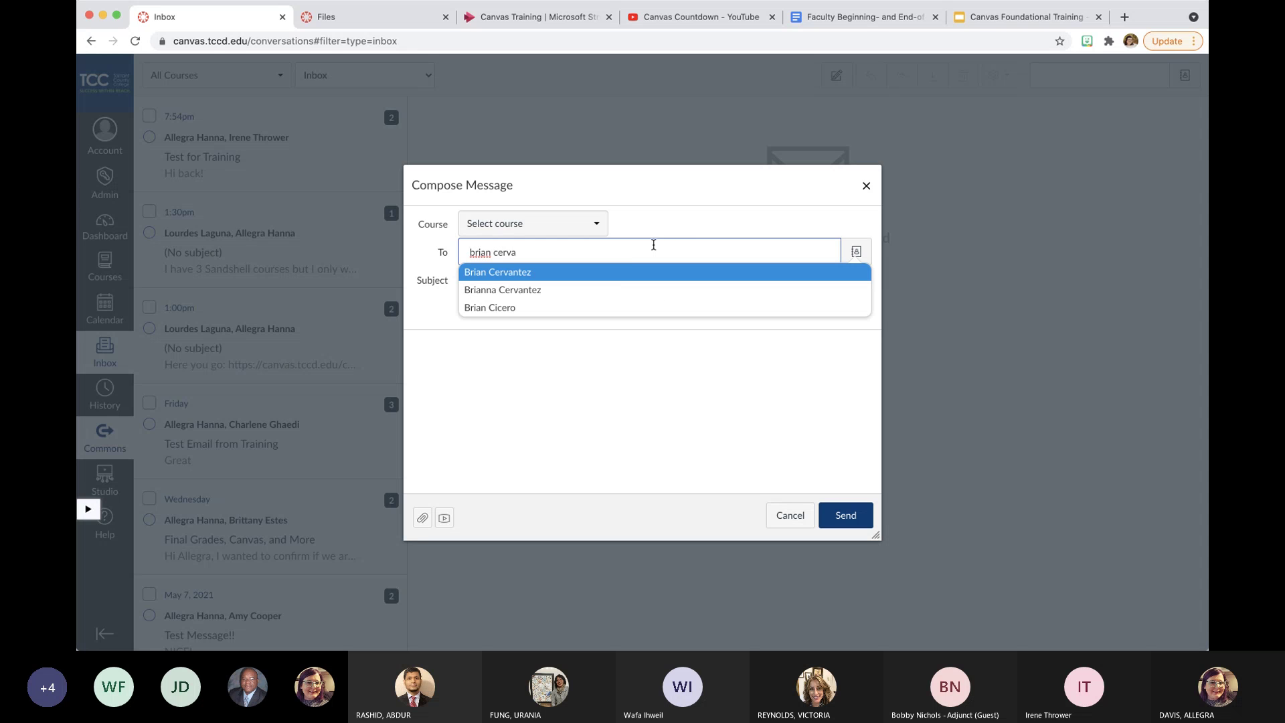
pyautogui.click(613, 271)
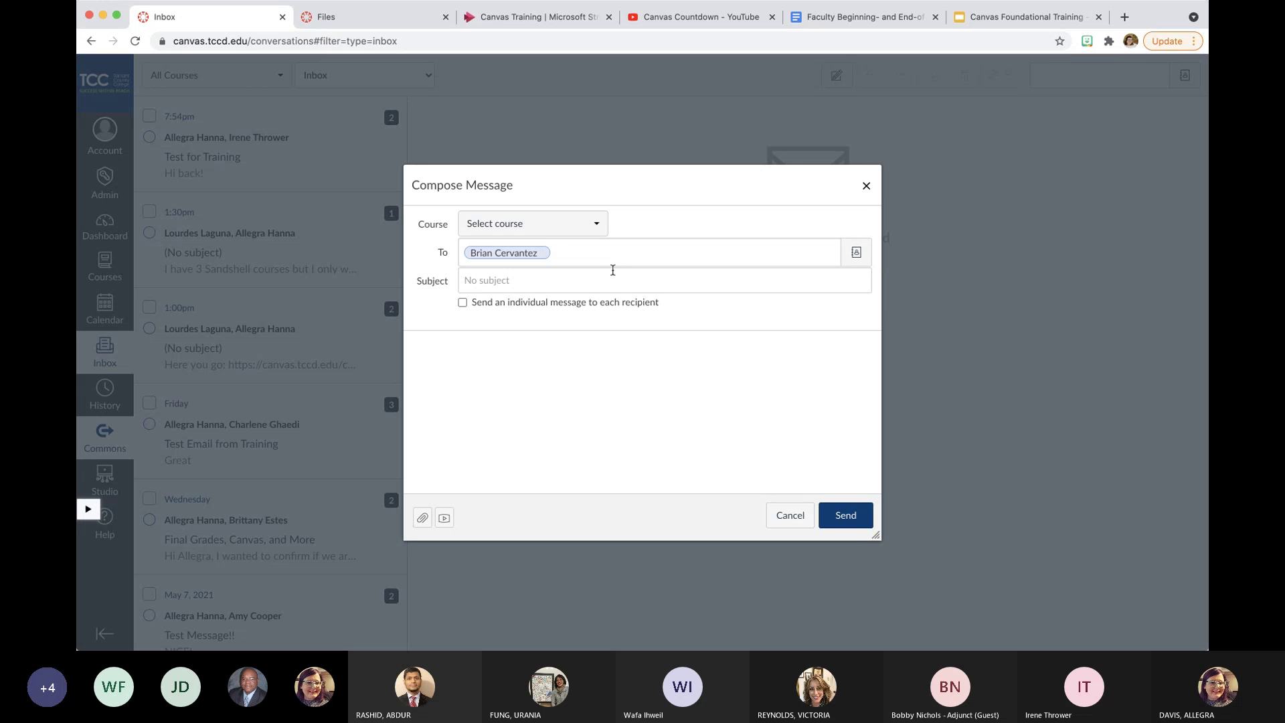
pyautogui.click(573, 251)
pyautogui.press('BackSpace')
# Open the Course list and close it without choosing a course
pyautogui.click(591, 228)
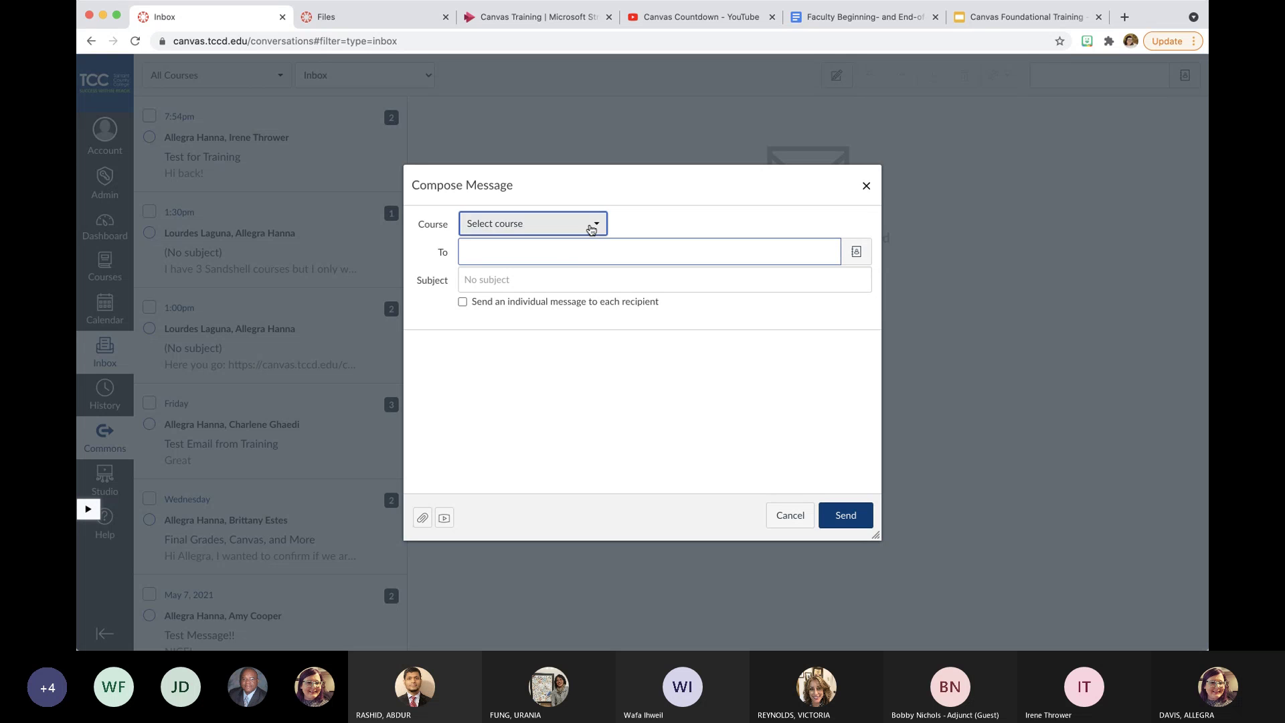
pyautogui.click(591, 228)
pyautogui.moveTo(593, 282)
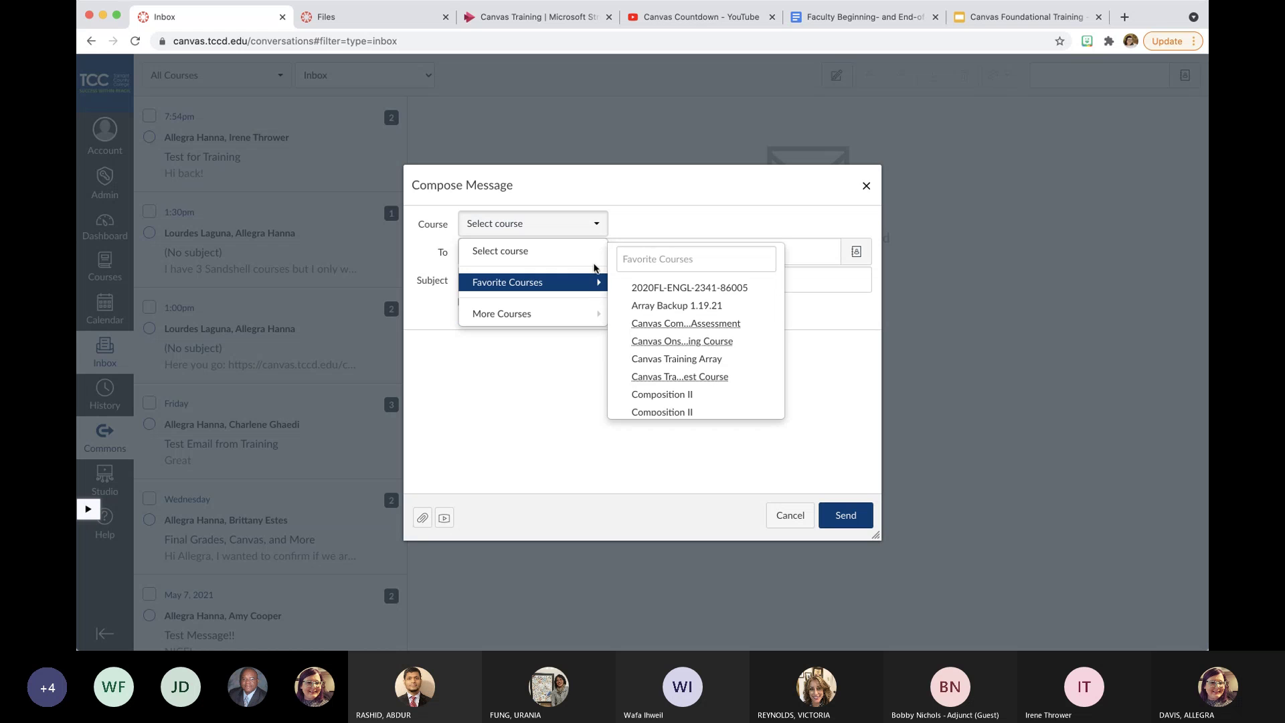
pyautogui.click(680, 226)
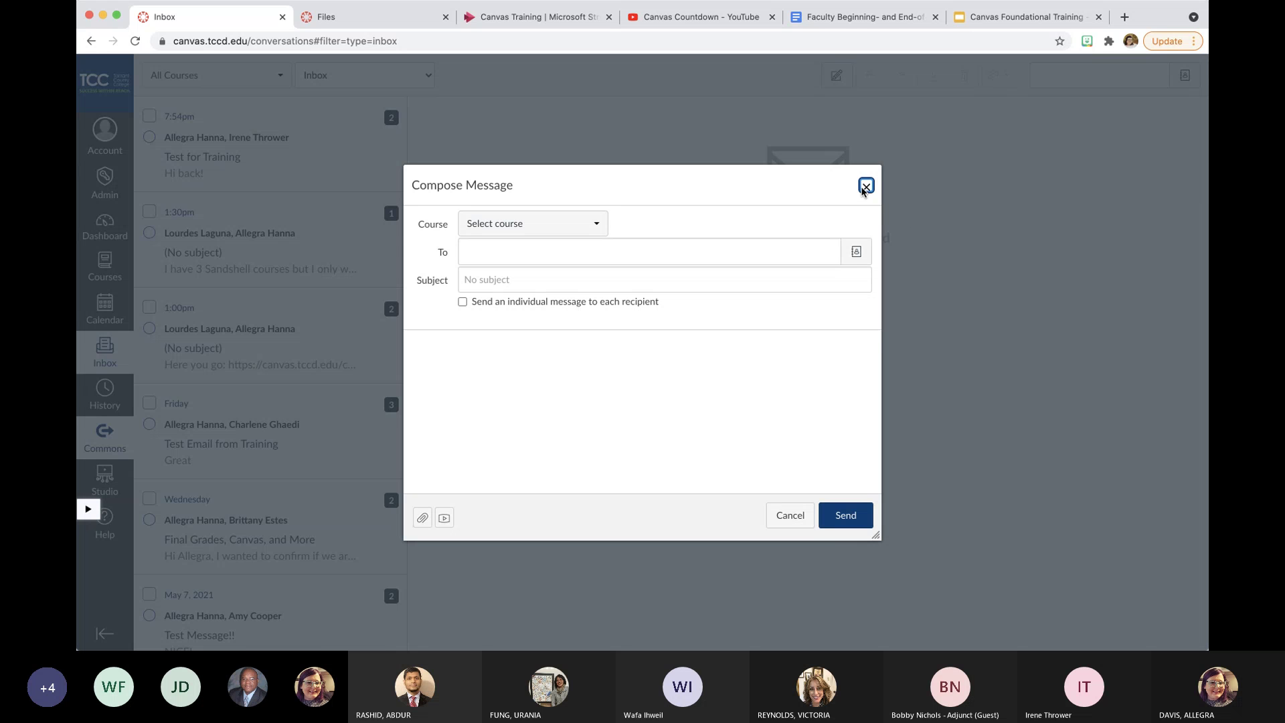
# View the 'Foundational Schedule: Part 3' slide, then return to the Canvas Dashboard
pyautogui.click(962, 21)
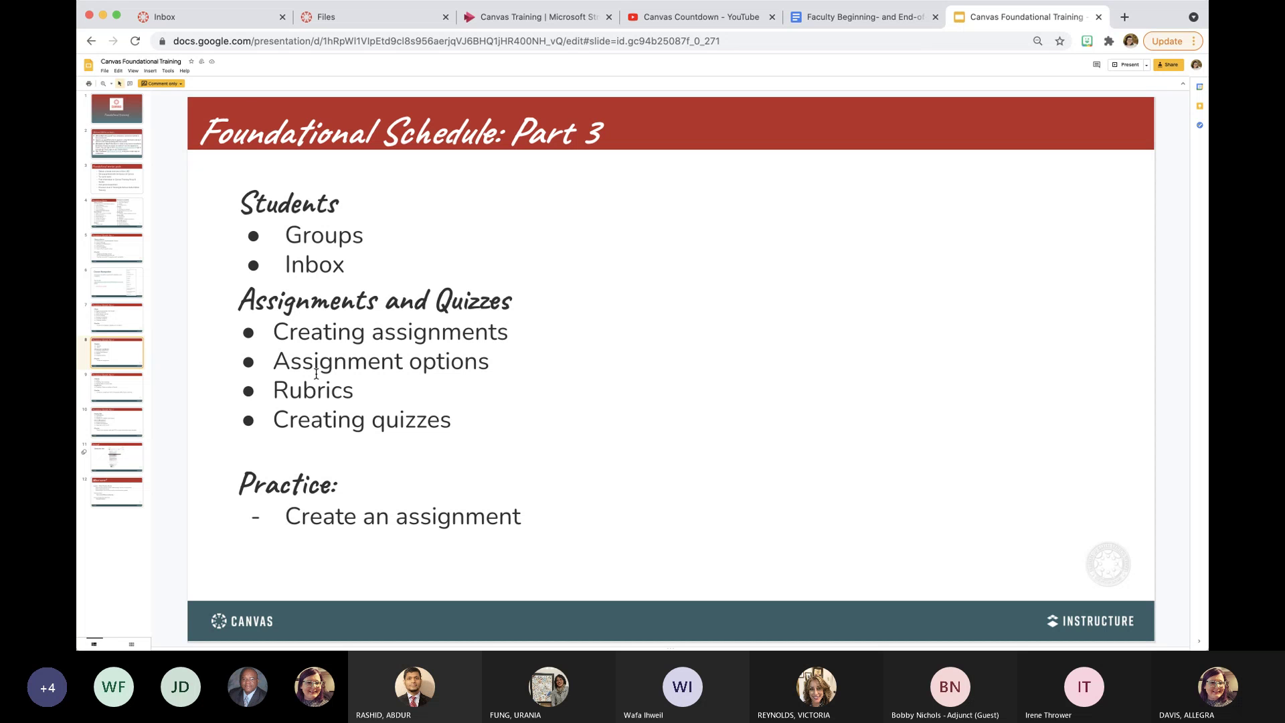
pyautogui.click(213, 26)
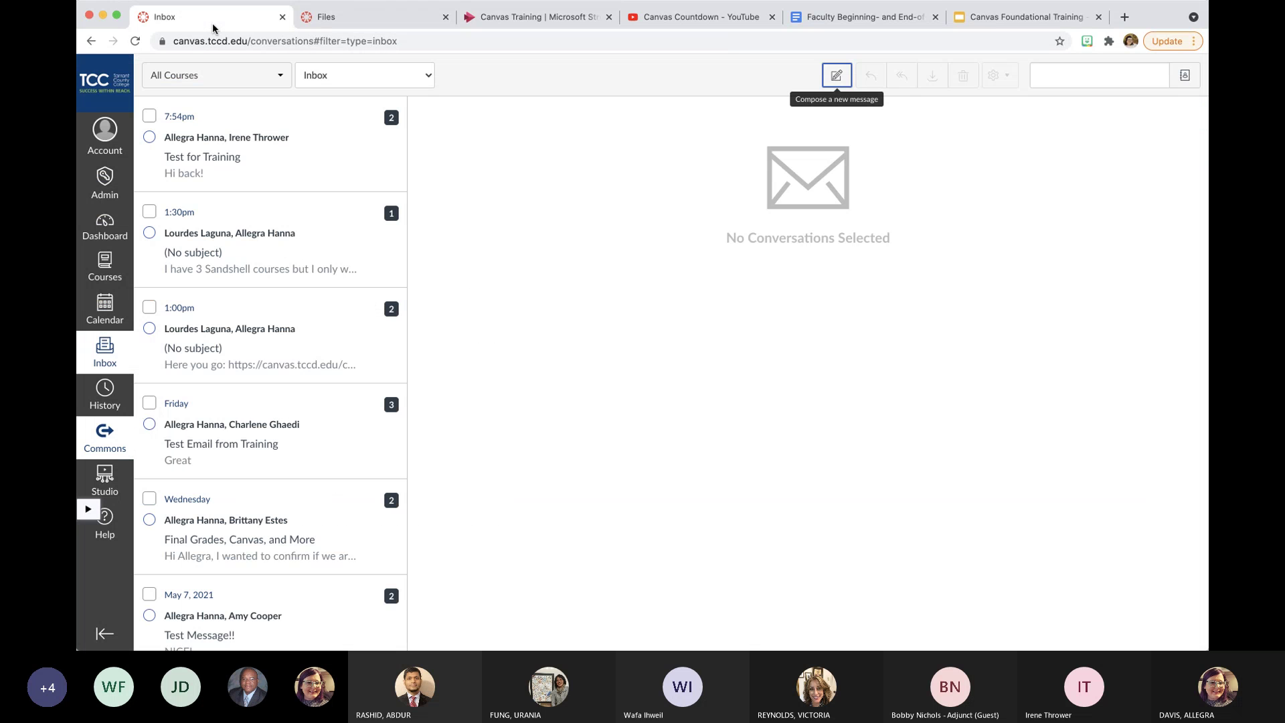
pyautogui.click(104, 224)
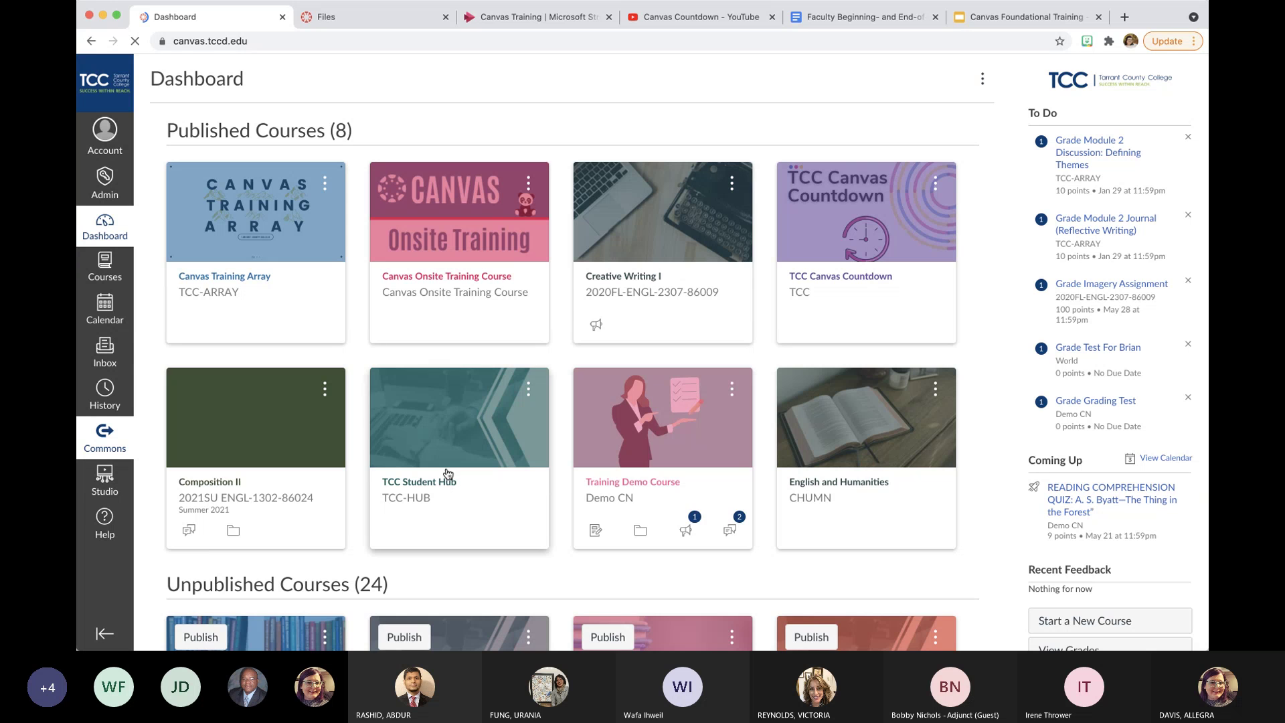
# Go from the Training Demo Course card to its Modules page, glancing at the Stream tab
pyautogui.click(602, 483)
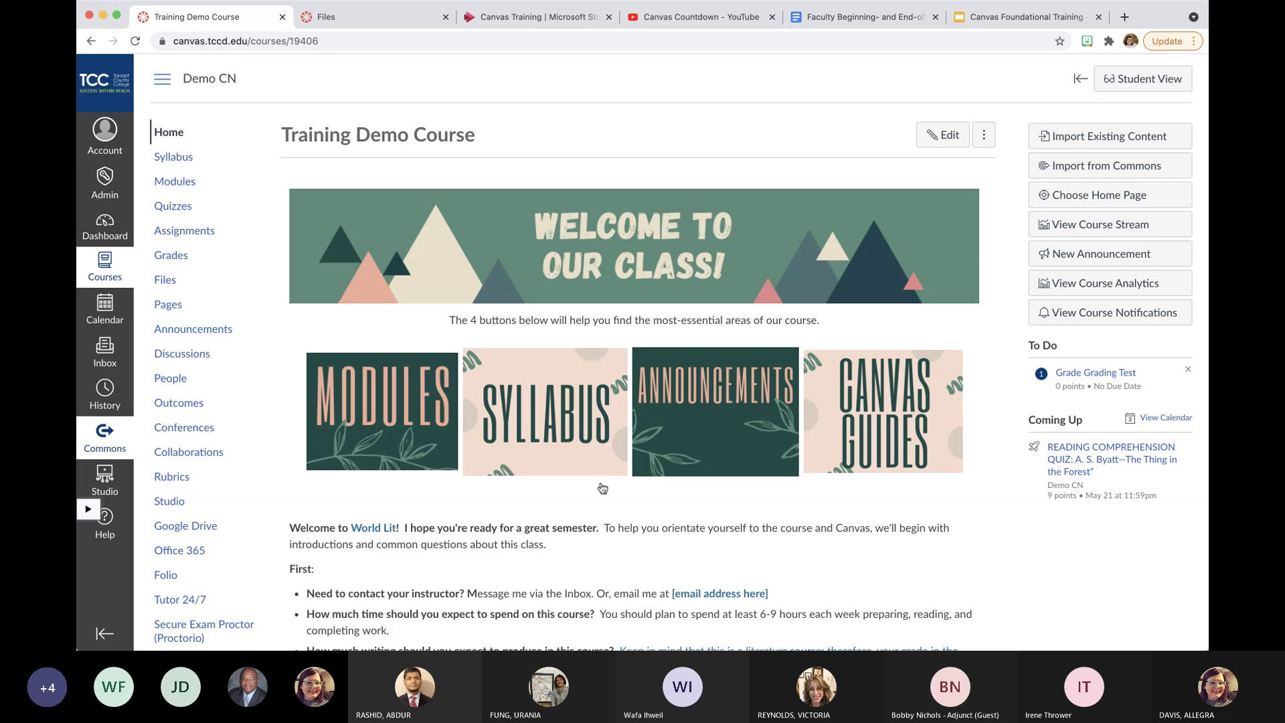
pyautogui.click(536, 19)
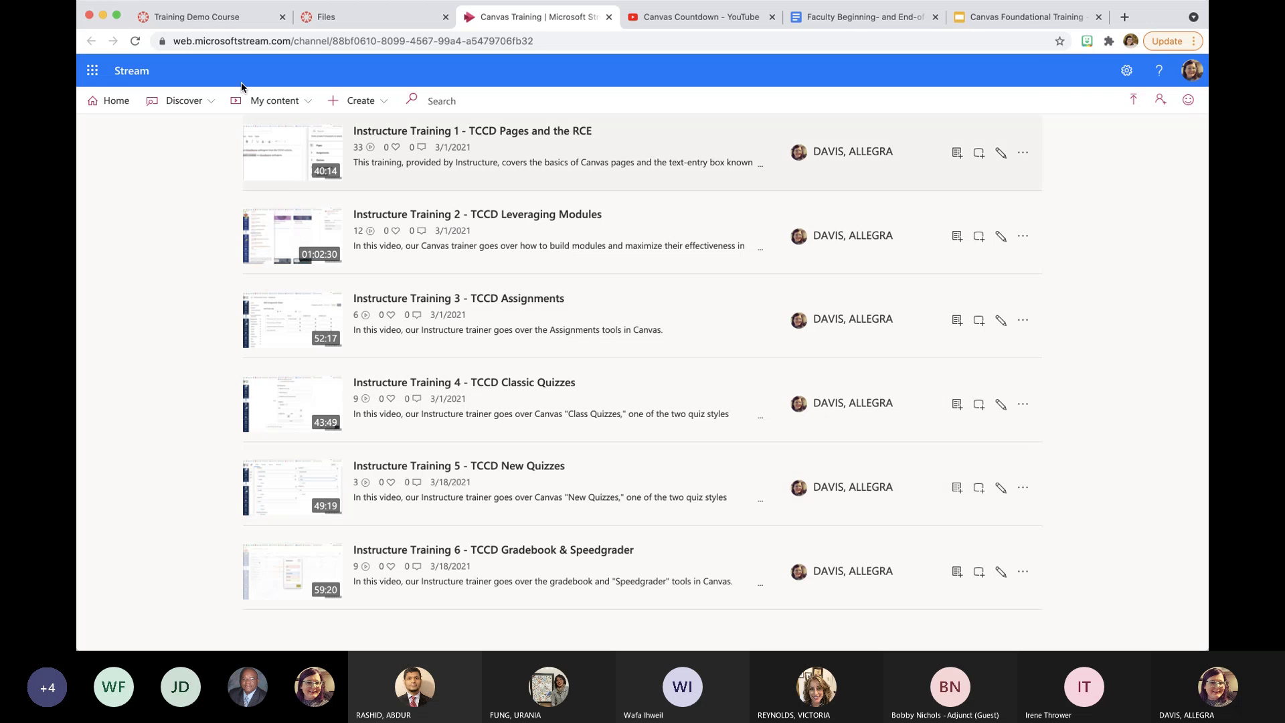
pyautogui.click(225, 18)
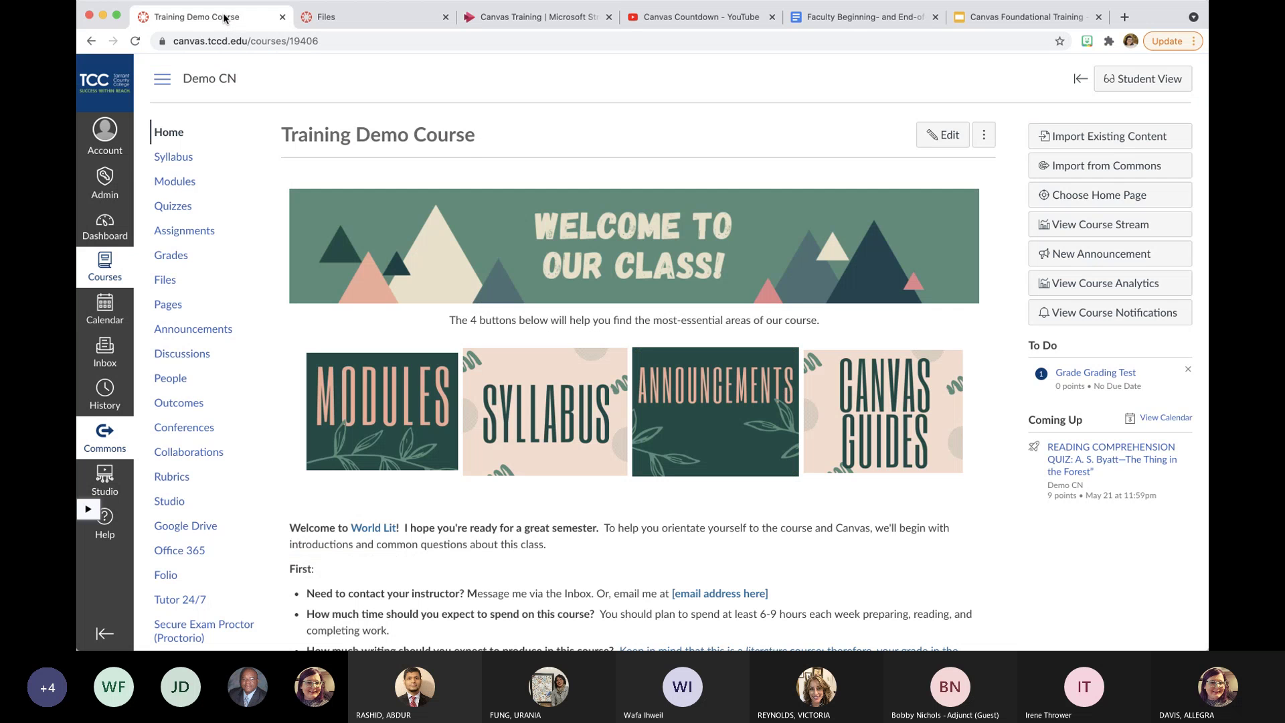
pyautogui.click(174, 184)
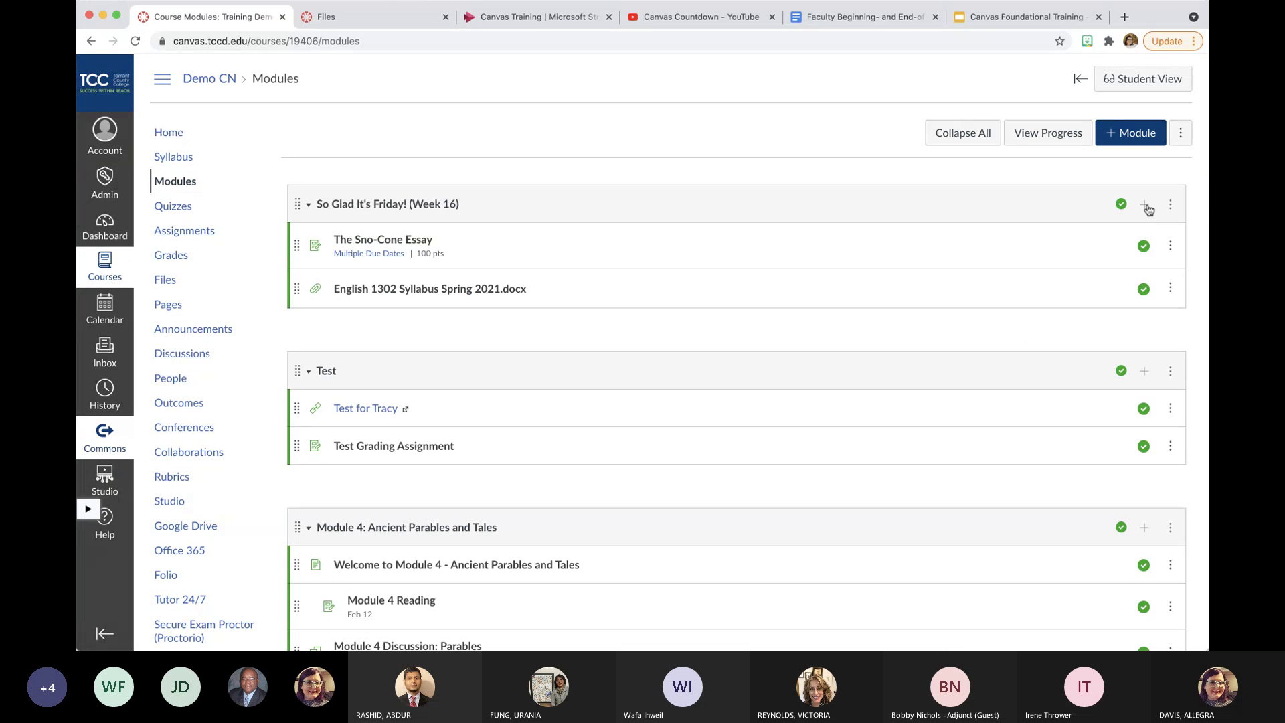
# Add the existing John Updike—A P quiz to the So Glad It's Friday! (Week 16) module
pyautogui.click(1146, 205)
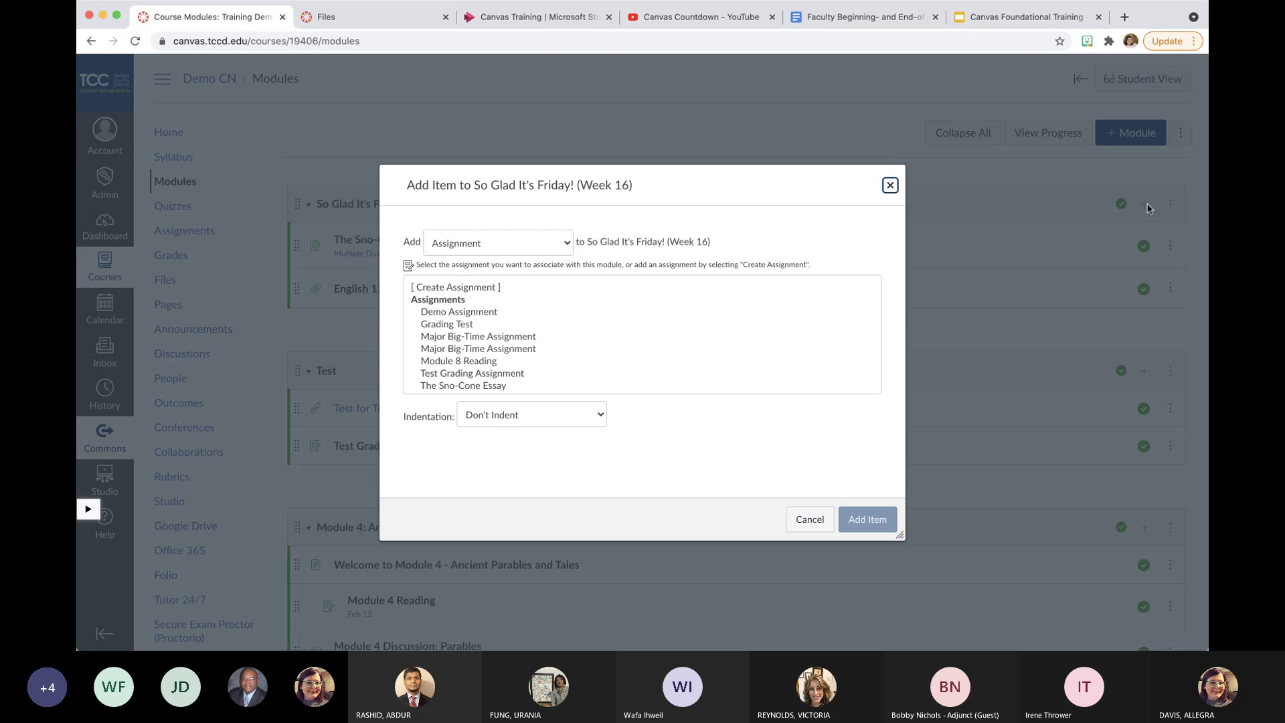
pyautogui.click(555, 258)
pyautogui.click(455, 288)
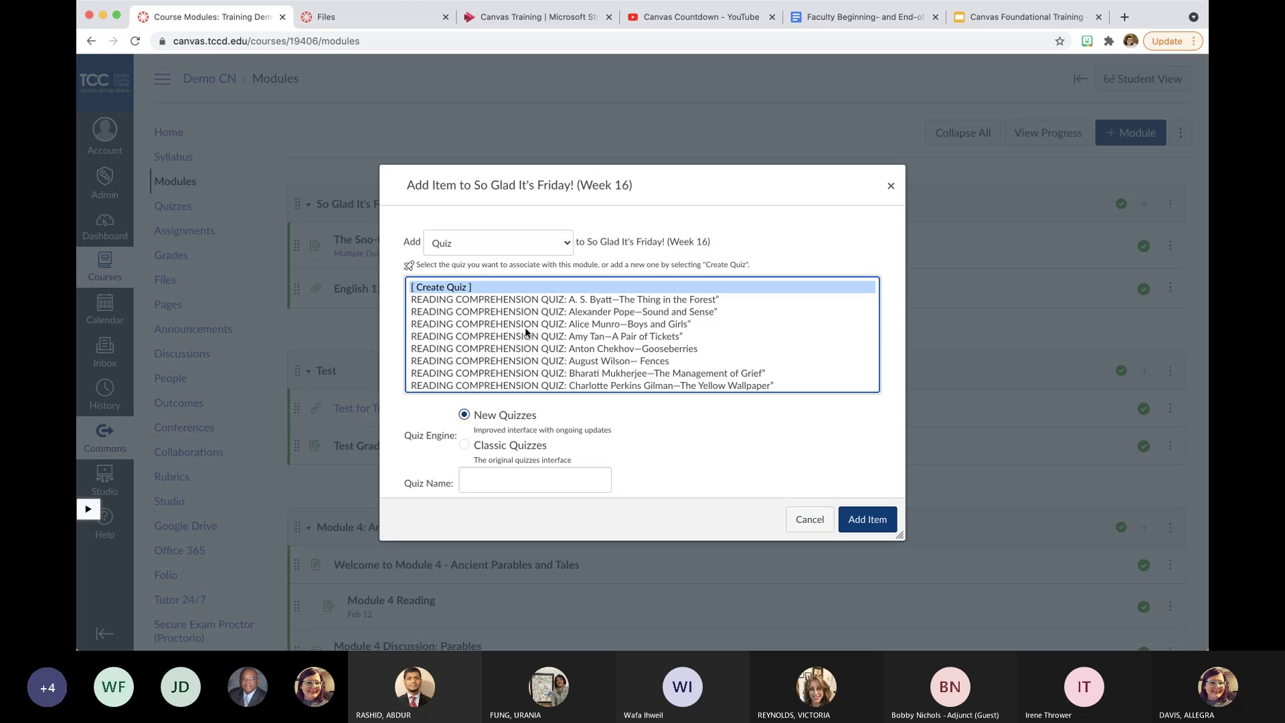
pyautogui.scroll(-1, 518, 368)
pyautogui.scroll(-5, 519, 368)
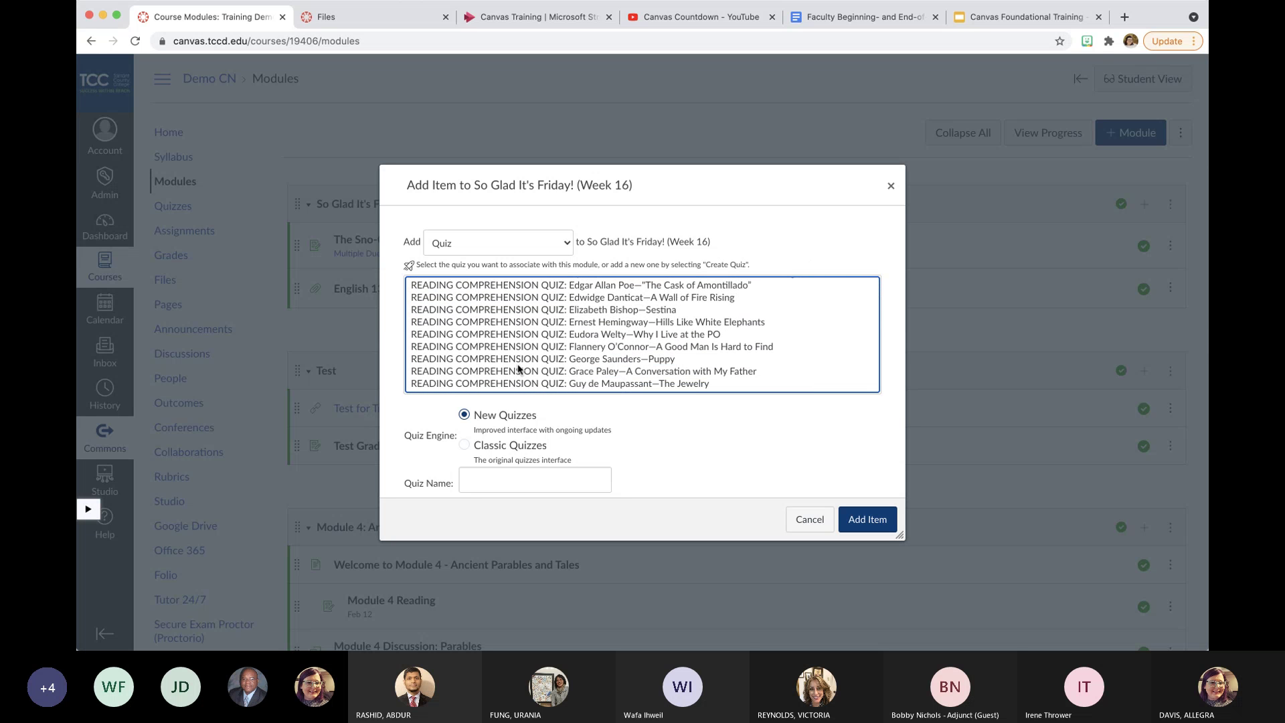
pyautogui.scroll(-1, 519, 368)
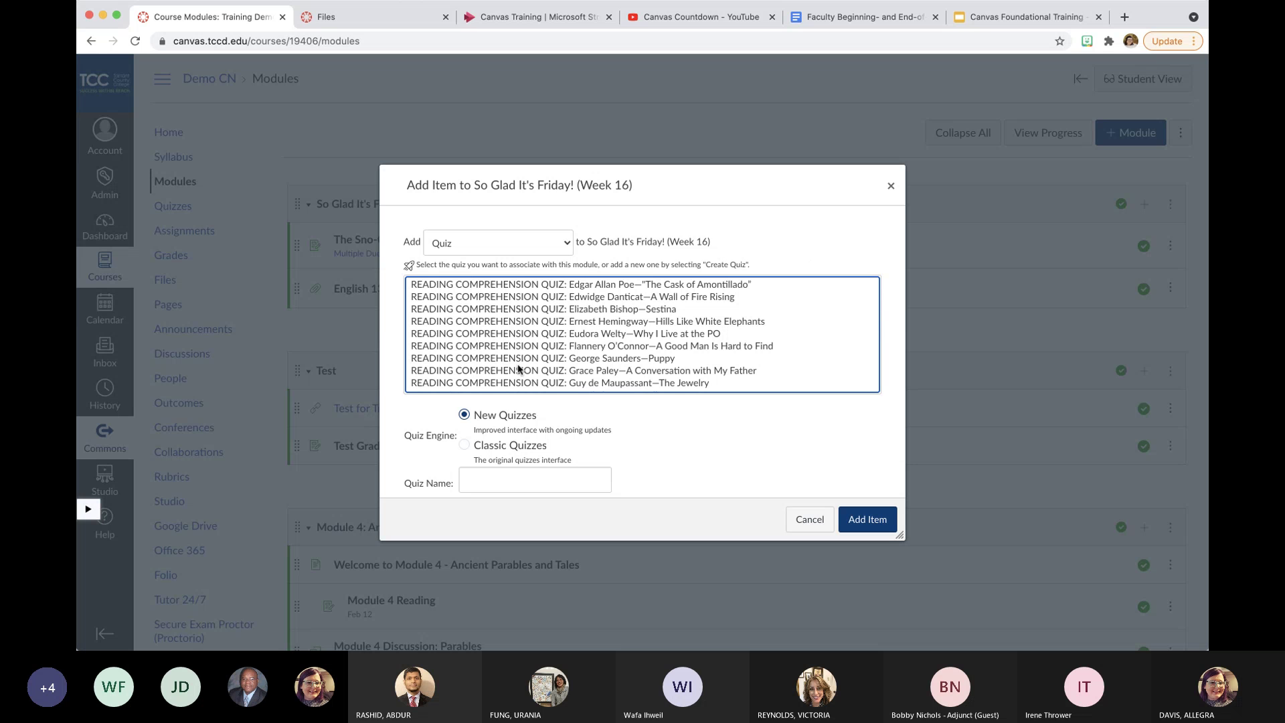
pyautogui.scroll(-4, 519, 369)
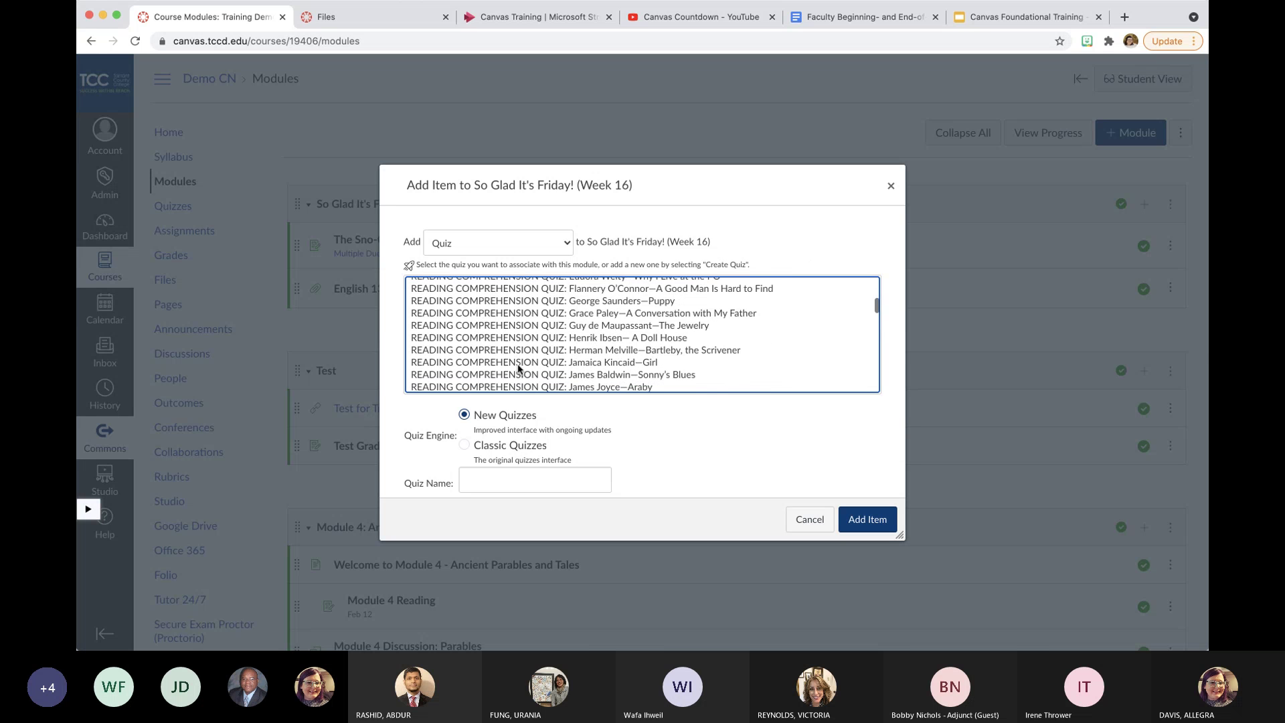
pyautogui.scroll(-4, 519, 368)
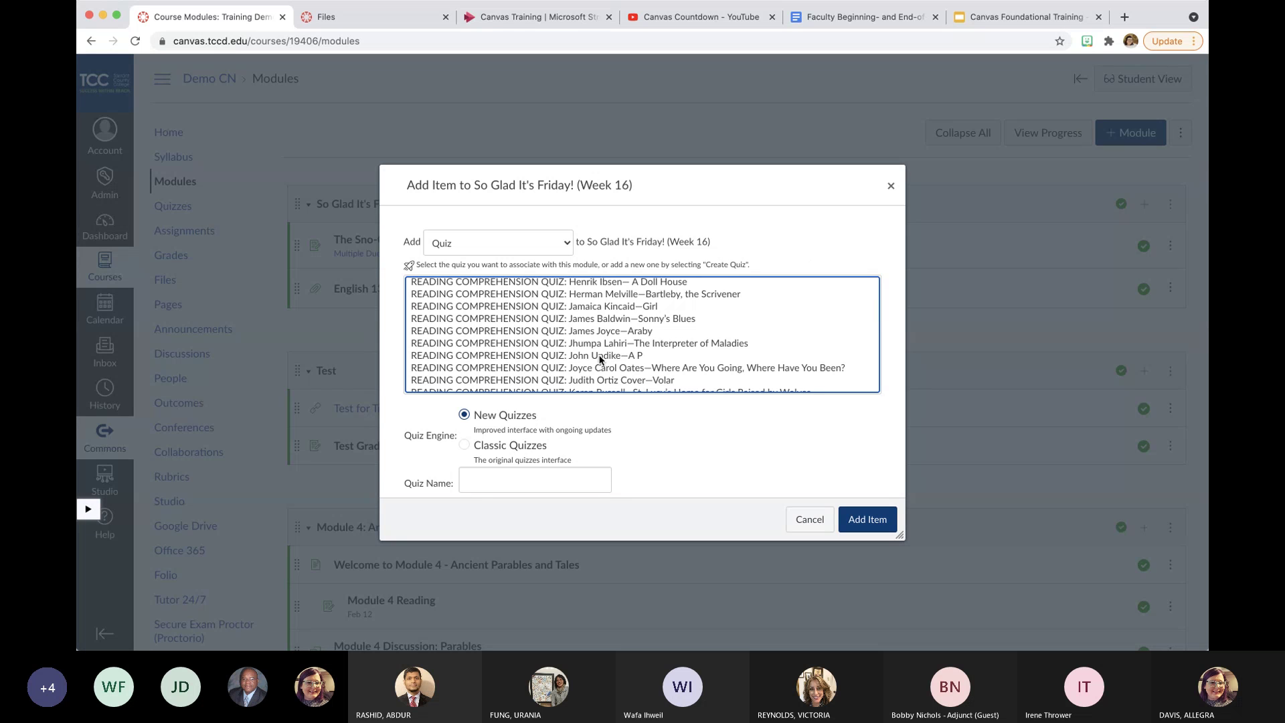
pyautogui.click(522, 355)
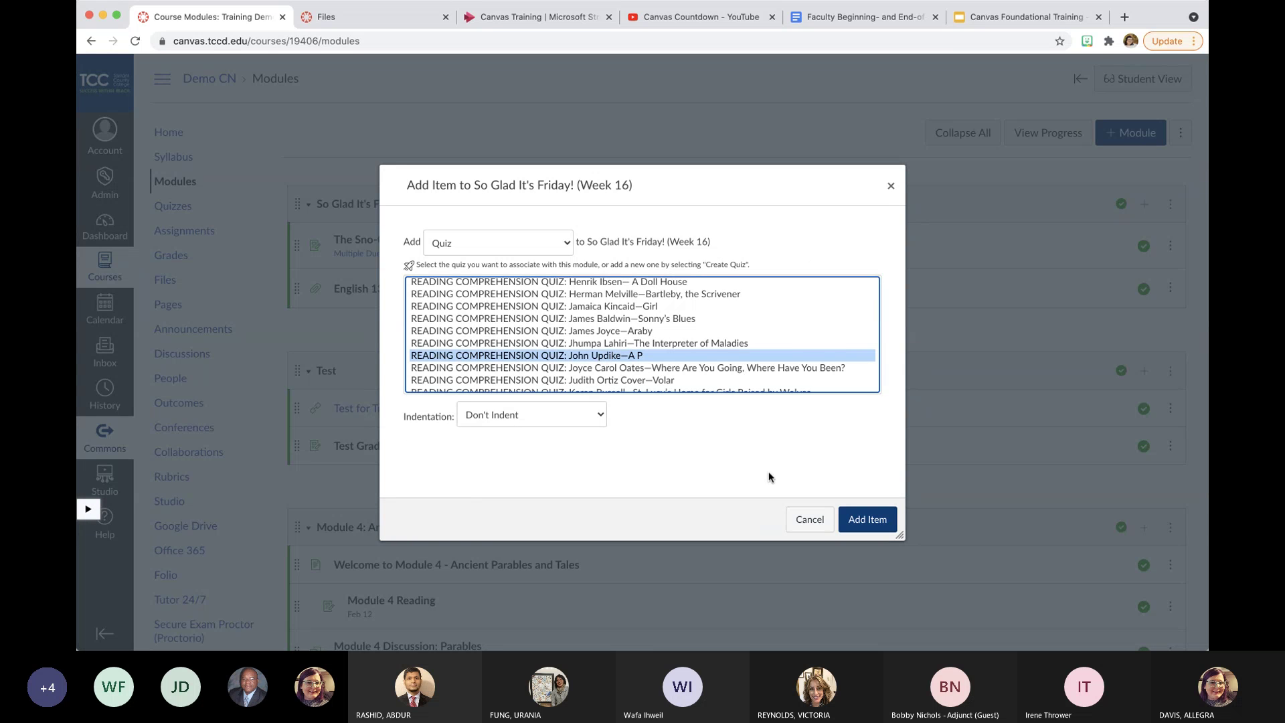
pyautogui.click(845, 519)
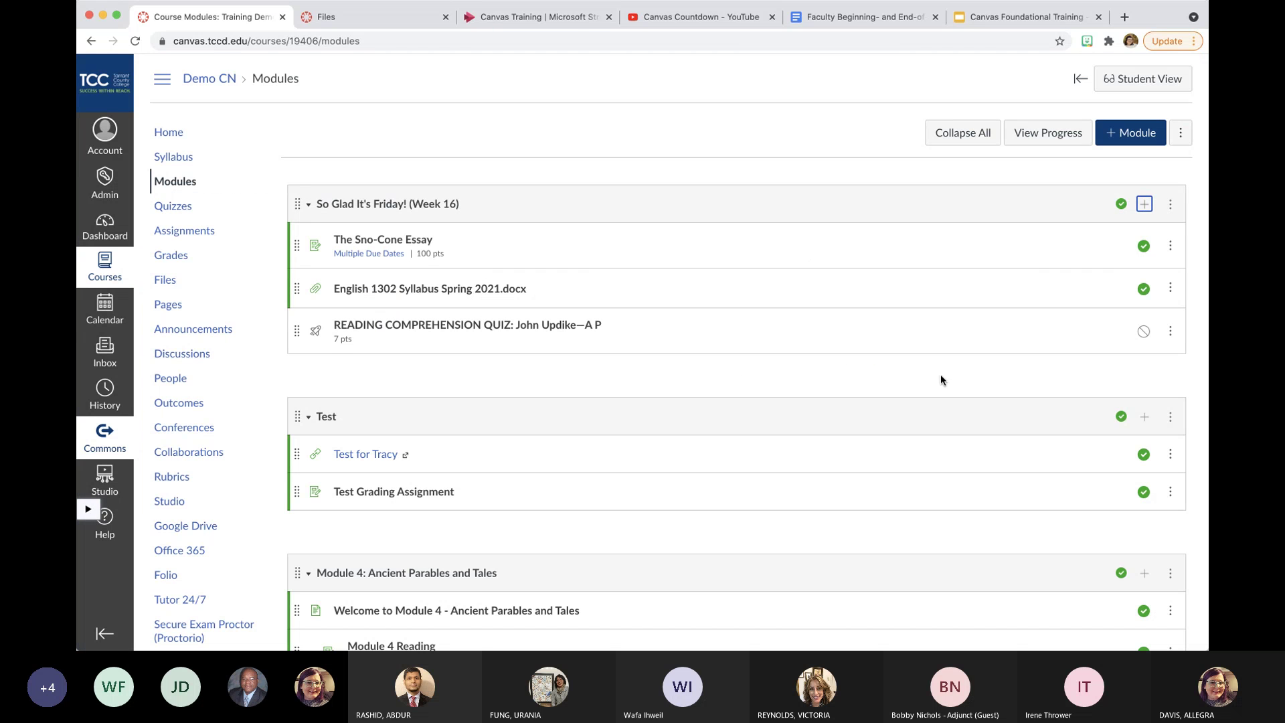
# Create a new quiz named Test Quiz and add it to the Week 16 module
pyautogui.click(1145, 204)
pyautogui.scroll(5, 559, 335)
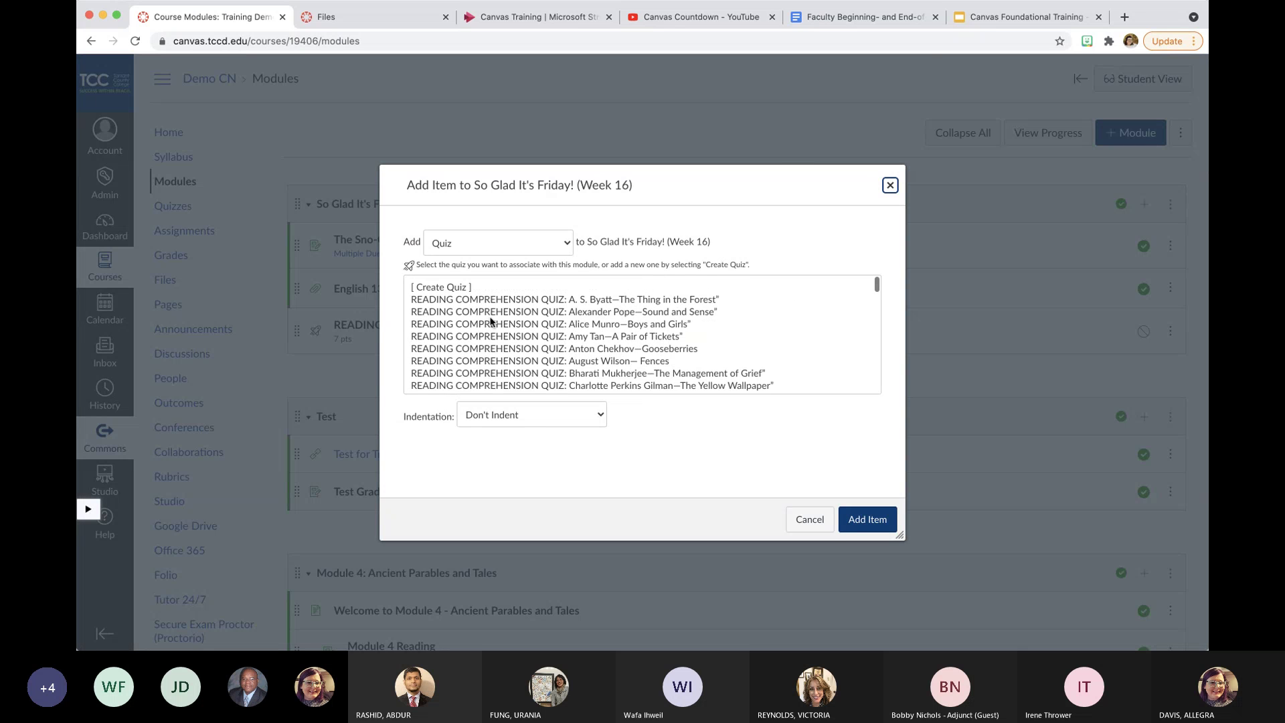
pyautogui.click(419, 287)
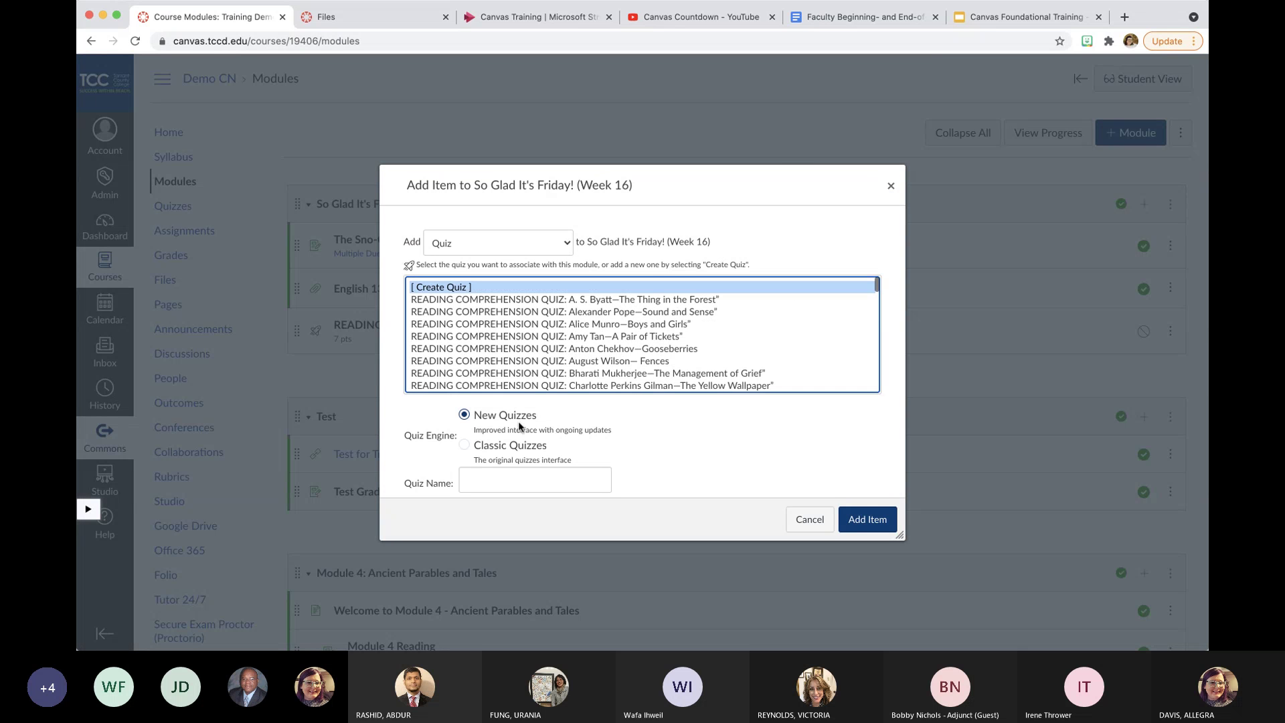
pyautogui.click(528, 482)
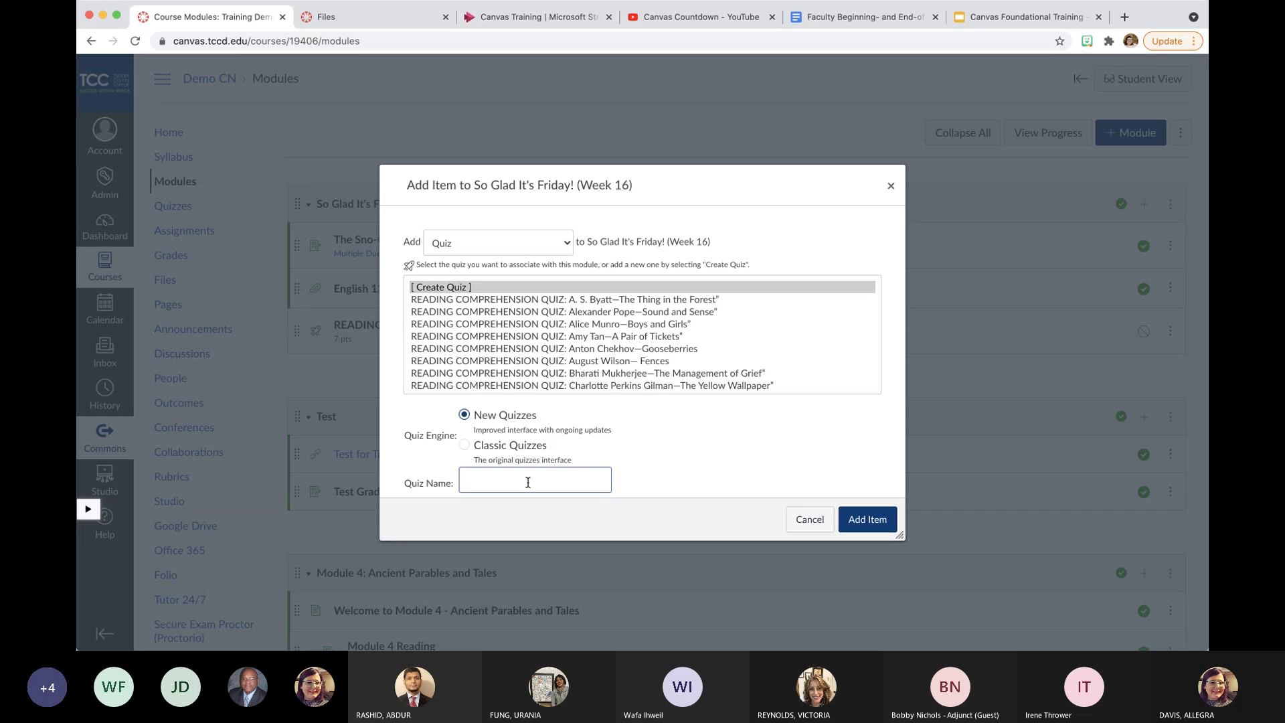
pyautogui.write('Test Quix')
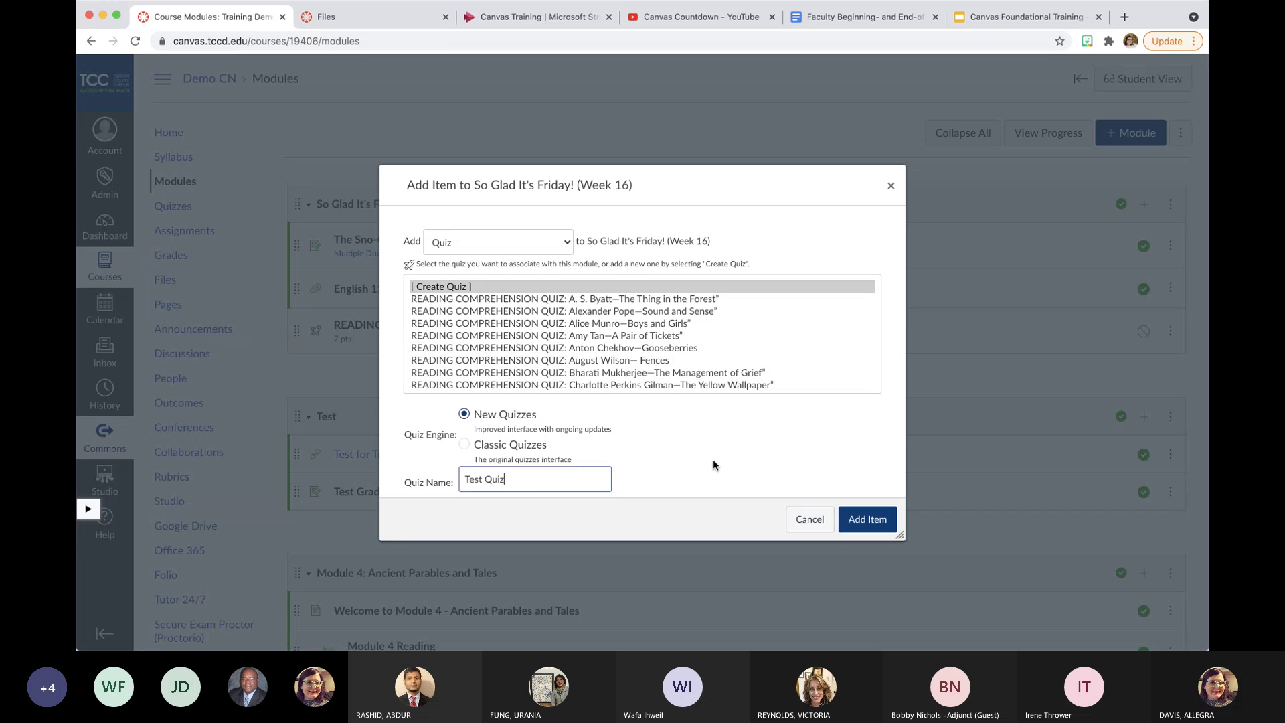
pyautogui.scroll(-3, 713, 462)
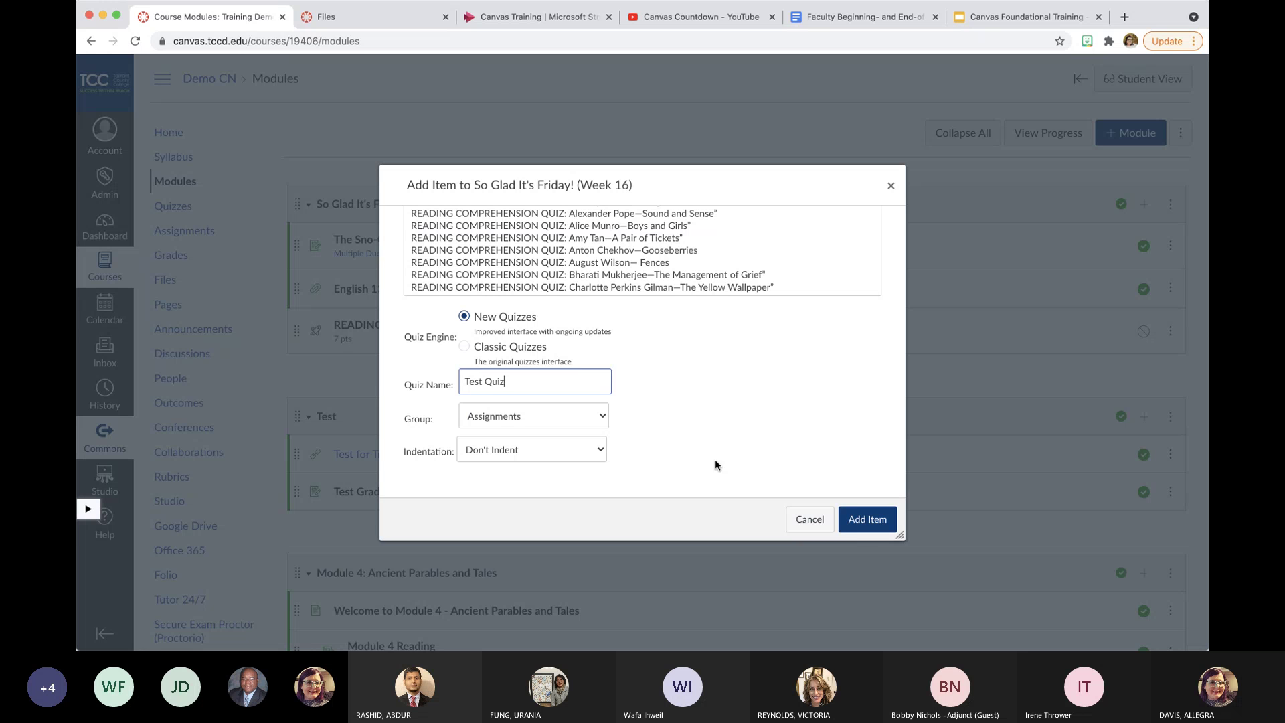
pyautogui.click(873, 527)
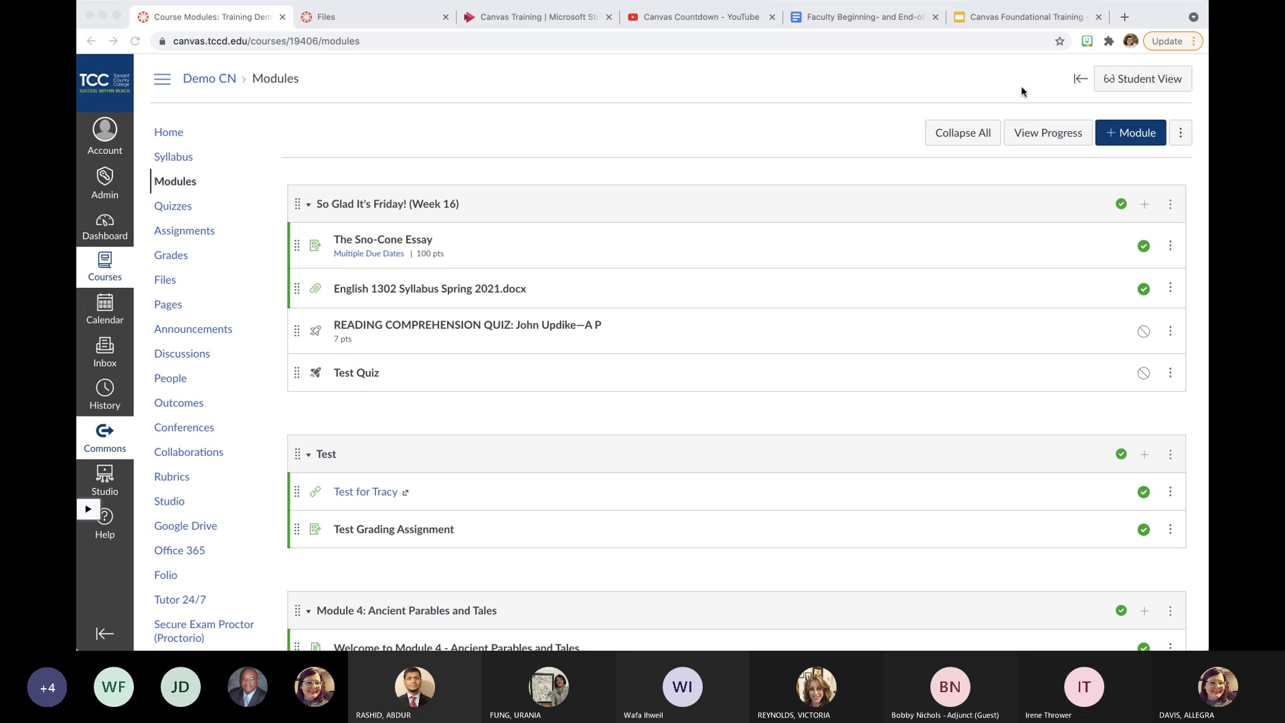
# Open the John Updike—A P quiz from the module, preview its questions, and return to editing
pyautogui.click(467, 327)
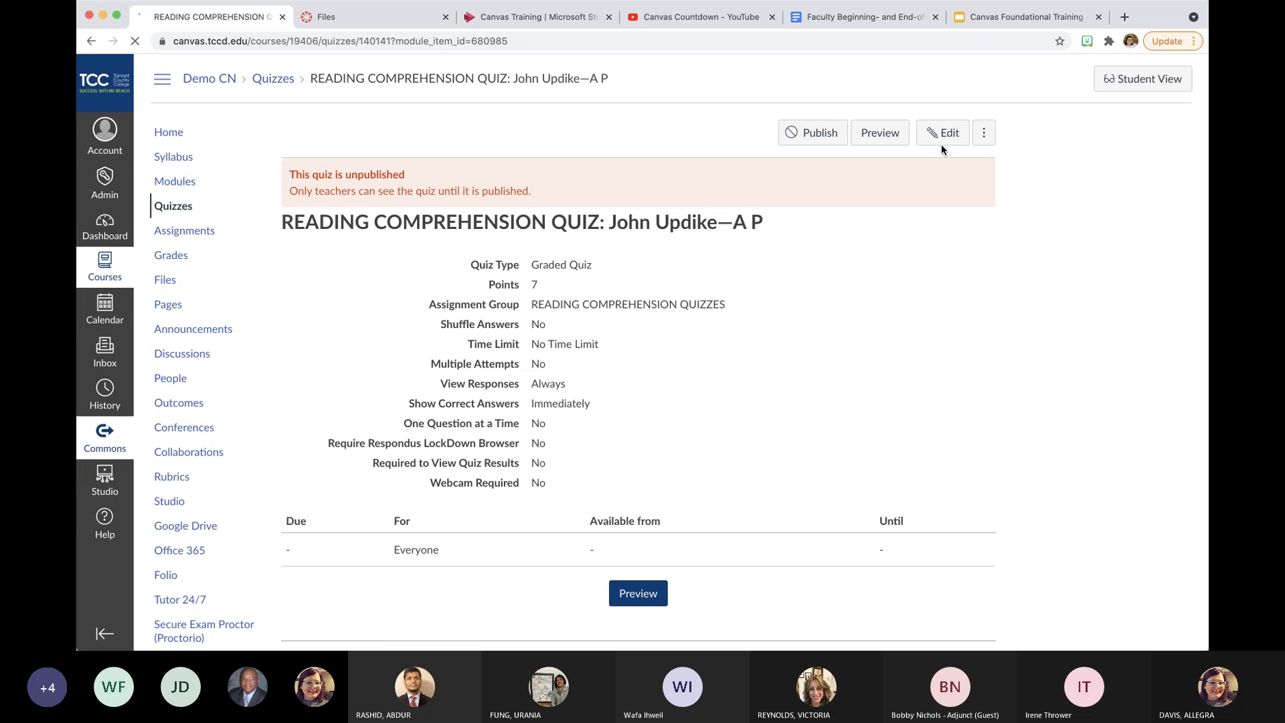
pyautogui.click(880, 133)
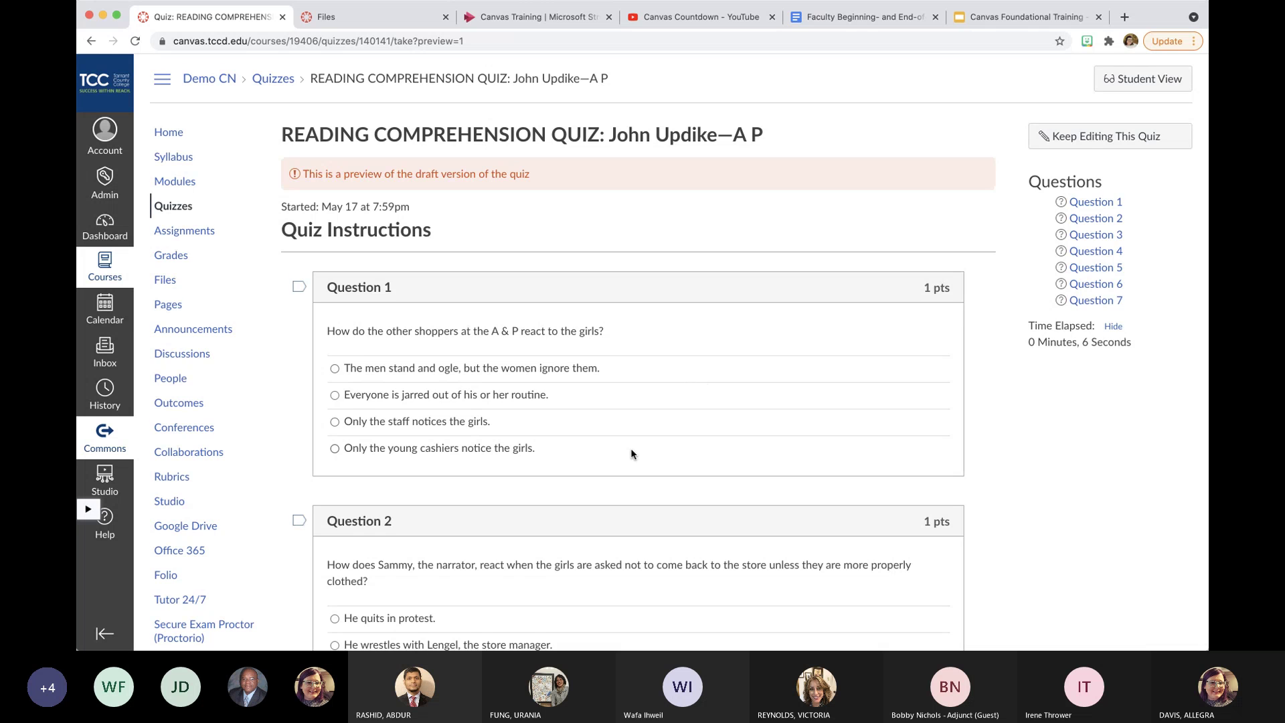
pyautogui.scroll(-9, 631, 453)
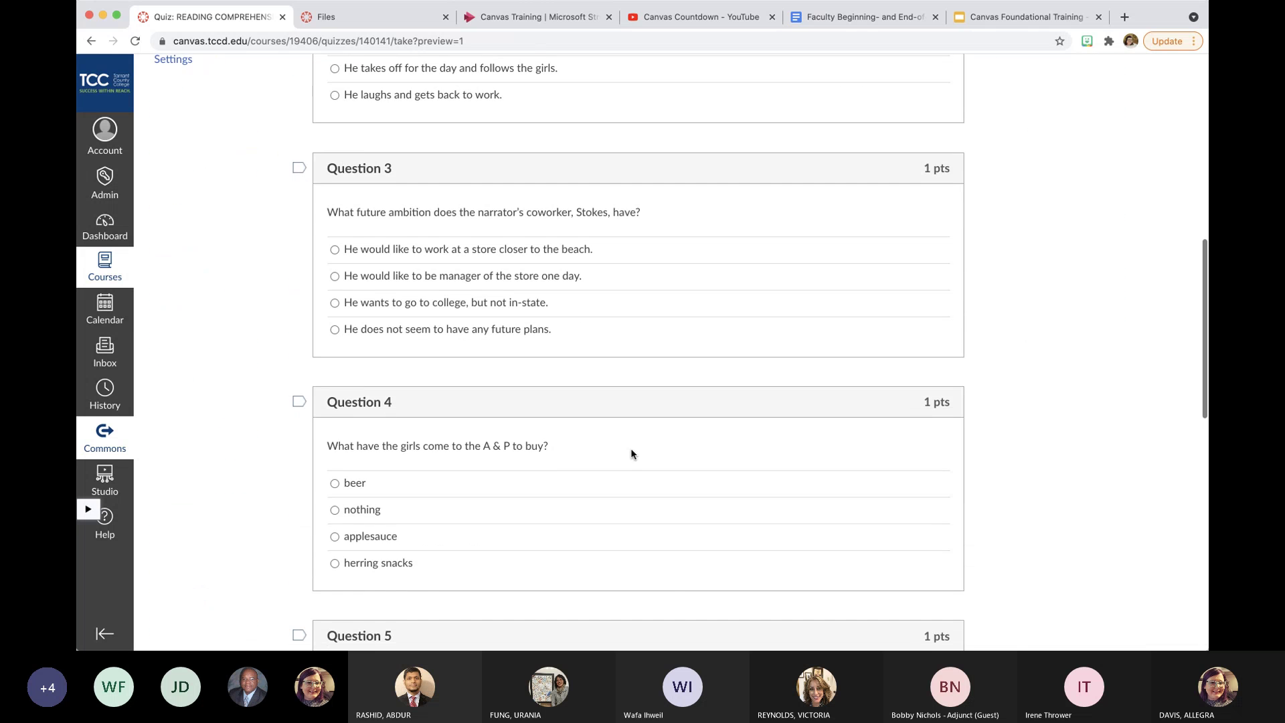
pyautogui.scroll(11, 631, 453)
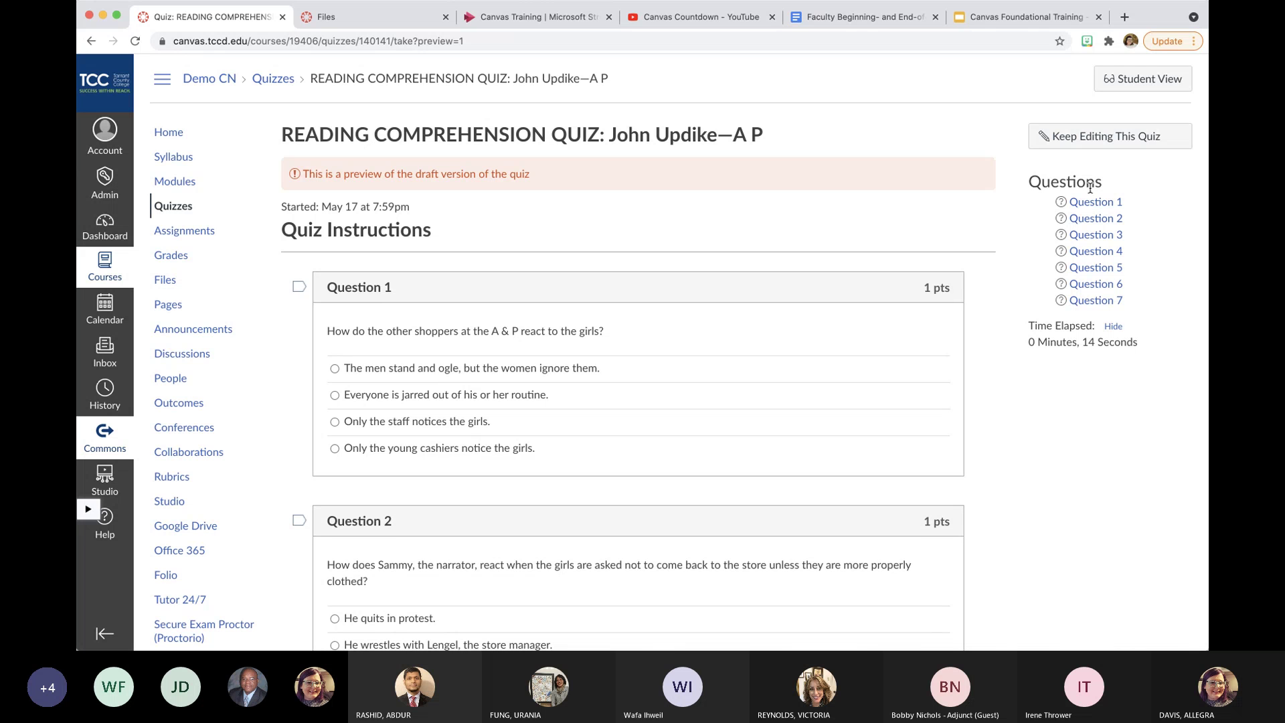
pyautogui.click(1086, 141)
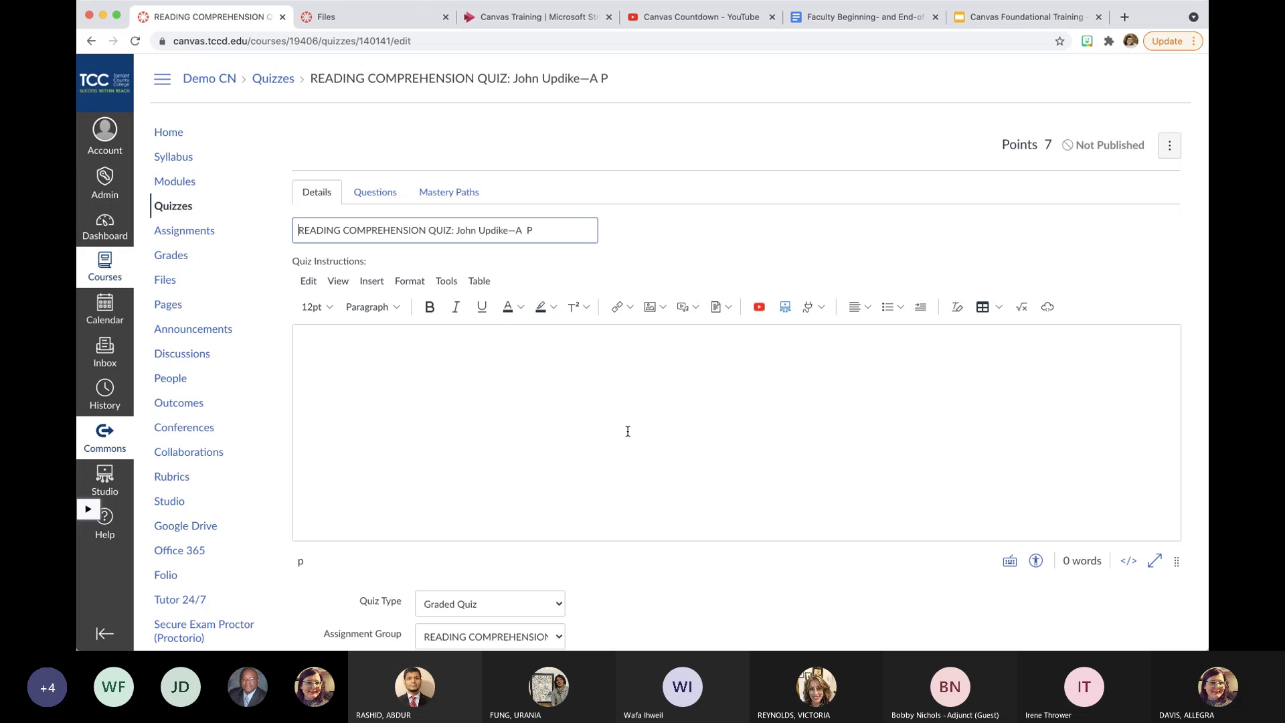
# Look over the quiz's question list and extra options, trying to move the shoppers question
pyautogui.click(495, 417)
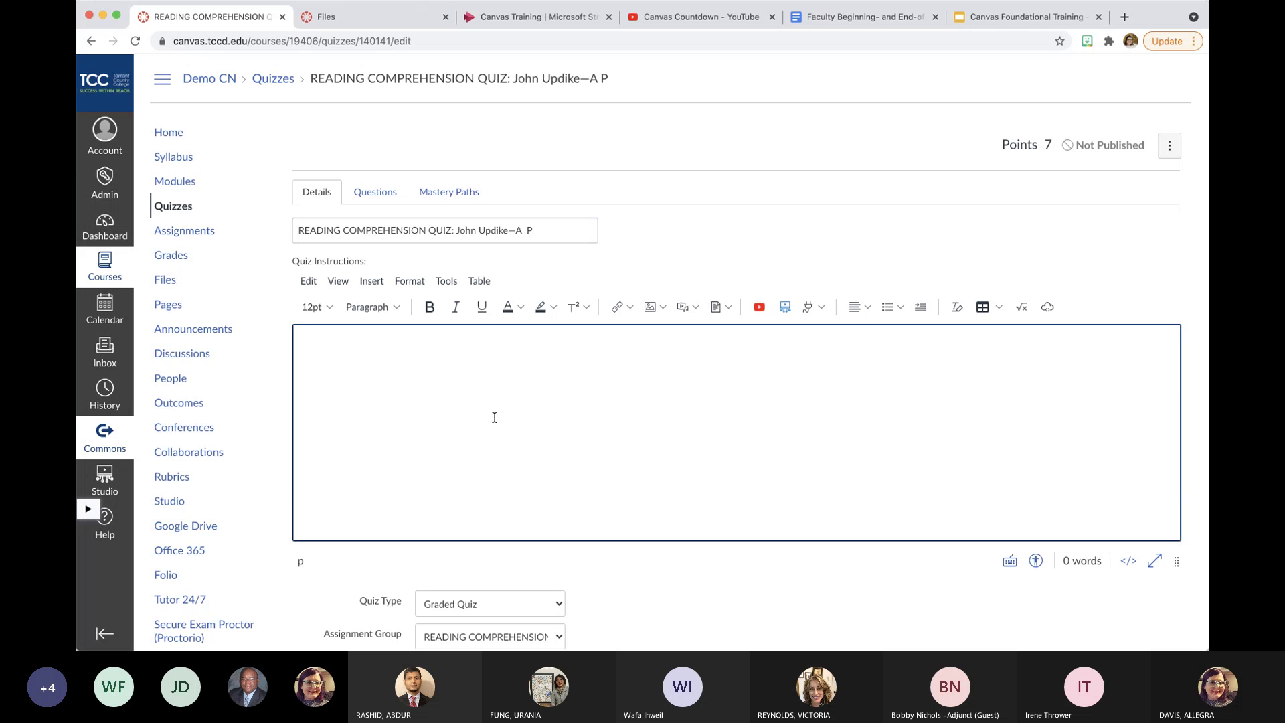
pyautogui.click(369, 195)
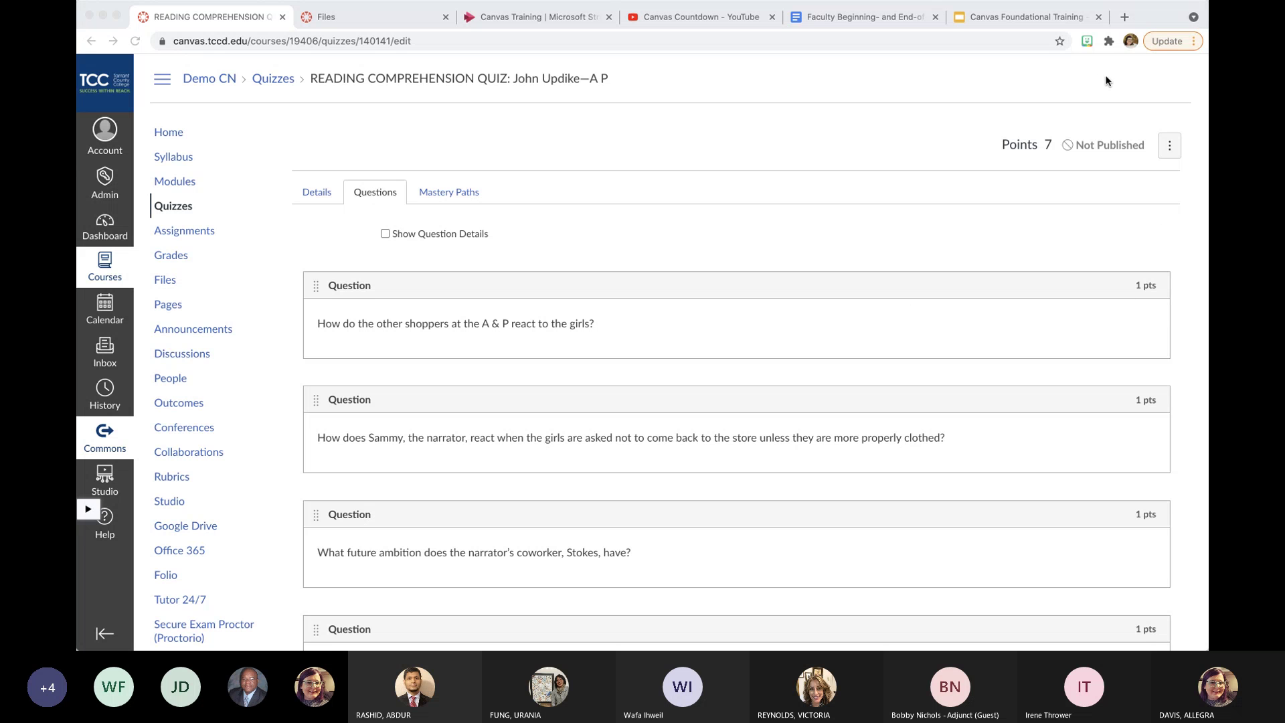
pyautogui.click(1167, 147)
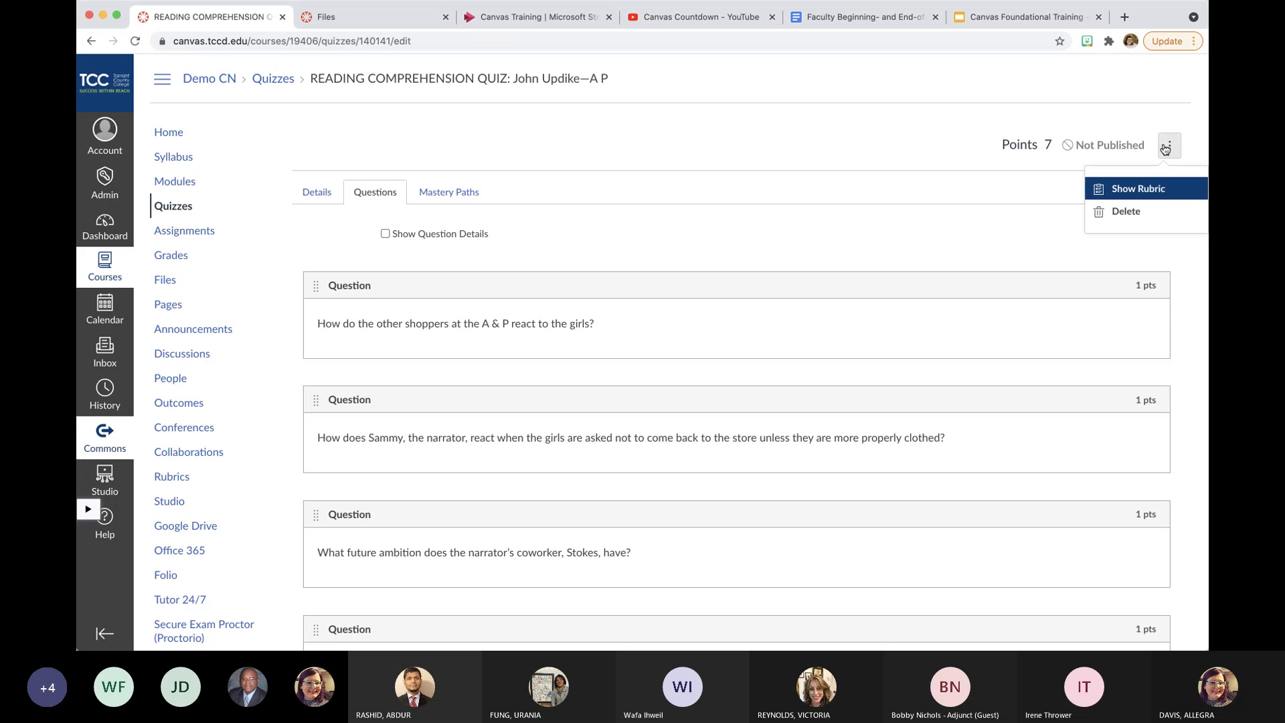
pyautogui.click(1022, 191)
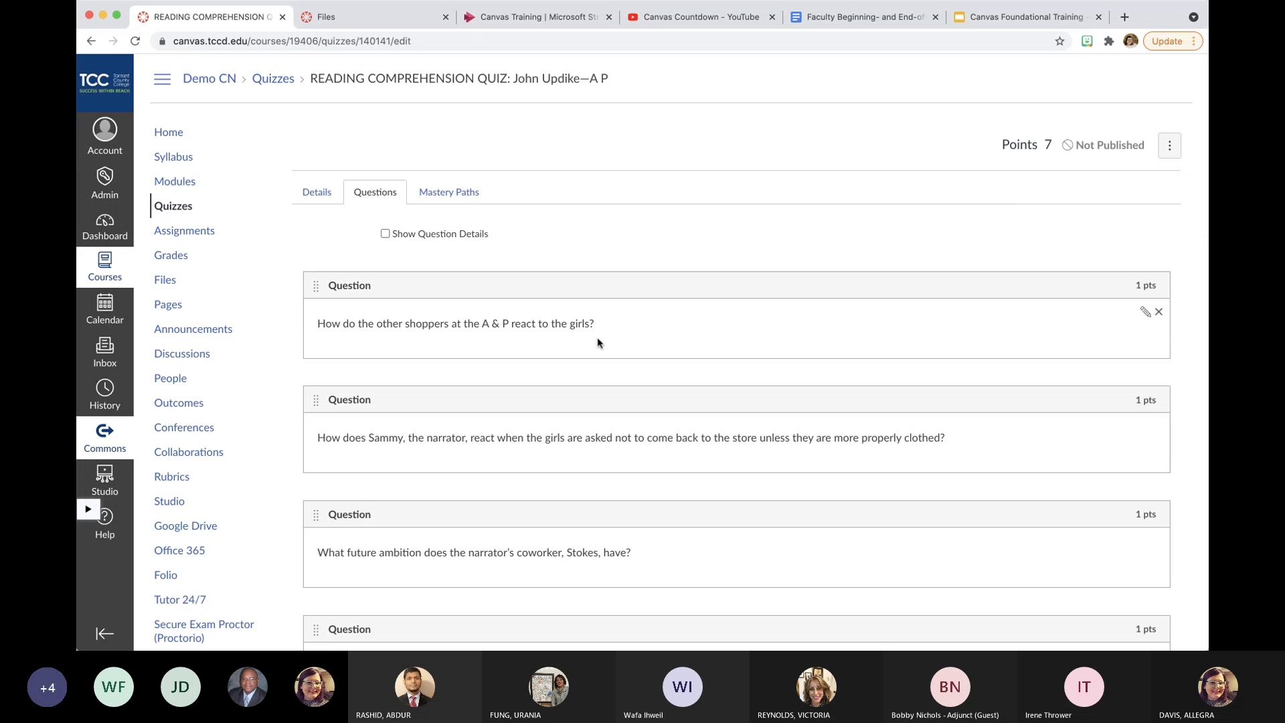
pyautogui.moveTo(322, 296)
pyautogui.mouseDown()
pyautogui.moveTo(310, 499)
pyautogui.moveTo(310, 281)
pyautogui.moveTo(311, 295)
pyautogui.mouseUp()
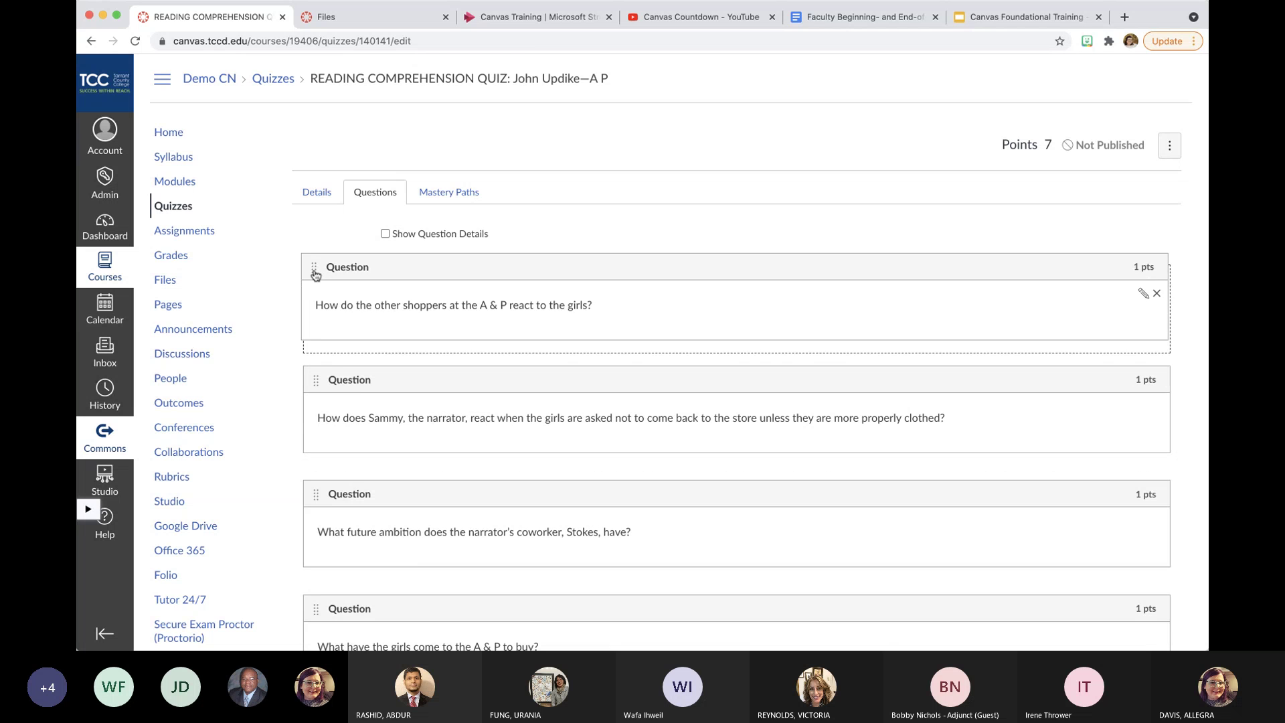
pyautogui.click(319, 195)
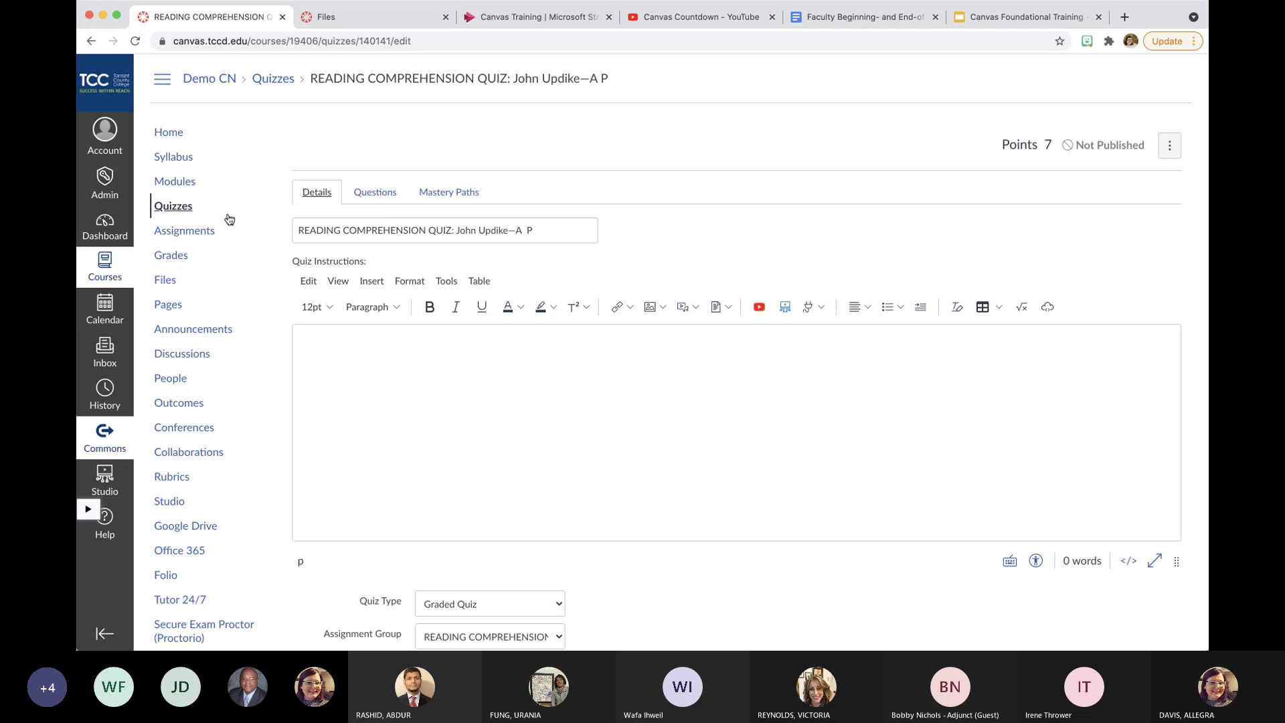
# Reopen the quiz editor and open the first question, about the other shoppers, for editing
pyautogui.click(91, 41)
pyautogui.click(91, 41)
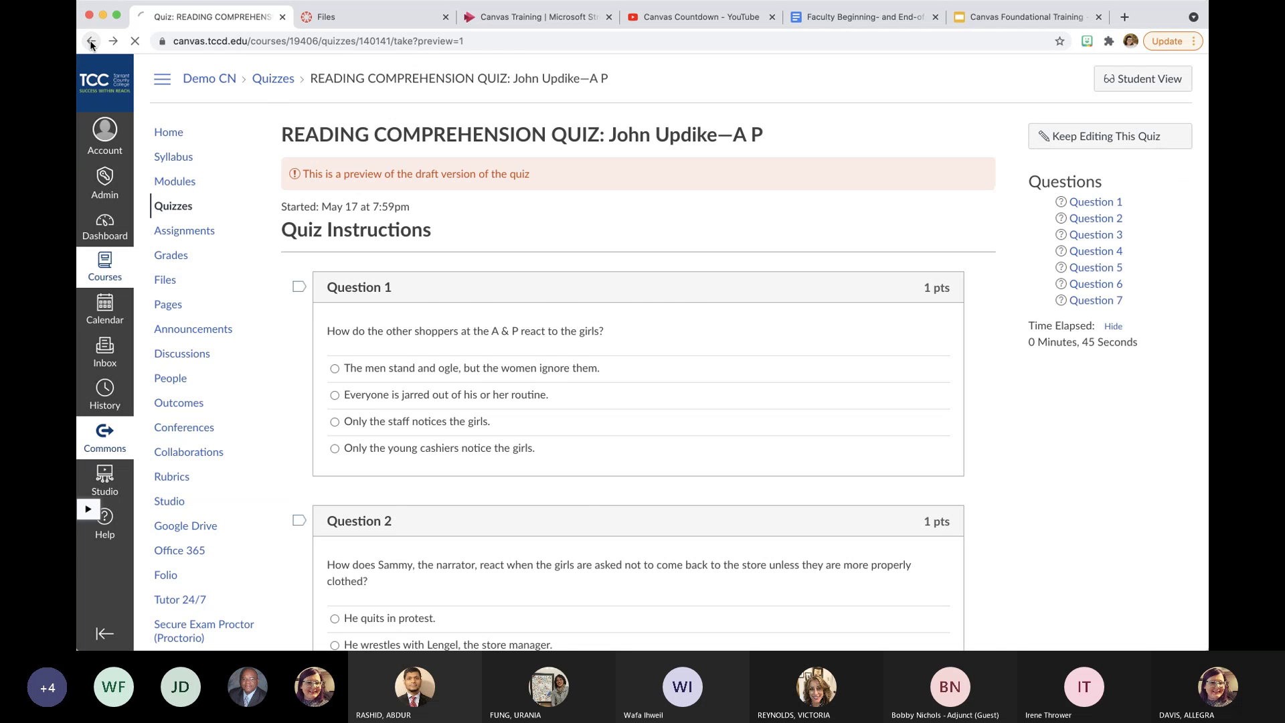
pyautogui.click(945, 135)
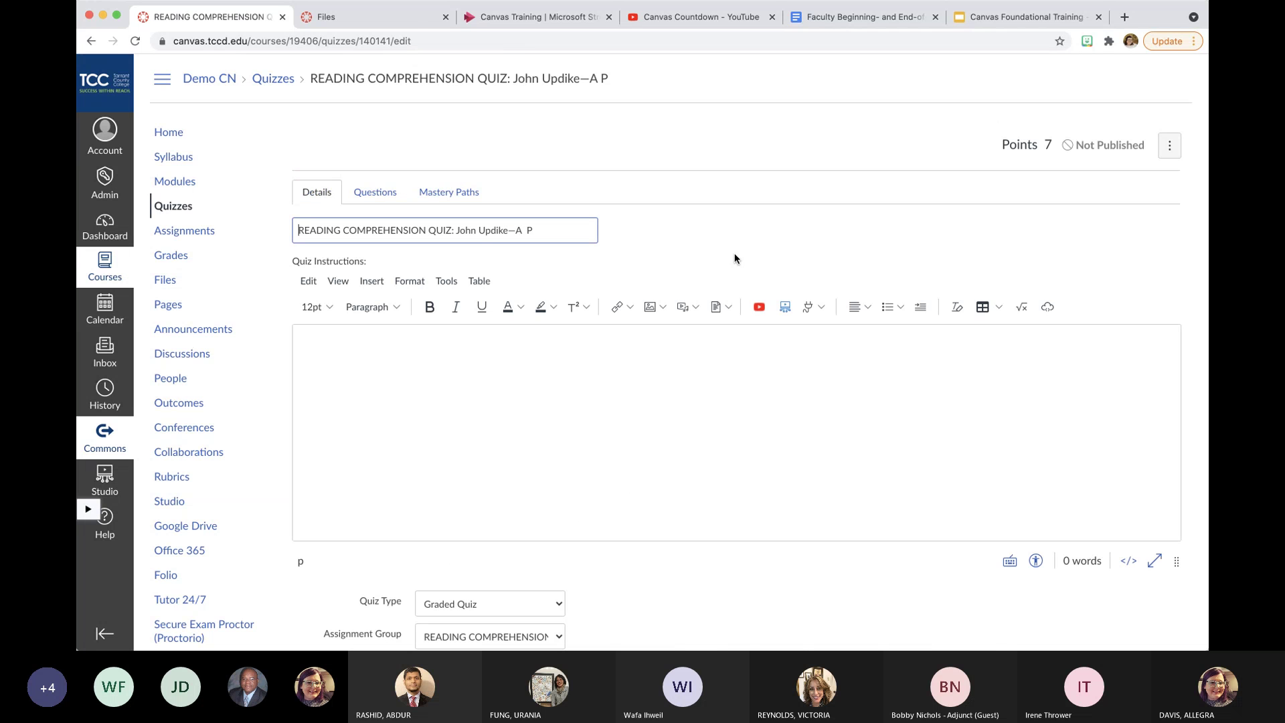
pyautogui.click(394, 202)
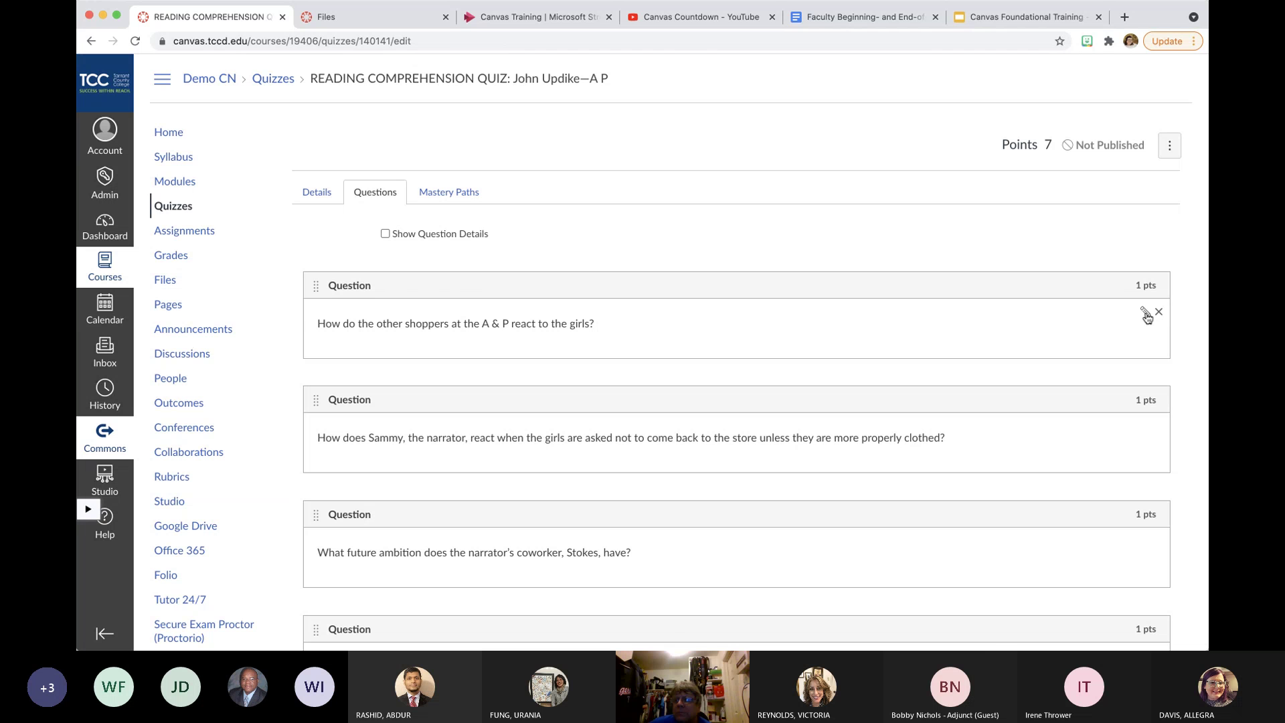
pyautogui.click(1146, 314)
# Review the shoppers question's answer feedback comments and update the question
pyautogui.scroll(-3, 1154, 346)
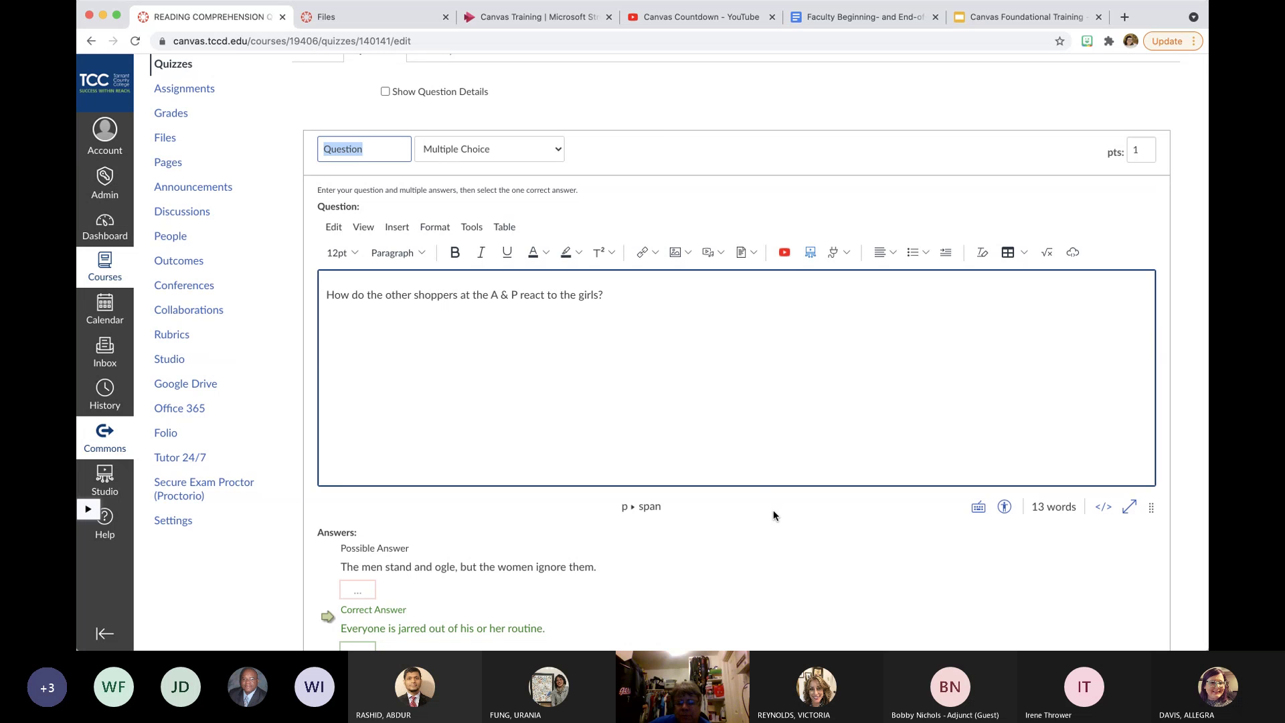
pyautogui.scroll(-1, 774, 514)
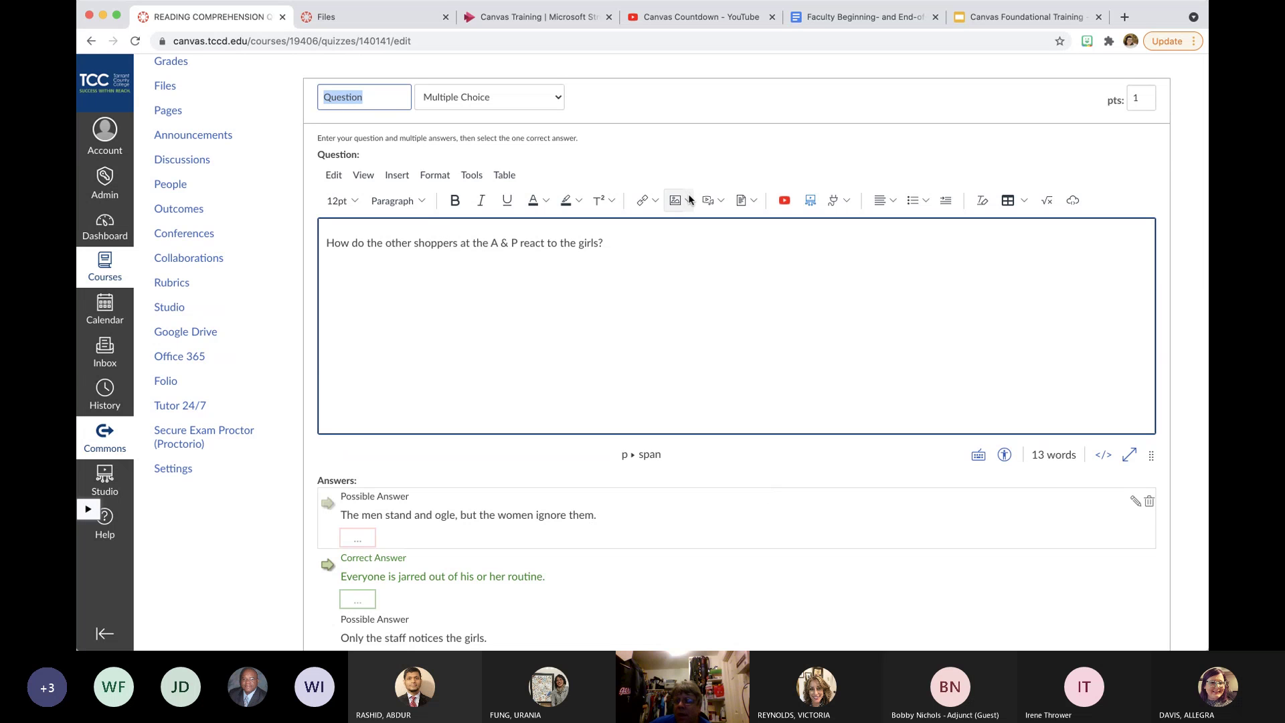
pyautogui.scroll(-5, 796, 528)
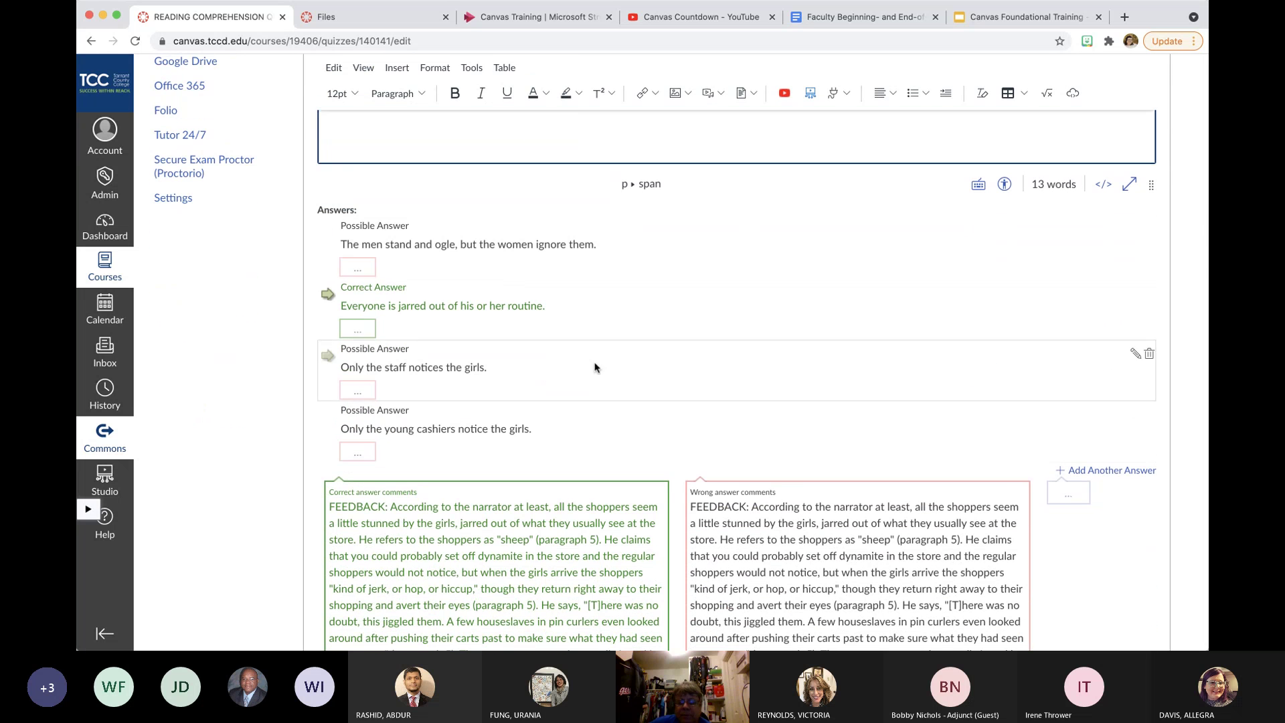
pyautogui.scroll(-3, 498, 465)
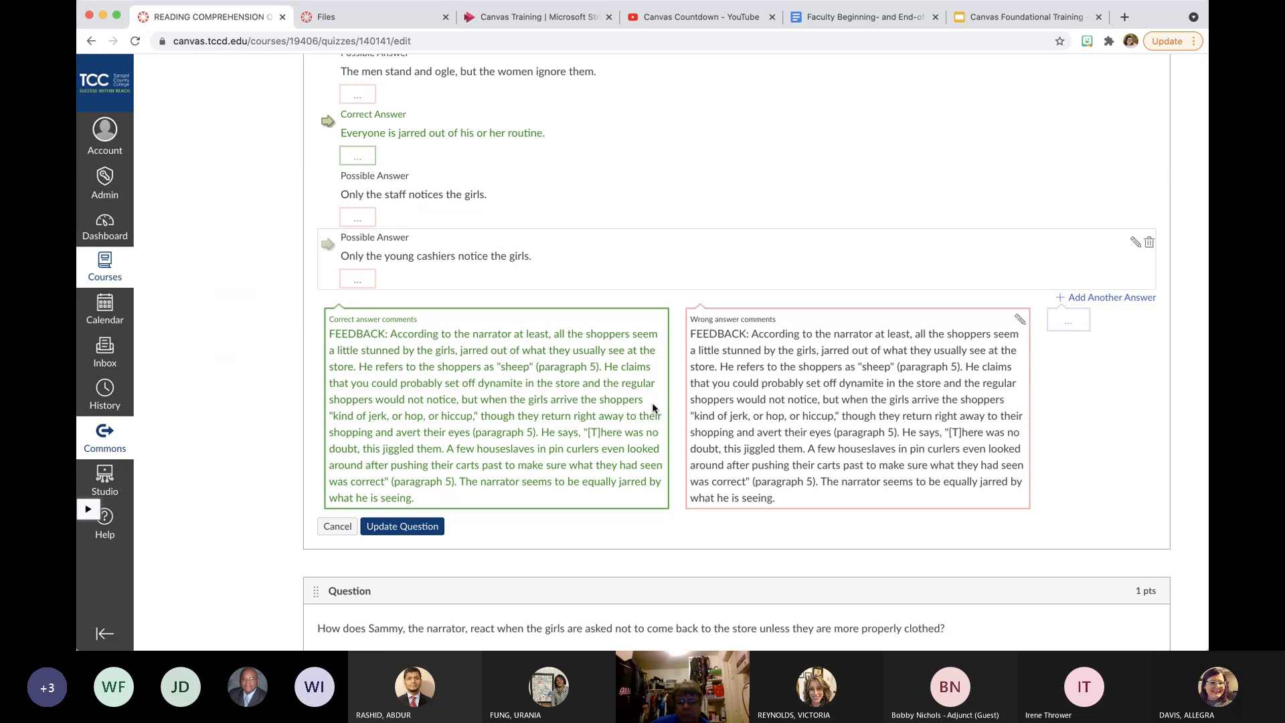
pyautogui.scroll(-5, 607, 410)
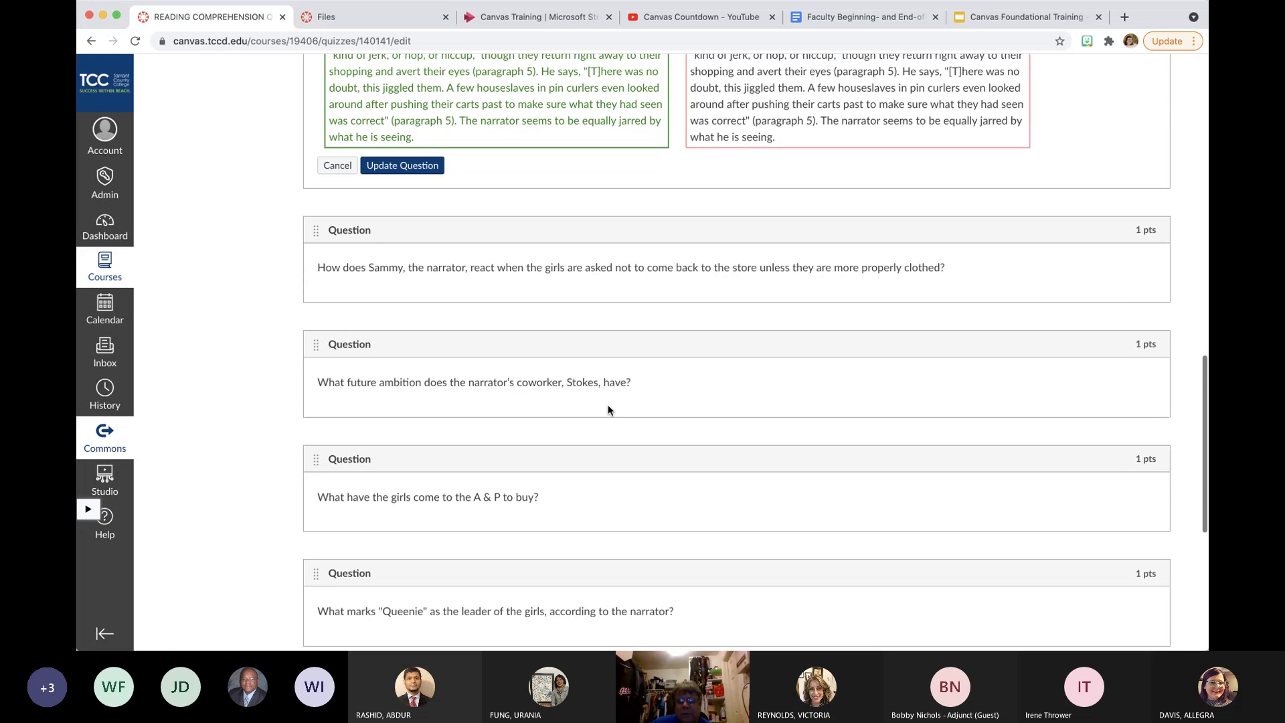
pyautogui.click(435, 166)
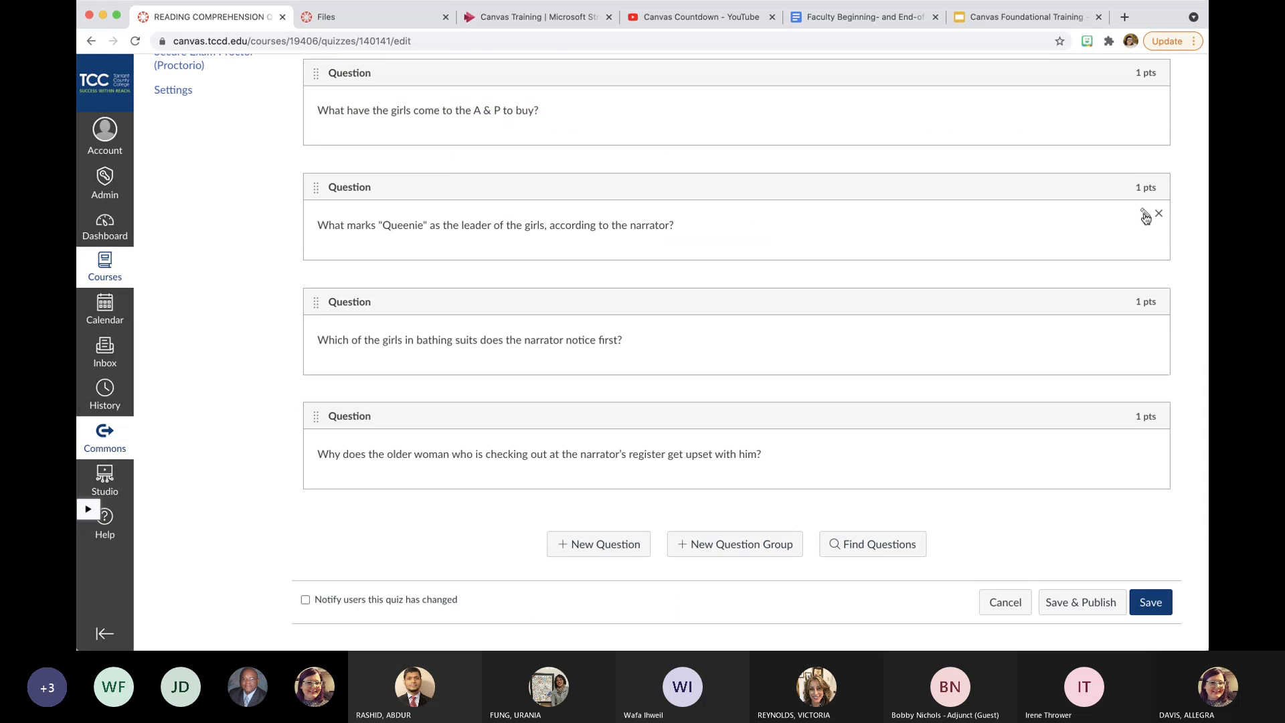
# Review the Queenie question's answers and feedback, then save and publish the Updike quiz
pyautogui.click(1144, 214)
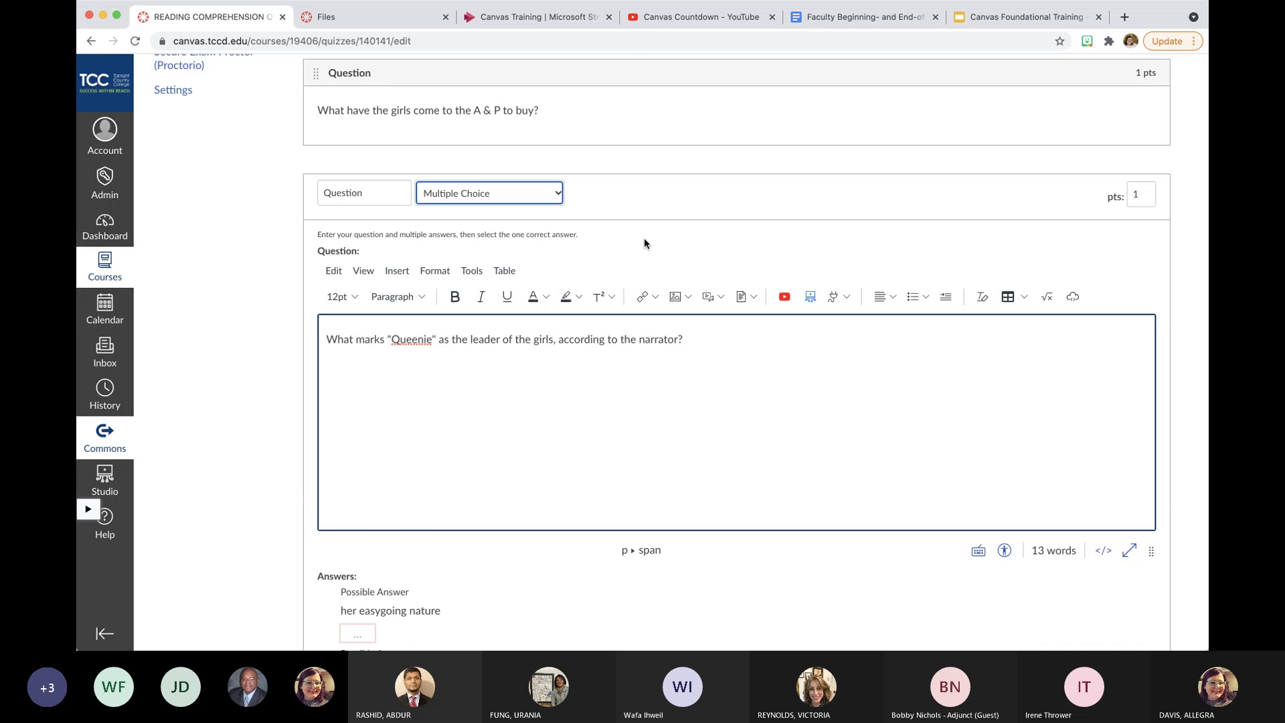
pyautogui.scroll(-3, 735, 381)
pyautogui.scroll(-5, 735, 381)
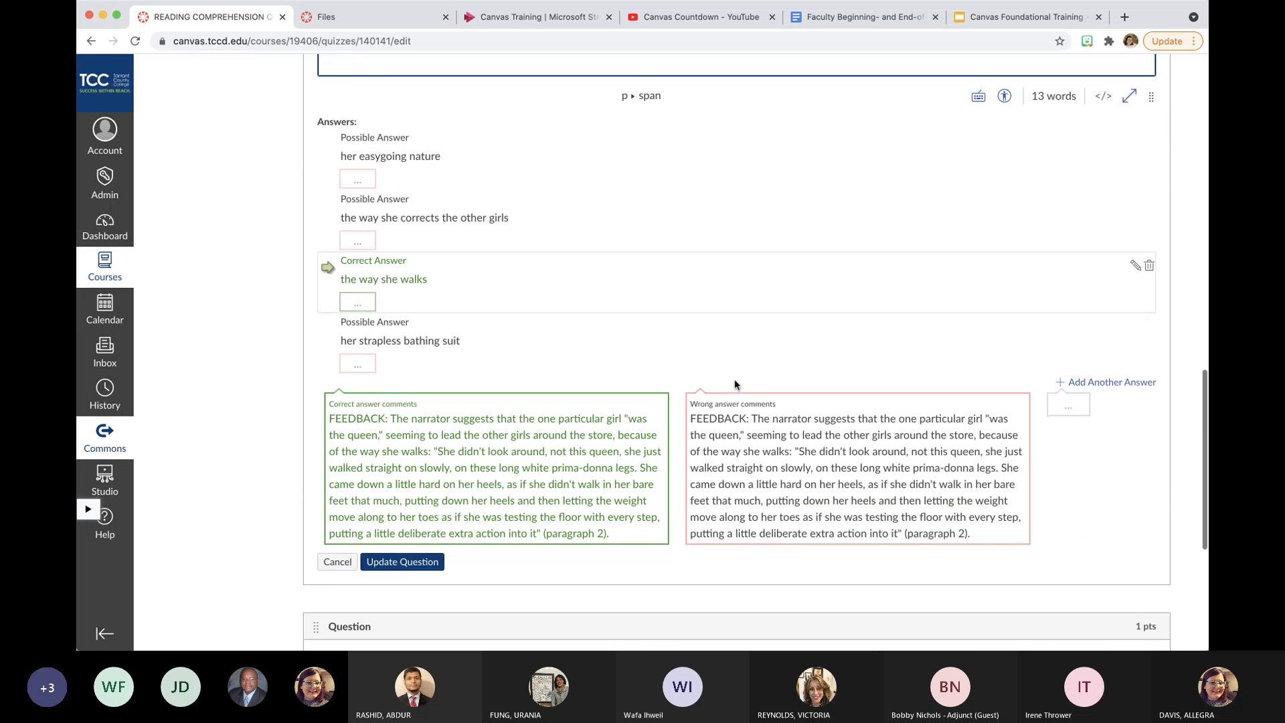
pyautogui.scroll(3, 733, 379)
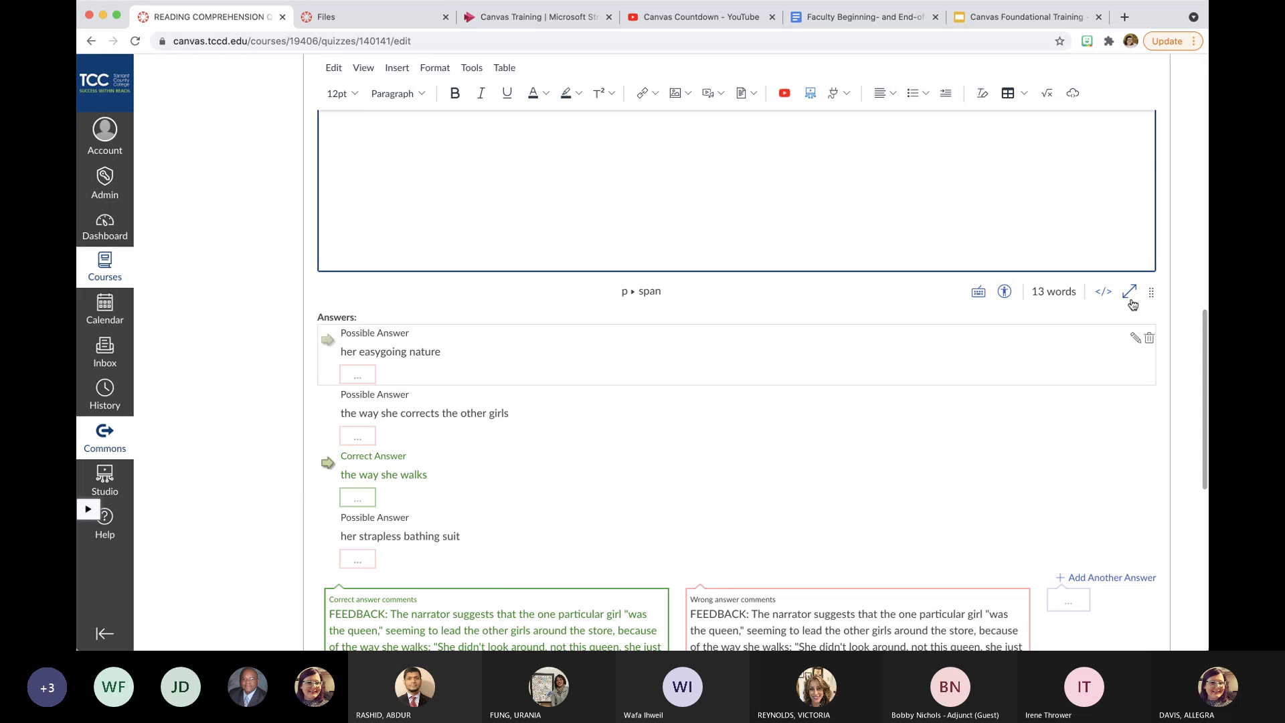
pyautogui.scroll(-6, 810, 420)
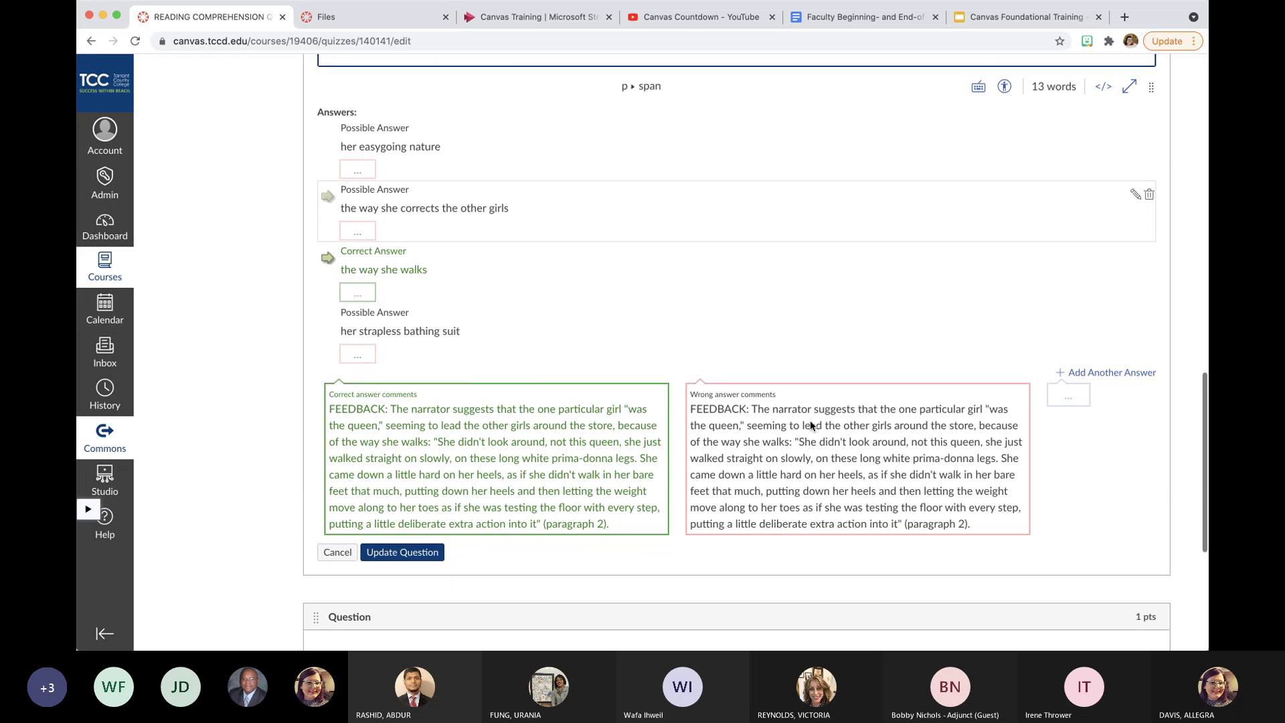
pyautogui.click(369, 372)
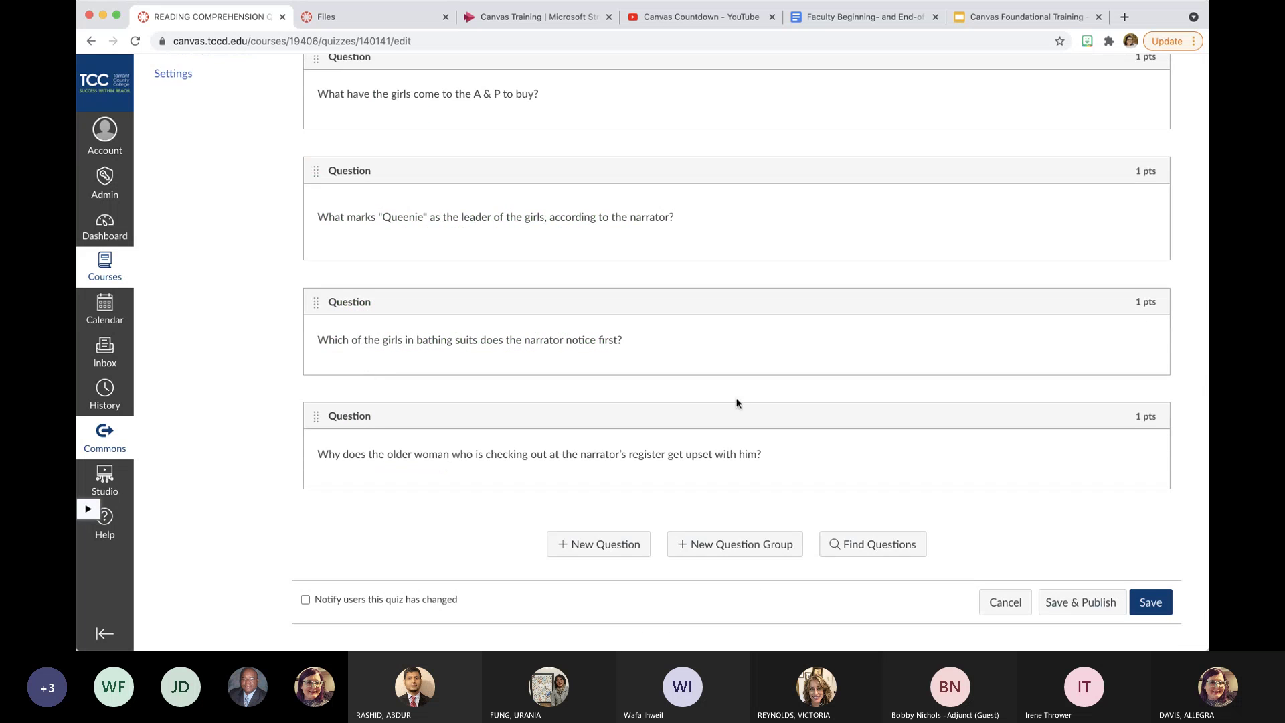
pyautogui.click(1057, 600)
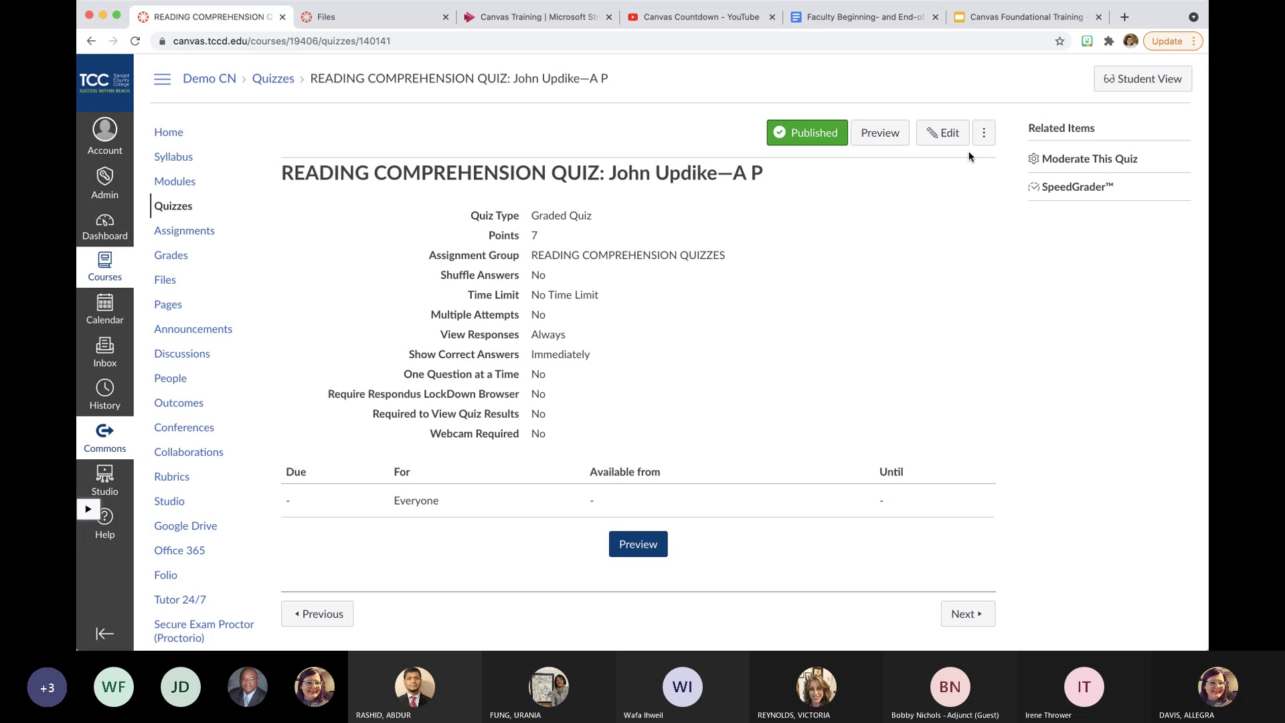
# Show the ⋮ extra actions menu for the published Updike quiz
pyautogui.click(985, 137)
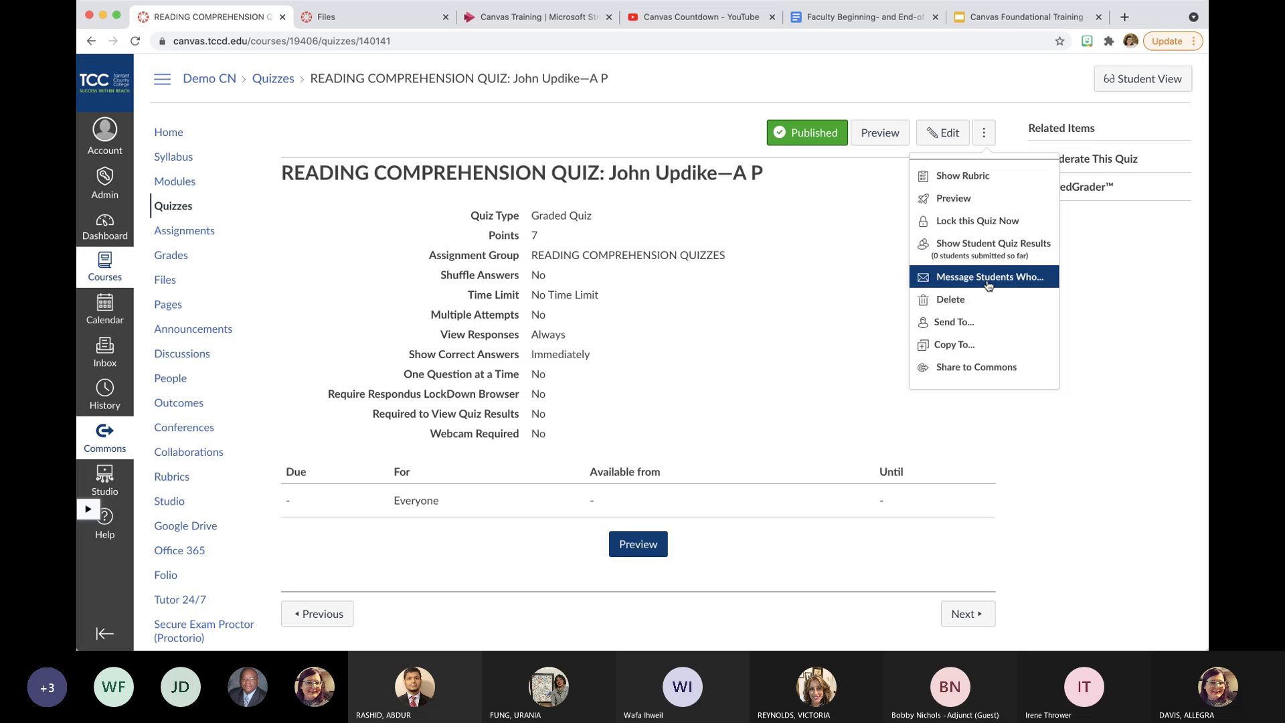
pyautogui.click(987, 328)
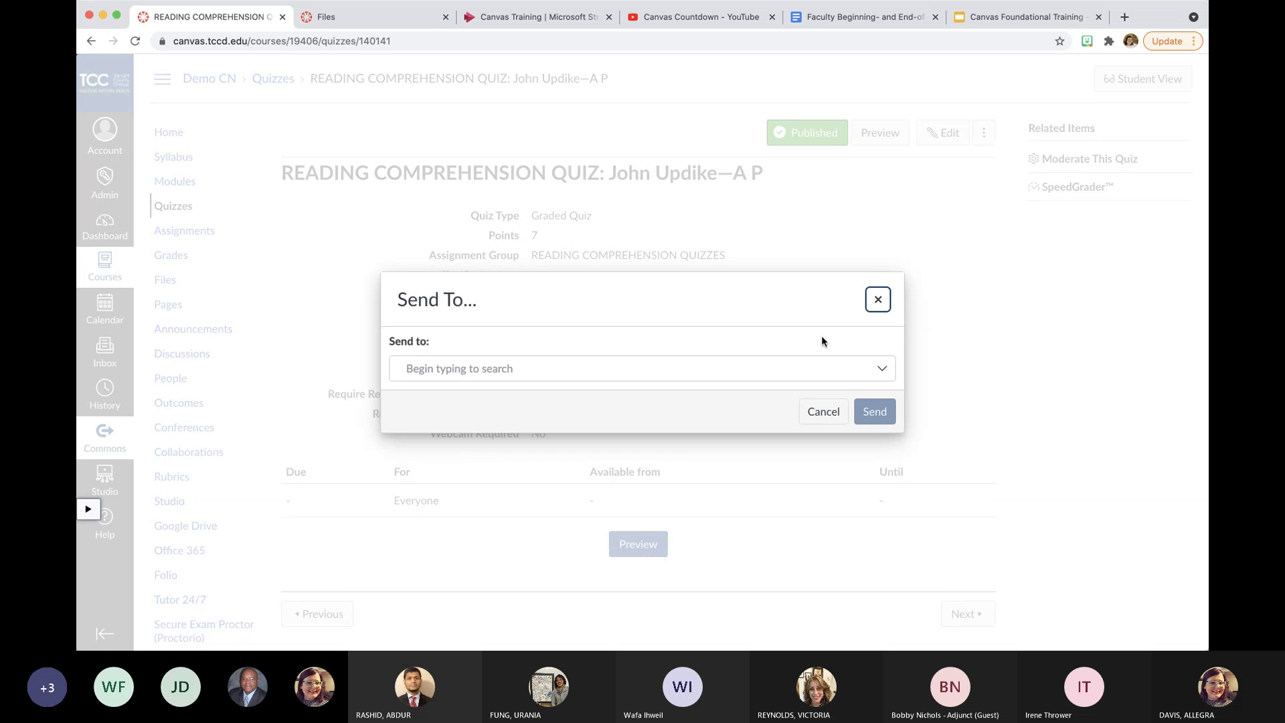
pyautogui.click(669, 380)
pyautogui.write('irene')
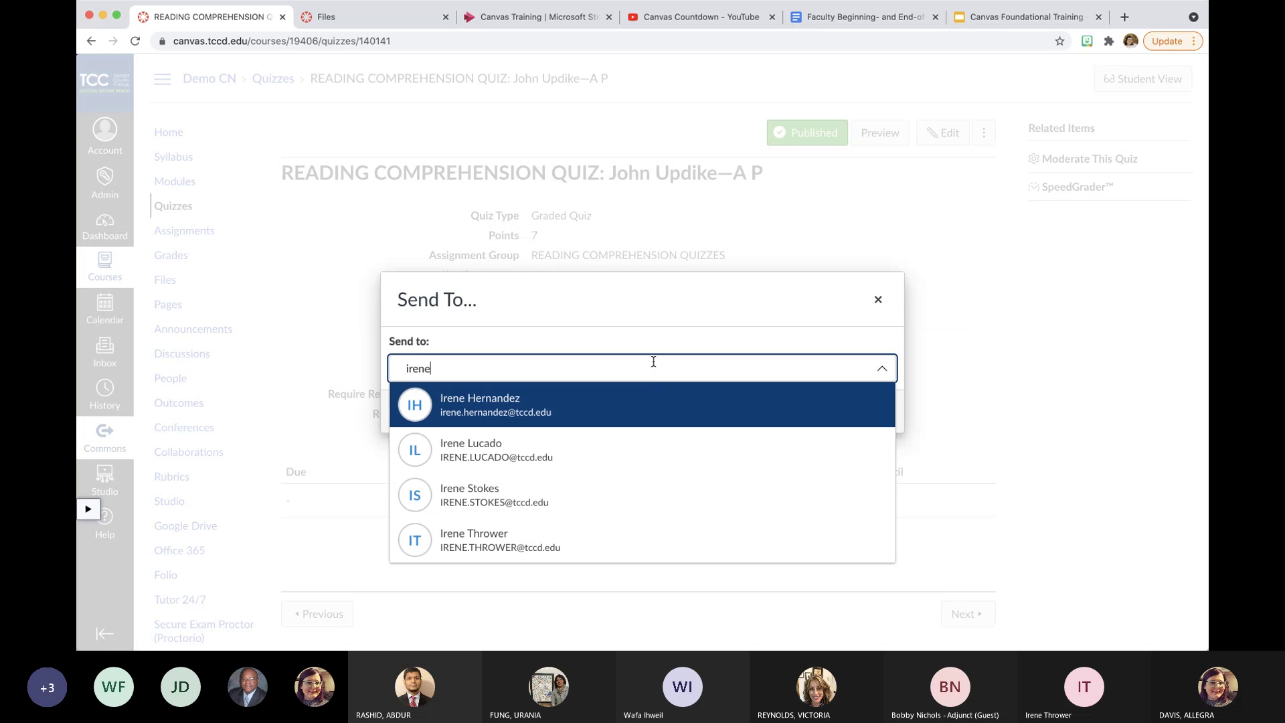
pyautogui.click(611, 535)
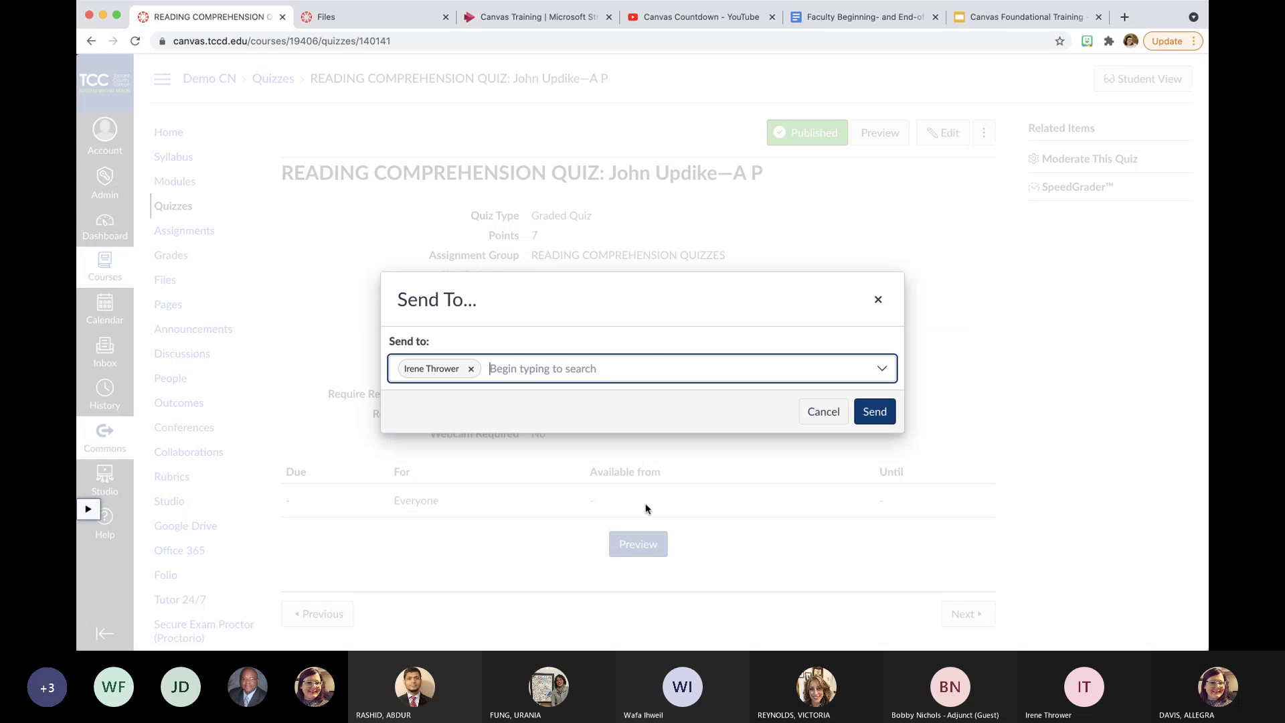
pyautogui.click(879, 299)
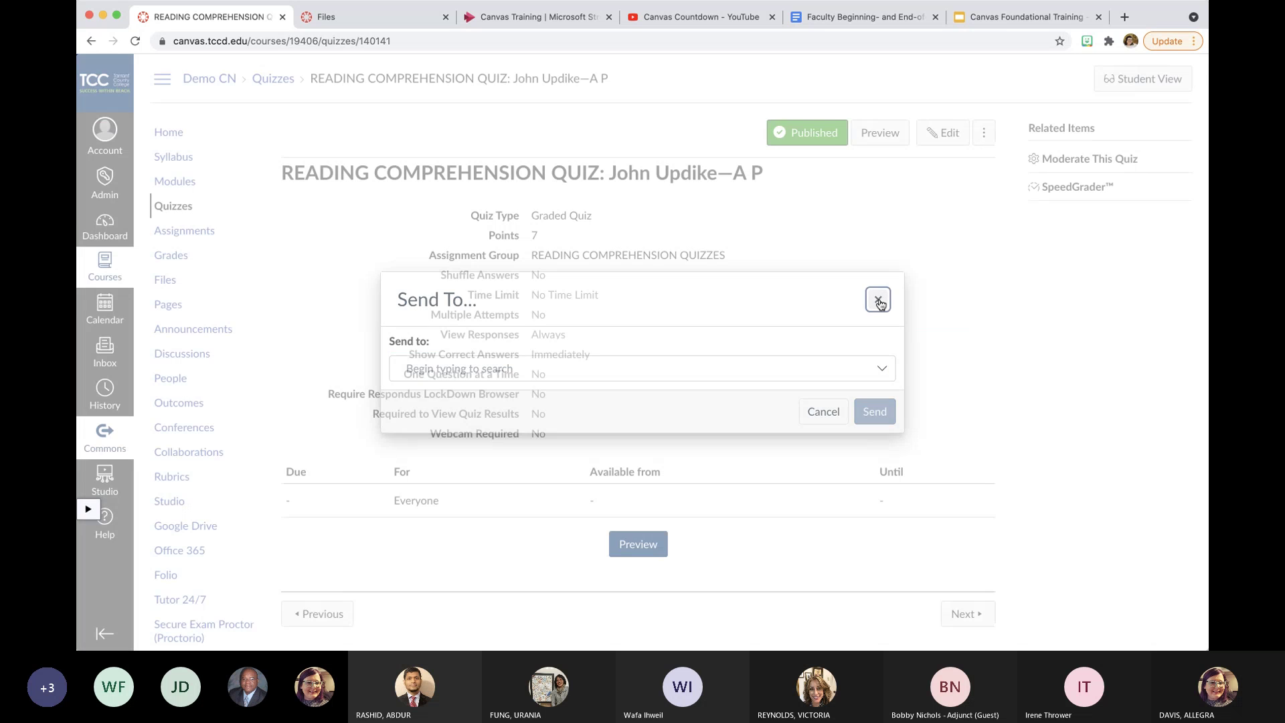
pyautogui.click(982, 133)
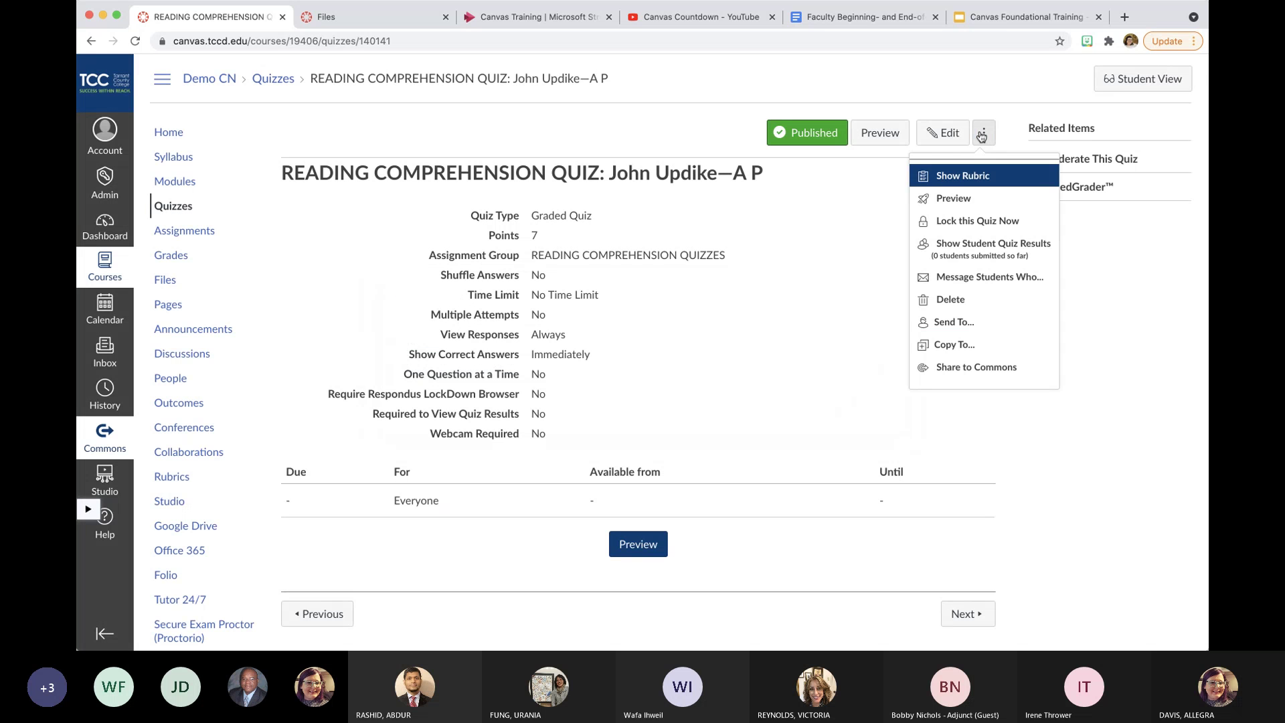
pyautogui.click(998, 345)
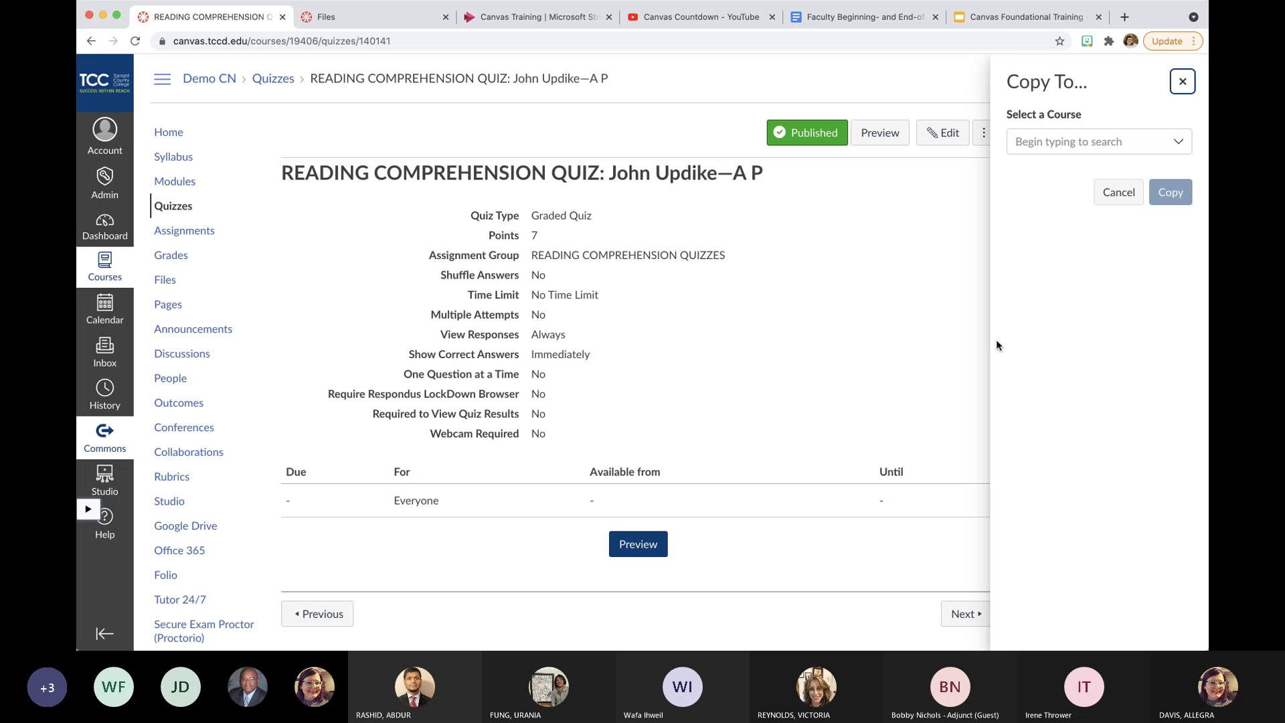
pyautogui.click(1045, 142)
pyautogui.write('demo')
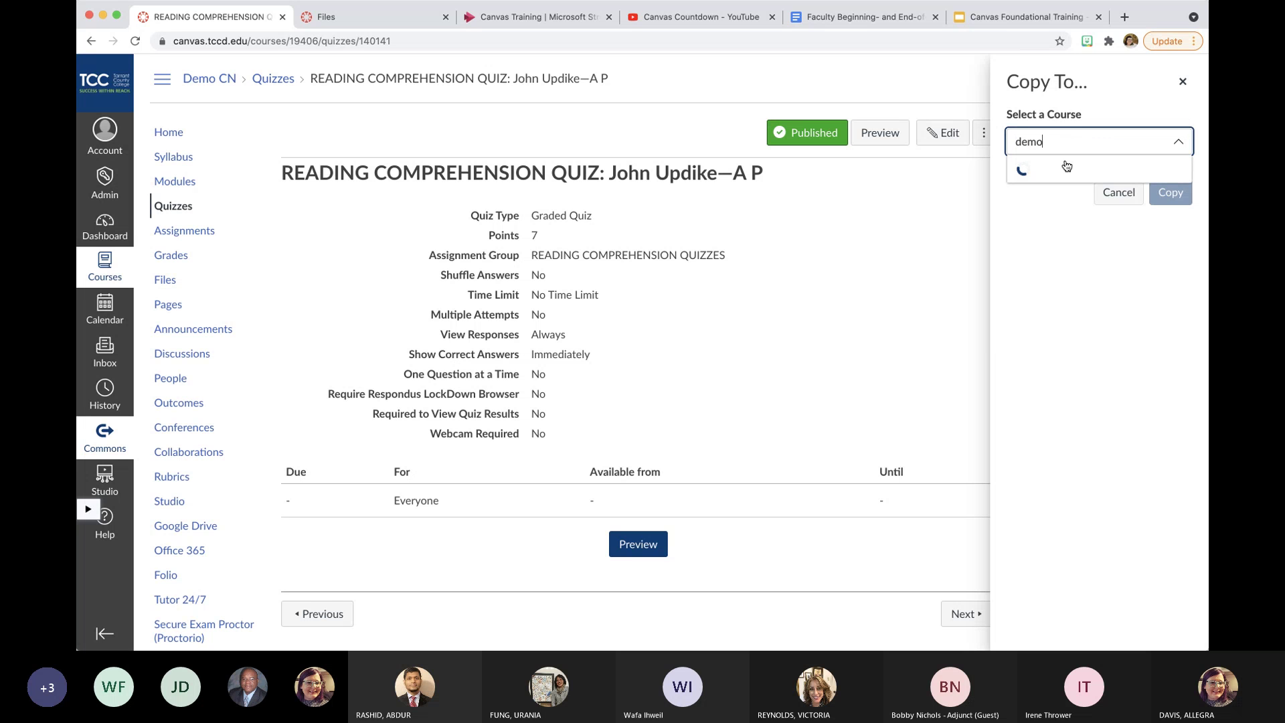
pyautogui.click(1065, 165)
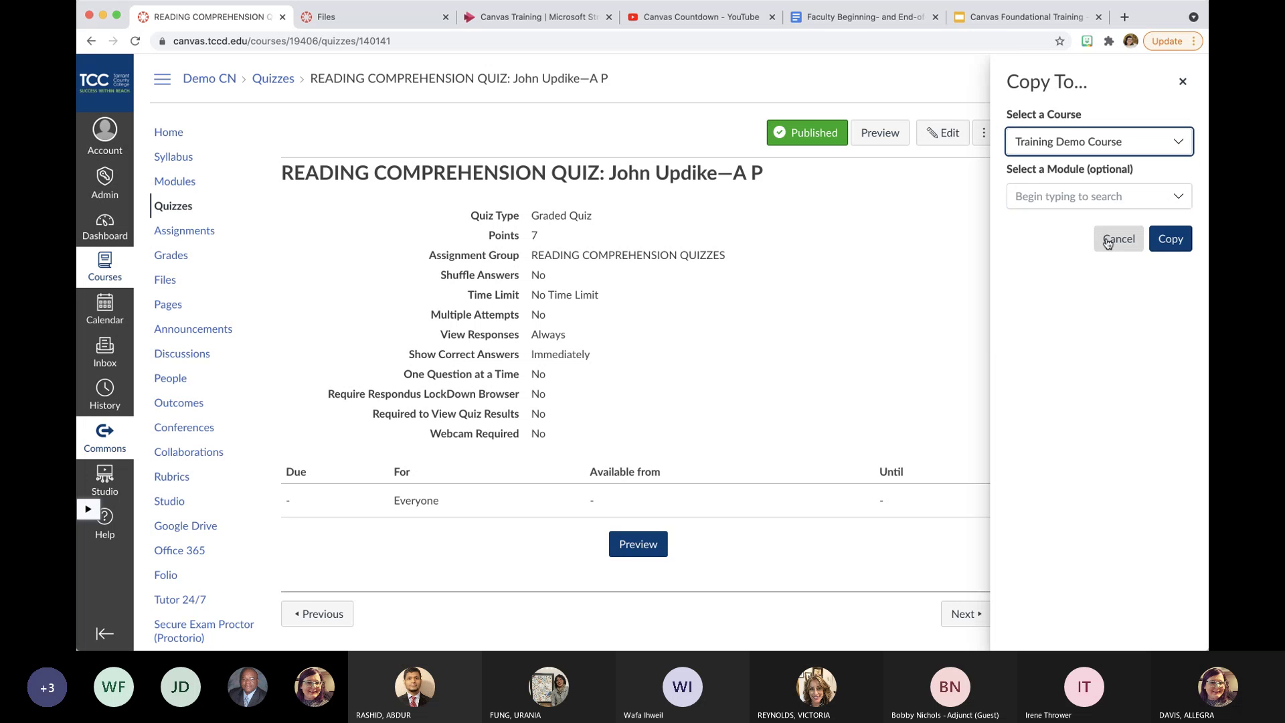
pyautogui.click(1183, 81)
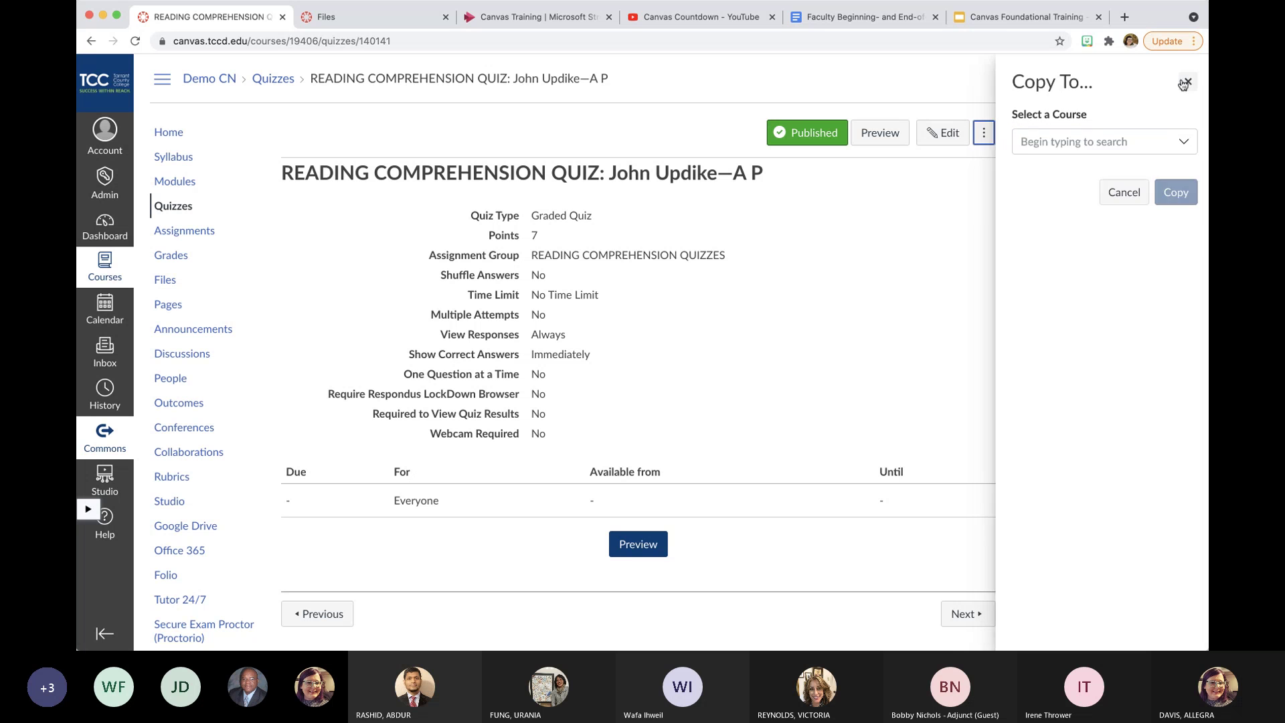
pyautogui.click(984, 133)
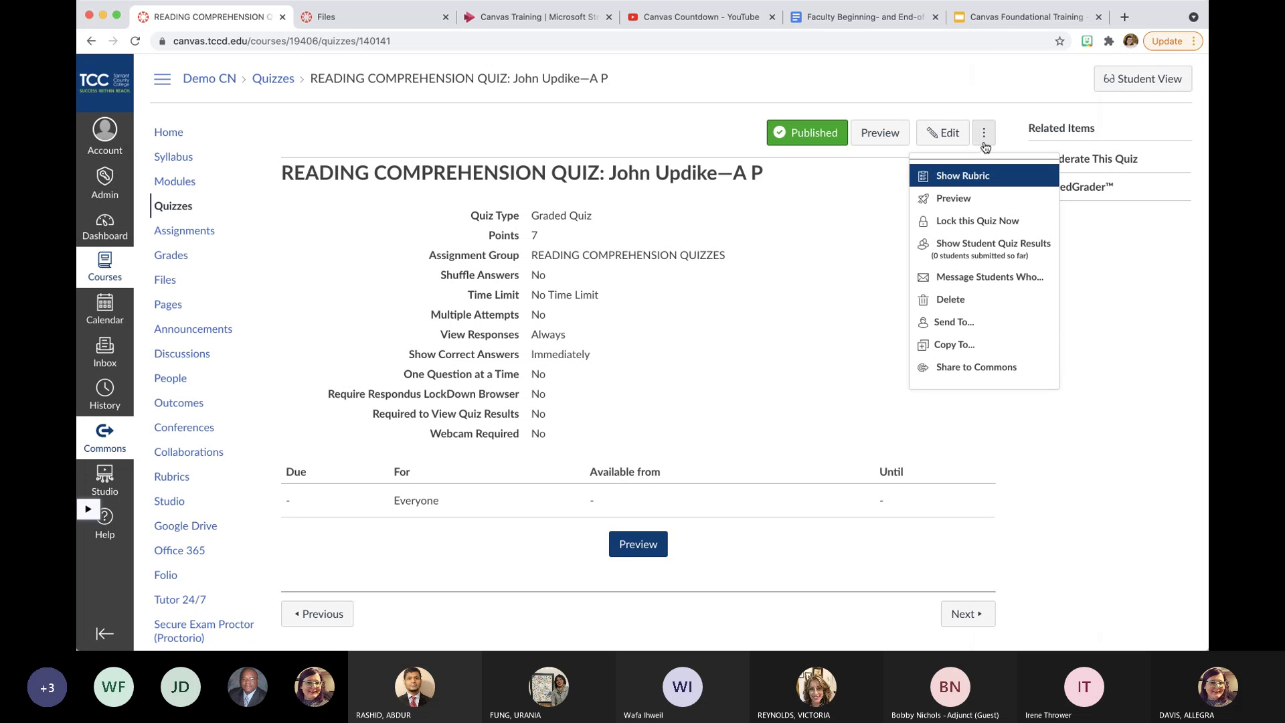
pyautogui.click(862, 290)
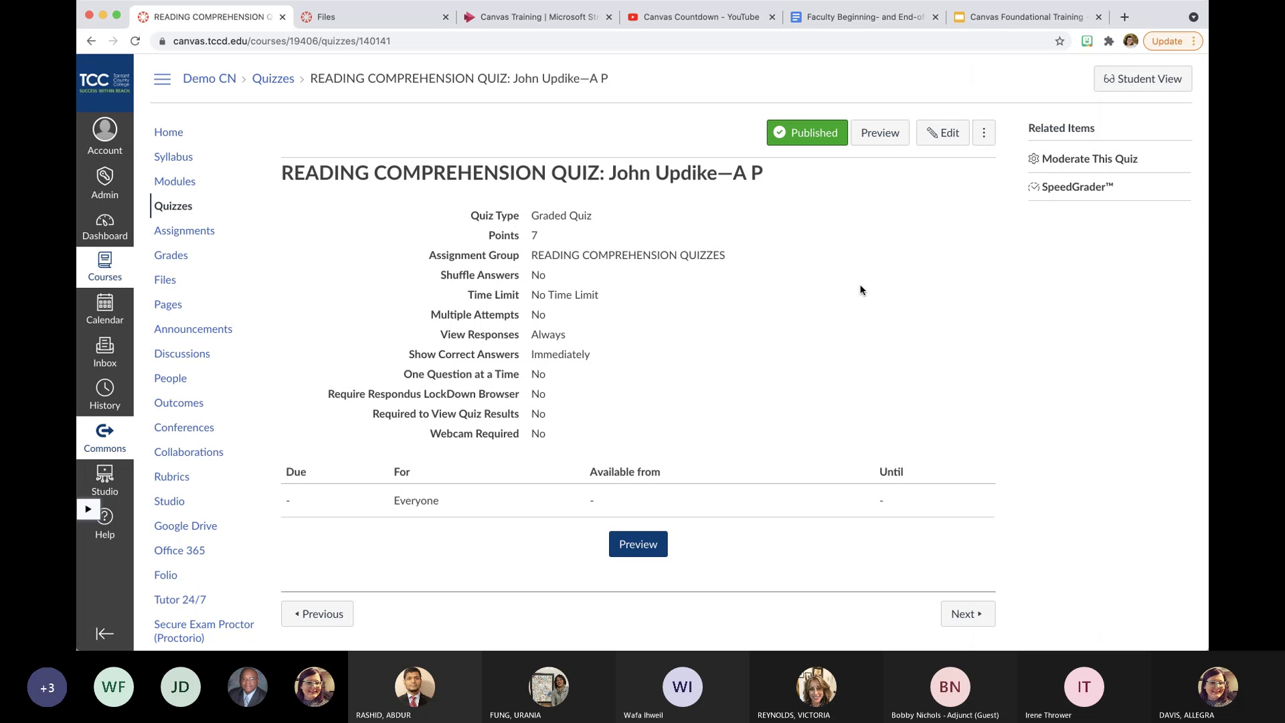
pyautogui.scroll(-1, 861, 290)
pyautogui.scroll(2, 862, 290)
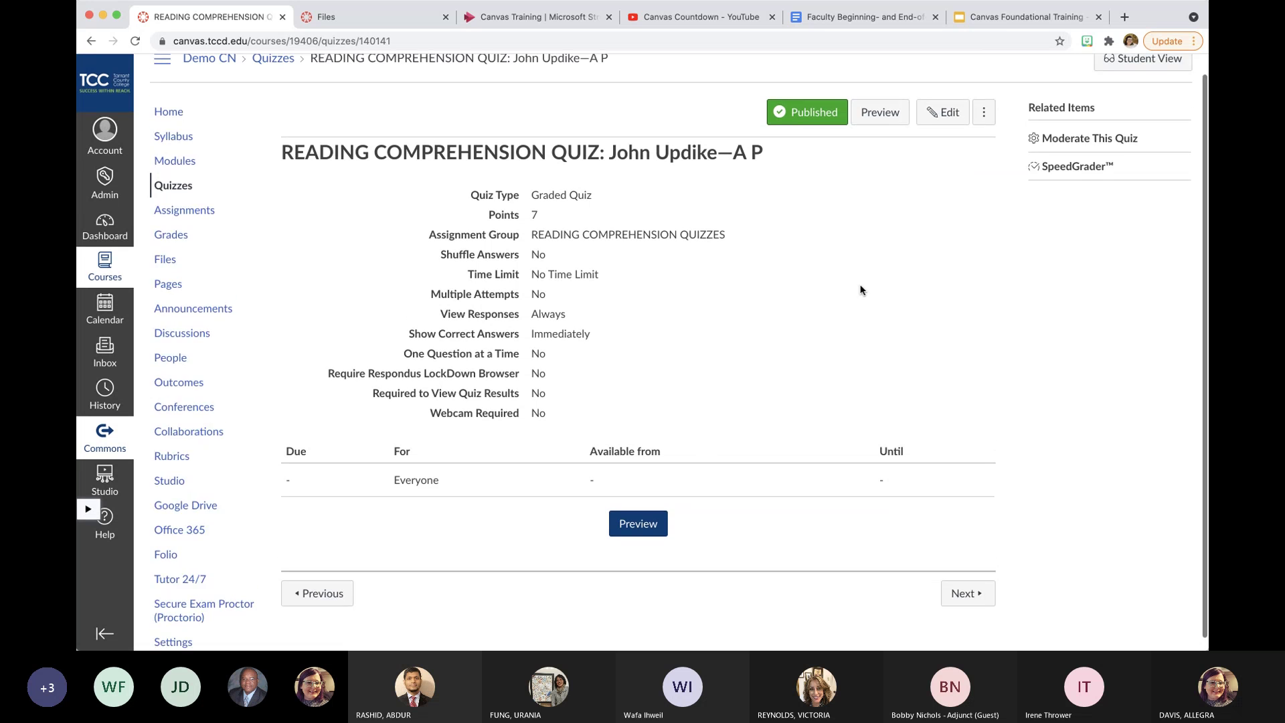
# Edit the Updike quiz to be due May 19 at 11:59pm, save it, and enter Student View
pyautogui.click(944, 133)
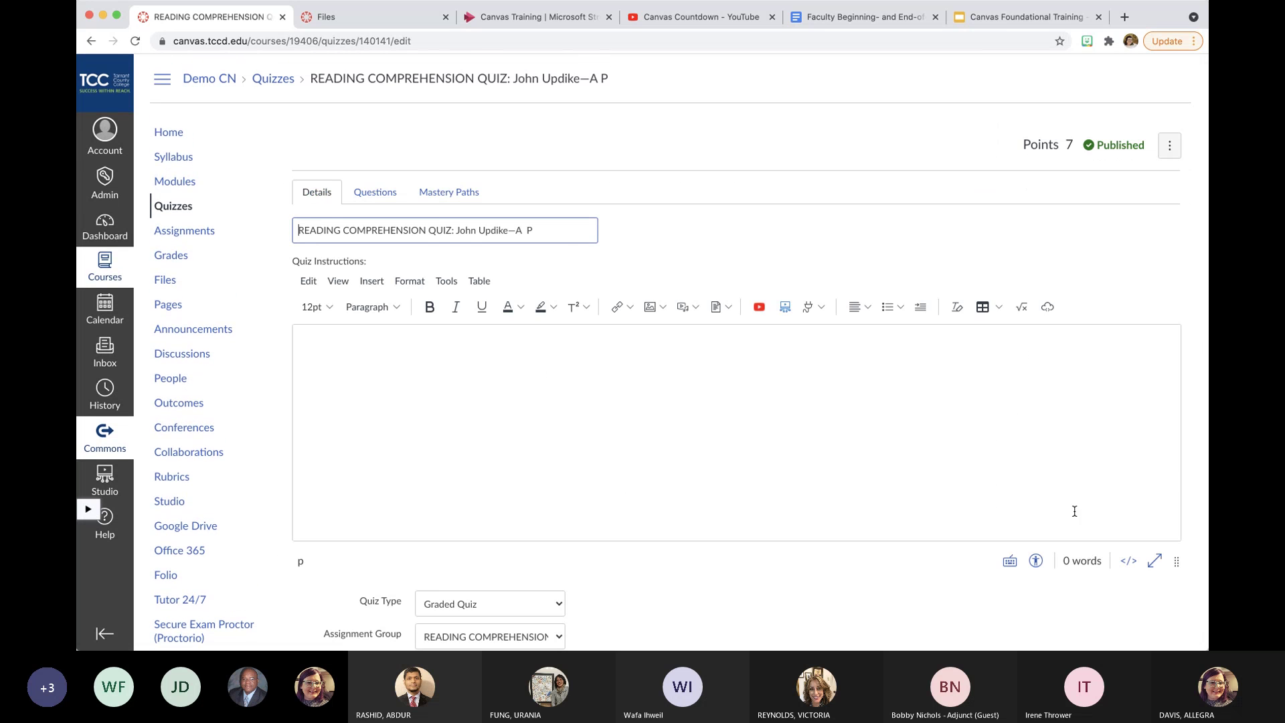
pyautogui.scroll(-5, 1082, 607)
pyautogui.scroll(-3, 1082, 605)
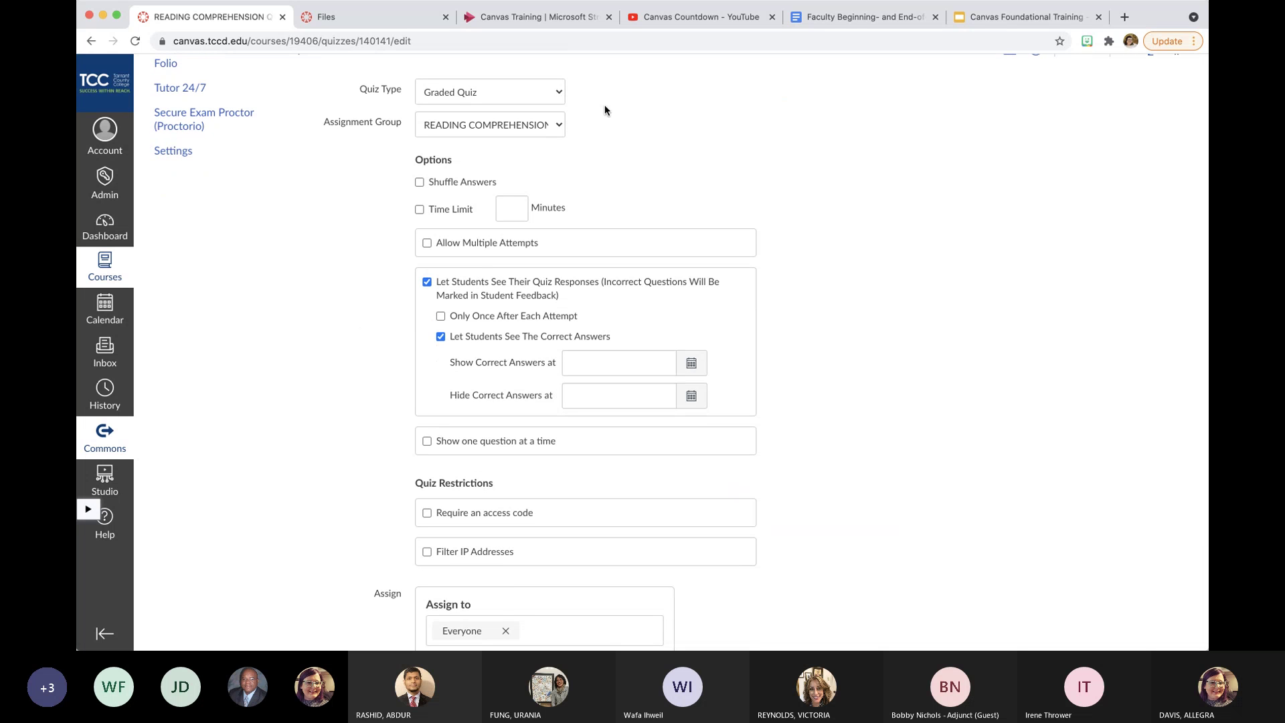
pyautogui.click(559, 97)
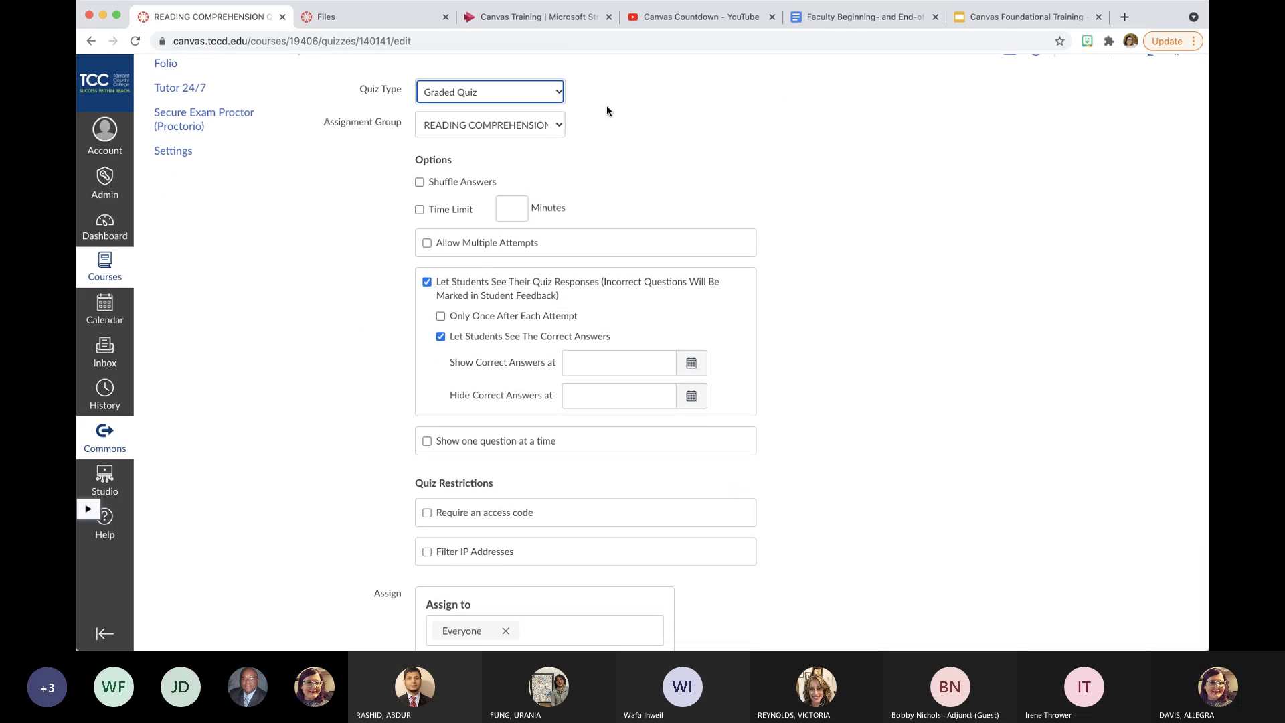
pyautogui.click(559, 126)
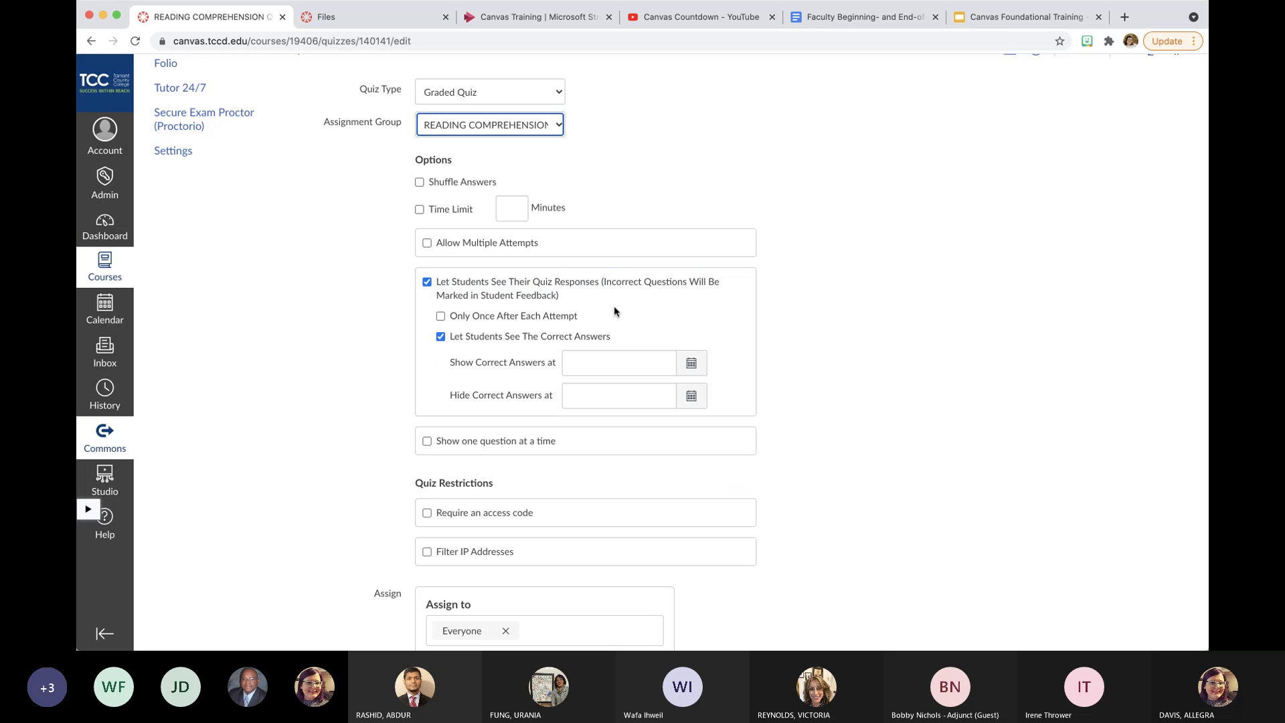
pyautogui.scroll(-5, 830, 405)
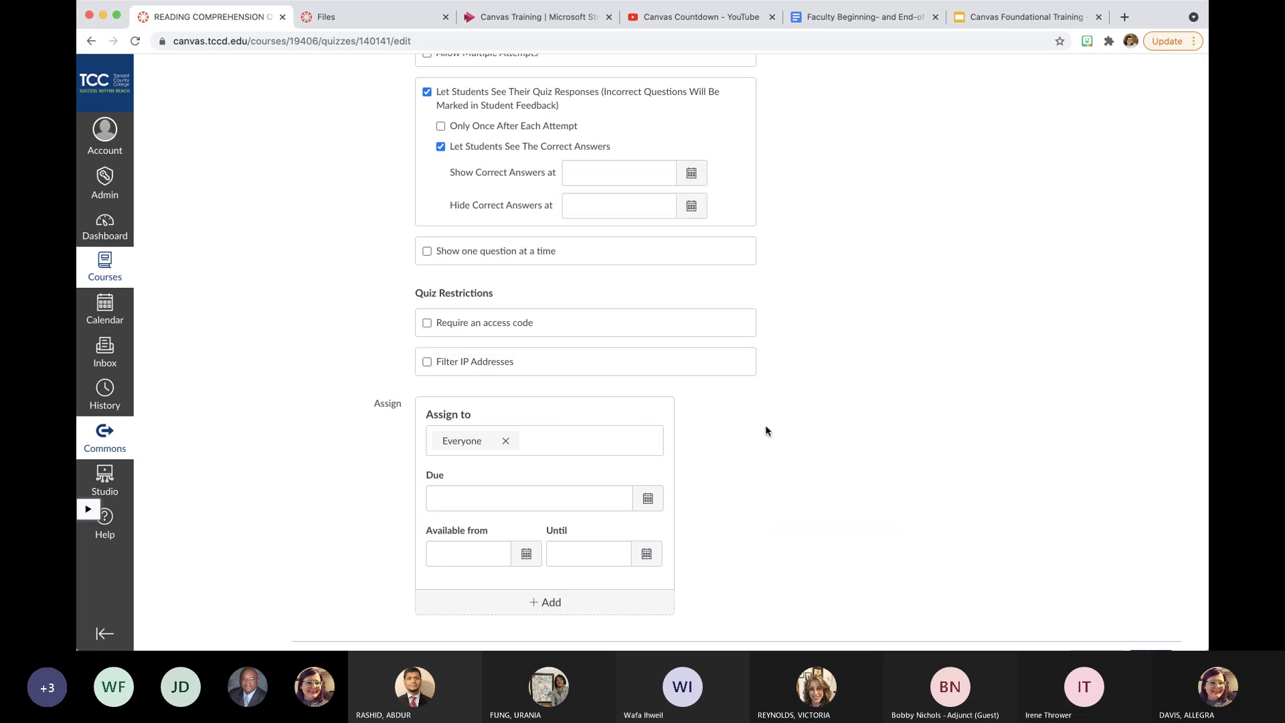
pyautogui.scroll(-2, 766, 430)
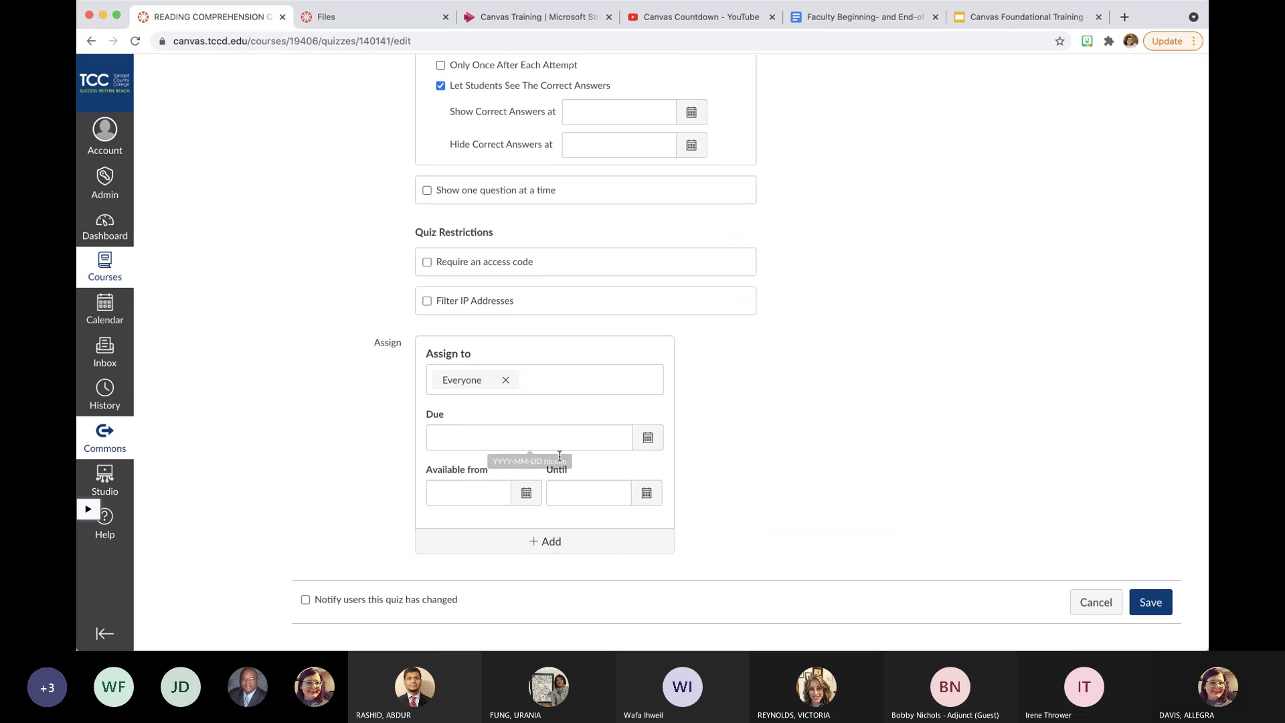
pyautogui.click(648, 437)
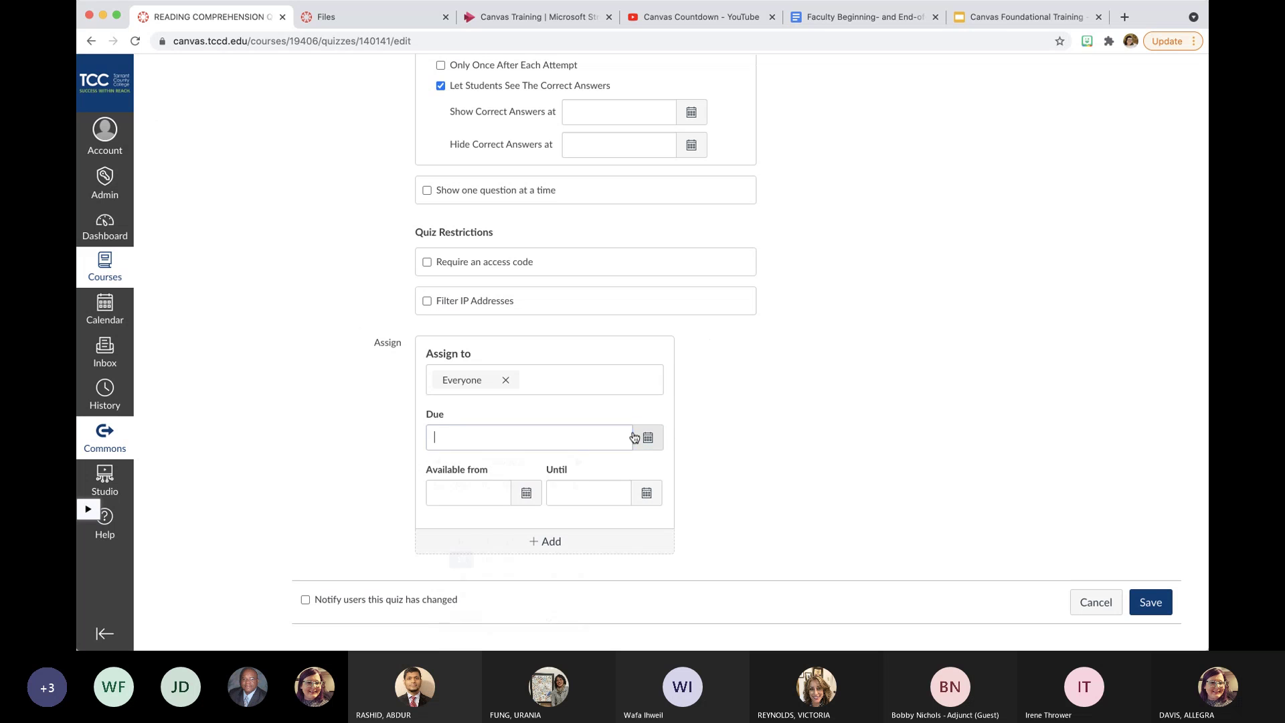
pyautogui.click(510, 560)
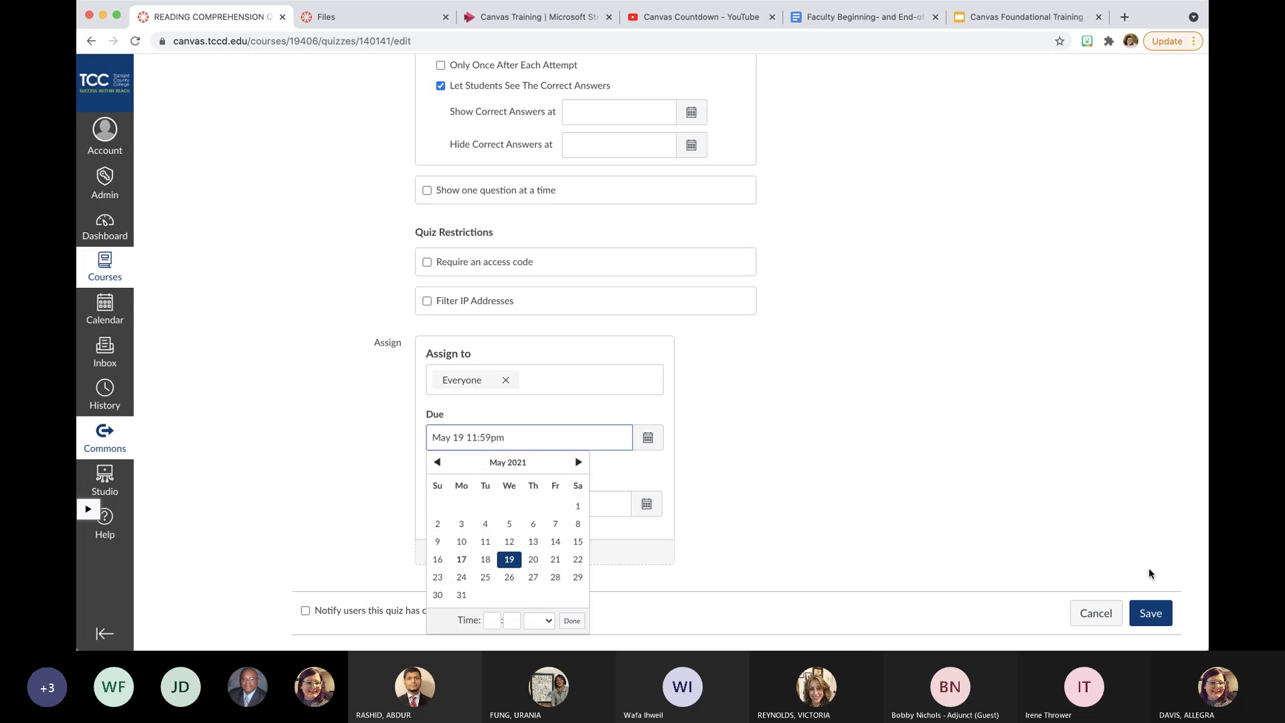
pyautogui.click(1119, 521)
pyautogui.click(1152, 613)
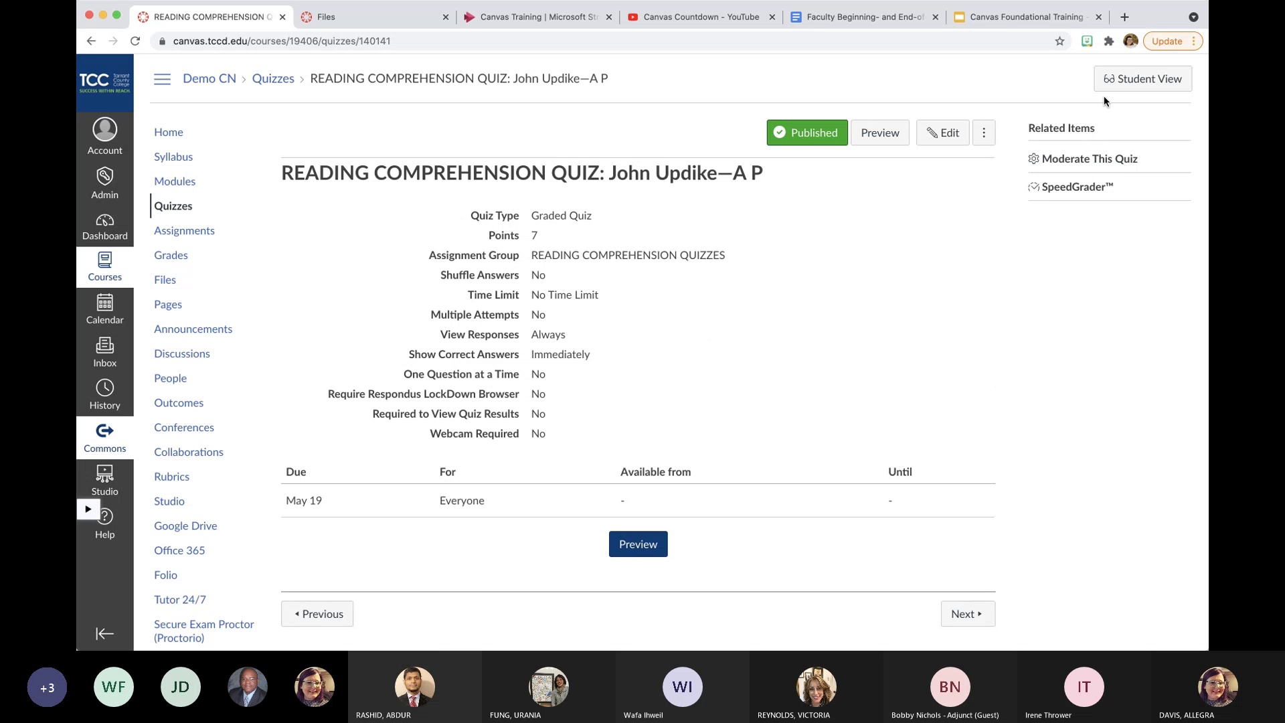
pyautogui.click(1115, 80)
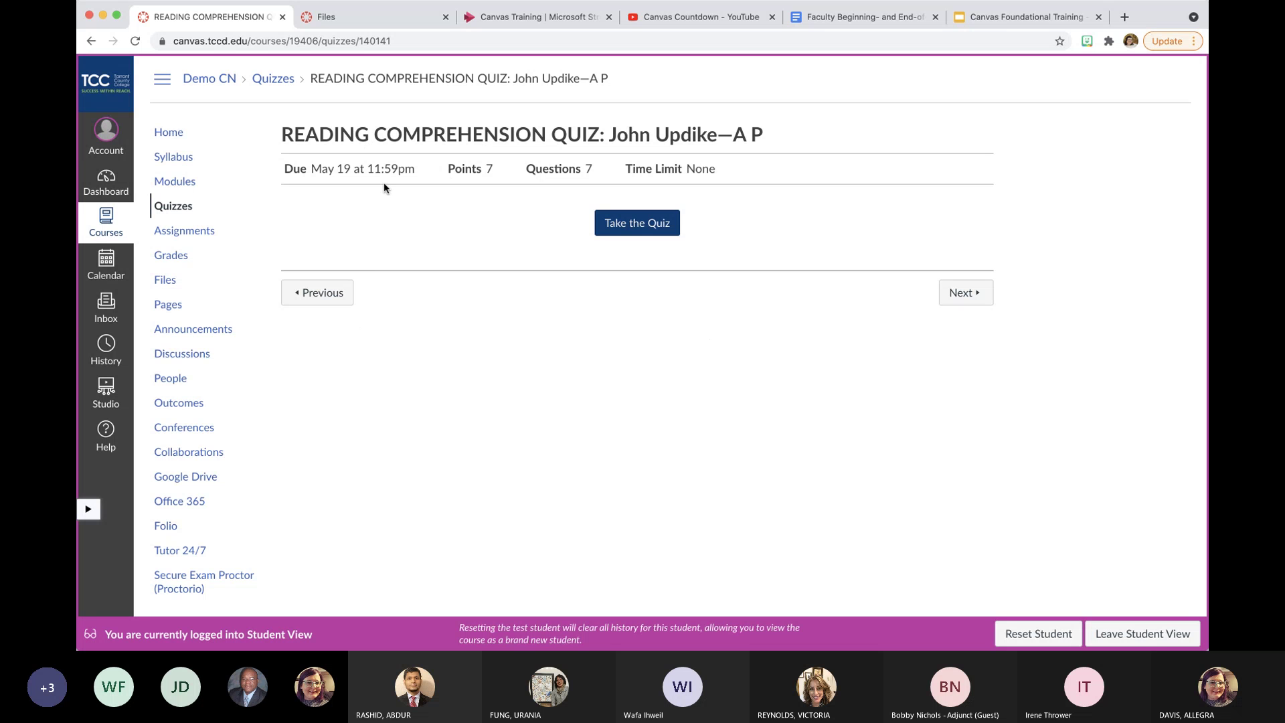
# As the test student, start the Updike quiz and answer all seven questions
pyautogui.click(651, 231)
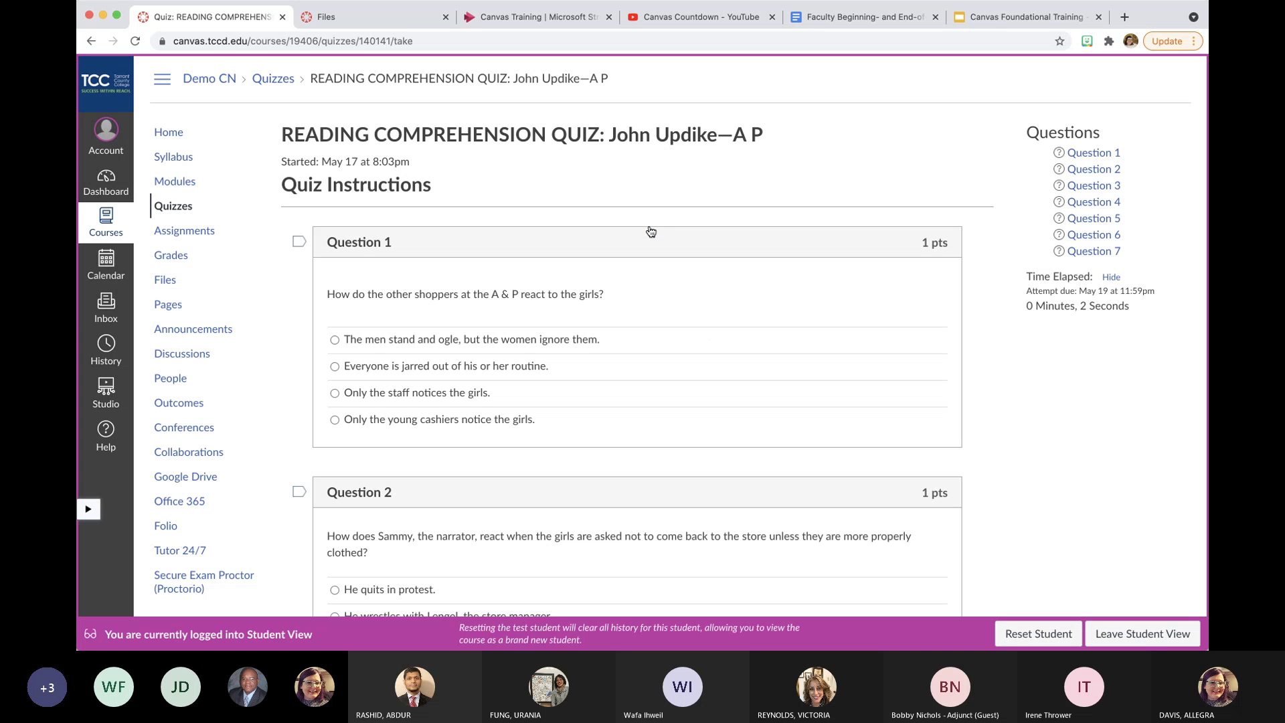
pyautogui.click(505, 338)
pyautogui.scroll(-3, 505, 338)
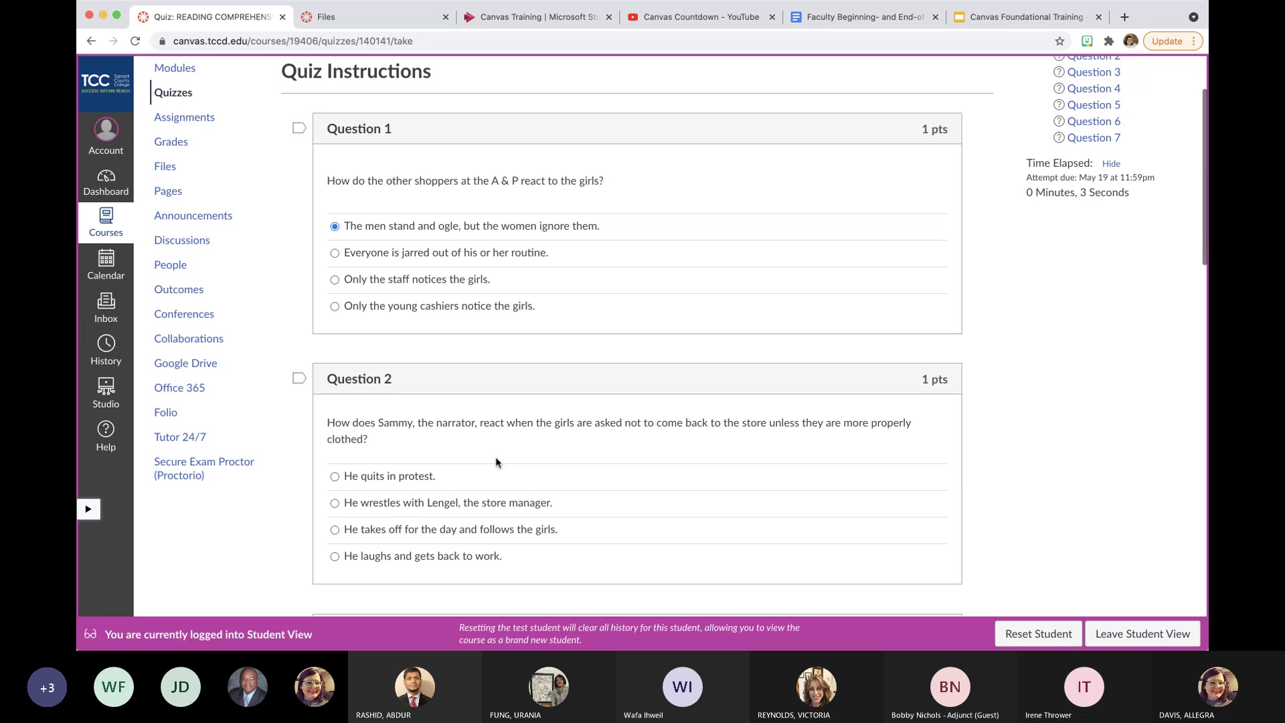
pyautogui.click(410, 476)
pyautogui.scroll(-3, 411, 476)
pyautogui.click(408, 506)
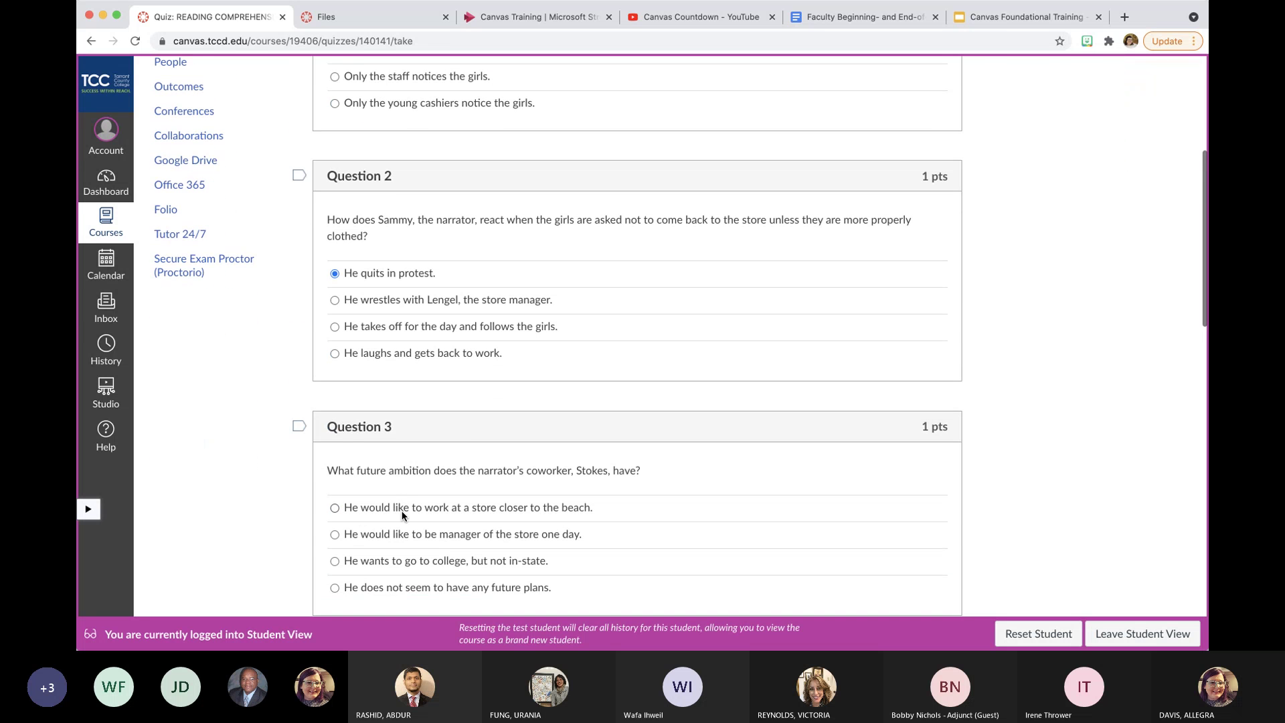
pyautogui.scroll(-5, 402, 515)
pyautogui.click(374, 448)
pyautogui.scroll(-3, 368, 482)
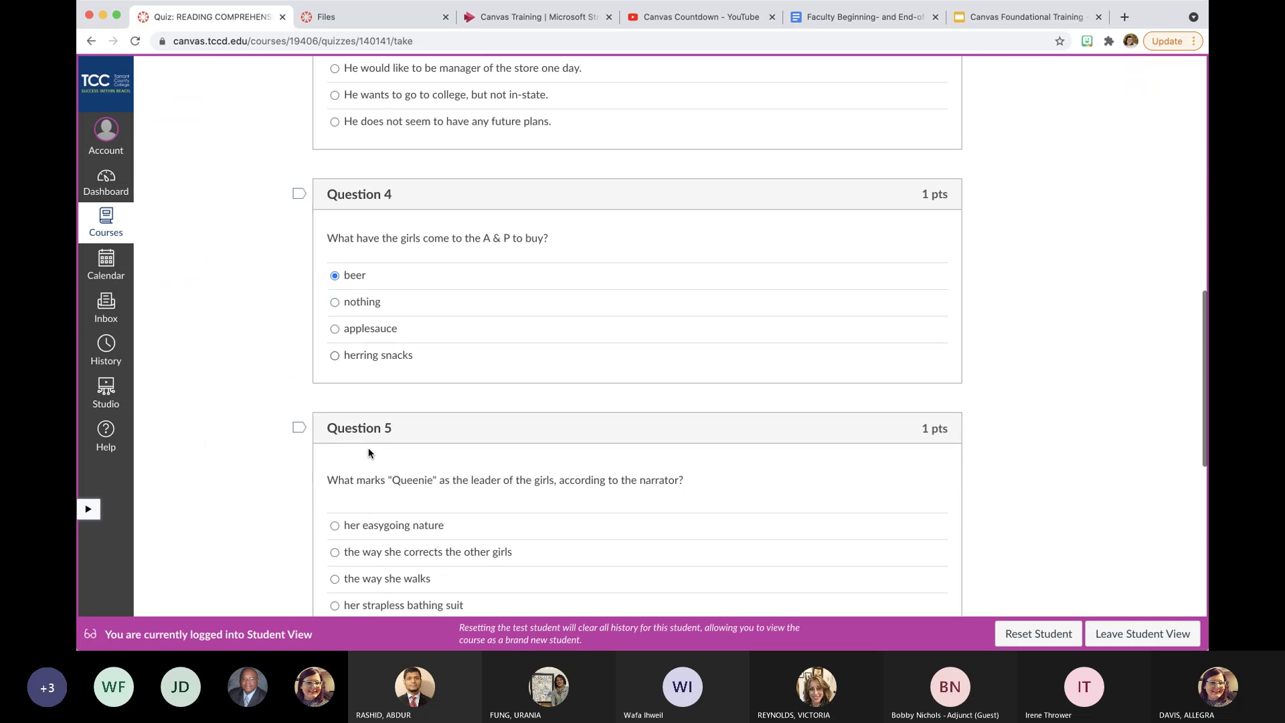
pyautogui.click(367, 494)
pyautogui.scroll(-3, 367, 494)
pyautogui.click(369, 510)
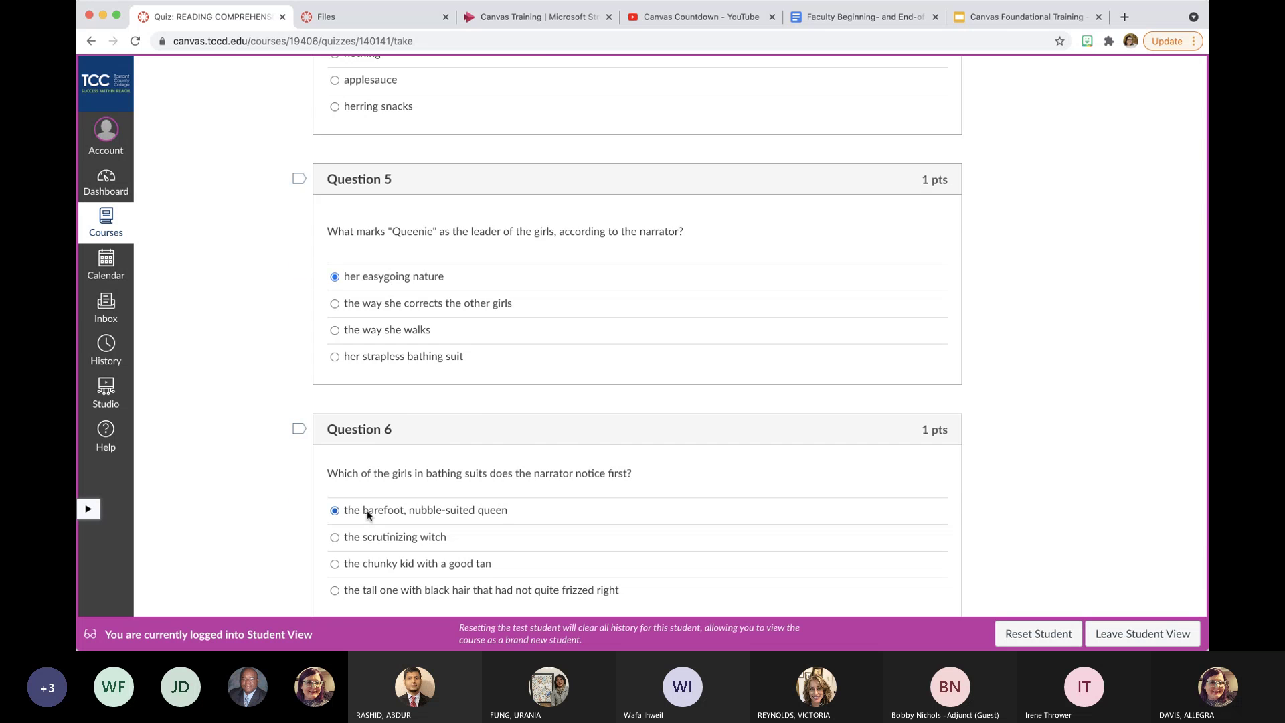
pyautogui.scroll(-5, 369, 510)
pyautogui.click(355, 474)
pyautogui.scroll(-2, 355, 474)
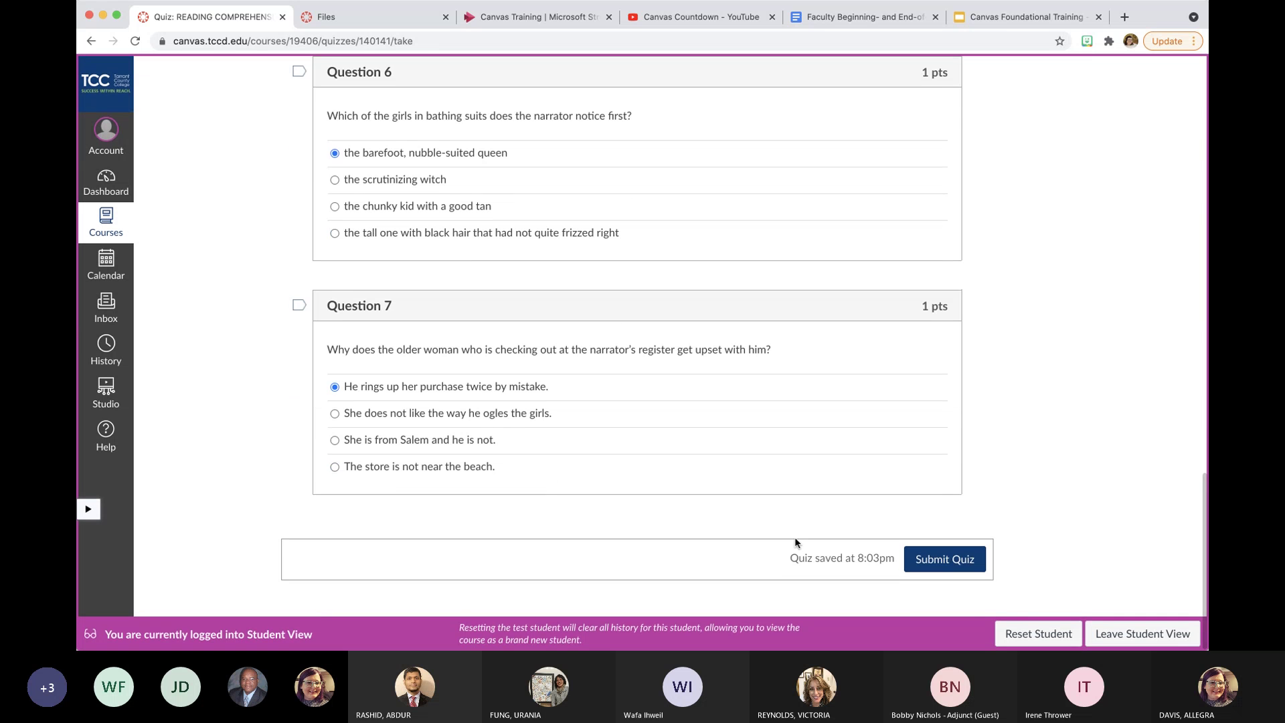
# Submit the quiz, look over the results, and leave Student View
pyautogui.click(932, 557)
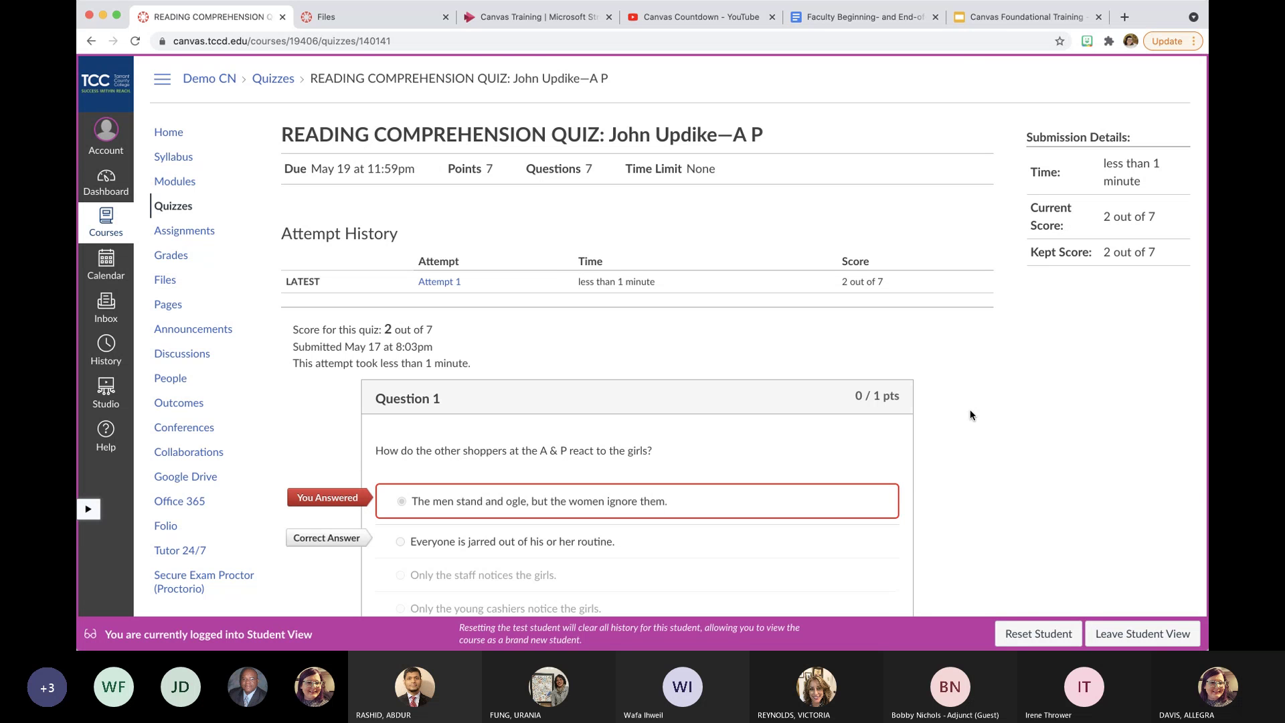
pyautogui.scroll(-3, 970, 411)
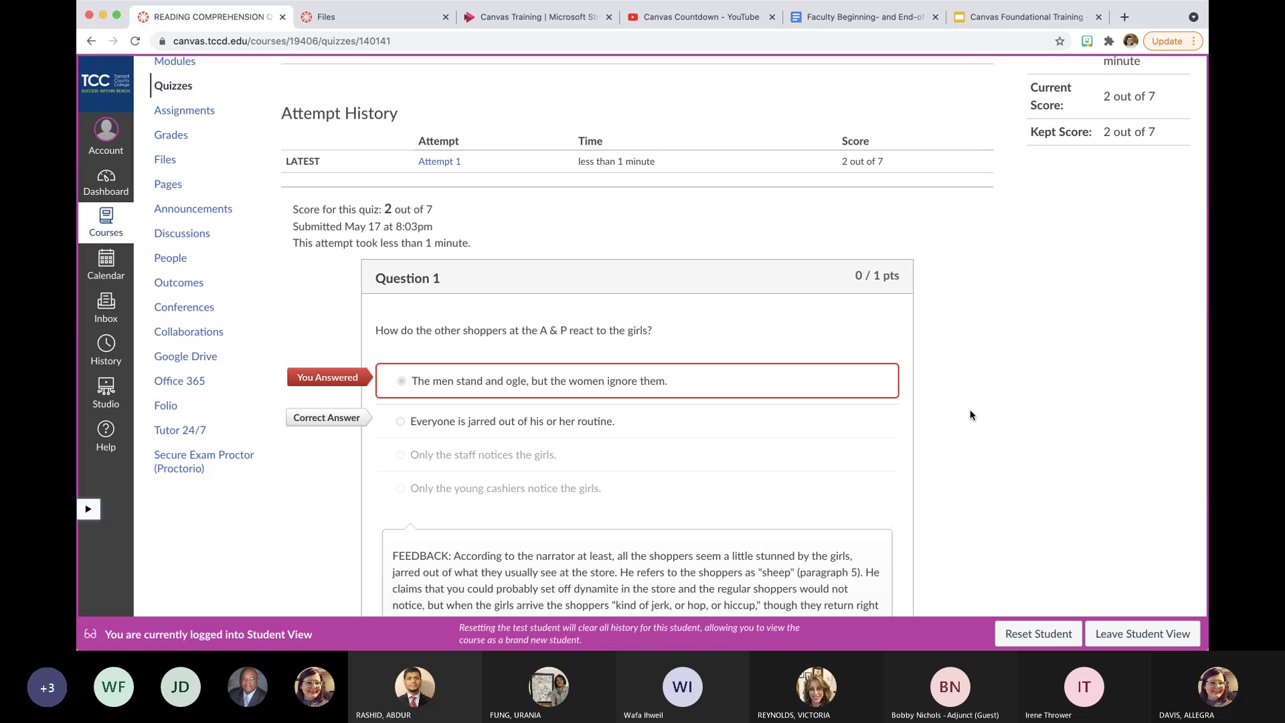
pyautogui.scroll(3, 601, 293)
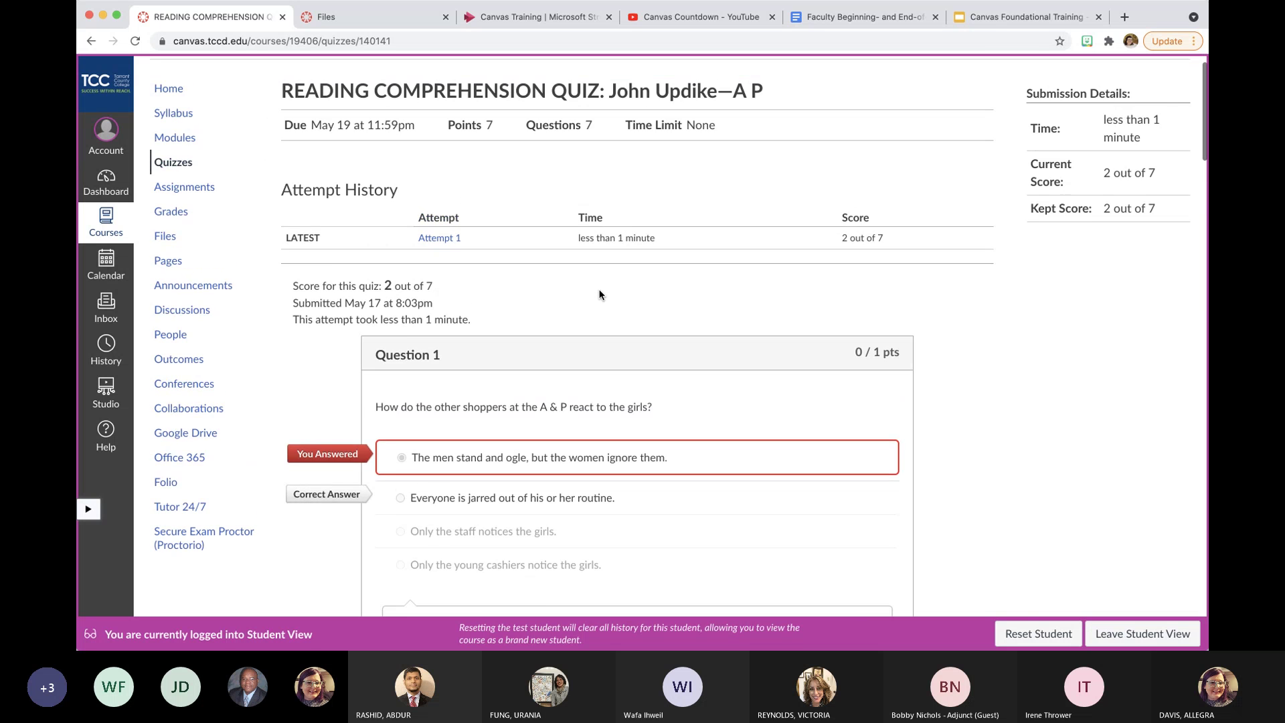
pyautogui.scroll(-10, 602, 291)
pyautogui.scroll(-15, 601, 291)
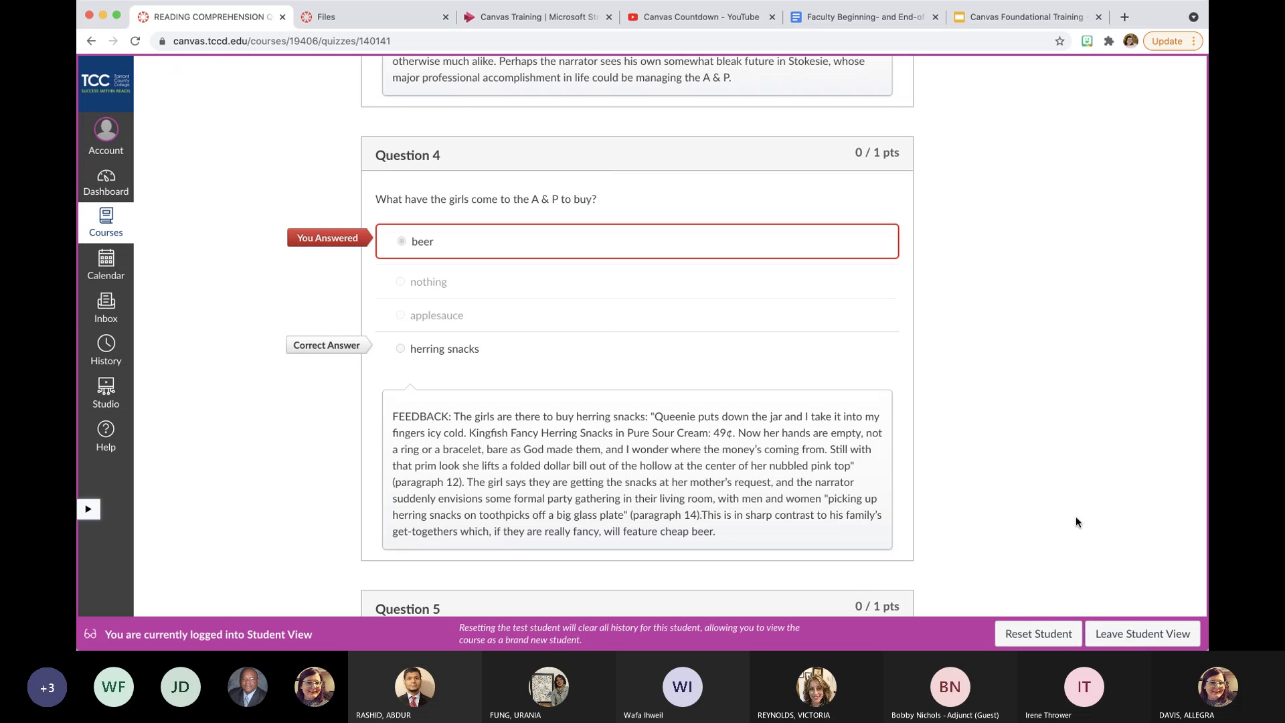
pyautogui.click(1115, 642)
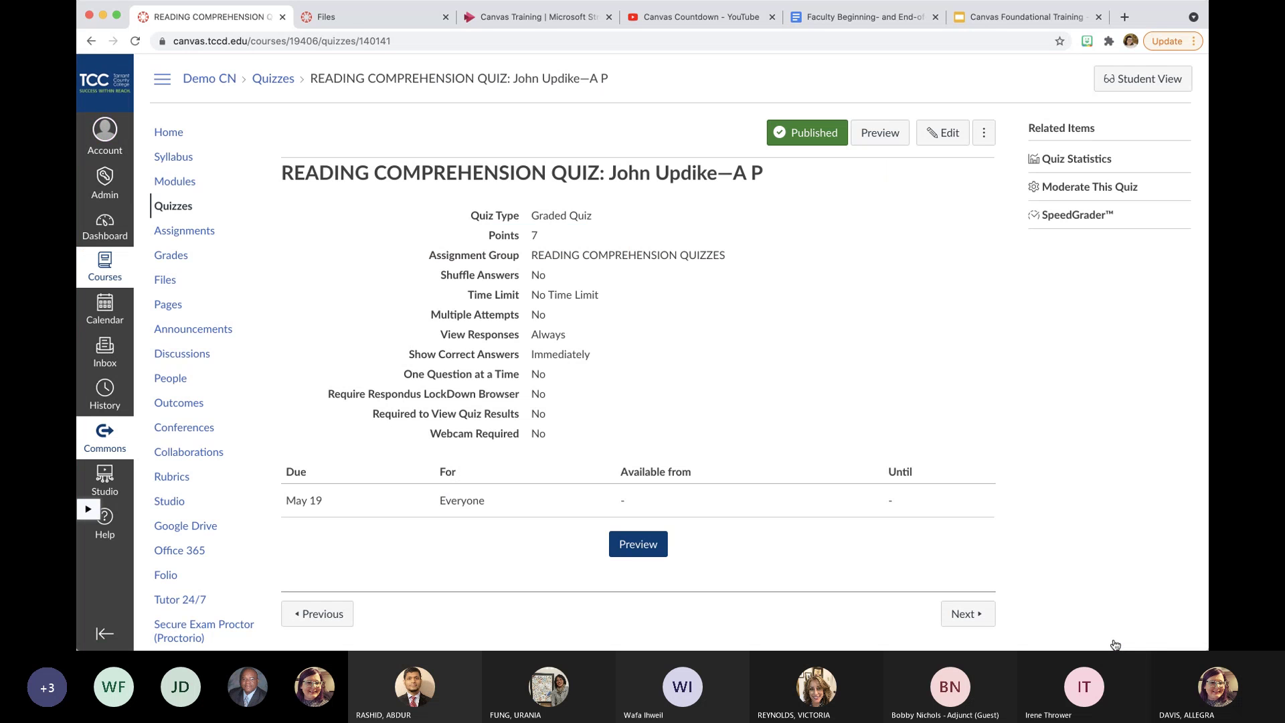
# View the course's Quizzes list and its ⋮ options menu, then switch to the Stream training videos
pyautogui.click(185, 209)
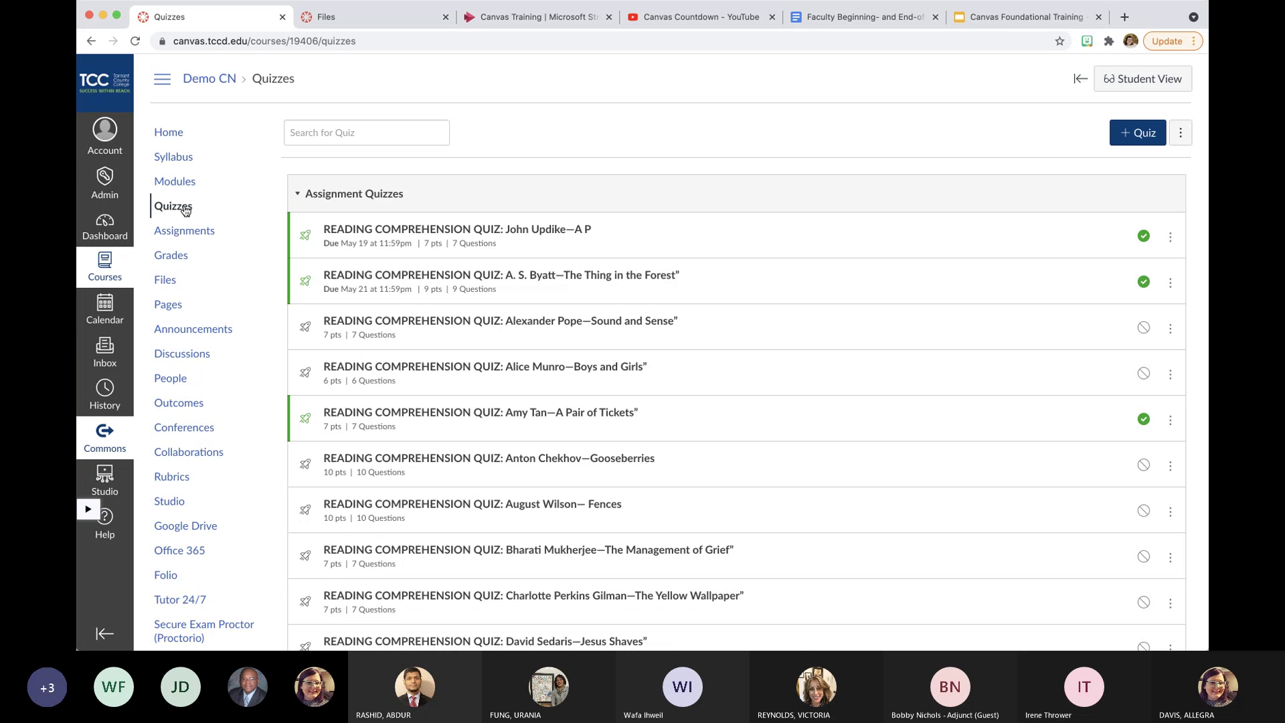
pyautogui.click(1185, 138)
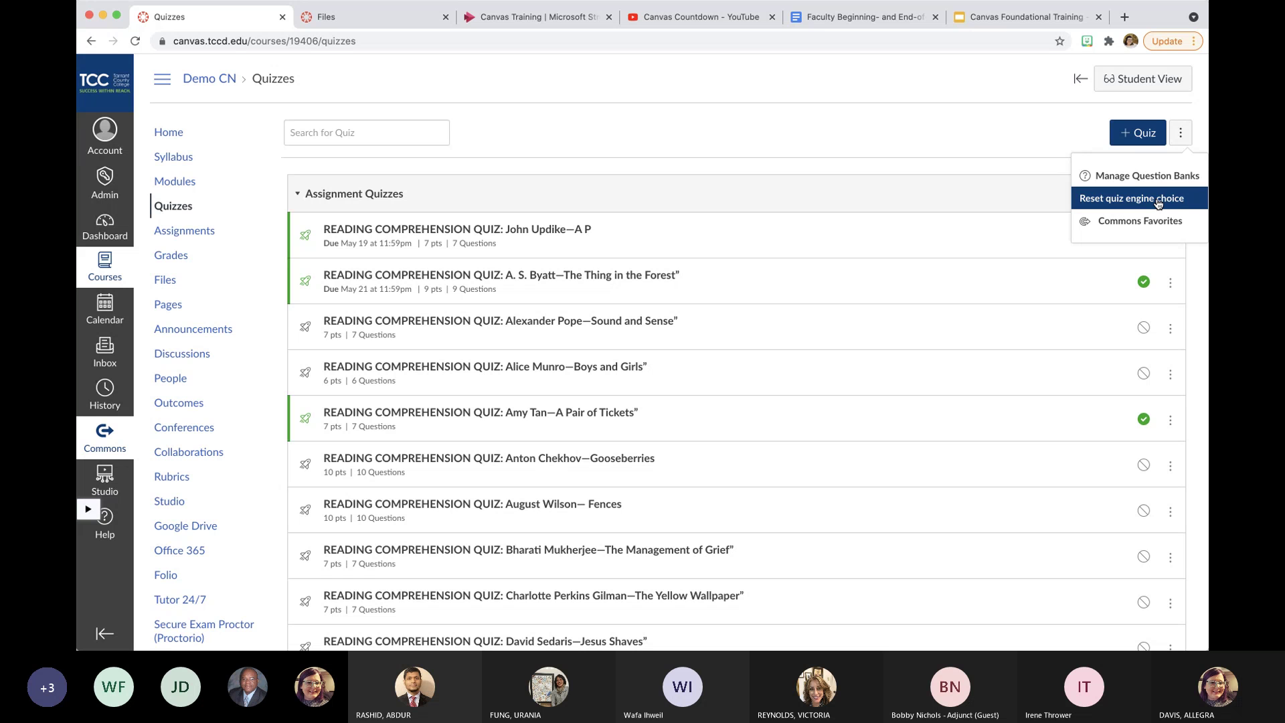
pyautogui.click(980, 157)
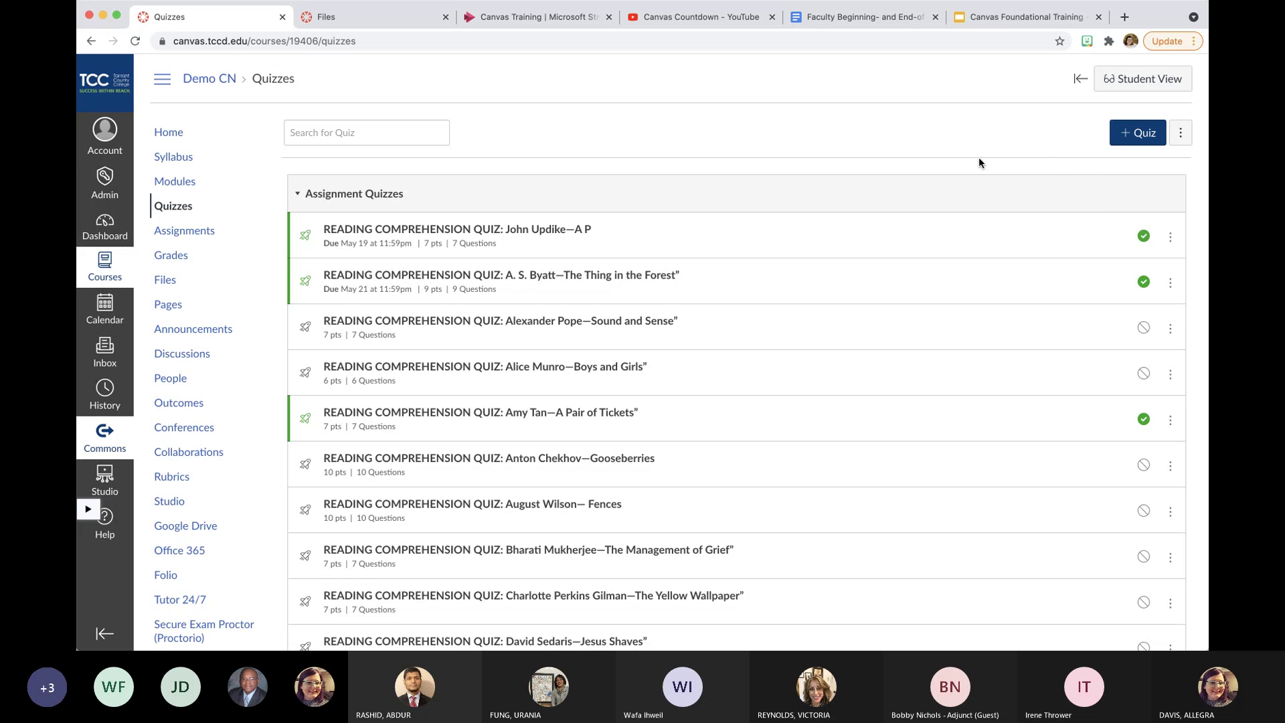
pyautogui.click(525, 22)
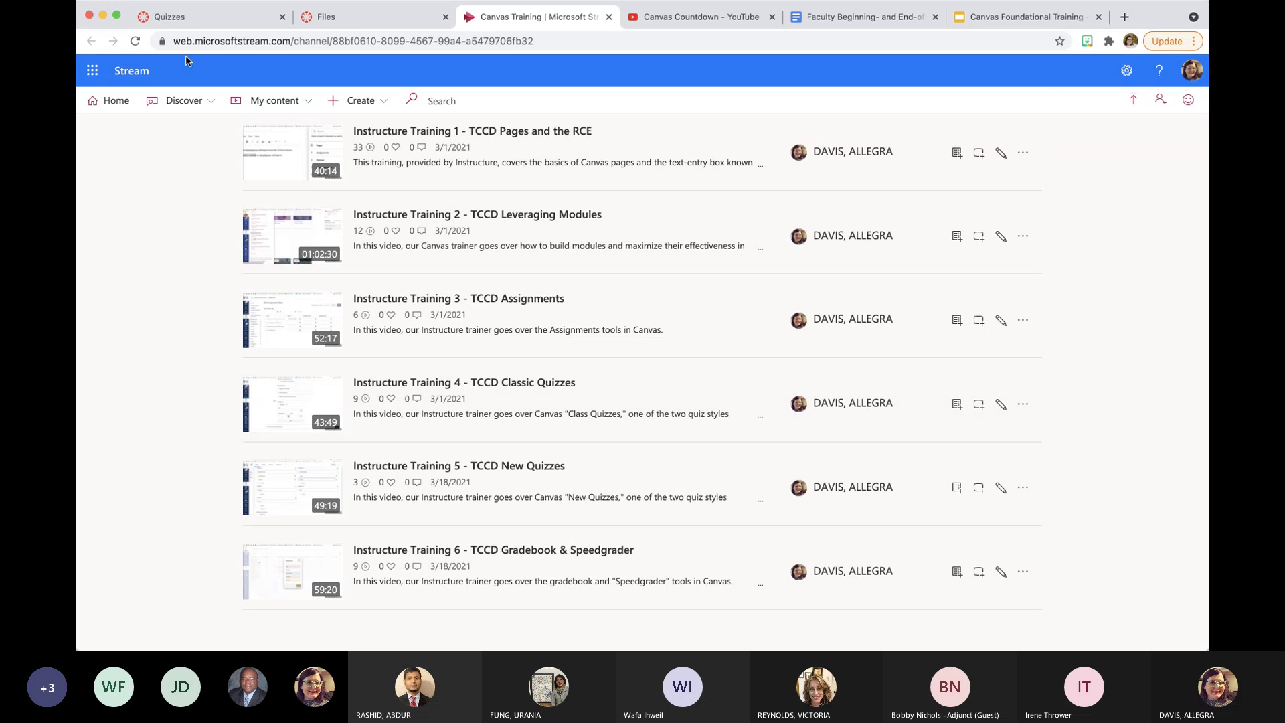
# Return from the Microsoft Stream channel to the Canvas Quizzes list
pyautogui.click(165, 20)
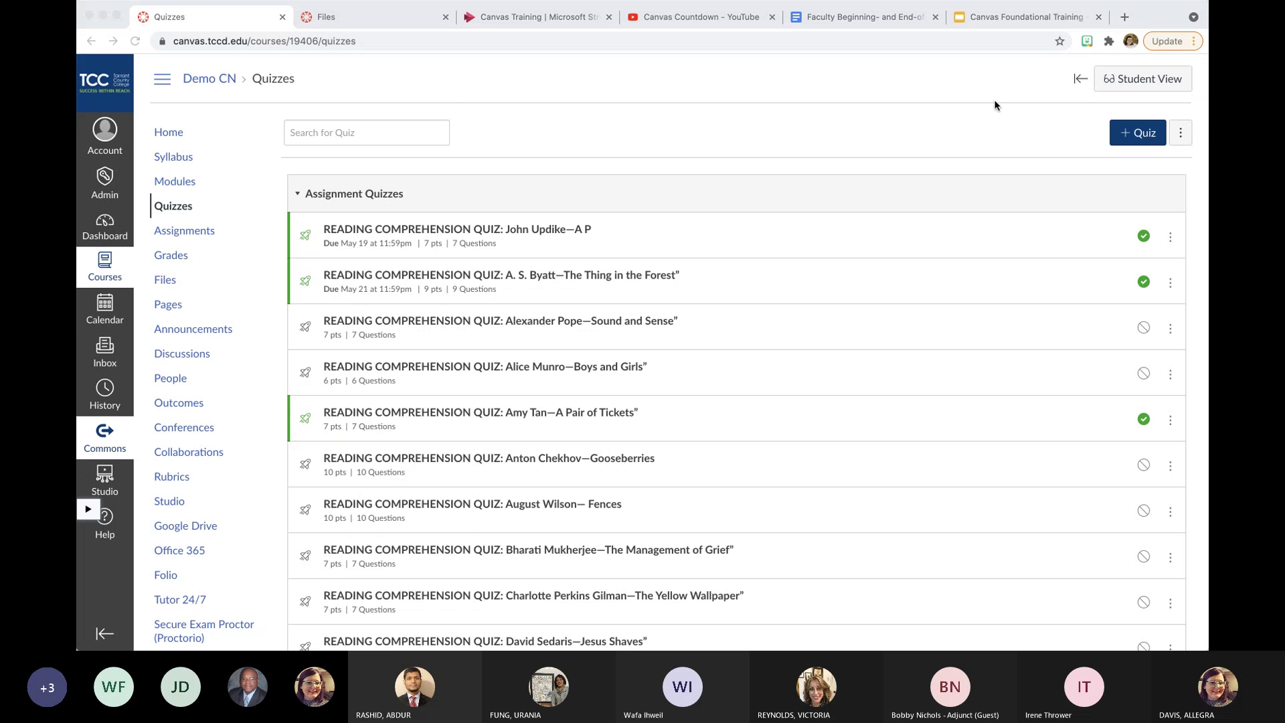
# Show the Part 4 and Part 5 schedule slides of the Foundational Training deck, then open Canvas Files
pyautogui.click(1027, 21)
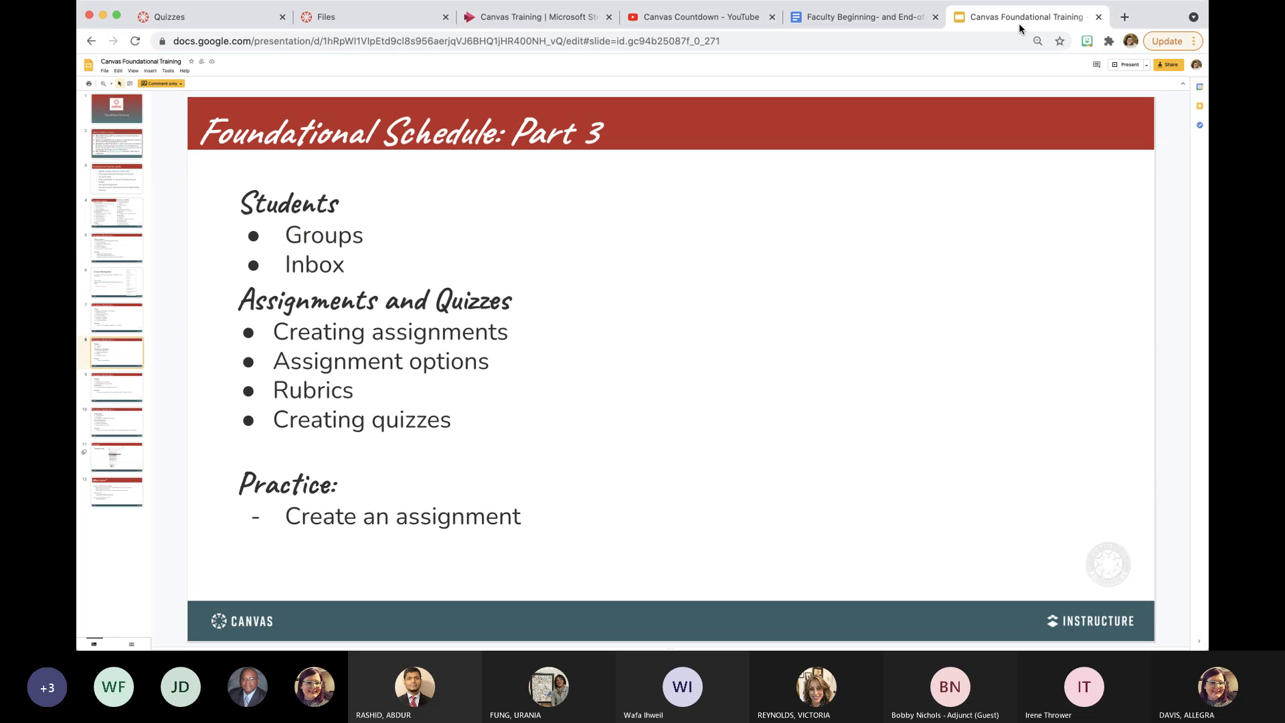
pyautogui.click(127, 393)
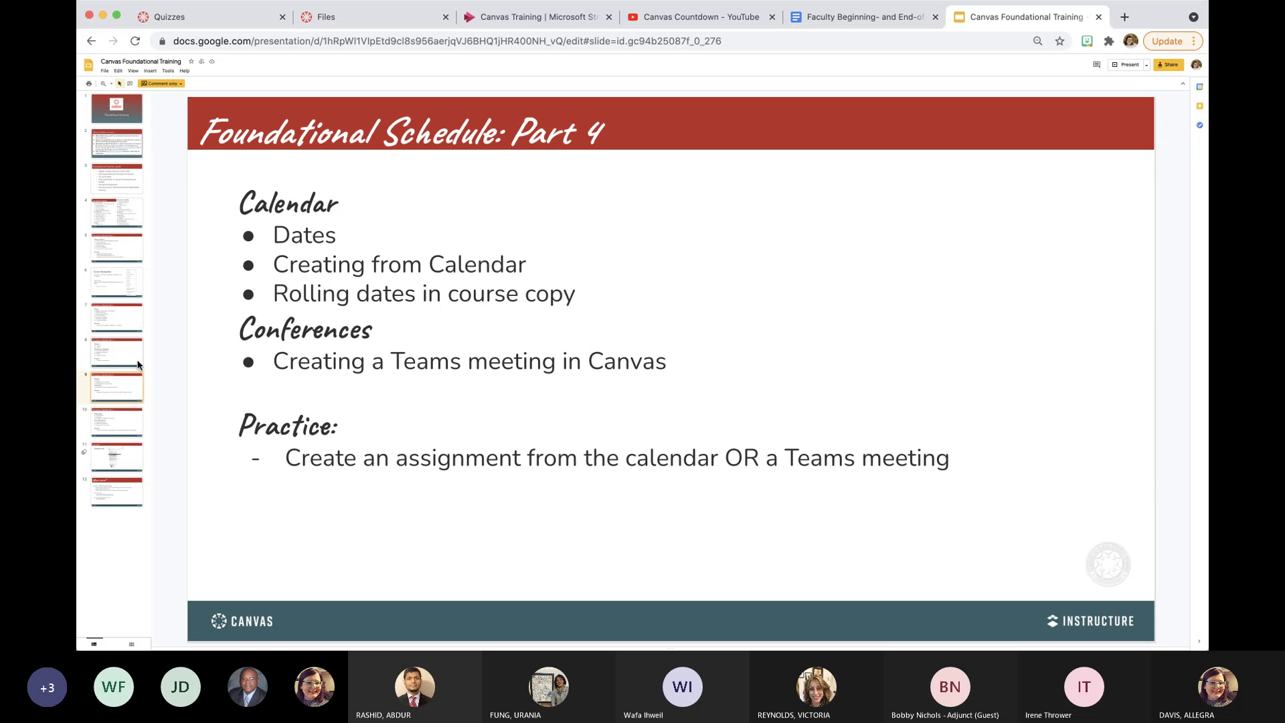
pyautogui.click(122, 431)
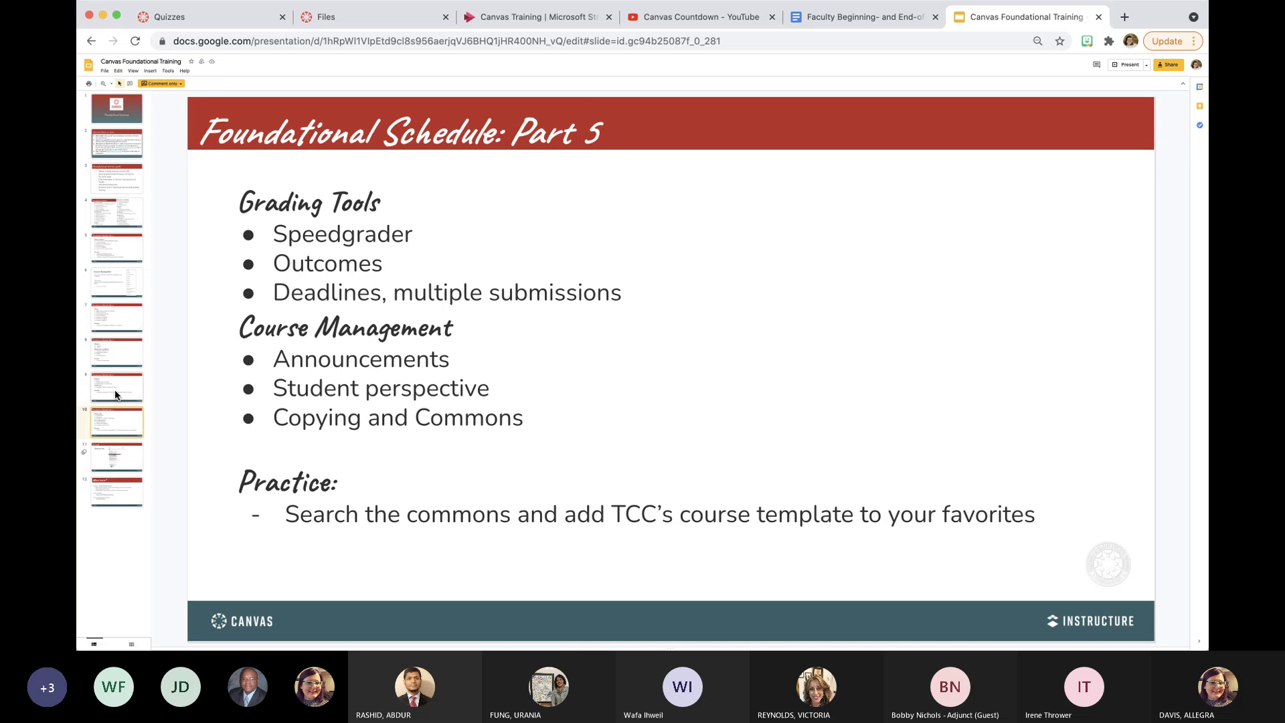
pyautogui.click(115, 394)
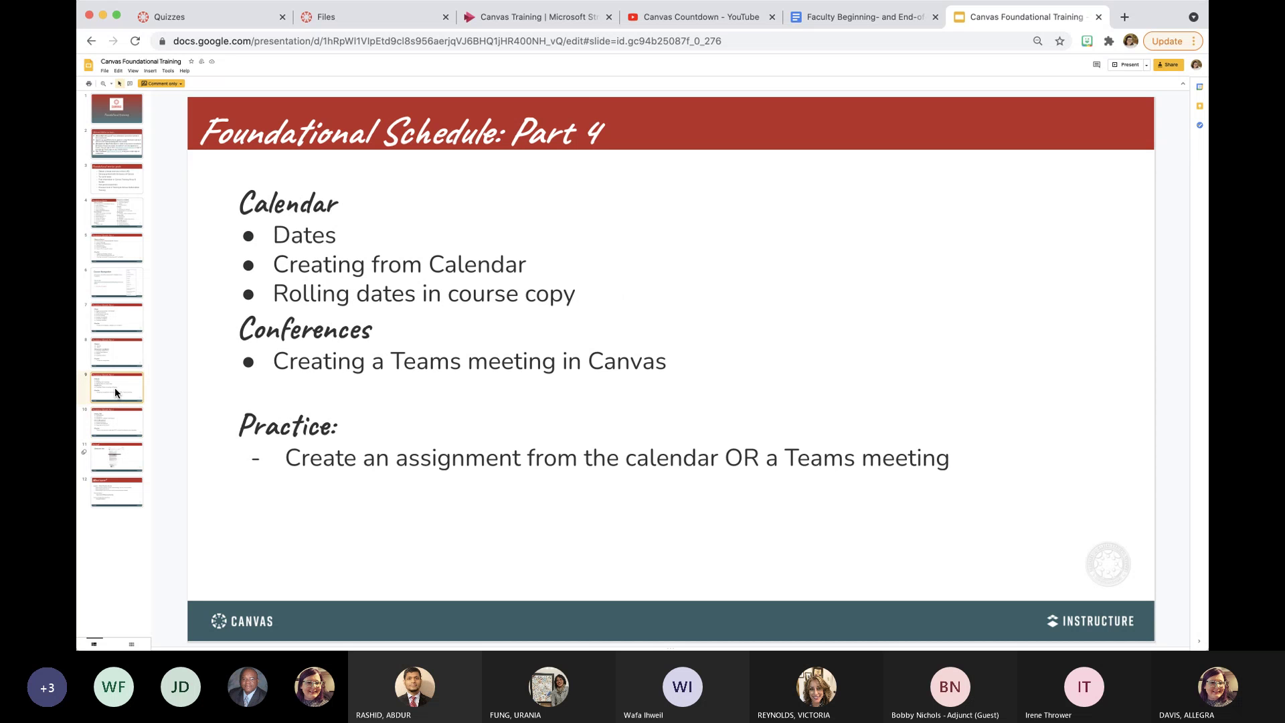
pyautogui.click(366, 20)
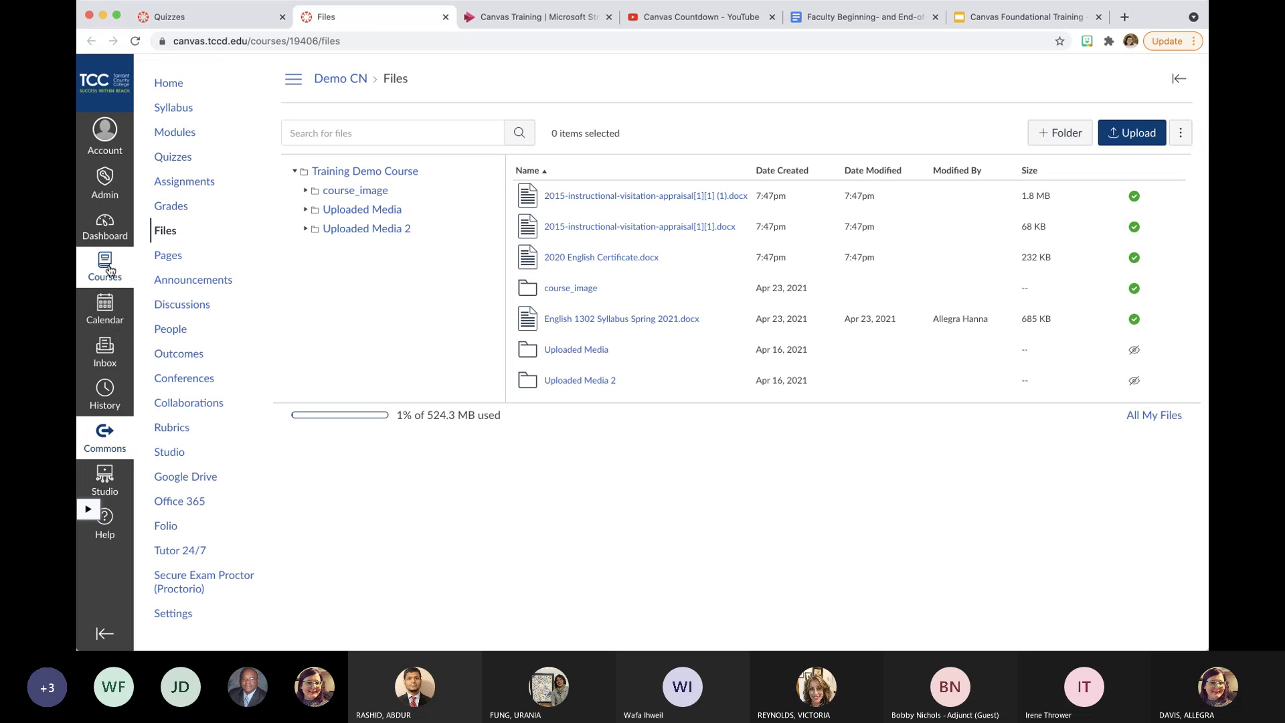
# Open the Canvas calendar to its May 2021 month view
pyautogui.click(107, 320)
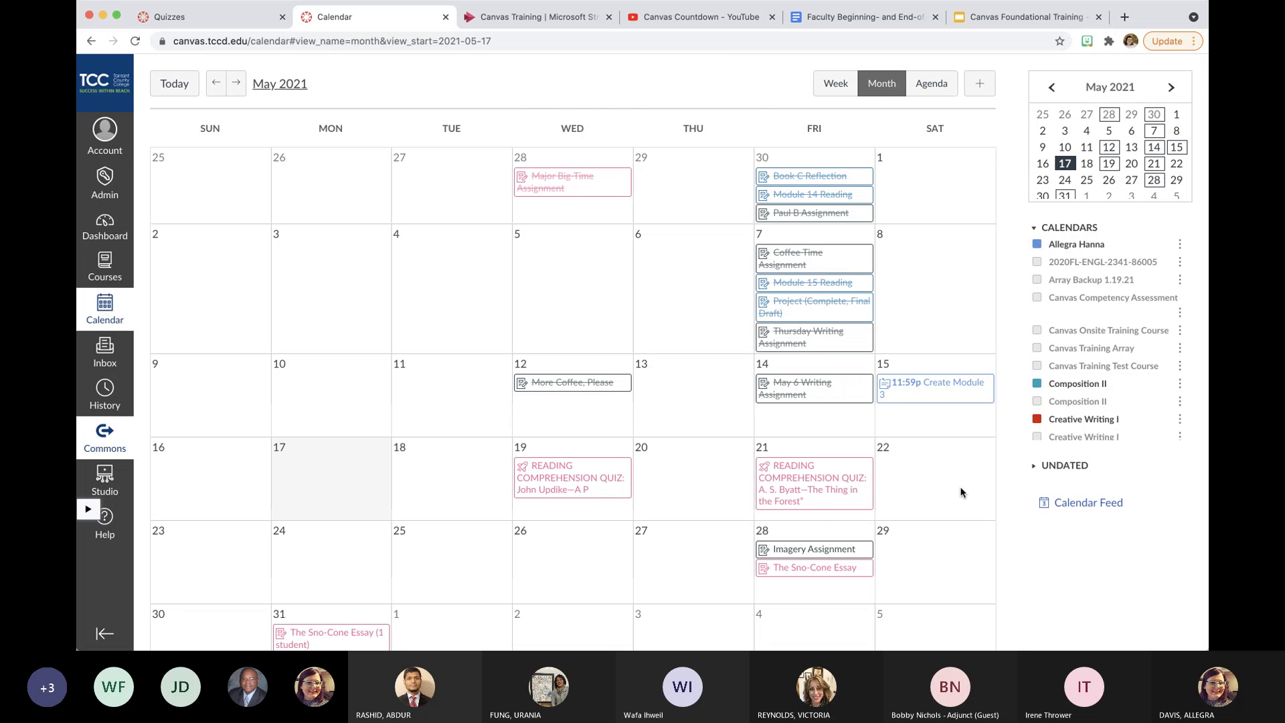
pyautogui.scroll(-2, 960, 493)
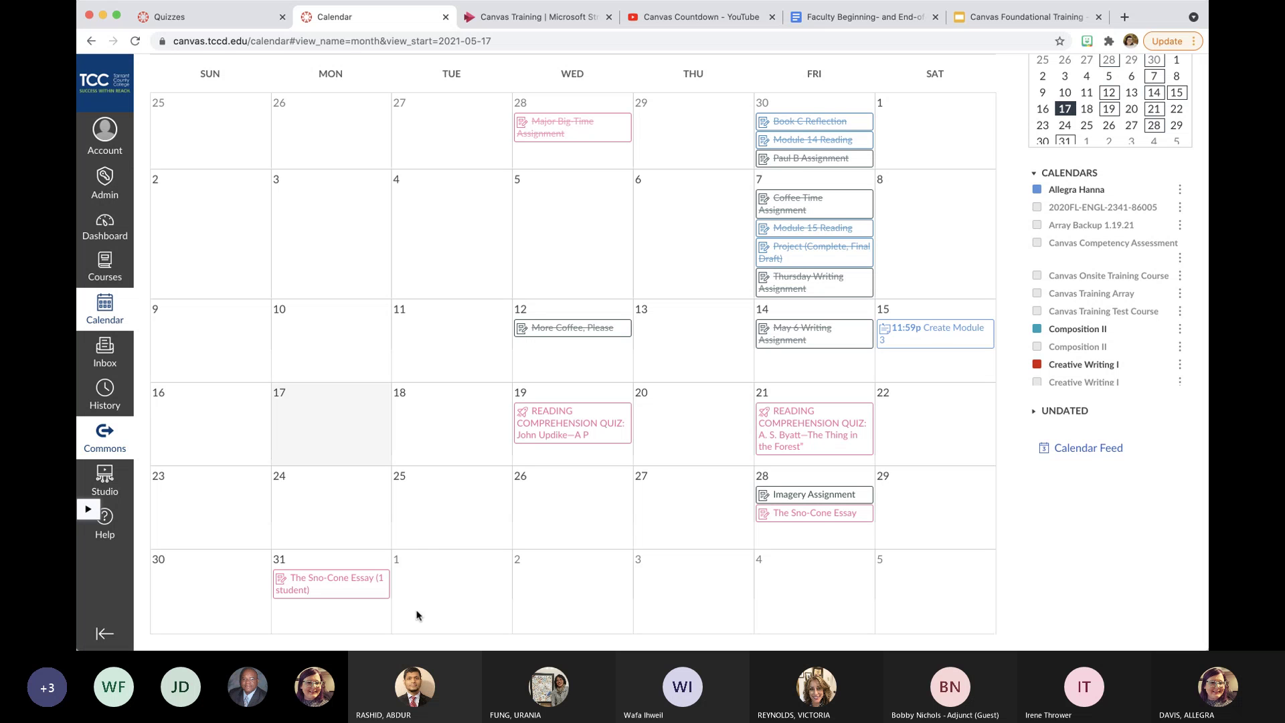
pyautogui.click(344, 577)
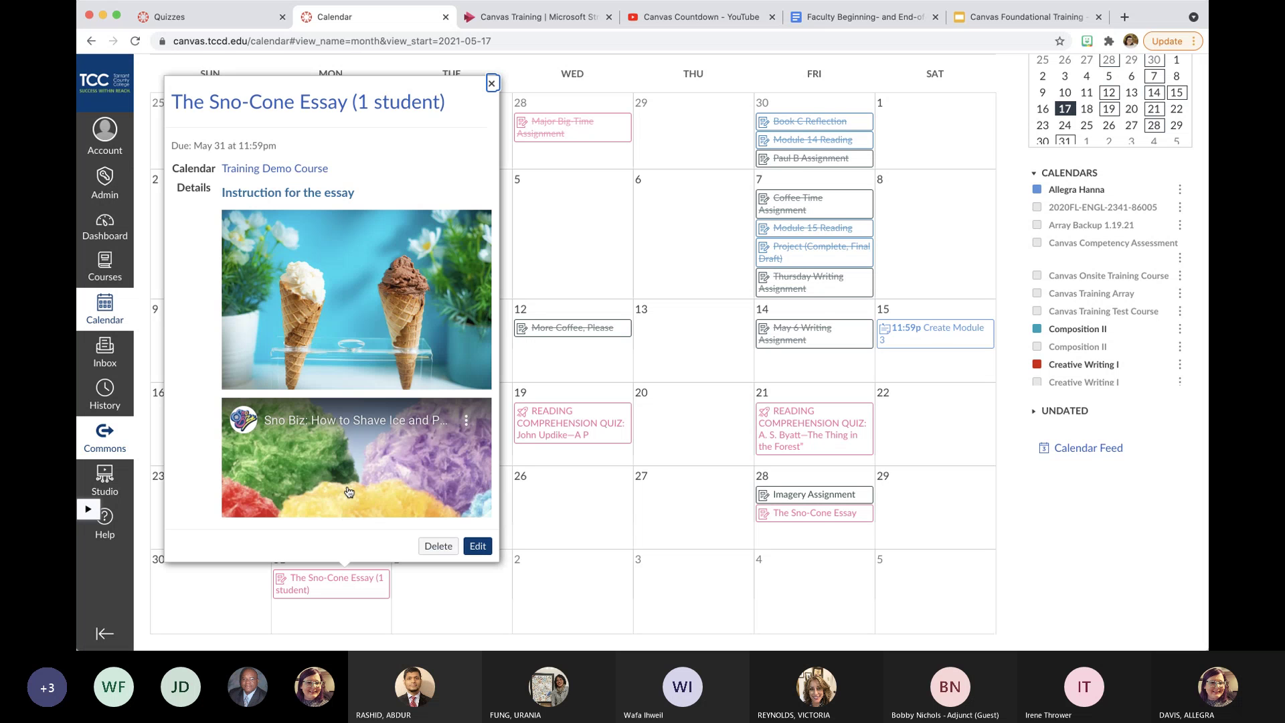
pyautogui.scroll(-2, 348, 492)
pyautogui.scroll(2, 349, 492)
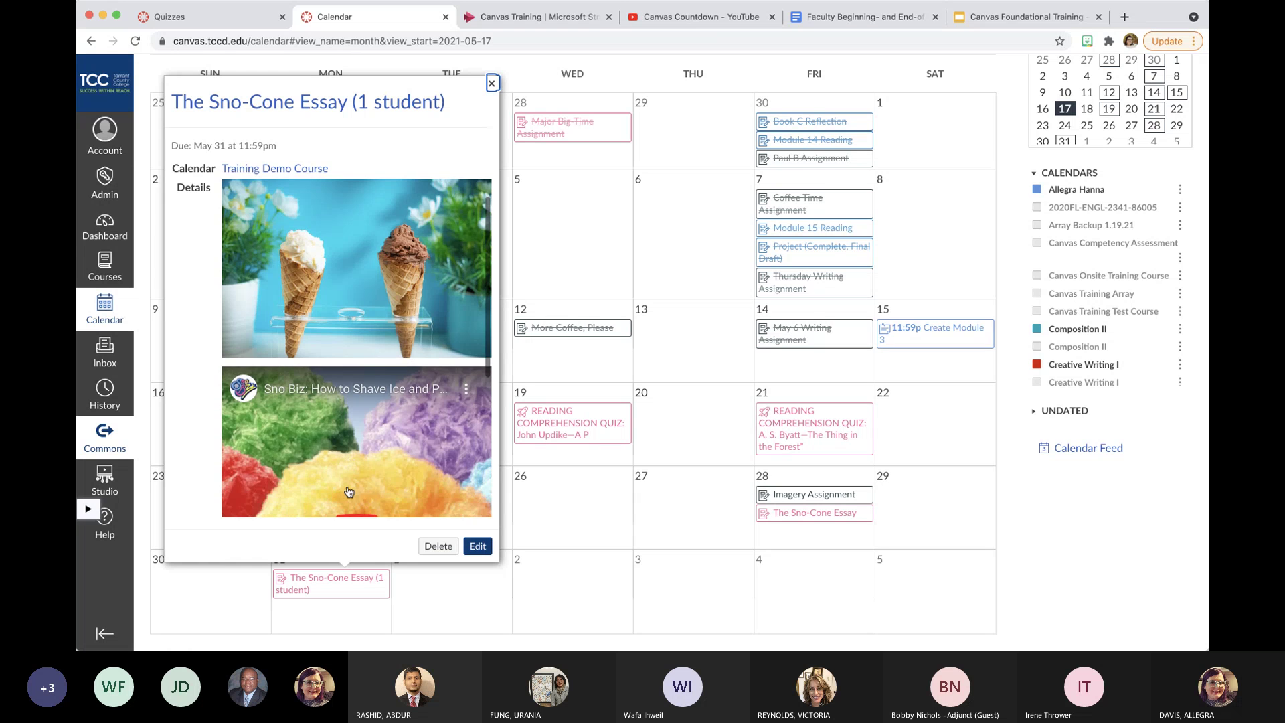
pyautogui.scroll(-5, 348, 492)
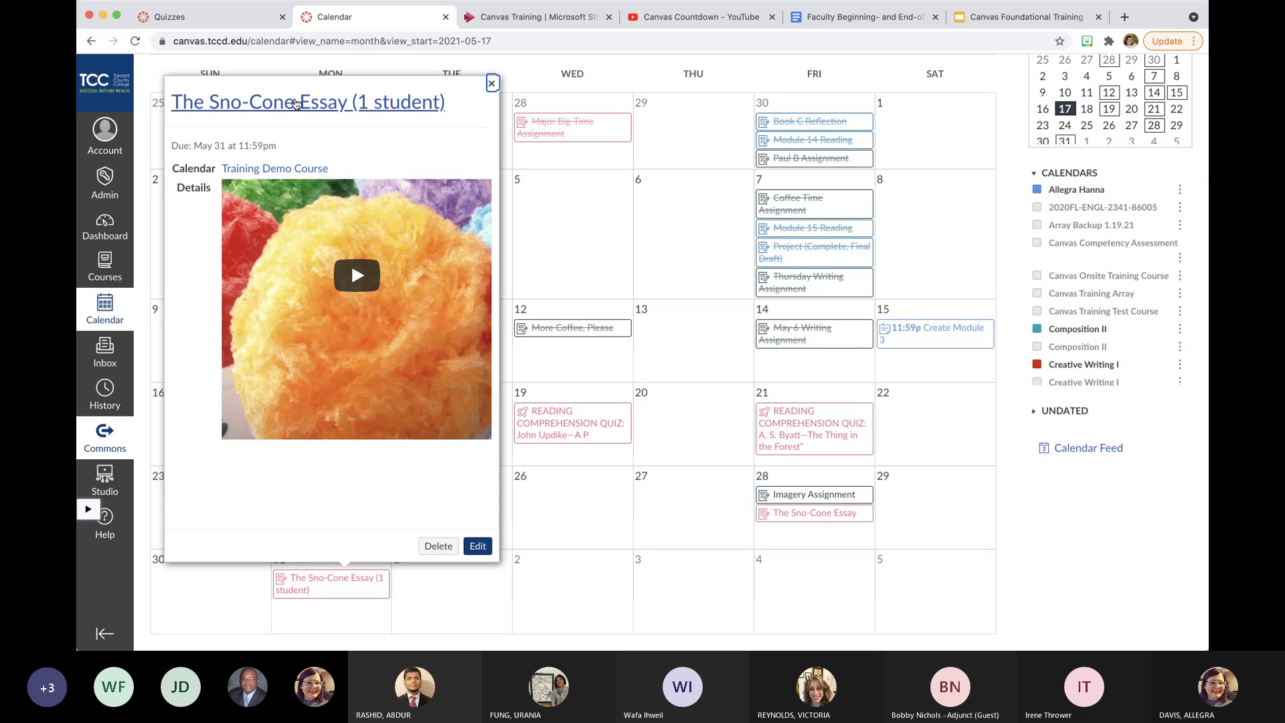
pyautogui.click(491, 84)
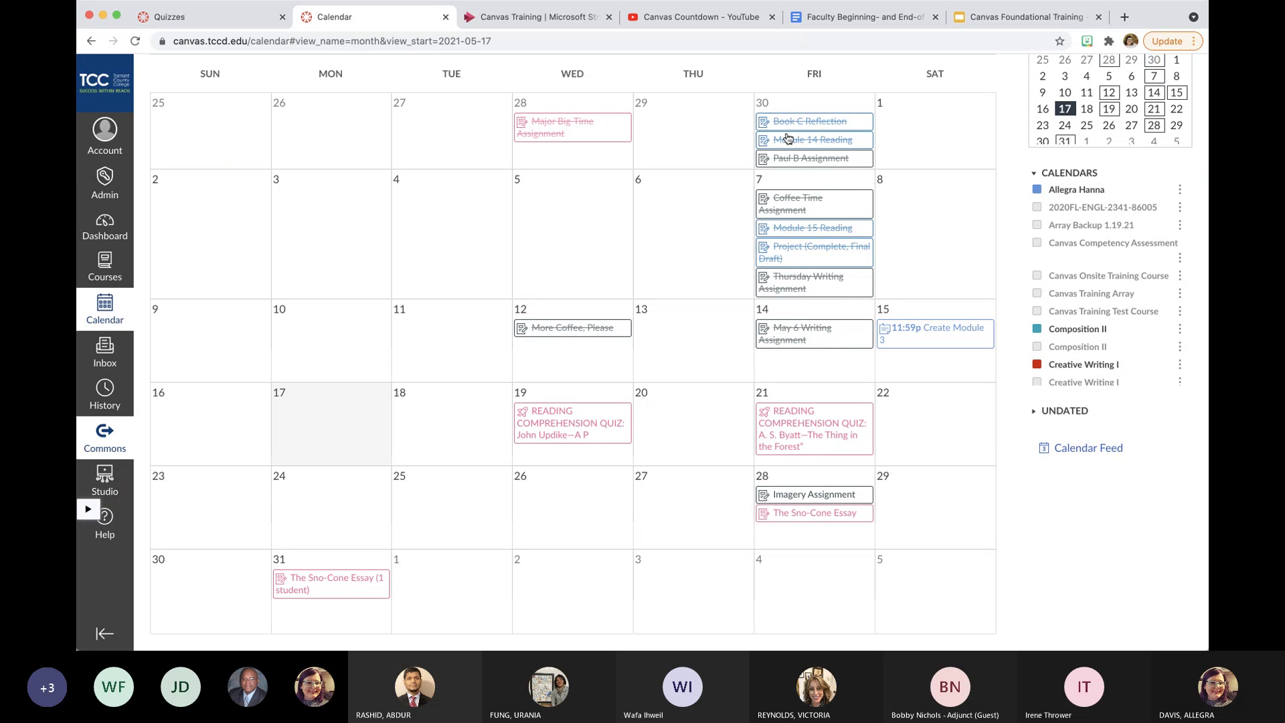
pyautogui.click(586, 333)
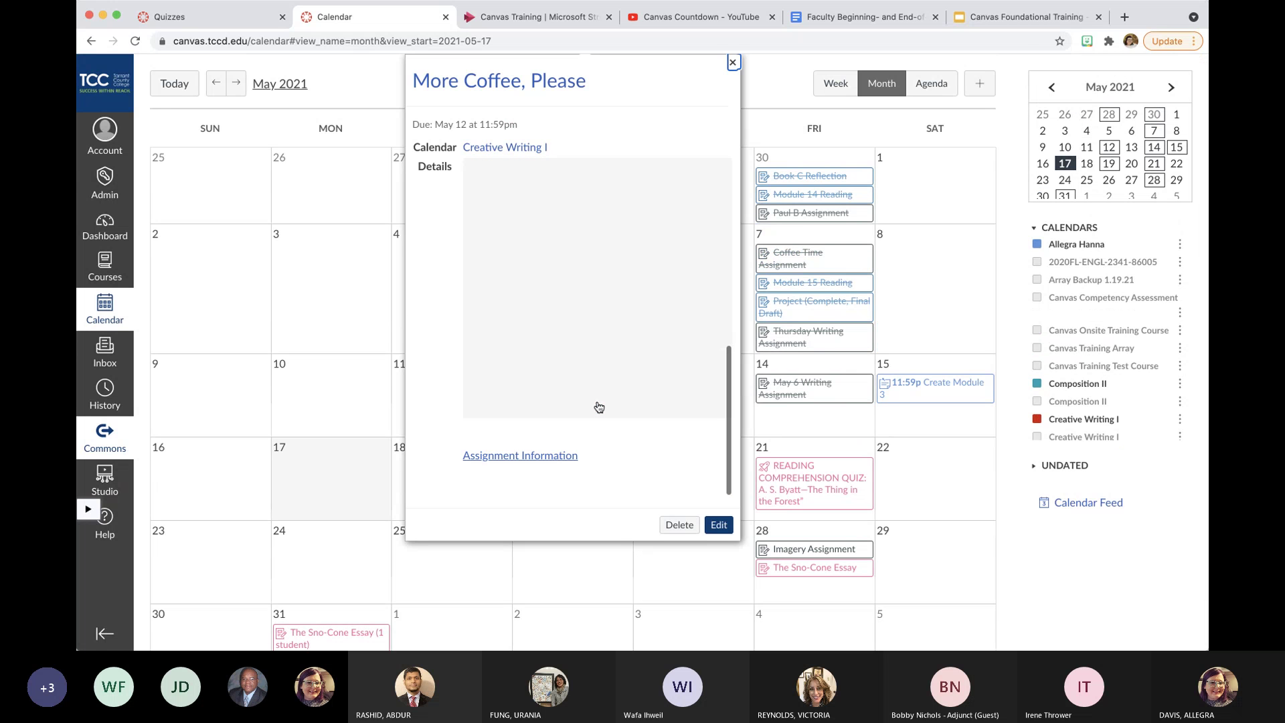
pyautogui.scroll(-2, 598, 405)
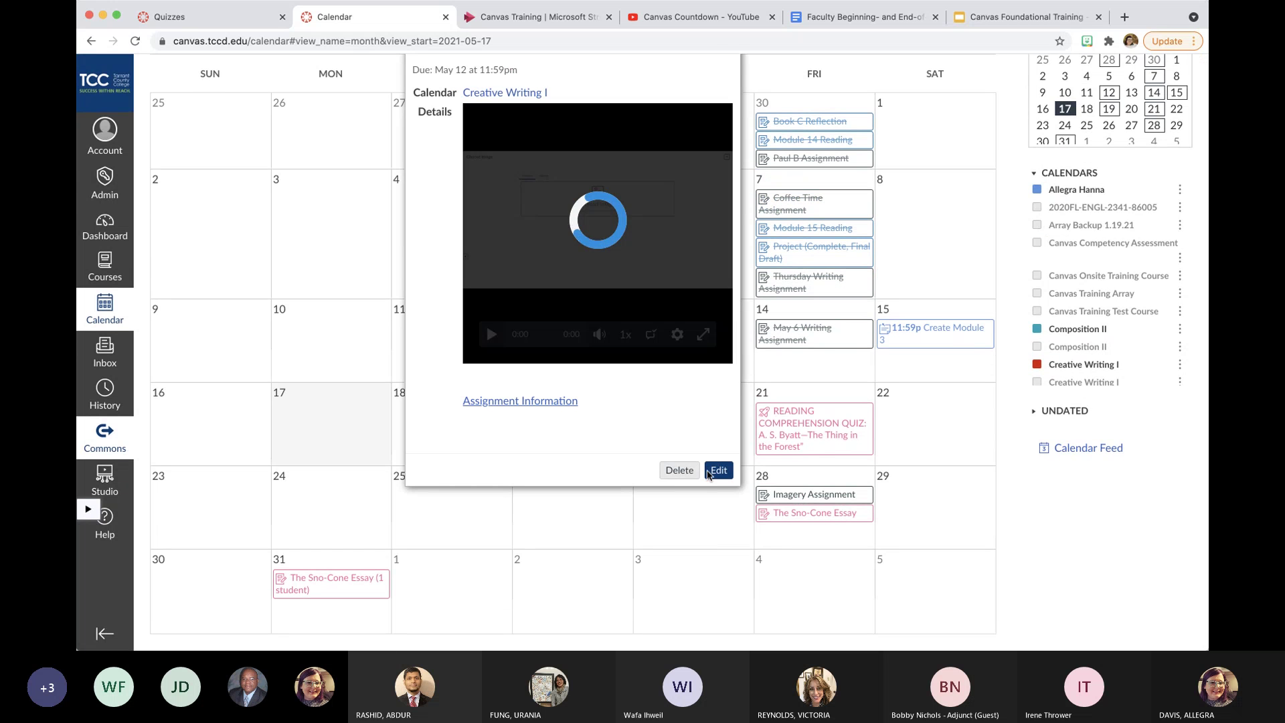
pyautogui.click(725, 532)
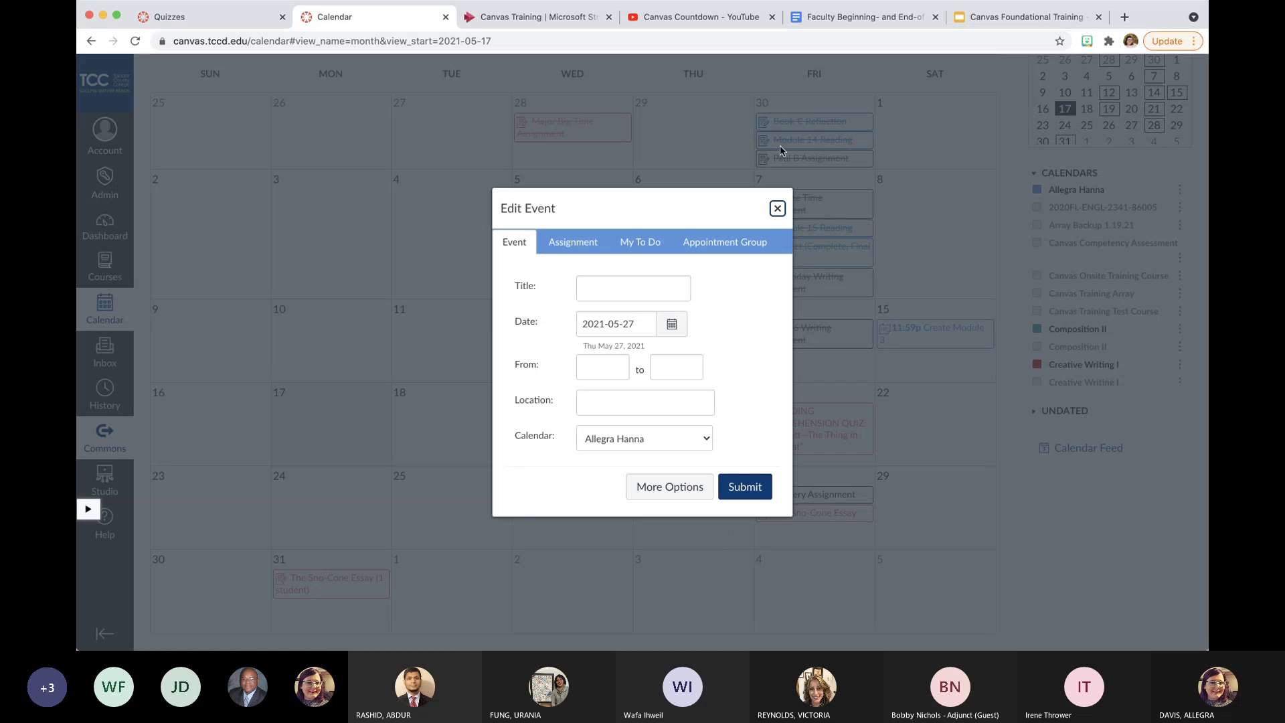
pyautogui.click(778, 209)
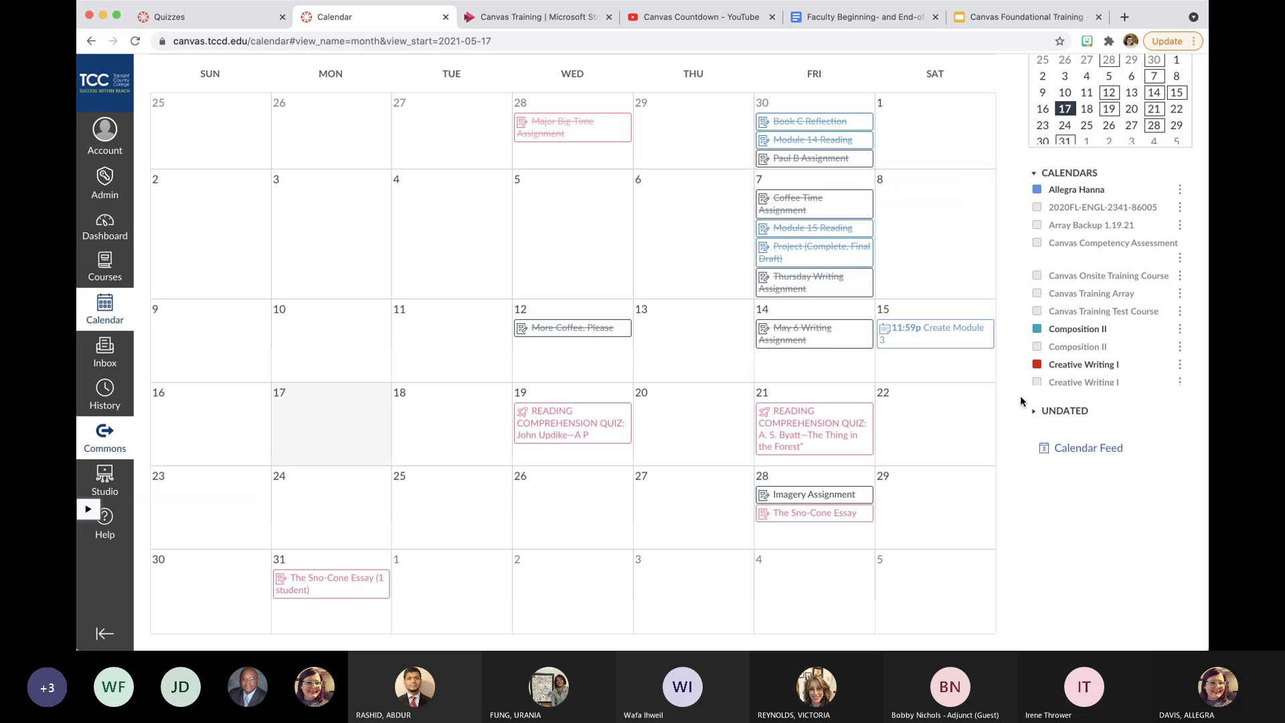
pyautogui.scroll(2, 1020, 395)
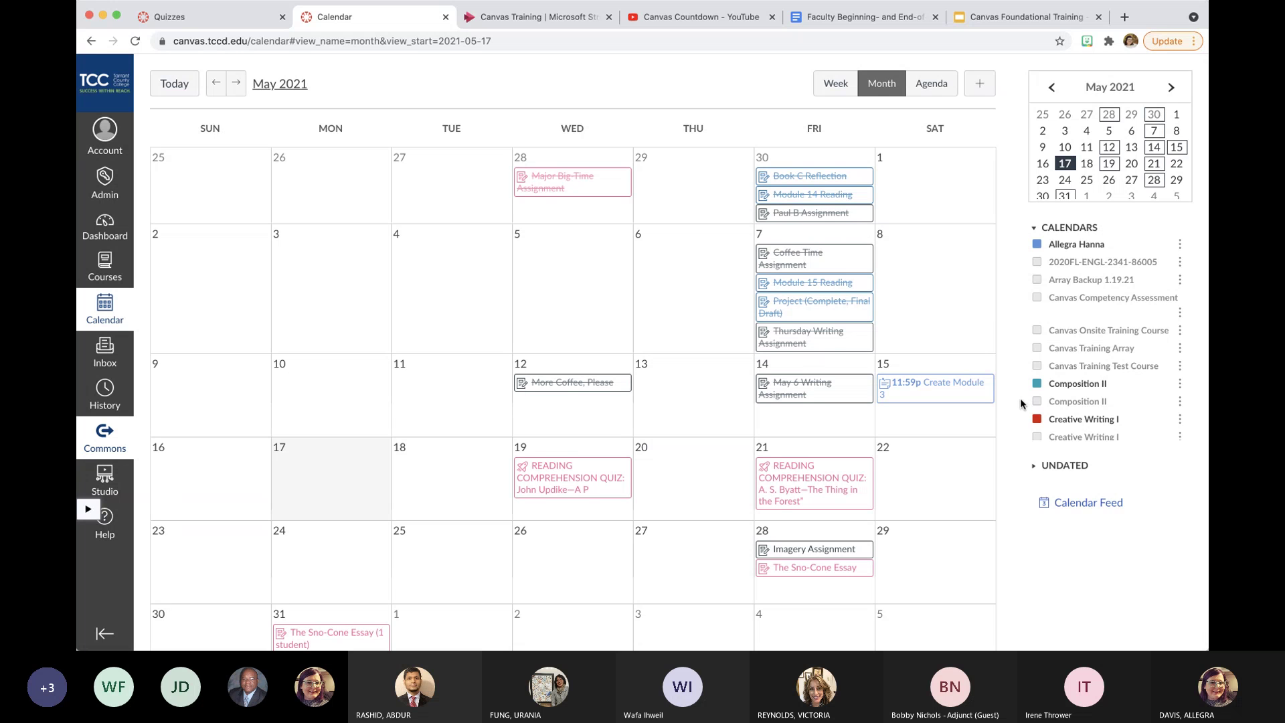
pyautogui.scroll(-1, 1020, 396)
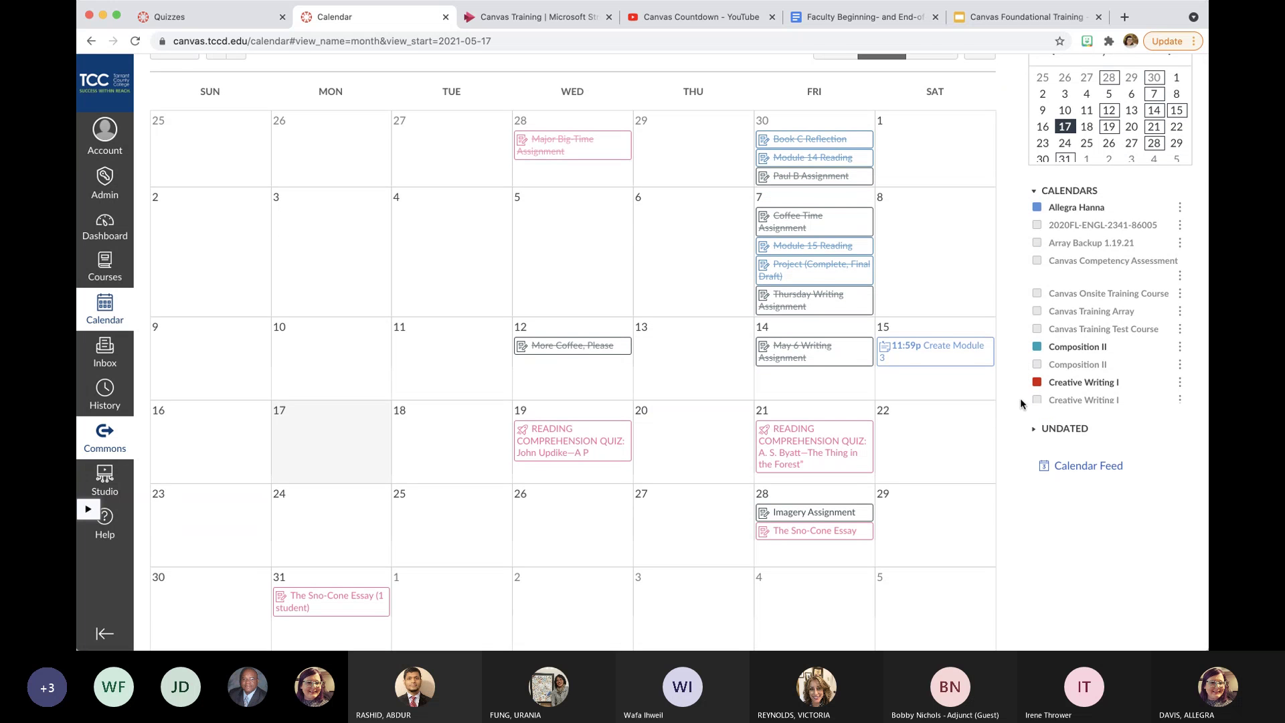
pyautogui.scroll(1, 1021, 399)
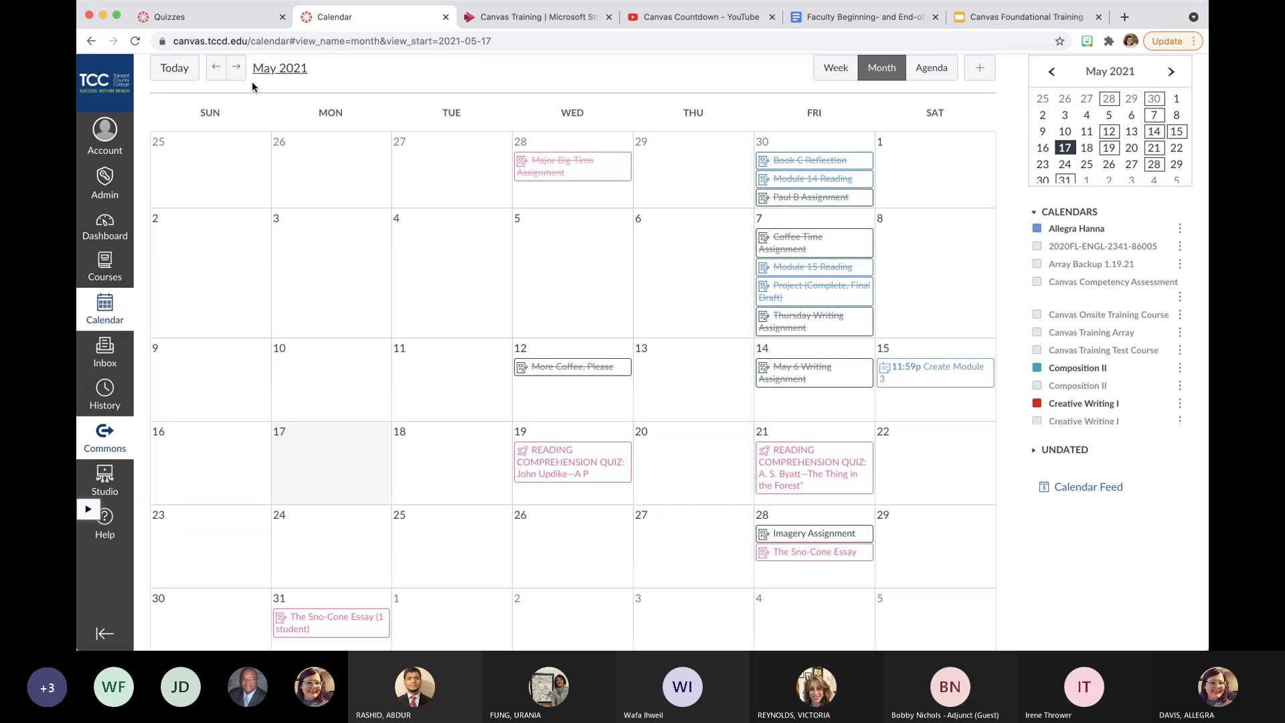
# Move to July 2021 and create assignment 'Test A' due Jul 7 in Composition II
pyautogui.click(235, 68)
pyautogui.click(235, 67)
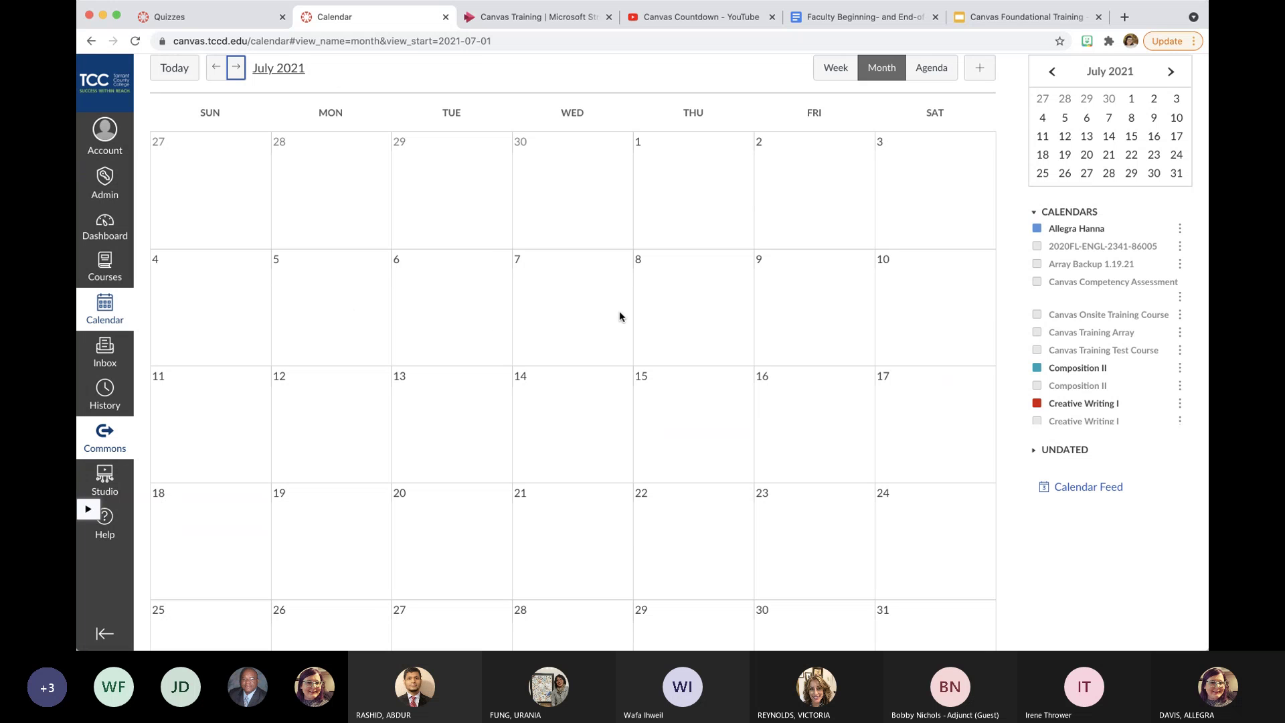
pyautogui.click(584, 302)
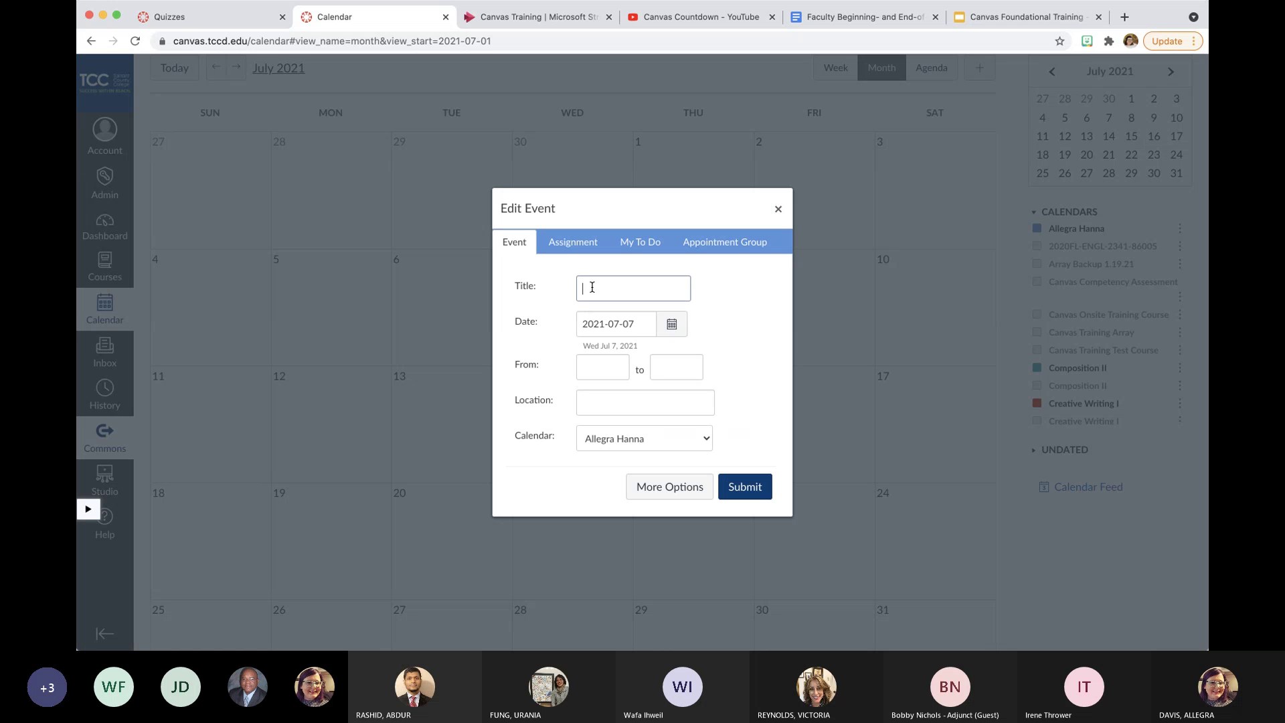
pyautogui.write('Cal')
pyautogui.press('BackSpace')
pyautogui.press('BackSpace')
pyautogui.press('BackSpace')
pyautogui.write('Test A')
pyautogui.click(574, 244)
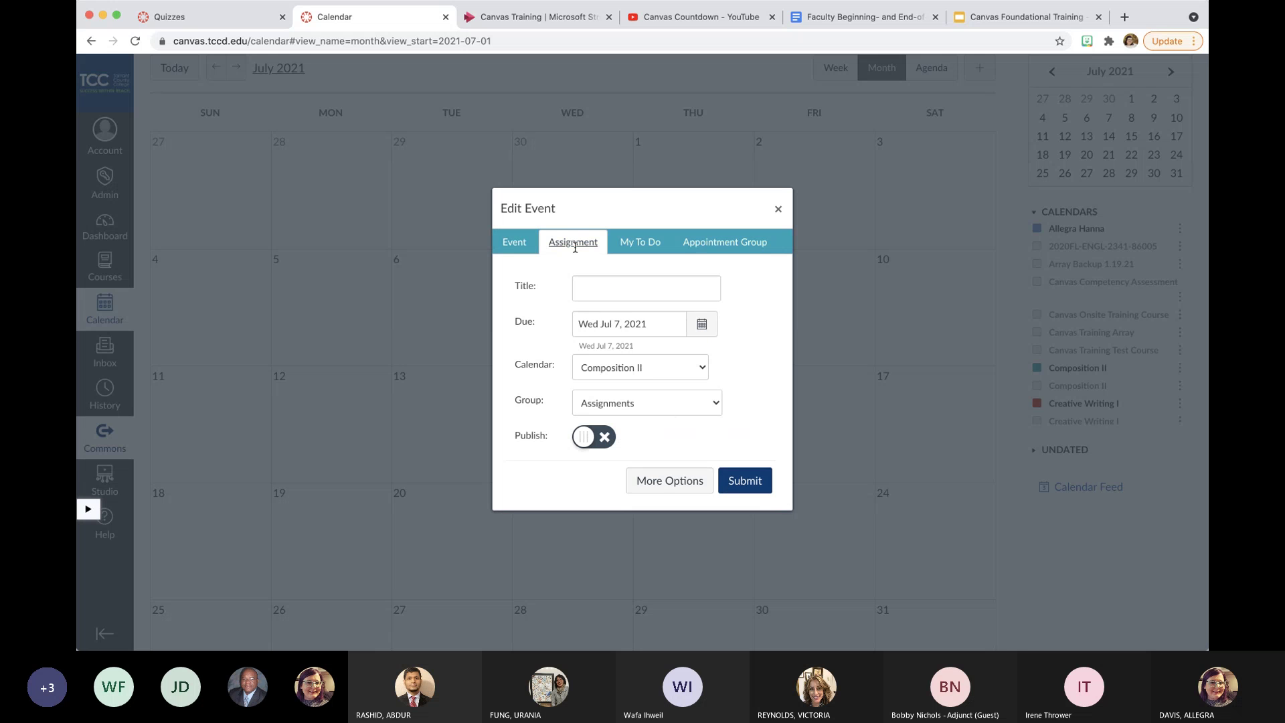
pyautogui.click(598, 288)
pyautogui.write('Test A')
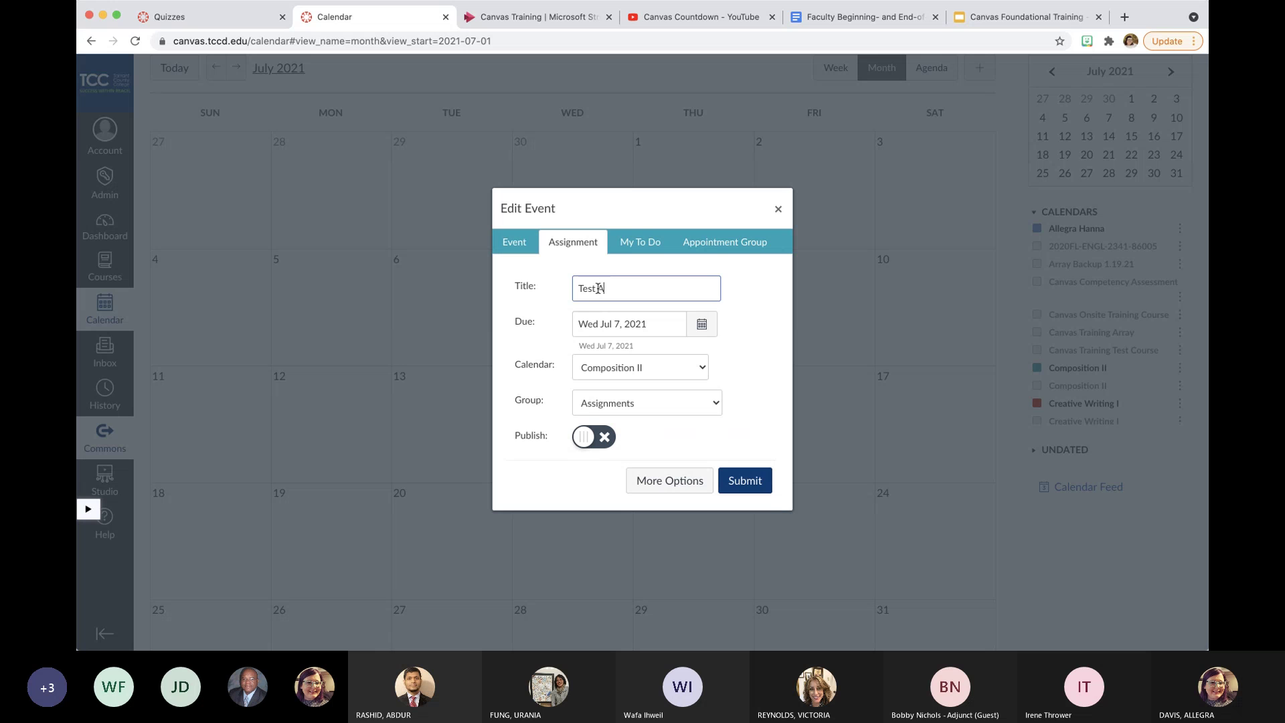
pyautogui.click(692, 367)
pyautogui.click(759, 335)
pyautogui.click(748, 482)
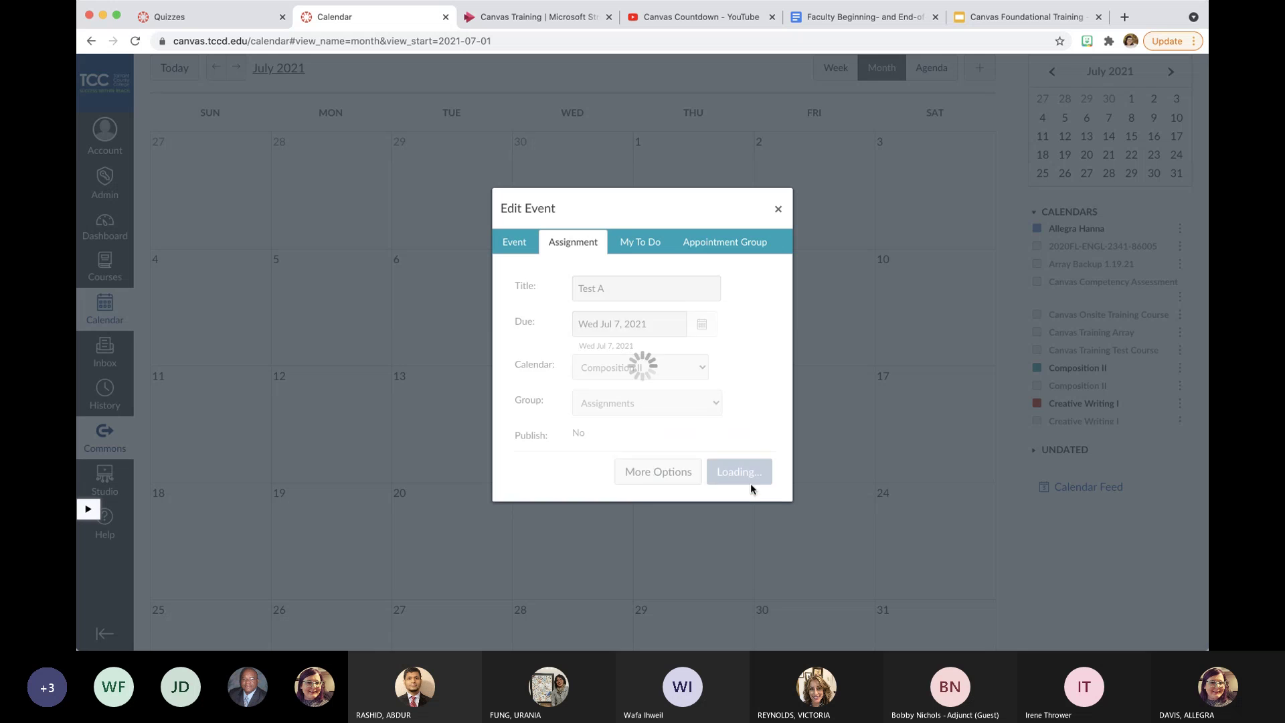
# Create assignment 'Test B' due Jul 21, then view and close its details
pyautogui.click(590, 520)
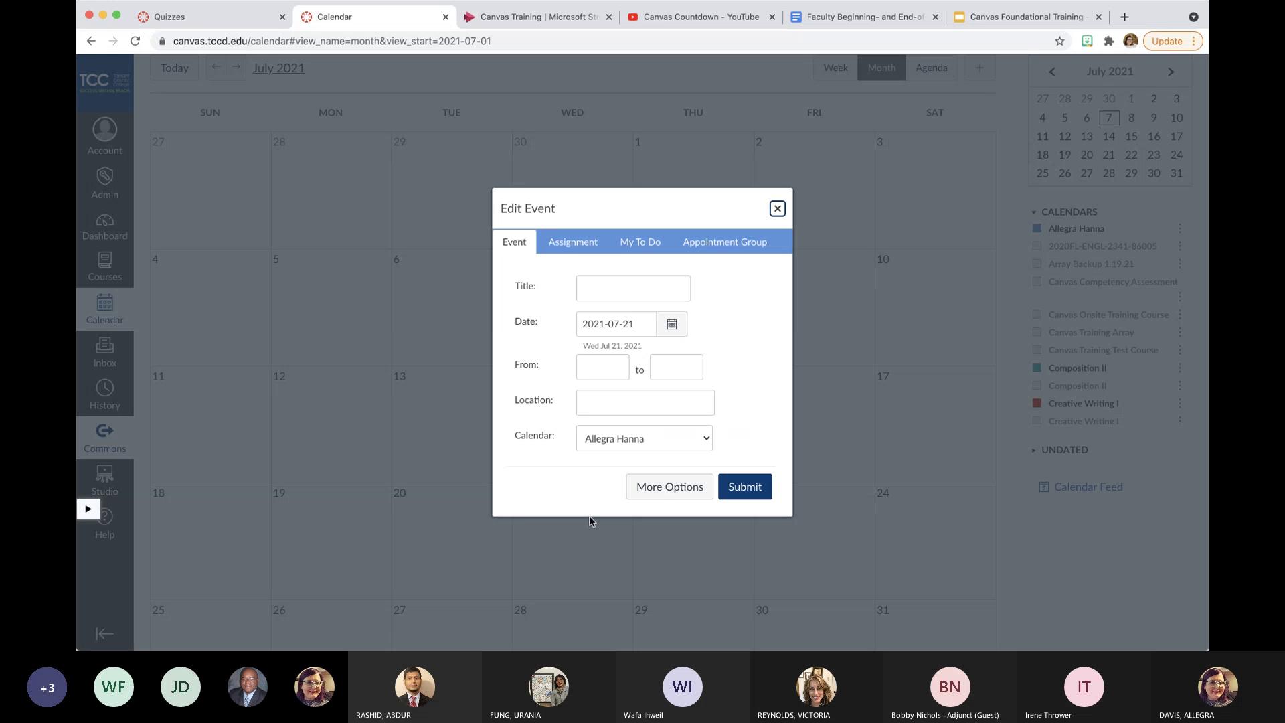
pyautogui.click(603, 277)
pyautogui.write('Test')
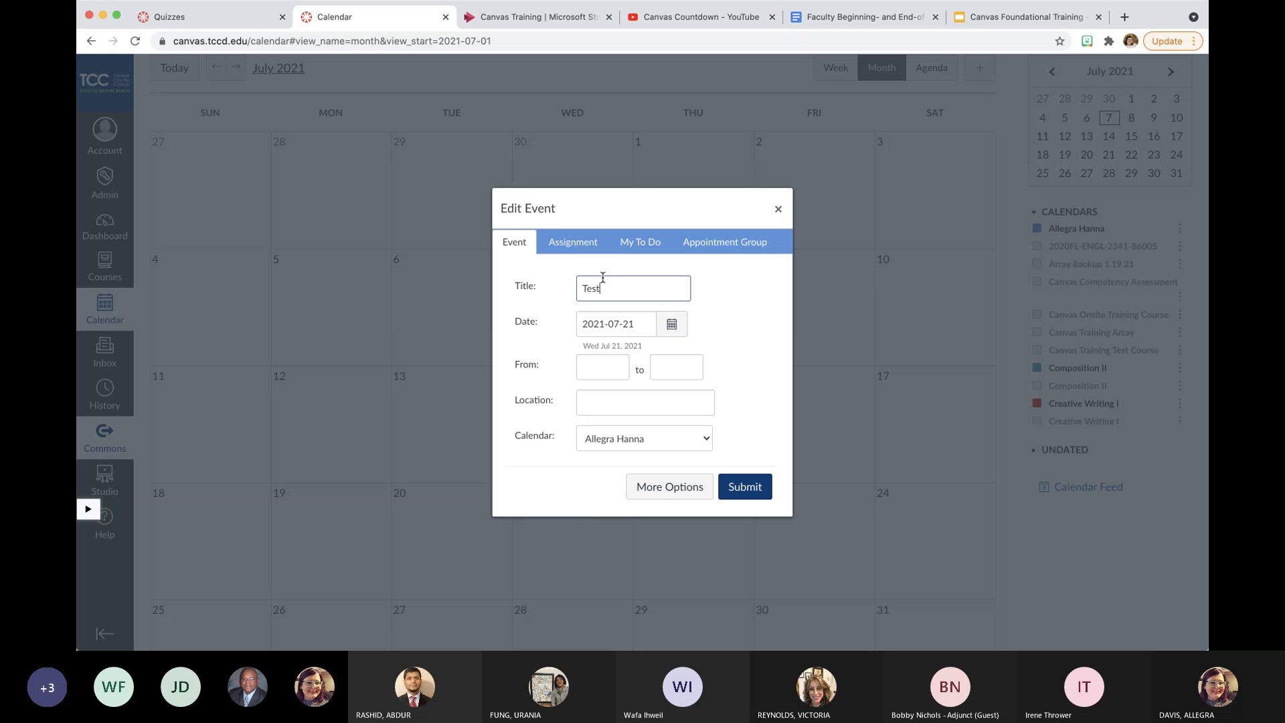
pyautogui.write(' B')
pyautogui.click(587, 244)
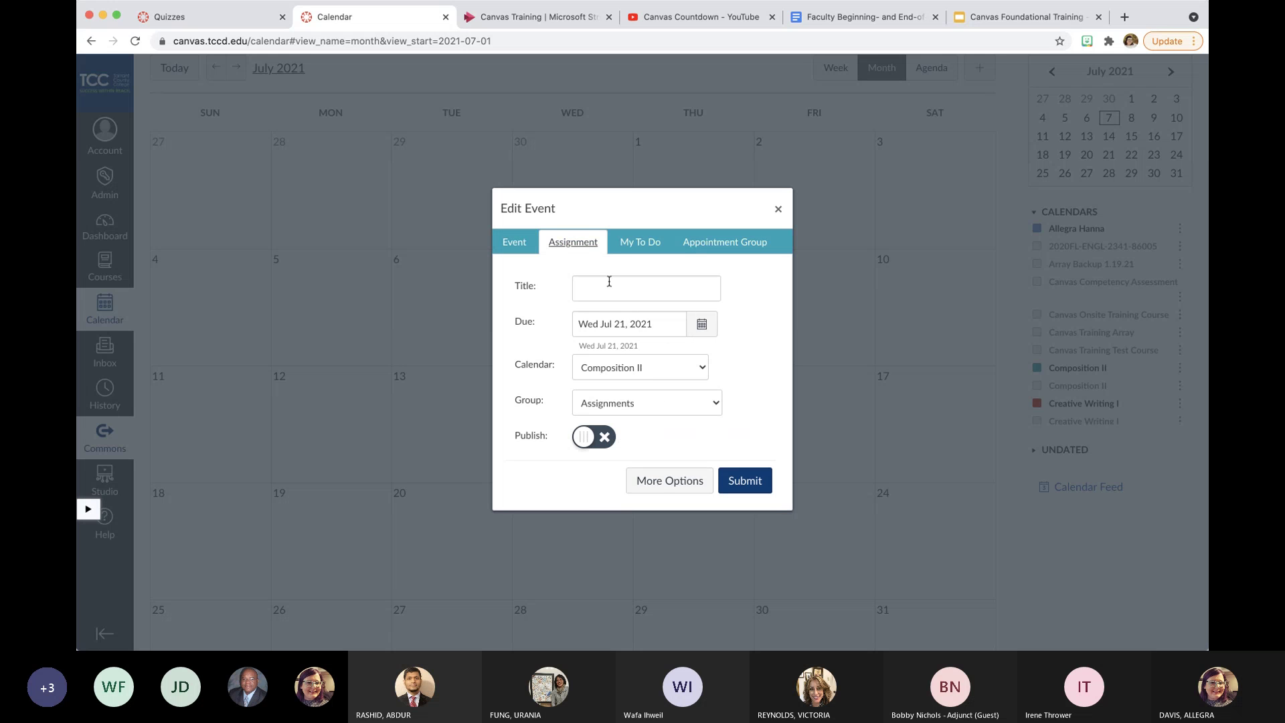
pyautogui.click(612, 289)
pyautogui.write('Test')
pyautogui.write('B')
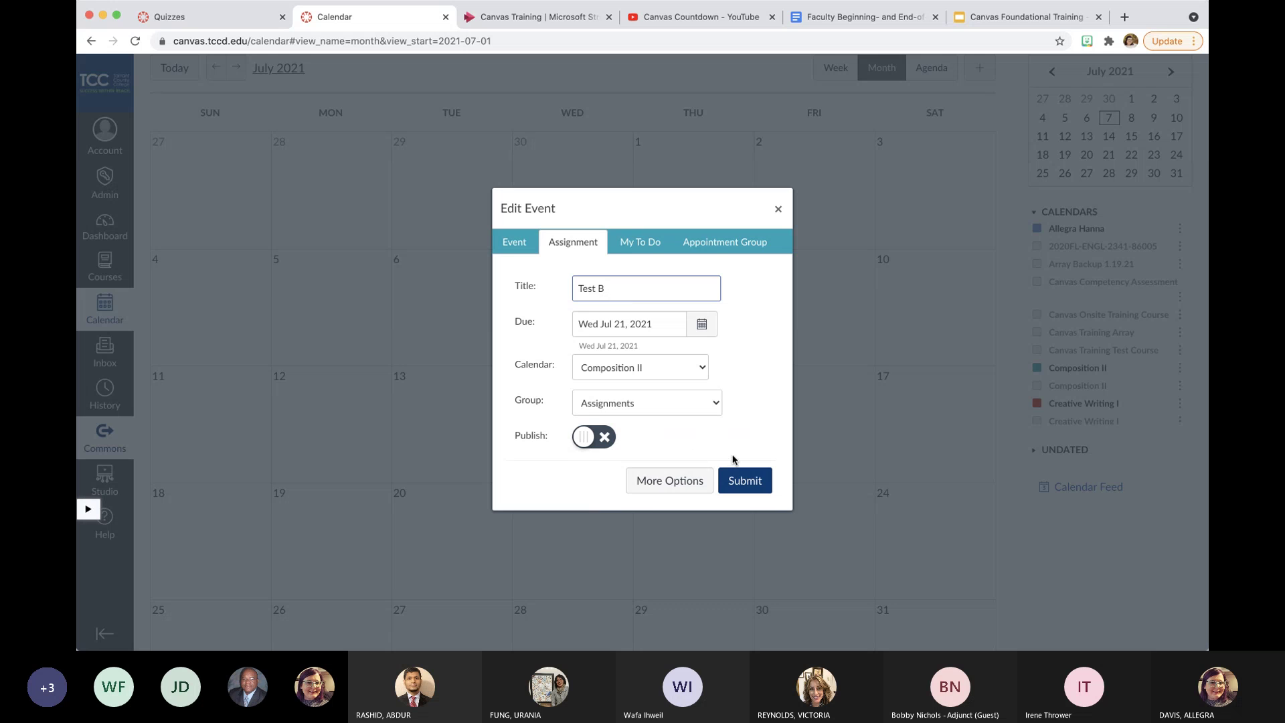
pyautogui.click(736, 478)
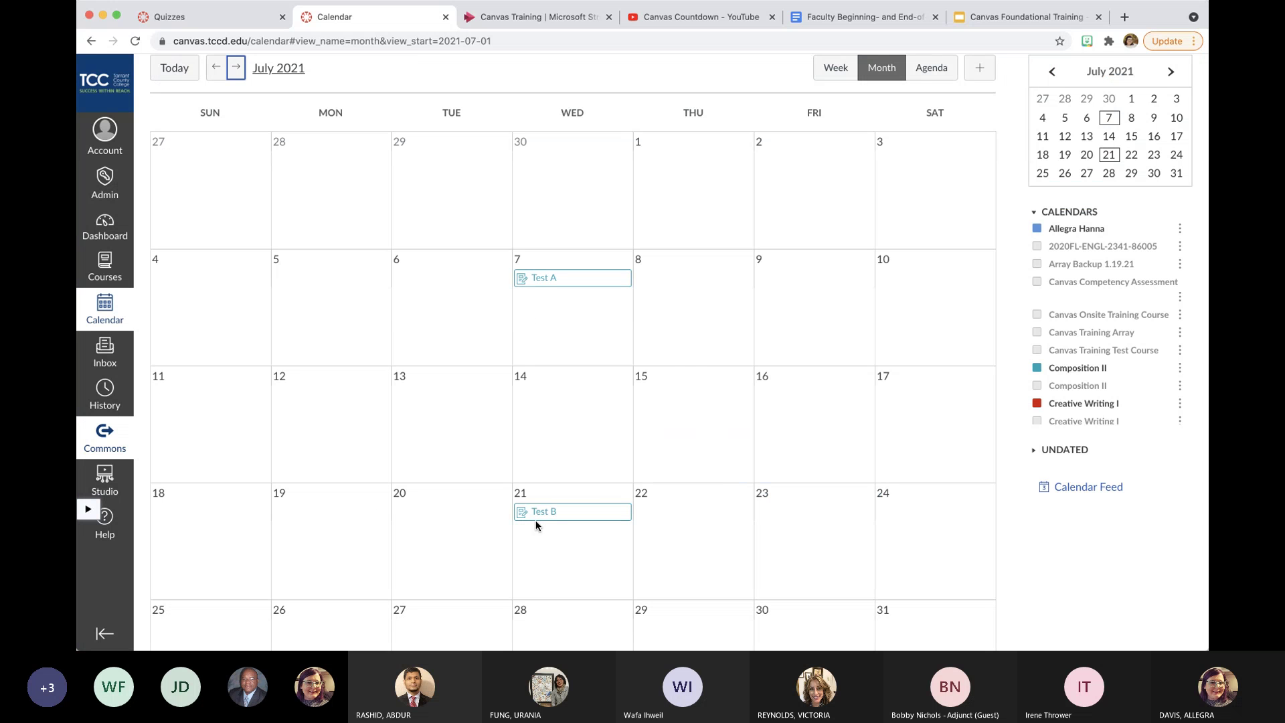
pyautogui.click(533, 514)
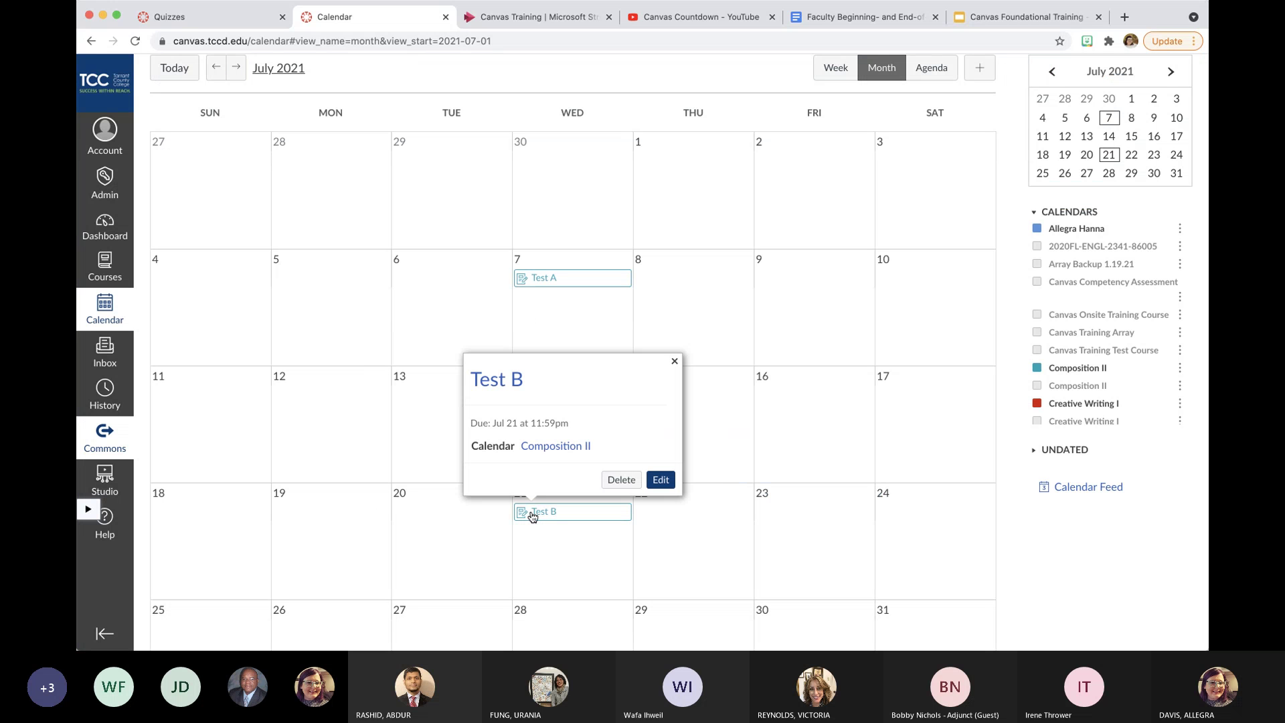
pyautogui.click(675, 362)
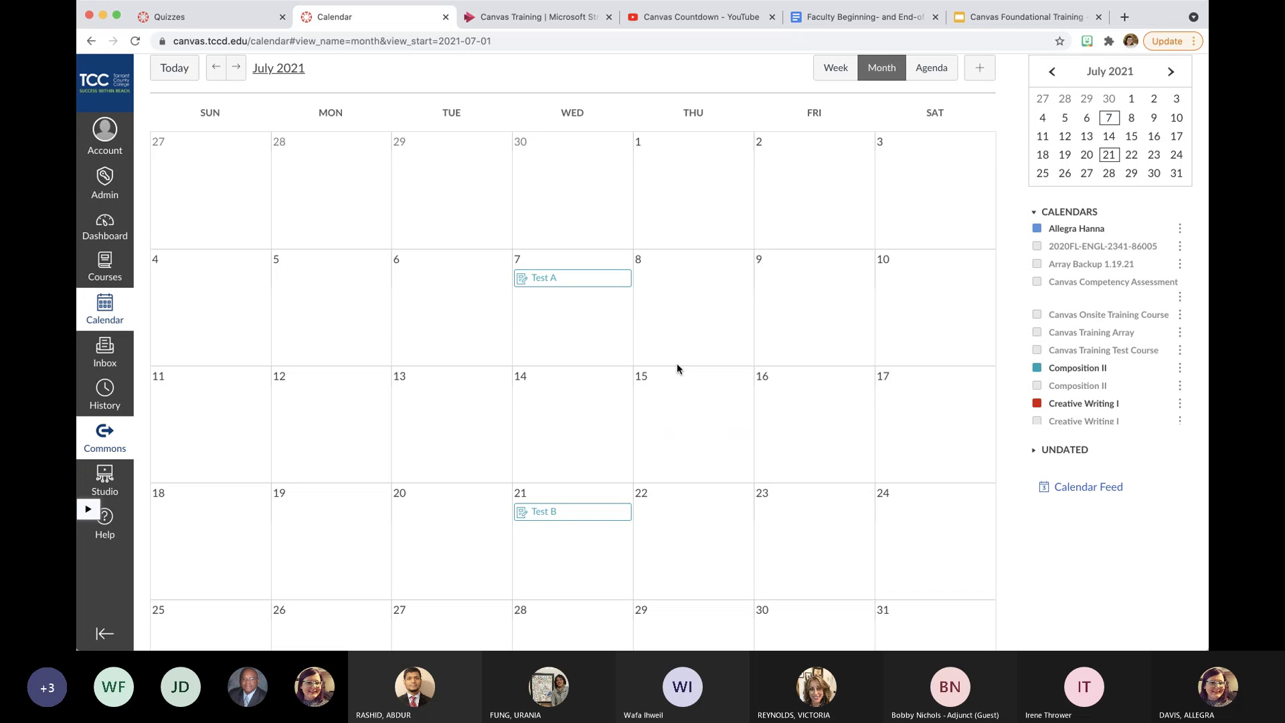
# Return the calendar to May 2021 and preview the My To Do entry form
pyautogui.click(214, 67)
pyautogui.click(214, 67)
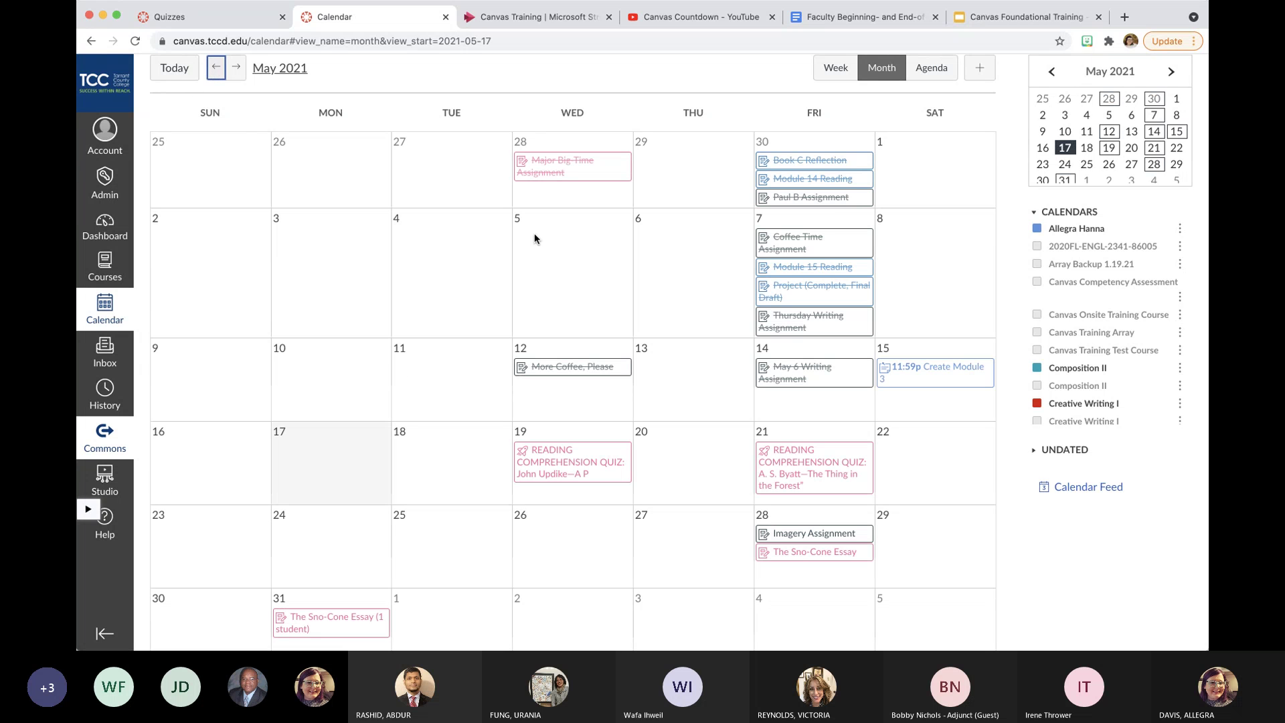
pyautogui.click(983, 70)
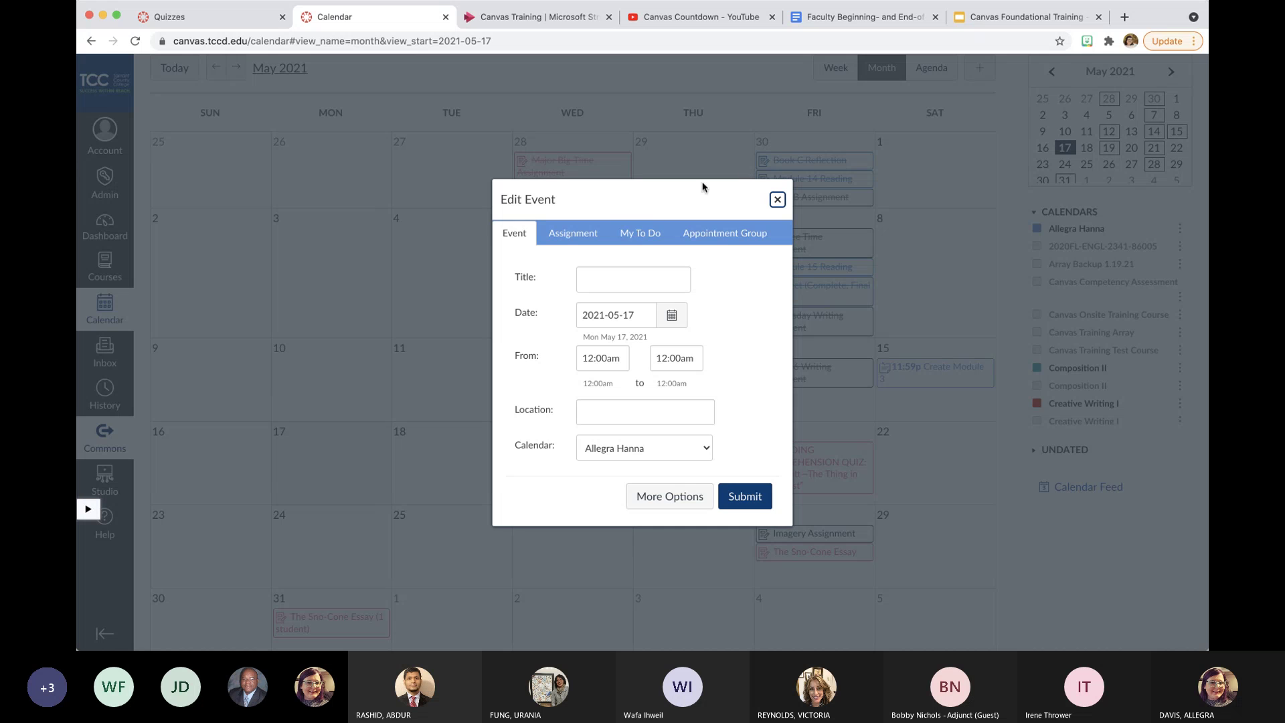
pyautogui.click(645, 233)
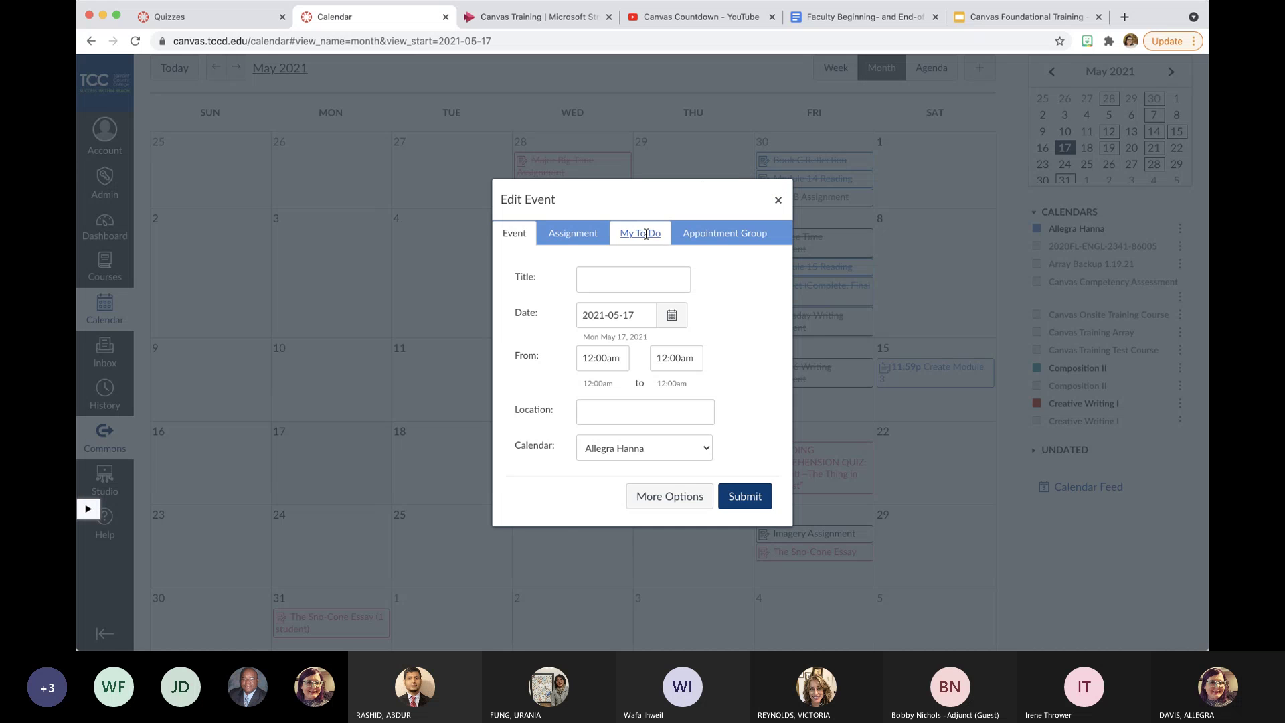
pyautogui.click(608, 275)
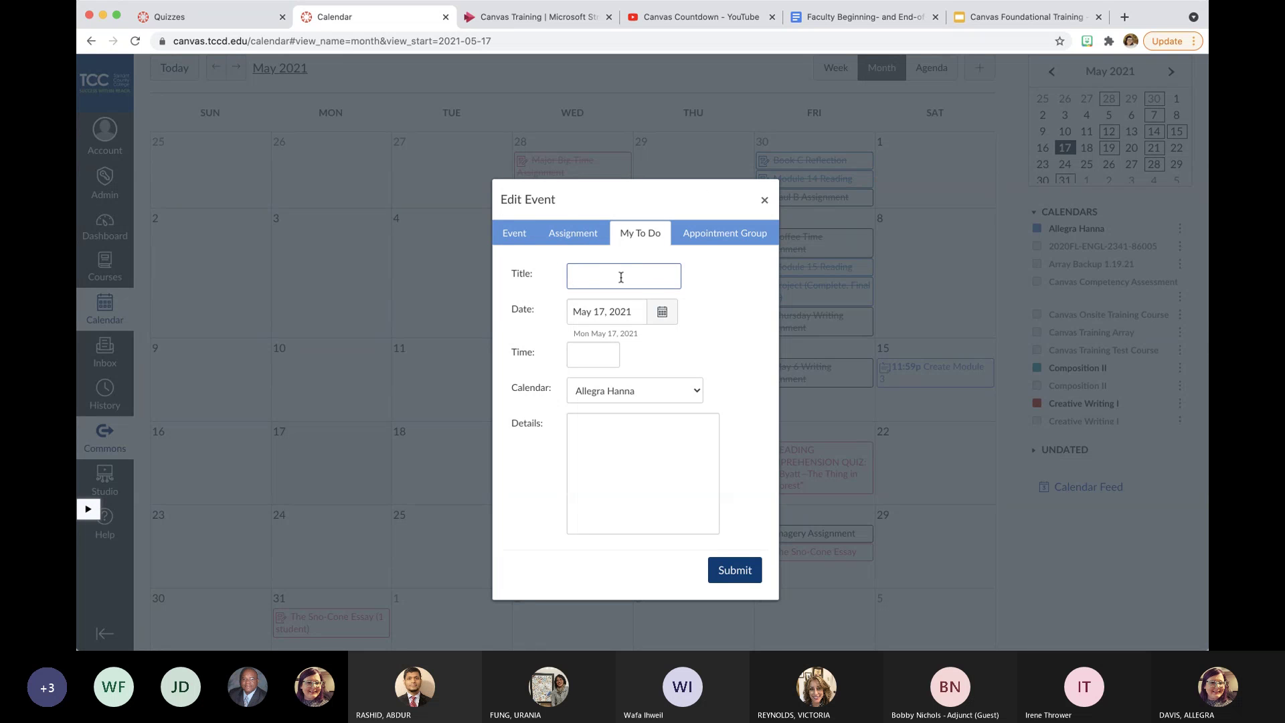
pyautogui.click(632, 504)
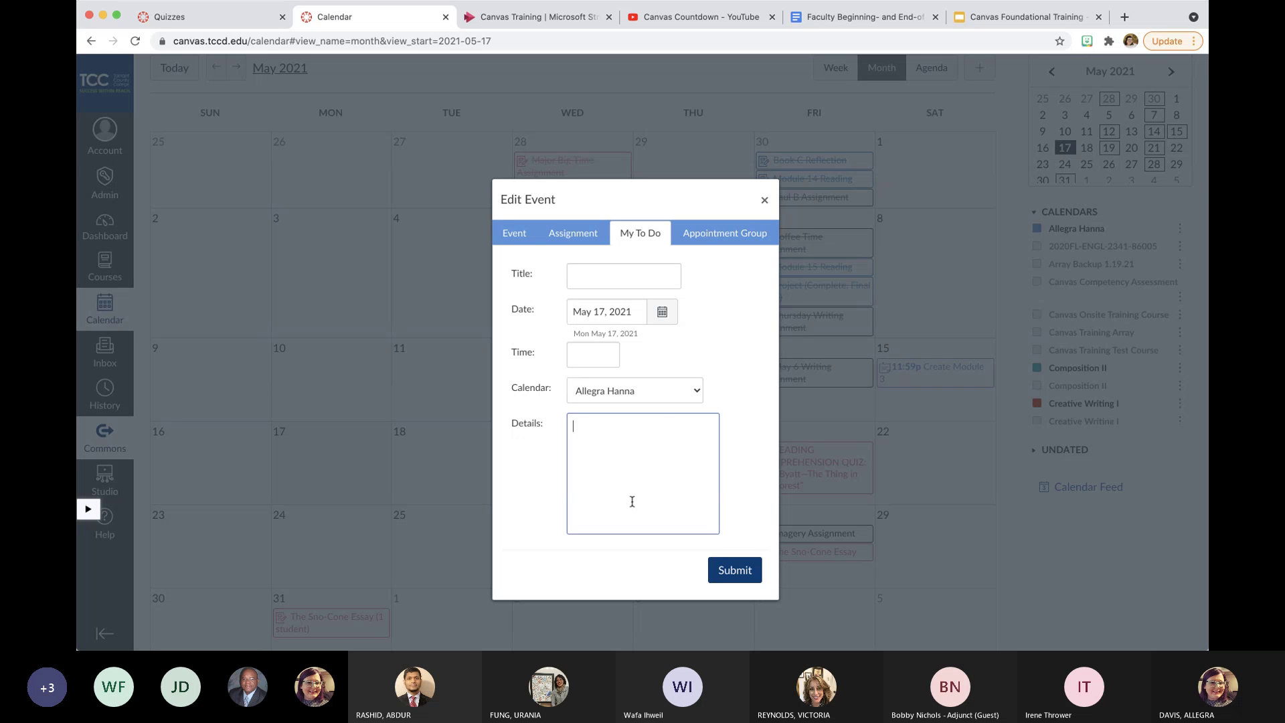
pyautogui.click(658, 405)
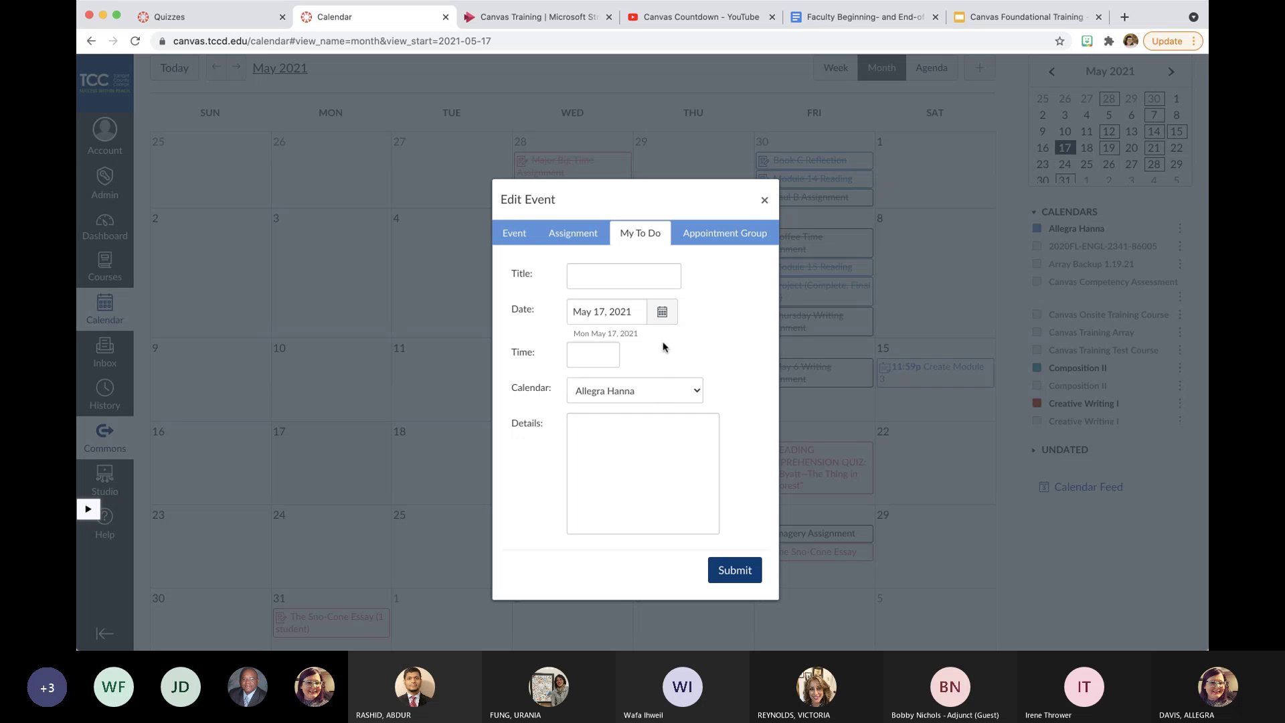
# Preview the Appointment Group form with 15-minute slots, then close it unsaved
pyautogui.click(719, 231)
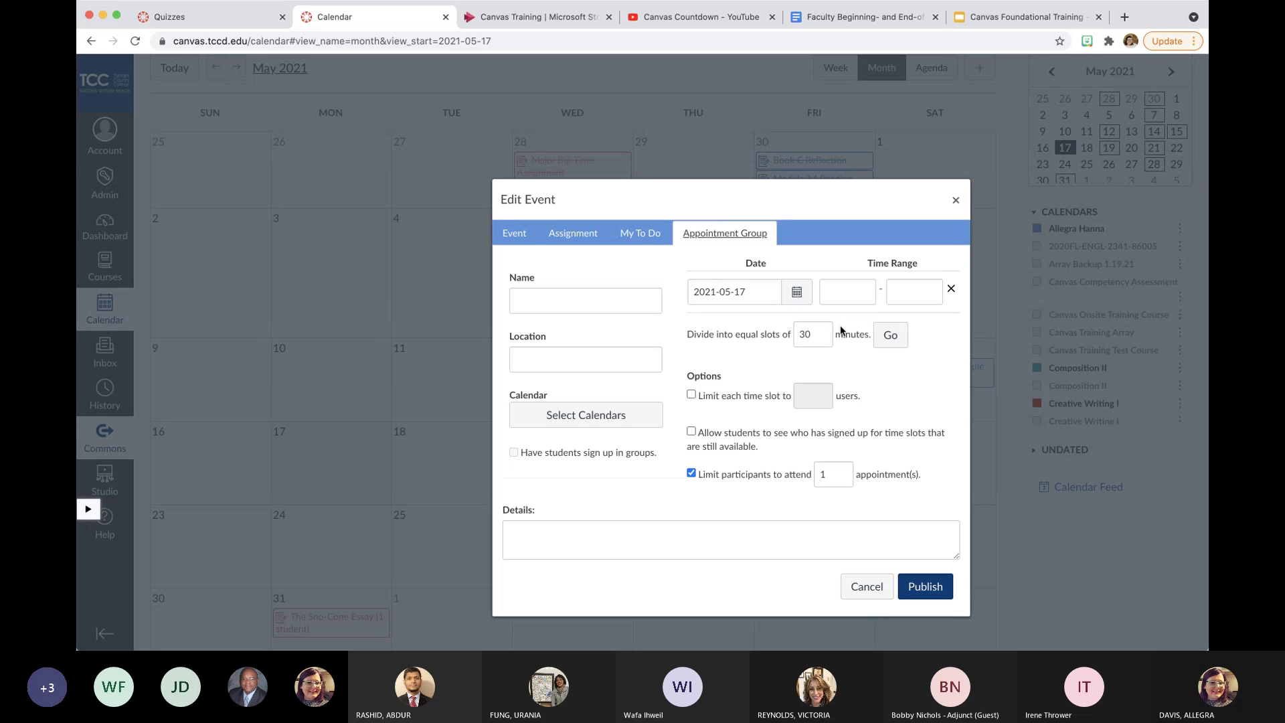
pyautogui.click(822, 340)
pyautogui.click(822, 341)
pyautogui.click(822, 340)
pyautogui.click(822, 340)
pyautogui.click(823, 340)
pyautogui.click(822, 340)
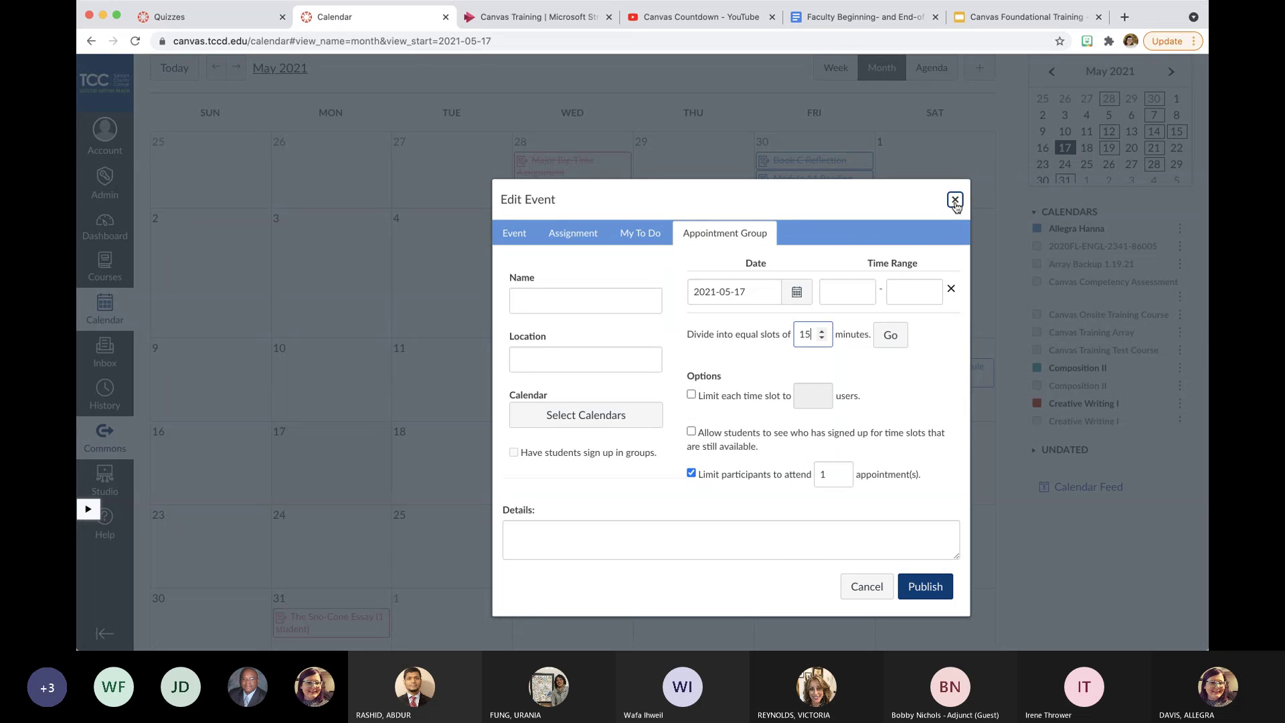
pyautogui.click(955, 201)
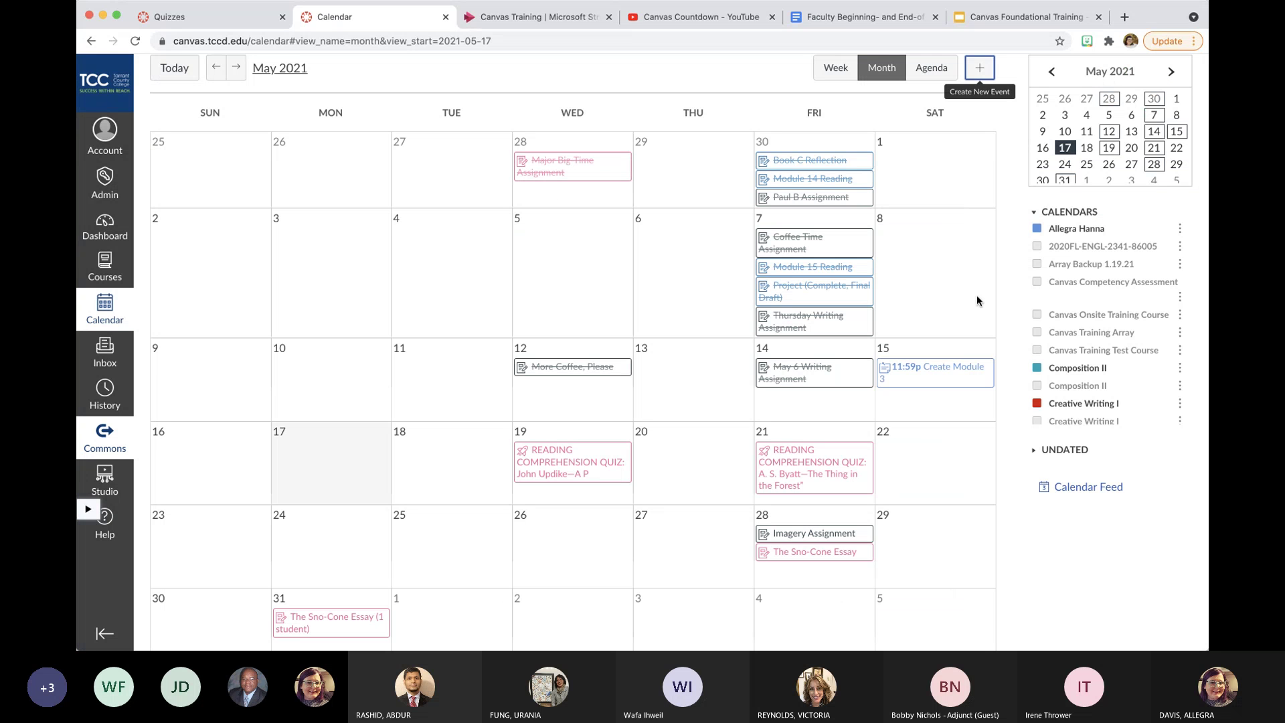
# From the Dashboard, open the Creative Writing I course
pyautogui.click(100, 243)
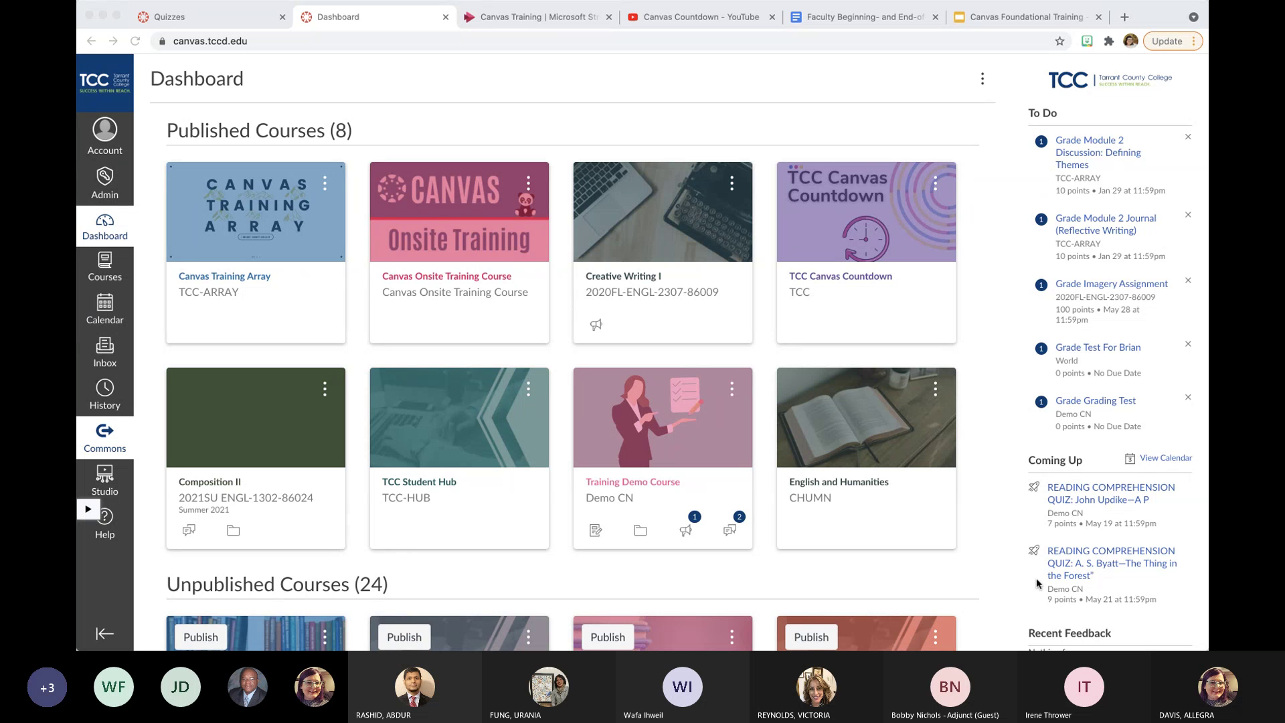
pyautogui.scroll(-1, 1072, 589)
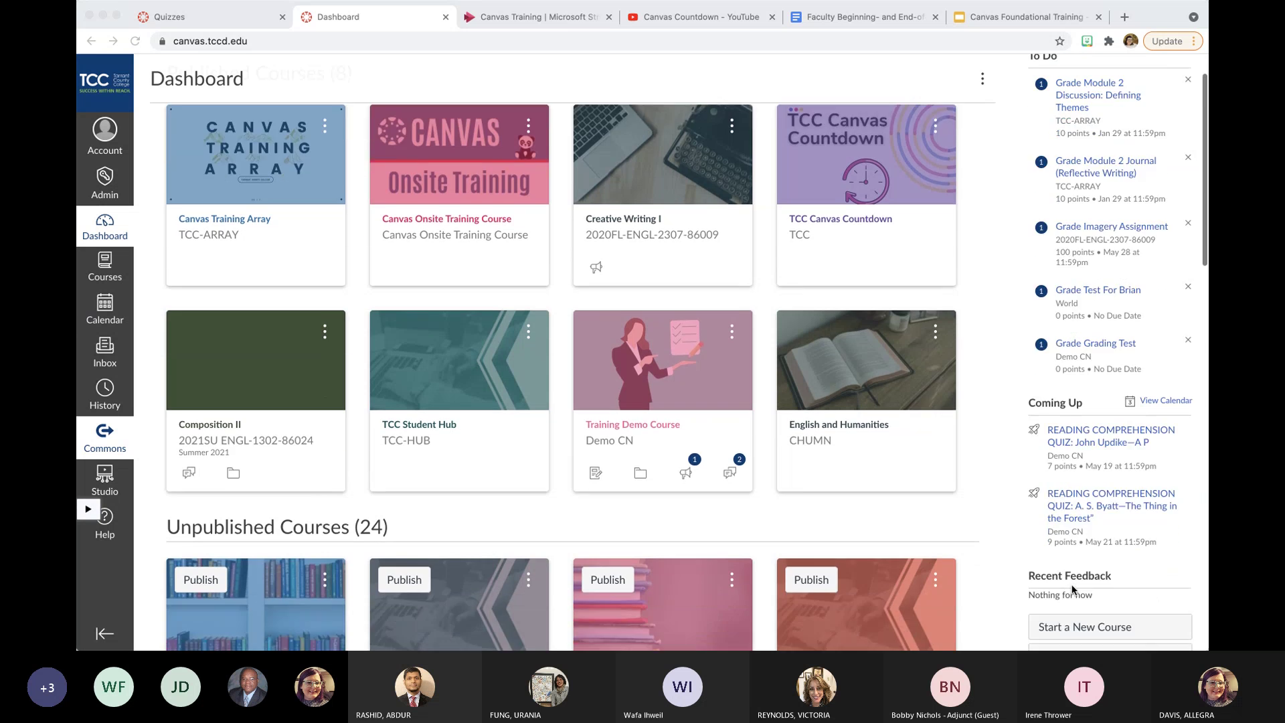
pyautogui.scroll(-2, 1072, 589)
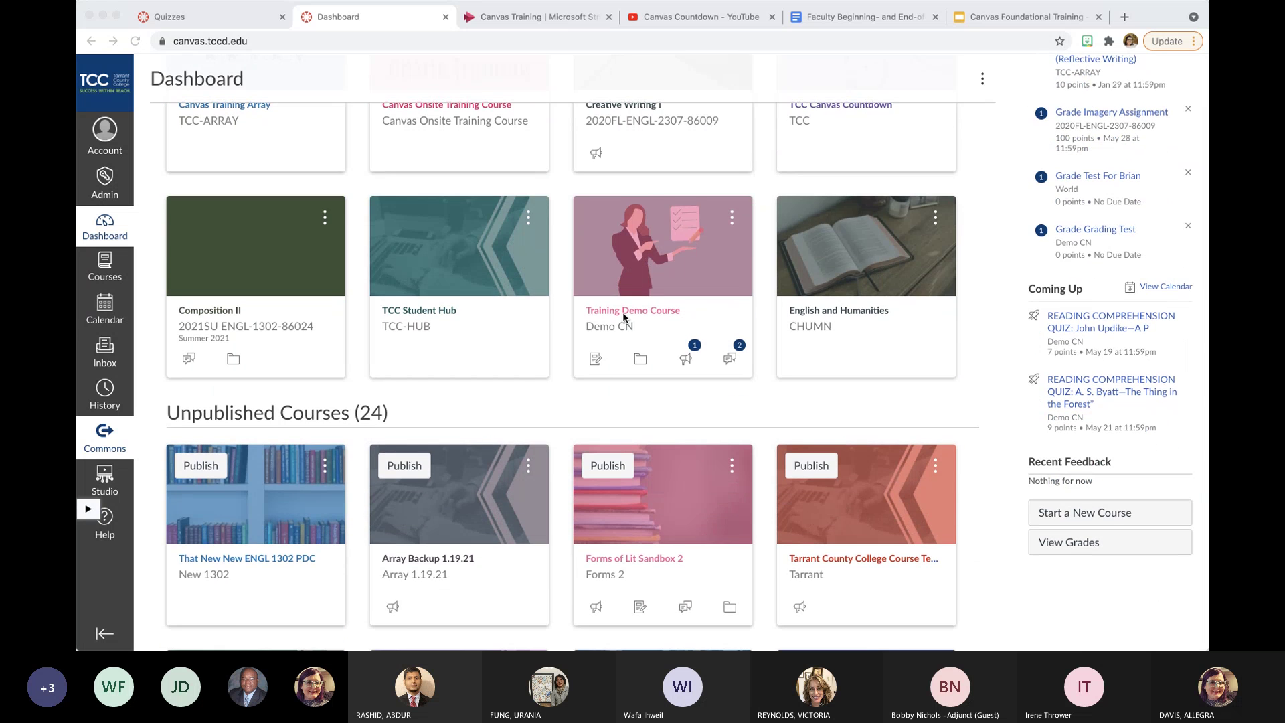
pyautogui.scroll(2, 623, 312)
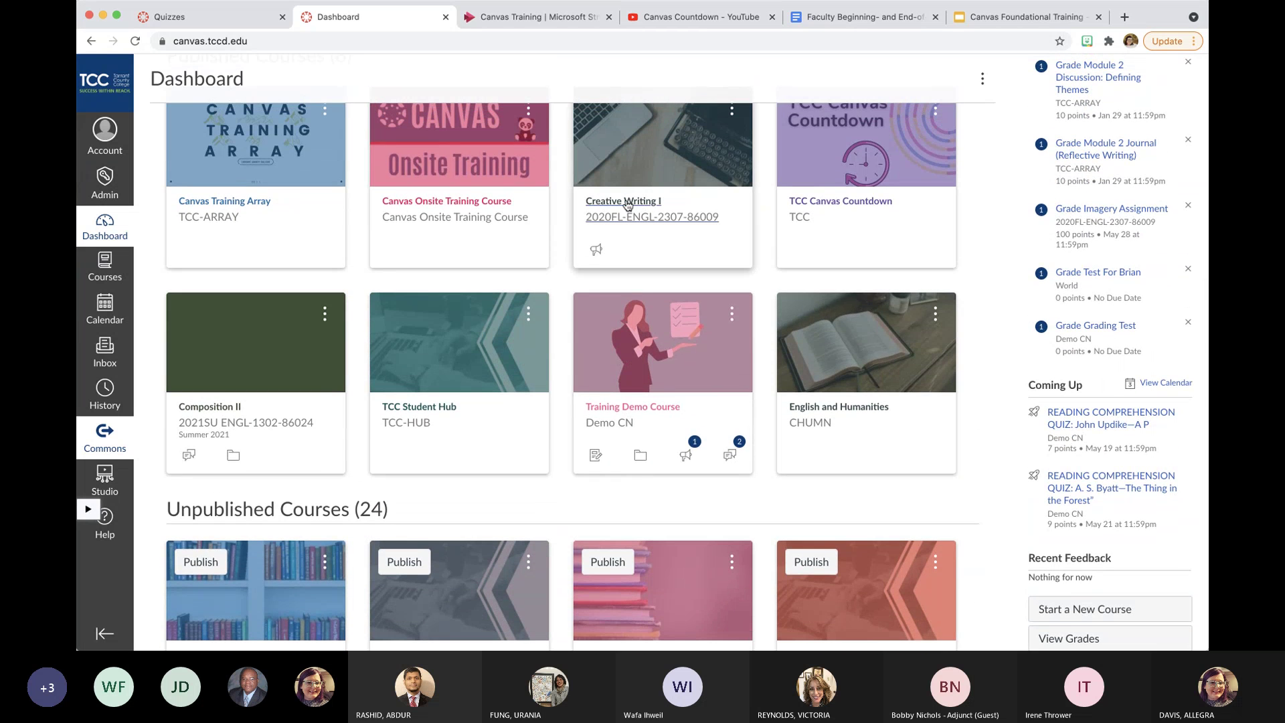
pyautogui.click(637, 204)
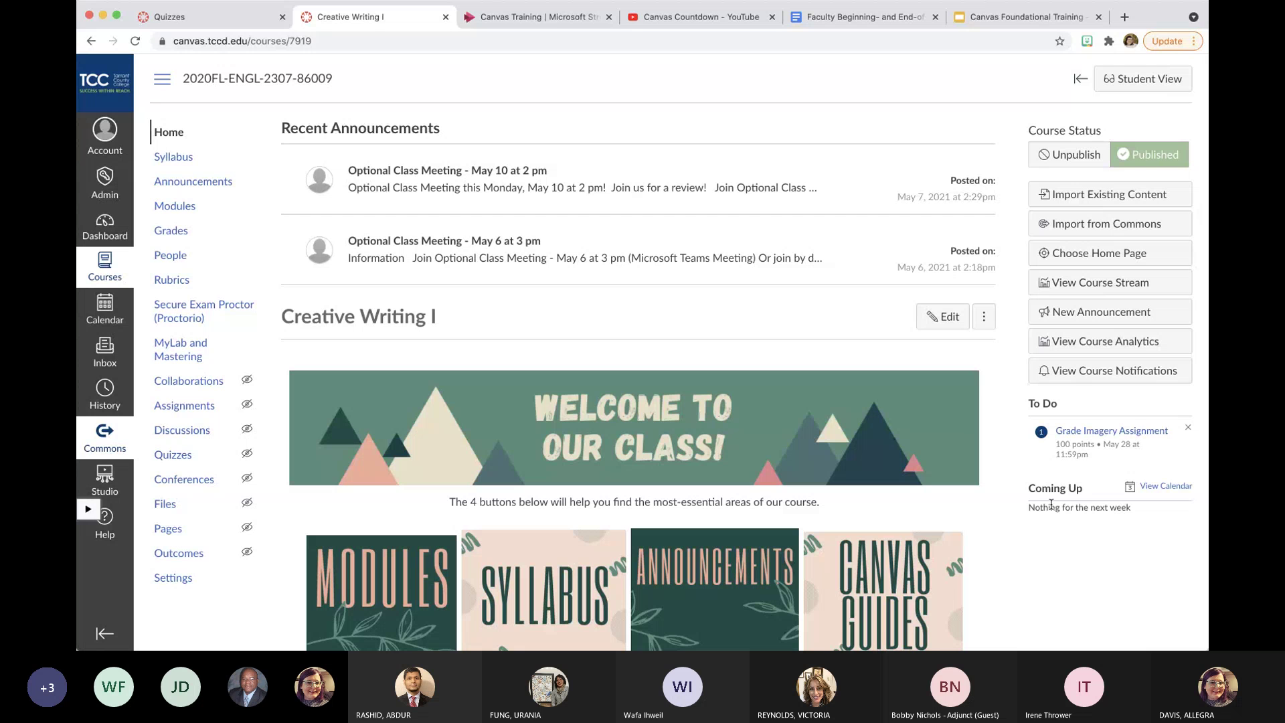
# Go back to the Dashboard and open the unpublished World Lit course
pyautogui.click(119, 273)
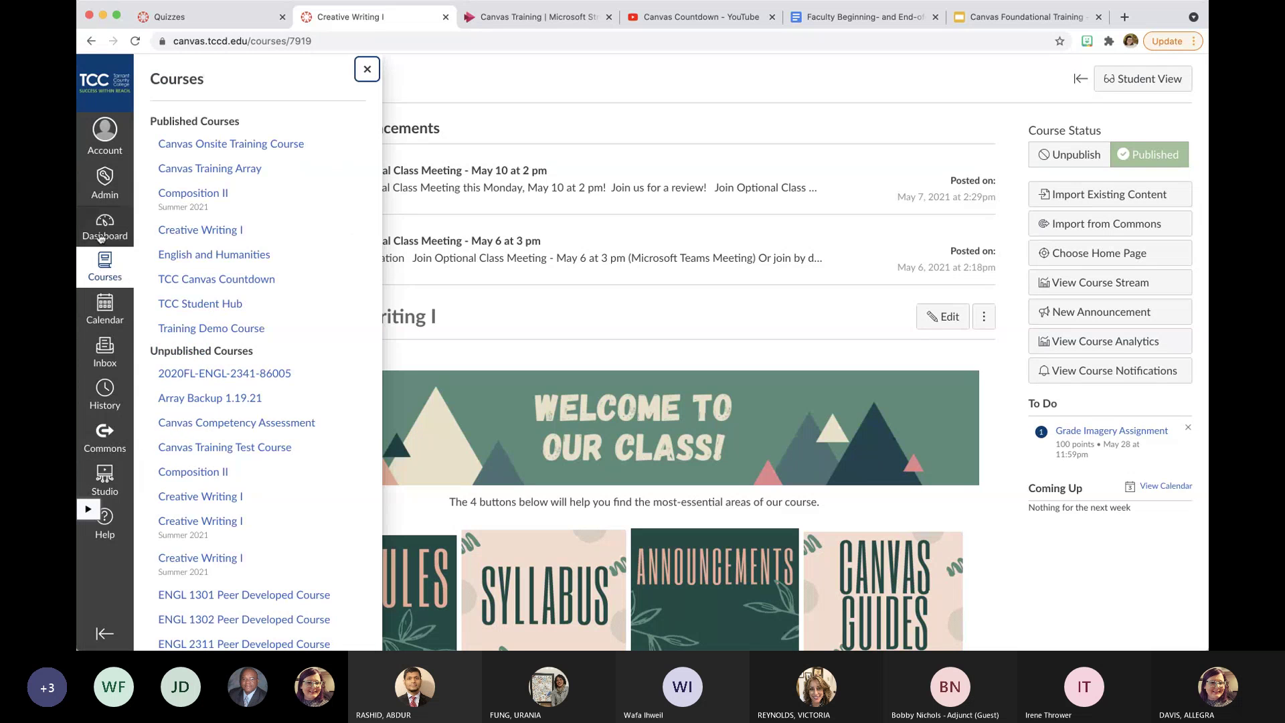
pyautogui.click(120, 238)
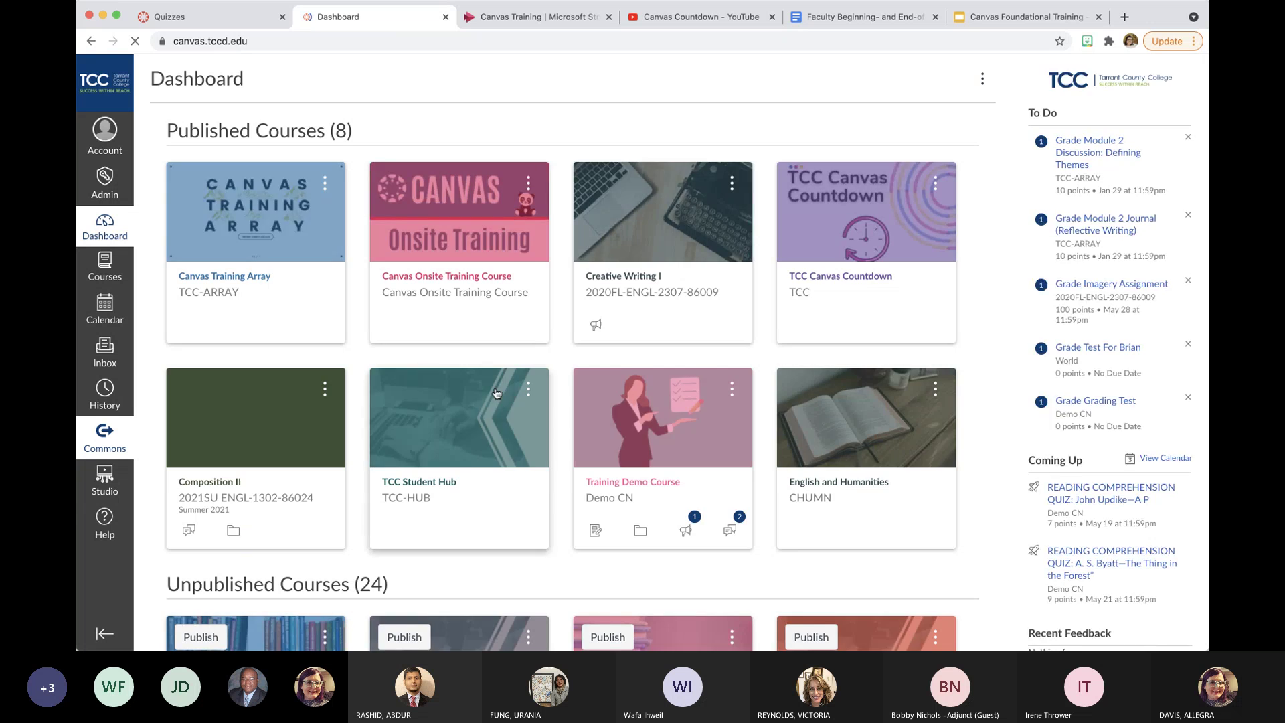
pyautogui.scroll(-8, 496, 393)
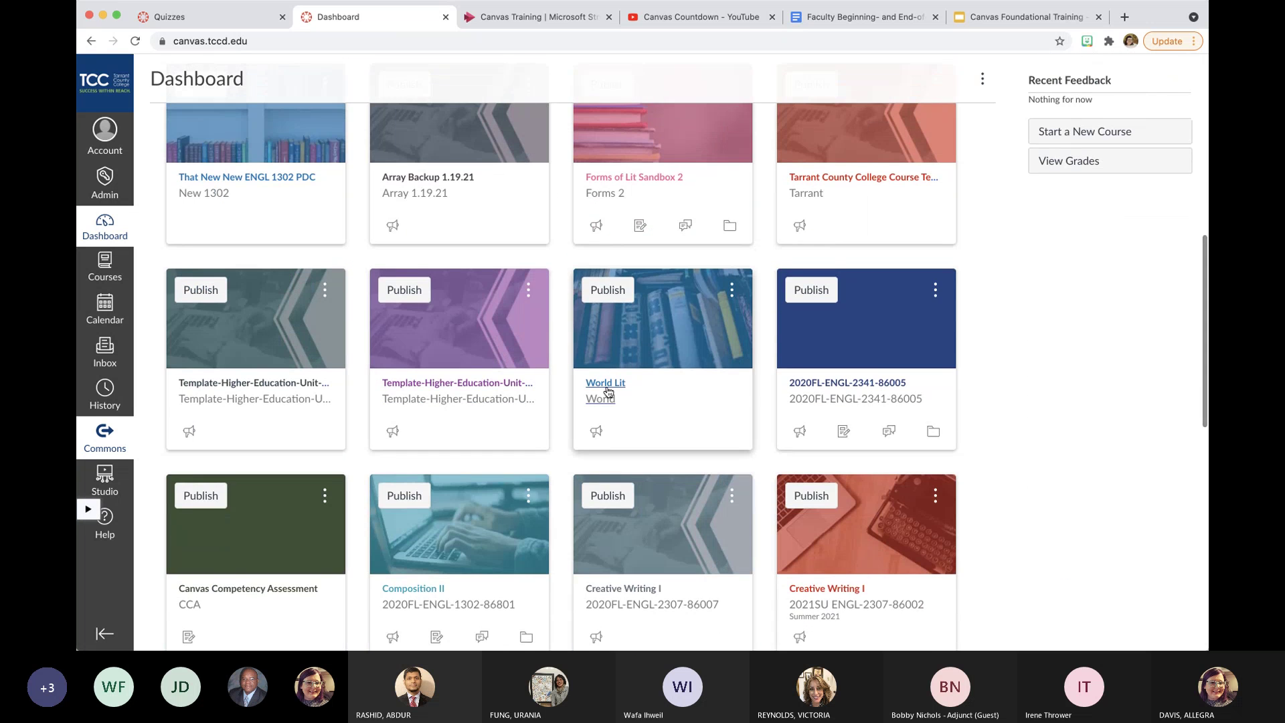
pyautogui.click(609, 393)
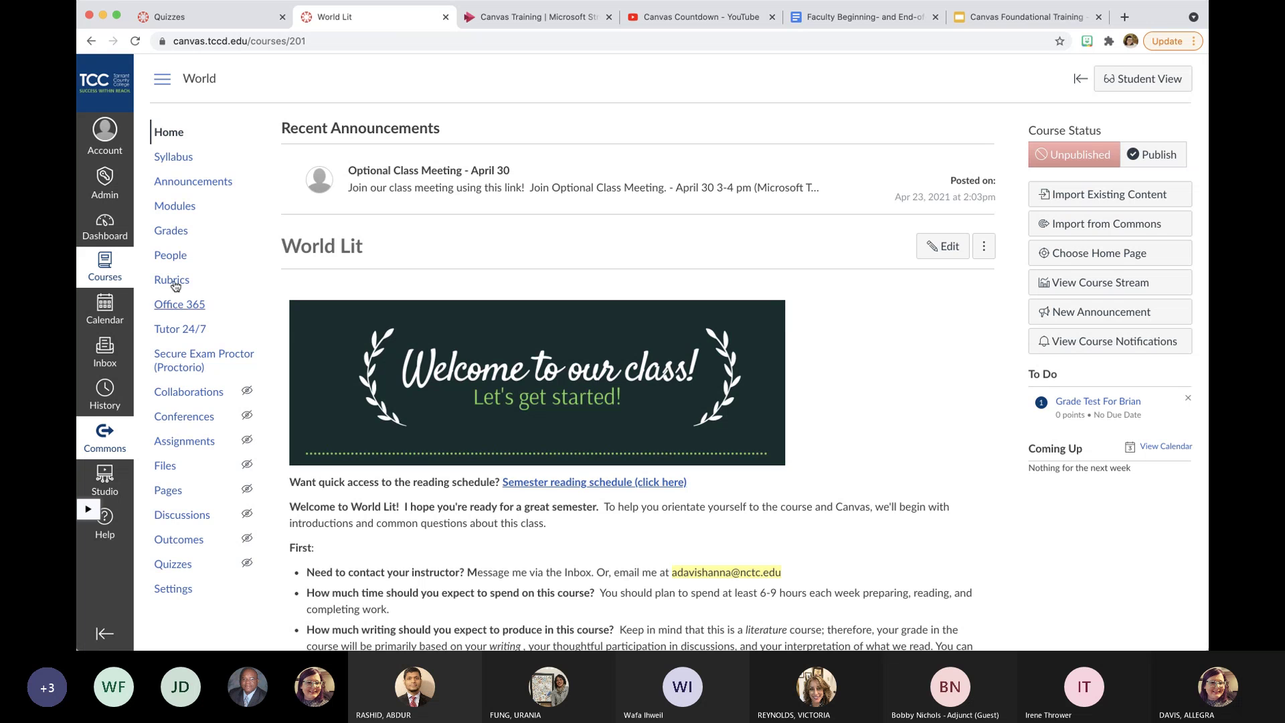
pyautogui.click(173, 158)
pyautogui.scroll(-5, 842, 620)
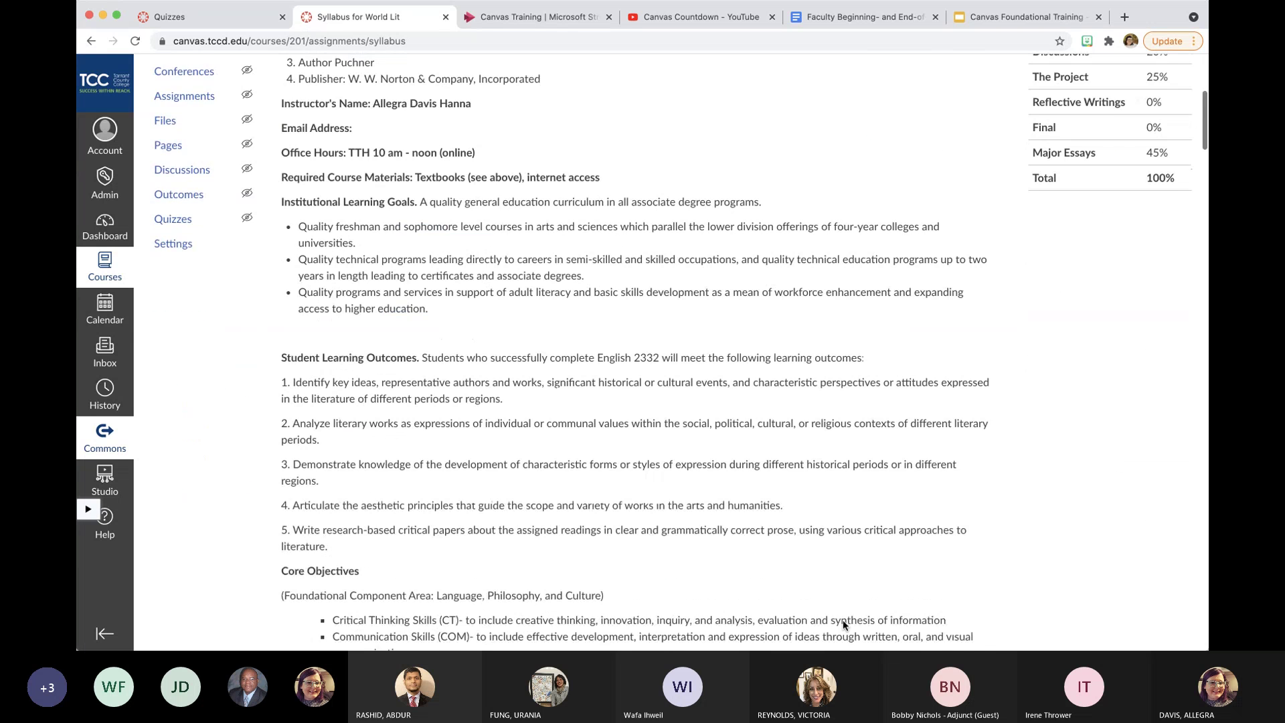
pyautogui.scroll(-20, 842, 620)
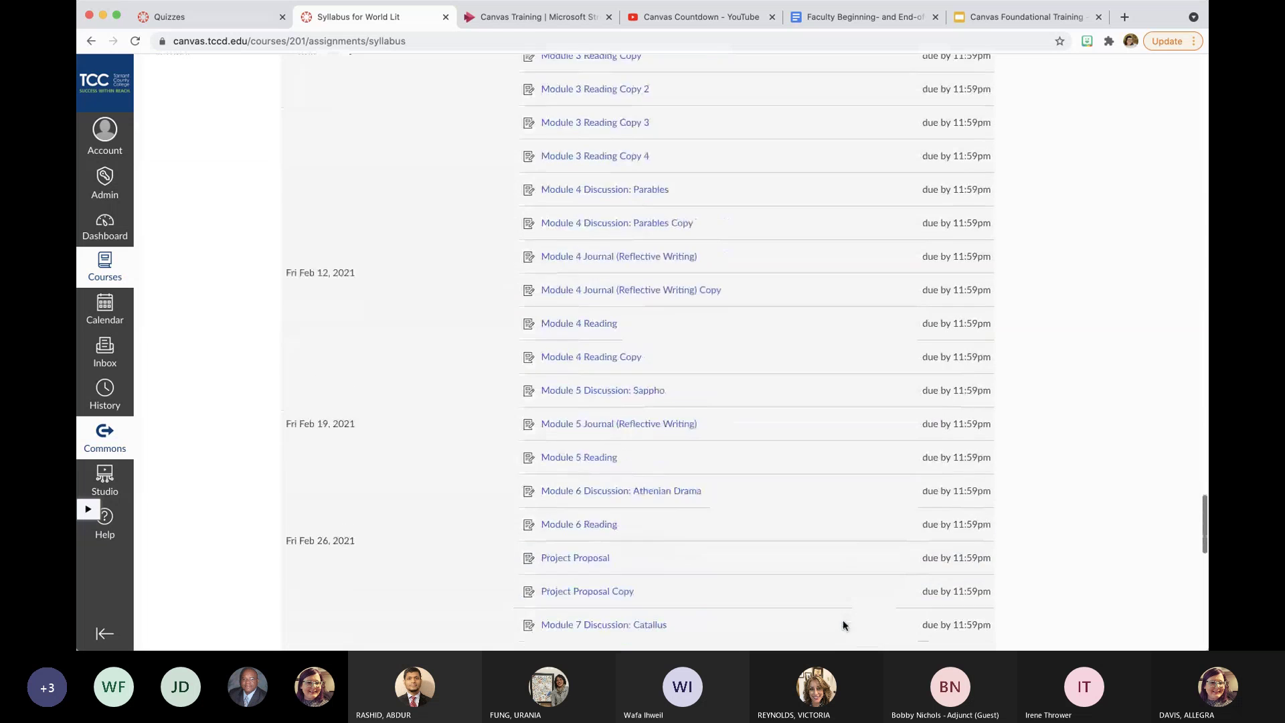
pyautogui.scroll(-5, 843, 625)
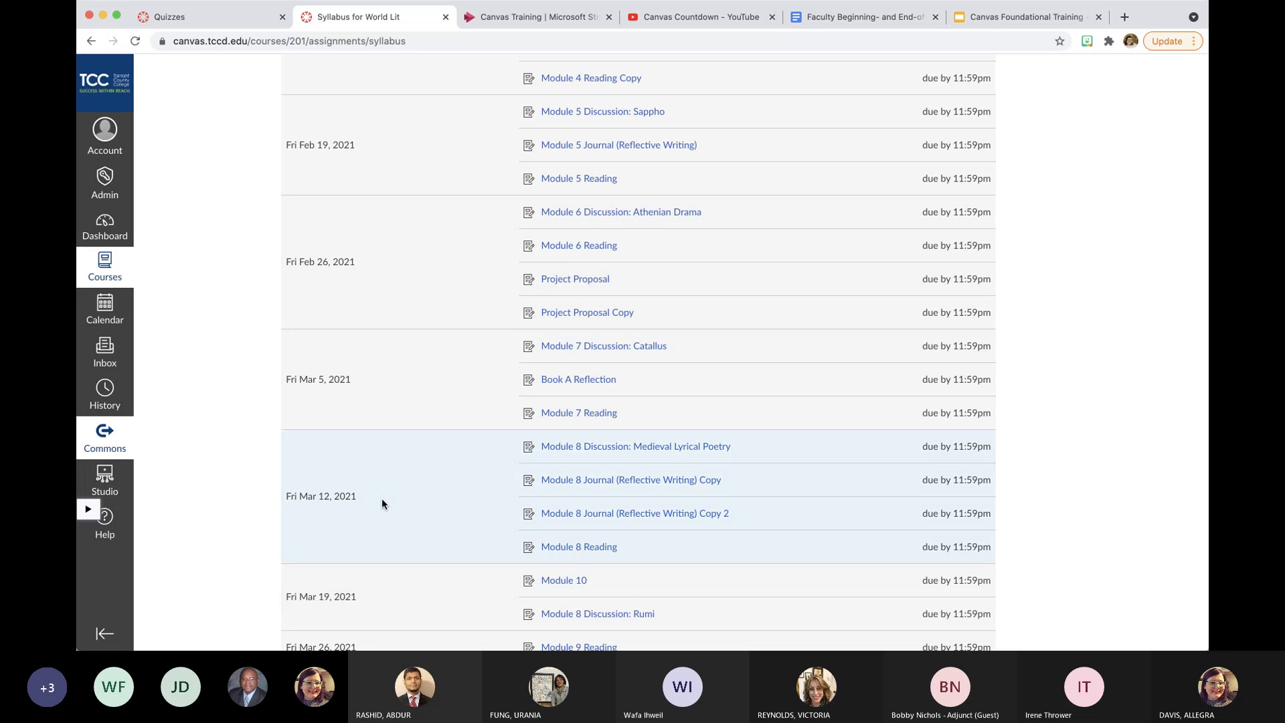
pyautogui.scroll(-5, 382, 499)
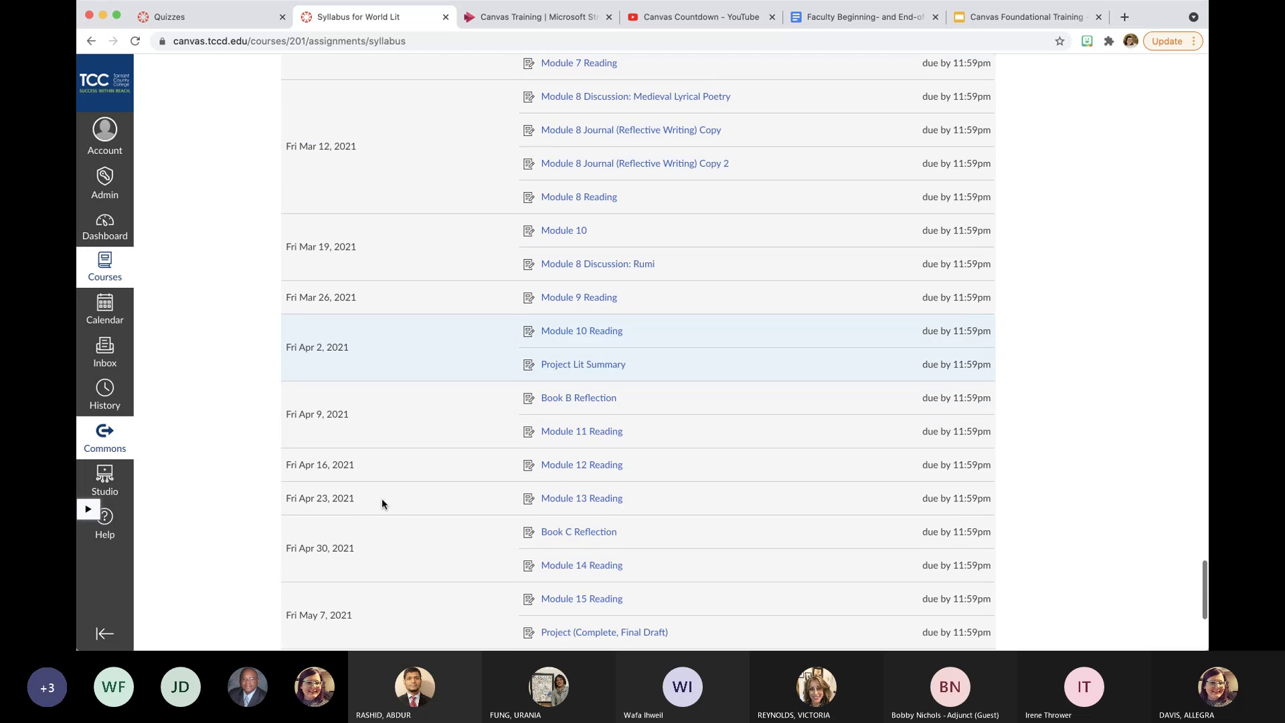
pyautogui.scroll(-2, 382, 503)
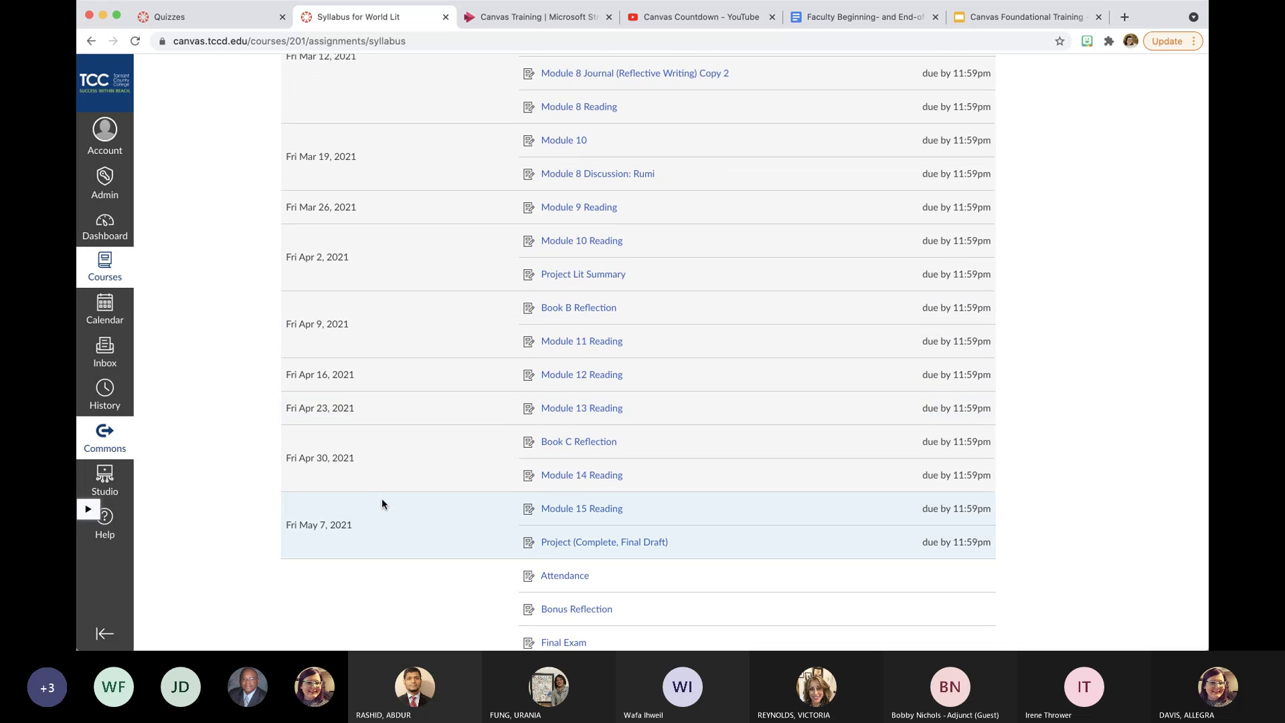
pyautogui.scroll(-1, 382, 504)
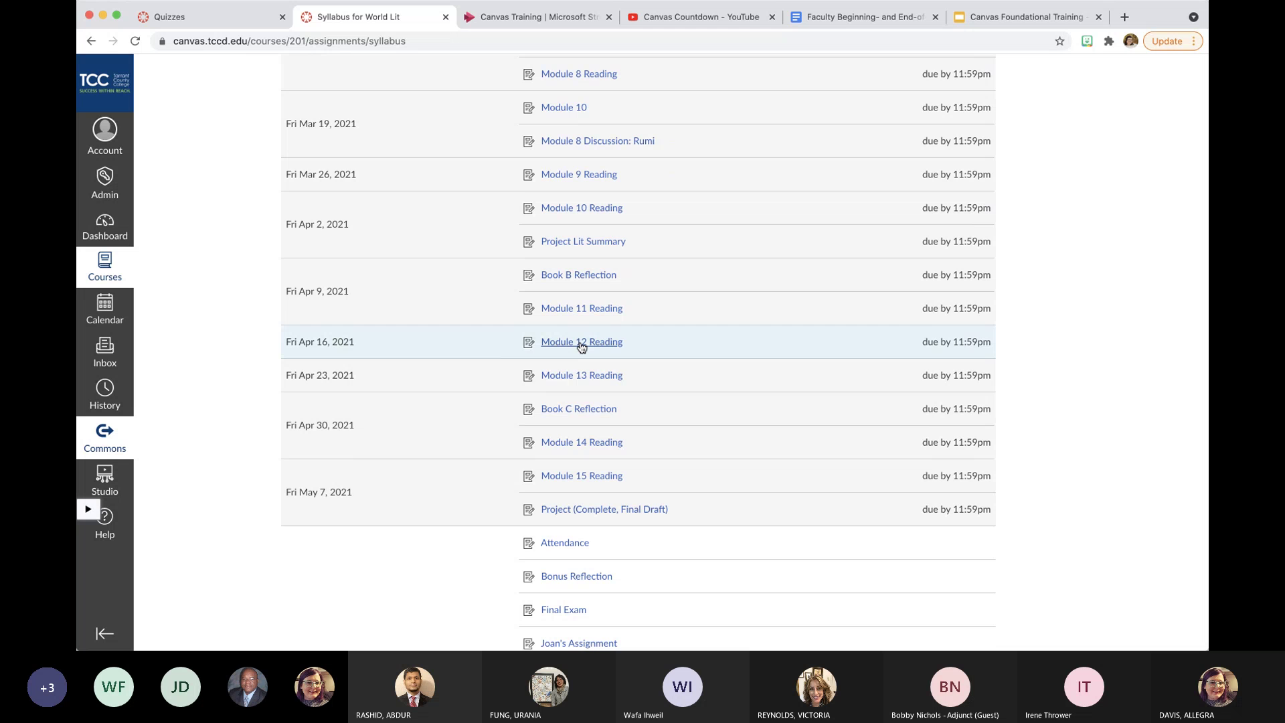
pyautogui.scroll(5, 581, 346)
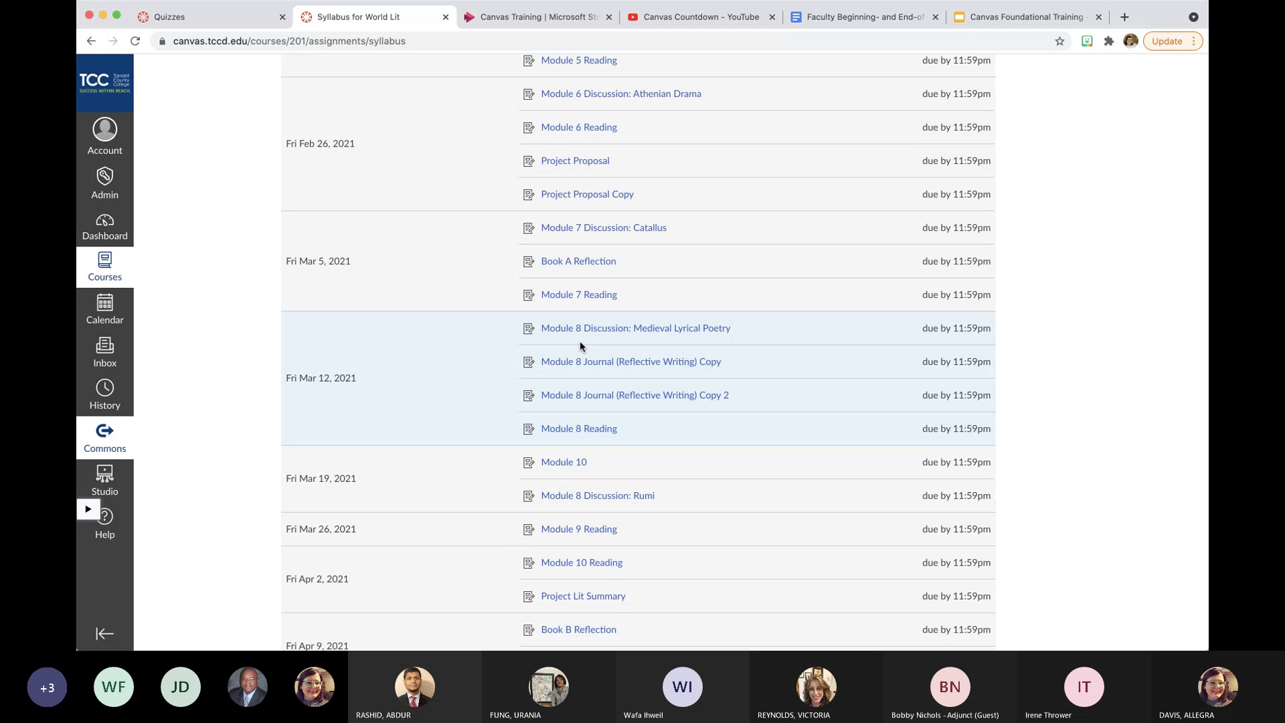
pyautogui.scroll(-1, 581, 344)
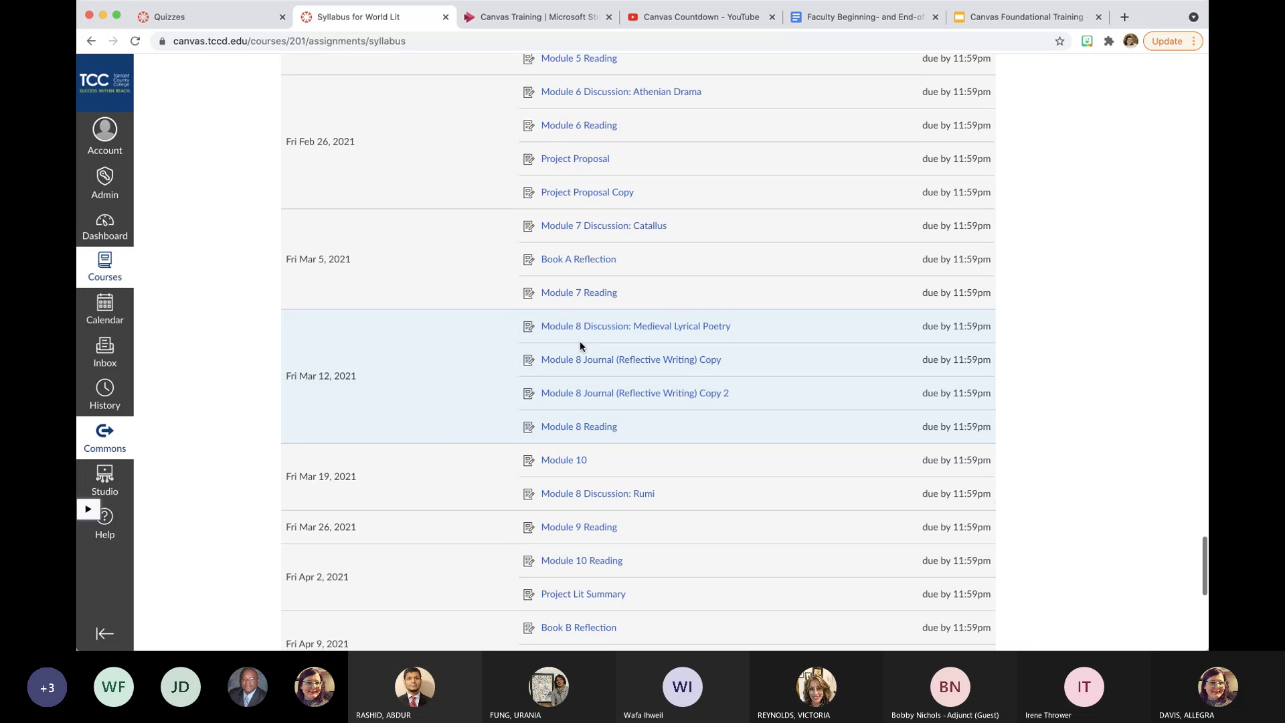
pyautogui.scroll(20, 580, 340)
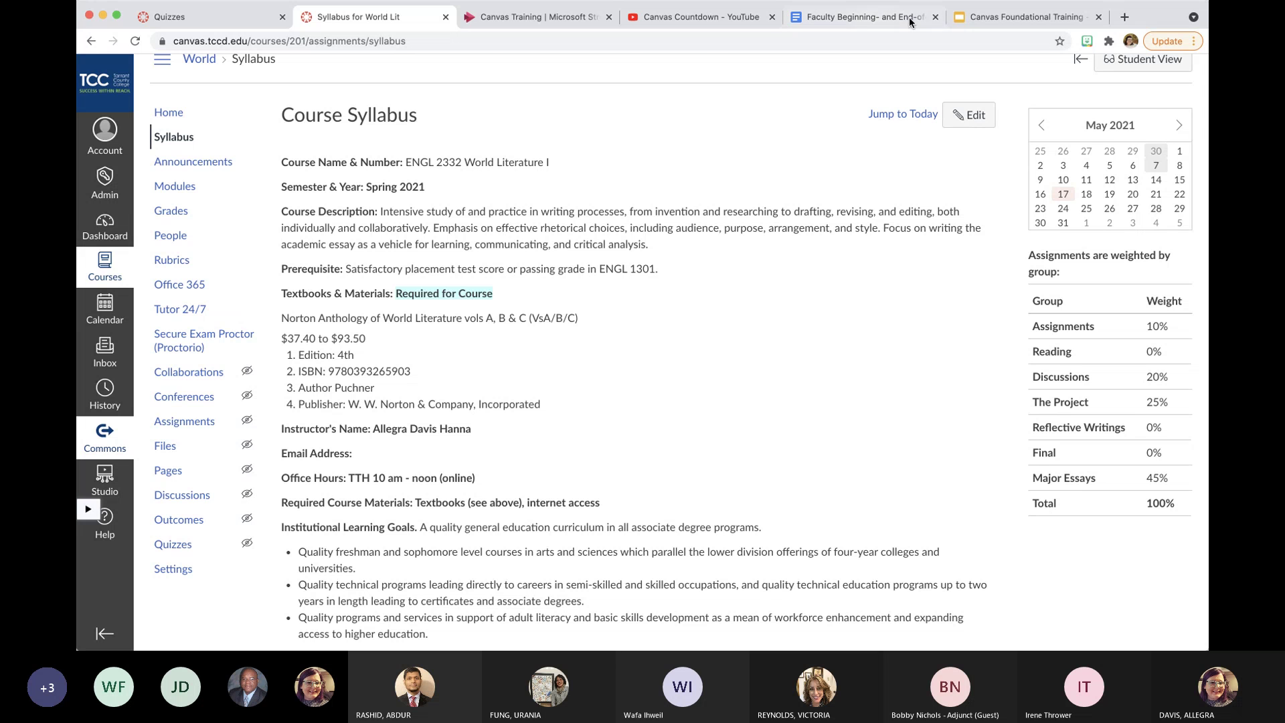
pyautogui.click(949, 20)
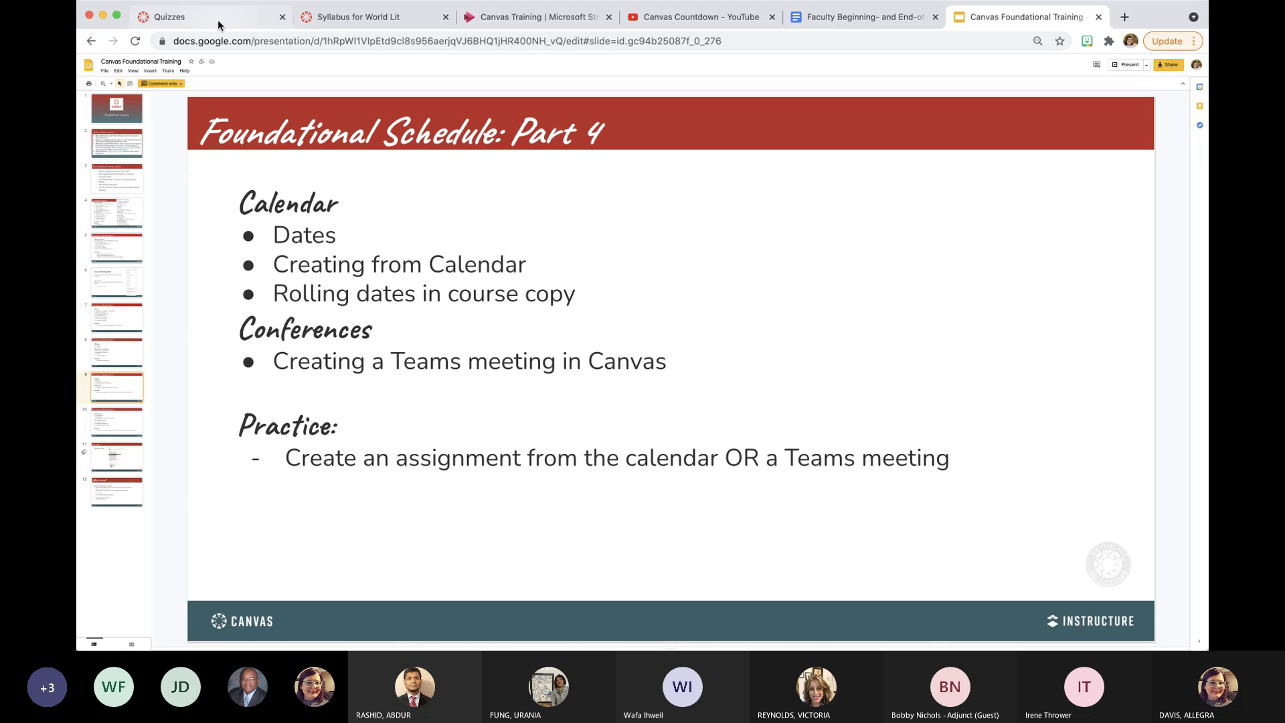
pyautogui.click(343, 20)
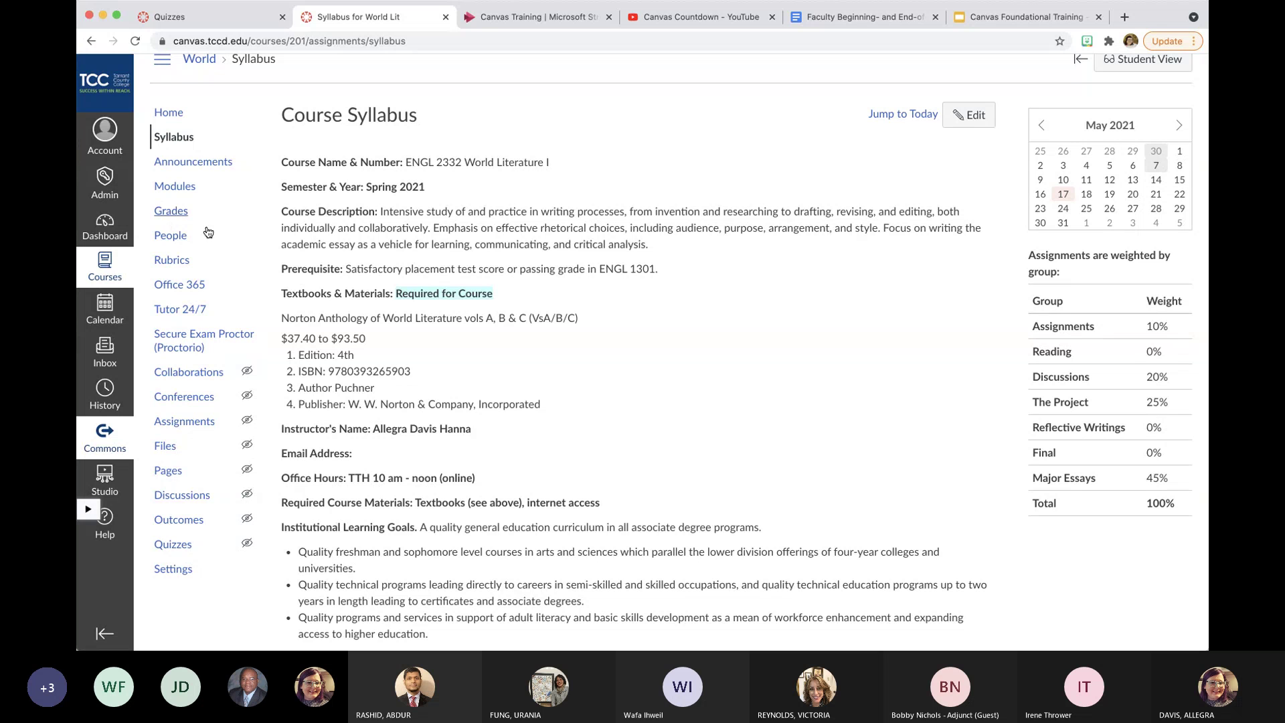
# Start a Copy a Canvas Course import of Training Demo Course with events and due dates adjusted
pyautogui.click(176, 569)
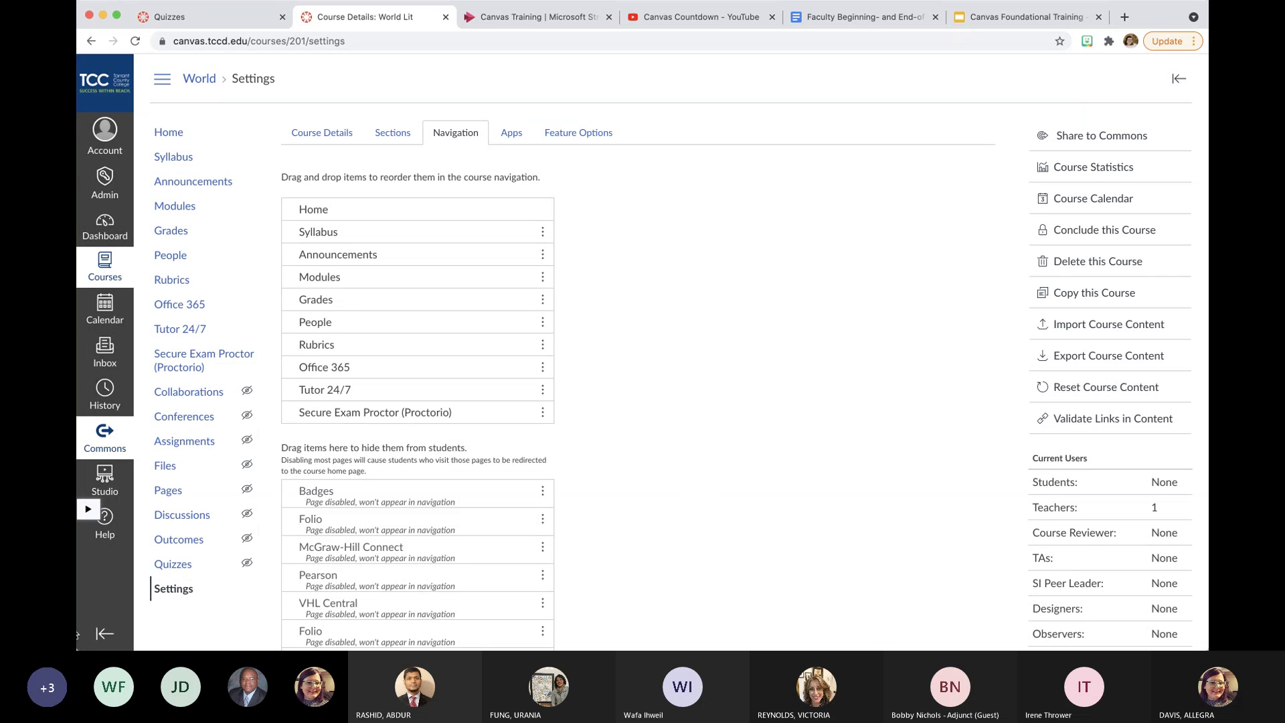
pyautogui.click(1132, 329)
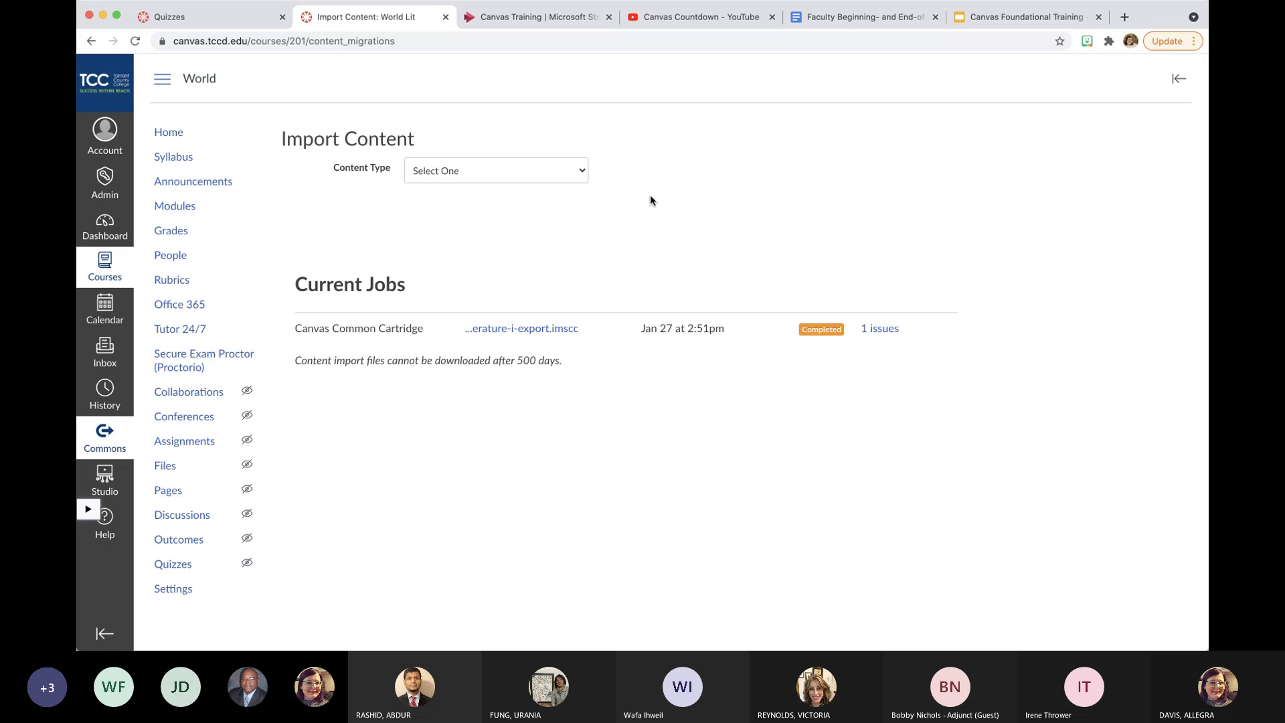
pyautogui.click(568, 175)
pyautogui.click(570, 186)
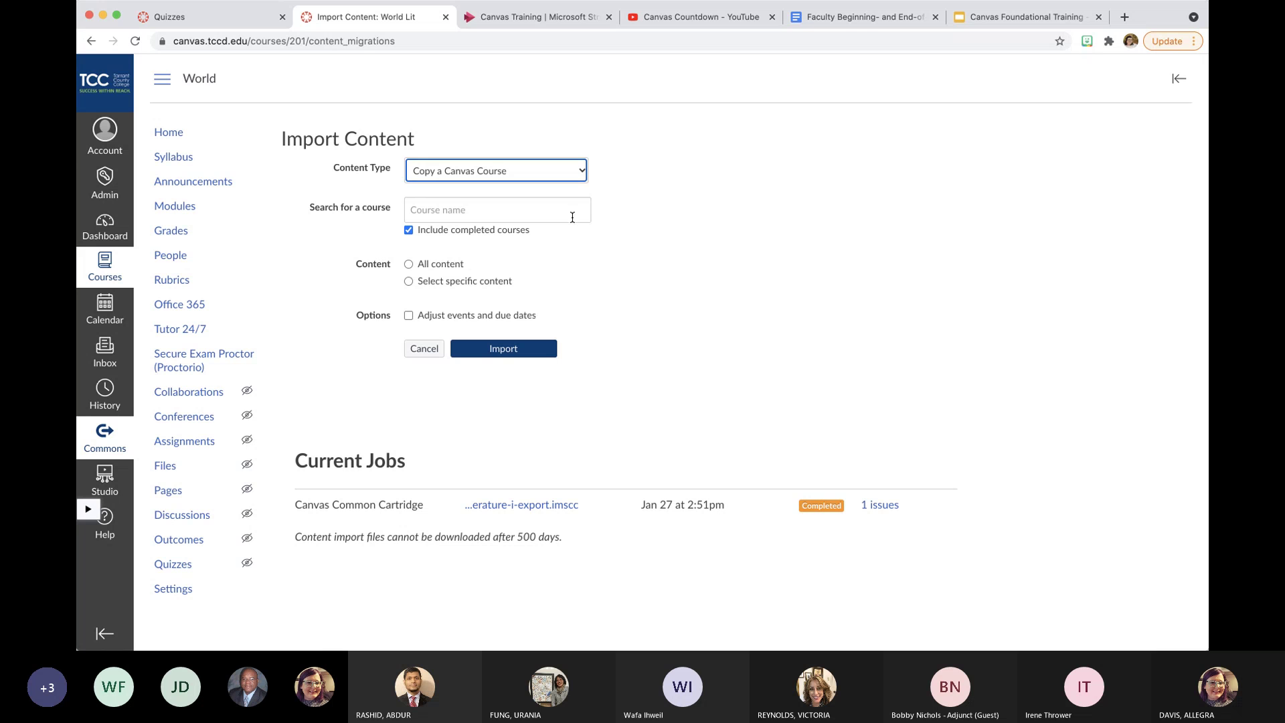
pyautogui.click(569, 208)
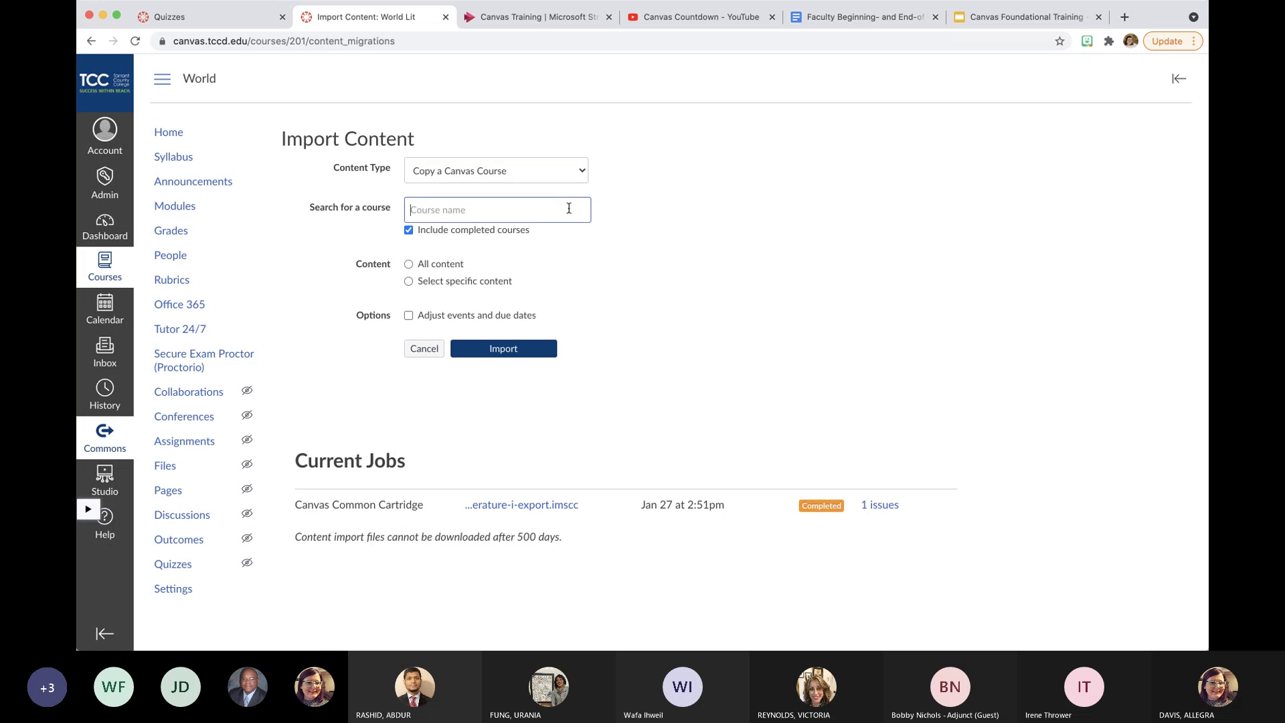
pyautogui.write('demo')
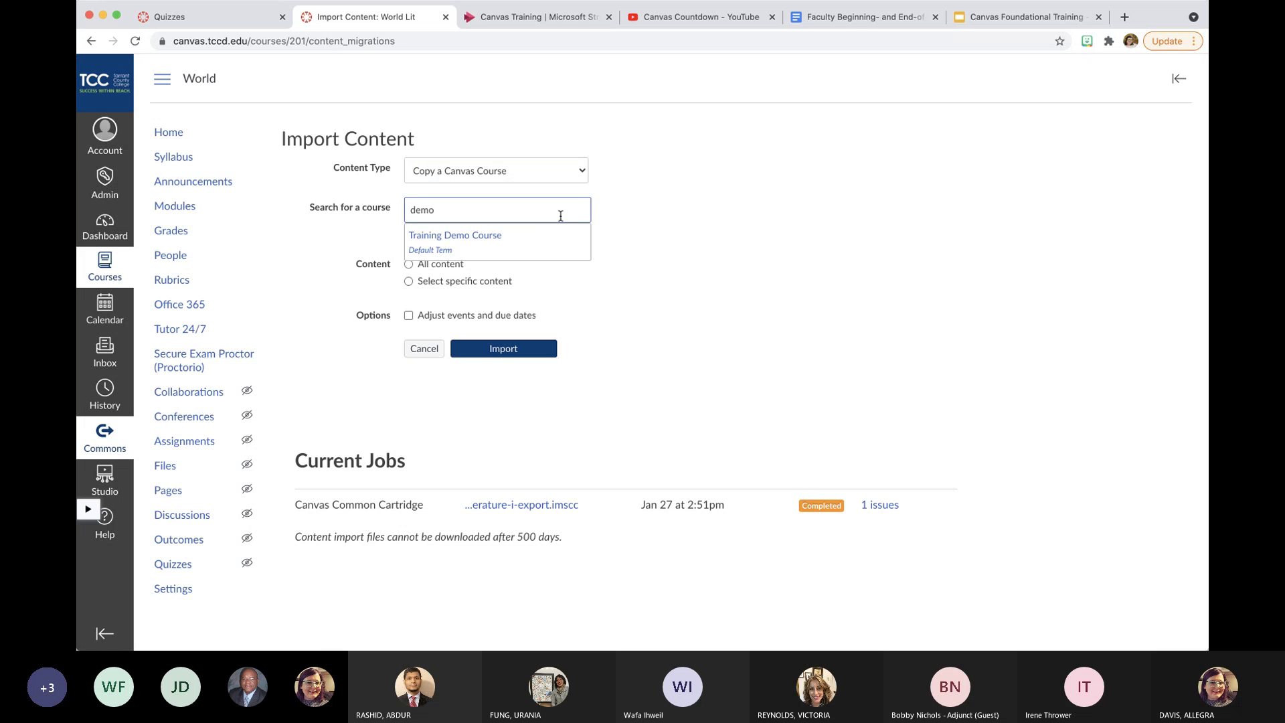
pyautogui.click(541, 237)
pyautogui.click(485, 315)
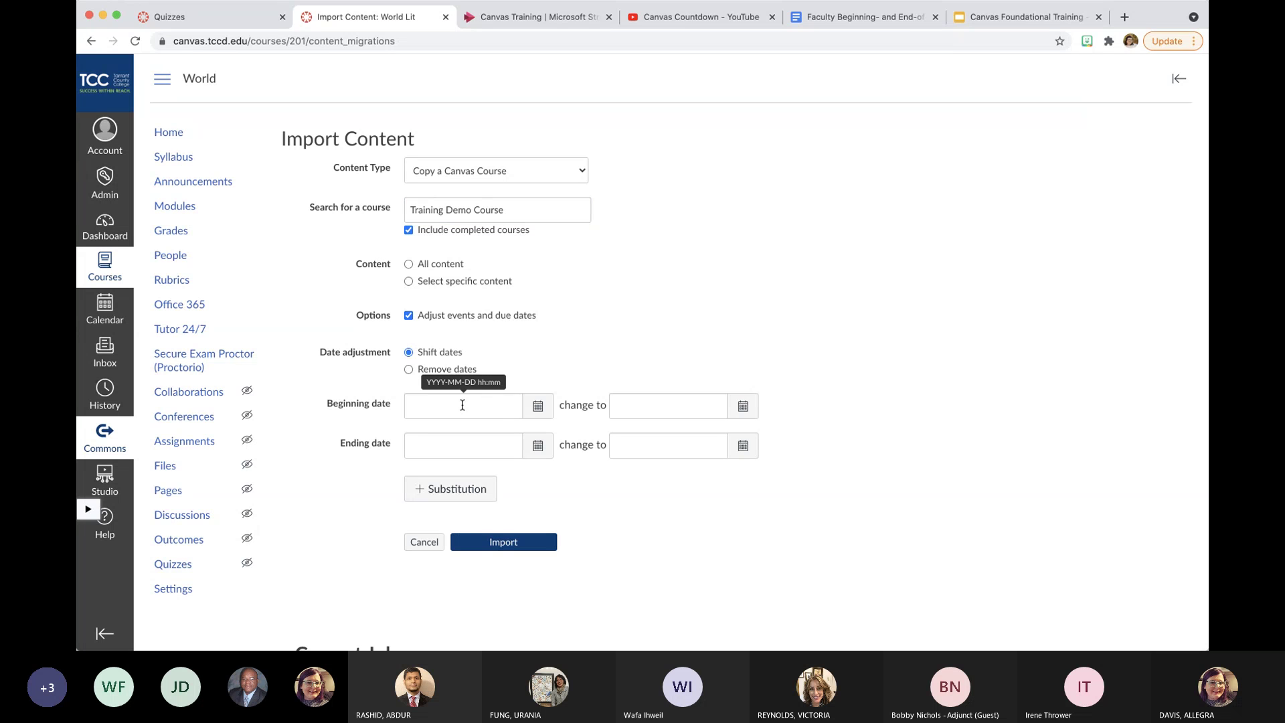
# Shift the beginning date from Jan 11, 2021 to Aug 23, 2021
pyautogui.click(538, 406)
pyautogui.click(416, 431)
pyautogui.click(415, 432)
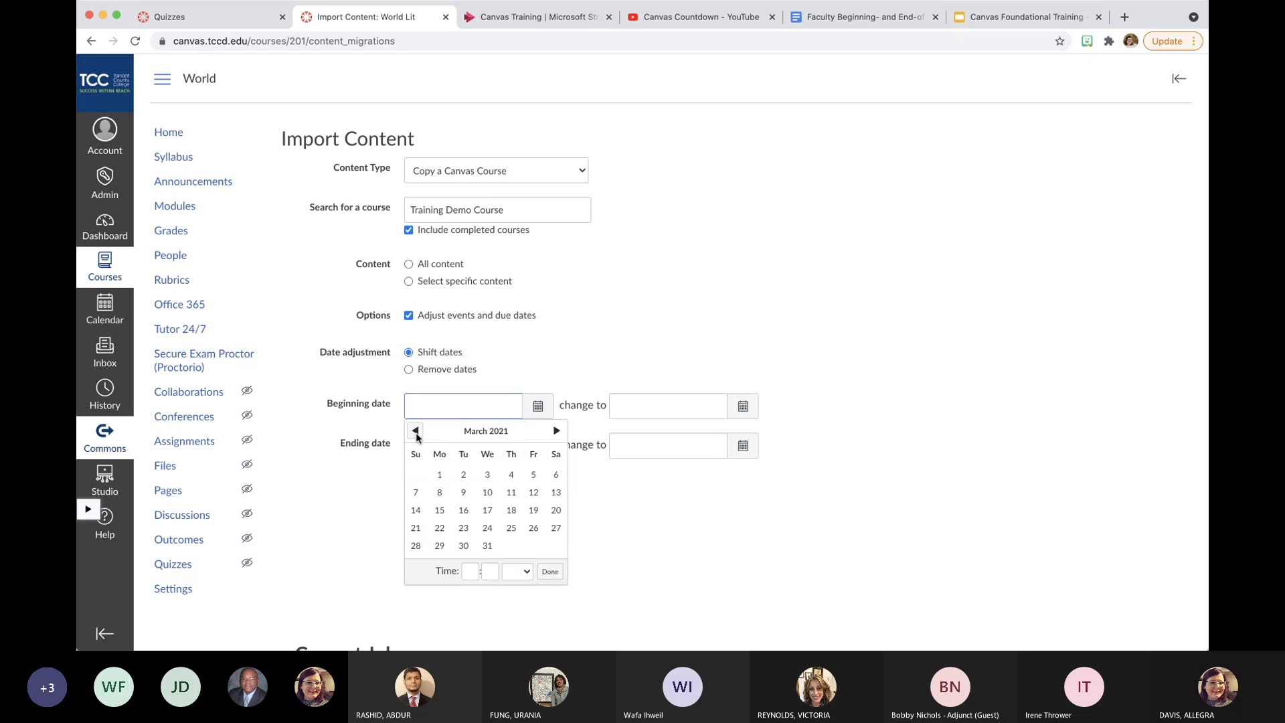
pyautogui.click(416, 431)
pyautogui.click(415, 432)
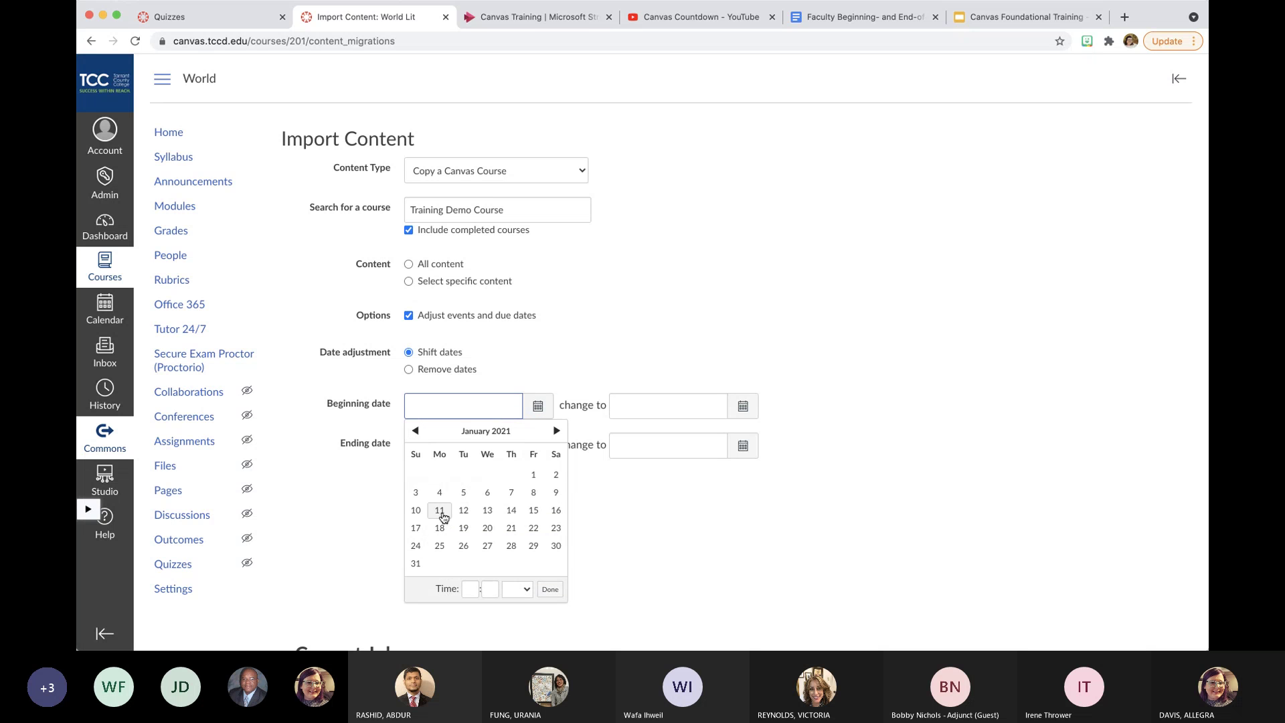
pyautogui.click(440, 511)
pyautogui.click(583, 335)
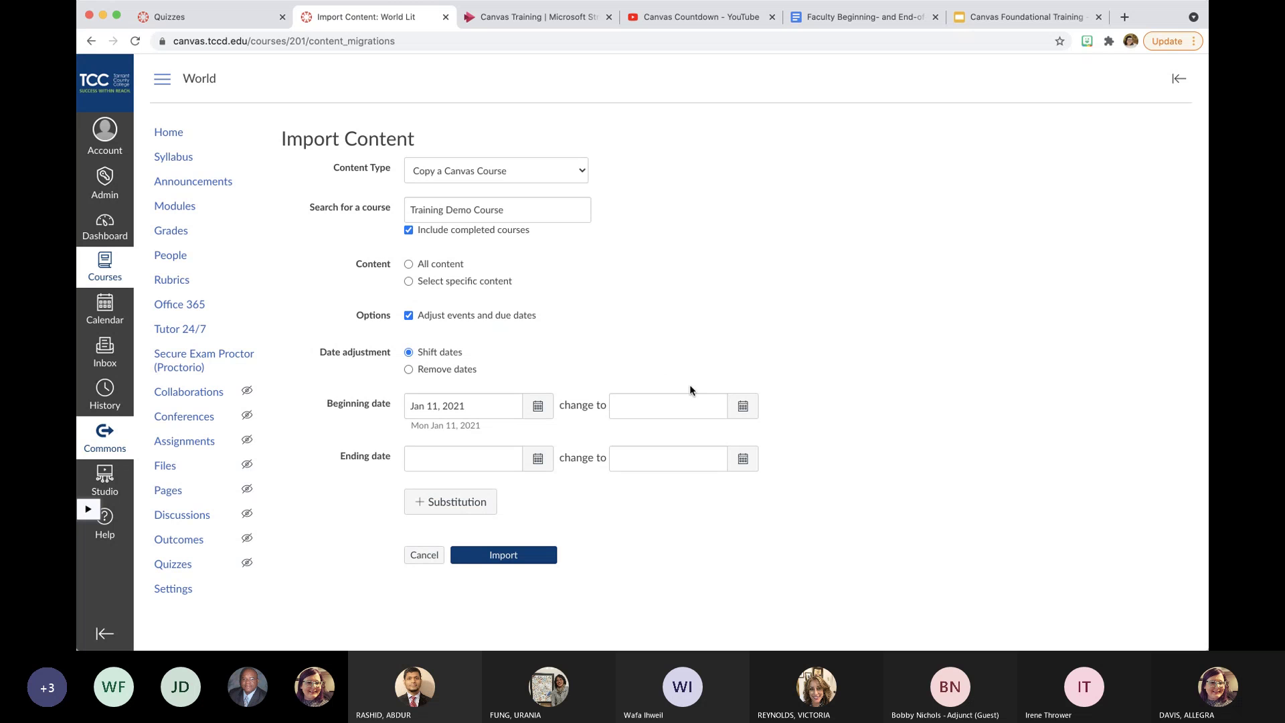
pyautogui.click(743, 406)
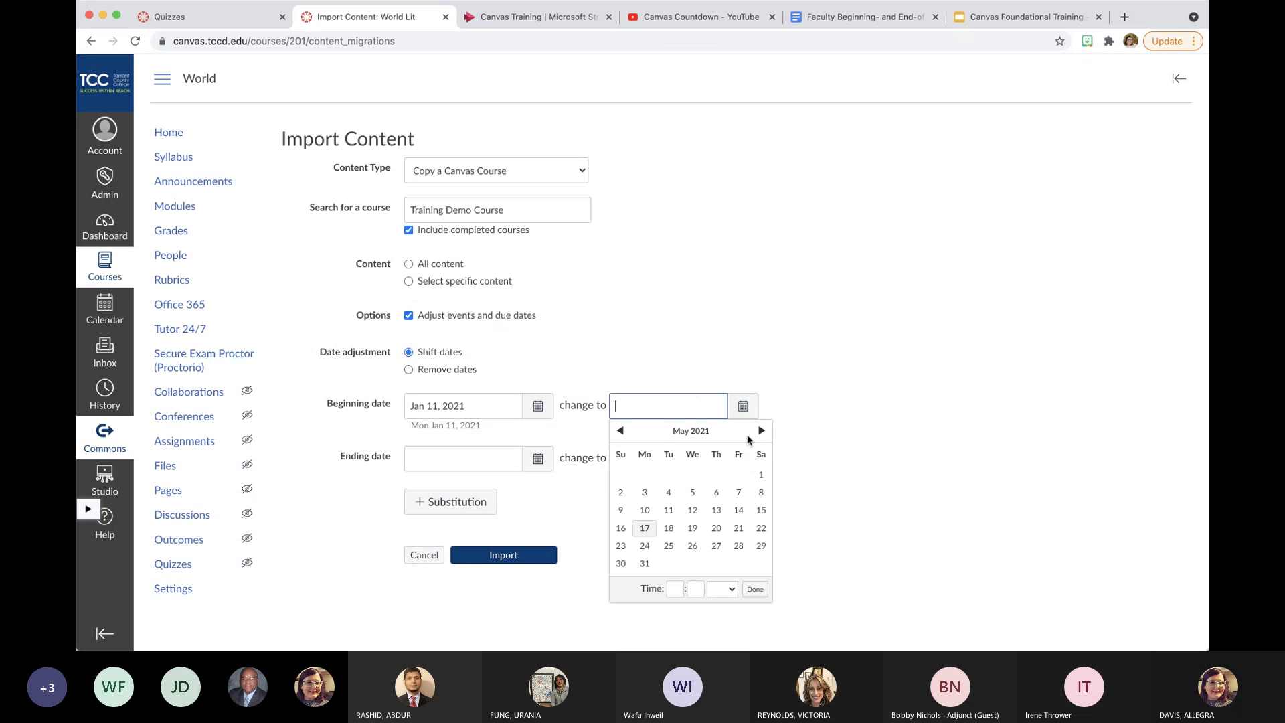
pyautogui.click(762, 430)
pyautogui.click(761, 430)
pyautogui.click(761, 431)
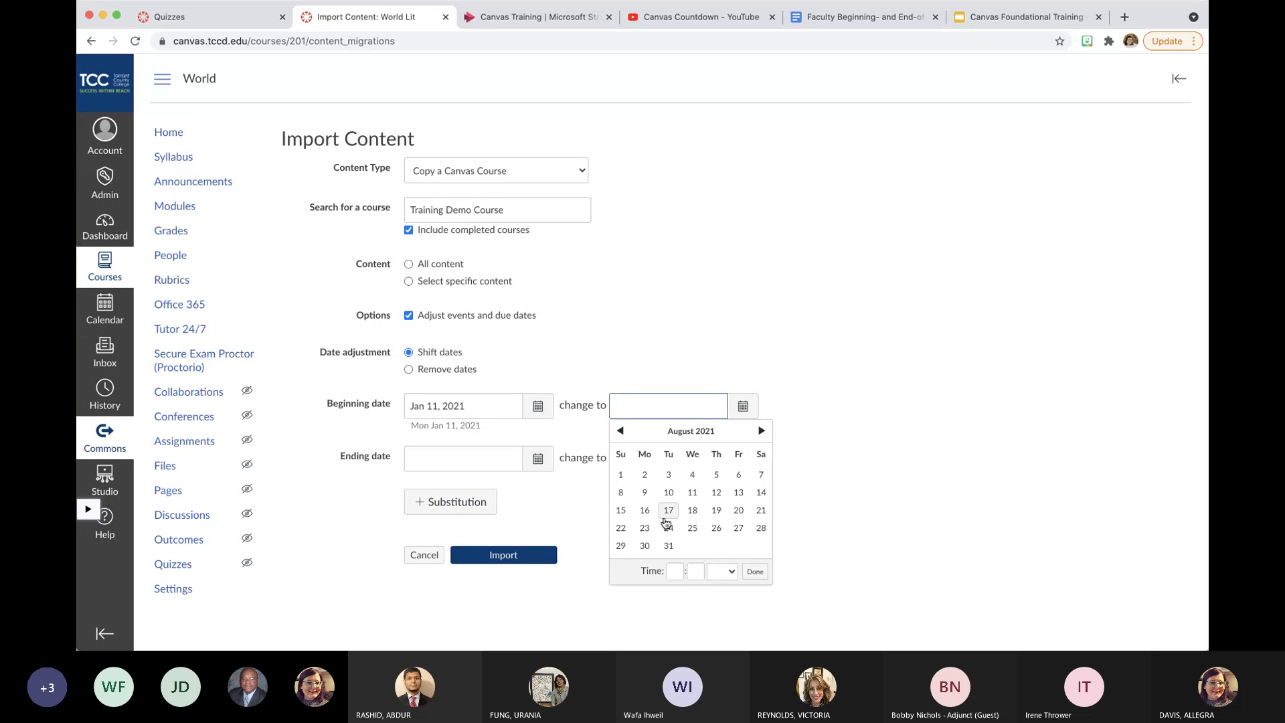
pyautogui.click(645, 529)
# Shift the ending date from May 12, 2021 to Dec 15, 2021
pyautogui.click(482, 466)
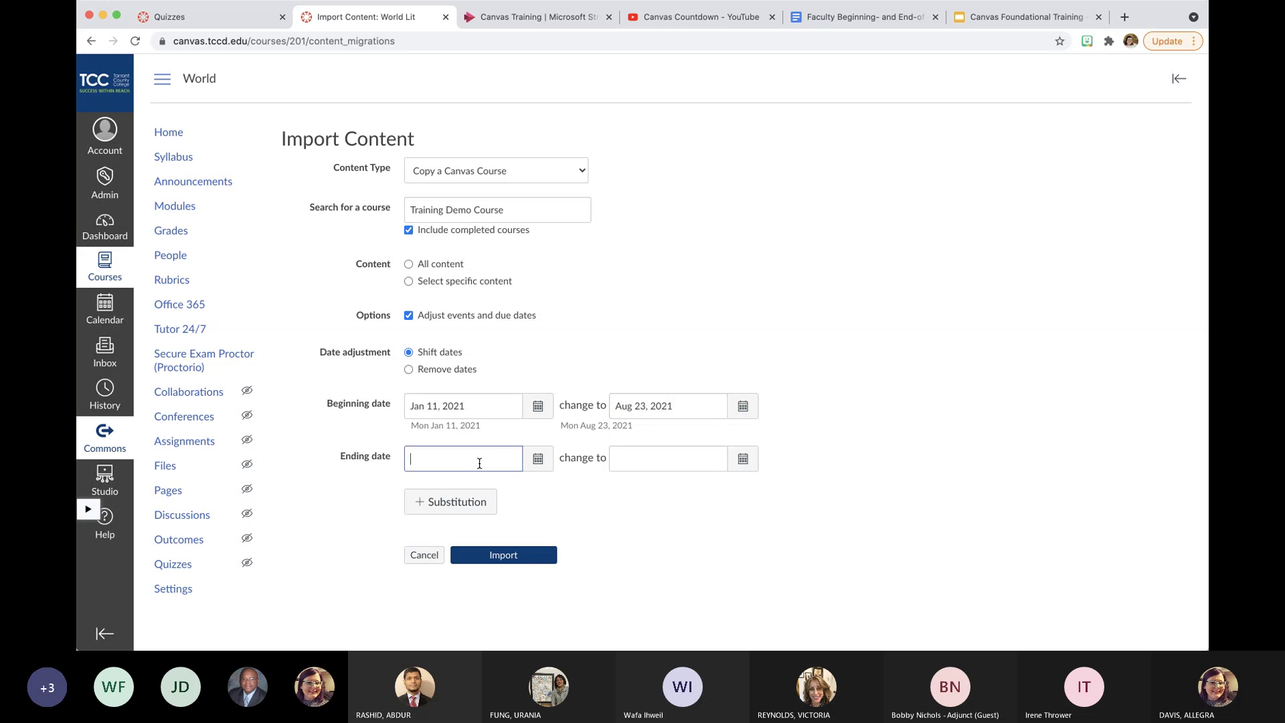
pyautogui.click(537, 458)
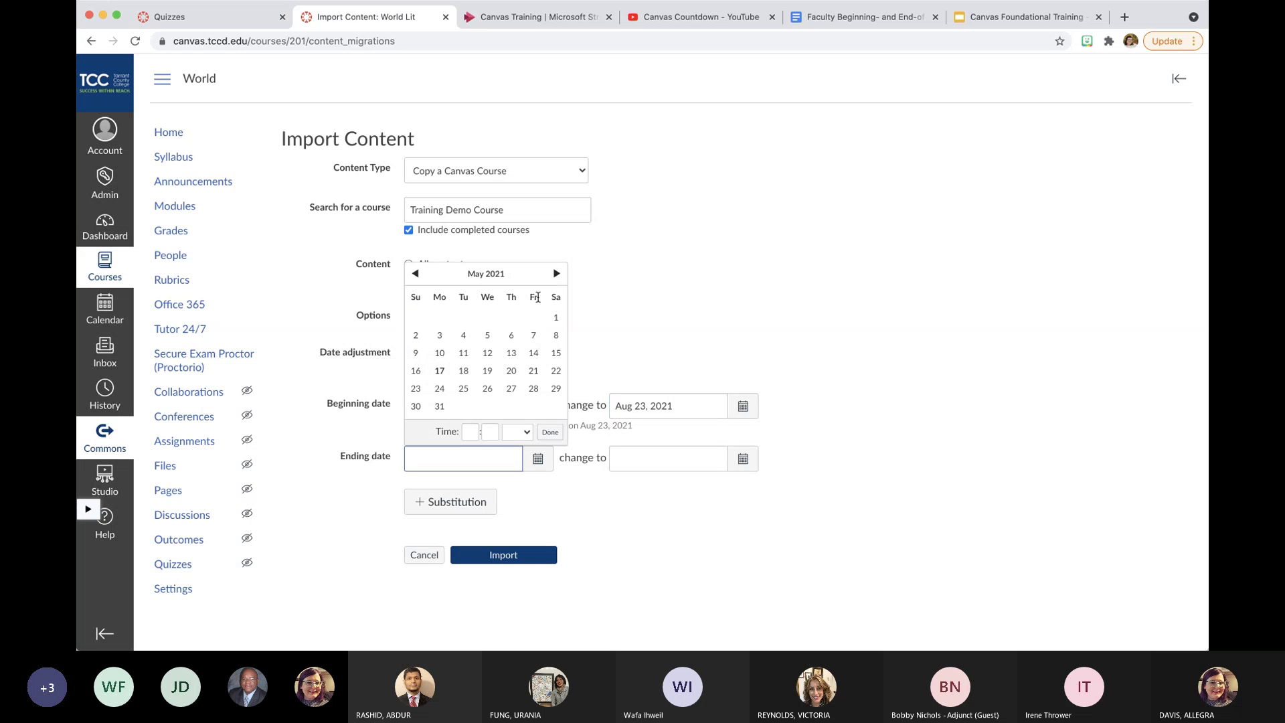
pyautogui.click(487, 353)
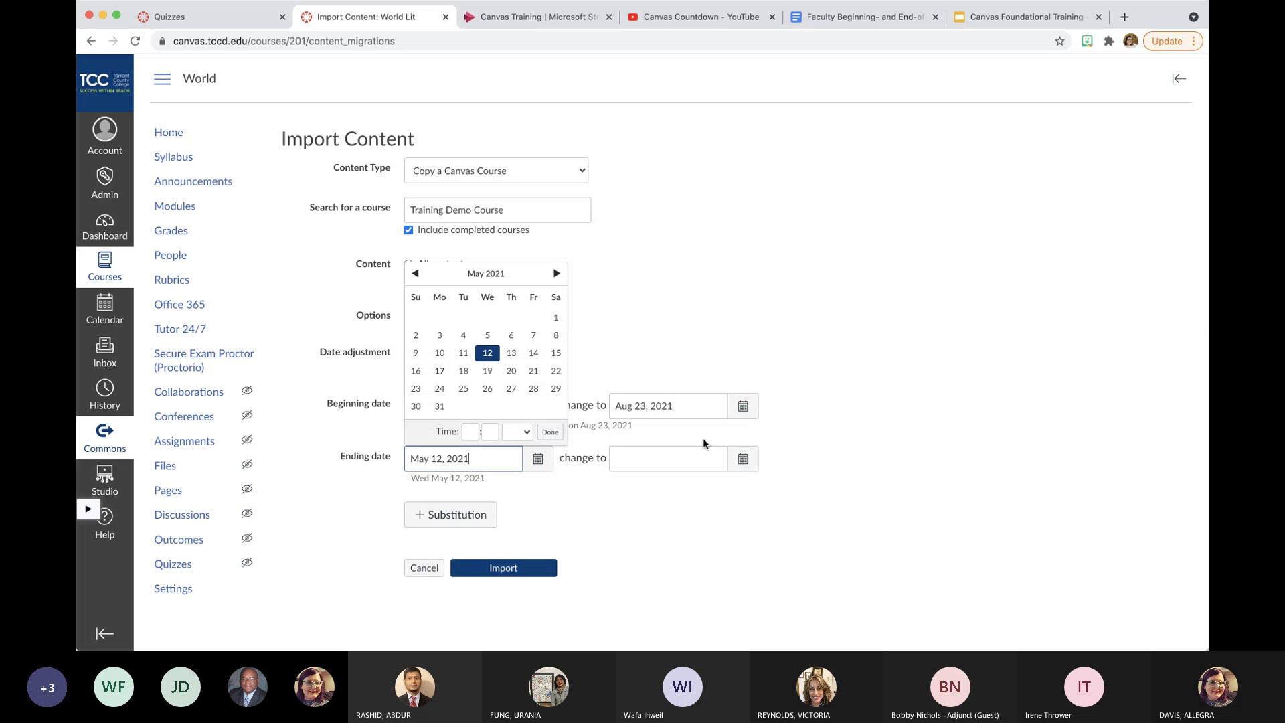
pyautogui.click(743, 458)
pyautogui.click(762, 274)
pyautogui.click(762, 274)
pyautogui.click(762, 274)
pyautogui.click(762, 274)
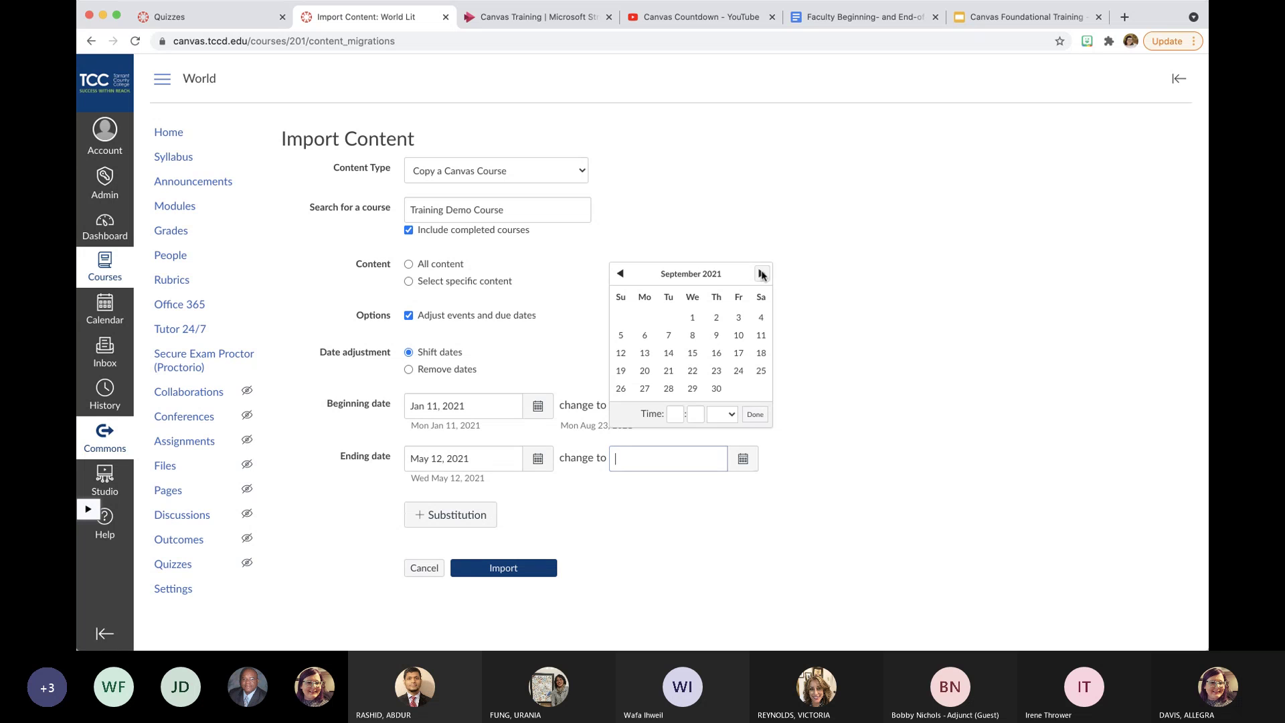
pyautogui.click(762, 274)
pyautogui.click(762, 274)
pyautogui.click(762, 274)
pyautogui.click(762, 274)
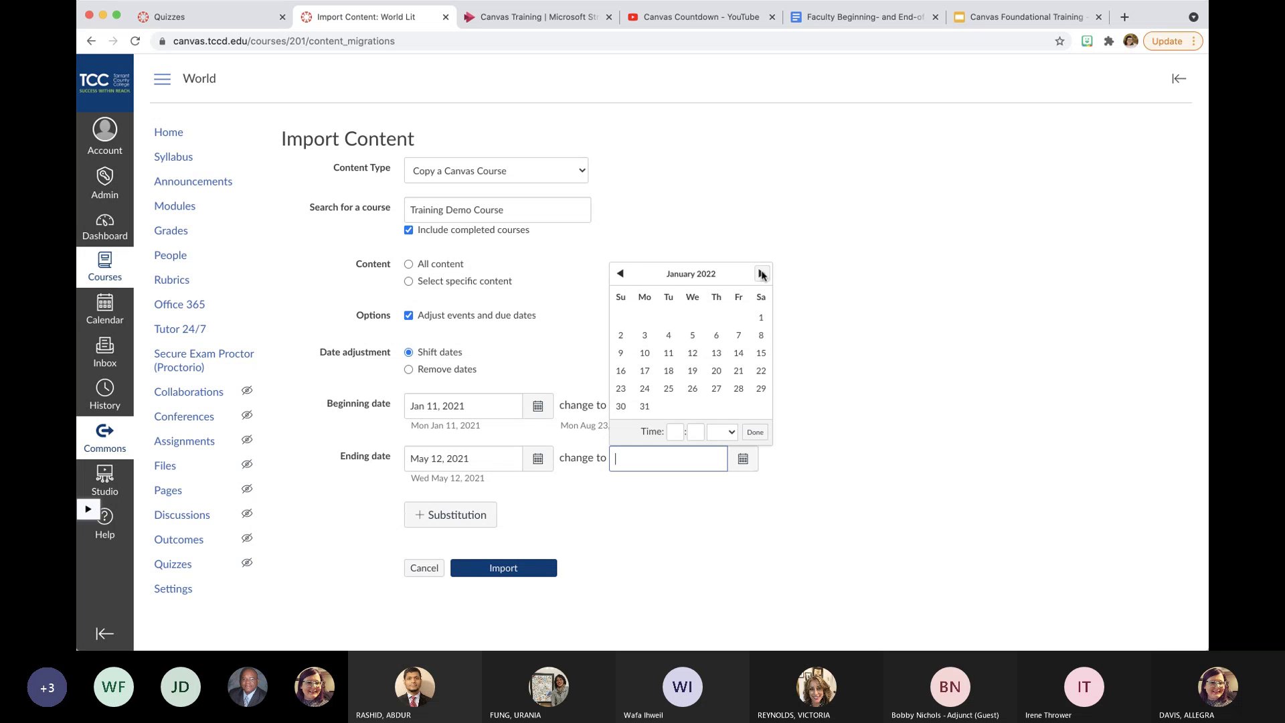
pyautogui.click(620, 274)
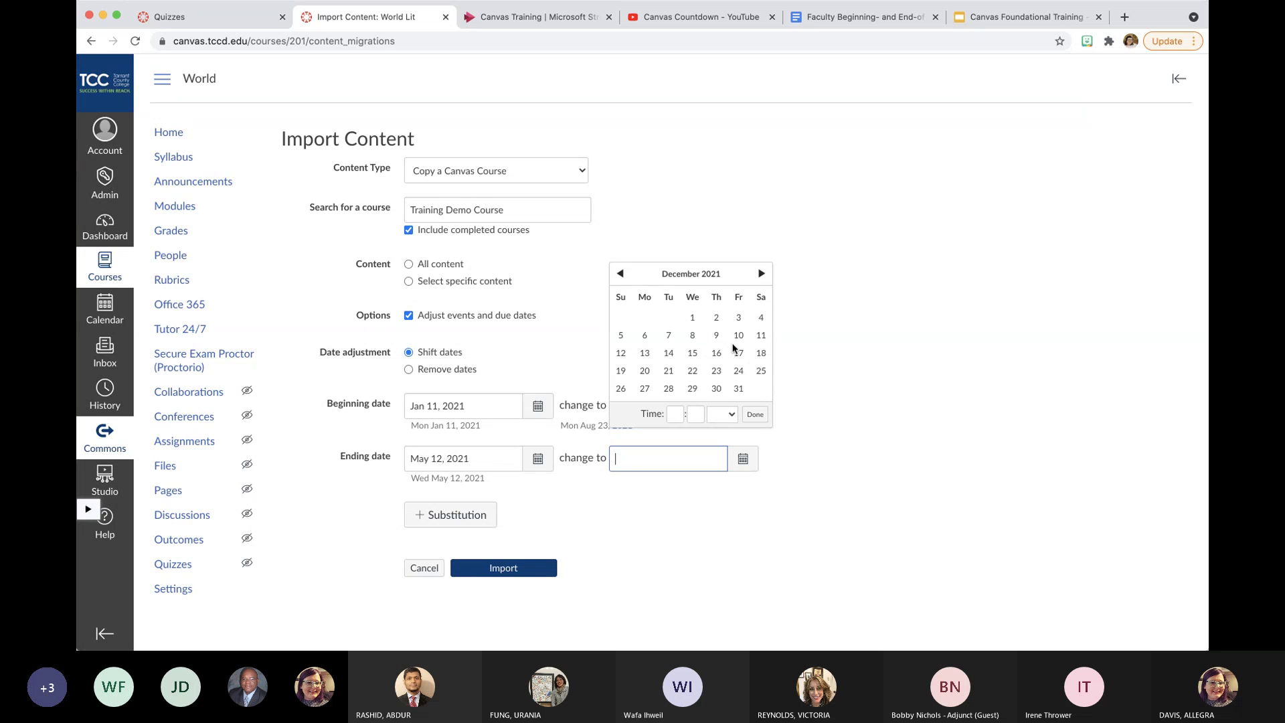
pyautogui.click(700, 354)
pyautogui.click(847, 398)
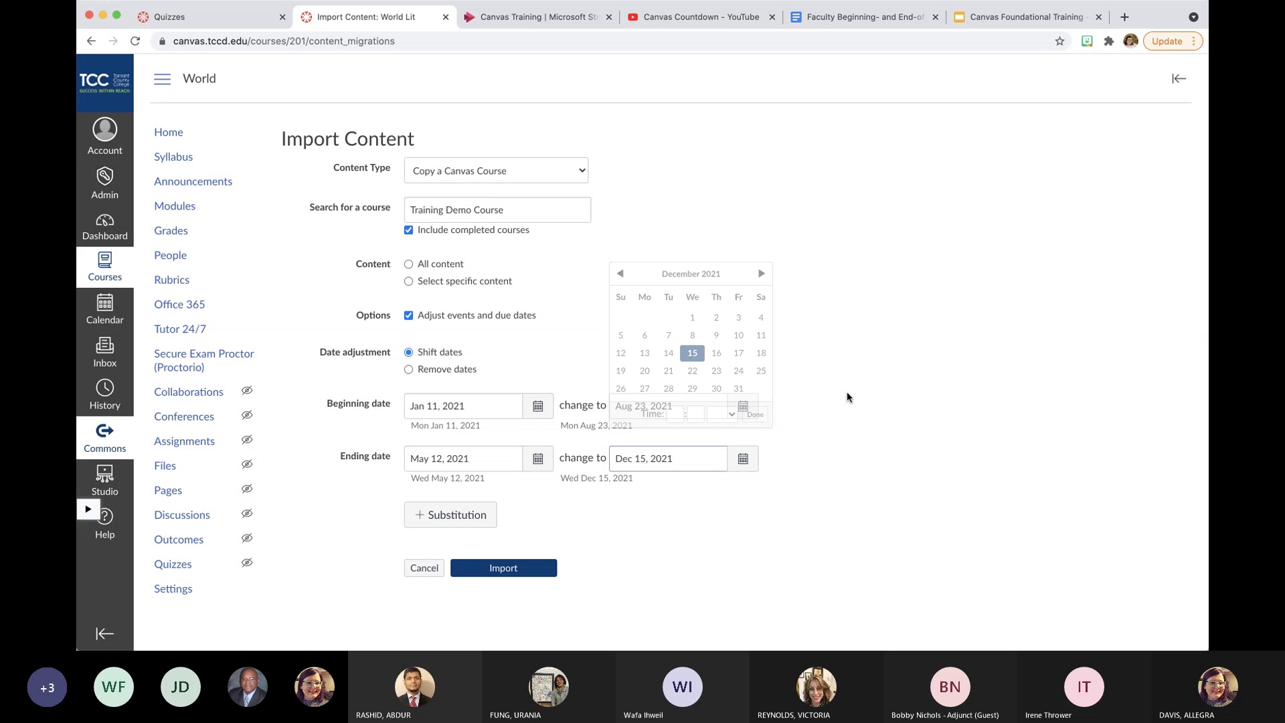
# Add a day substitution moving Wednesday to Sunday
pyautogui.click(472, 512)
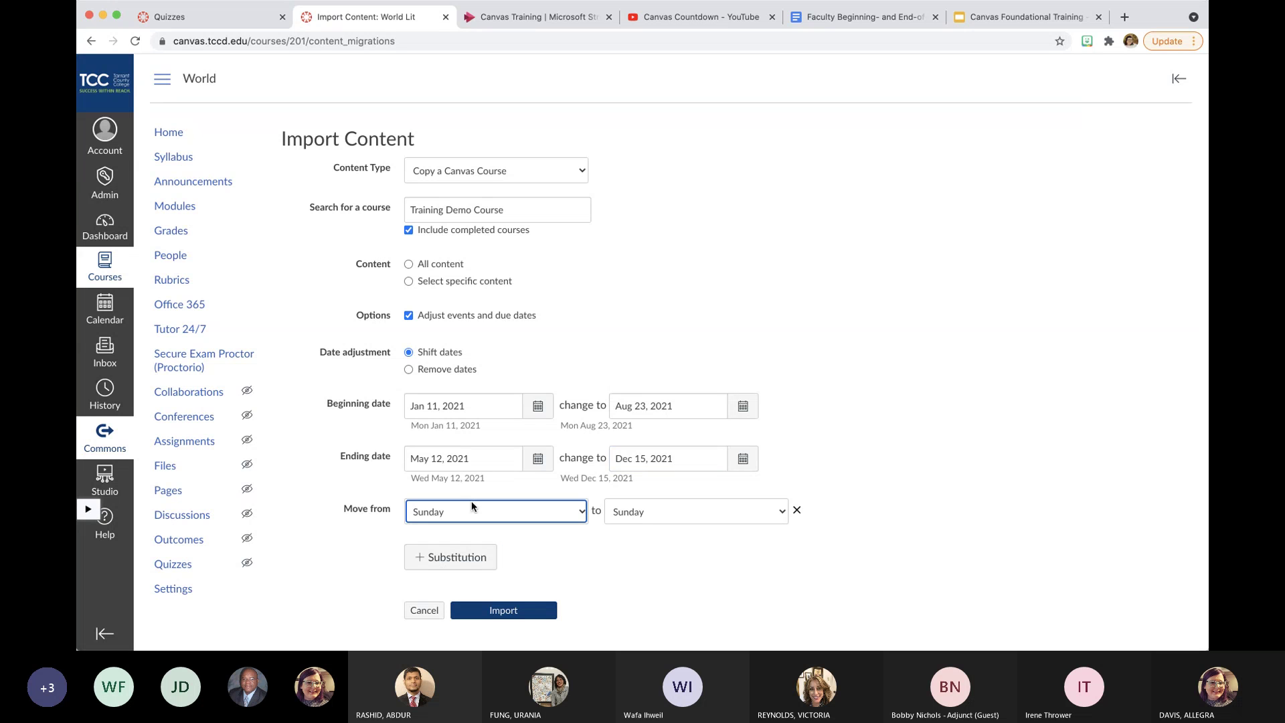
pyautogui.click(578, 514)
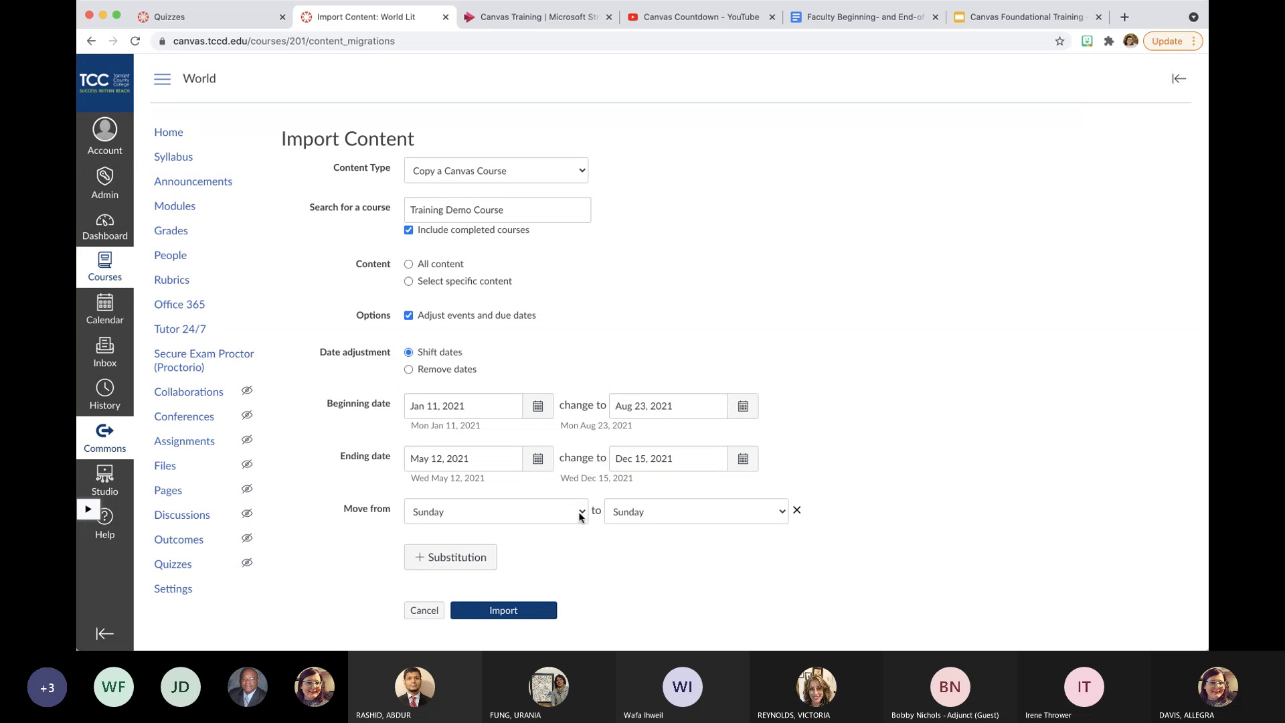
pyautogui.click(569, 556)
pyautogui.click(869, 413)
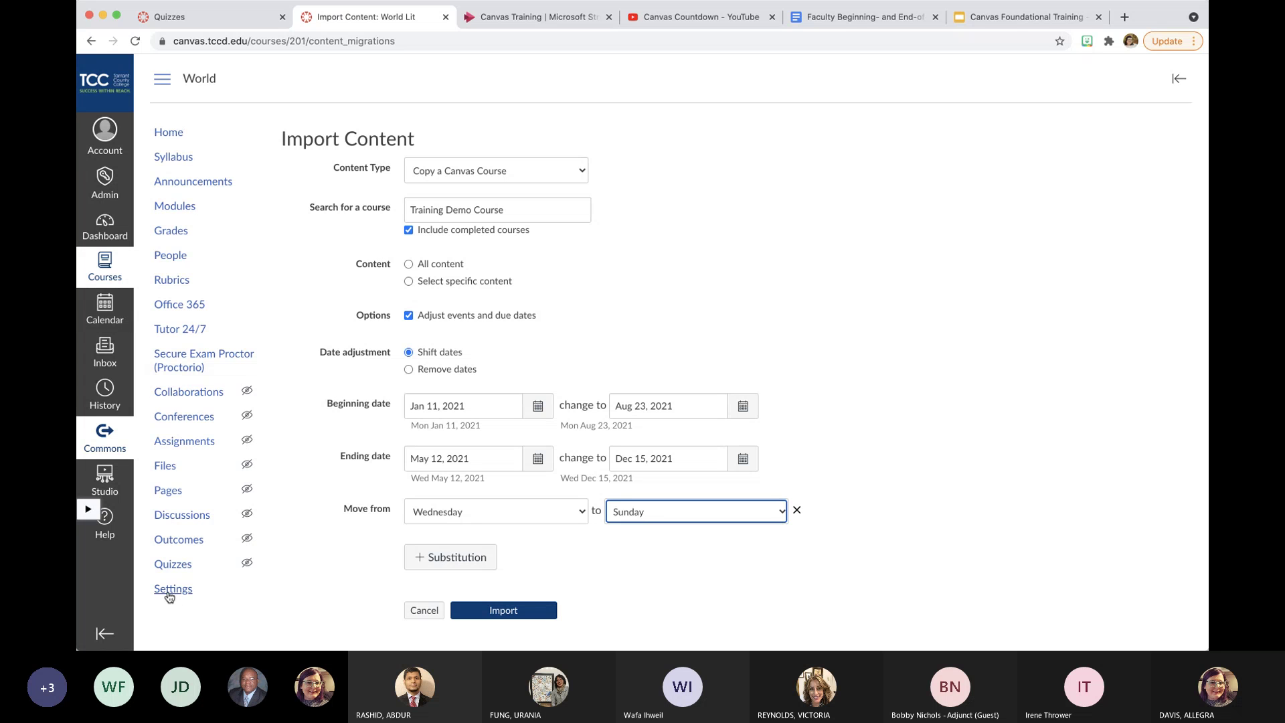
# Open the World Lit course's Import Course Content page from its Settings
pyautogui.click(169, 595)
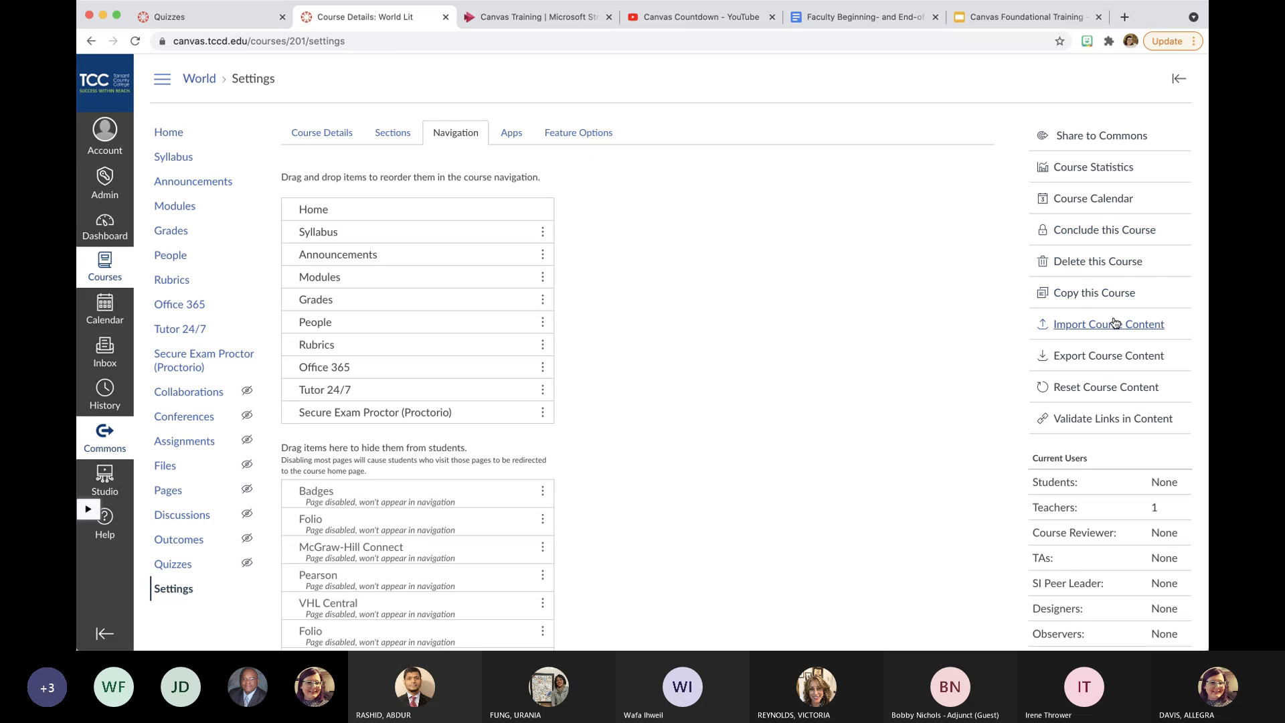
pyautogui.click(1115, 323)
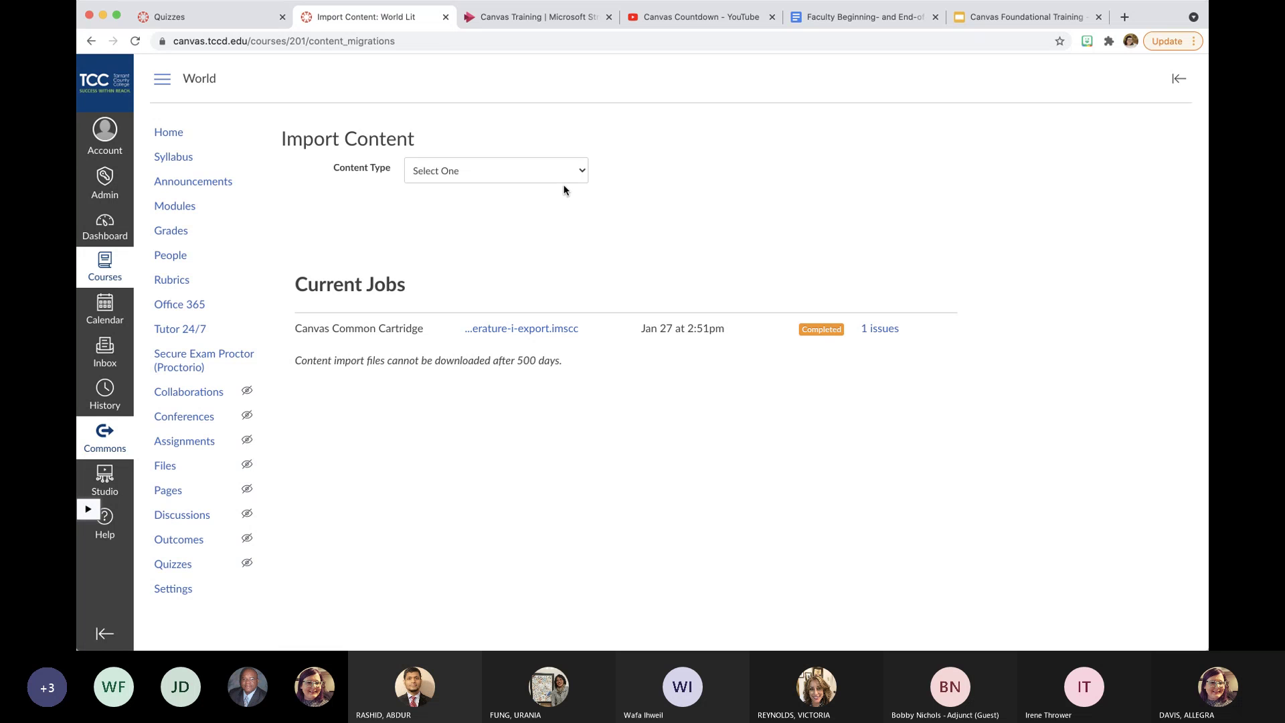
# Settle on Canvas Course Export Package as the import type, then view the Foundational Schedule: Part 4 slides
pyautogui.click(579, 242)
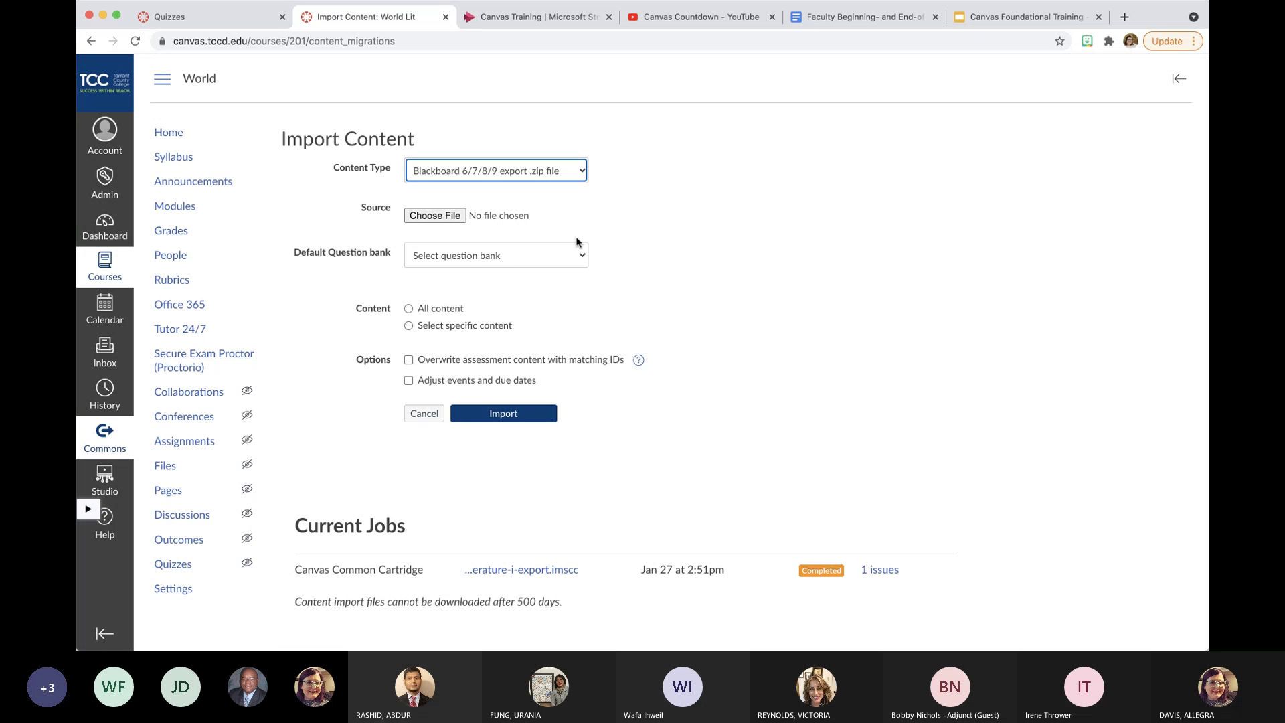
pyautogui.click(460, 380)
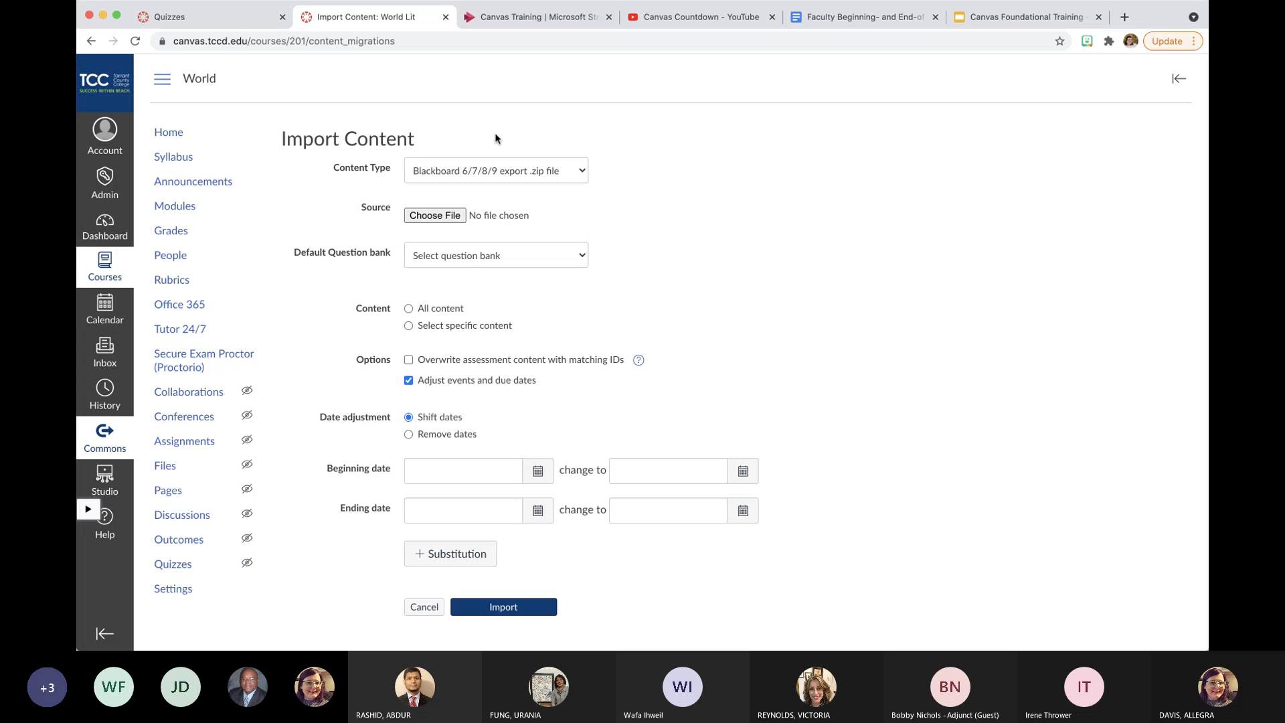
pyautogui.click(495, 138)
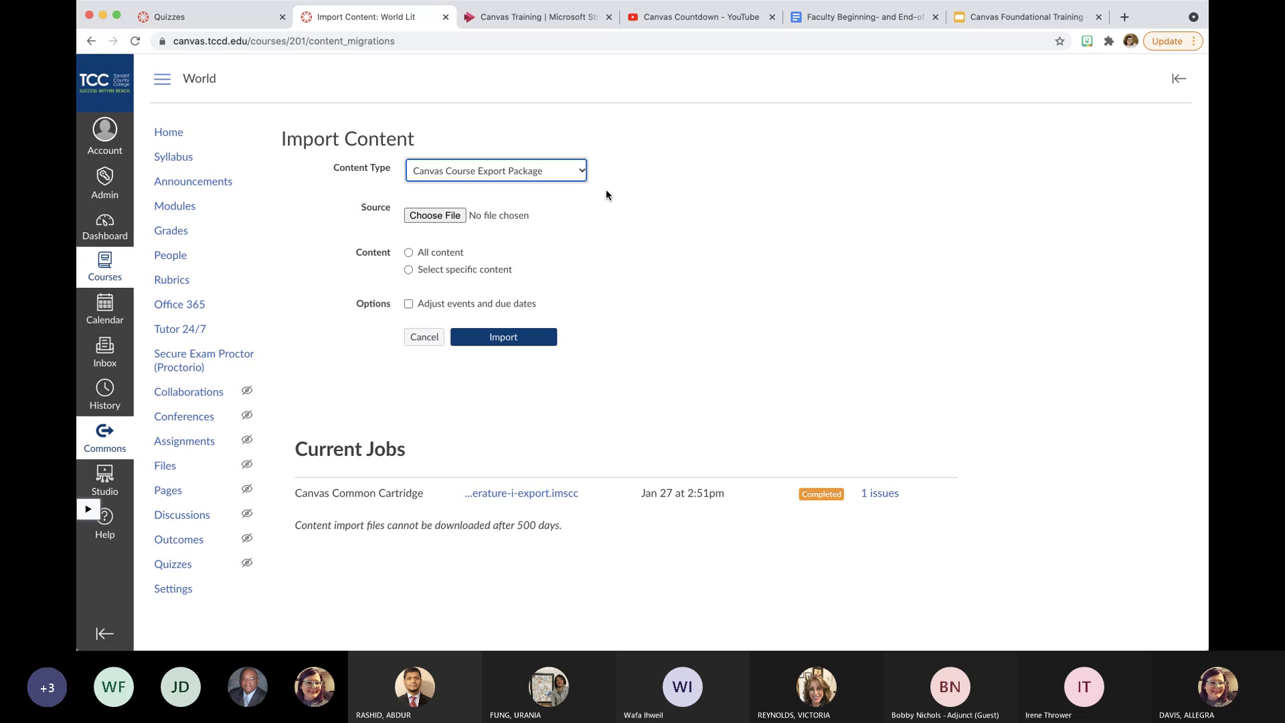
pyautogui.click(1002, 22)
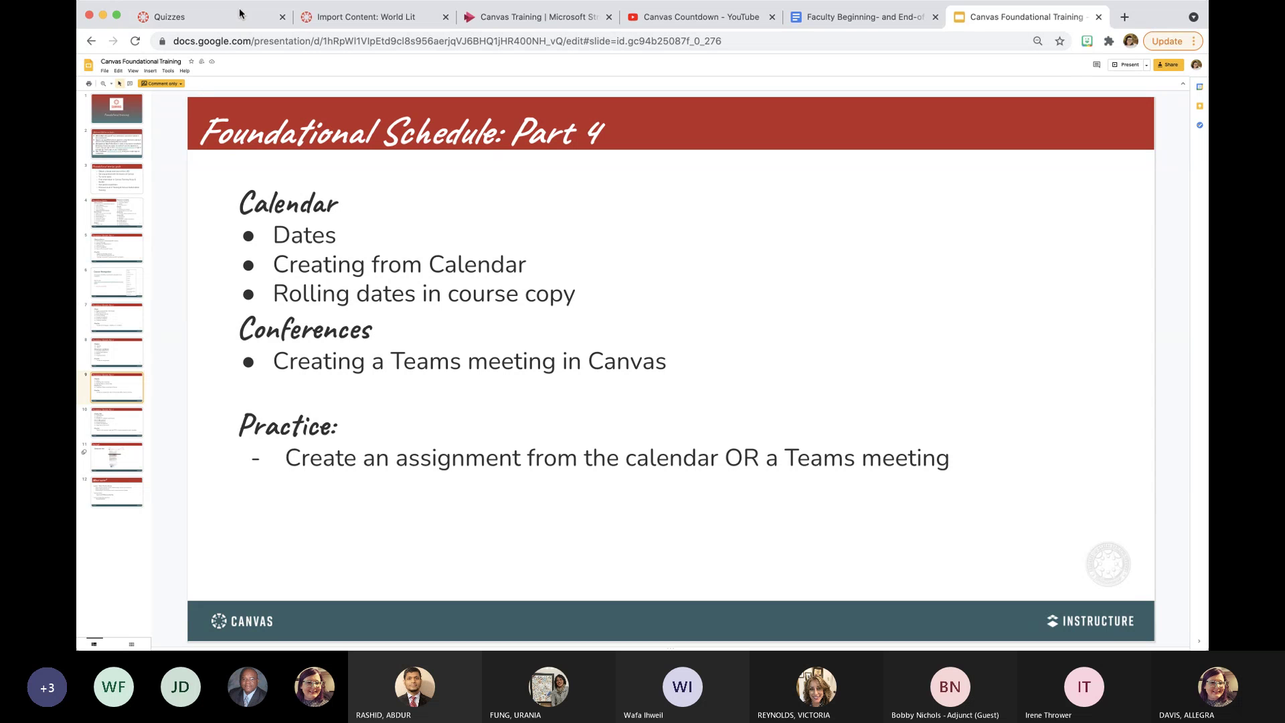
# Go from the World Lit import page via its course home to the Dashboard of course cards
pyautogui.click(339, 24)
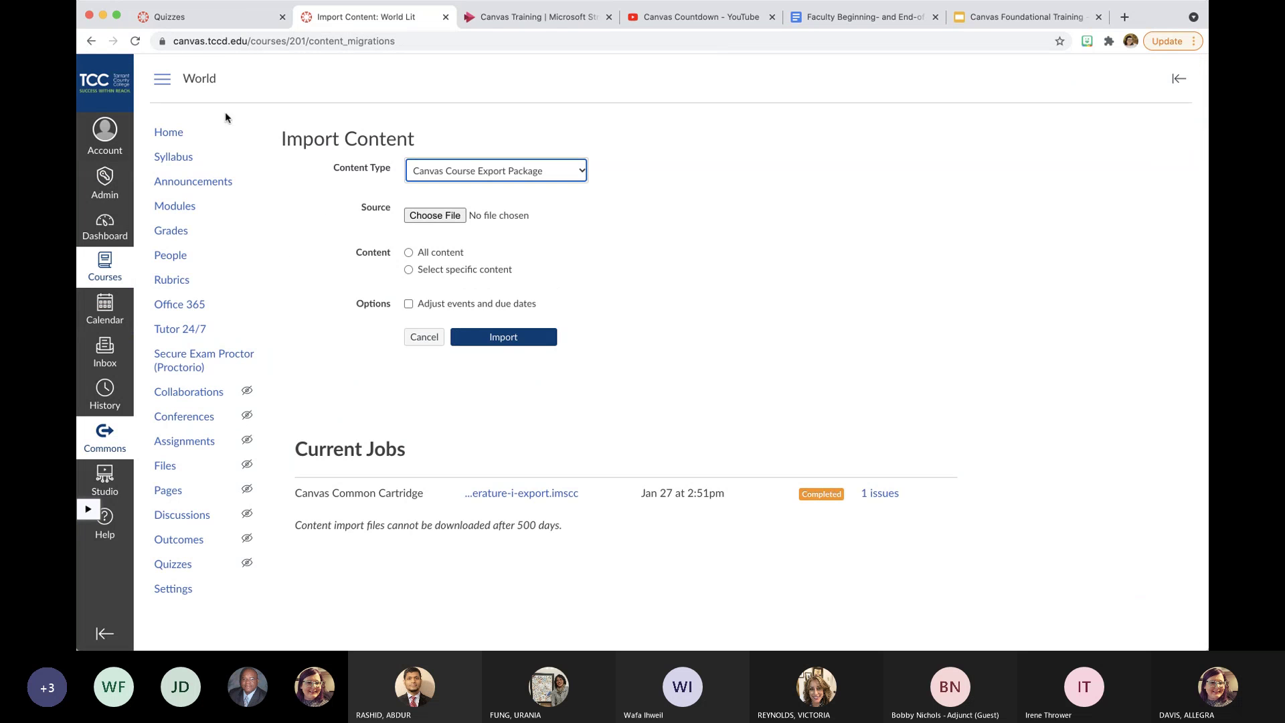
pyautogui.click(184, 140)
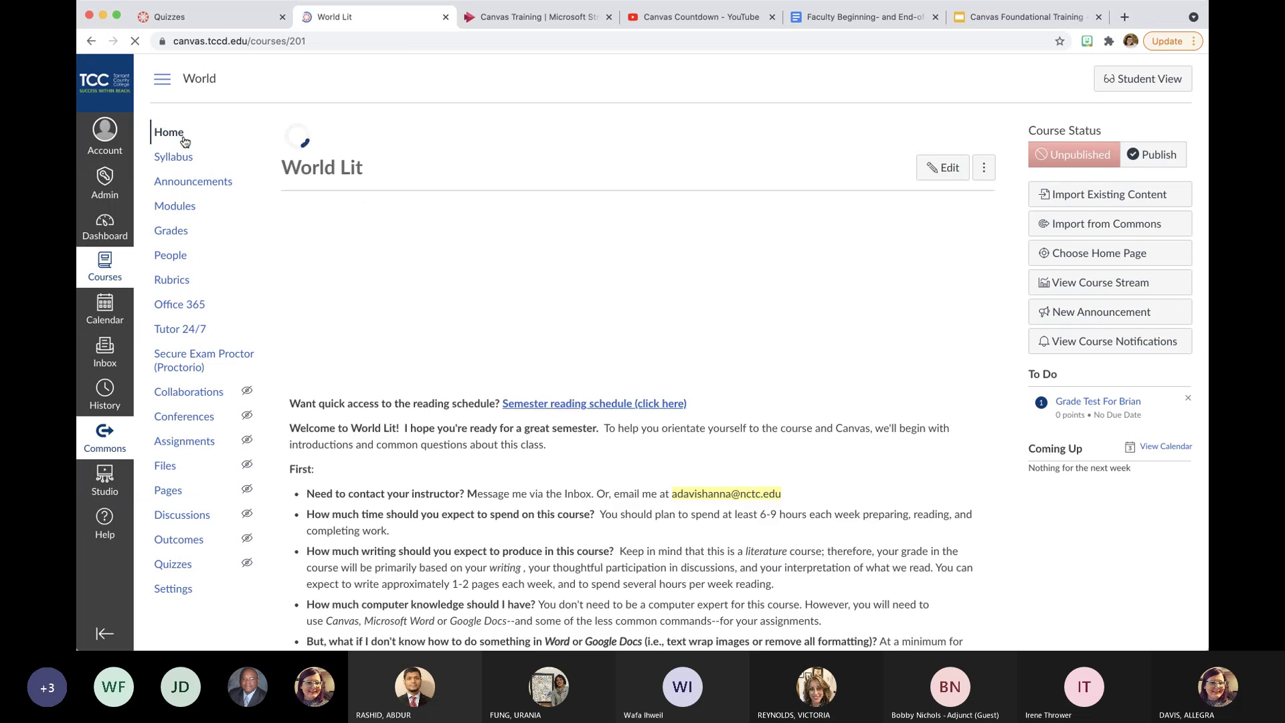
pyautogui.click(111, 245)
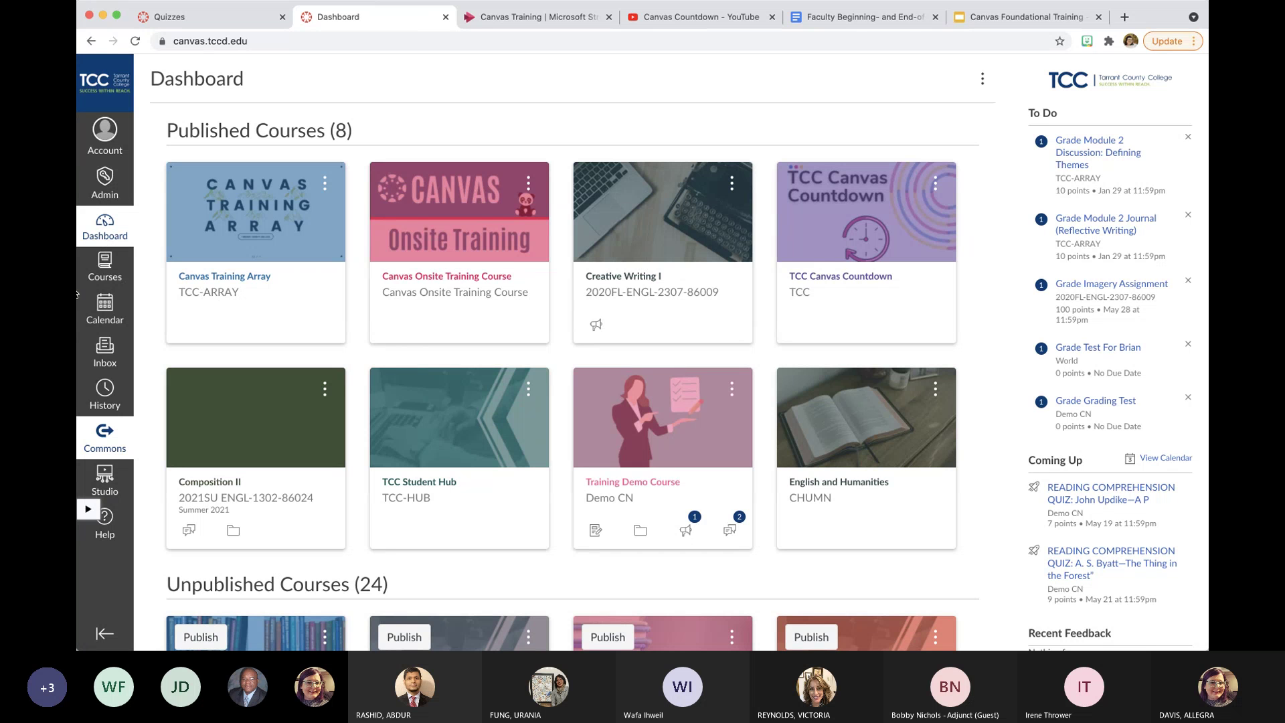
# Open the Training Demo Course's Announcements and start a new announcement
pyautogui.click(604, 496)
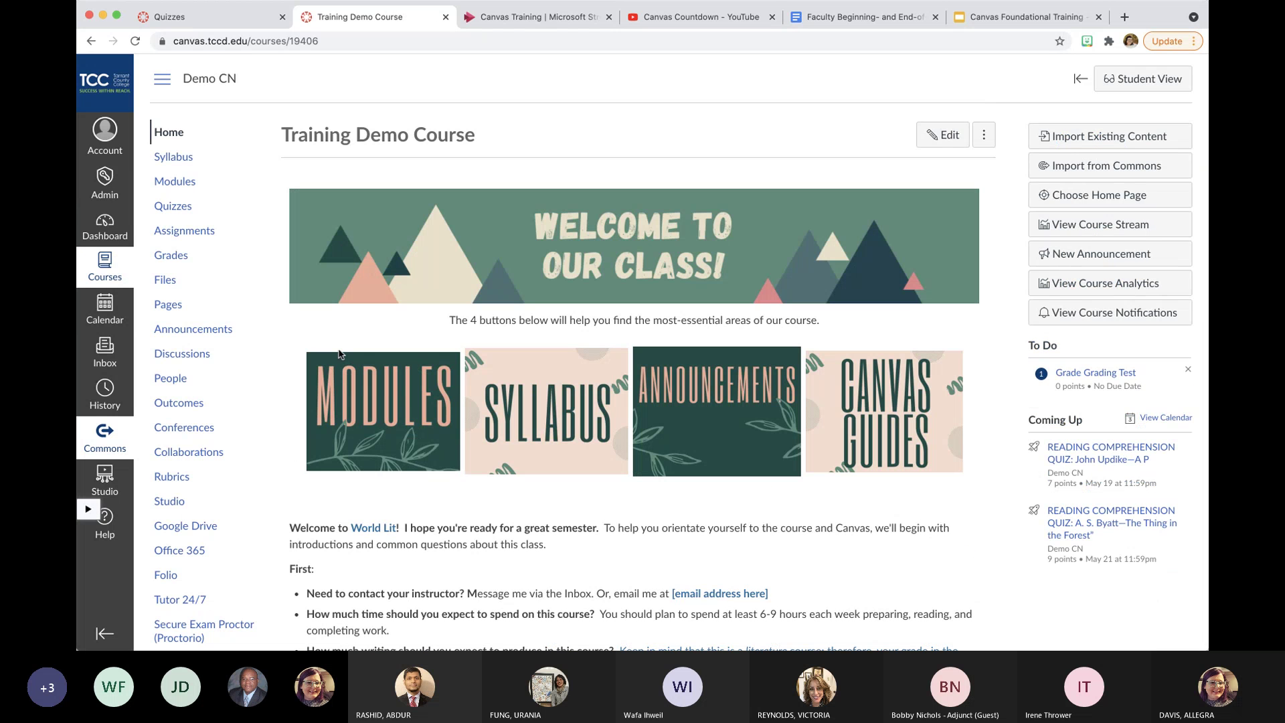
pyautogui.click(209, 330)
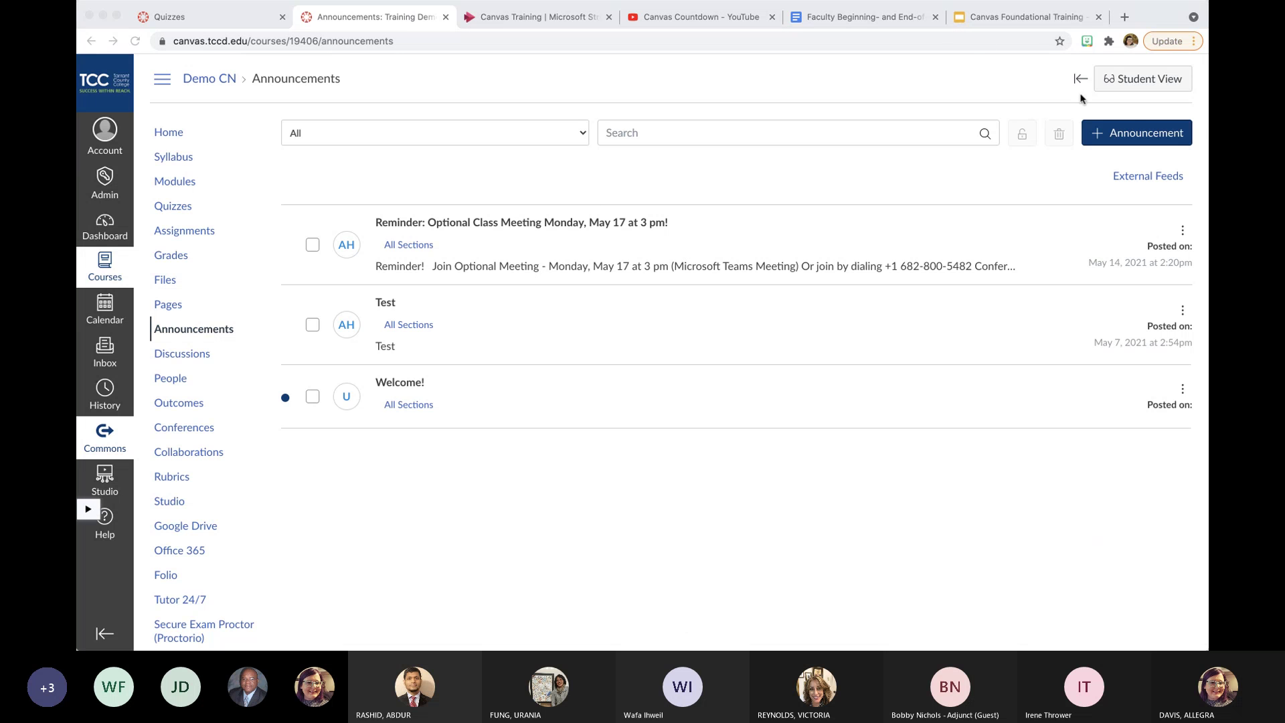
pyautogui.click(1115, 137)
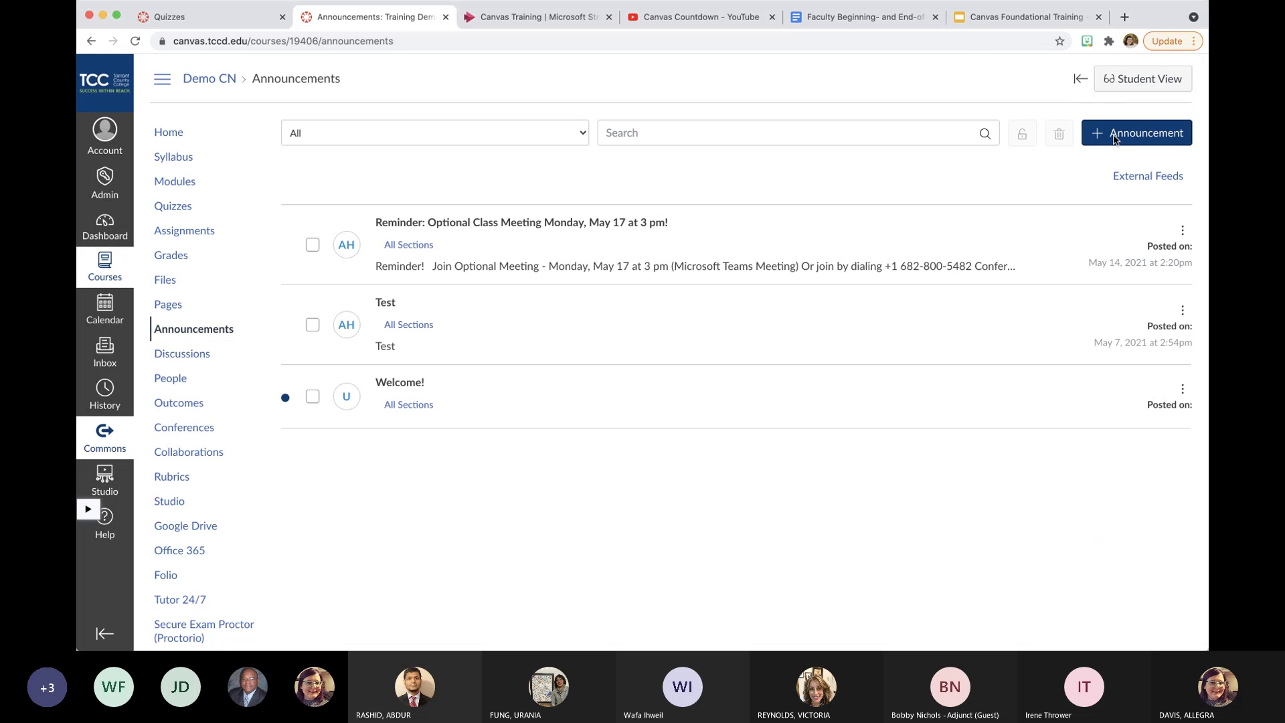
pyautogui.click(1115, 137)
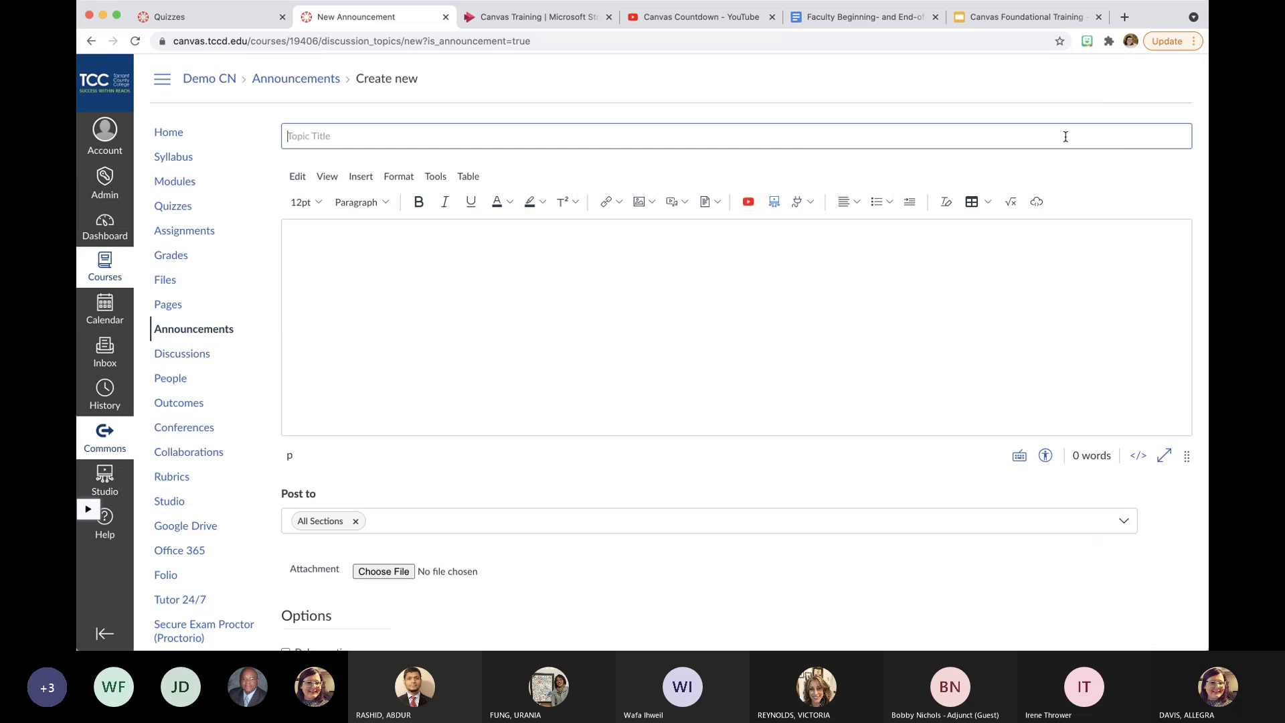
# Title the announcement 'Reminder: Optional Class Meeting Monday, May 24 at 3 pm!'
pyautogui.write('Reminder:')
pyautogui.click(523, 177)
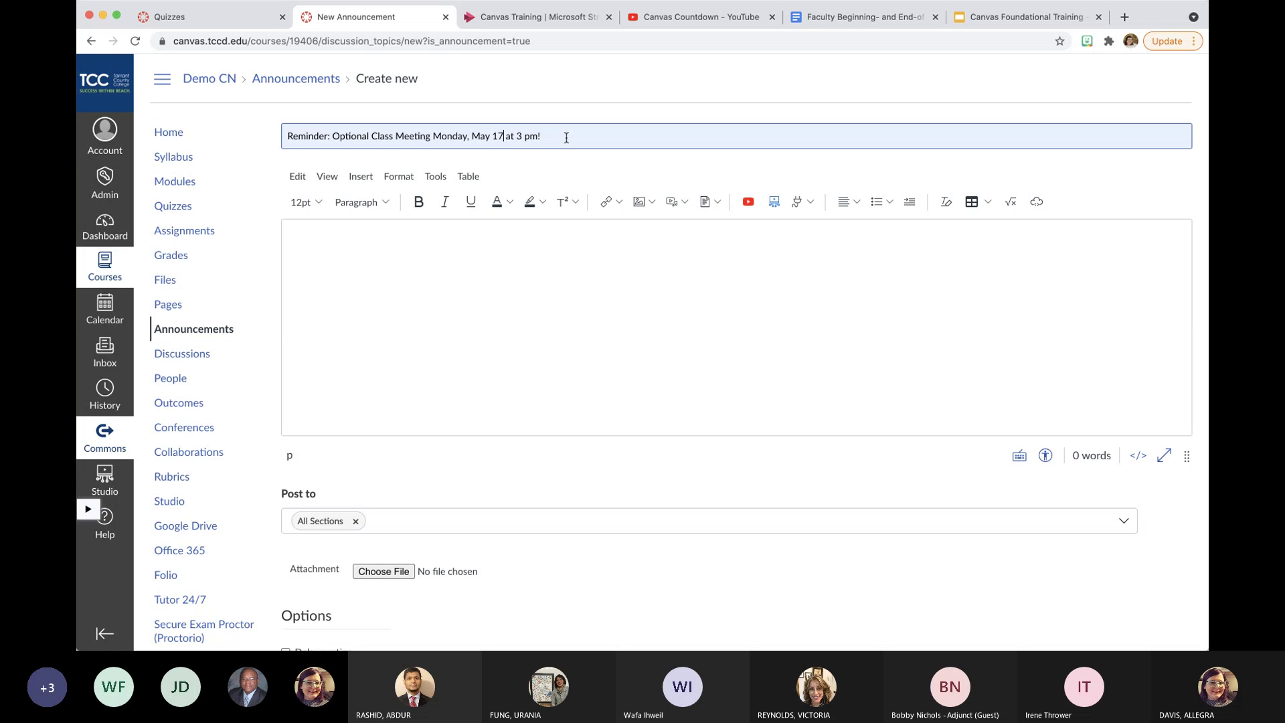
pyautogui.press('BackSpace')
pyautogui.press('BackSpace')
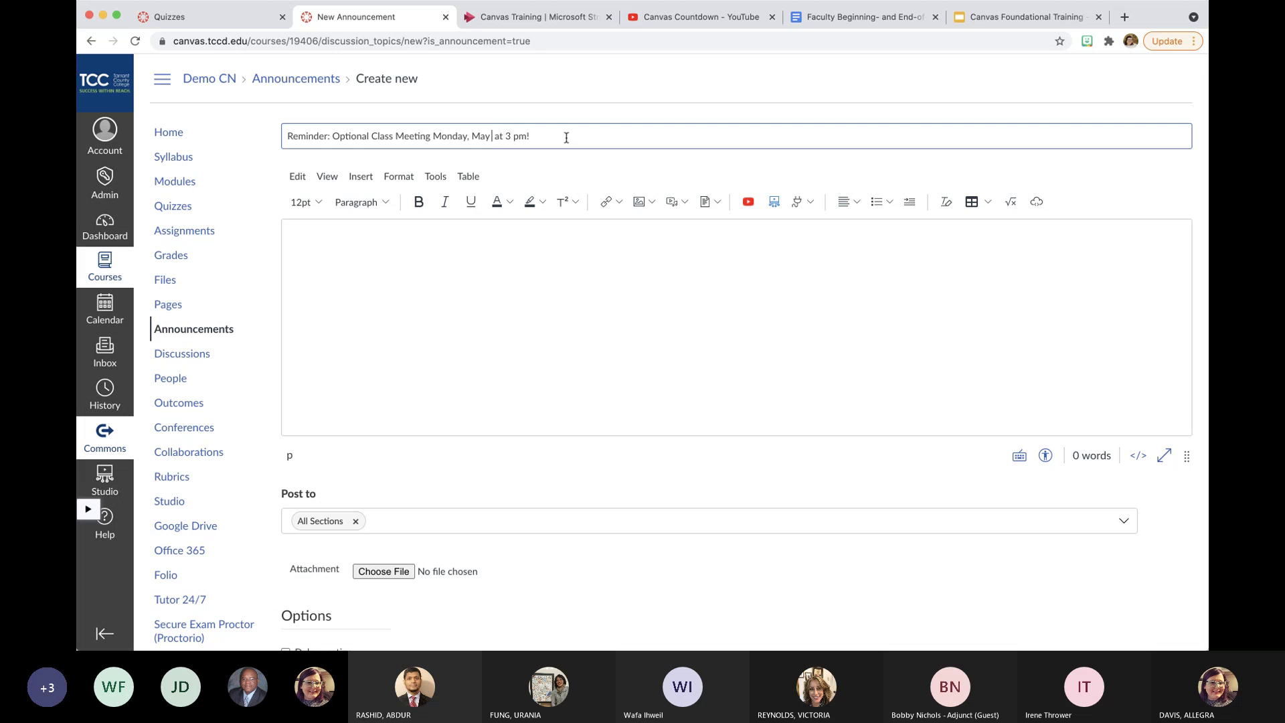
pyautogui.write('24')
# Write 'Join us if you can for this review session!' in the announcement body
pyautogui.click(604, 276)
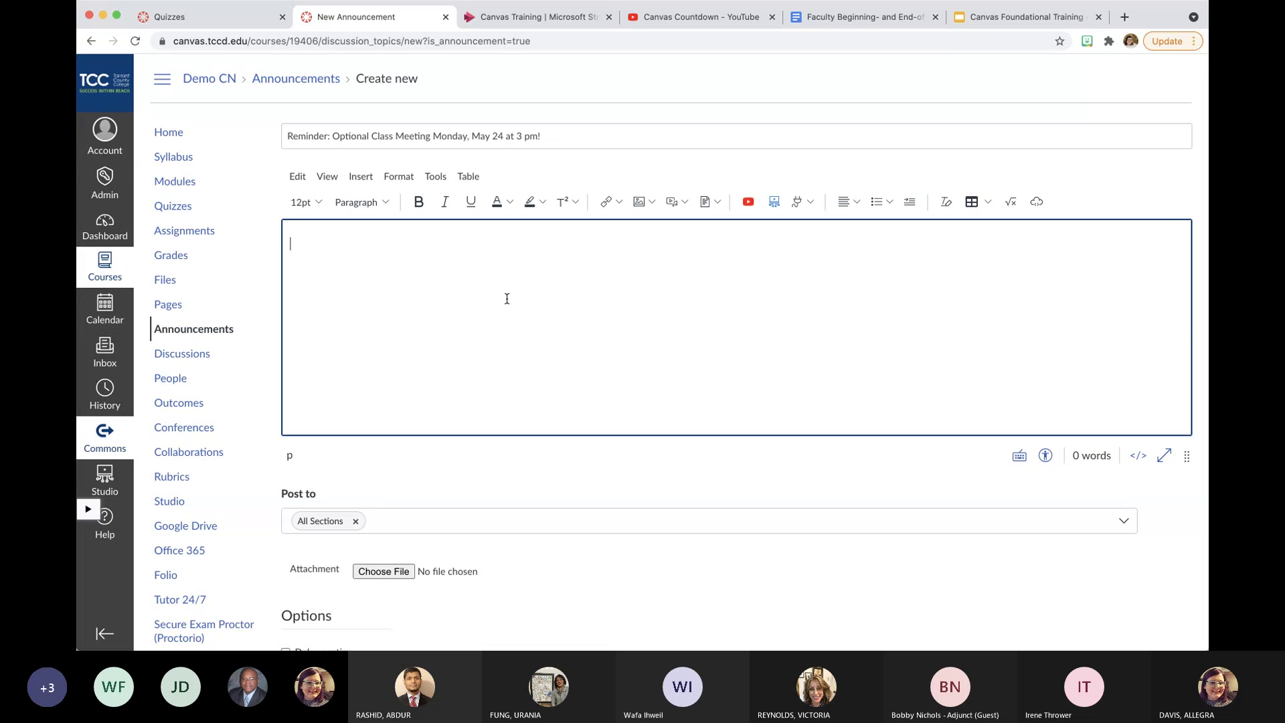
pyautogui.write('Join us if you can for the')
pyautogui.press('BackSpace')
pyautogui.press('BackSpace')
pyautogui.write('is review')
pyautogui.write('session!')
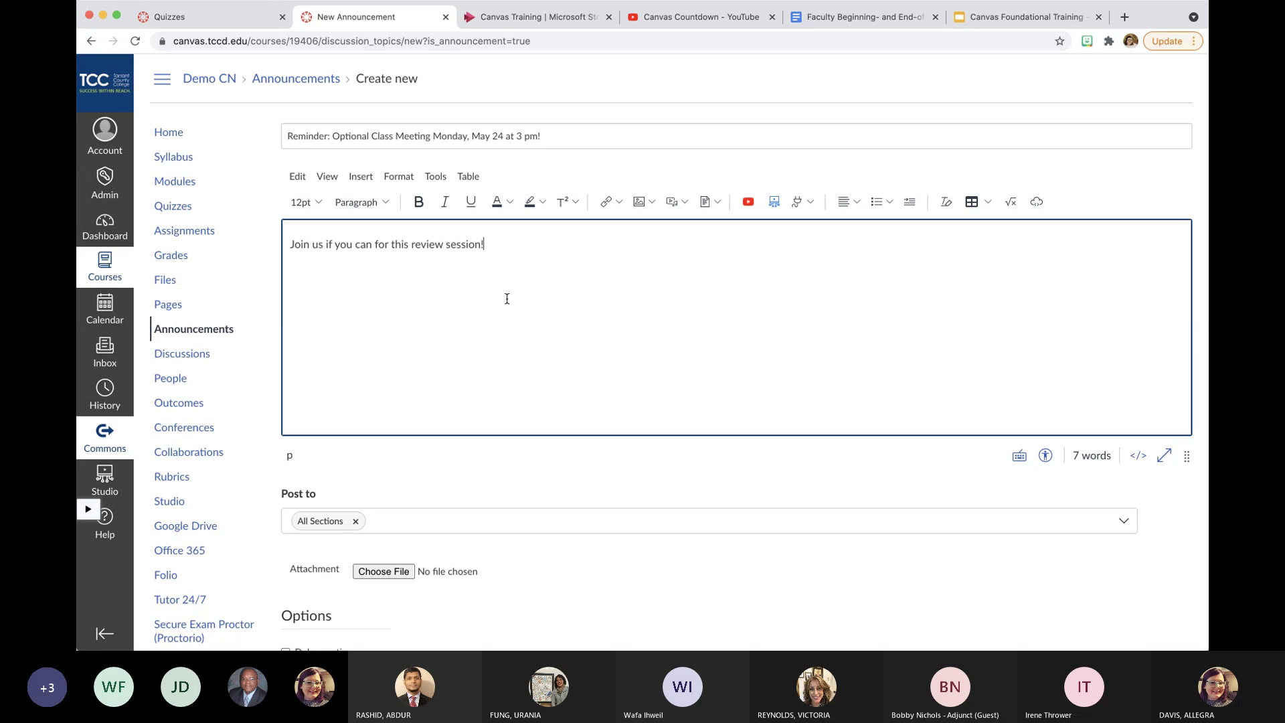
pyautogui.press('Return')
pyautogui.click(813, 202)
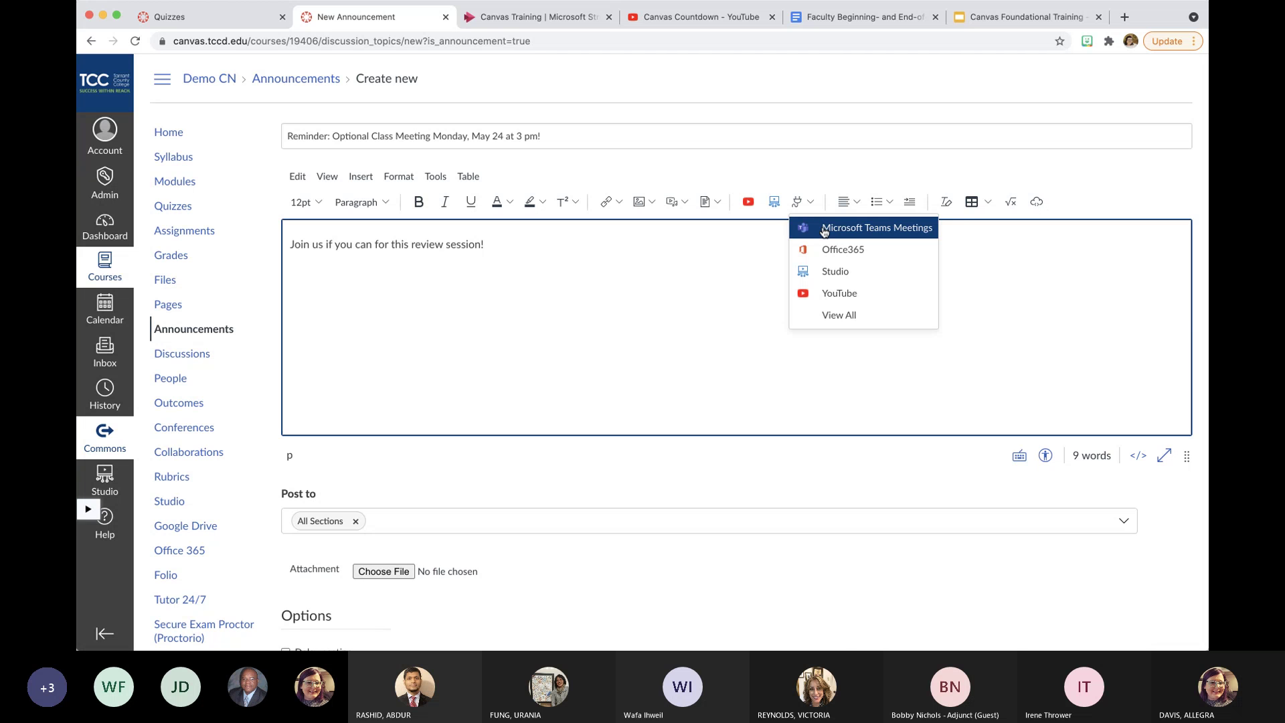
# Sign in to Microsoft Teams Meetings and start a new meeting dated May 24
pyautogui.click(823, 228)
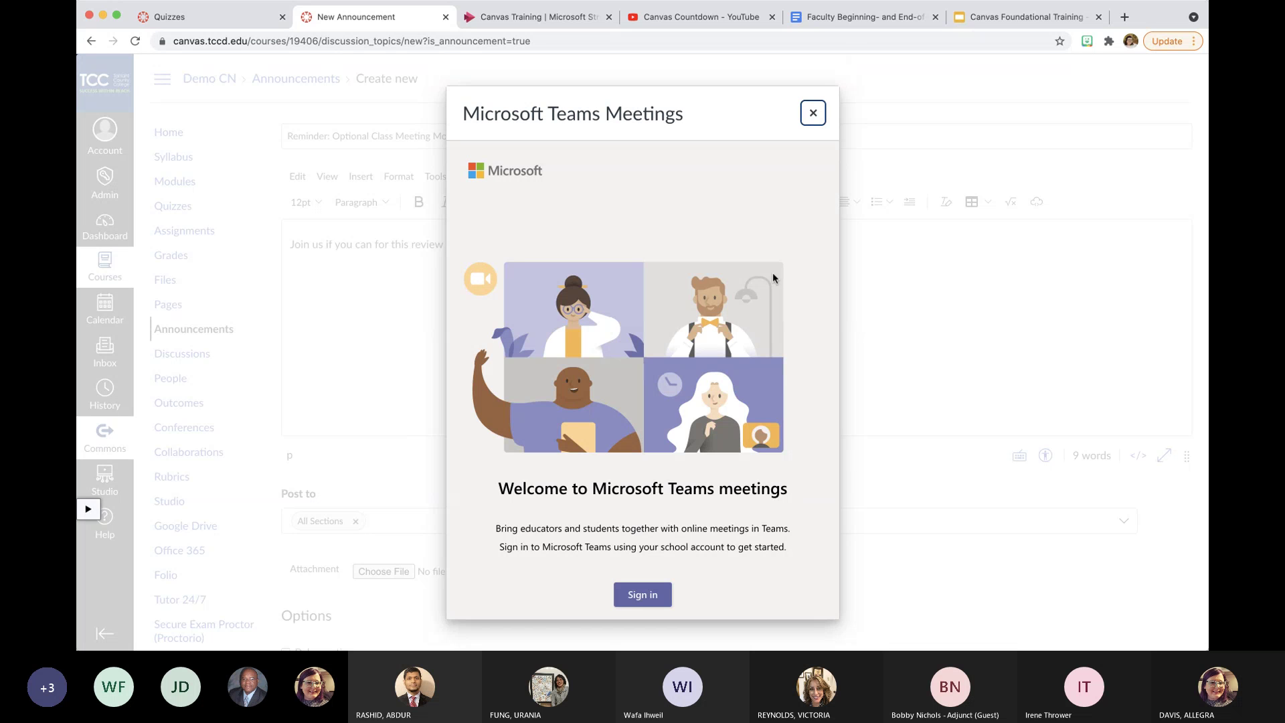
pyautogui.click(640, 595)
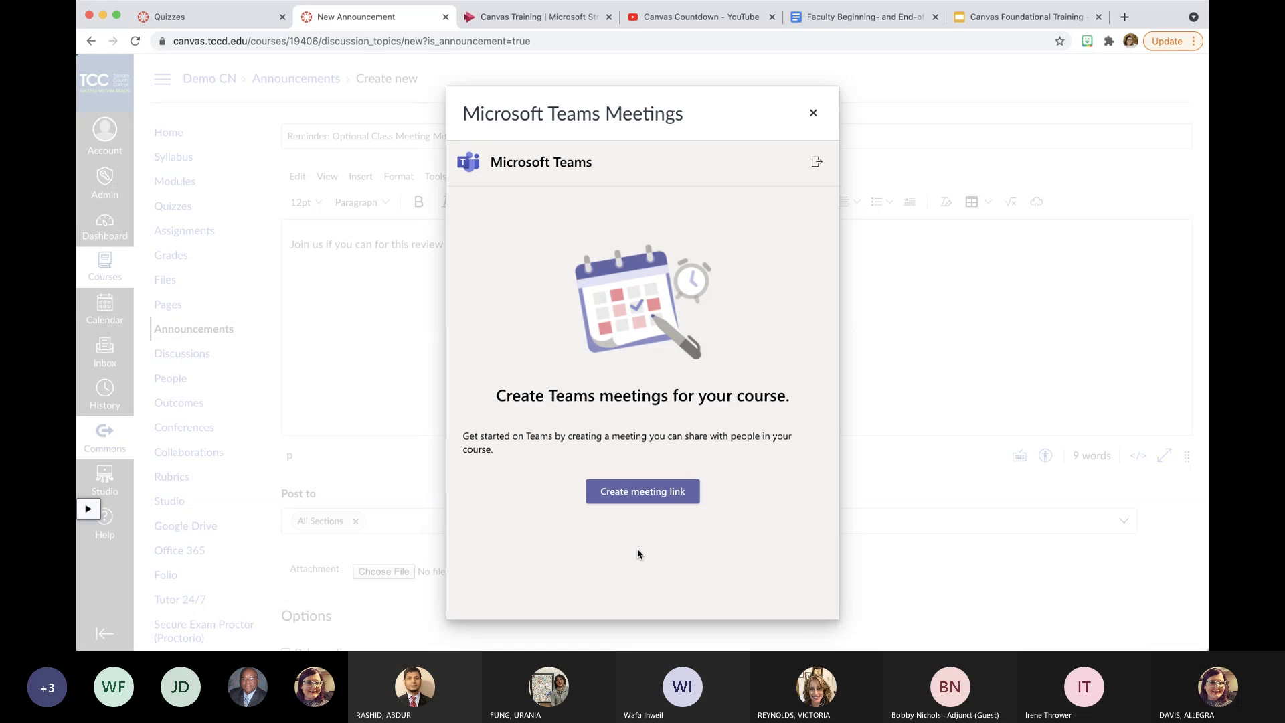
pyautogui.click(653, 492)
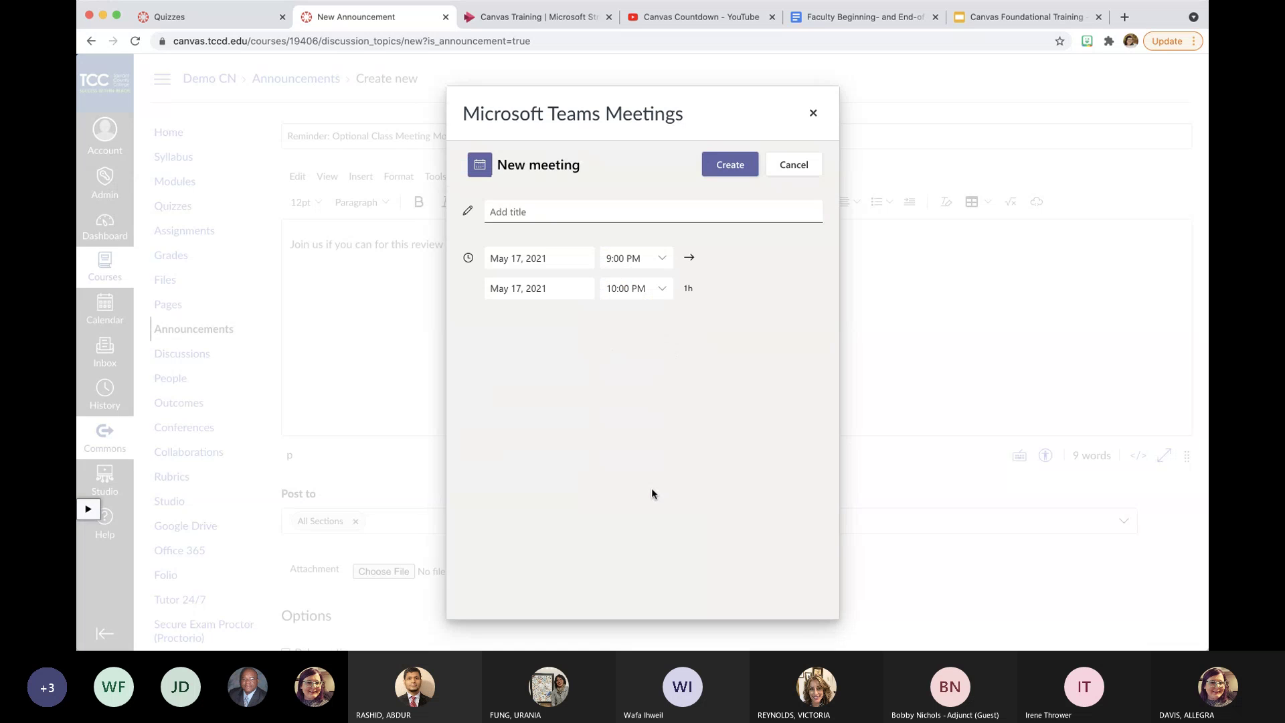
pyautogui.click(519, 263)
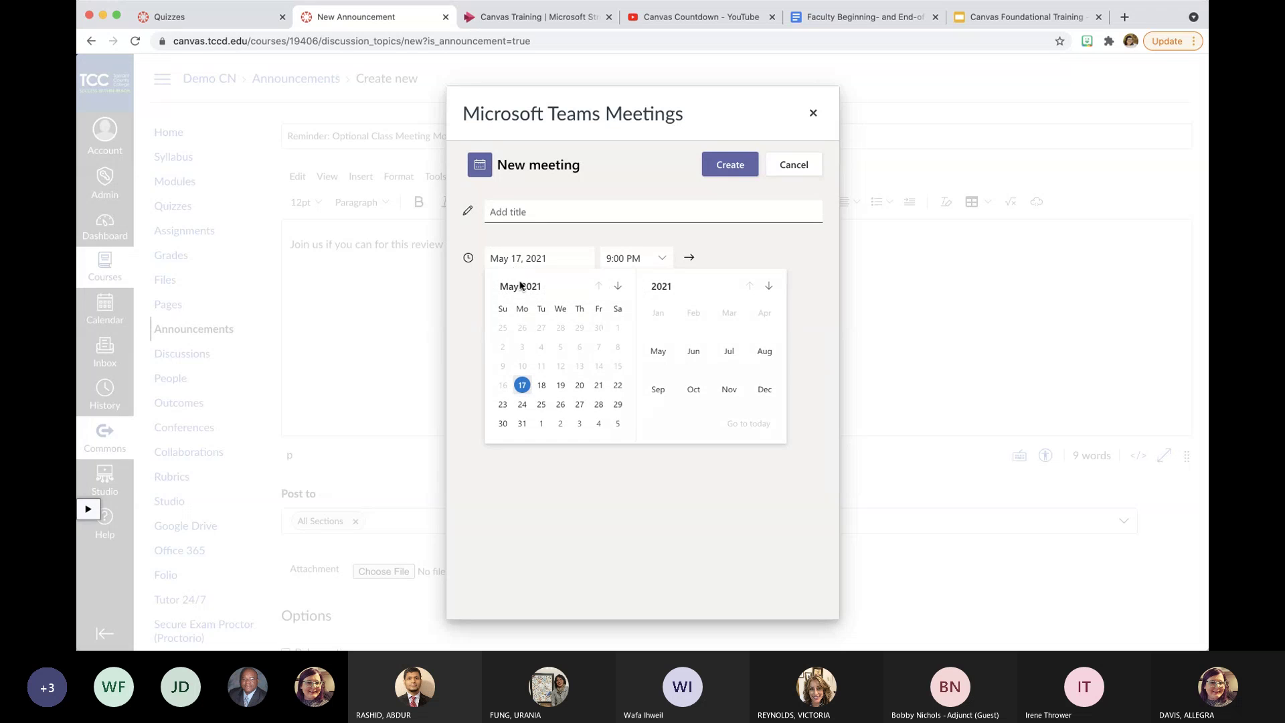
pyautogui.click(528, 405)
# Set the Teams meeting to run from 3:00 PM to 5:00 PM
pyautogui.click(637, 258)
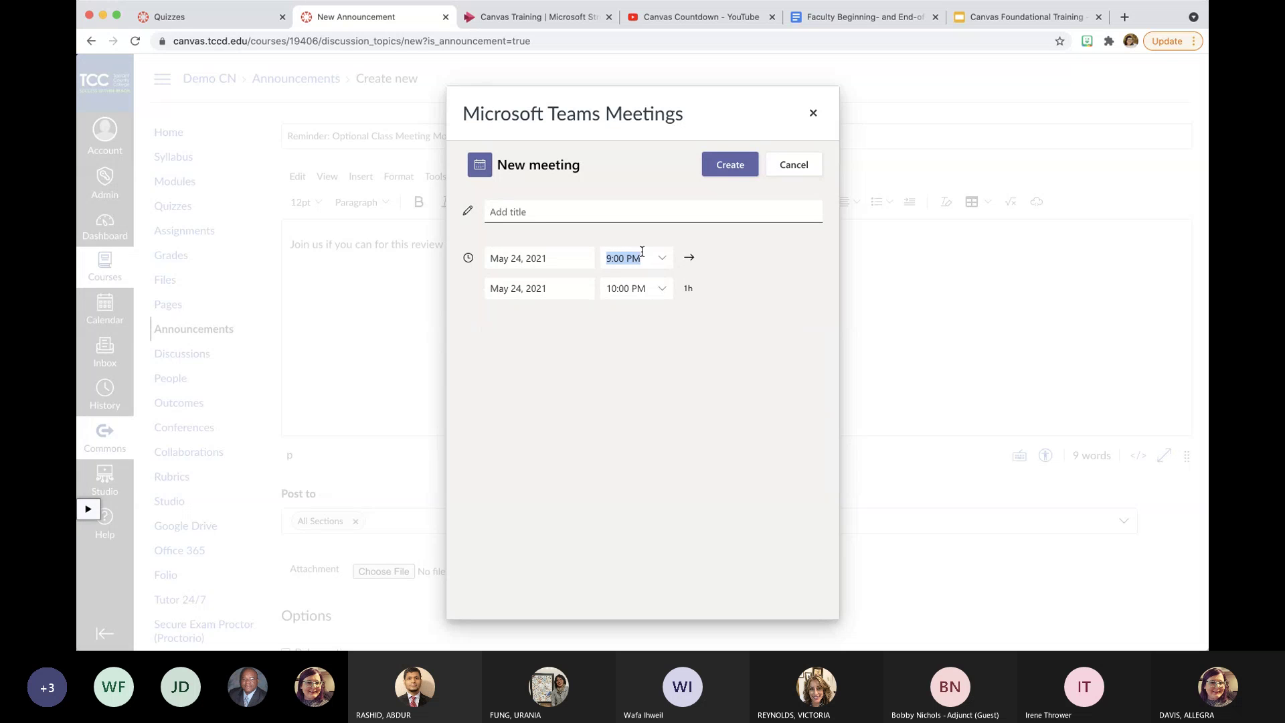
pyautogui.click(664, 259)
pyautogui.scroll(-5, 634, 436)
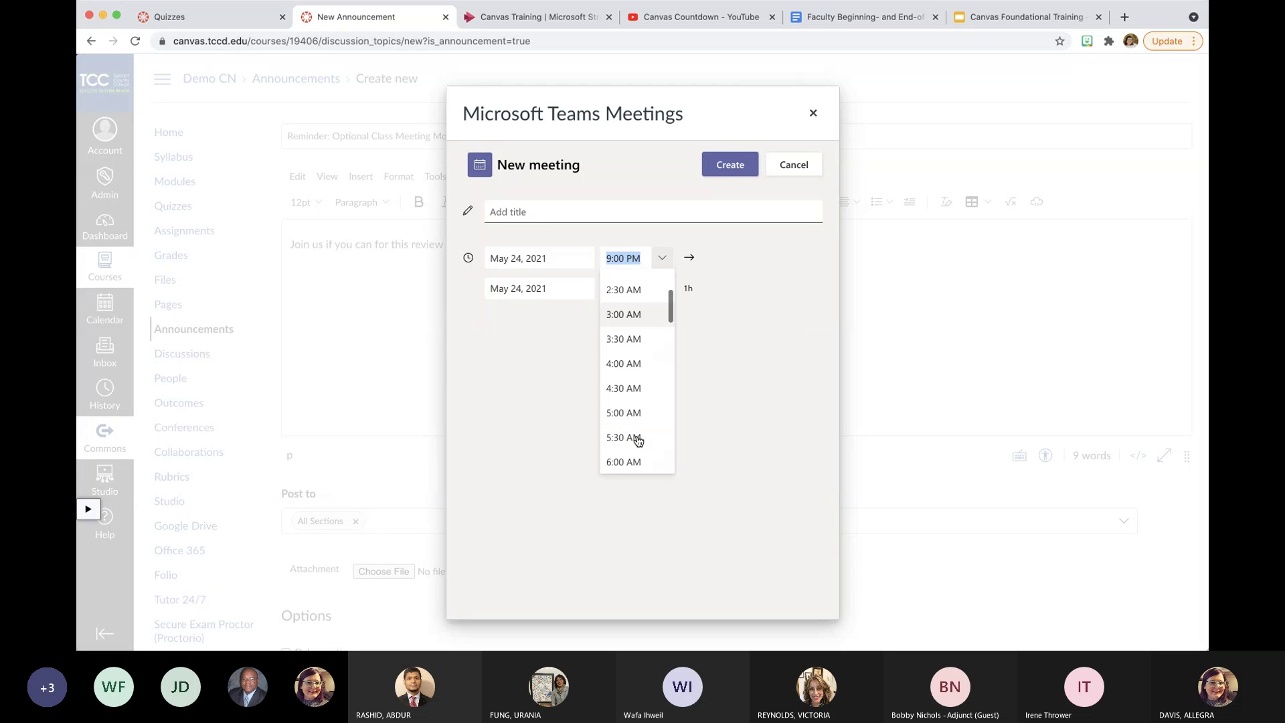
pyautogui.scroll(-9, 638, 440)
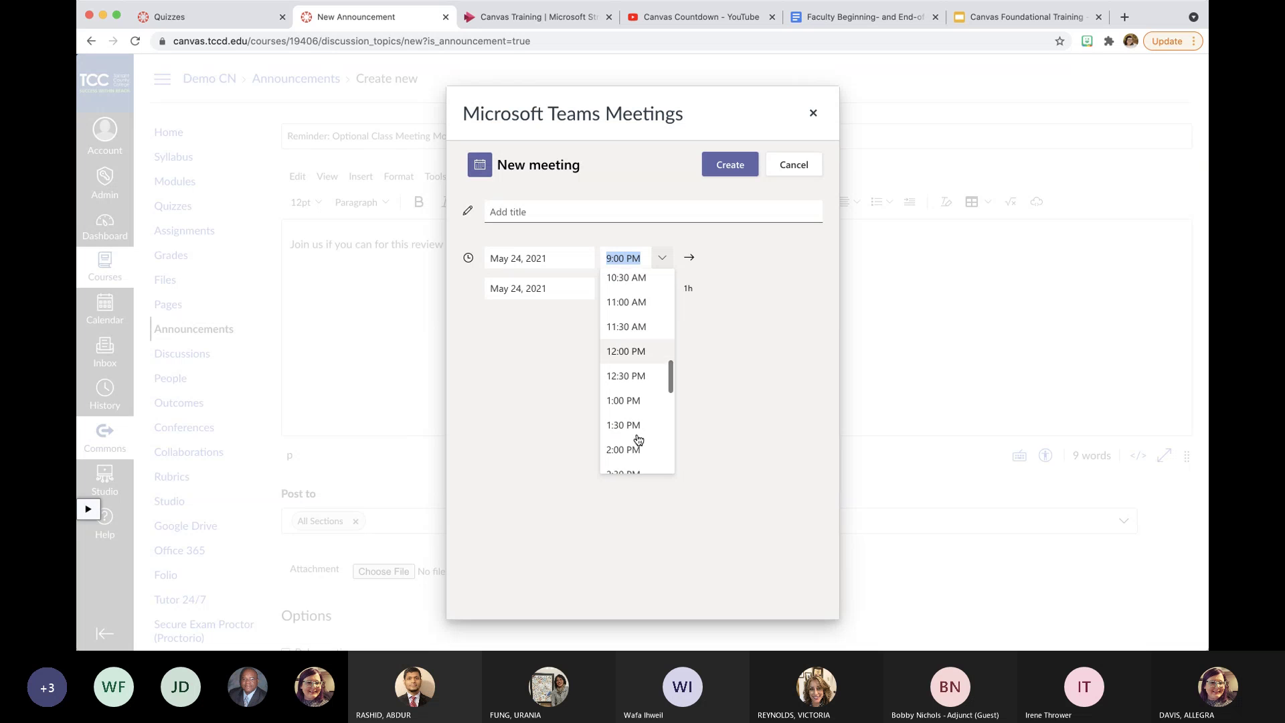
pyautogui.click(634, 390)
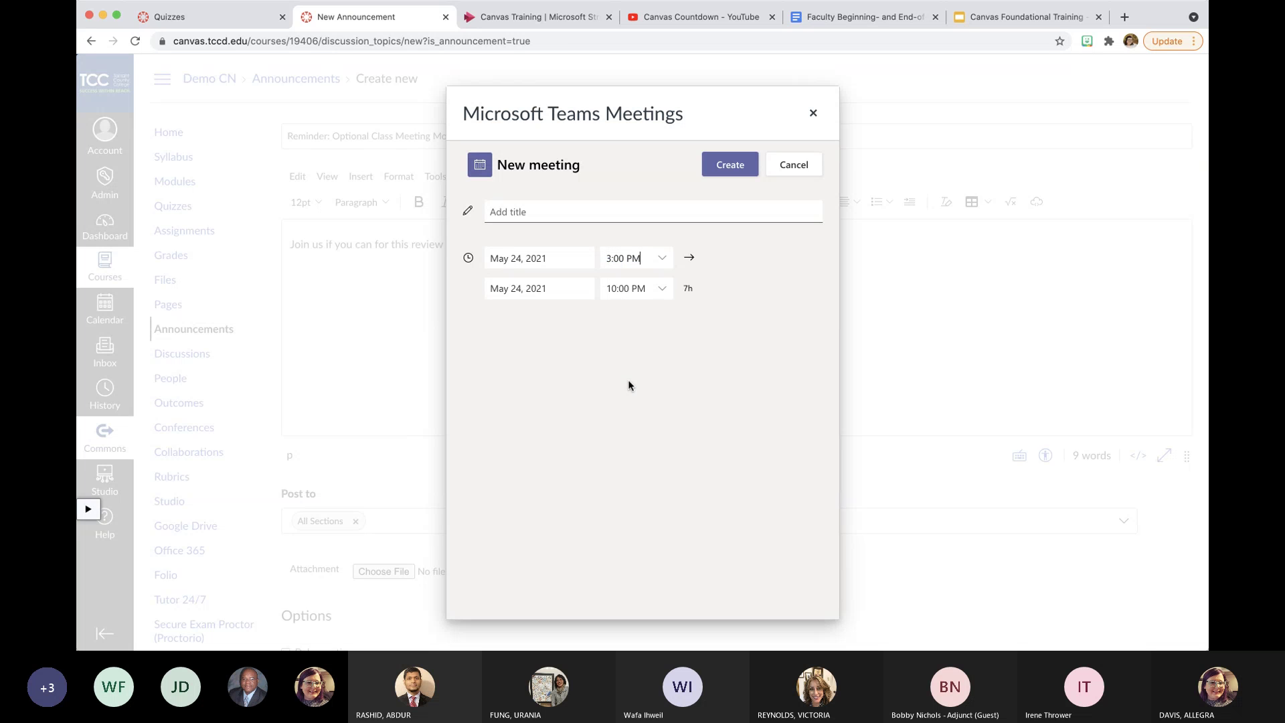
pyautogui.click(662, 289)
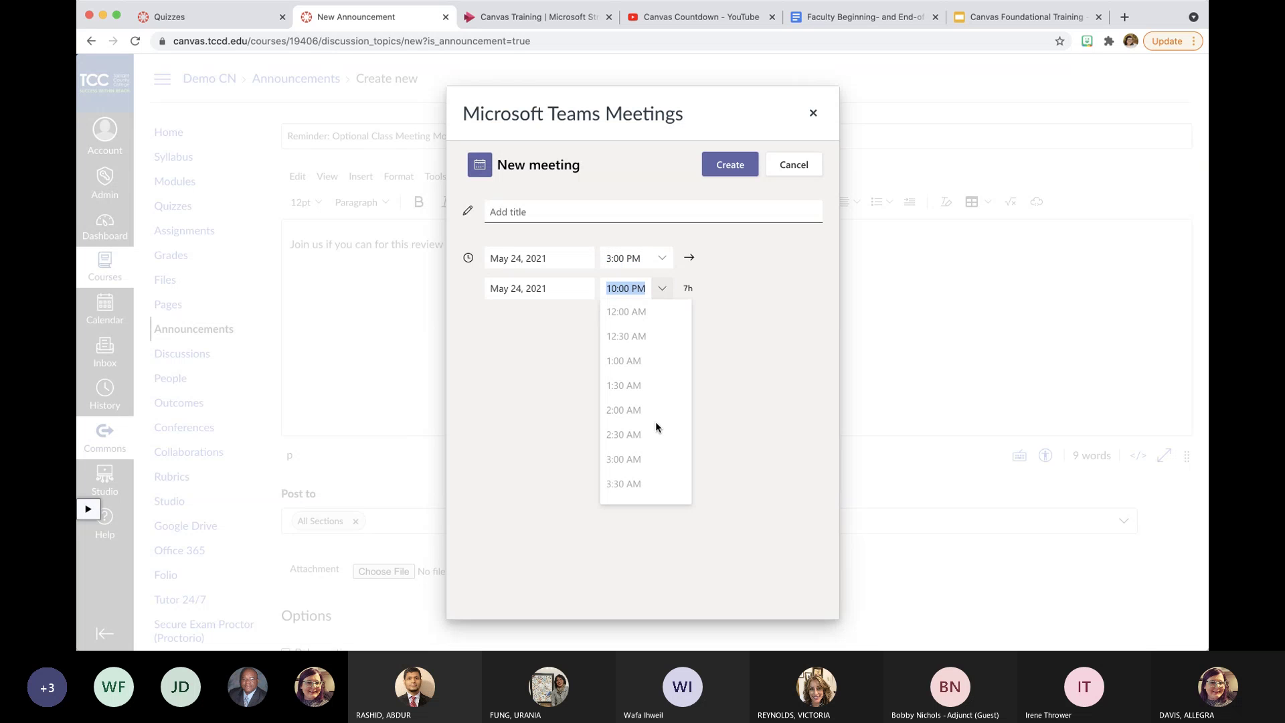
pyautogui.scroll(-3, 656, 421)
pyautogui.scroll(-5, 656, 420)
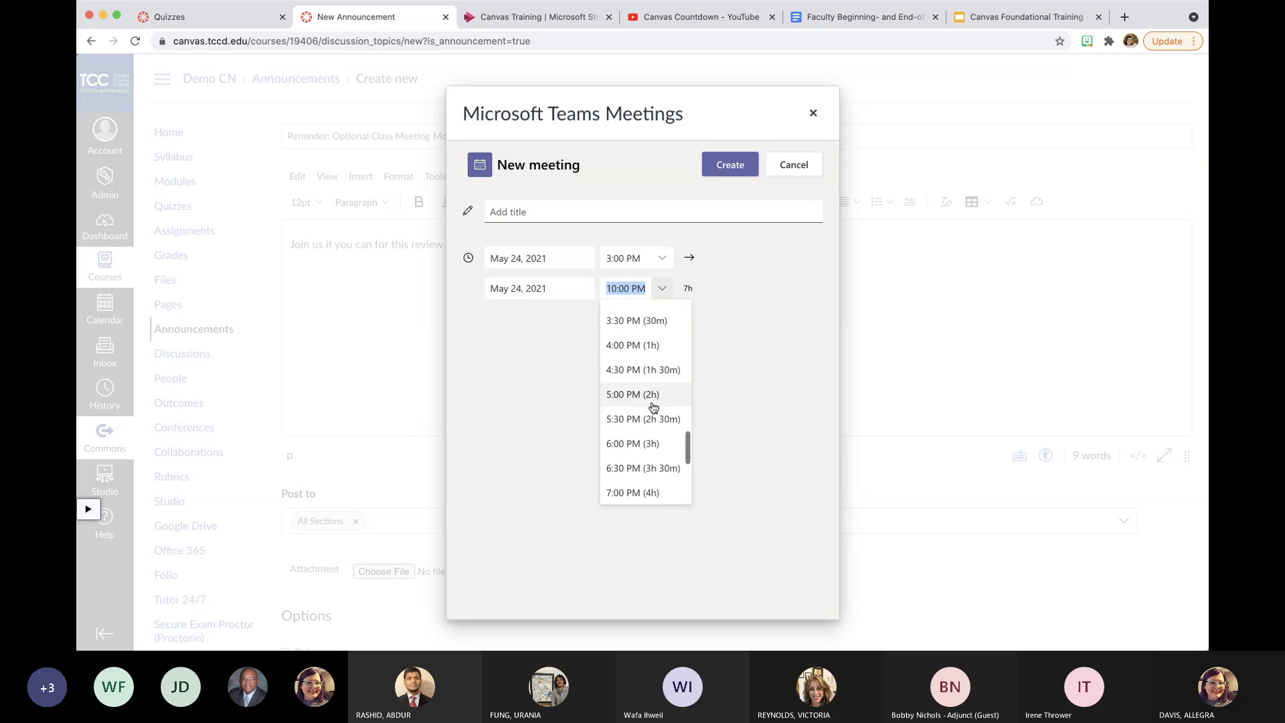
pyautogui.click(653, 399)
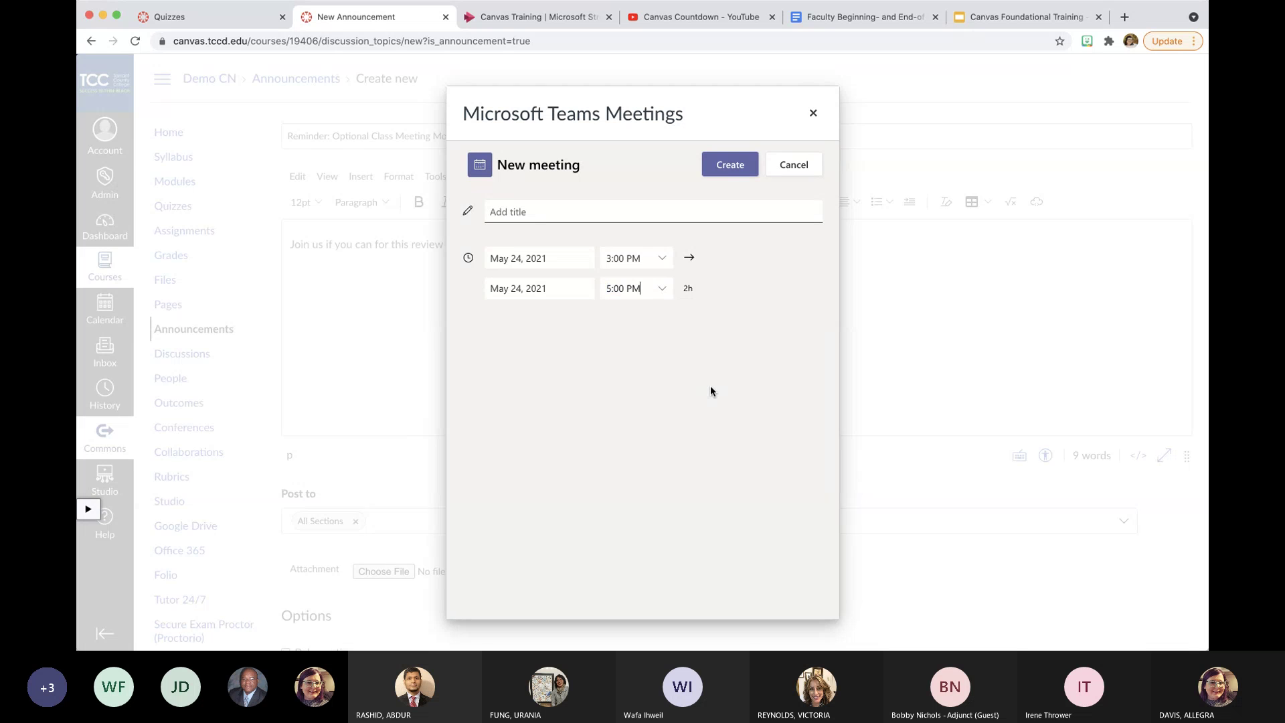
# Title the meeting with the earlier reminder wording, changing the date 17 to 24
pyautogui.click(635, 211)
pyautogui.write('Optional Meeting - Monday, May 17 at 3 pm')
pyautogui.click(642, 212)
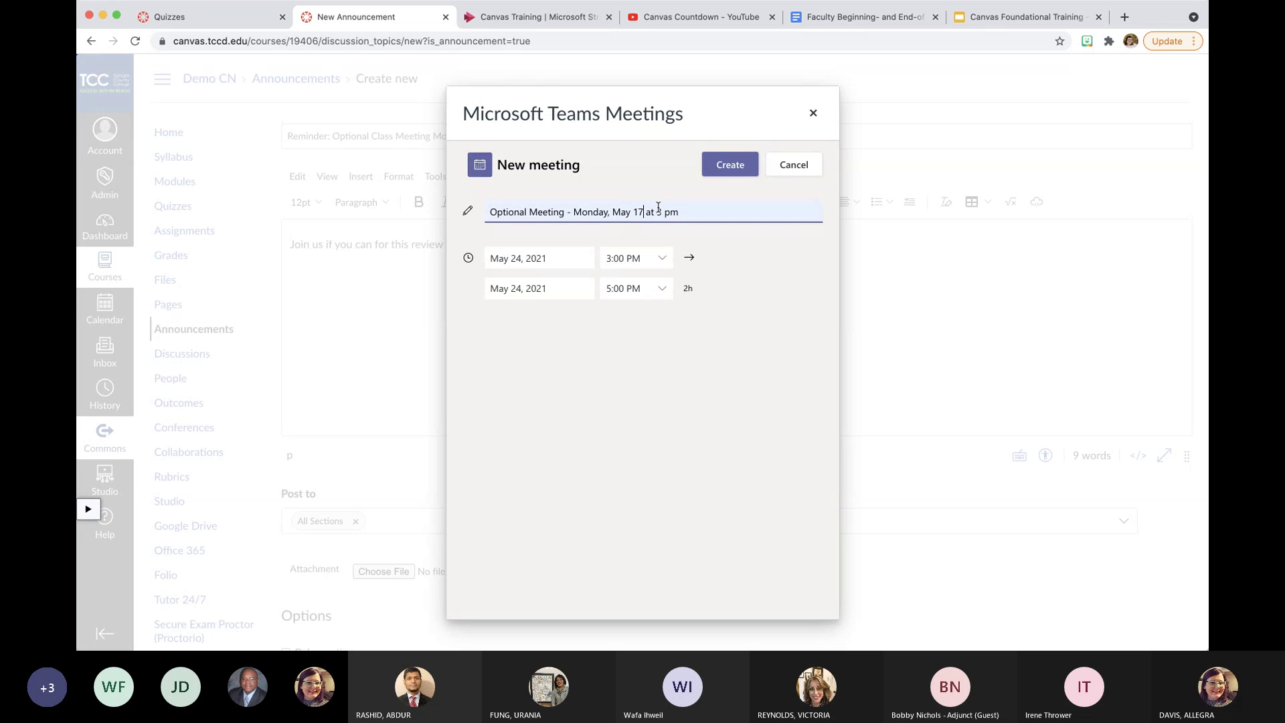
pyautogui.press('BackSpace')
pyautogui.press('BackSpace')
pyautogui.write('24')
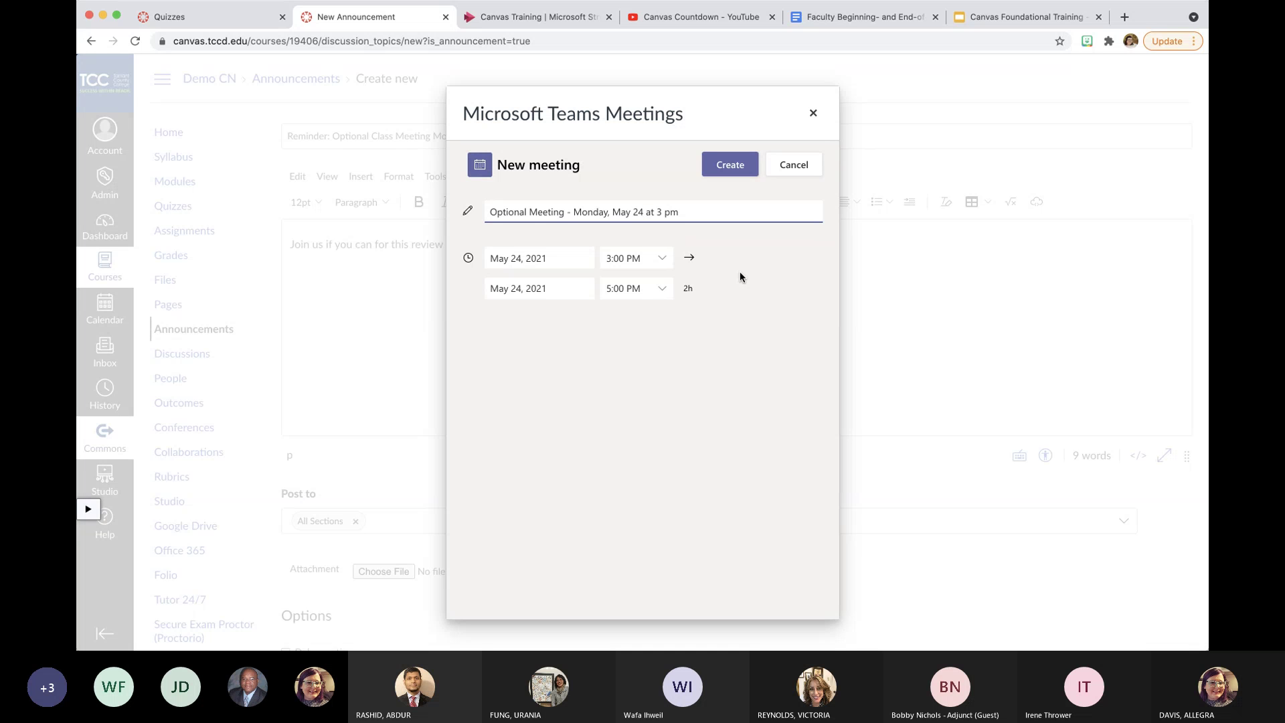
# Create the Teams meeting, insert its join details into the body, and post the announcement
pyautogui.click(736, 164)
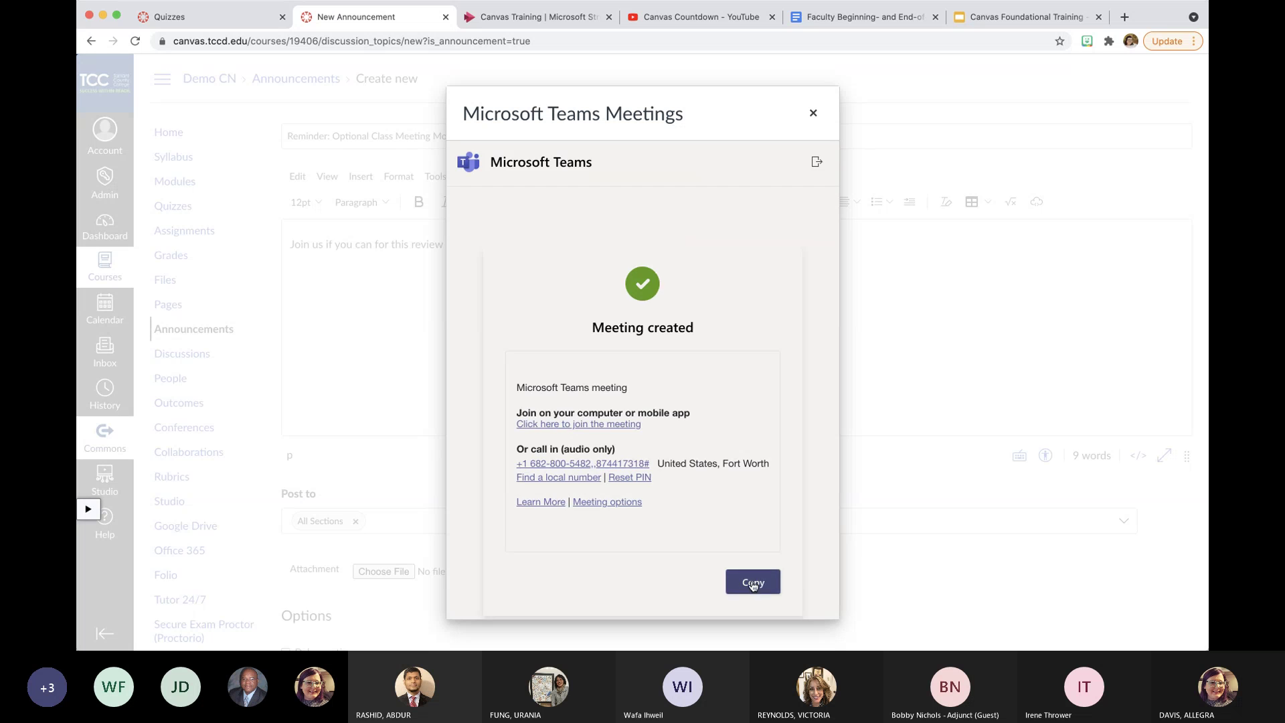
pyautogui.click(755, 586)
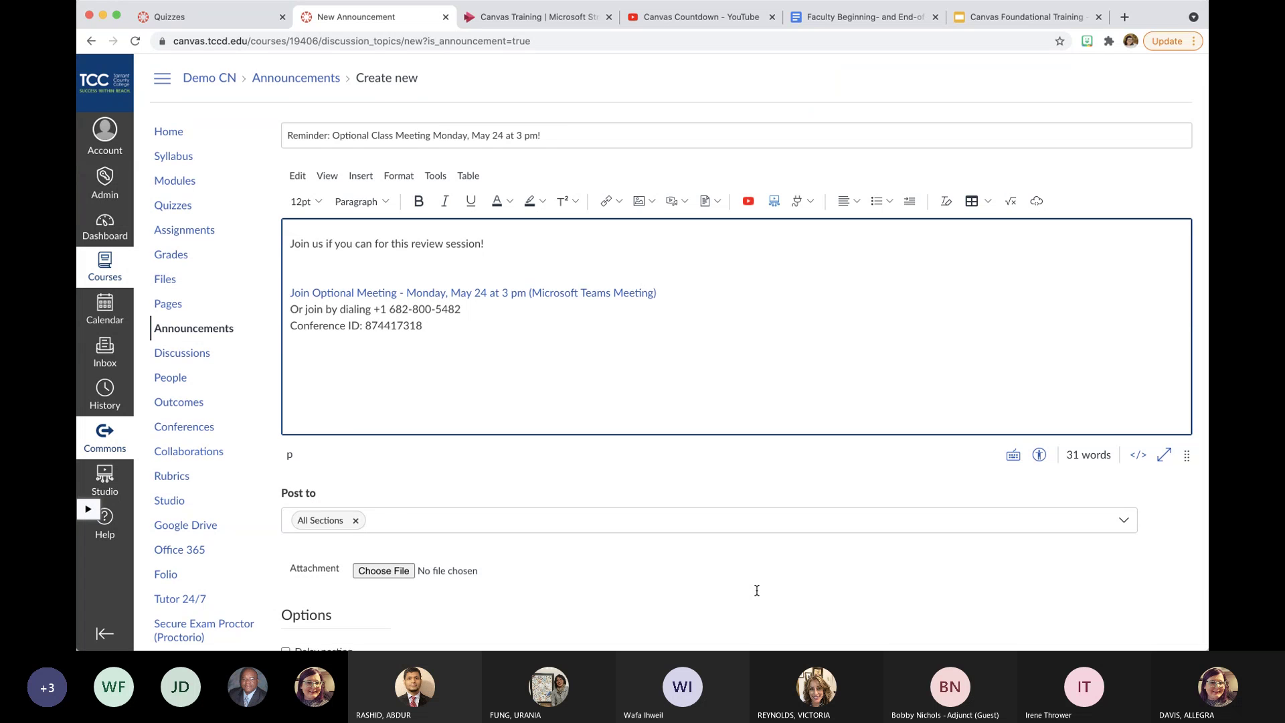
pyautogui.scroll(-3, 756, 591)
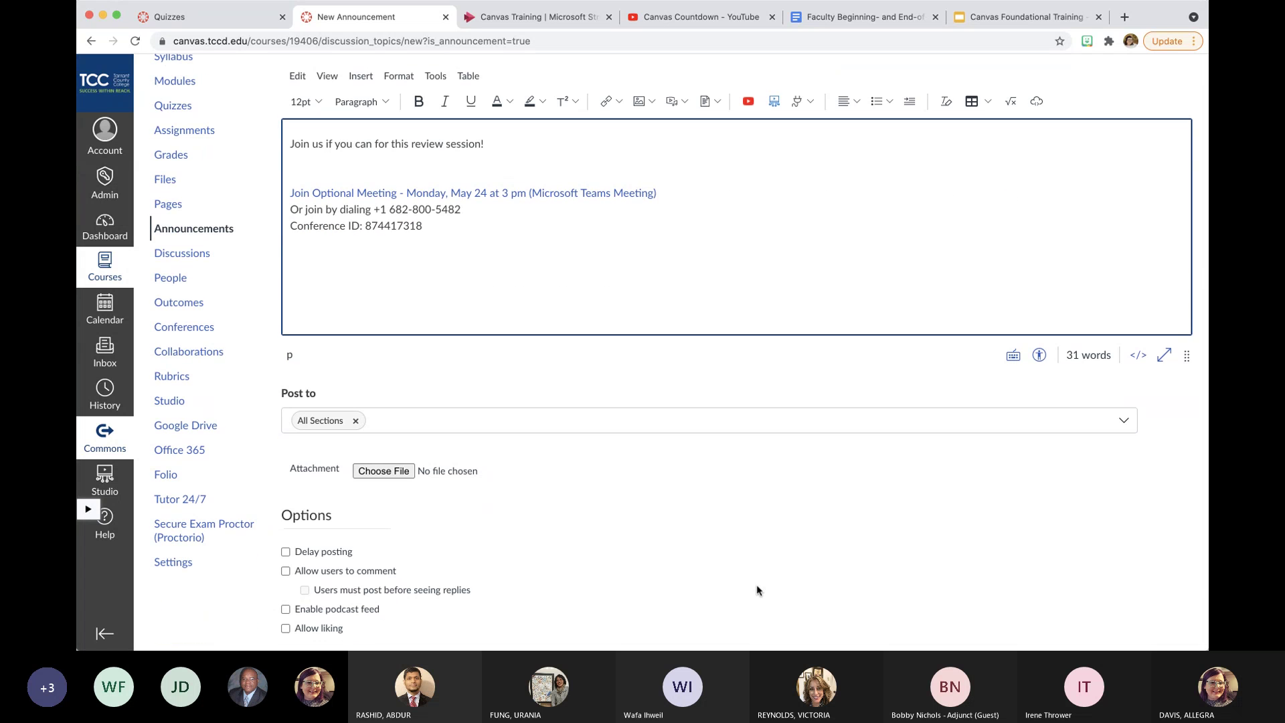
pyautogui.scroll(-2, 756, 584)
pyautogui.click(1173, 612)
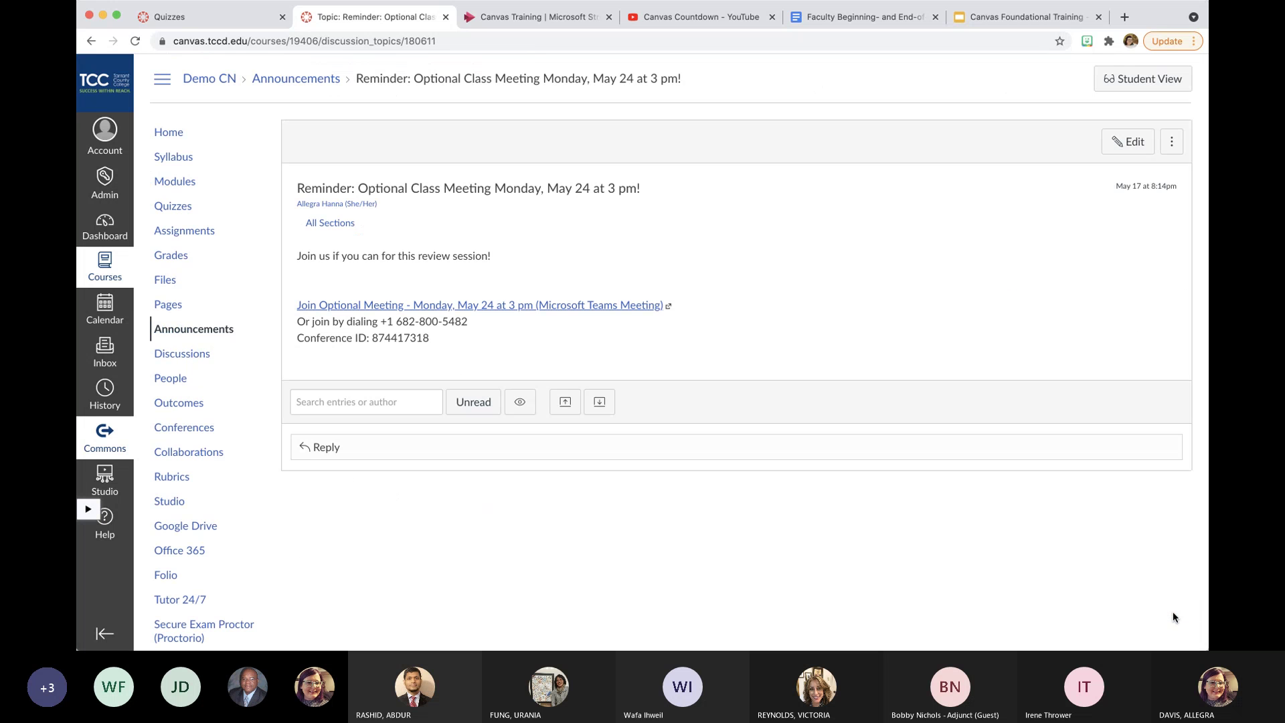
# Preview the Training Demo Course home in Student View, then return to instructor view
pyautogui.click(172, 133)
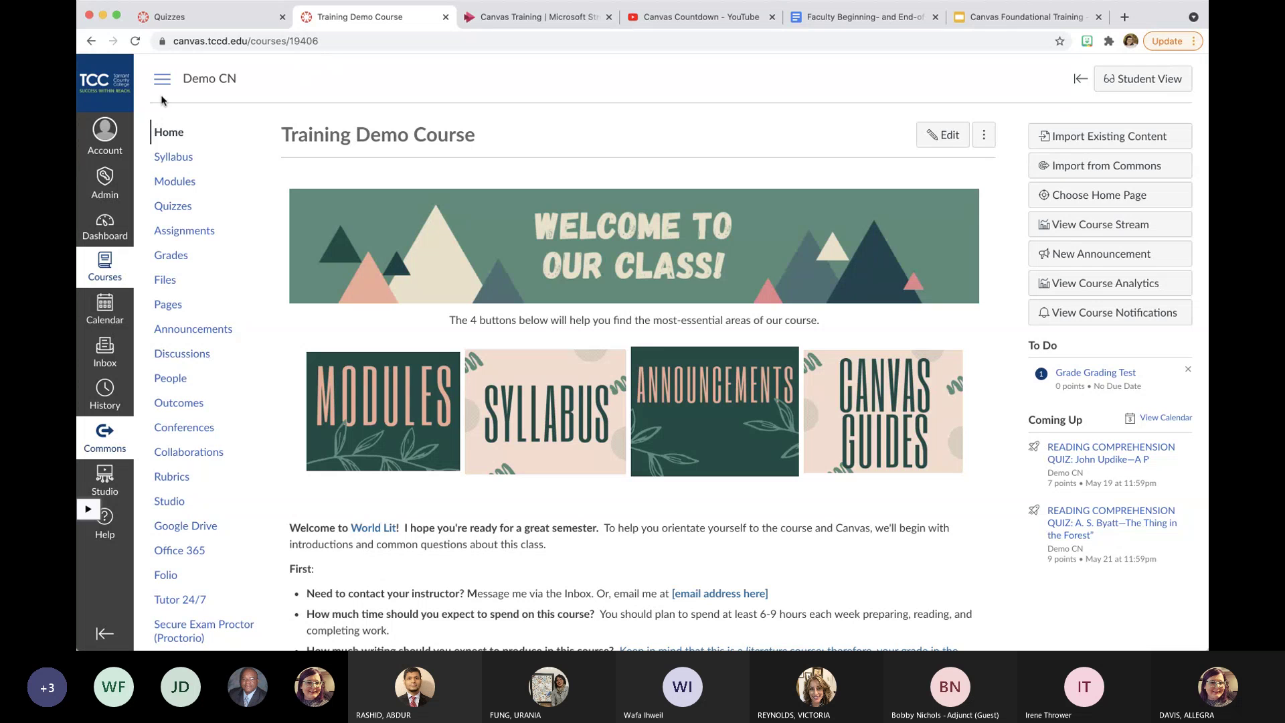
pyautogui.click(136, 41)
pyautogui.click(1136, 86)
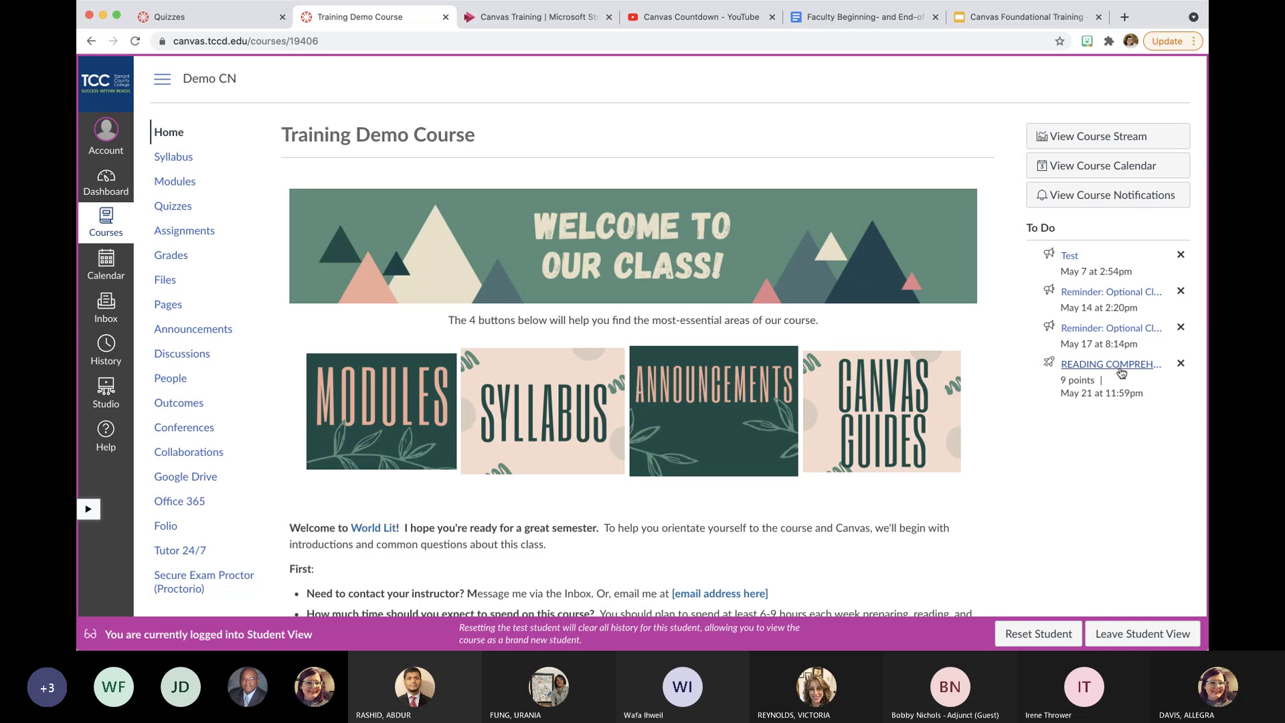
pyautogui.click(1120, 628)
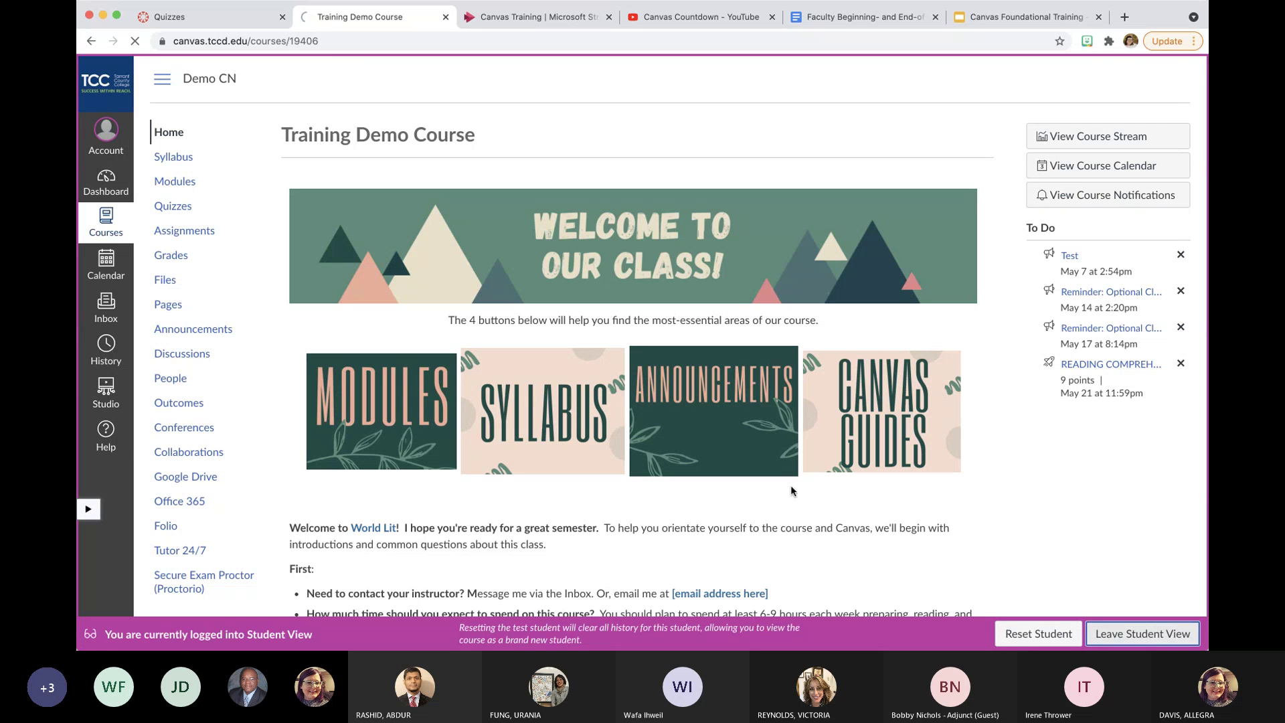
pyautogui.scroll(-7, 225, 482)
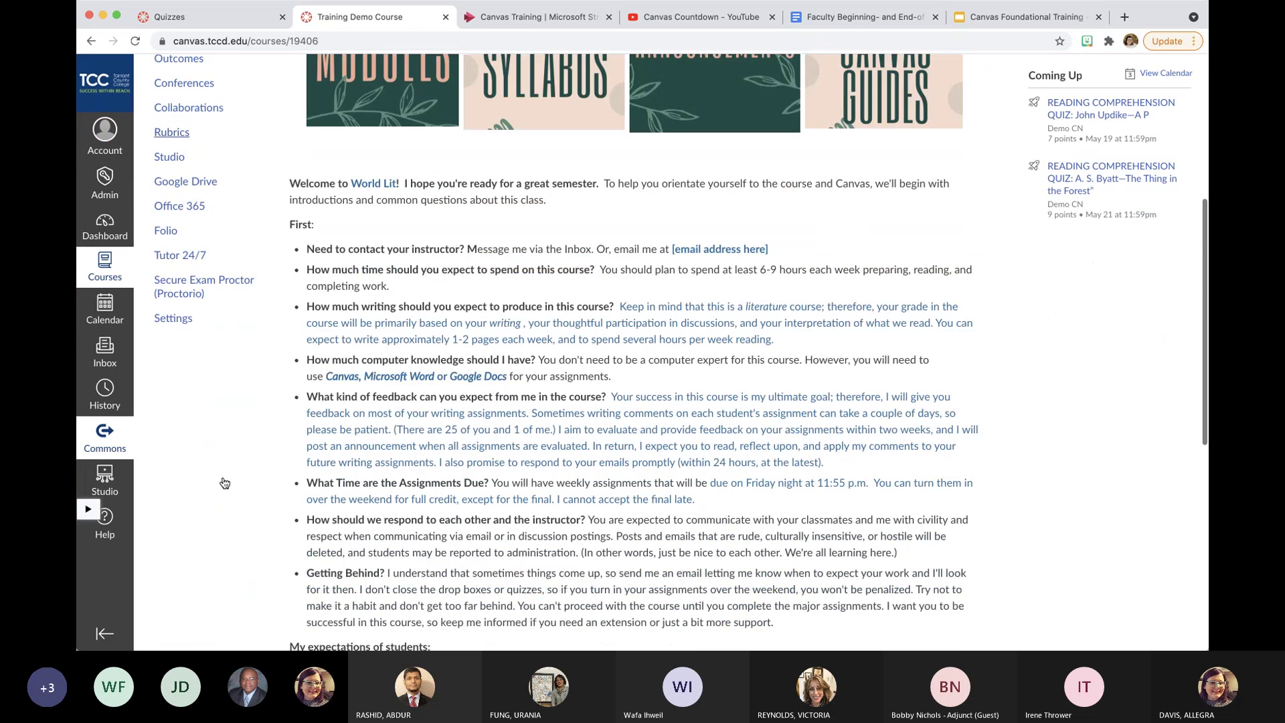
# Enable Show recent announcements (1) in Course Details, save, and check the course home
pyautogui.click(170, 203)
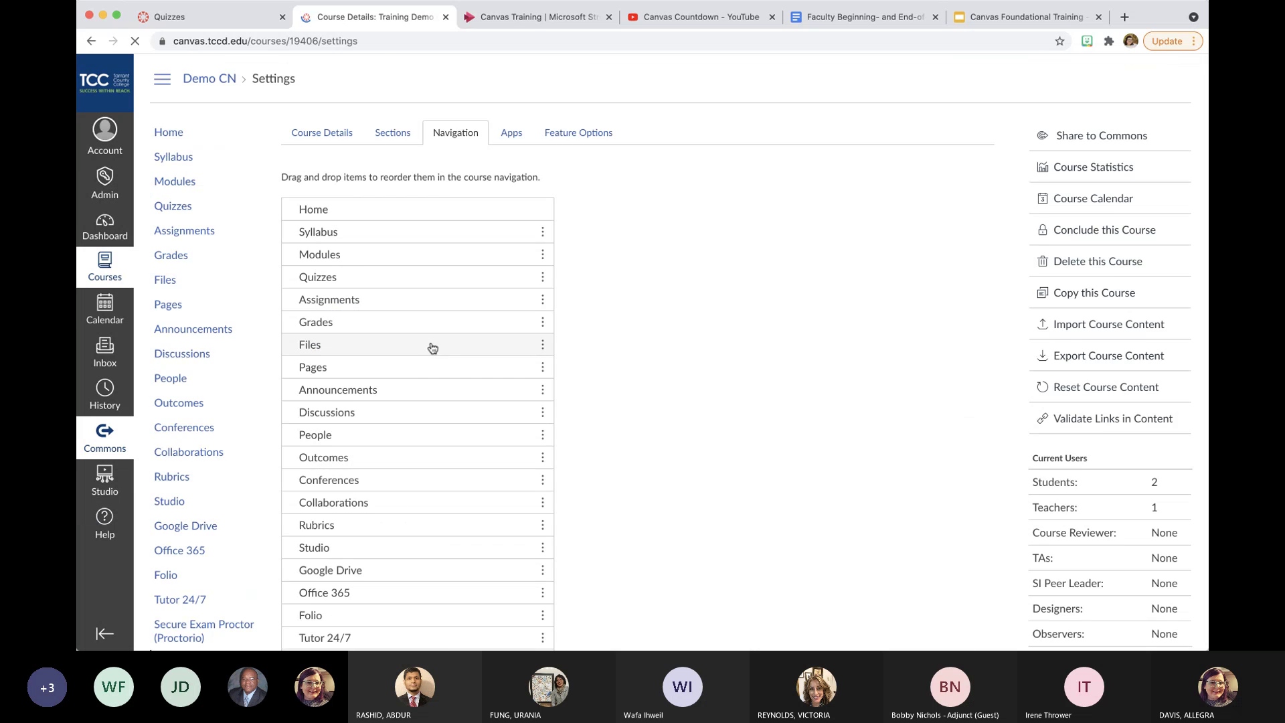
pyautogui.scroll(-10, 648, 476)
pyautogui.scroll(-2, 648, 480)
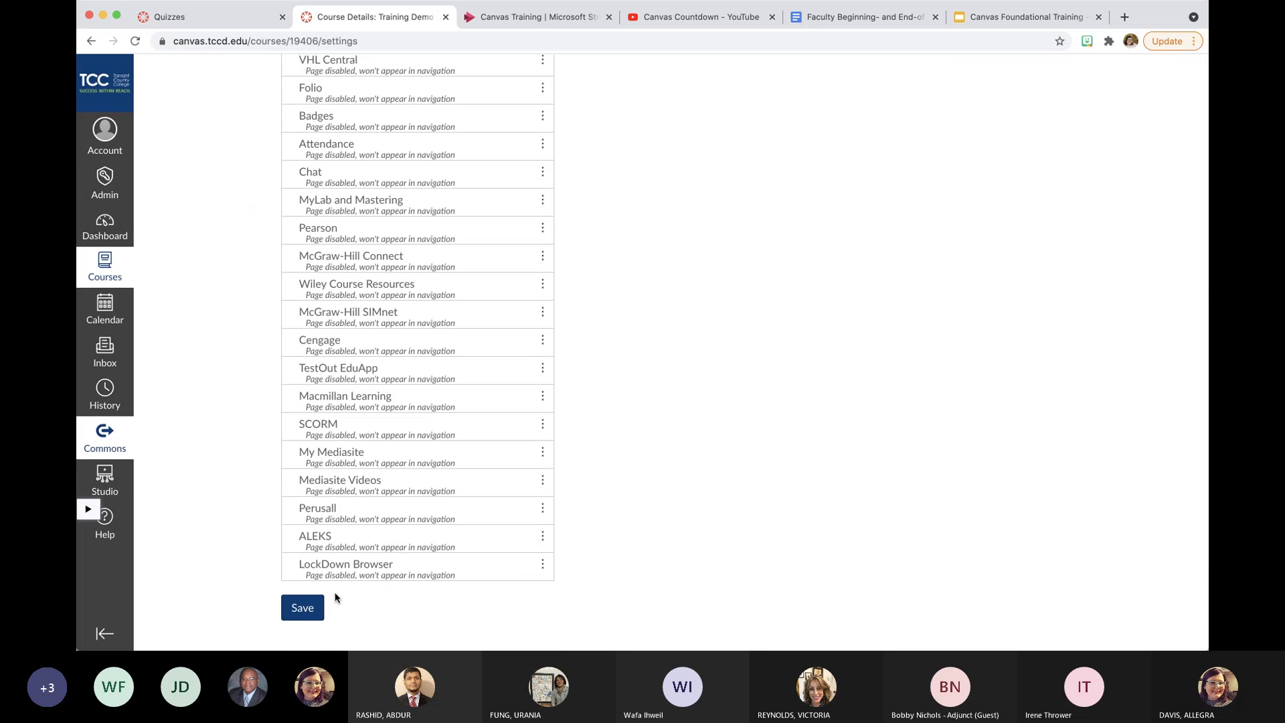
pyautogui.scroll(3, 604, 493)
pyautogui.scroll(10, 604, 495)
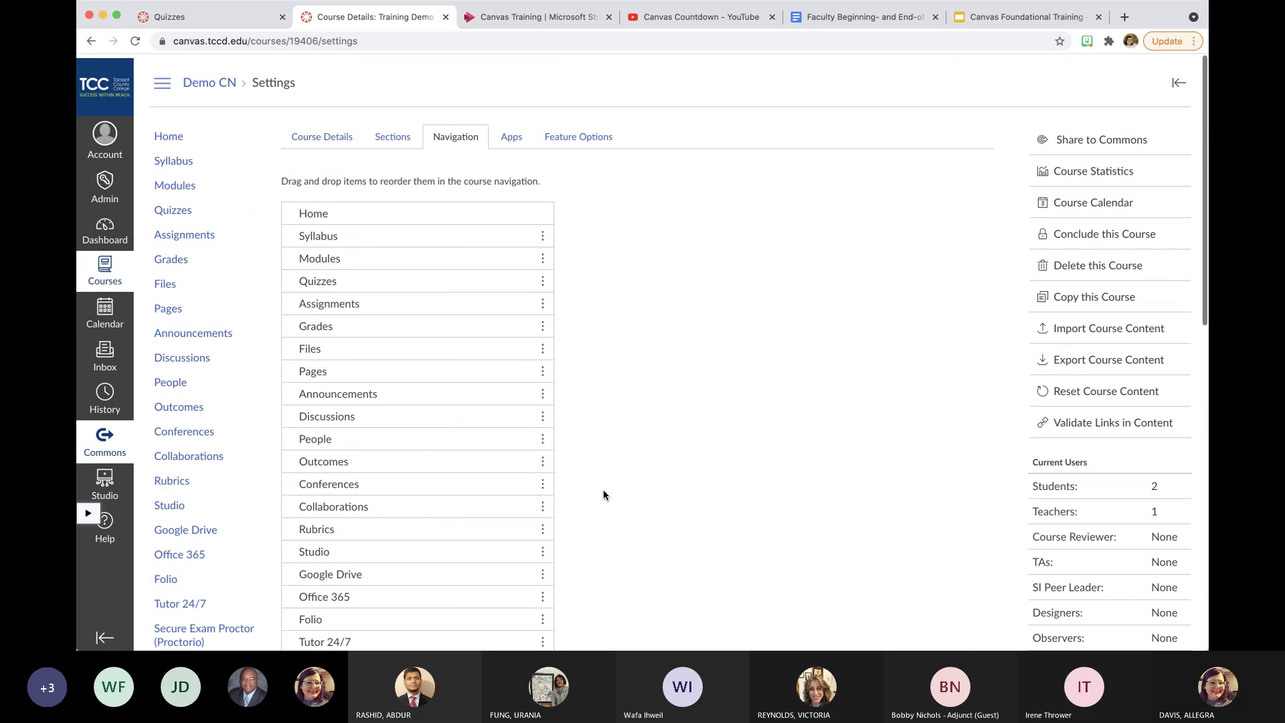
pyautogui.click(335, 128)
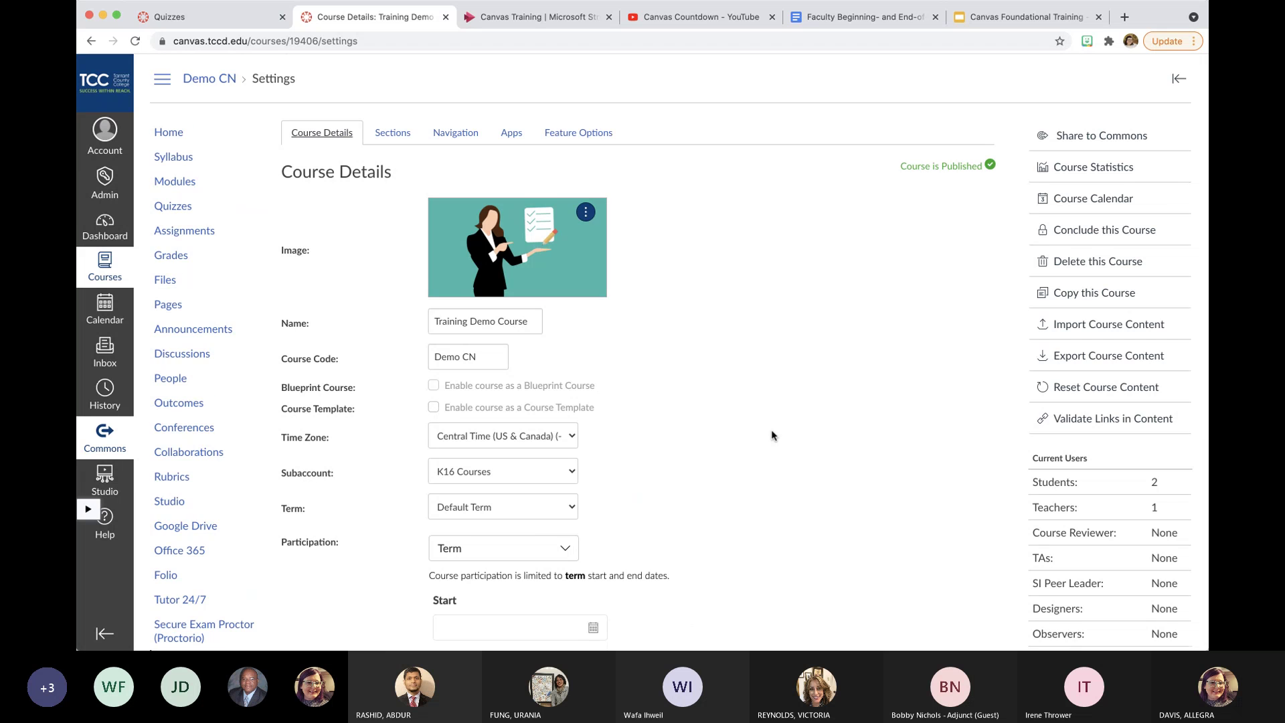
pyautogui.scroll(-15, 770, 436)
pyautogui.click(470, 539)
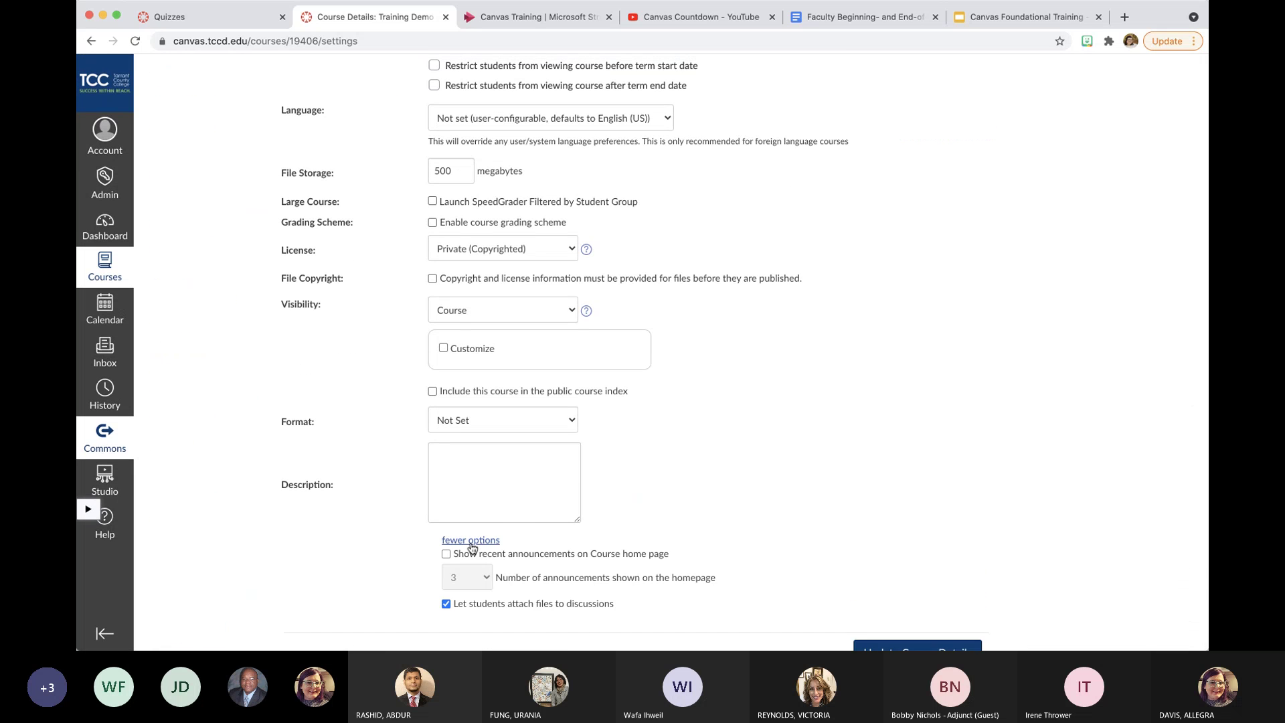
pyautogui.scroll(-3, 473, 542)
pyautogui.click(447, 351)
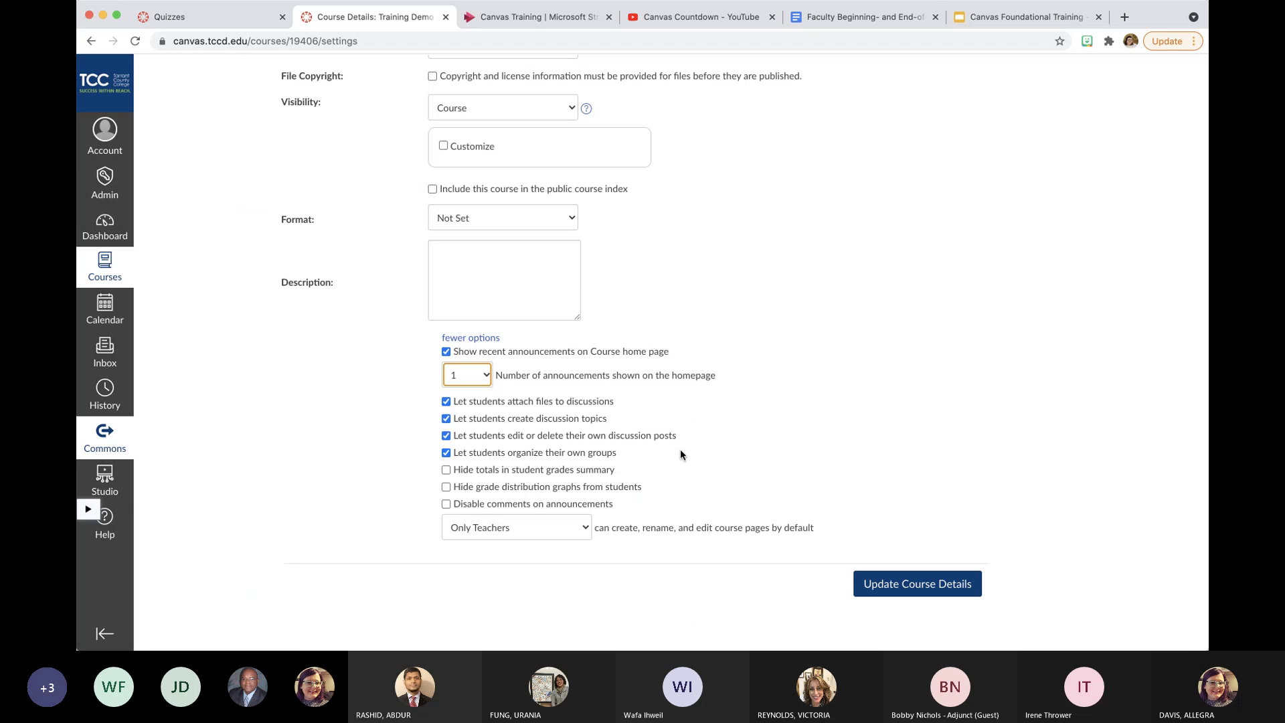
pyautogui.click(885, 583)
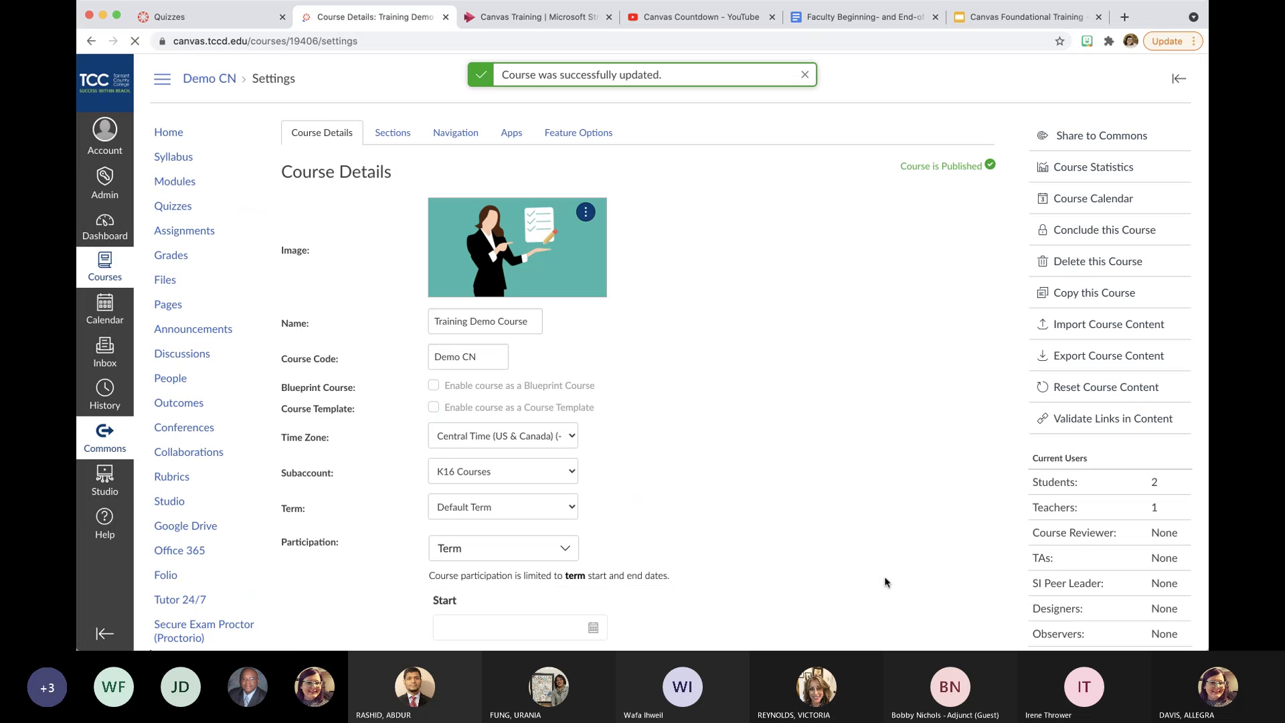
pyautogui.click(177, 134)
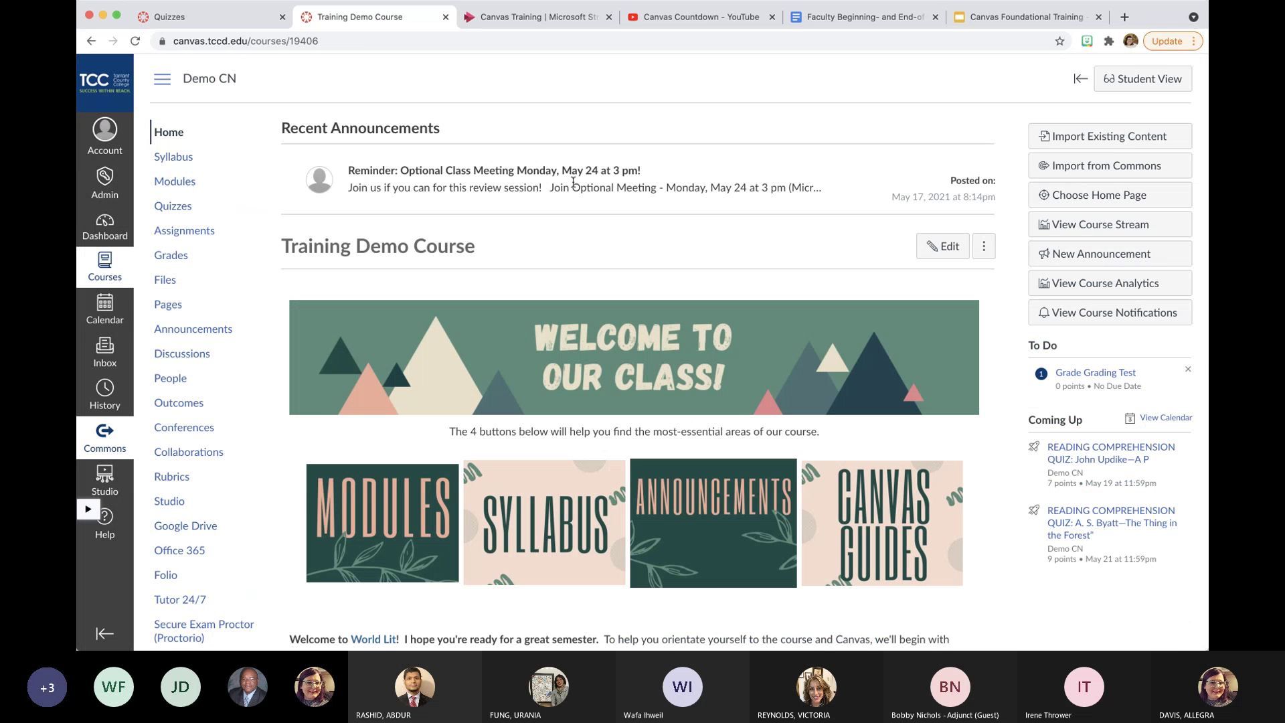
pyautogui.click(114, 221)
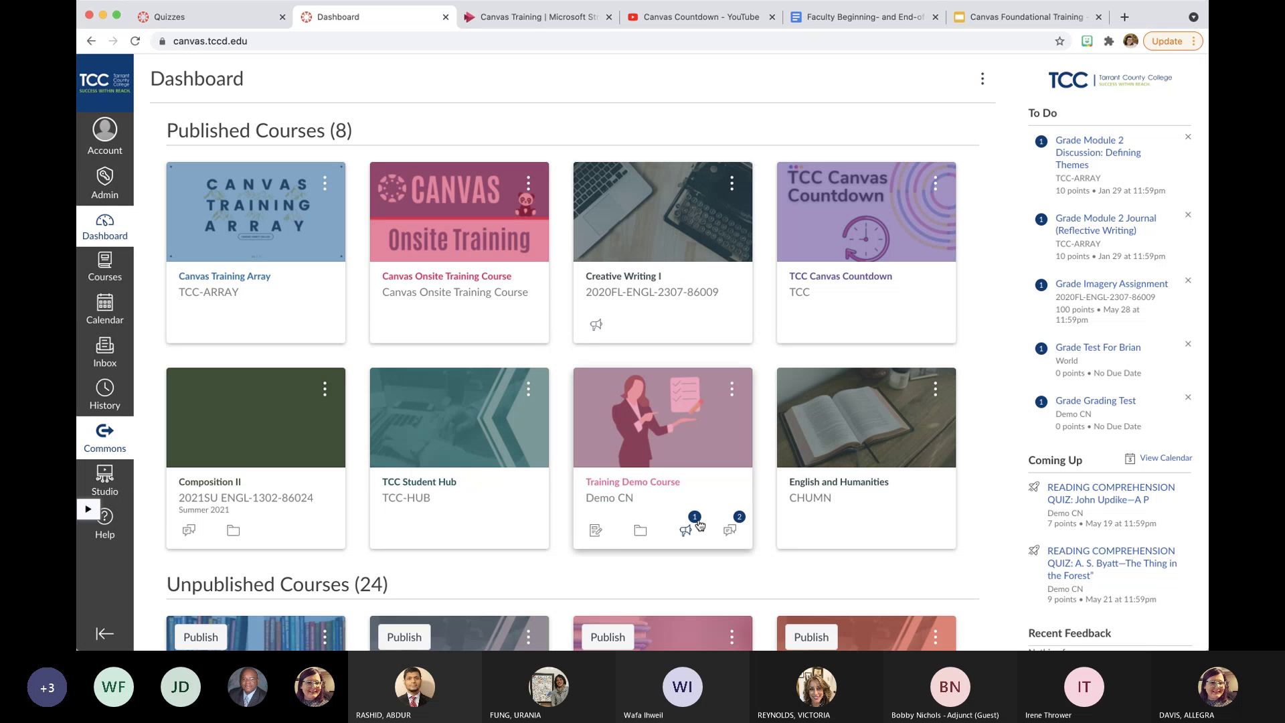
pyautogui.click(609, 484)
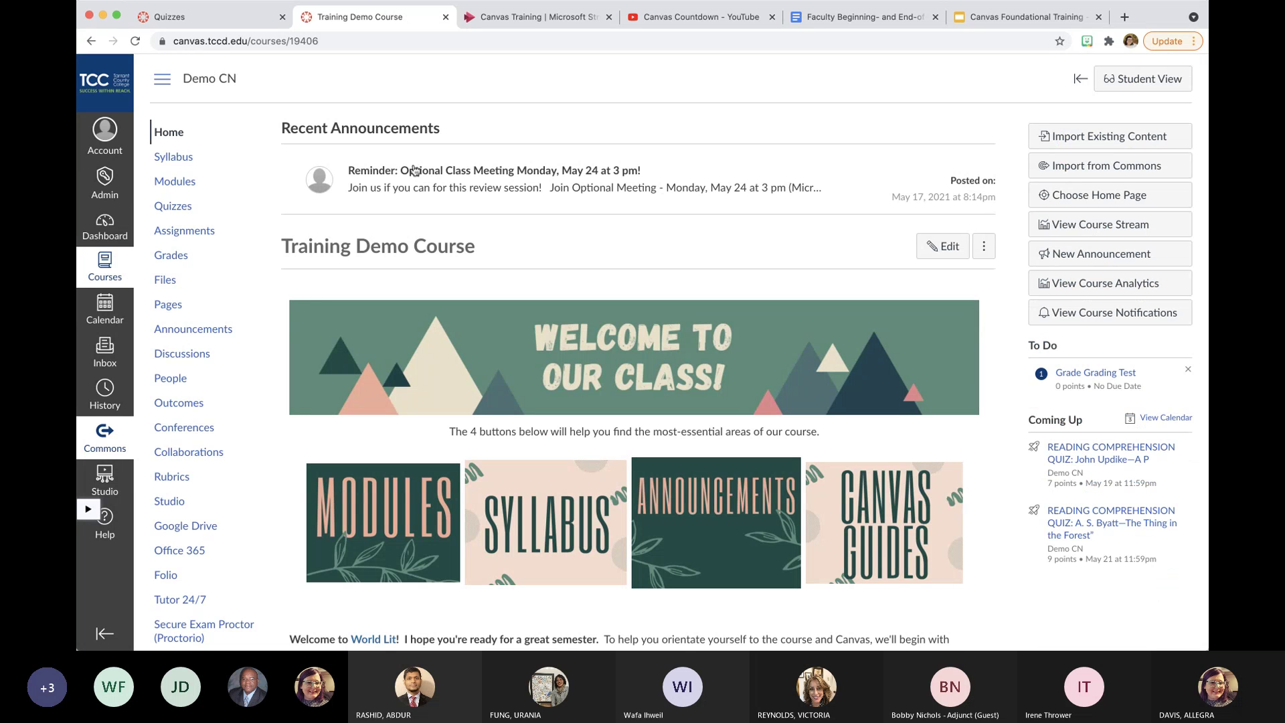
pyautogui.click(1148, 79)
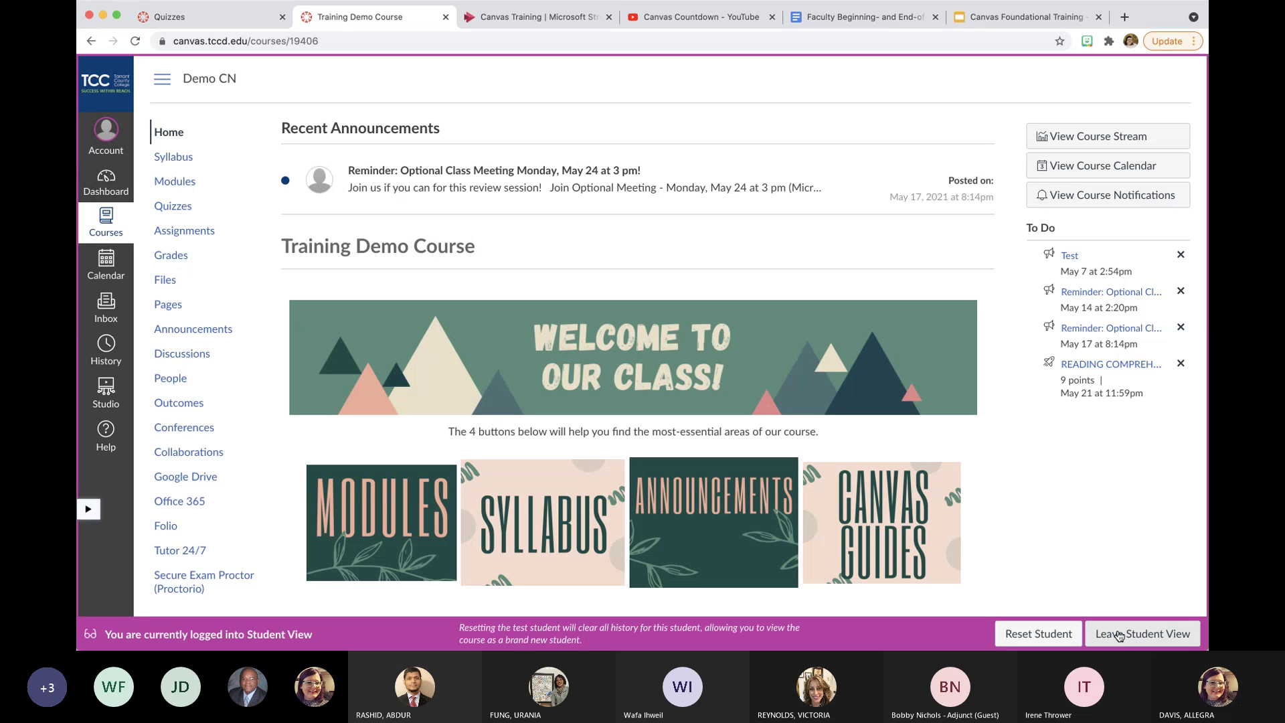
pyautogui.click(1120, 636)
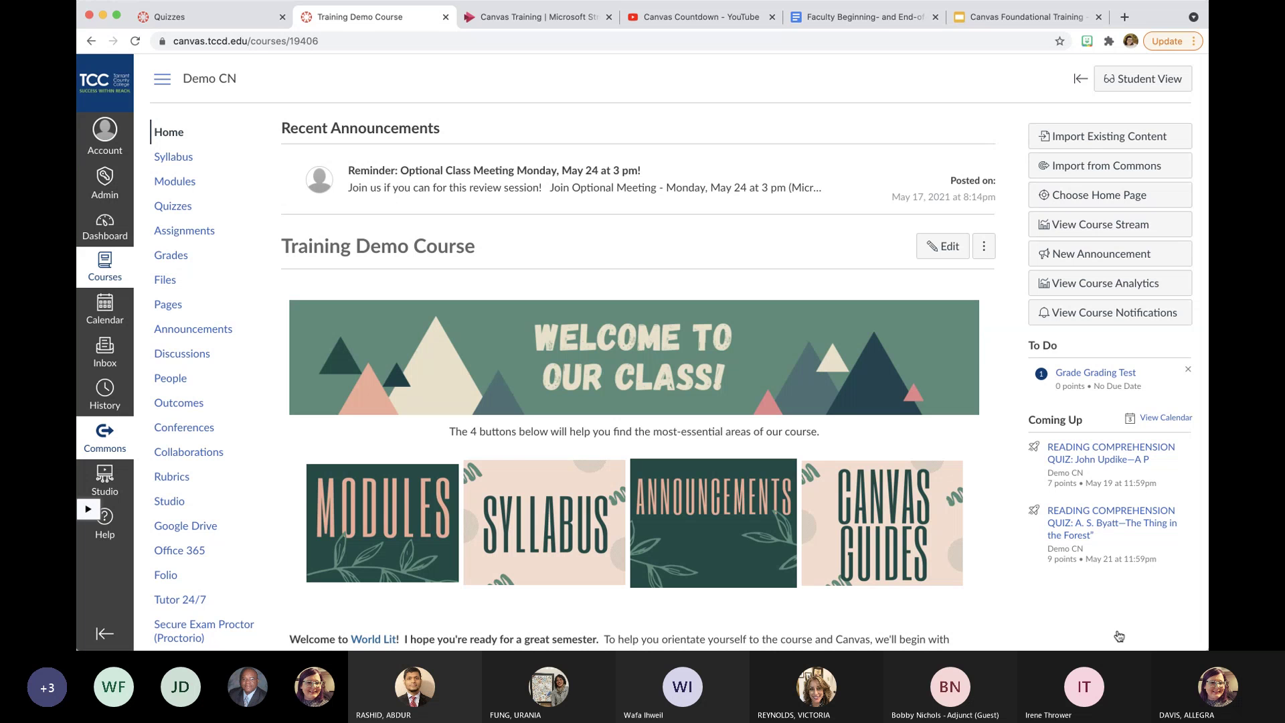
# Create an 'Optional Weekly Meeting' page in the Week 16 module and open it for editing
pyautogui.click(176, 188)
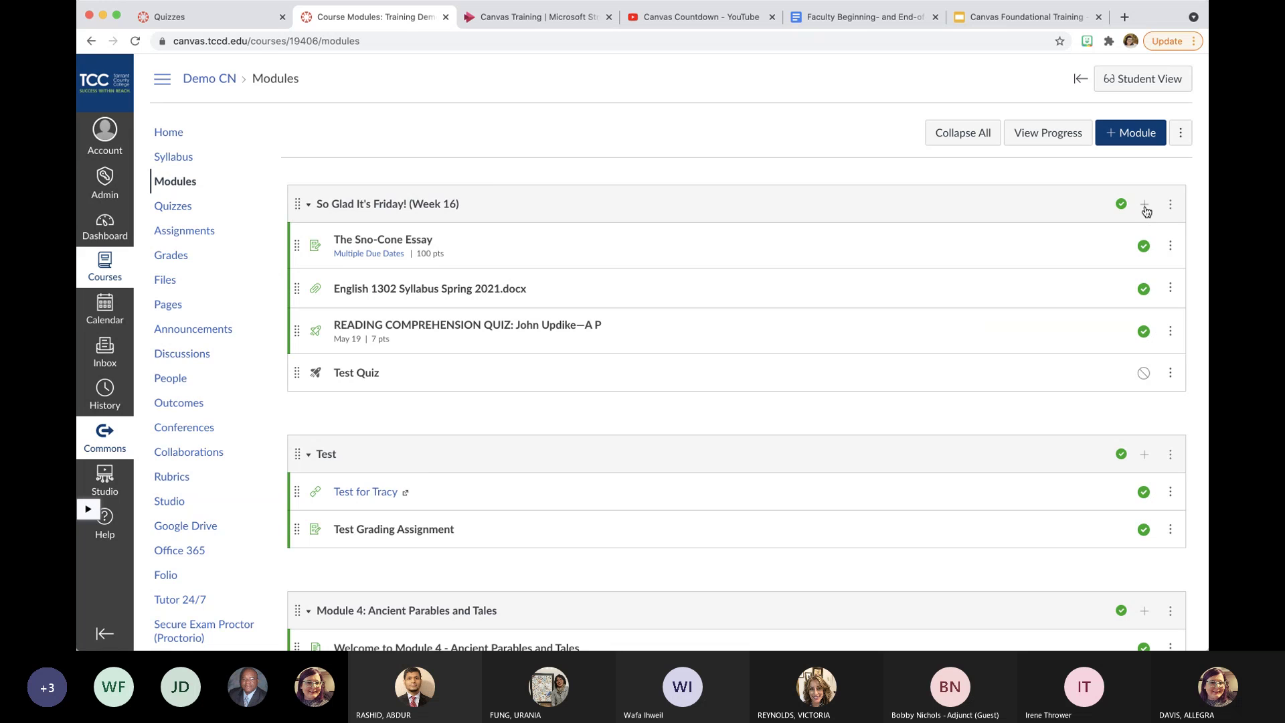
pyautogui.click(1146, 205)
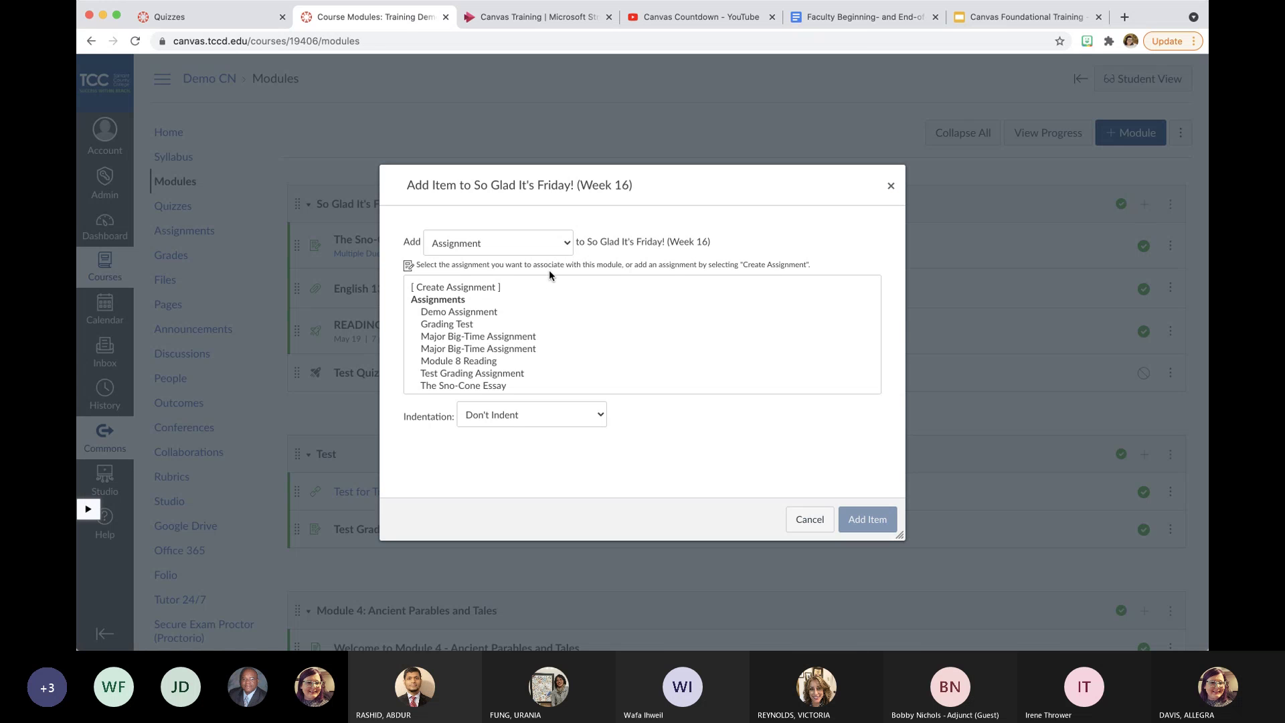
pyautogui.click(499, 243)
pyautogui.click(442, 286)
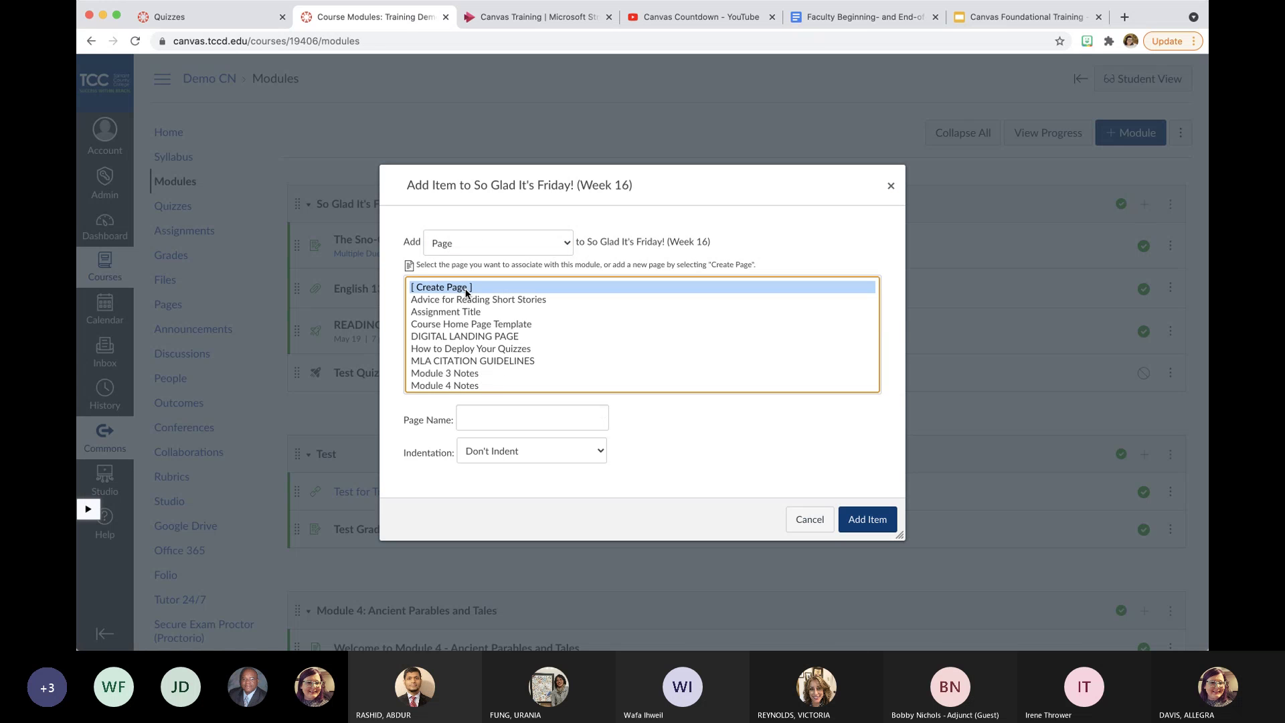
pyautogui.click(517, 413)
pyautogui.write('Optional ')
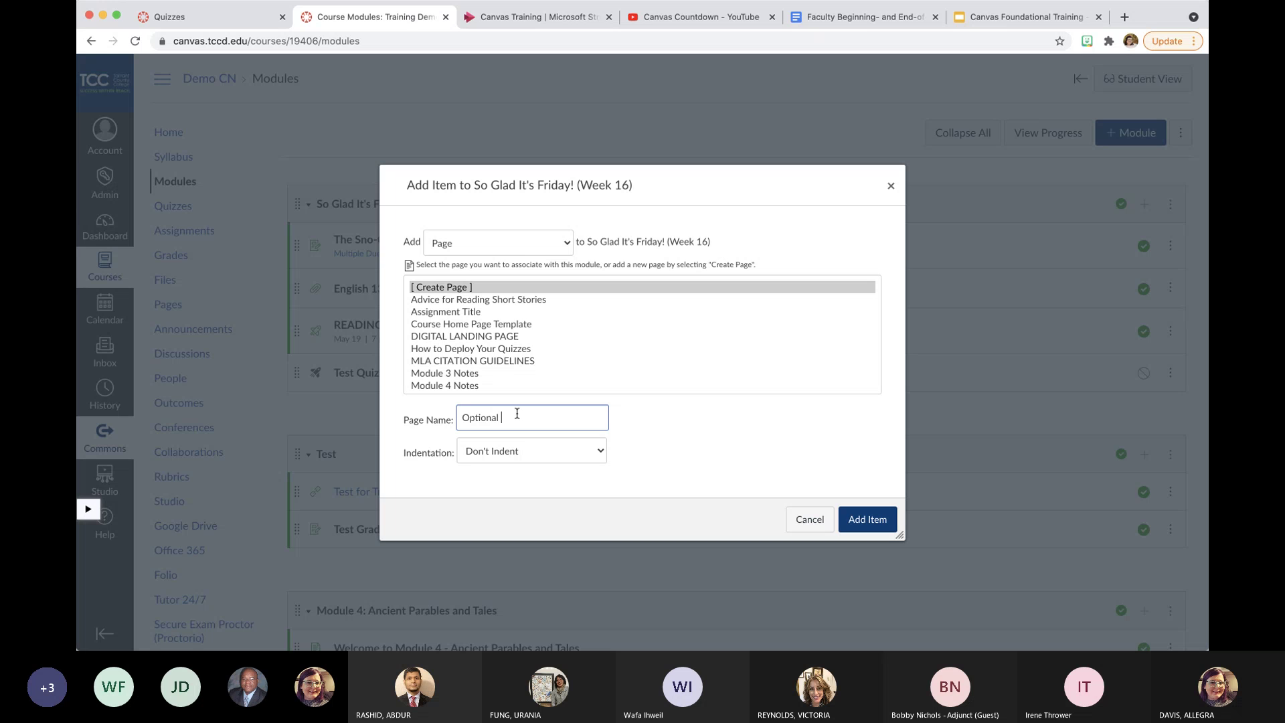
pyautogui.write('Weekly Meeting')
pyautogui.click(869, 520)
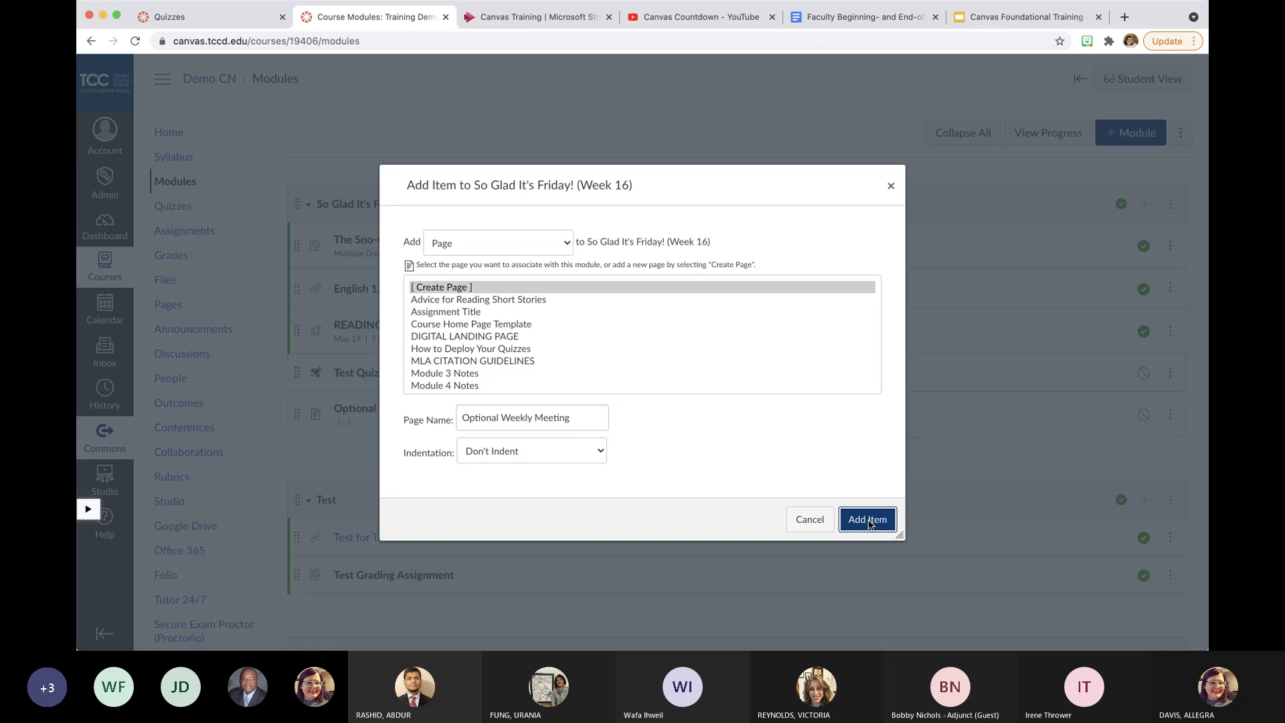
pyautogui.click(395, 410)
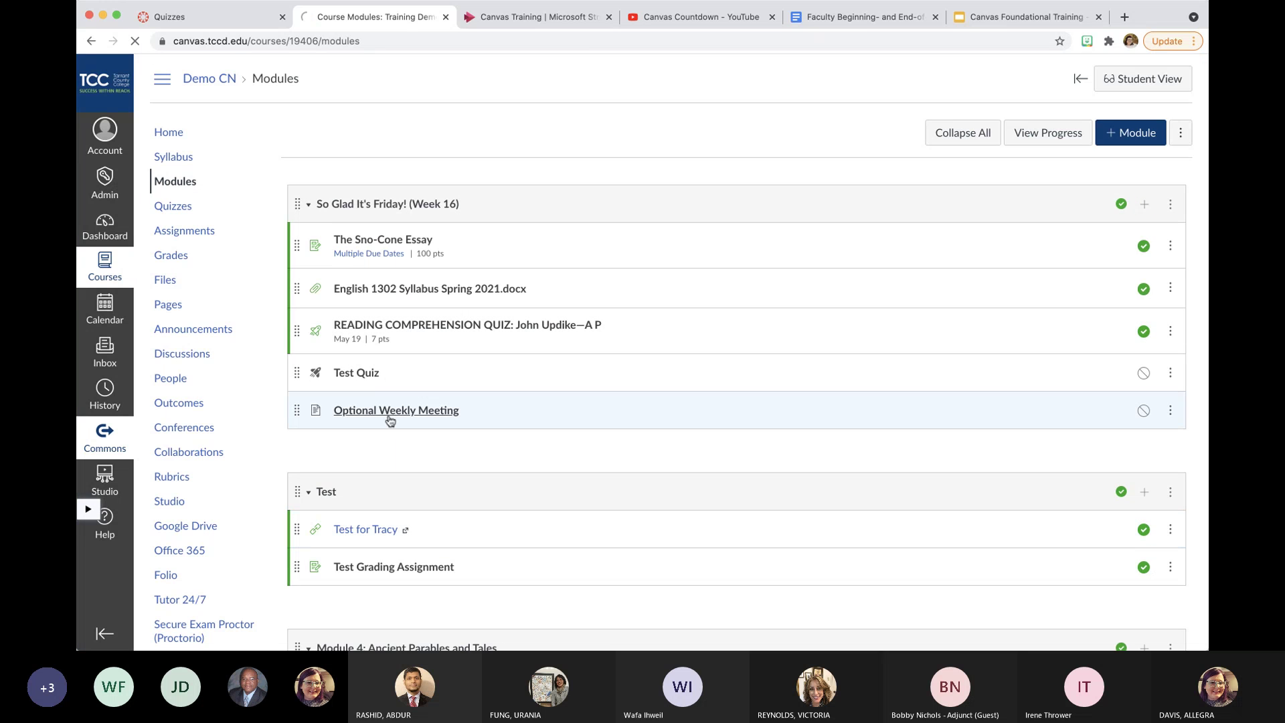
pyautogui.click(1140, 133)
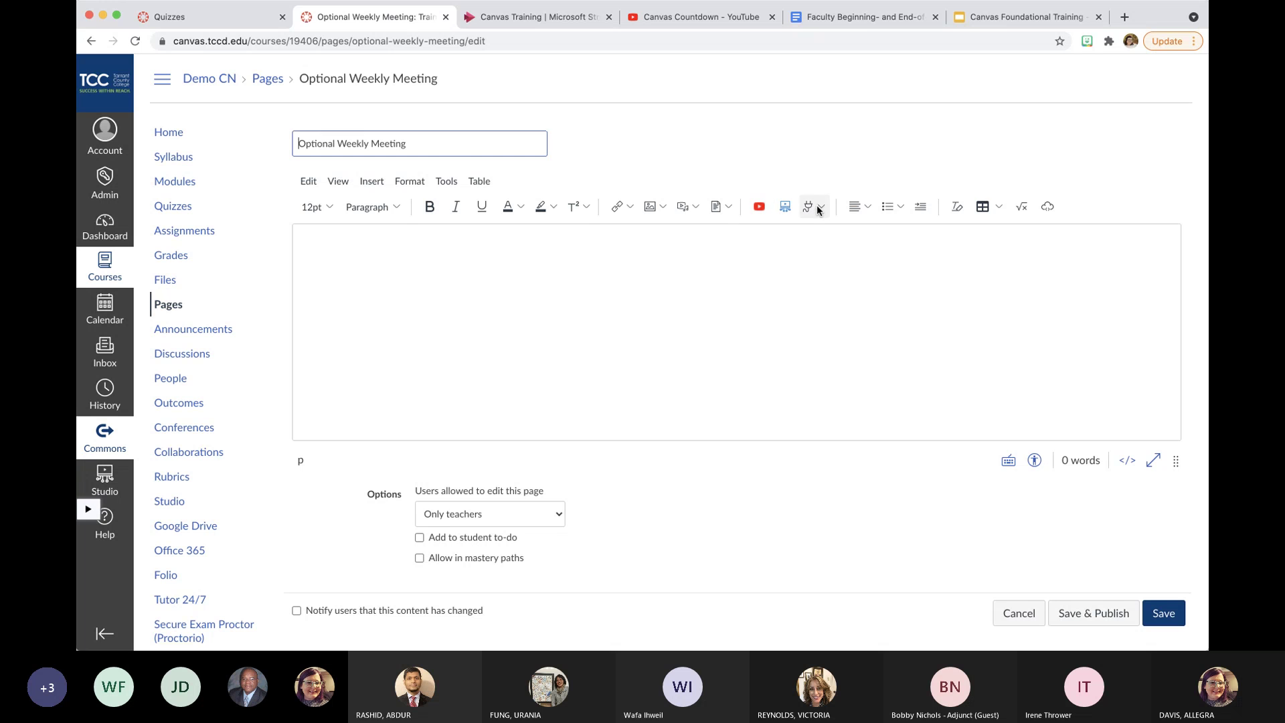
# Start a Teams meeting link but cancel it, then view the checklist doc and Part 4 slide
pyautogui.click(820, 208)
pyautogui.click(837, 246)
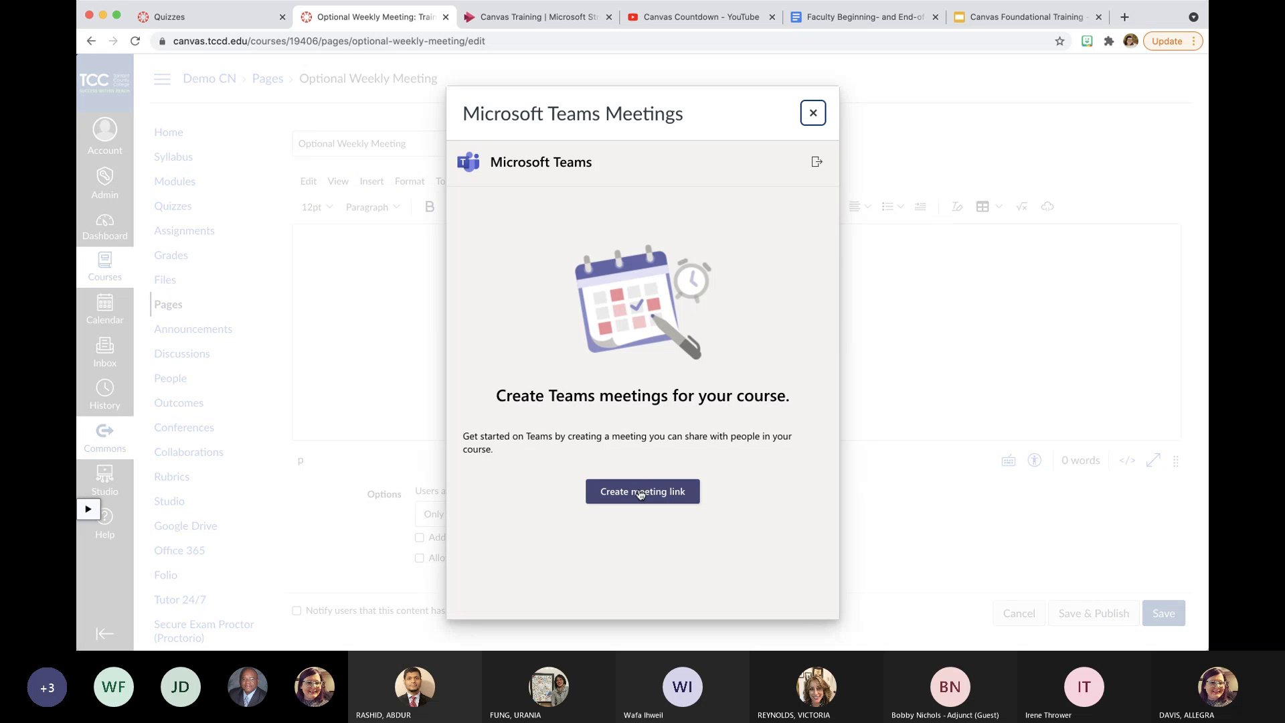
pyautogui.click(641, 493)
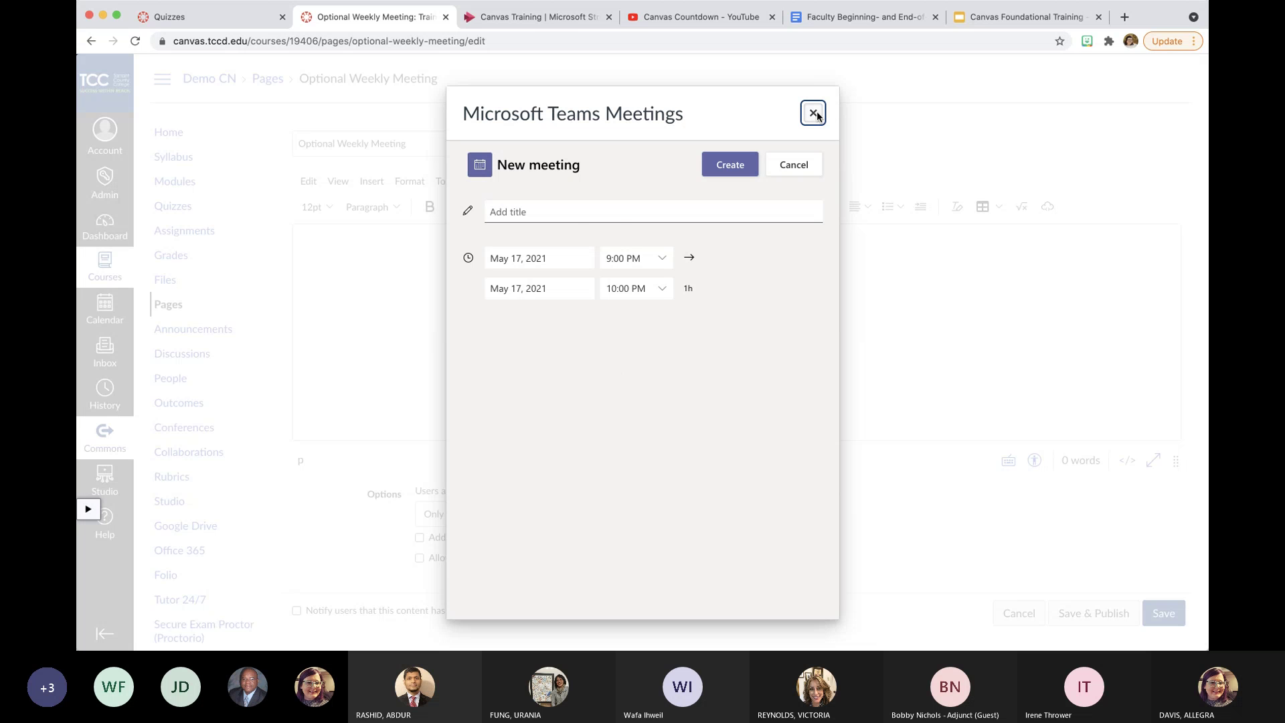
pyautogui.press('Escape')
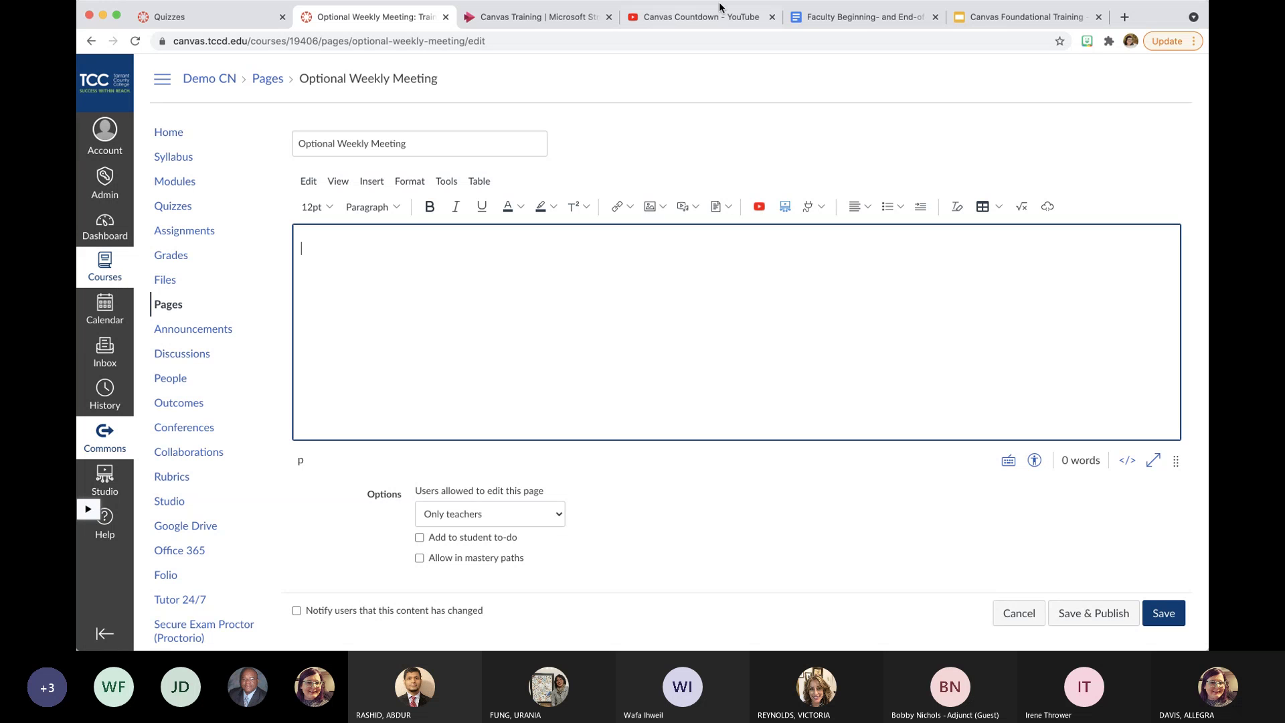
pyautogui.click(822, 19)
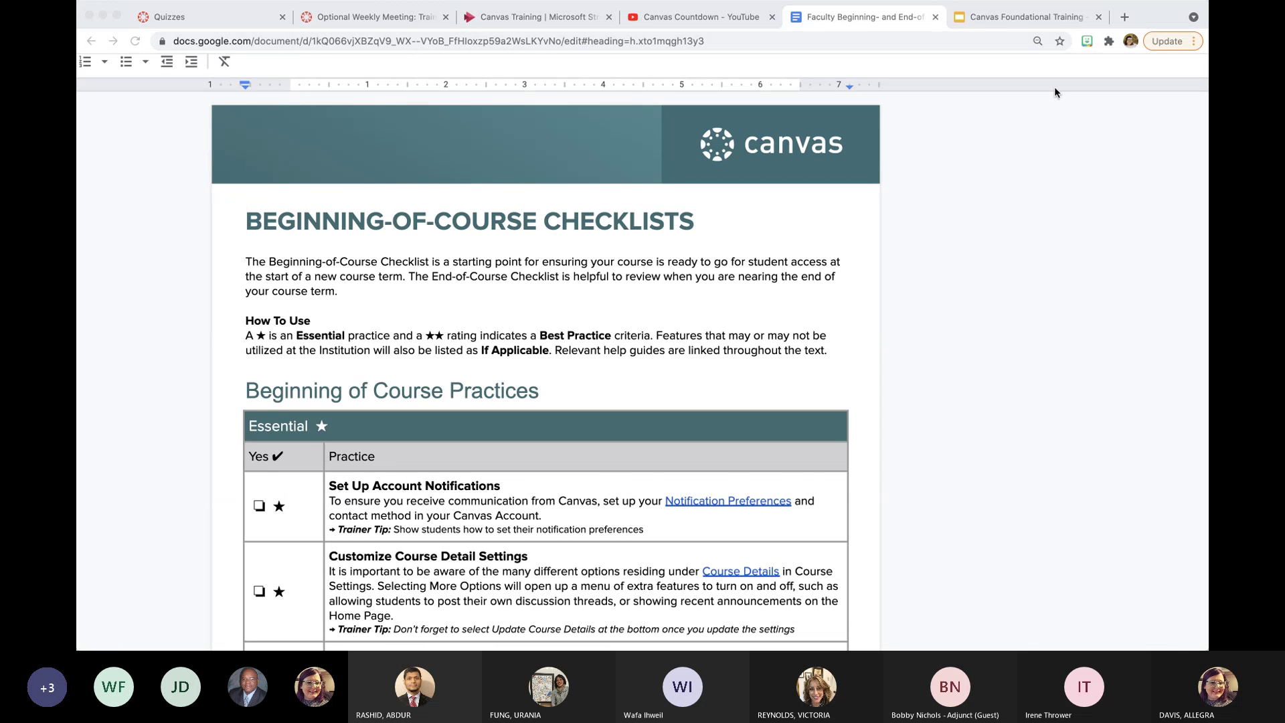
pyautogui.click(997, 22)
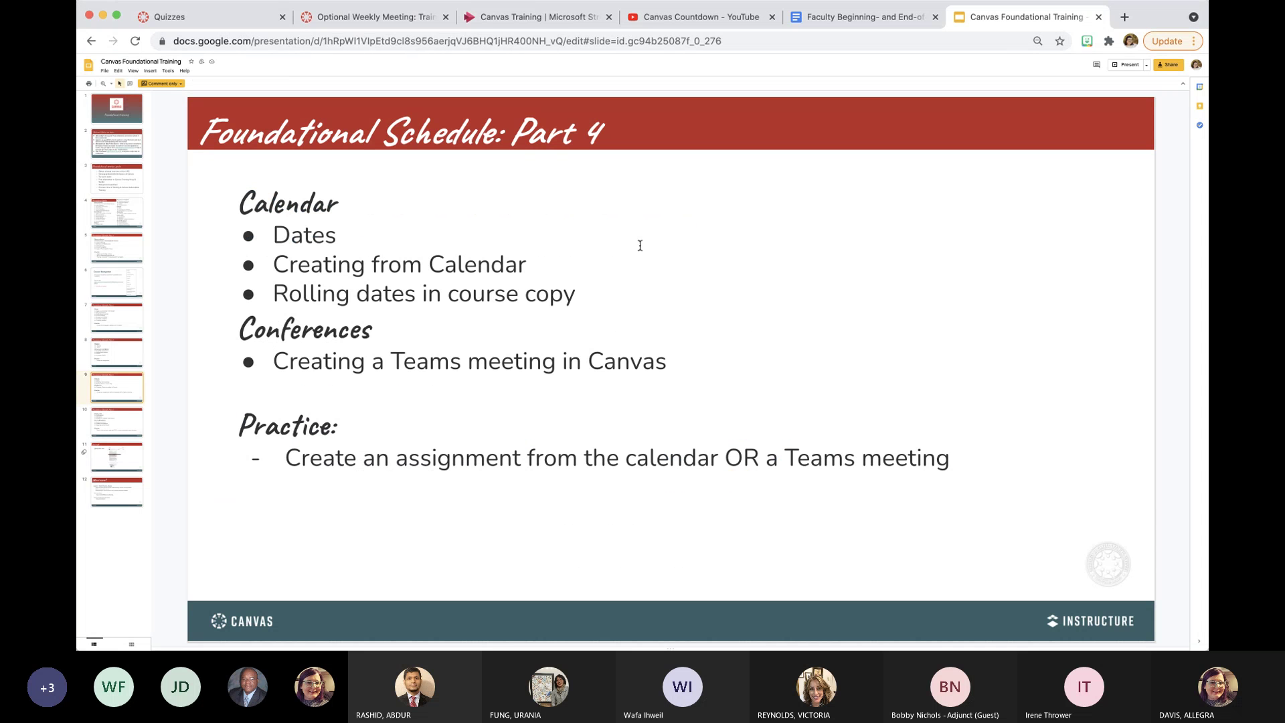
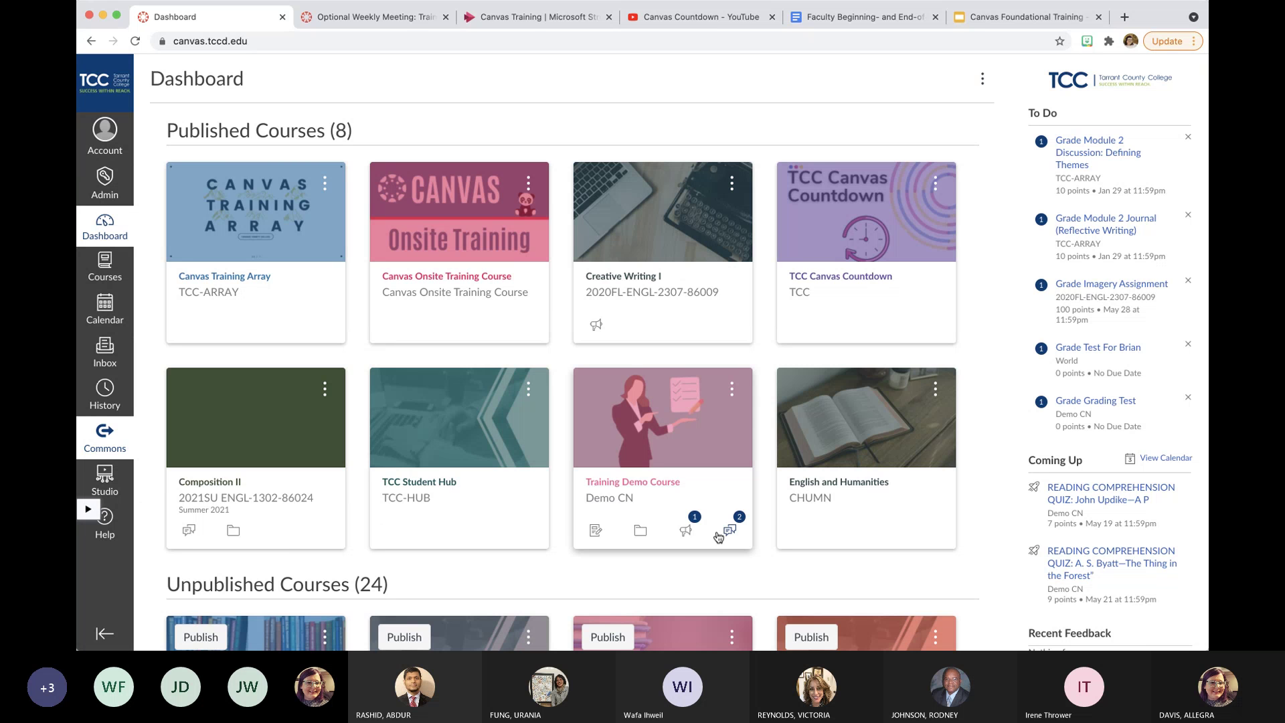
# Switch from the Training Demo Course to the Creative Writing I course via the Courses list
pyautogui.click(682, 485)
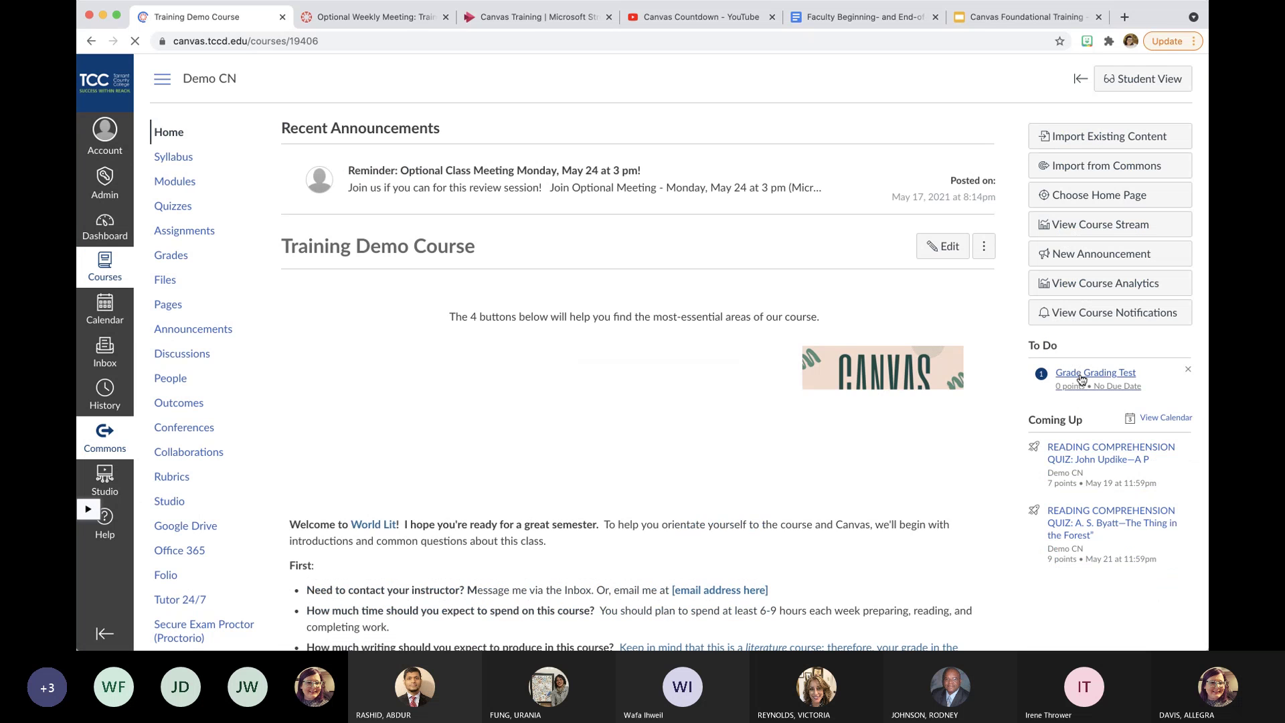
pyautogui.click(103, 284)
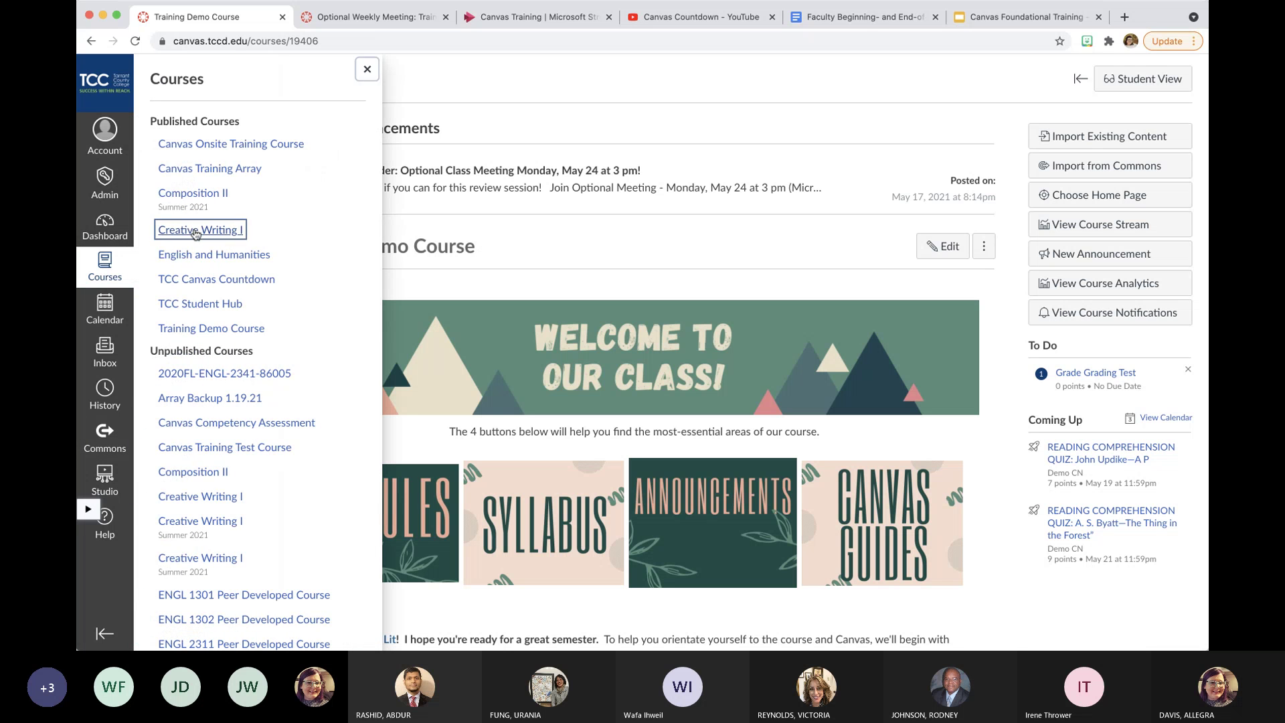
pyautogui.click(194, 229)
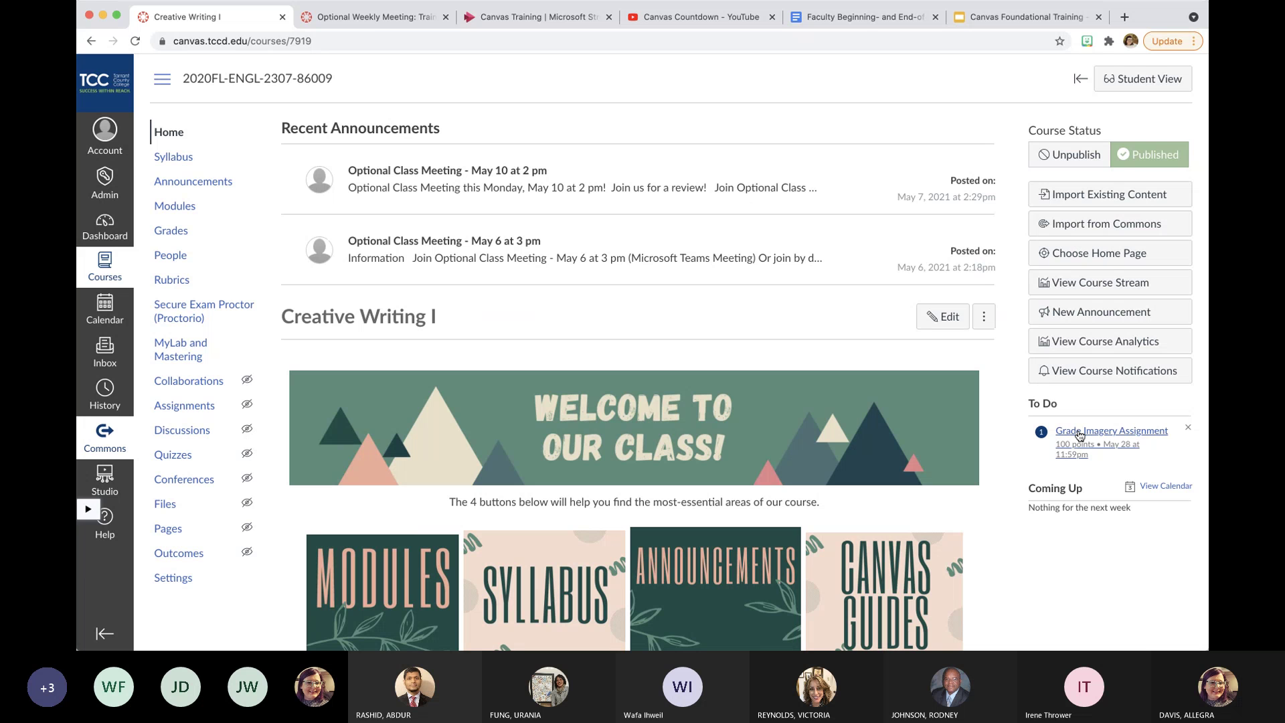
# Open the Imagery Assignment from its Grade To Do item and scroll through its Essay 1 rubric
pyautogui.click(1079, 433)
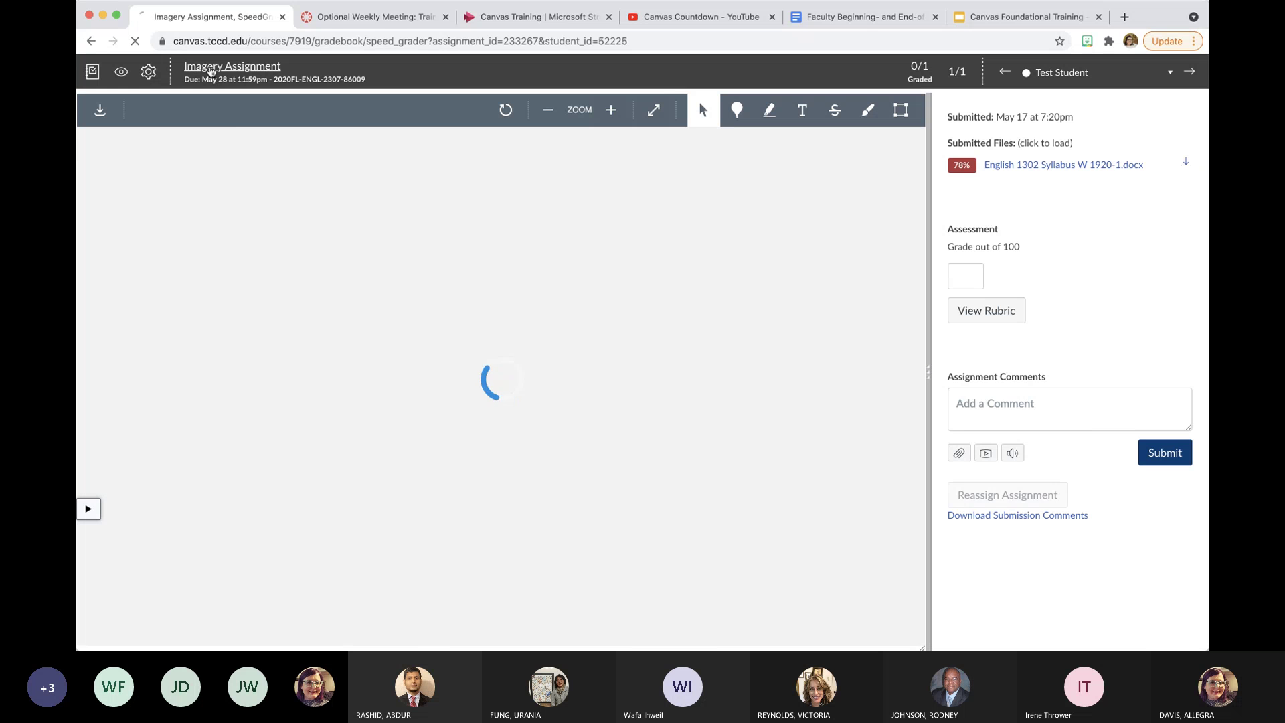
pyautogui.click(210, 70)
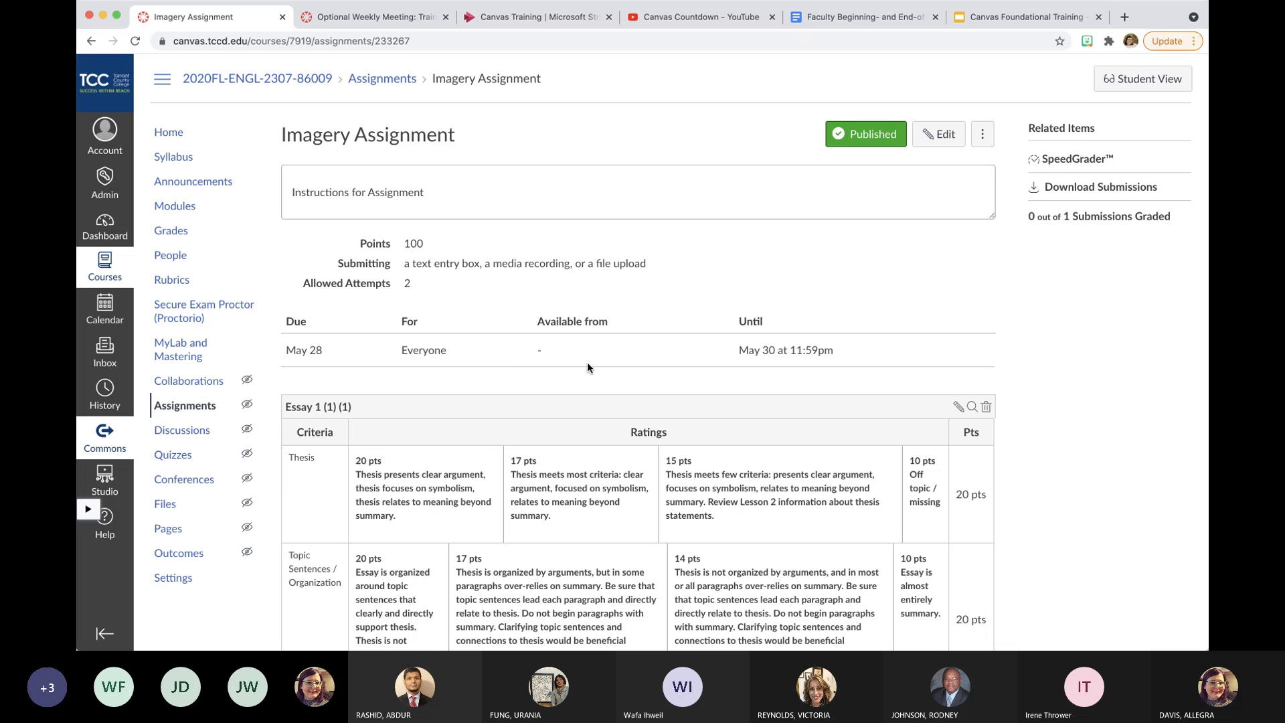
pyautogui.scroll(-3, 891, 335)
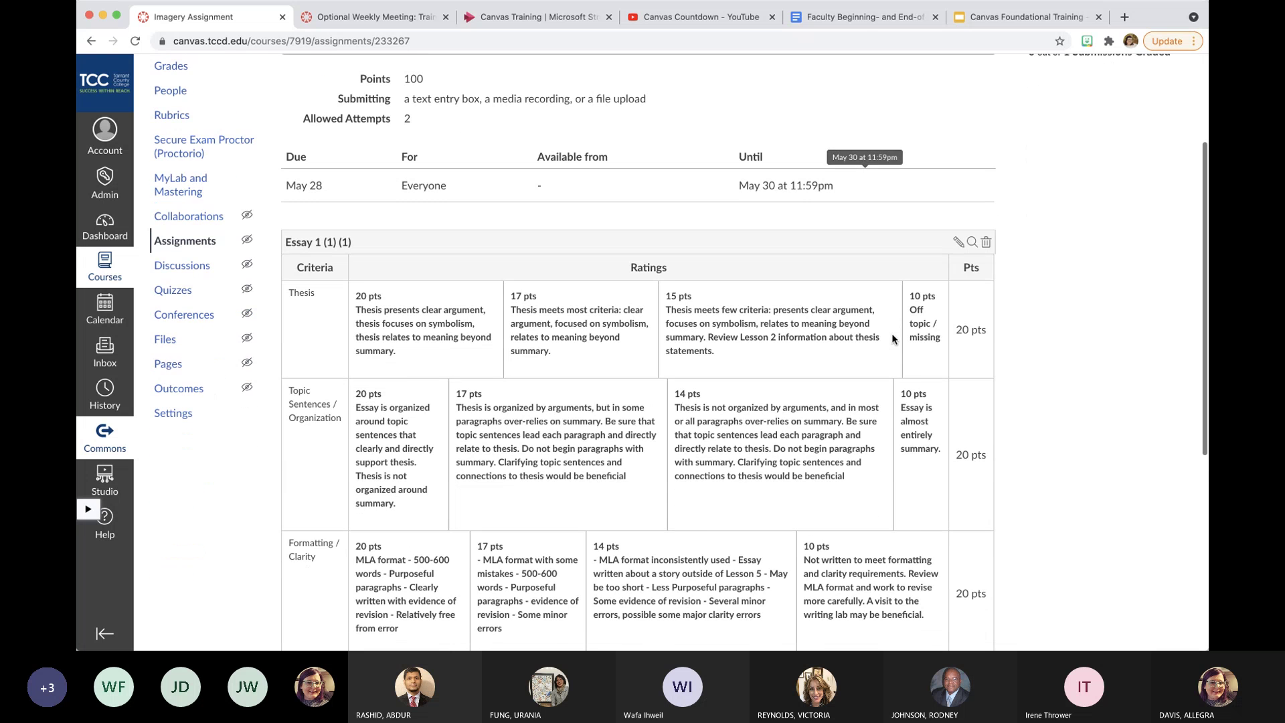
pyautogui.scroll(-5, 892, 338)
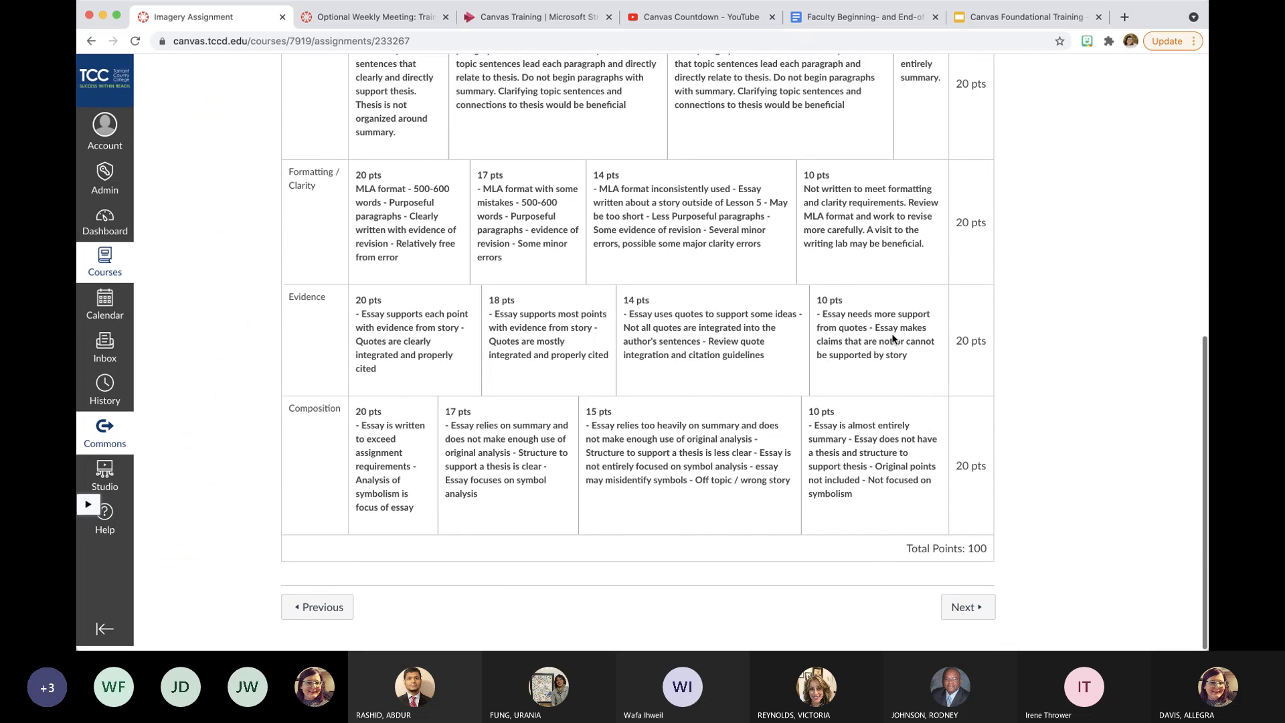
pyautogui.scroll(10, 891, 338)
pyautogui.scroll(-1, 892, 339)
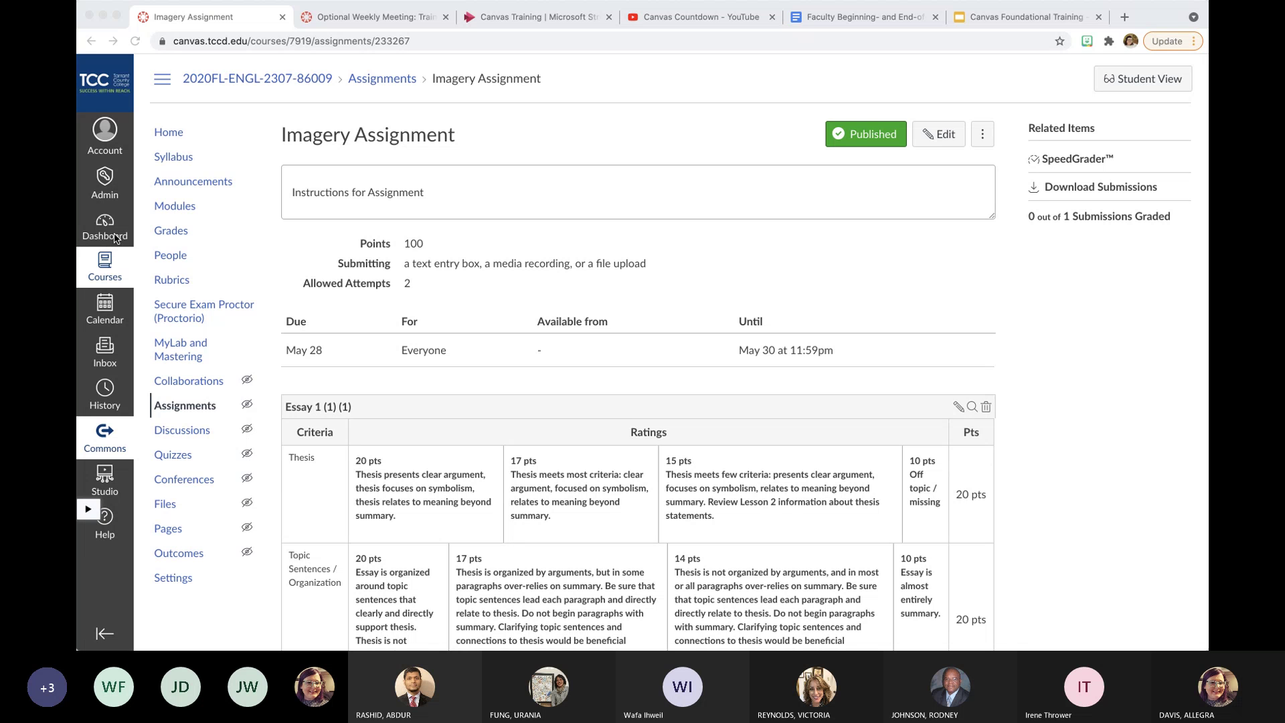
# Open the Dashboard in a new tab, then return to the Imagery Assignment tab
pyautogui.keyDown('super'); pyautogui.click(120, 239); pyautogui.keyUp('super')
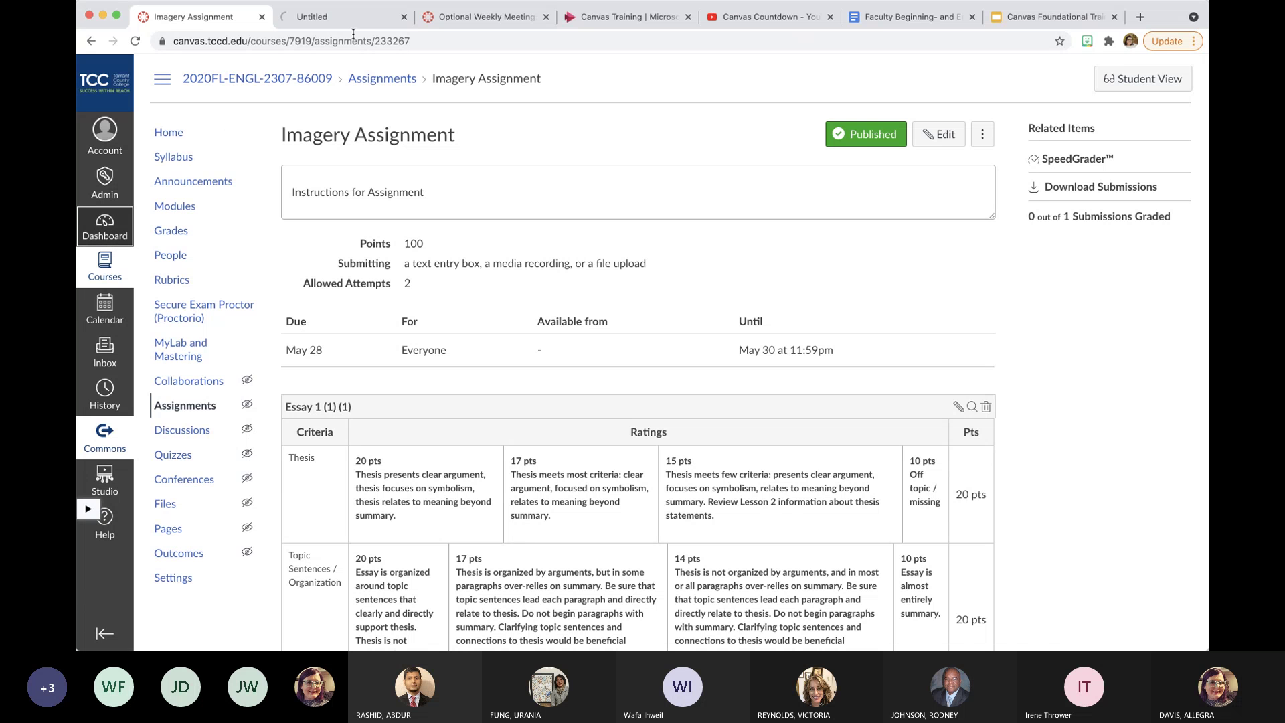
pyautogui.click(352, 20)
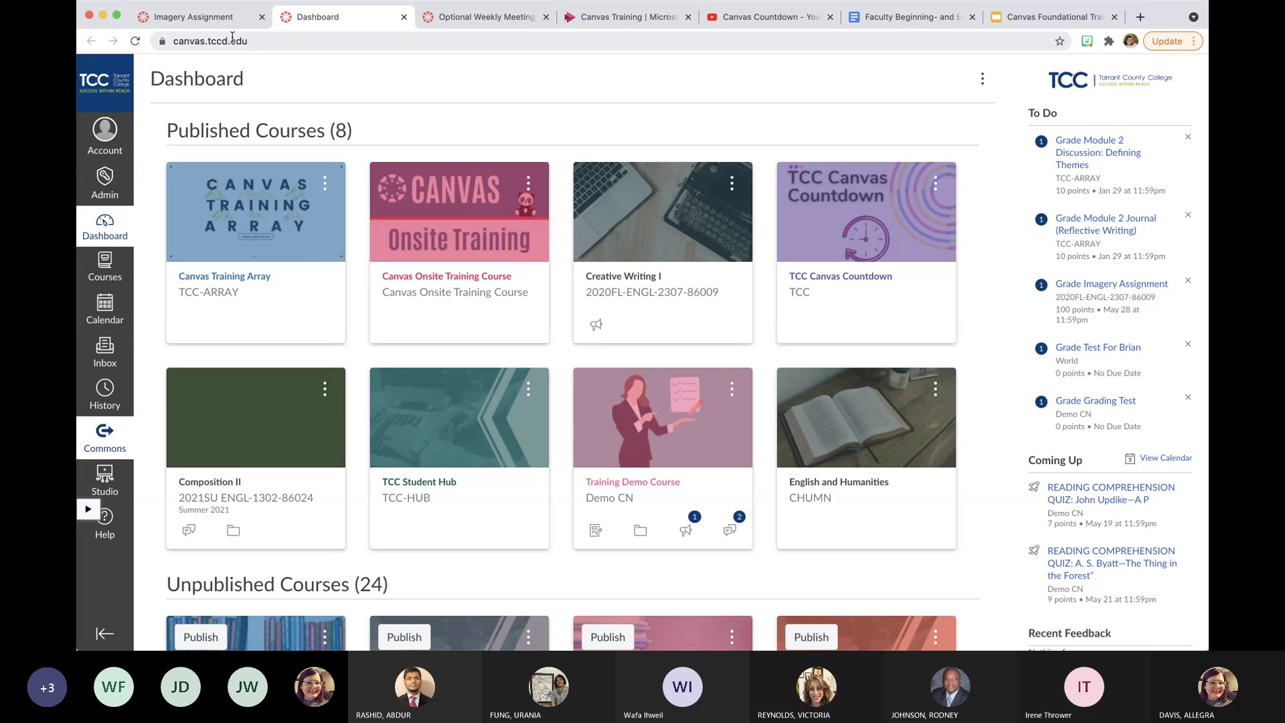
pyautogui.click(199, 19)
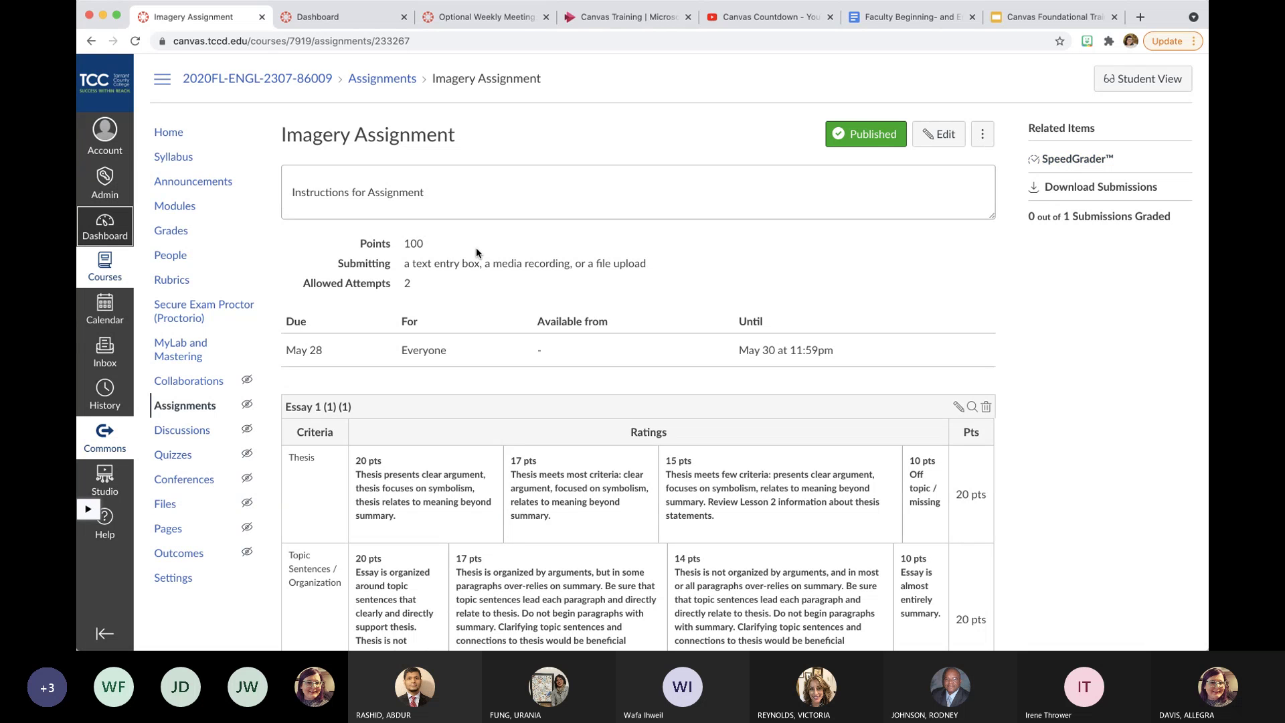
# From the gradebook's Imagery Assignment cell, open the student's submission in SpeedGrader
pyautogui.click(171, 236)
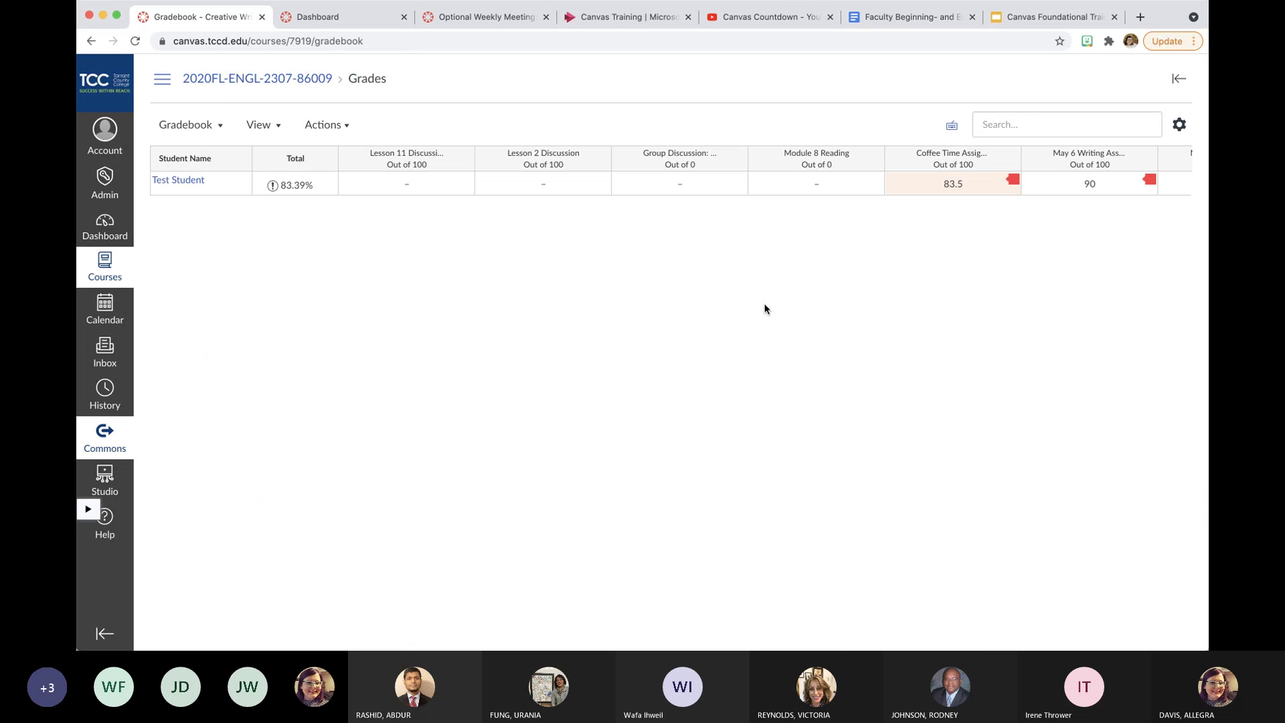
pyautogui.hscroll(7, 1067, 187)
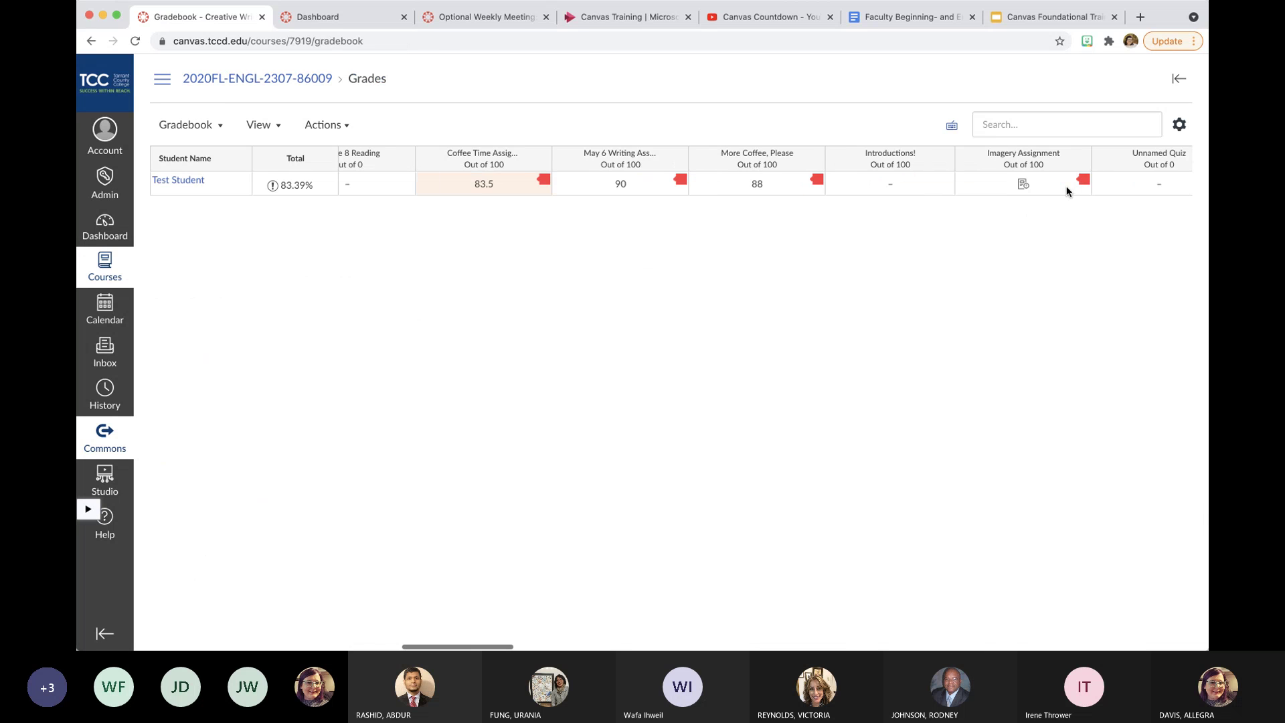
pyautogui.hscroll(4, 1067, 193)
pyautogui.click(847, 188)
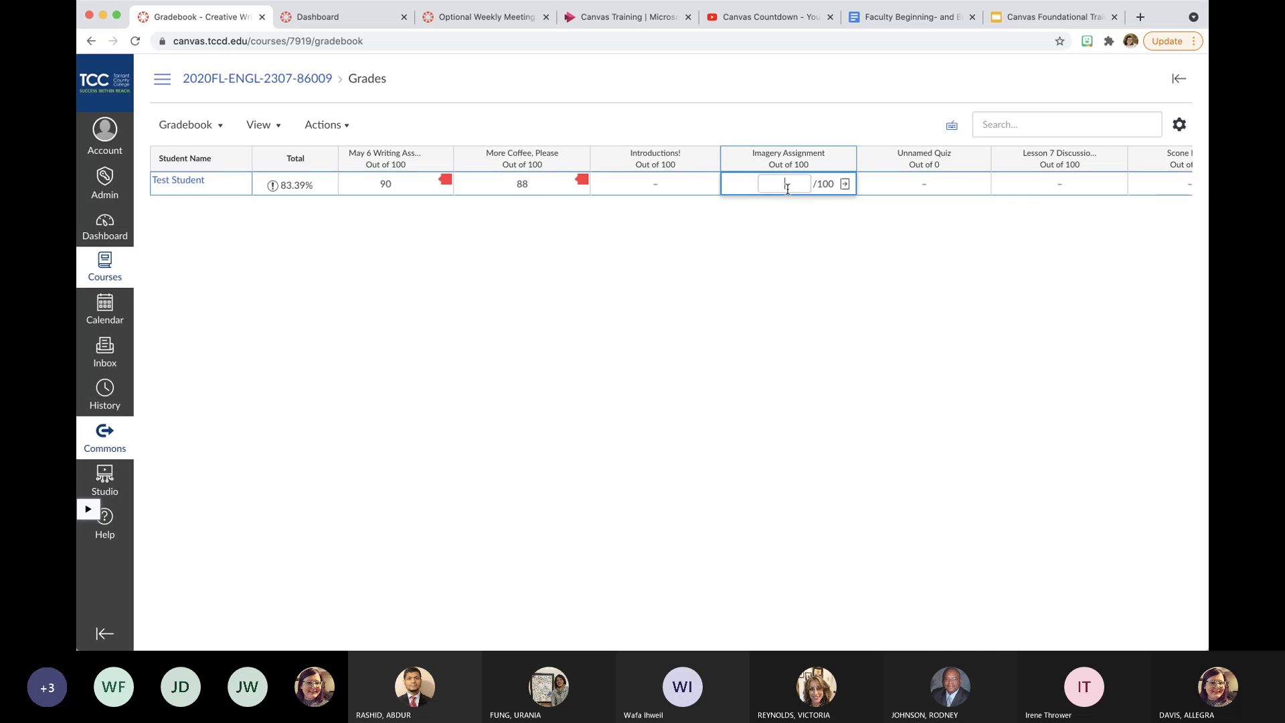
pyautogui.click(846, 185)
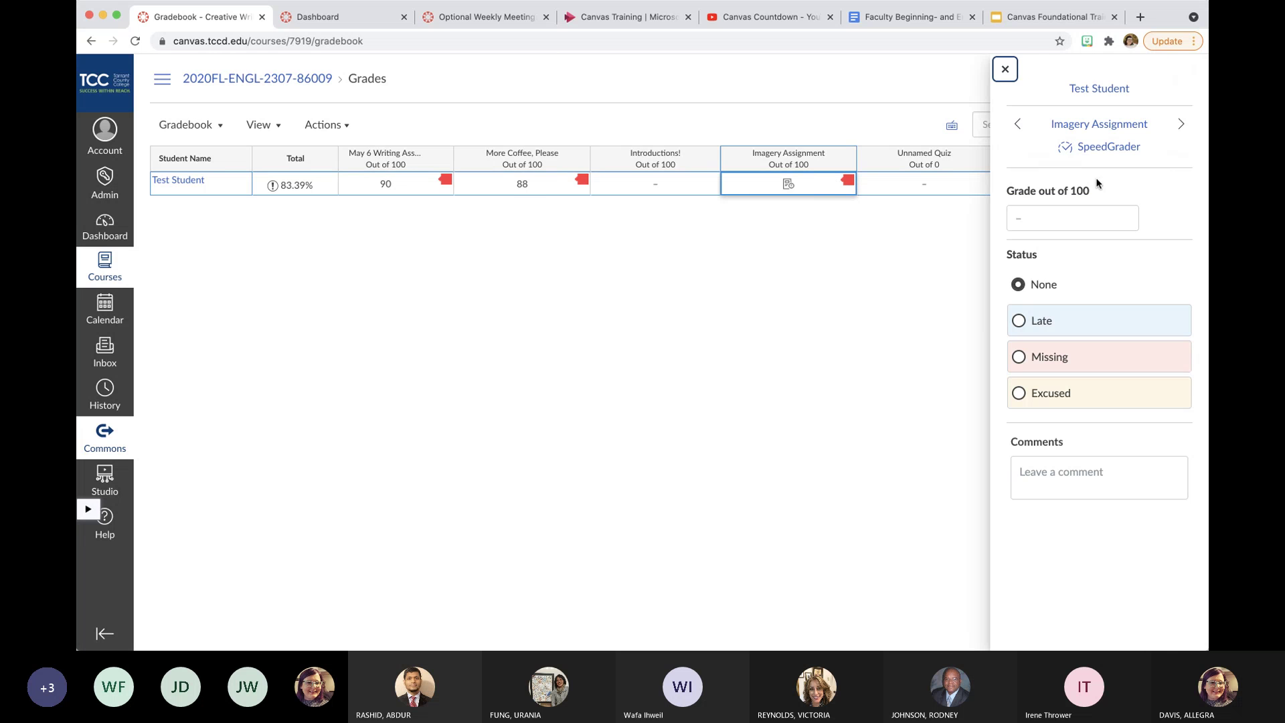
pyautogui.click(1103, 153)
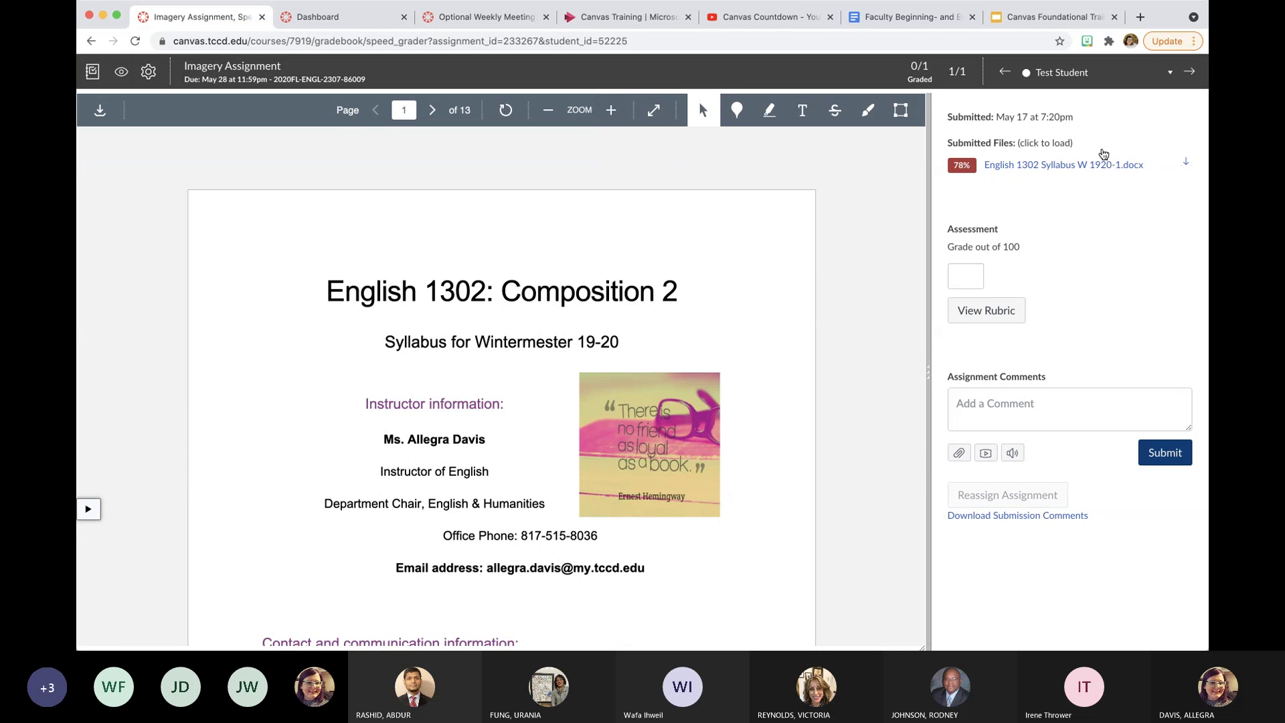
# Check the Dashboard tab, return to the submission and scroll the syllabus to page 2
pyautogui.click(357, 24)
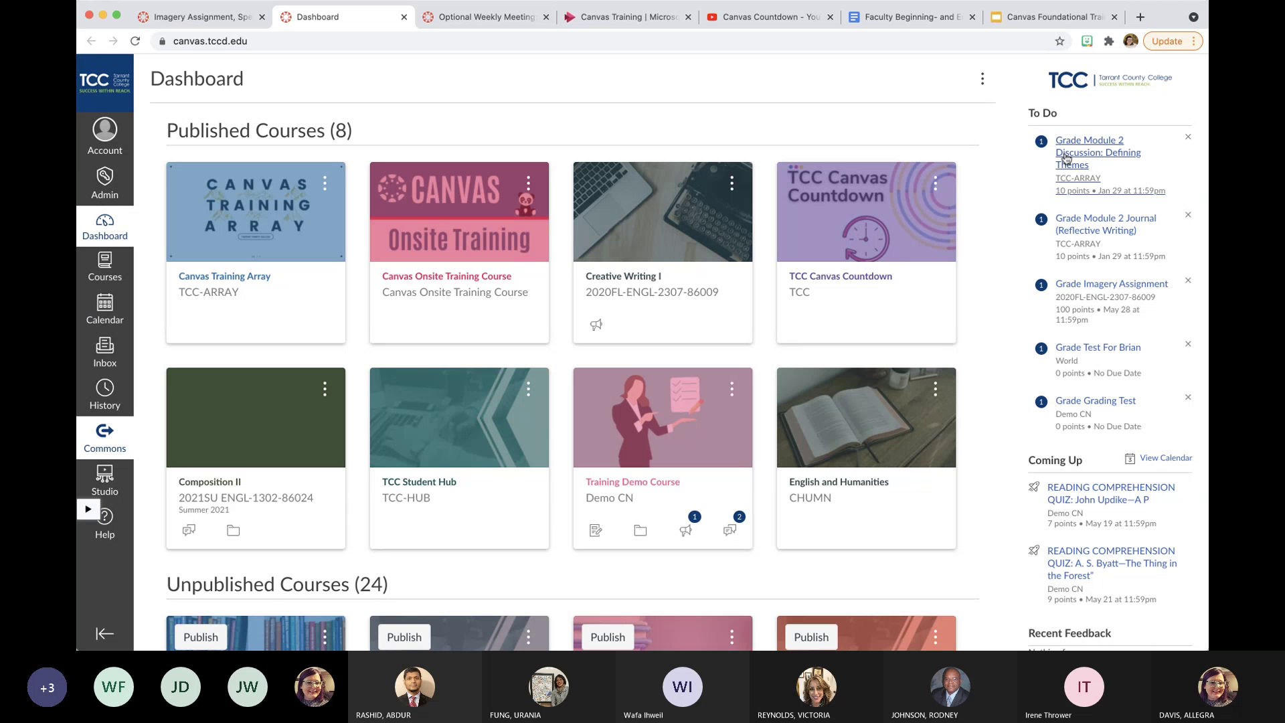
pyautogui.click(162, 20)
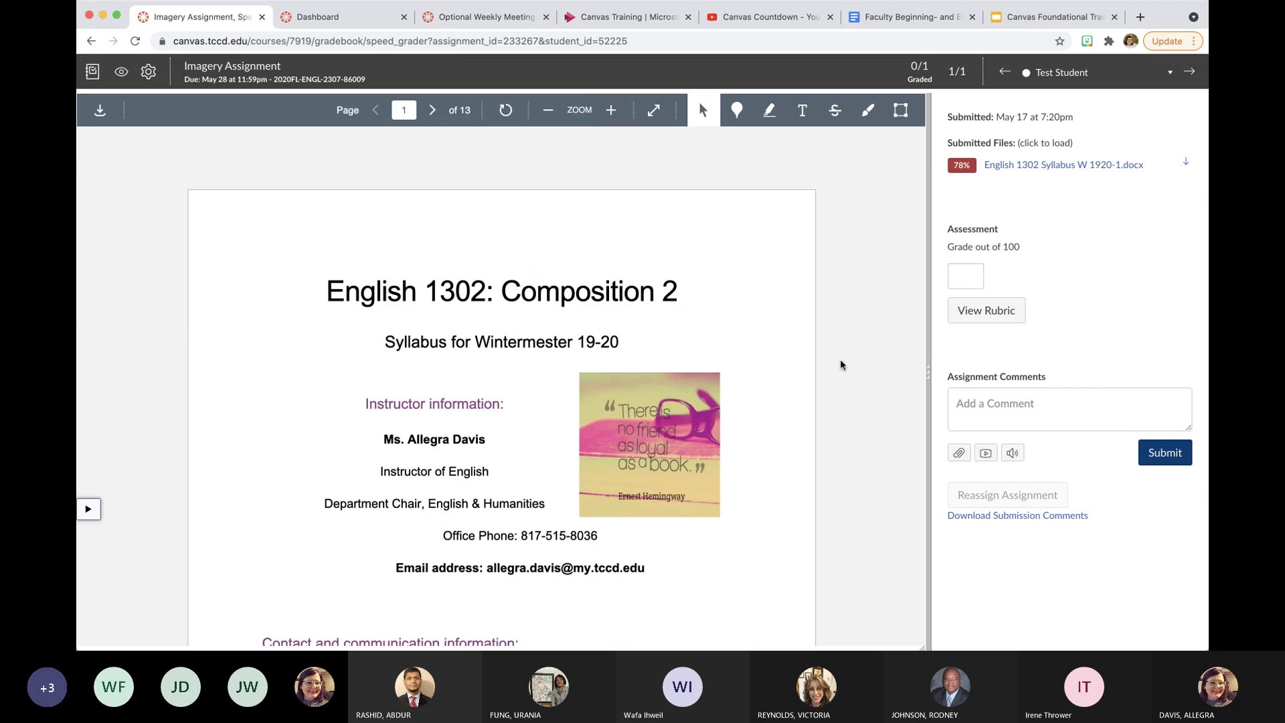
pyautogui.scroll(-15, 841, 365)
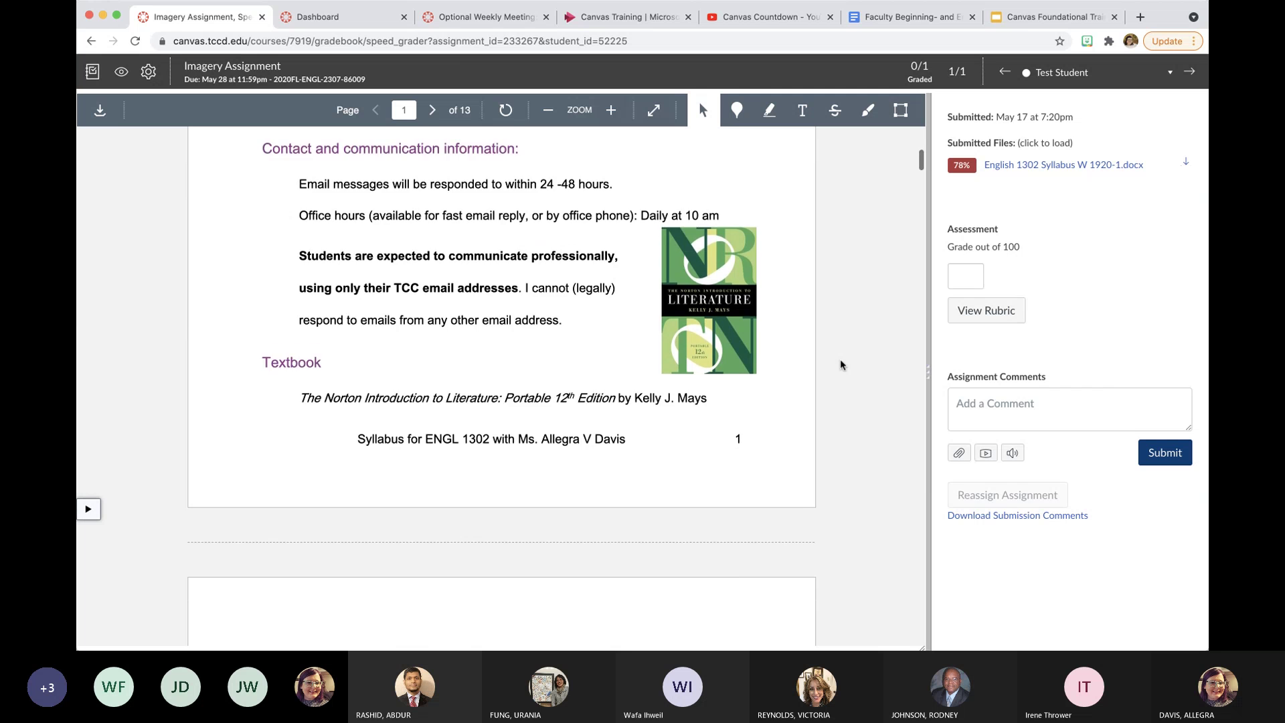
pyautogui.scroll(-1, 841, 365)
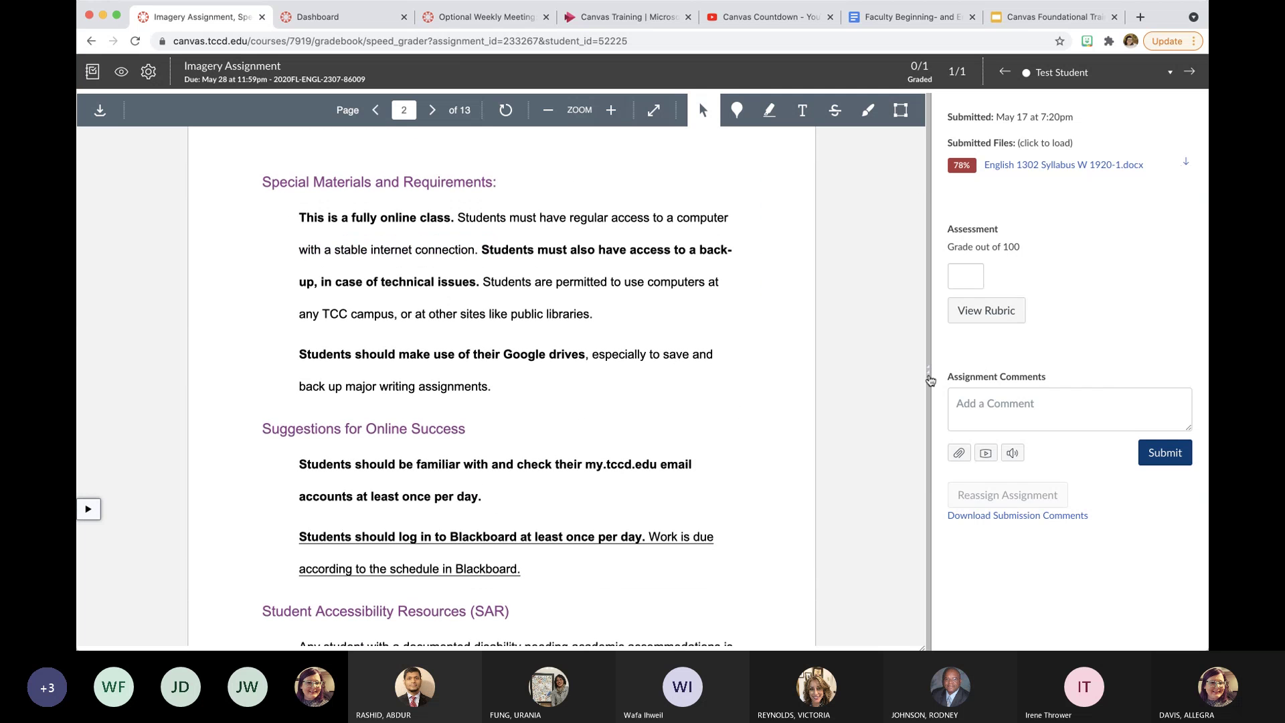
# Widen the grading sidebar, zoom the syllabus in, and settle back on page 2
pyautogui.moveTo(931, 381); pyautogui.dragTo(800, 403)
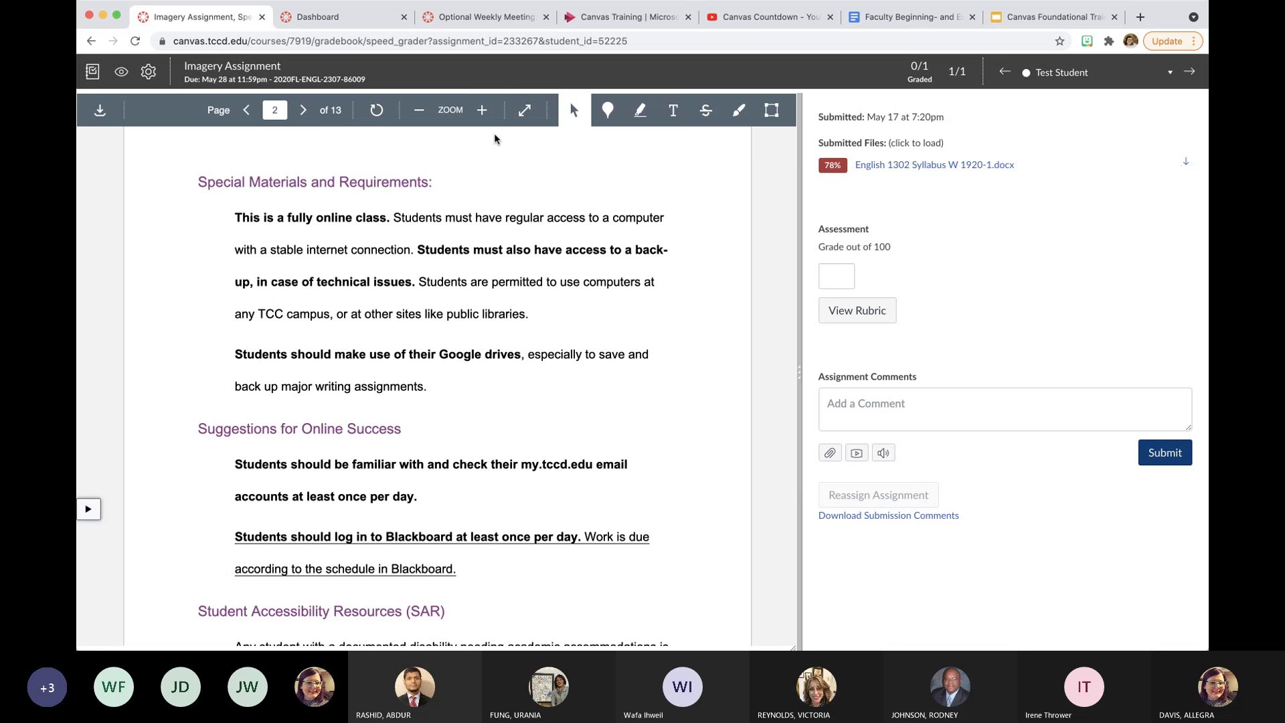
pyautogui.click(478, 114)
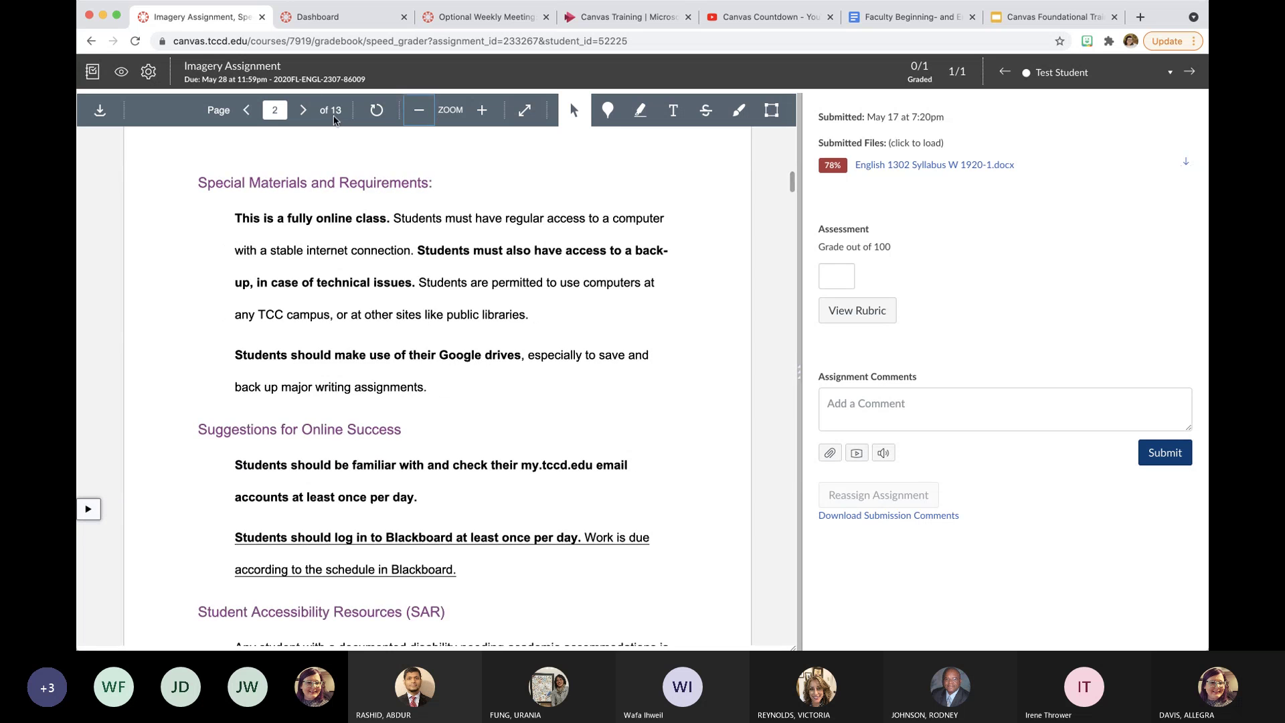
pyautogui.click(304, 112)
pyautogui.click(246, 110)
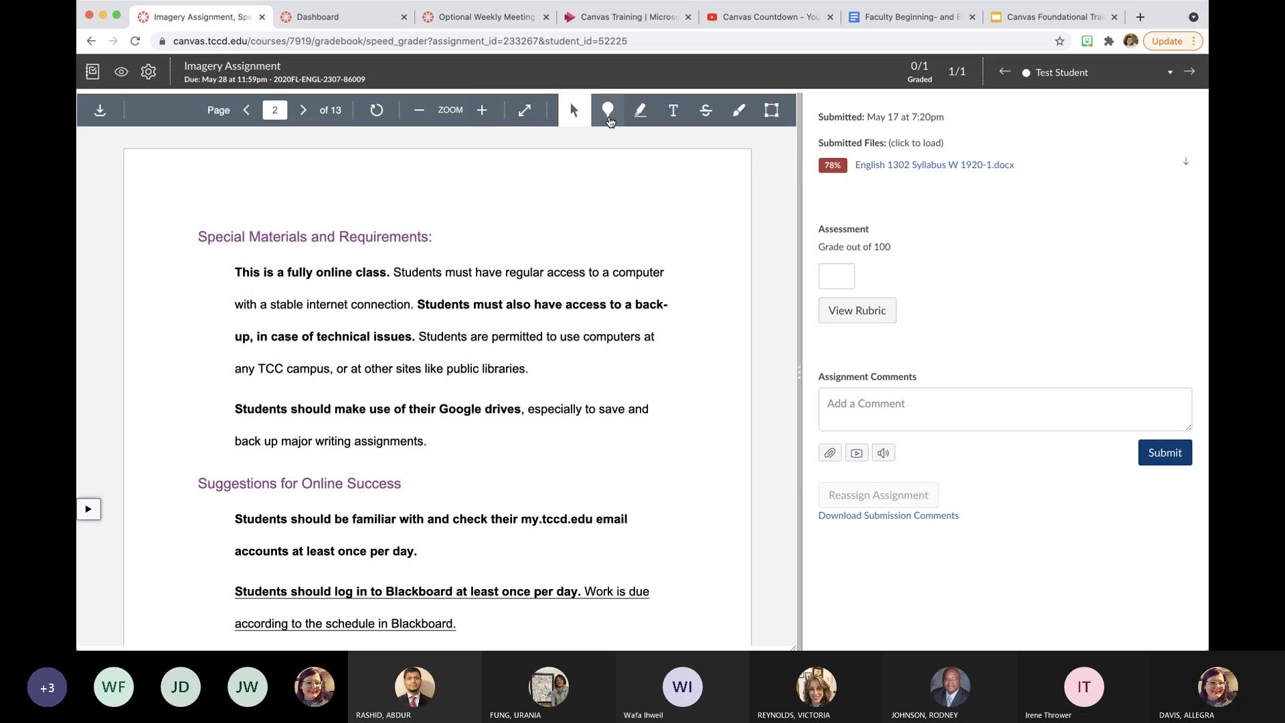
# Pin a light-blue 'I like this heading' comment at the Special Materials heading
pyautogui.click(610, 121)
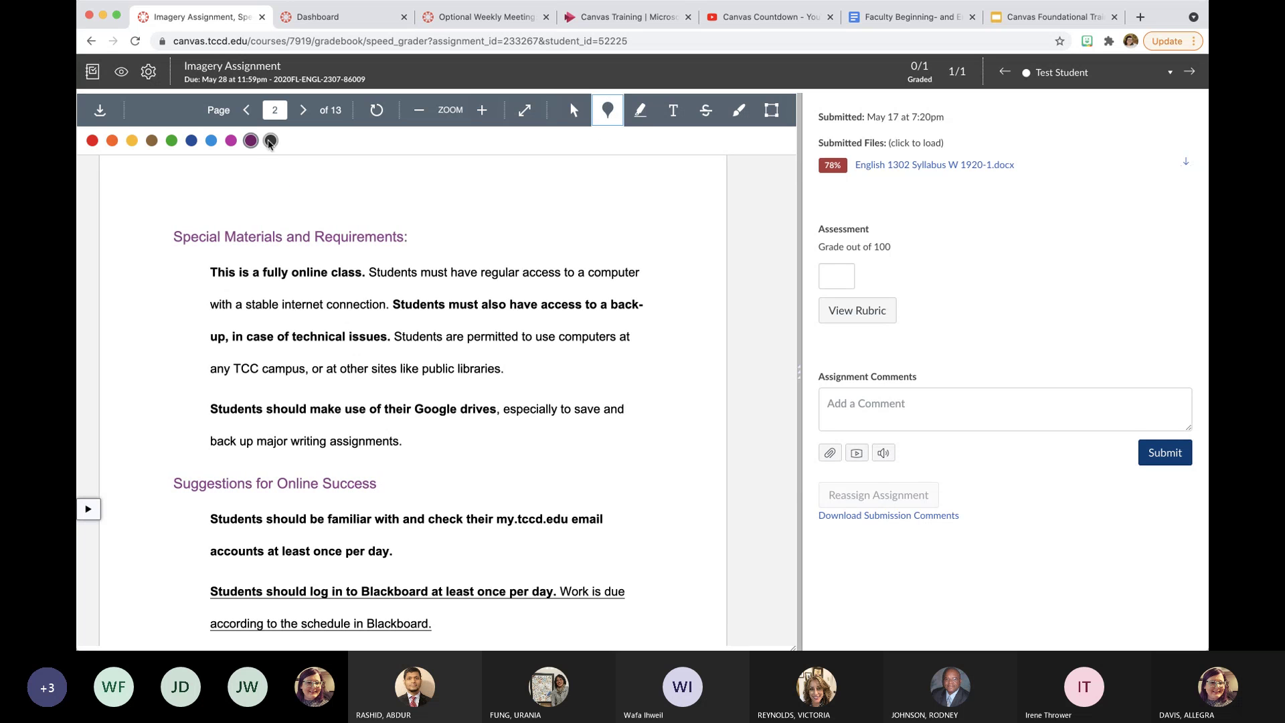
pyautogui.click(209, 144)
pyautogui.click(222, 226)
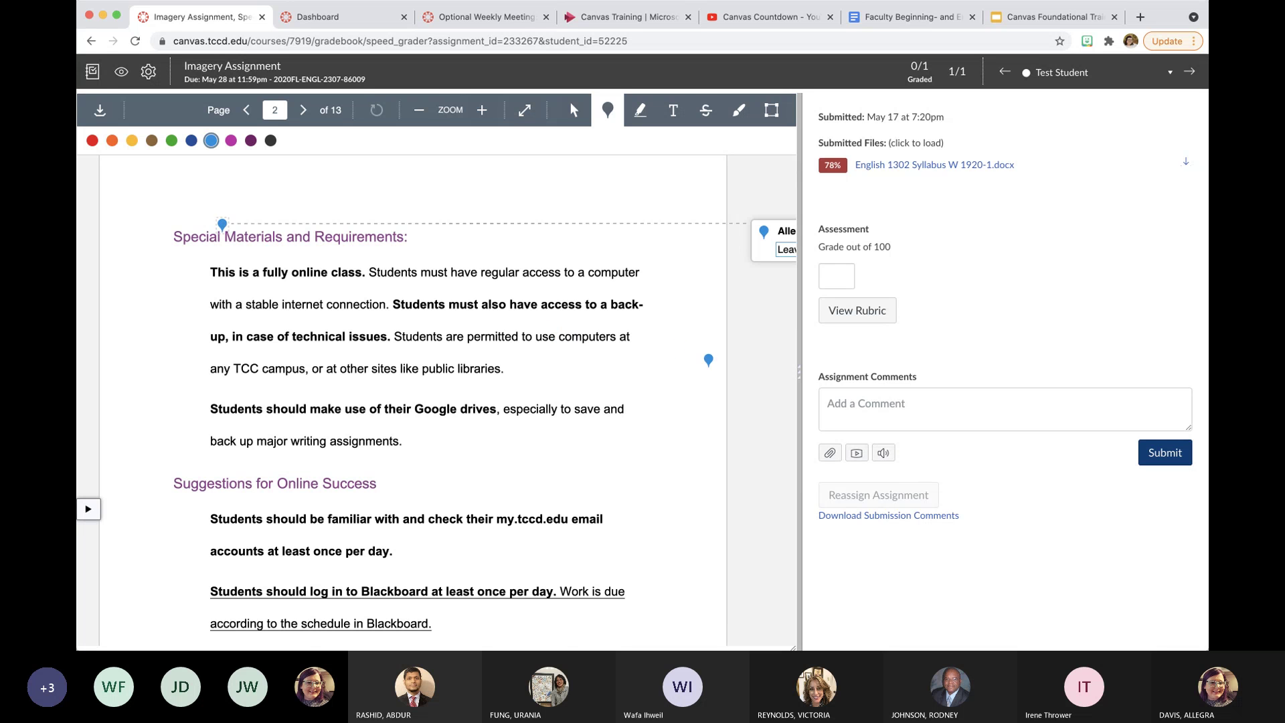
pyautogui.click(420, 111)
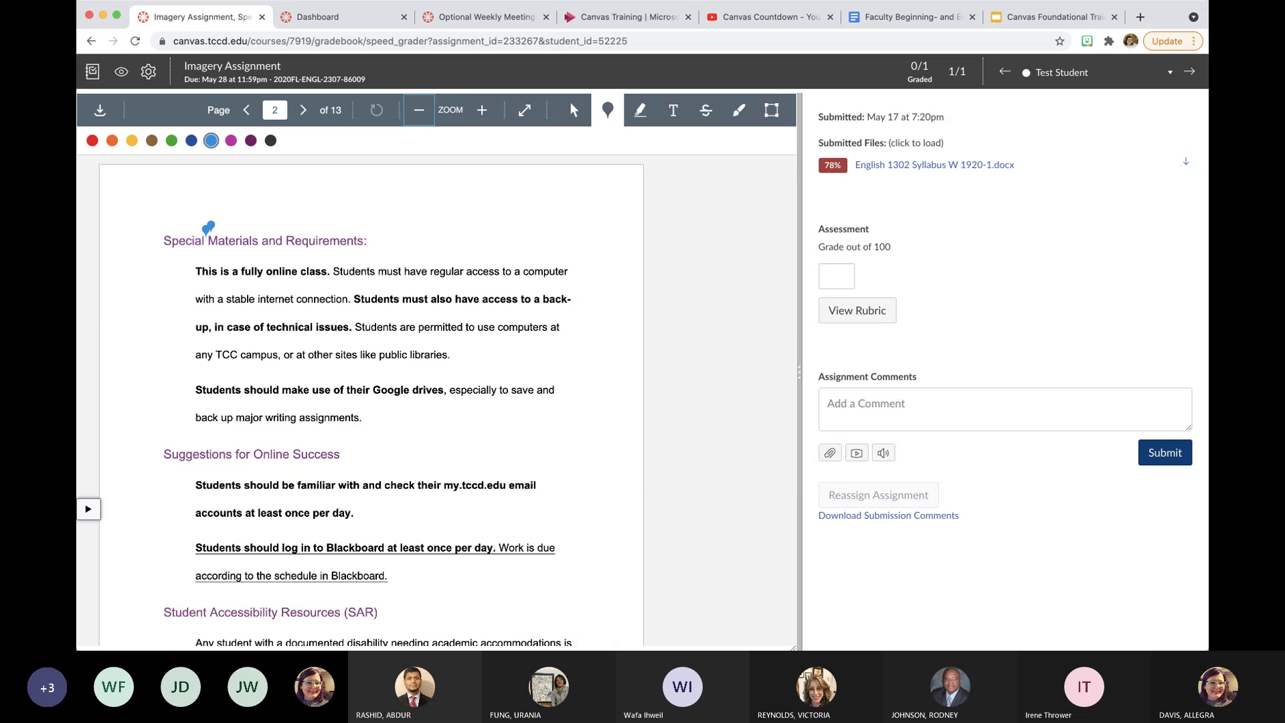
pyautogui.click(206, 231)
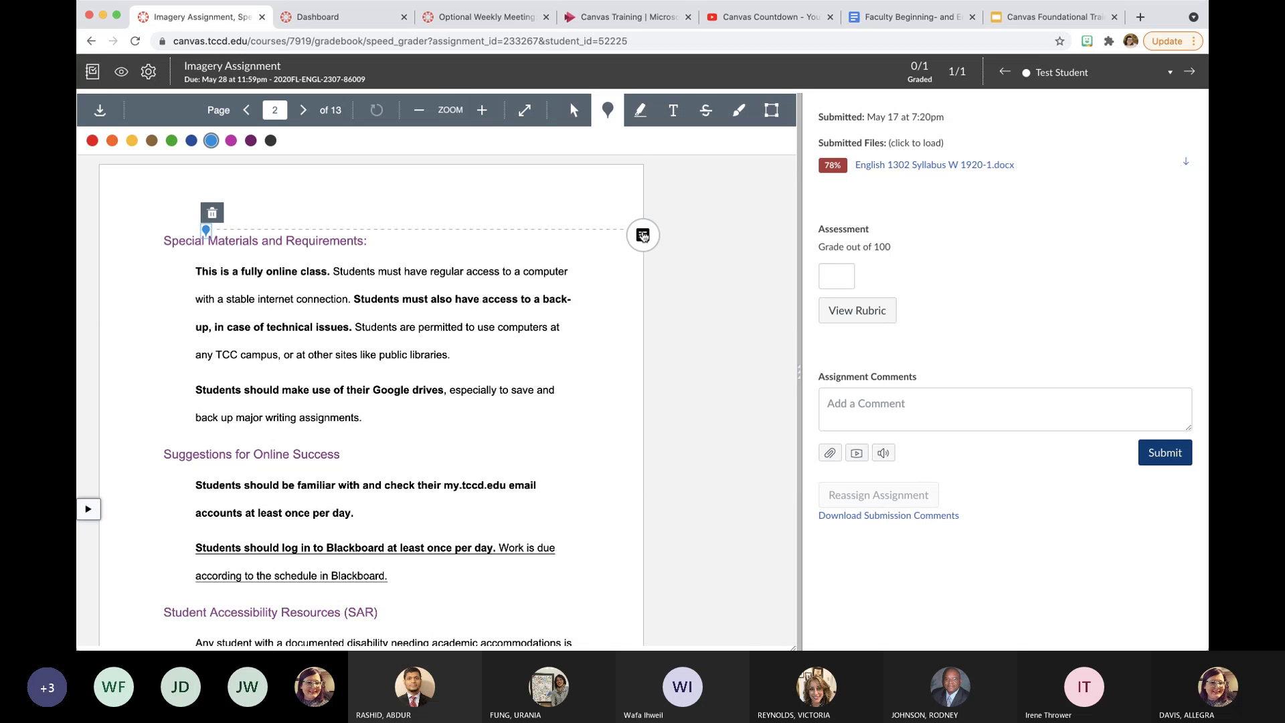
pyautogui.click(642, 235)
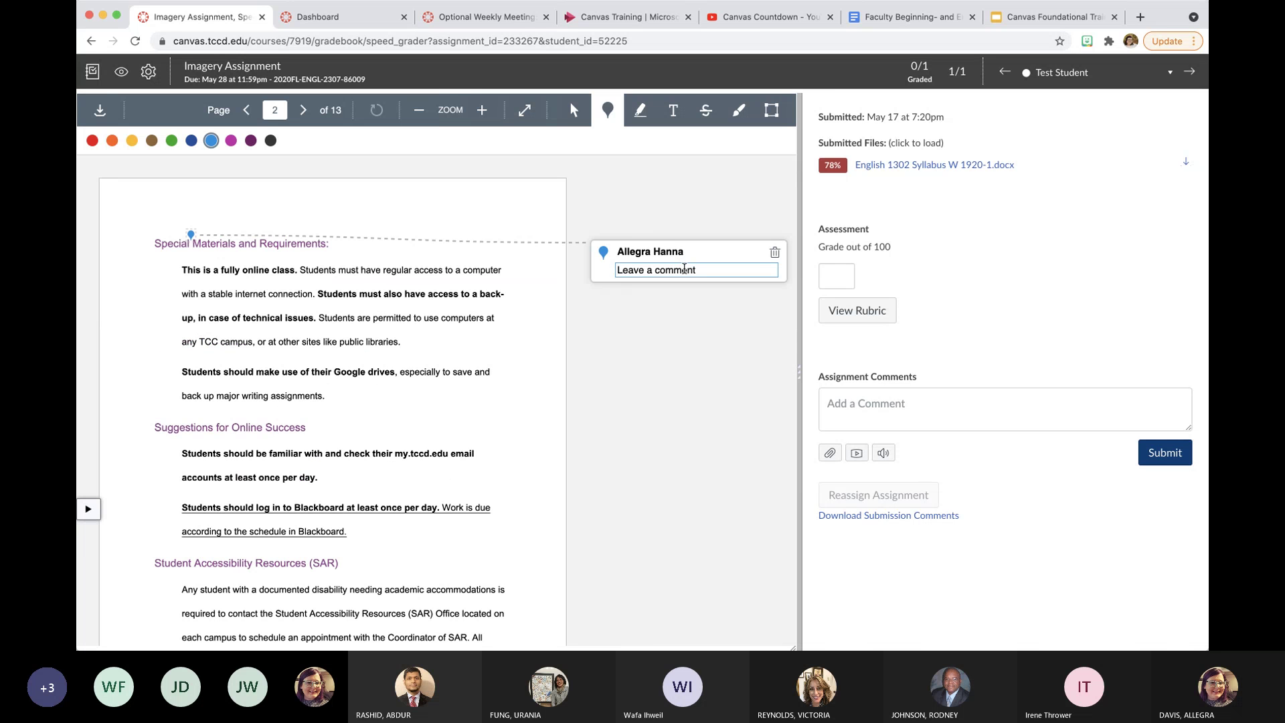
pyautogui.write('I like this heading')
pyautogui.click(759, 402)
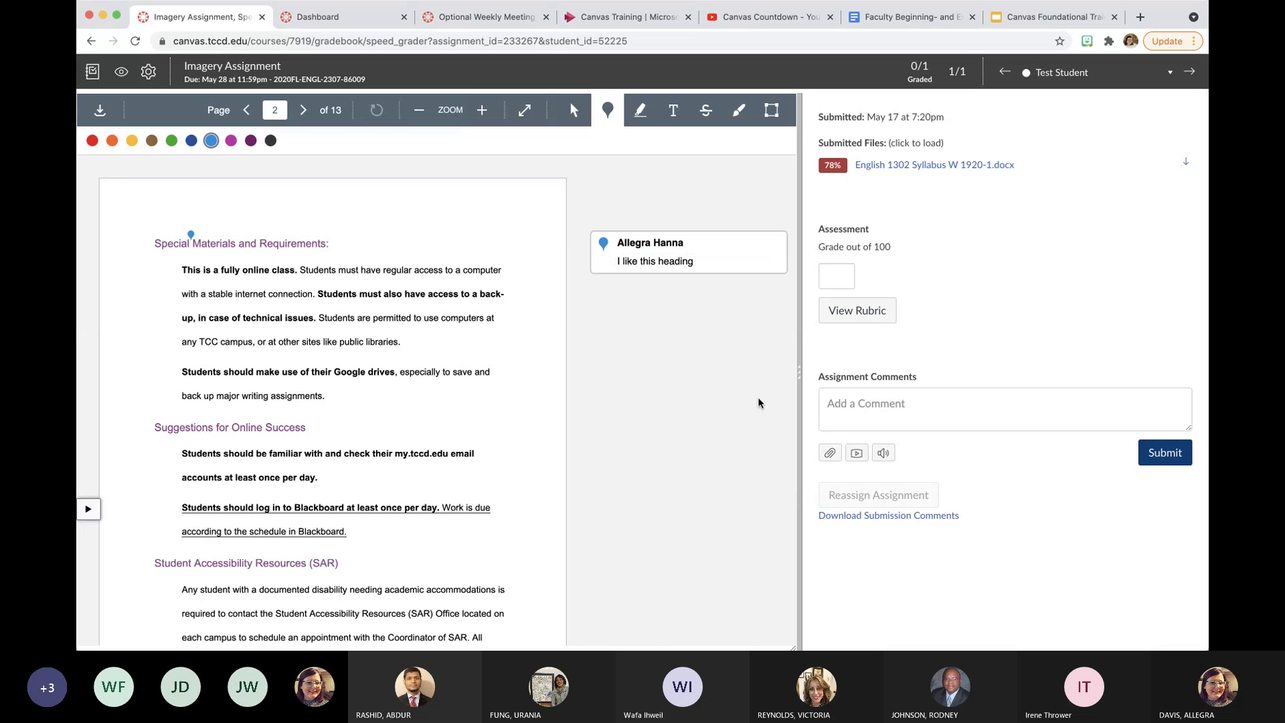
# Highlight the technical-issues back-up phrase in yellow and comment 'Unclear meaning' on it
pyautogui.click(640, 111)
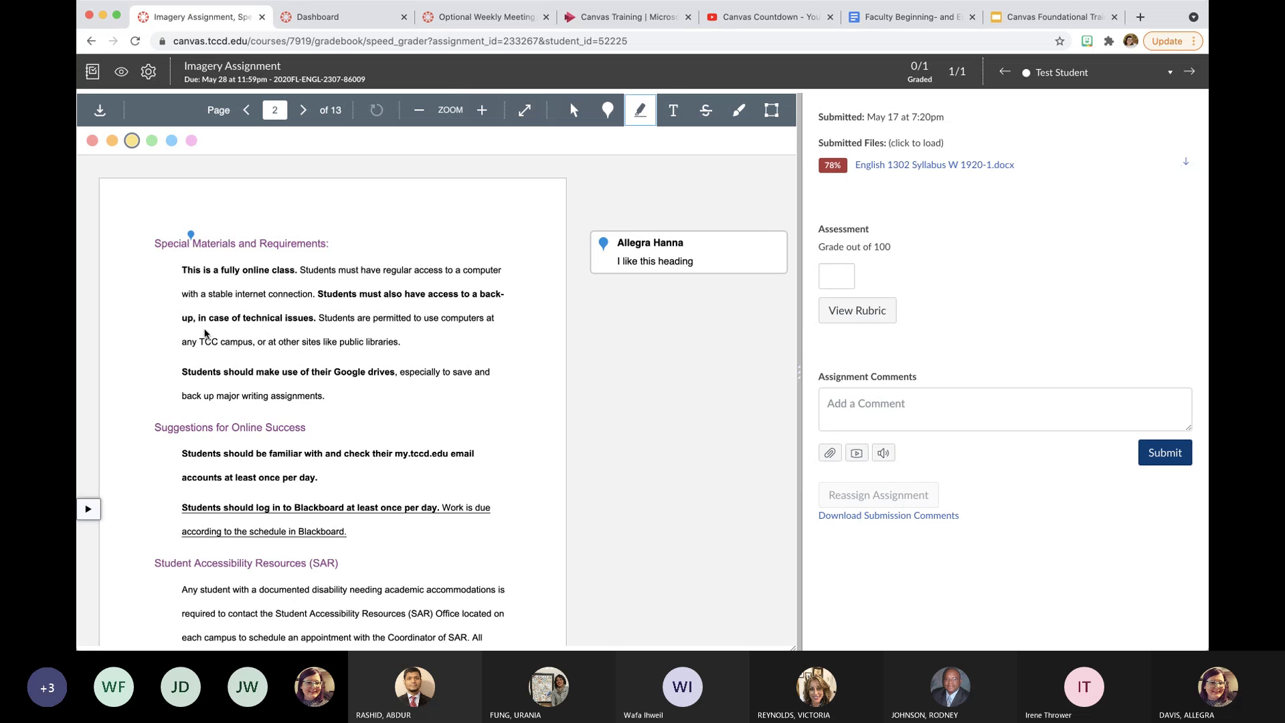
pyautogui.moveTo(182, 319); pyautogui.dragTo(317, 319)
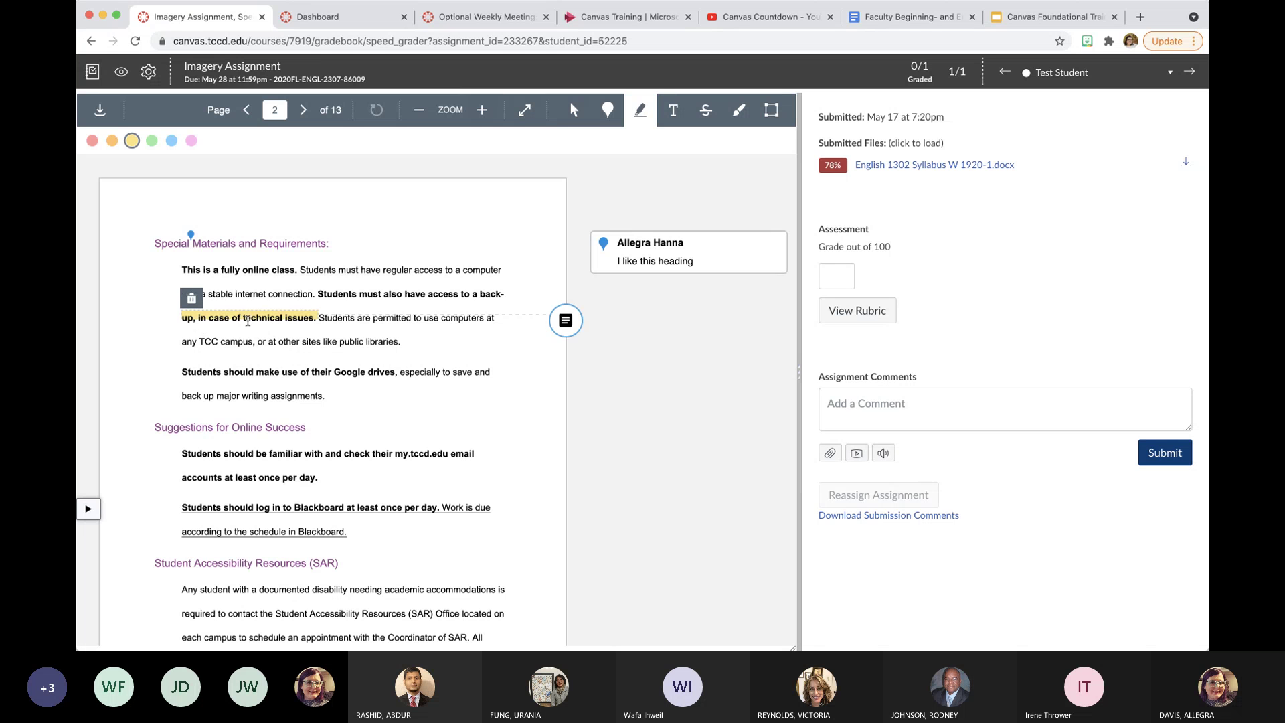
pyautogui.click(560, 326)
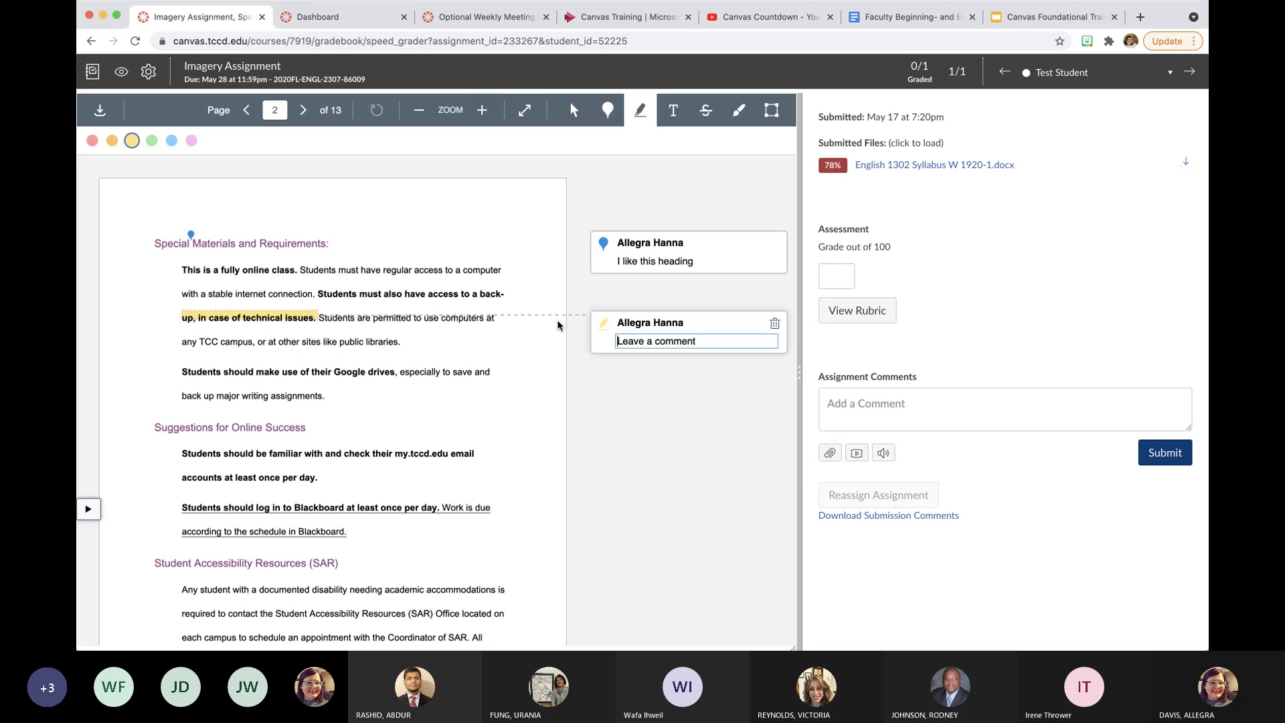
pyautogui.write('Unclear meaning')
pyautogui.click(487, 110)
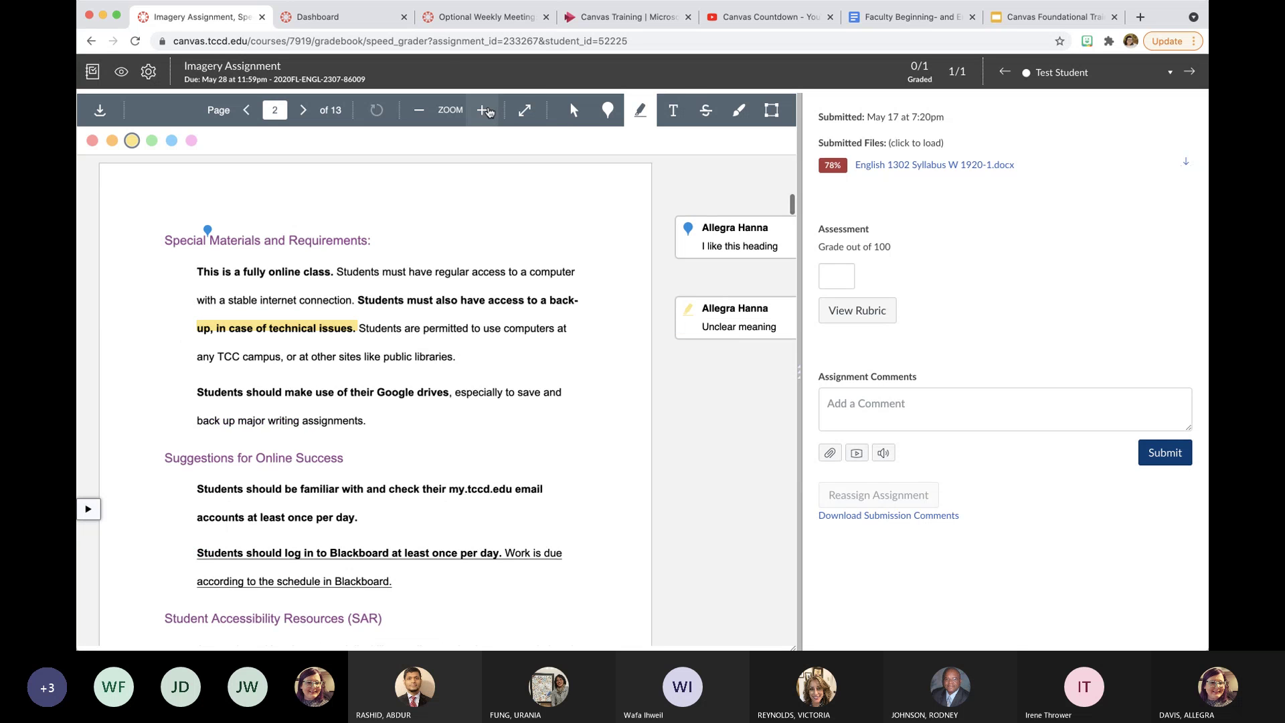
pyautogui.click(674, 116)
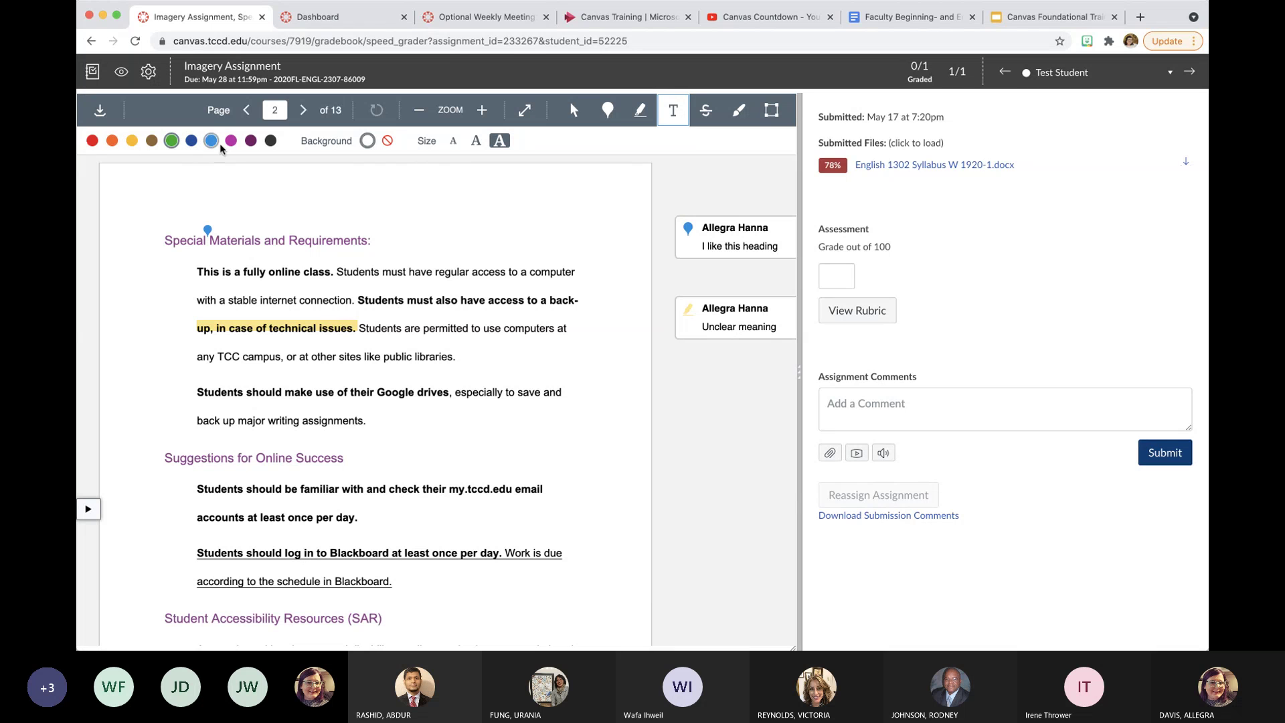
# Place 'Good formatting!' at the top of page 2 in large brown text
pyautogui.click(253, 142)
pyautogui.click(476, 144)
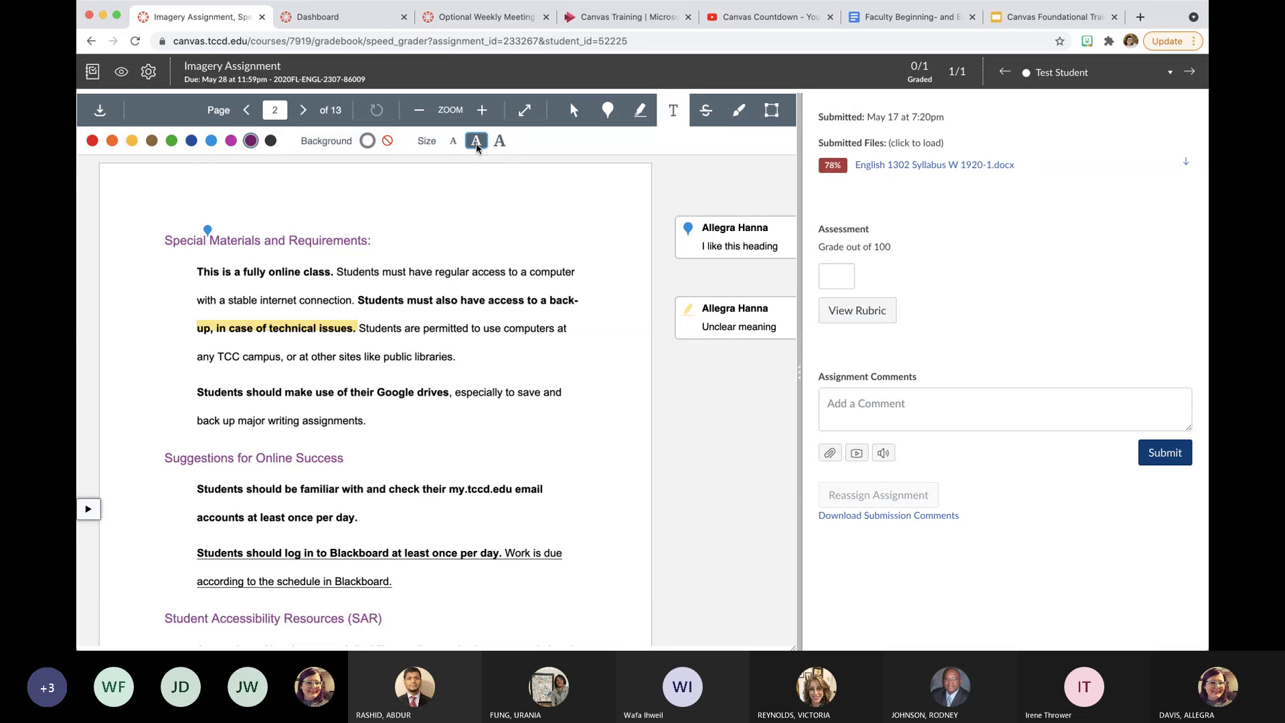
pyautogui.click(401, 181)
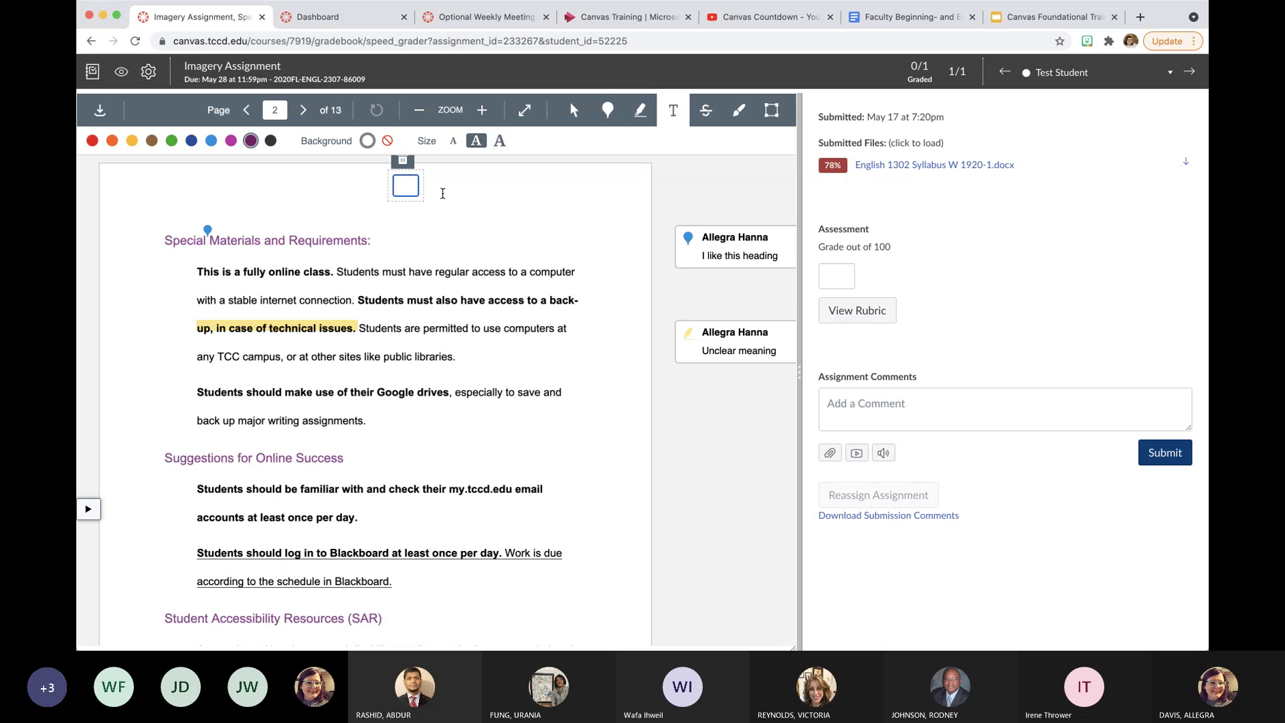
pyautogui.write('Good formatting!')
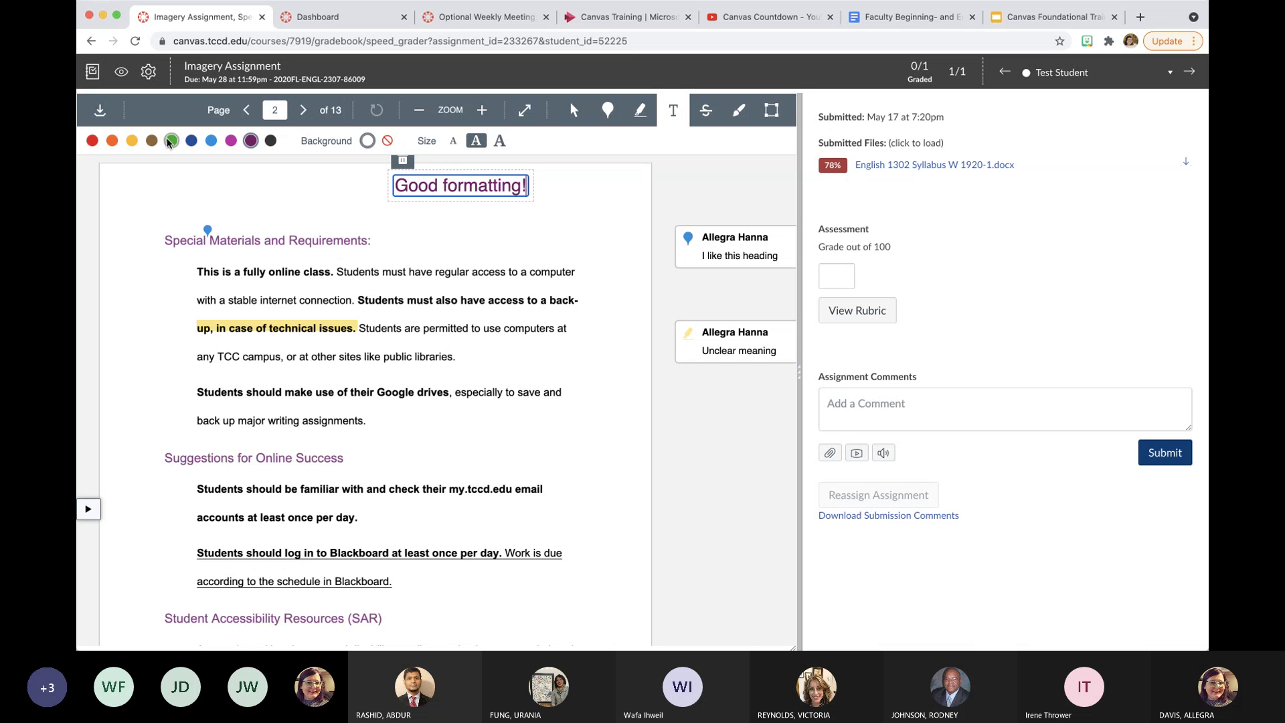
pyautogui.click(111, 141)
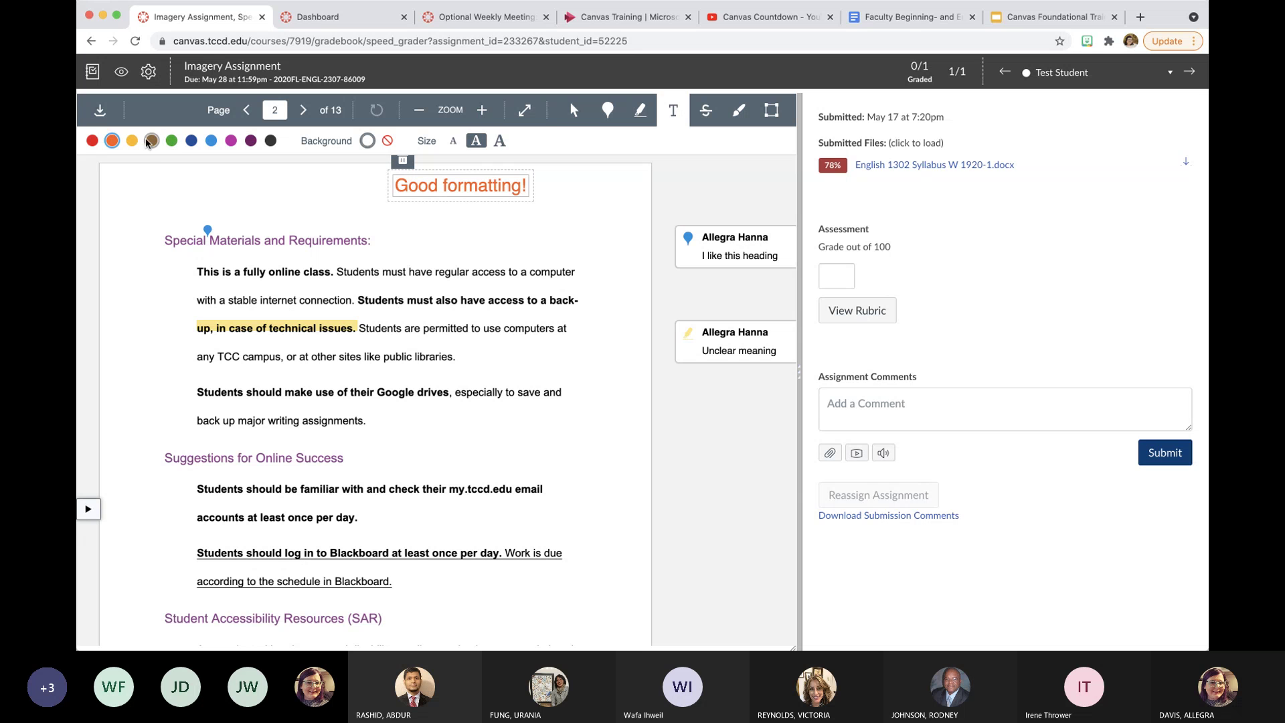
pyautogui.click(151, 141)
pyautogui.click(499, 141)
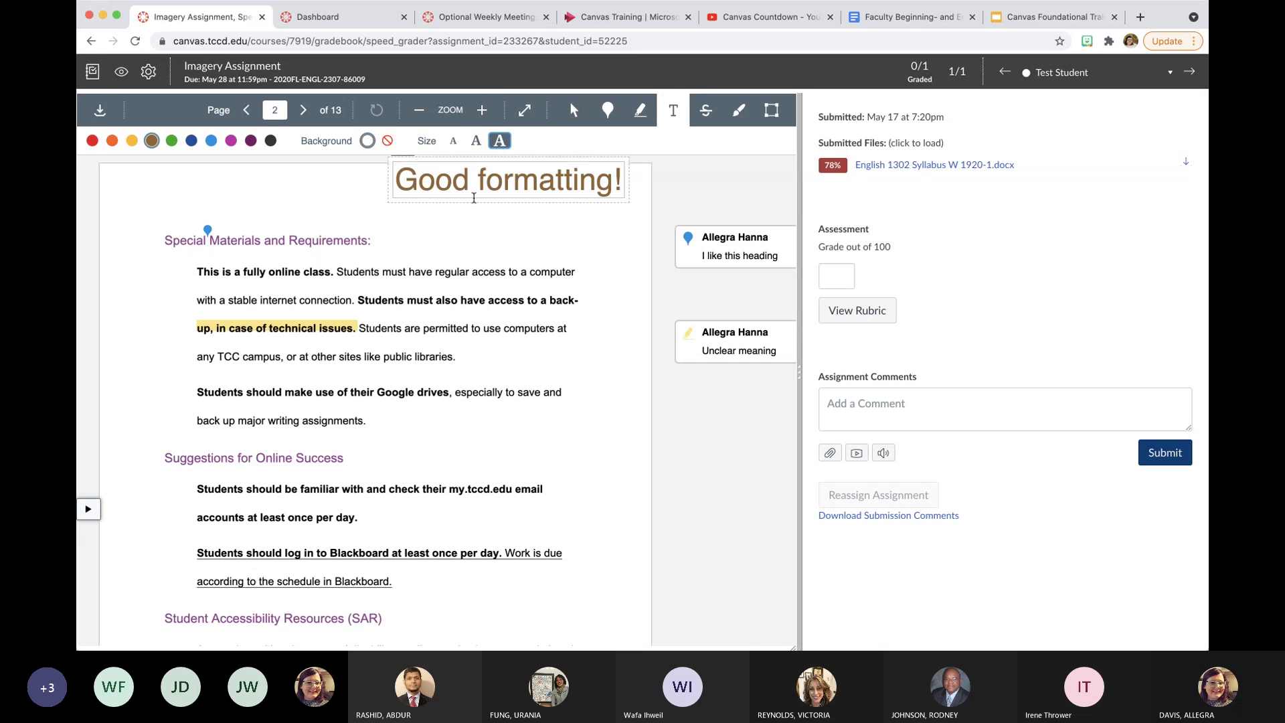
pyautogui.click(506, 259)
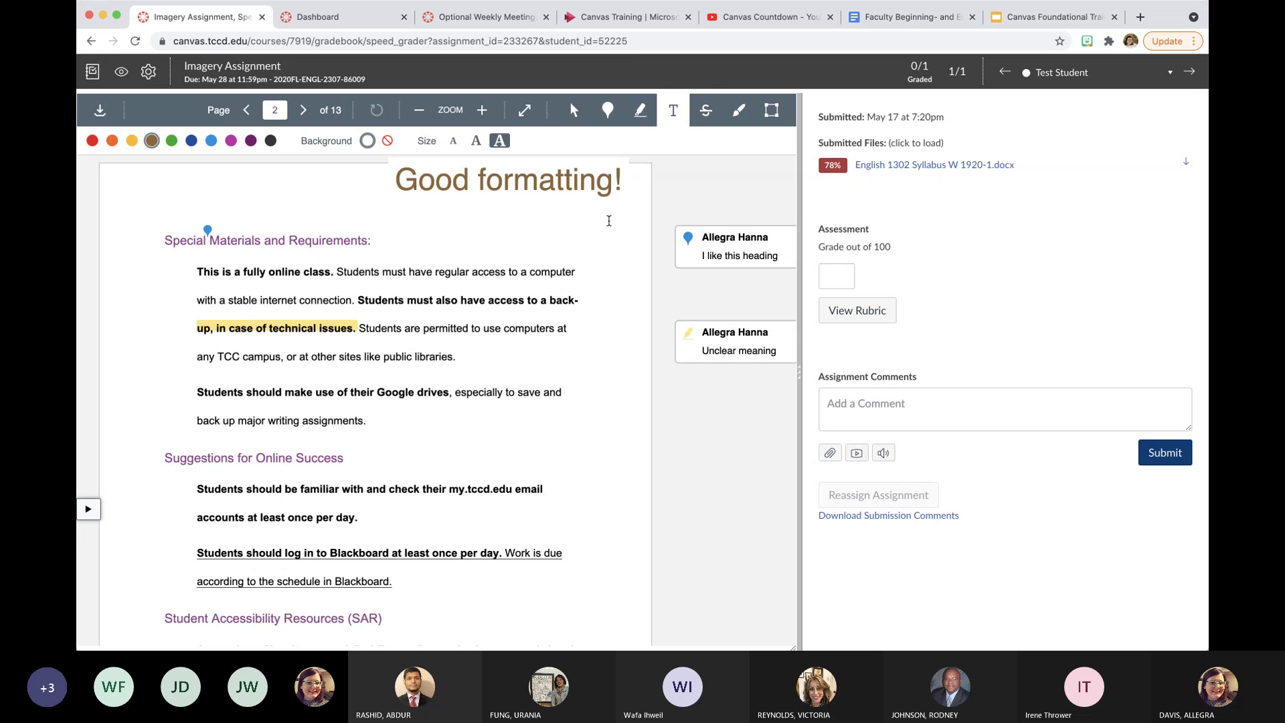
pyautogui.click(706, 110)
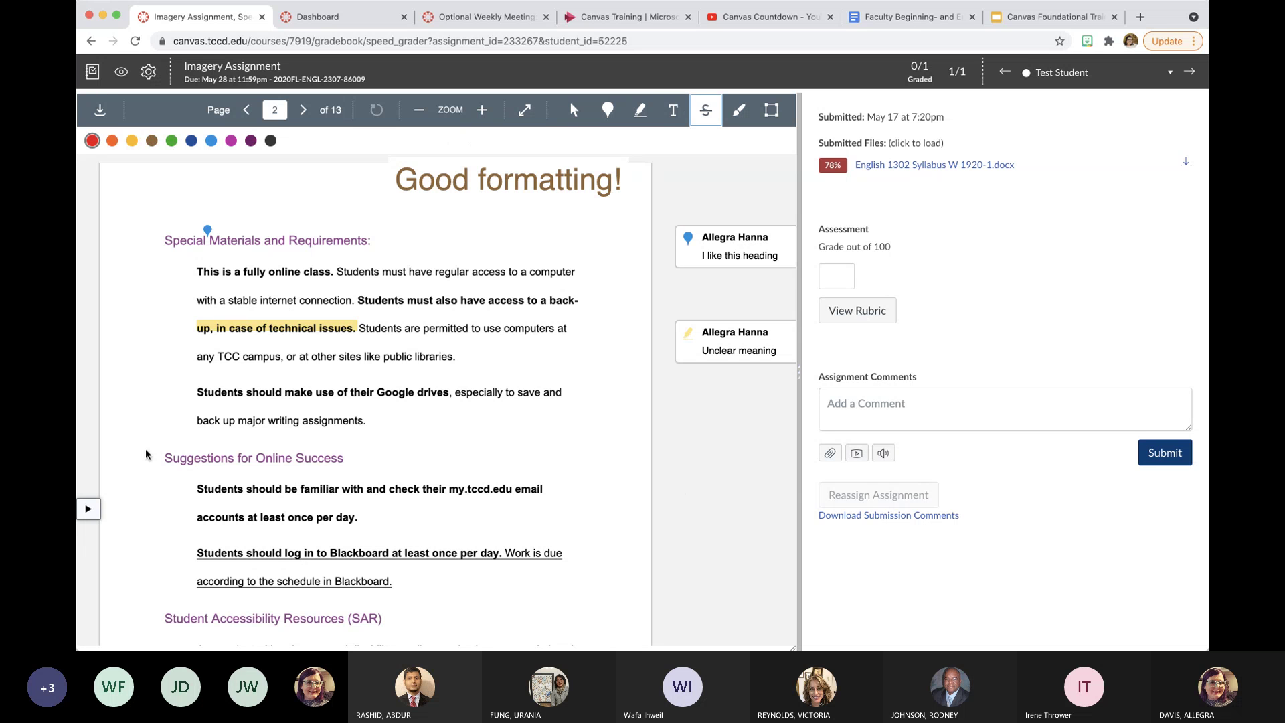
# Strike through the Suggestions for Online Success heading with comment 'I would suggest deleting this'
pyautogui.moveTo(165, 457); pyautogui.dragTo(310, 471)
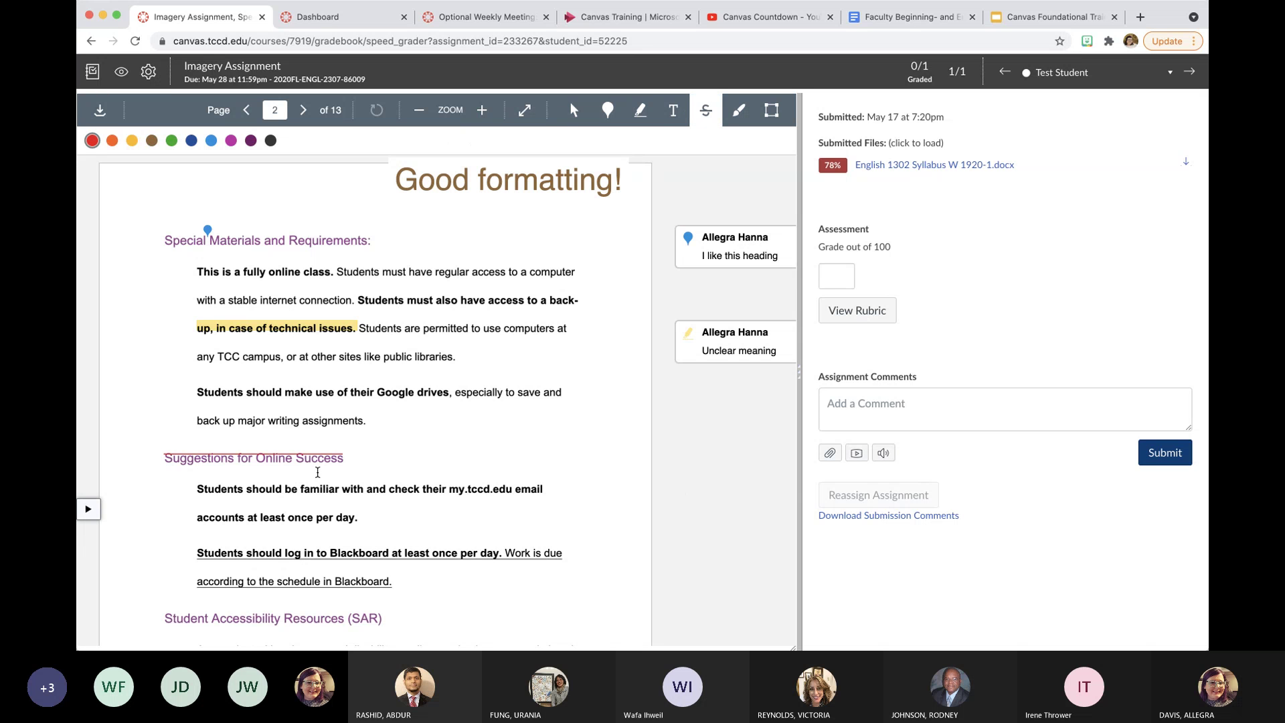
pyautogui.click(647, 456)
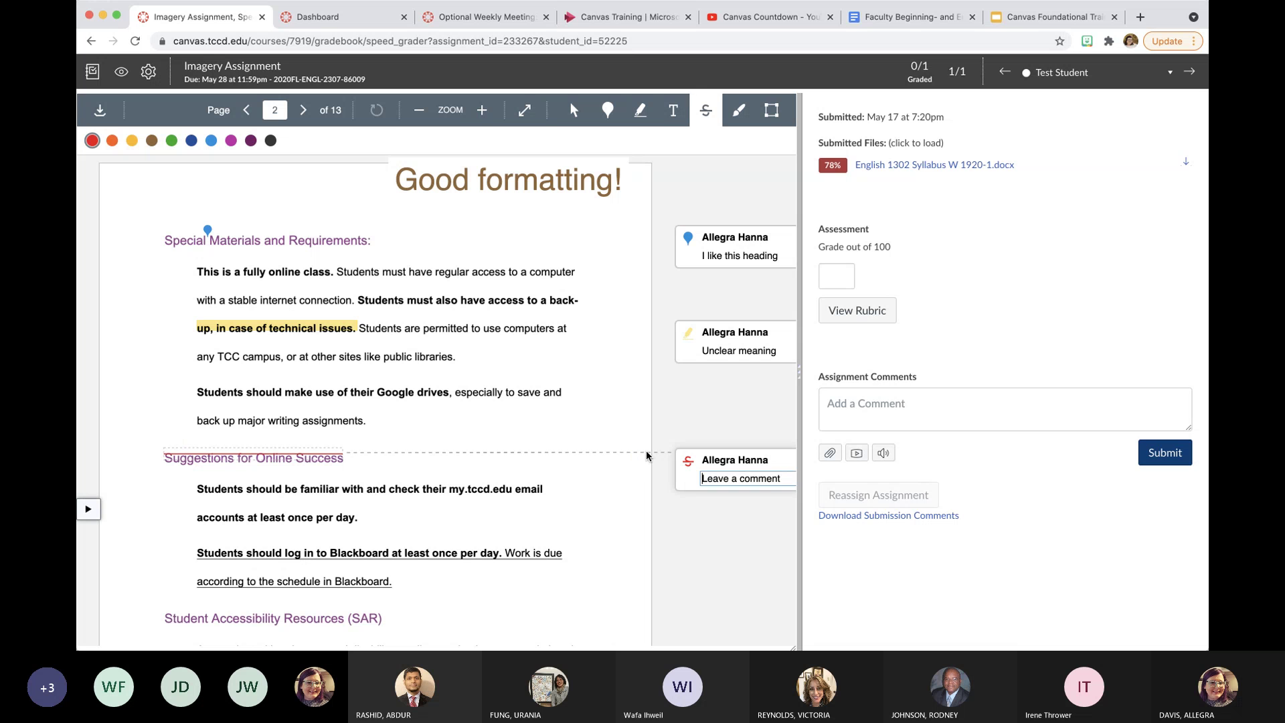
pyautogui.write('I would suggest deleting this')
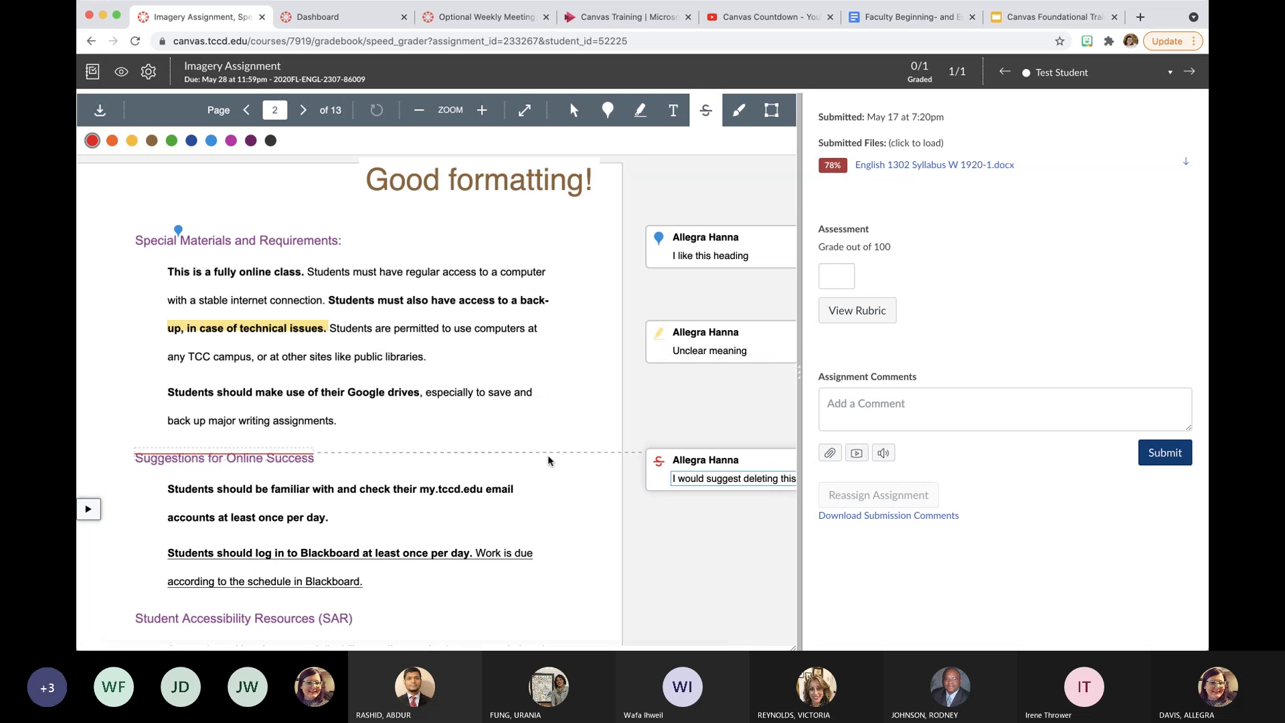
pyautogui.scroll(-5, 547, 461)
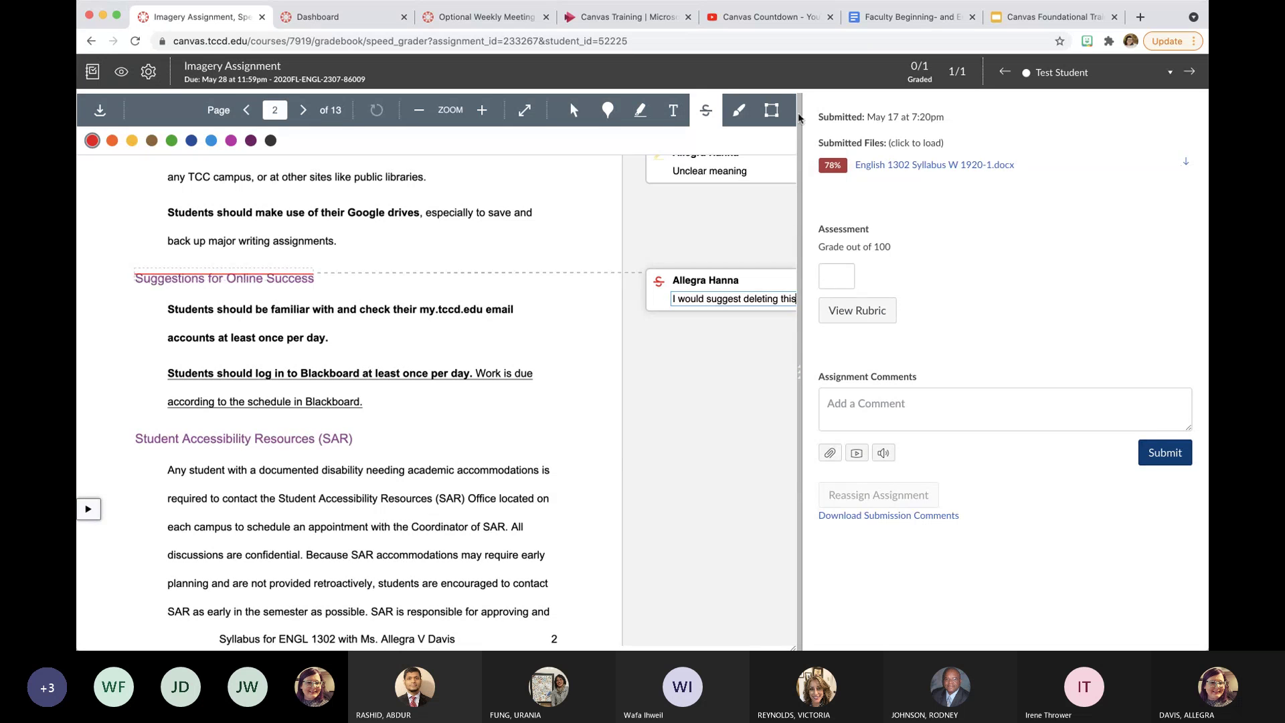
# Box the SAR section and comment 'I would suggest moving this to the first page'
pyautogui.click(772, 110)
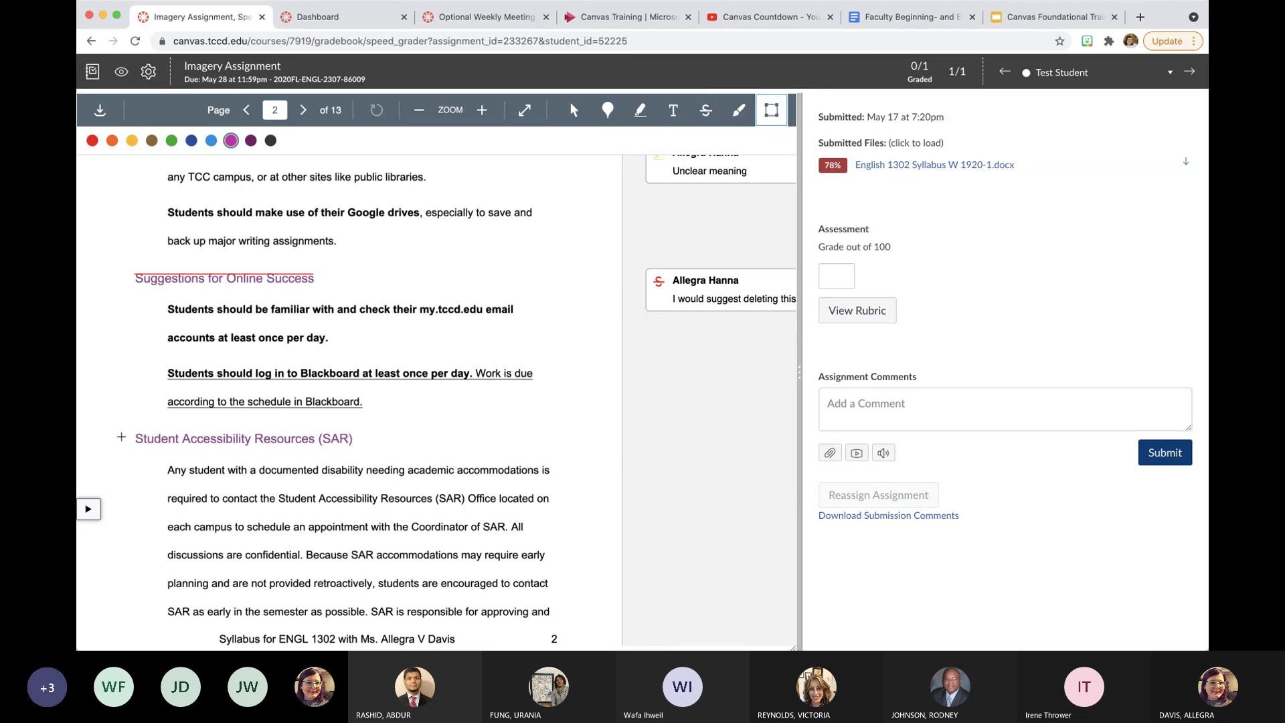
pyautogui.moveTo(118, 431)
pyautogui.mouseDown()
pyautogui.moveTo(424, 529)
pyautogui.moveTo(599, 629)
pyautogui.mouseUp()
pyautogui.click(191, 140)
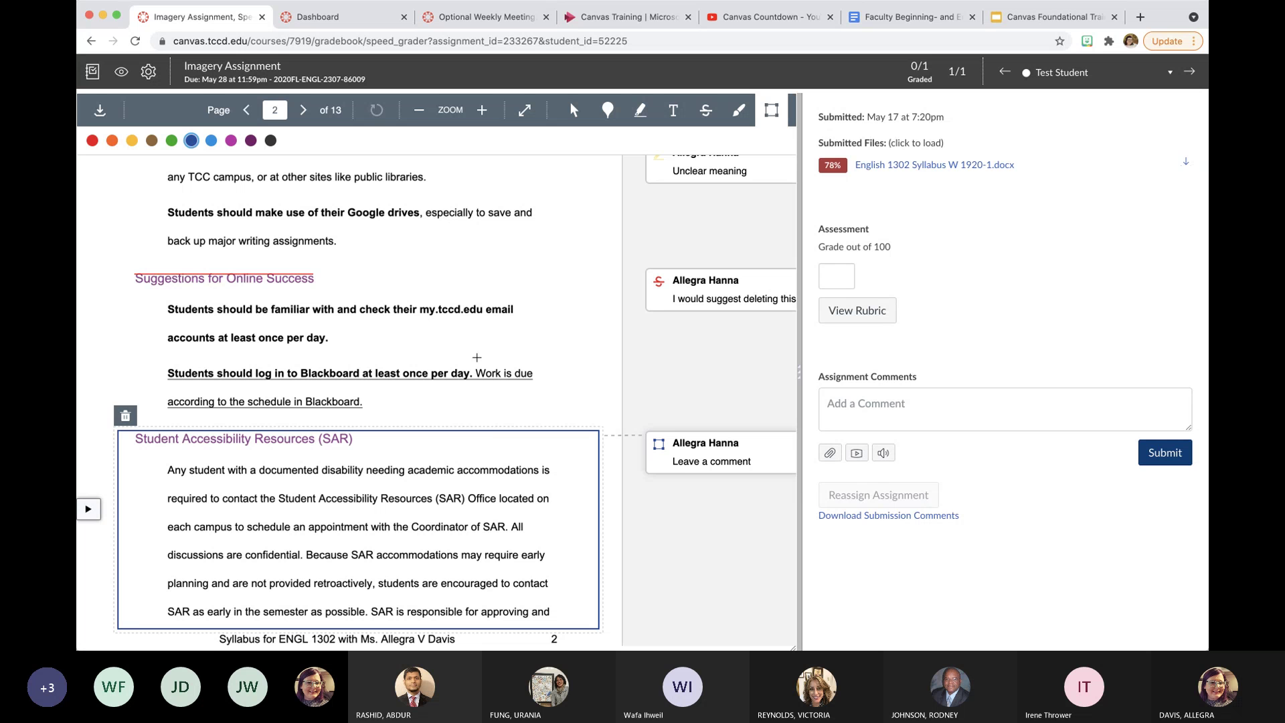
pyautogui.click(686, 461)
pyautogui.write('I wou')
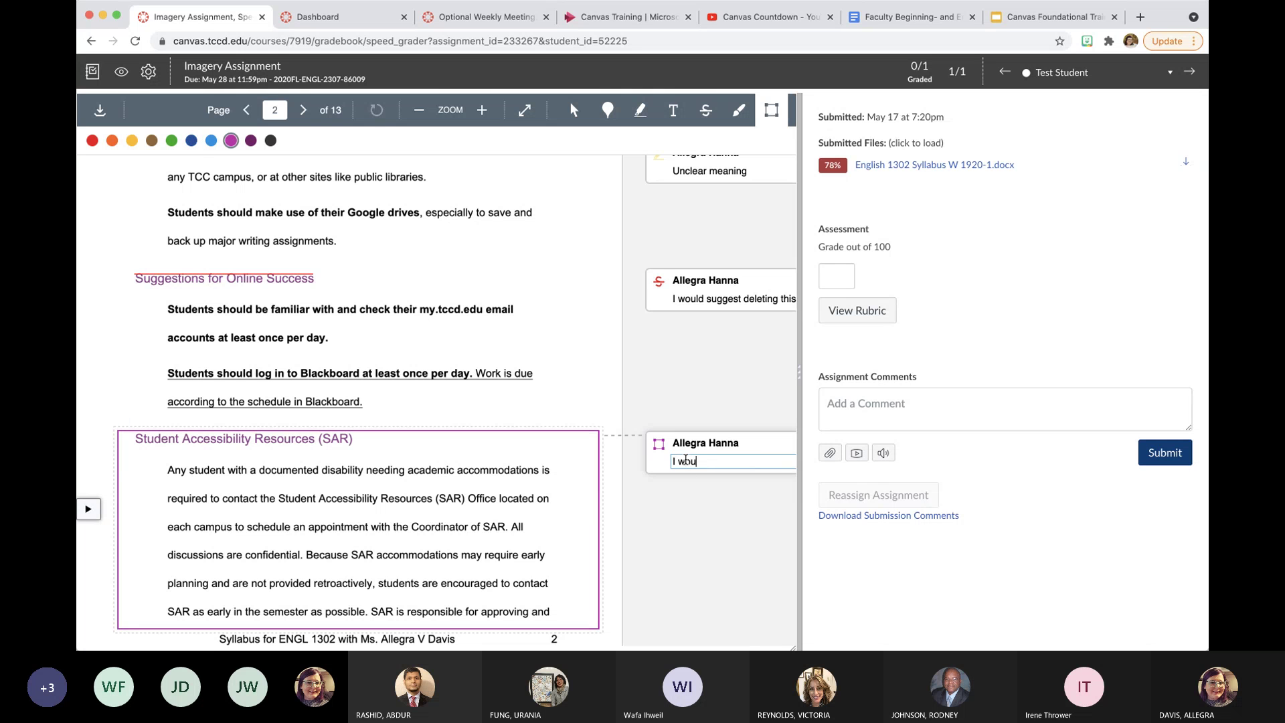
pyautogui.write('ld suggest moving this to the first page')
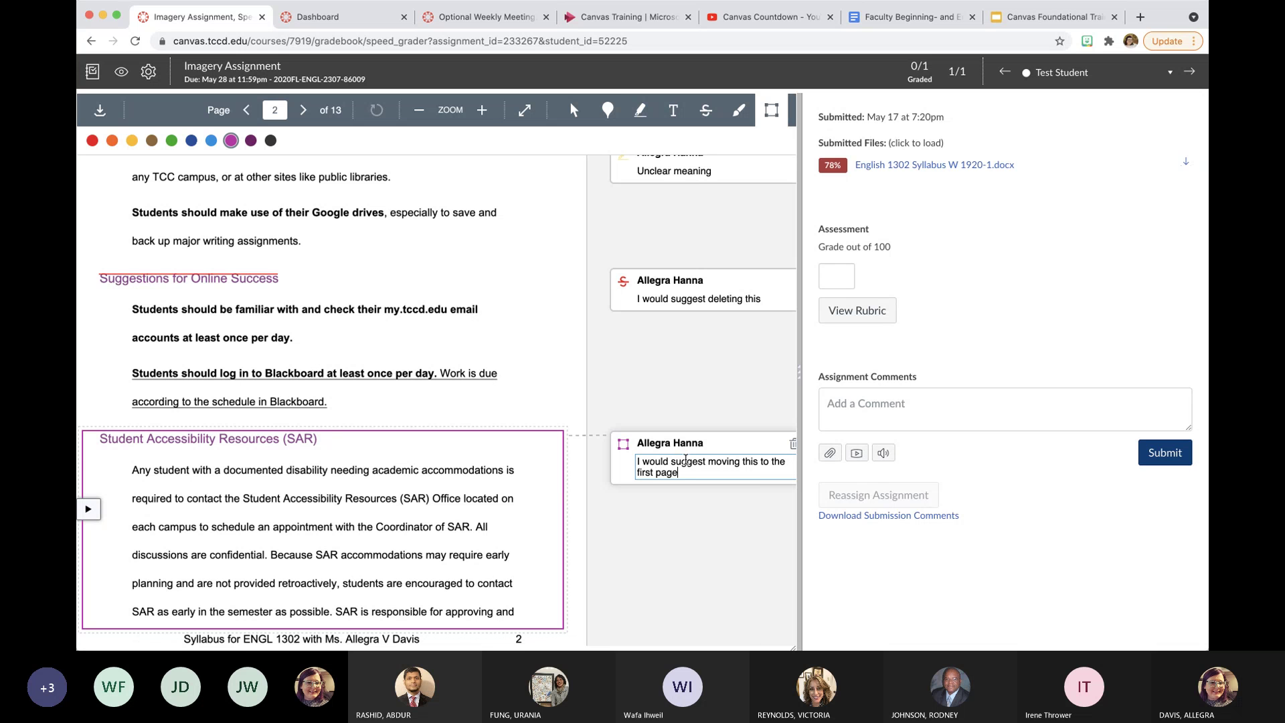
pyautogui.click(749, 553)
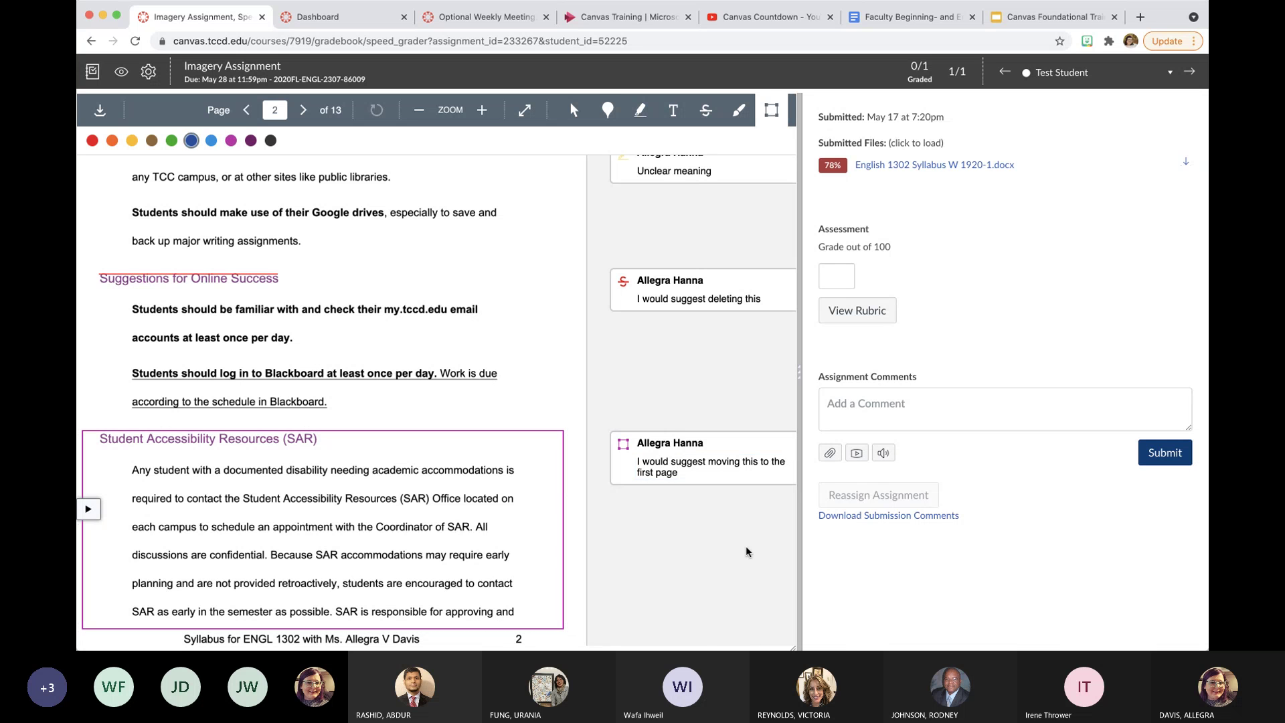
pyautogui.click(537, 390)
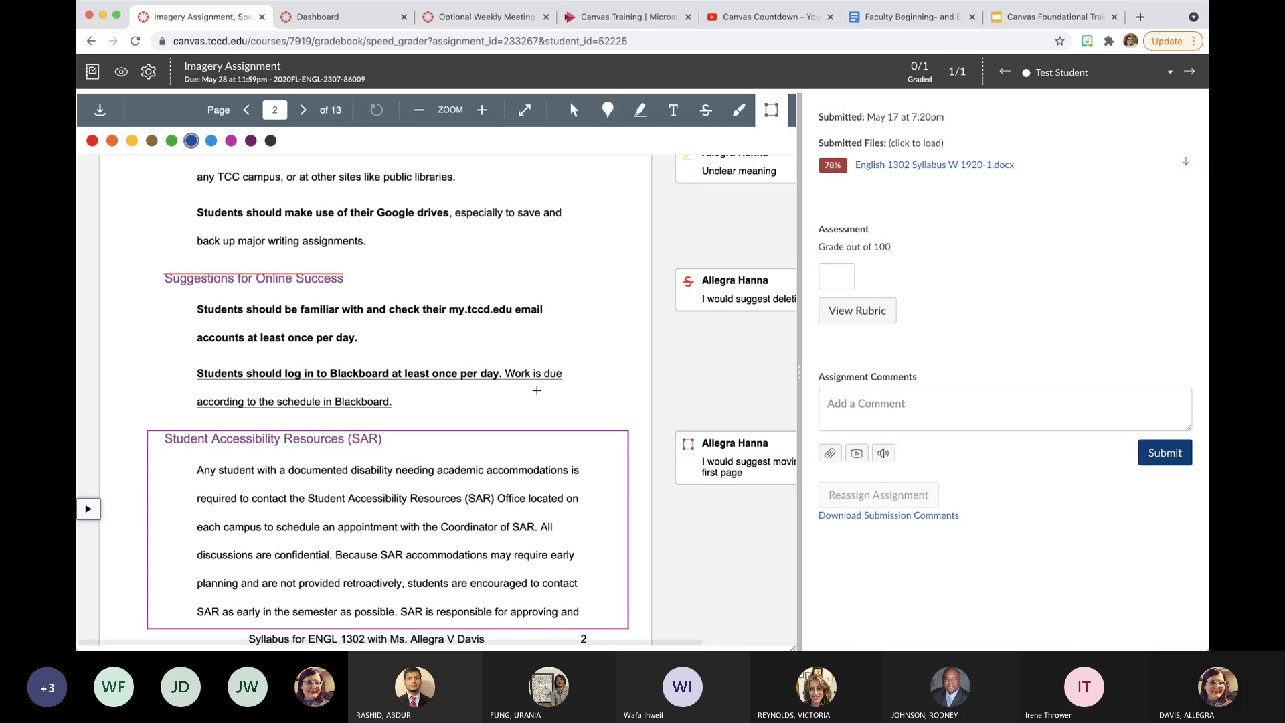
pyautogui.scroll(-6, 537, 390)
pyautogui.scroll(10, 537, 390)
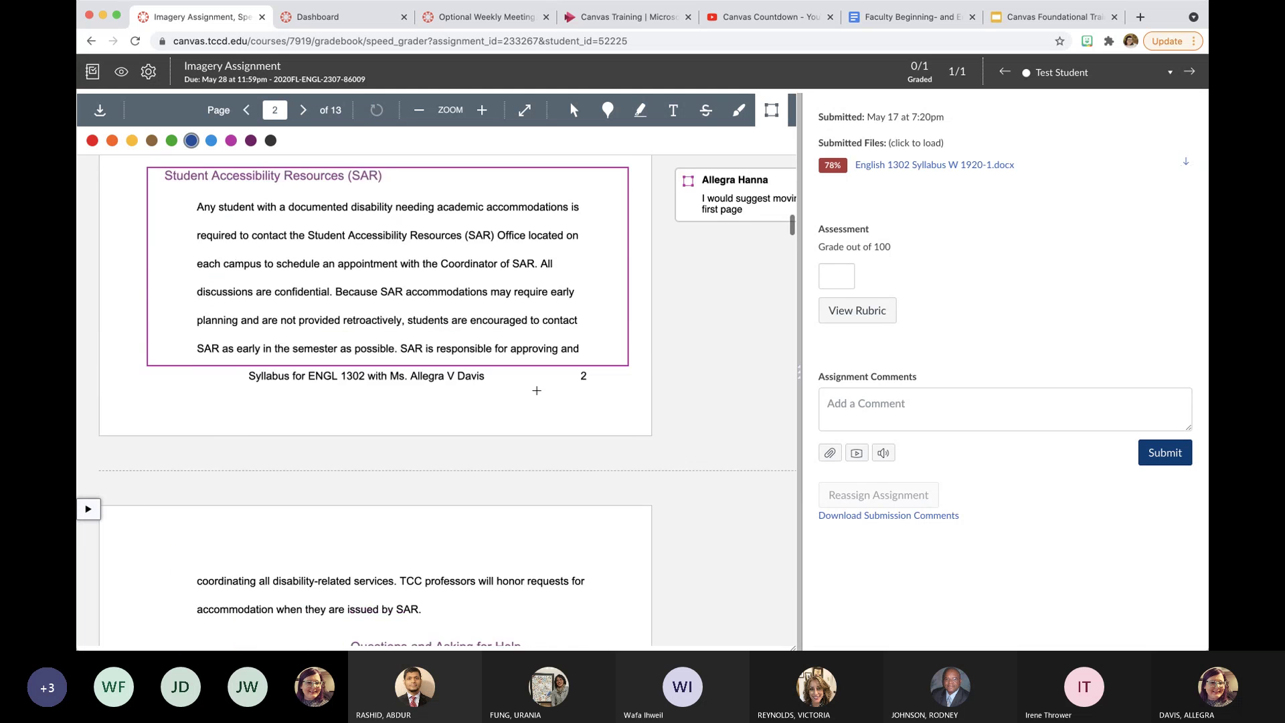
# Place a test comment pin by the Google drives line, then delete it
pyautogui.scroll(-1, 537, 390)
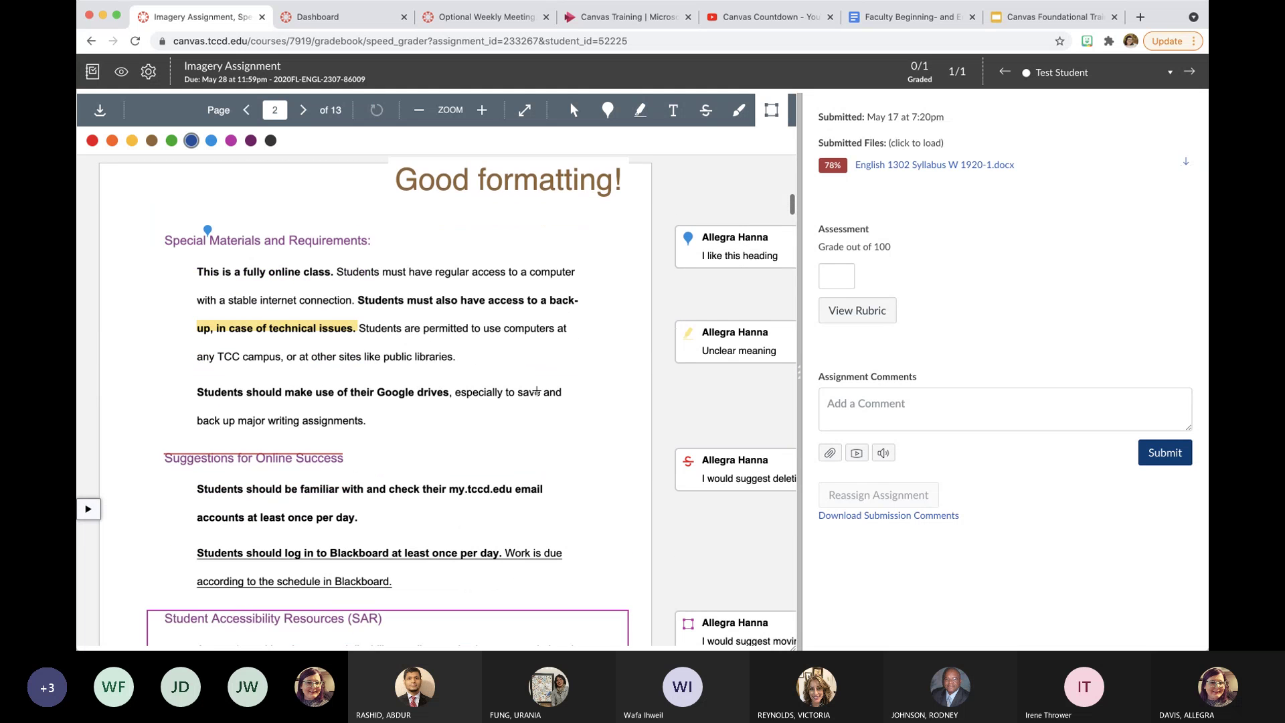
pyautogui.click(608, 110)
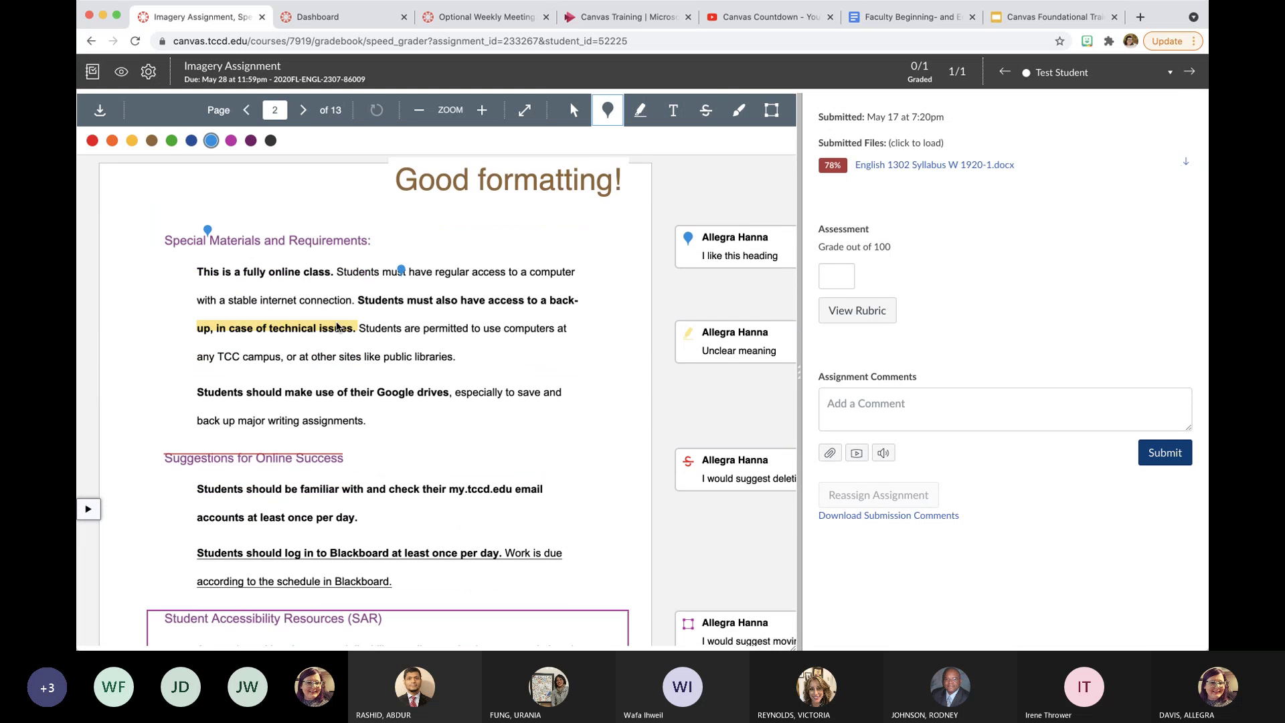
pyautogui.click(299, 387)
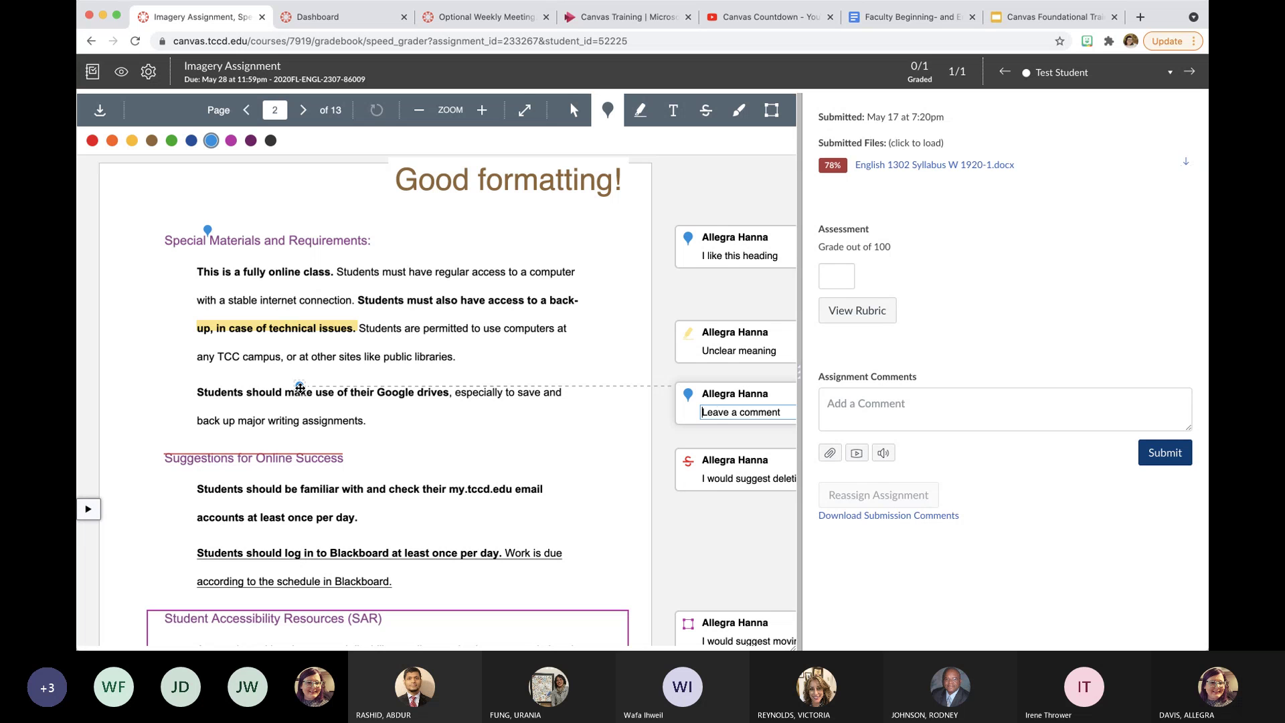
pyautogui.write('jsdfgkljsfg')
pyautogui.press('BackSpace')
pyautogui.click(727, 389)
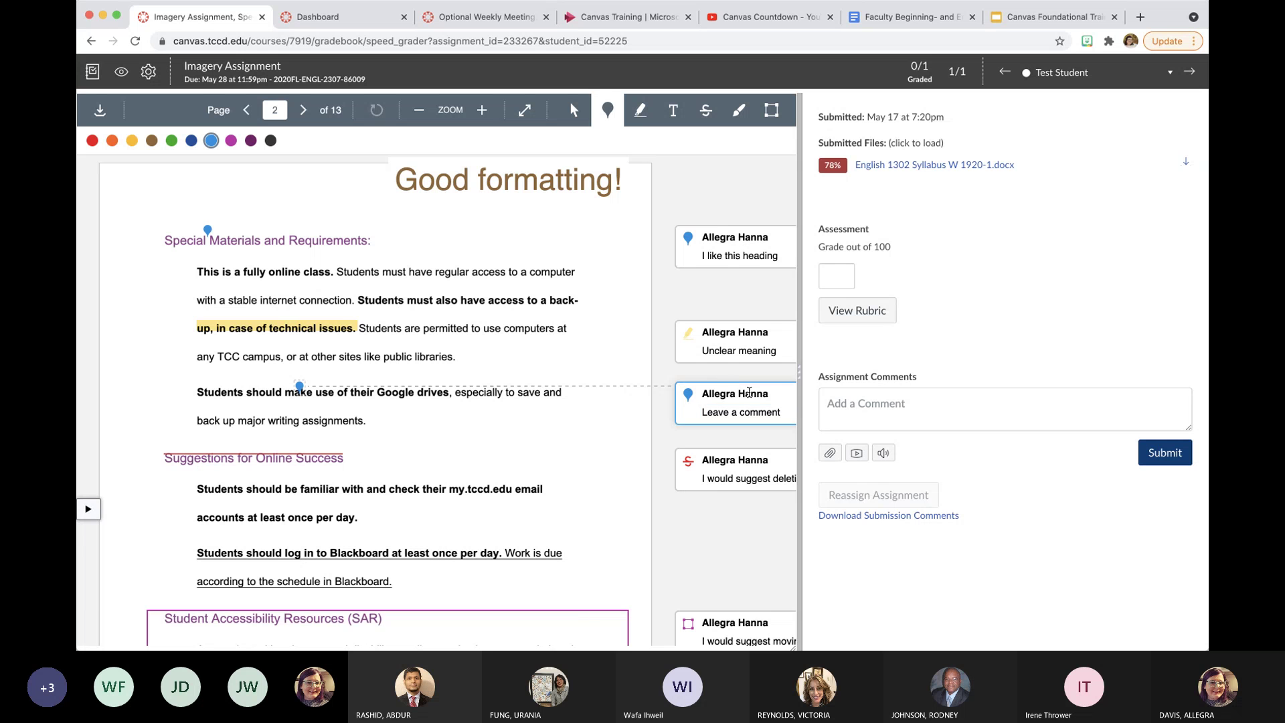
pyautogui.click(663, 423)
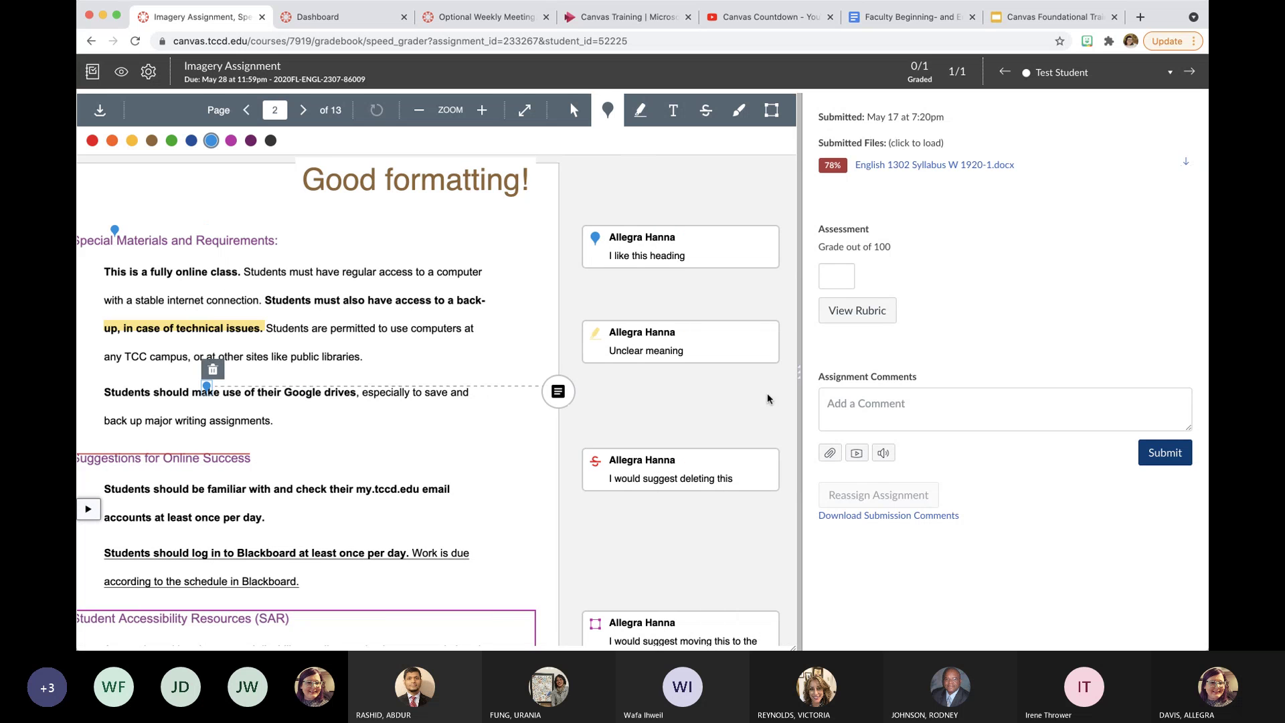
pyautogui.click(213, 369)
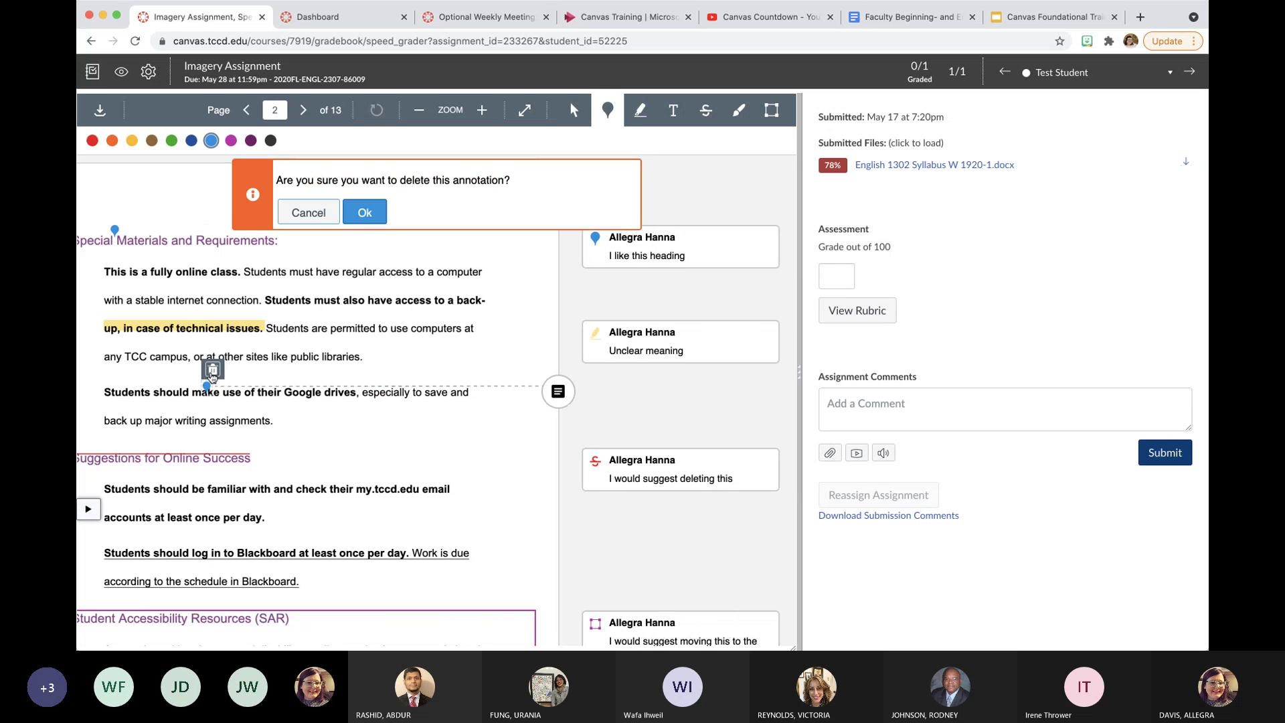
pyautogui.click(364, 213)
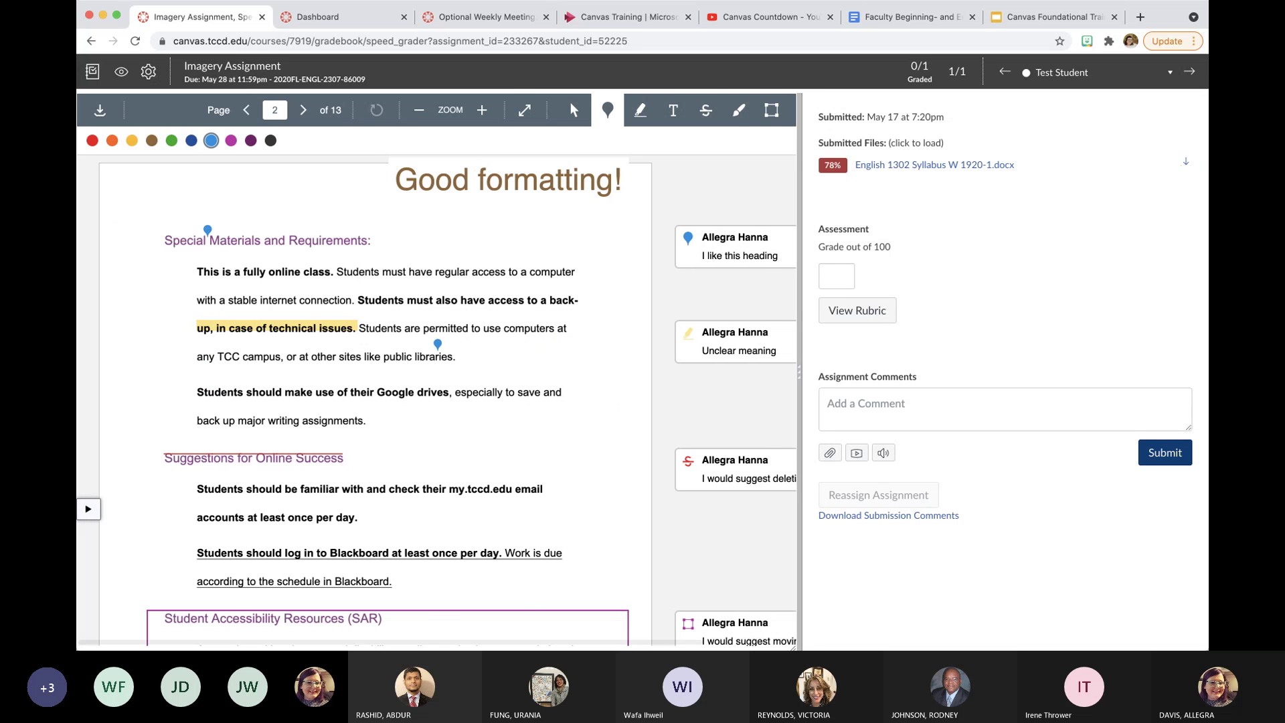
pyautogui.click(740, 112)
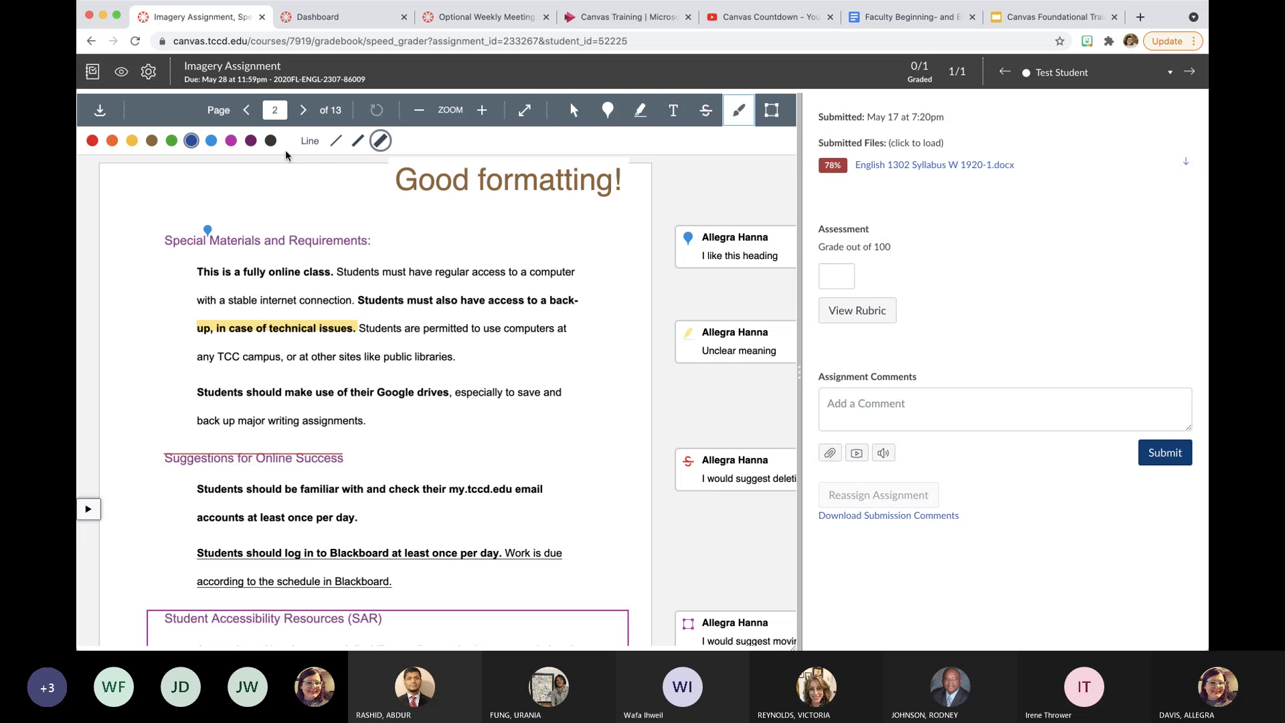
# Draw thick blue freehand ink circling 'Requirements:' and a handwritten scribble below it
pyautogui.click(358, 141)
pyautogui.click(380, 141)
pyautogui.moveTo(299, 216)
pyautogui.mouseDown()
pyautogui.moveTo(292, 248)
pyautogui.moveTo(398, 227)
pyautogui.moveTo(294, 219)
pyautogui.mouseUp()
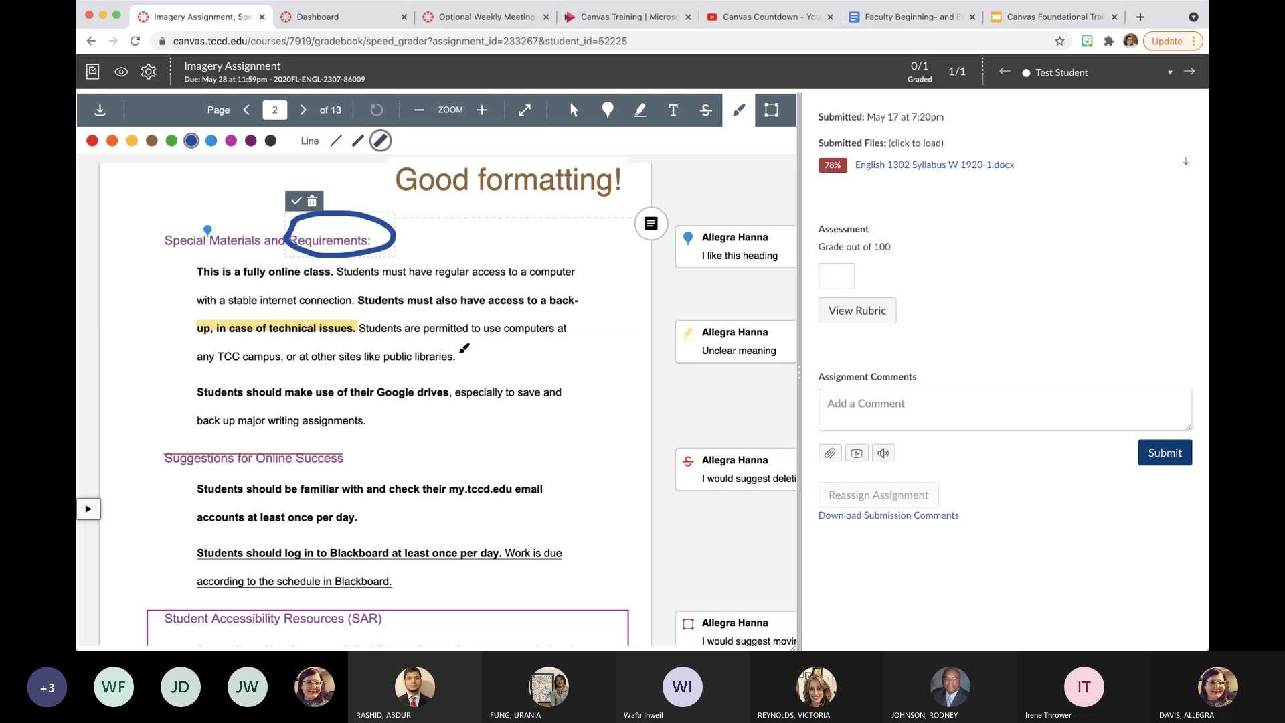
pyautogui.moveTo(396, 430); pyautogui.dragTo(396, 490)
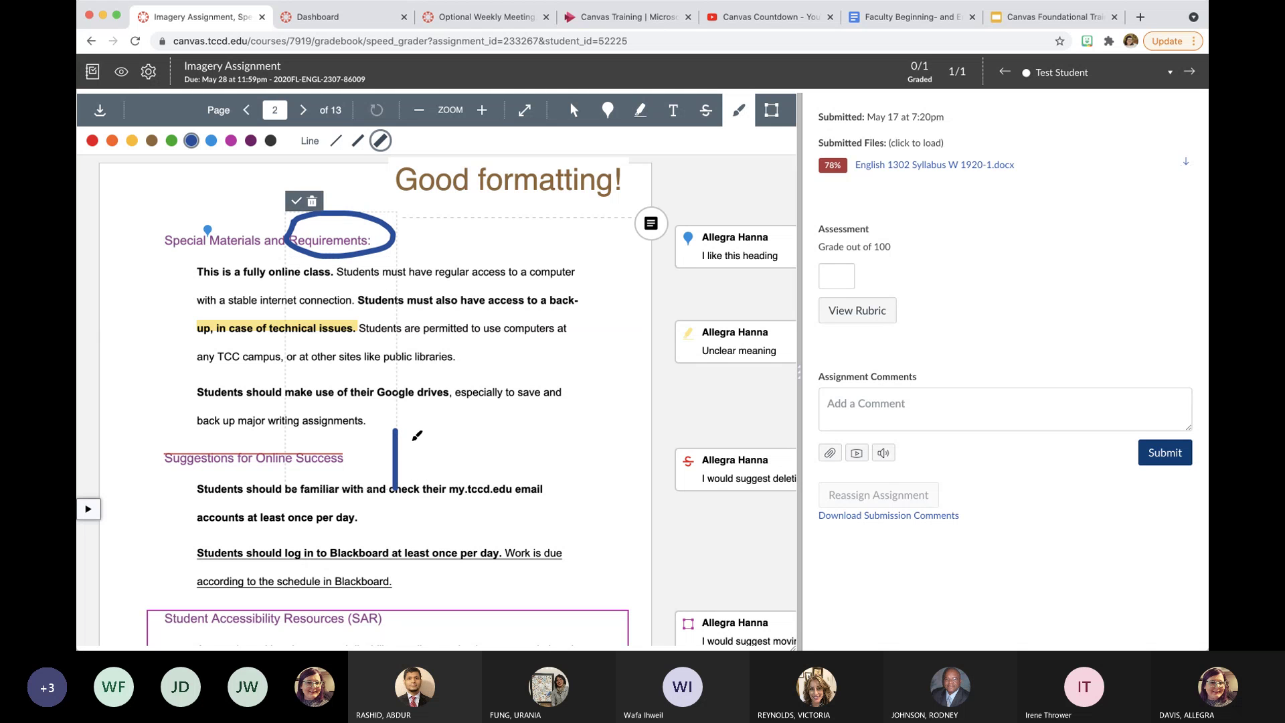
pyautogui.moveTo(411, 439)
pyautogui.mouseDown()
pyautogui.moveTo(414, 479)
pyautogui.moveTo(434, 454)
pyautogui.moveTo(528, 458)
pyautogui.moveTo(524, 448)
pyautogui.mouseUp()
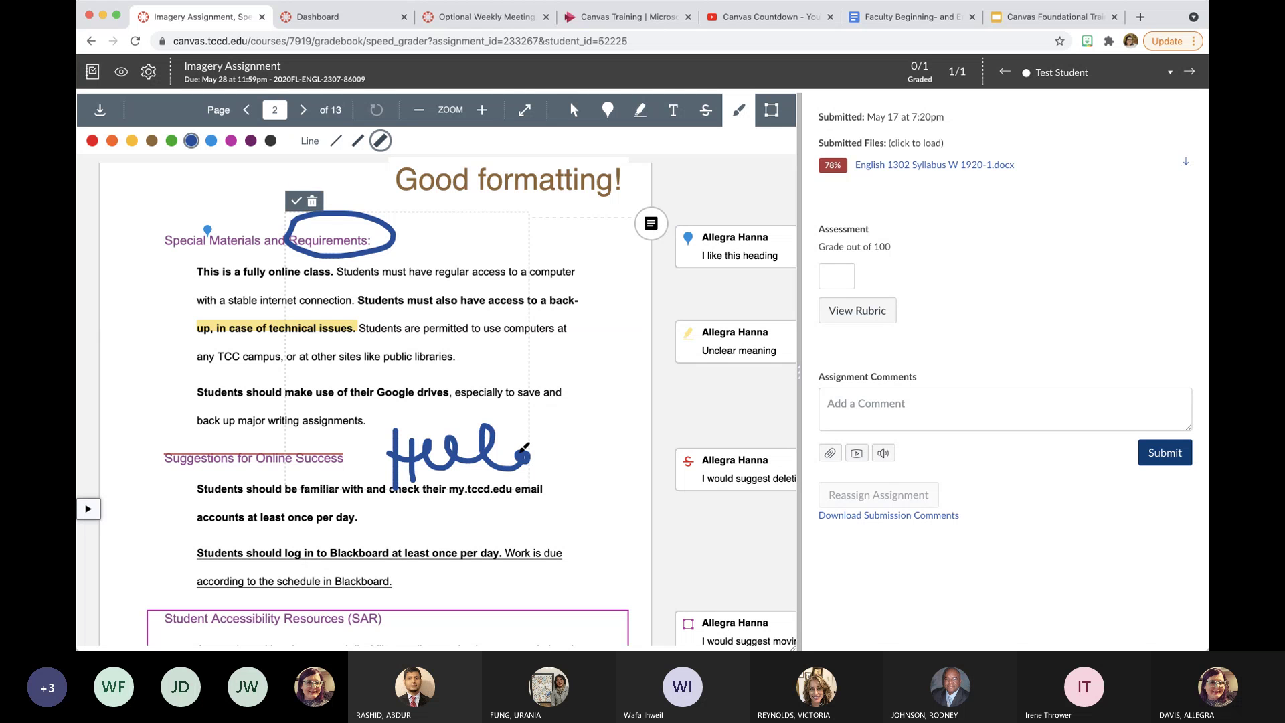
# Discard the empty comment draft on the drawing and widen the grading panel
pyautogui.click(652, 226)
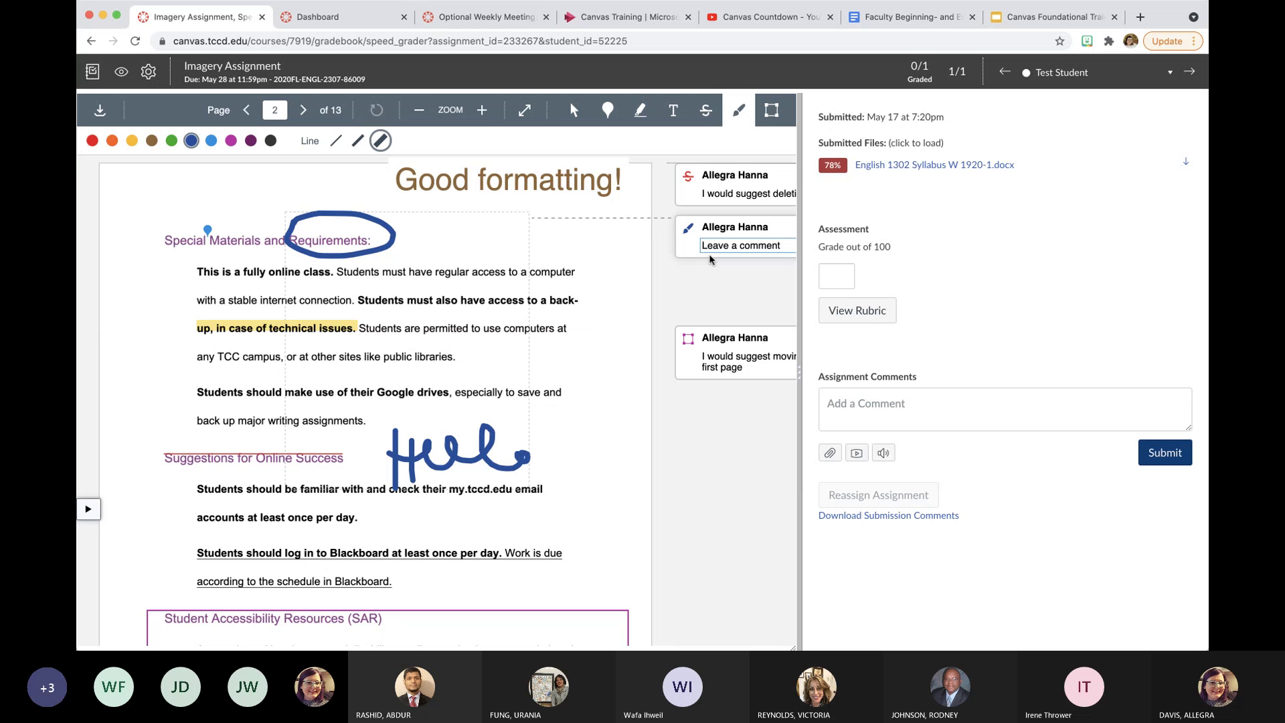
pyautogui.click(719, 279)
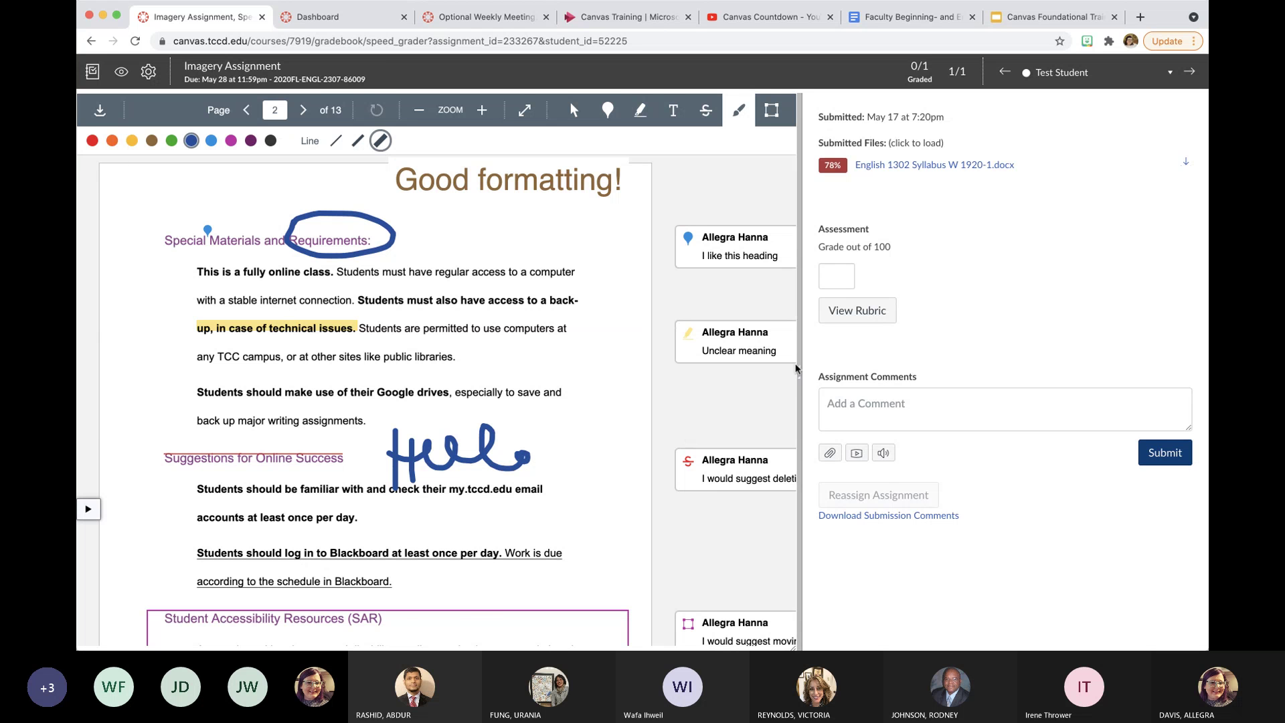
pyautogui.moveTo(802, 375); pyautogui.dragTo(677, 369)
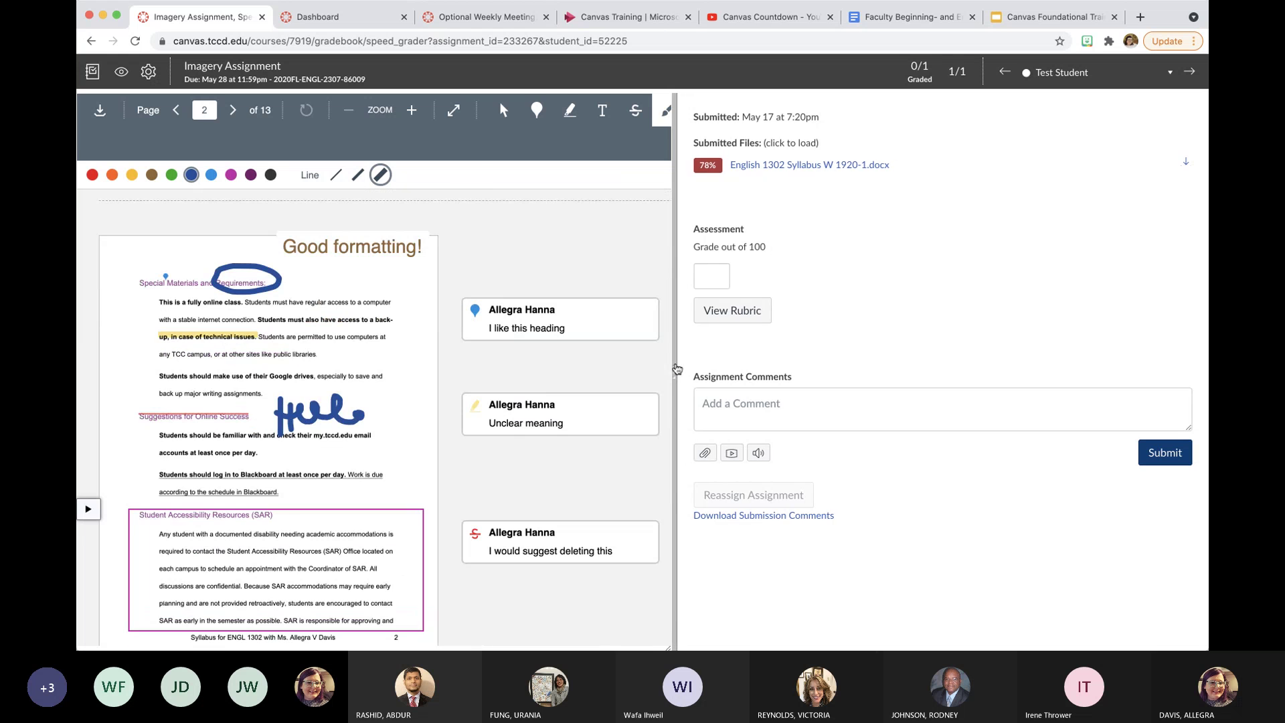
# Open the syllabus's 78% Turnitin report, view its five-source Match Overview, and return to SpeedGrader
pyautogui.click(708, 165)
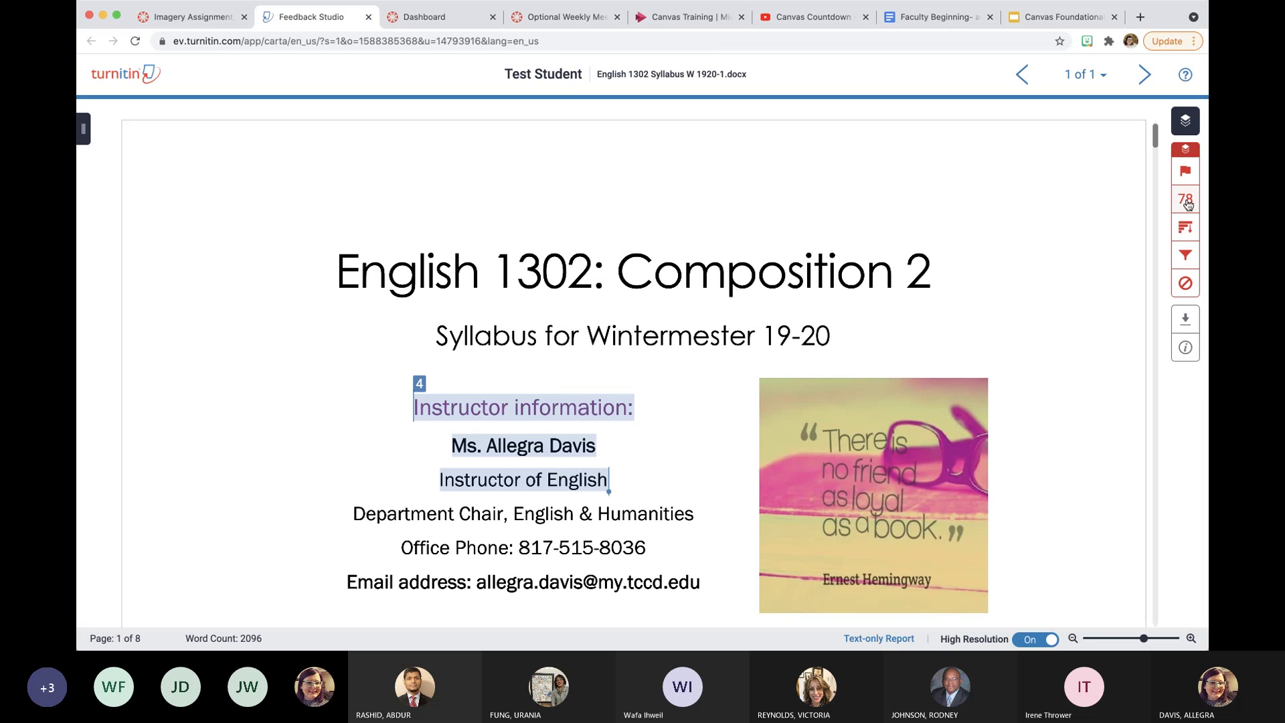
pyautogui.click(1187, 201)
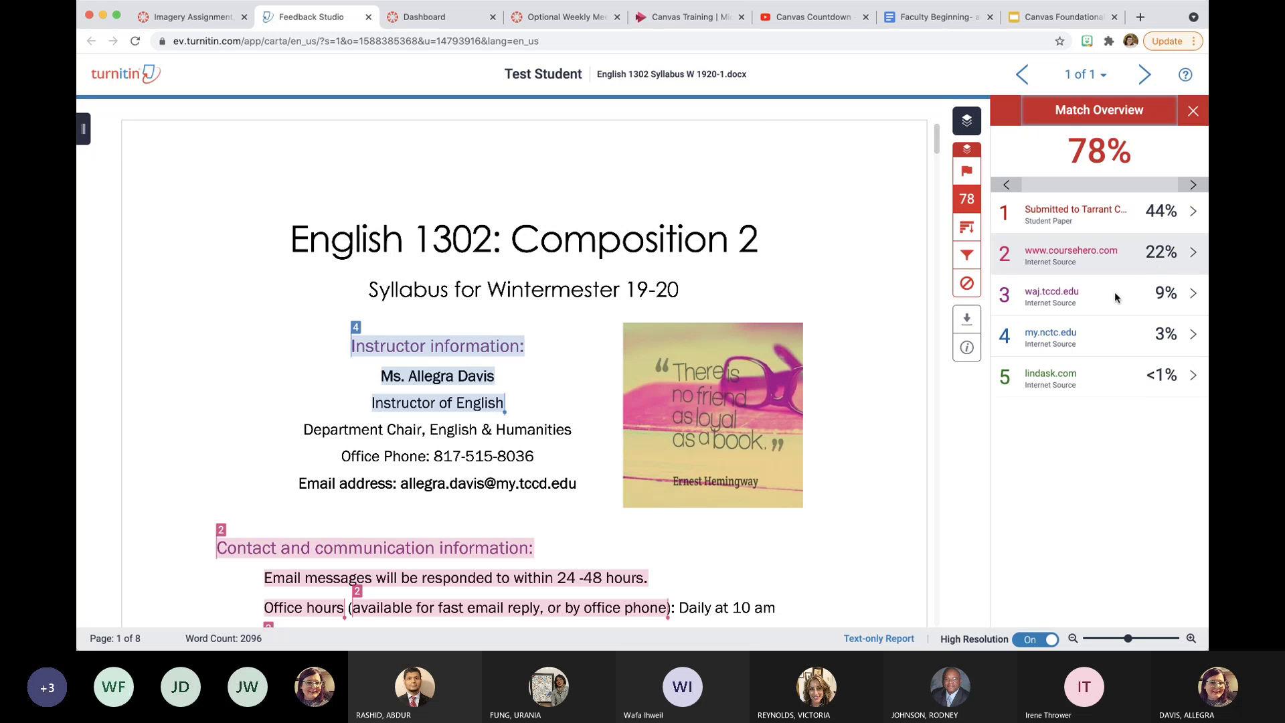
pyautogui.click(228, 26)
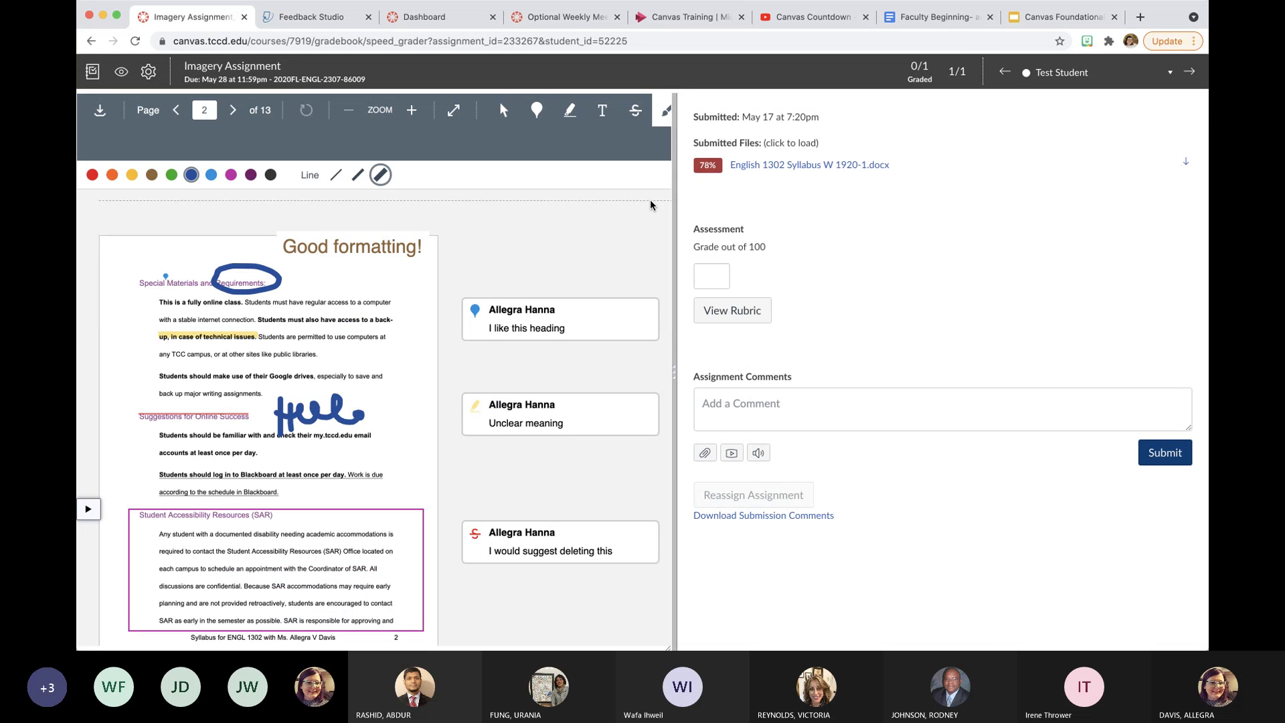
# Rate Organization 17, Formatting/Clarity 17, Evidence 18 and Composition 17 on the rubric, then save it
pyautogui.click(748, 318)
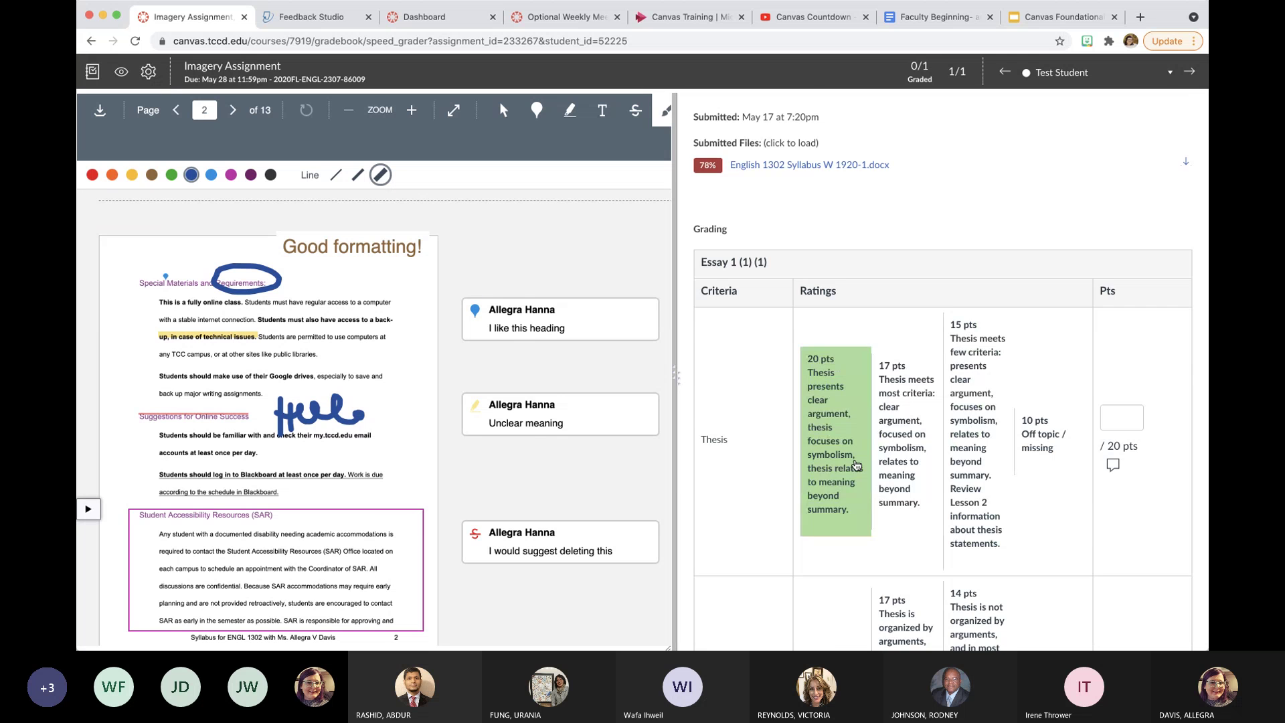
pyautogui.scroll(-3, 857, 464)
pyautogui.click(904, 523)
pyautogui.scroll(-5, 911, 496)
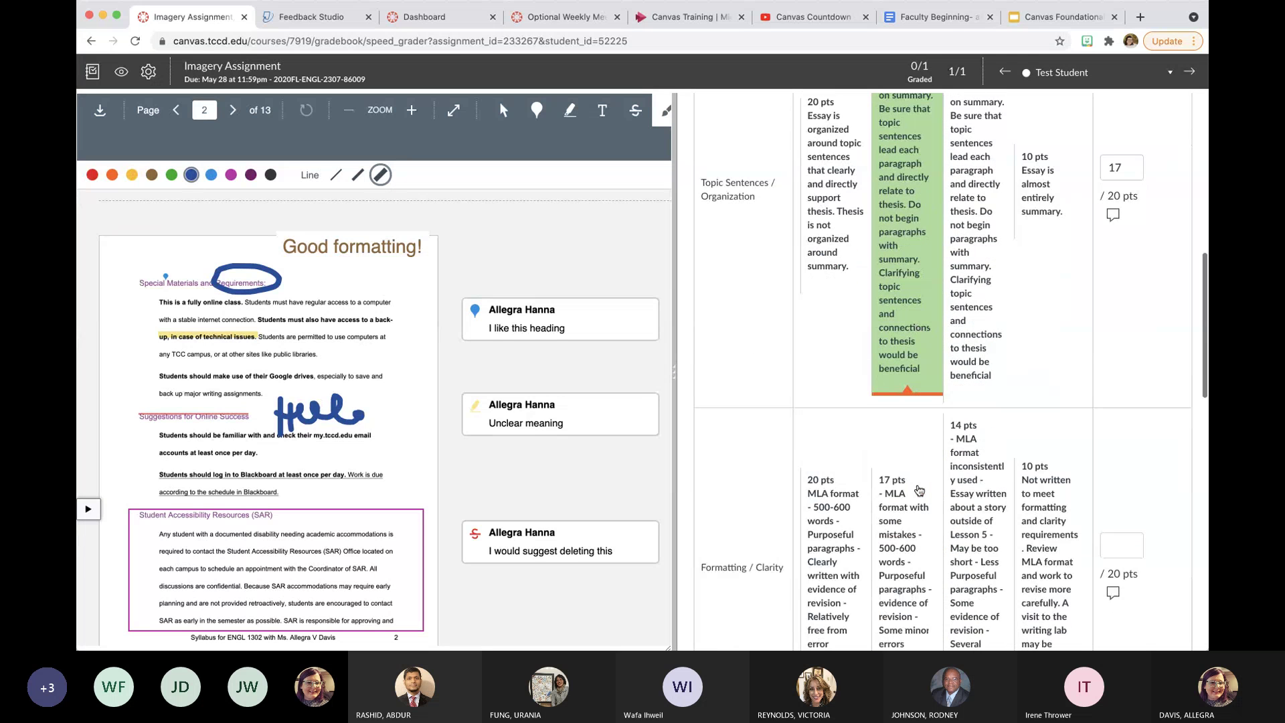
pyautogui.click(919, 490)
pyautogui.scroll(-8, 919, 490)
pyautogui.click(919, 488)
pyautogui.scroll(-6, 919, 488)
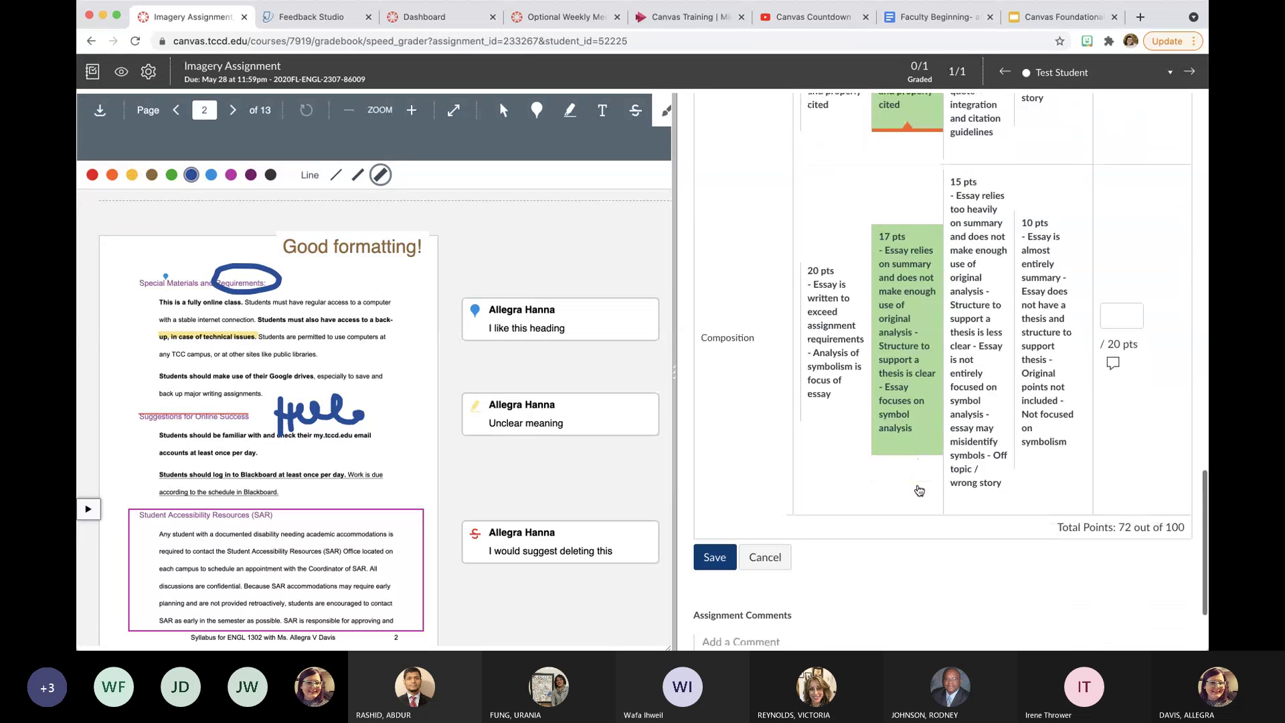
pyautogui.click(917, 481)
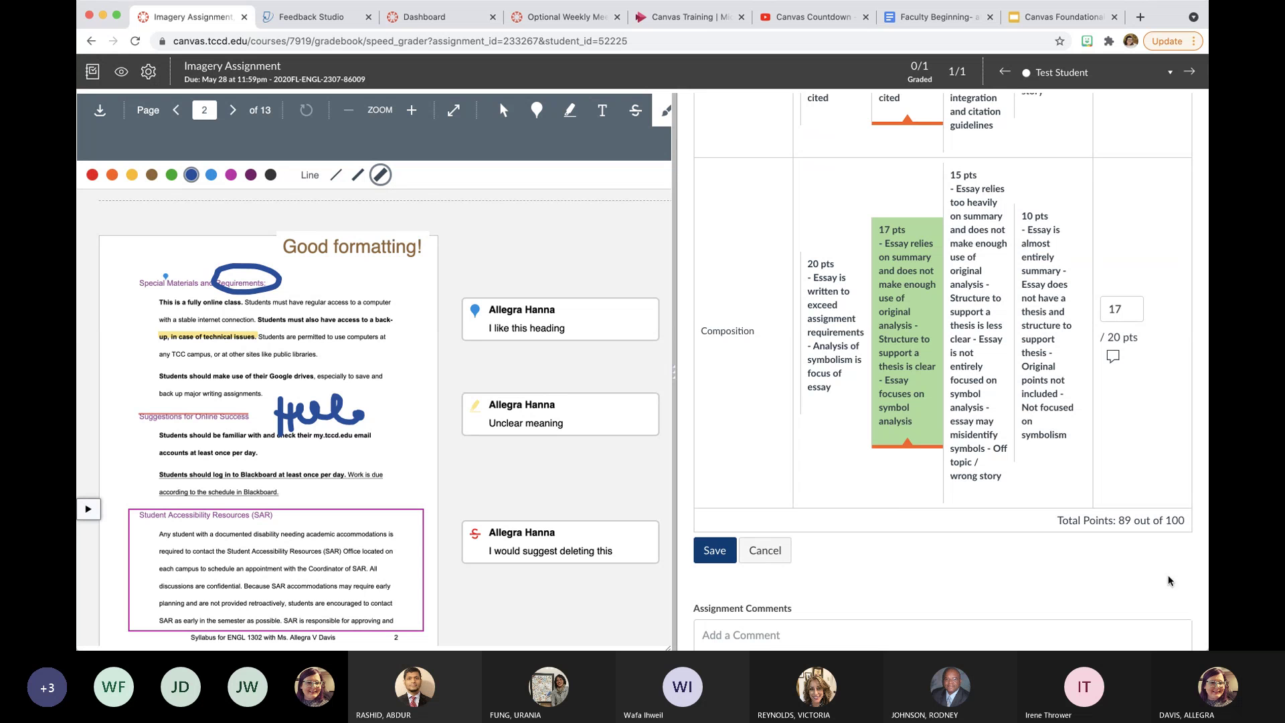
pyautogui.click(711, 553)
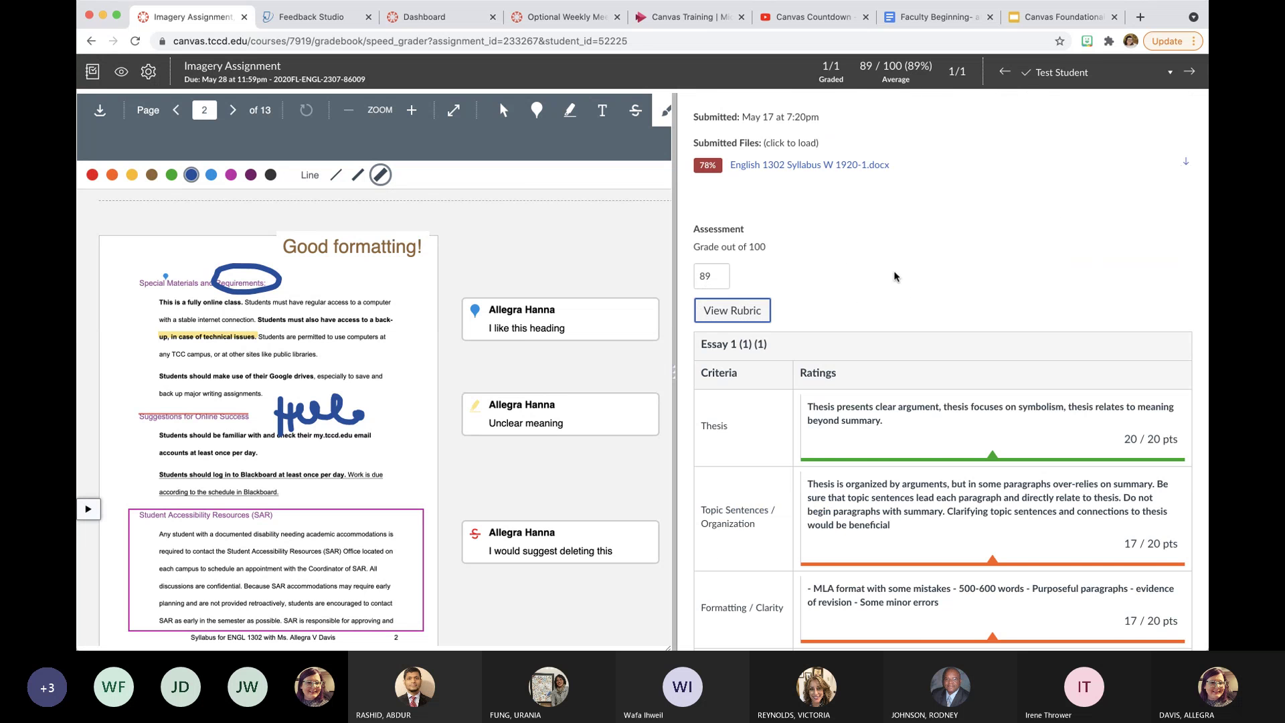
# Post the assignment comment 'Summary comment'
pyautogui.scroll(-6, 898, 272)
pyautogui.click(824, 517)
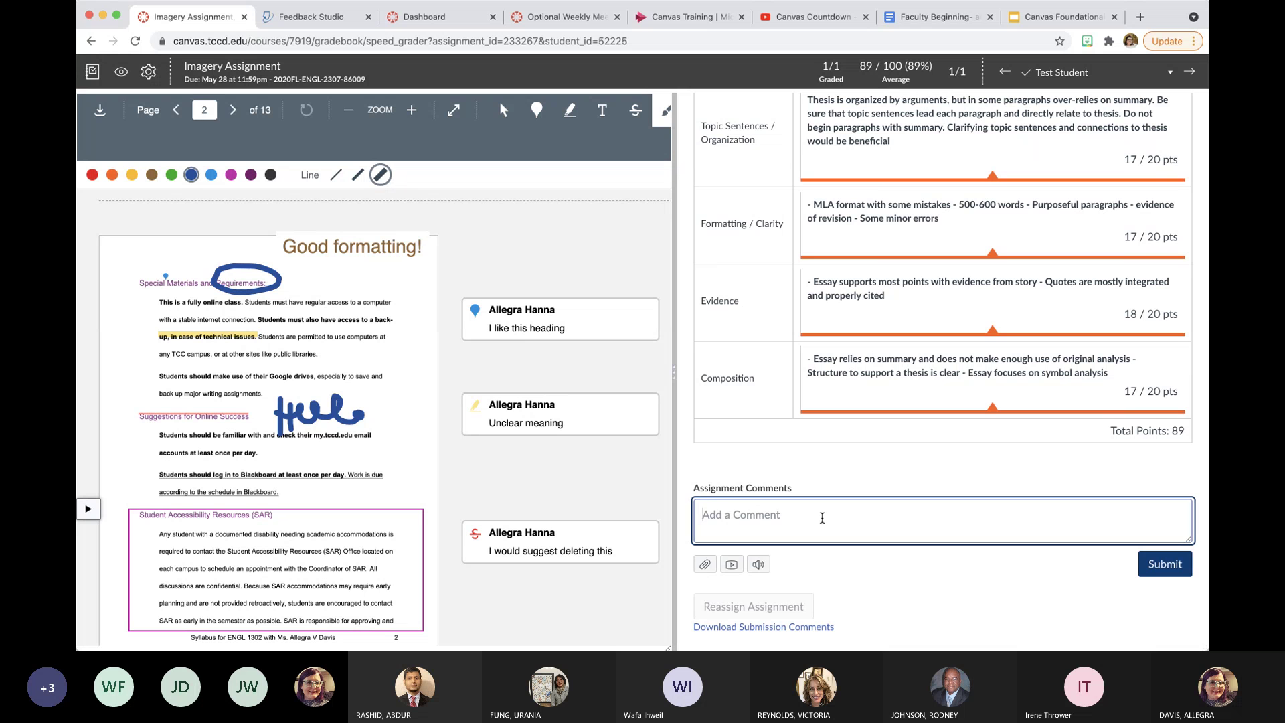
pyautogui.write('Summary comment! OR')
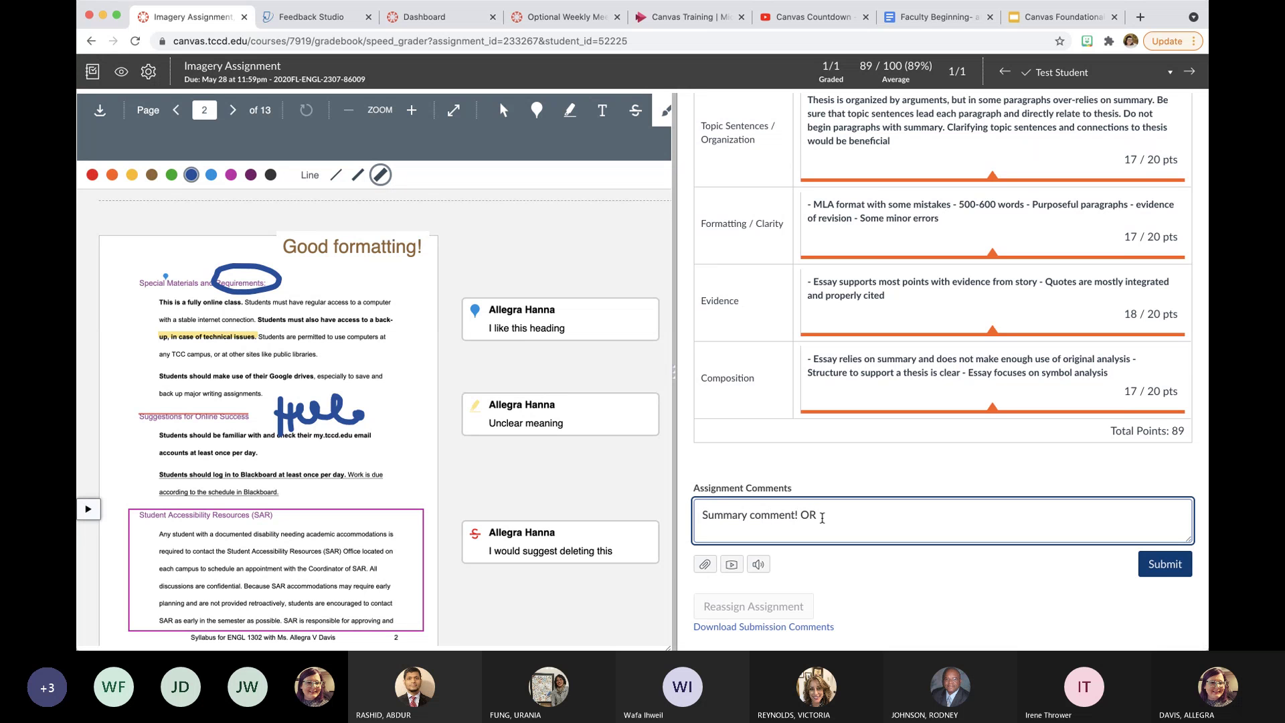
pyautogui.click(1171, 569)
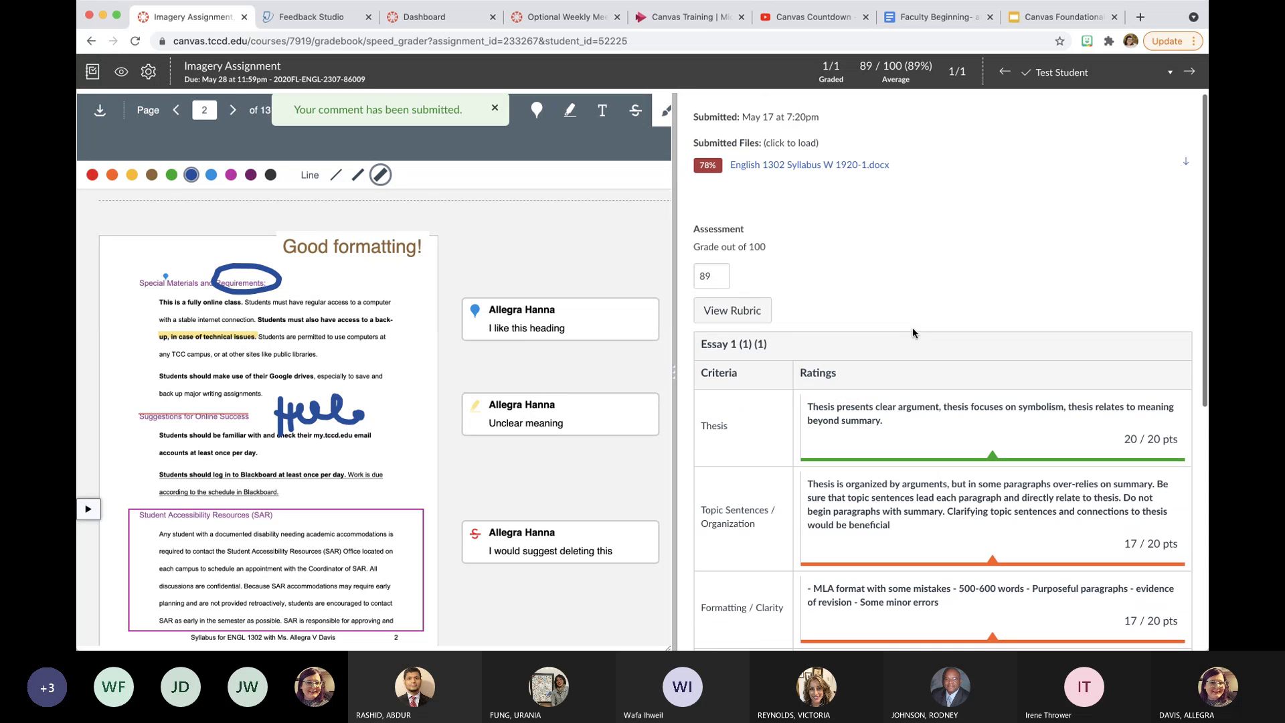
# Clear the 89 from the Grade box
pyautogui.doubleClick(703, 277)
pyautogui.press('BackSpace')
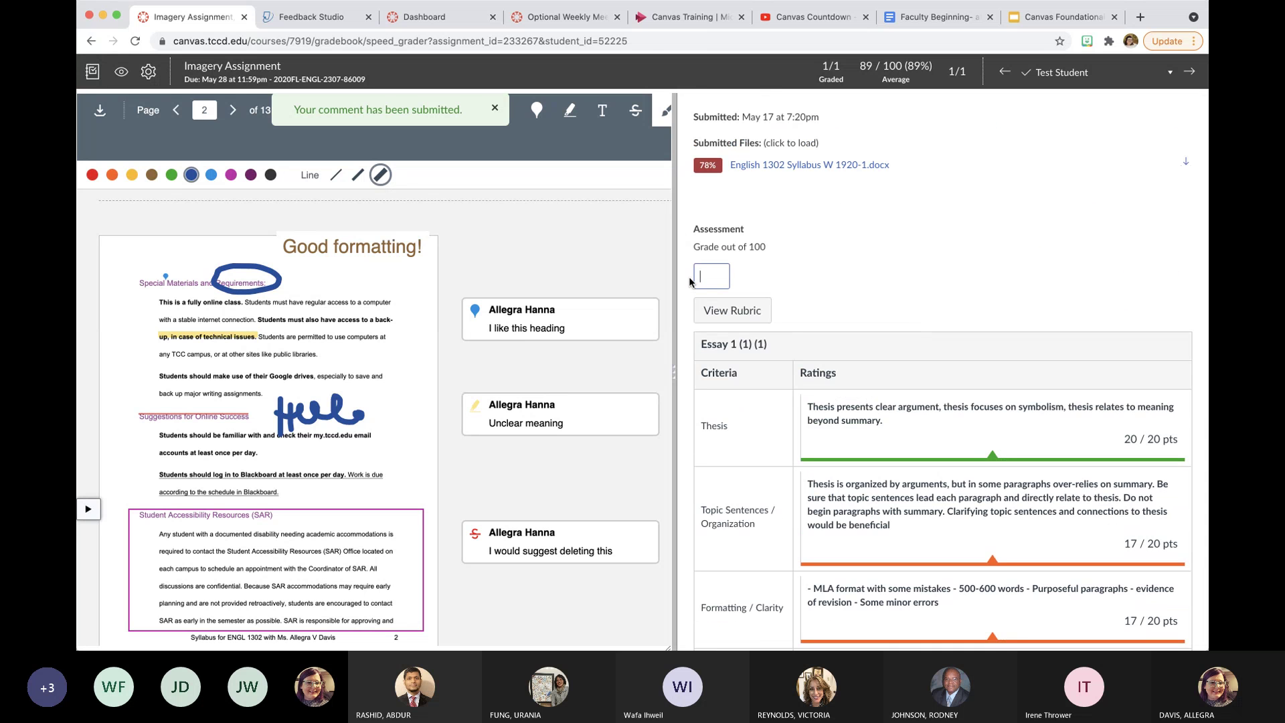
pyautogui.click(907, 281)
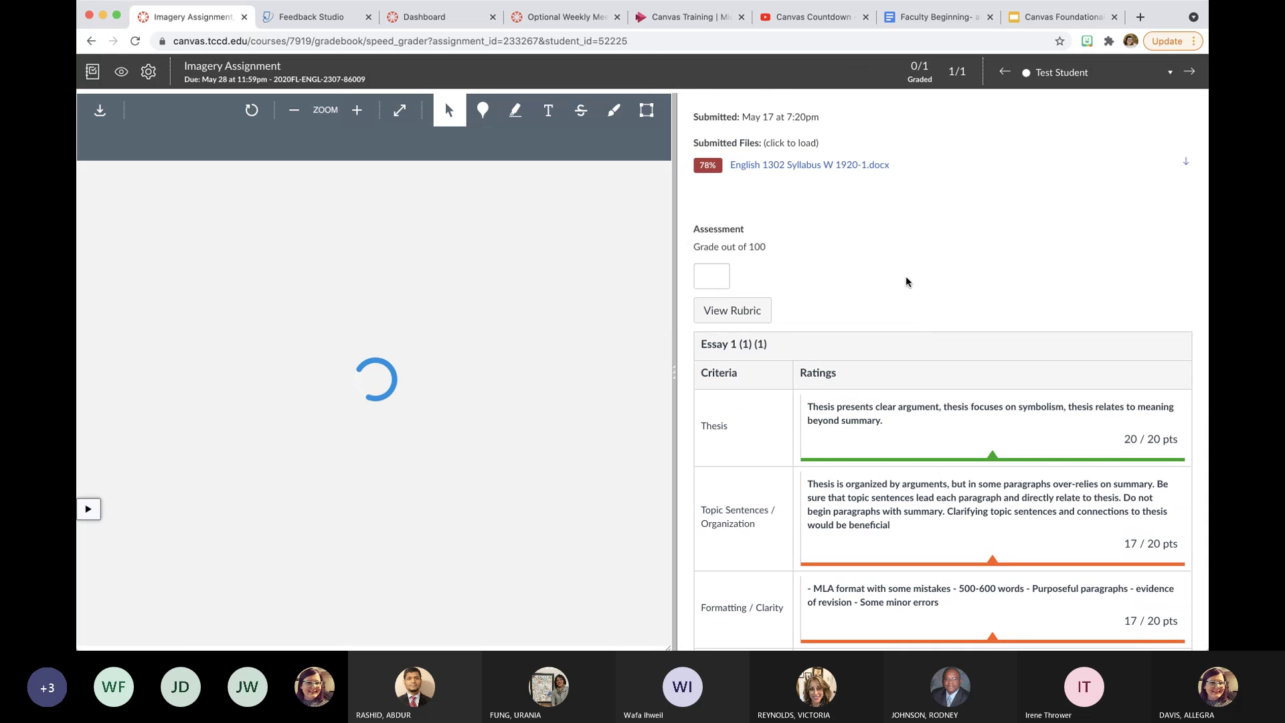
# Post the comment 'Oops! Looks like your submitted the wrong file! Please submit Essay 2.'
pyautogui.scroll(-6, 906, 282)
pyautogui.click(757, 517)
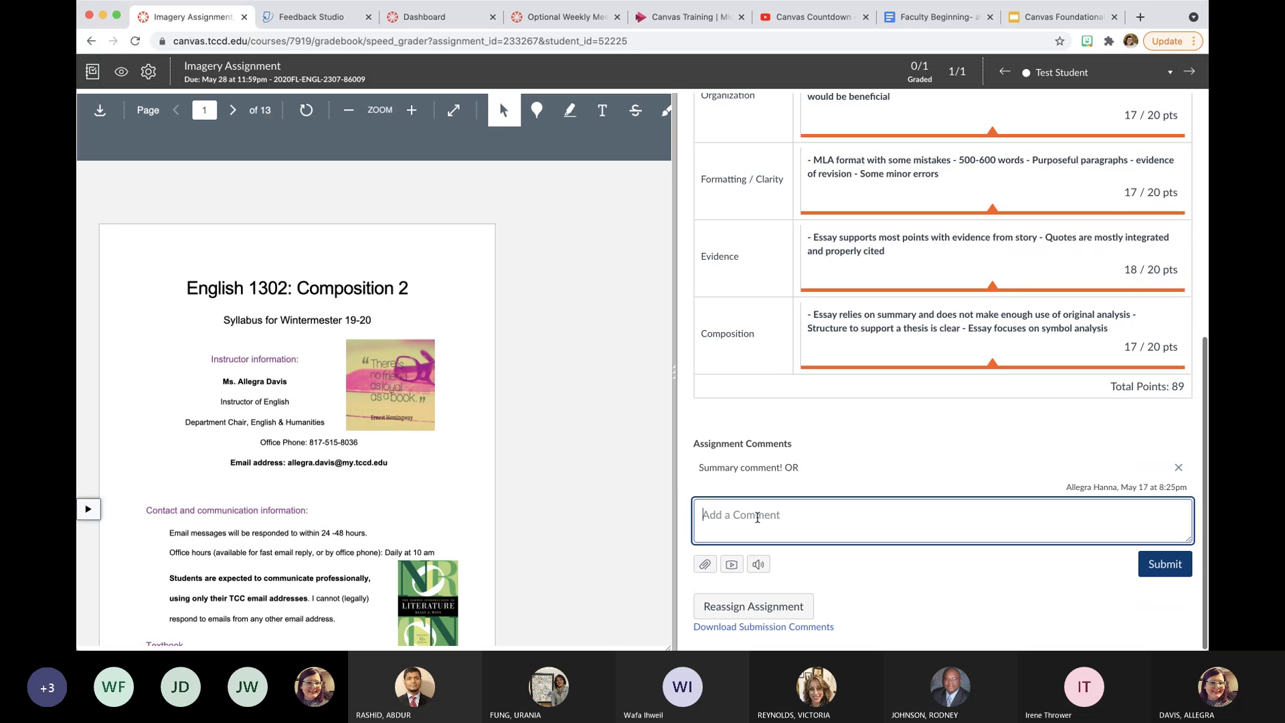
pyautogui.write('Oops!')
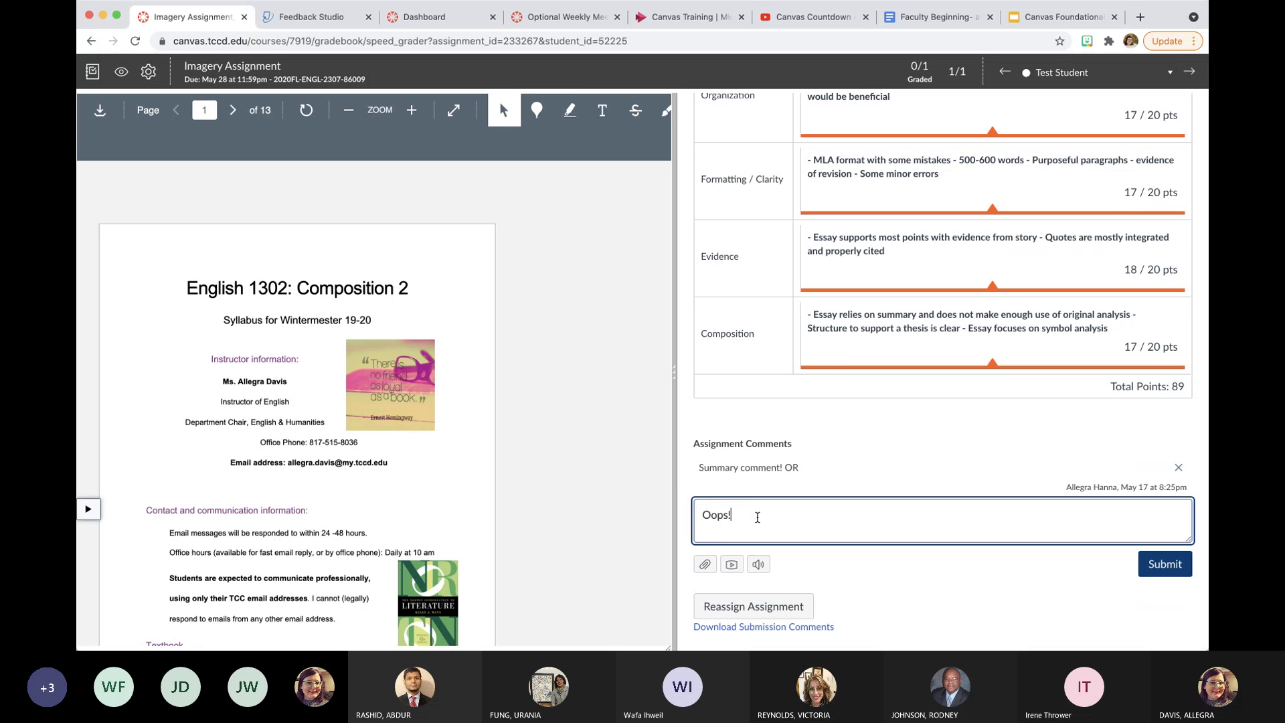
pyautogui.write('like she')
pyautogui.press('BackSpace')
pyautogui.press('BackSpace')
pyautogui.press('BackSpace')
pyautogui.press('BackSpace')
pyautogui.press('BackSpace')
pyautogui.press('BackSpace')
pyautogui.press('BackSpace')
pyautogui.press('BackSpace')
pyautogui.write('kik')
pyautogui.press('BackSpace')
pyautogui.press('BackSpace')
pyautogui.press('BackSpace')
pyautogui.press('BackSpace')
pyautogui.write('like your submitted the wrong fi')
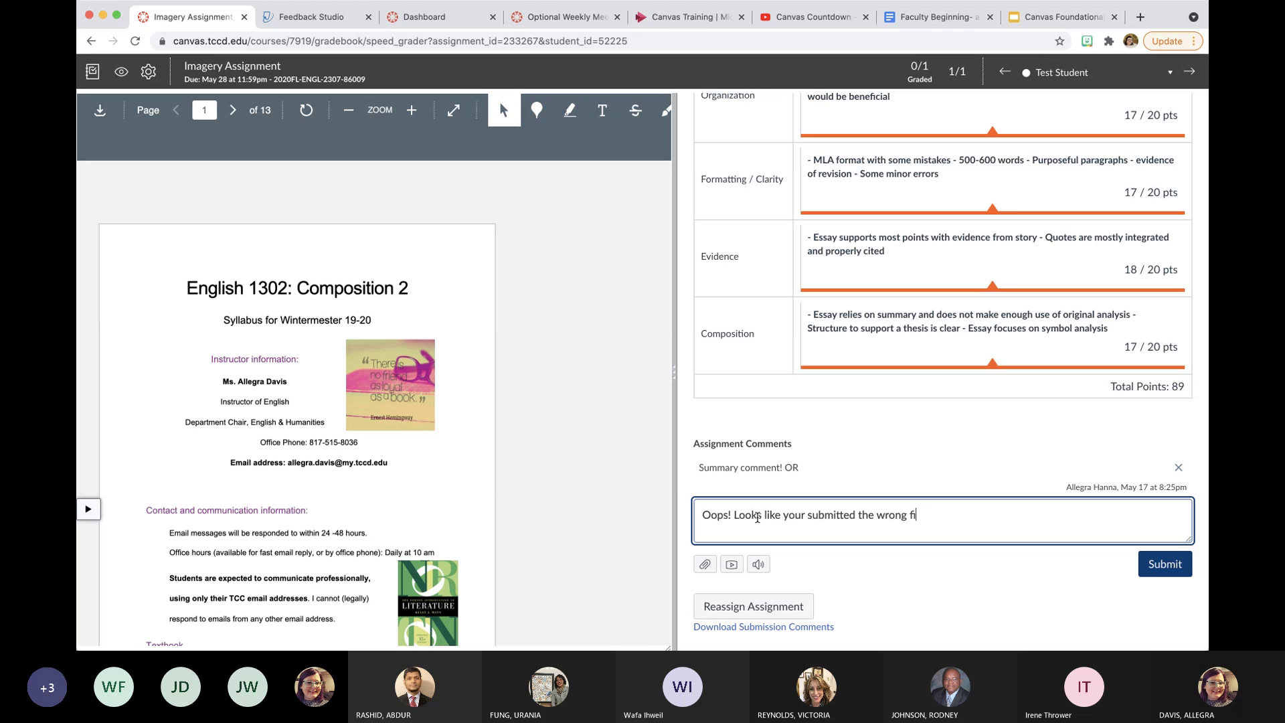
pyautogui.write('le! Please submit Essay 2.')
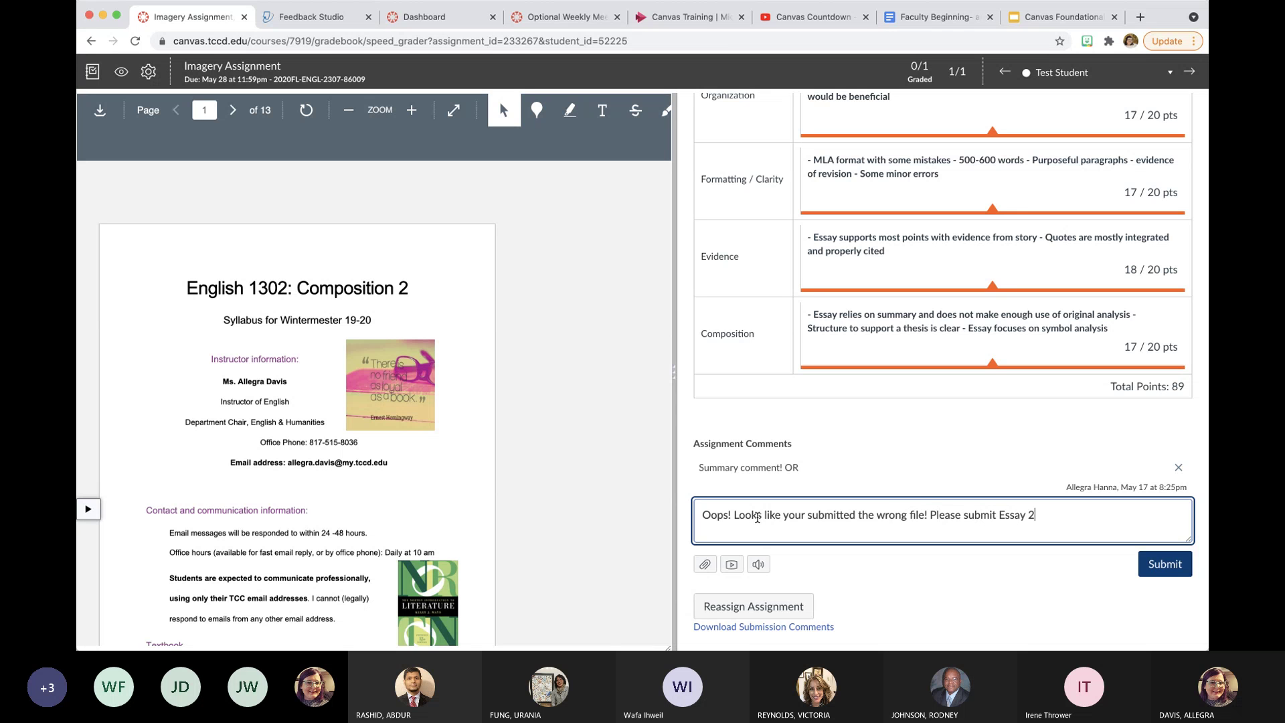
pyautogui.click(1177, 571)
pyautogui.scroll(-1, 1176, 571)
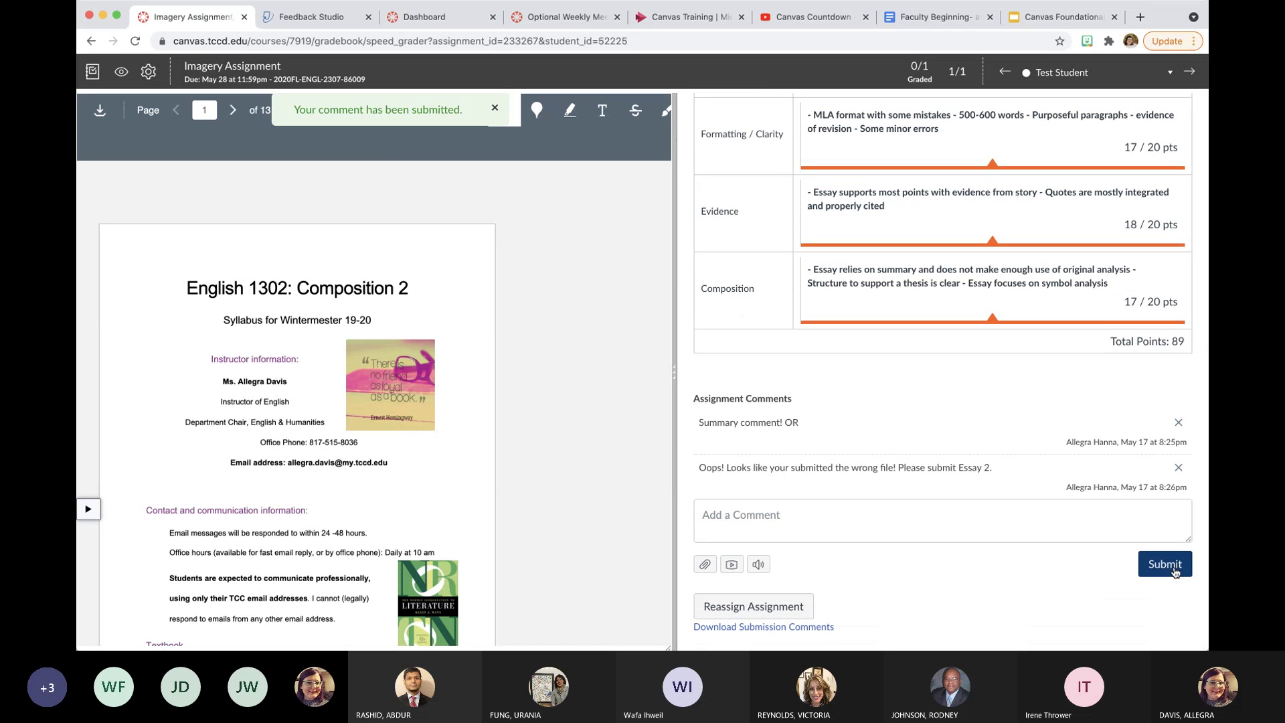
pyautogui.scroll(10, 1015, 300)
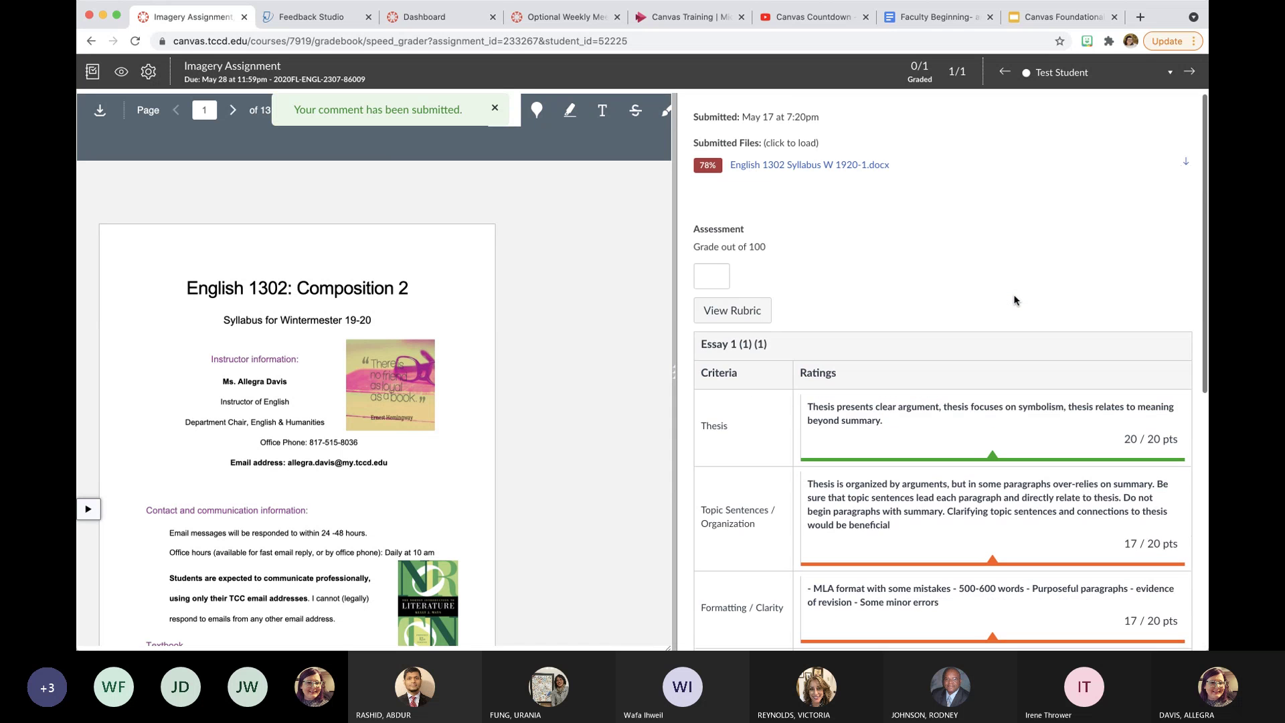
pyautogui.scroll(-10, 1015, 301)
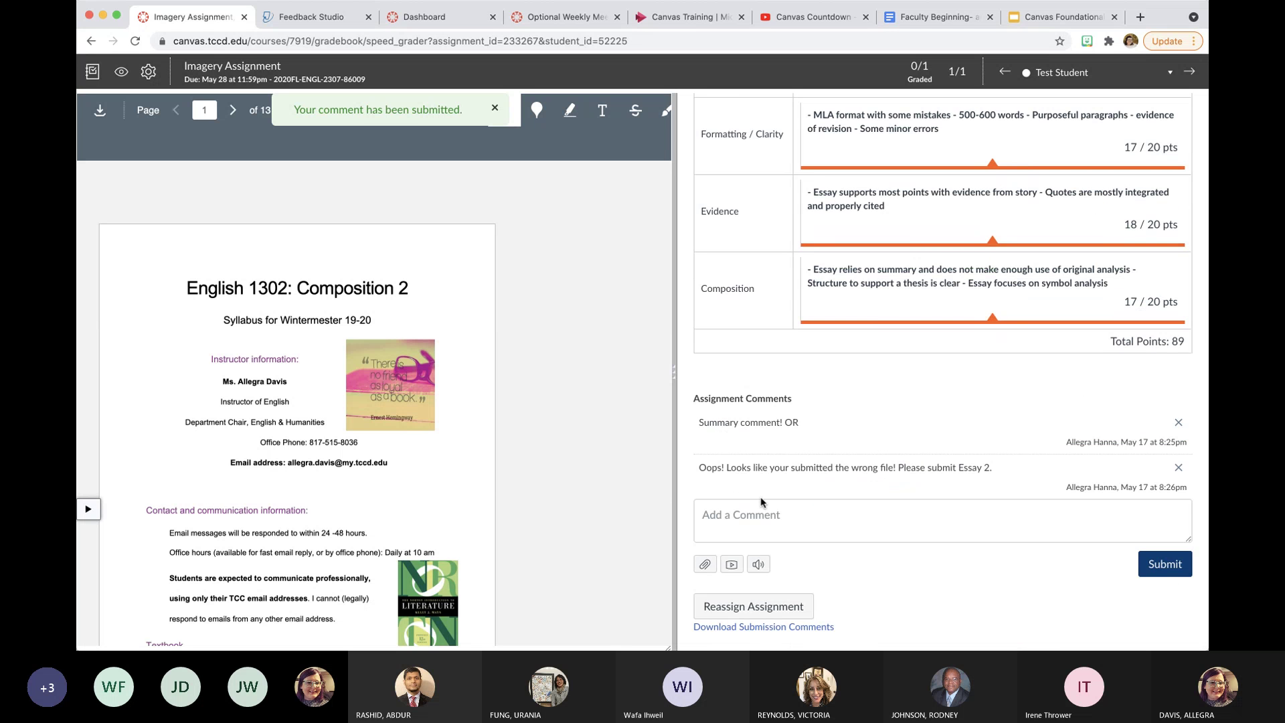
pyautogui.click(766, 527)
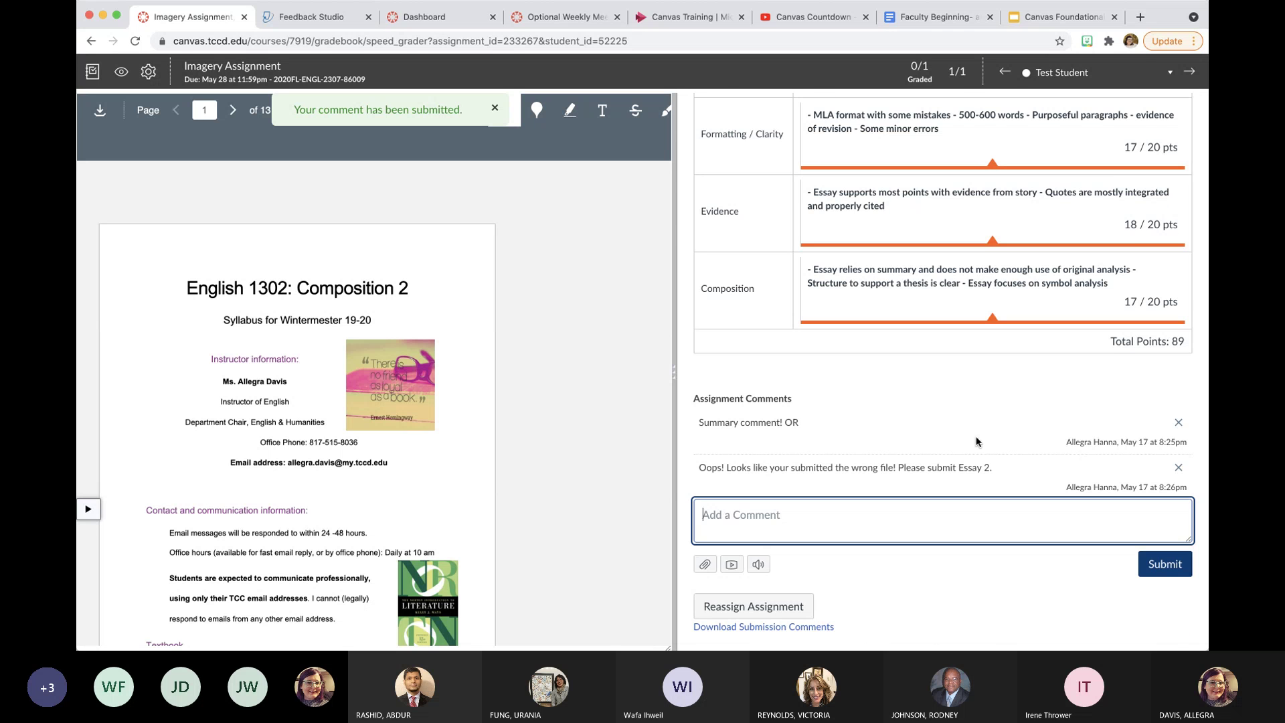
pyautogui.scroll(5, 976, 442)
pyautogui.scroll(-5, 837, 509)
# Reopen the rubric and save it to restore the 89/100 grade
pyautogui.scroll(10, 994, 494)
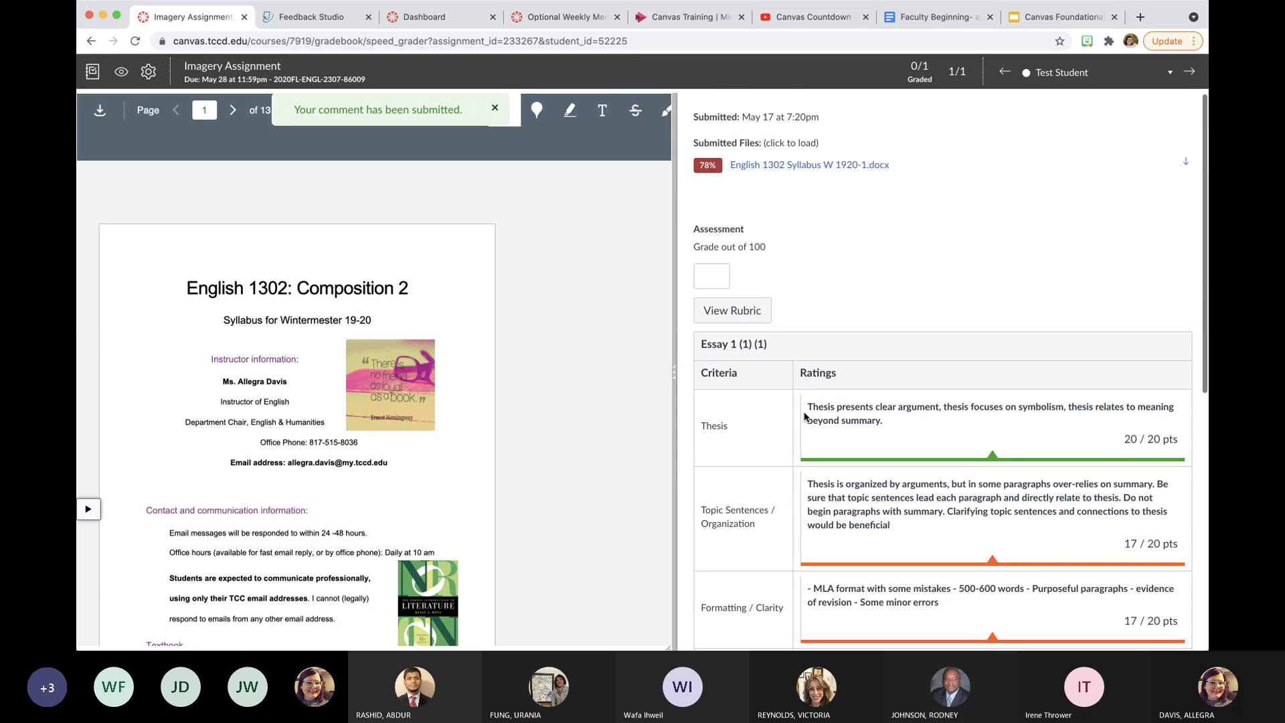
pyautogui.scroll(-3, 994, 495)
pyautogui.scroll(2, 871, 402)
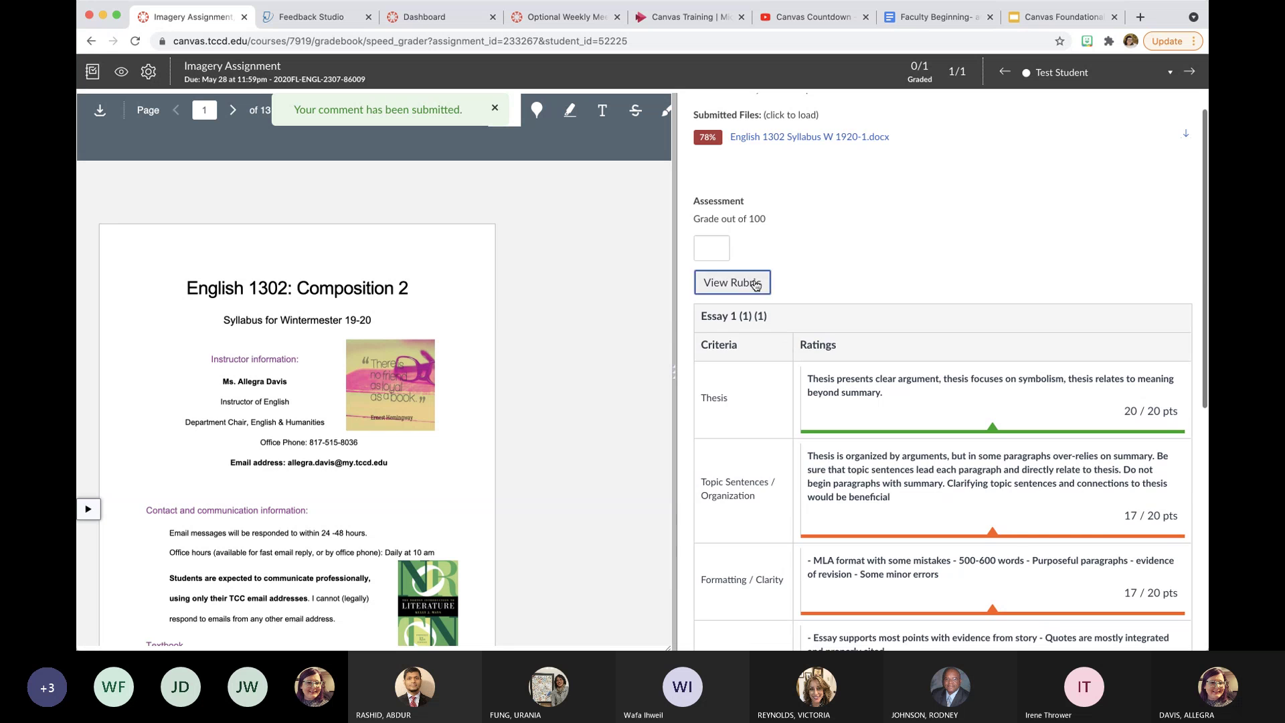
pyautogui.click(733, 281)
pyautogui.scroll(-15, 841, 328)
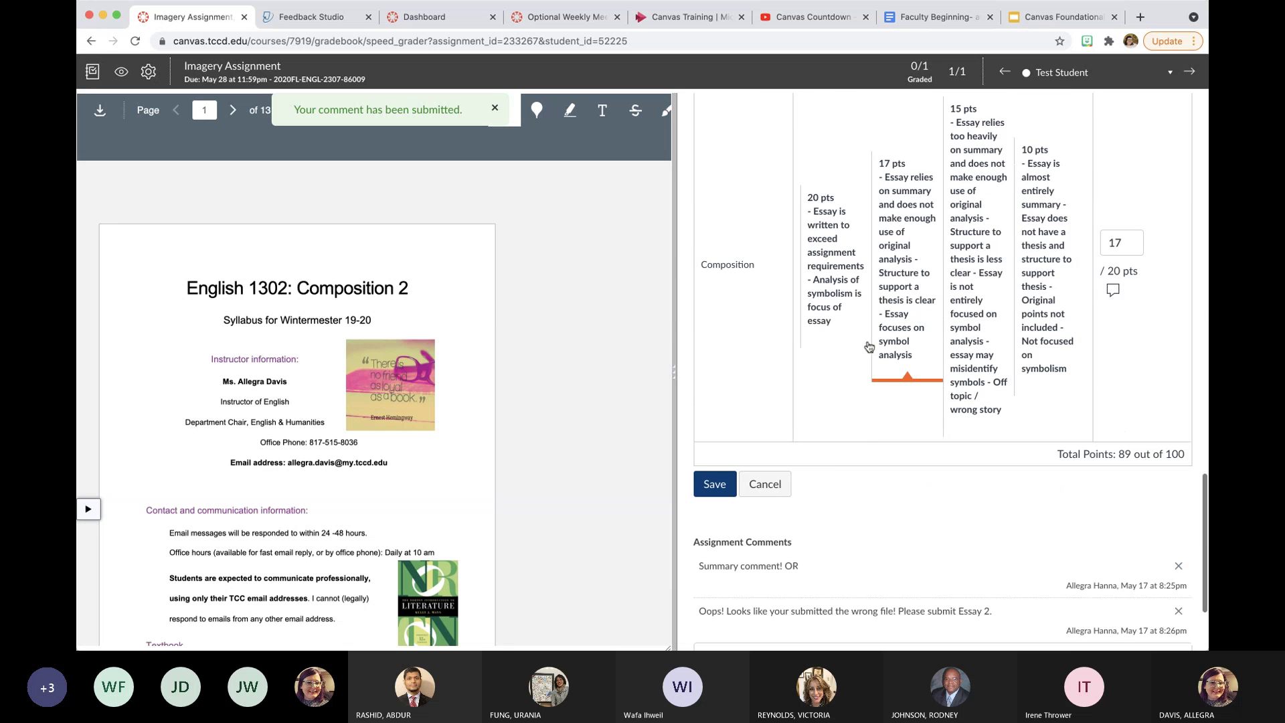
pyautogui.click(711, 341)
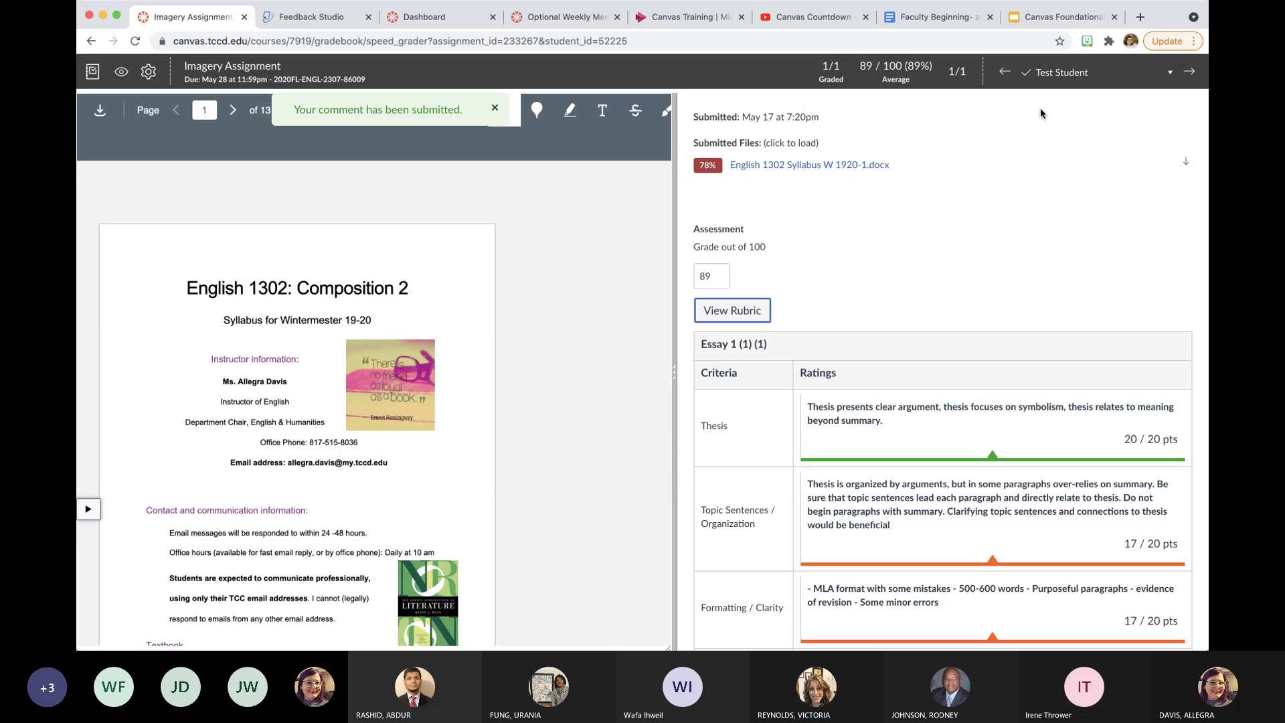
# Open and close the student list, then drag the divider right to widen the document viewer
pyautogui.click(1165, 73)
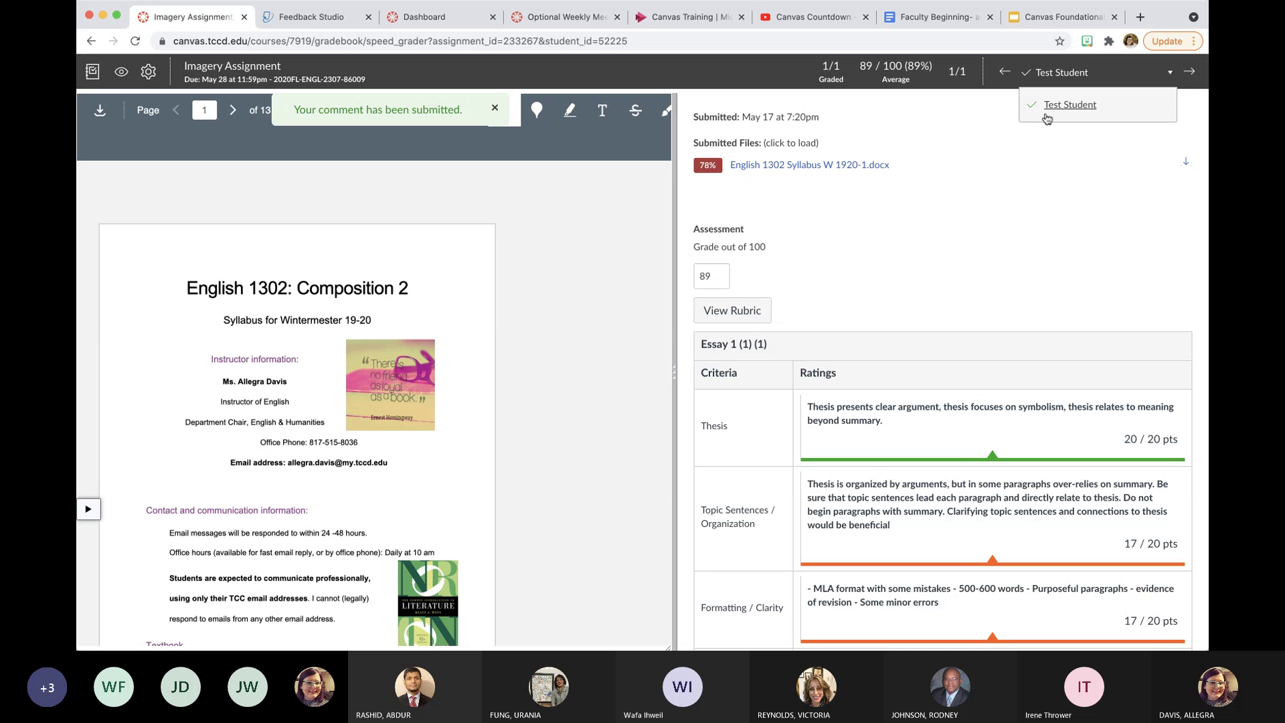
pyautogui.click(1192, 73)
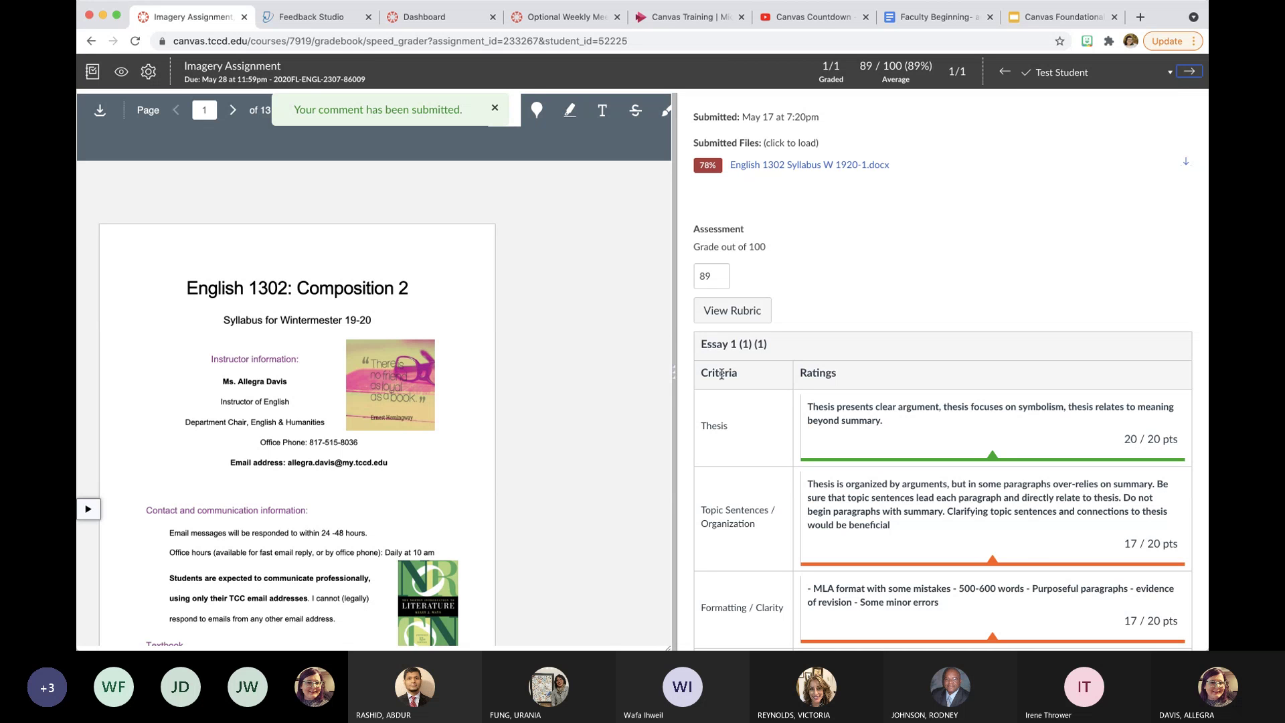
pyautogui.moveTo(675, 385); pyautogui.dragTo(868, 399)
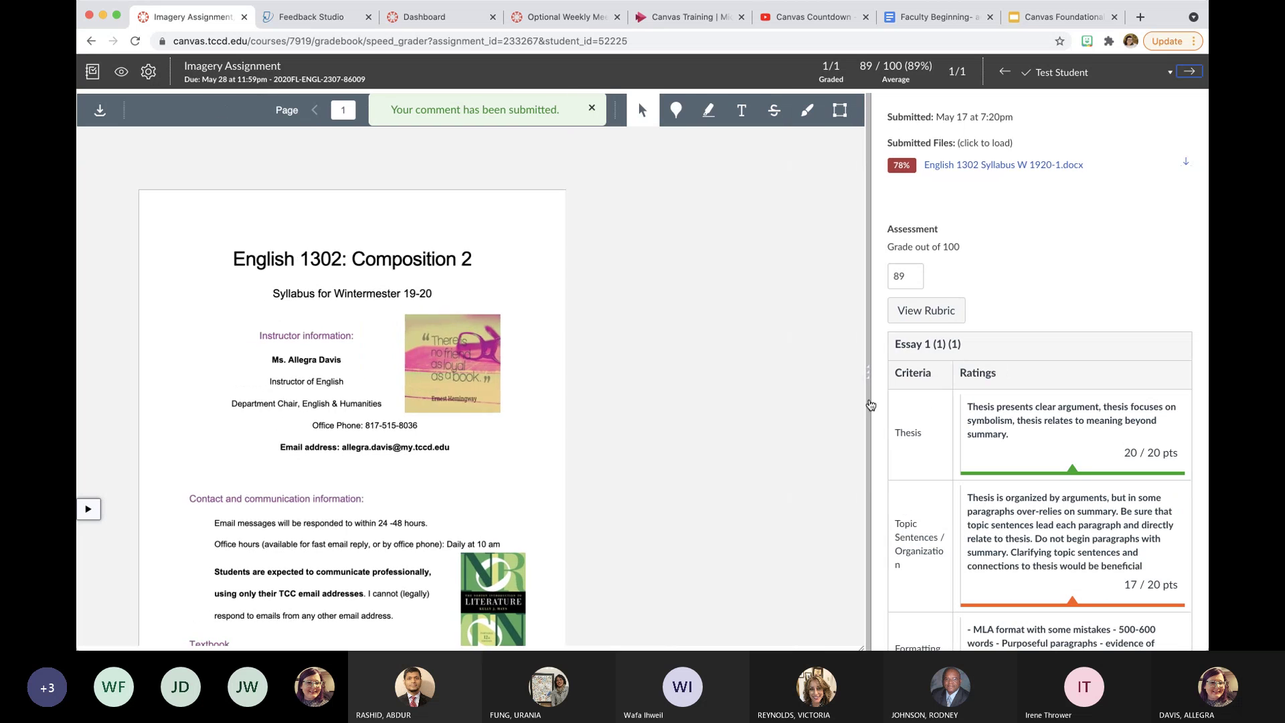
pyautogui.scroll(-15, 700, 452)
pyautogui.scroll(3, 700, 452)
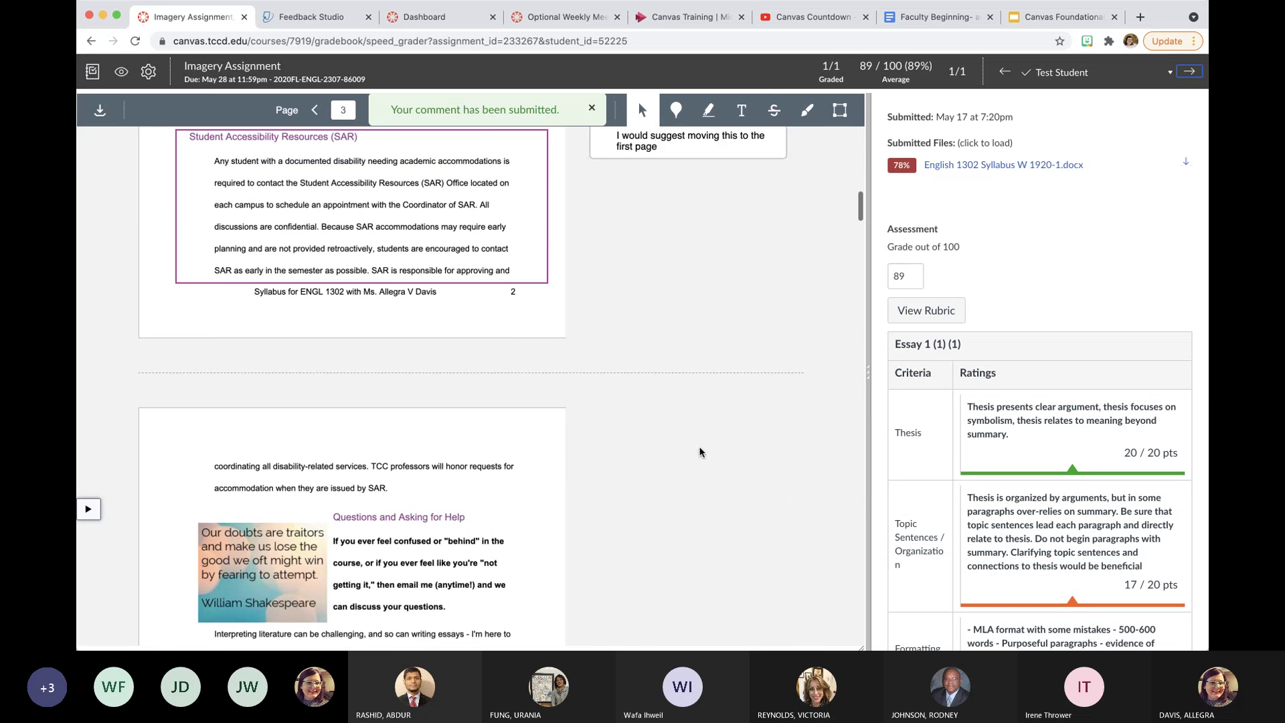
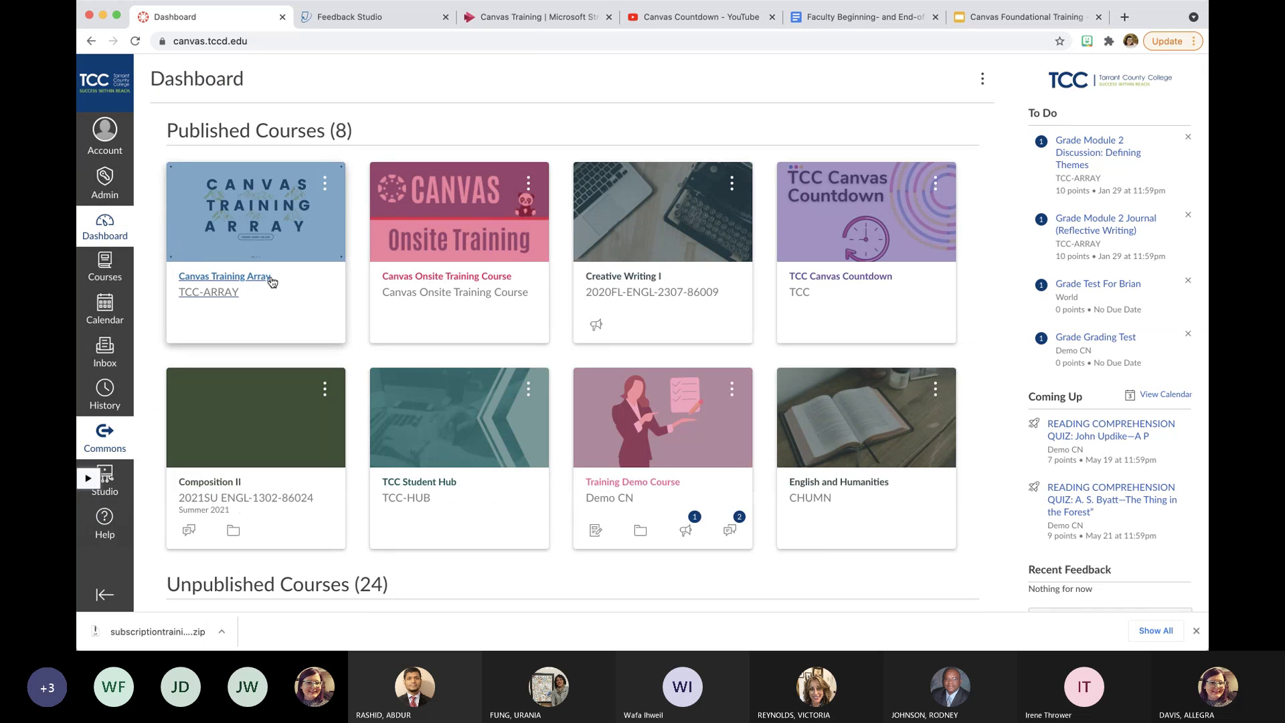
# Enter the TCC Student Hub course and open its Canvas How-To Guide module of Square One guides
pyautogui.click(421, 487)
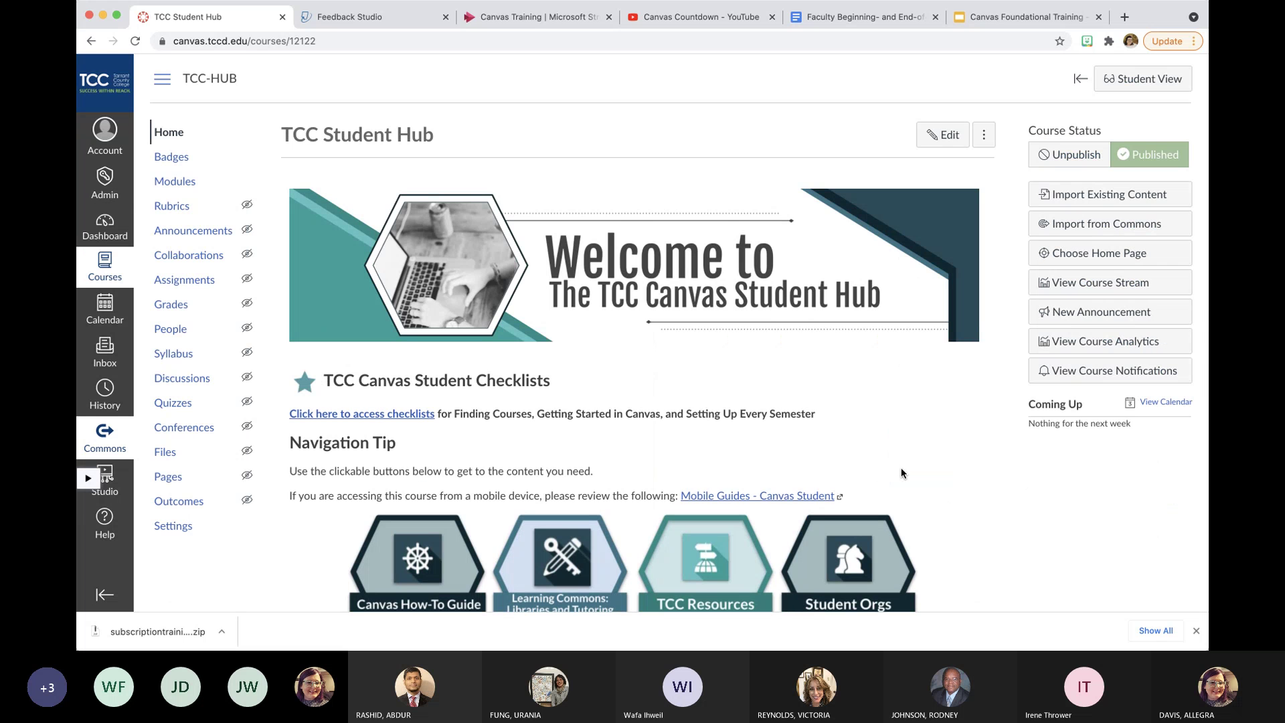
pyautogui.scroll(-3, 1034, 492)
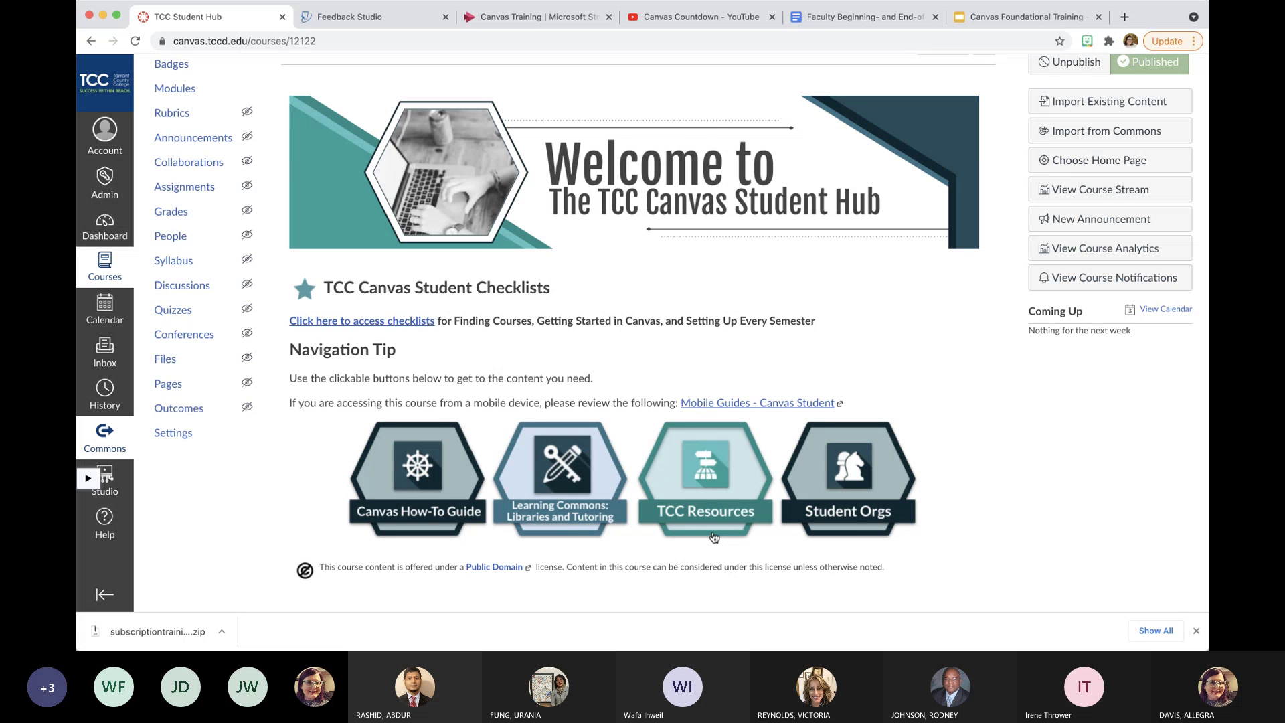
pyautogui.click(427, 519)
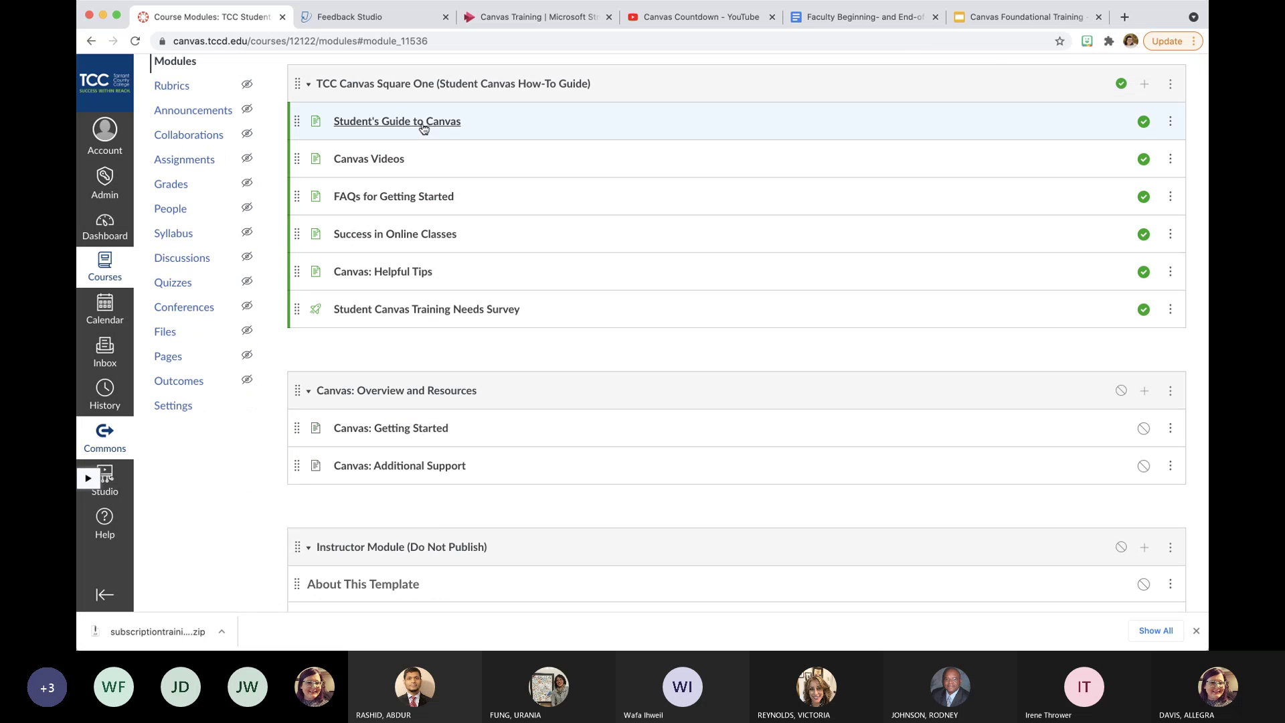
# Read the Student's Guide to Canvas, Canvas Videos and FAQs for Getting Started pages
pyautogui.click(424, 128)
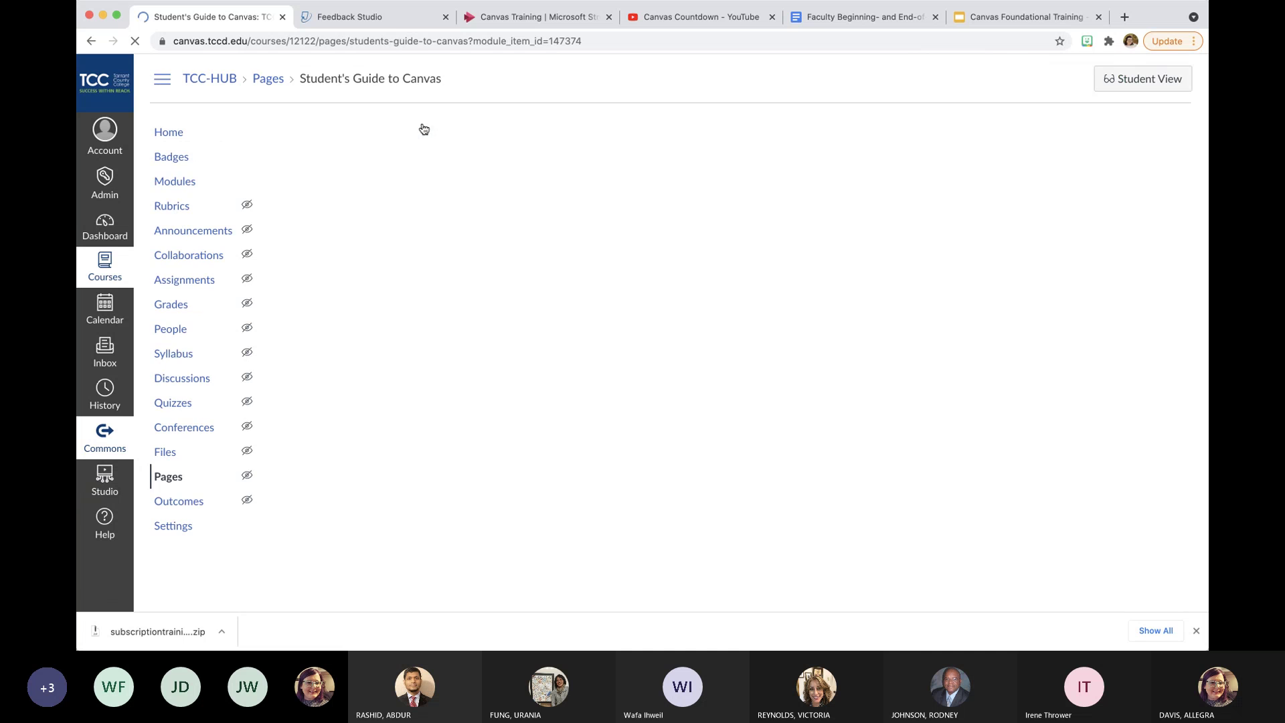
pyautogui.scroll(-2, 921, 437)
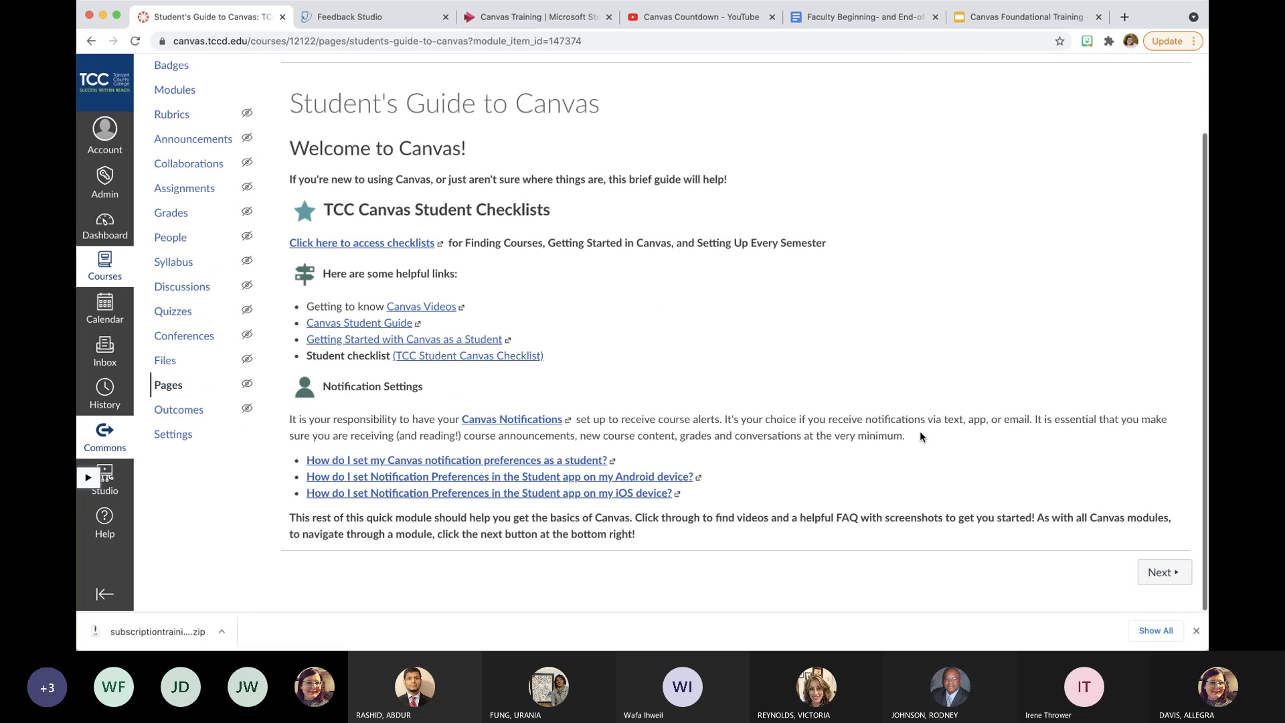
pyautogui.click(1182, 580)
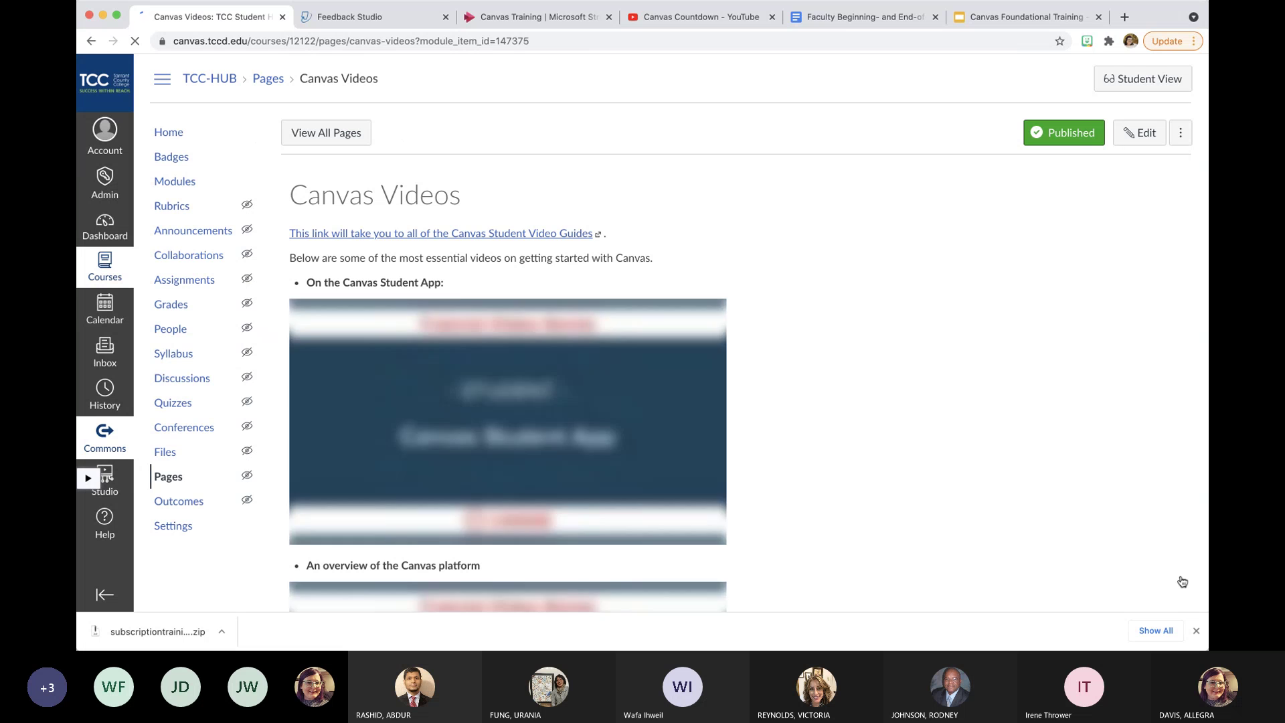
pyautogui.scroll(-1, 1110, 538)
pyautogui.scroll(-15, 1111, 532)
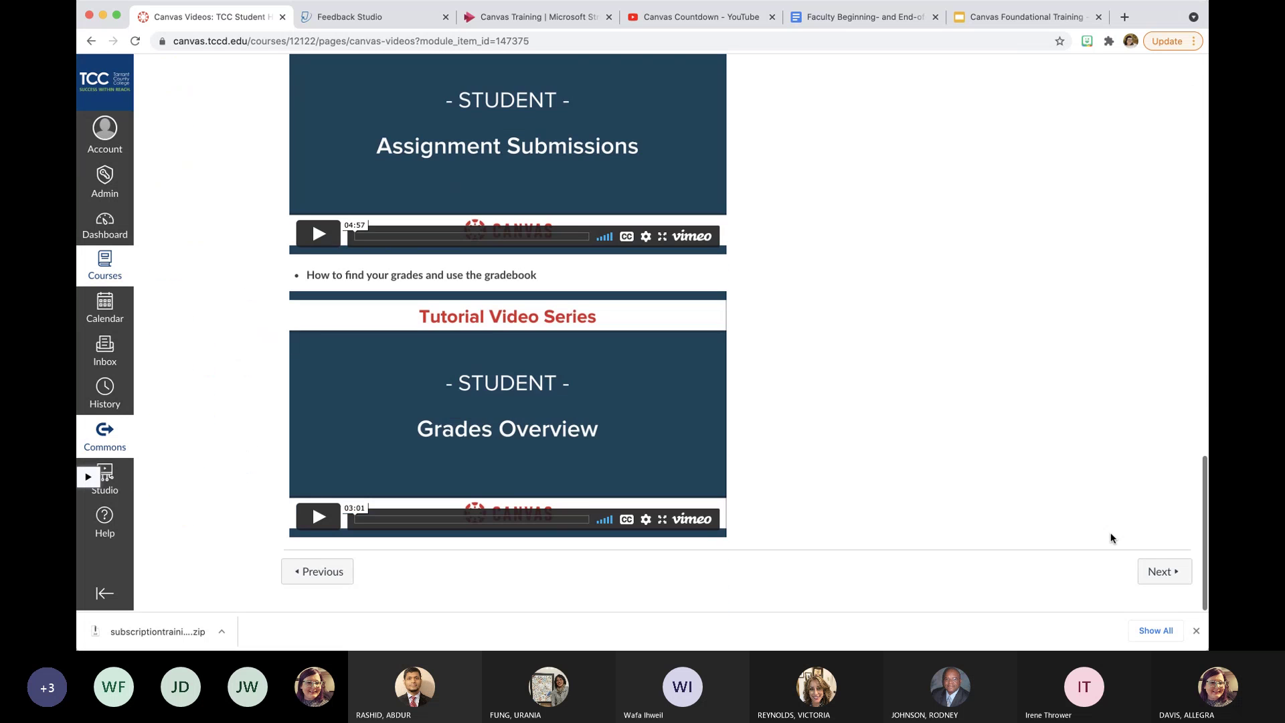
pyautogui.click(1164, 573)
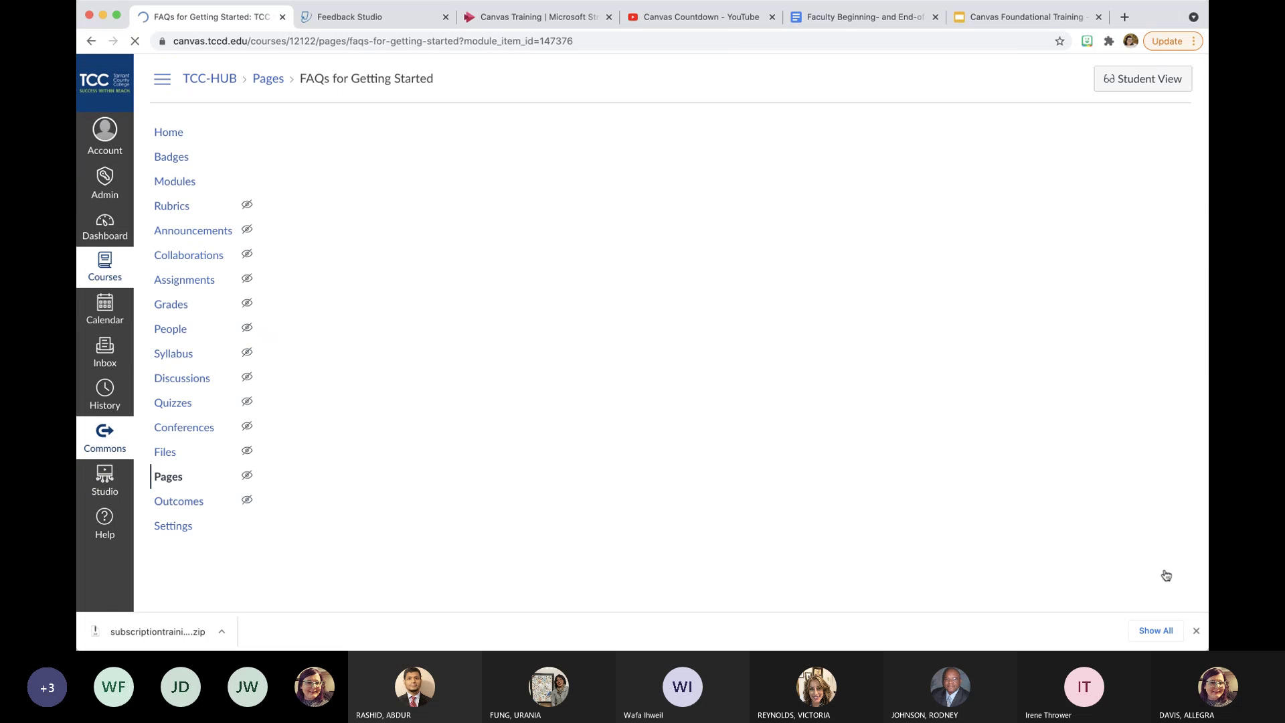
pyautogui.scroll(-5, 1040, 537)
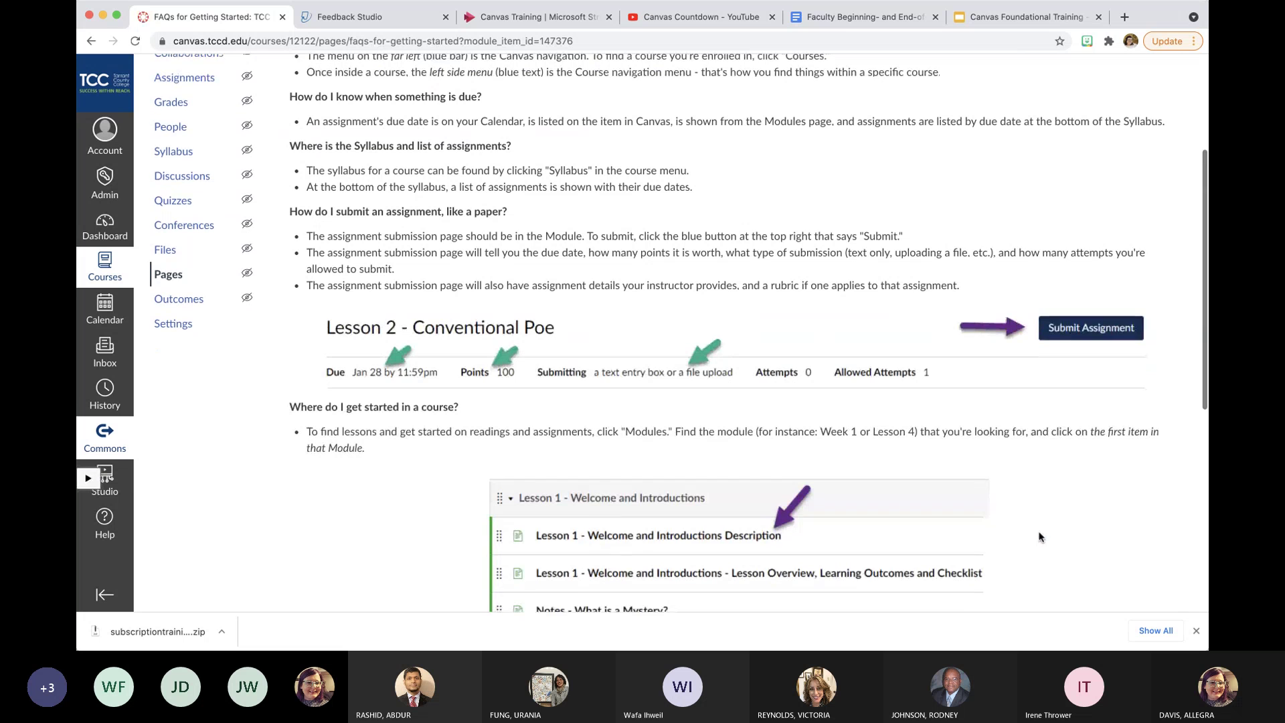
pyautogui.scroll(-1, 1040, 536)
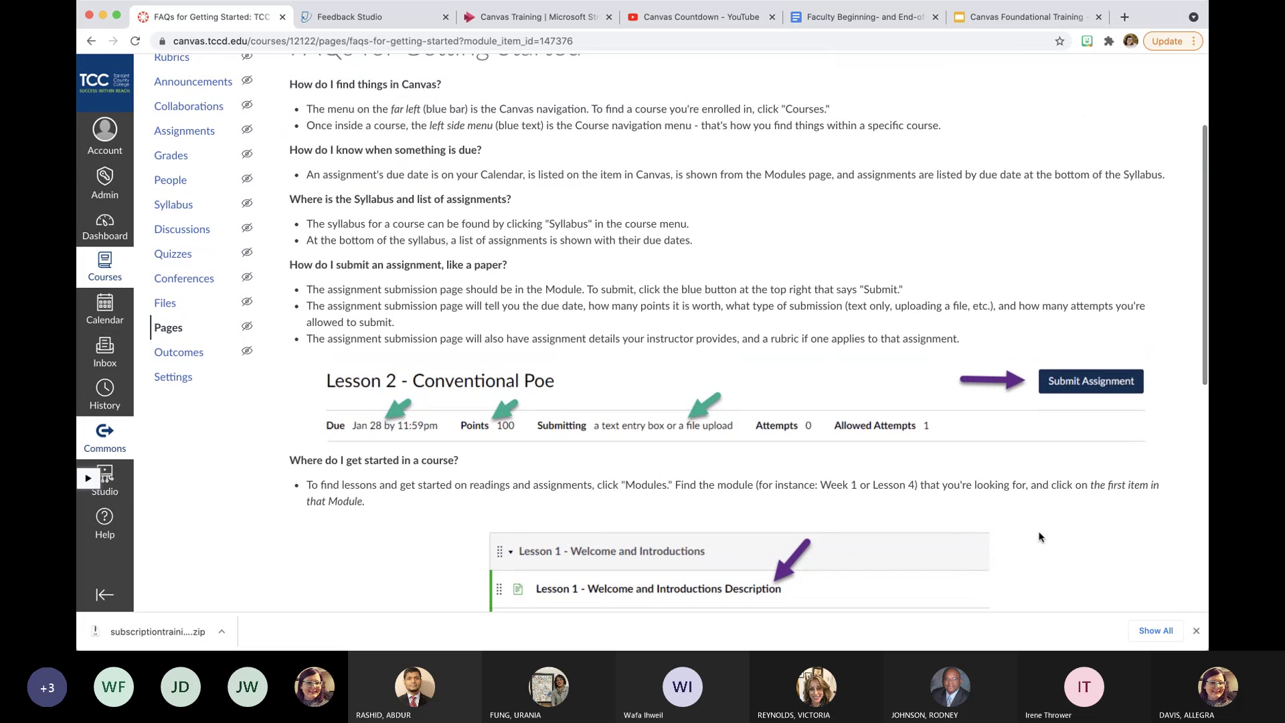
pyautogui.scroll(-10, 1039, 537)
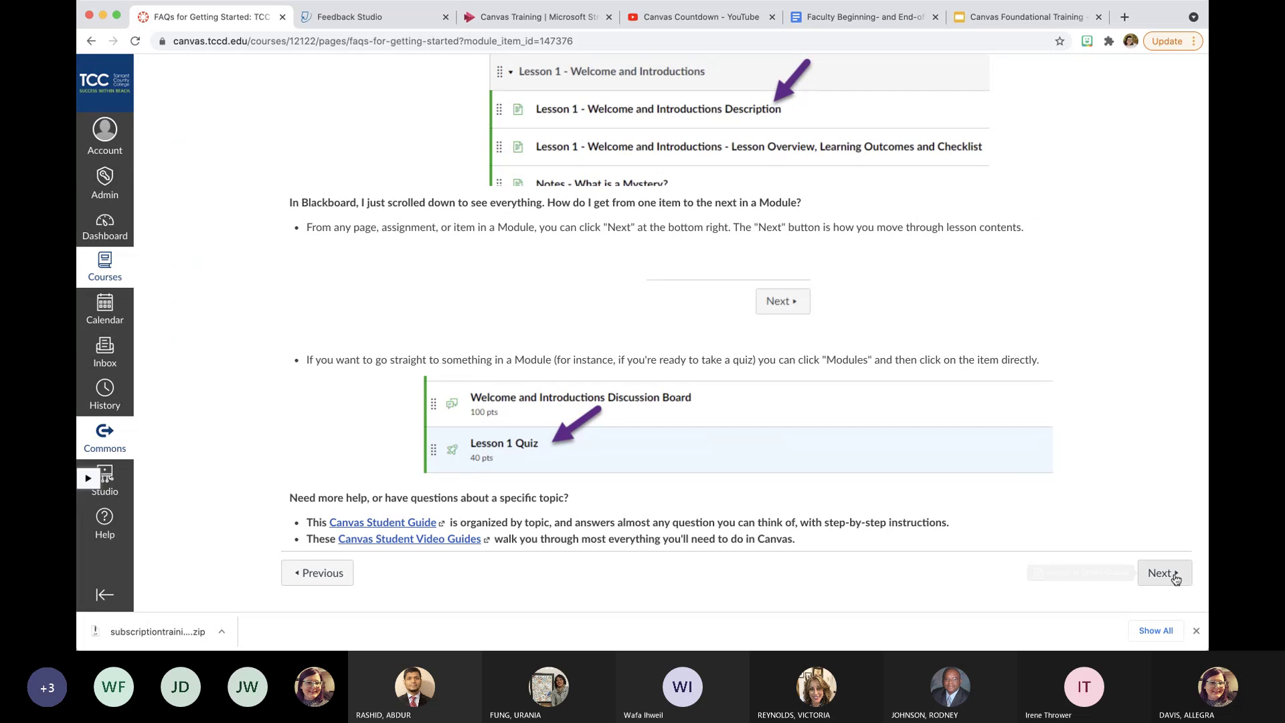
# Read Success in Online Classes and Canvas: Helpful Tips, then return to the course Home
pyautogui.click(1175, 576)
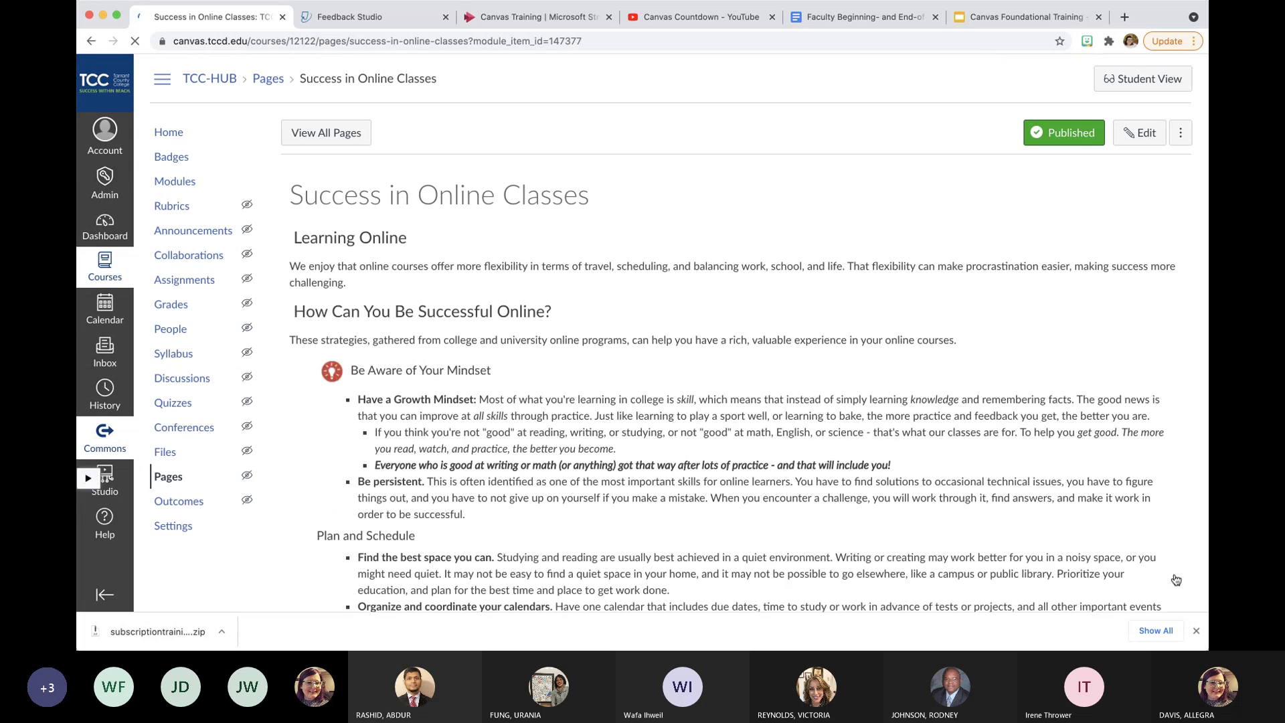
pyautogui.scroll(-3, 1117, 530)
pyautogui.scroll(-17, 1117, 532)
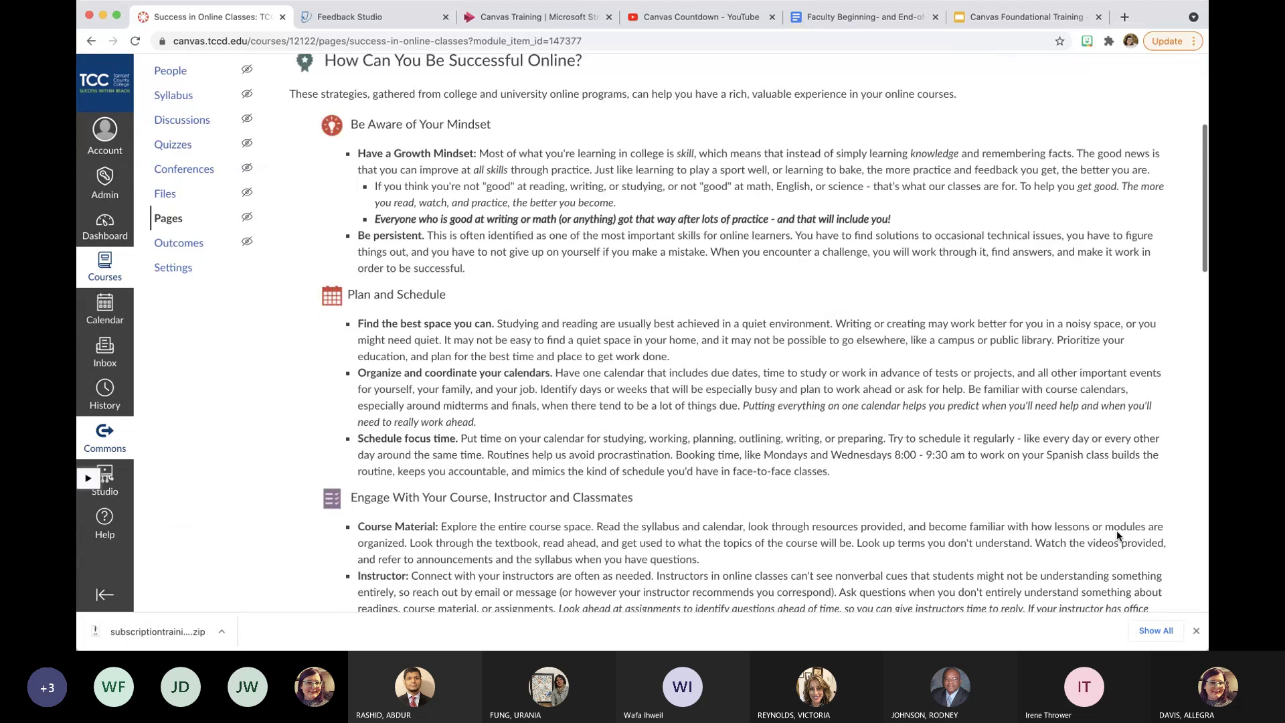
pyautogui.scroll(-10, 1117, 533)
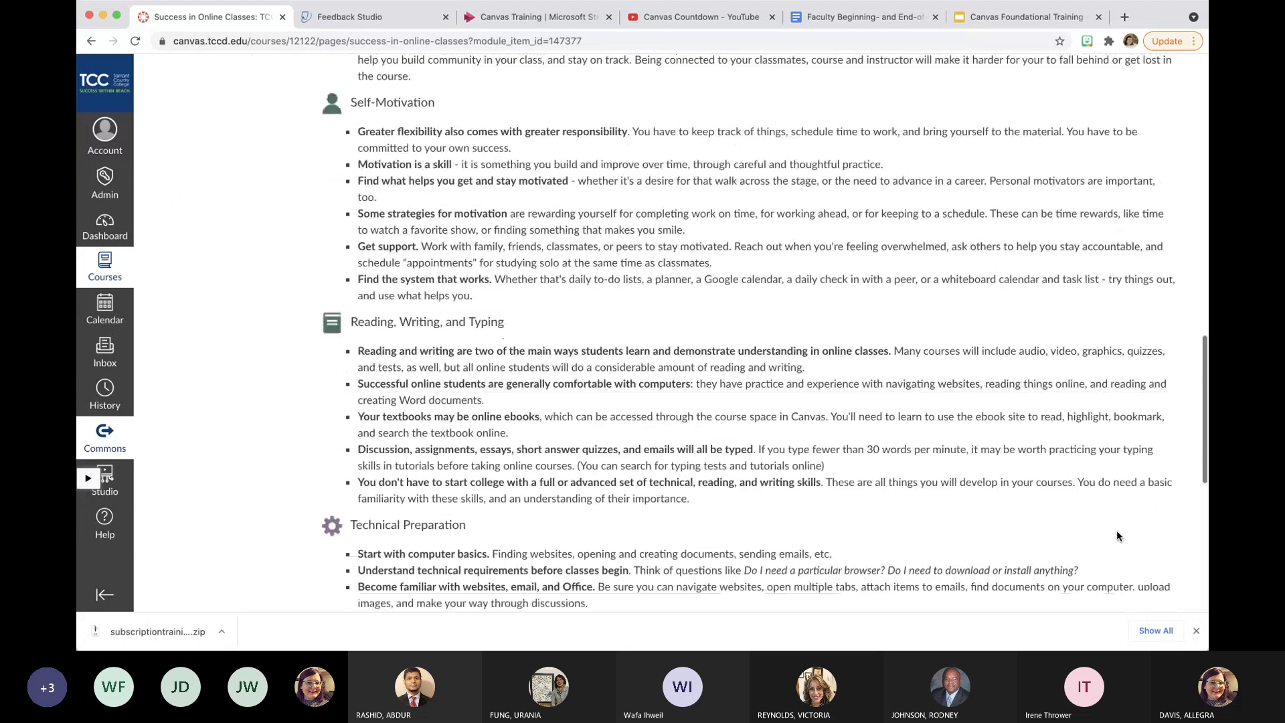
pyautogui.scroll(-1, 1166, 613)
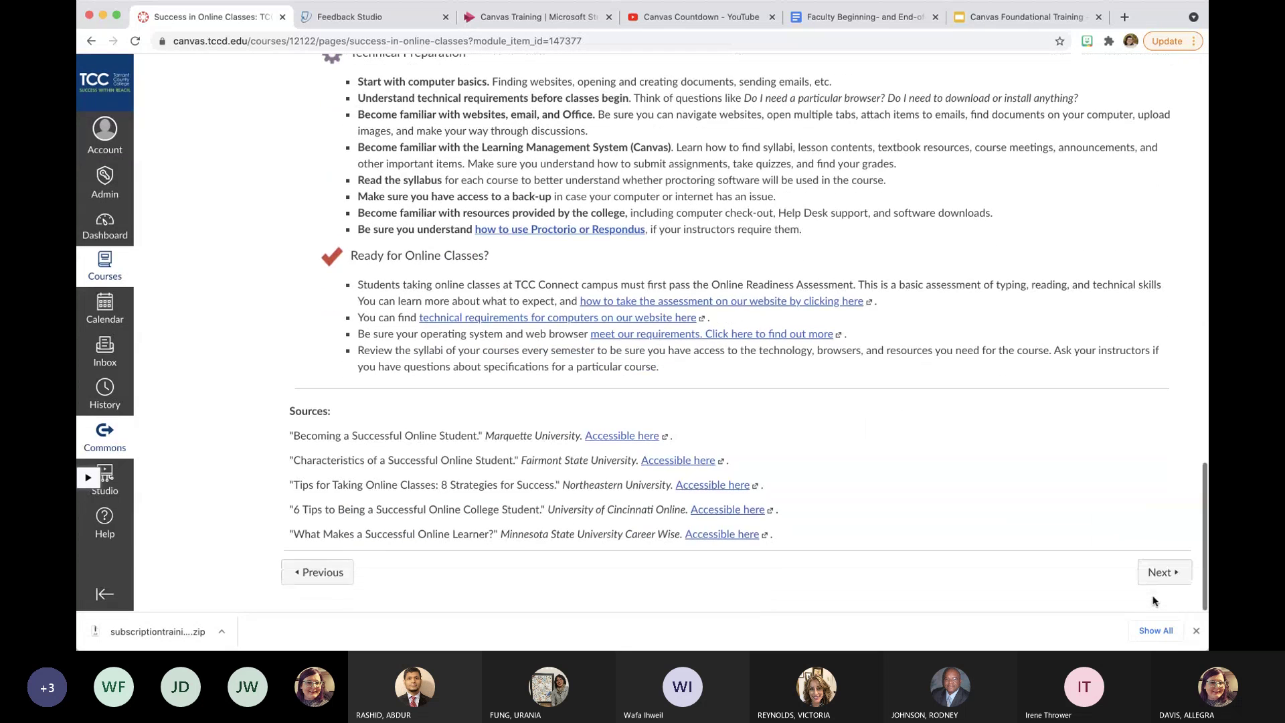
pyautogui.click(1156, 574)
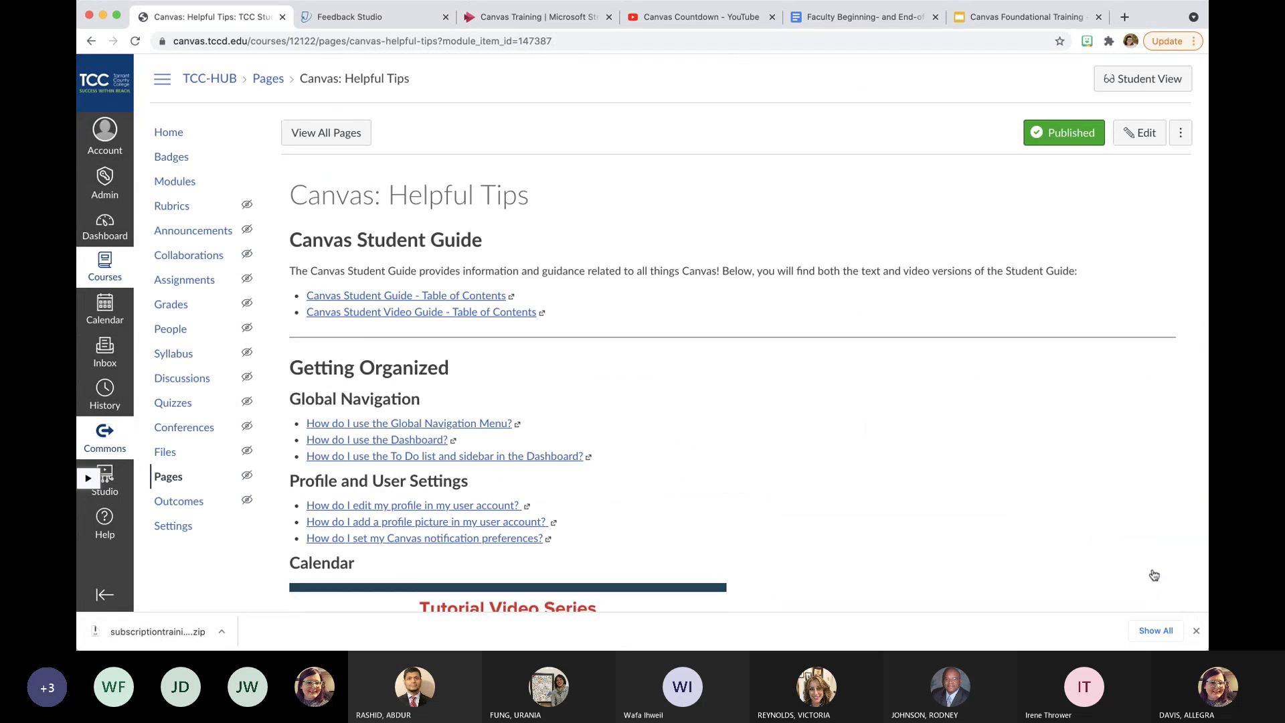
pyautogui.scroll(-3, 1154, 575)
pyautogui.scroll(-5, 1154, 574)
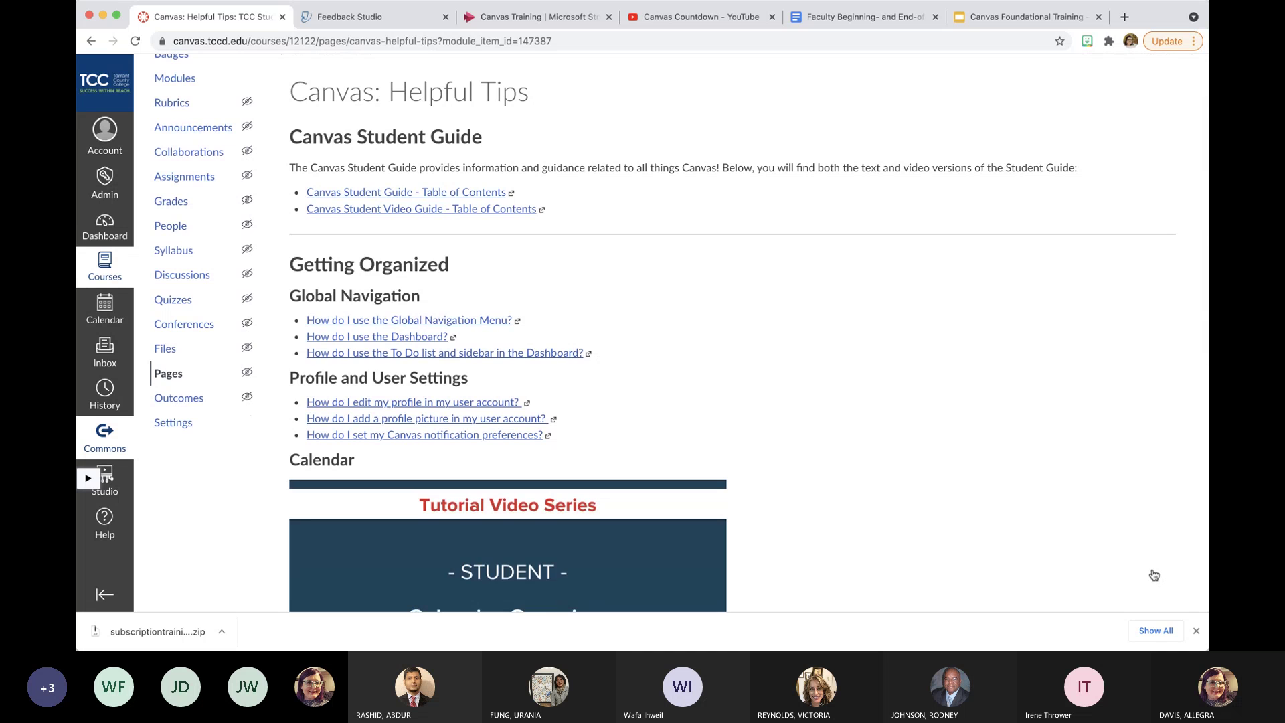
pyautogui.scroll(8, 1154, 575)
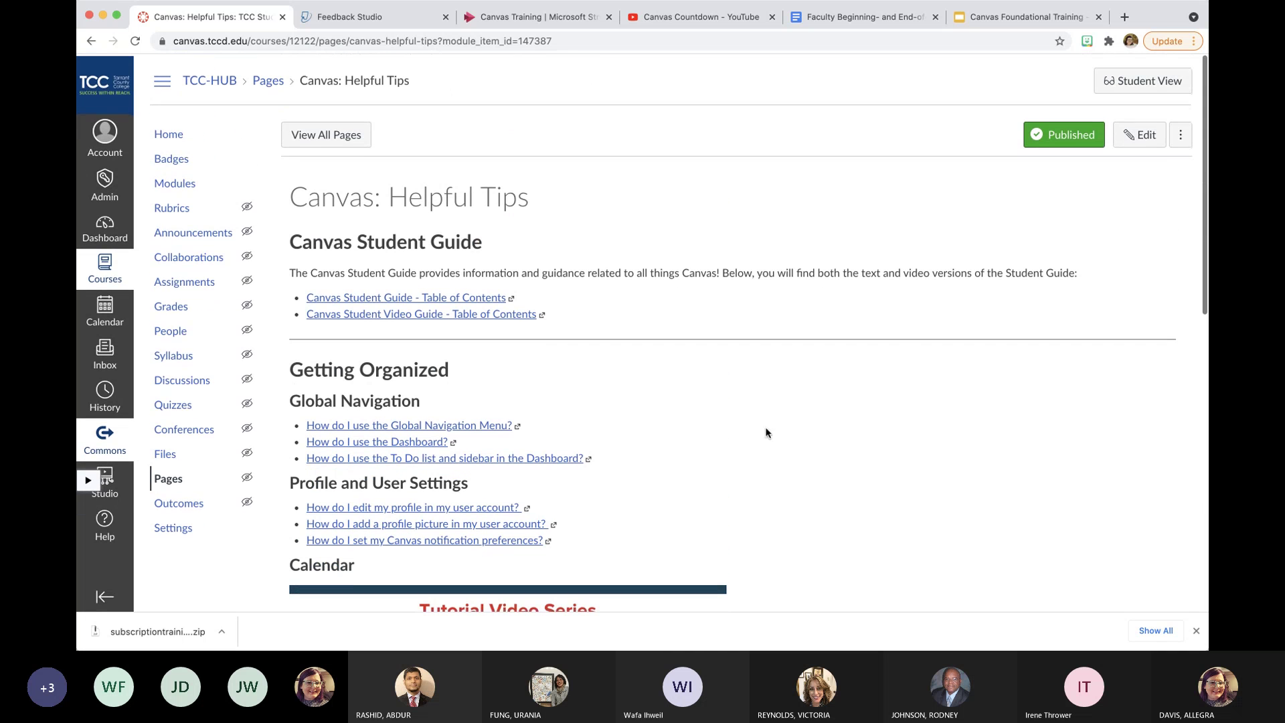
pyautogui.click(182, 138)
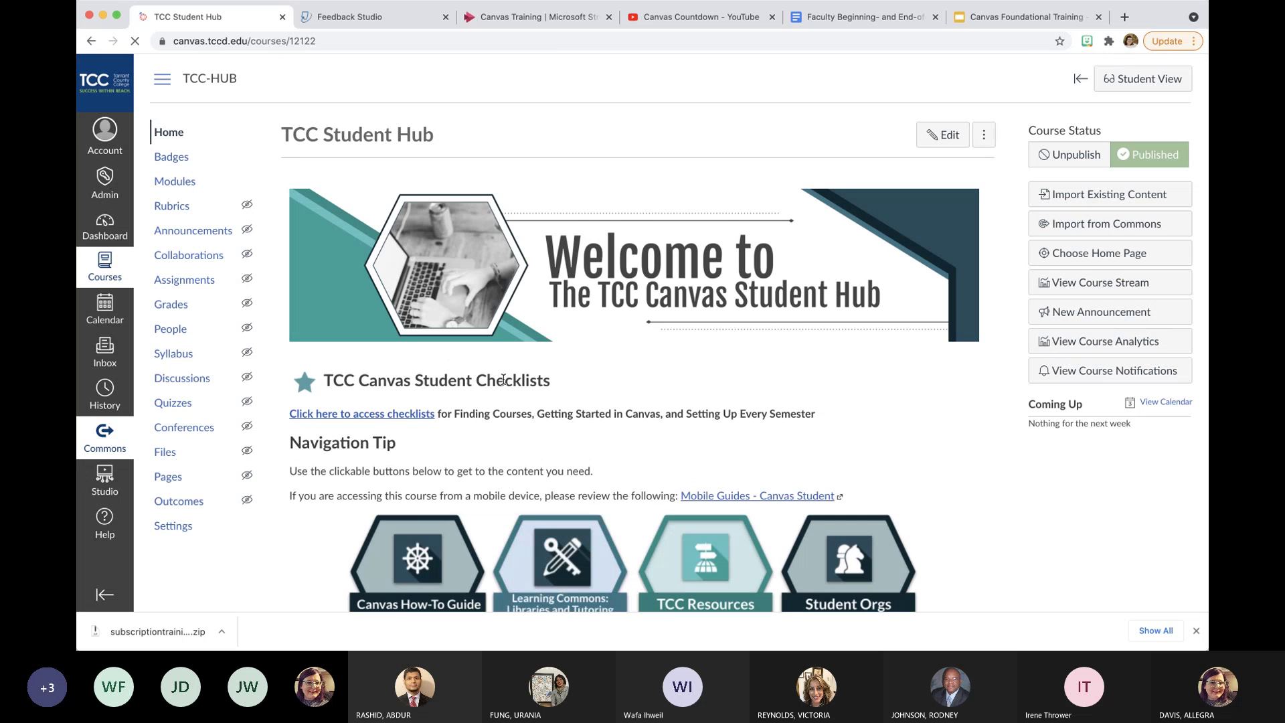
# Open and scroll through the TCC Student Canvas Checklists doc, then switch back to the Student Hub tab
pyautogui.click(395, 419)
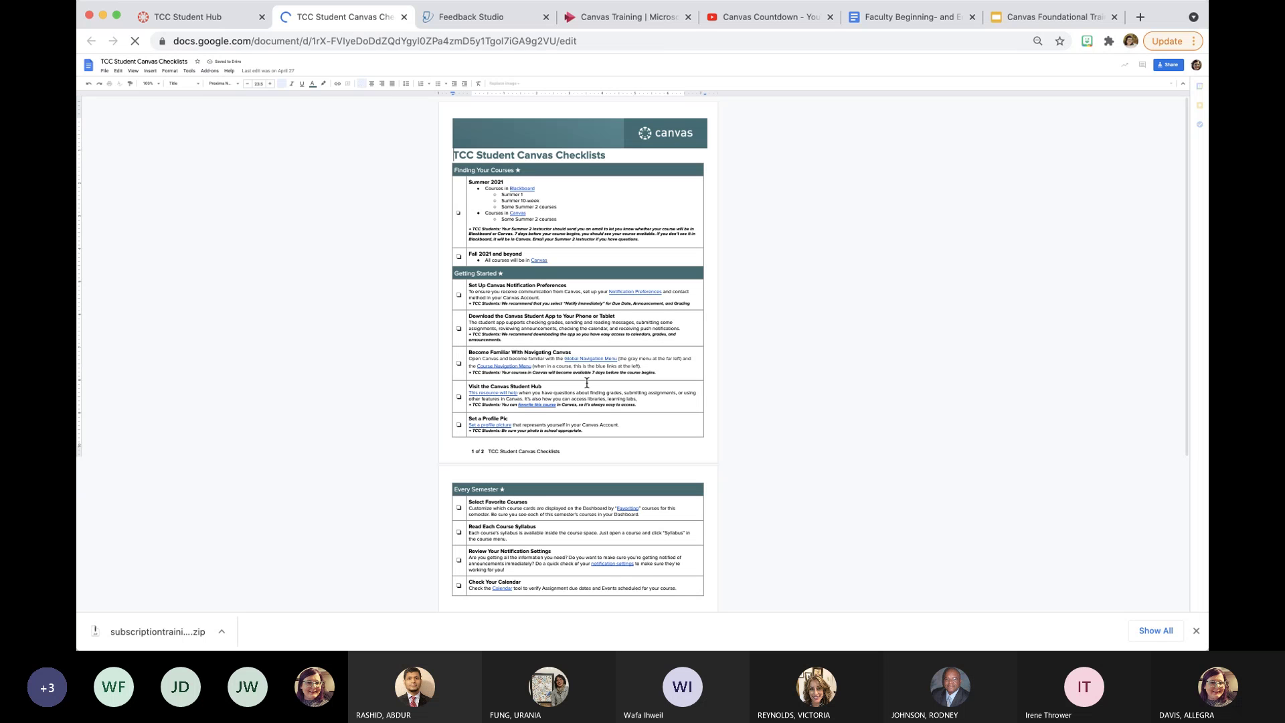
pyautogui.scroll(5, 587, 382)
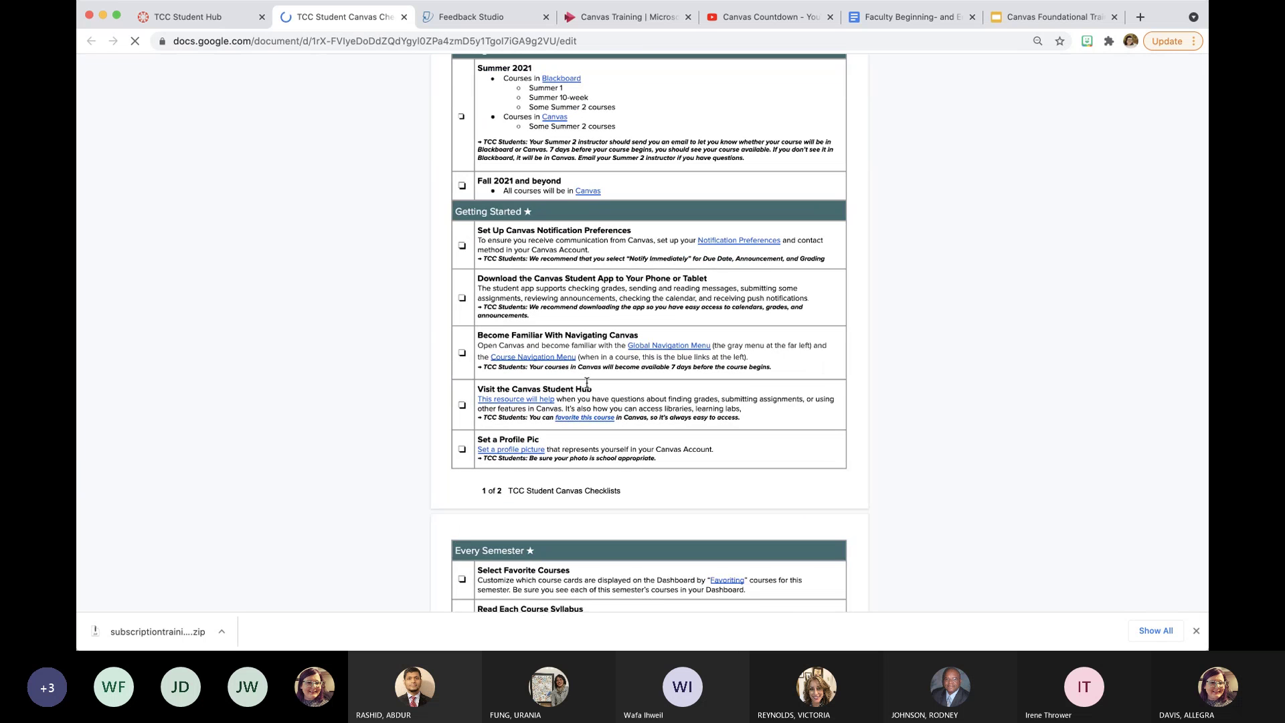
pyautogui.scroll(5, 587, 382)
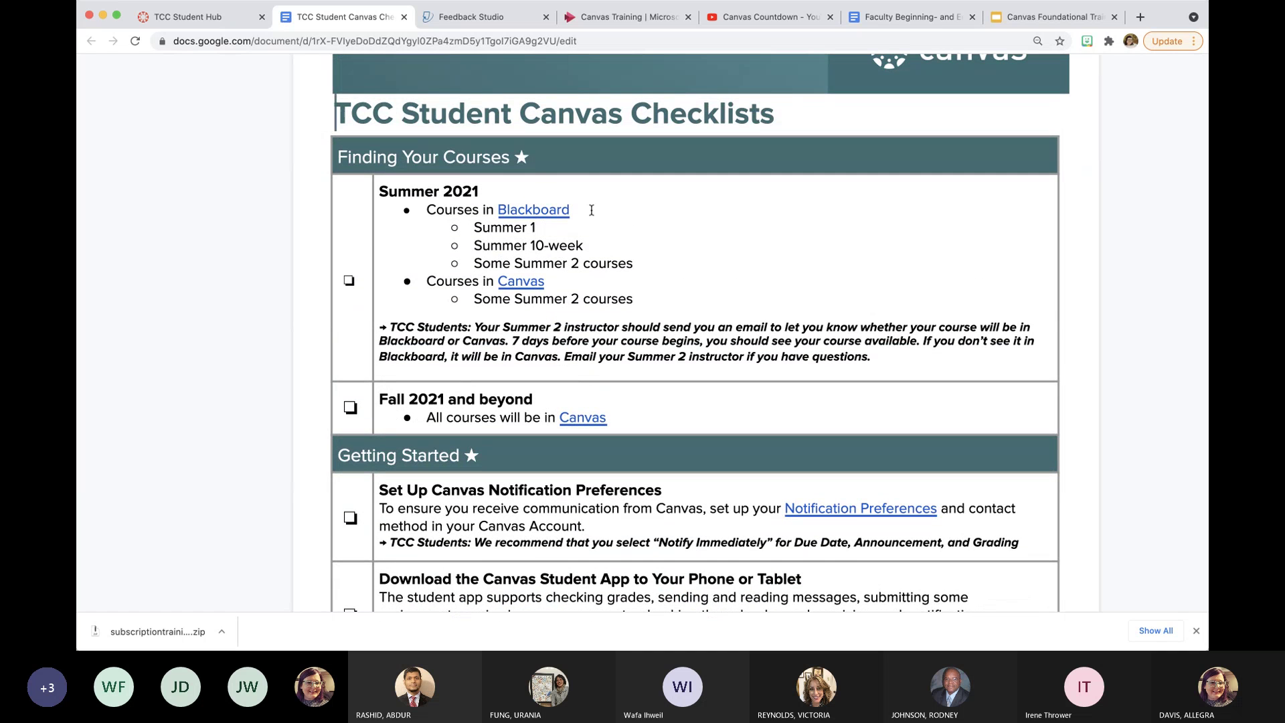
pyautogui.scroll(-4, 595, 360)
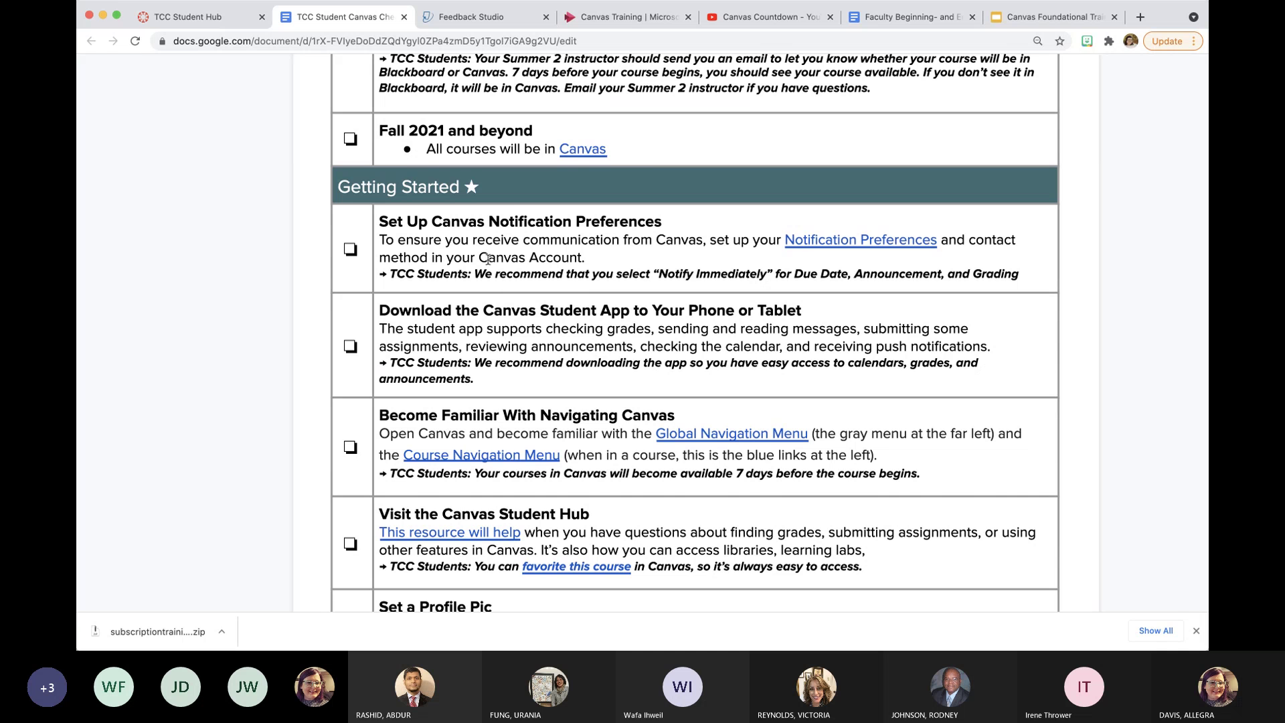
pyautogui.scroll(-2, 487, 261)
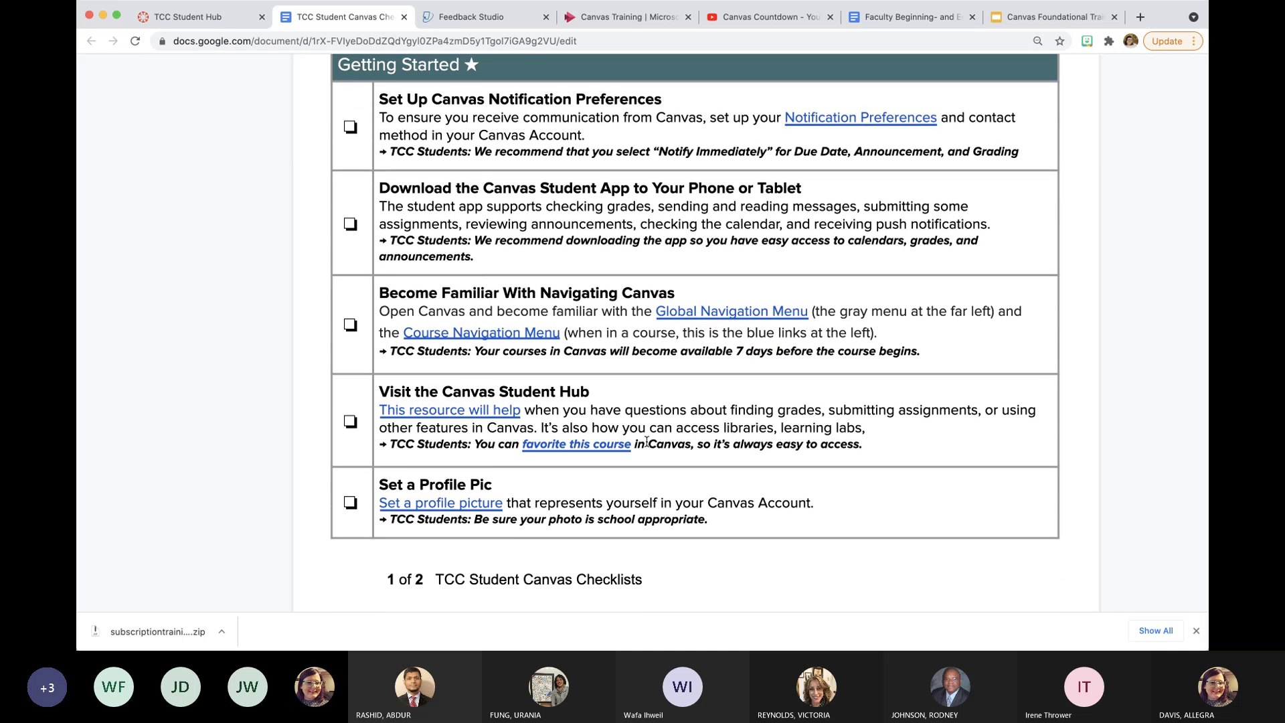
pyautogui.scroll(-4, 648, 442)
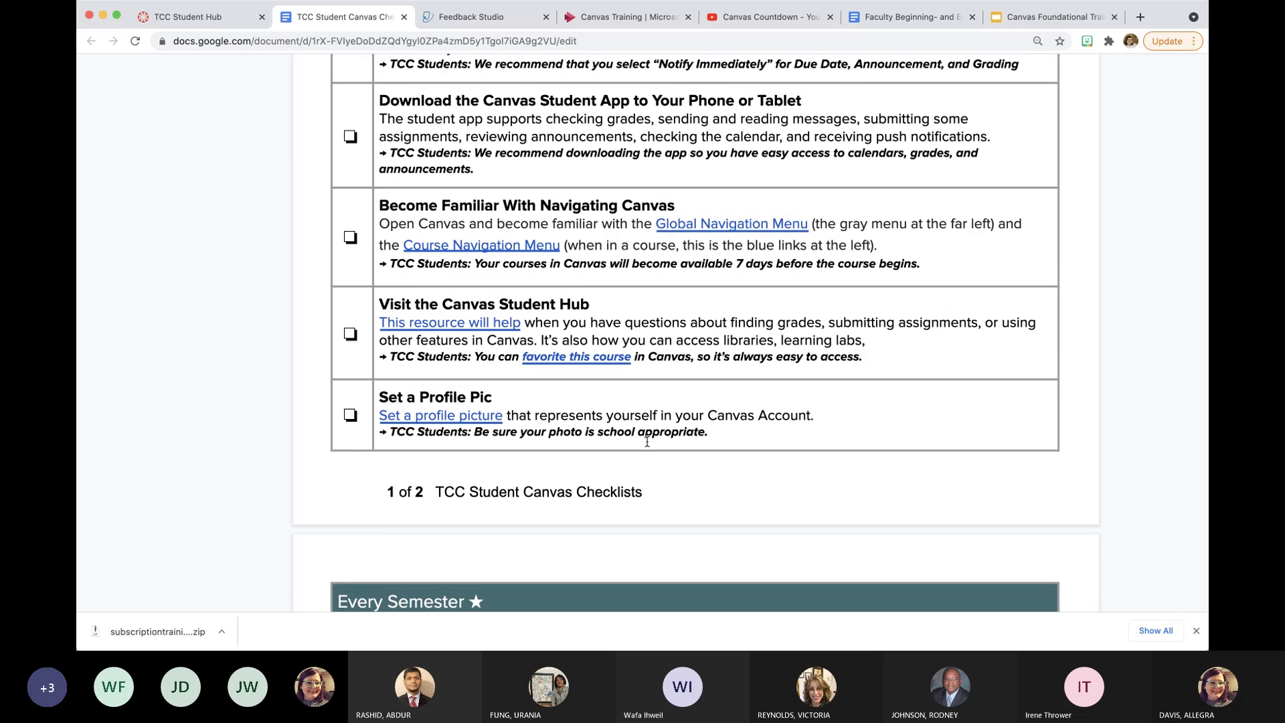
pyautogui.scroll(-4, 647, 442)
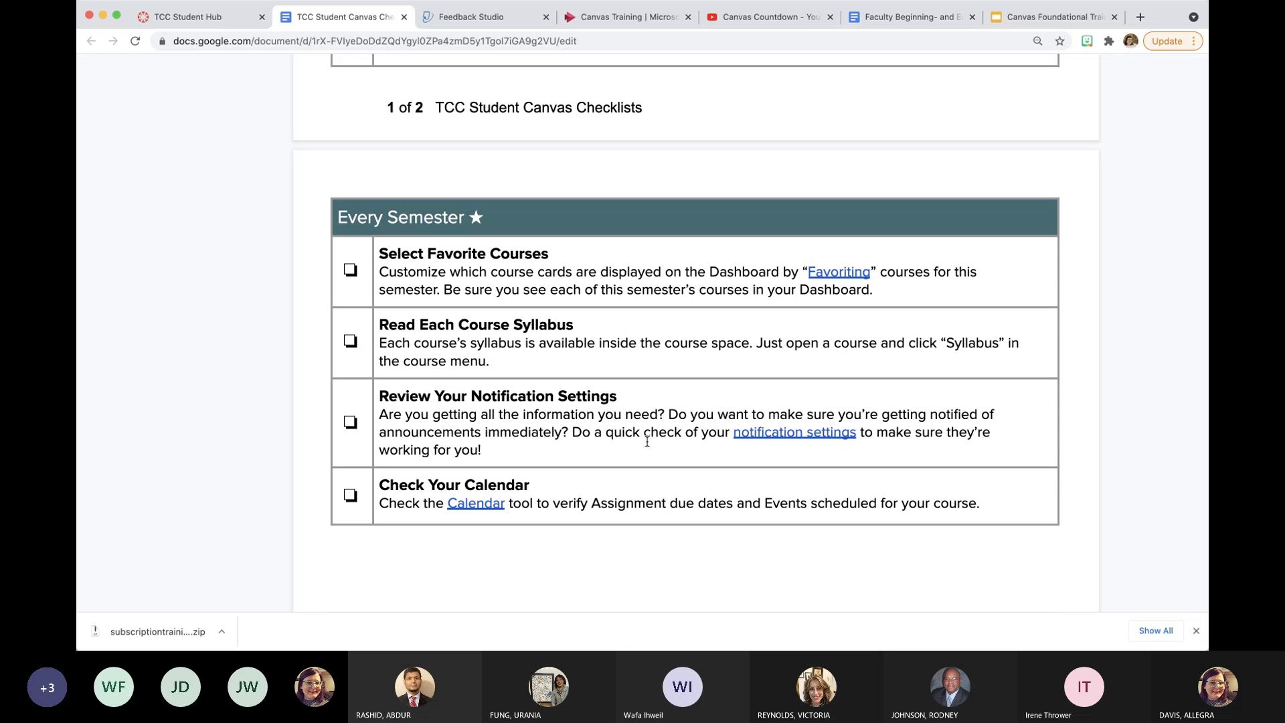
pyautogui.scroll(20, 648, 442)
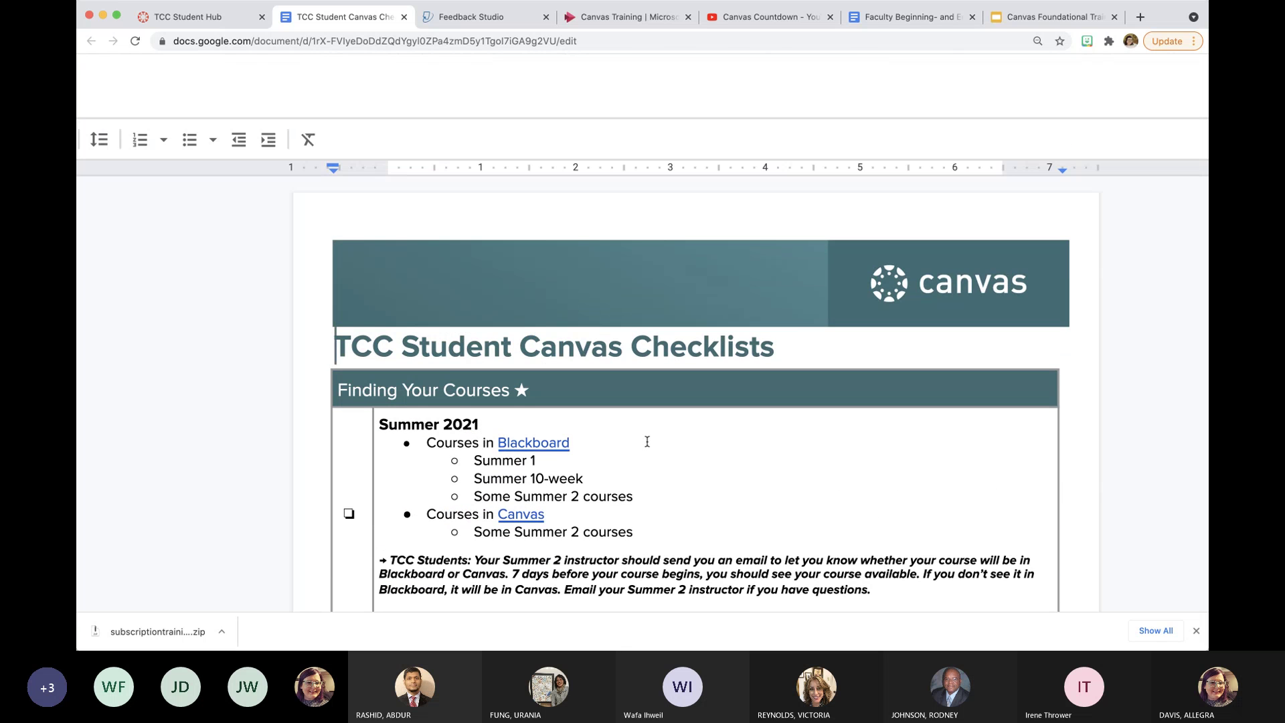
pyautogui.click(194, 16)
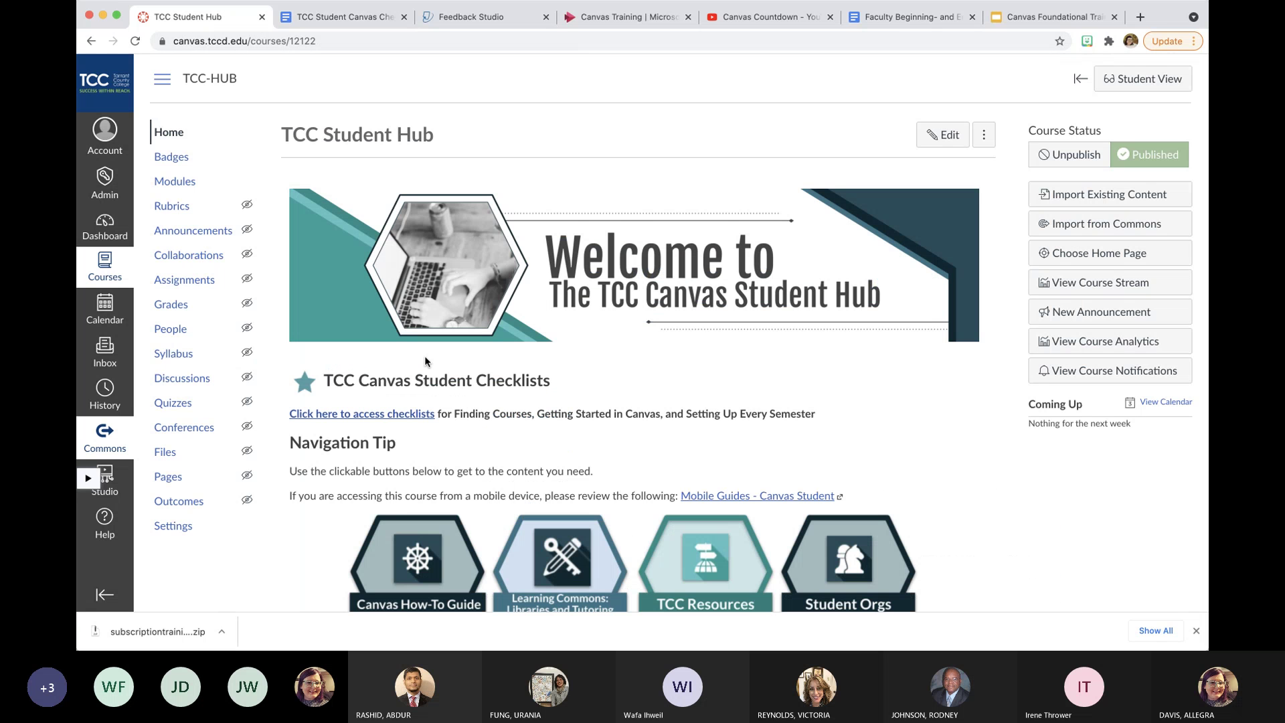
pyautogui.click(444, 560)
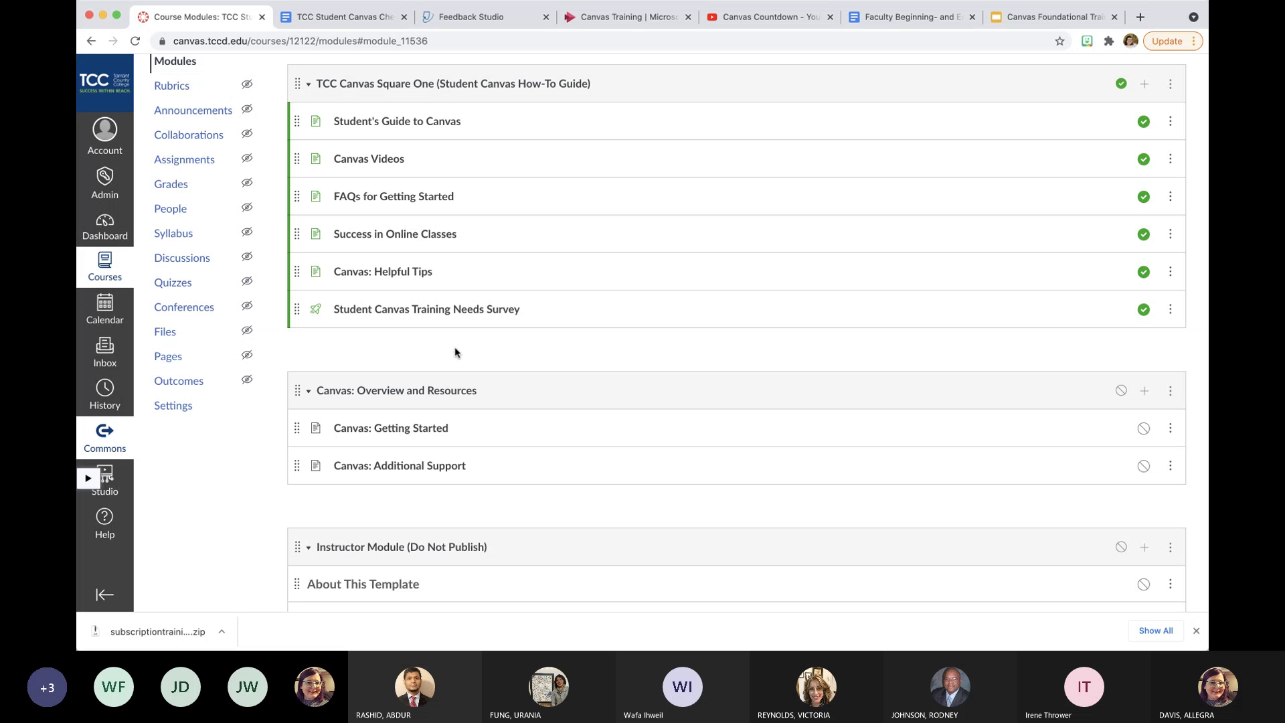
pyautogui.click(400, 311)
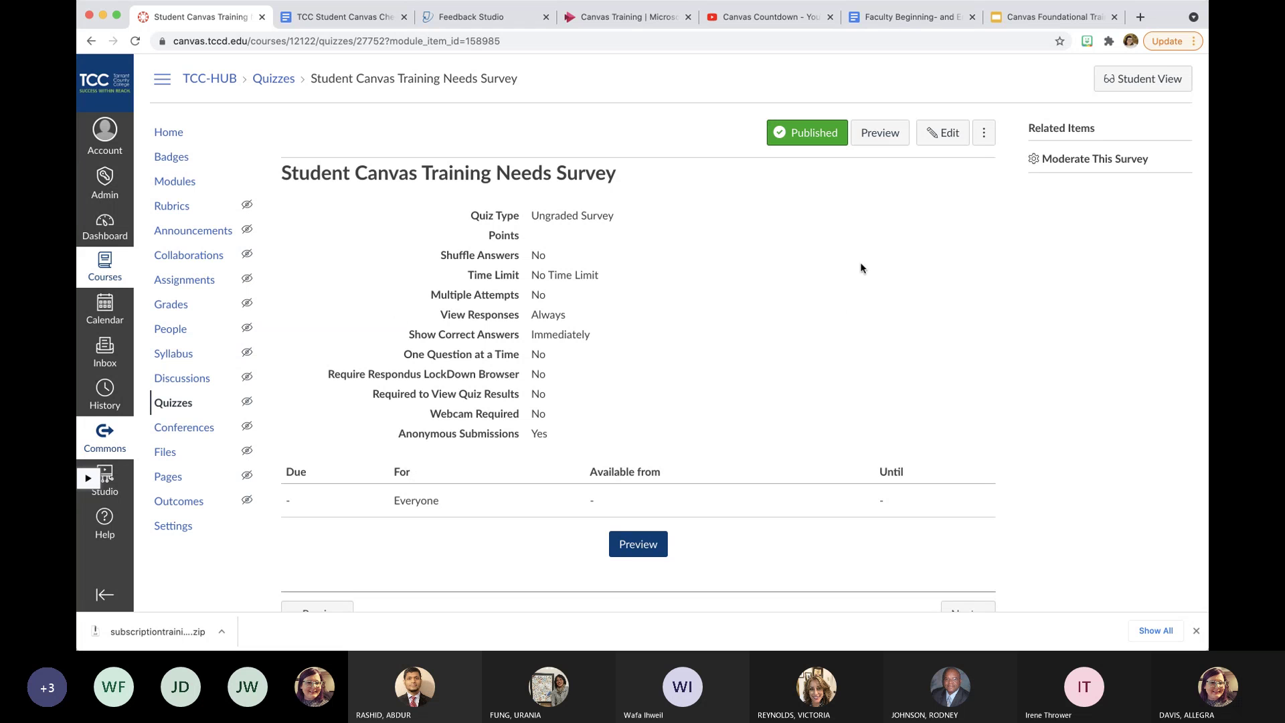
pyautogui.click(894, 132)
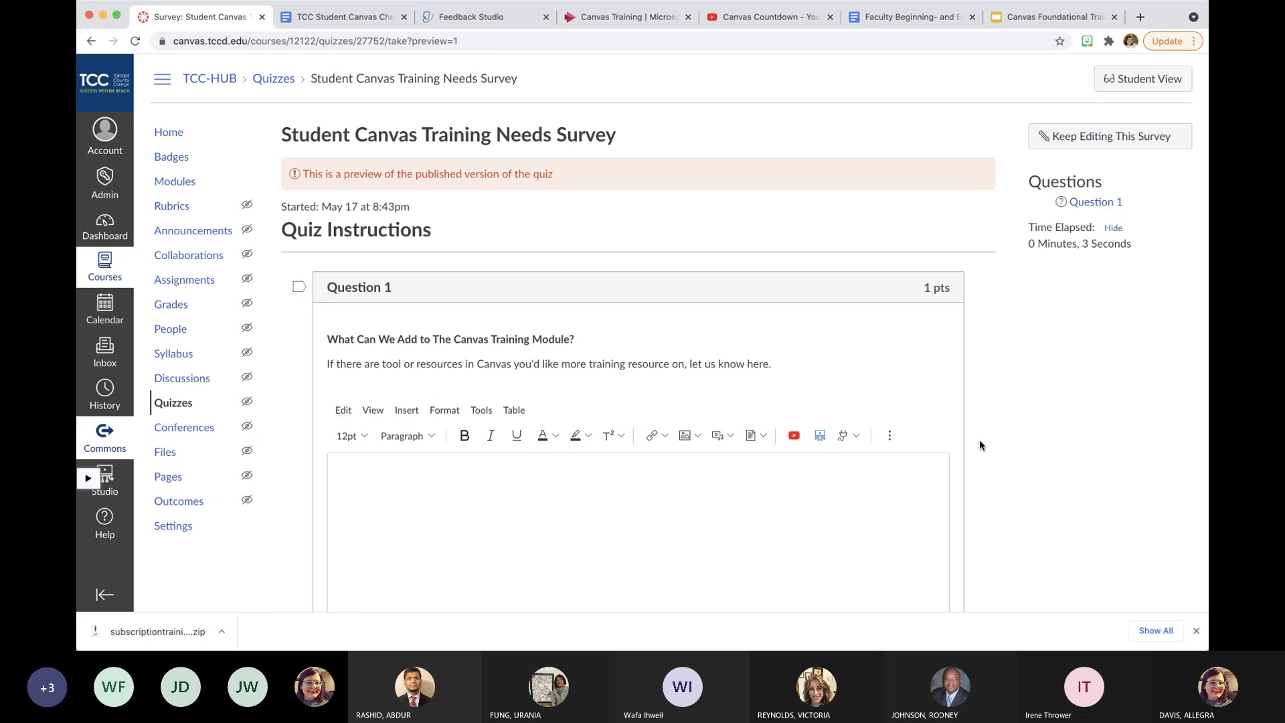
pyautogui.scroll(-3, 980, 444)
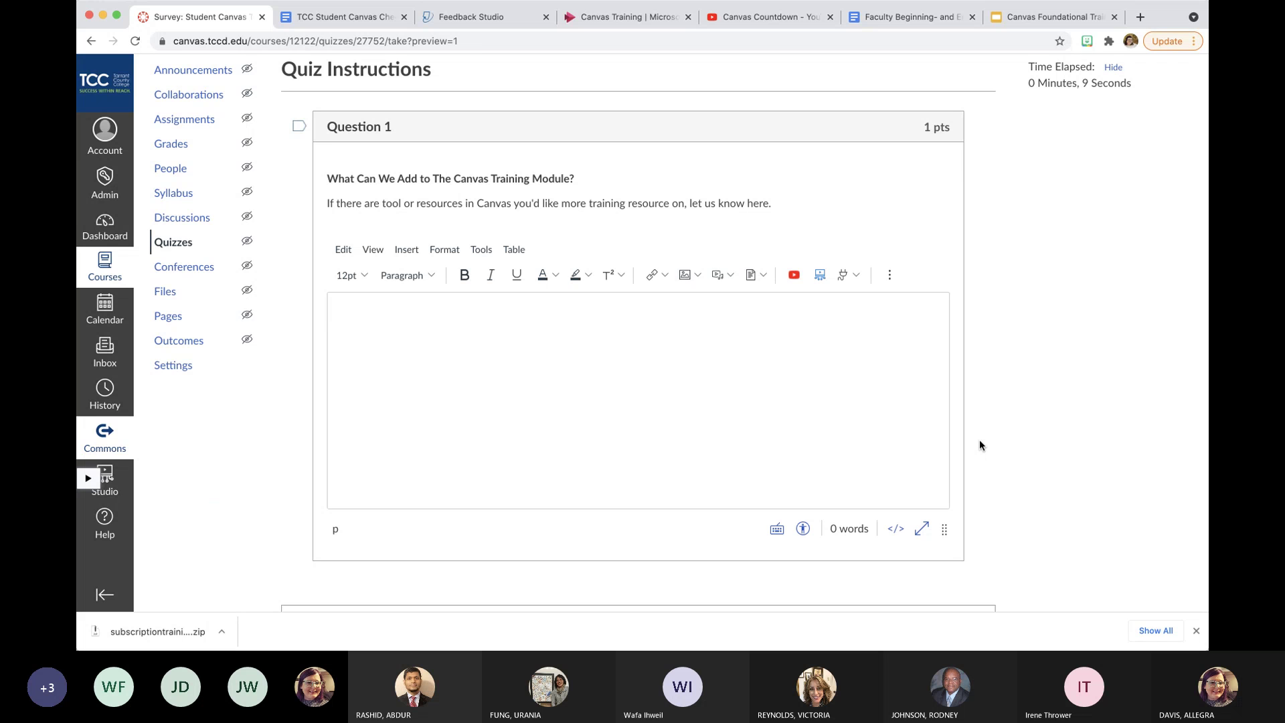
pyautogui.scroll(-2, 979, 439)
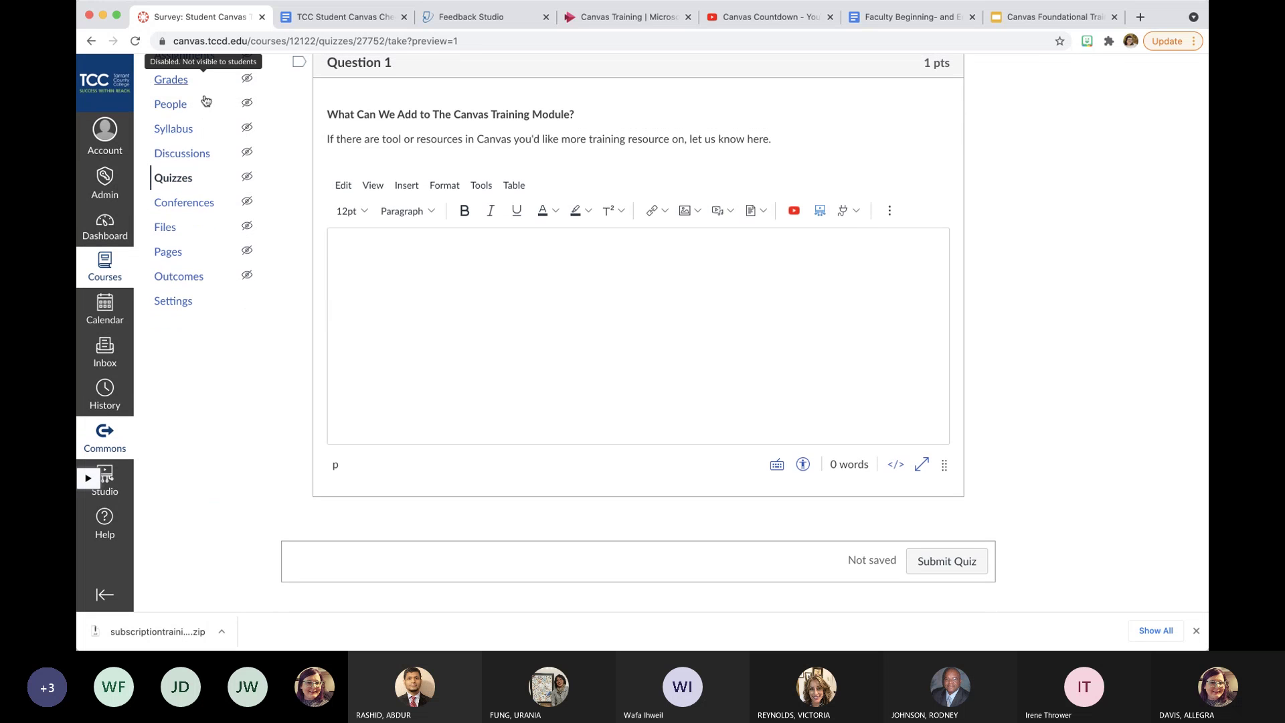
pyautogui.scroll(4, 262, 260)
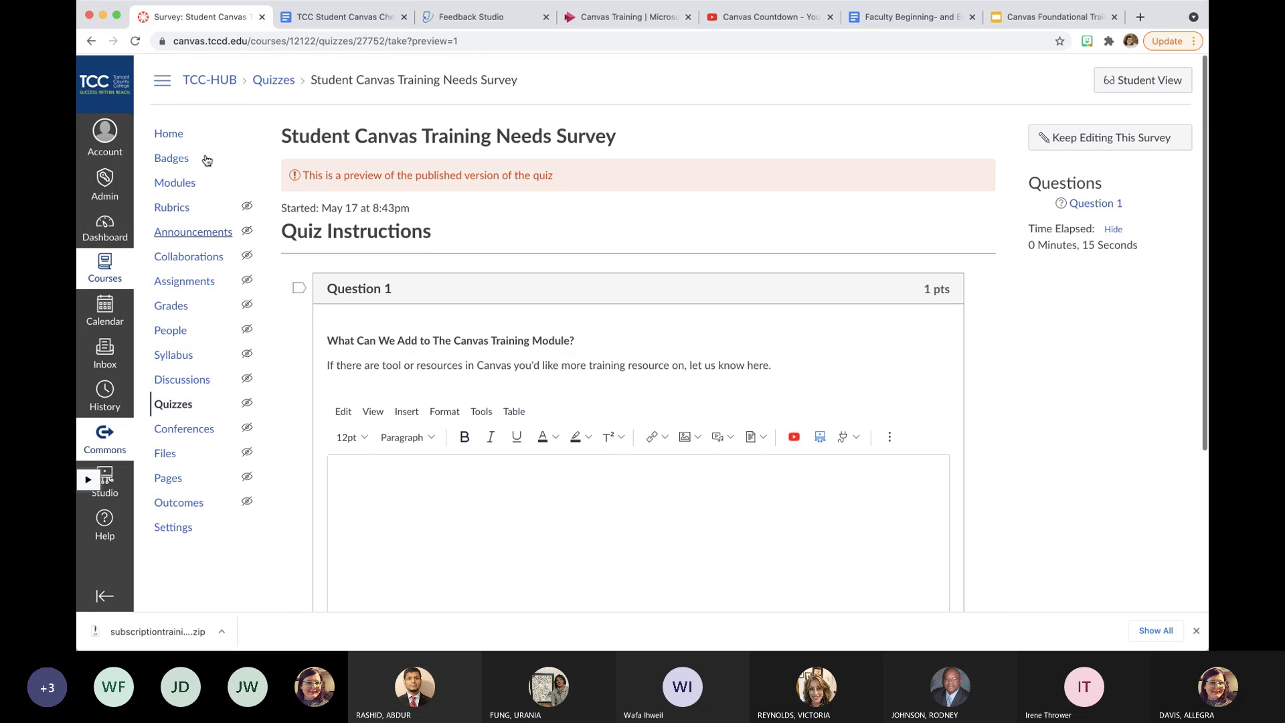
pyautogui.click(170, 134)
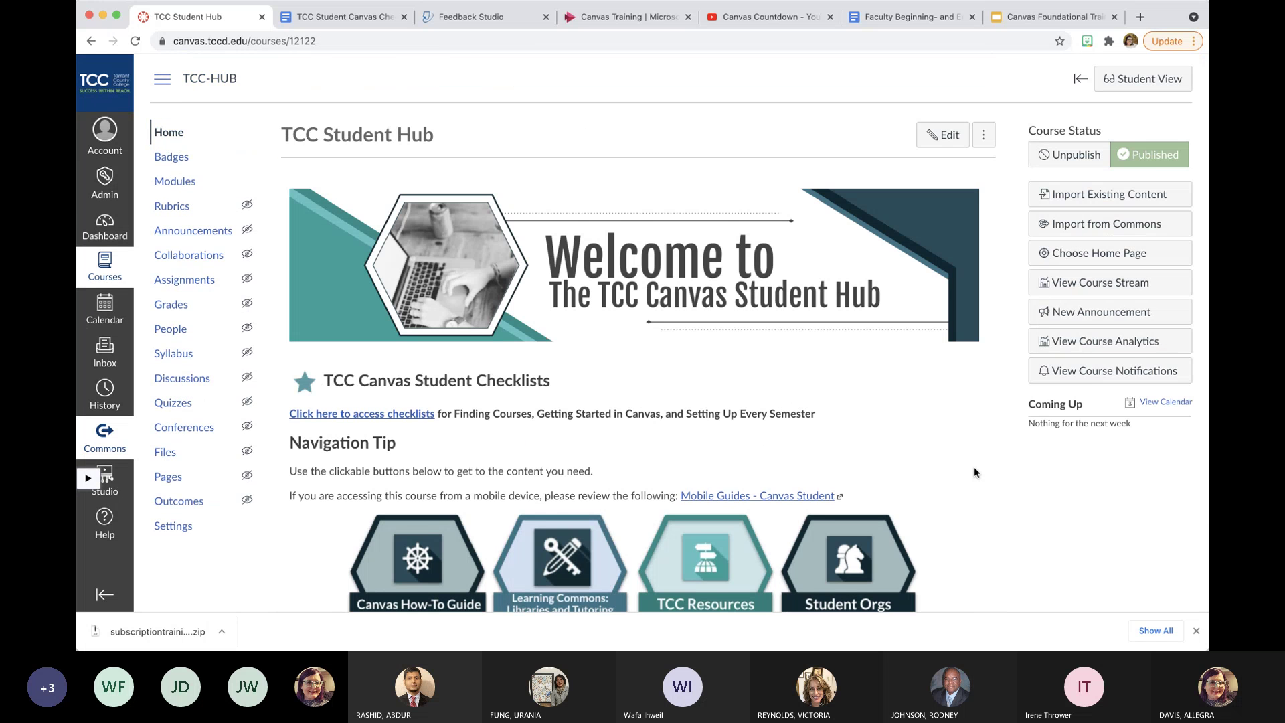
# Scroll the Student Hub home page, then go to the Dashboard of course cards
pyautogui.scroll(-2, 974, 473)
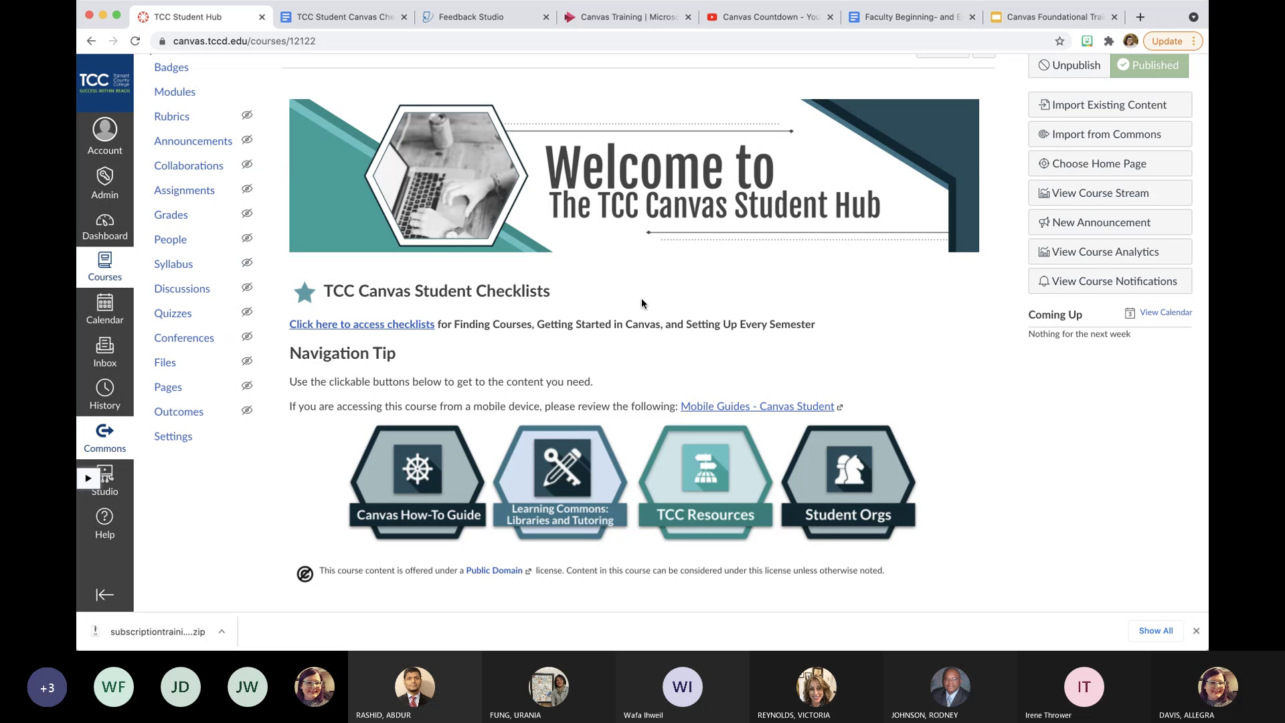
pyautogui.scroll(2, 641, 299)
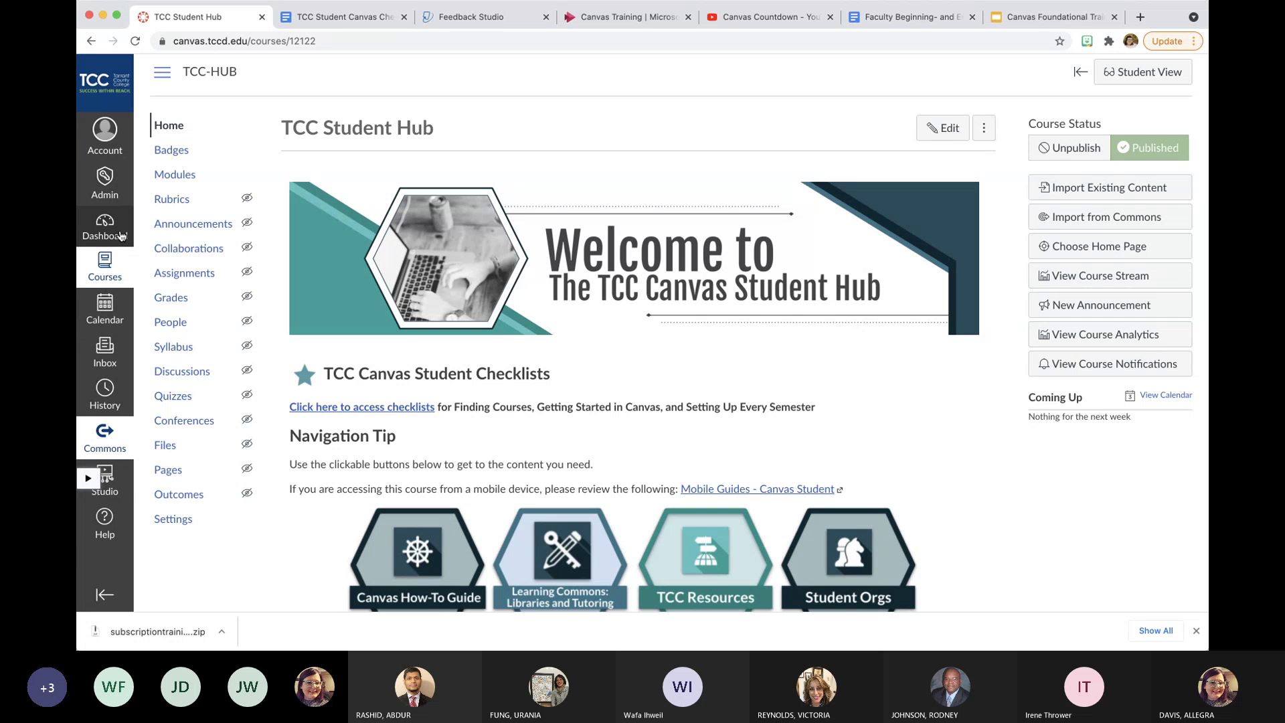
pyautogui.click(115, 236)
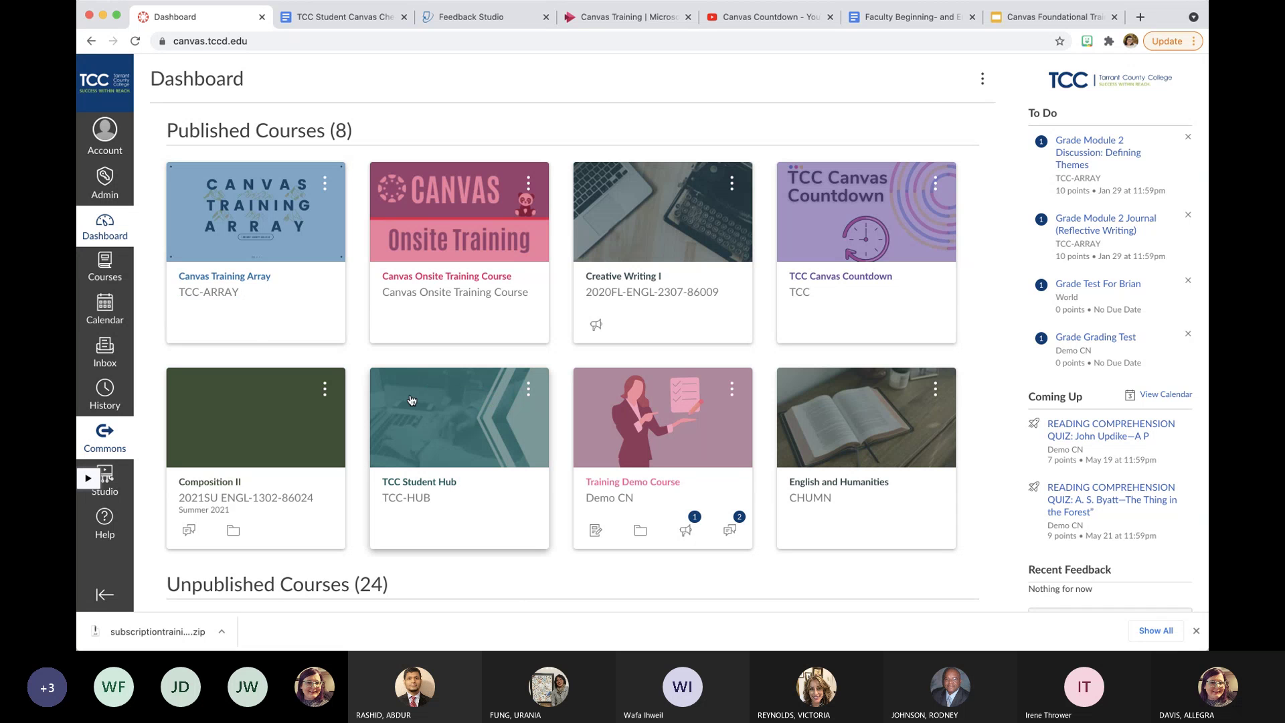
# Drag TCC Student Hub to row one's second slot and Training Demo Course to row two's second slot
pyautogui.moveTo(411, 400); pyautogui.dragTo(402, 210)
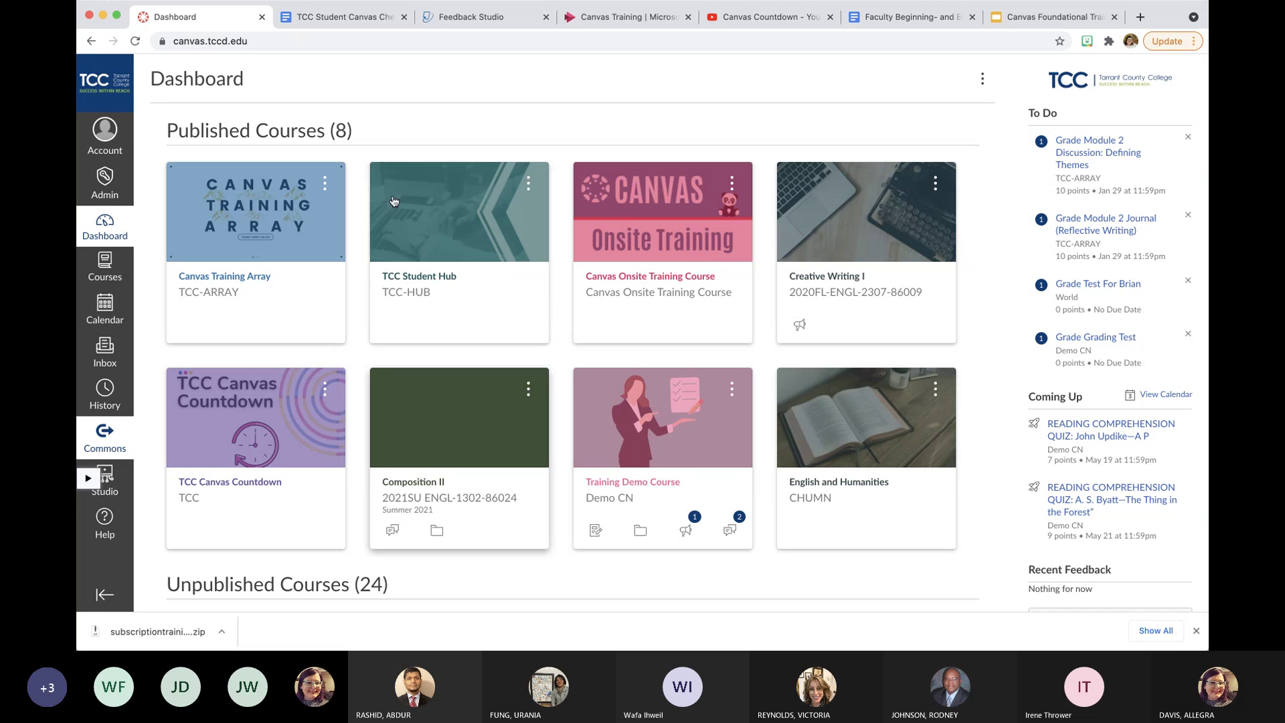
pyautogui.moveTo(633, 403); pyautogui.dragTo(459, 402)
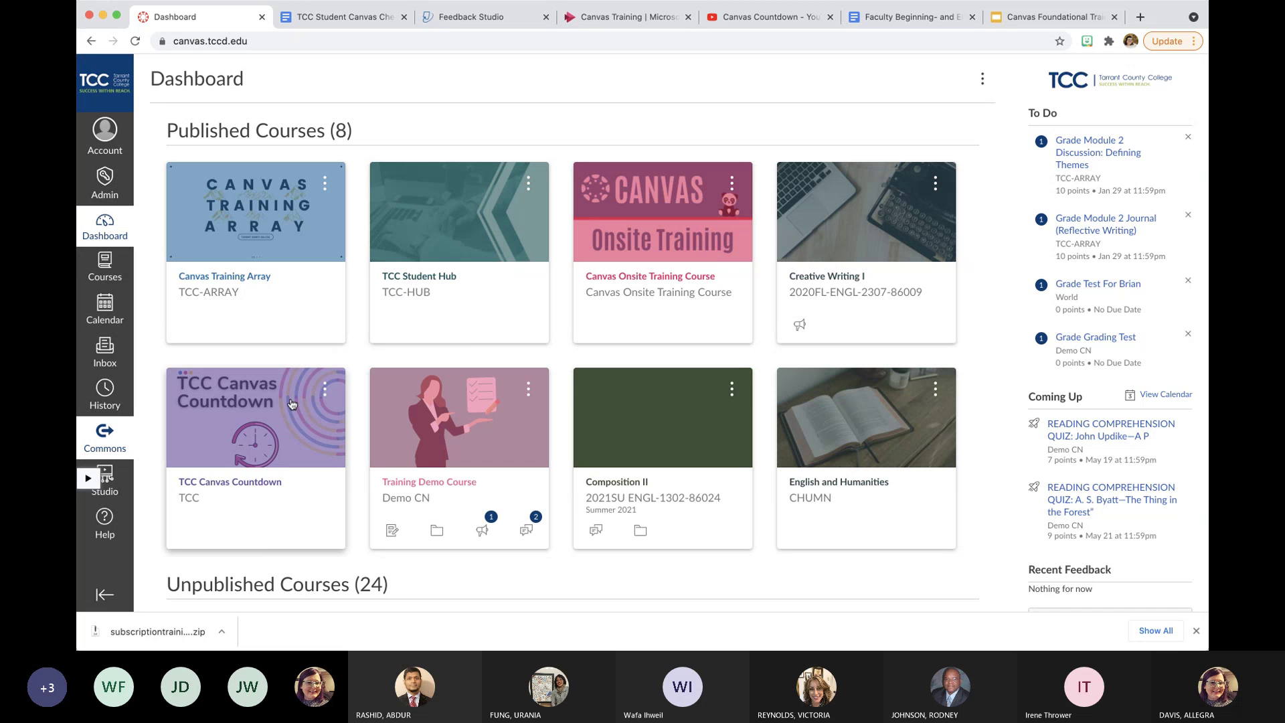
pyautogui.moveTo(293, 403); pyautogui.dragTo(904, 169)
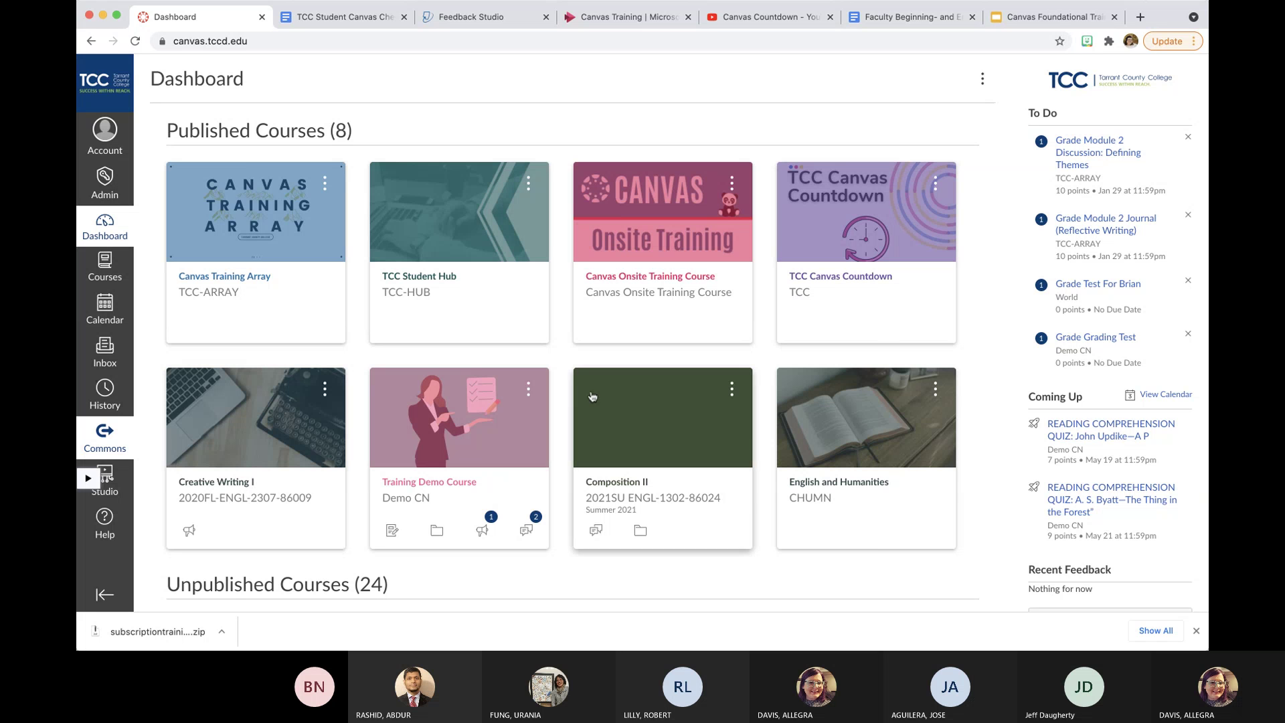
# In Commons, filter to Tarrant County College District resources and open the Tarrant Course Home Page Template
pyautogui.click(108, 436)
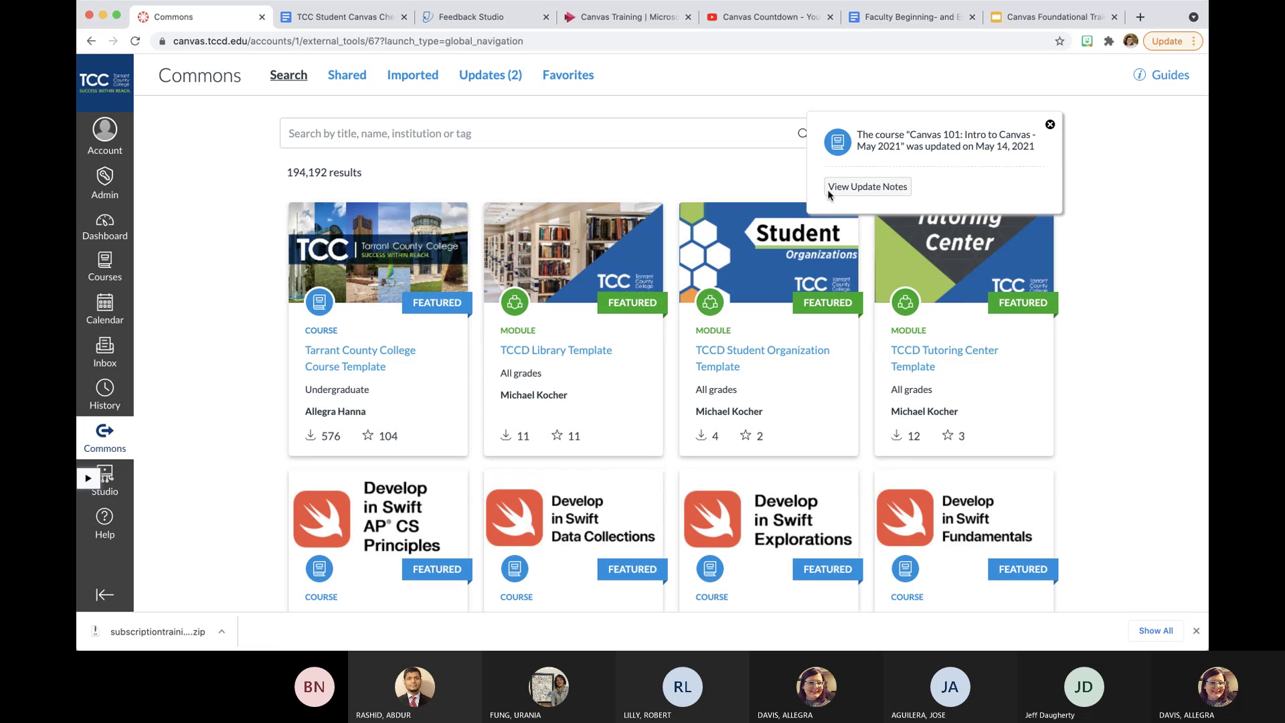
pyautogui.click(1051, 125)
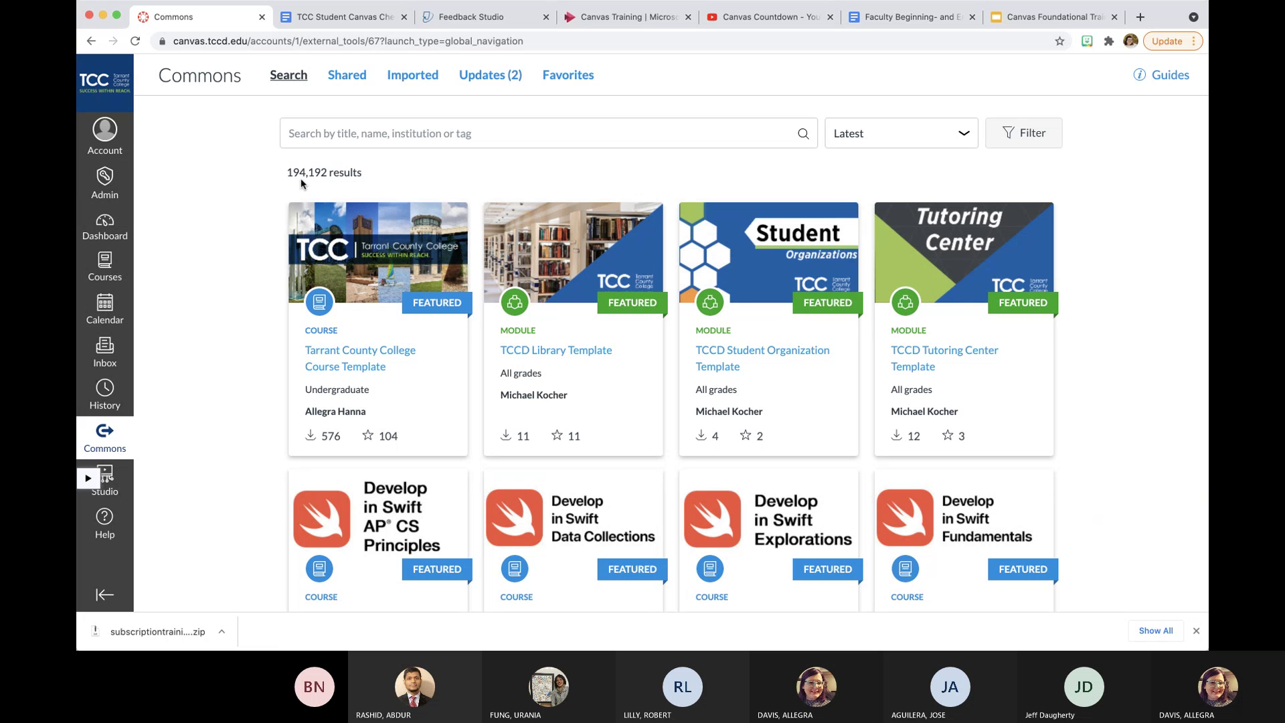
pyautogui.click(1054, 135)
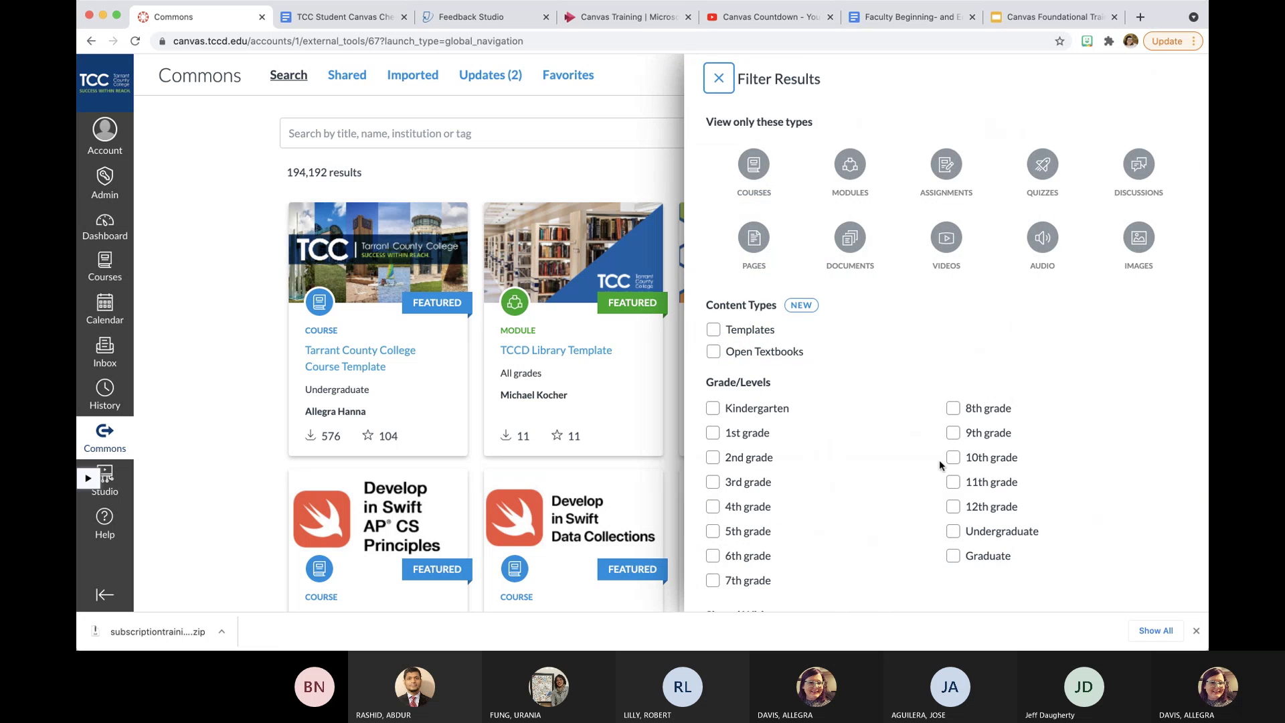
pyautogui.scroll(-2, 939, 460)
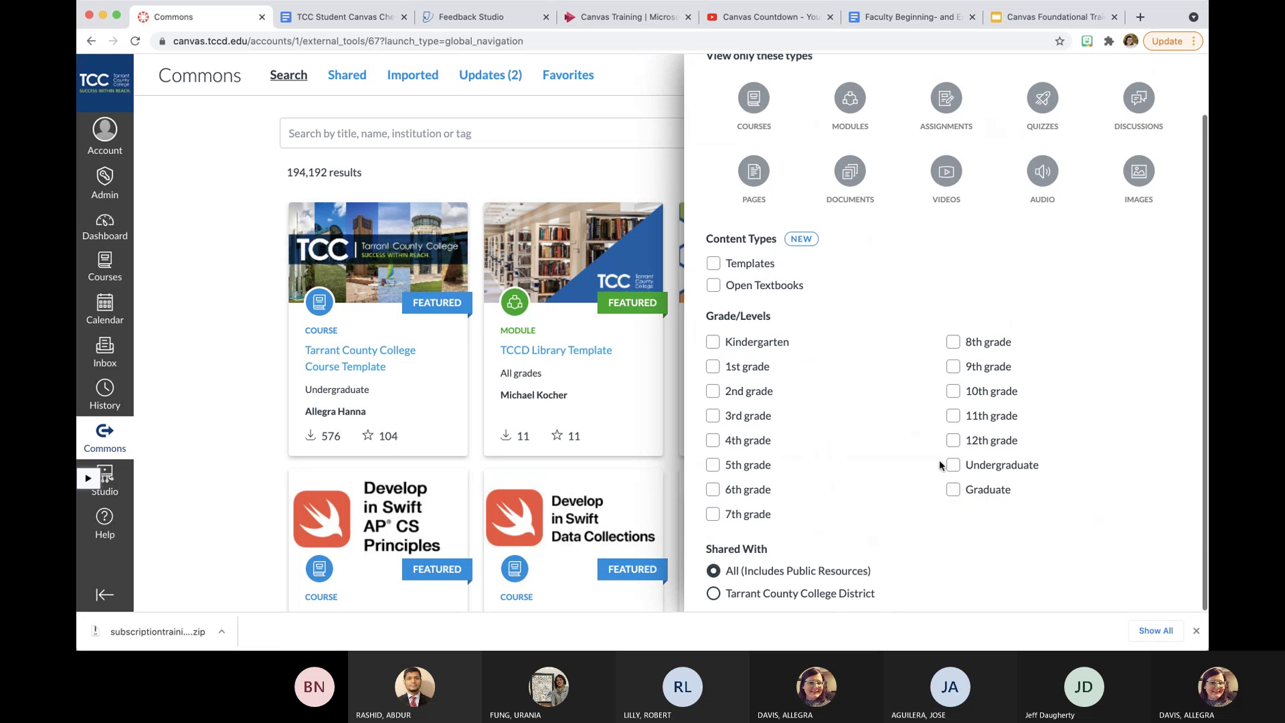
pyautogui.click(713, 594)
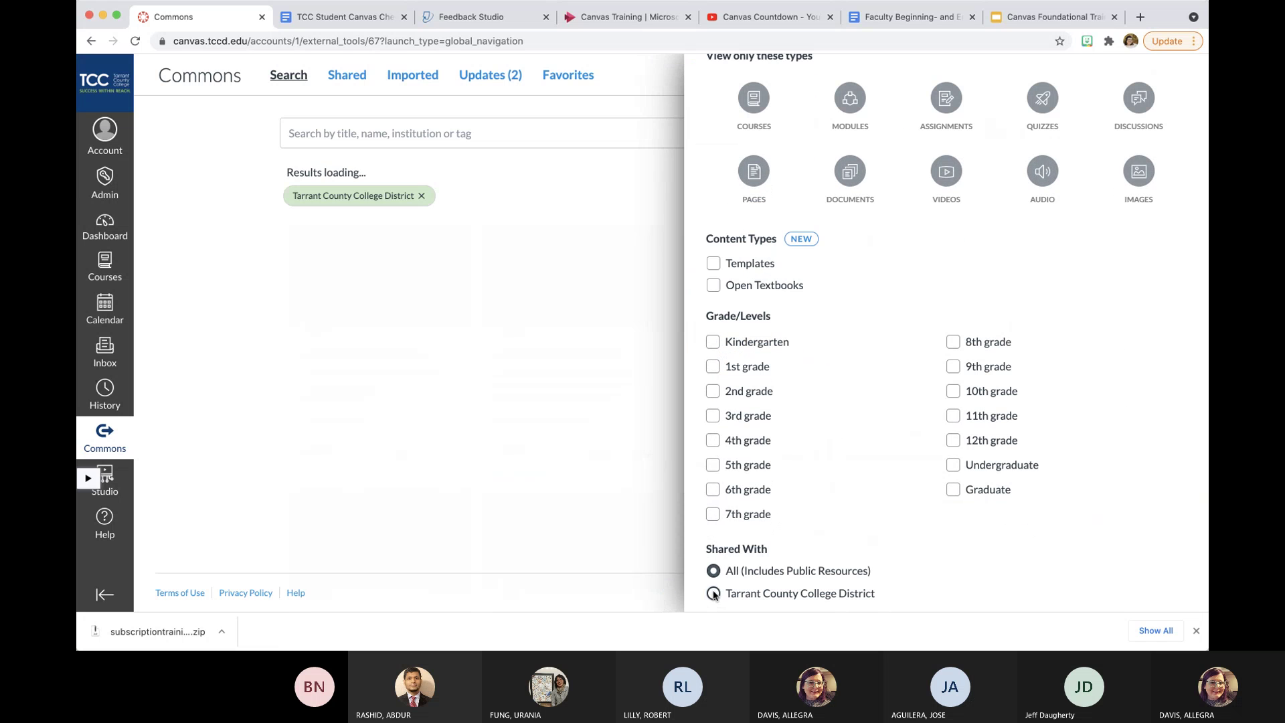
pyautogui.click(184, 386)
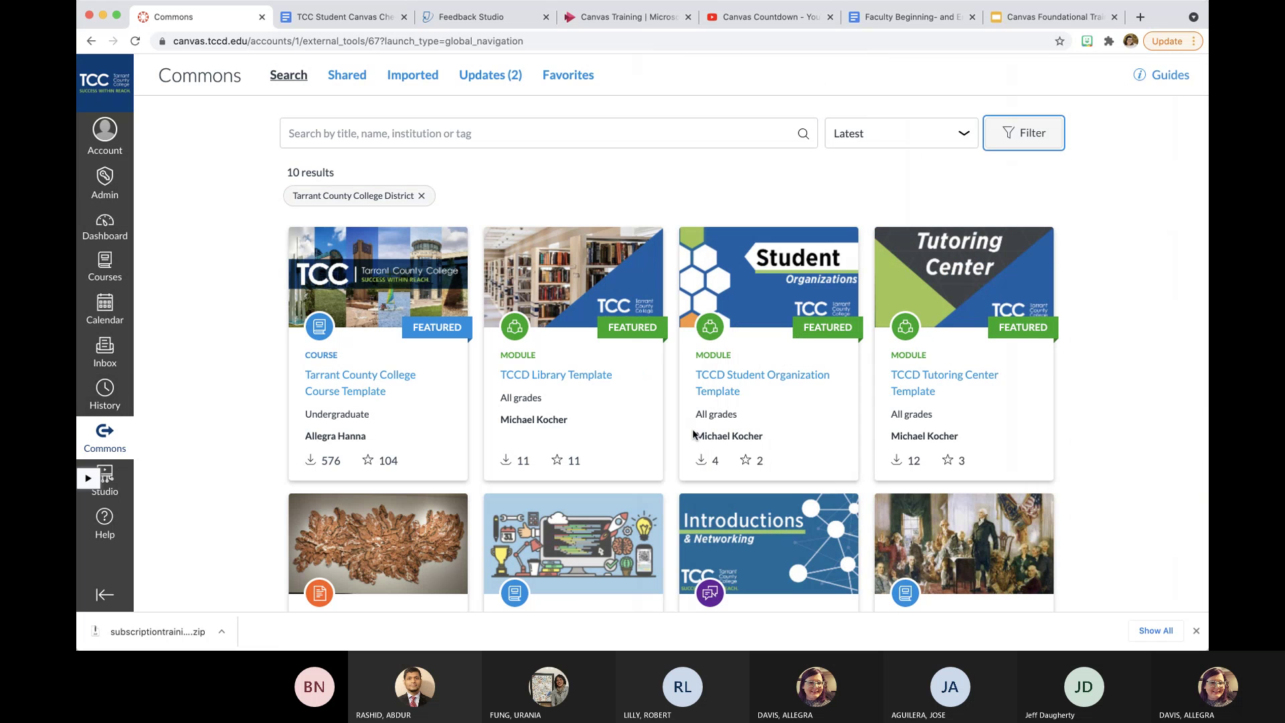
pyautogui.scroll(-6, 693, 432)
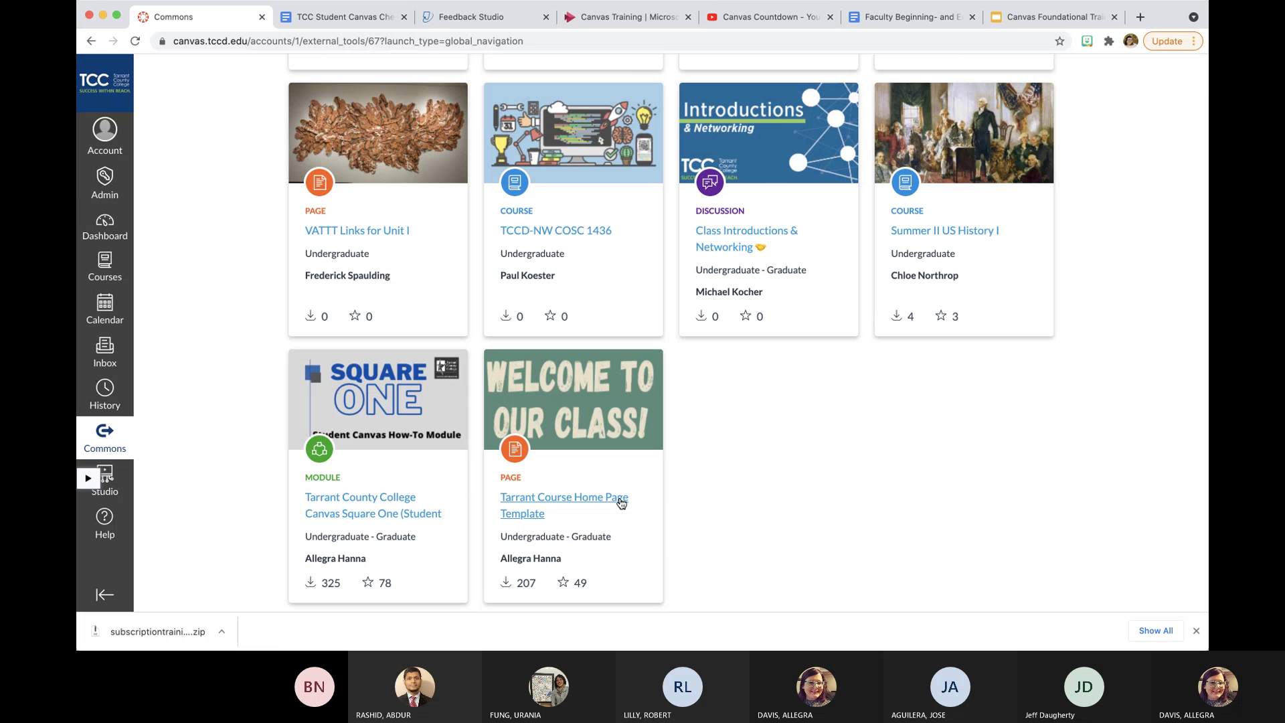
pyautogui.click(620, 504)
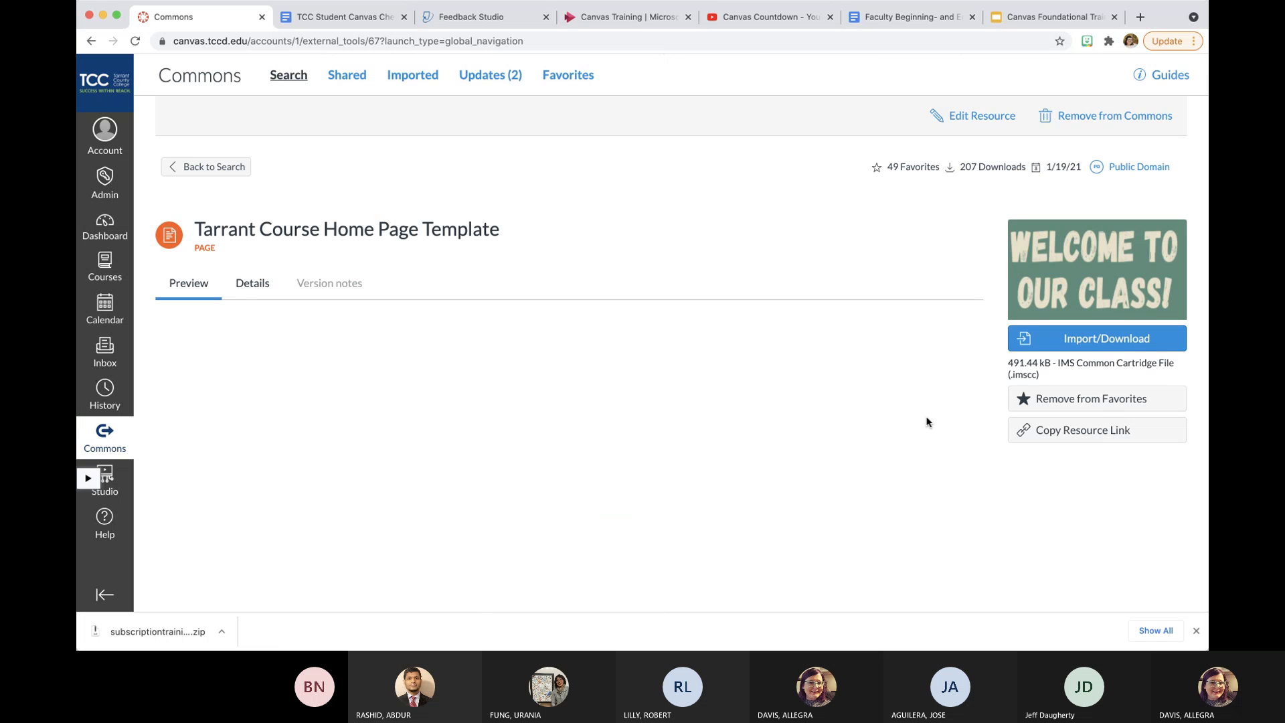
# Scroll through the template preview: Modules, Syllabus, Announcements and Canvas Guides buttons plus student FAQs
pyautogui.scroll(-8, 953, 380)
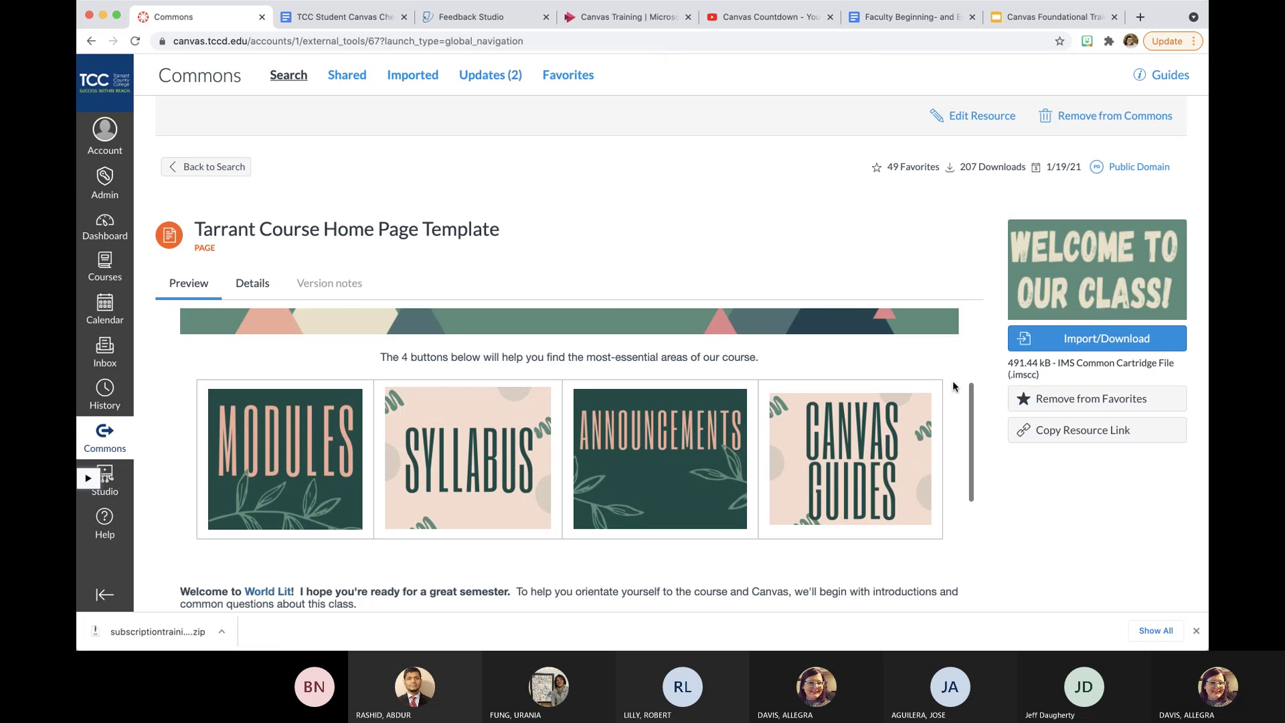
pyautogui.scroll(-2, 953, 381)
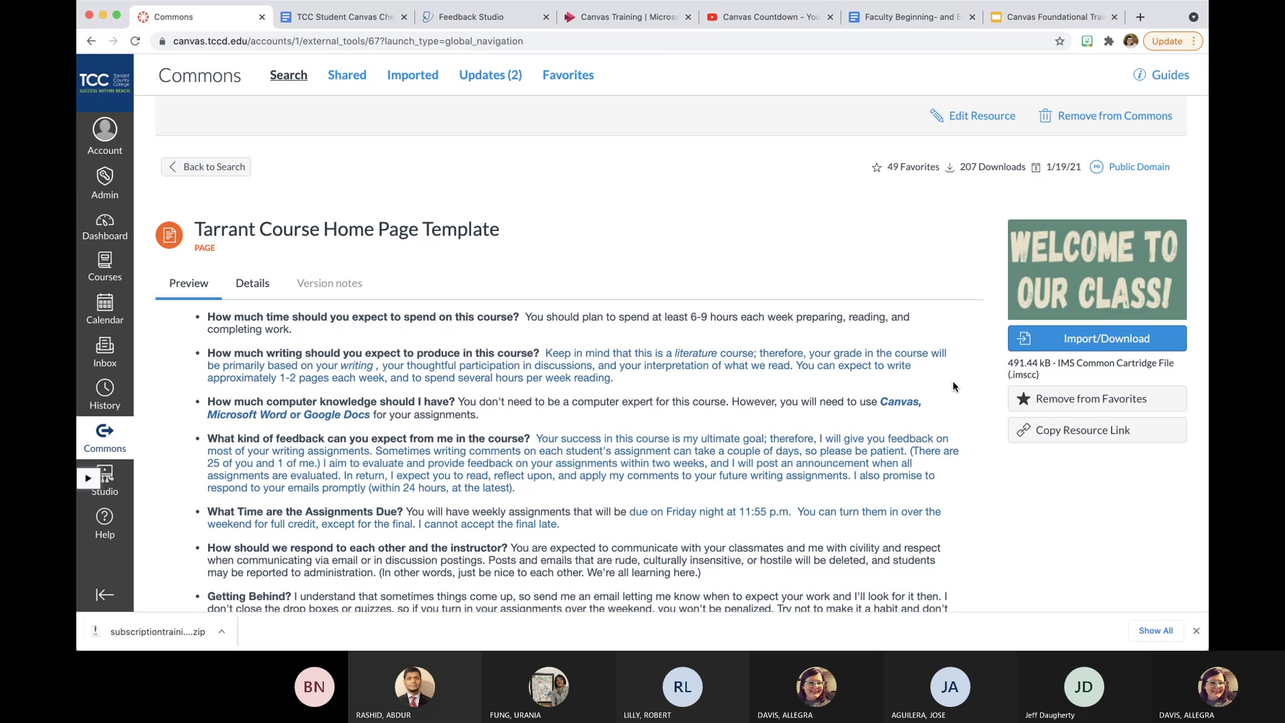
pyautogui.scroll(6, 955, 386)
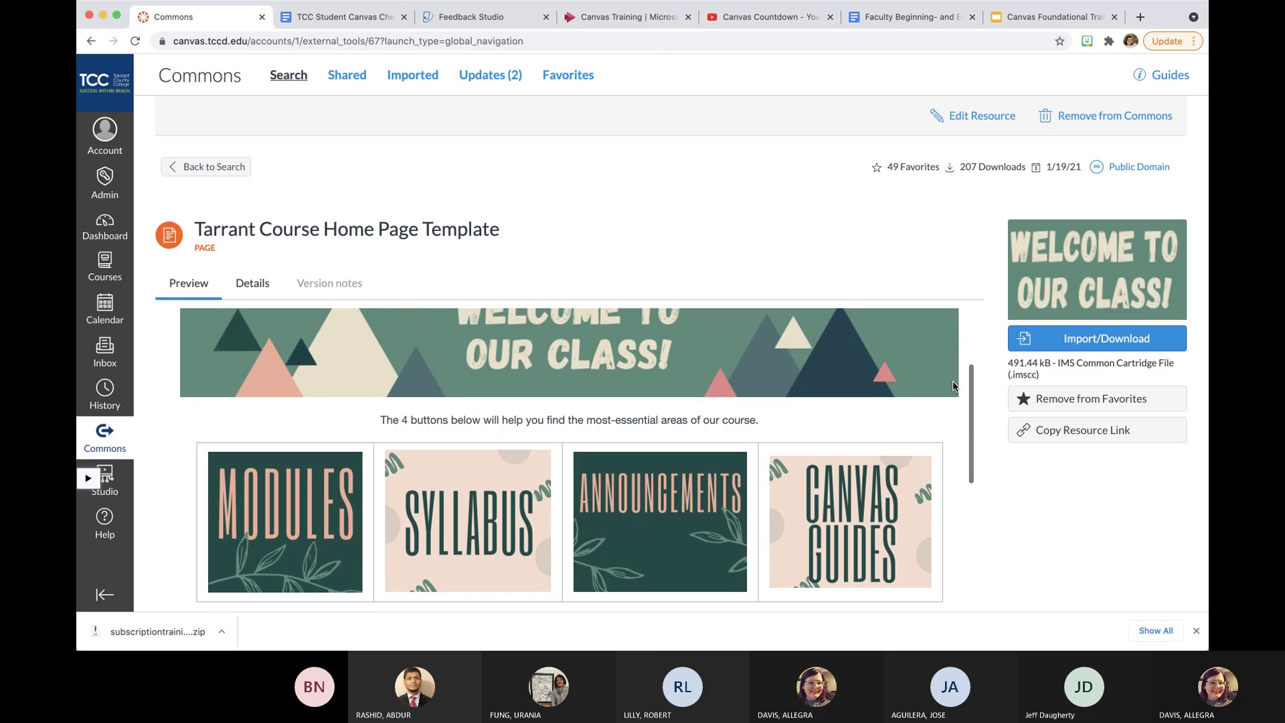
pyautogui.scroll(-1, 953, 386)
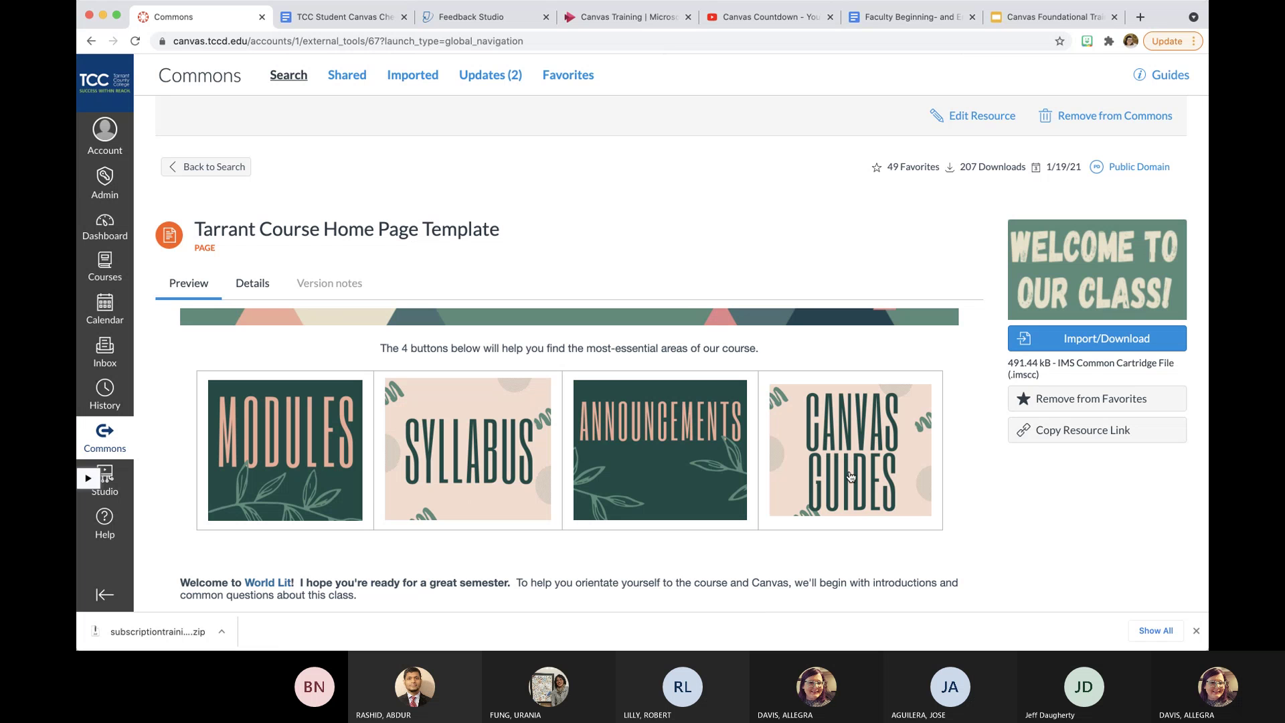
pyautogui.scroll(-8, 850, 476)
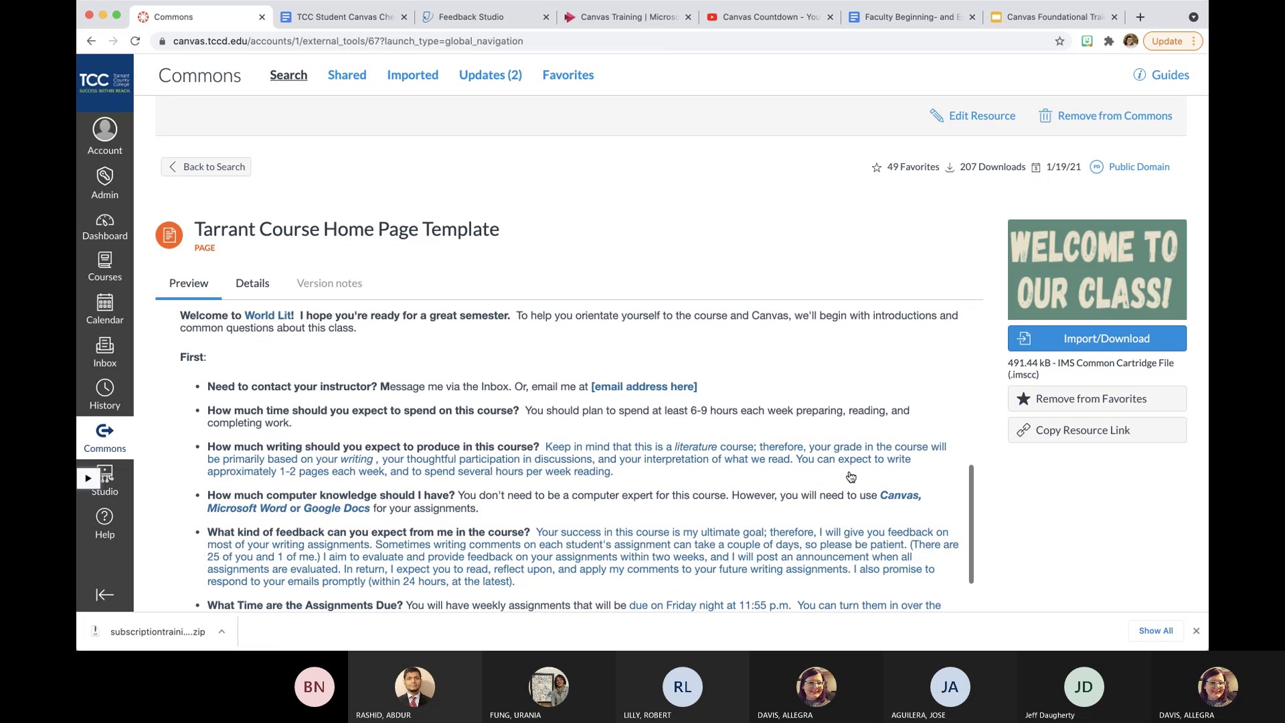
pyautogui.scroll(-1, 850, 477)
pyautogui.scroll(1, 850, 477)
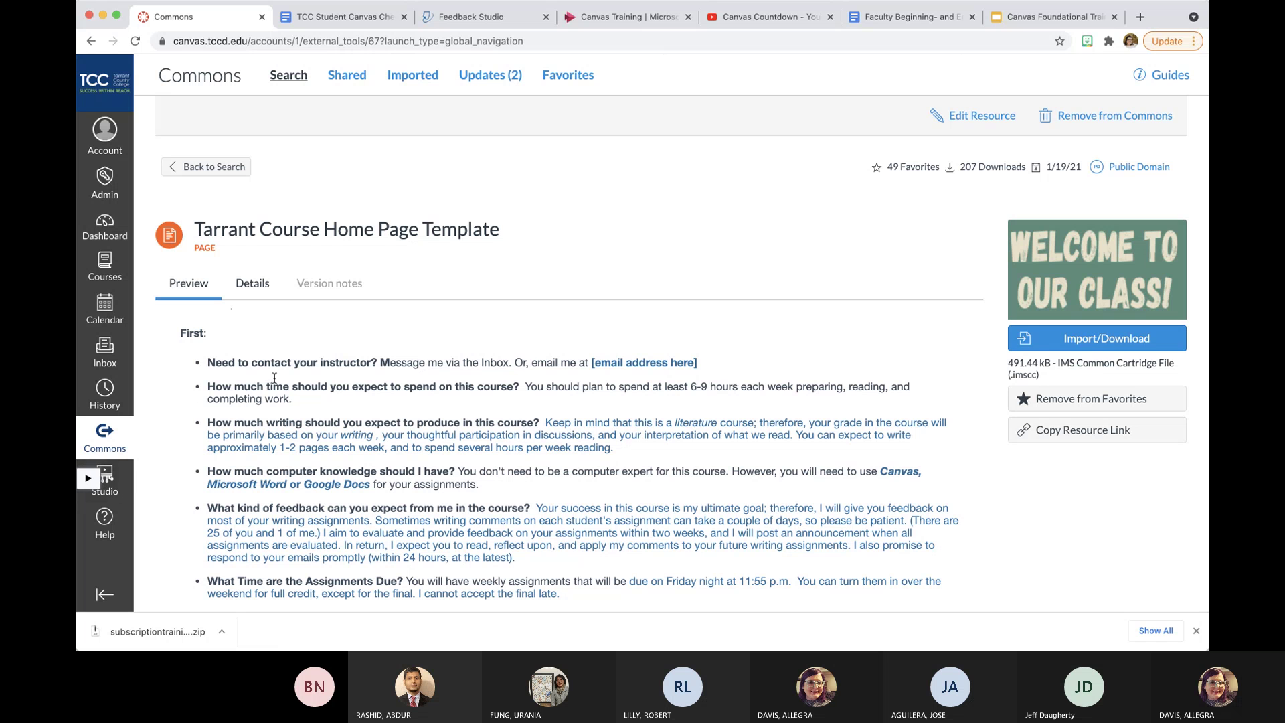
# Import the template into 2020FL-ENGL-2341-86005, Canvas Training Test Course and both Composition II courses
pyautogui.click(1046, 345)
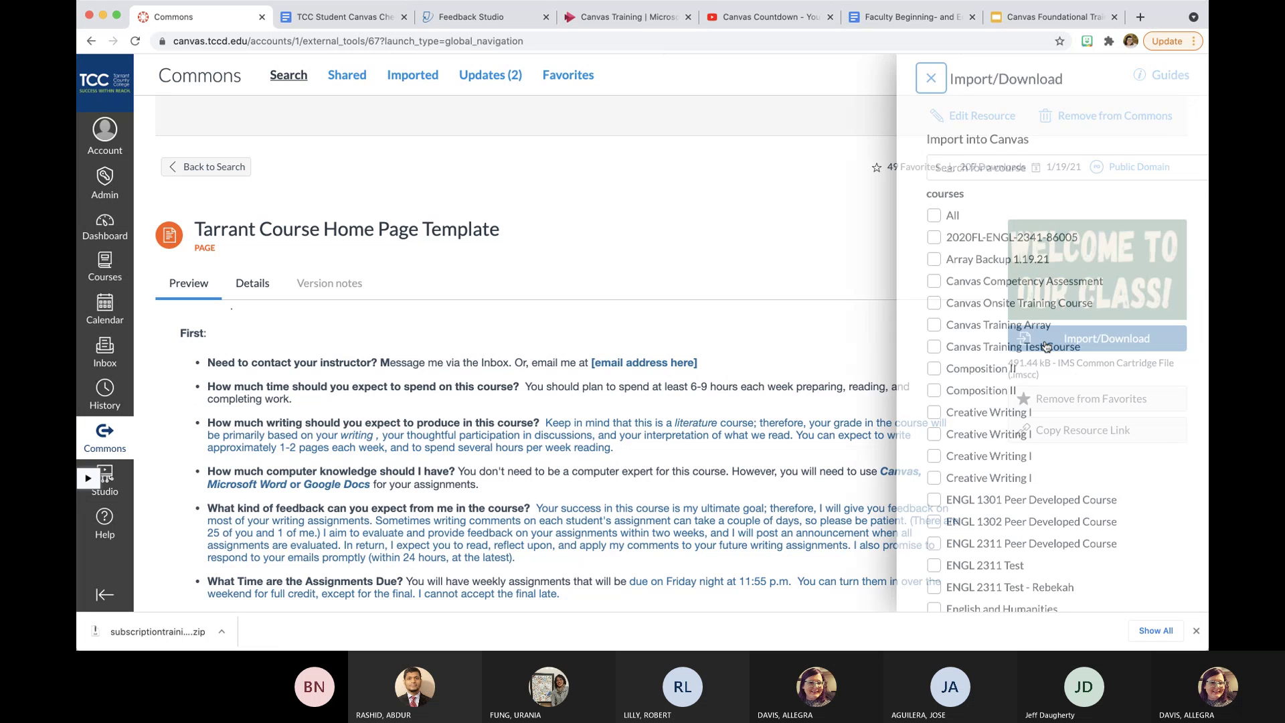
pyautogui.click(828, 238)
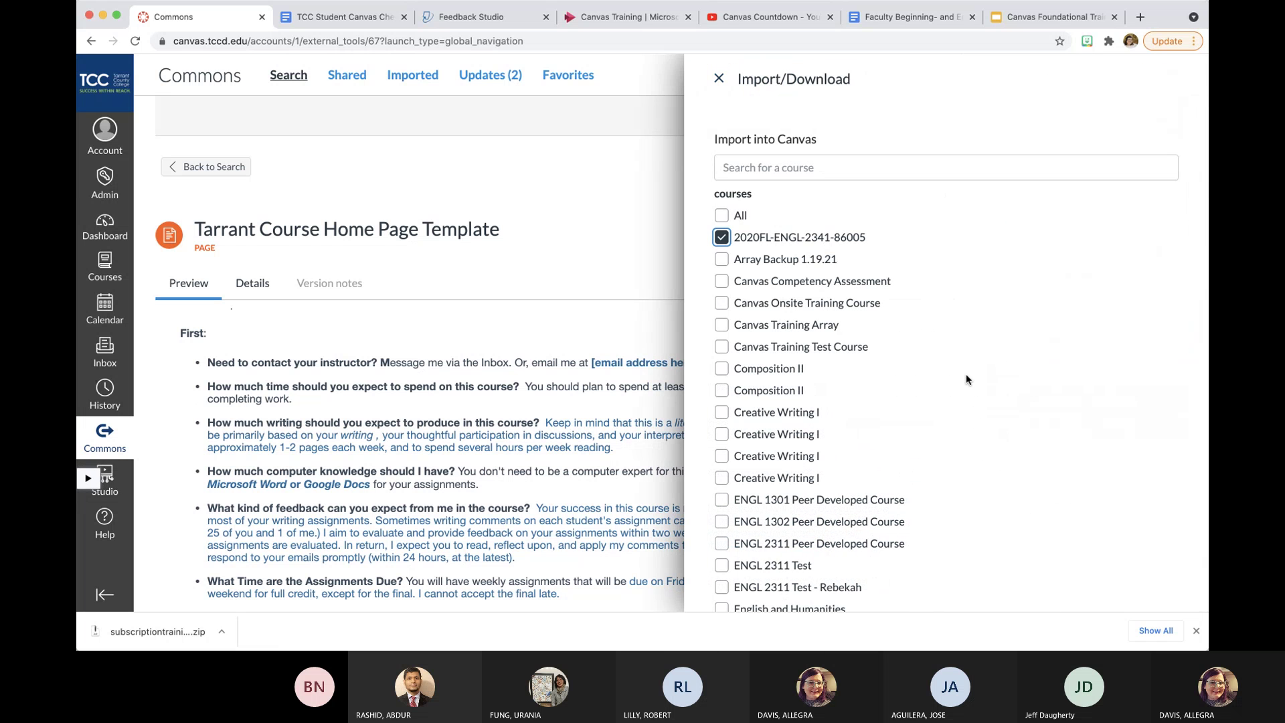
pyautogui.scroll(-7, 998, 407)
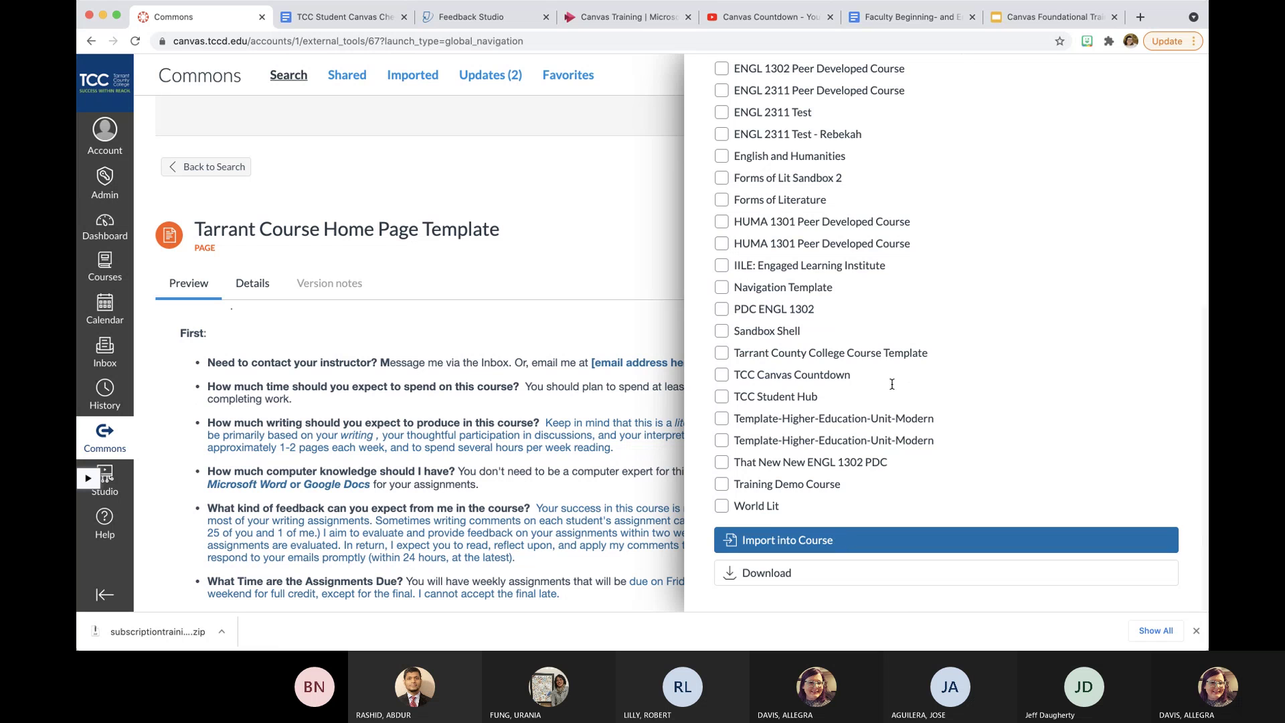
pyautogui.scroll(3, 939, 233)
pyautogui.scroll(1, 938, 234)
pyautogui.click(721, 77)
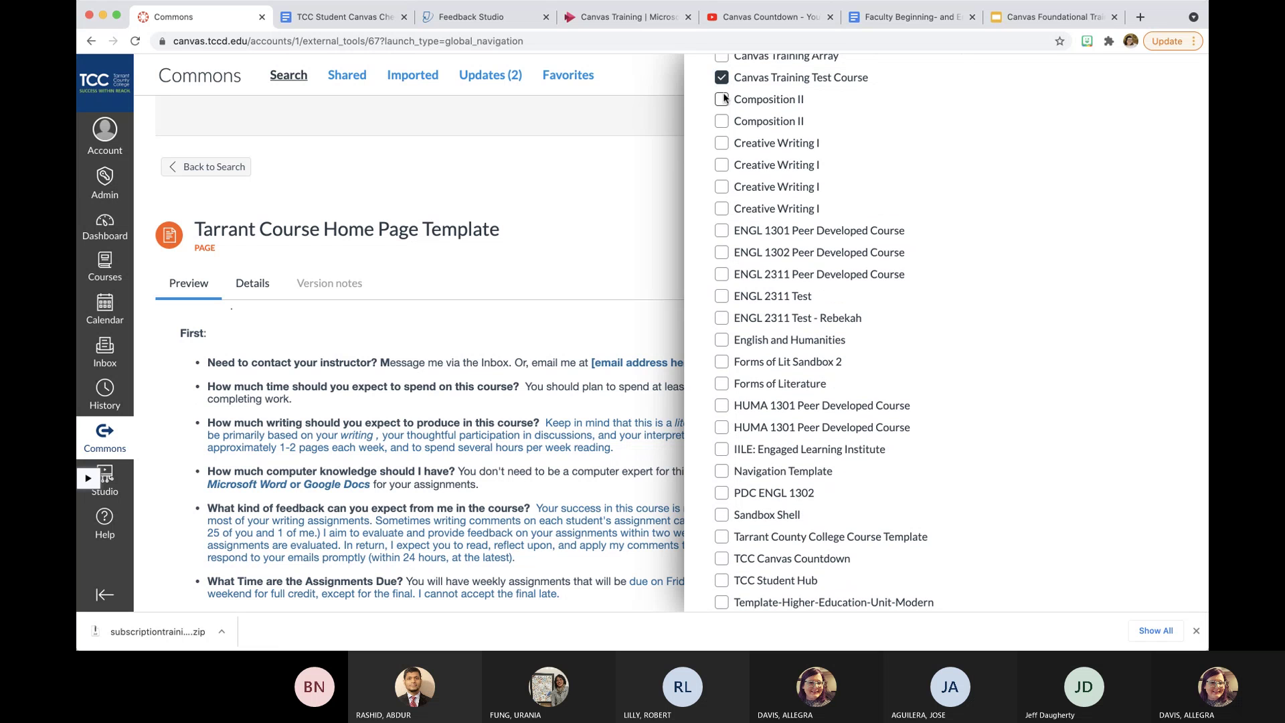
pyautogui.click(721, 99)
pyautogui.click(721, 121)
pyautogui.scroll(3, 922, 178)
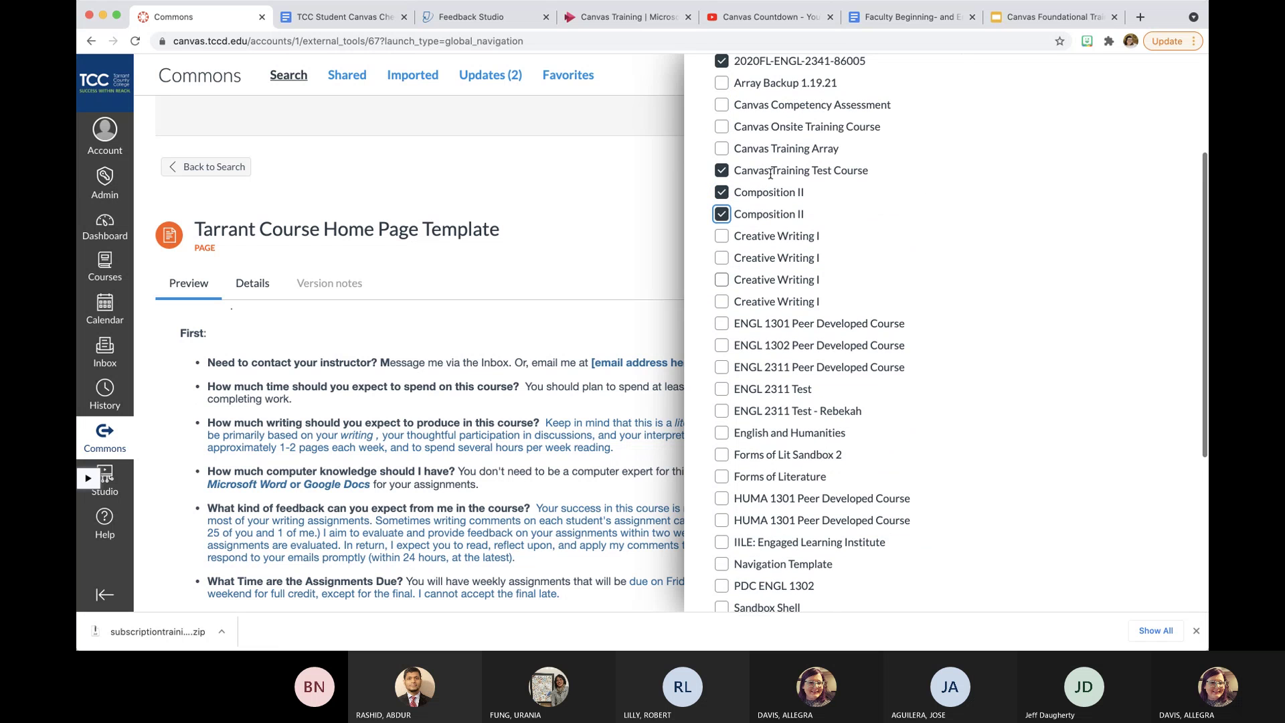
pyautogui.click(722, 170)
pyautogui.scroll(-8, 914, 272)
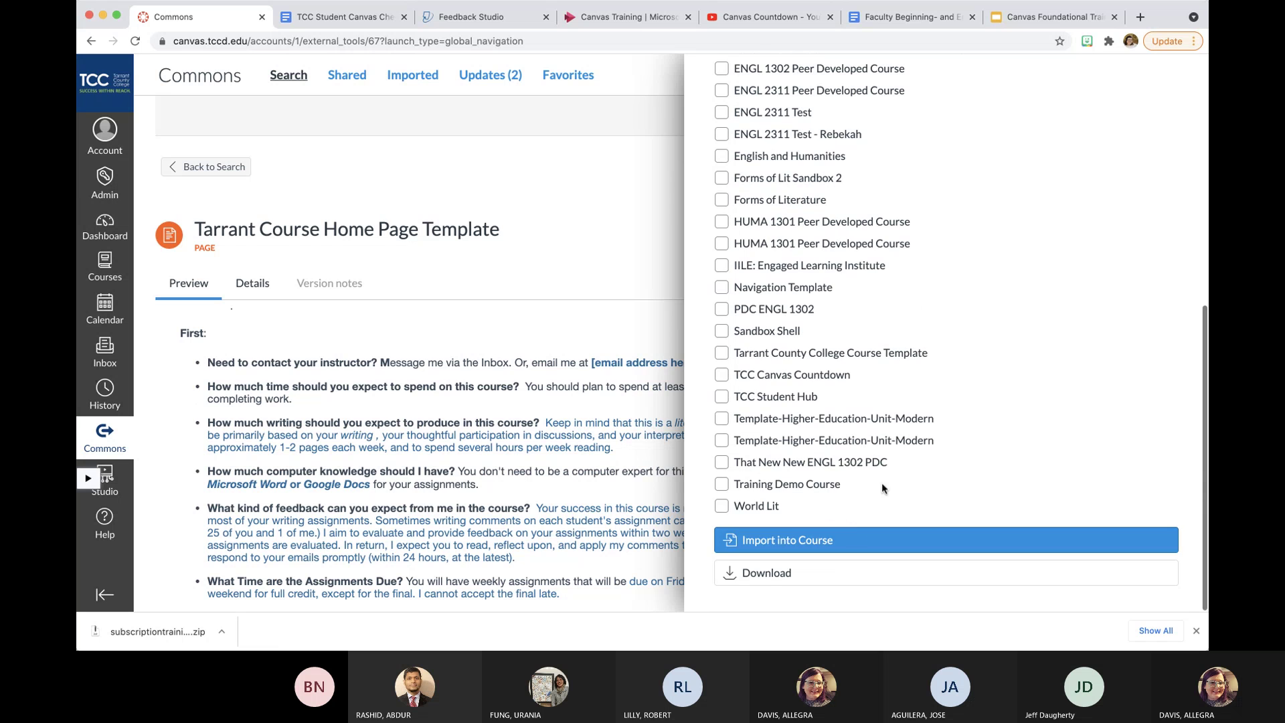
pyautogui.click(847, 551)
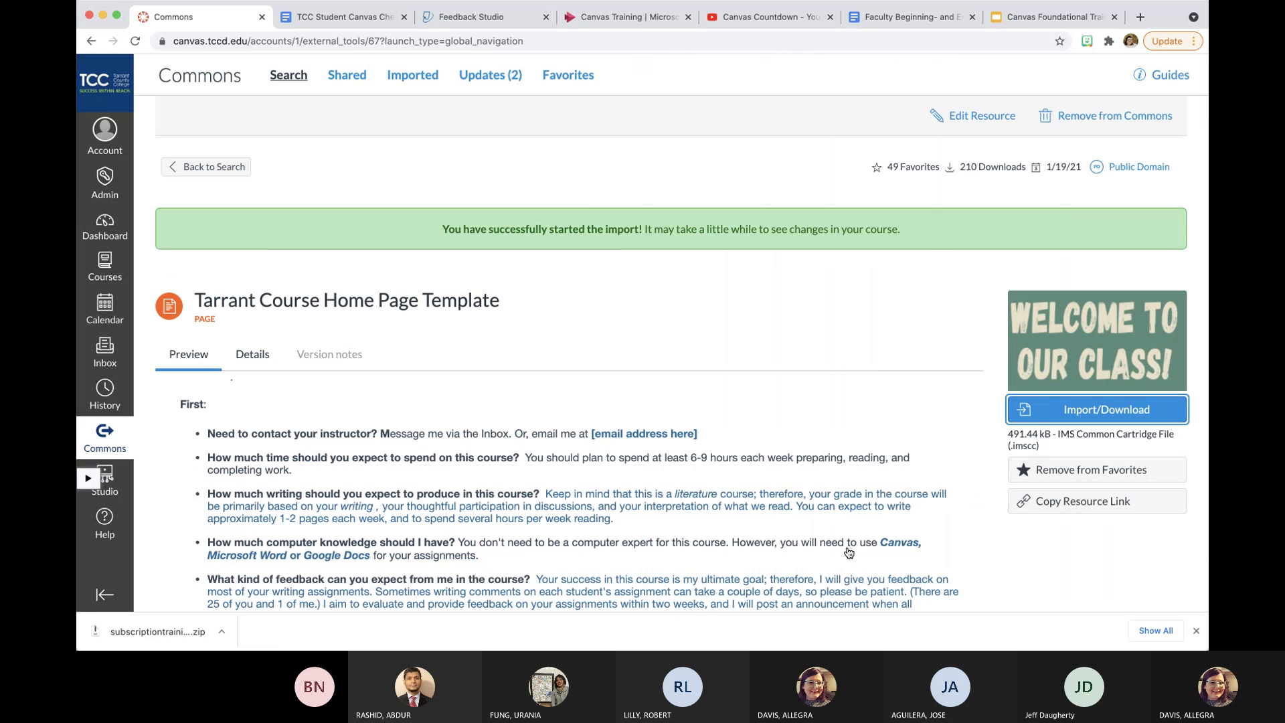
# Go to Creative Writing I (2020FL-ENGL-2307-86009) and list all of its pages
pyautogui.click(115, 271)
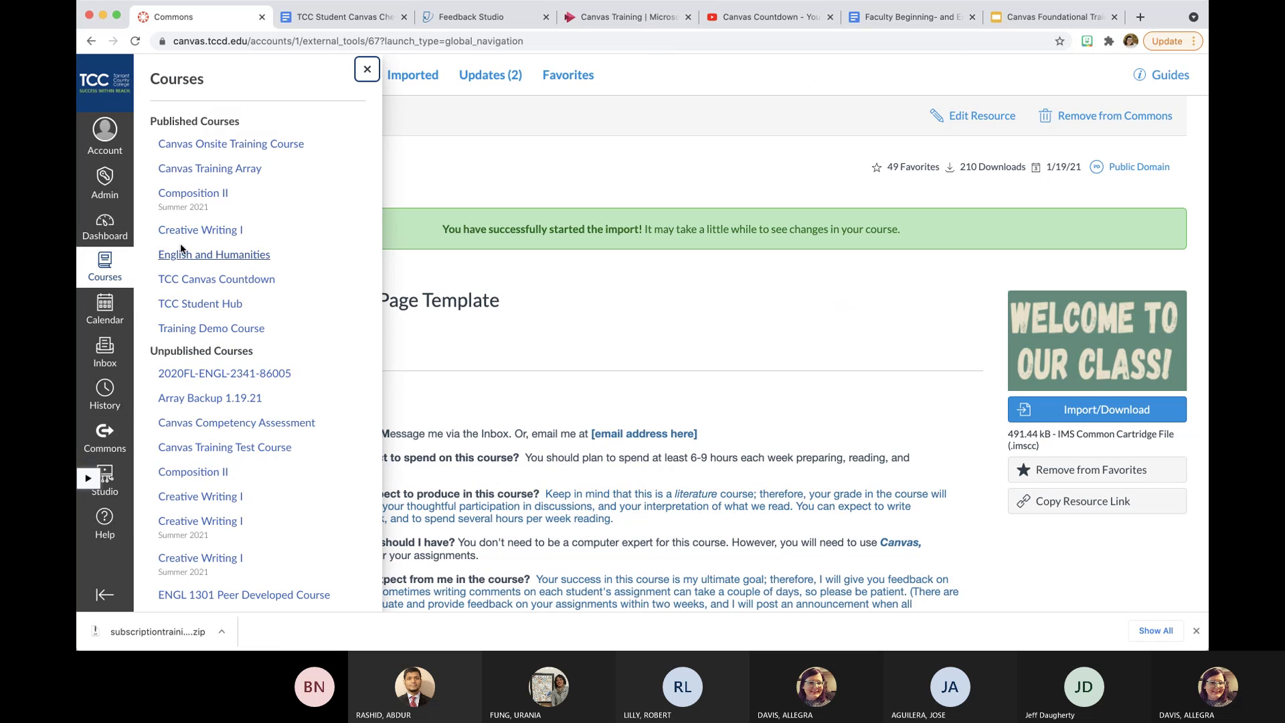
pyautogui.click(200, 230)
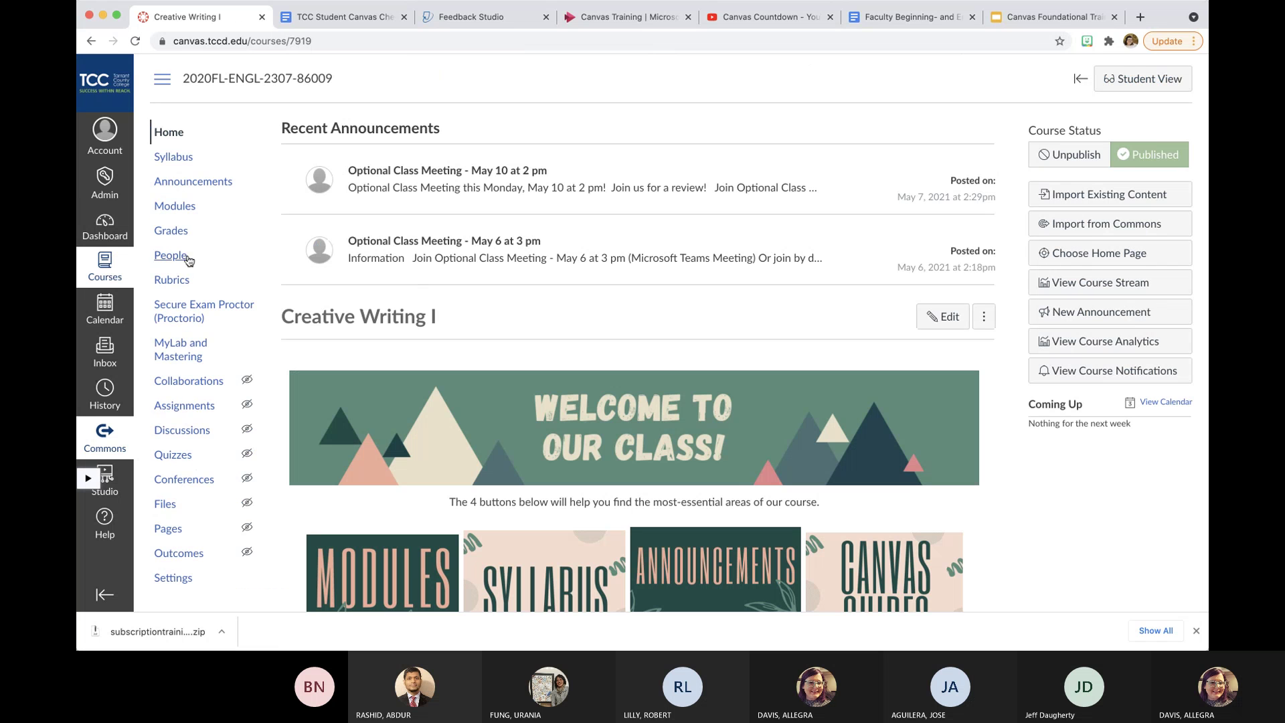
pyautogui.click(175, 532)
pyautogui.click(298, 137)
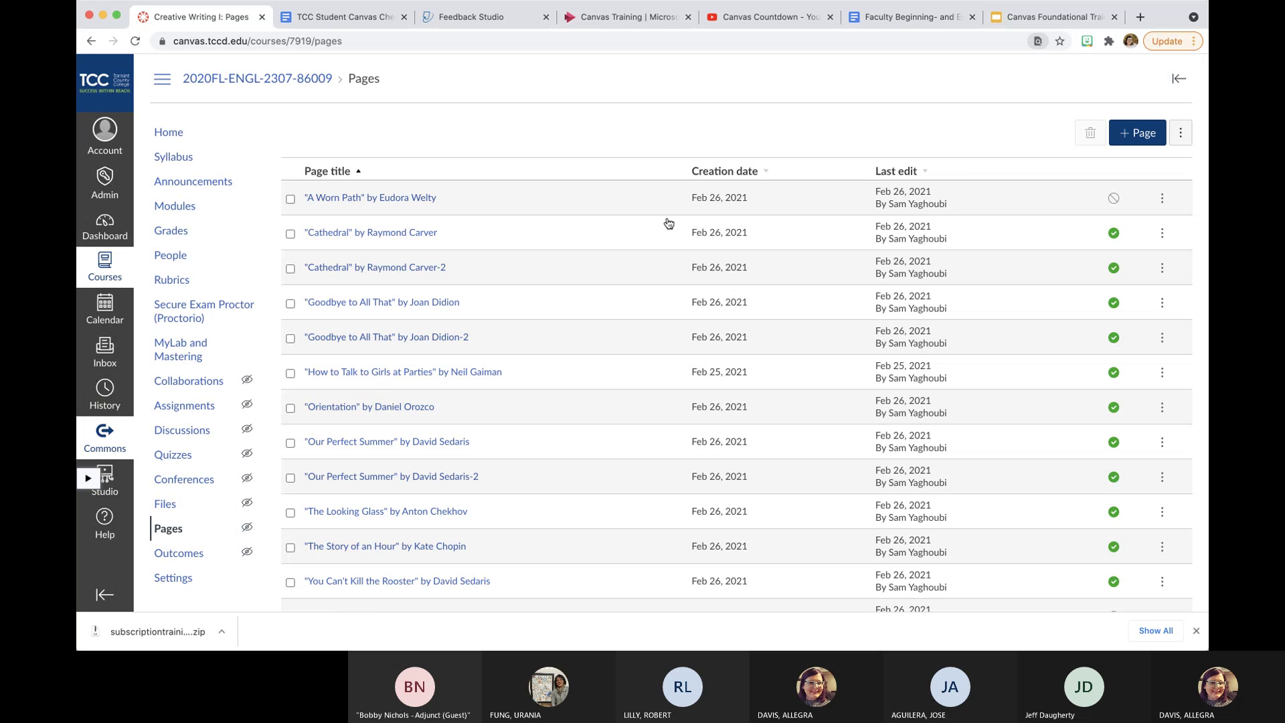
pyautogui.scroll(-10, 834, 253)
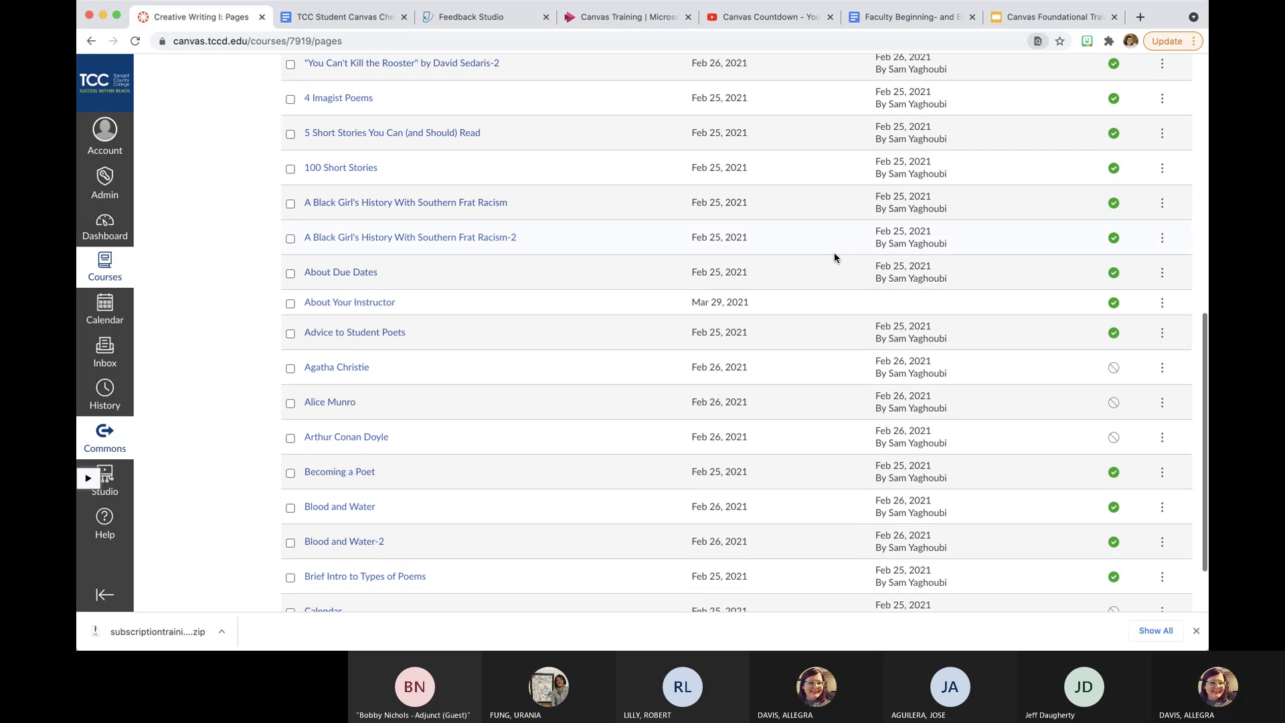
pyautogui.scroll(-15, 835, 258)
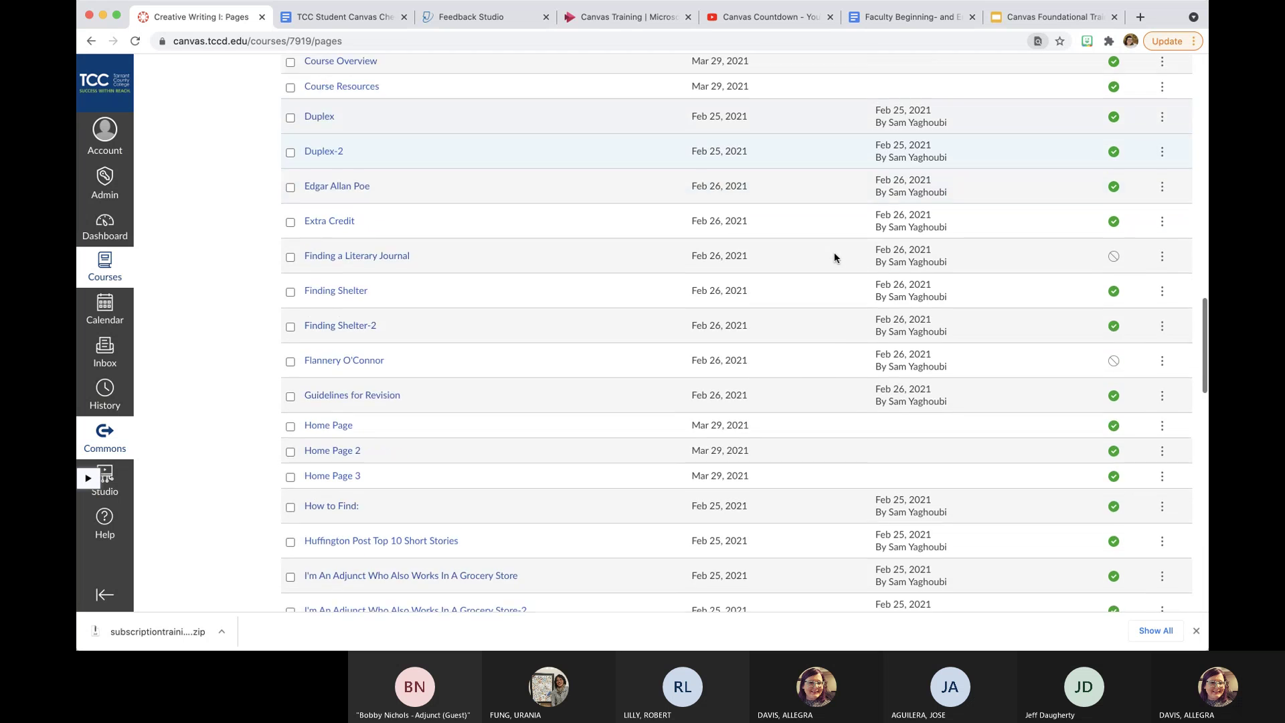
pyautogui.scroll(-20, 834, 258)
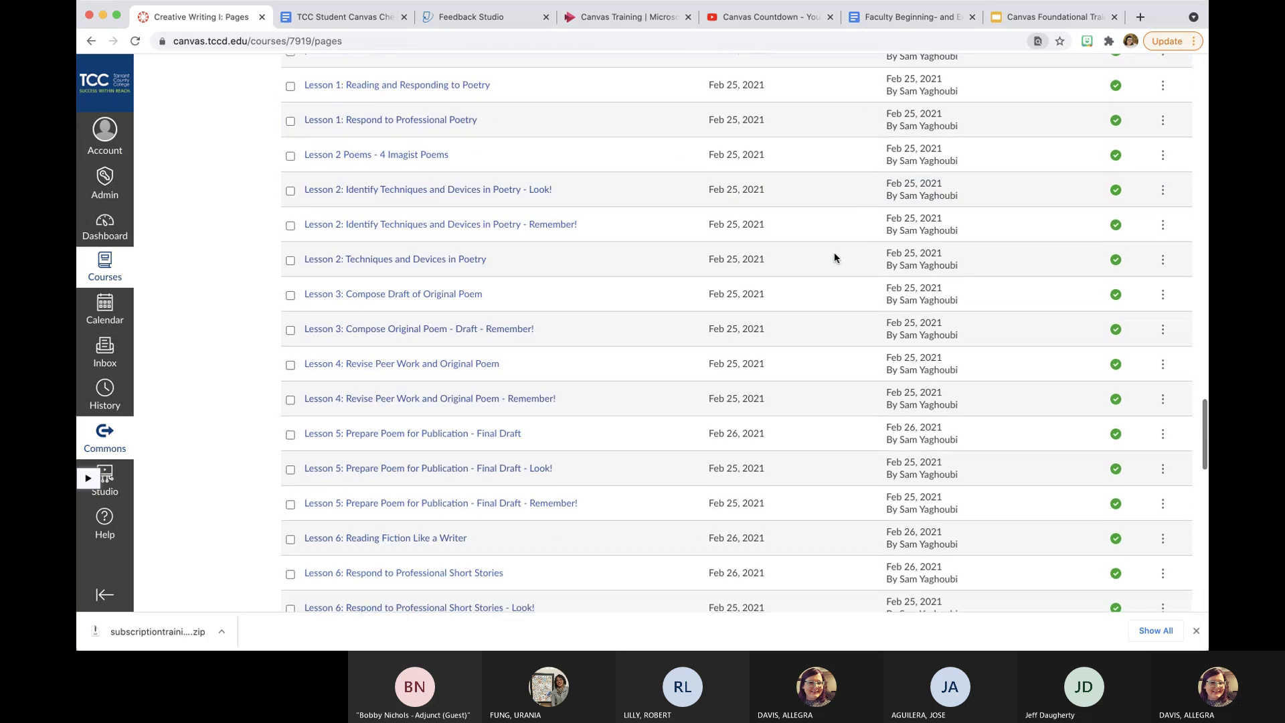
pyautogui.scroll(-20, 834, 258)
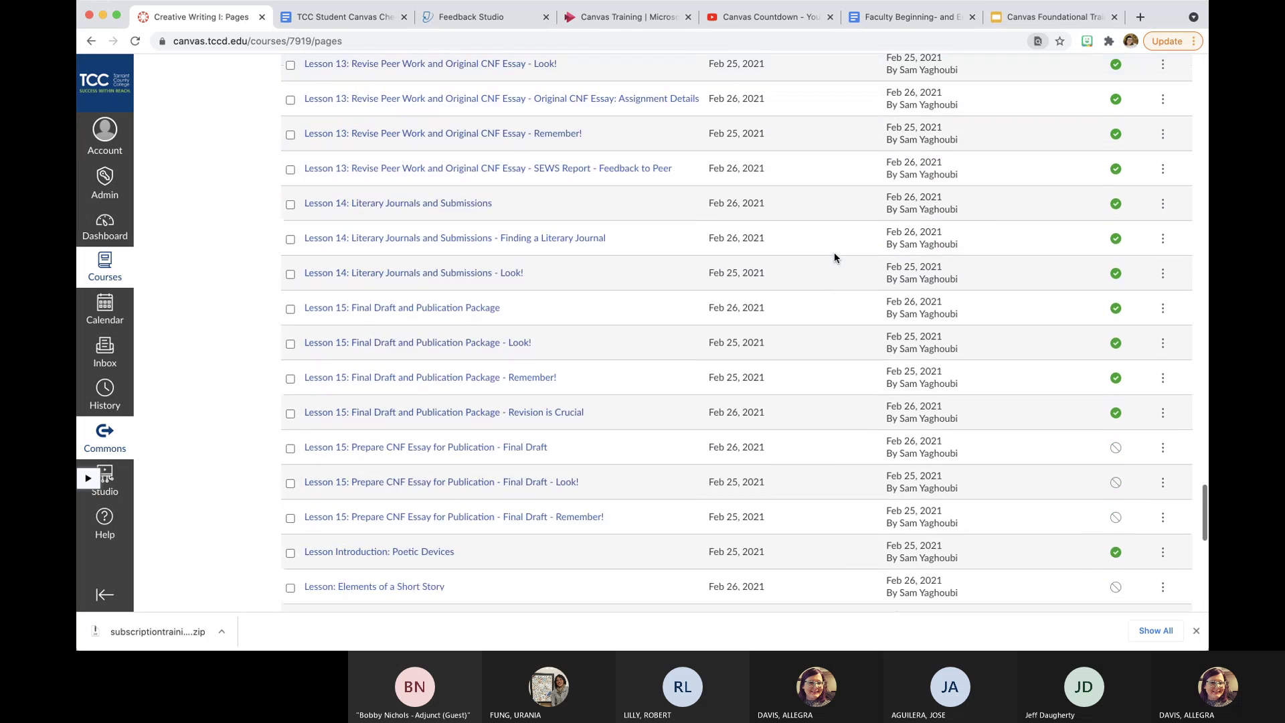
pyautogui.scroll(-20, 834, 257)
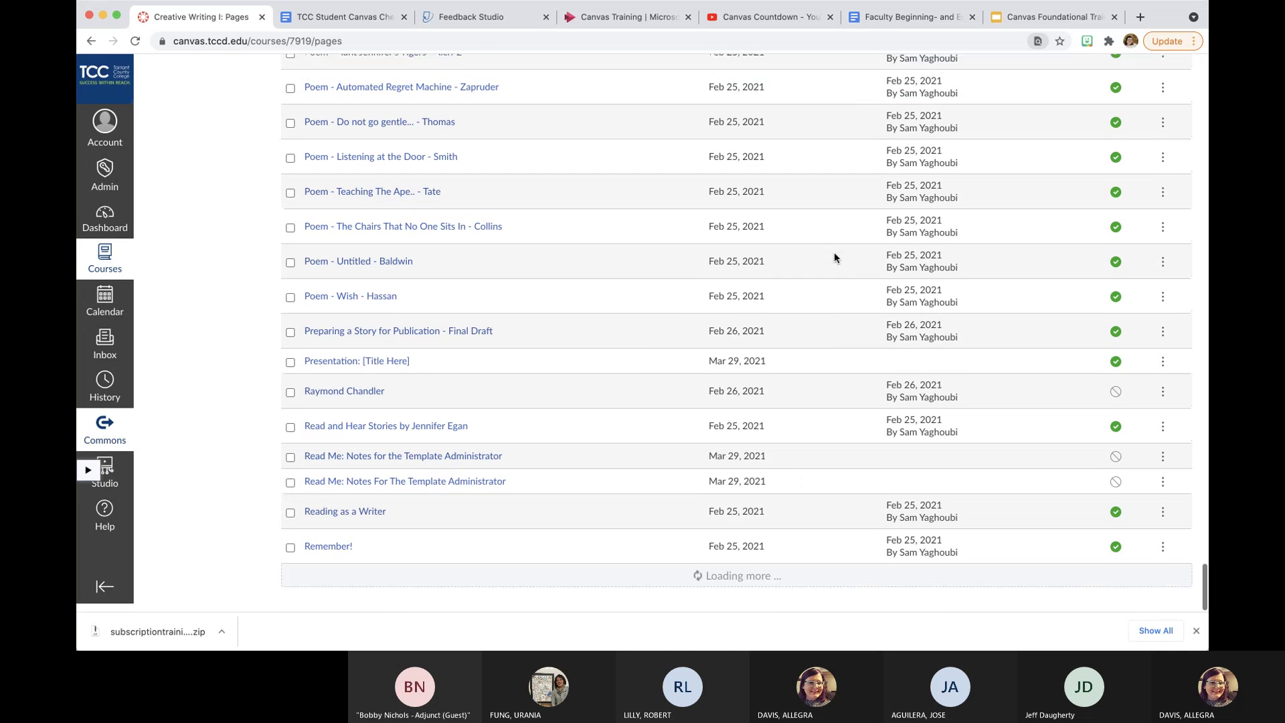
pyautogui.scroll(-20, 834, 249)
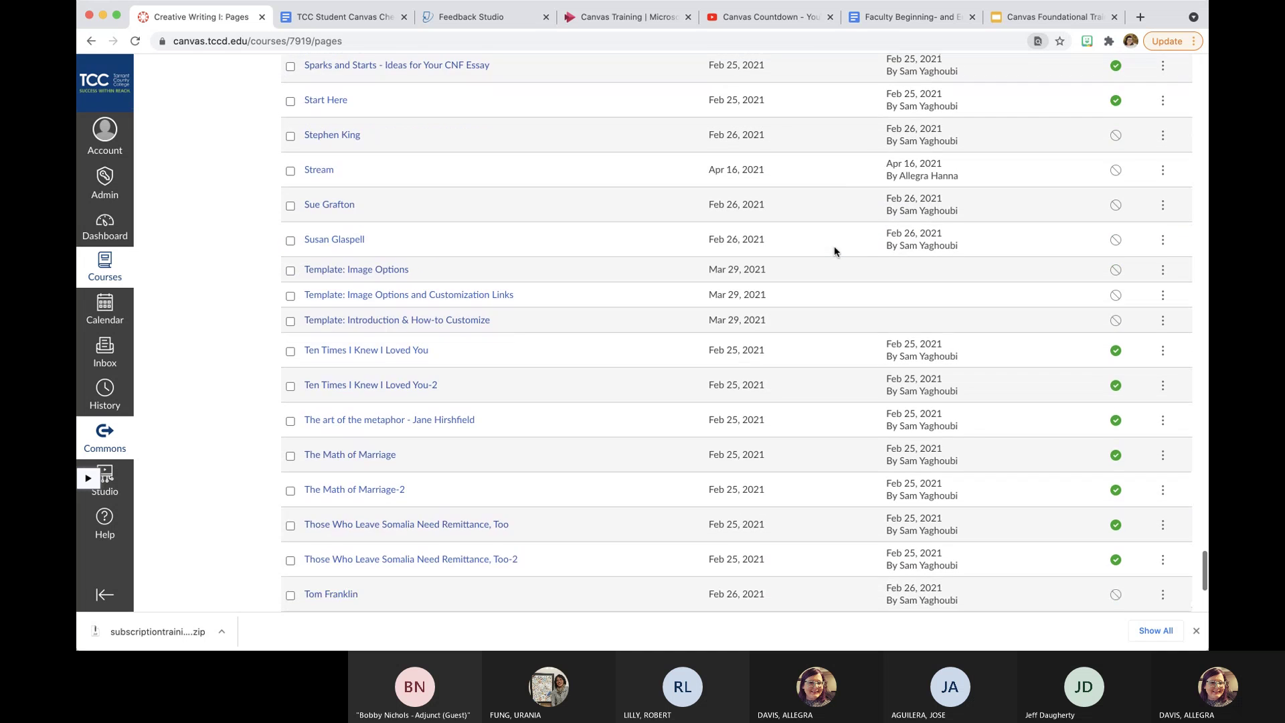
pyautogui.scroll(20, 834, 252)
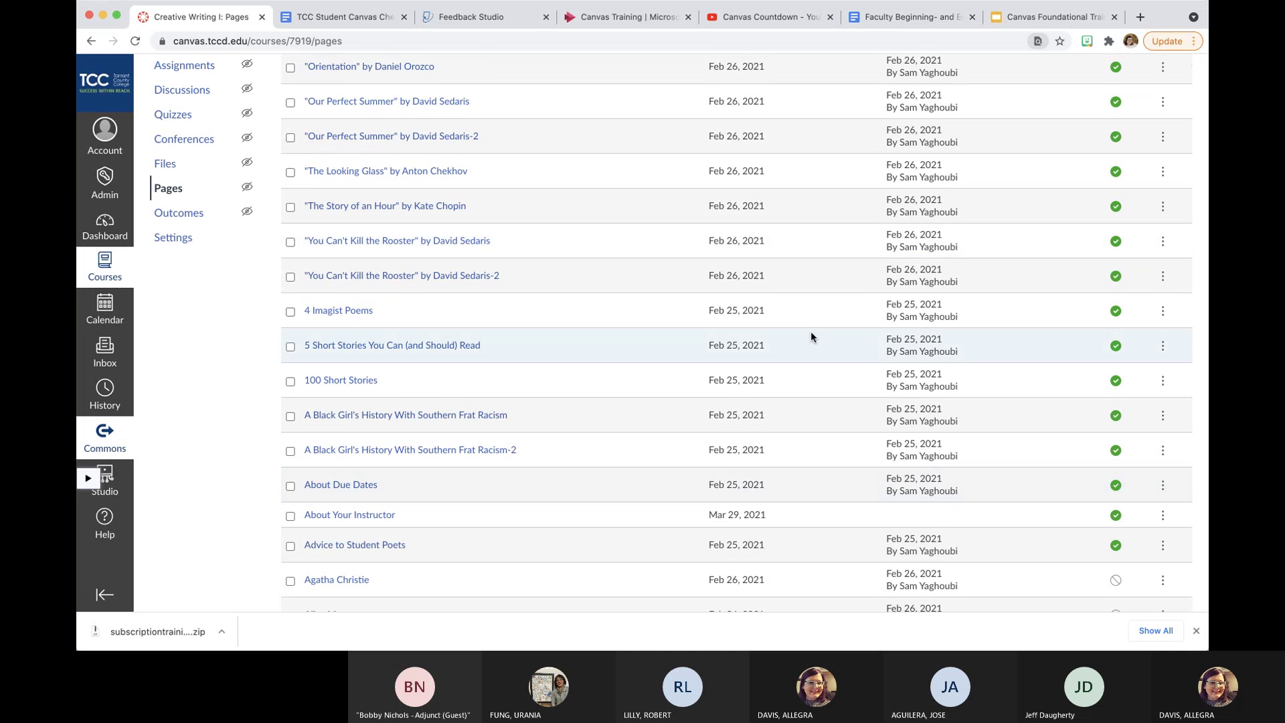
pyautogui.hotkey('ctrl', 'f')
pyautogui.write('Welc')
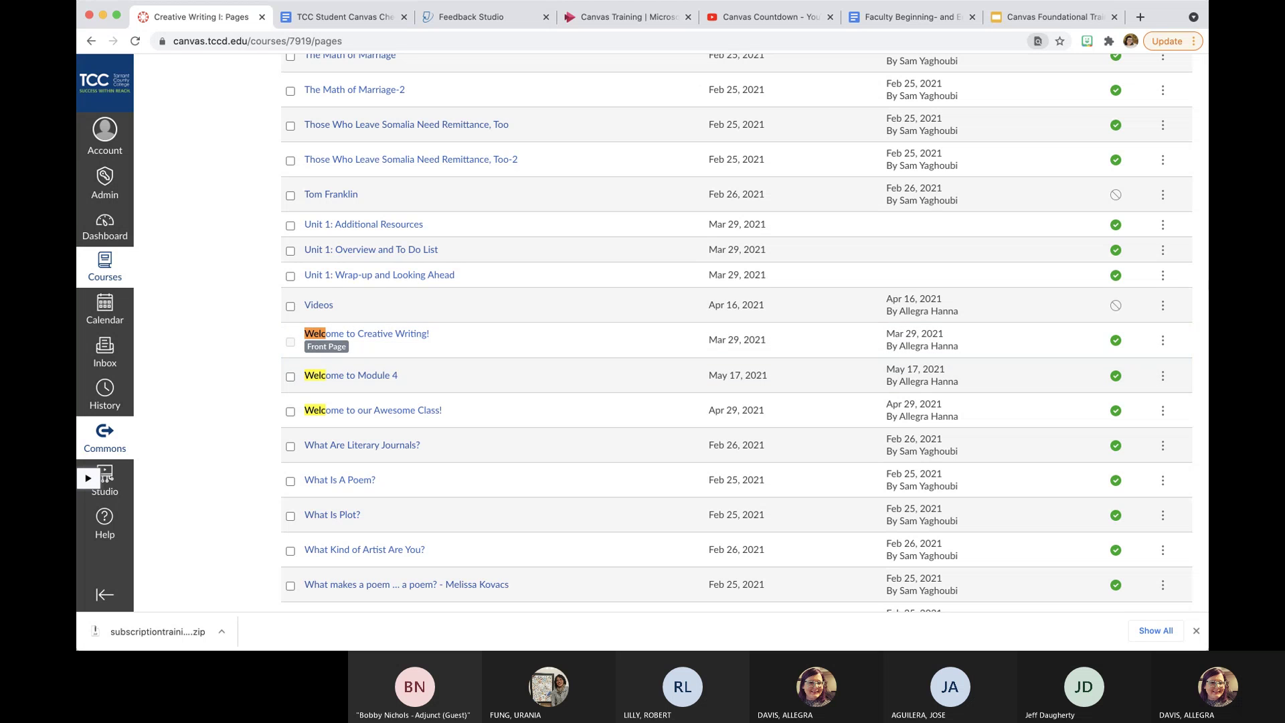
pyautogui.click(1164, 343)
pyautogui.click(1163, 342)
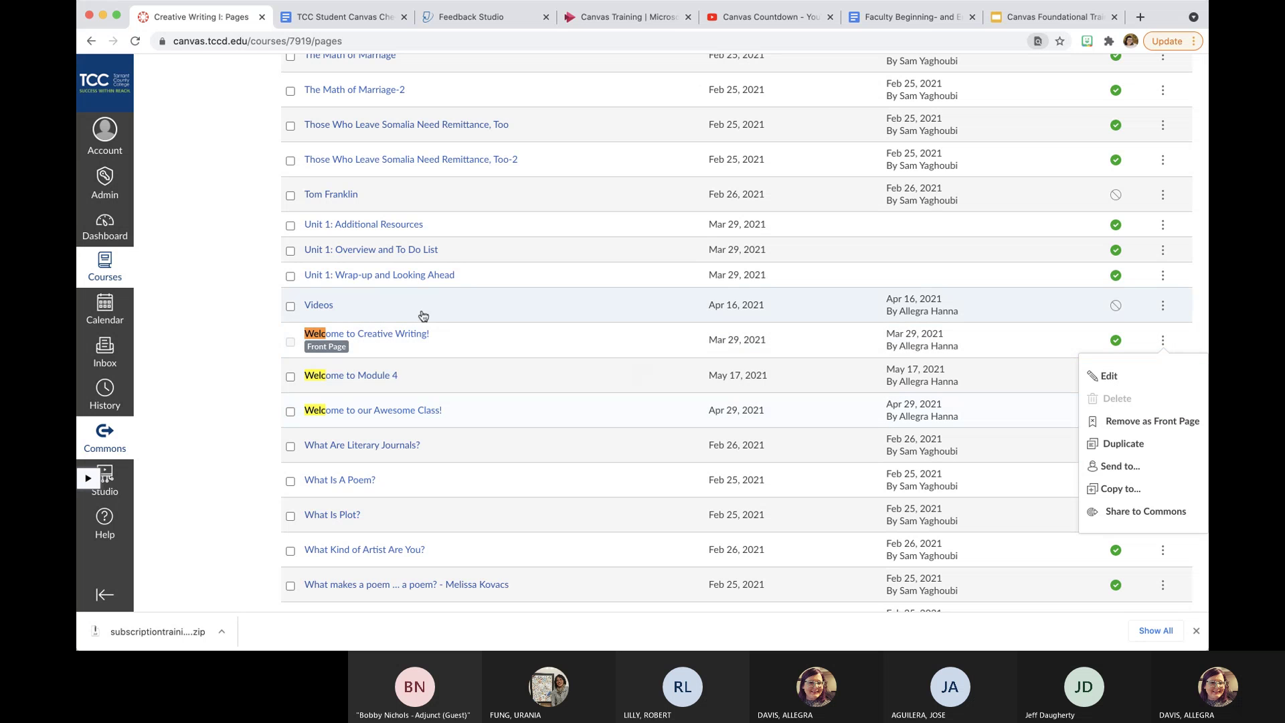
pyautogui.scroll(15, 267, 192)
pyautogui.scroll(20, 267, 194)
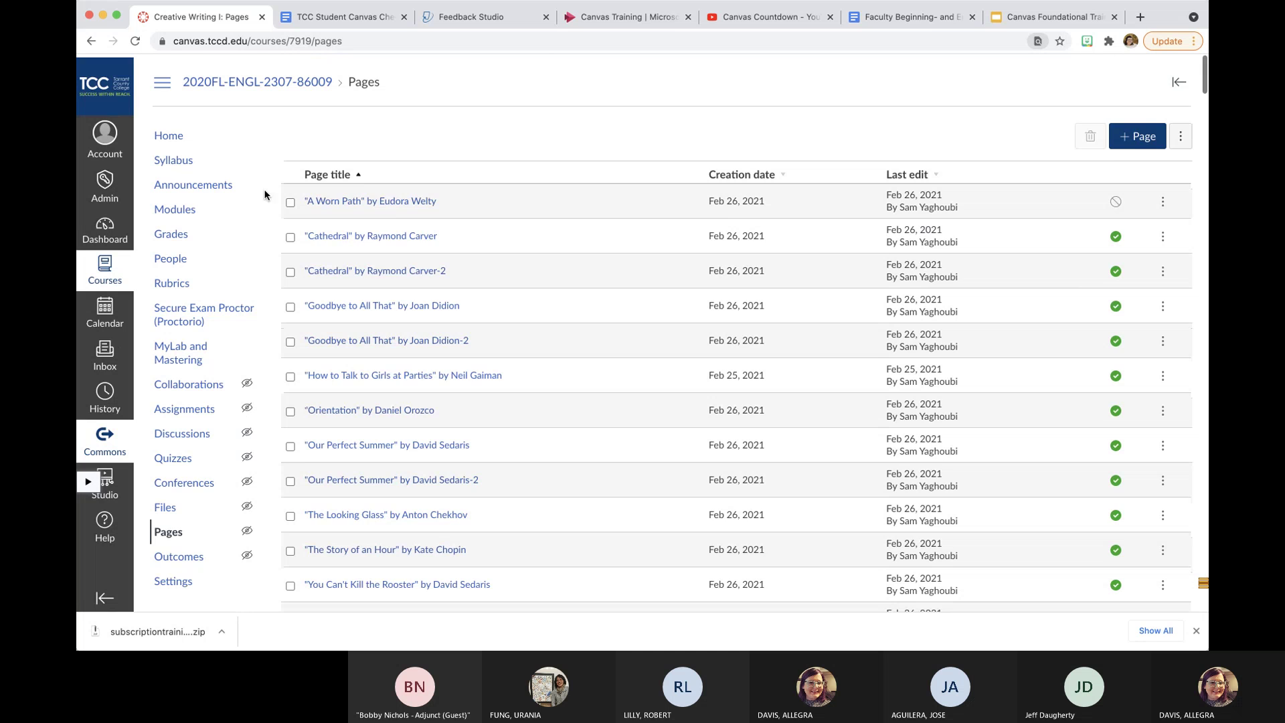
# Check Creative Writing I's home page setting, confirming the 'Welcome to Creative Writing!' front page
pyautogui.click(168, 135)
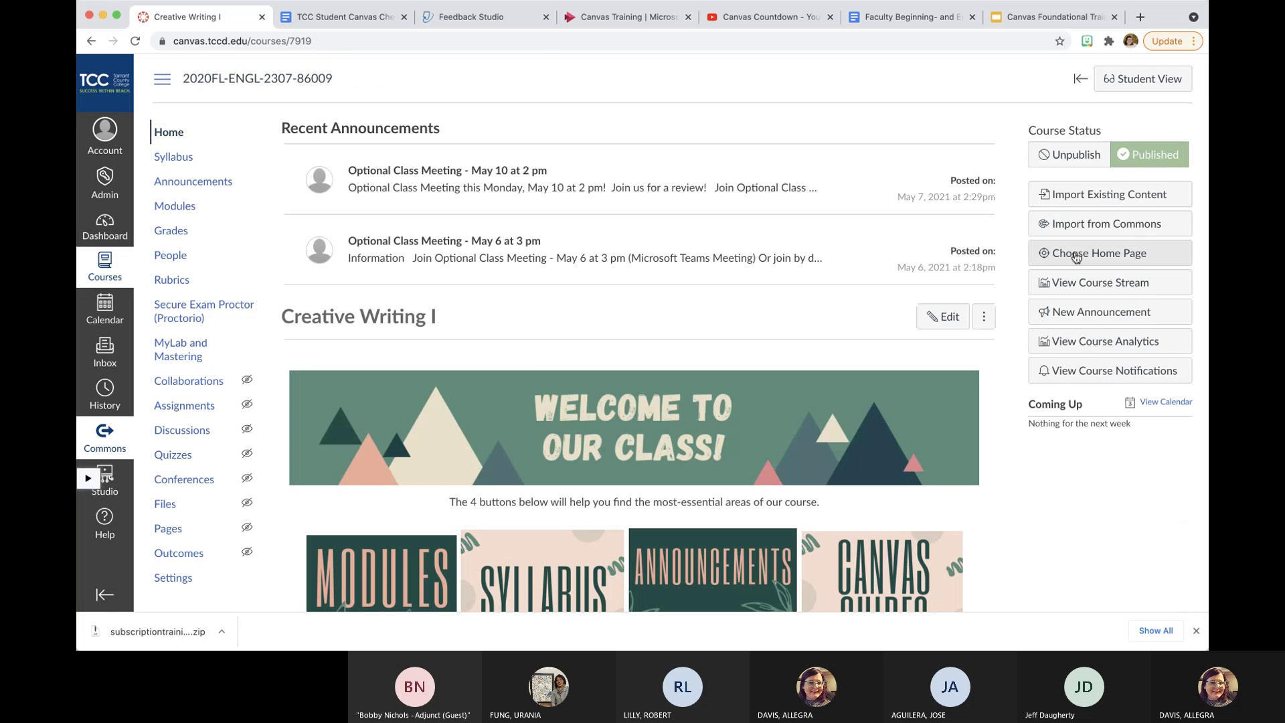
pyautogui.click(1074, 253)
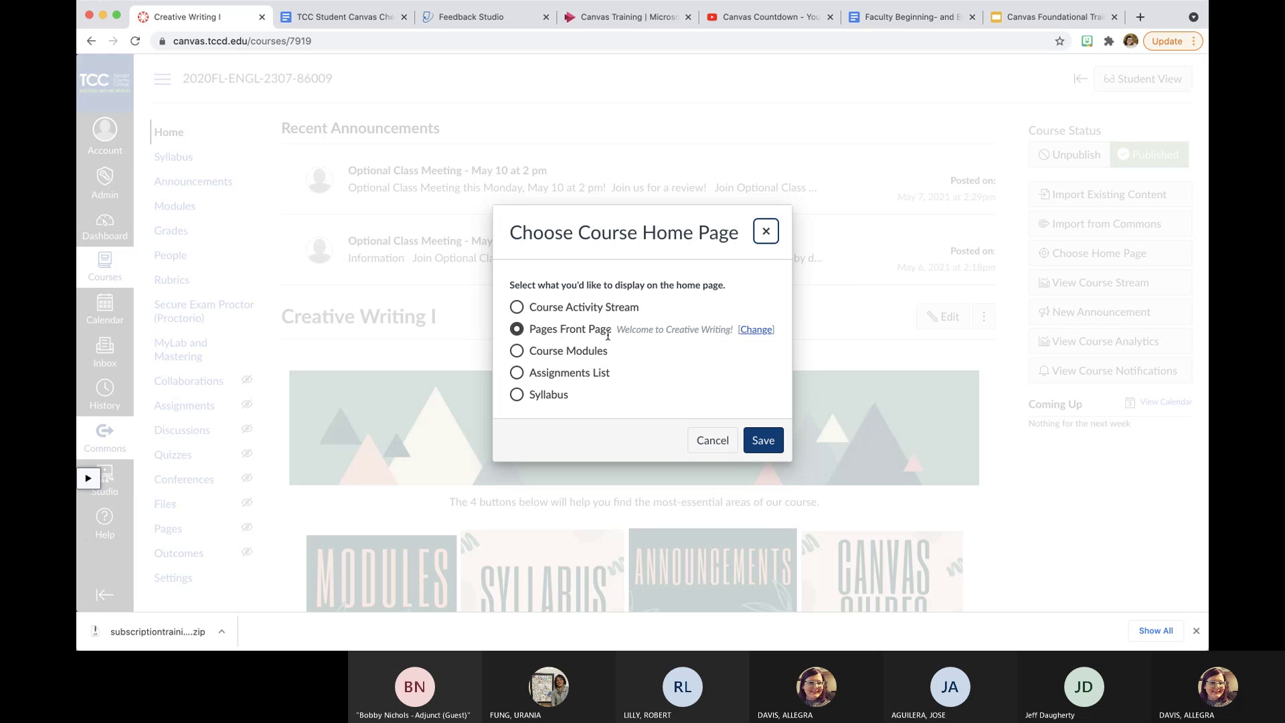
# Close the home page choice without changing it
pyautogui.click(769, 230)
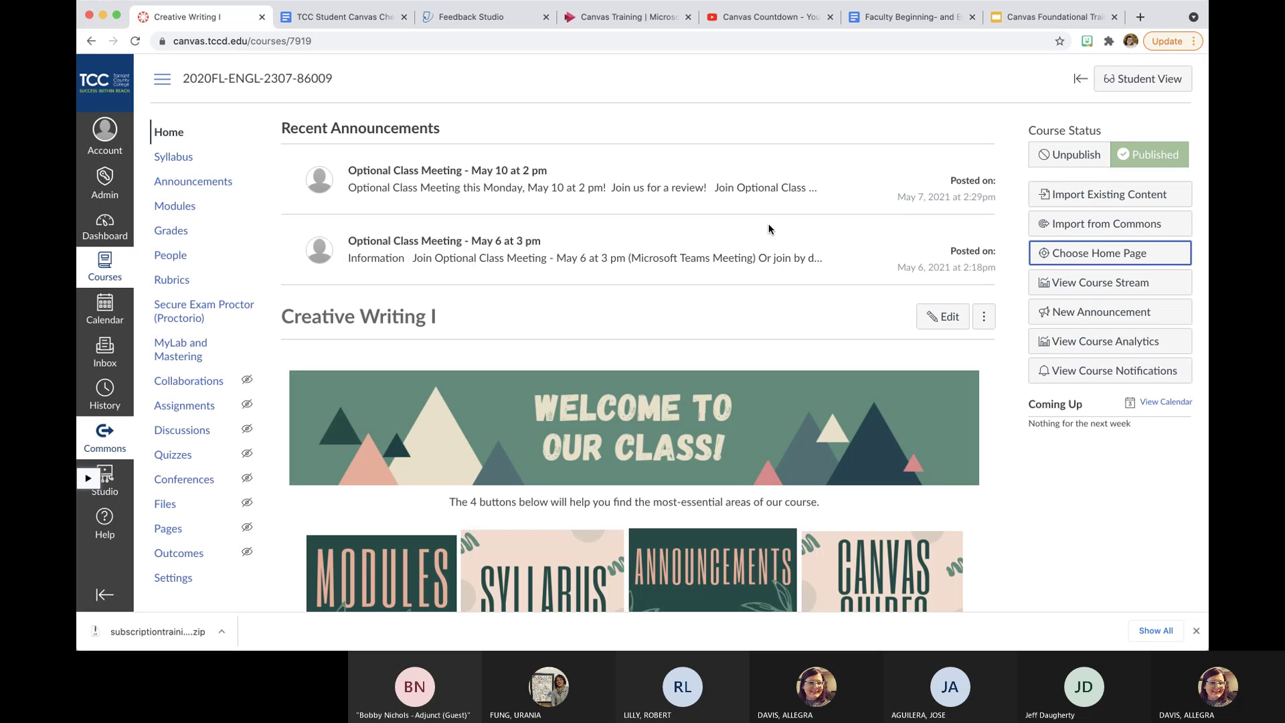
pyautogui.scroll(-5, 803, 247)
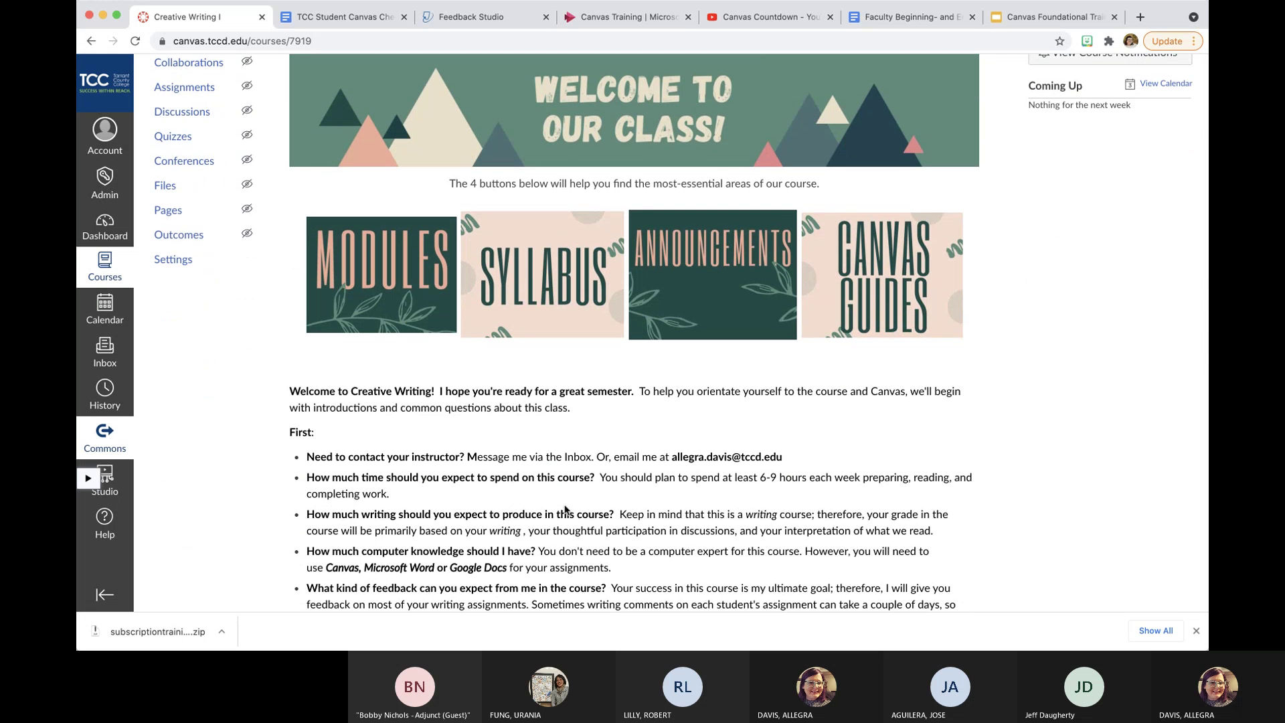
pyautogui.scroll(3, 565, 505)
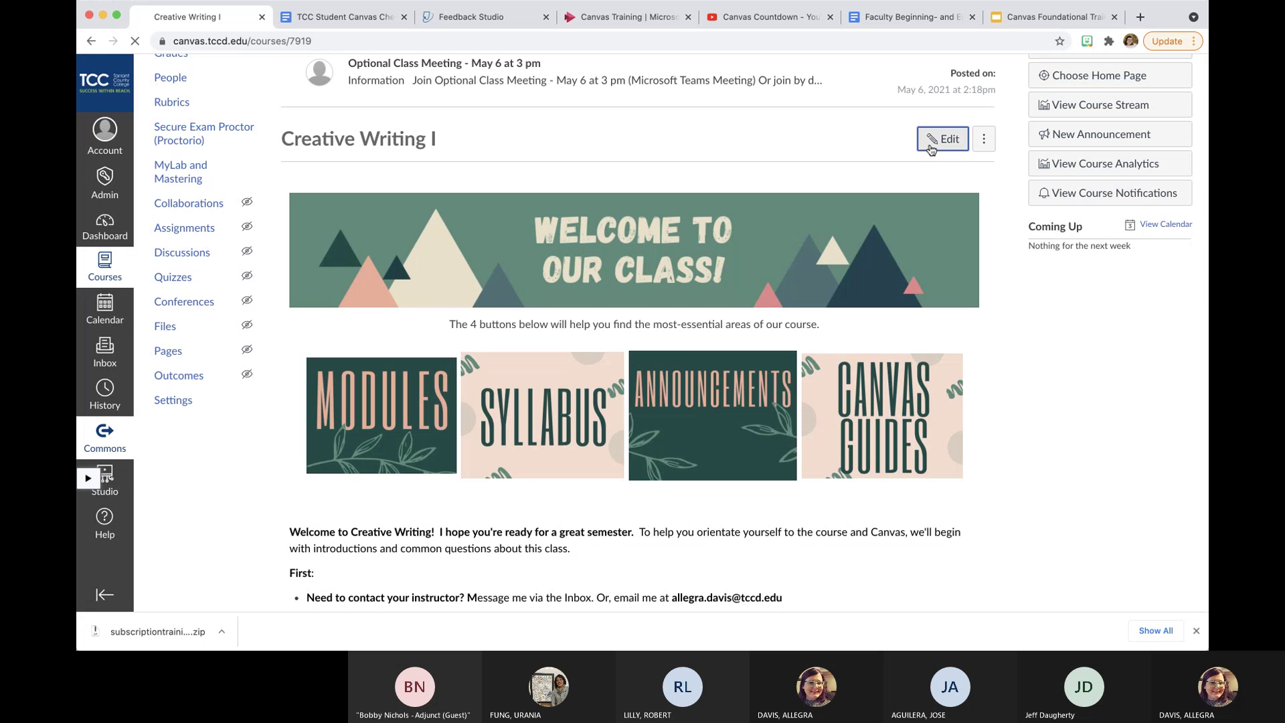
# Edit the Welcome to Creative Writing! front page, review its content, and save it
pyautogui.click(931, 142)
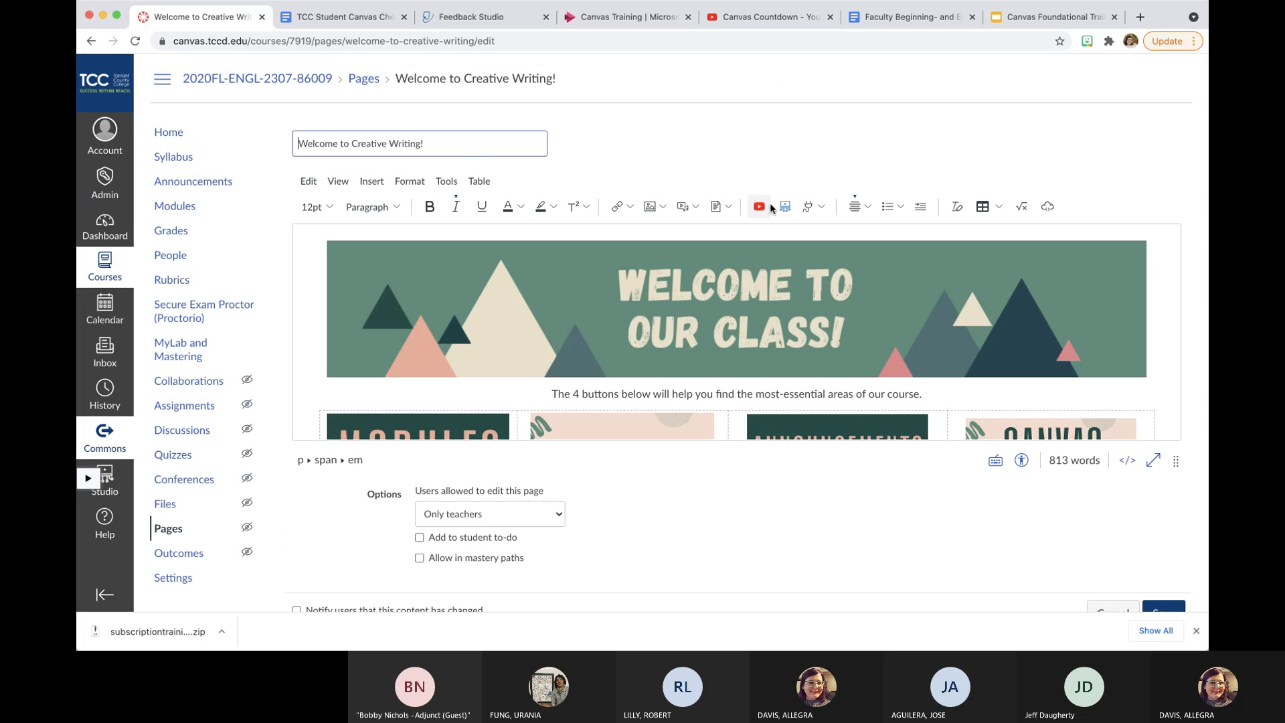
pyautogui.scroll(-2, 750, 268)
pyautogui.scroll(-5, 769, 327)
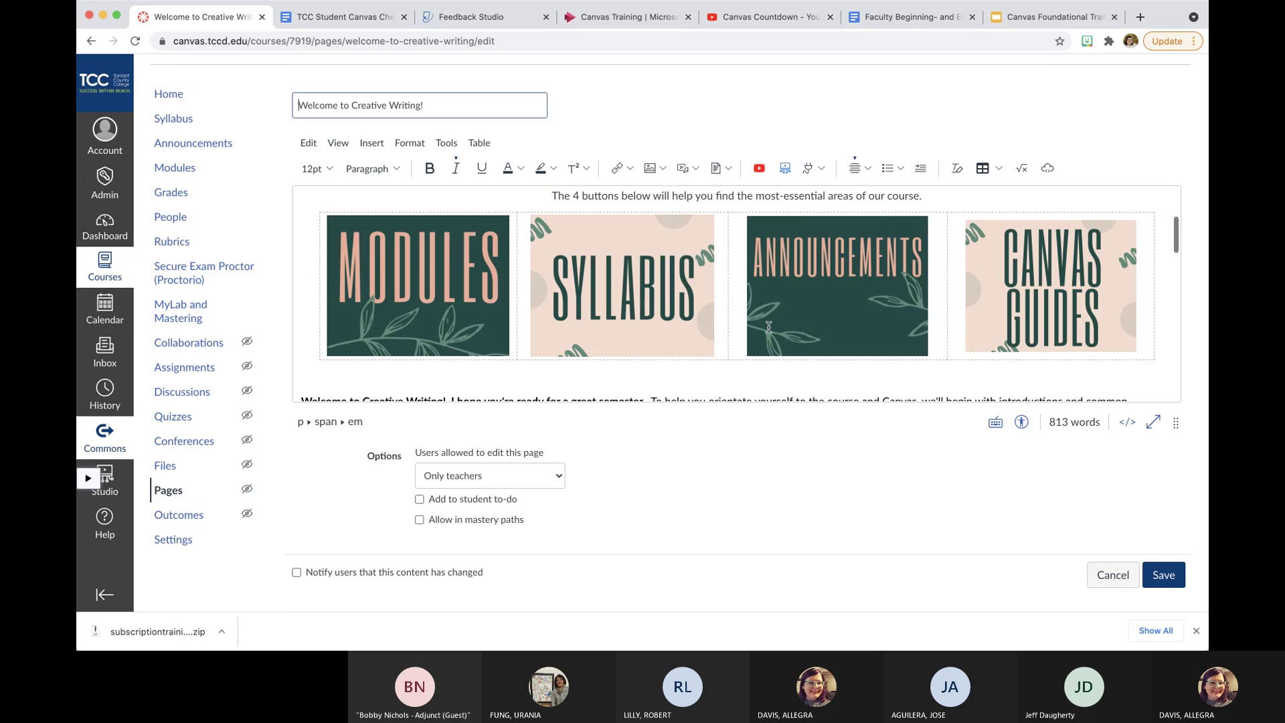
pyautogui.scroll(-1, 768, 327)
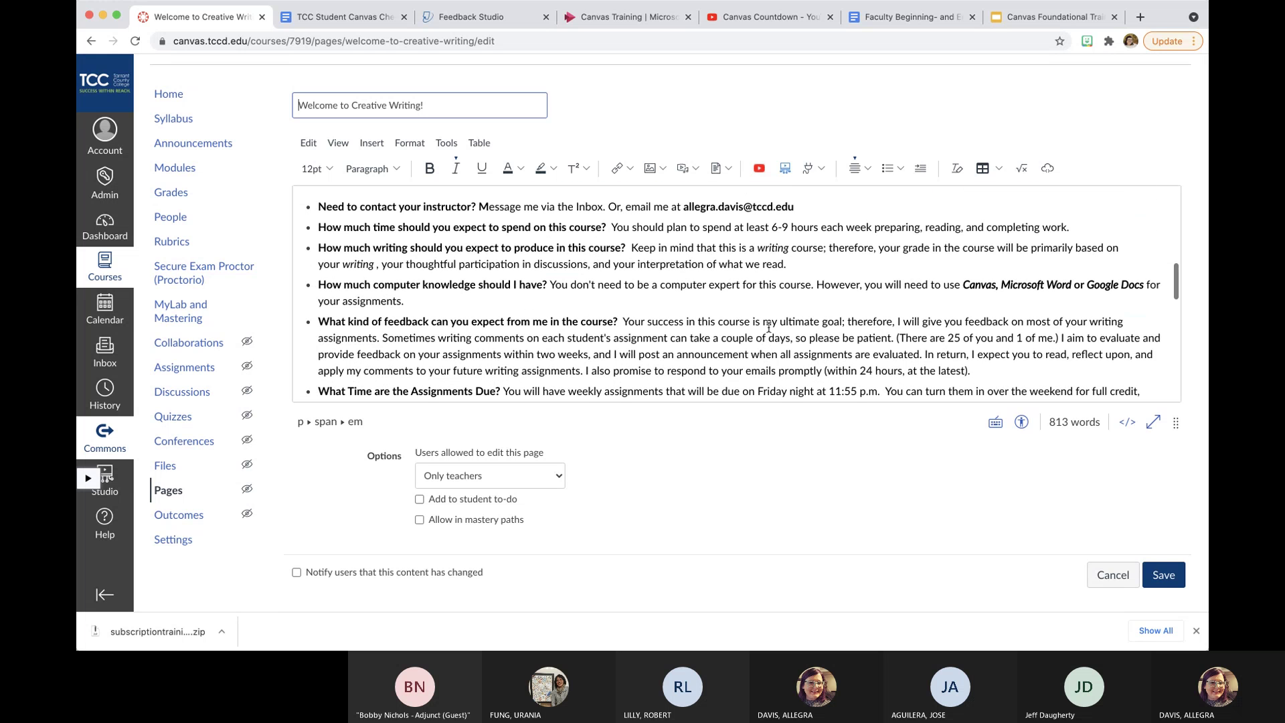
pyautogui.scroll(-10, 893, 305)
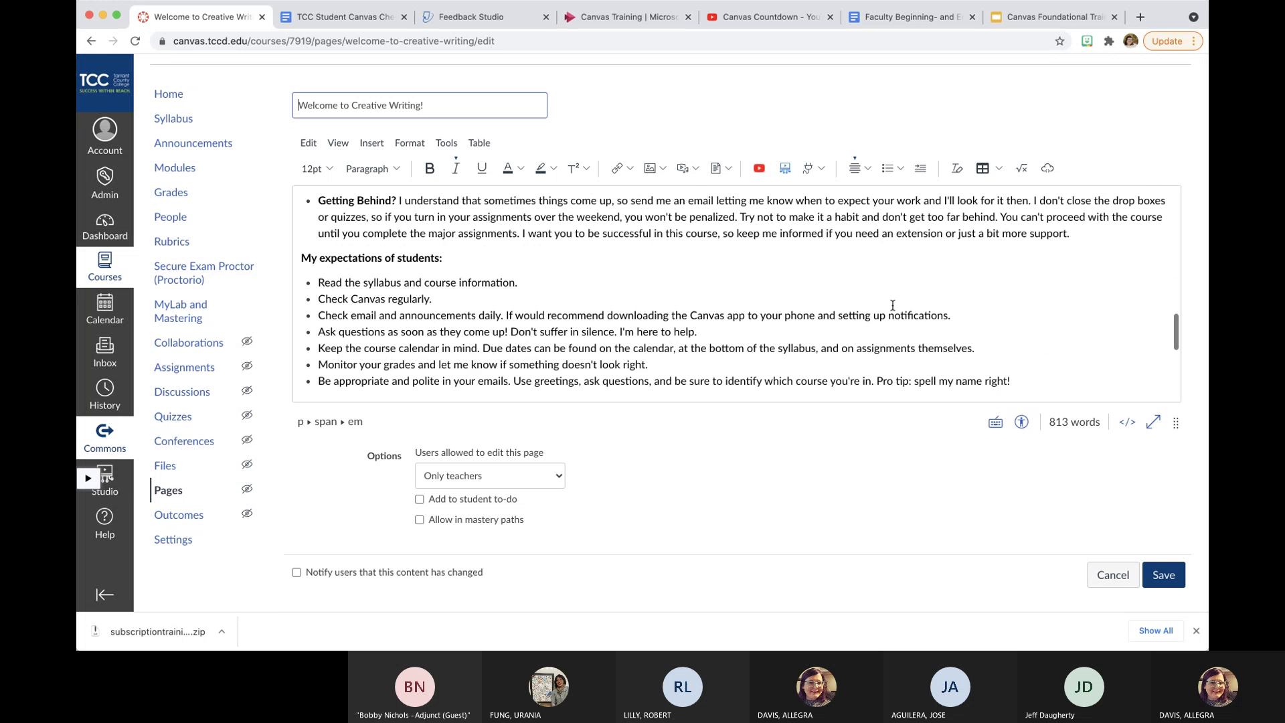
pyautogui.scroll(-7, 893, 305)
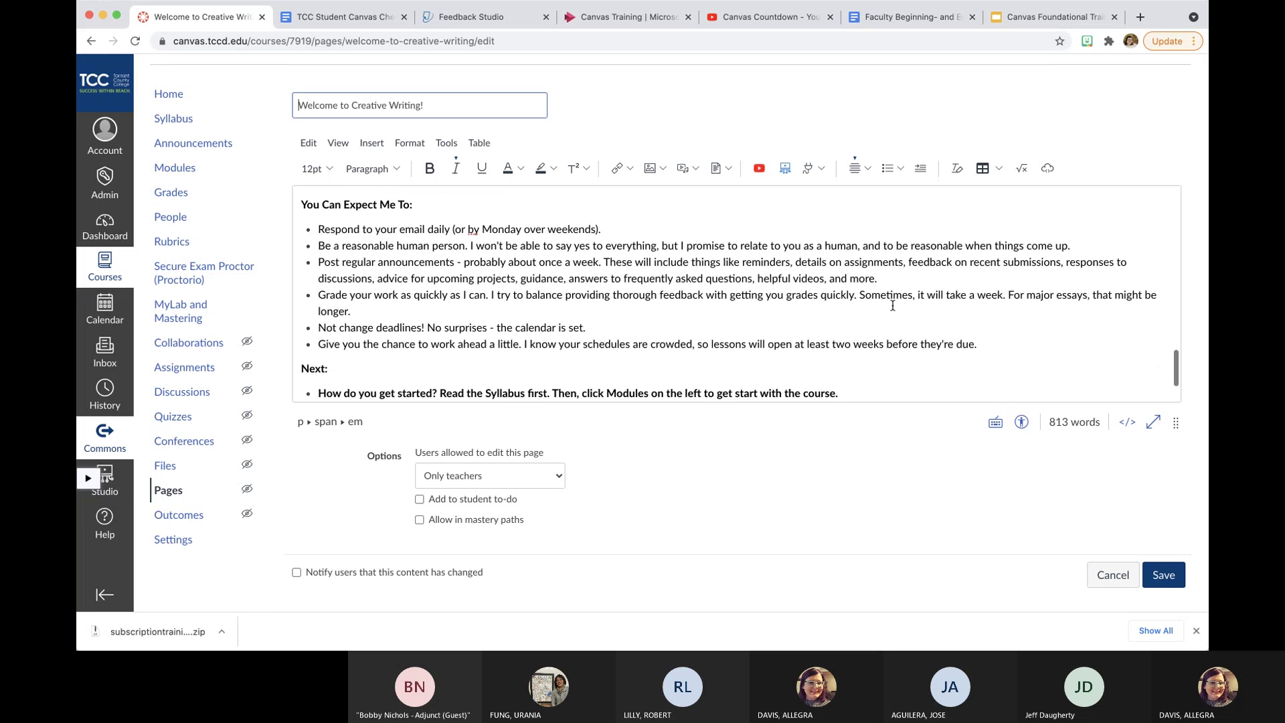
pyautogui.click(1161, 576)
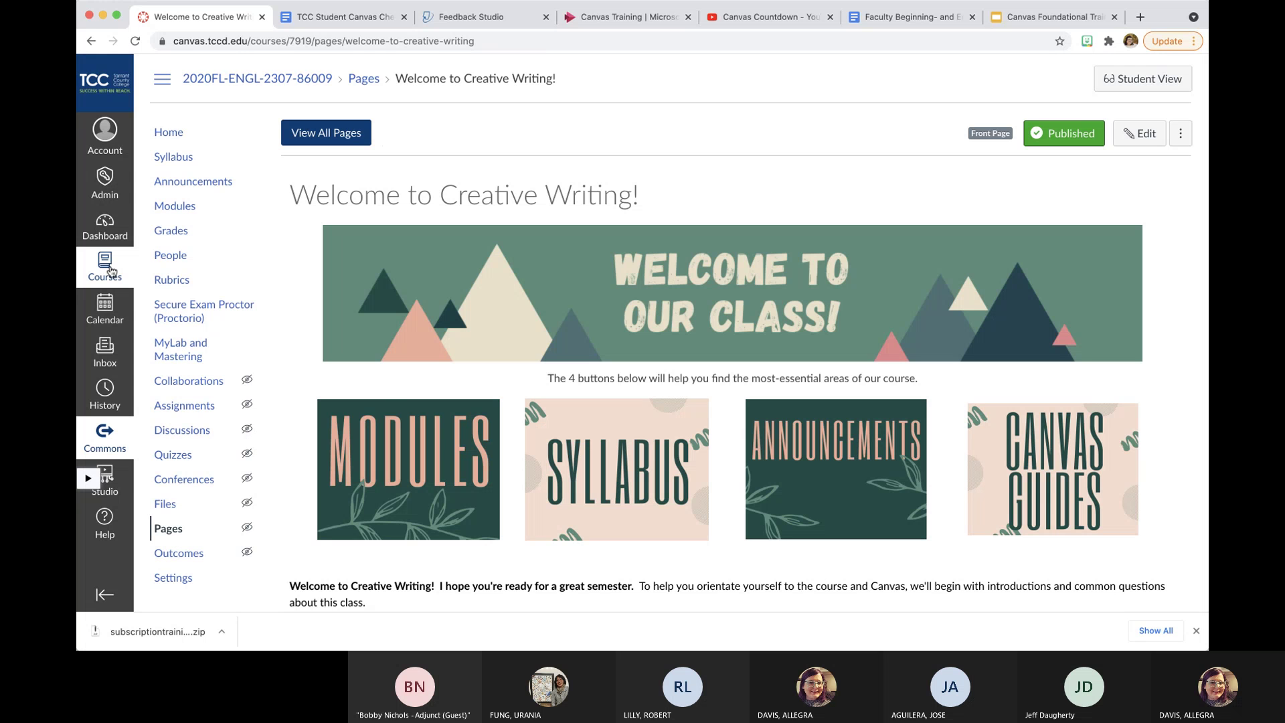
pyautogui.click(109, 272)
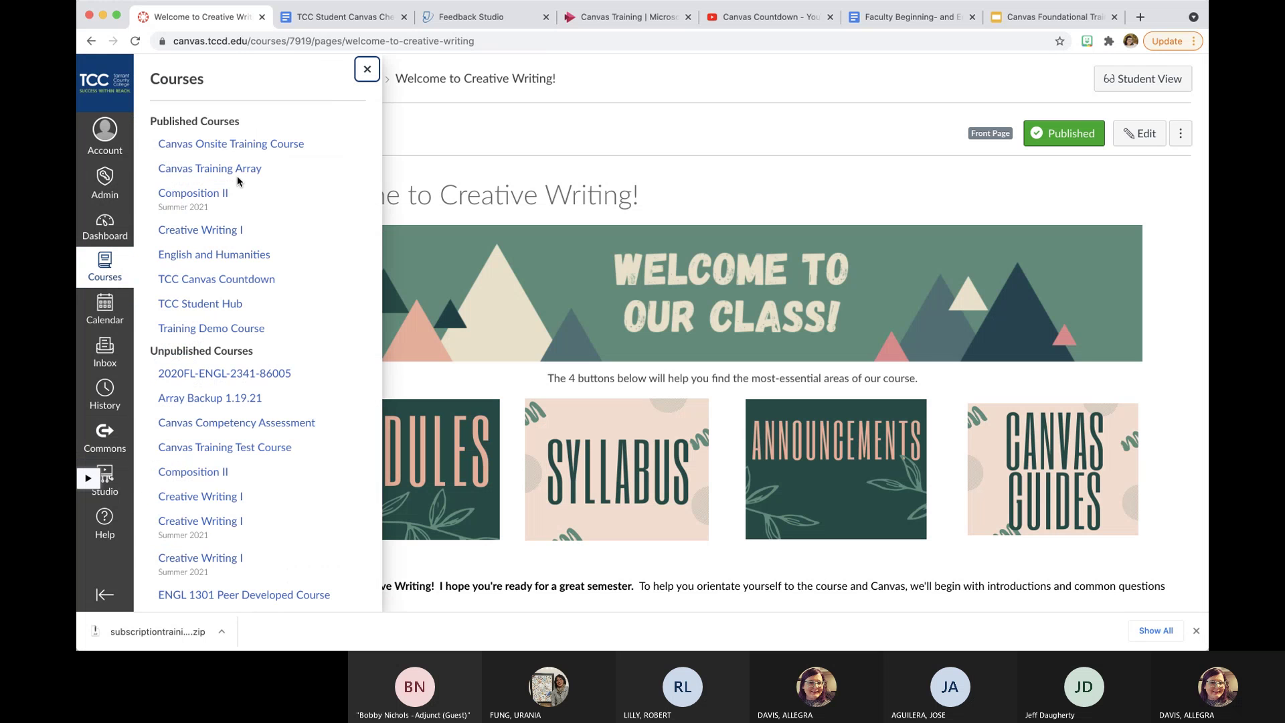
pyautogui.click(240, 170)
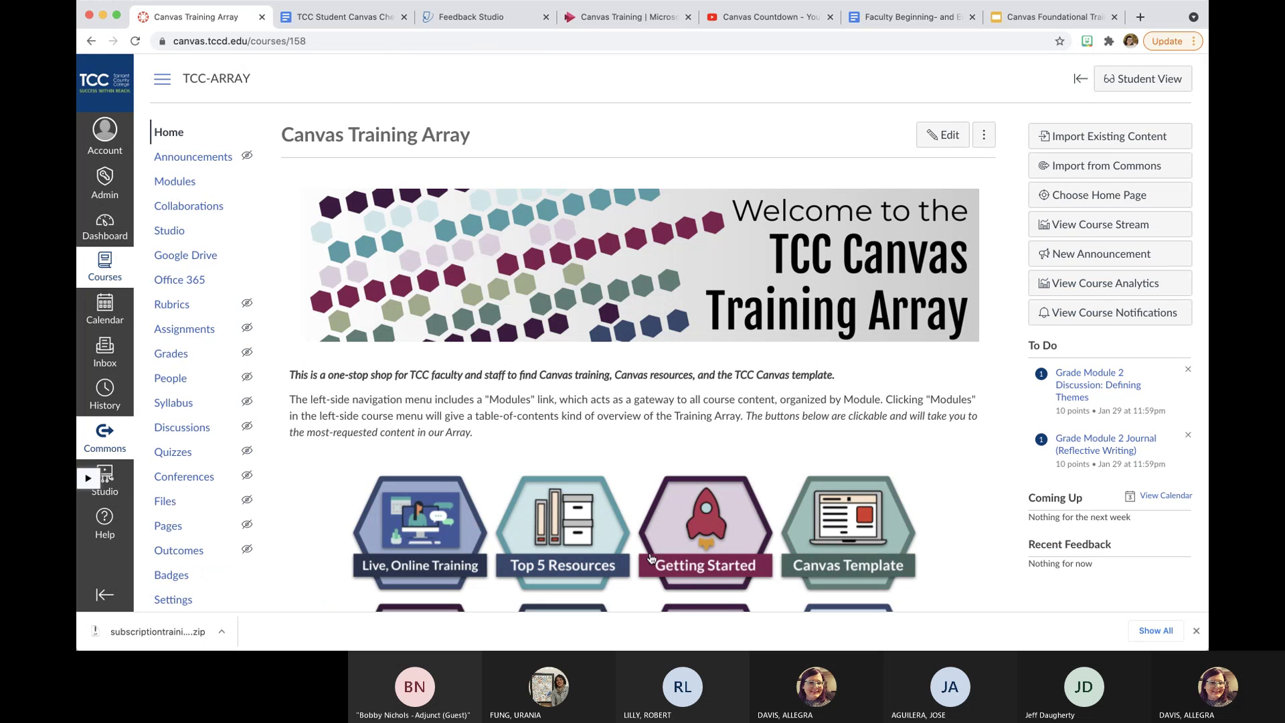
pyautogui.scroll(-3, 535, 555)
pyautogui.click(430, 553)
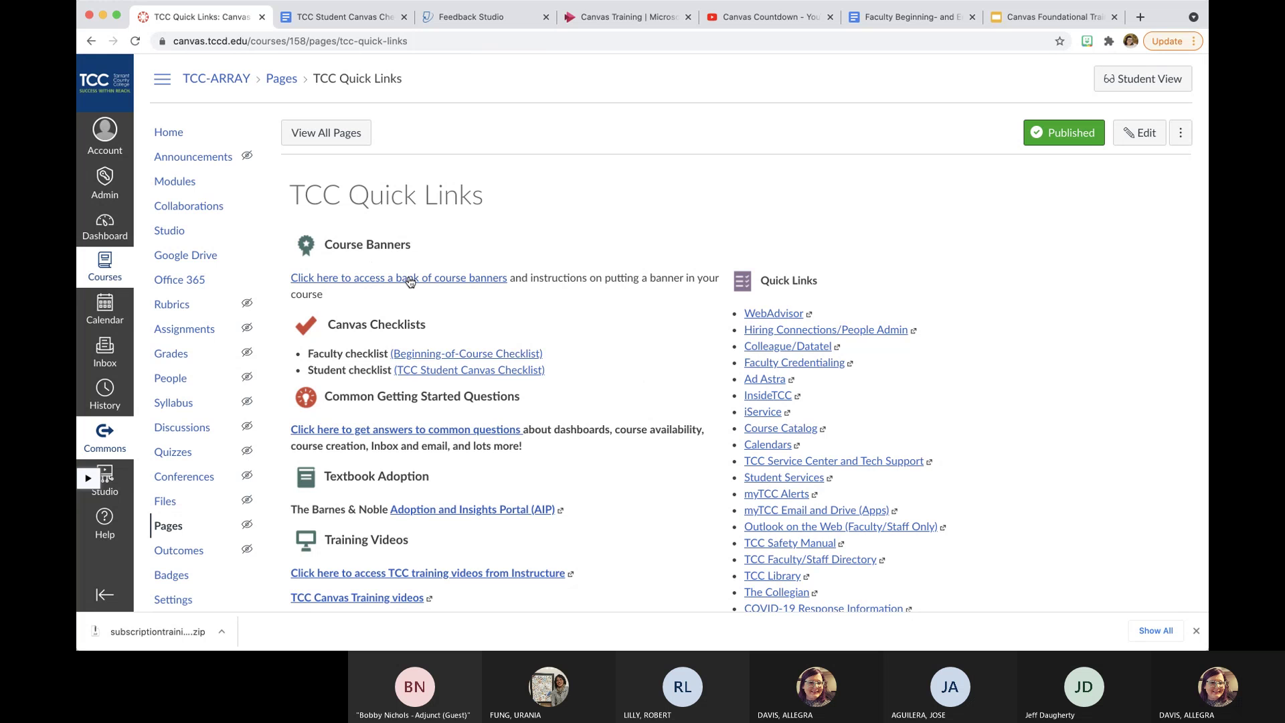
pyautogui.click(410, 280)
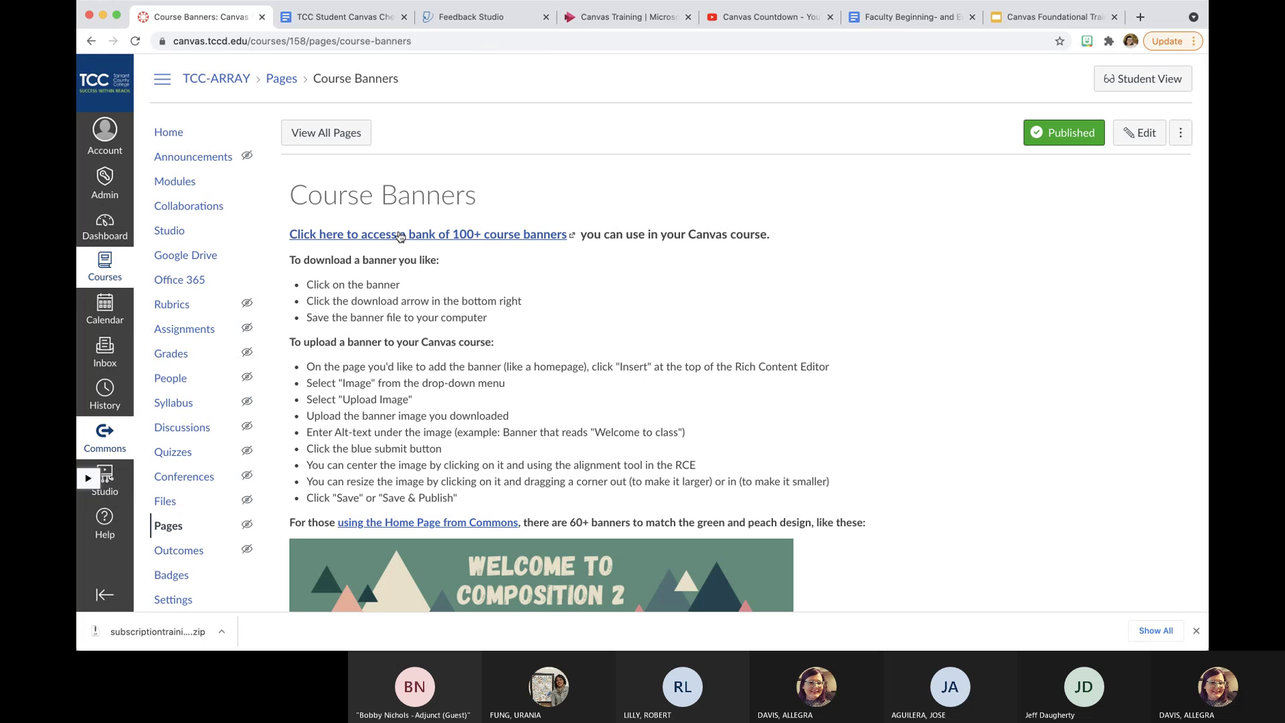
pyautogui.scroll(-4, 530, 377)
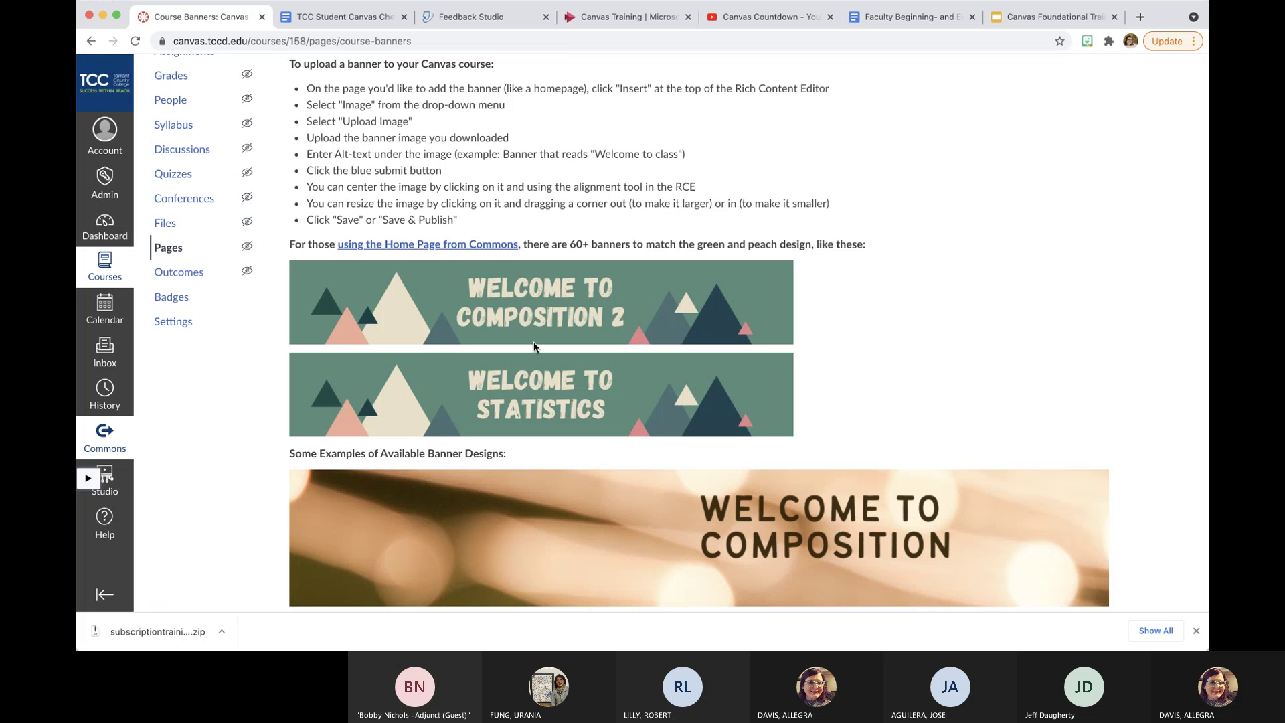
pyautogui.scroll(-3, 534, 346)
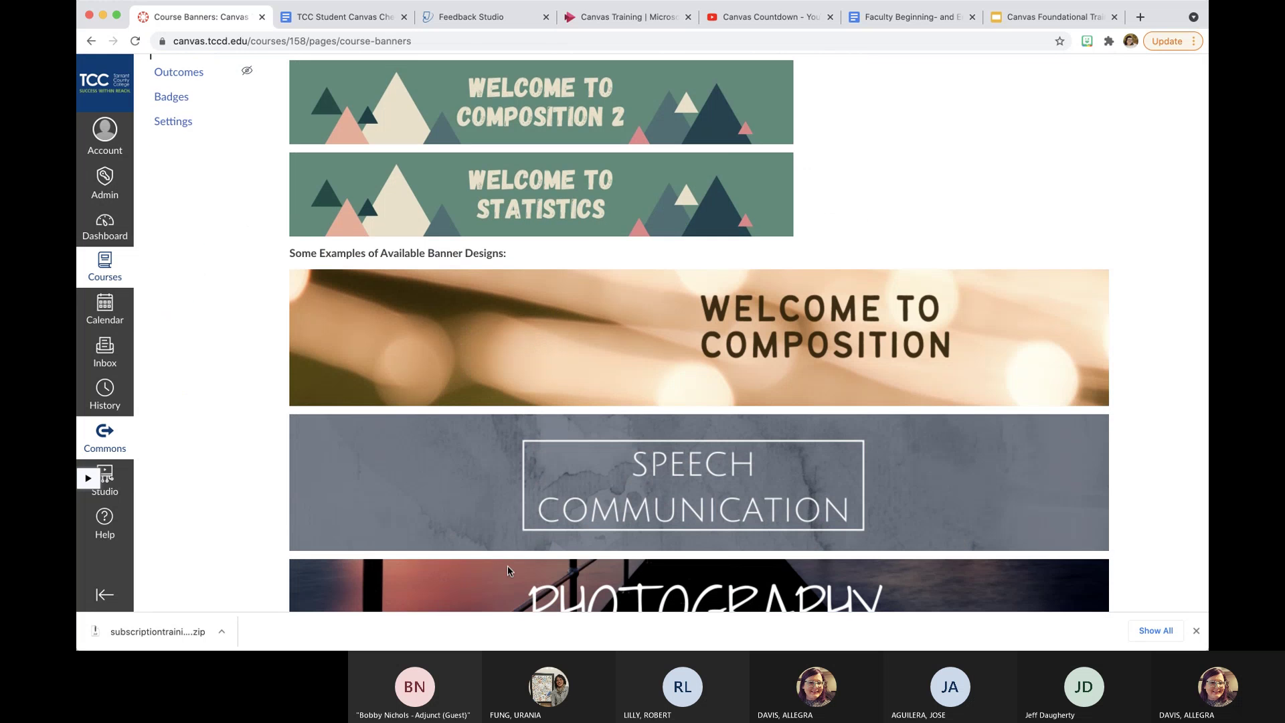
pyautogui.scroll(-4, 508, 565)
pyautogui.scroll(15, 507, 565)
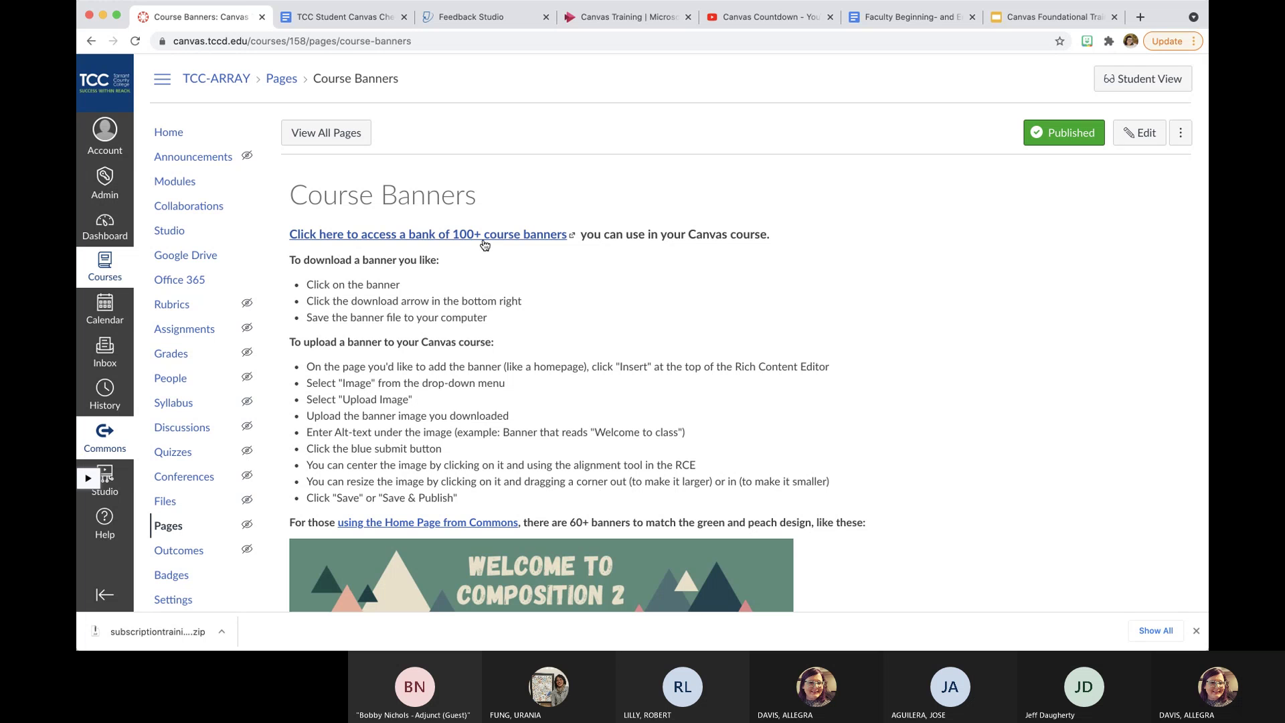
# Browse the Flickr Banners for Canvas album of 100+ course banners, then return to Course Banners
pyautogui.click(484, 236)
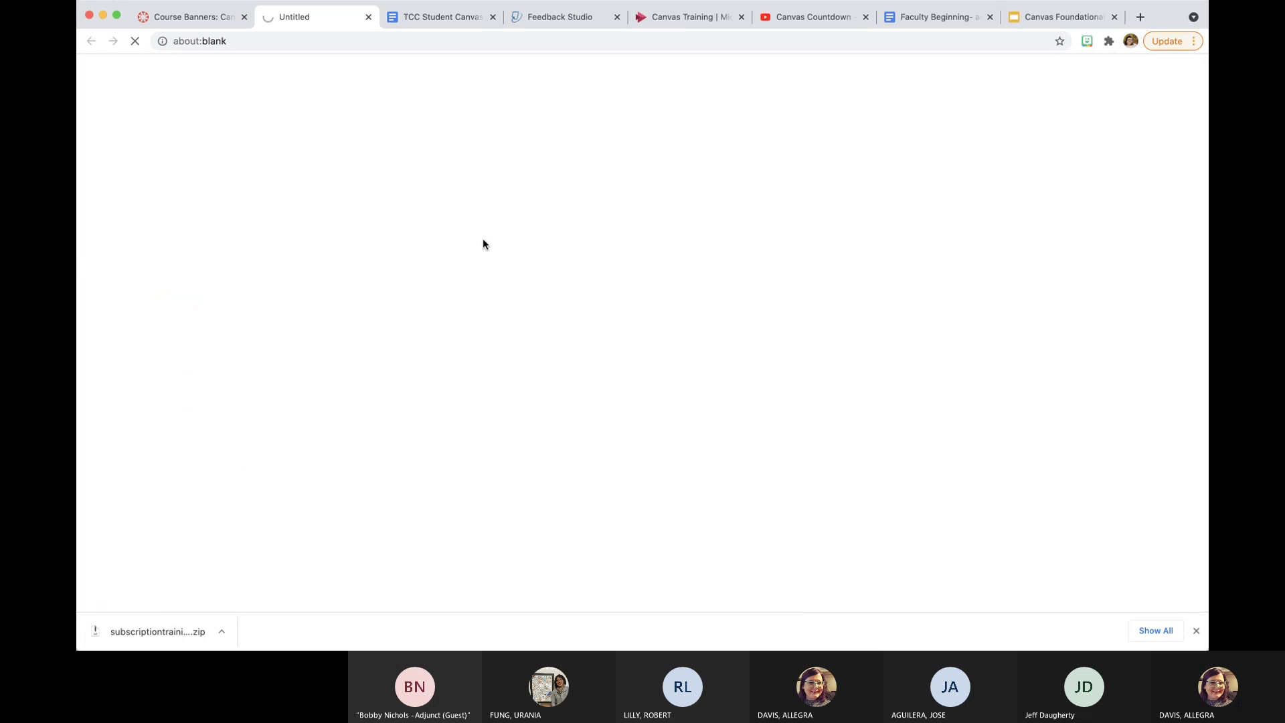
pyautogui.scroll(-5, 483, 238)
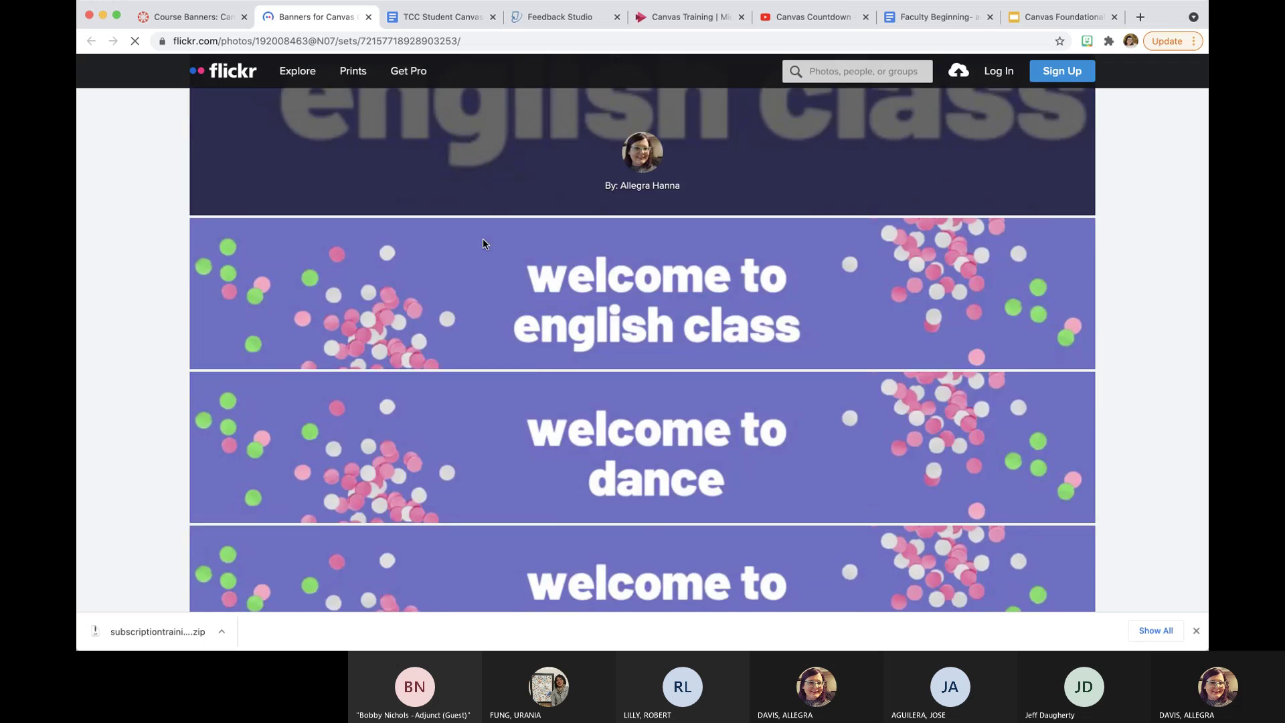
pyautogui.scroll(-20, 483, 239)
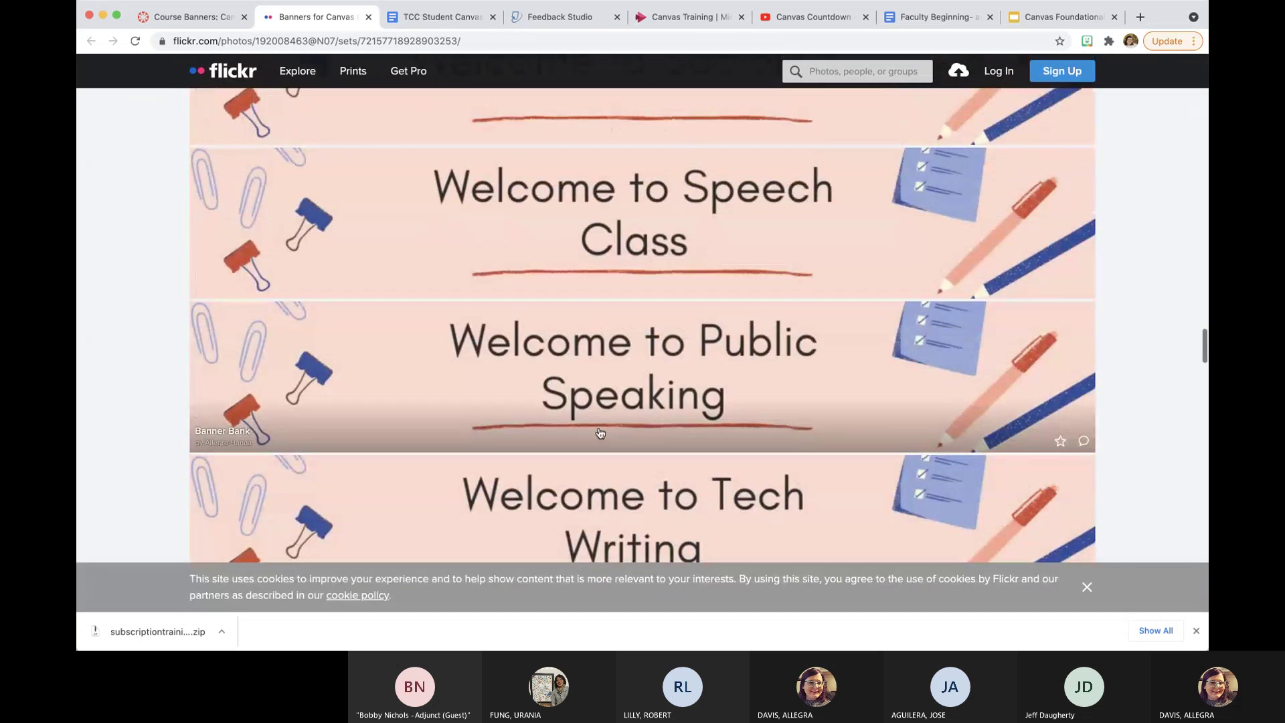
pyautogui.scroll(-20, 600, 433)
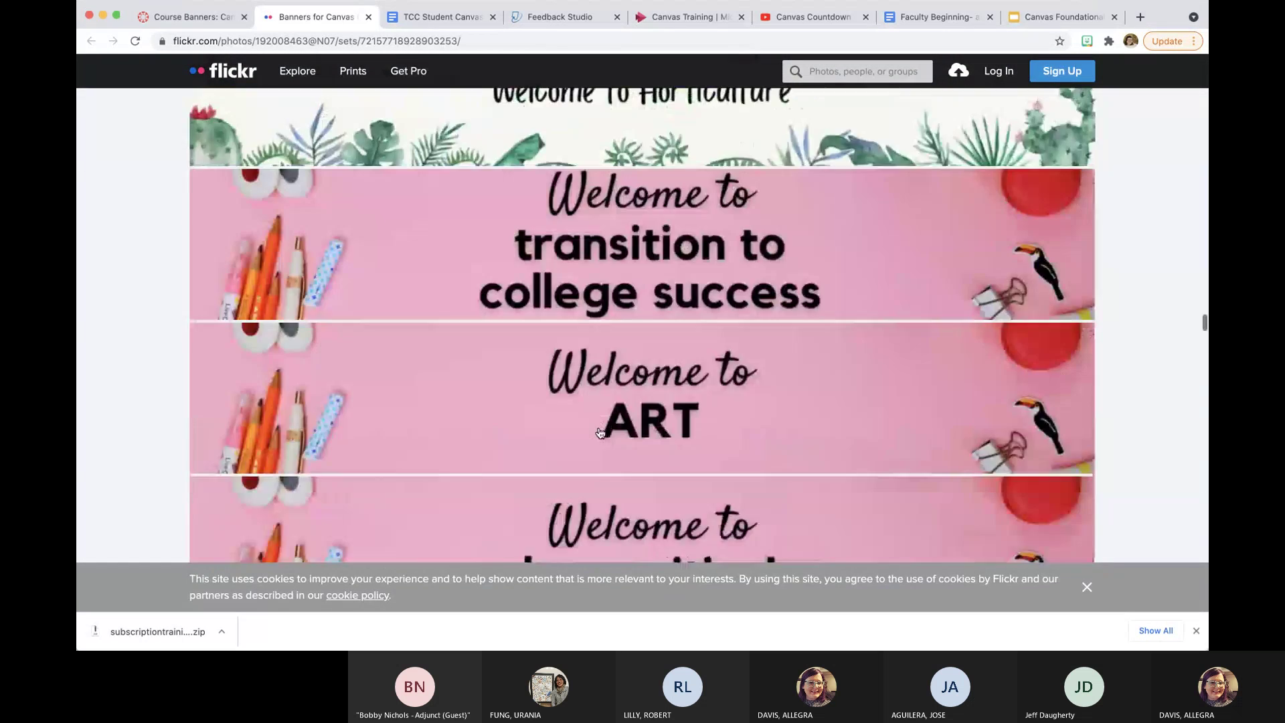
pyautogui.scroll(-20, 601, 434)
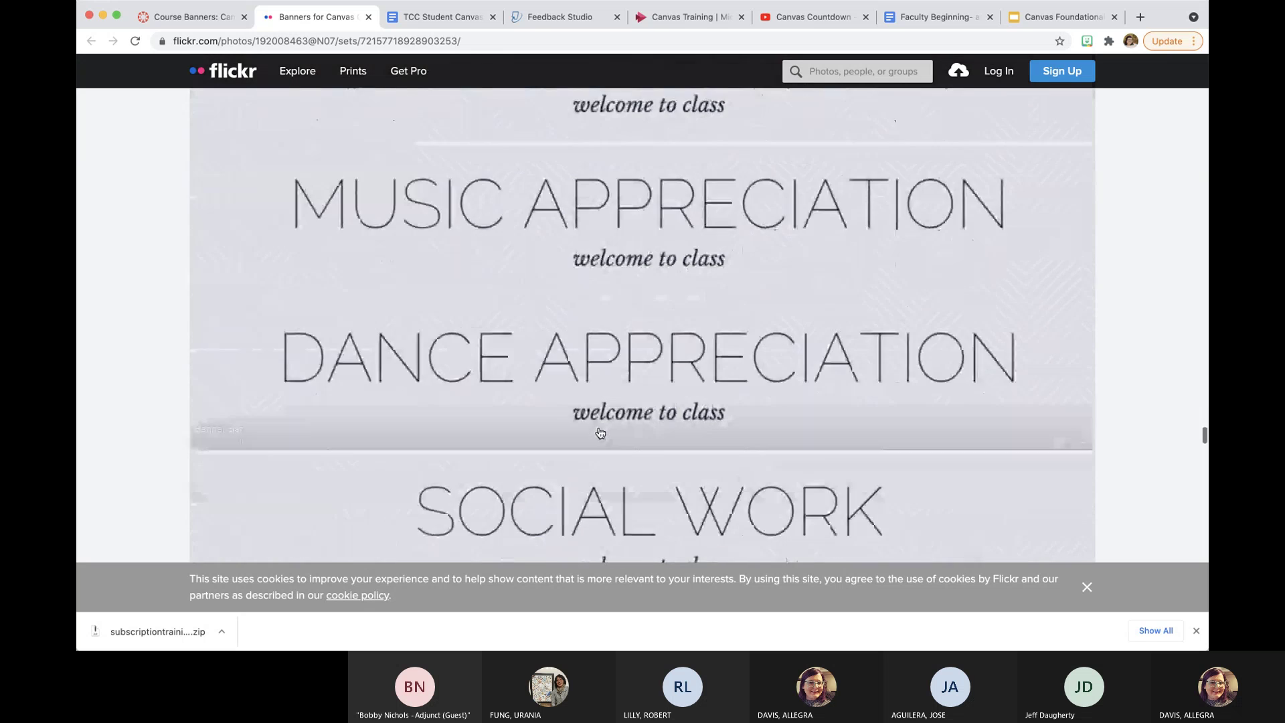
pyautogui.scroll(-4, 601, 433)
pyautogui.click(185, 22)
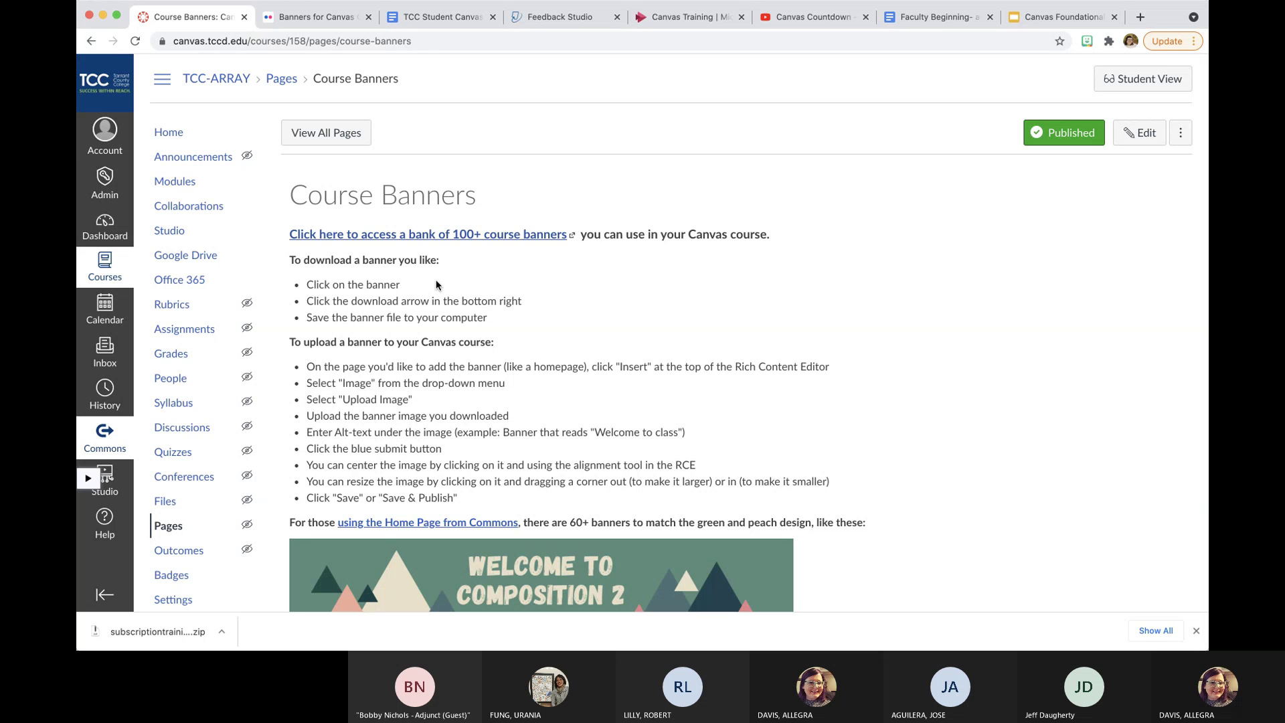
# Visit the Training Array home, the dashboard and Canvas Onsite Training Course, then return to the dashboard
pyautogui.click(168, 133)
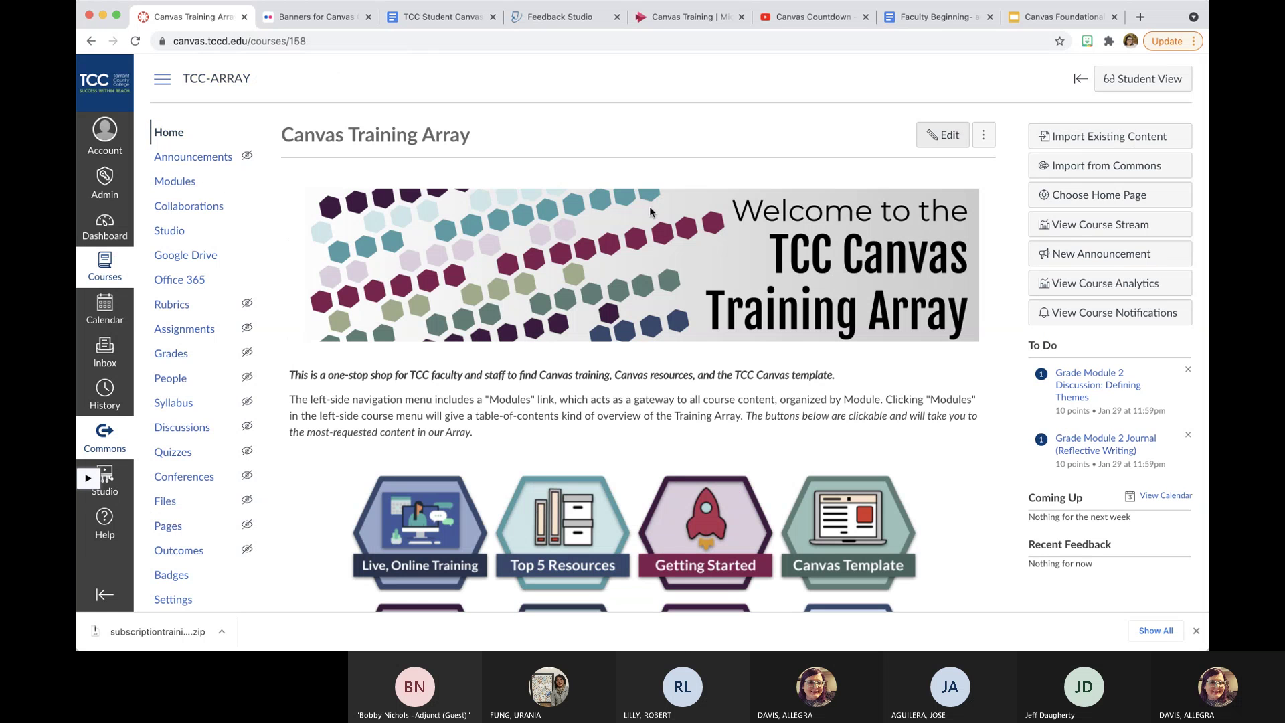
pyautogui.click(107, 229)
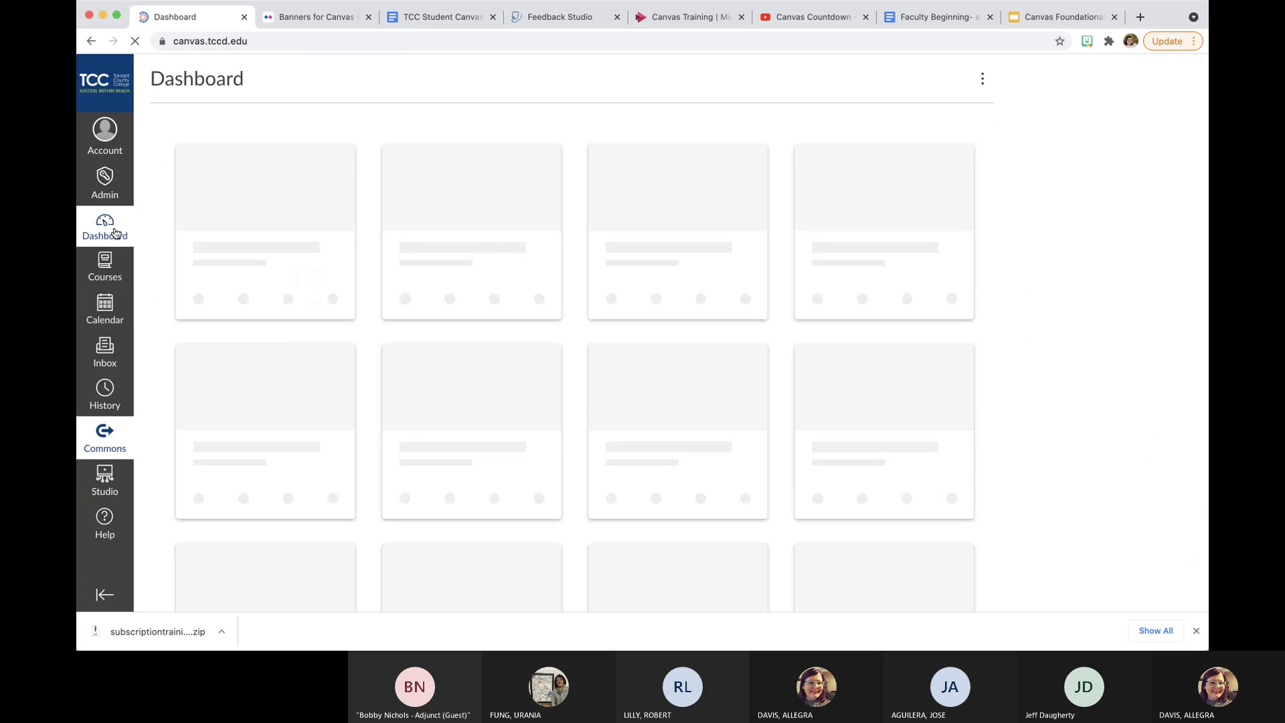
pyautogui.click(658, 279)
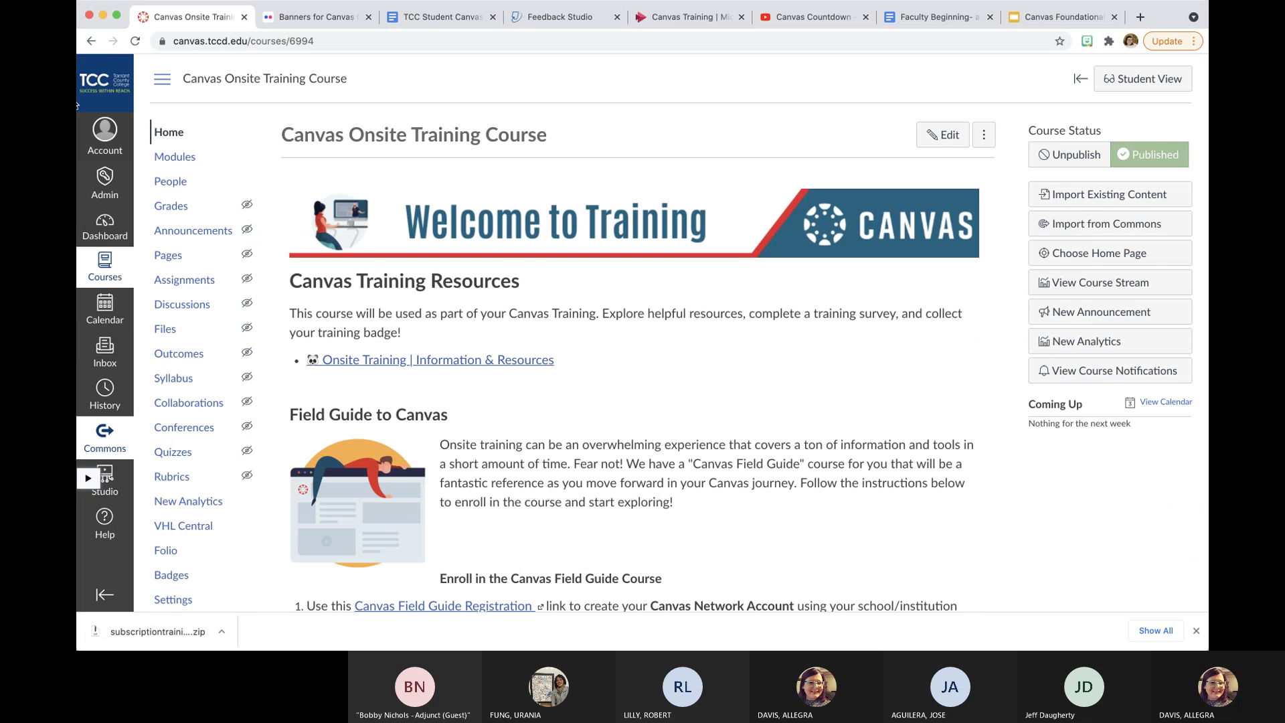
pyautogui.click(91, 41)
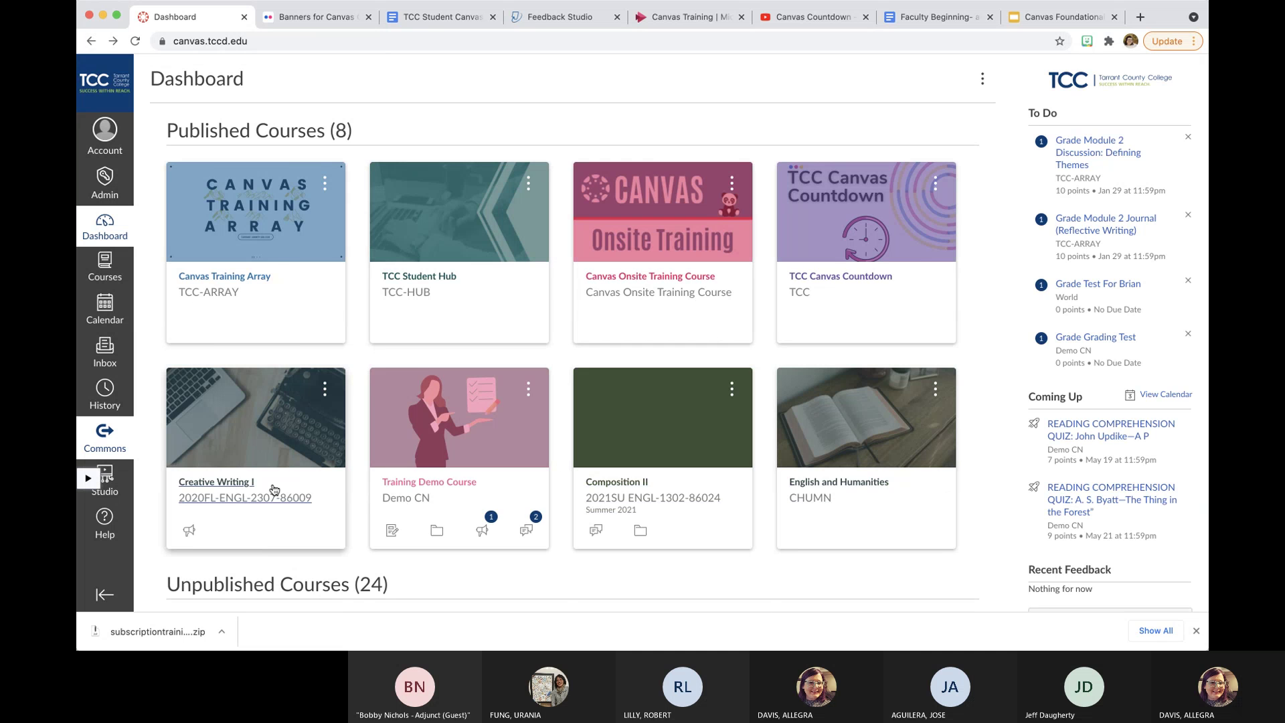
# Open the Creative Writing I course and scroll through its Welcome to Our Class home page
pyautogui.click(269, 495)
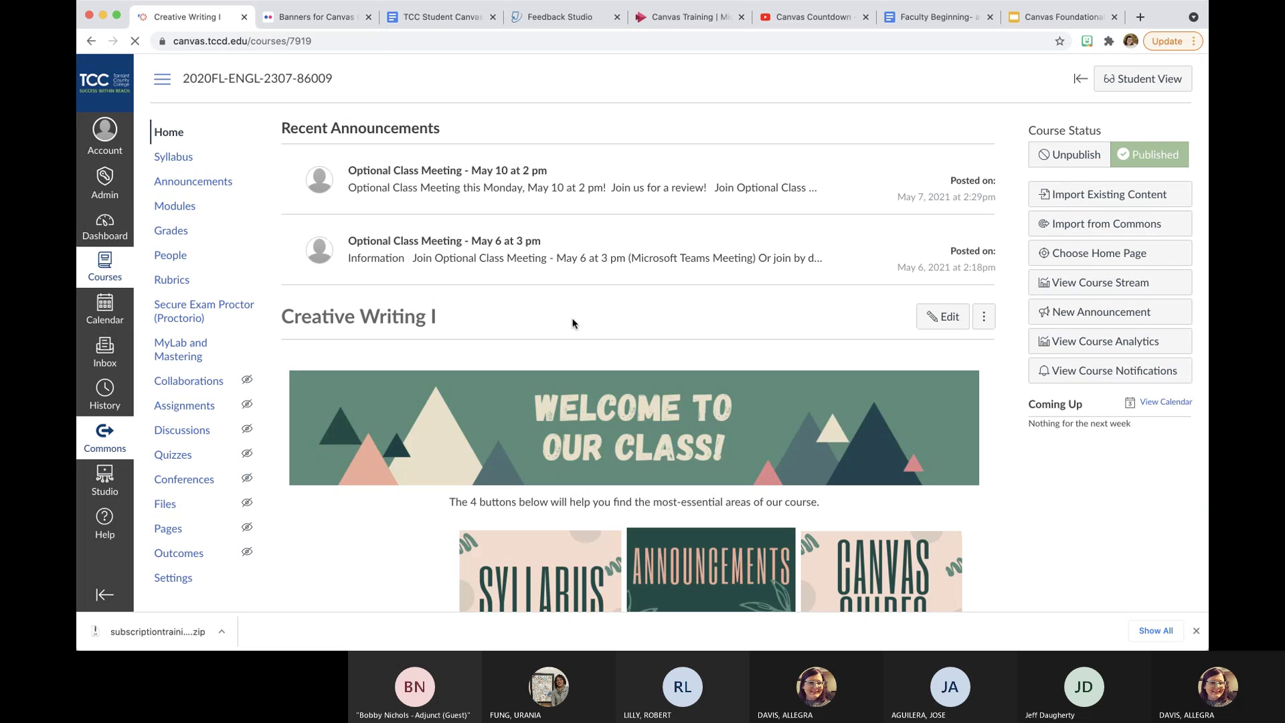
pyautogui.scroll(-5, 927, 383)
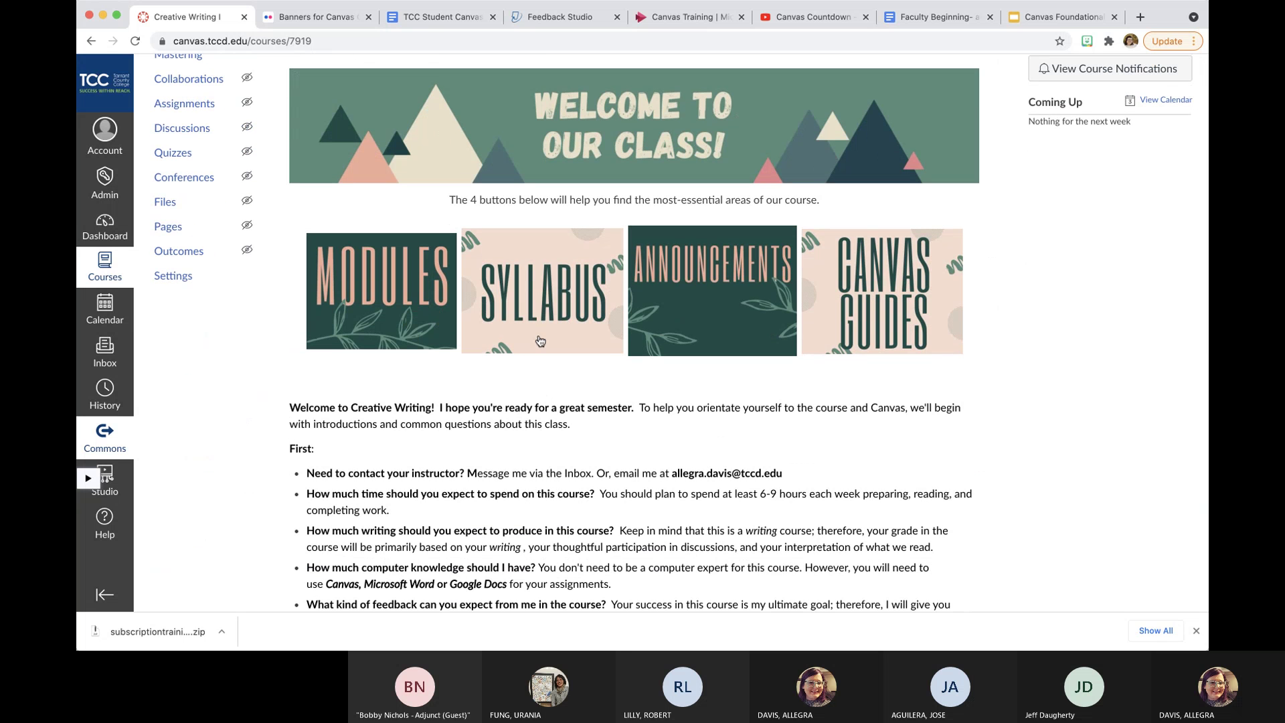
pyautogui.scroll(-1, 809, 442)
pyautogui.scroll(-7, 809, 443)
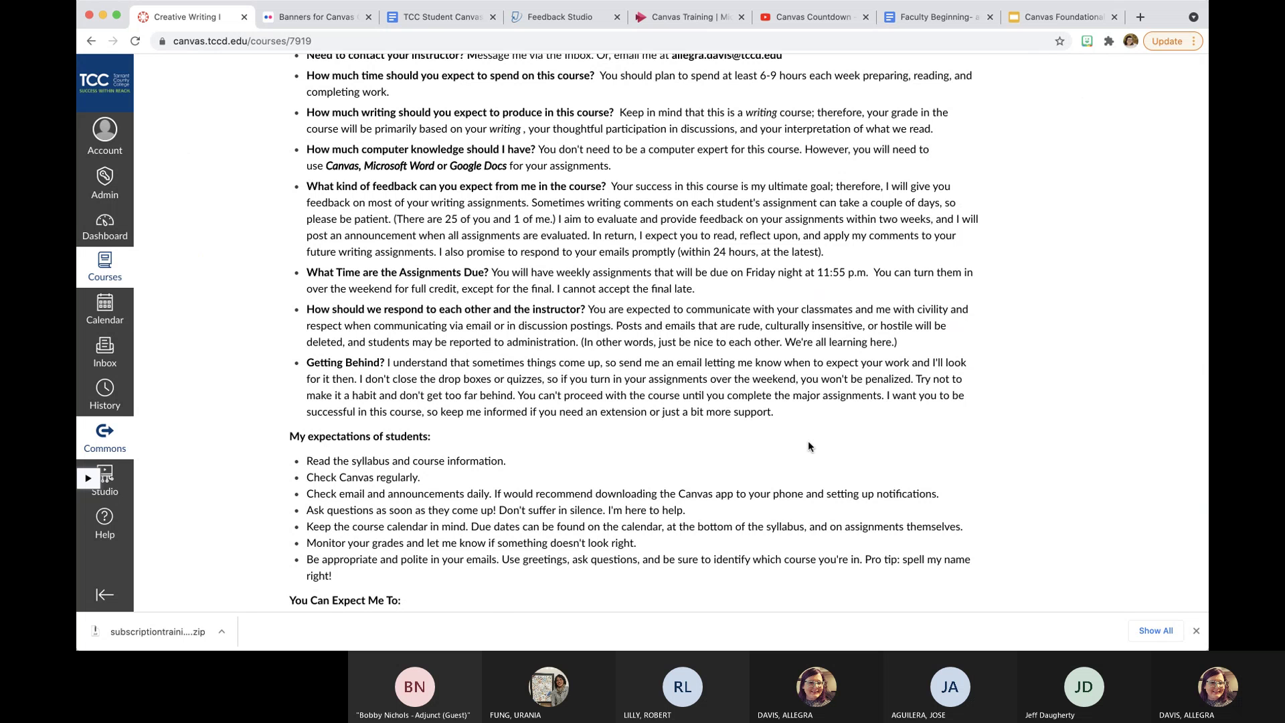
pyautogui.scroll(12, 809, 441)
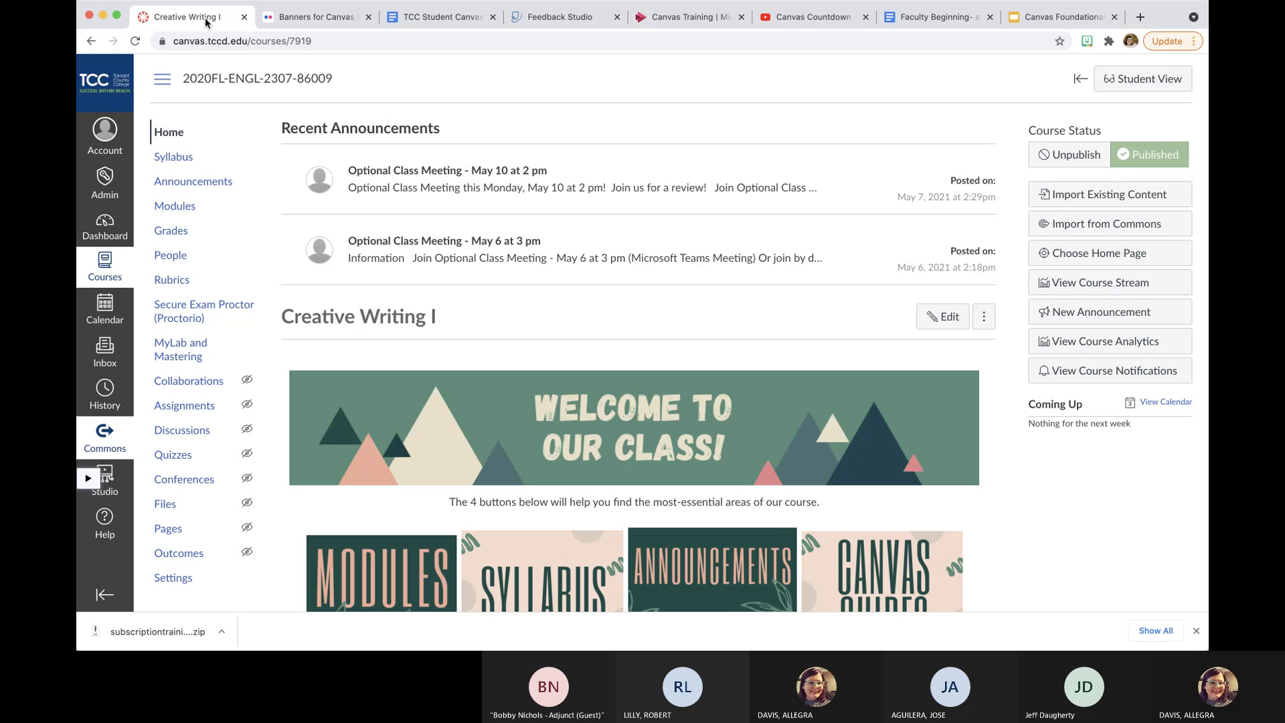
# From the dashboard, open Canvas Training Array's Course Resources, then its Third-Party Integrations guides page
pyautogui.click(110, 227)
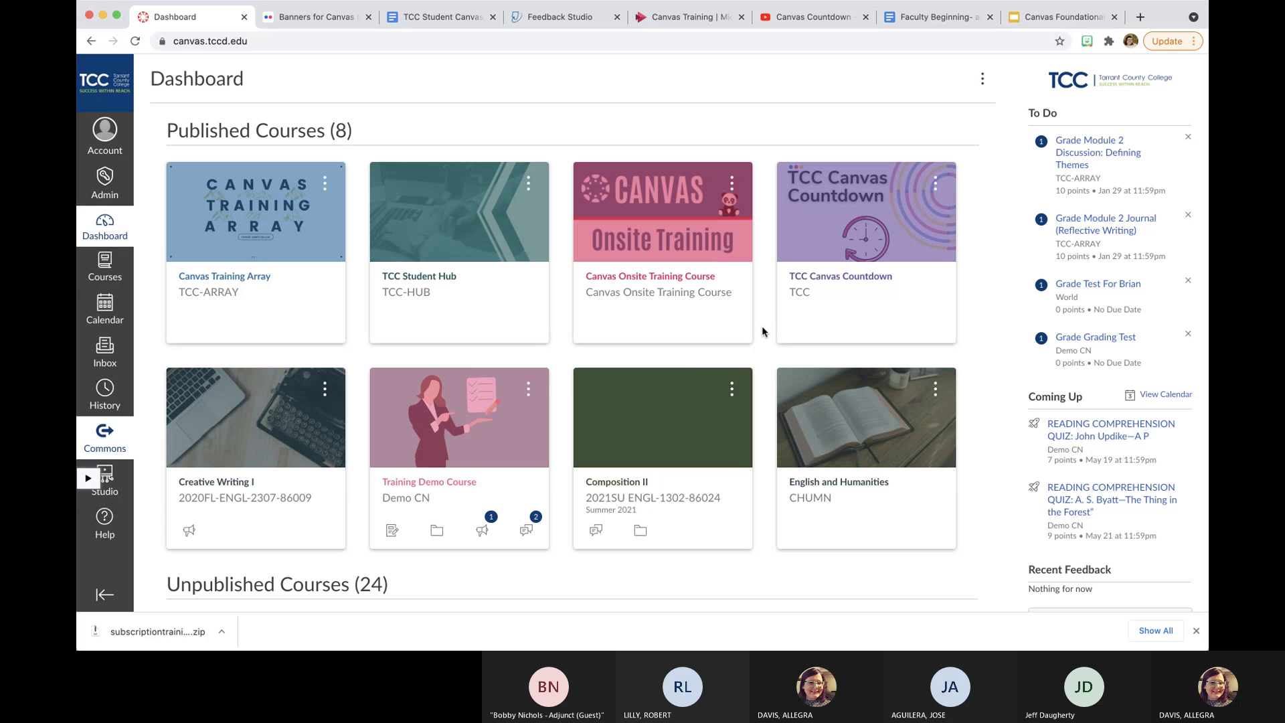
pyautogui.click(241, 286)
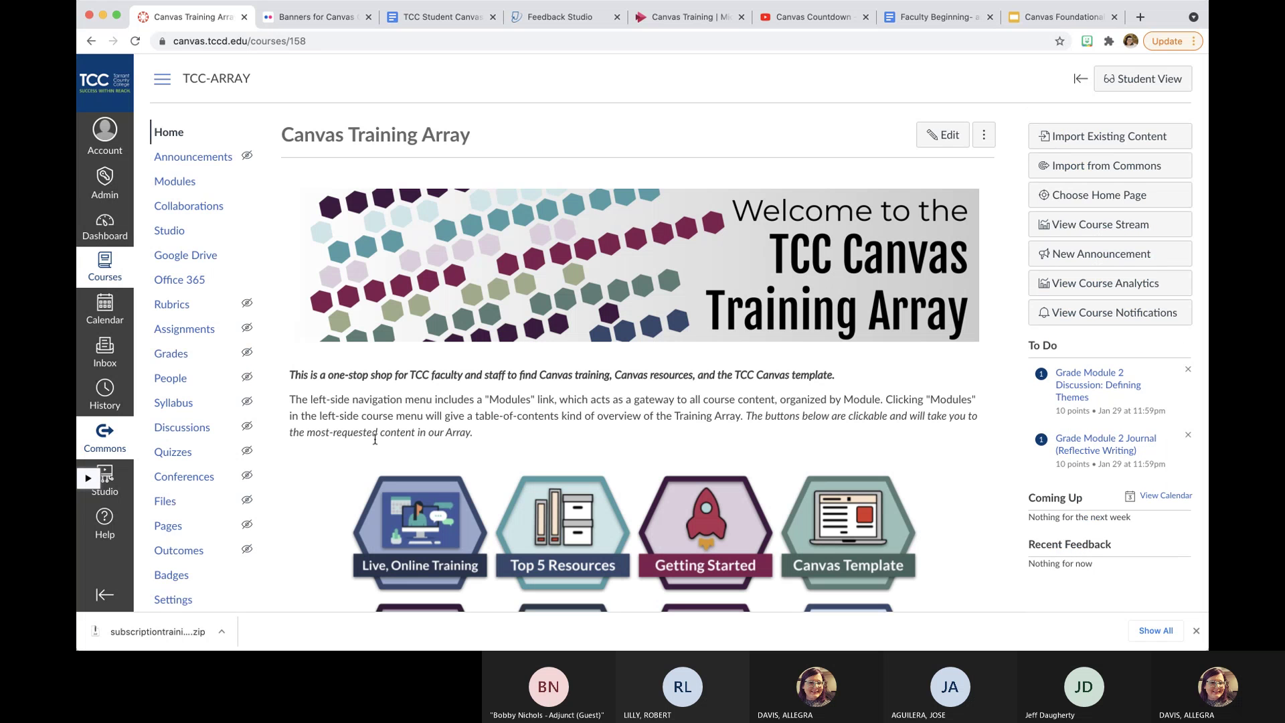
pyautogui.click(573, 544)
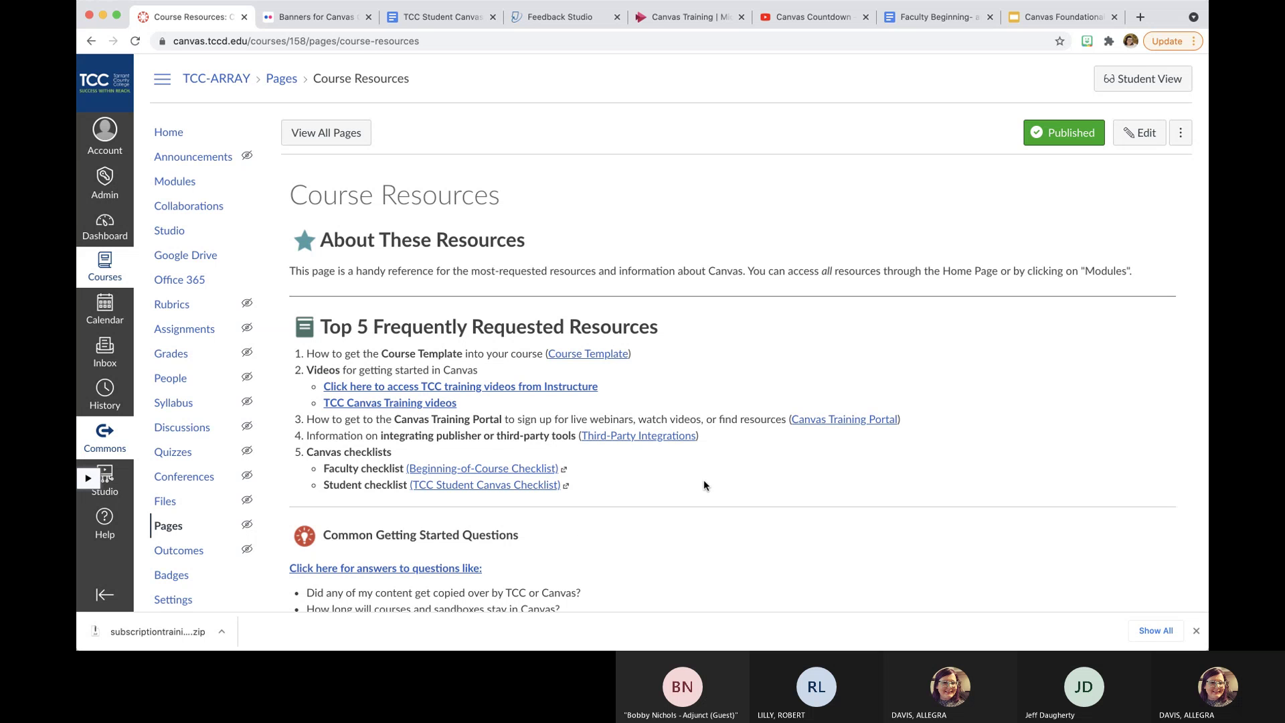
pyautogui.click(654, 440)
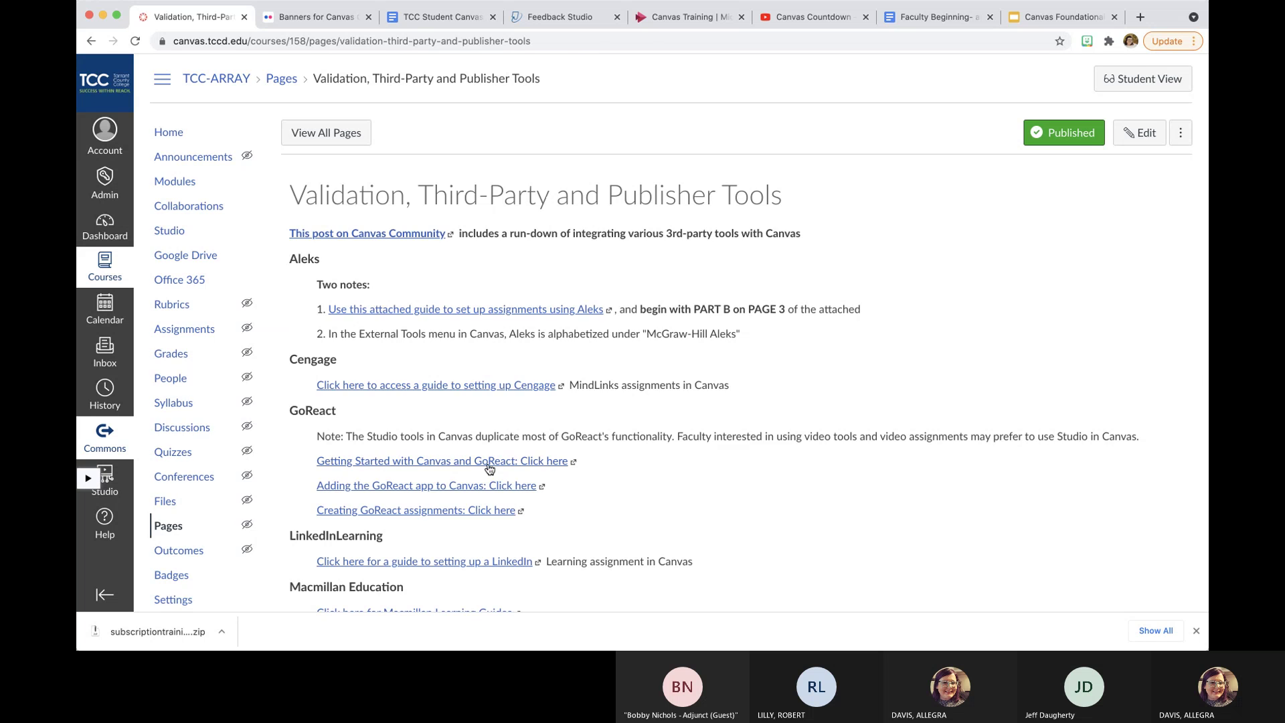
pyautogui.scroll(-10, 488, 469)
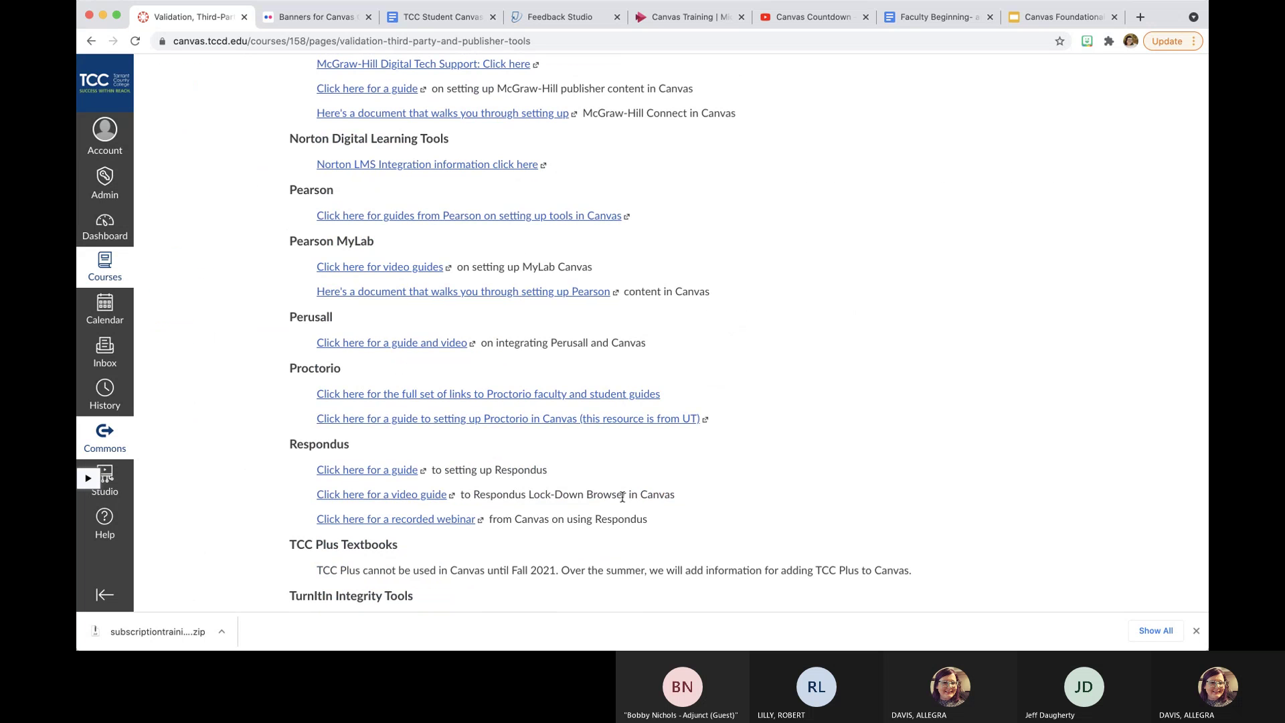